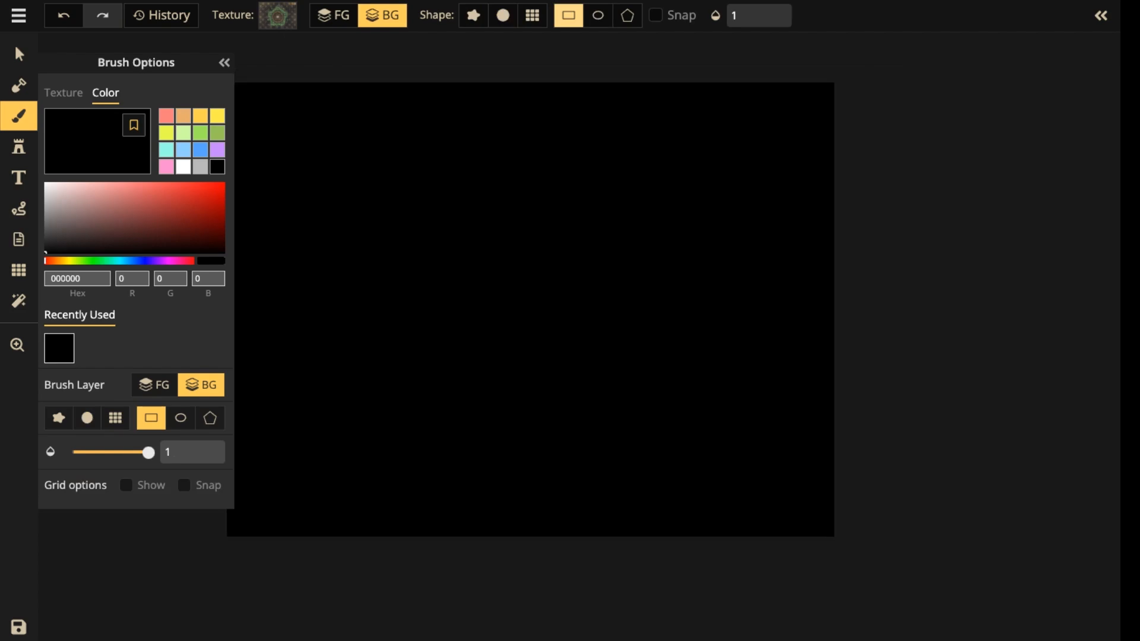
Fill the whole map background with a black rectangle on the background layer, trying the salmon color FF7C7C before settling on black.
click(166, 116)
drag(332, 149, 420, 146)
mouse_move(316, 63)
mouse_down()
mouse_move(557, 310)
mouse_move(910, 523)
mouse_up()
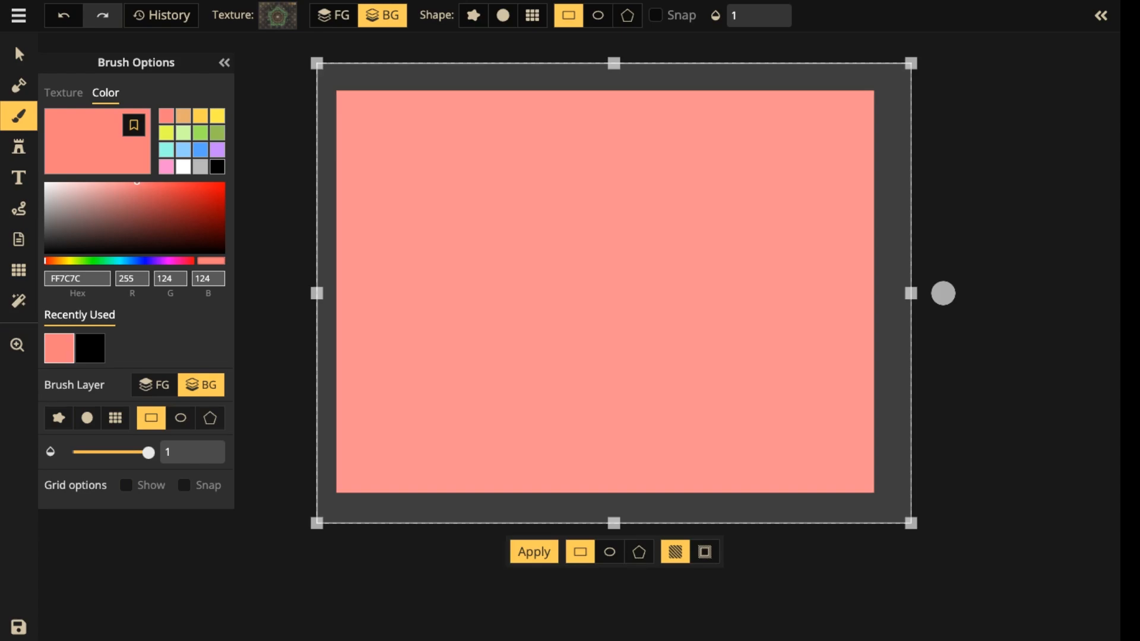
click(90, 349)
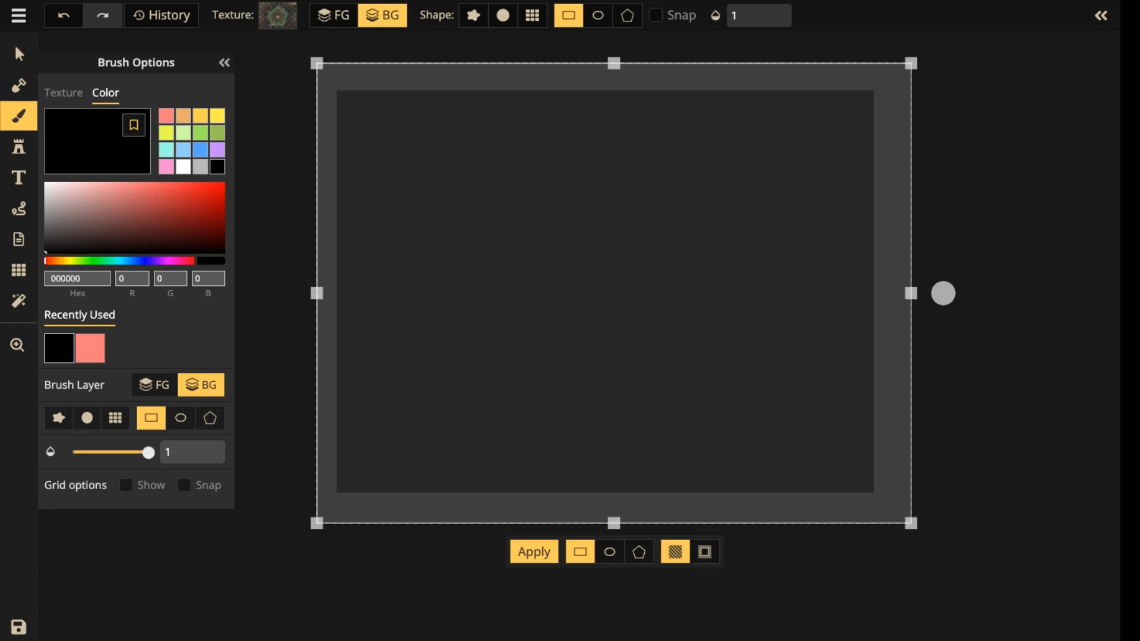
click(534, 552)
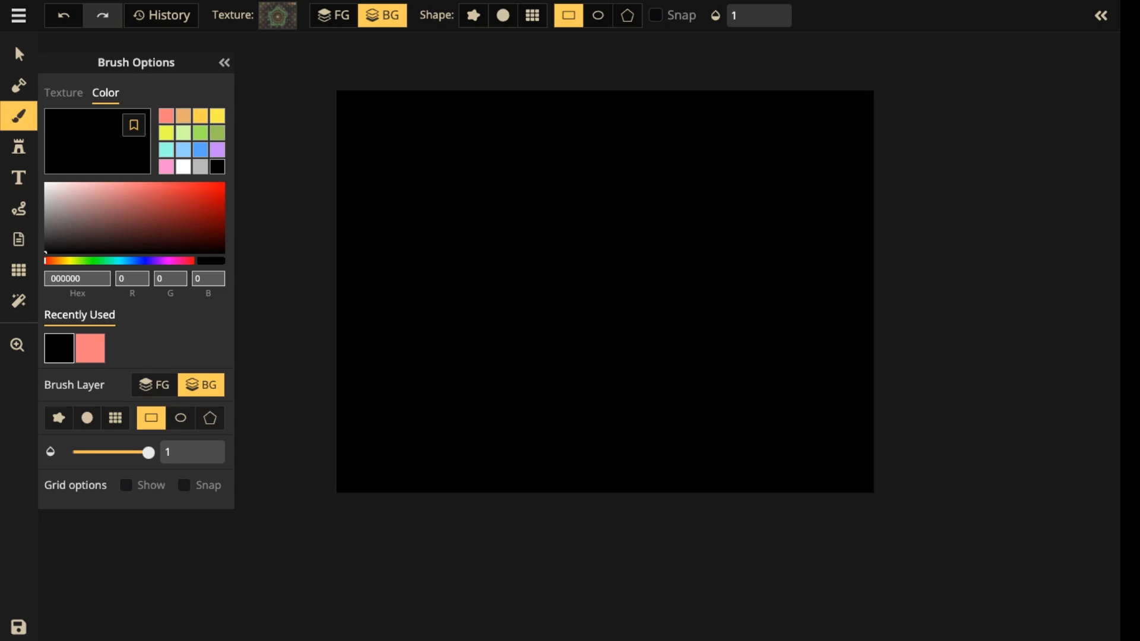
scroll(523, 241, up, 2)
drag(523, 242, 528, 285)
scroll(574, 238, up, 2)
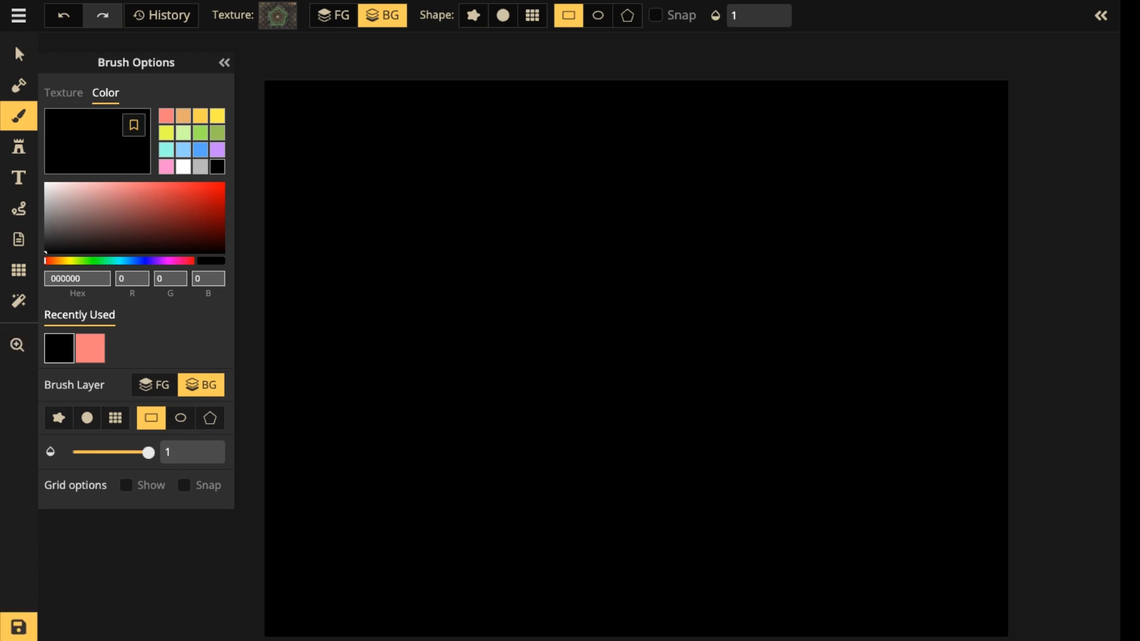
scroll(574, 238, down, 4)
scroll(572, 241, up, 3)
scroll(630, 350, down, 2)
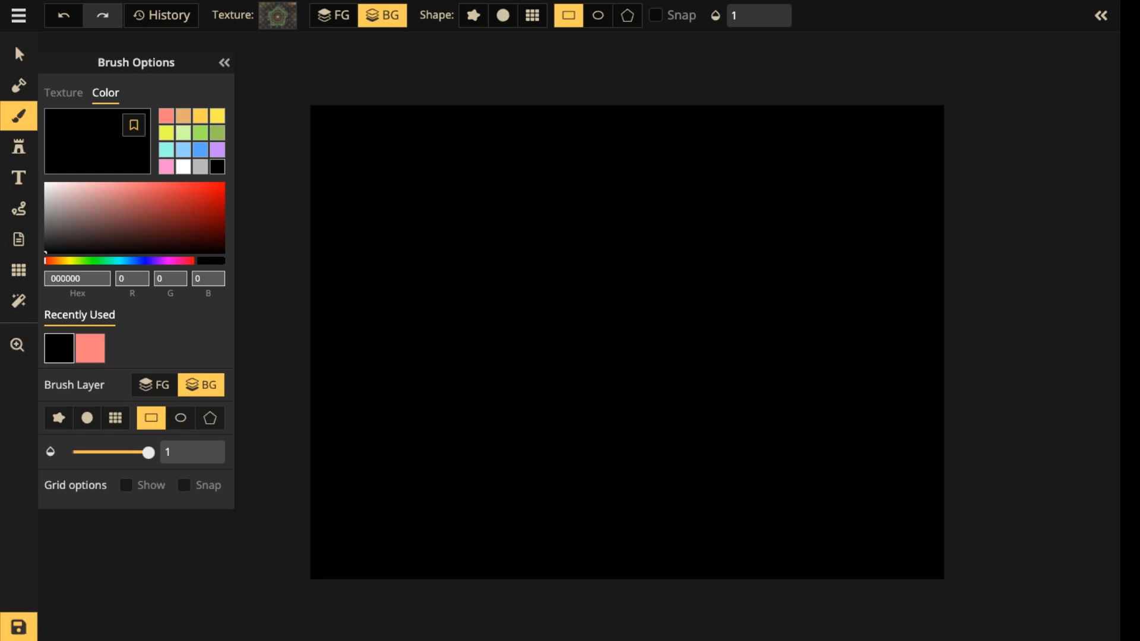
scroll(630, 351, up, 2)
scroll(630, 350, down, 1)
scroll(633, 353, down, 2)
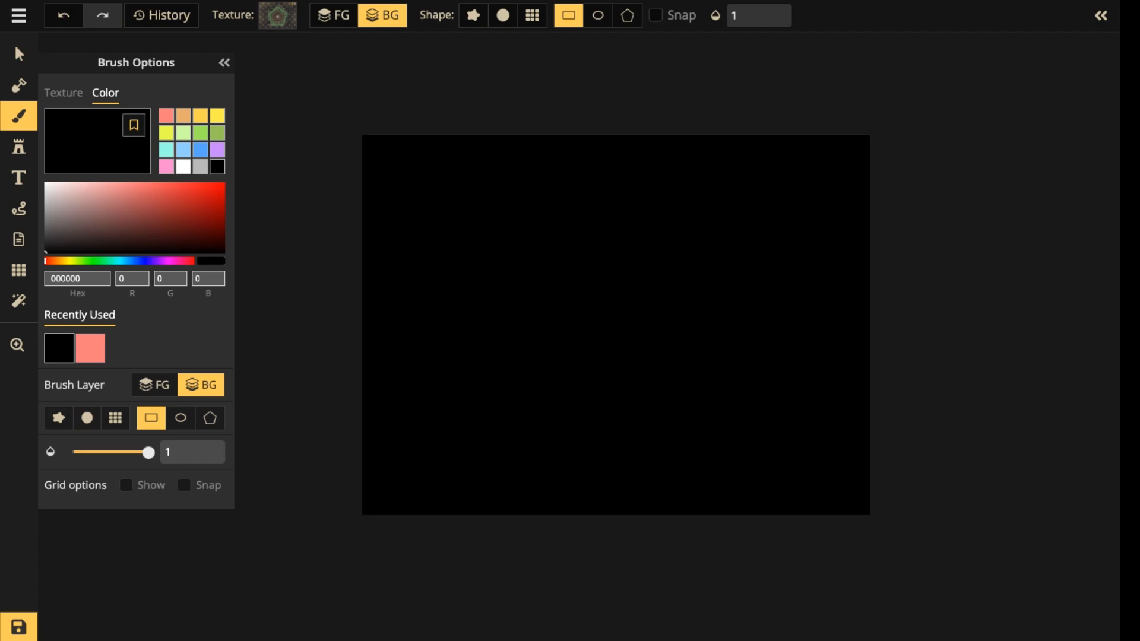
scroll(633, 352, up, 2)
key(space)
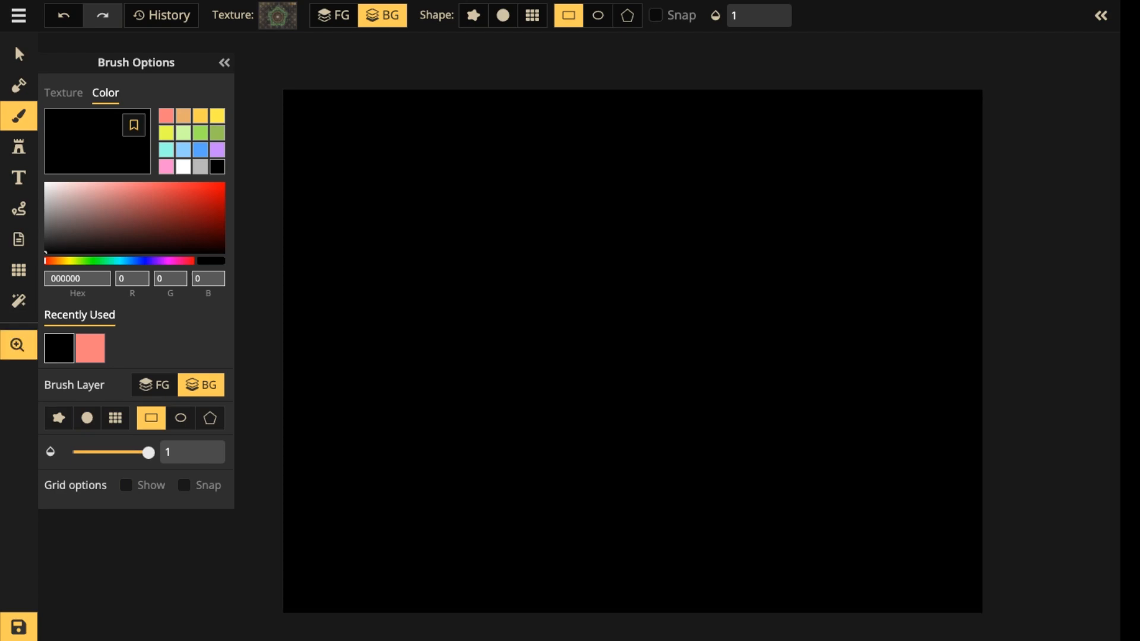
mouse_move(633, 353)
mouse_down()
mouse_move(674, 350)
mouse_move(503, 336)
mouse_move(383, 293)
mouse_move(363, 308)
mouse_move(428, 349)
mouse_move(627, 411)
mouse_move(559, 326)
mouse_move(628, 345)
mouse_move(636, 361)
mouse_move(662, 332)
mouse_up()
scroll(560, 225, down, 2)
scroll(560, 225, down, 2)
scroll(560, 225, up, 5)
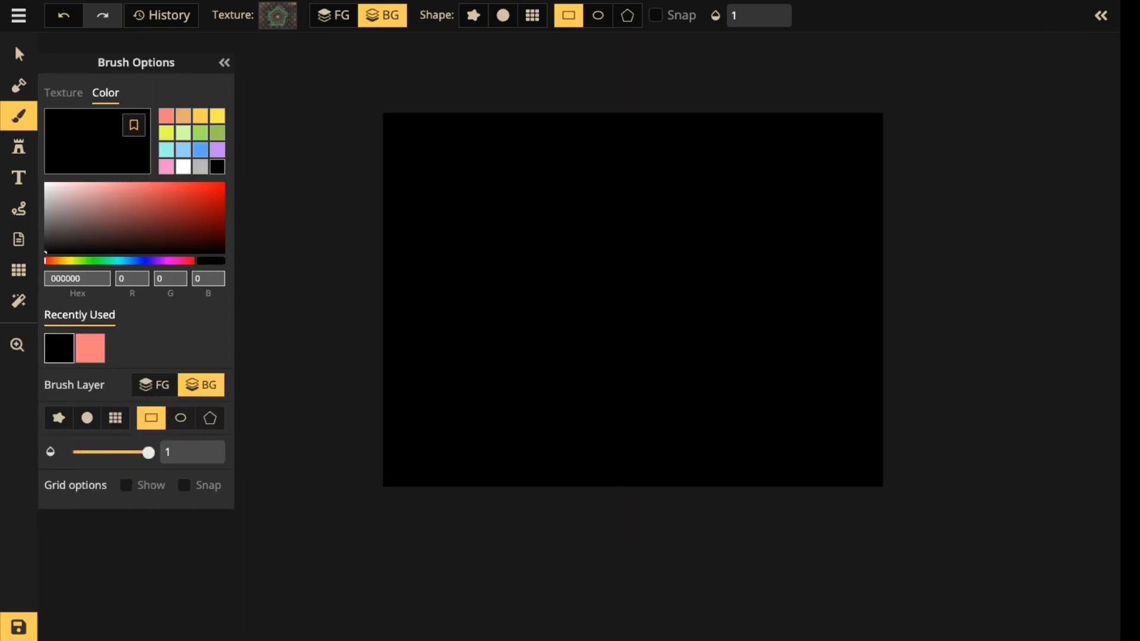
scroll(560, 225, down, 3)
scroll(559, 225, up, 1)
scroll(716, 216, up, 4)
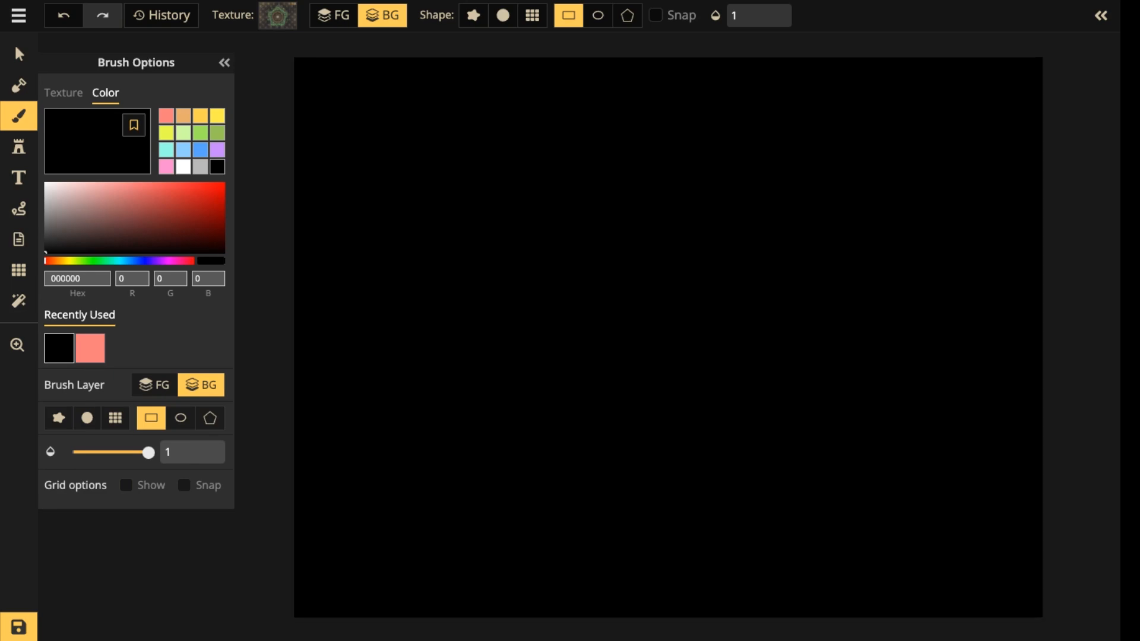
scroll(716, 215, down, 1)
scroll(1009, 94, down, 2)
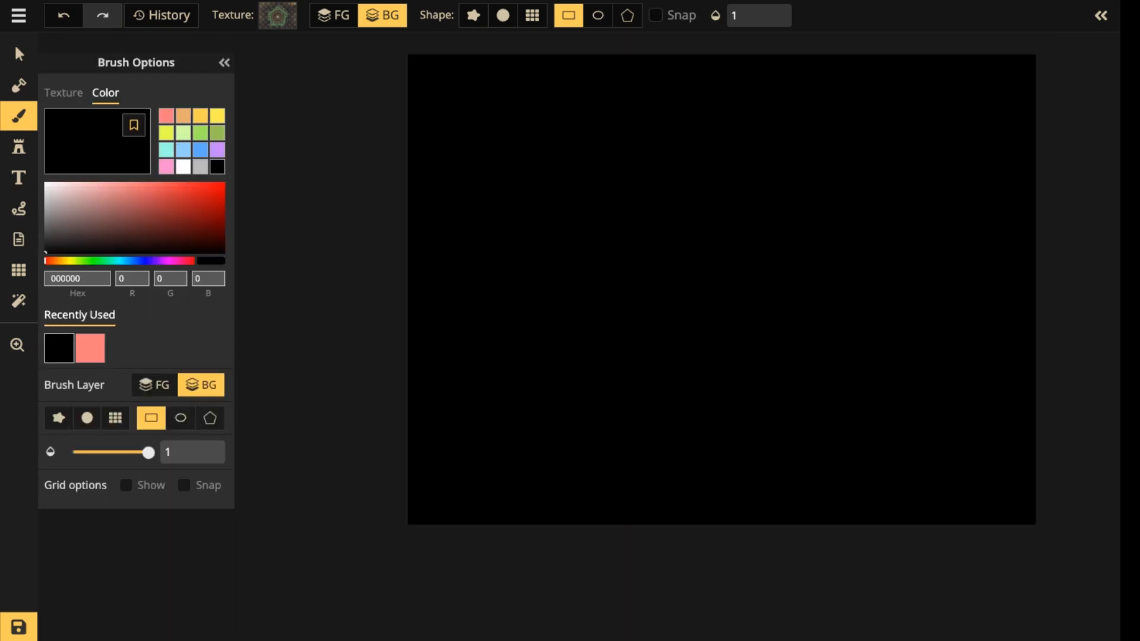
scroll(671, 196, up, 3)
scroll(671, 196, down, 3)
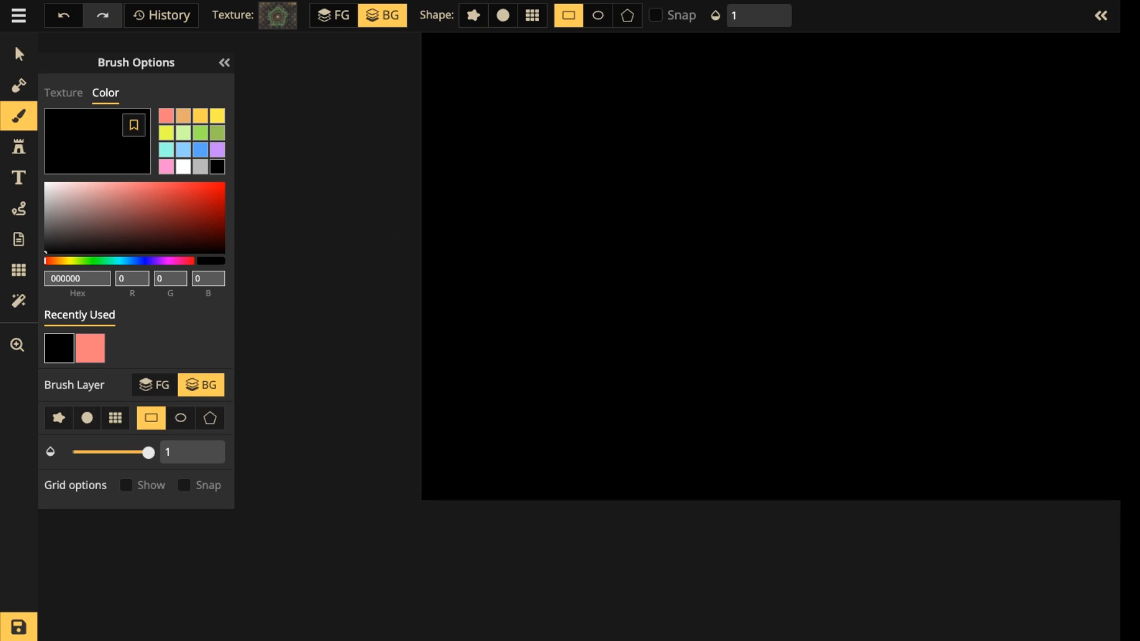
key(space)
drag(702, 210, 564, 339)
scroll(567, 329, up, 3)
key(space)
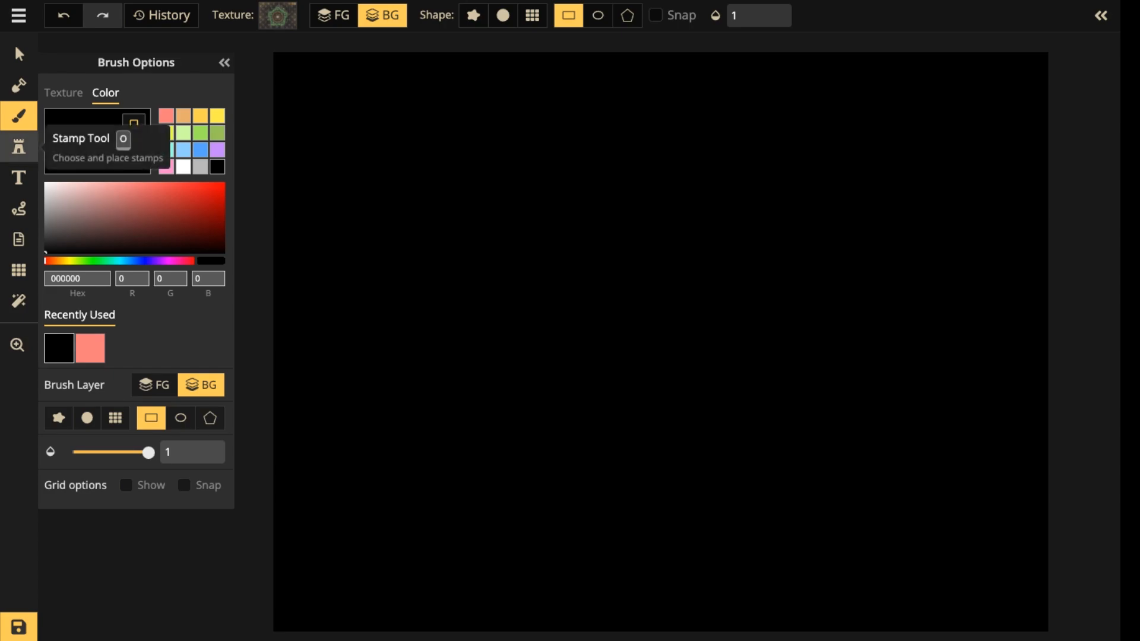
Place two red train bench stamps at size 220 near the middle of the map, one above the other.
click(19, 147)
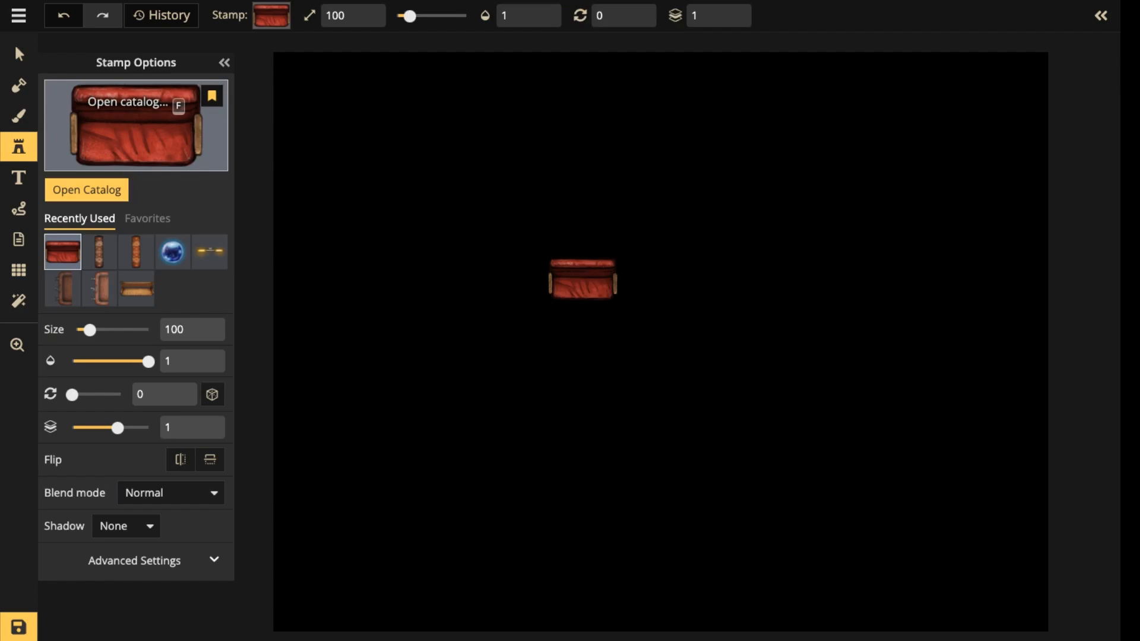
key(f)
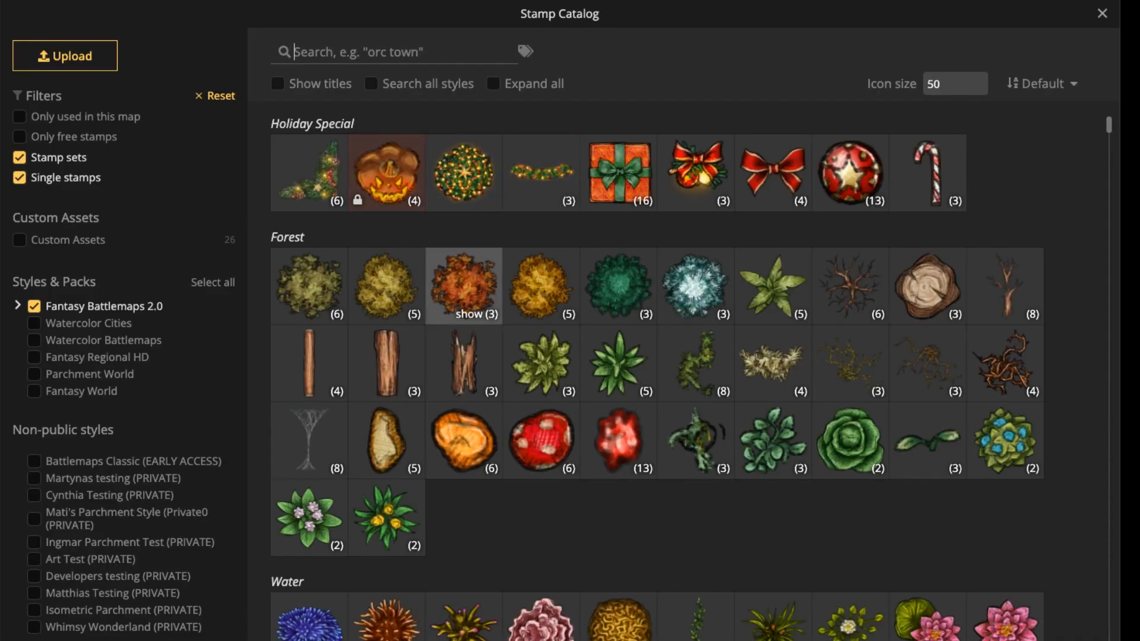
scroll(468, 297, down, 10)
scroll(463, 276, up, 10)
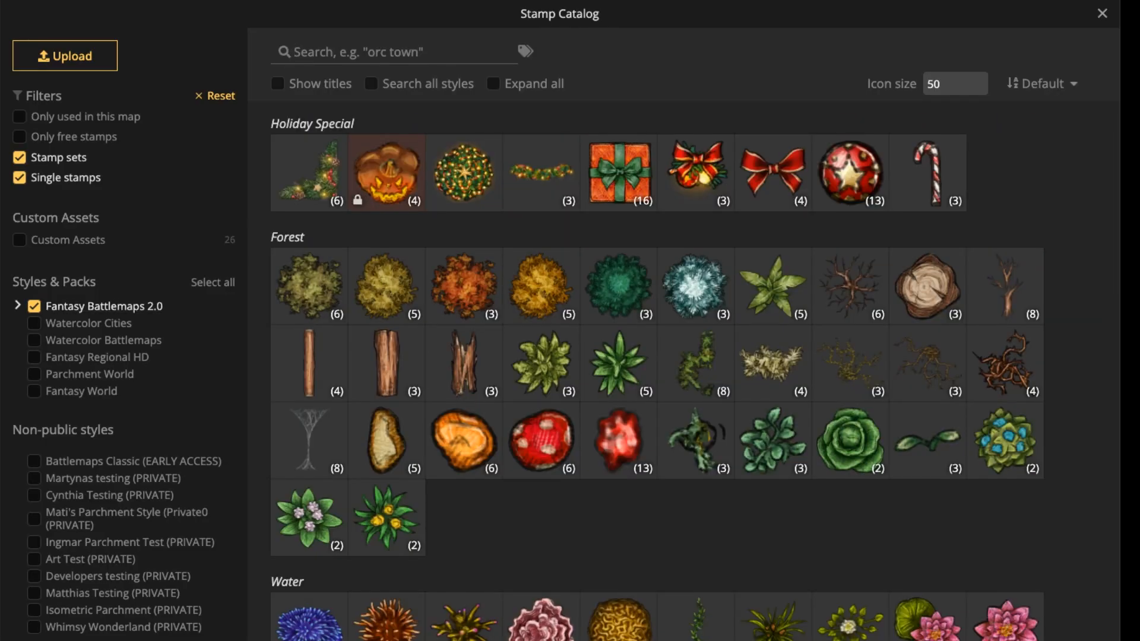
key(Escape)
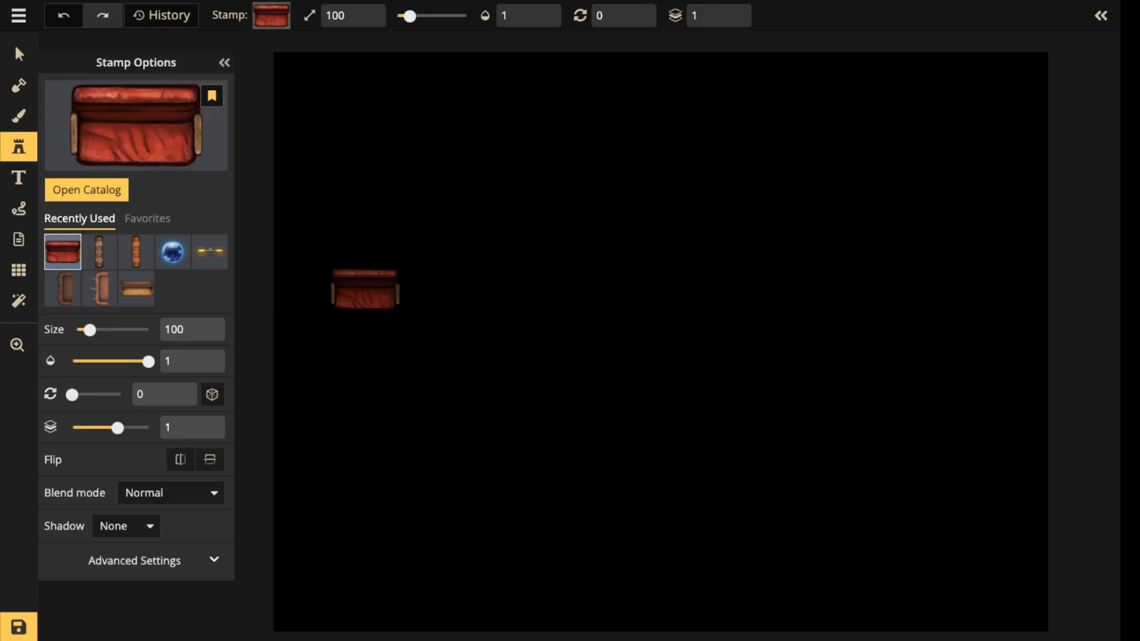
scroll(575, 308, up, 7)
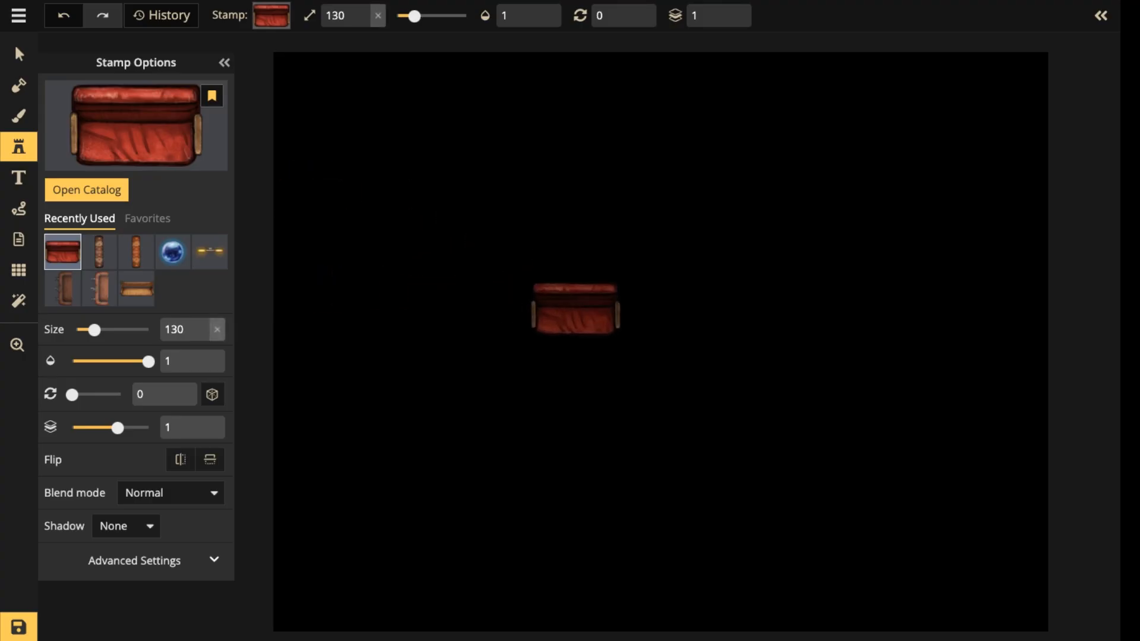
scroll(575, 309, up, 2)
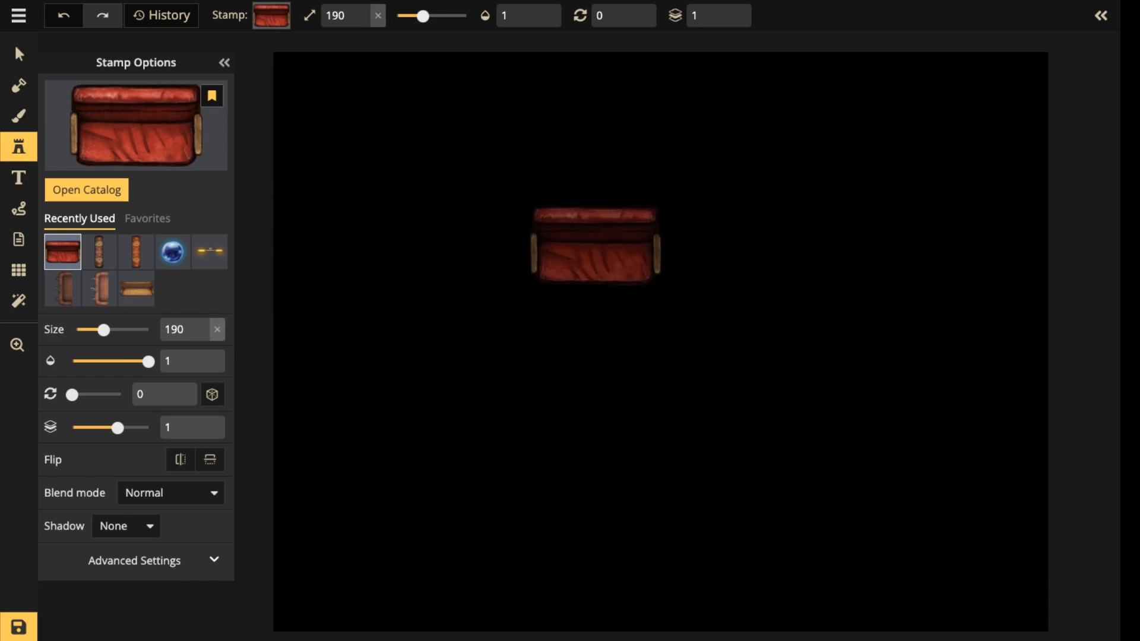
scroll(589, 247, up, 1)
scroll(611, 247, up, 2)
click(610, 247)
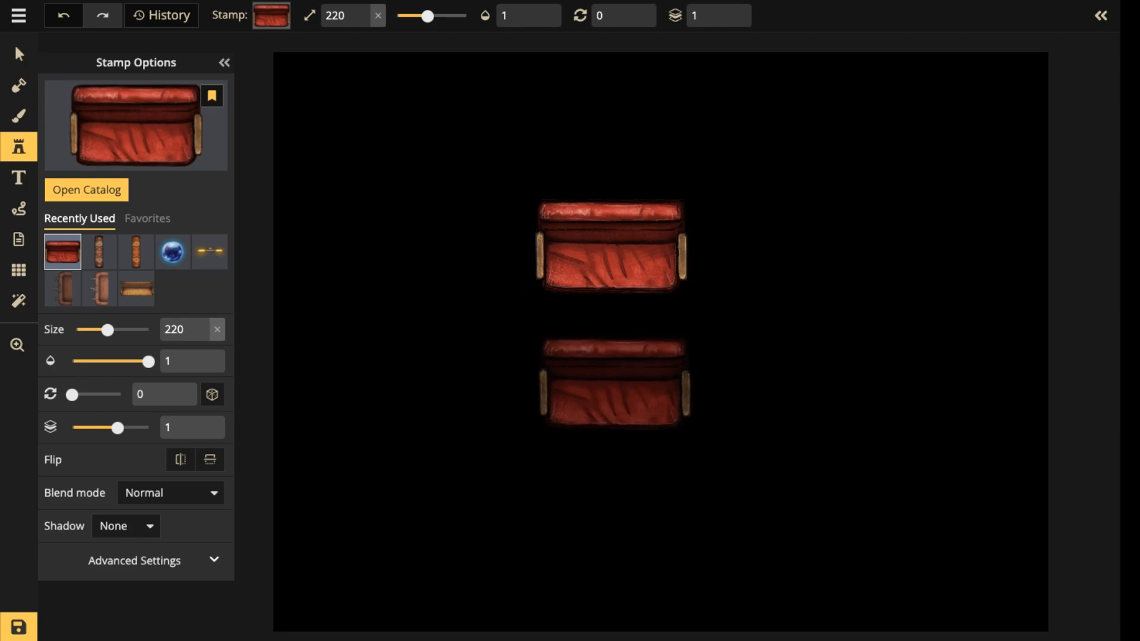
click(615, 383)
Reposition the two placed red benches so they line up vertically with a small gap between them.
click(18, 54)
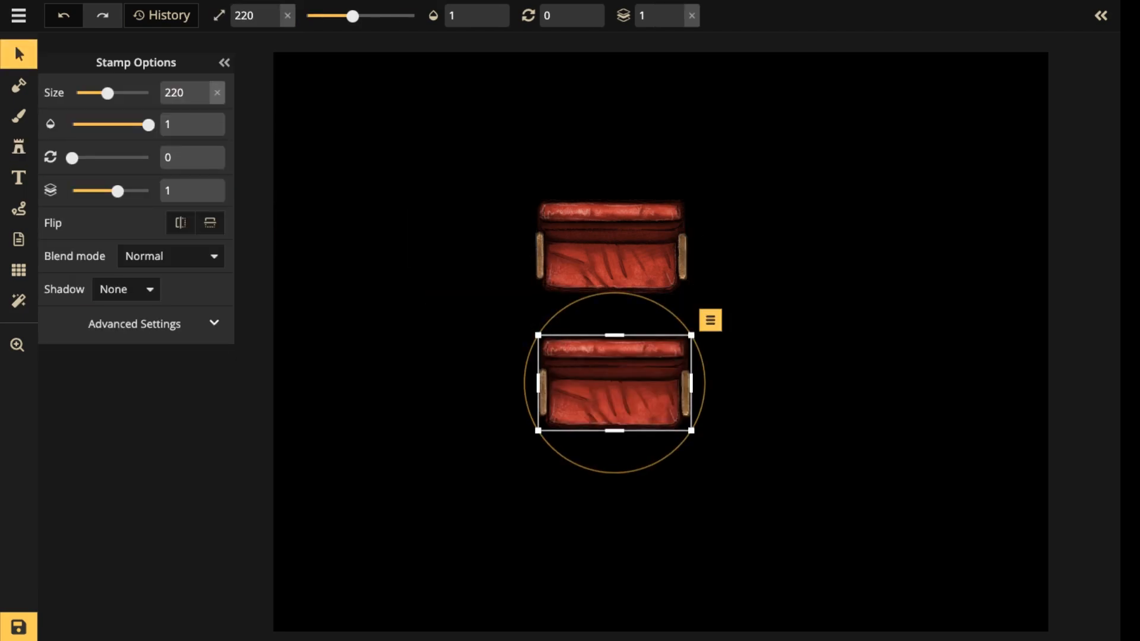
drag(614, 383, 612, 375)
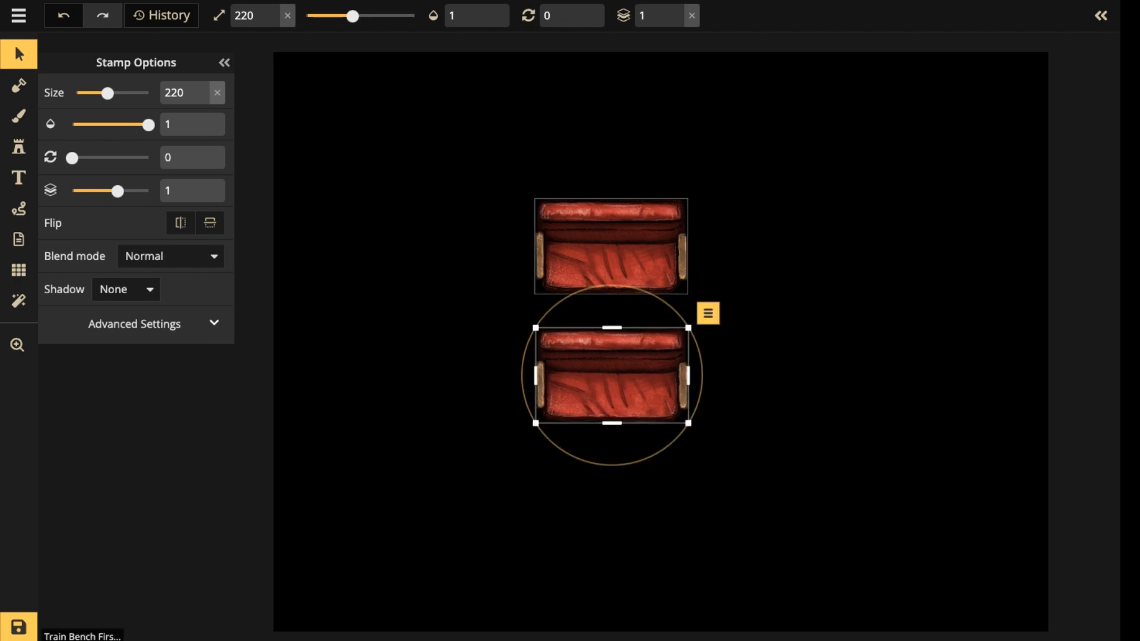
drag(612, 248, 613, 260)
drag(612, 376, 611, 382)
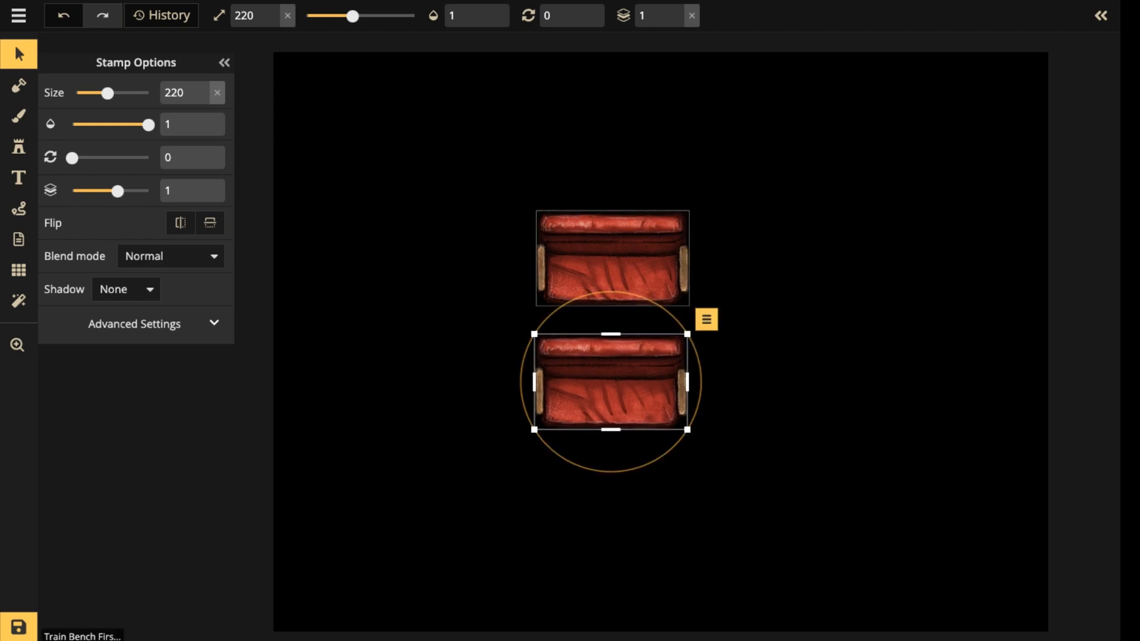
click(612, 258)
shift+click(612, 380)
Place the open wooden carriage section, variant 2, beneath the upper bench at size 90, rotation 90 and layer 0.
click(18, 146)
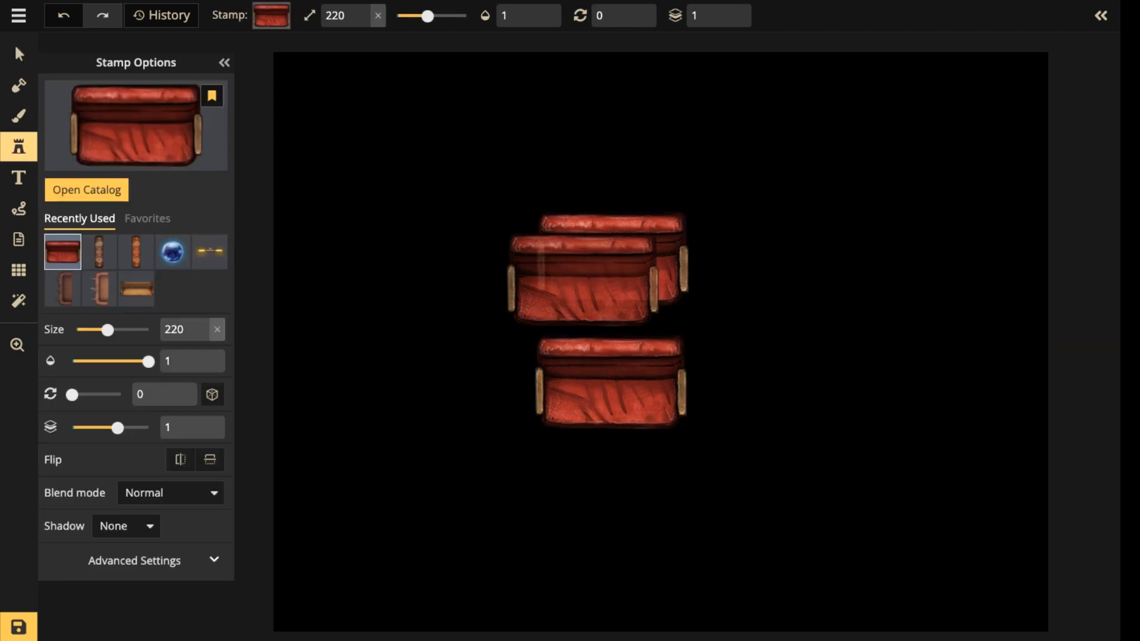
click(99, 289)
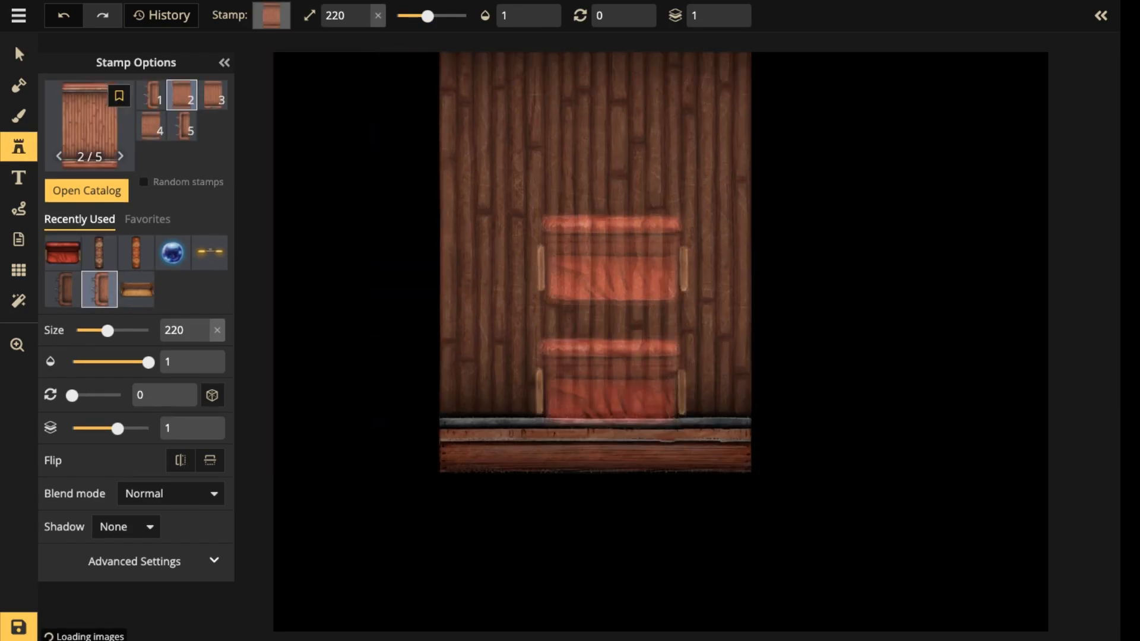
drag(631, 220, 631, 270)
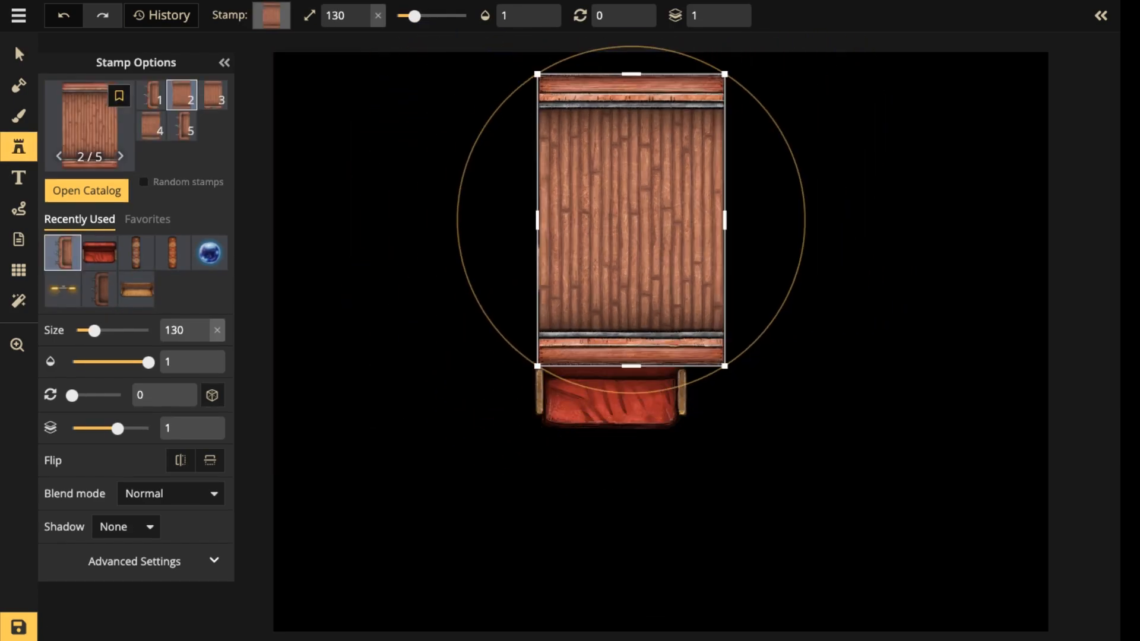
drag(415, 16, 411, 16)
click(728, 21)
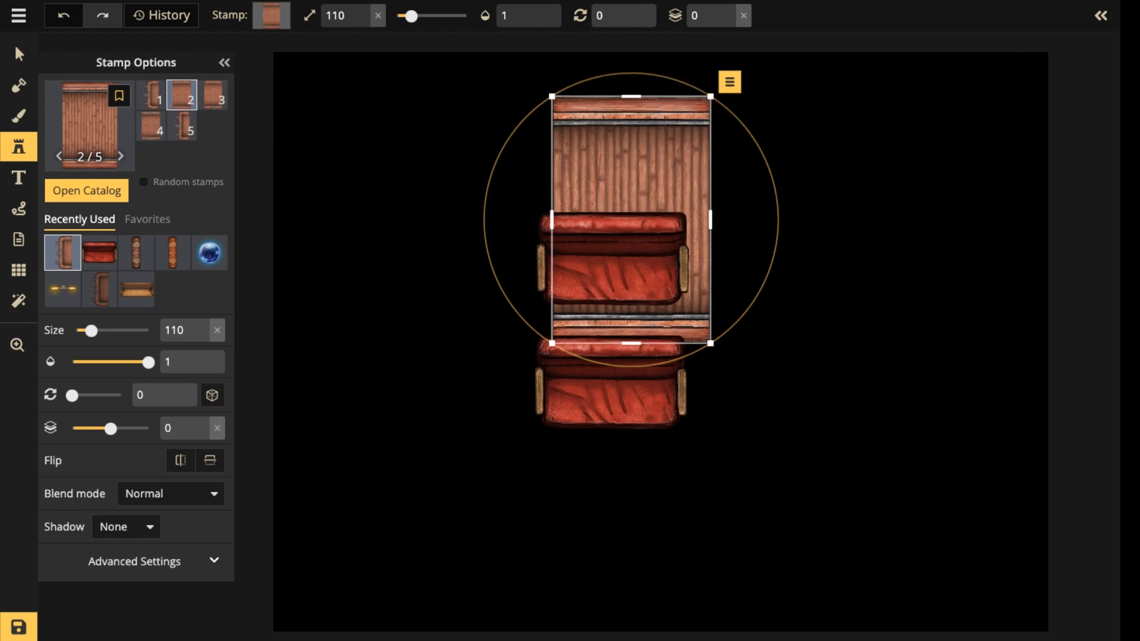
drag(633, 73, 779, 221)
key([)
drag(631, 220, 609, 269)
key([)
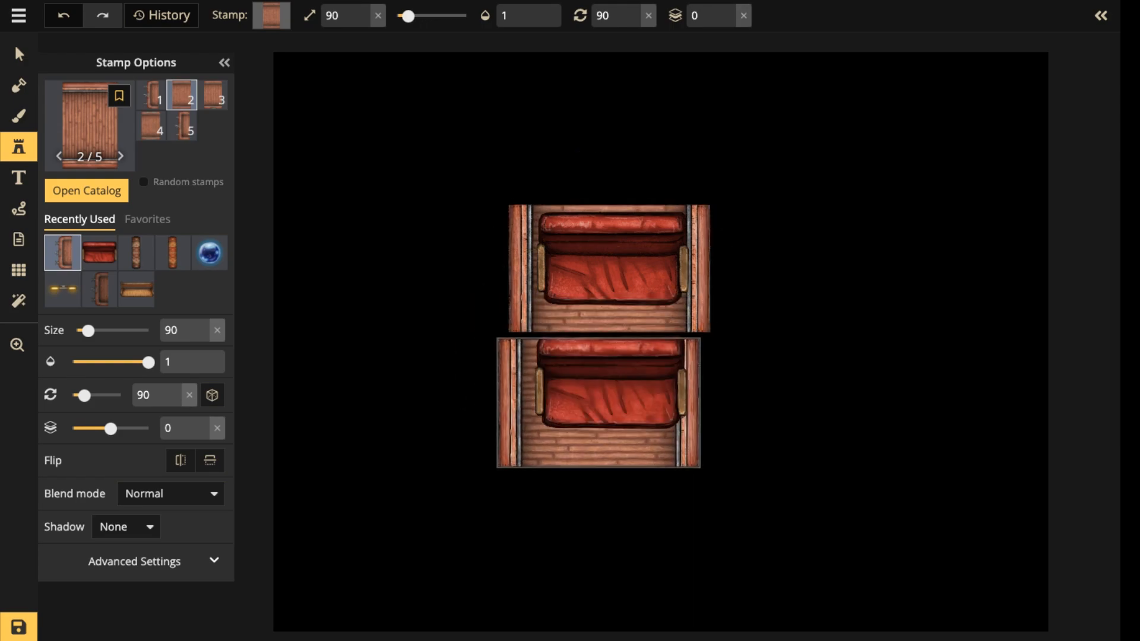
Add a second matching carriage section under the lower bench and cap the carriage's upper end with the variant 1 end piece.
click(610, 364)
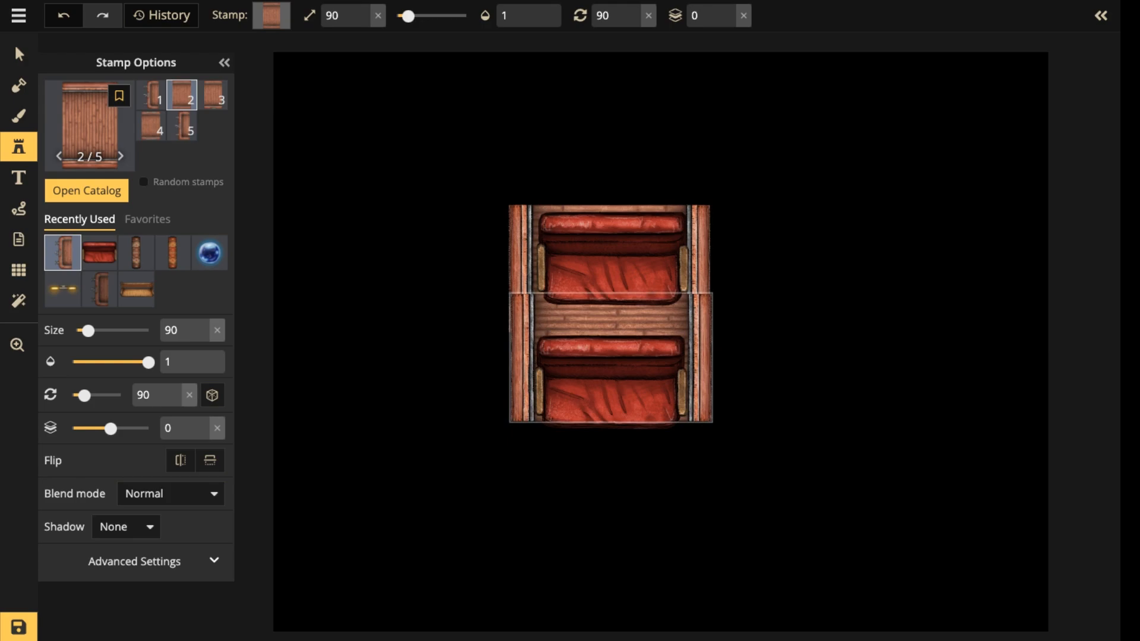
click(609, 356)
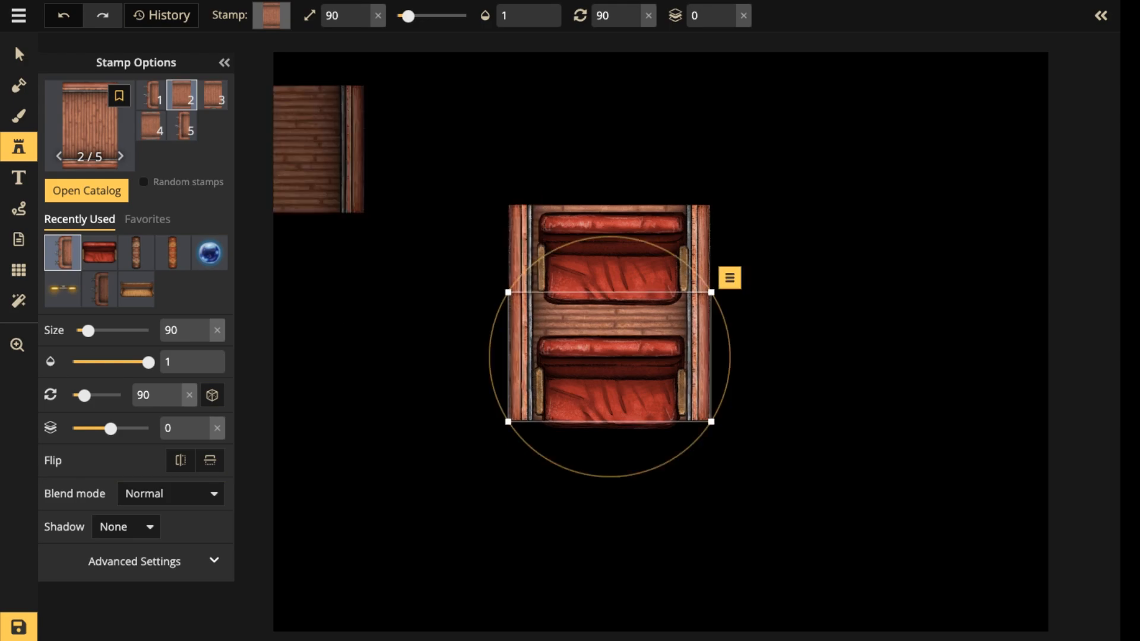
click(151, 95)
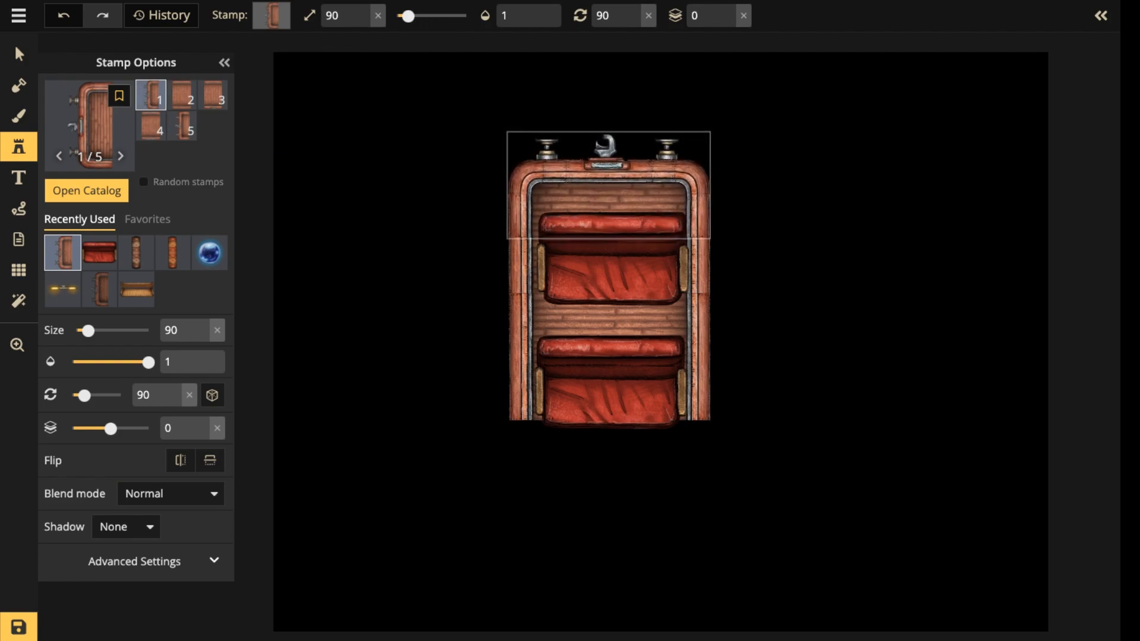
click(608, 186)
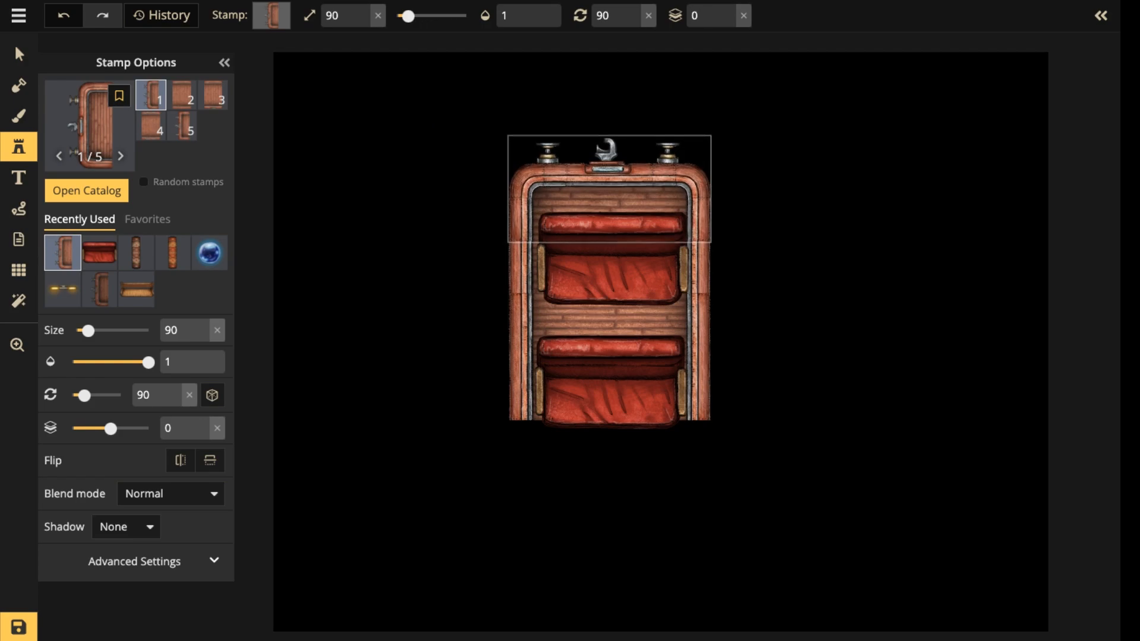
Rotate the variant 1 end piece to 270 and place it to close the lower end of the carriage.
scroll(602, 424, up, 12)
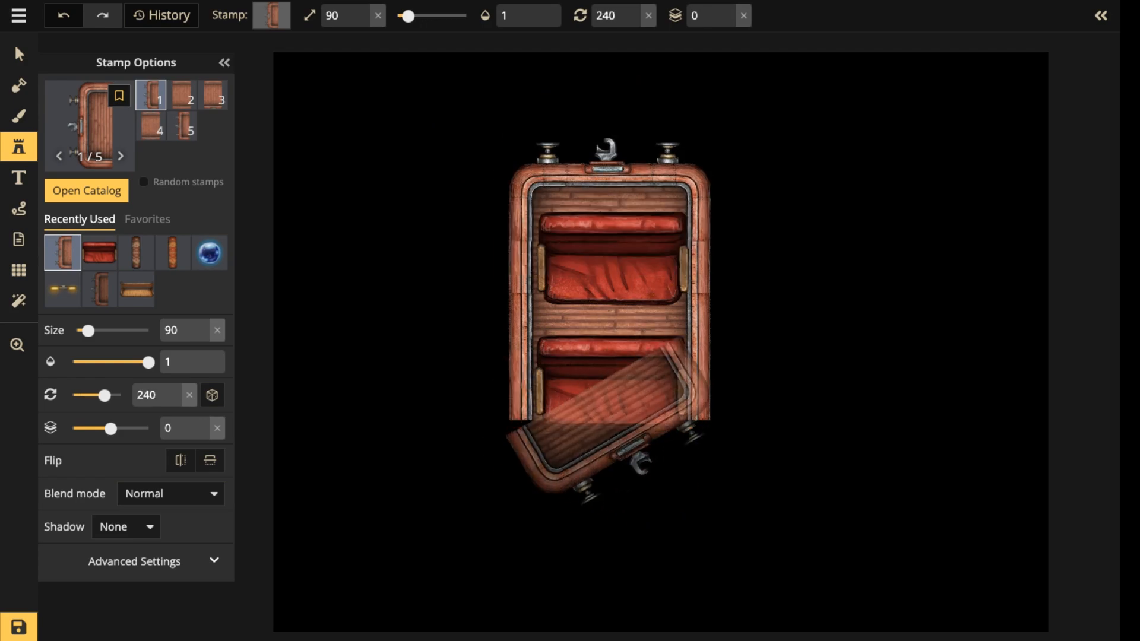
click(609, 469)
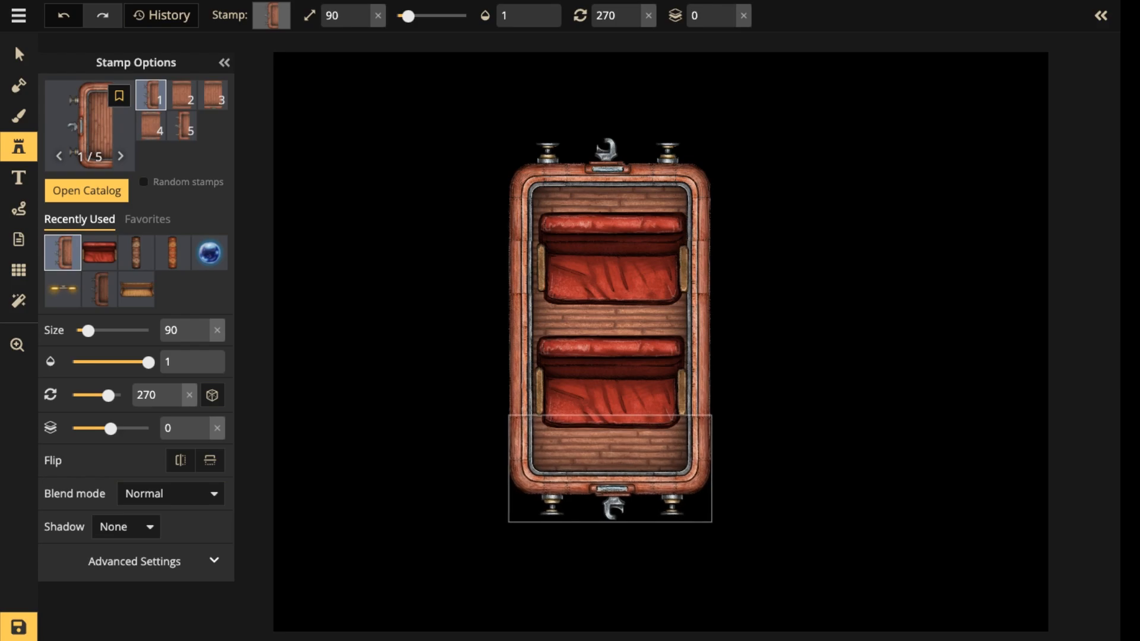
click(610, 468)
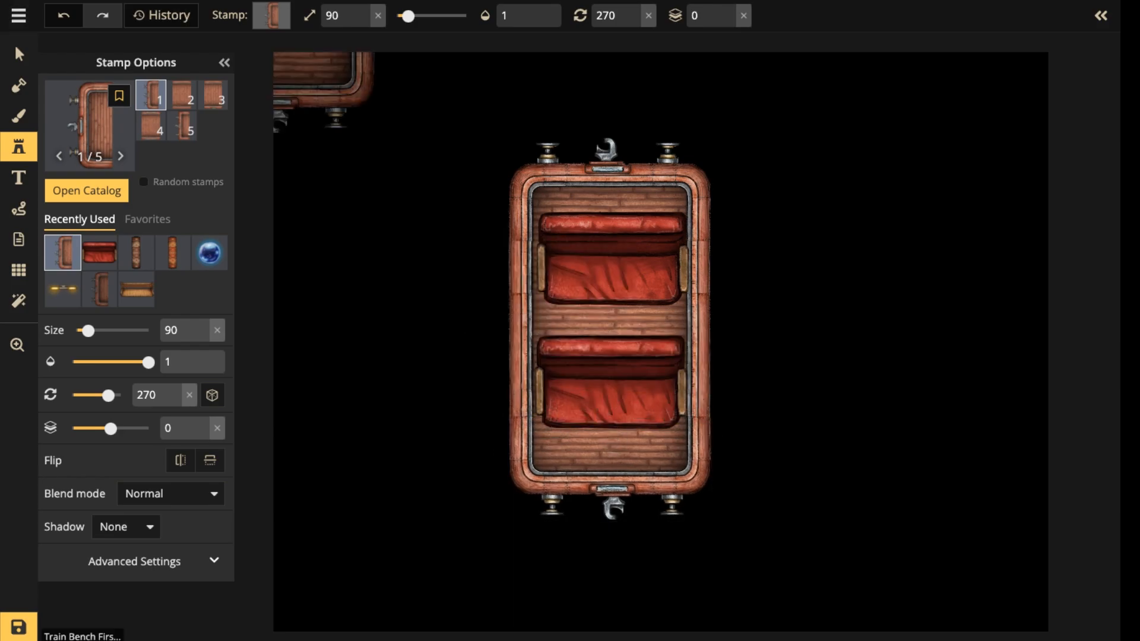
click(19, 55)
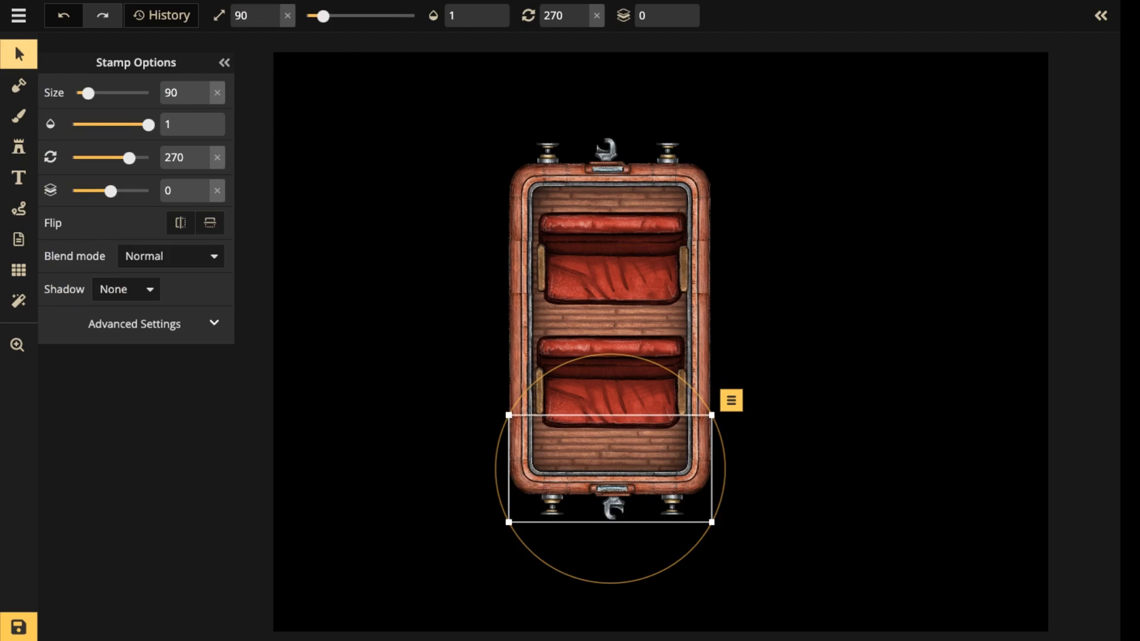
Shift both red benches within the carriage, moving the upper one towards its end to widen the gap between them.
drag(609, 393, 608, 390)
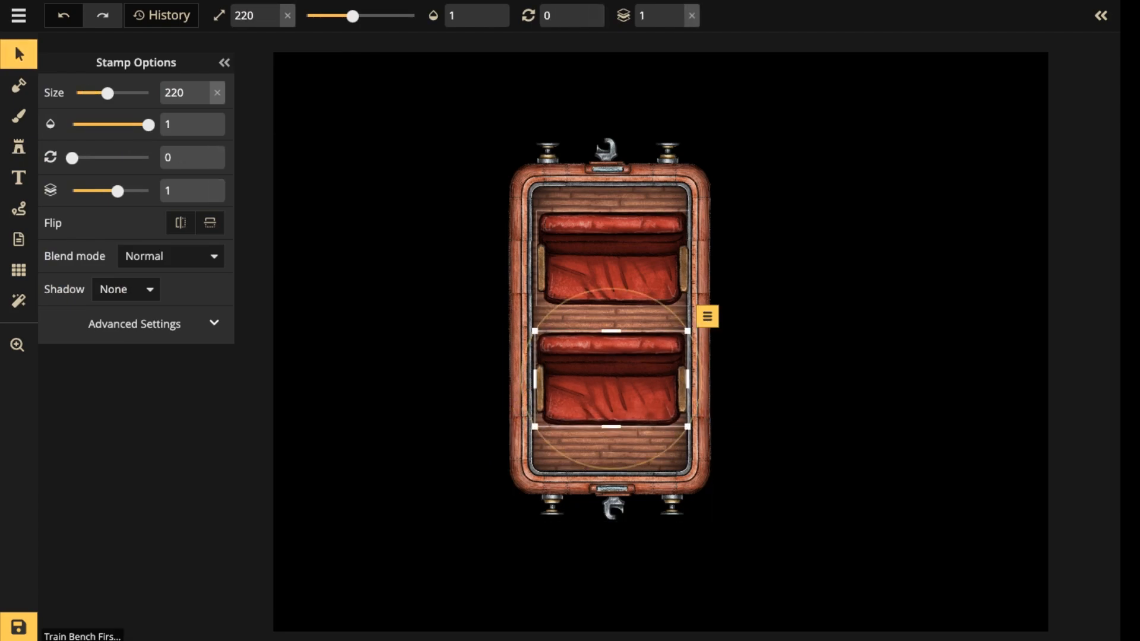
mouse_move(611, 261)
mouse_down()
mouse_move(611, 251)
mouse_move(611, 275)
mouse_move(610, 244)
mouse_up()
click(610, 311)
mouse_move(610, 311)
mouse_down()
mouse_move(610, 293)
mouse_move(610, 313)
mouse_up()
click(610, 313)
key(Escape)
scroll(615, 362, up, 2)
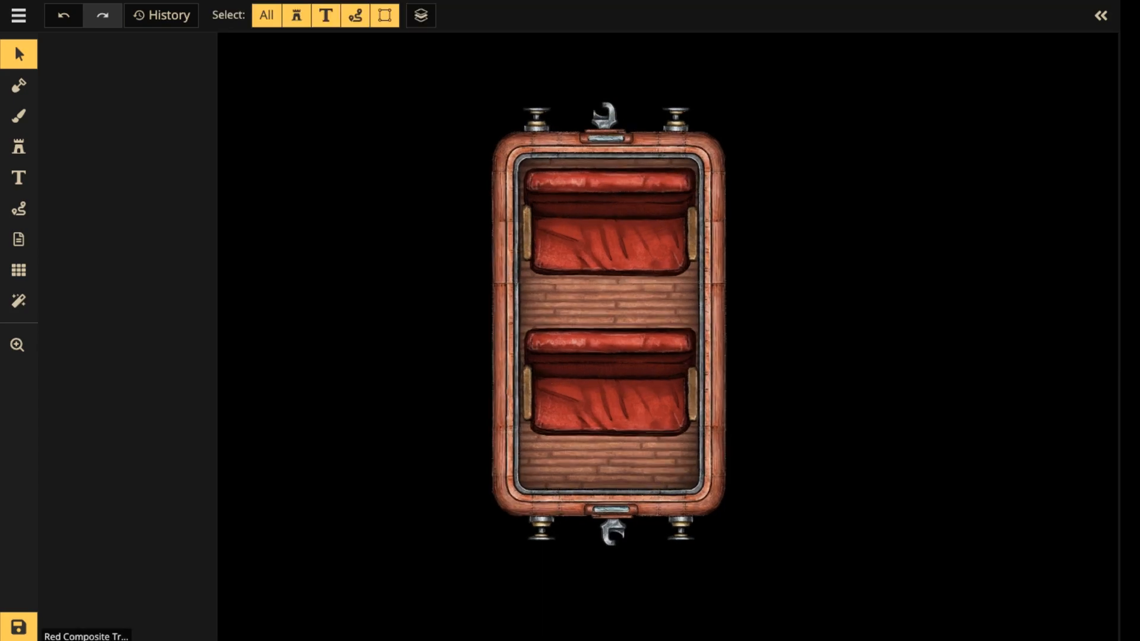
click(609, 306)
click(608, 153)
click(608, 153)
shift+click(610, 305)
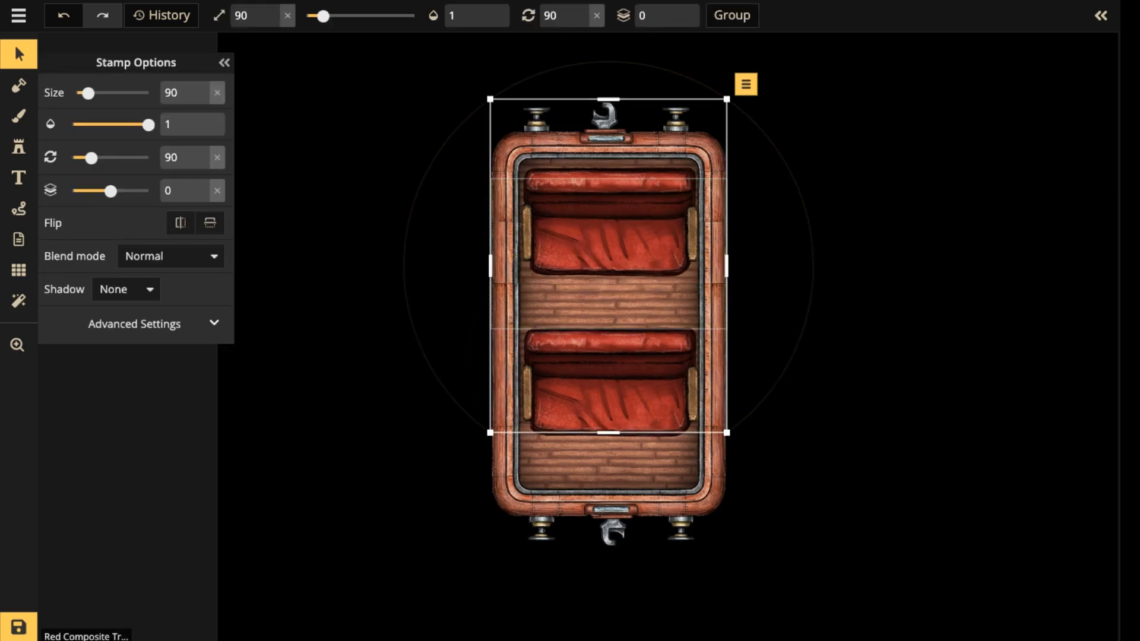
key(Escape)
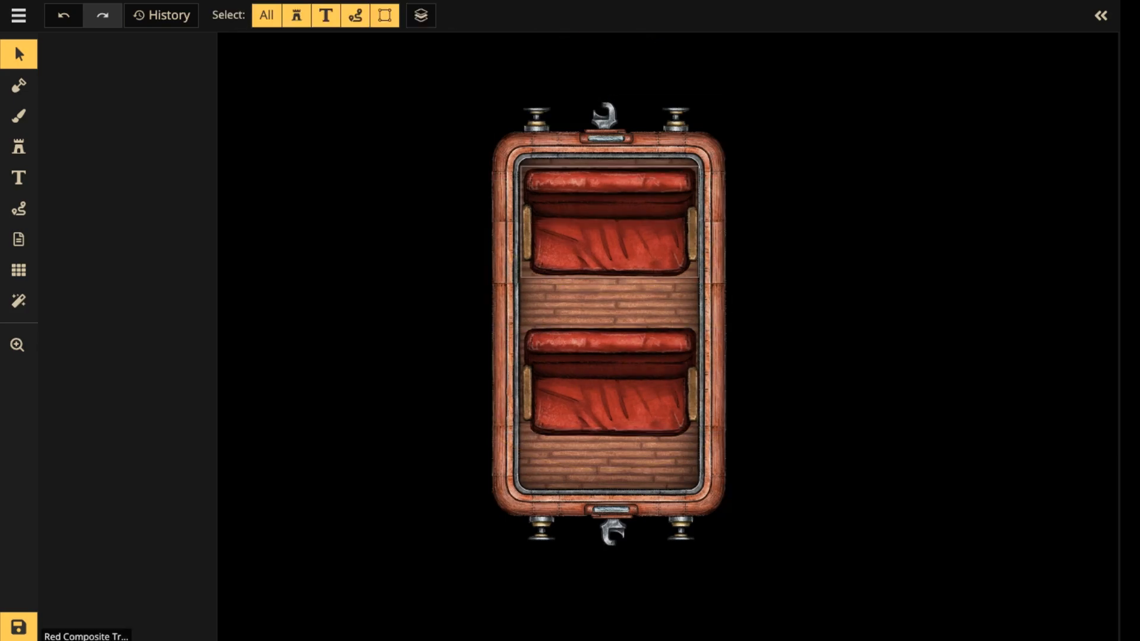
Select both carriage sections and both end pieces together and lower their brightness to 72, leaving the benches out.
click(608, 149)
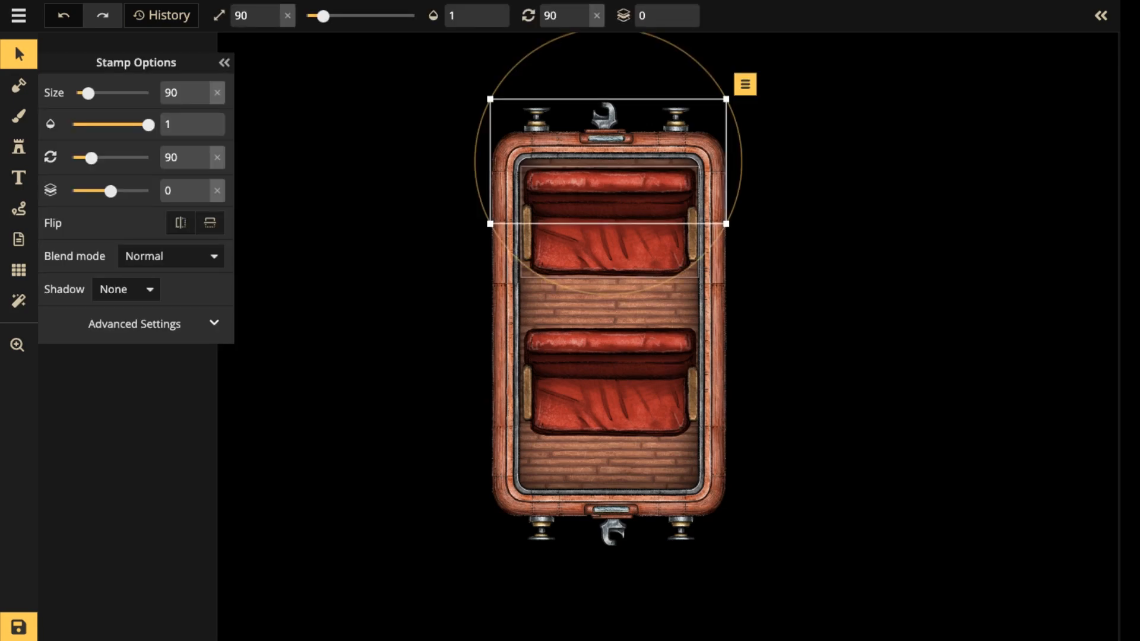
click(610, 229)
click(135, 324)
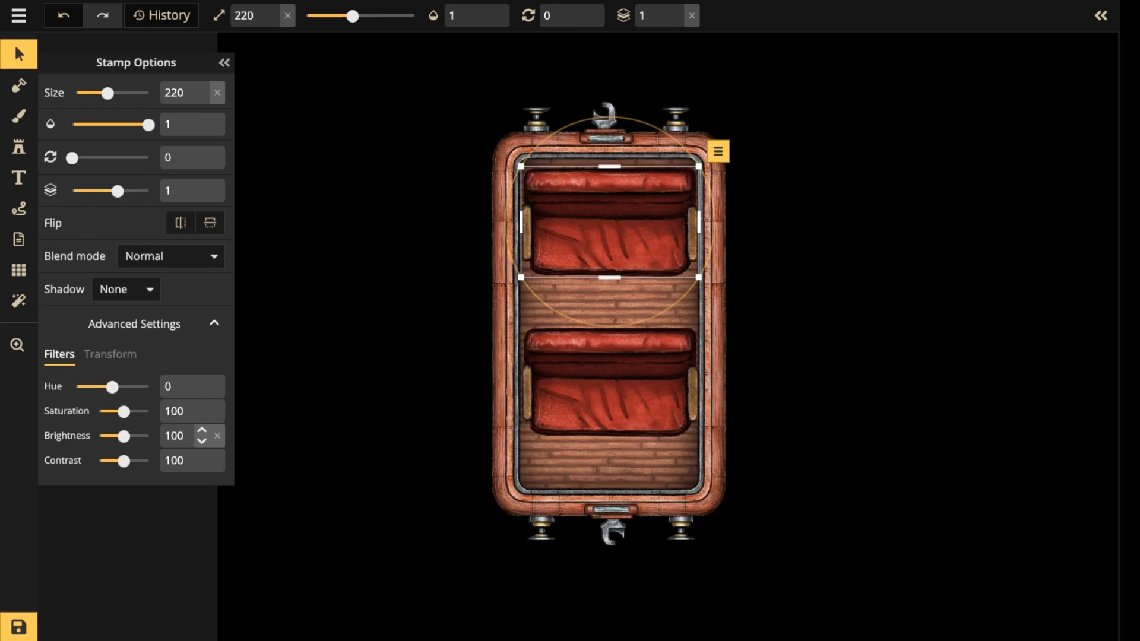
click(505, 161)
shift+click(504, 249)
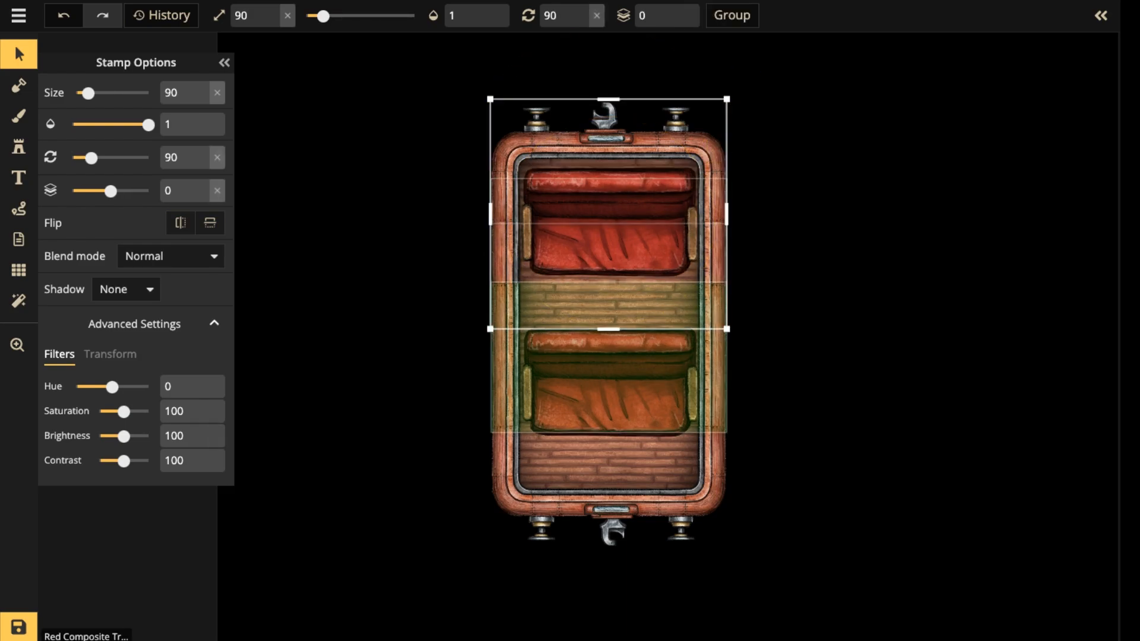
shift+click(505, 356)
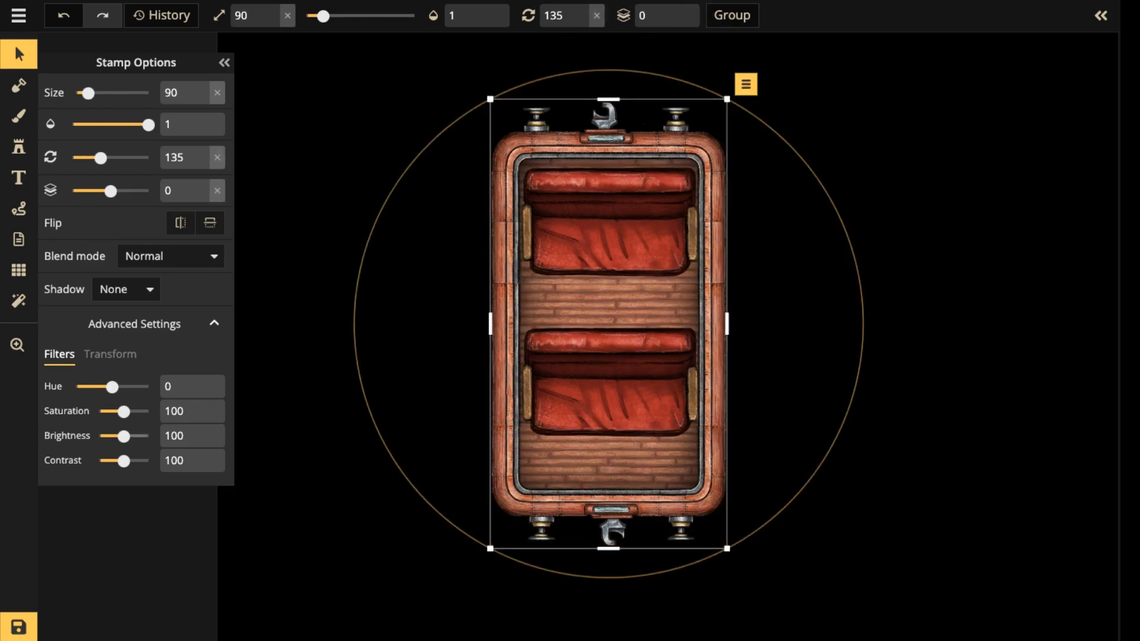
drag(123, 436, 117, 436)
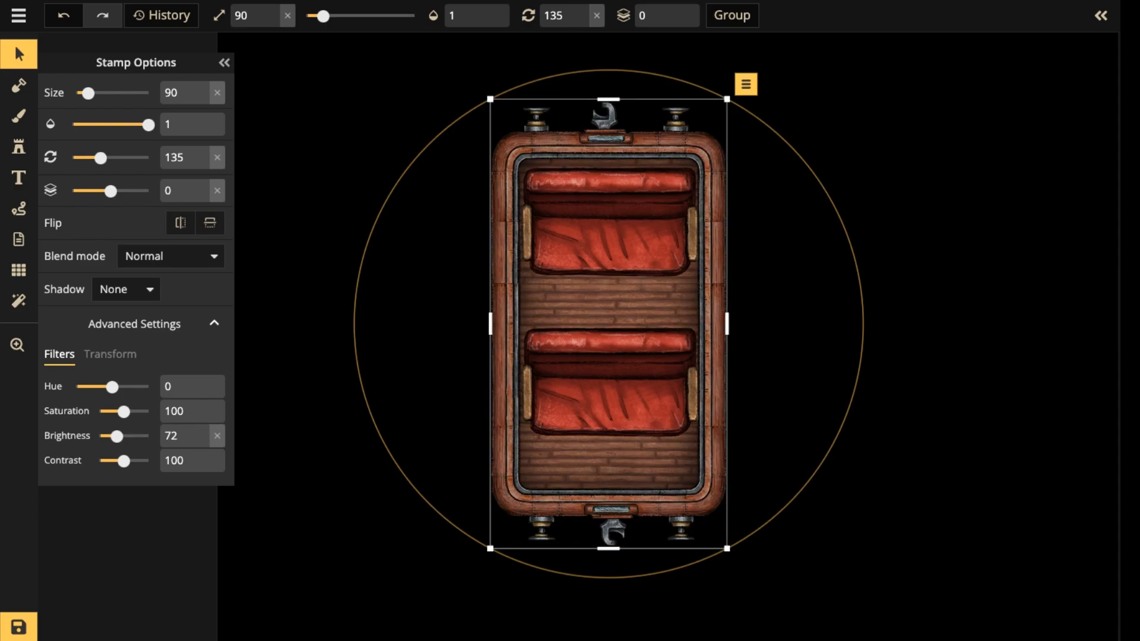
click(427, 297)
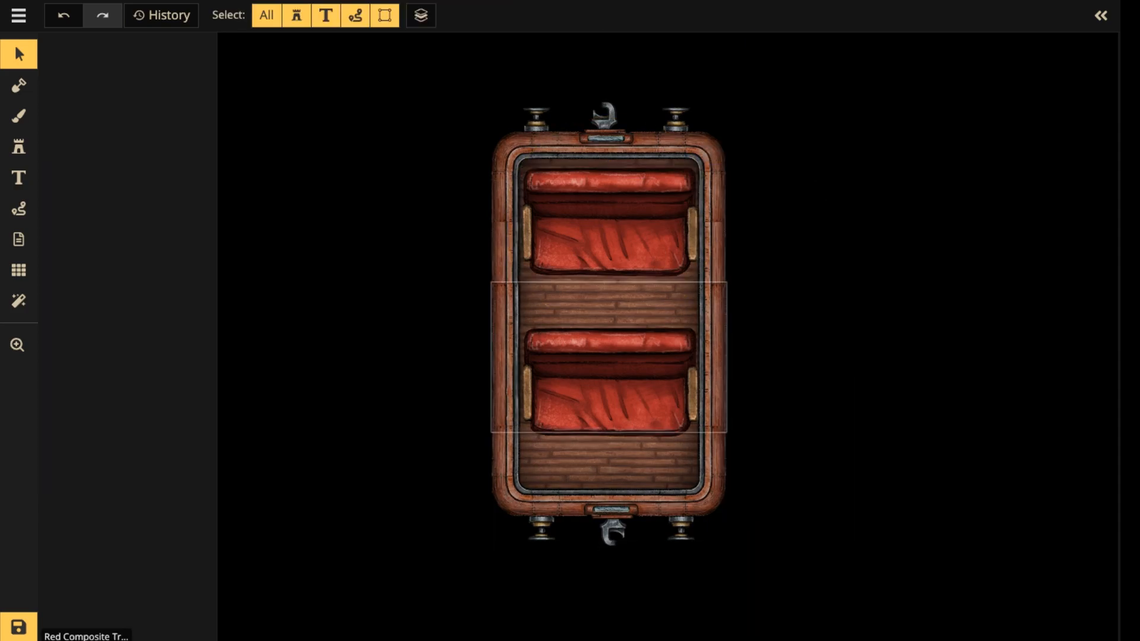
click(506, 356)
click(610, 383)
click(506, 255)
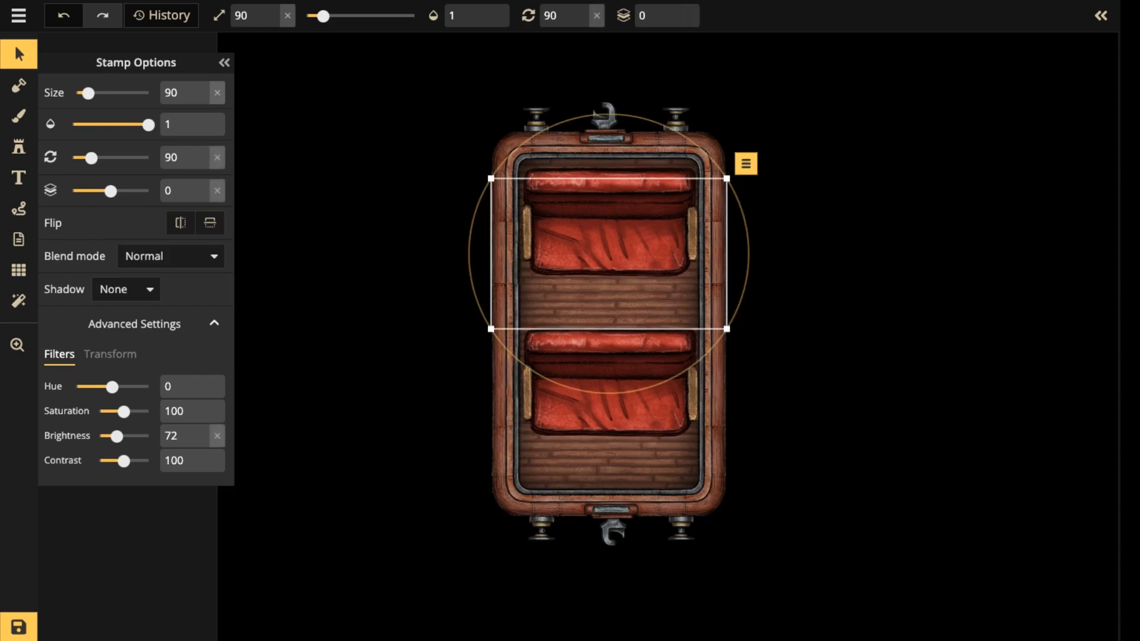
drag(610, 237, 610, 239)
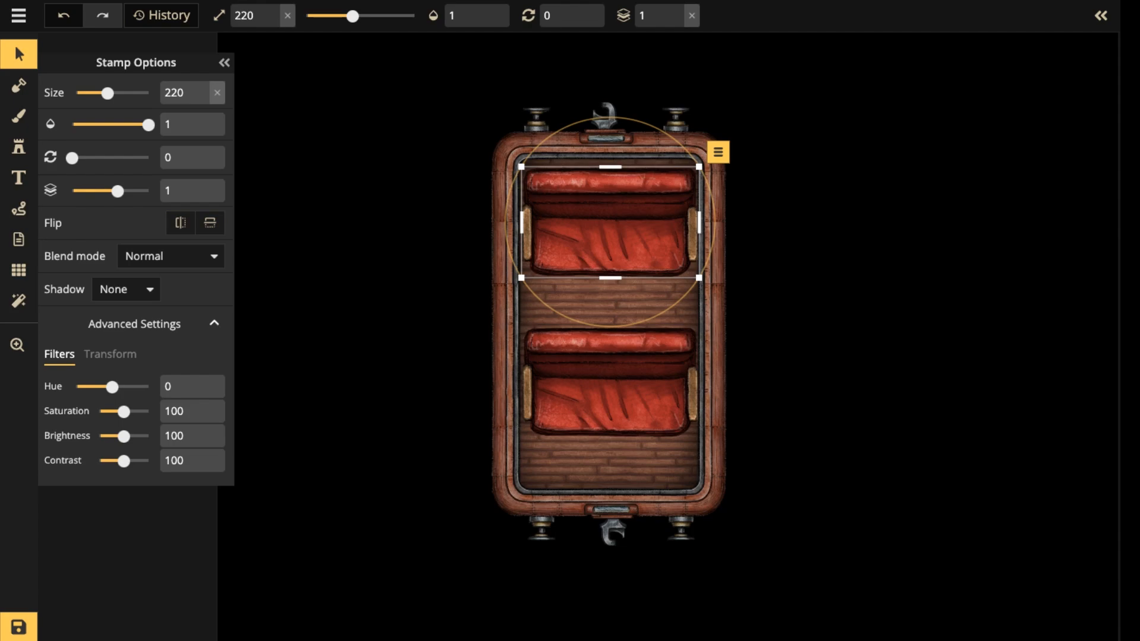
Place the patterned rolled-up rug, variant 2, over the carriage's lower end at size 220, rotation 90 and layer 1.
click(18, 147)
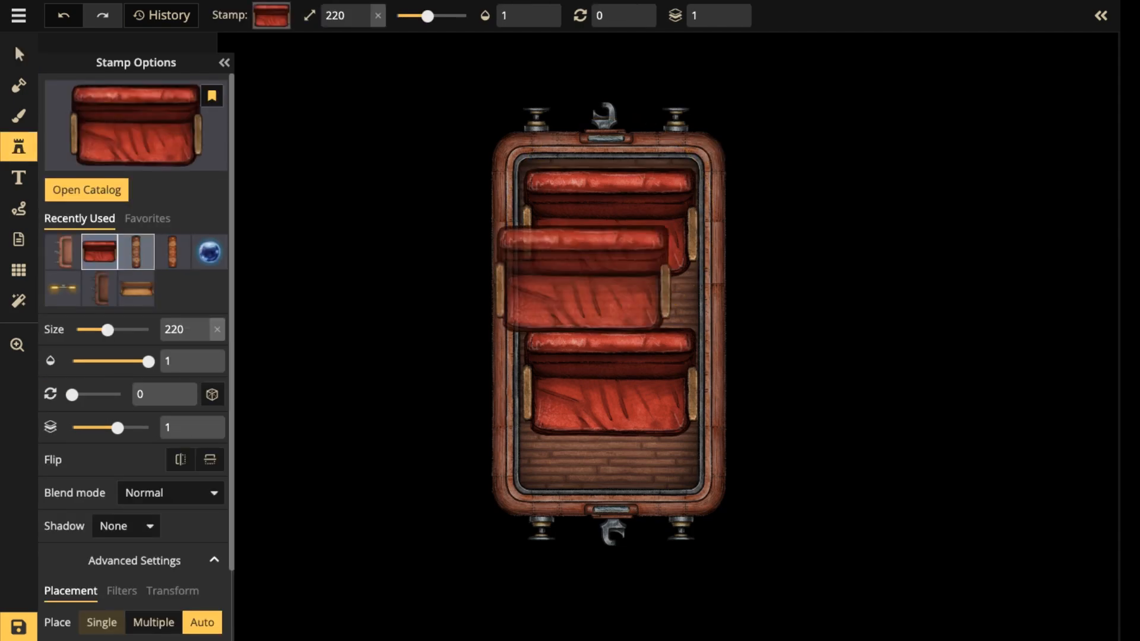
click(136, 252)
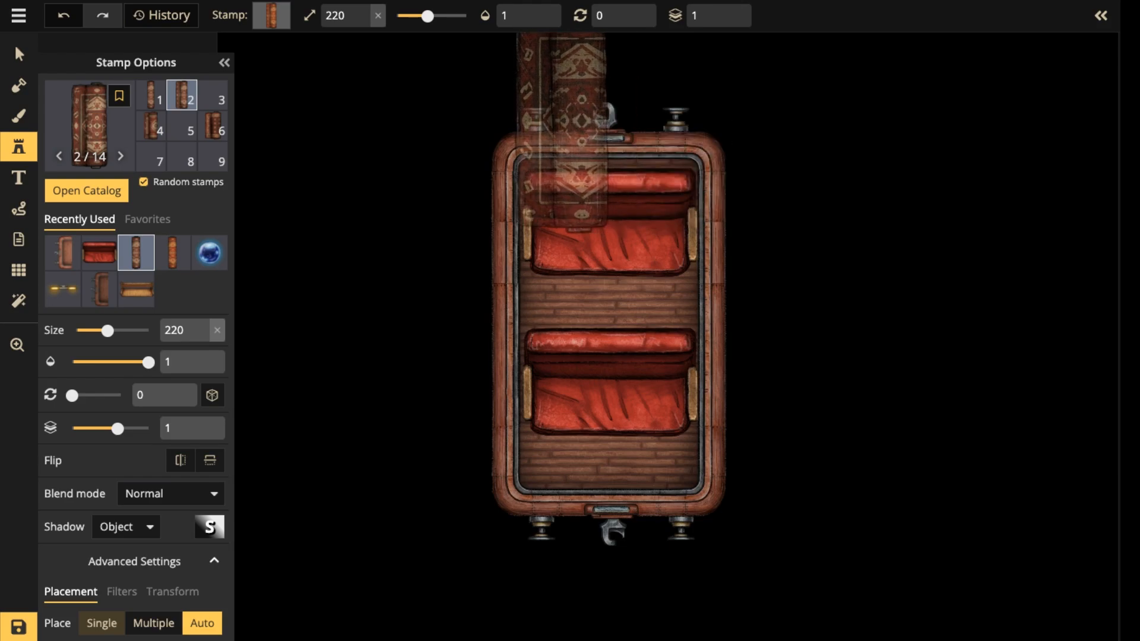
scroll(633, 588, up, 2)
scroll(633, 587, up, 4)
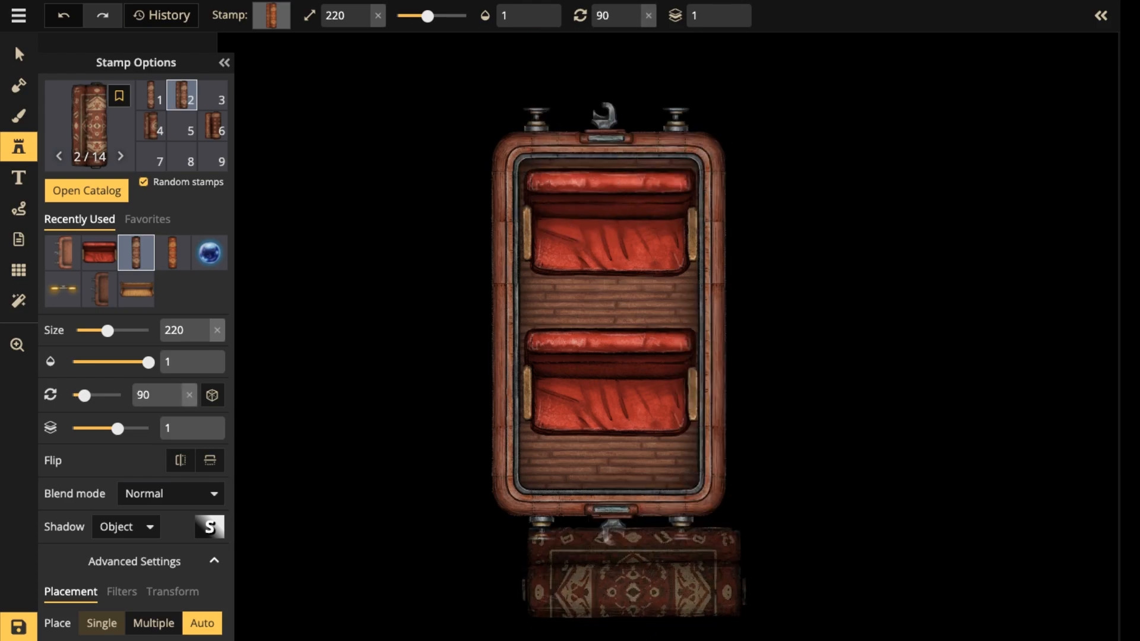
click(613, 547)
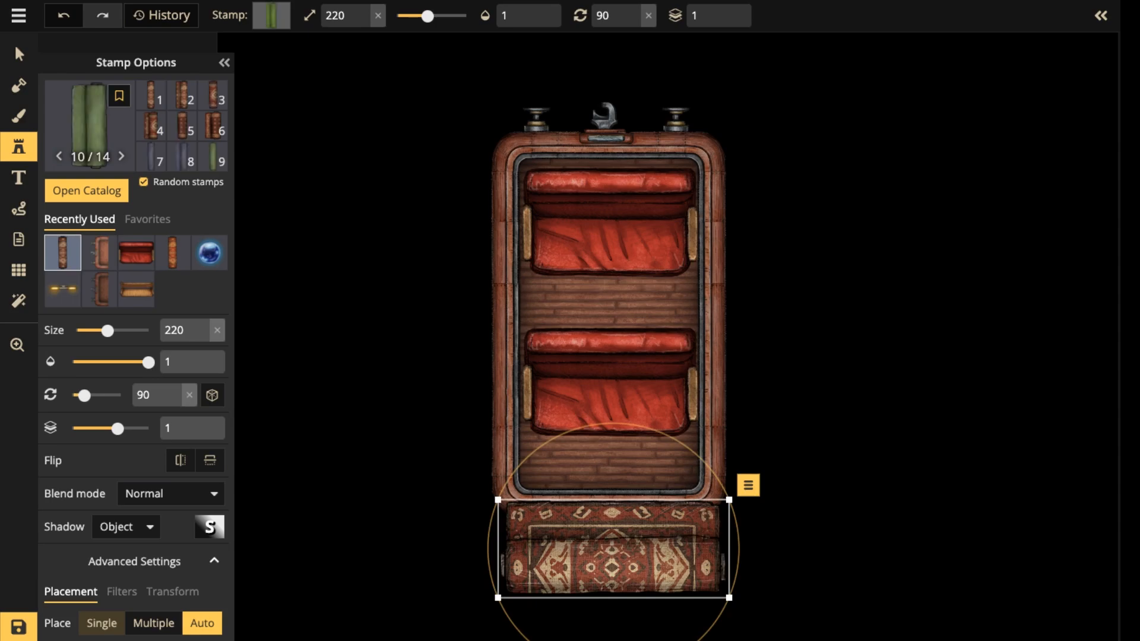
drag(614, 548, 610, 537)
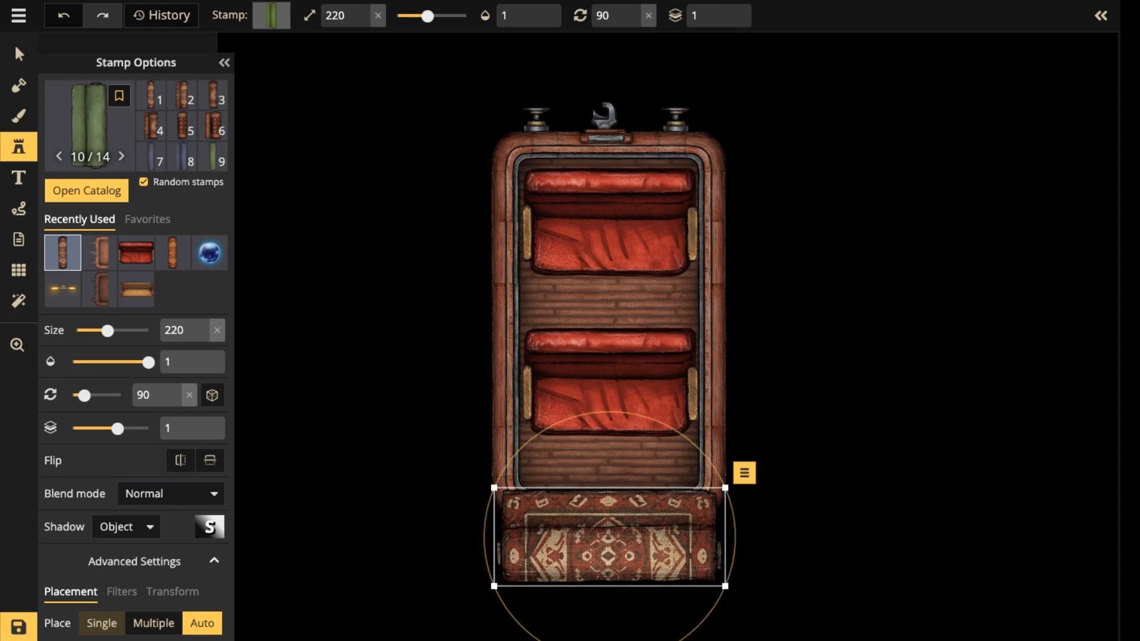
Place the plain reddish-brown rolled-up rug, variant 14, over the carriage's upper end at size 220 and rotation 270.
key(space)
drag(586, 118, 605, 299)
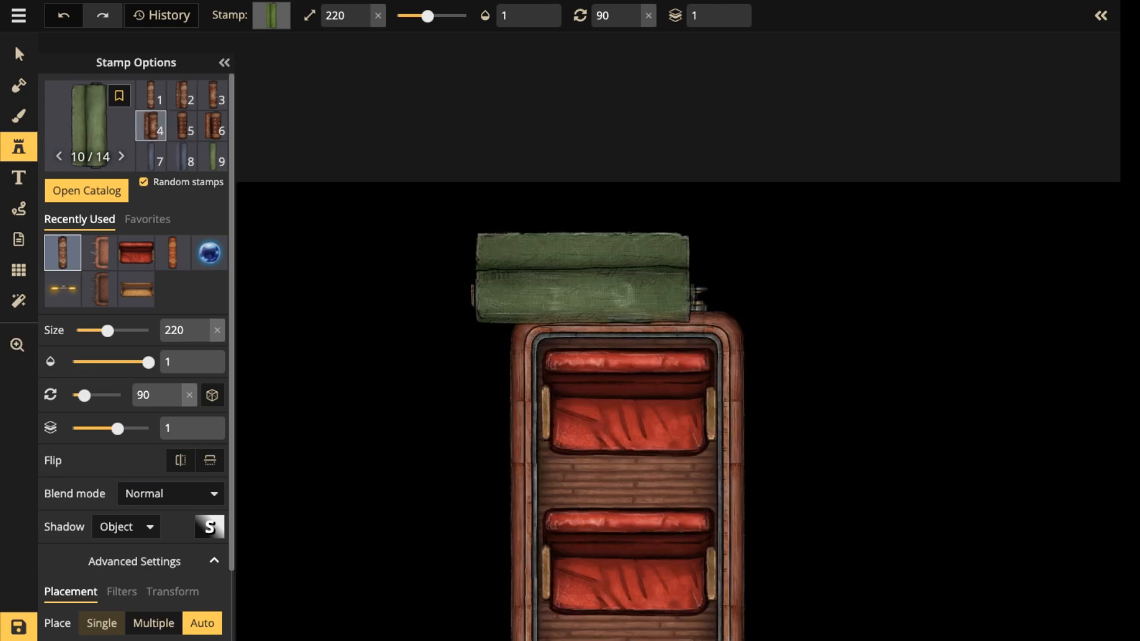
scroll(182, 125, down, 2)
click(181, 157)
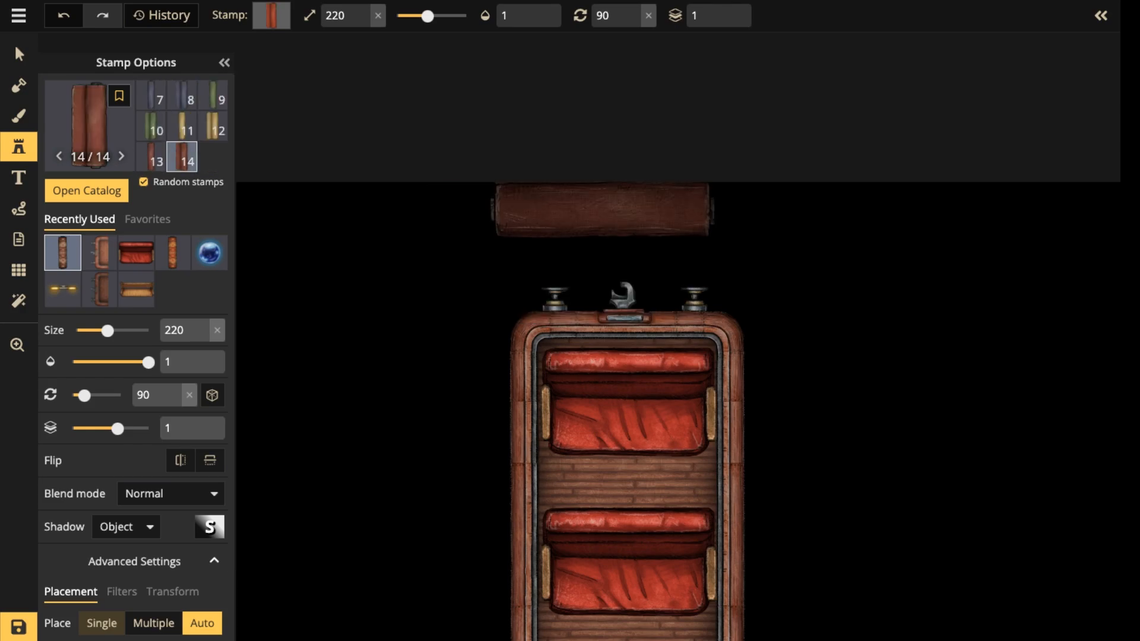
scroll(614, 269, down, 8)
scroll(617, 270, down, 4)
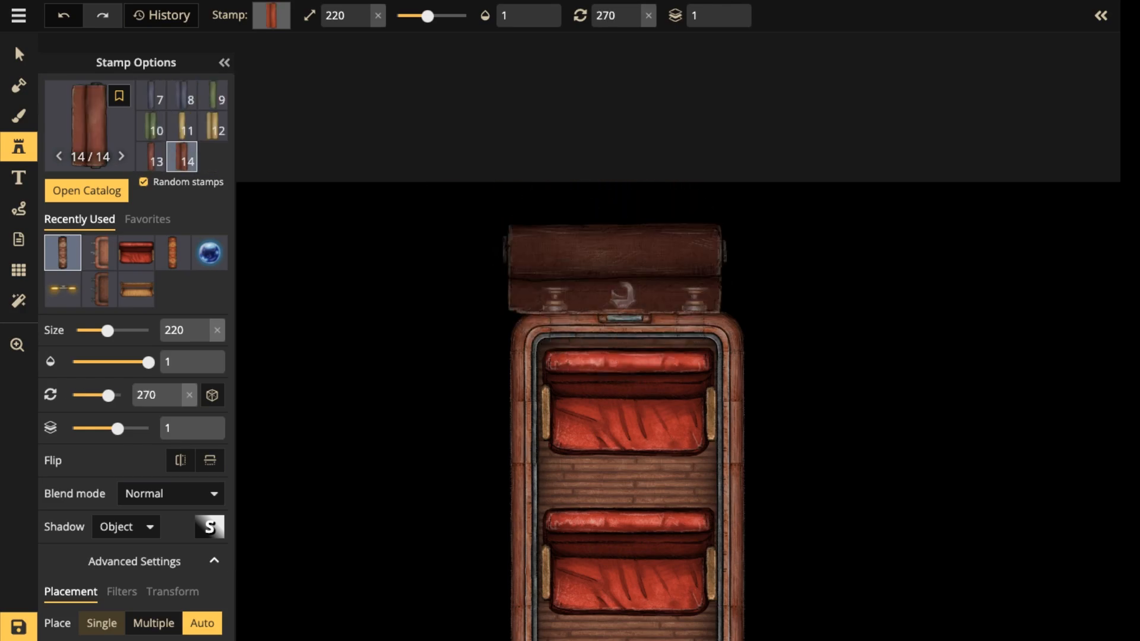
click(626, 292)
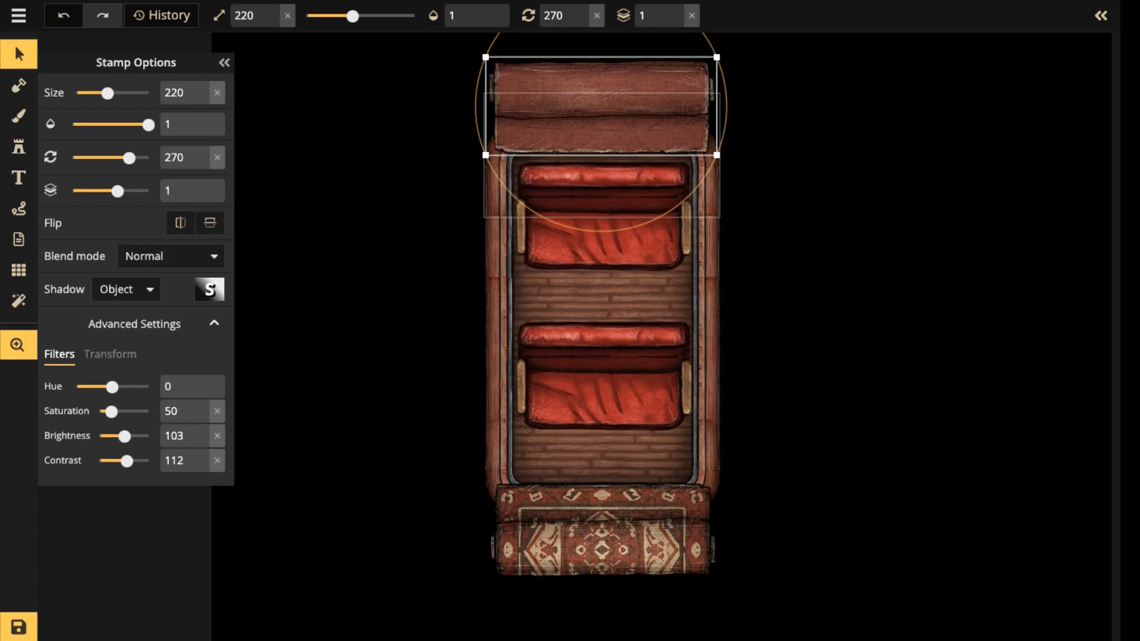
Replace the patterned rug at the lower end with a copy of the plain reddish-brown rug rotated to 90.
click(603, 530)
key(Delete)
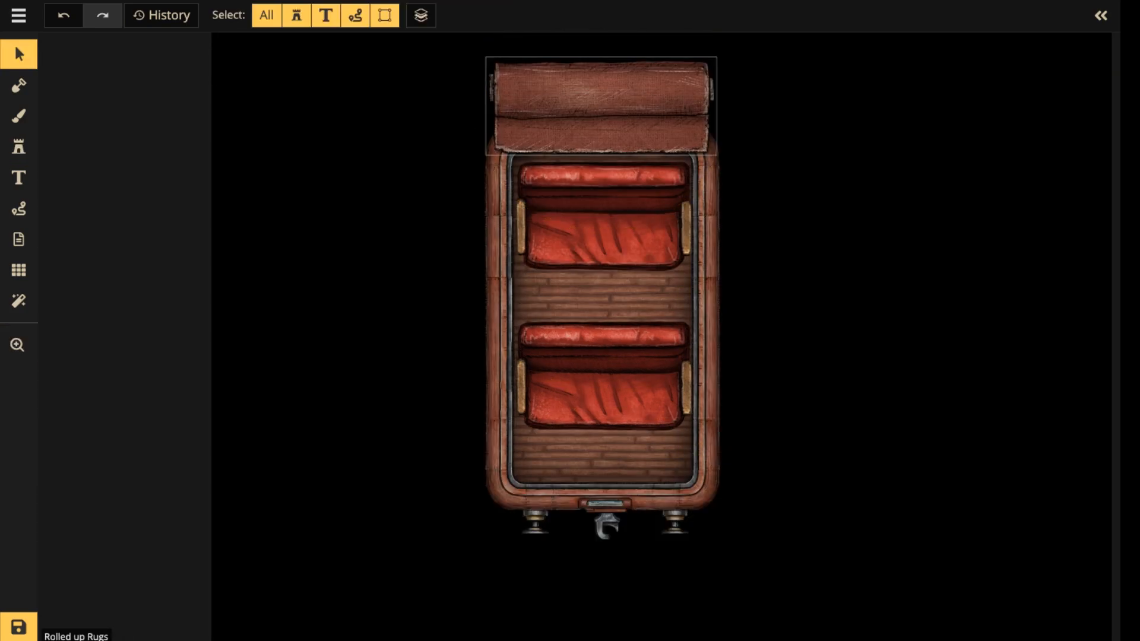
click(600, 107)
key(ctrl+v)
scroll(598, 414, up, 8)
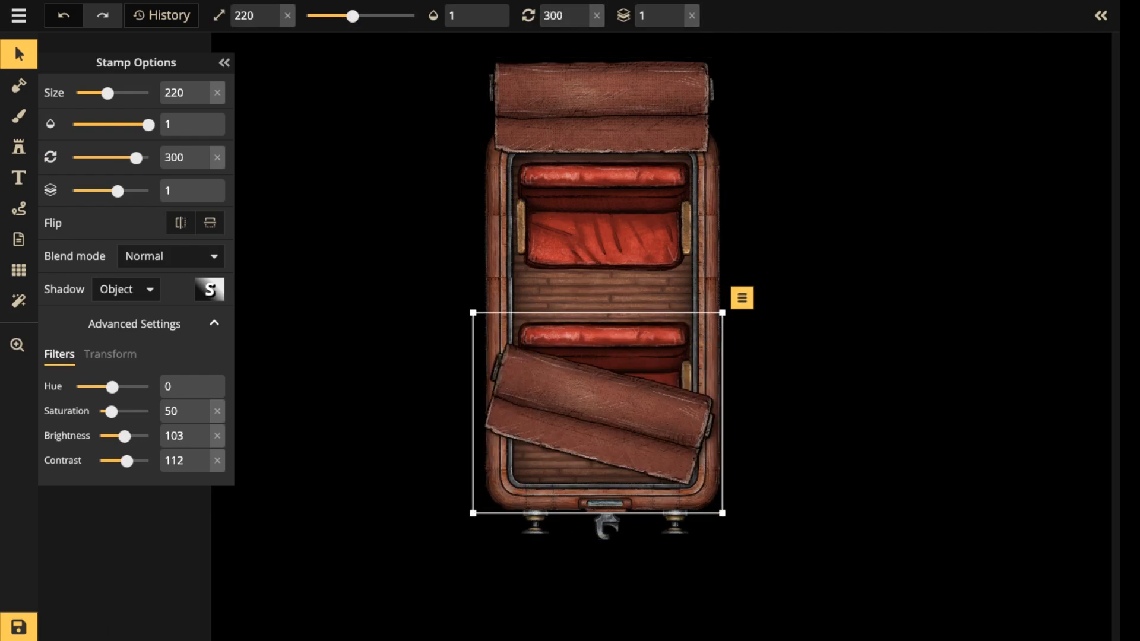
scroll(598, 413, up, 3)
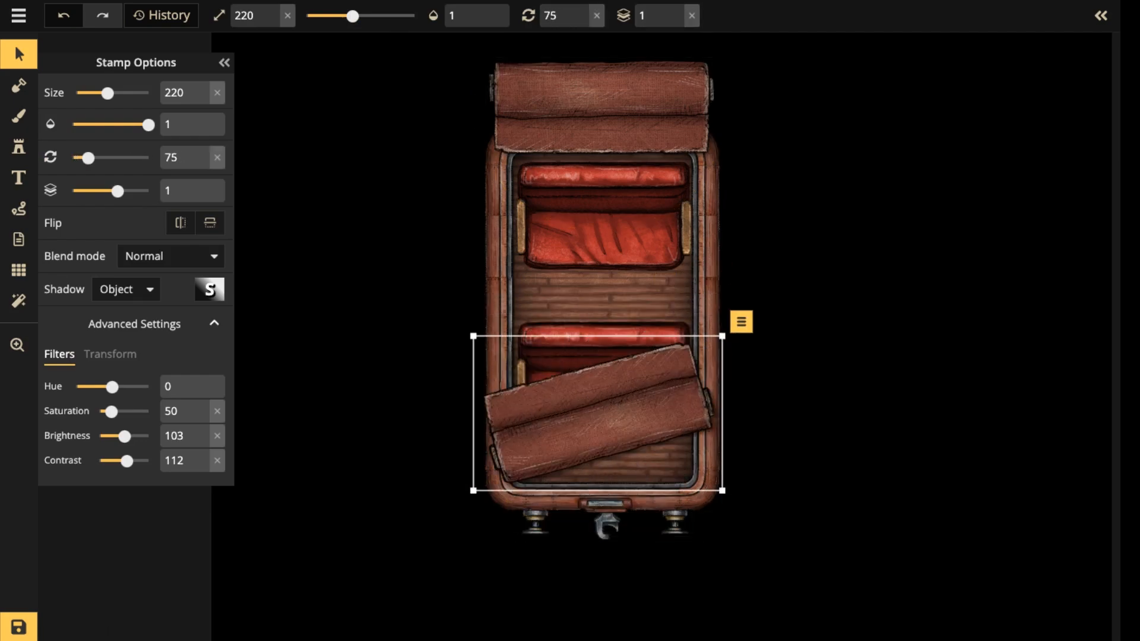
scroll(597, 413, up, 1)
drag(597, 414, 604, 529)
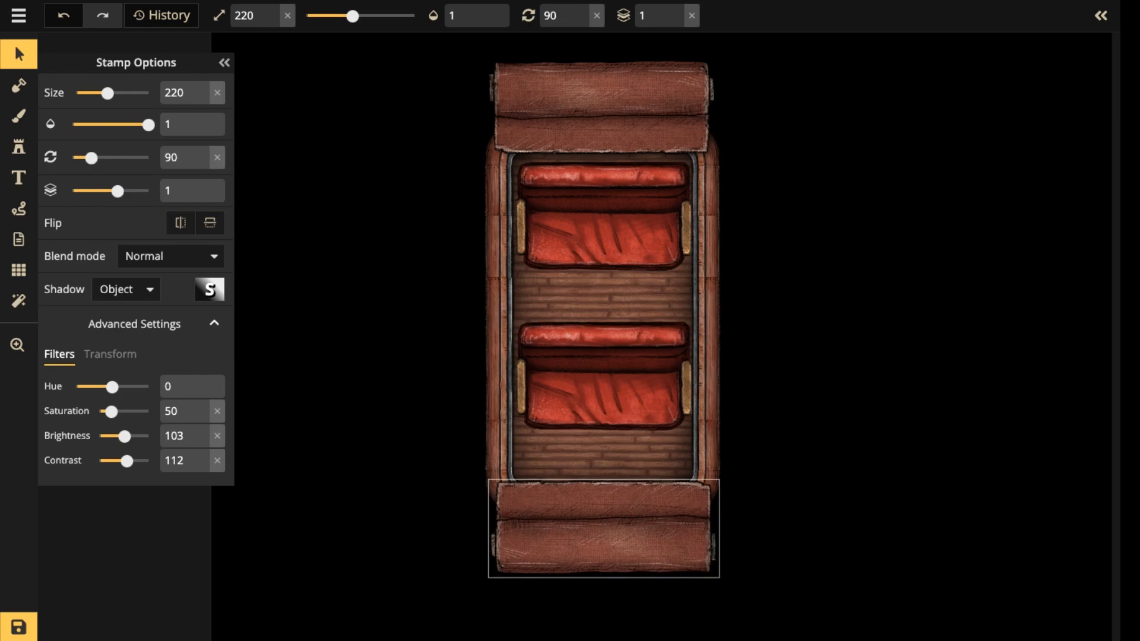
Nudge the plain rug at the upper end to fine-tune its alignment with the carriage.
drag(601, 102, 603, 102)
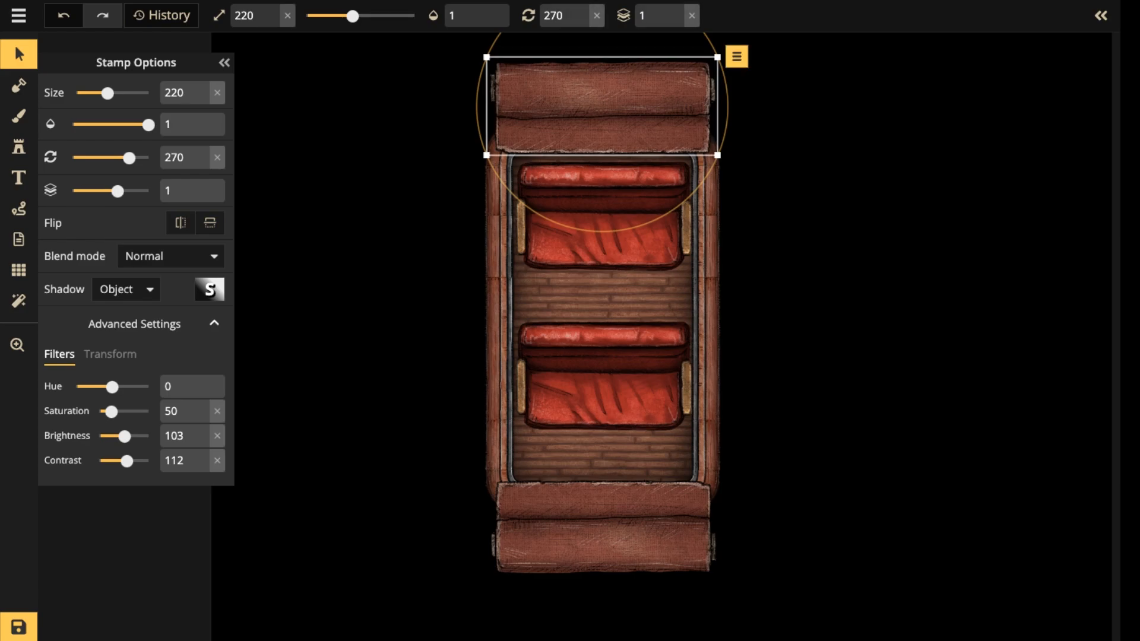
key(Escape)
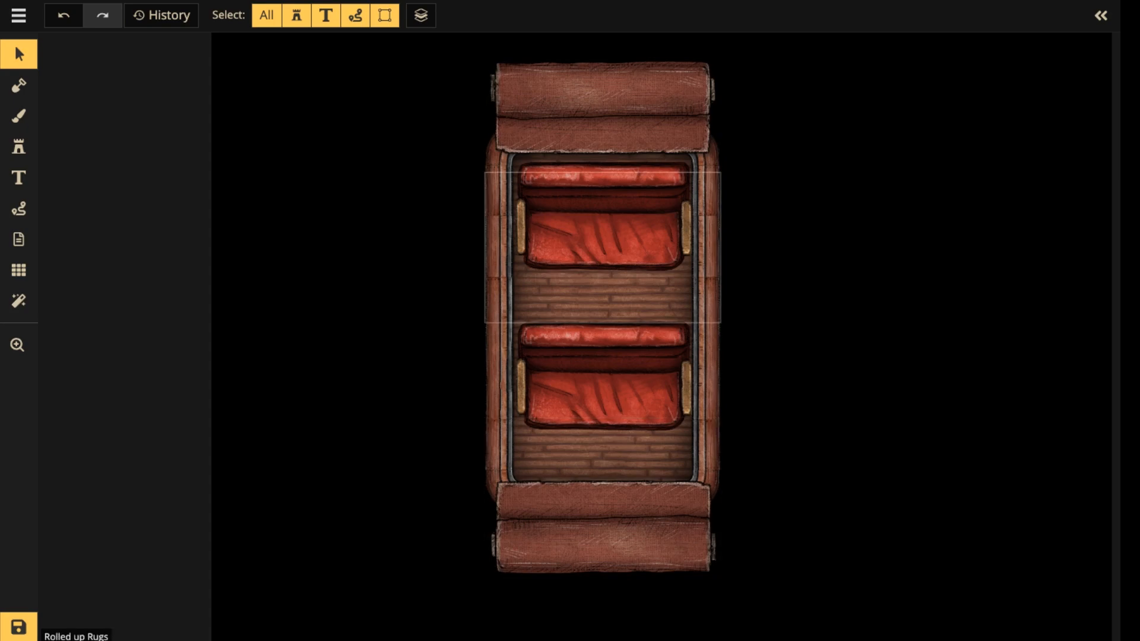
mouse_move(602, 107)
mouse_down()
mouse_move(602, 92)
mouse_move(601, 105)
mouse_up()
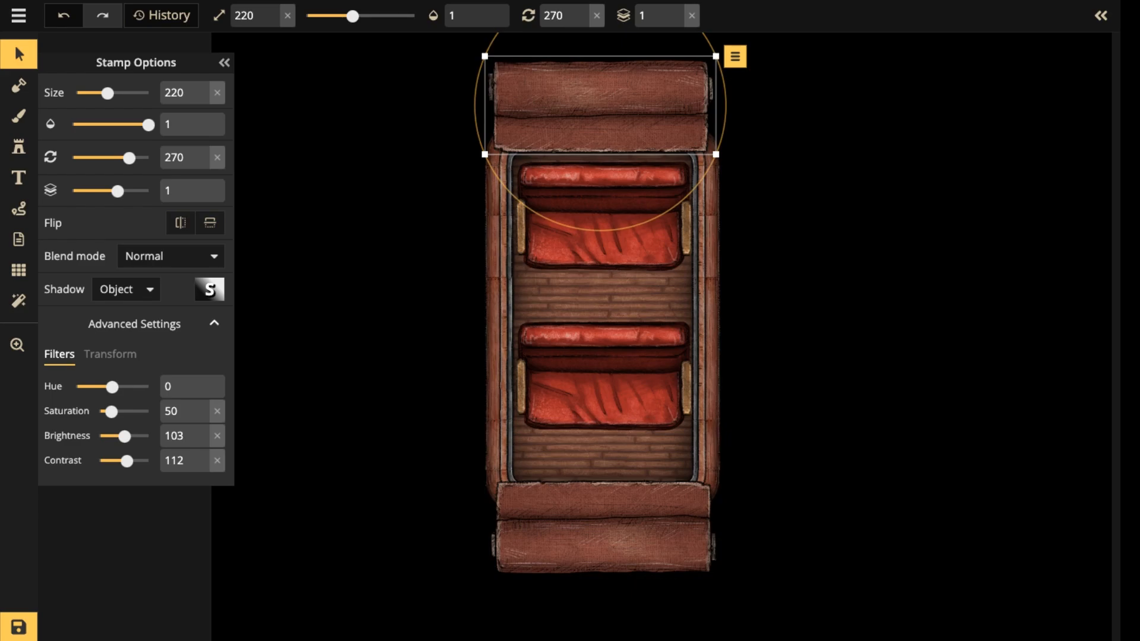
key(Escape)
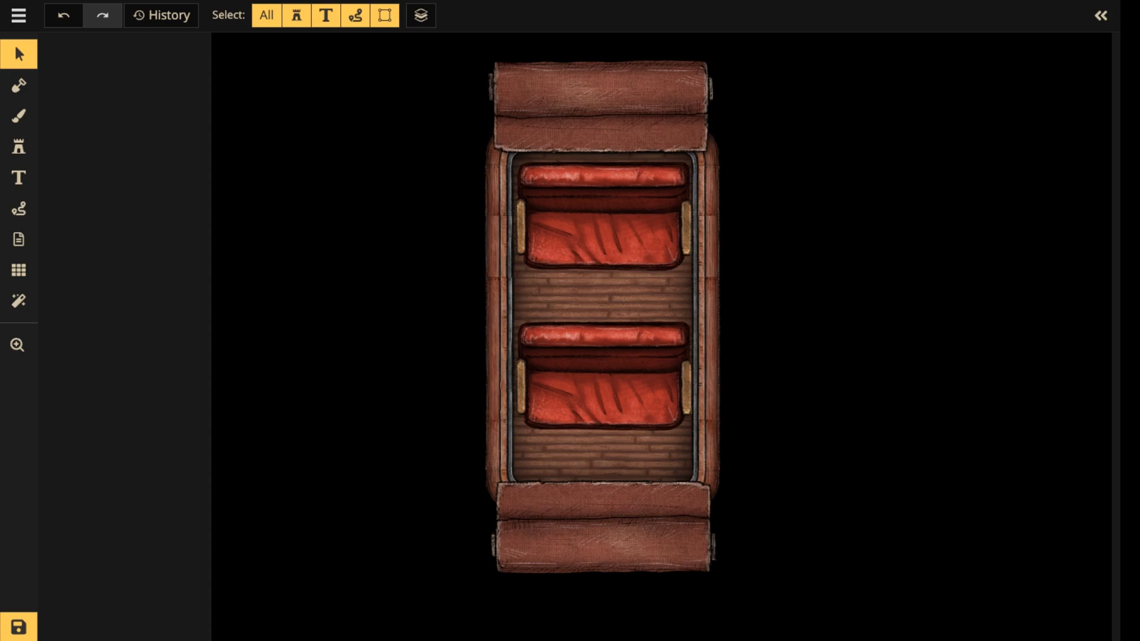
Select all carriage, bench and rug stamps, enlarge them together to size 195 and position them to span the map's height.
scroll(690, 123, down, 5)
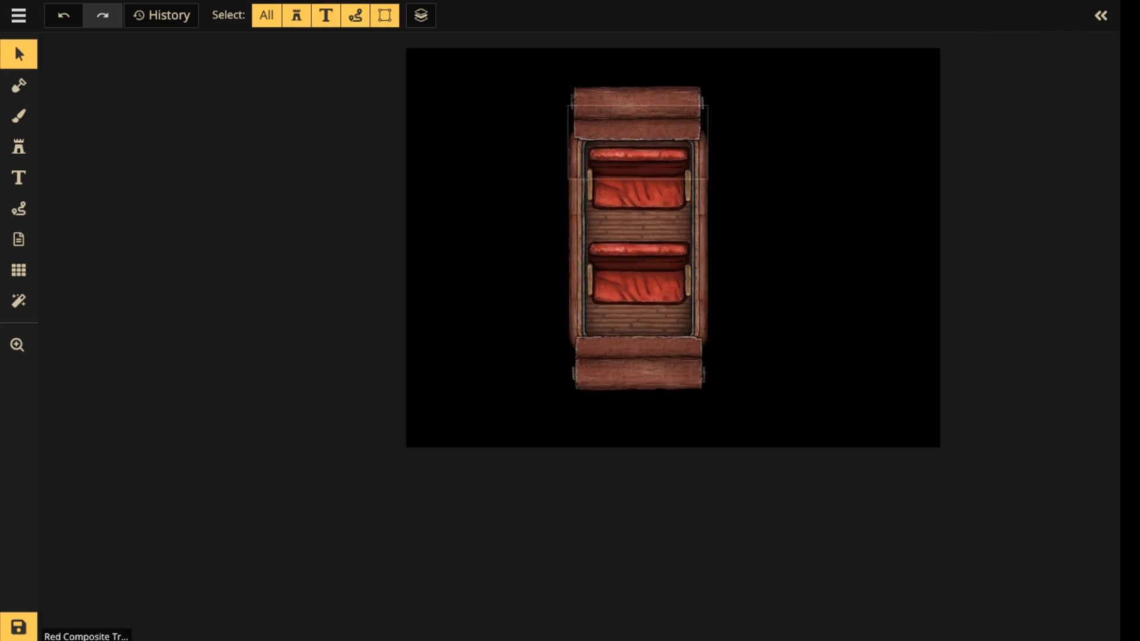
key(space)
drag(650, 142, 640, 181)
drag(476, 108, 823, 499)
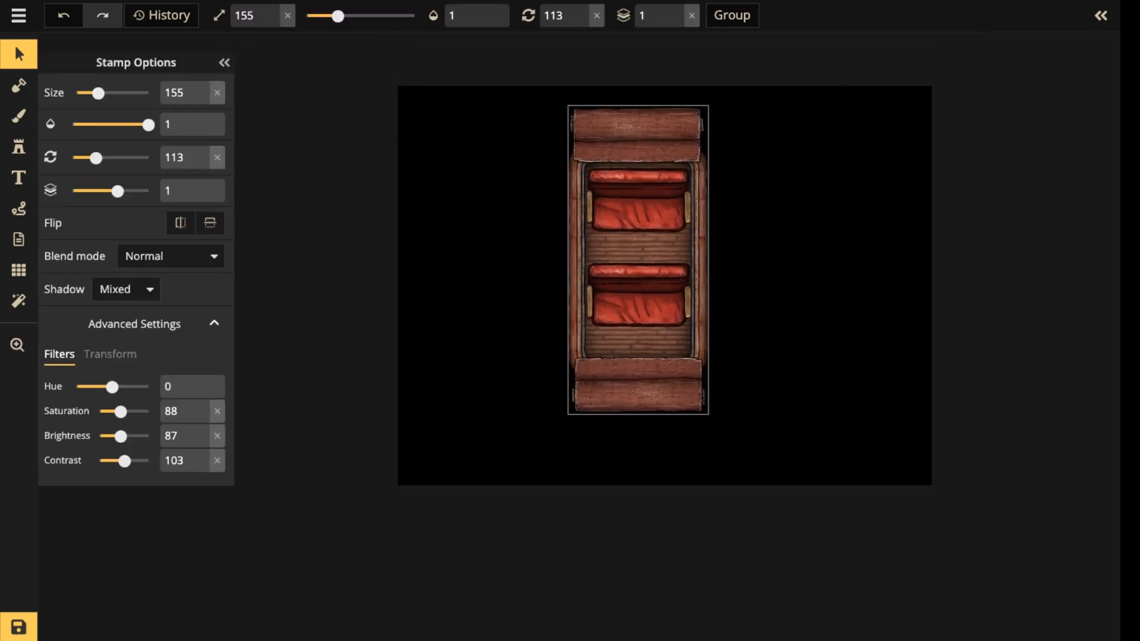
drag(711, 431, 755, 534)
scroll(623, 152, up, 1)
scroll(614, 153, up, 1)
drag(695, 427, 688, 390)
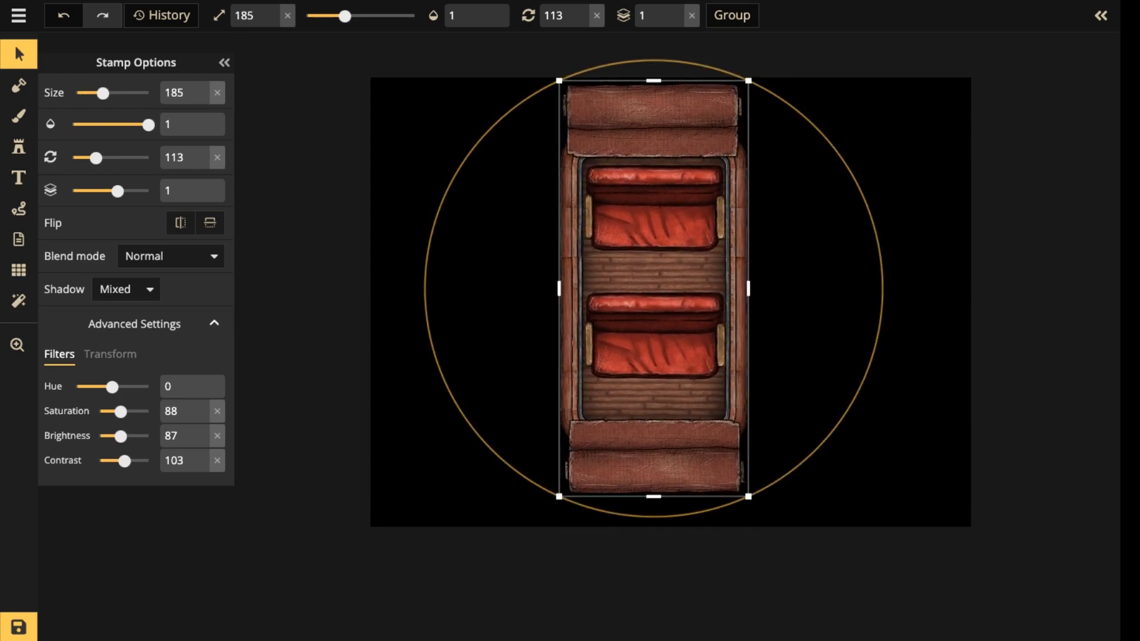
drag(748, 496, 758, 518)
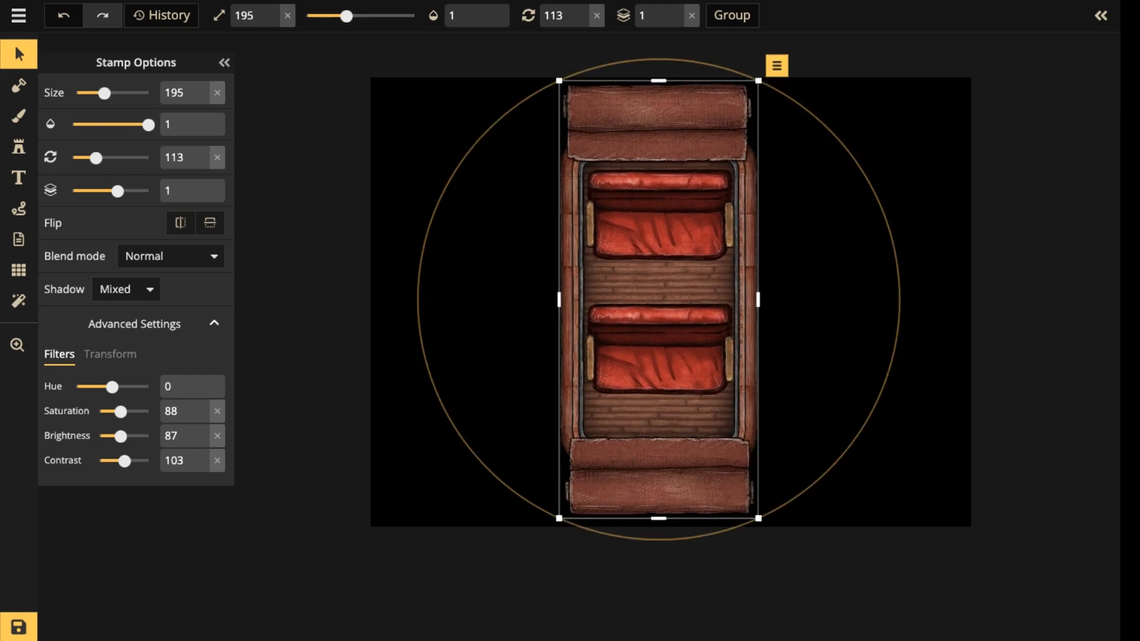
drag(676, 380, 679, 380)
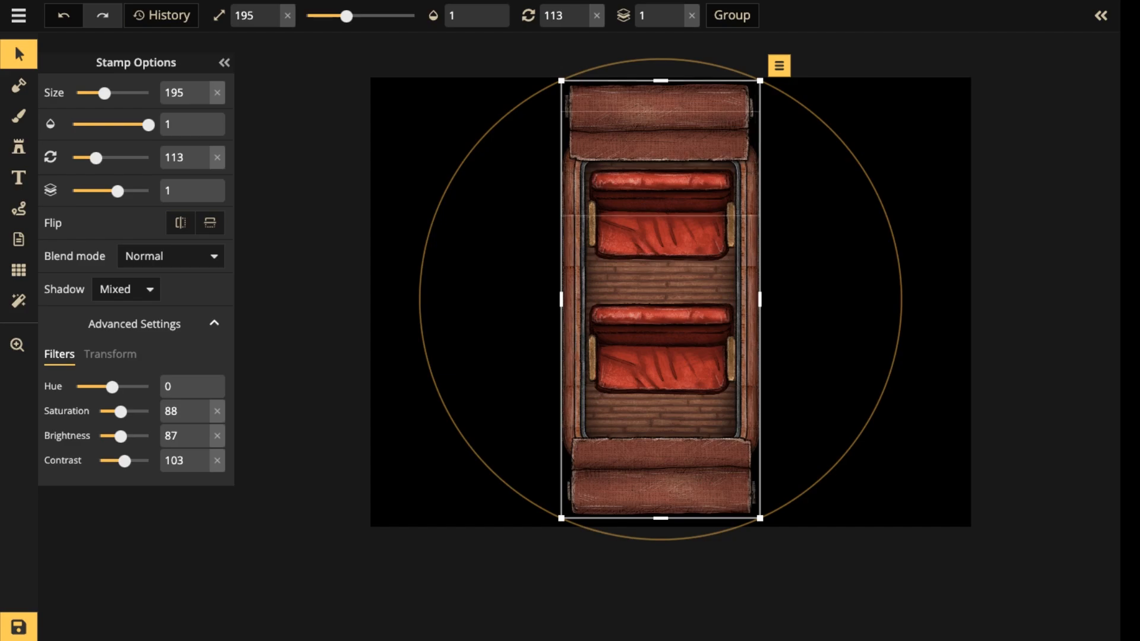
scroll(717, 211, up, 2)
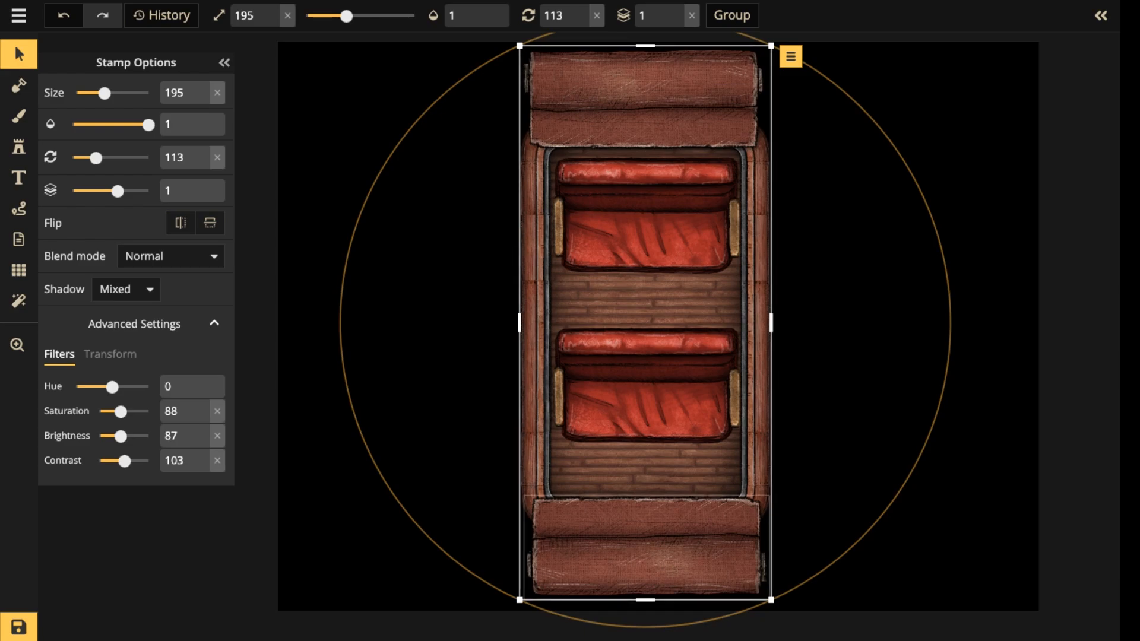
Open the stamp catalog and search it for "wall".
click(18, 147)
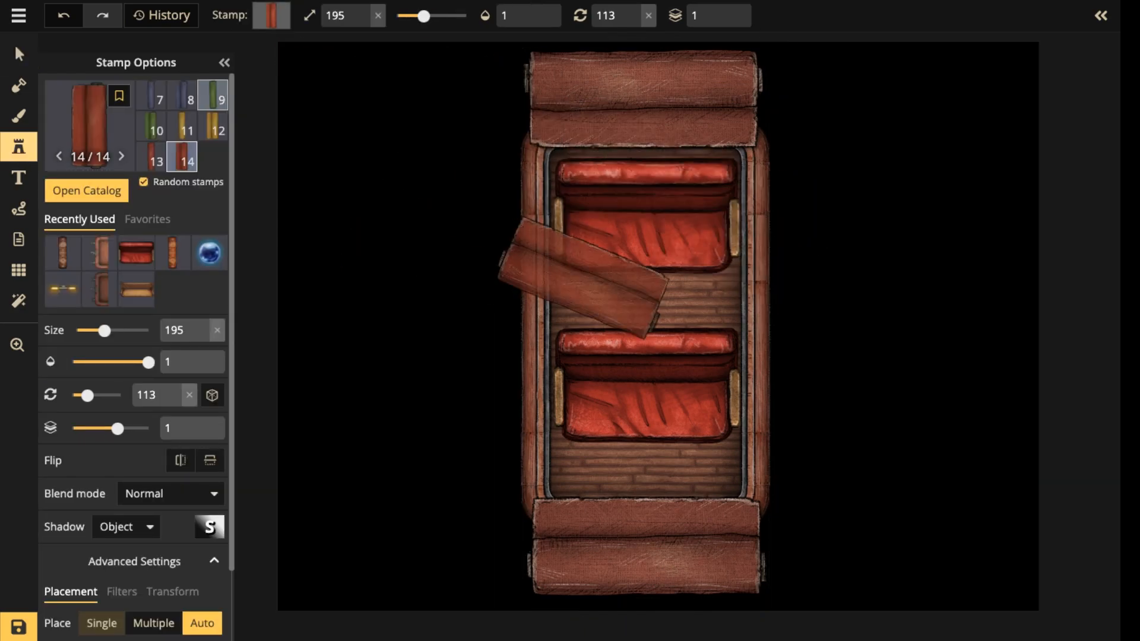
click(90, 125)
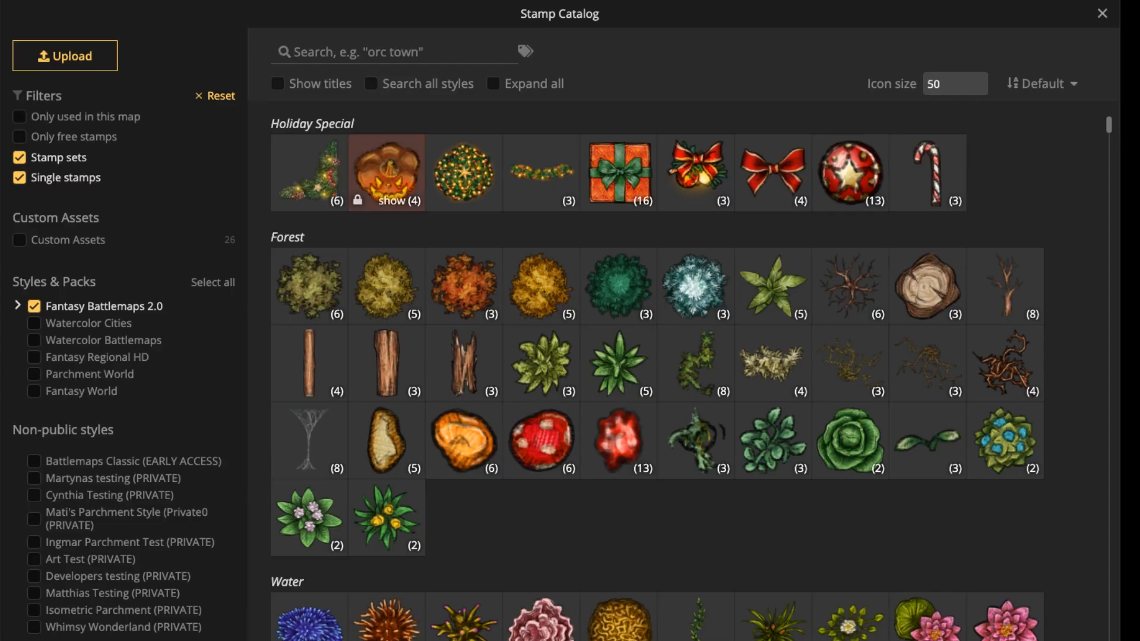
scroll(383, 178, down, 5)
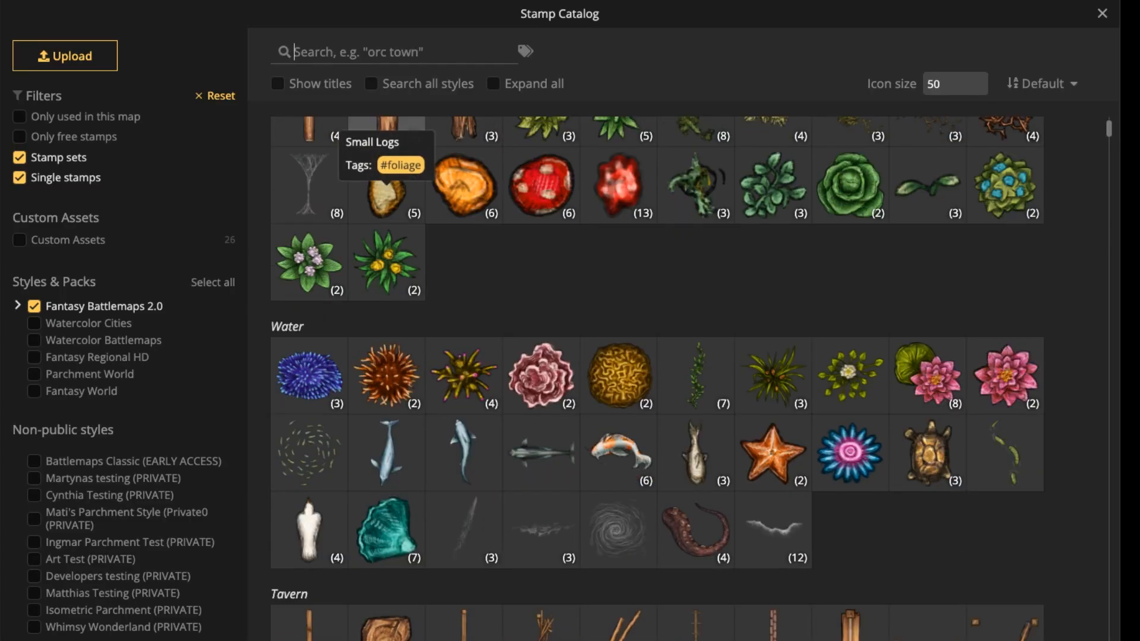
text(wall)
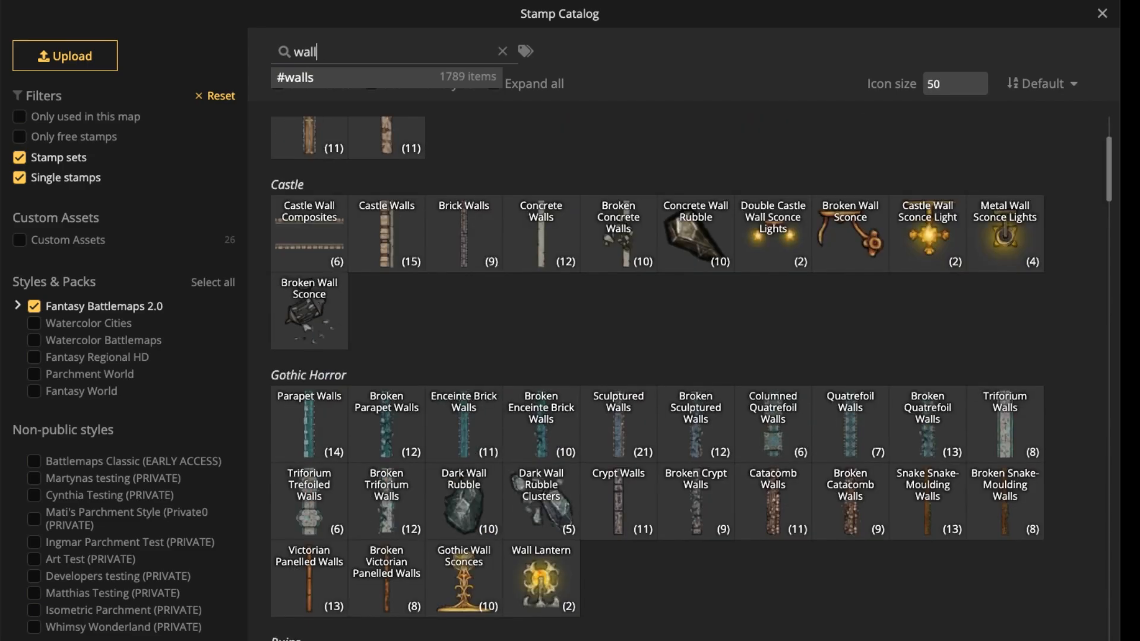
scroll(539, 320, up, 3)
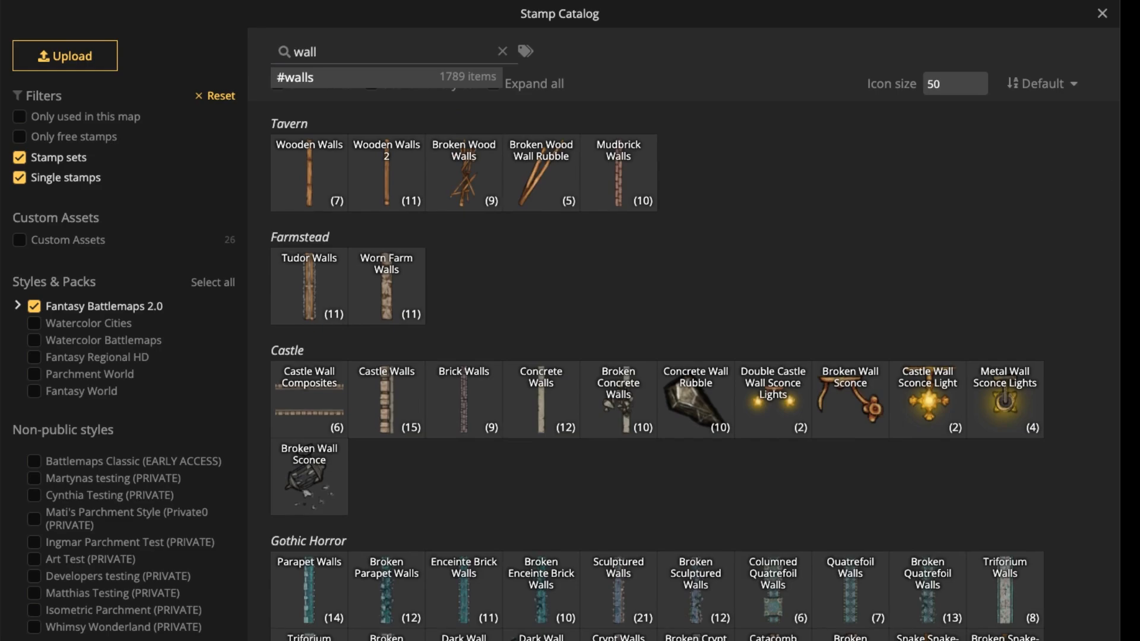
Refine the catalog search to "elve" and choose the Elven Intertwined Walls stamp set.
text(elv)
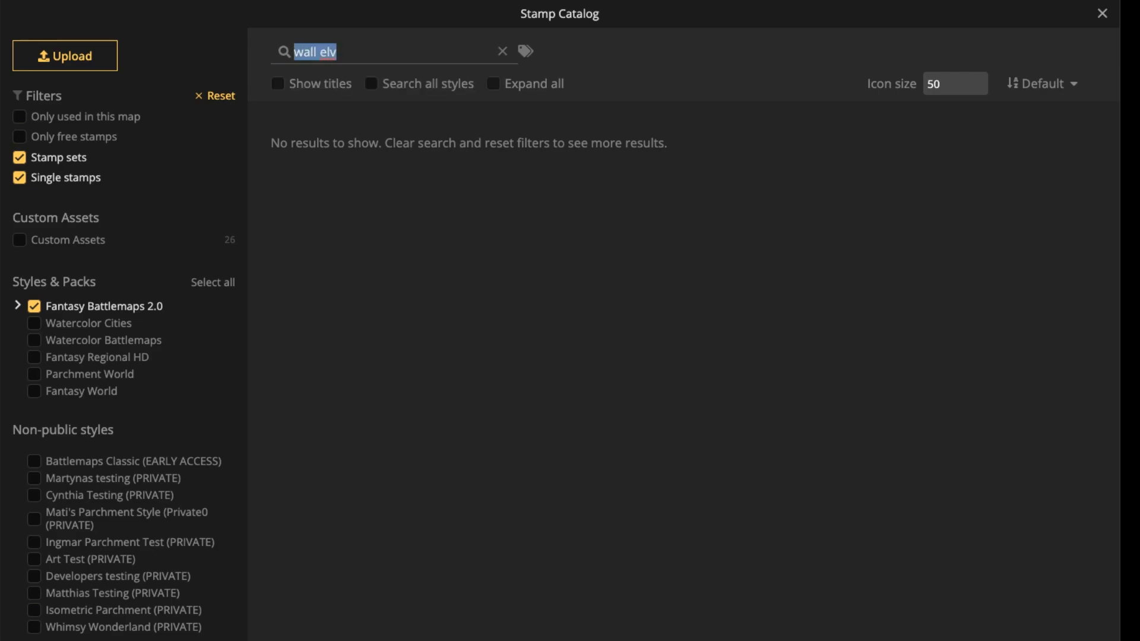
key(BackSpace)
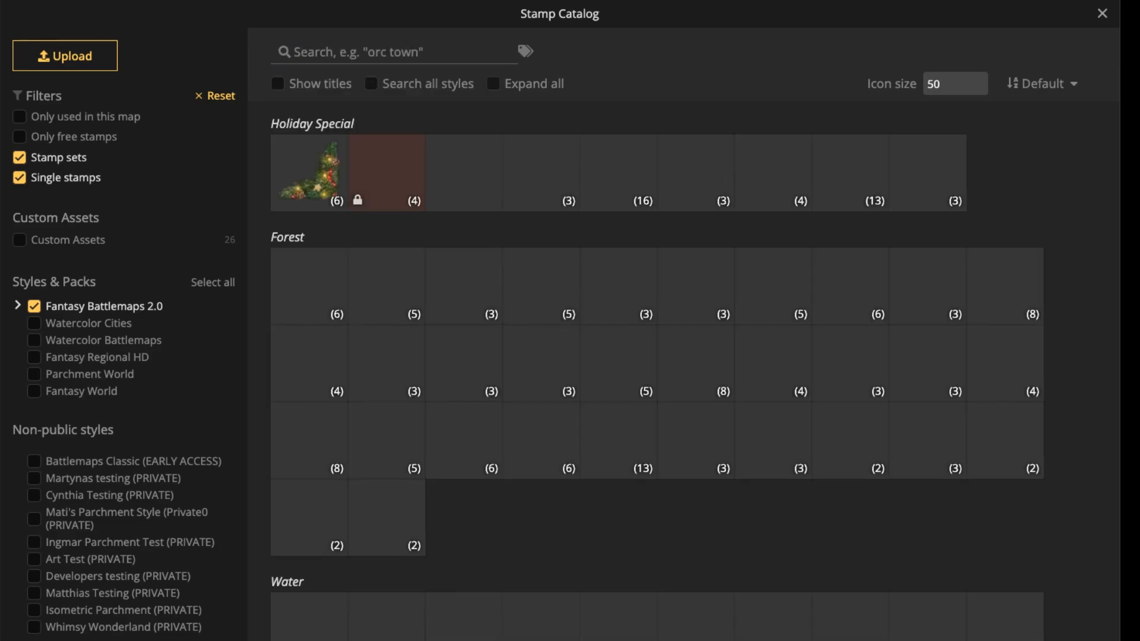
text(elves)
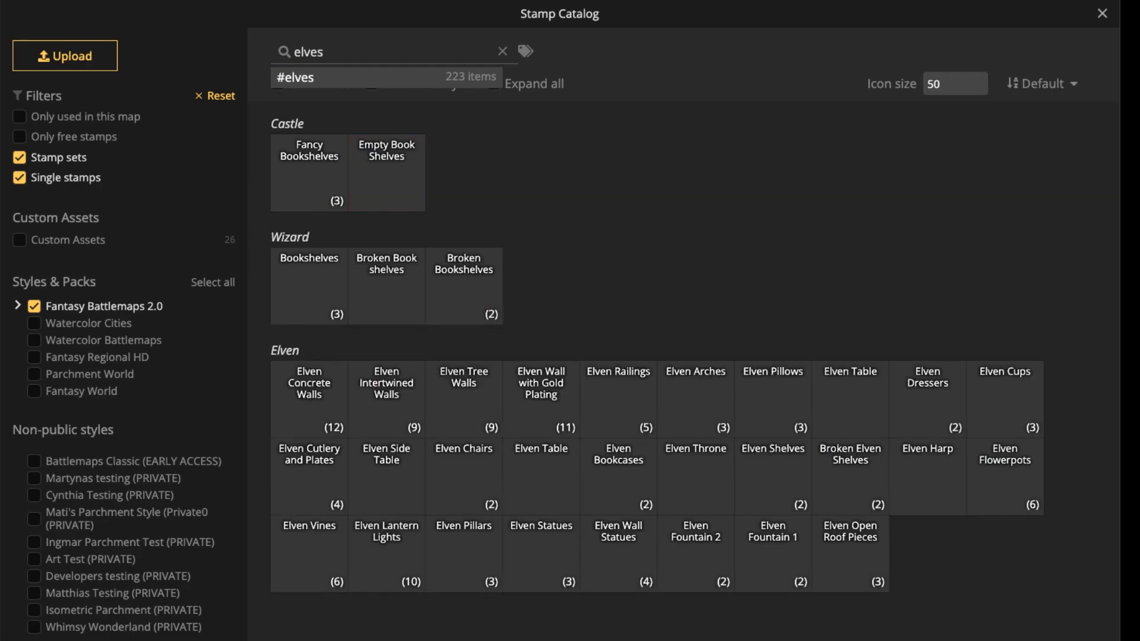
key(BackSpace)
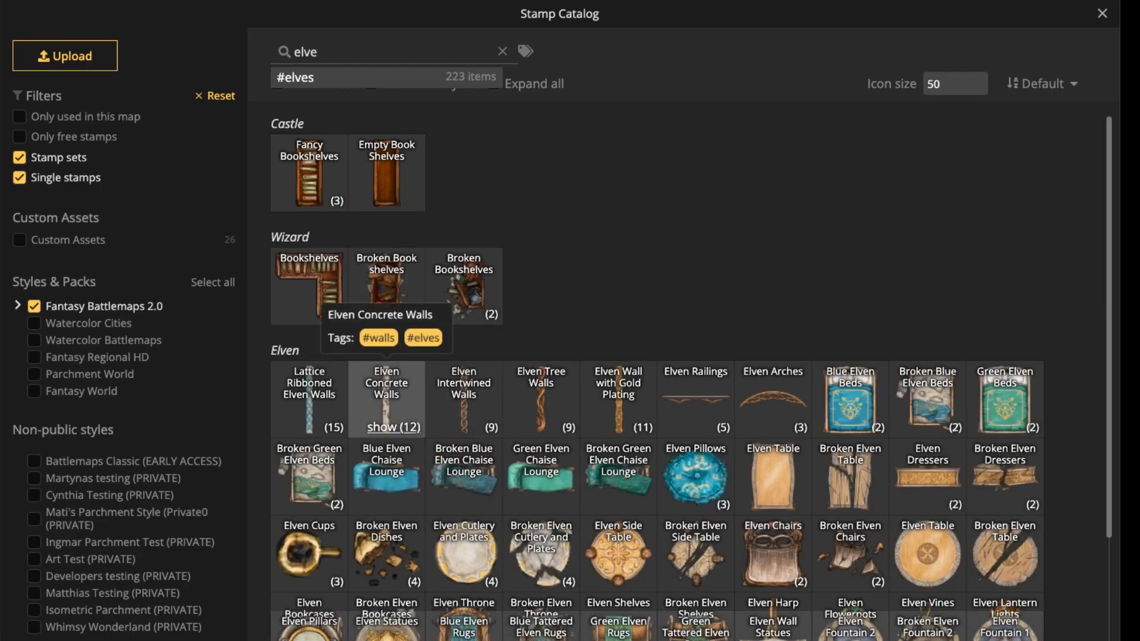
click(463, 397)
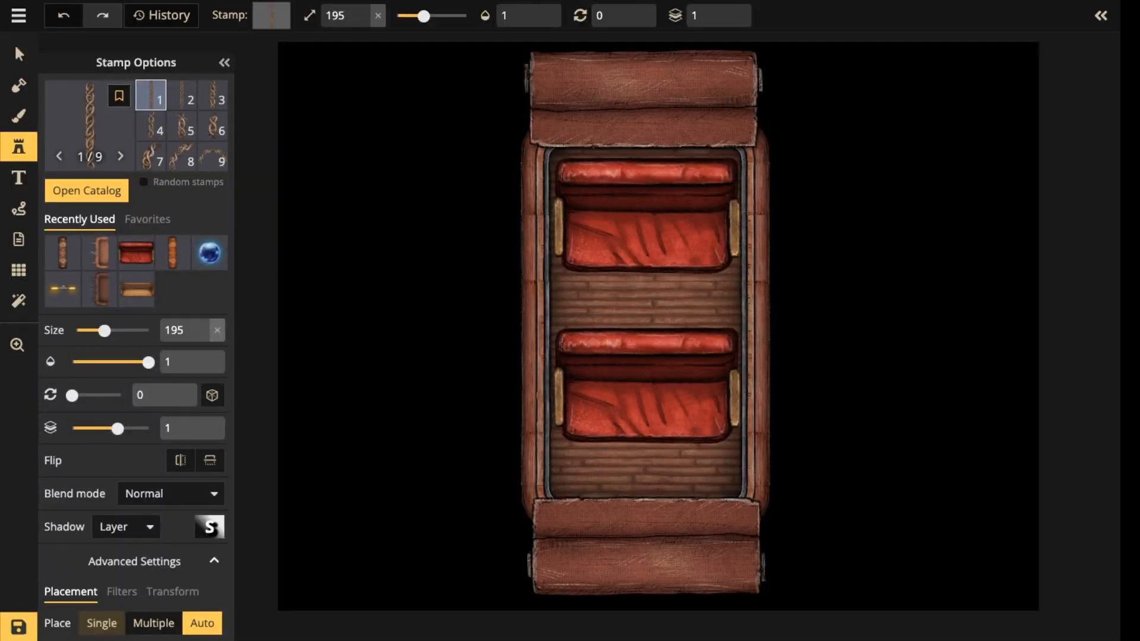
Place intertwined wall variant 1 at size 195 and rotation 0 vertically over the carriage's left side wall.
scroll(533, 293, up, 3)
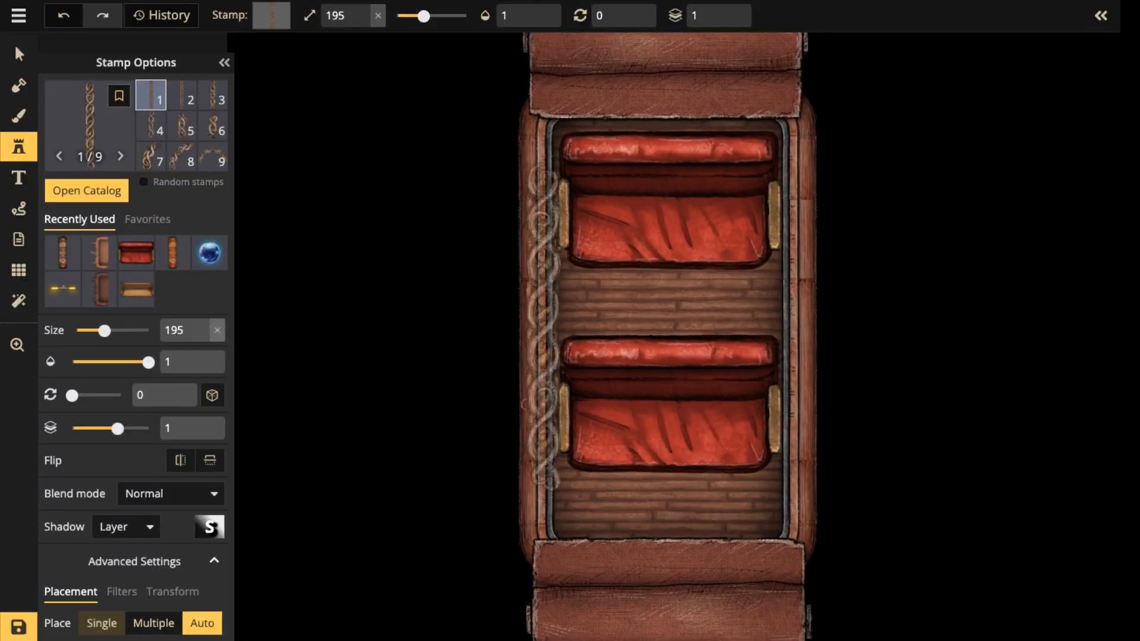
click(534, 276)
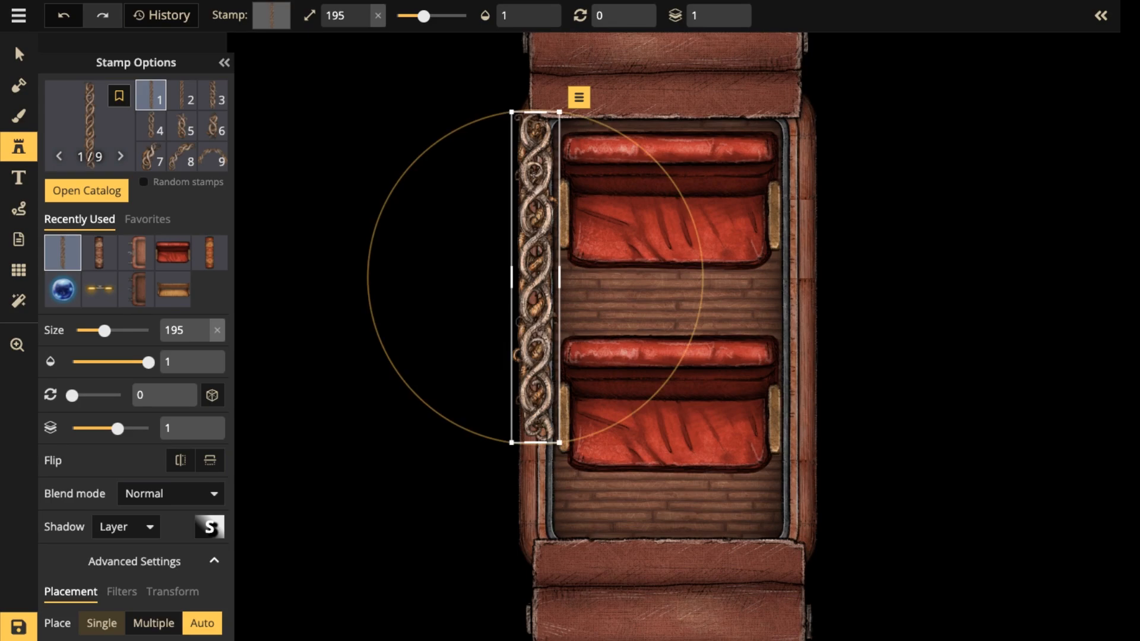
drag(536, 277, 529, 320)
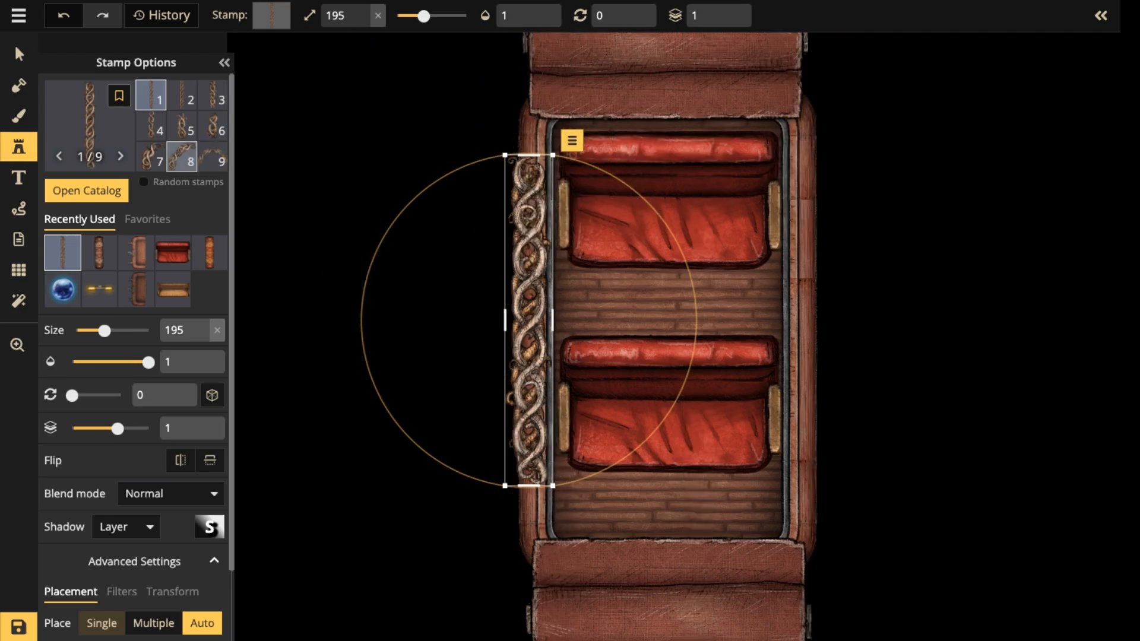
Add the short intertwined wall, variant 6, above the long piece at the carriage's upper-left corner and set its rotation to 359.
click(181, 156)
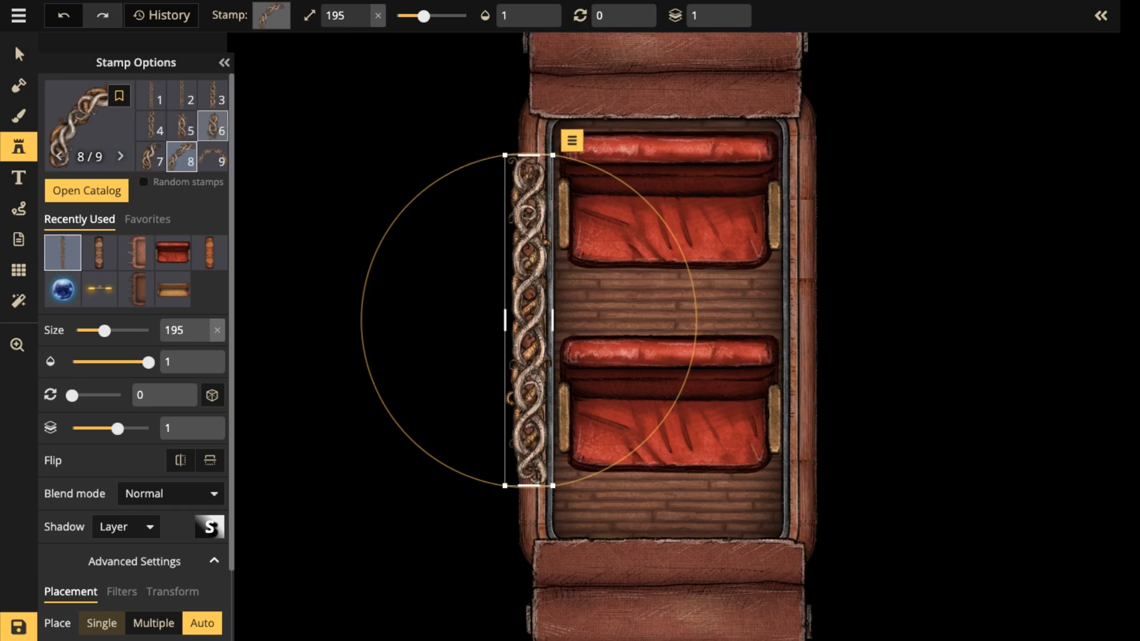
click(212, 126)
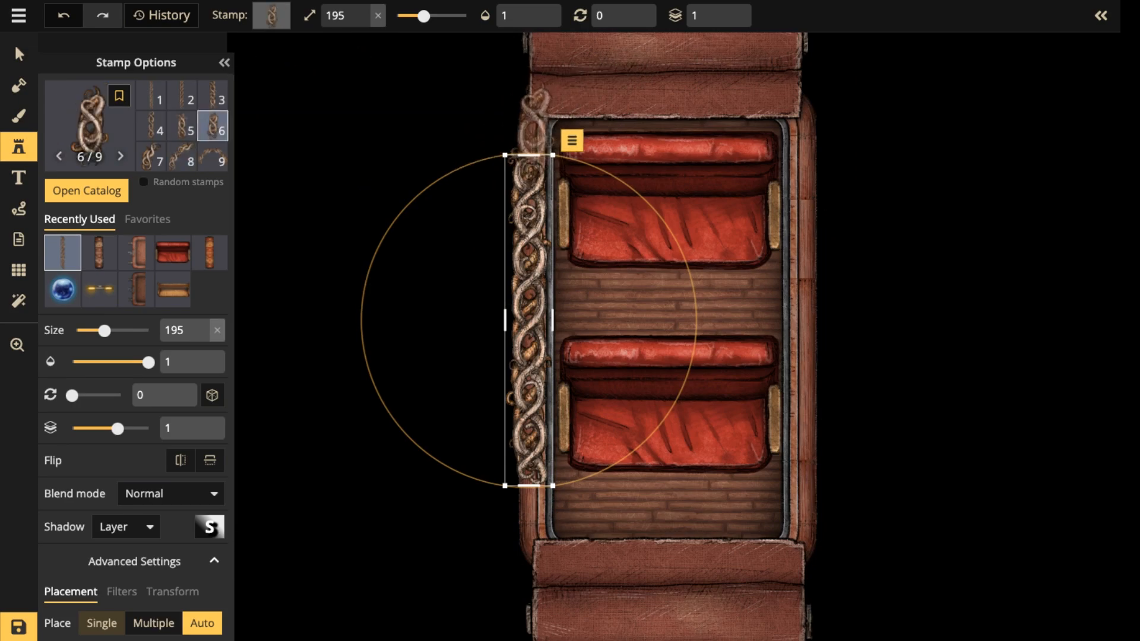
click(530, 125)
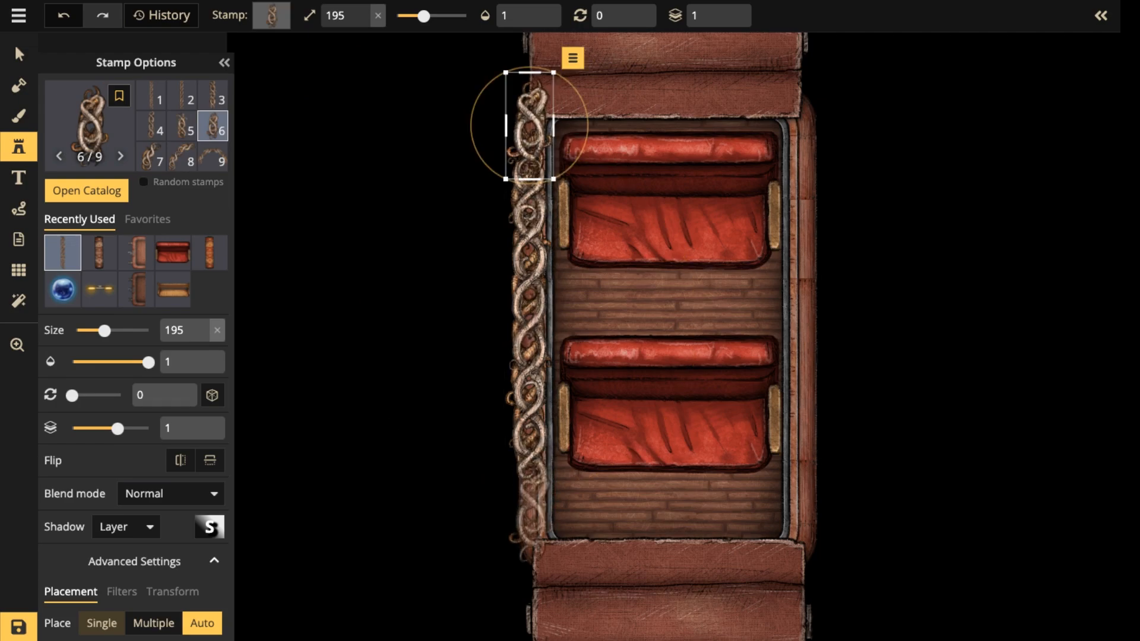
scroll(530, 514, up, 7)
scroll(530, 514, down, 9)
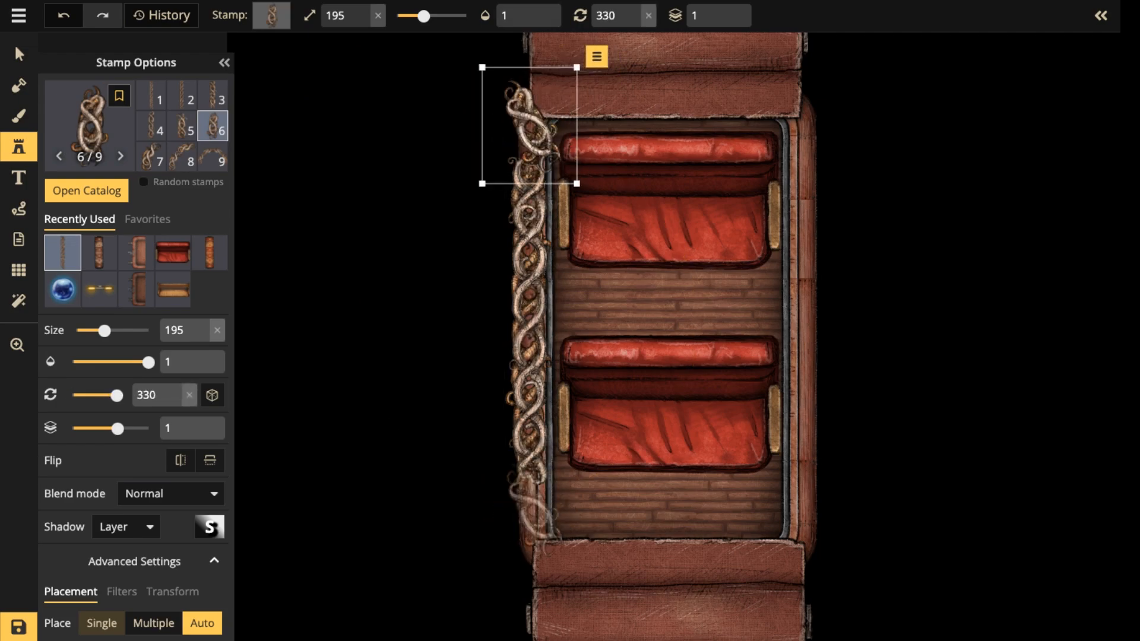
scroll(530, 514, up, 1)
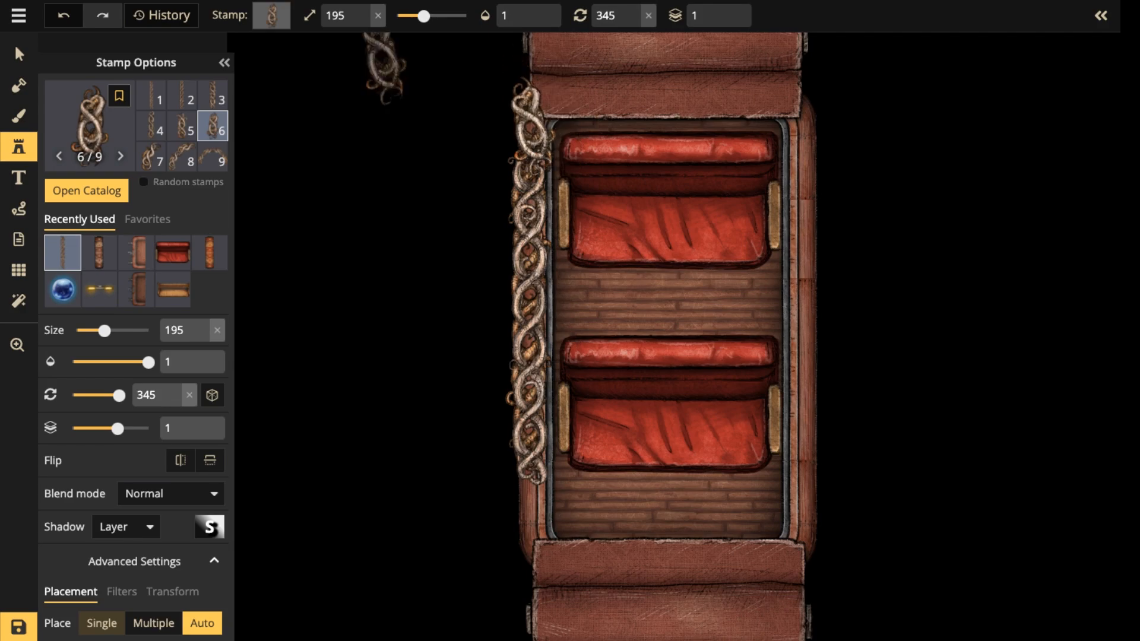
click(19, 55)
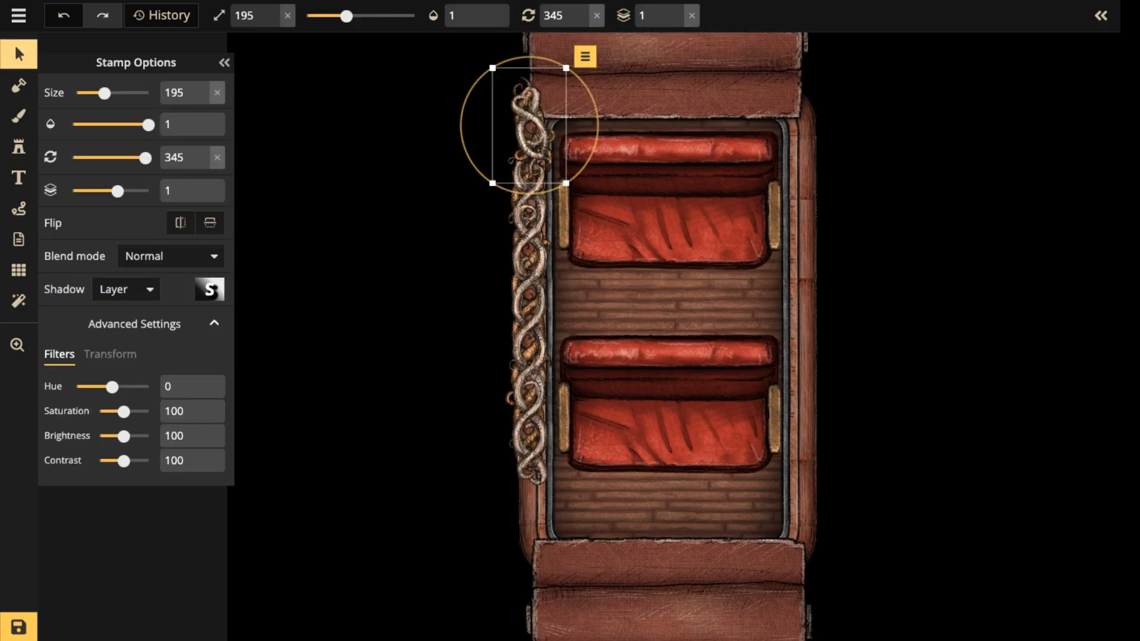
scroll(530, 136, up, 1)
scroll(529, 136, down, 1)
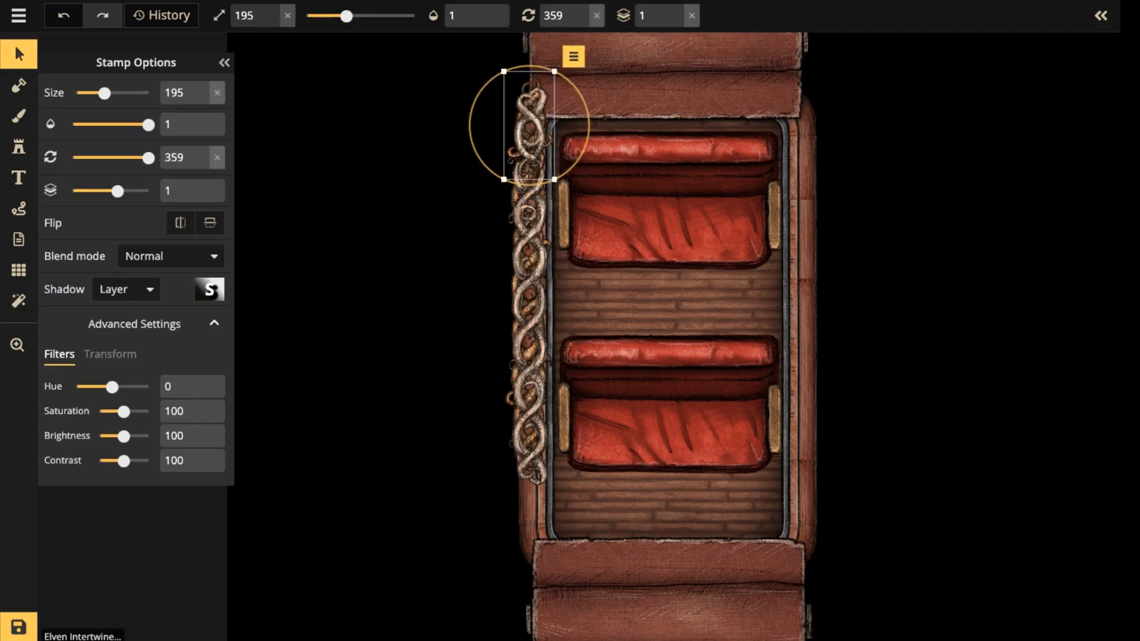
Place another variant 6 wall piece at rotation 179 below the long piece, reaching the carriage's lower-left corner.
click(19, 147)
scroll(528, 502, up, 13)
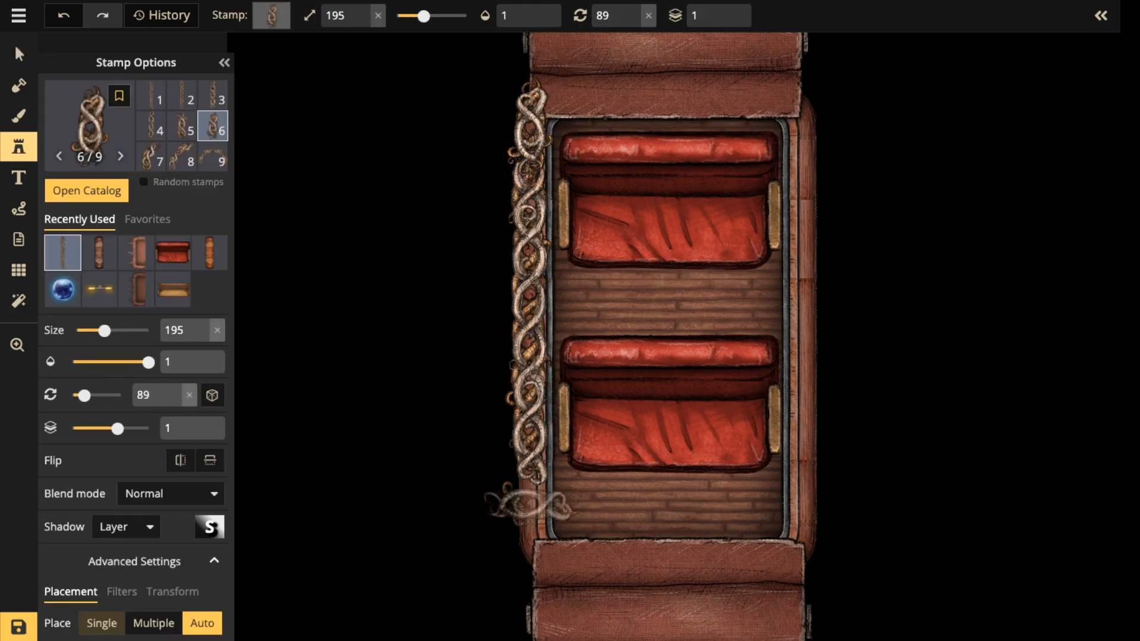
click(529, 517)
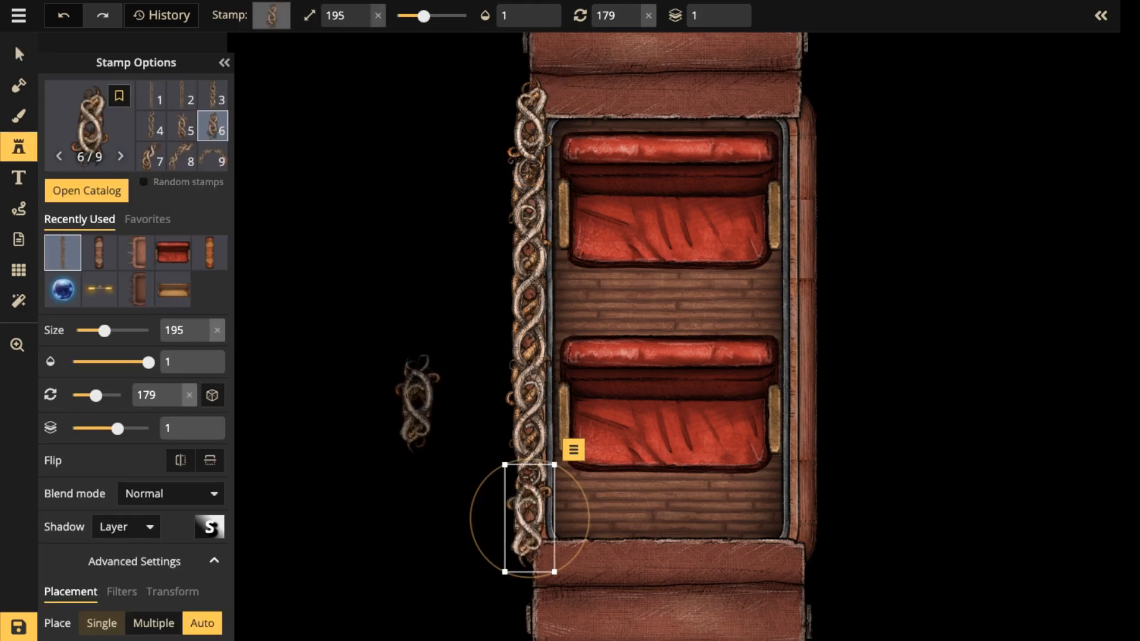
Place intertwined wall variant 1 at rotation 269 horizontally across the carriage's lower end.
click(150, 95)
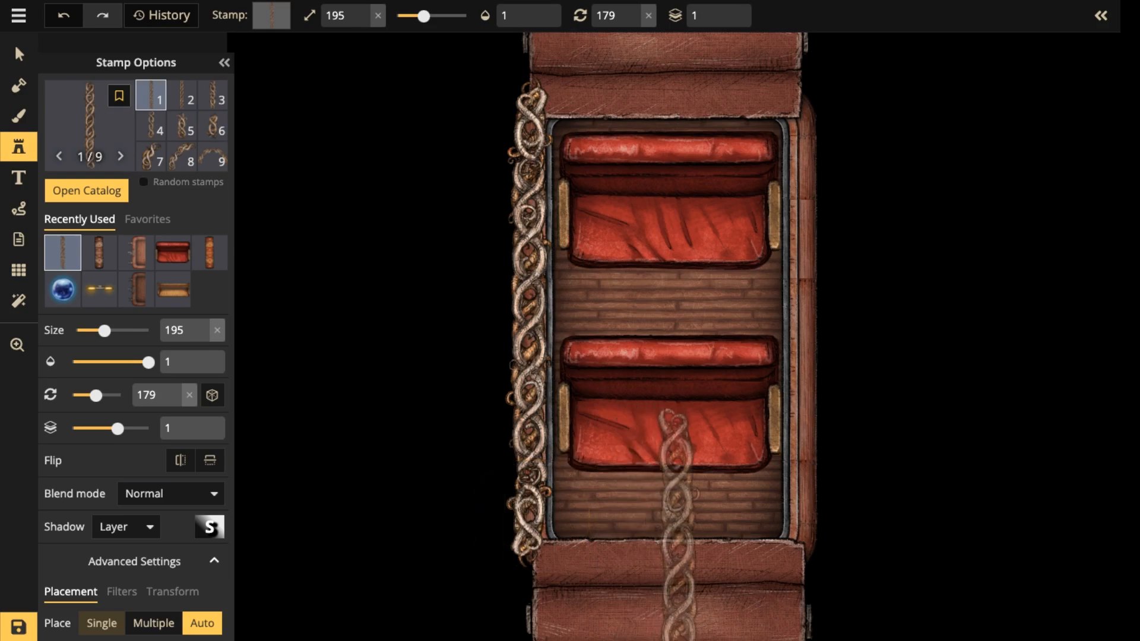
scroll(671, 535, up, 6)
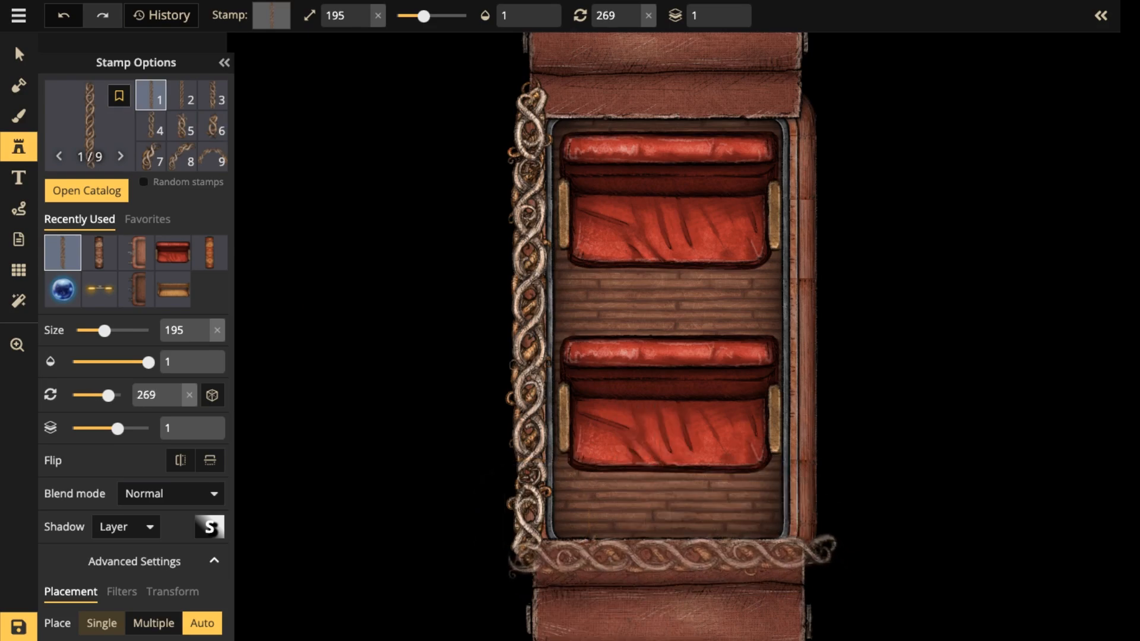
click(668, 554)
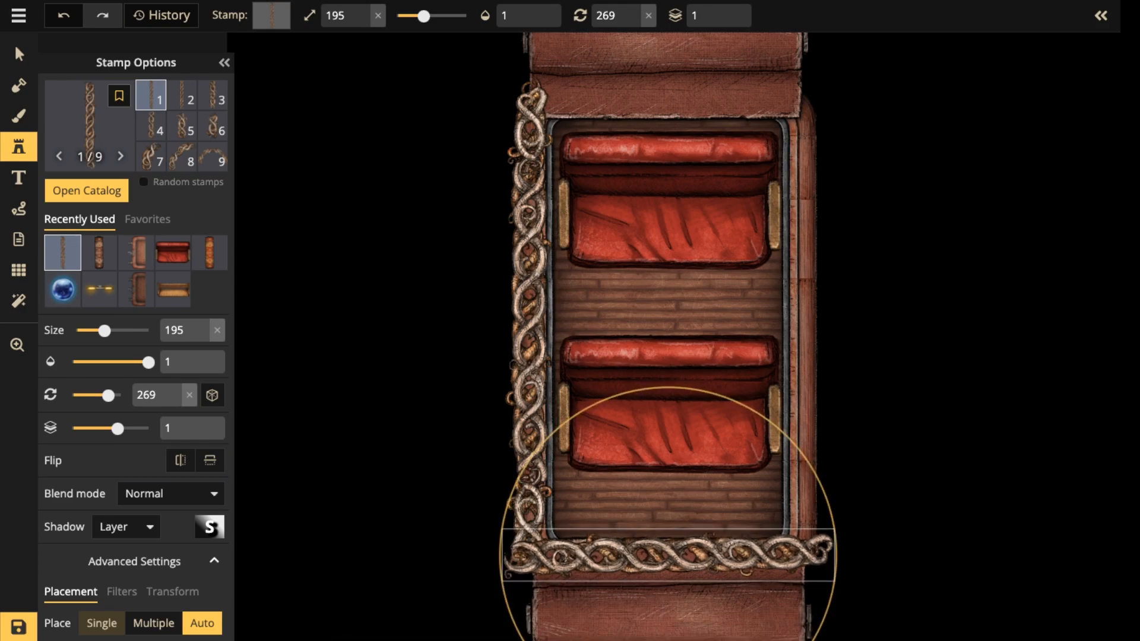
Place intertwined wall variant 2 at rotation 269 horizontally across the carriage's upper end.
key(ctrl+z)
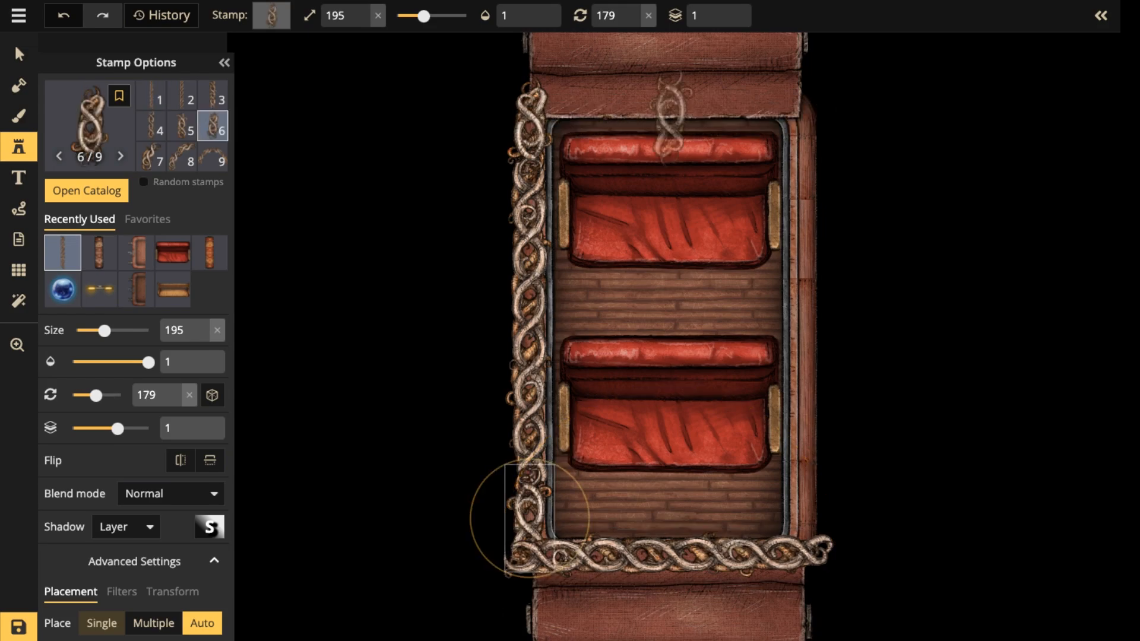
key(r)
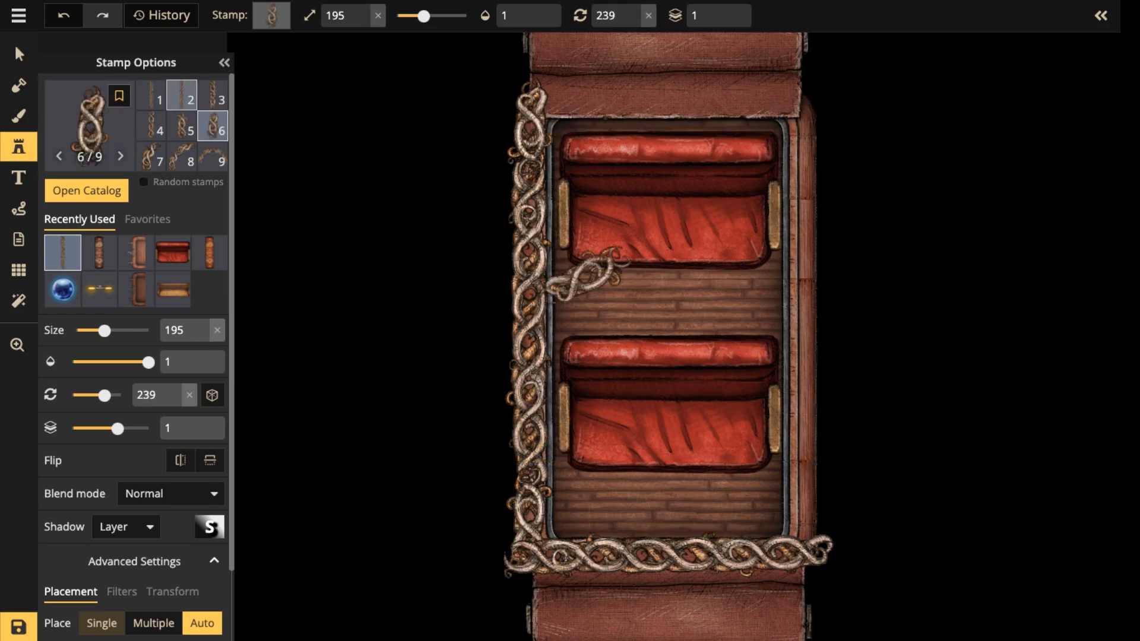
click(182, 95)
scroll(680, 105, up, 14)
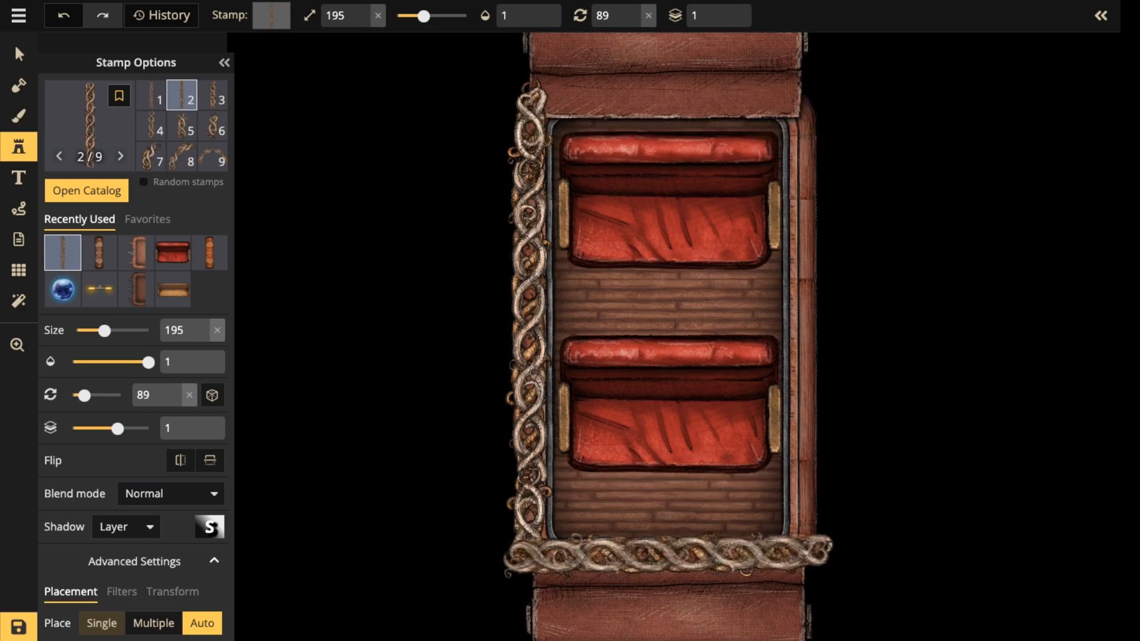
key(r)
key(r)
key(r)
key(r)
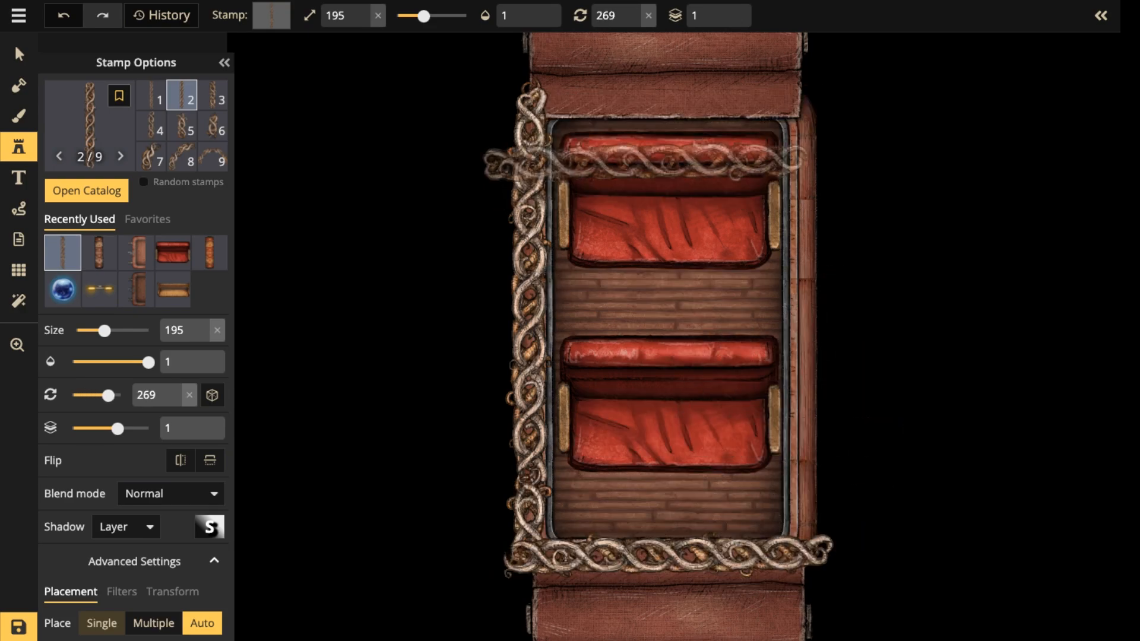
click(671, 98)
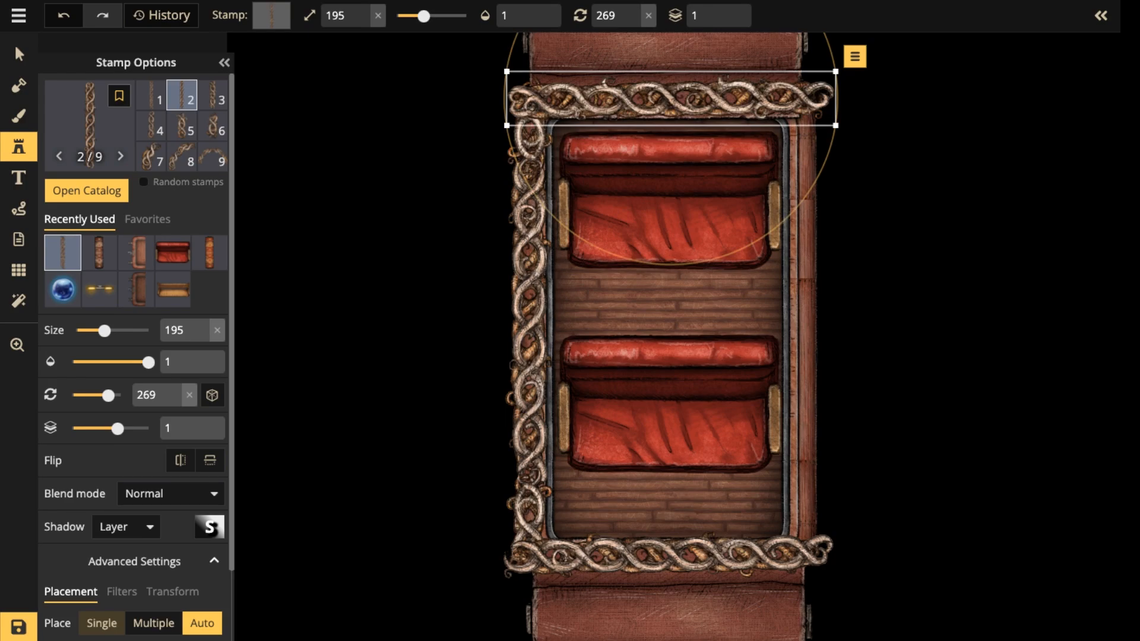
Copy the long wall and the short piece below it from the carriage's left side and position the copies along the right side.
click(19, 55)
click(529, 368)
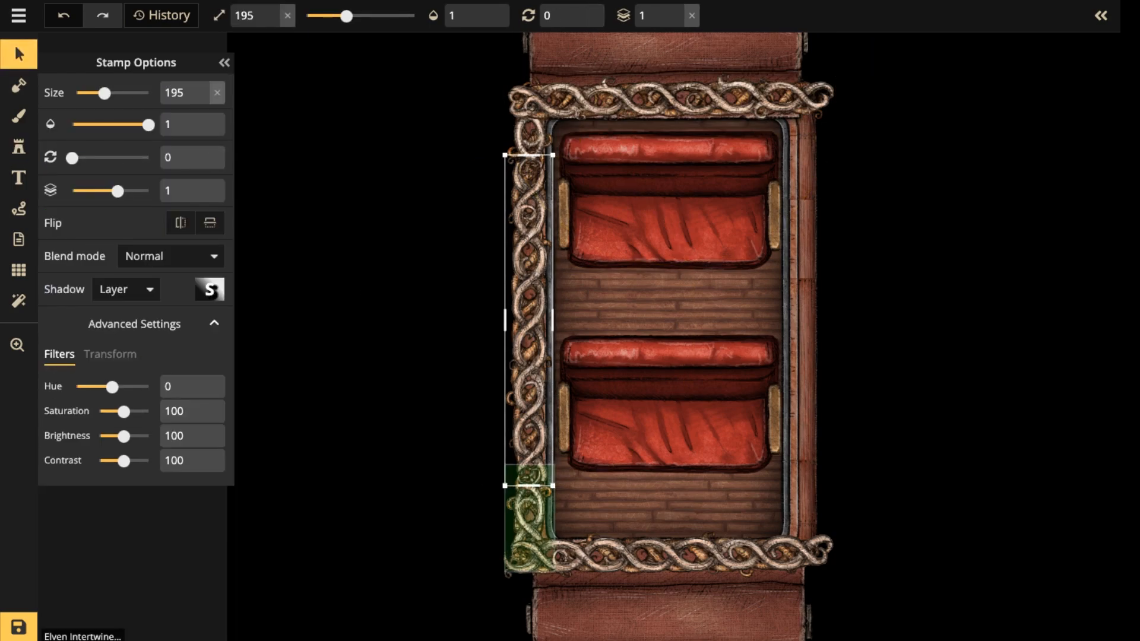
shift+click(528, 518)
key(ctrl+c)
key(ctrl+v)
drag(782, 456, 810, 303)
scroll(800, 291, down, 3)
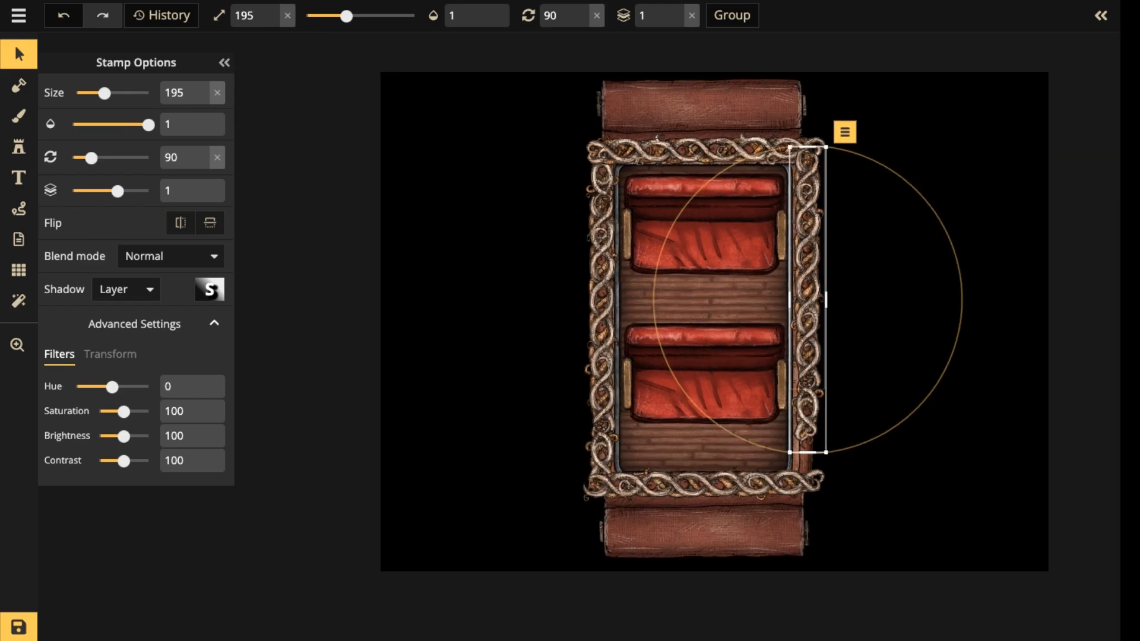
Select all stamps on the map and set their shadow to None.
click(489, 41)
drag(490, 42, 961, 621)
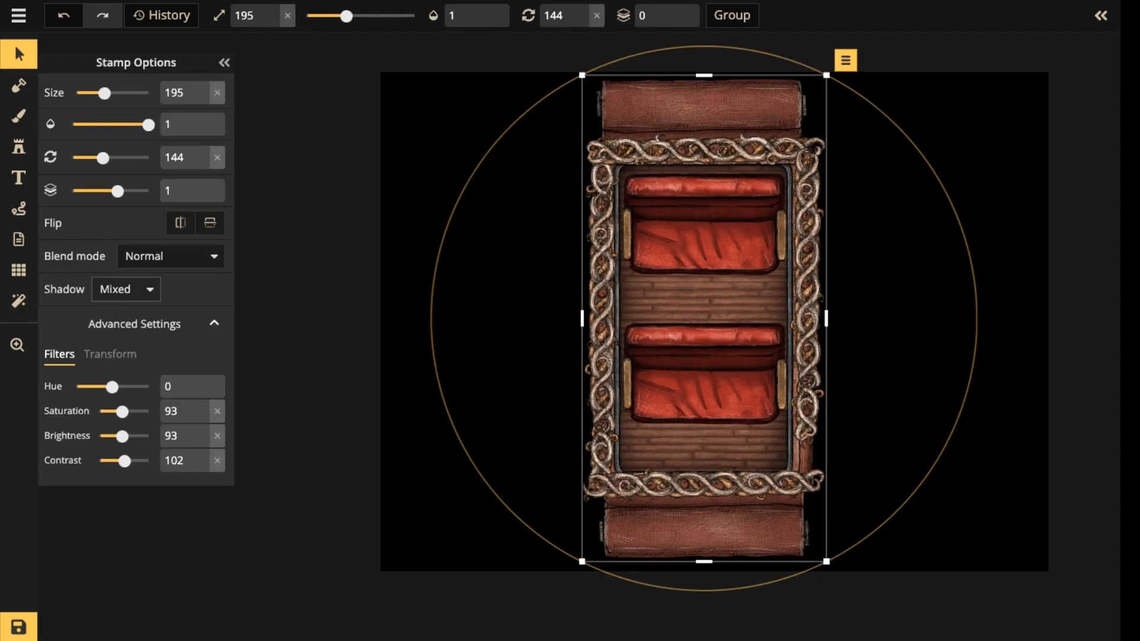
click(126, 290)
click(113, 330)
scroll(449, 282, down, 3)
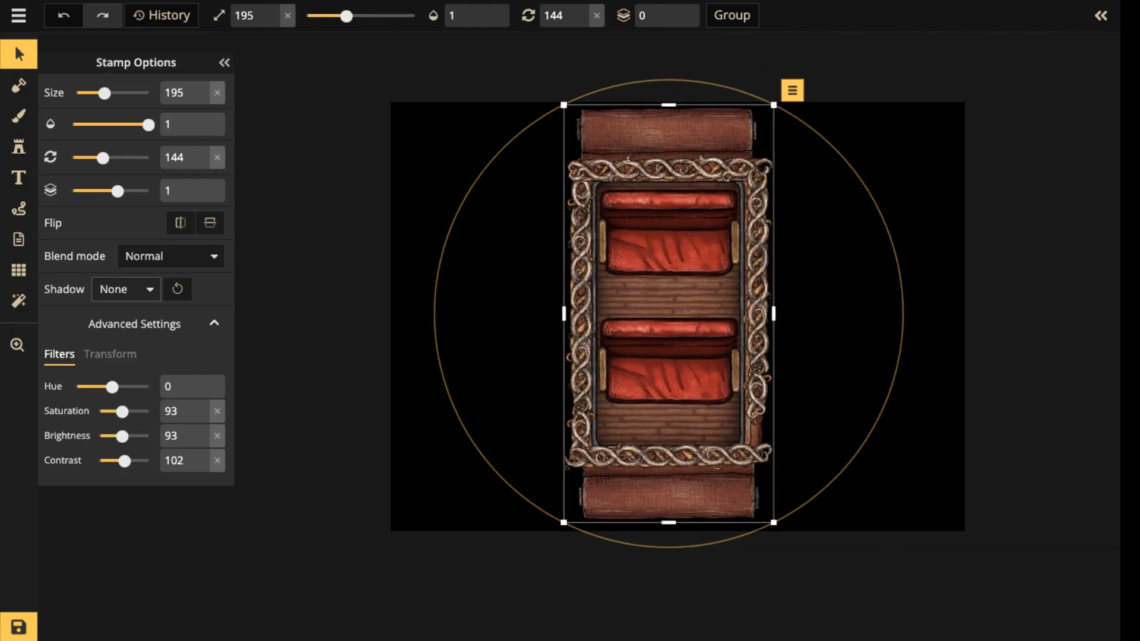
scroll(615, 331, up, 3)
click(126, 289)
click(125, 325)
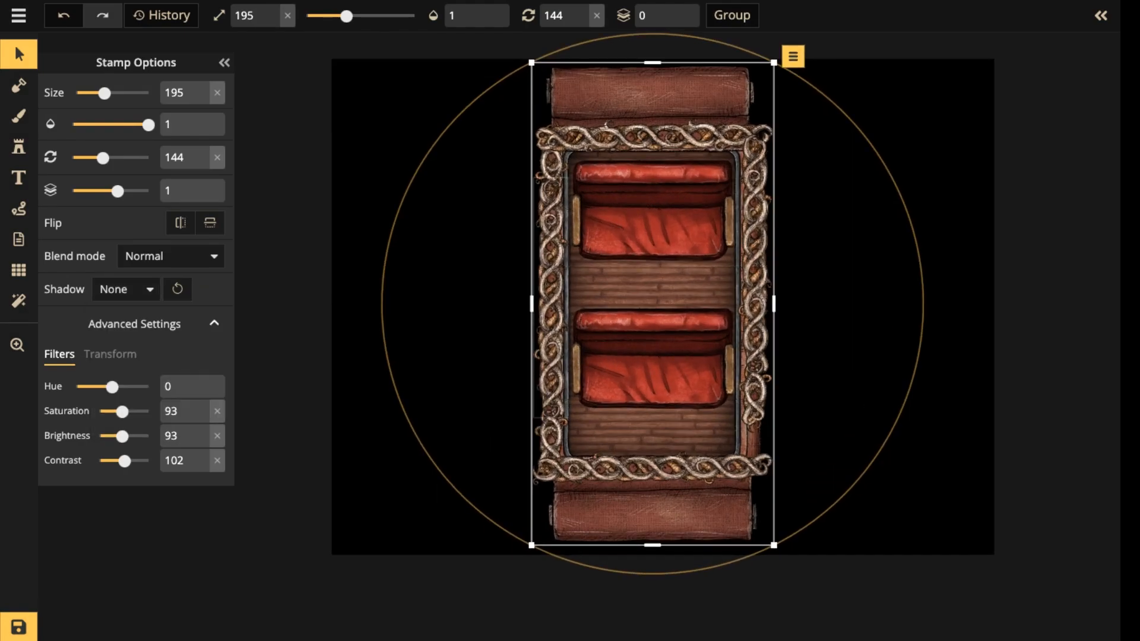
Copy the short intertwined wall piece at the lower end of the carriage's left side and place the copy at the right side's lower end.
click(380, 297)
drag(648, 309, 556, 280)
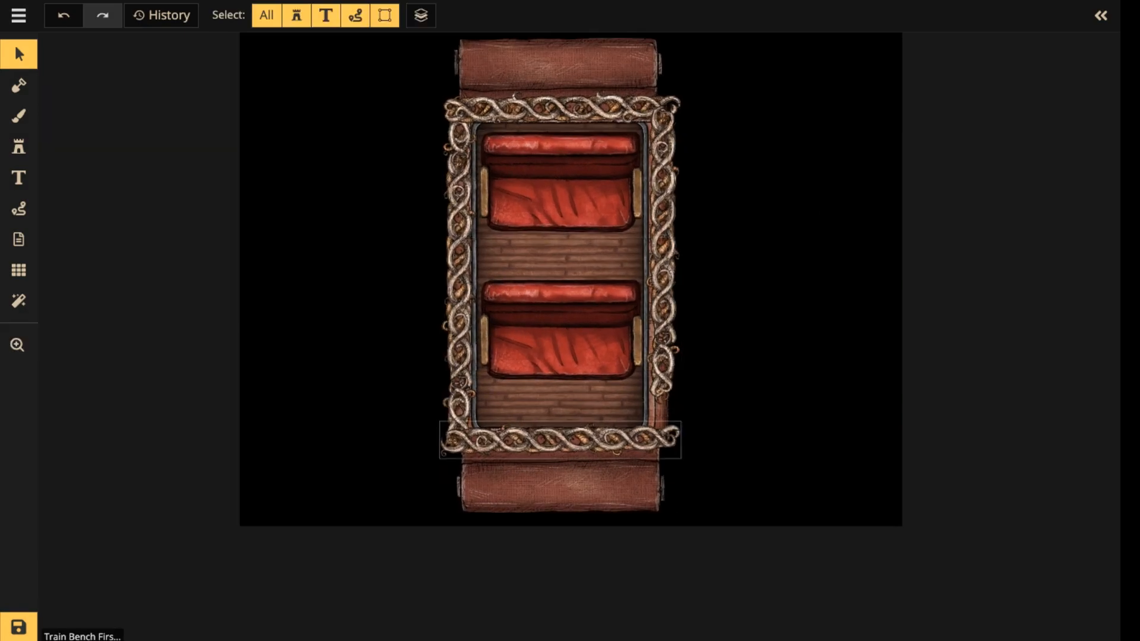
click(459, 414)
key(ctrl+c)
key(ctrl+v)
drag(649, 415, 662, 407)
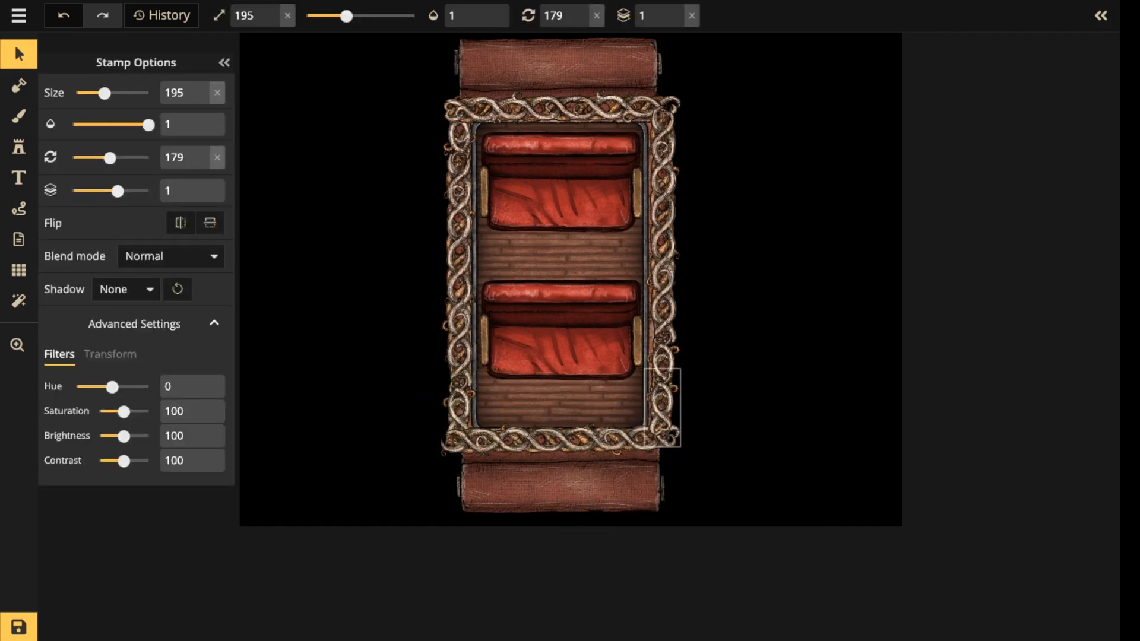
Select all the carriage stamps, scale them down together to size 137 and move them toward the middle of the map.
drag(384, 55, 739, 502)
drag(682, 516, 606, 366)
drag(546, 237, 568, 297)
scroll(571, 283, up, 2)
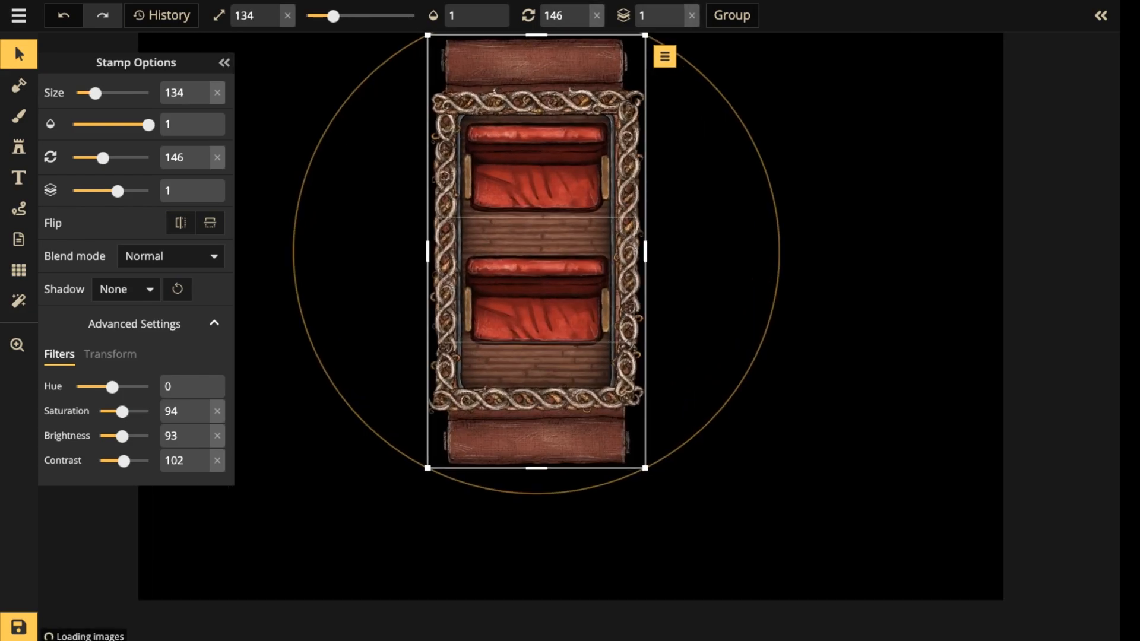
scroll(568, 285, down, 1)
key(space)
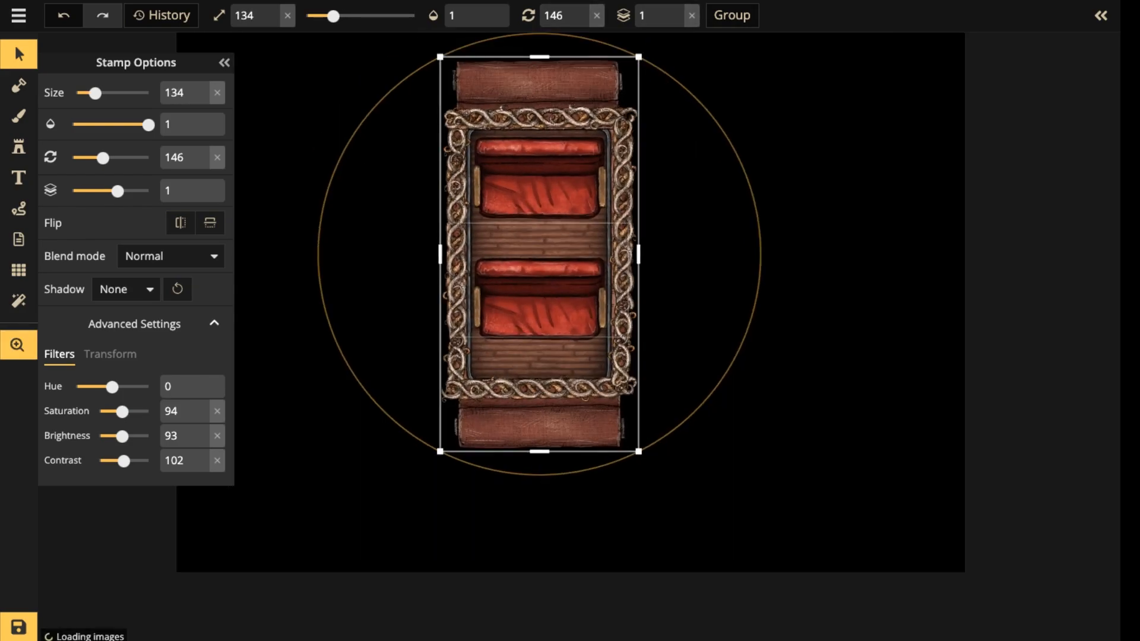
drag(568, 284, 587, 349)
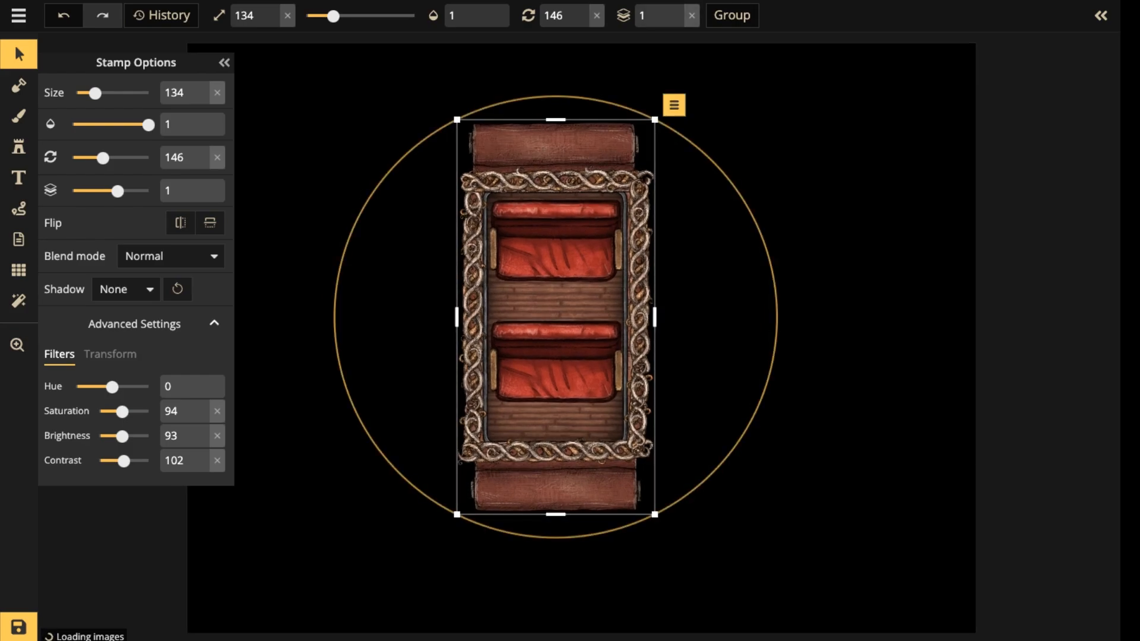
drag(655, 514, 658, 522)
scroll(572, 309, up, 2)
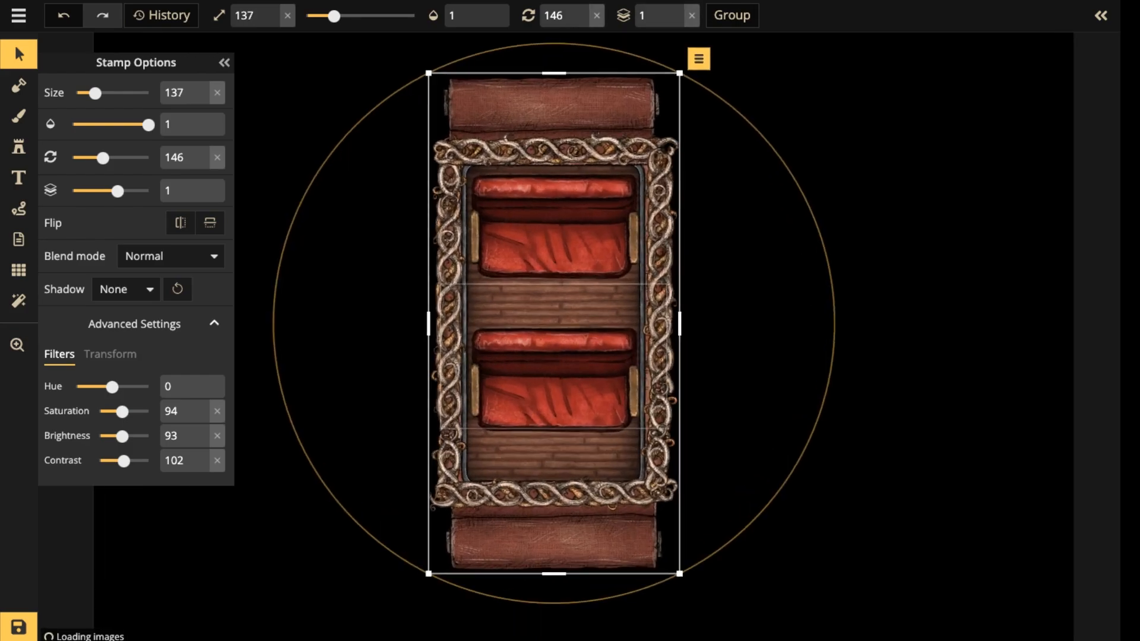
key(Escape)
Search the stamp catalog for "plumb" and expand the Brass Plumbing set.
click(19, 146)
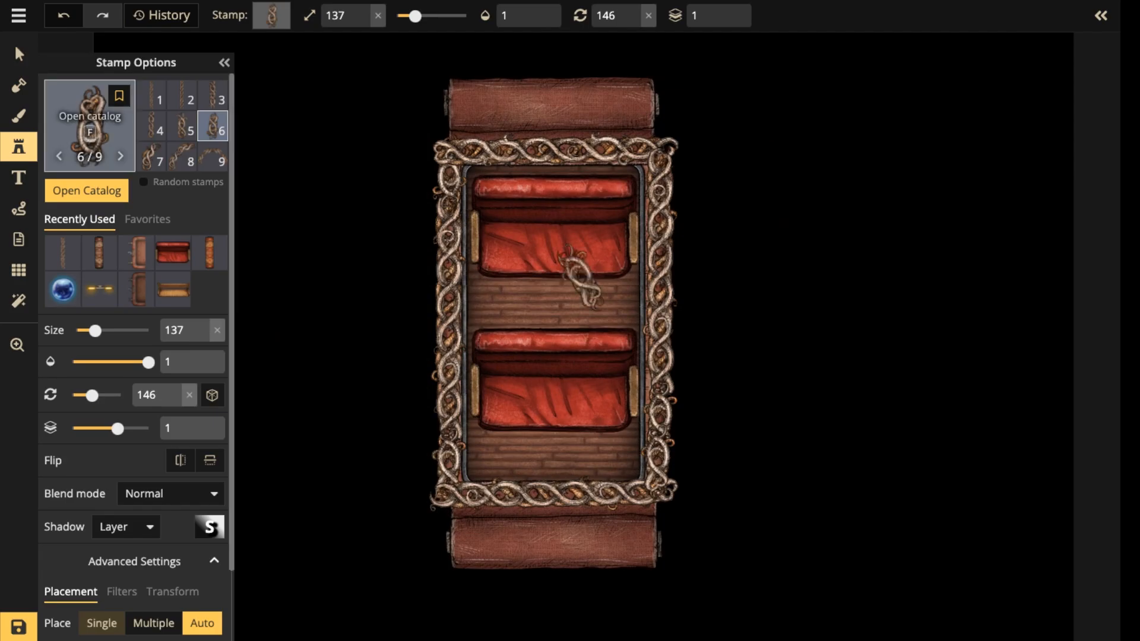
key(f)
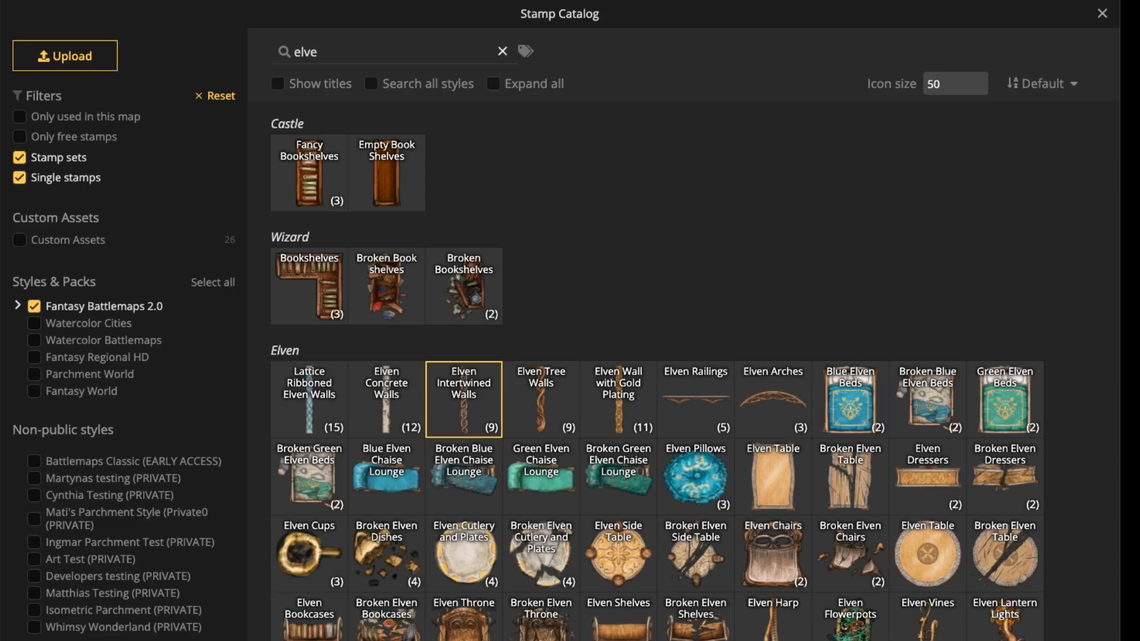
click(503, 51)
click(391, 52)
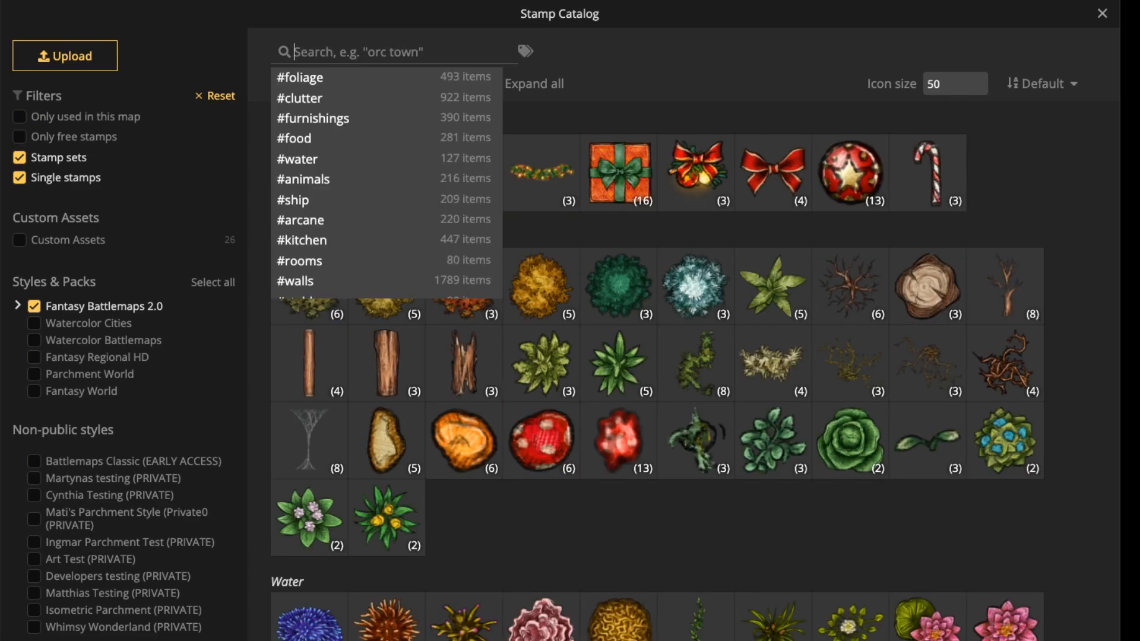
text(plumb)
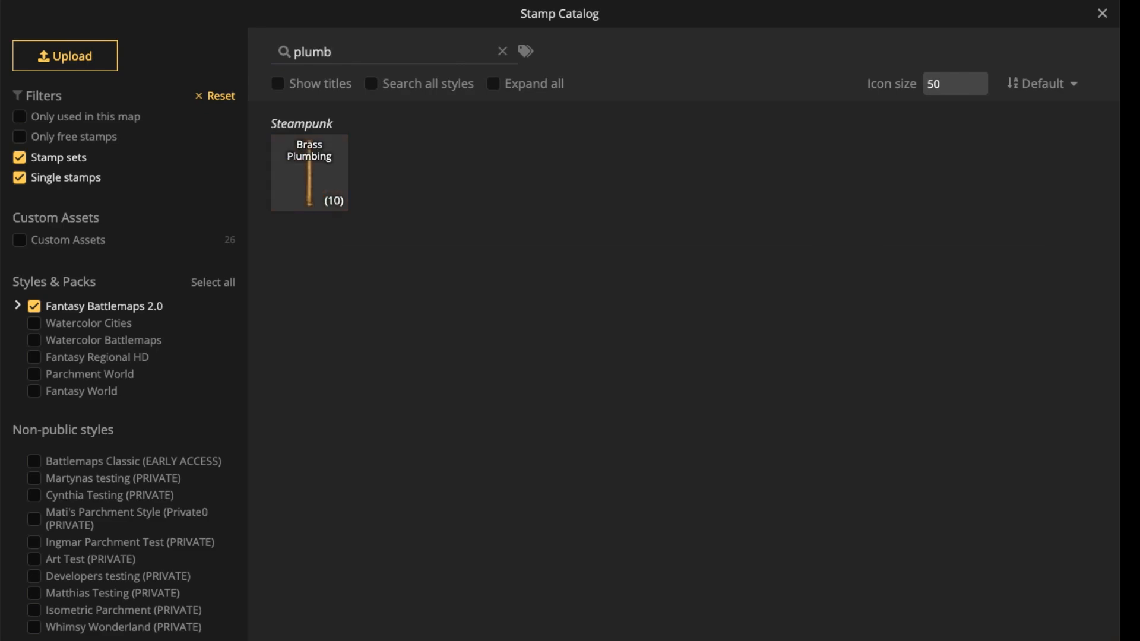
click(314, 178)
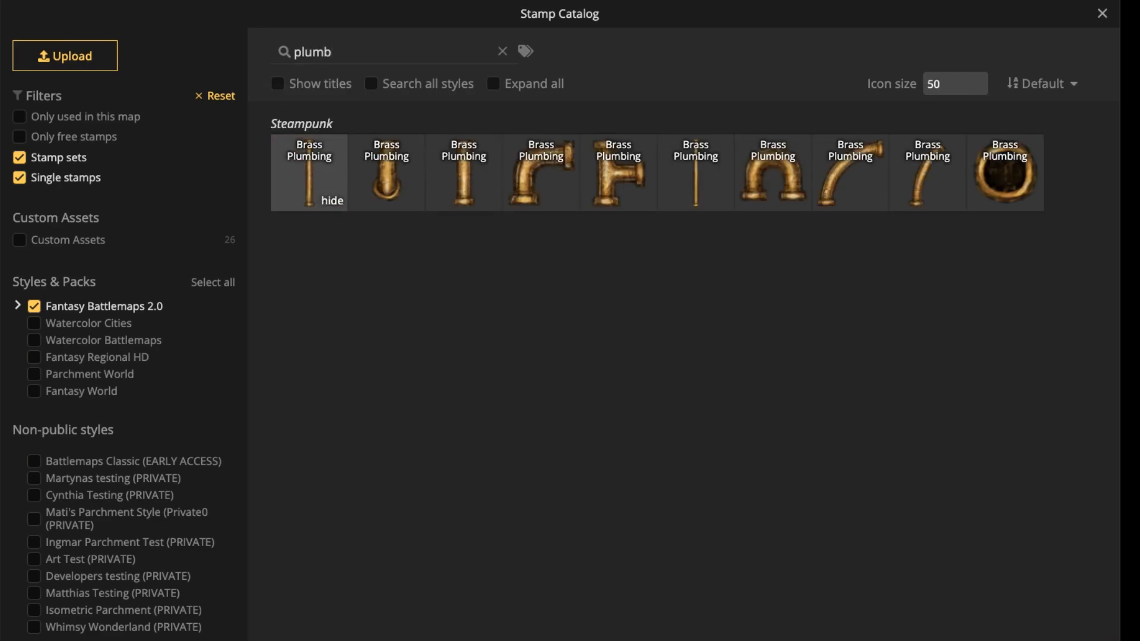
Search the stamp catalog for "pipe" to look at alternative pipe sets, and restore the "plumb" search.
click(334, 53)
double_click(321, 52)
drag(302, 52, 333, 52)
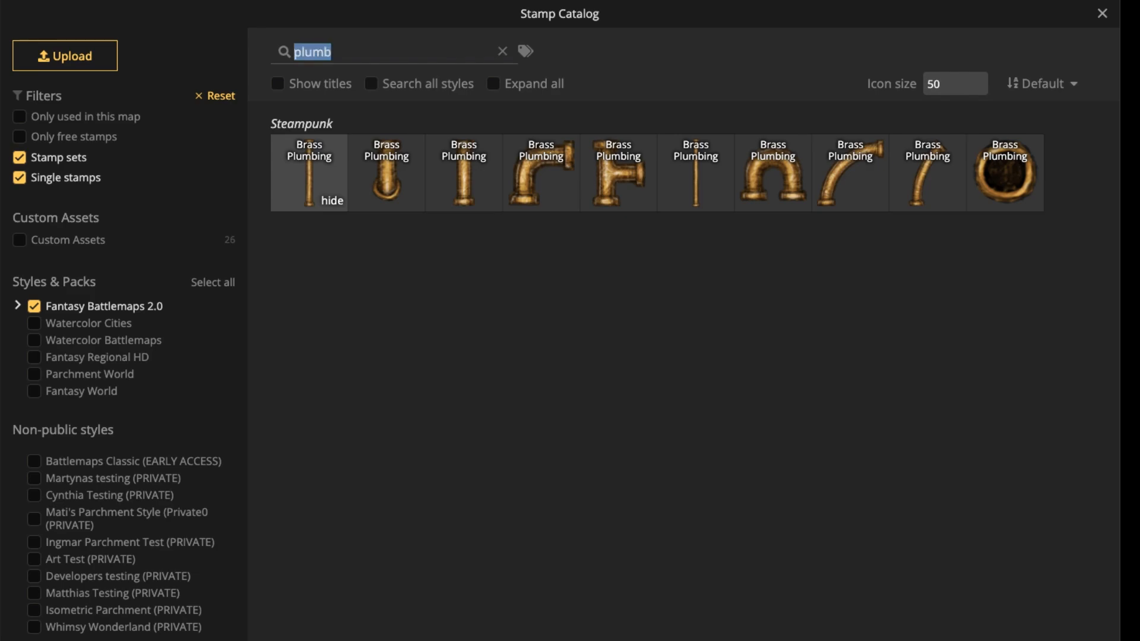
text(pipe)
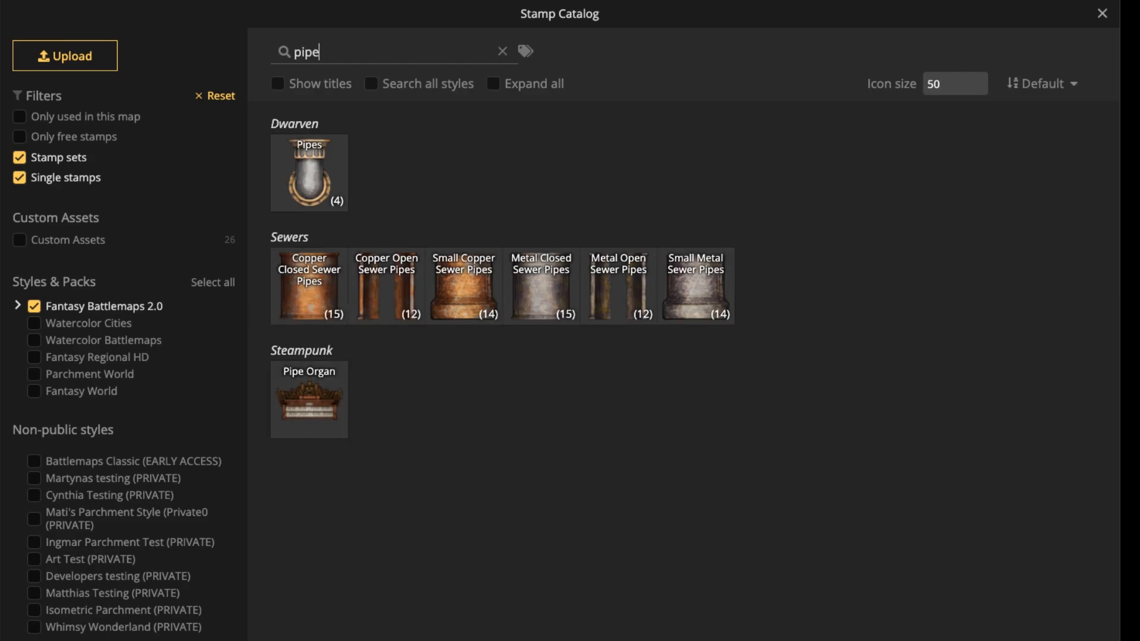
key(ctrl+a)
text(plumb)
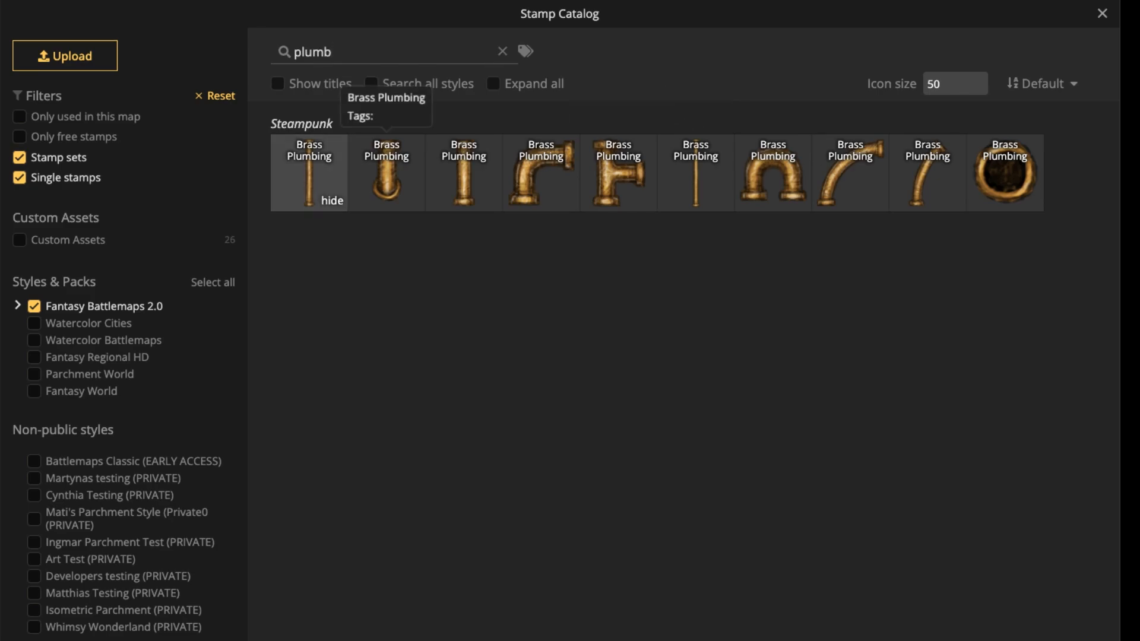
Place the long straight Brass Plumbing variant 6 vertically at size 167 on layer -3, outside the carriage's left wall.
click(386, 175)
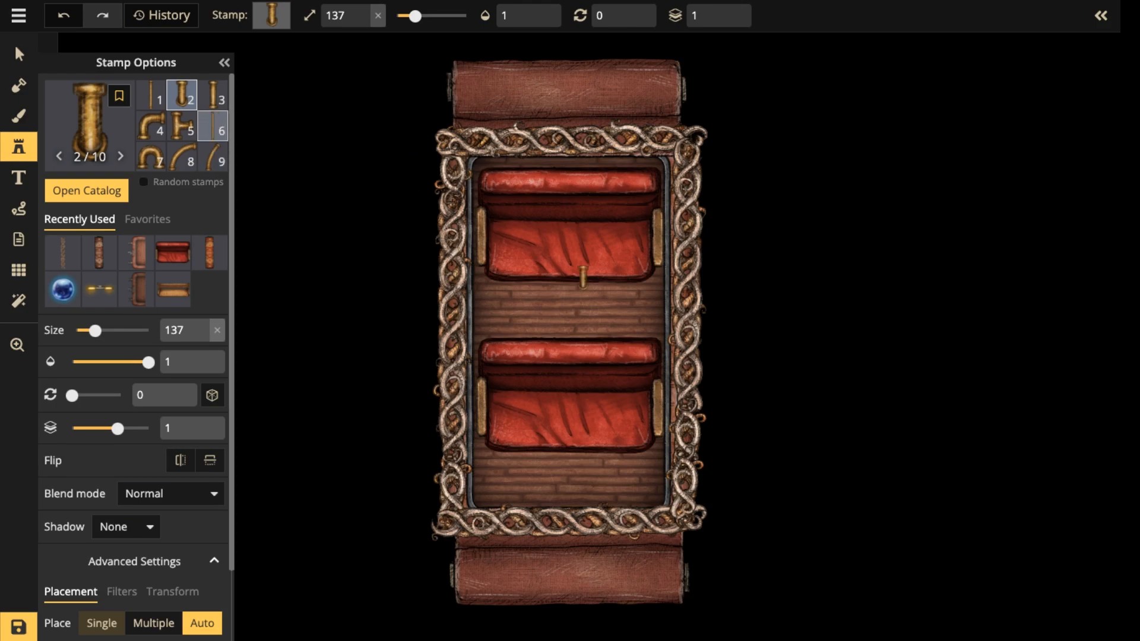
click(212, 125)
drag(510, 129, 520, 355)
scroll(496, 302, up, 3)
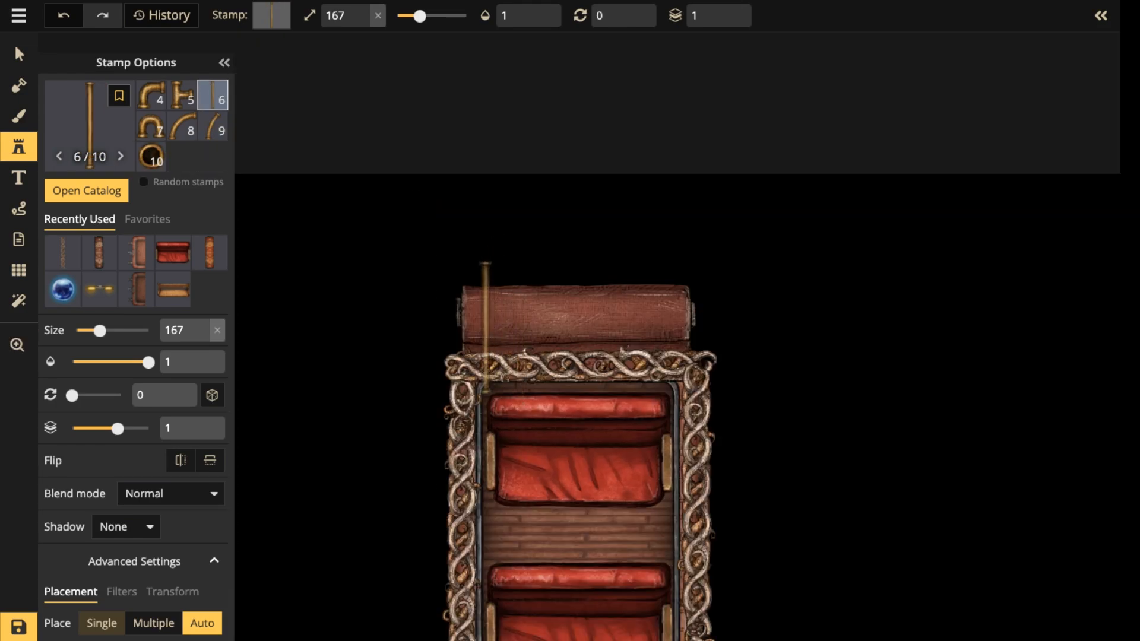
click(486, 327)
click(727, 22)
click(728, 23)
click(728, 22)
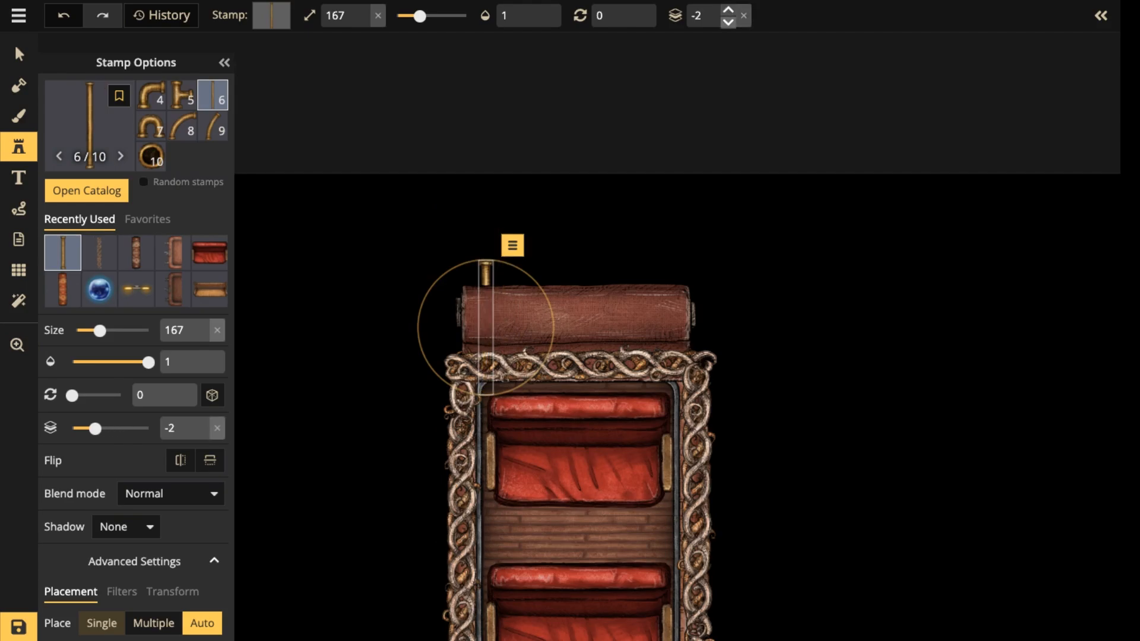
click(728, 23)
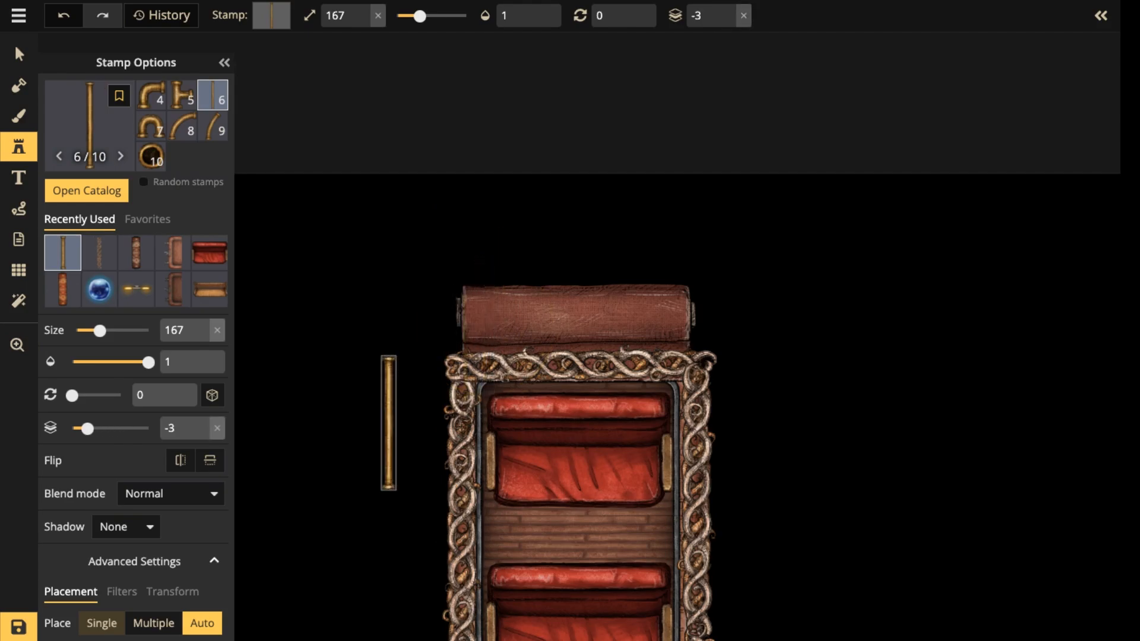
click(388, 422)
drag(424, 396, 483, 191)
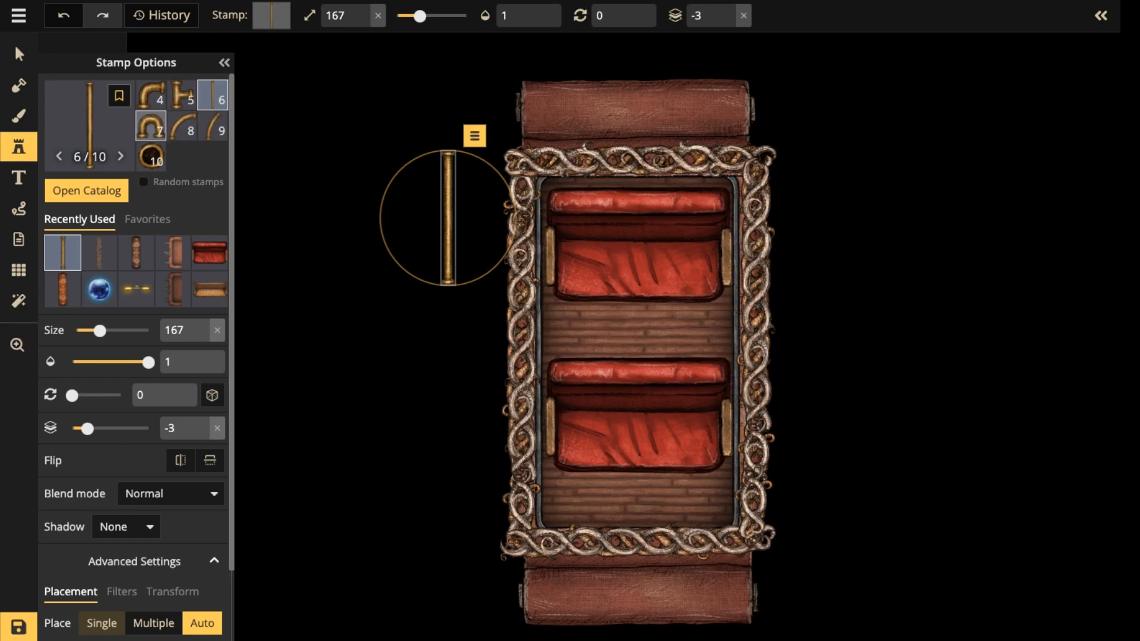
Place Brass Plumbing variant 2 at size 337 and rotation 90 against the upper part of the carriage's left wall.
scroll(182, 127, up, 1)
click(182, 95)
scroll(455, 244, up, 3)
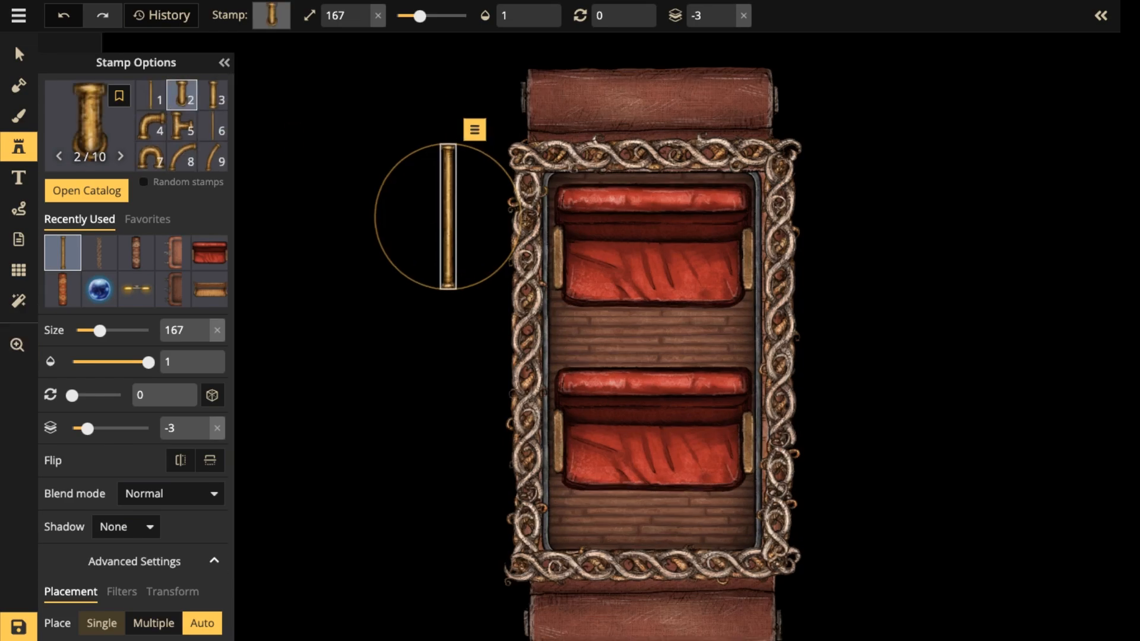
scroll(463, 365, up, 4)
scroll(463, 365, up, 14)
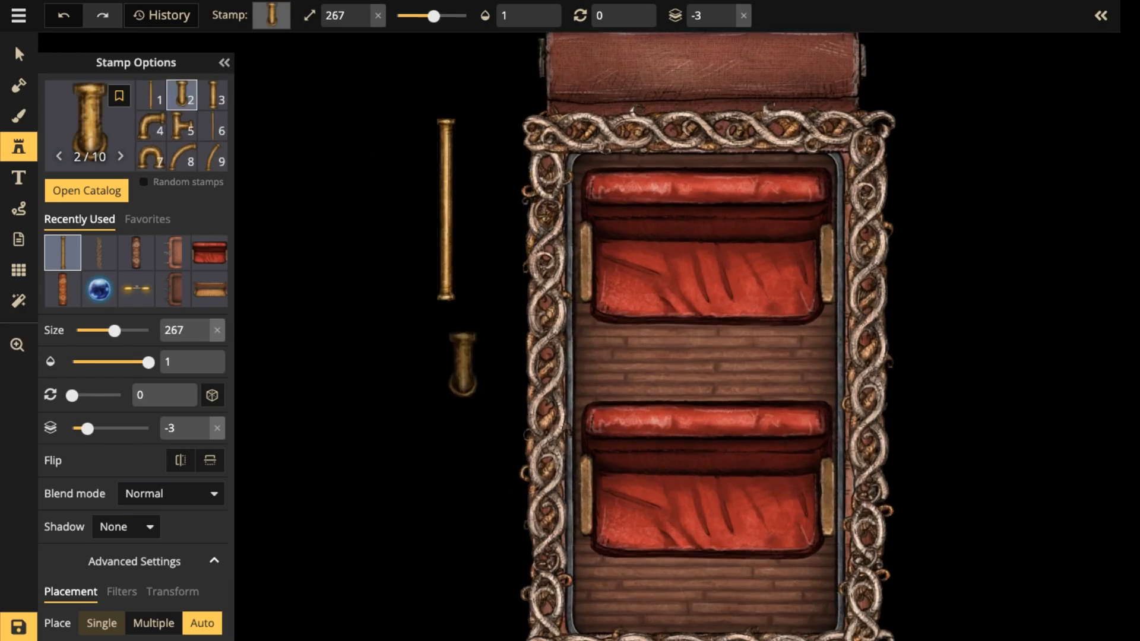
scroll(477, 238, up, 7)
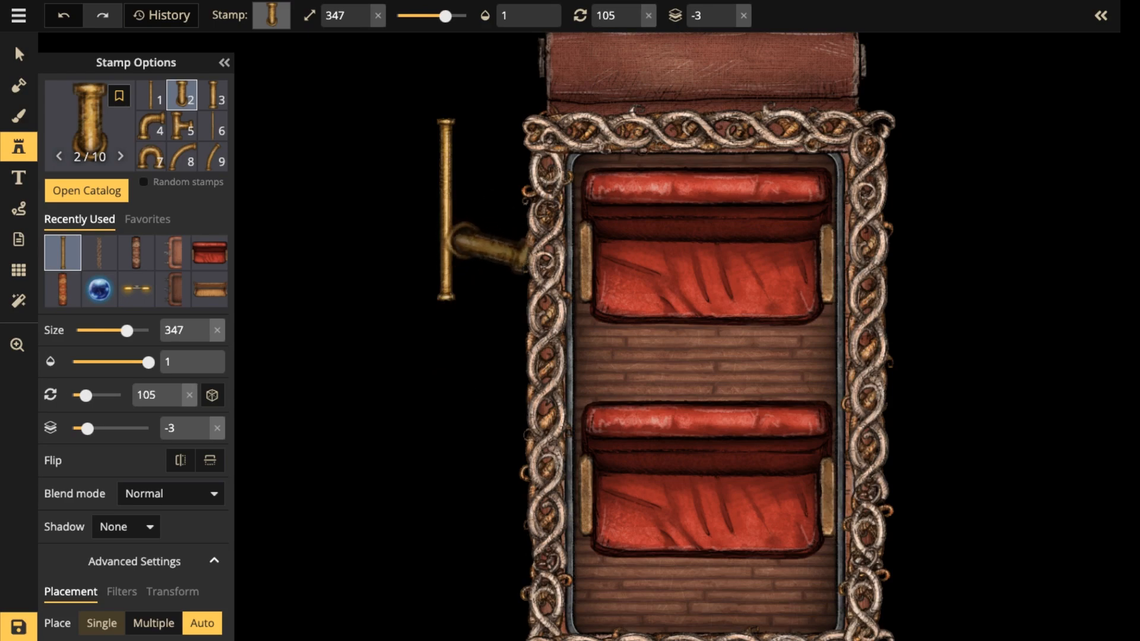
scroll(478, 244, down, 2)
scroll(480, 249, down, 1)
scroll(484, 256, up, 1)
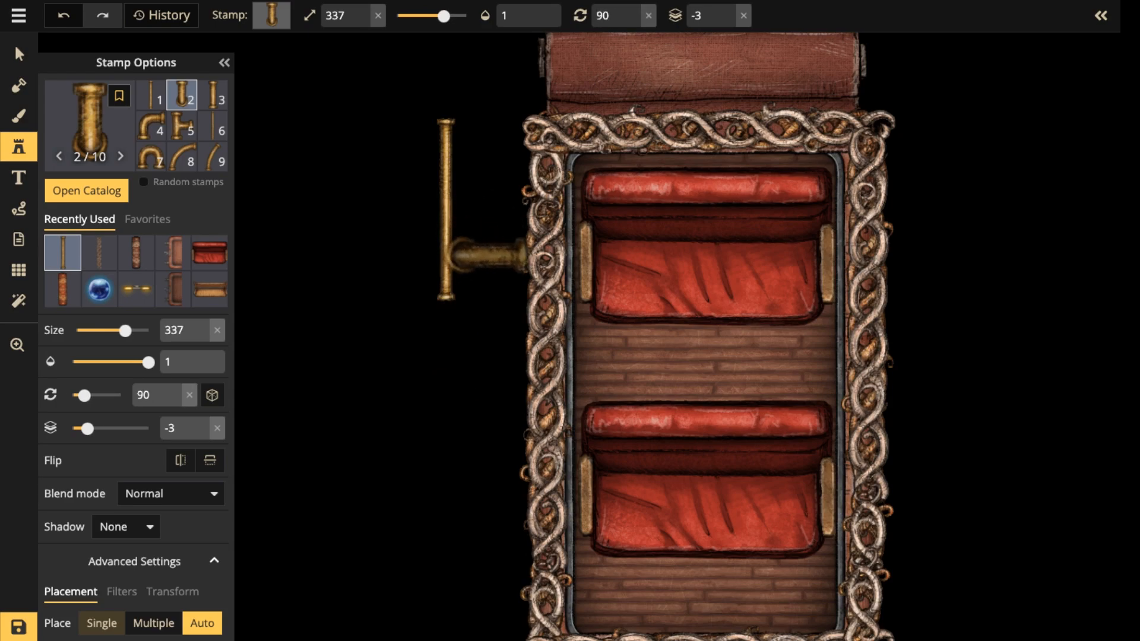
click(485, 253)
drag(487, 252, 508, 235)
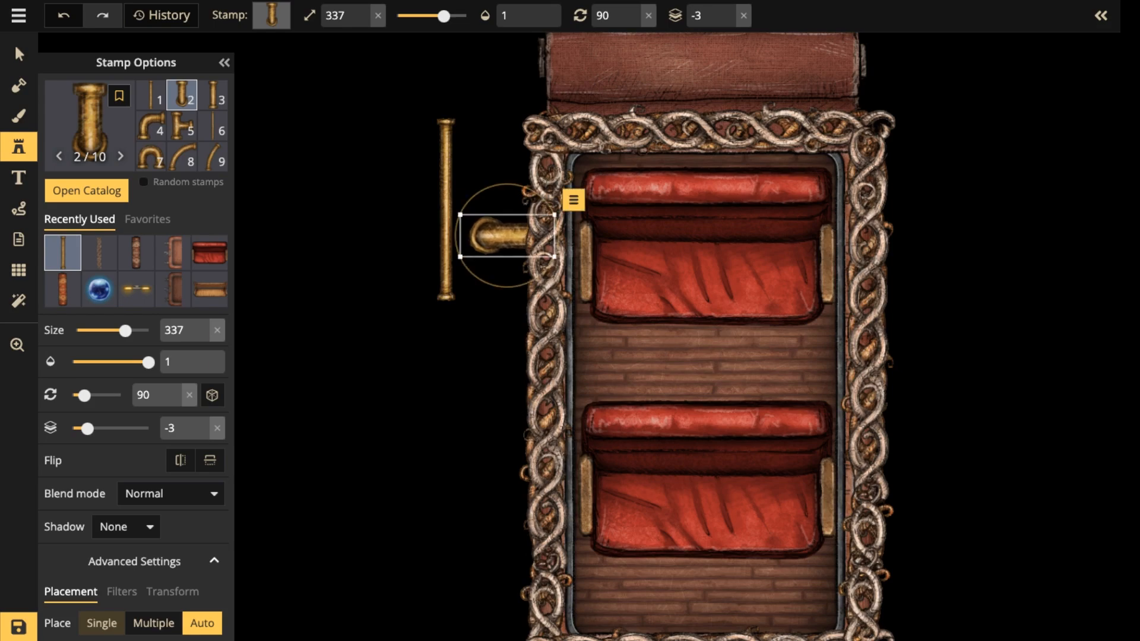
Reduce the size of the placed pipe fitting on the left wall to 287.
key(bracketleft)
key(bracketleft)
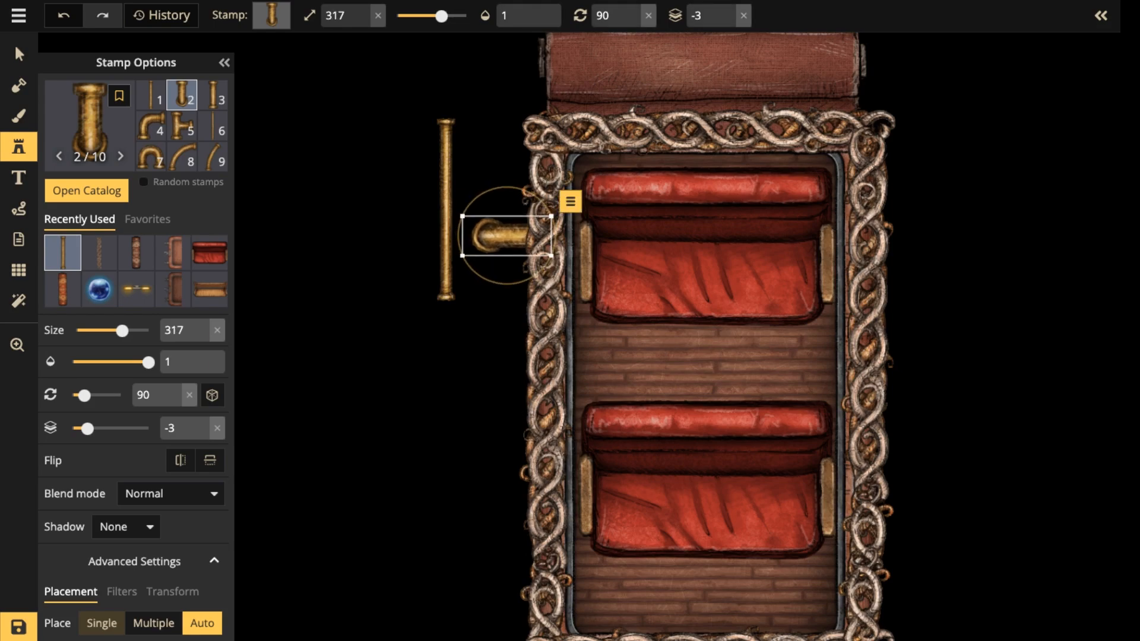
key(bracketleft)
key(bracketleft)
key(bracketleft)
Place a second Brass Plumbing variant 2 fitting at size 287 and rotation 90 near the lower end of the carriage's left wall.
scroll(501, 220, down, 1)
key(space)
drag(507, 236, 512, 173)
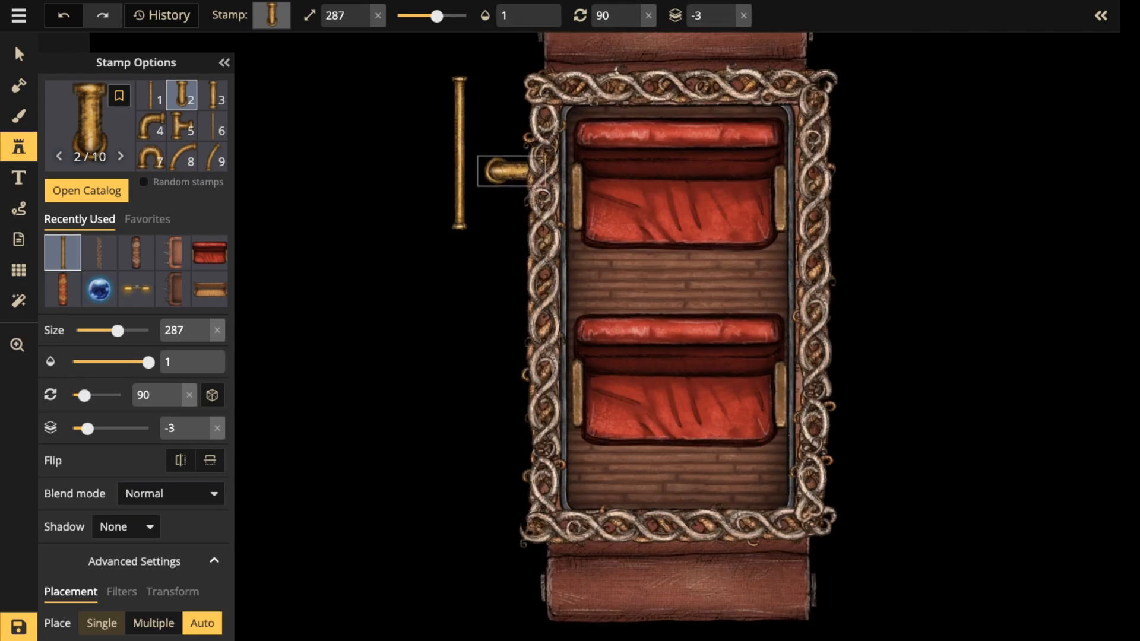
click(495, 427)
drag(494, 427, 505, 486)
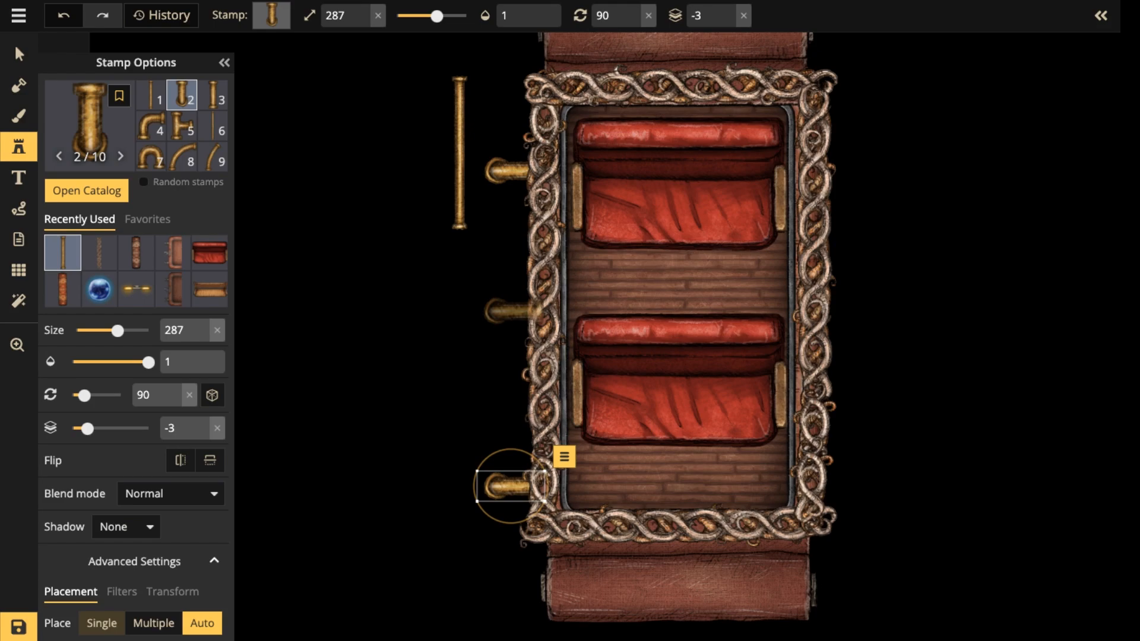
Move the long vertical pipe behind the upper fitting, set its layer to -4 and enlarge it to size 257.
click(18, 54)
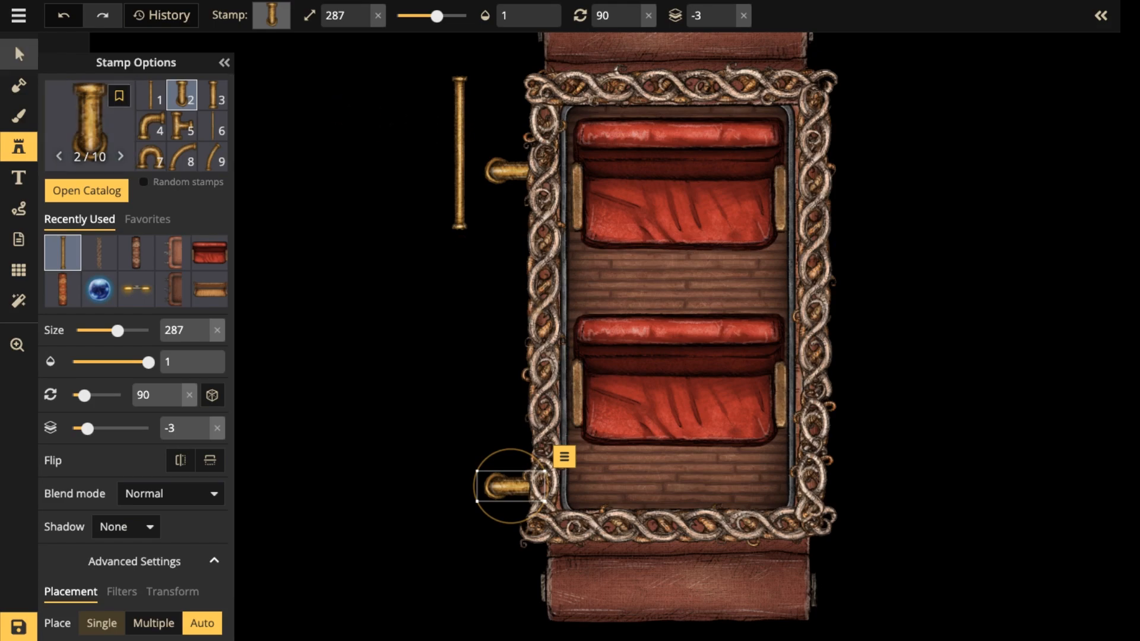
click(459, 153)
scroll(460, 153, up, 4)
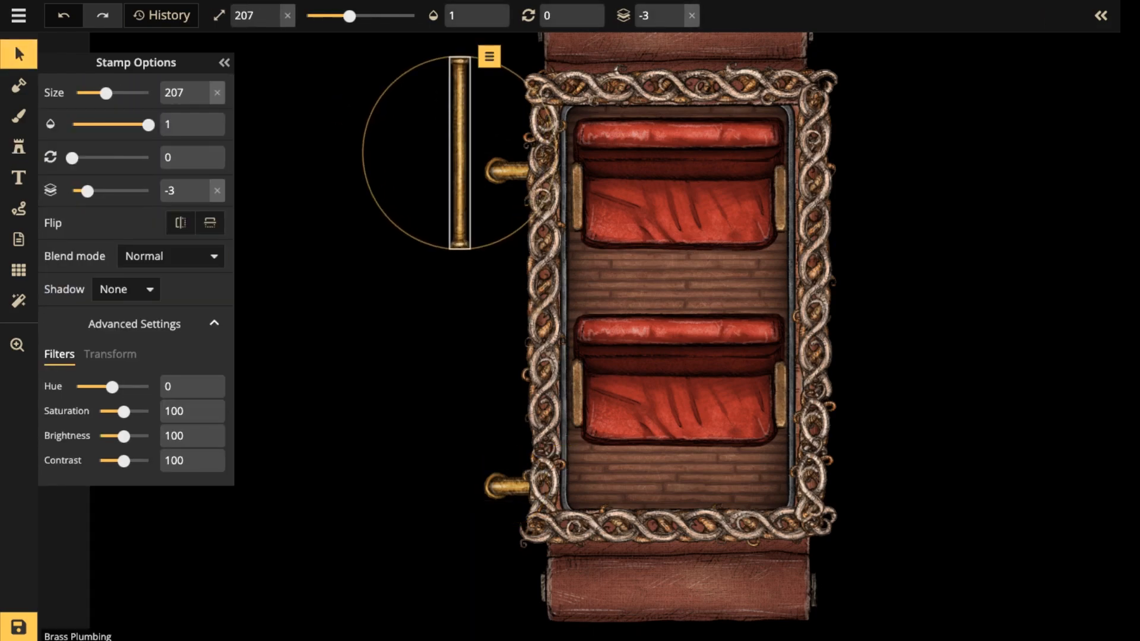
click(676, 22)
drag(459, 152, 496, 207)
scroll(500, 229, up, 5)
Copy the long vertical pipe and align the copy directly below it, behind the lower fitting.
key(ctrl+c)
key(ctrl+v)
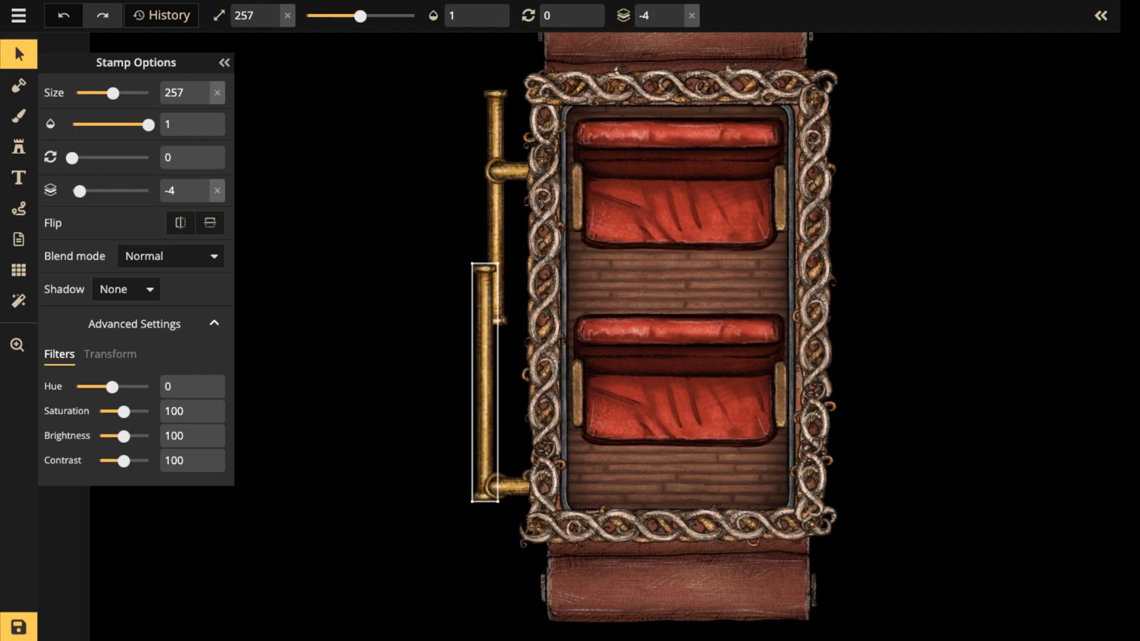
drag(485, 383, 494, 436)
scroll(518, 327, down, 3)
key(Escape)
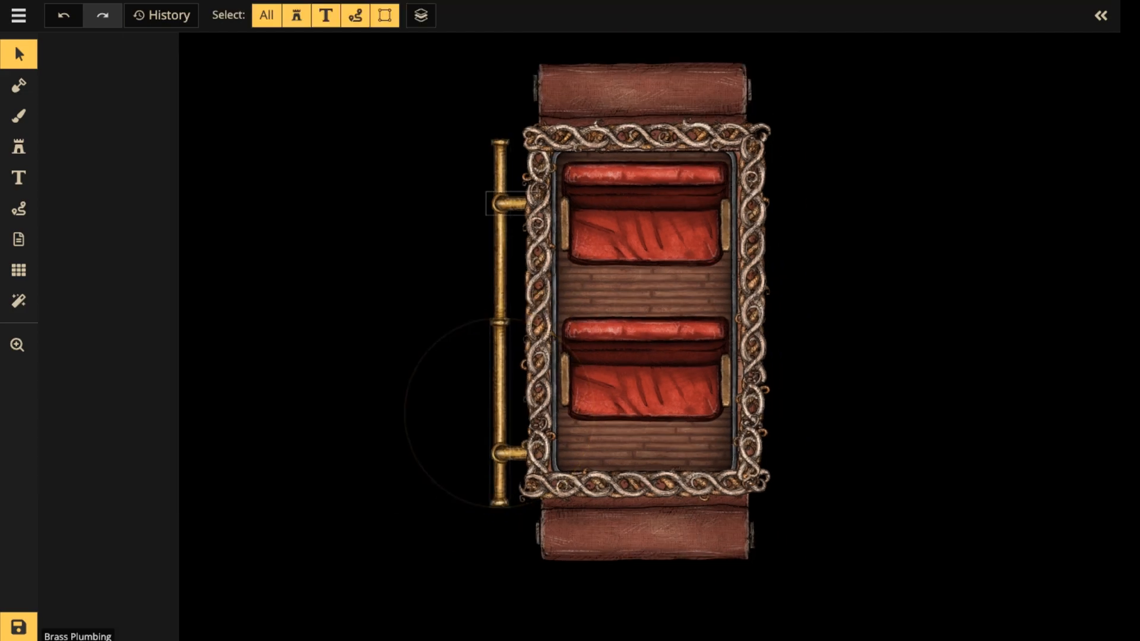
Try a Brass Plumbing variant 2 fitting at size 257 and rotation 180 on the left pipe's upper end, and delete it.
click(499, 409)
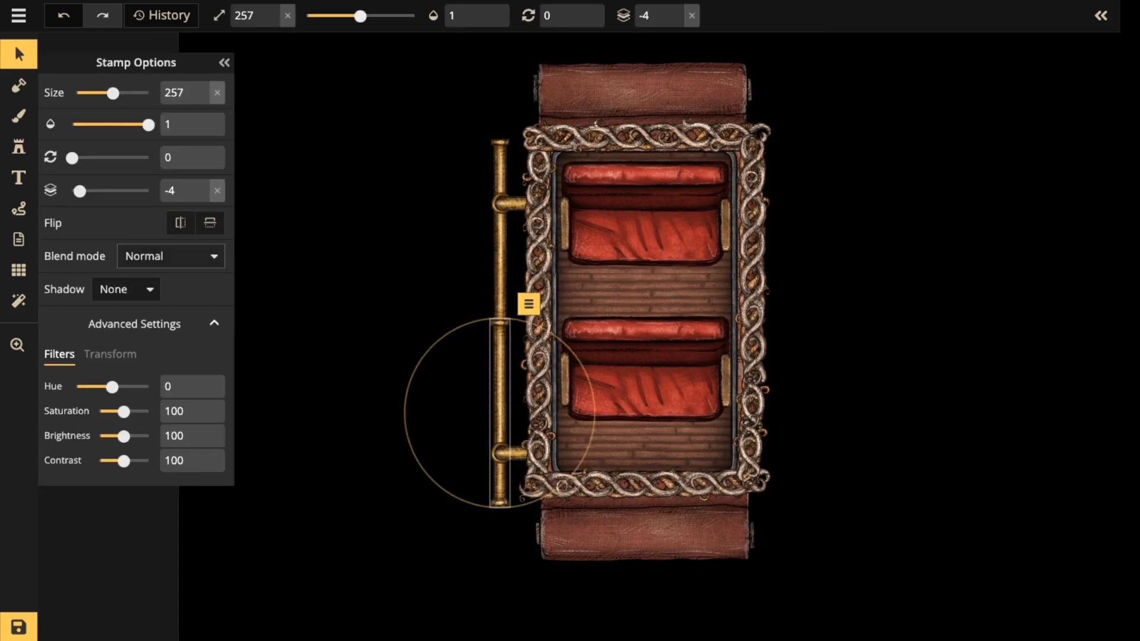
click(18, 147)
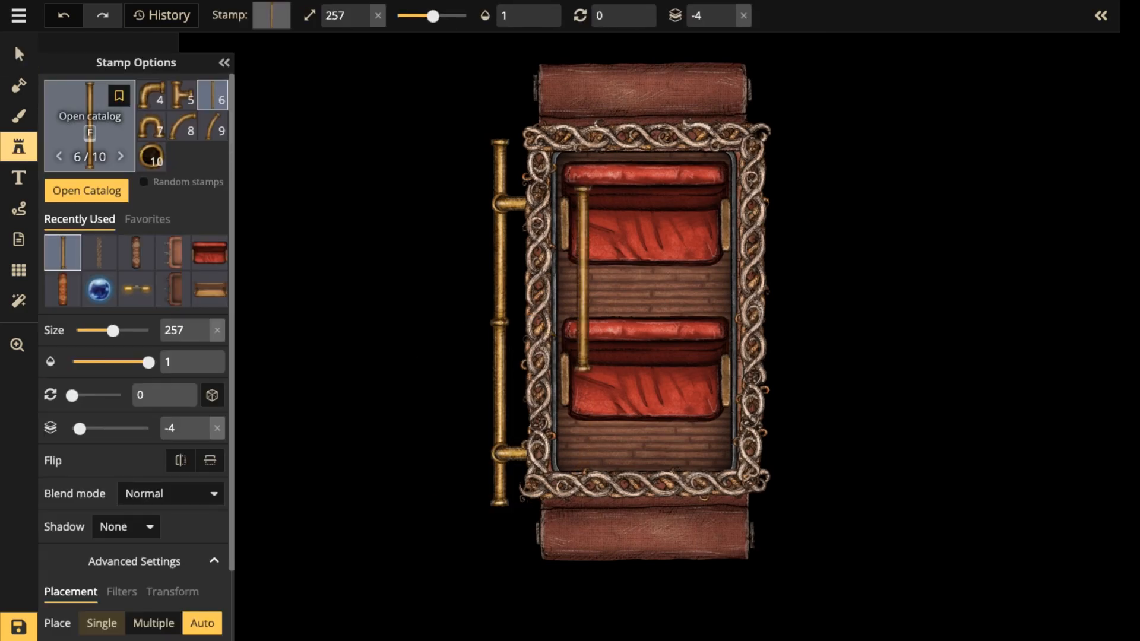
scroll(181, 97, up, 1)
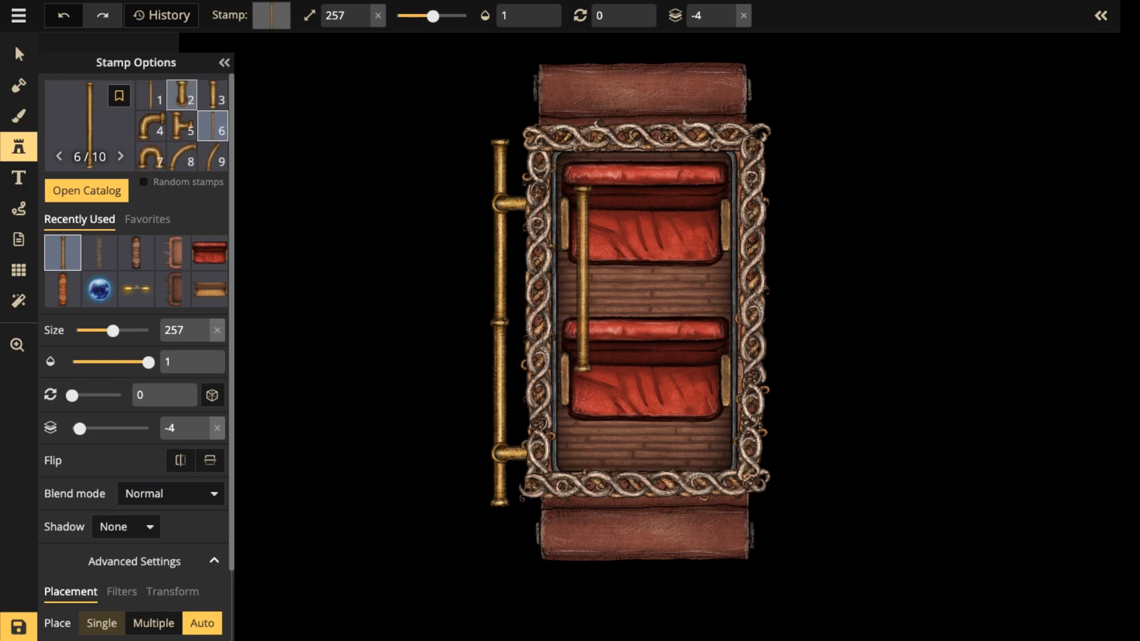
click(181, 96)
scroll(487, 106, up, 1)
scroll(493, 109, up, 1)
scroll(501, 110, up, 6)
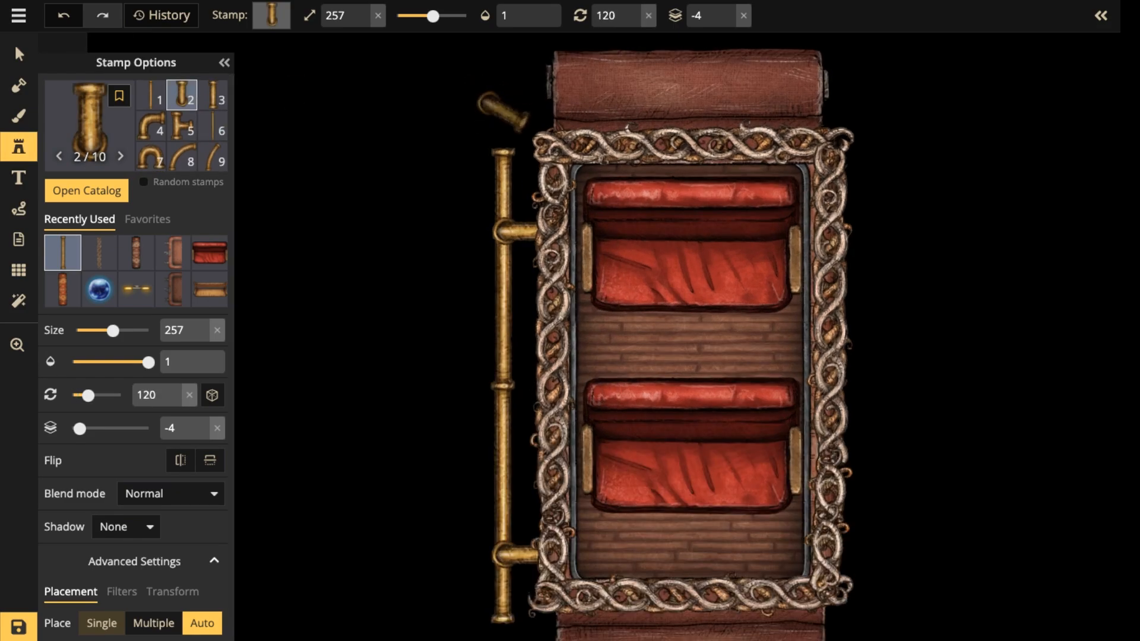
click(504, 126)
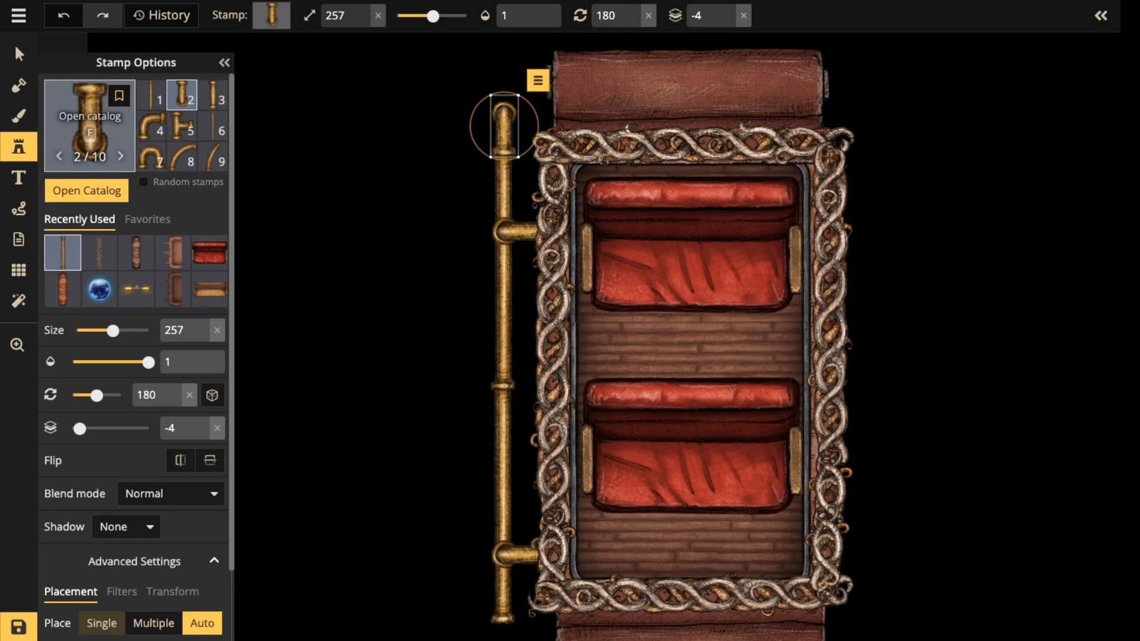
key(Delete)
Try the Brass Plumbing variant 4 elbow at size 257 and rotation 0 on the upper end of the left pipe.
click(182, 126)
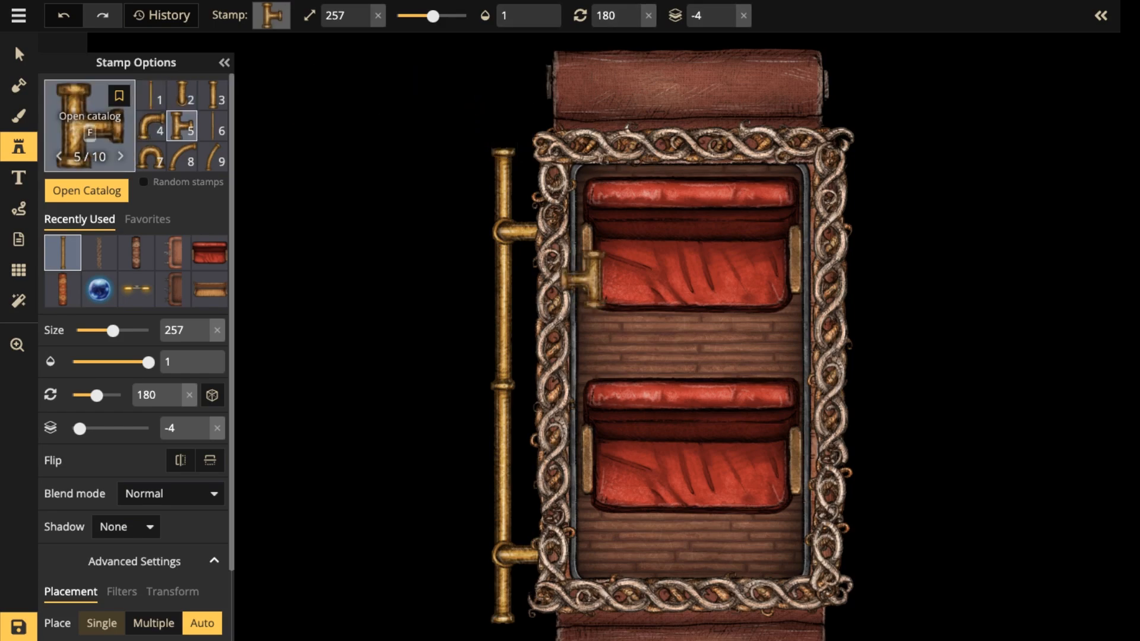
click(152, 126)
scroll(510, 119, down, 9)
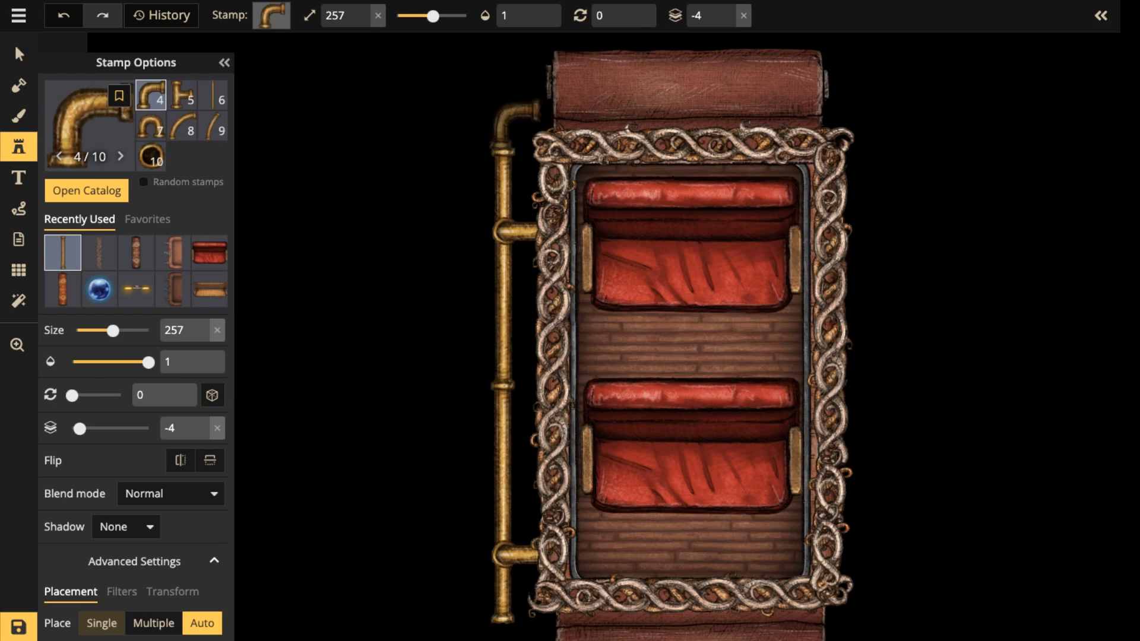
scroll(509, 119, down, 1)
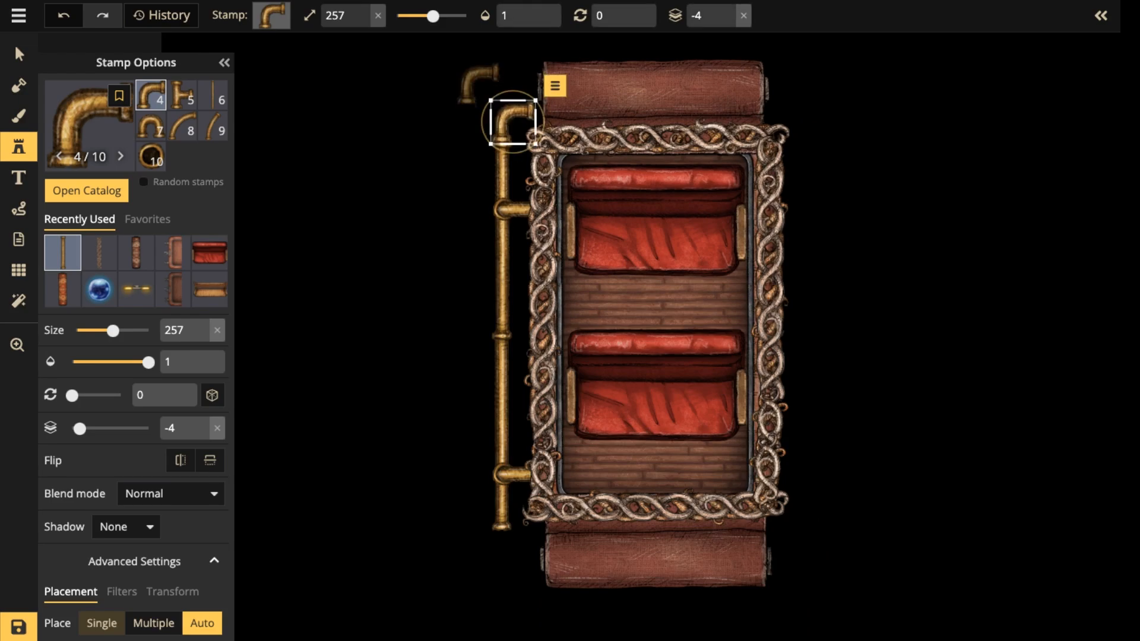
Set the brightness of both long vertical pipes to 72 and nudge them slightly left.
click(18, 53)
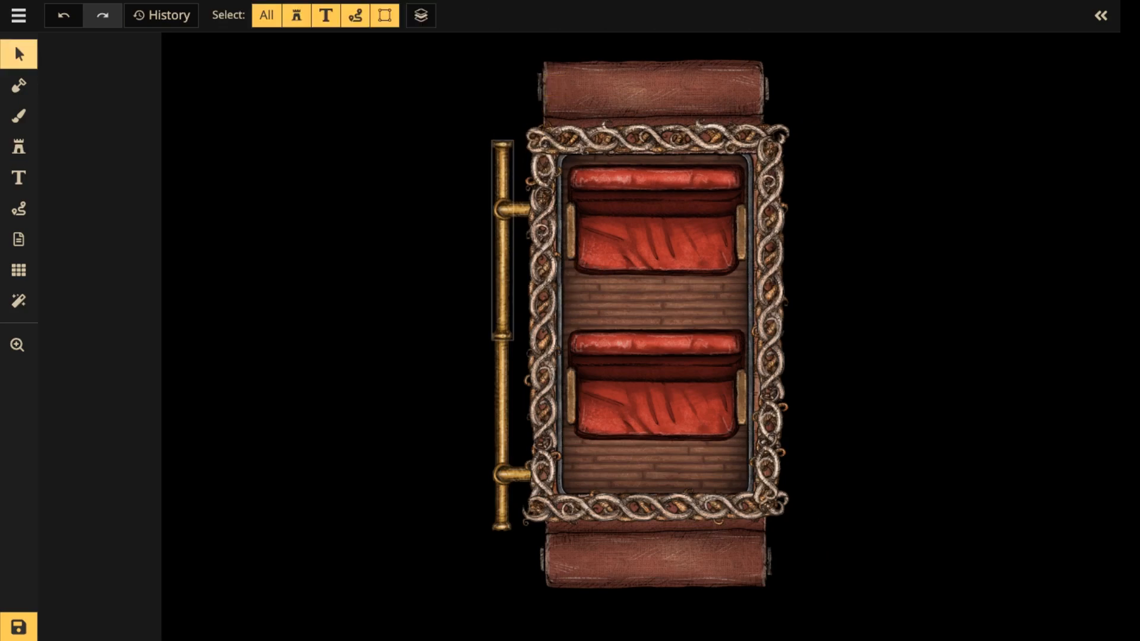
click(502, 250)
shift+click(502, 404)
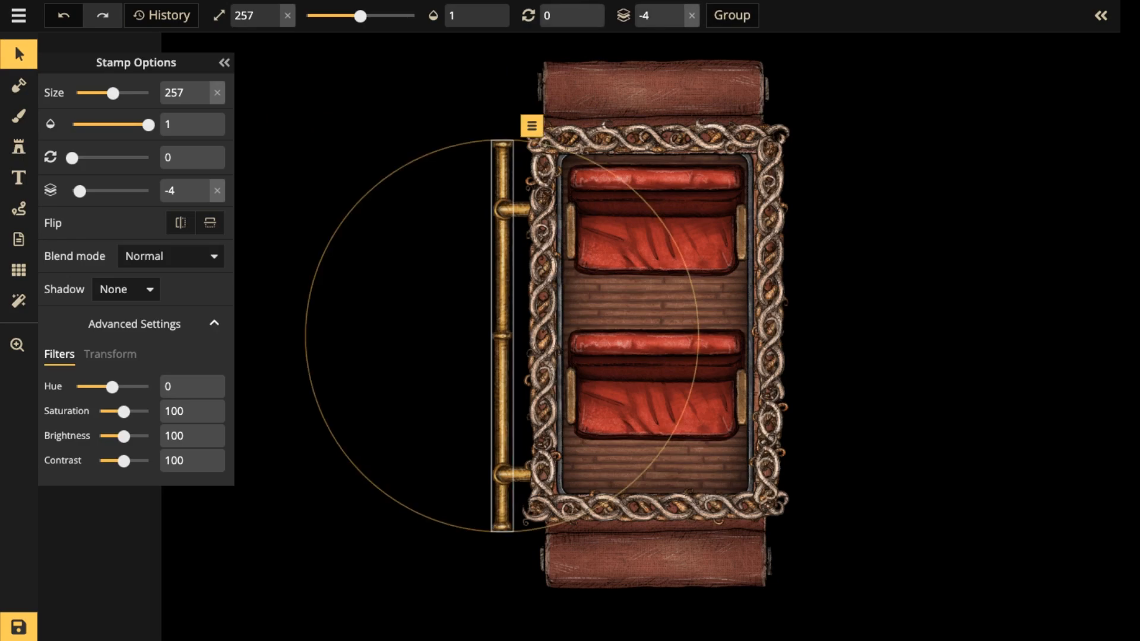
drag(124, 436, 117, 436)
key(Left)
key(Left)
key(Left)
key(Left)
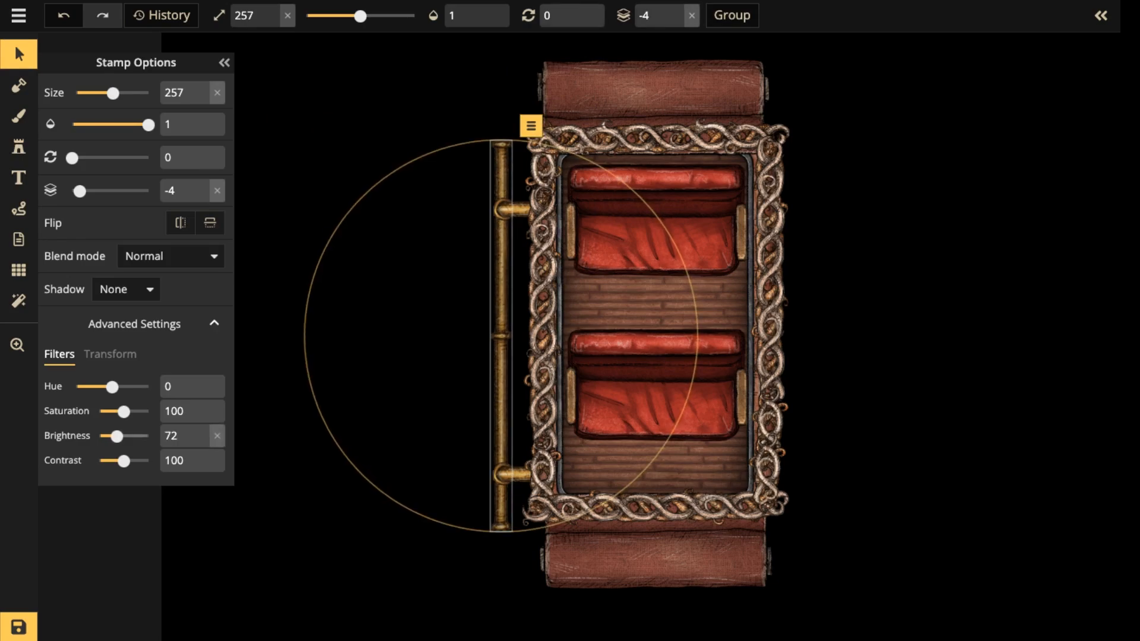
click(403, 440)
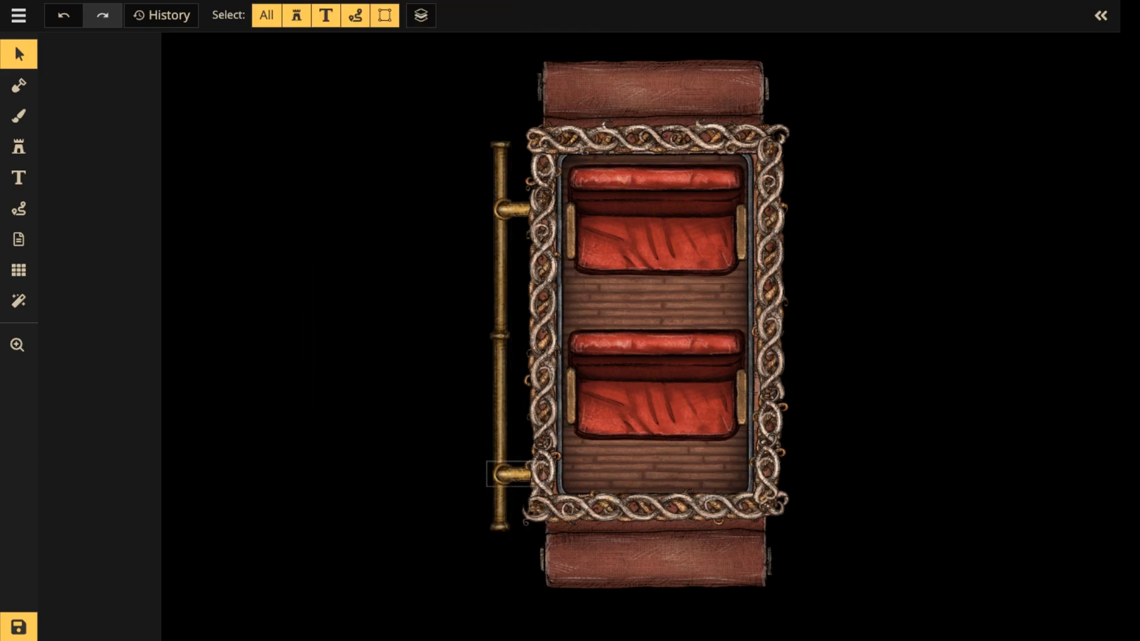
Reduce the two horizontal pipe fittings on the left wall to size 237 and nudge them left onto the vertical pipe.
click(513, 473)
shift+click(512, 209)
scroll(512, 209, down, 5)
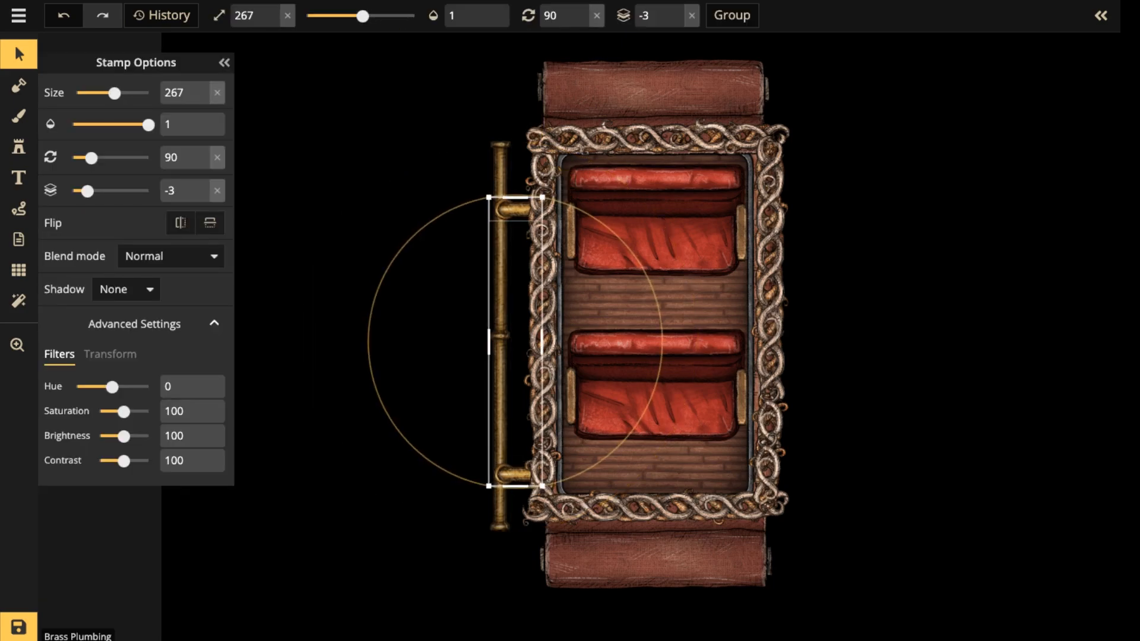
key(Left)
key(Left)
key(Left)
key(Left)
key(Left)
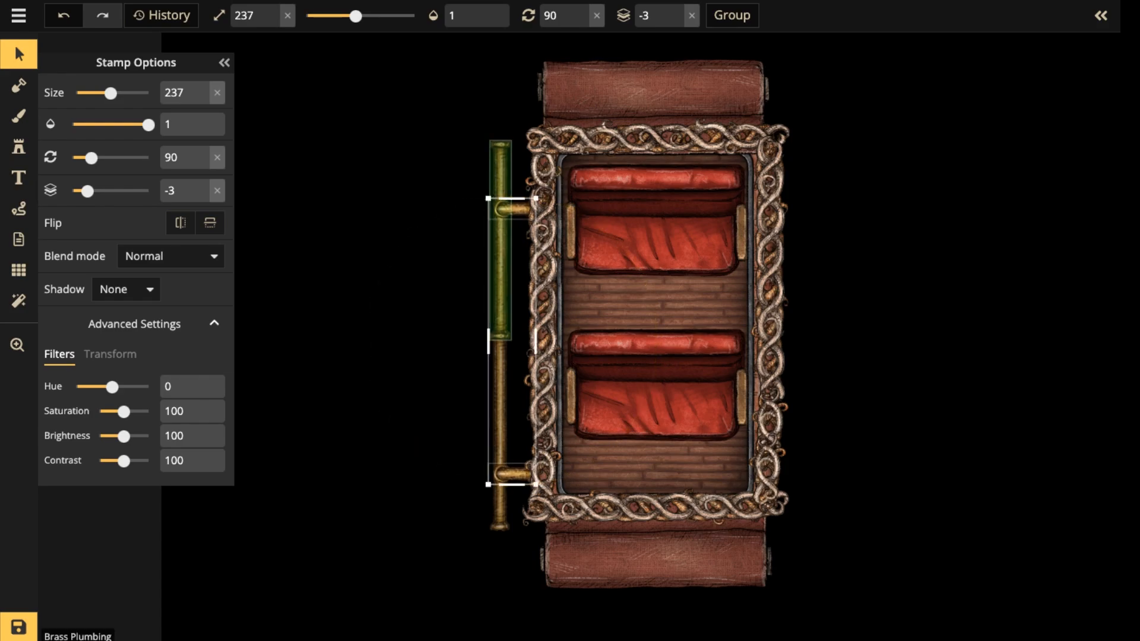
Copy the complete left pipe assembly, rotate the copy by 180 degrees and place it against the carriage's right wall.
shift+click(500, 279)
shift+click(501, 392)
key(ctrl+v)
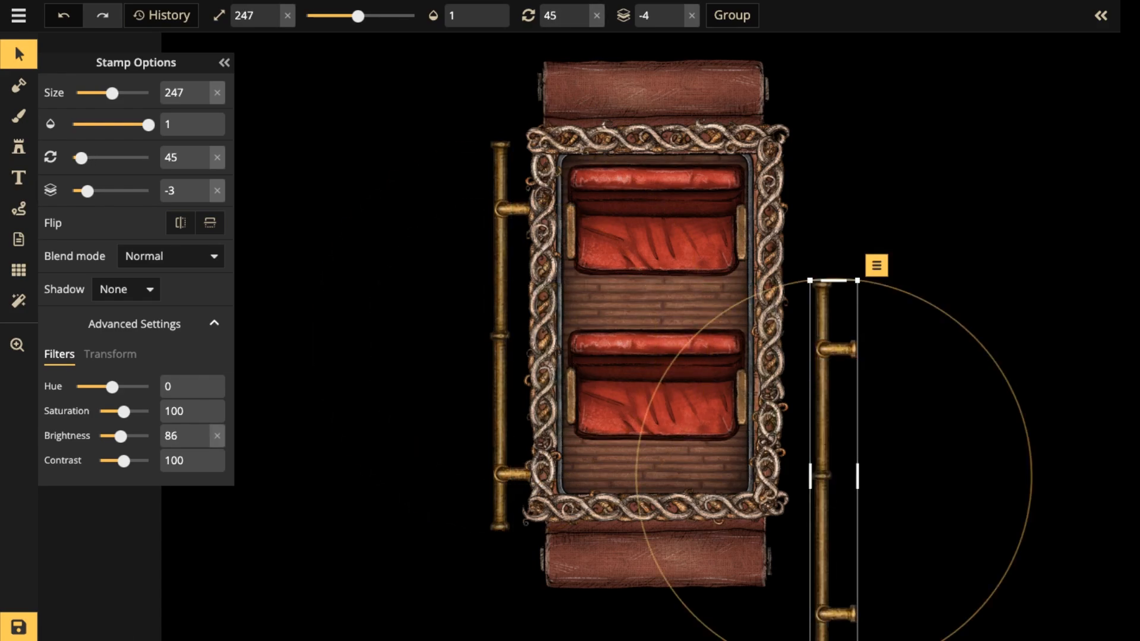
drag(1032, 469, 635, 472)
drag(845, 379, 810, 245)
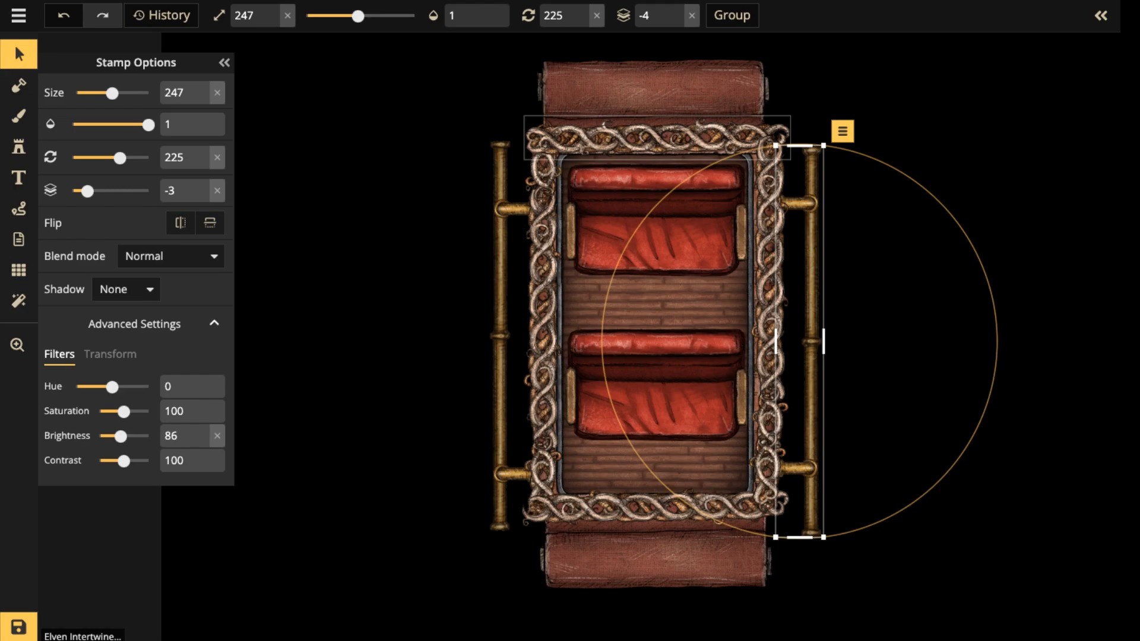
Shift the upper rug connector slightly right so it lines up with the lower one.
click(668, 138)
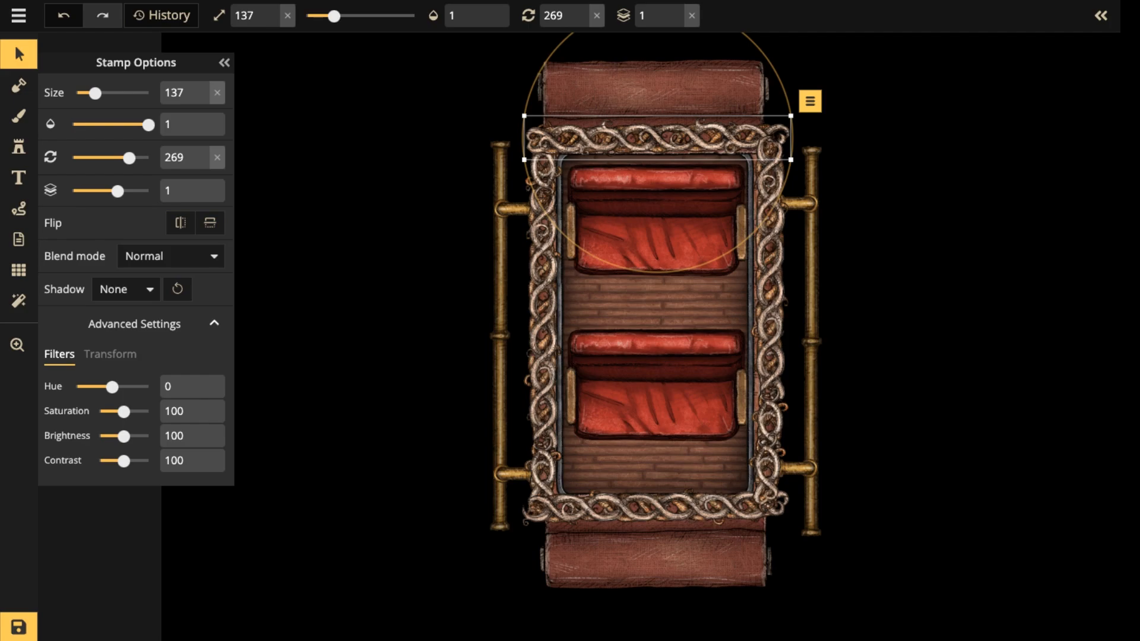
scroll(398, 201, down, 3)
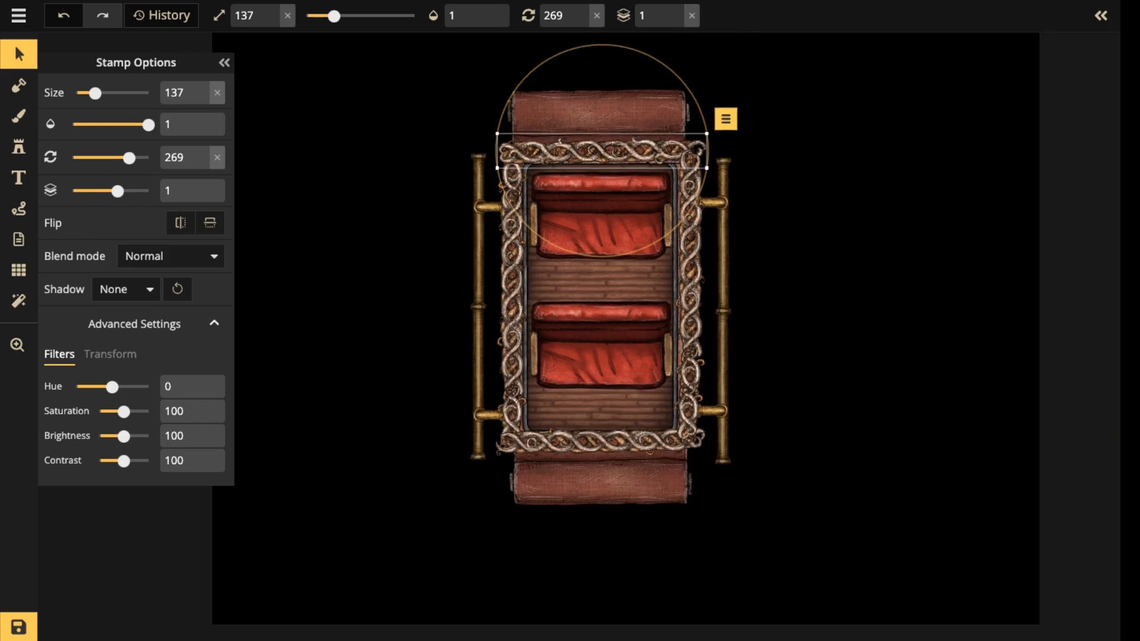
click(19, 54)
drag(401, 54, 755, 497)
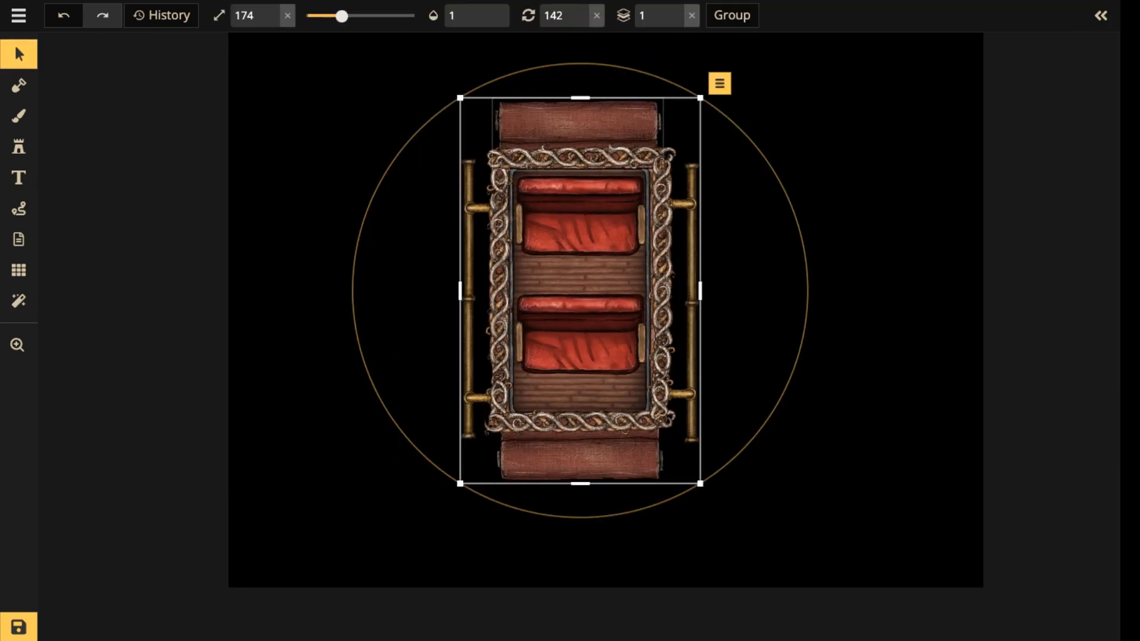
click(581, 122)
drag(580, 123, 583, 122)
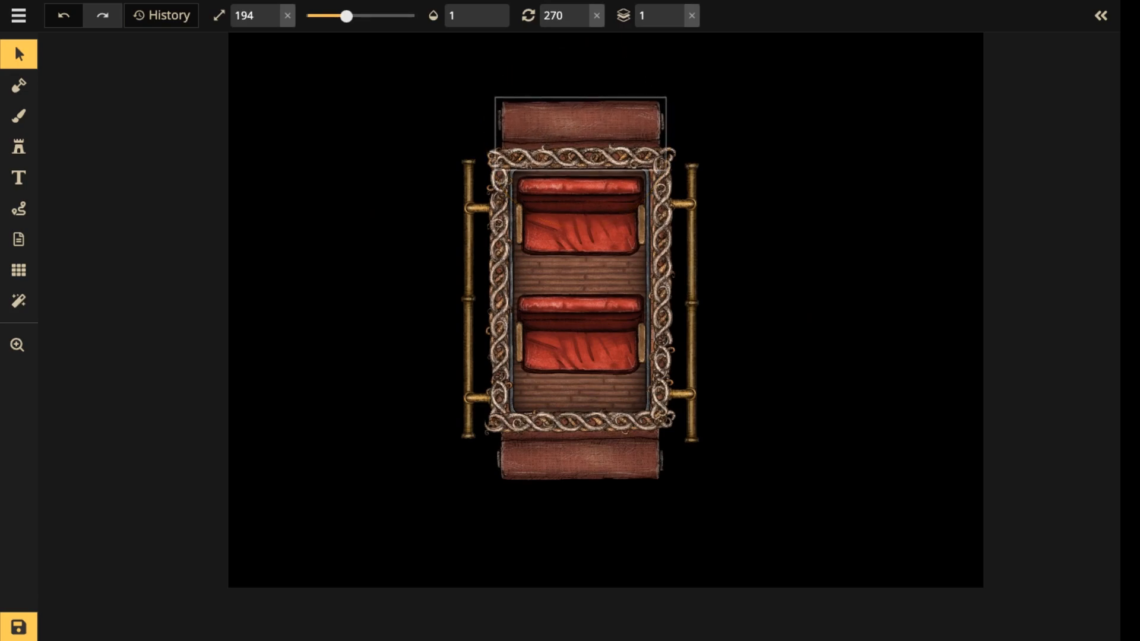
click(581, 460)
click(581, 122)
click(583, 71)
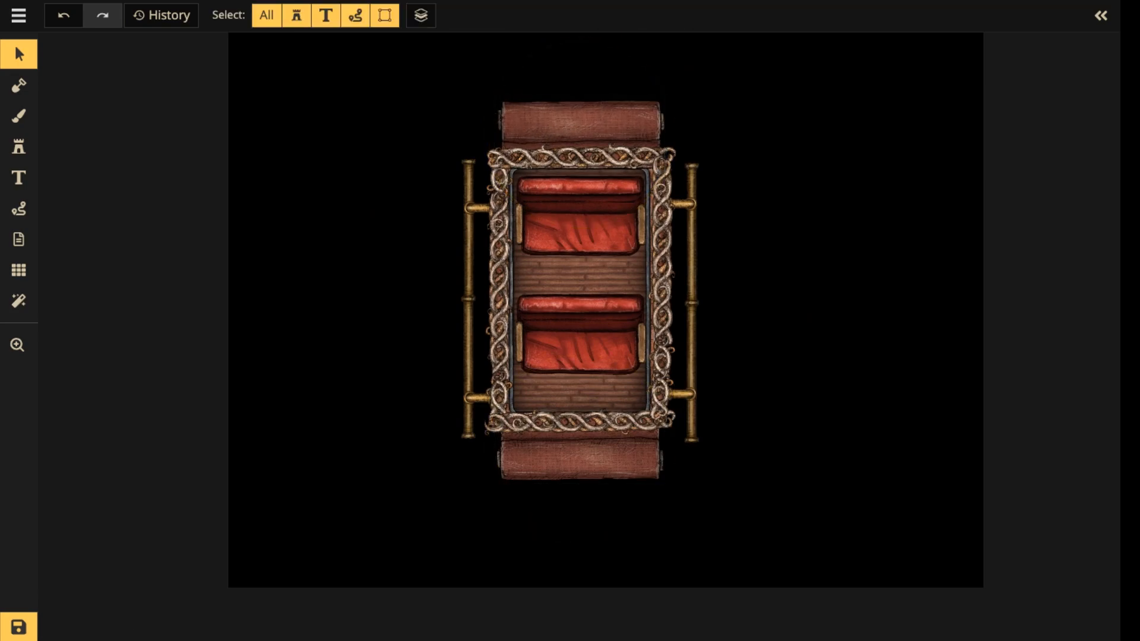
Select the whole carriage with its pipes and rug connectors and move it slightly upward on the canvas.
drag(390, 112, 828, 618)
drag(593, 321, 594, 283)
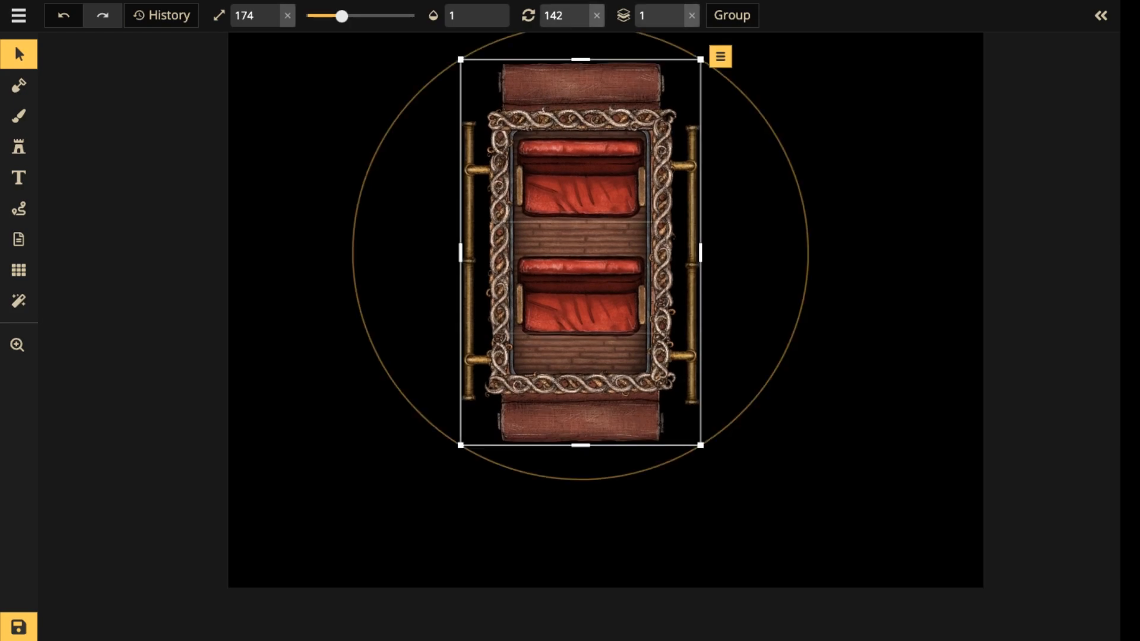
scroll(589, 277, down, 1)
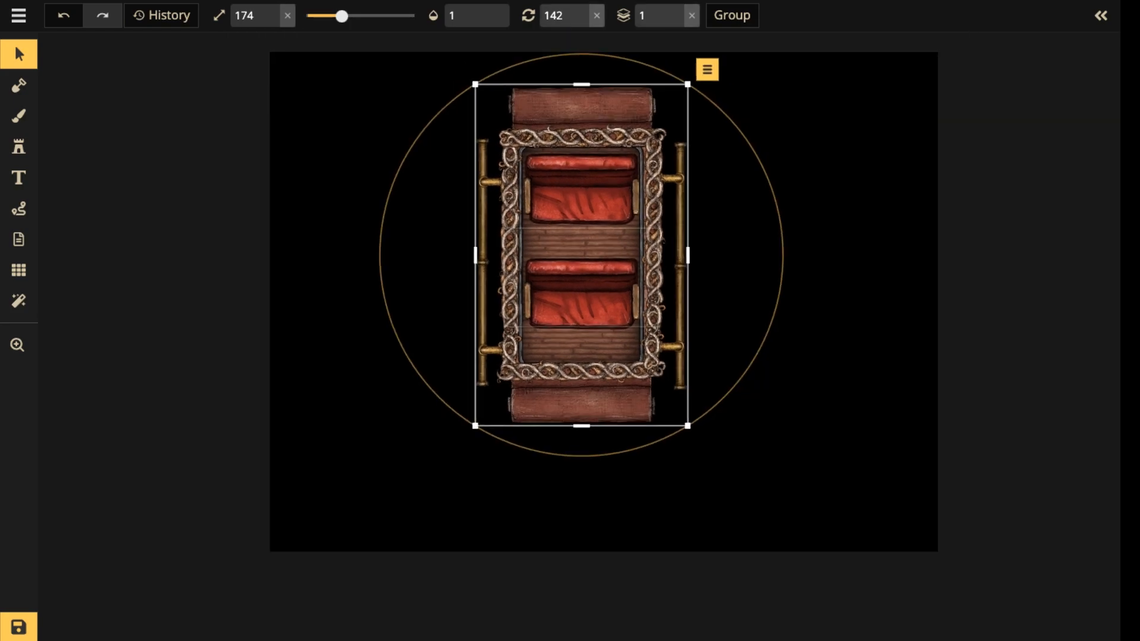
scroll(590, 273, up, 1)
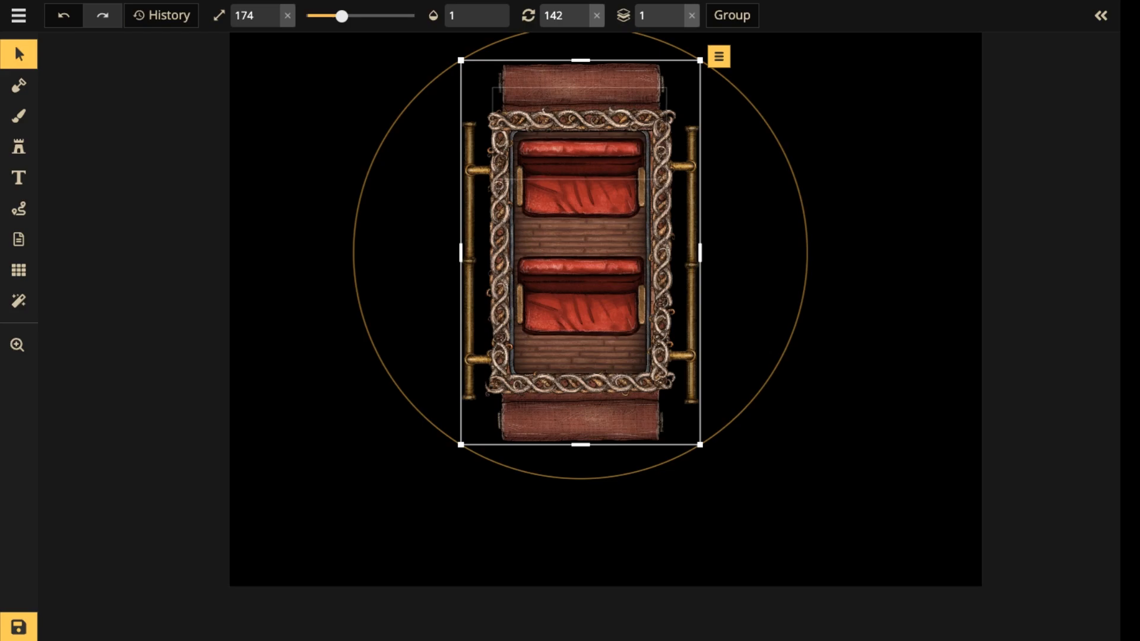
drag(581, 252, 586, 273)
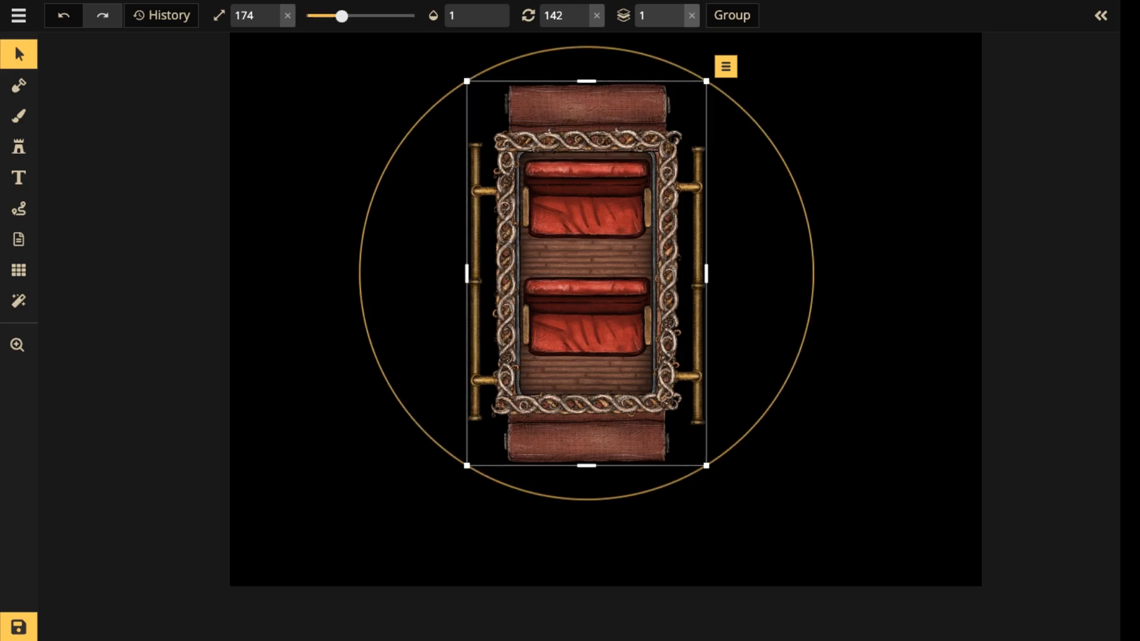
click(586, 107)
key(Escape)
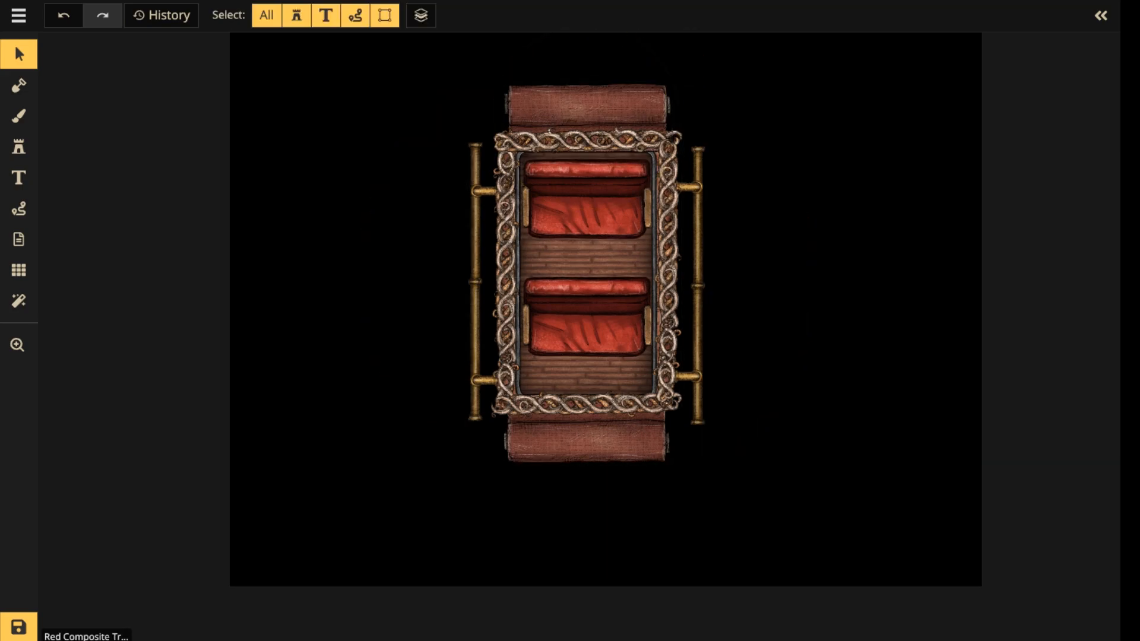
click(586, 440)
shift+click(586, 106)
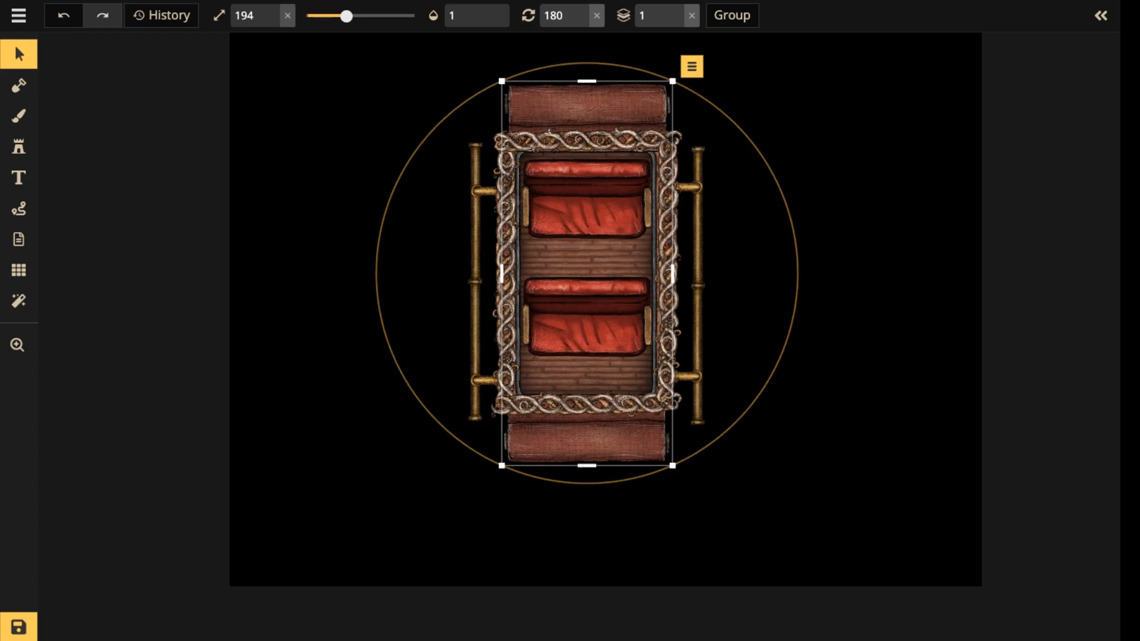
Scale the whole carriage down to size 130 and move it toward the lower part of the canvas.
drag(407, 45, 760, 498)
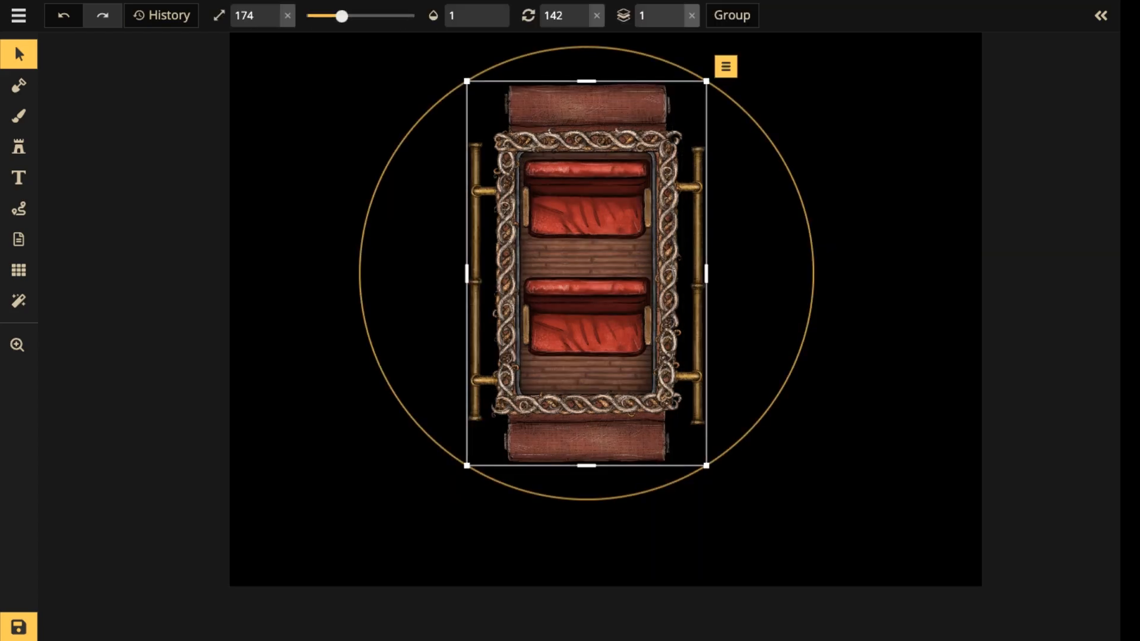
drag(706, 465, 646, 369)
drag(556, 224, 554, 448)
Search the stamp catalog for "steam" in place of the plumbing search.
scroll(595, 340, up, 4)
scroll(596, 340, up, 1)
click(19, 146)
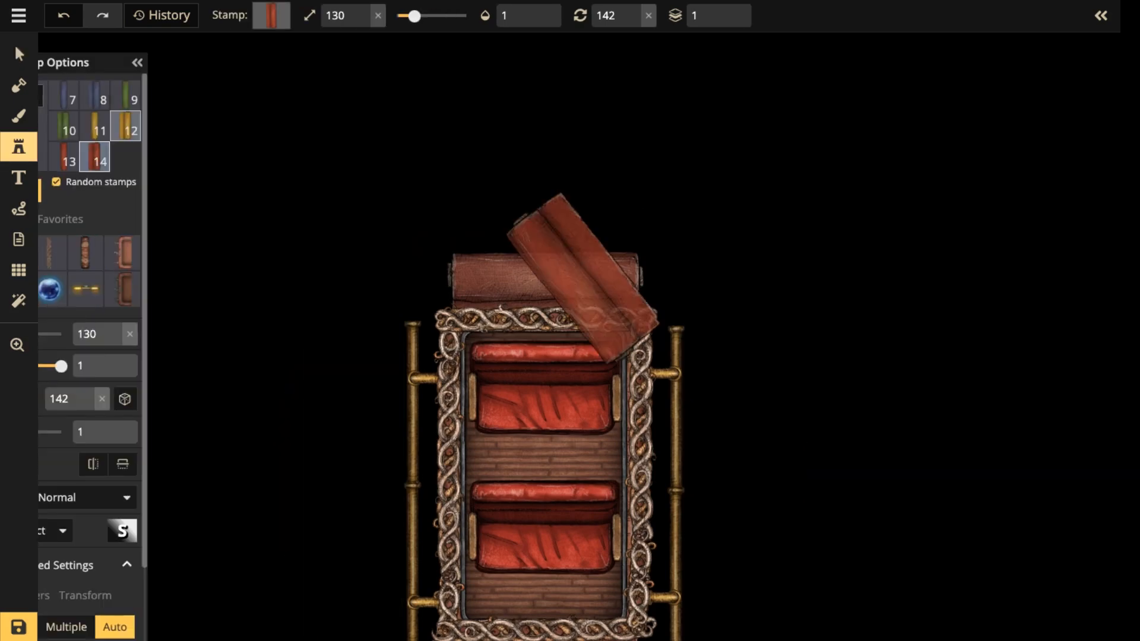
click(87, 186)
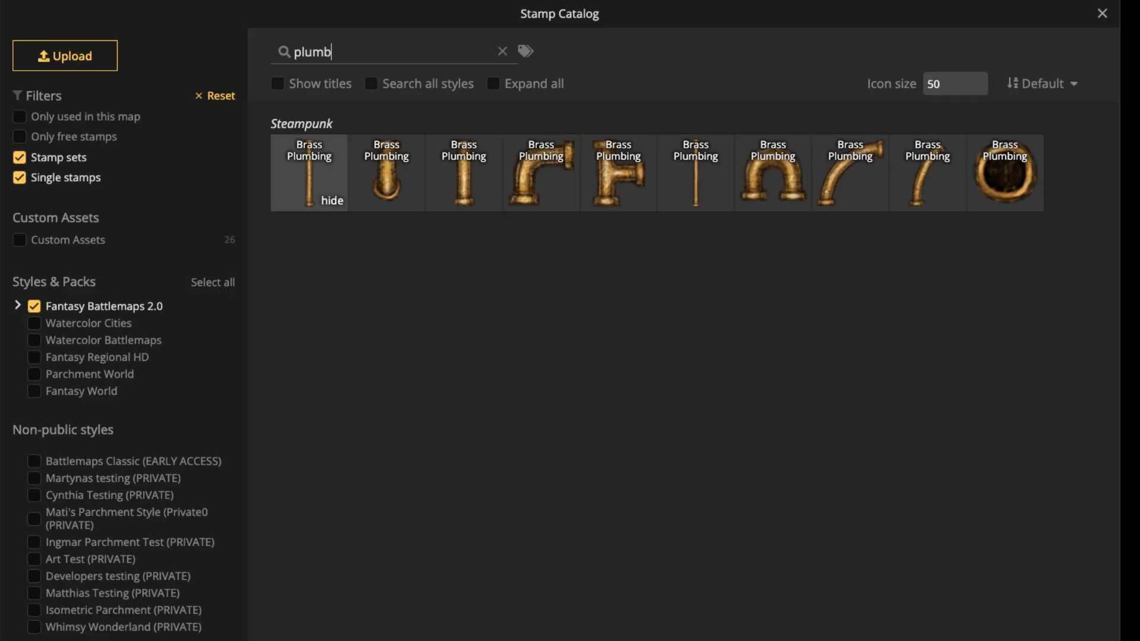
click(502, 51)
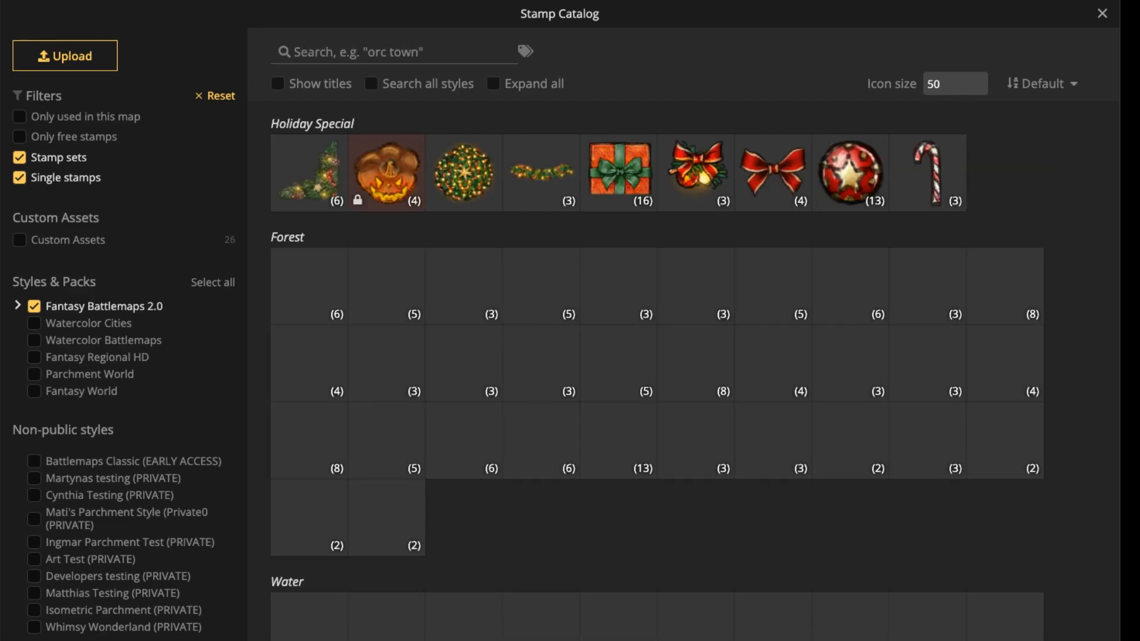
text(steam)
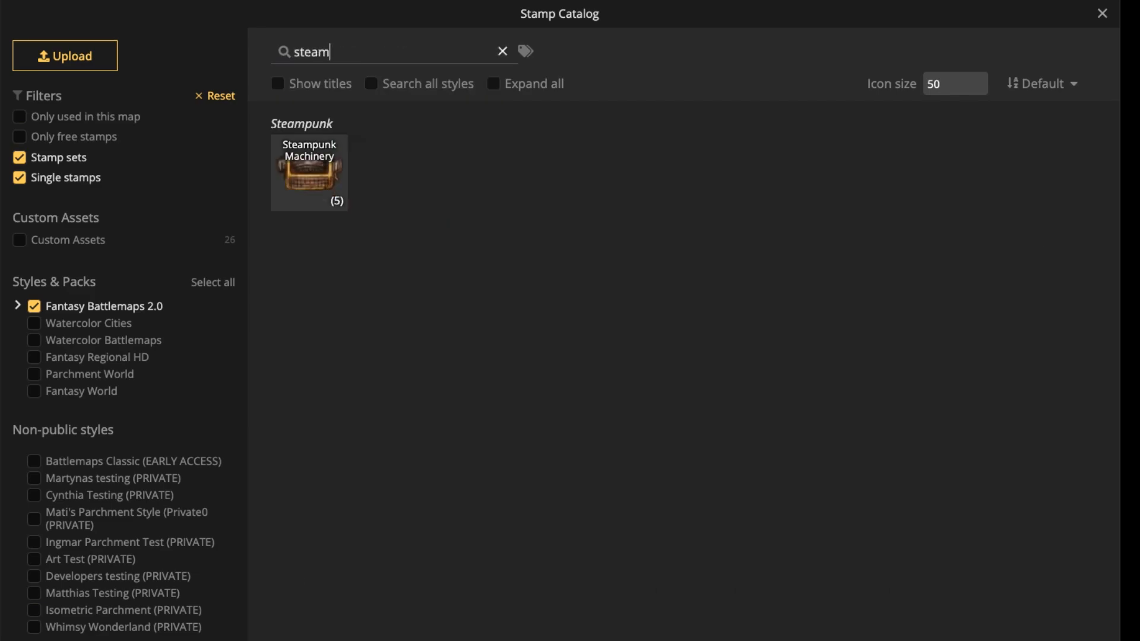
Clear the "steam" search, limit the stamp catalog to the Steampunk pack of Fantasy Battlemaps 2.0, and expand all stamp sets.
click(502, 51)
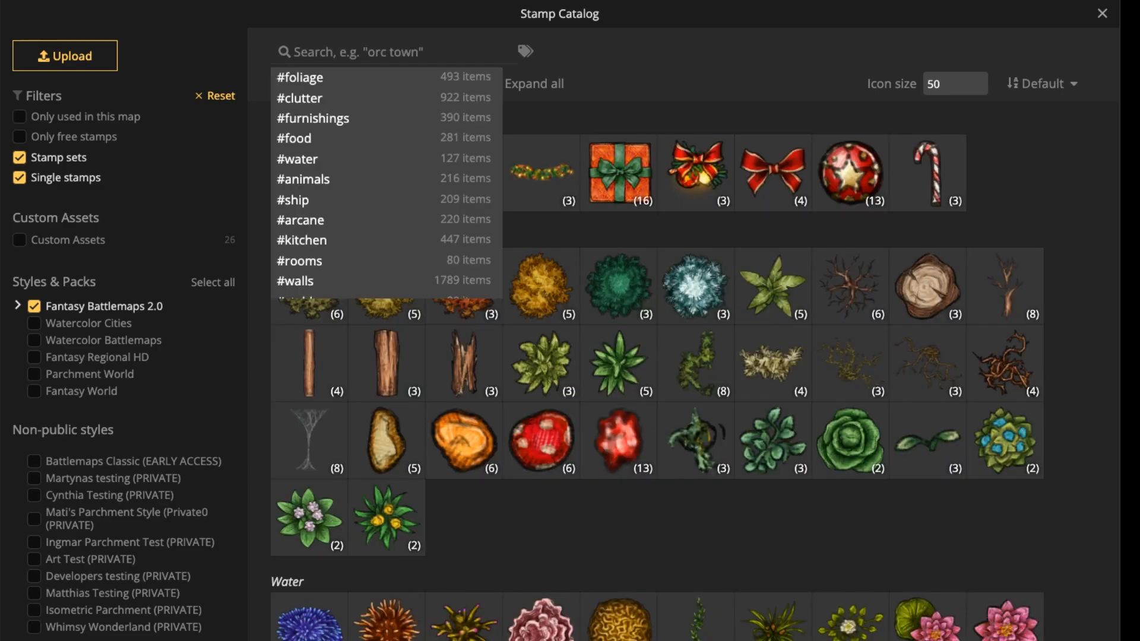
click(18, 305)
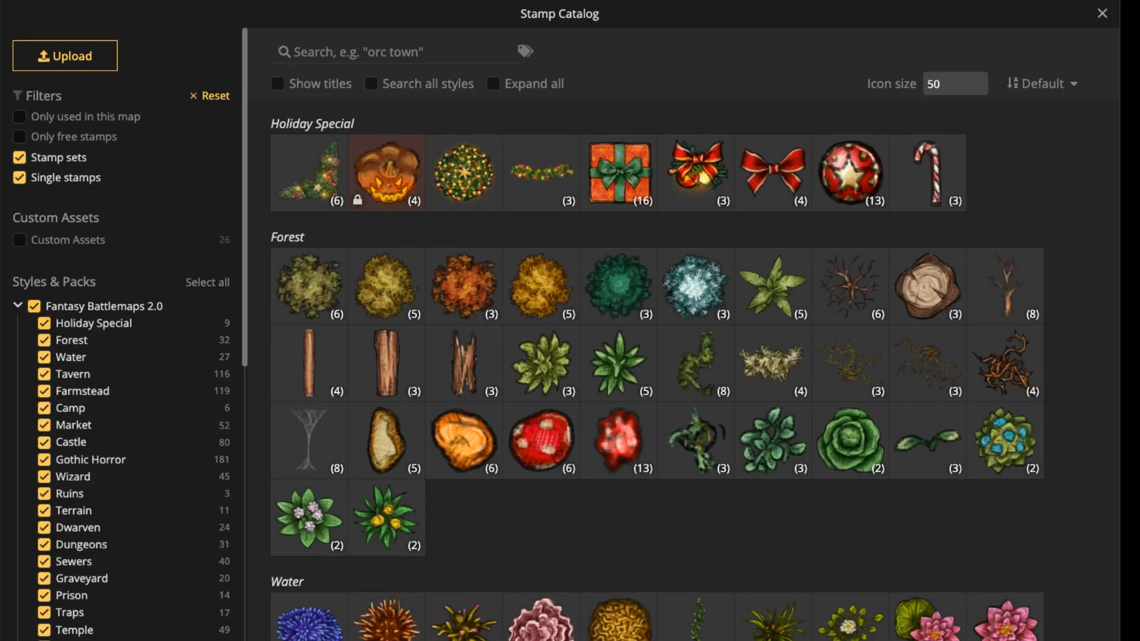
click(35, 306)
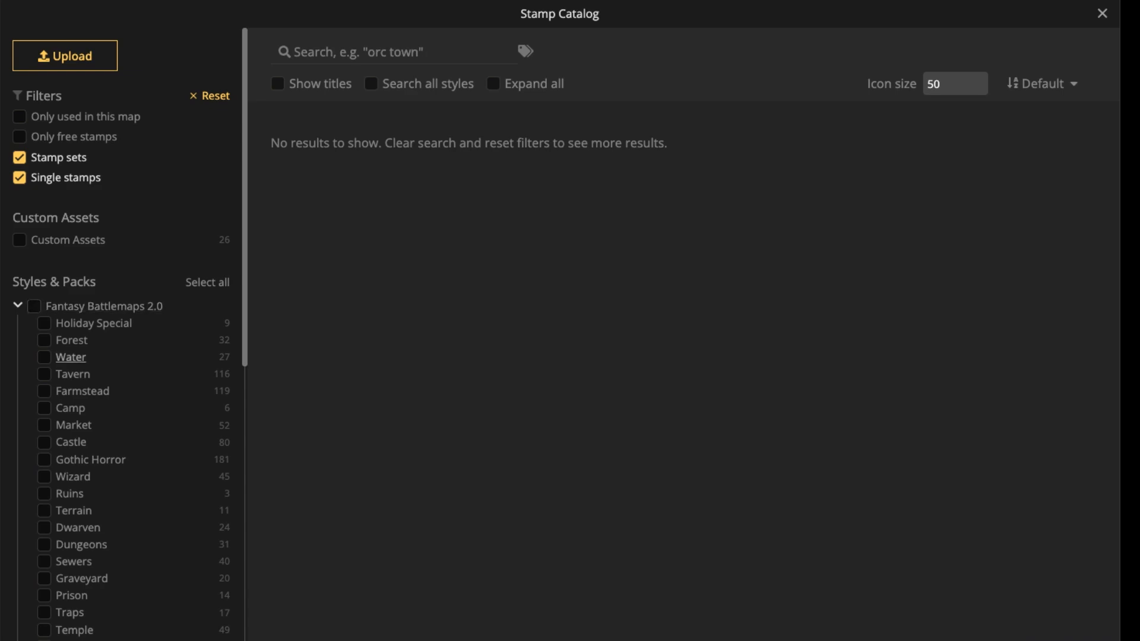
scroll(71, 359, down, 3)
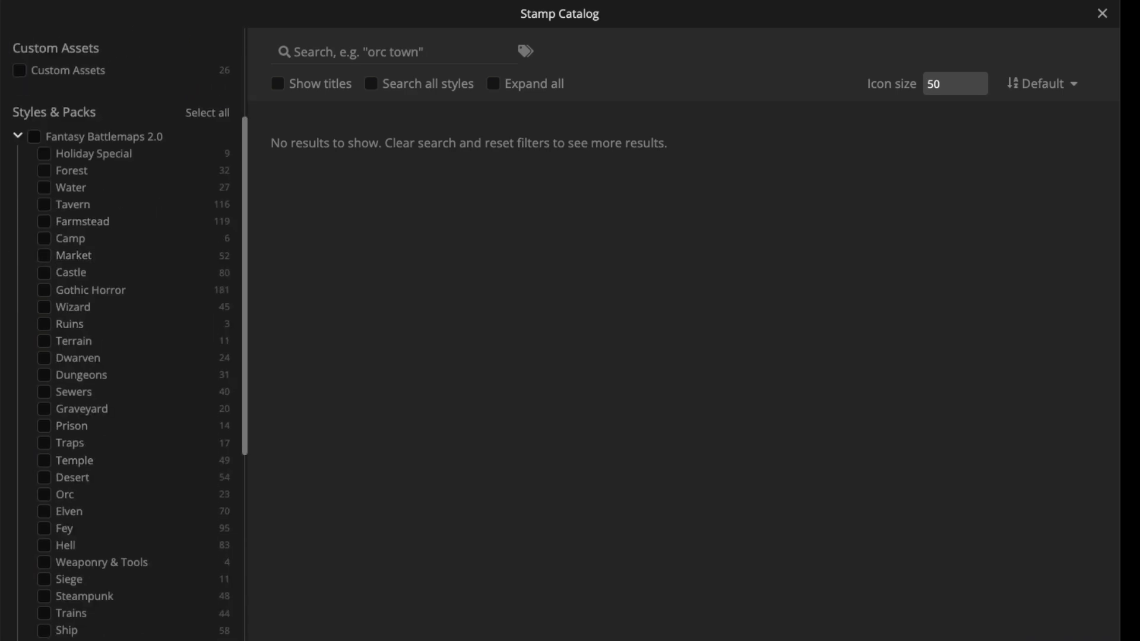
scroll(71, 321, down, 5)
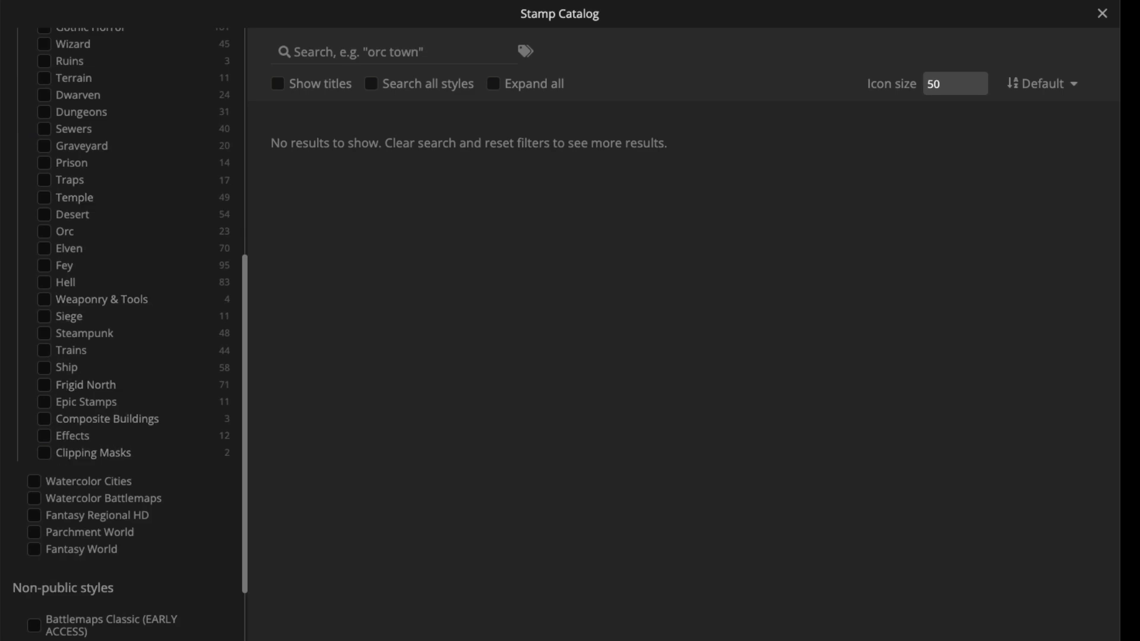
scroll(121, 334, up, 1)
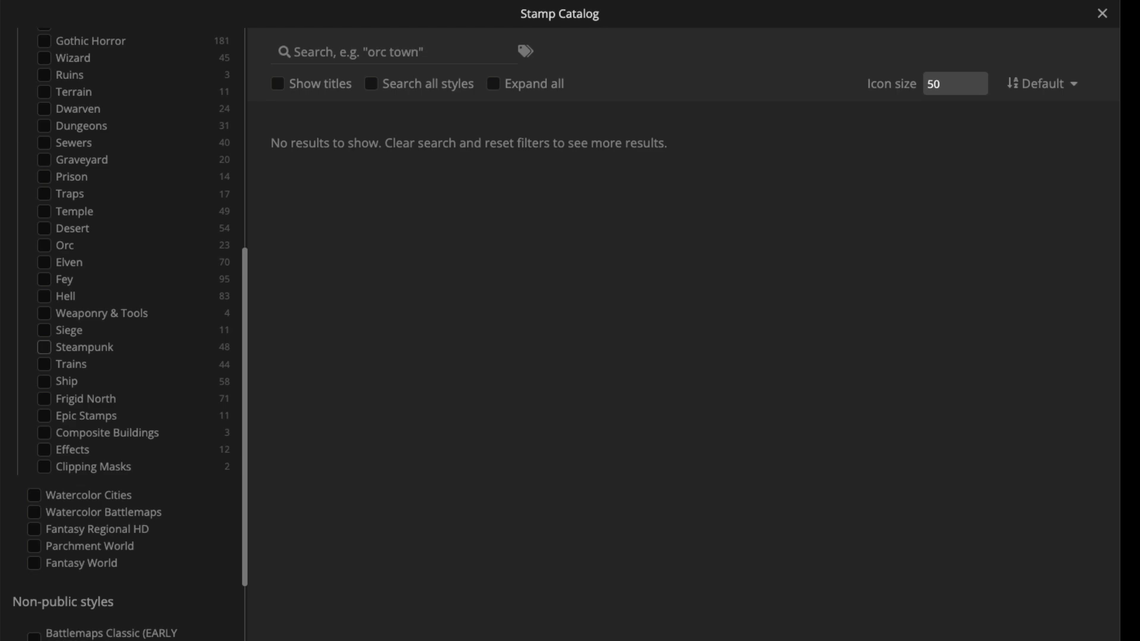
click(44, 347)
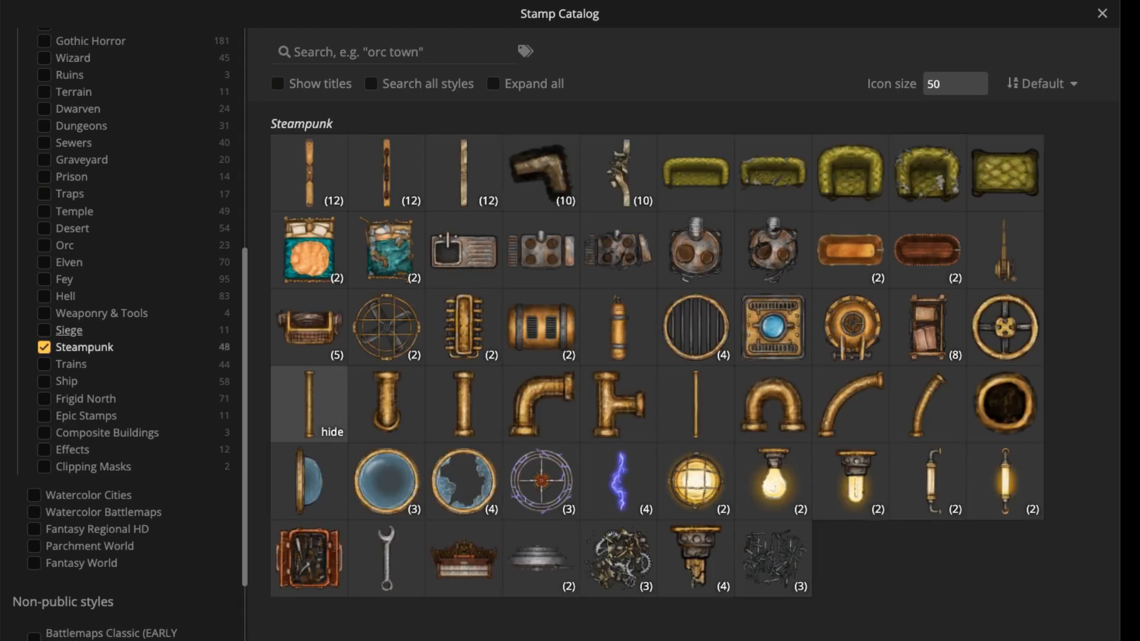
click(494, 84)
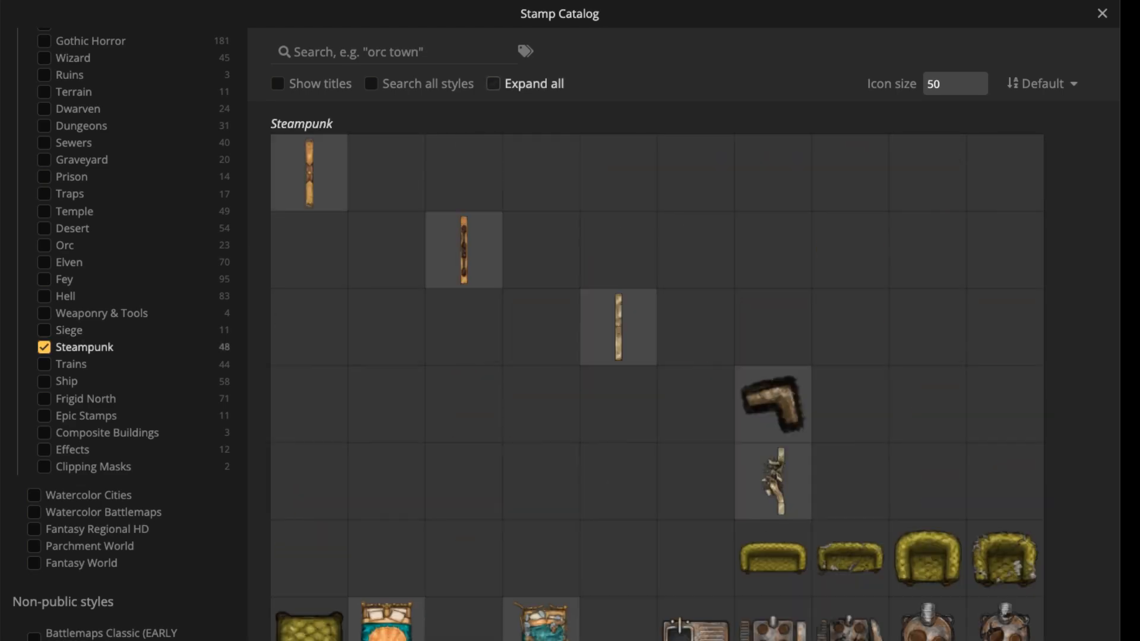
Look through the expanded Steampunk stamps for machinery and pipe parts that could extend the carriage.
scroll(657, 380, down, 4)
scroll(657, 380, down, 6)
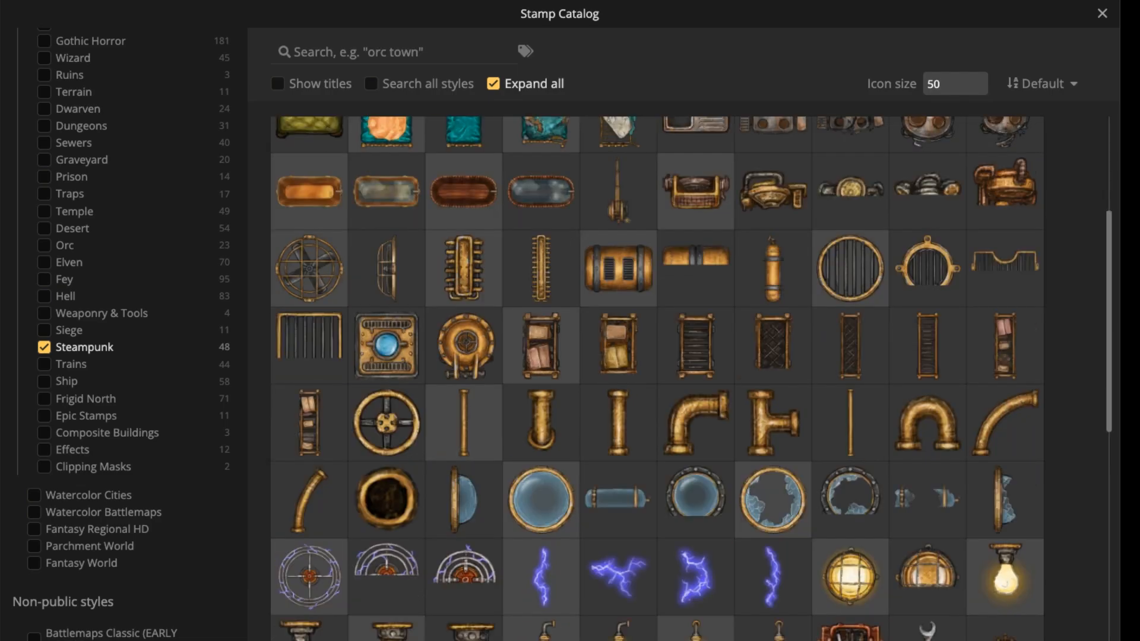
scroll(658, 380, up, 10)
scroll(657, 380, down, 8)
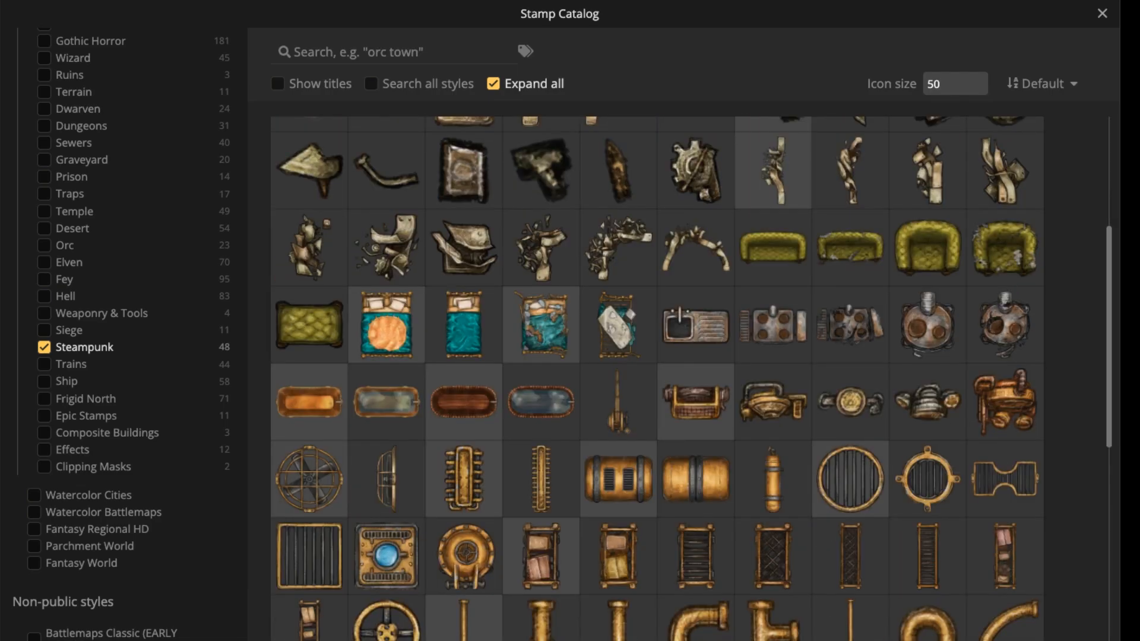
scroll(657, 380, up, 8)
scroll(618, 237, up, 1)
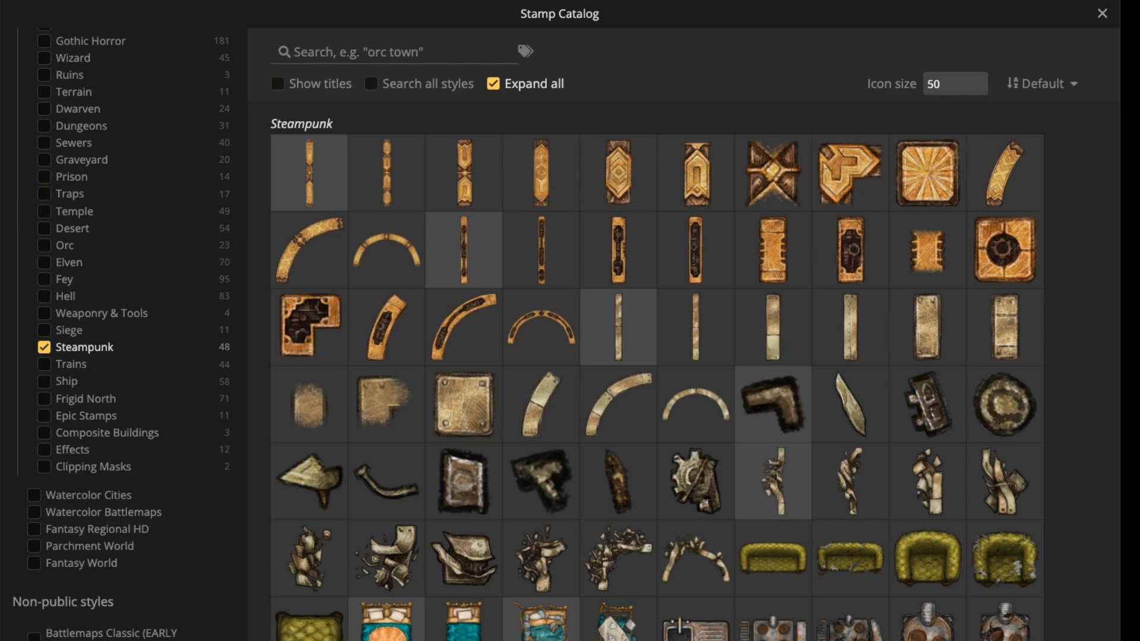
scroll(657, 379, down, 10)
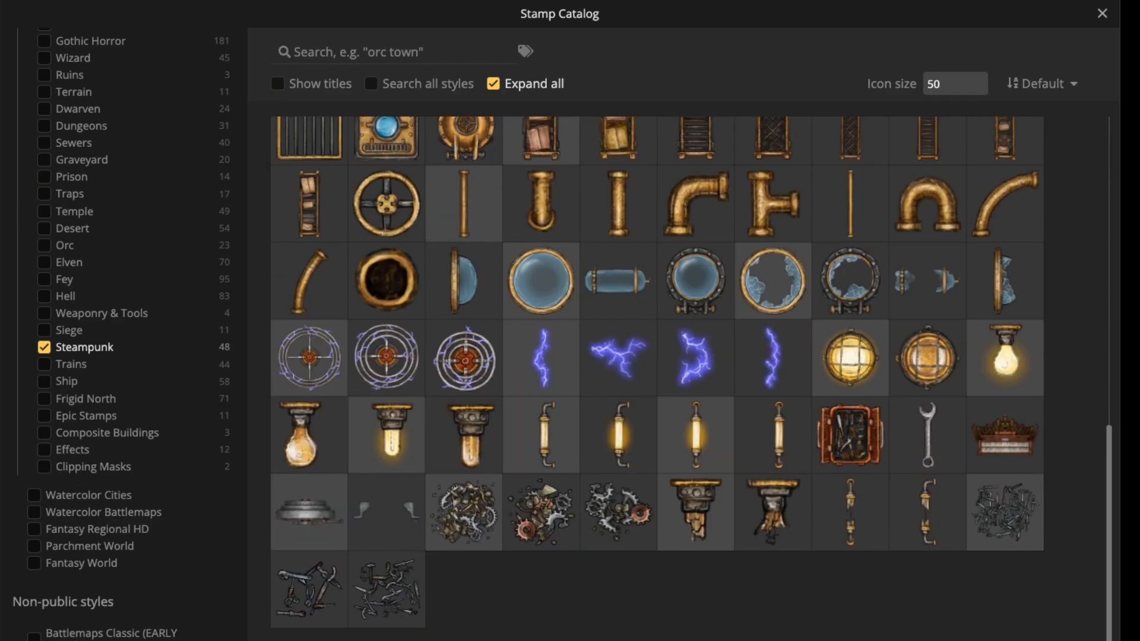
scroll(657, 378, up, 6)
scroll(657, 378, up, 3)
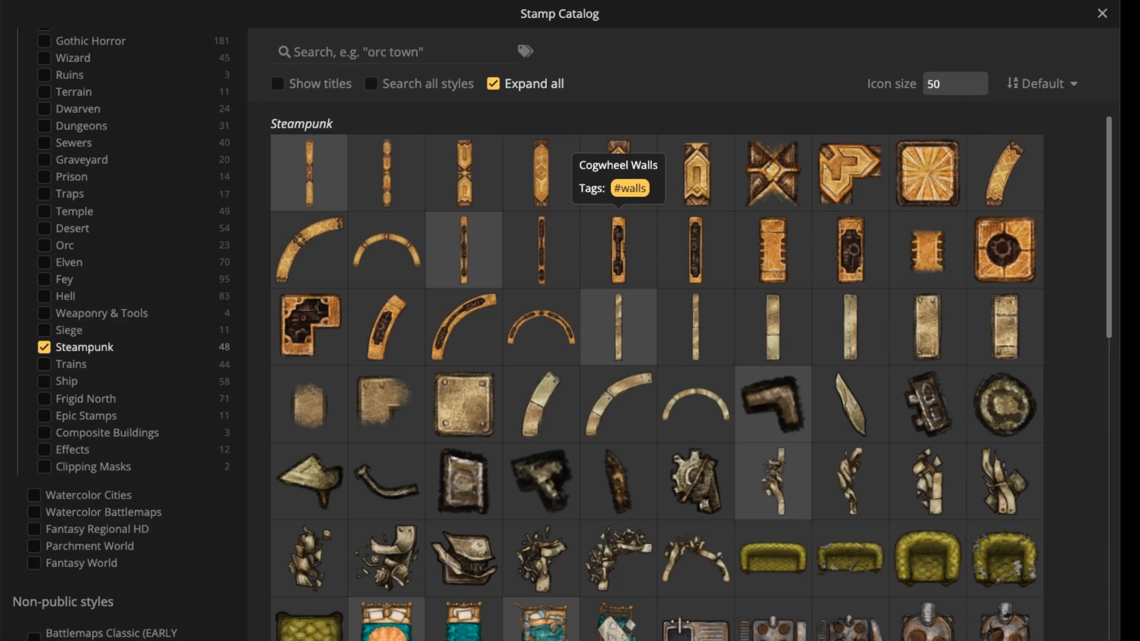
scroll(676, 361, down, 4)
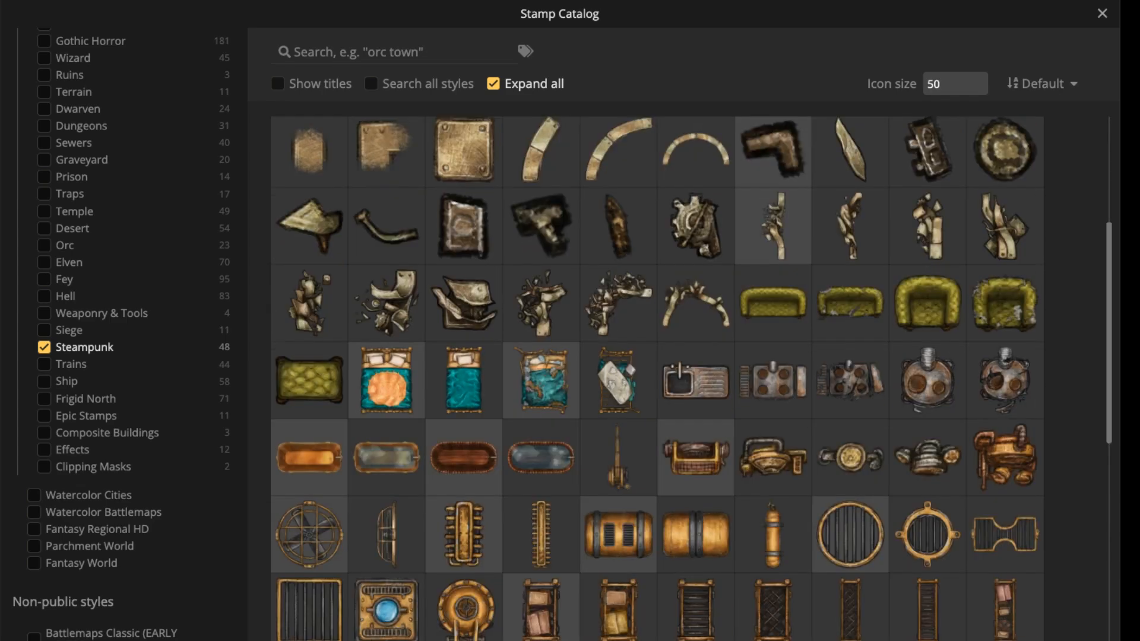
scroll(676, 361, down, 1)
scroll(676, 361, down, 3)
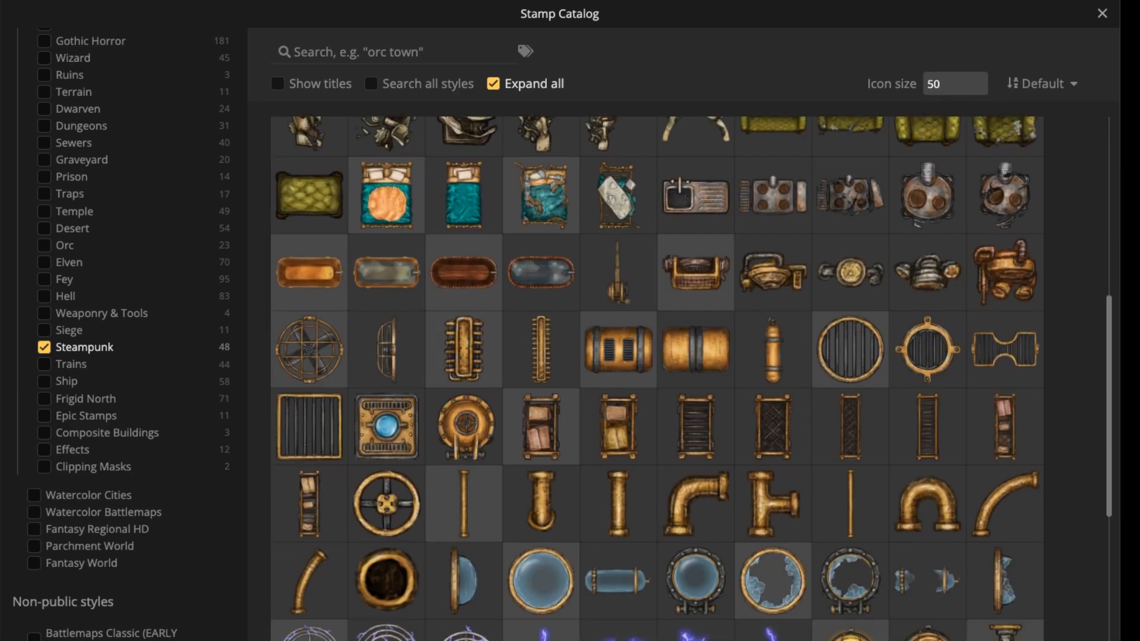
scroll(676, 360, down, 5)
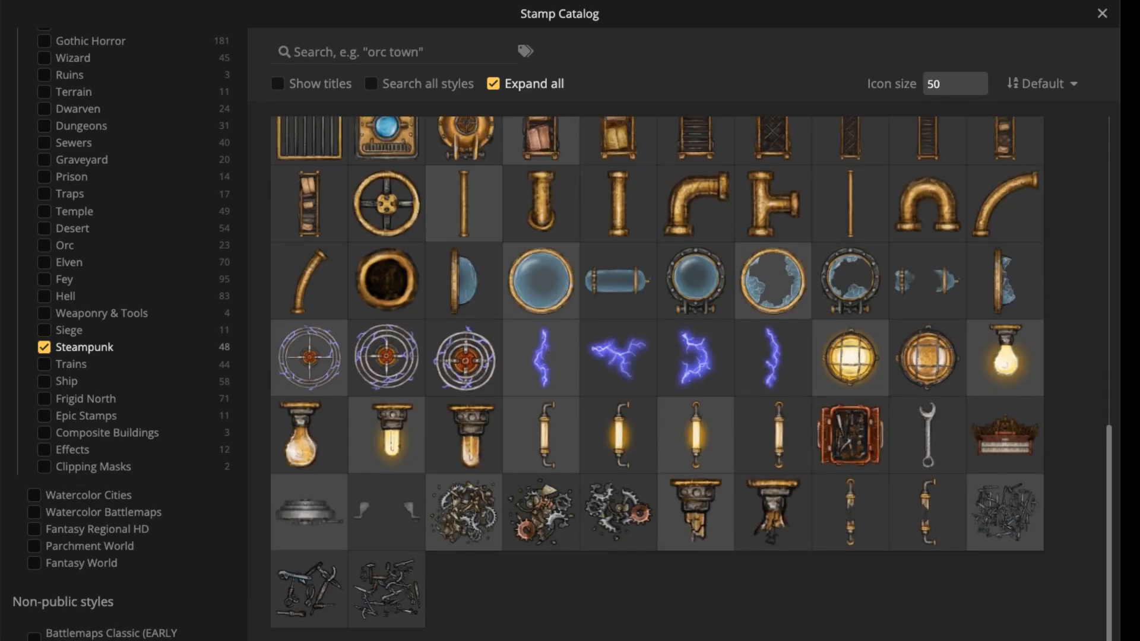
scroll(657, 378, up, 2)
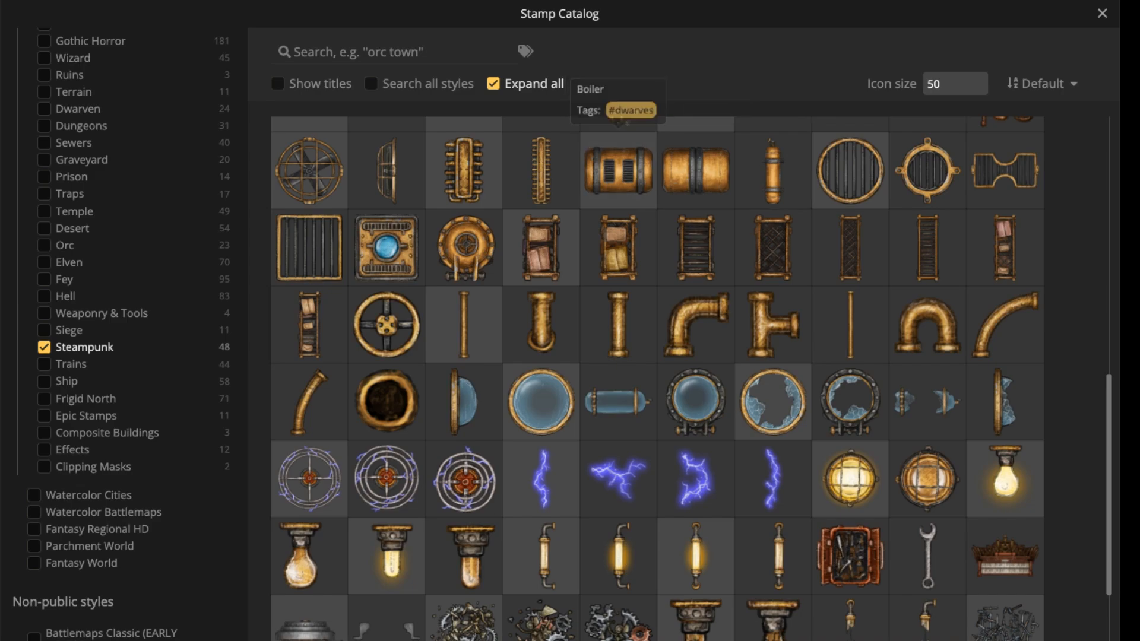
Place the second boiler variant at size 80, rotated 90°, on the left end of the upper rug connector and set its layer to -2.
click(696, 171)
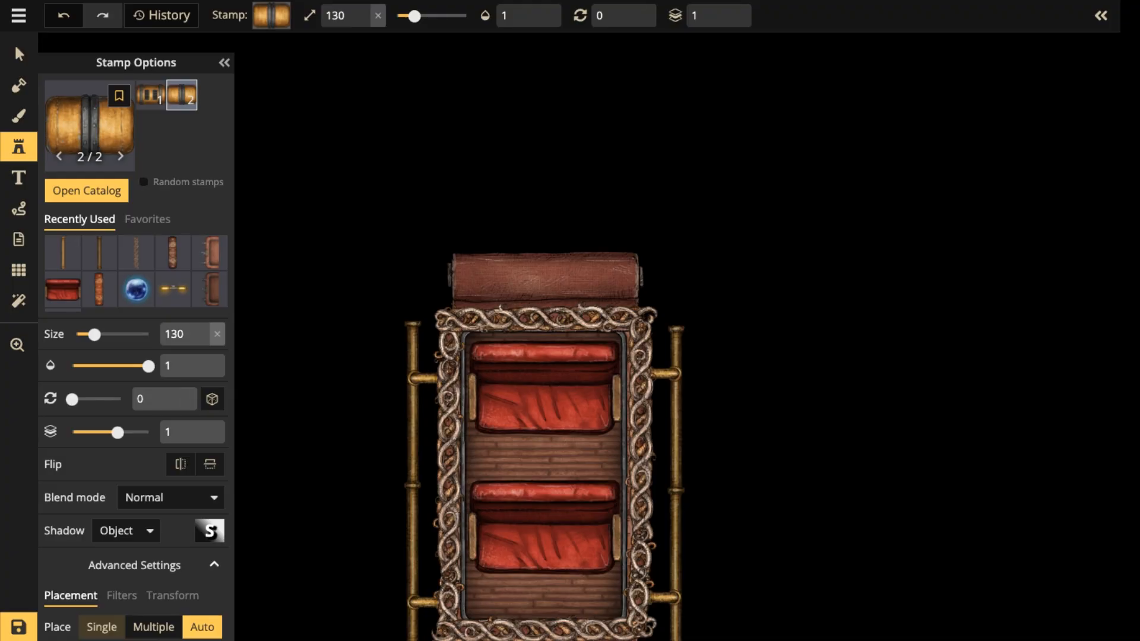
scroll(521, 180, up, 6)
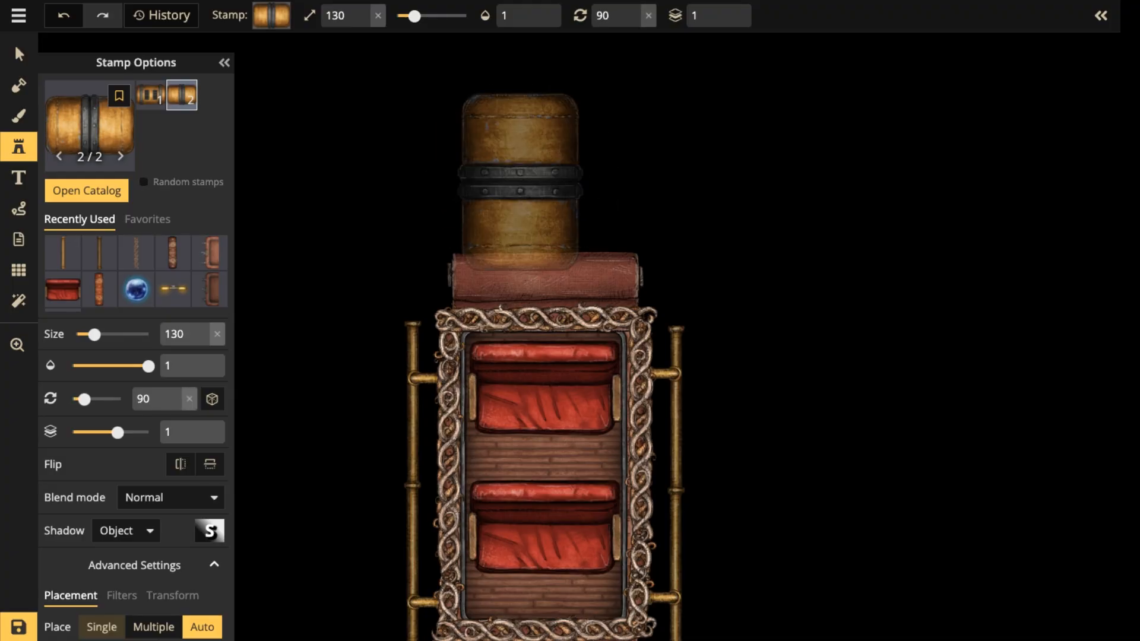
scroll(469, 205, down, 3)
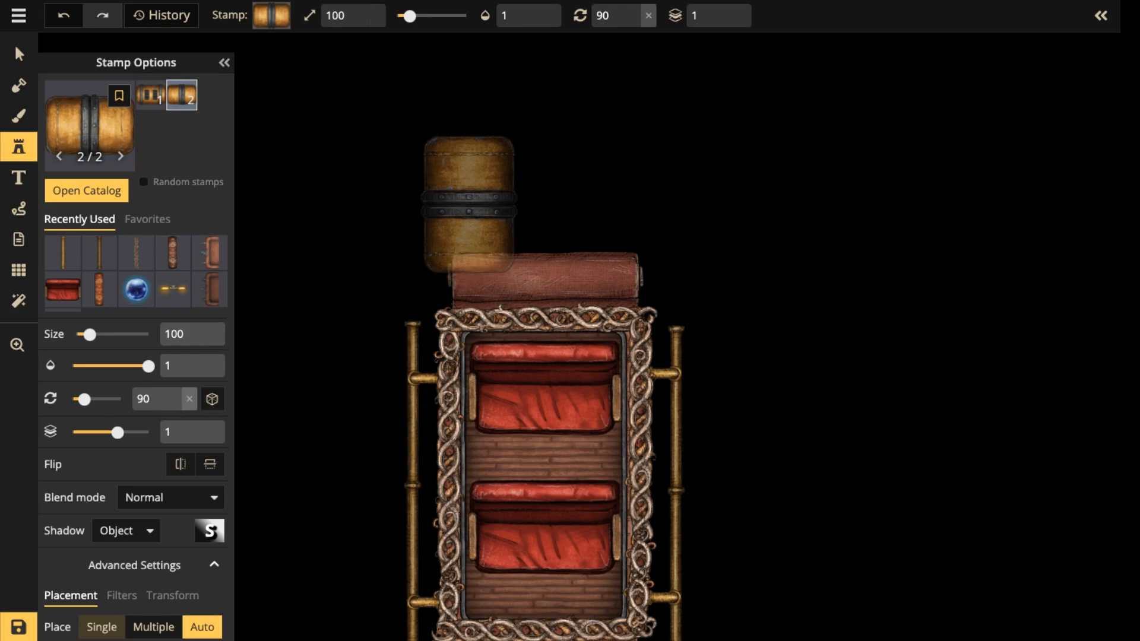
scroll(460, 214, down, 2)
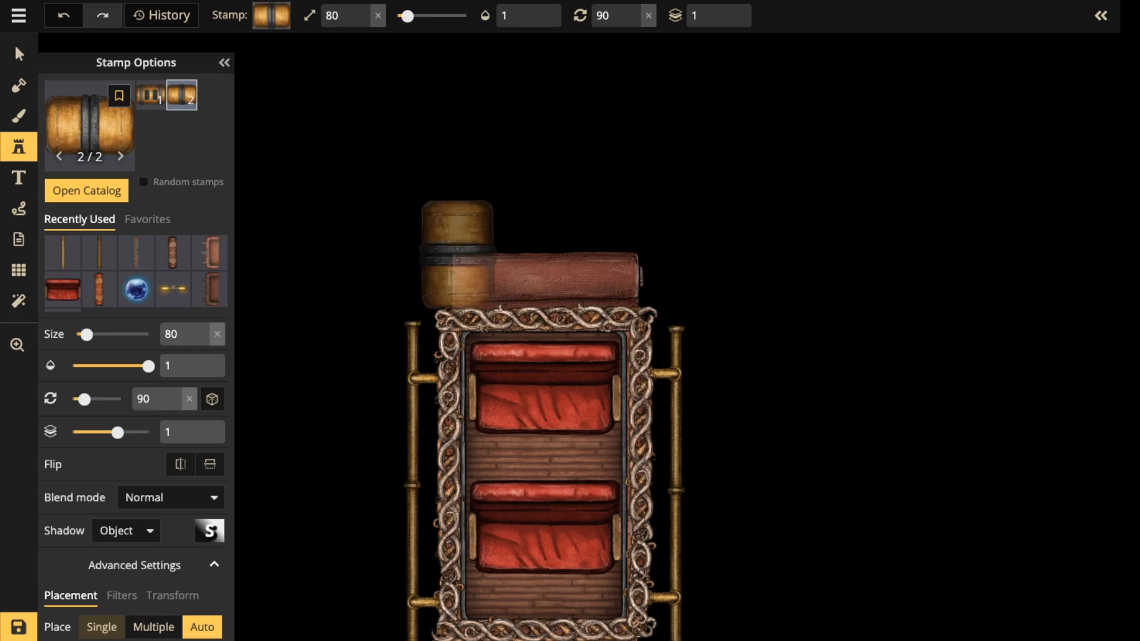
click(460, 252)
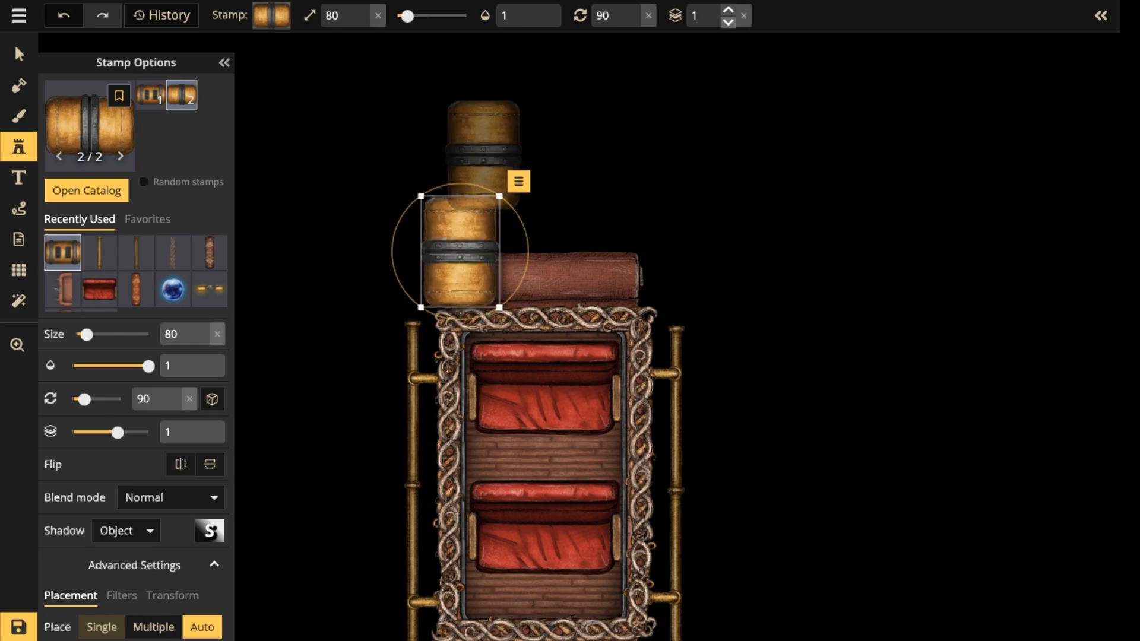
click(728, 22)
click(728, 22)
click(727, 22)
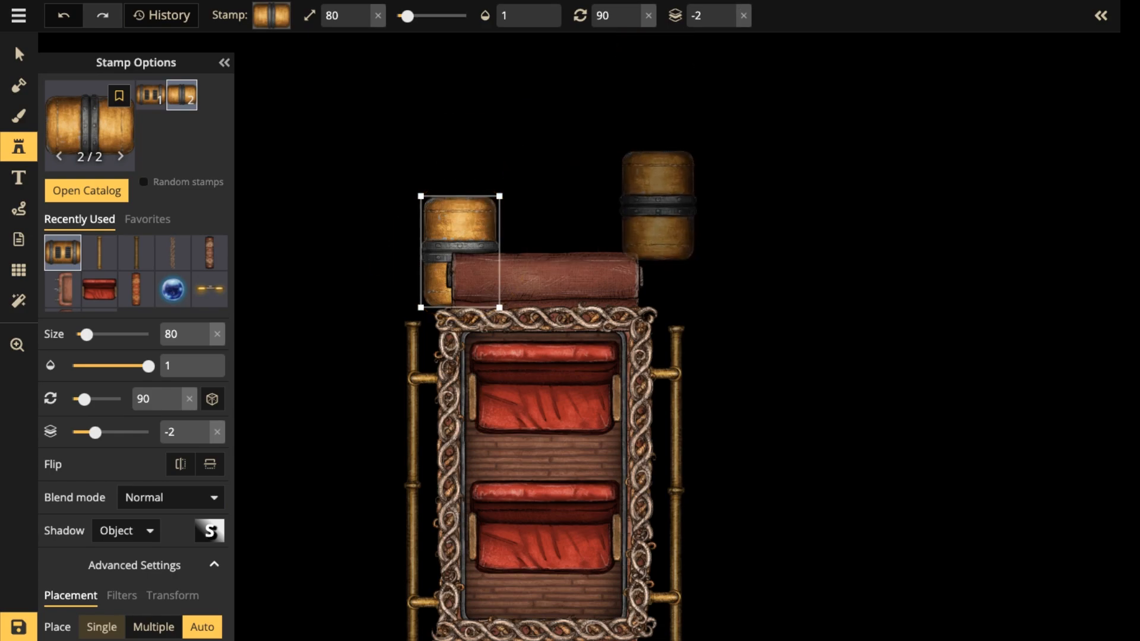
Add two more matching boilers on layer -2 behind the upper rug connector, one at its right end and one in the middle.
click(656, 206)
drag(657, 206, 626, 249)
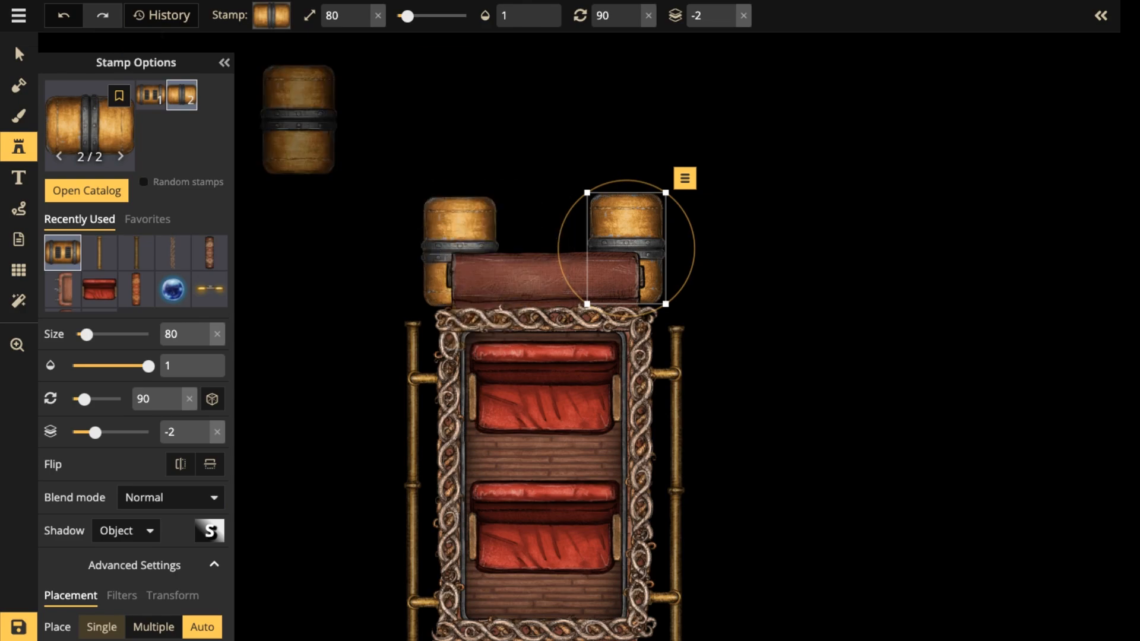
click(544, 250)
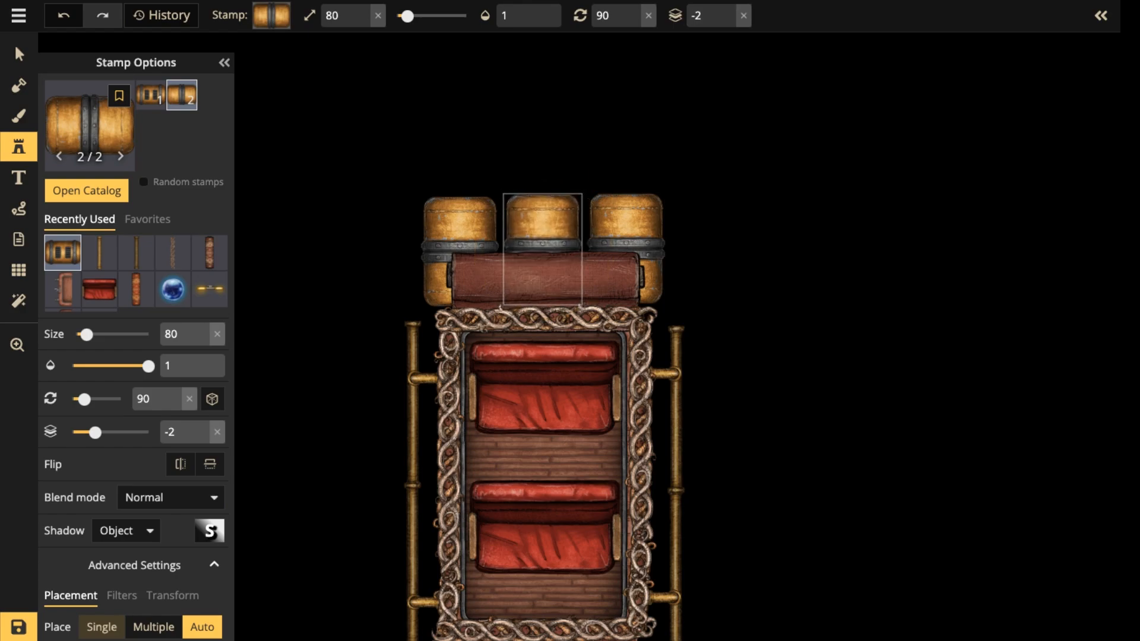
Try a side-view fan stamp at size 50, rotated 90°, directly above the left boiler.
scroll(511, 192, down, 3)
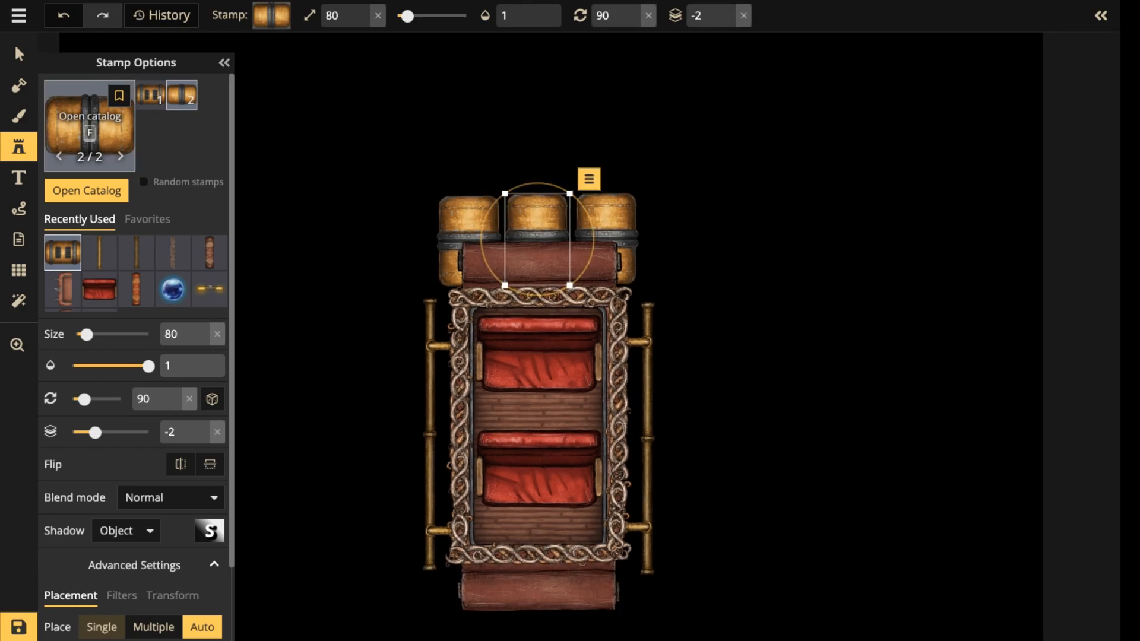
click(89, 124)
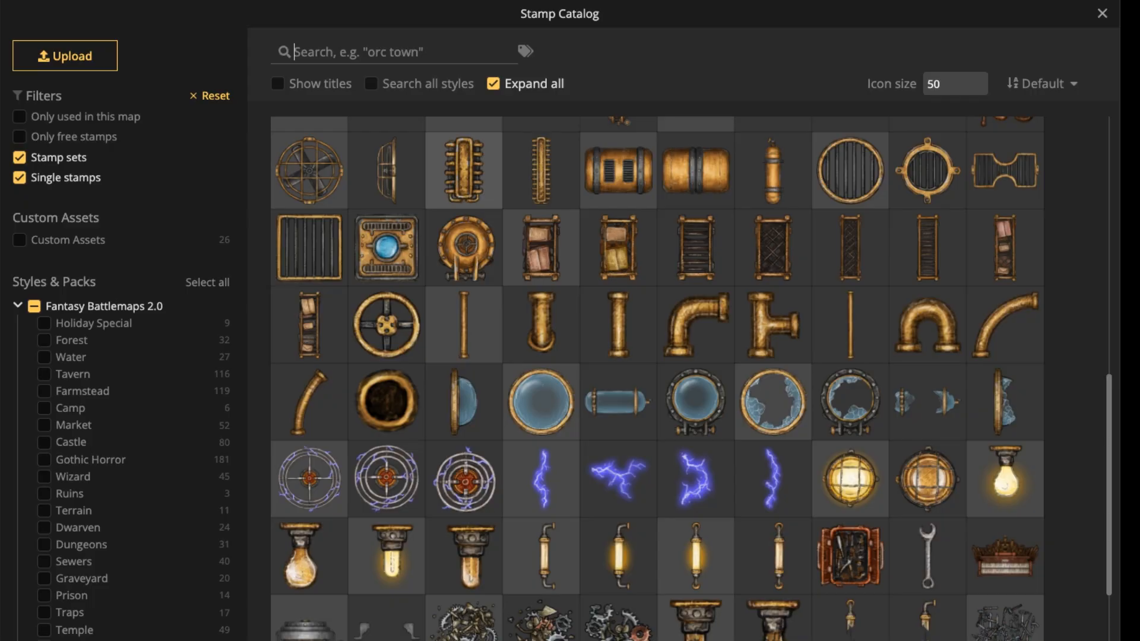
click(461, 171)
scroll(466, 153, up, 3)
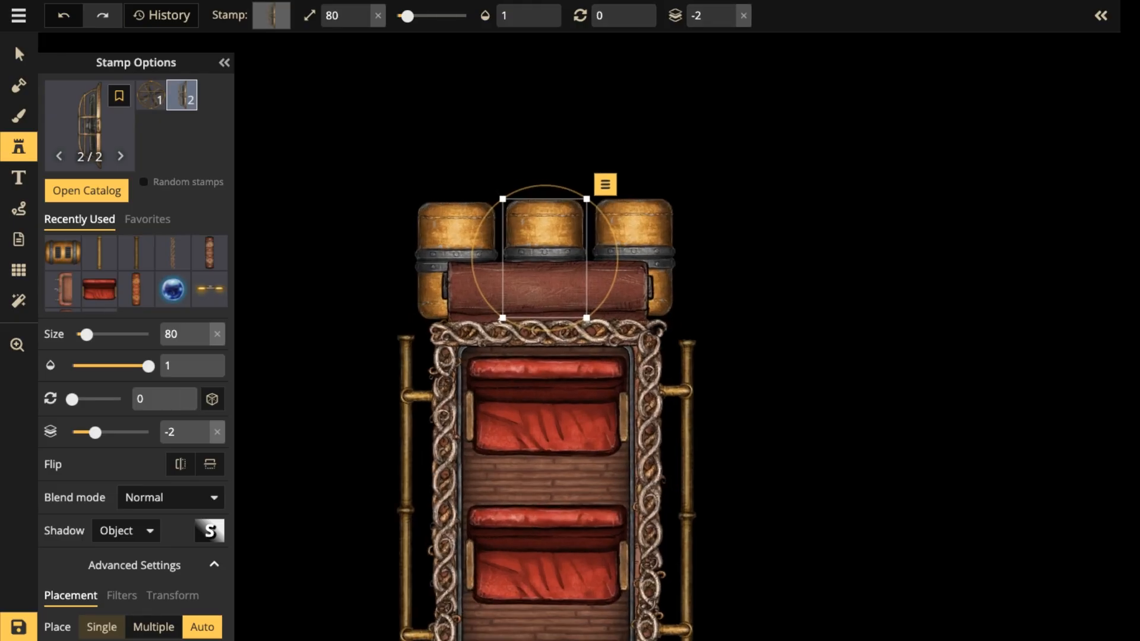
scroll(463, 160, up, 7)
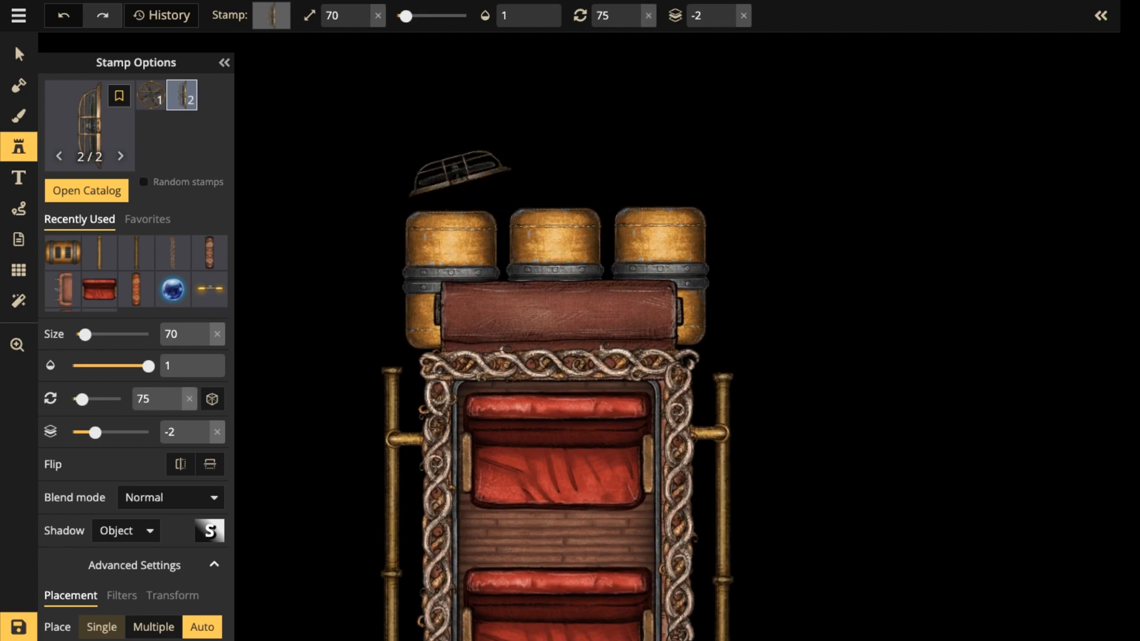
scroll(454, 175, down, 1)
scroll(451, 184, down, 1)
scroll(449, 189, down, 1)
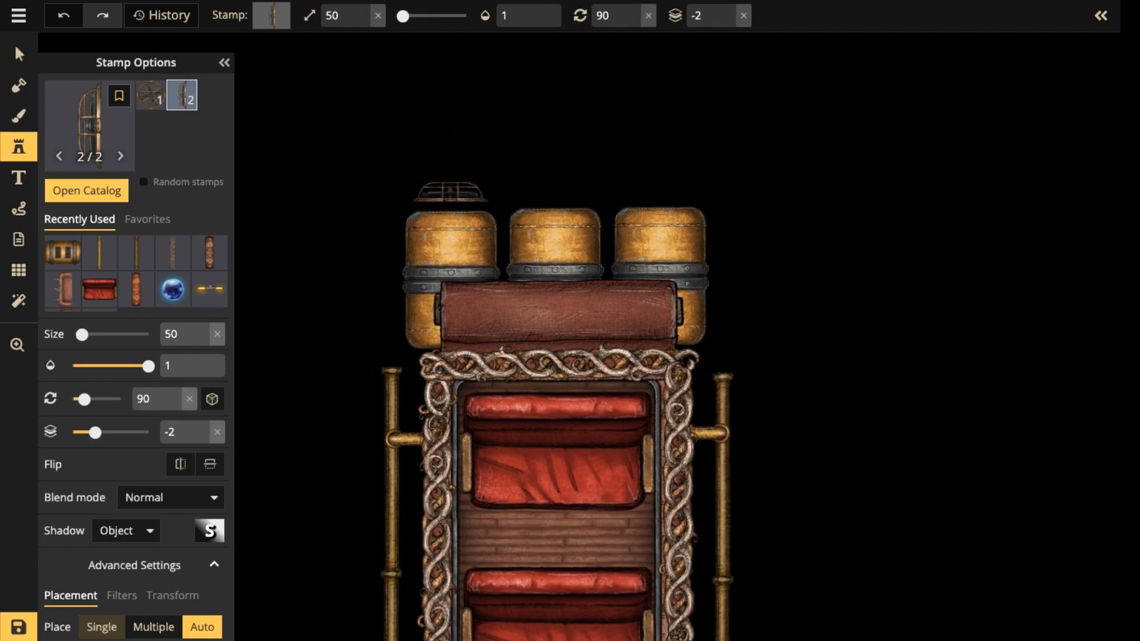
click(451, 202)
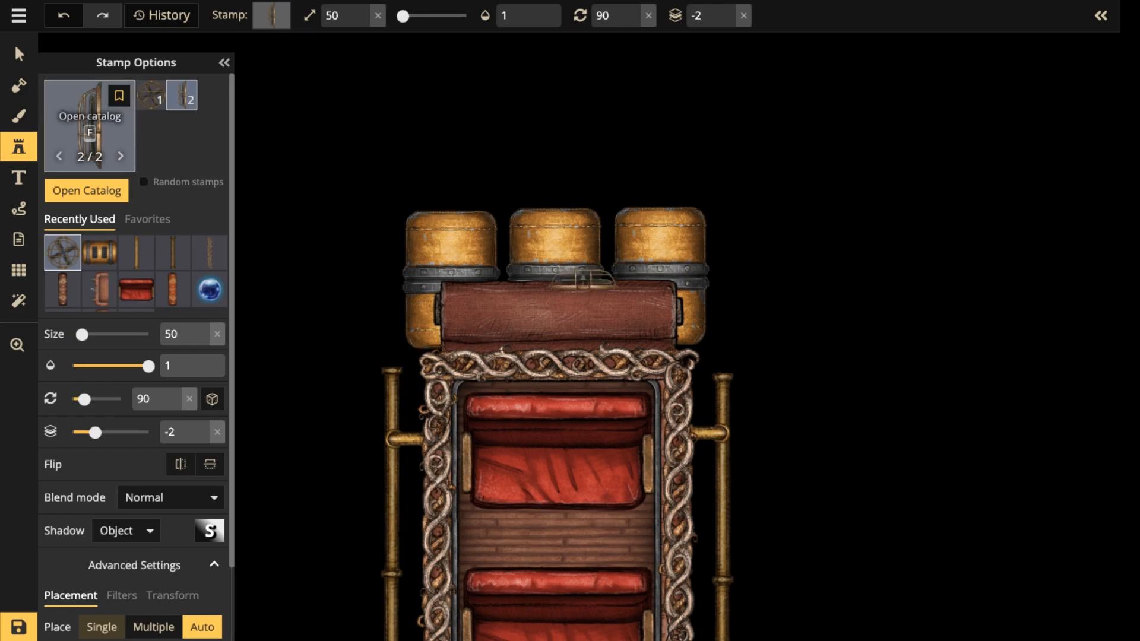
click(90, 124)
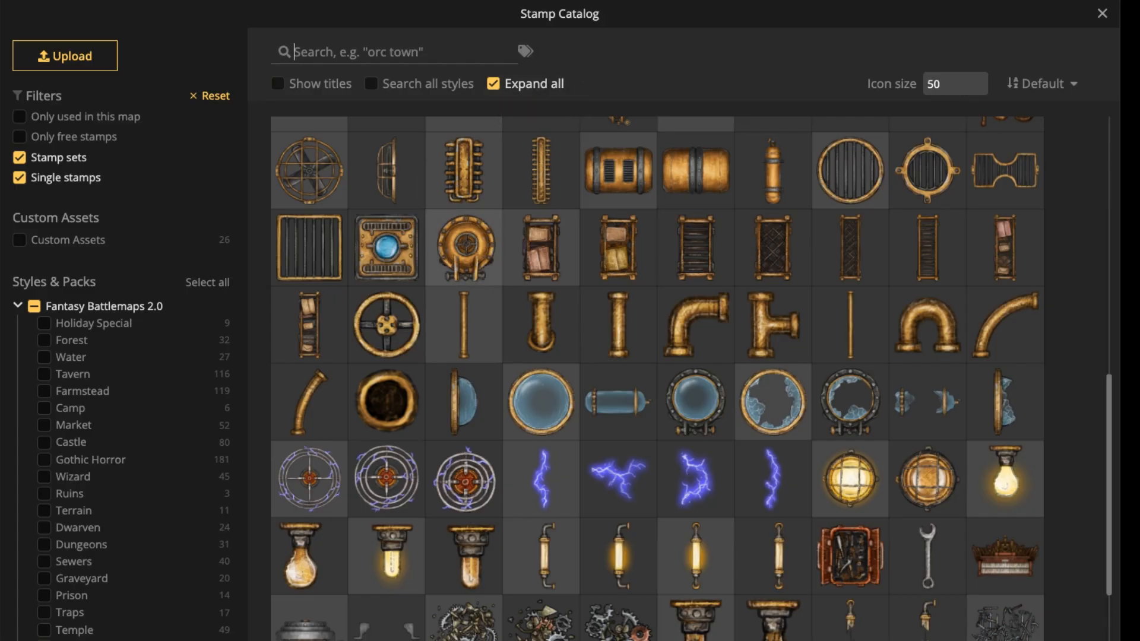
click(772, 172)
key(space)
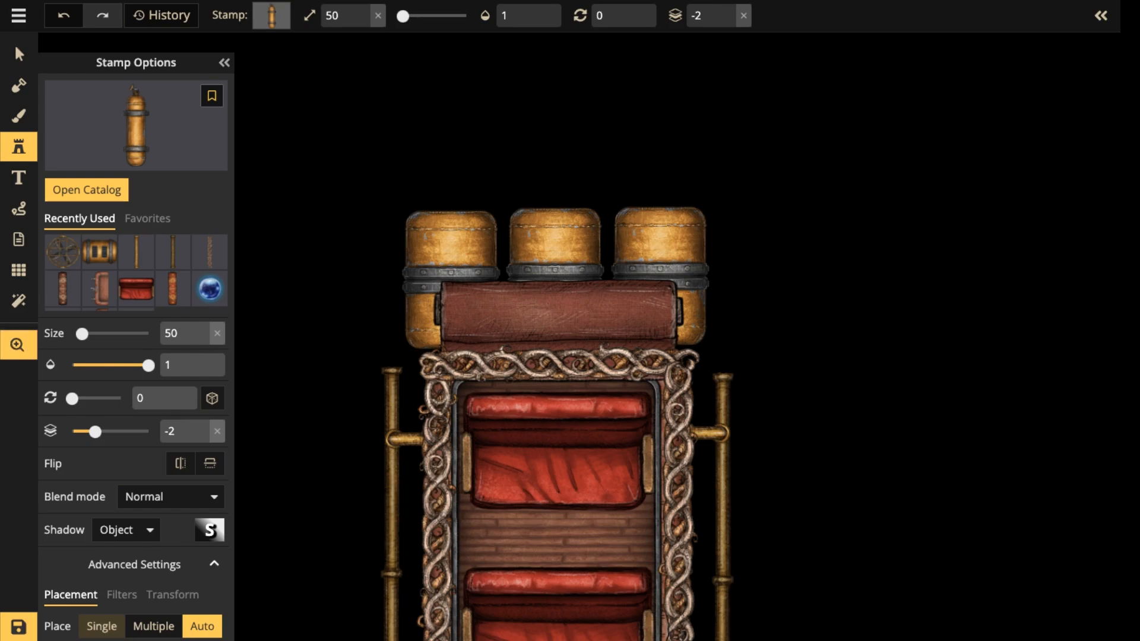
drag(560, 463, 561, 229)
scroll(416, 297, up, 2)
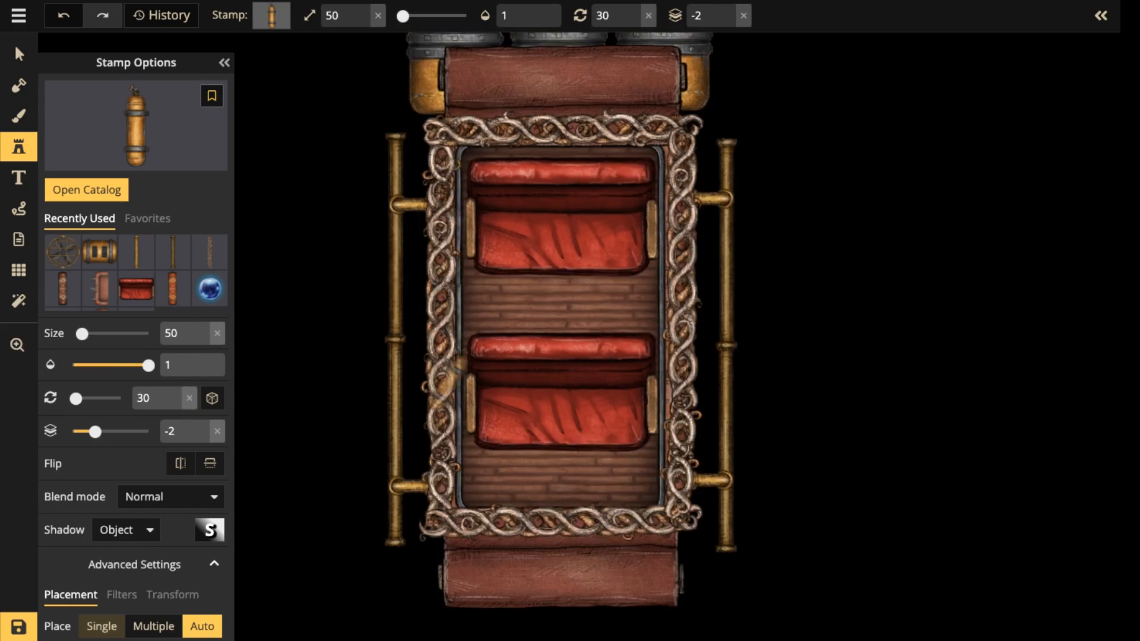
key(space)
drag(654, 137, 582, 279)
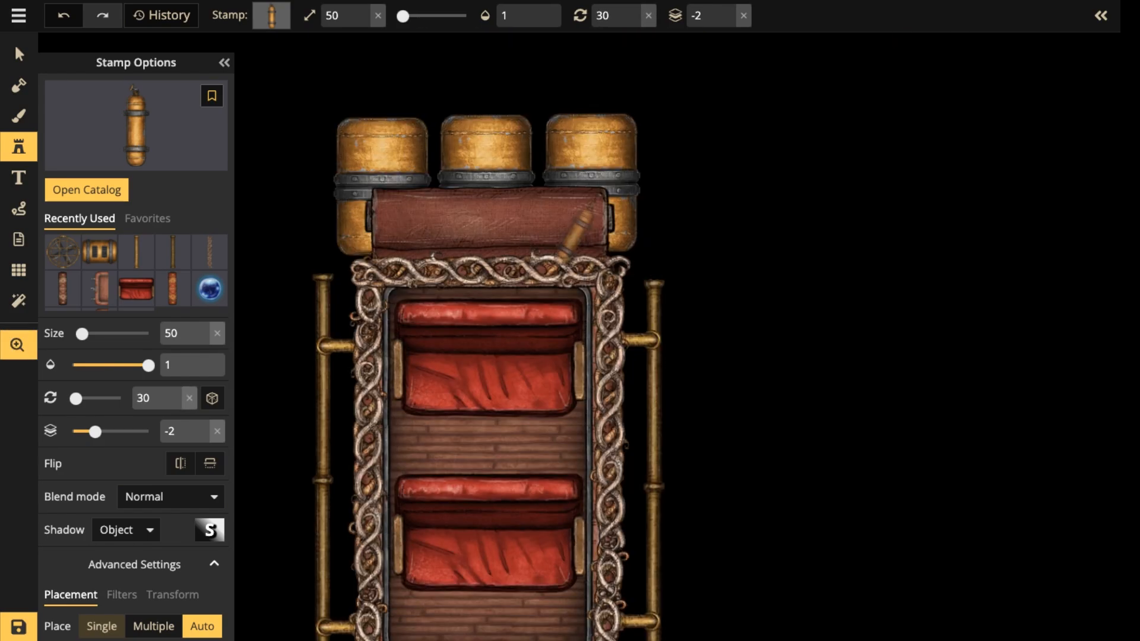
click(18, 54)
scroll(389, 303, down, 2)
key(space)
drag(389, 303, 421, 409)
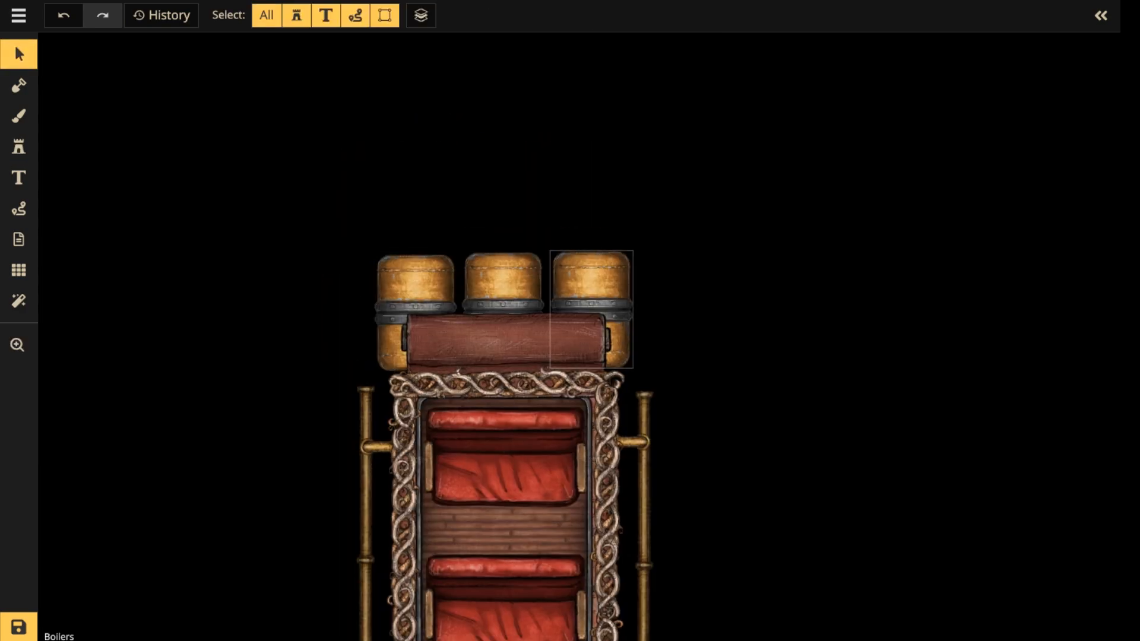
Include all Fantasy Battlemaps 2.0 packs in the stamp catalog and browse through the Forest and Water stamps.
click(18, 146)
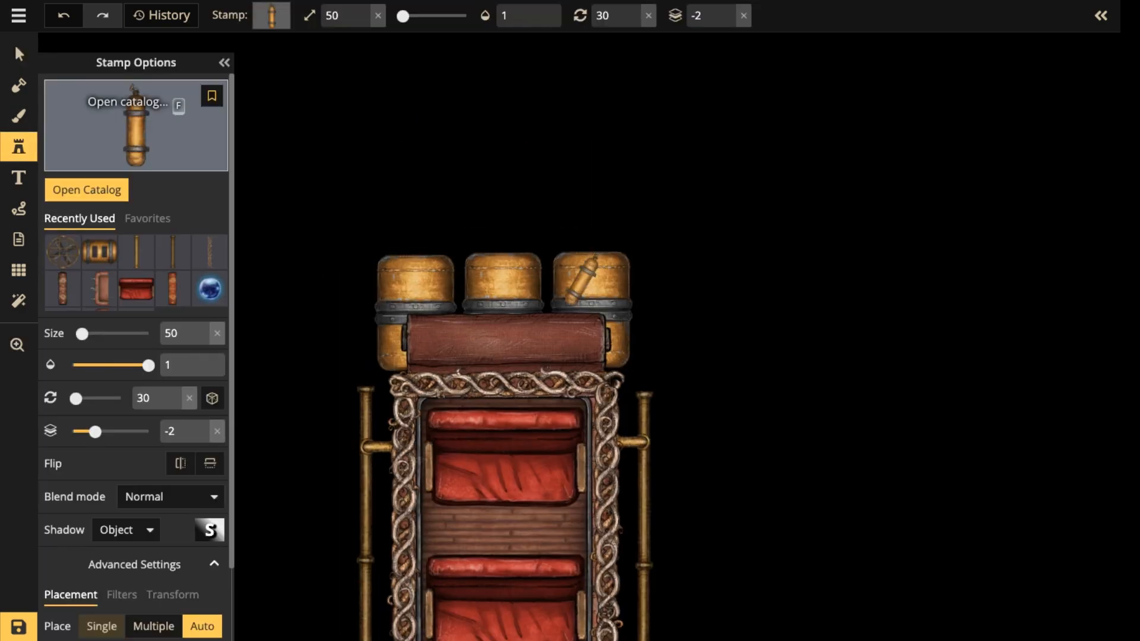
key(f)
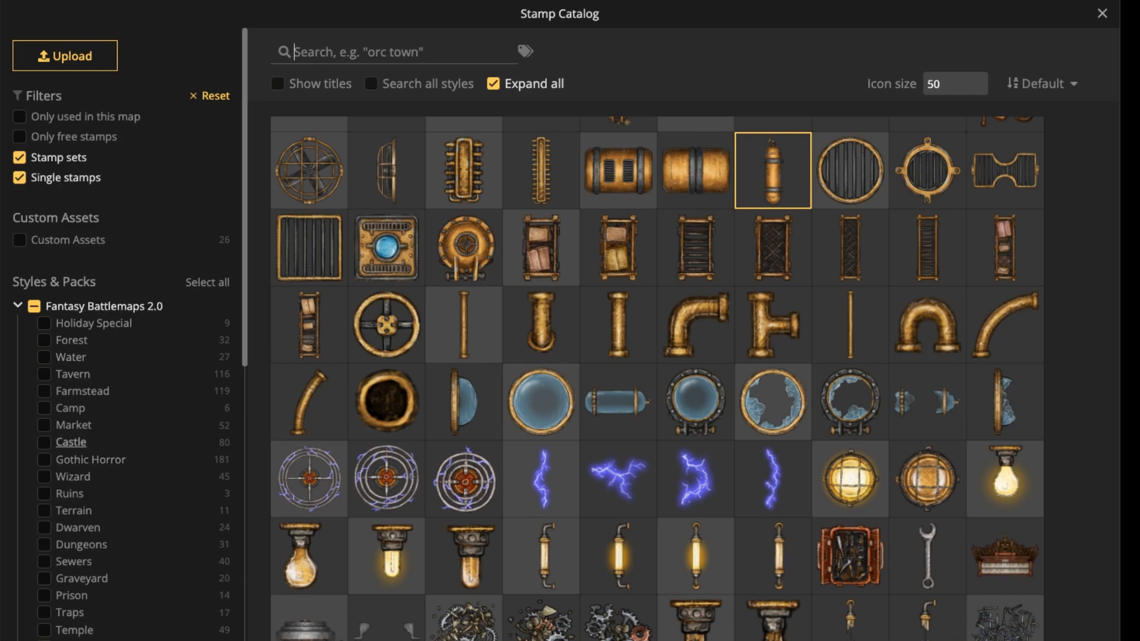
scroll(77, 452, down, 5)
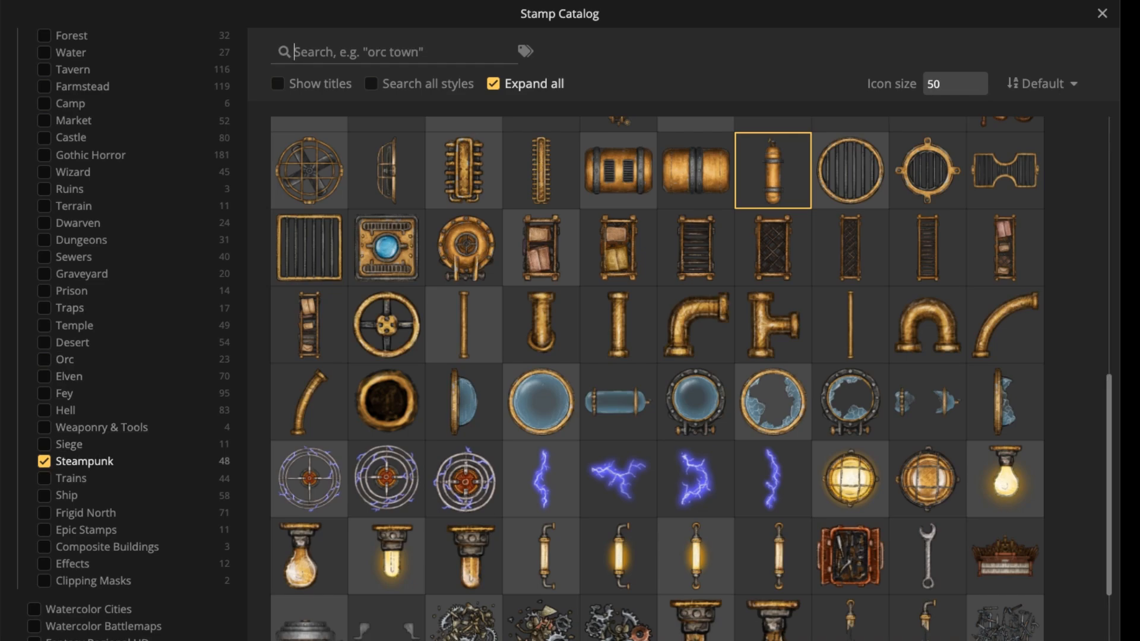
scroll(125, 333, up, 5)
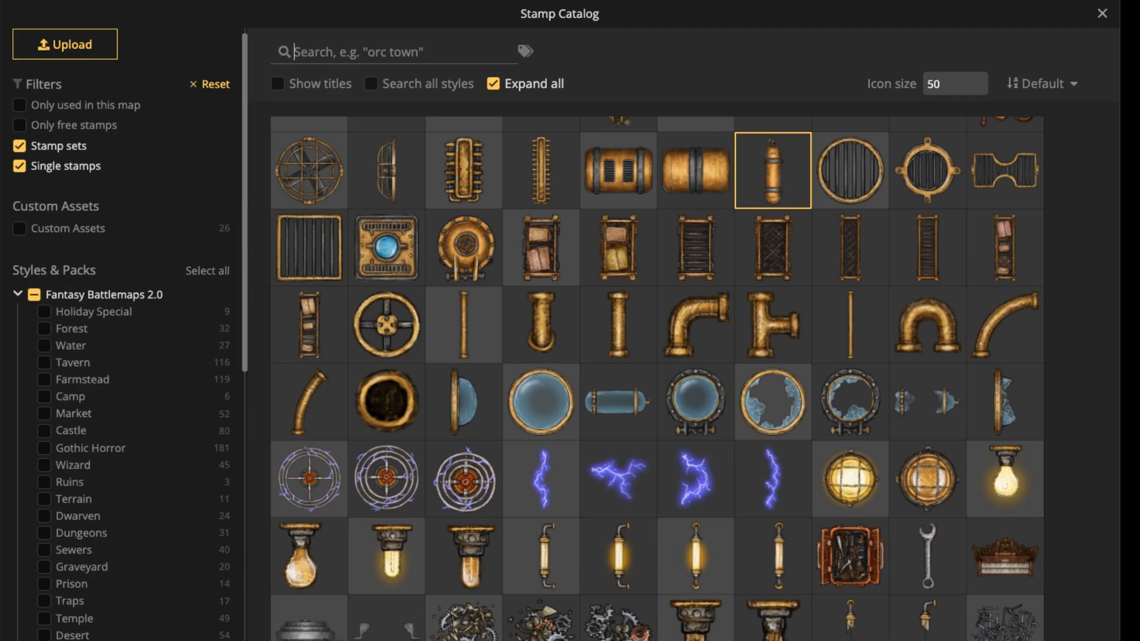
click(17, 294)
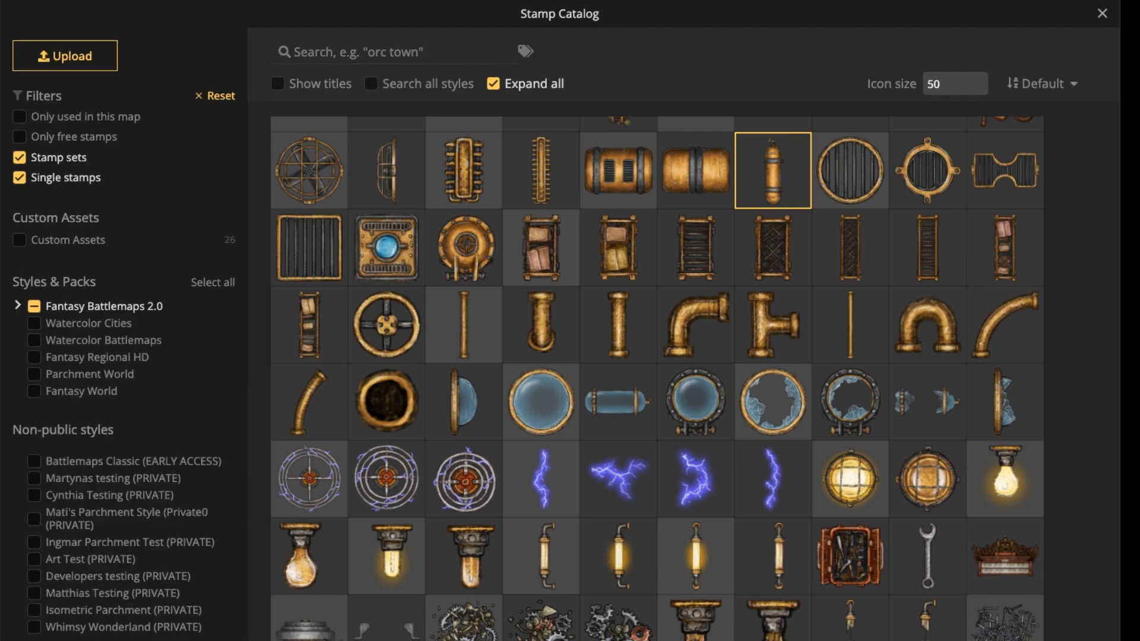
click(18, 305)
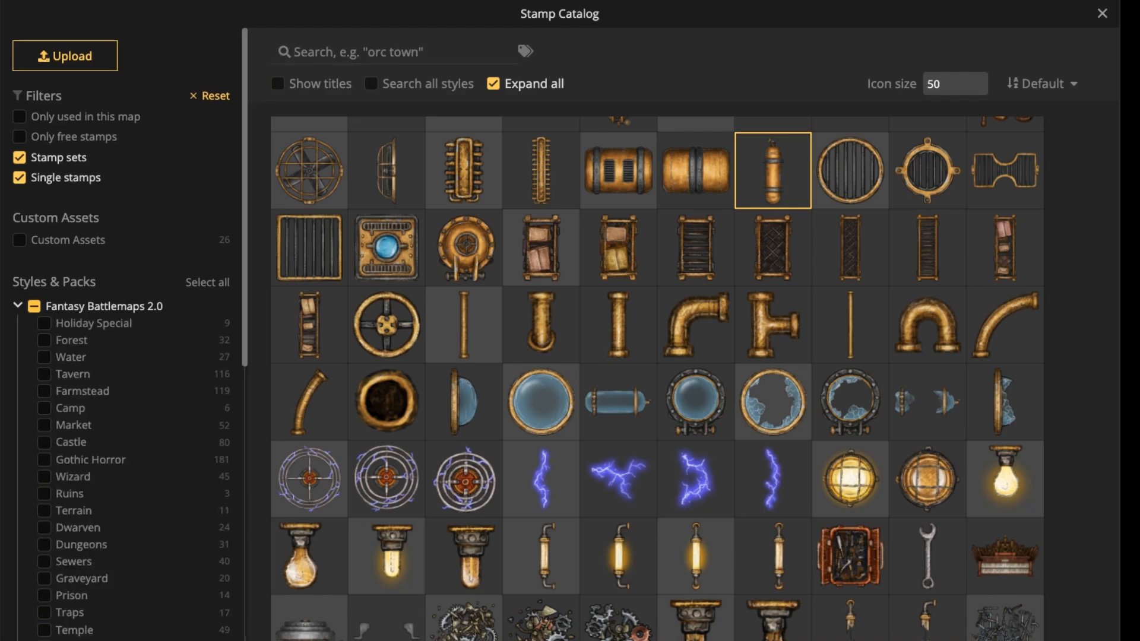
click(34, 306)
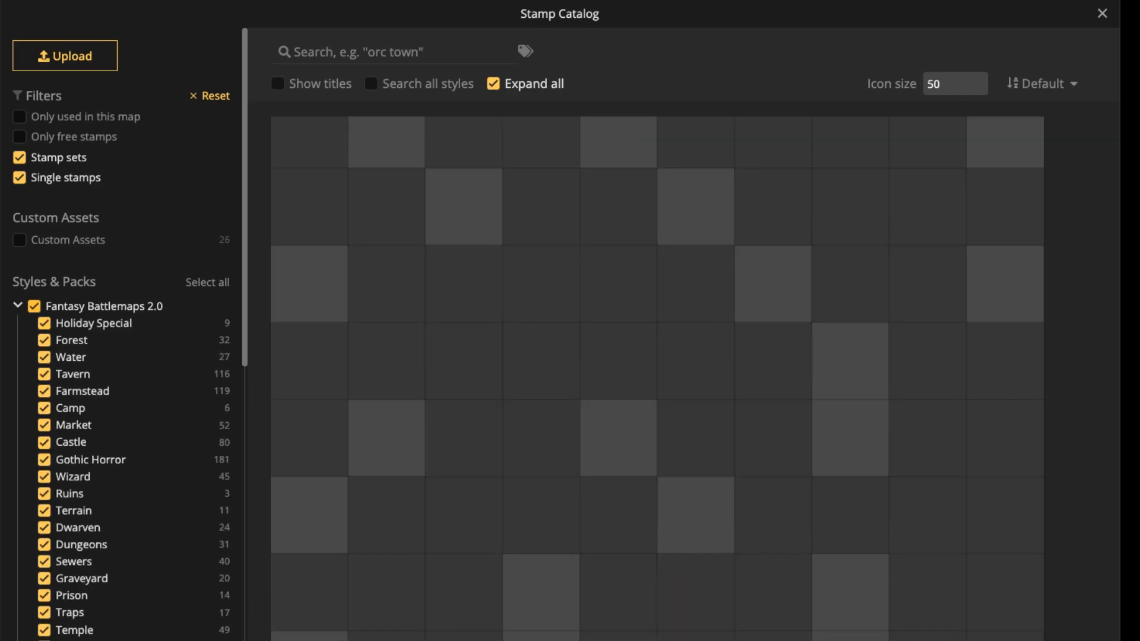
click(35, 306)
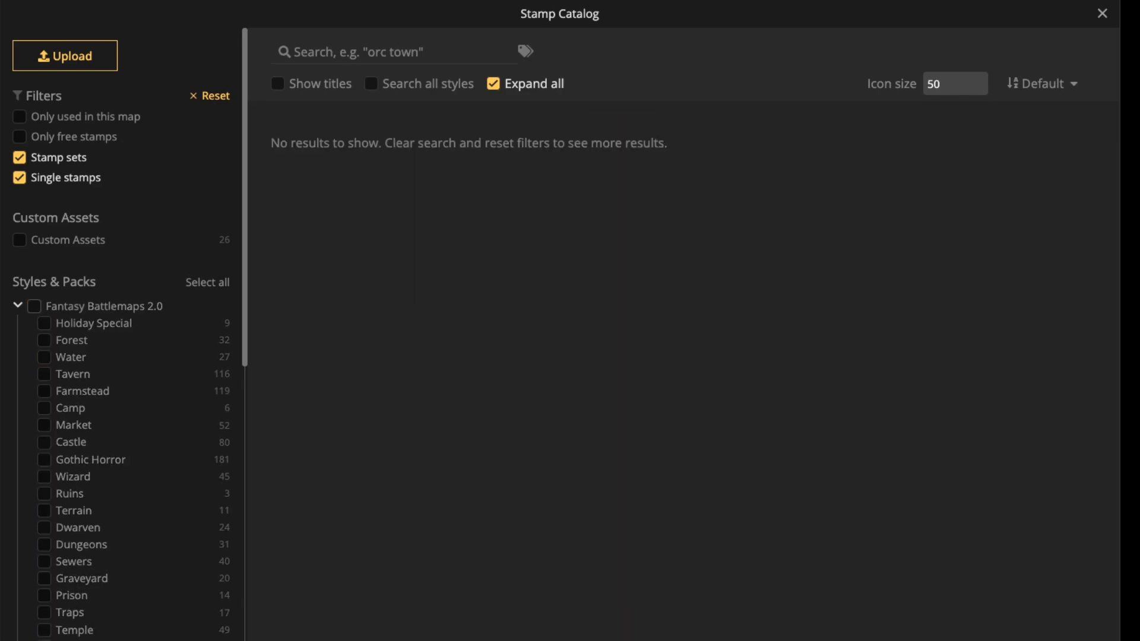
click(35, 307)
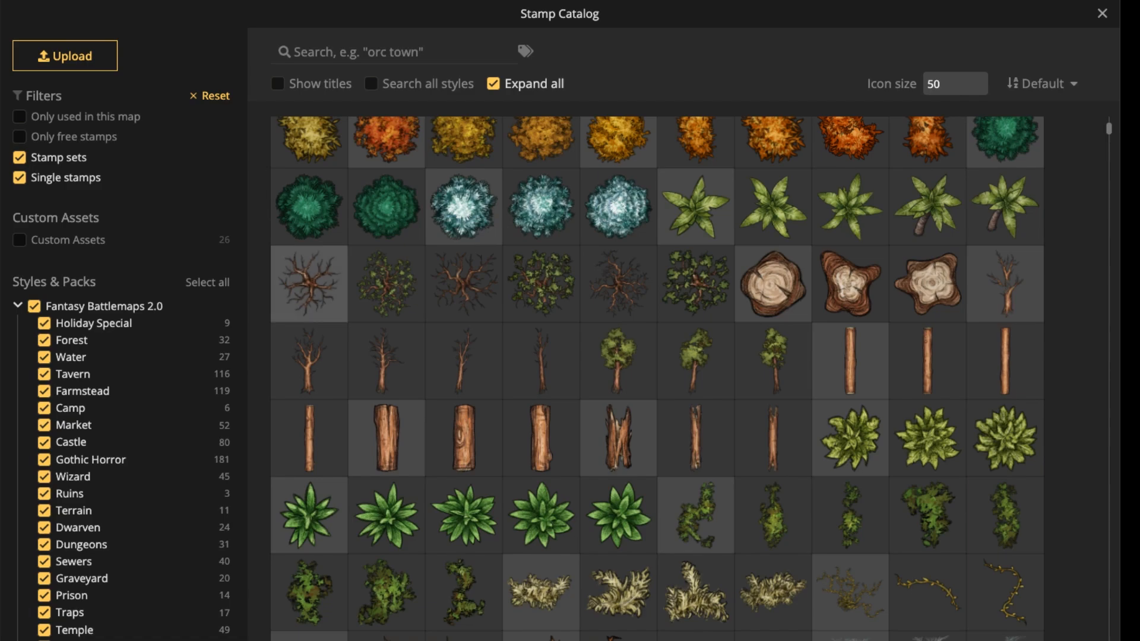
scroll(657, 378, down, 5)
scroll(657, 378, down, 3)
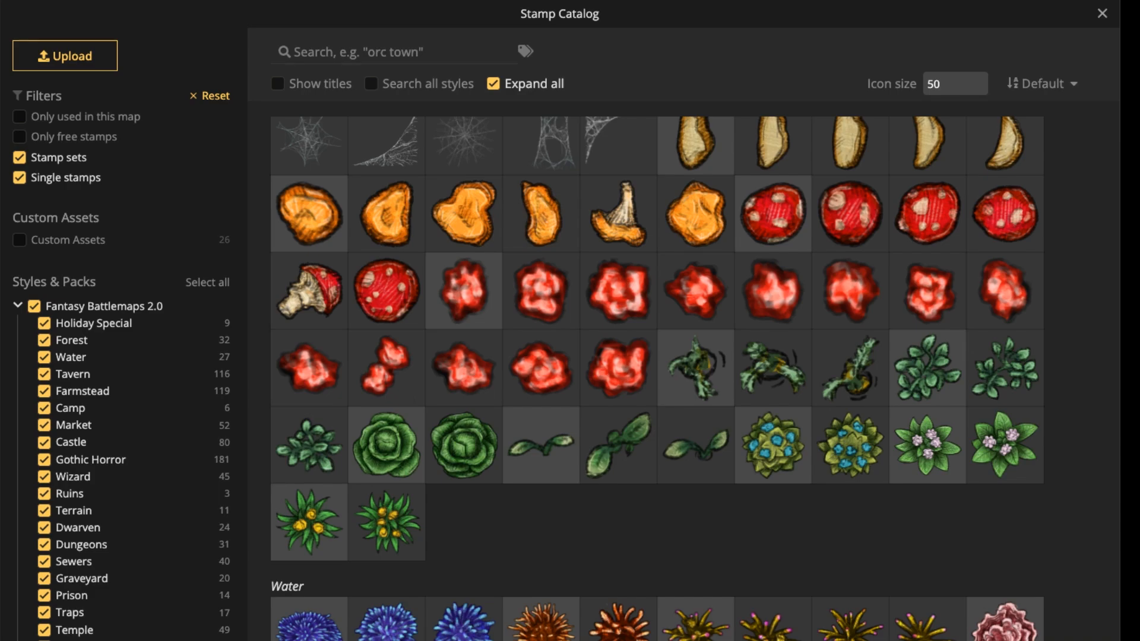
scroll(657, 378, down, 1)
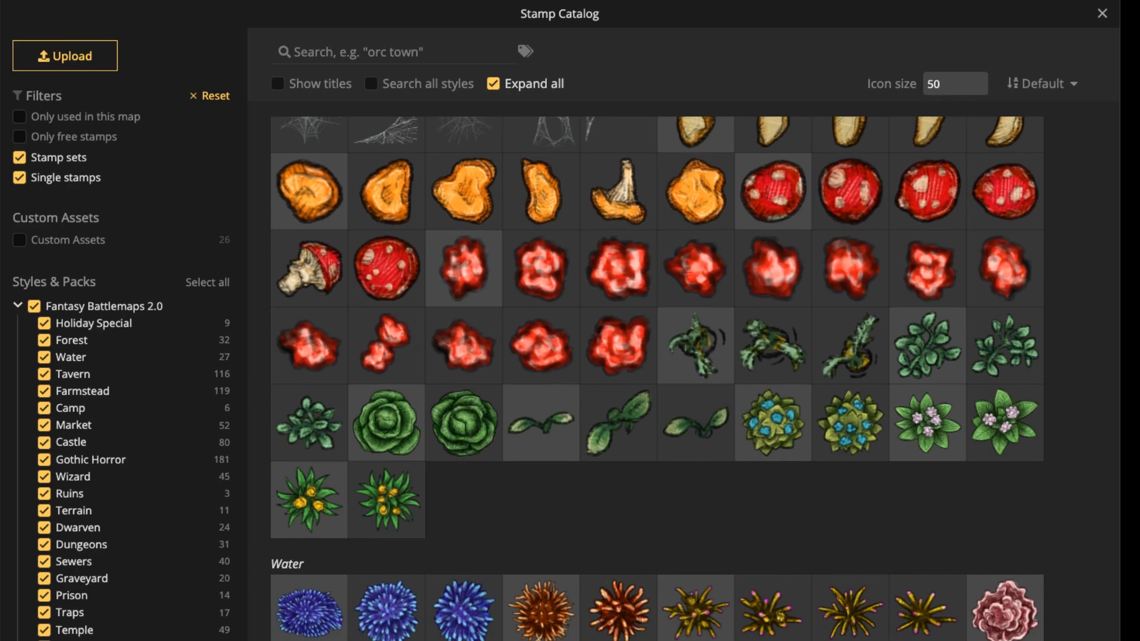
scroll(658, 378, down, 6)
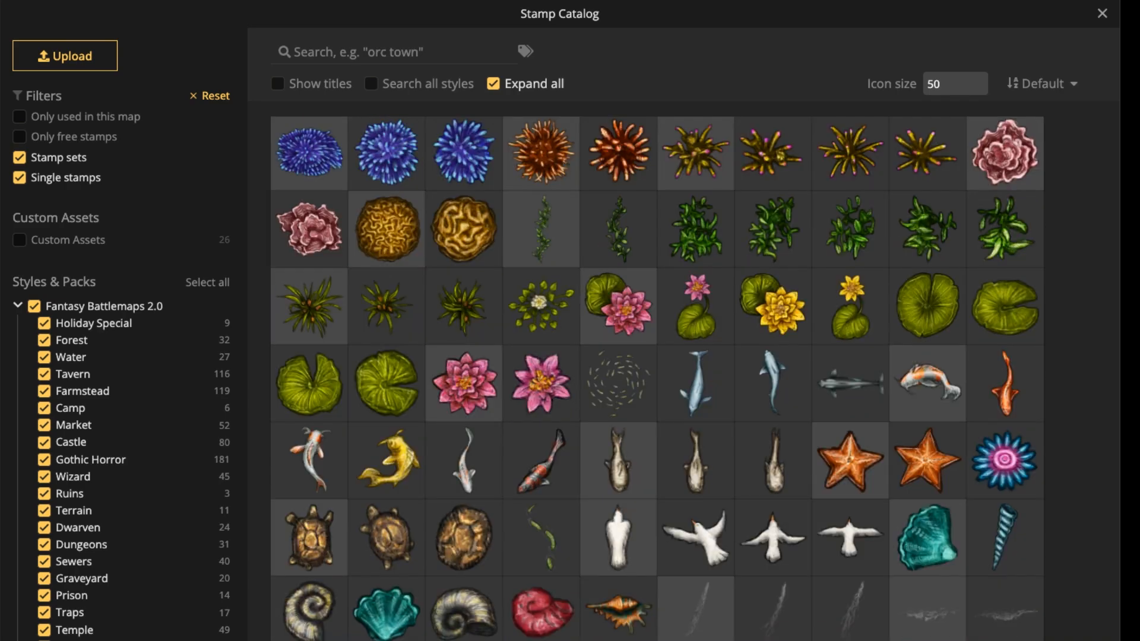
click(1101, 13)
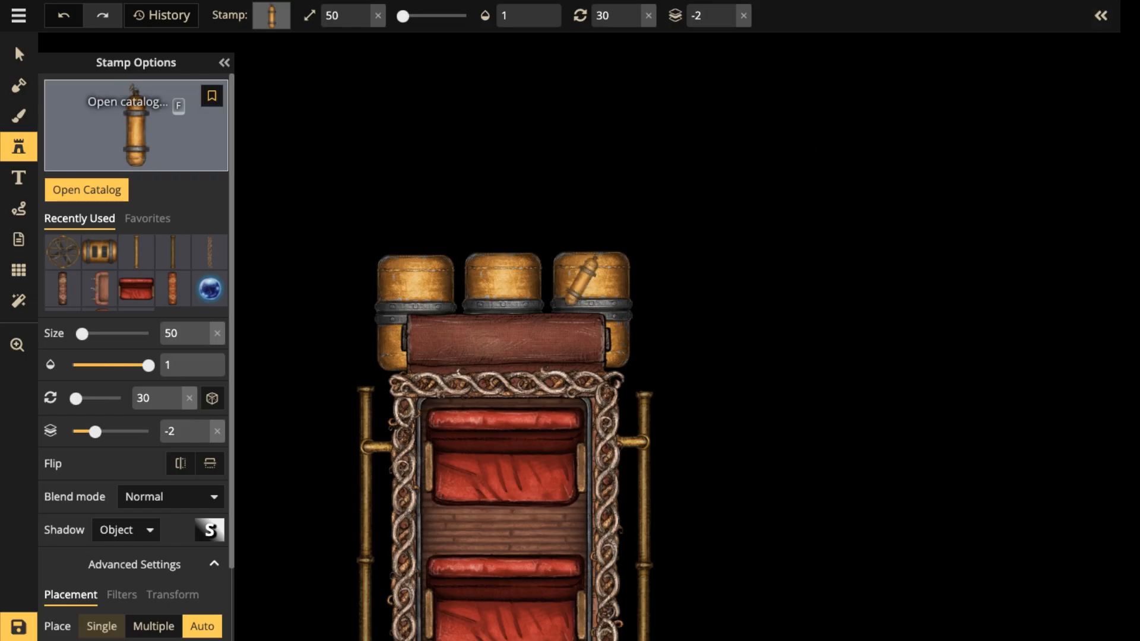
key(Escape)
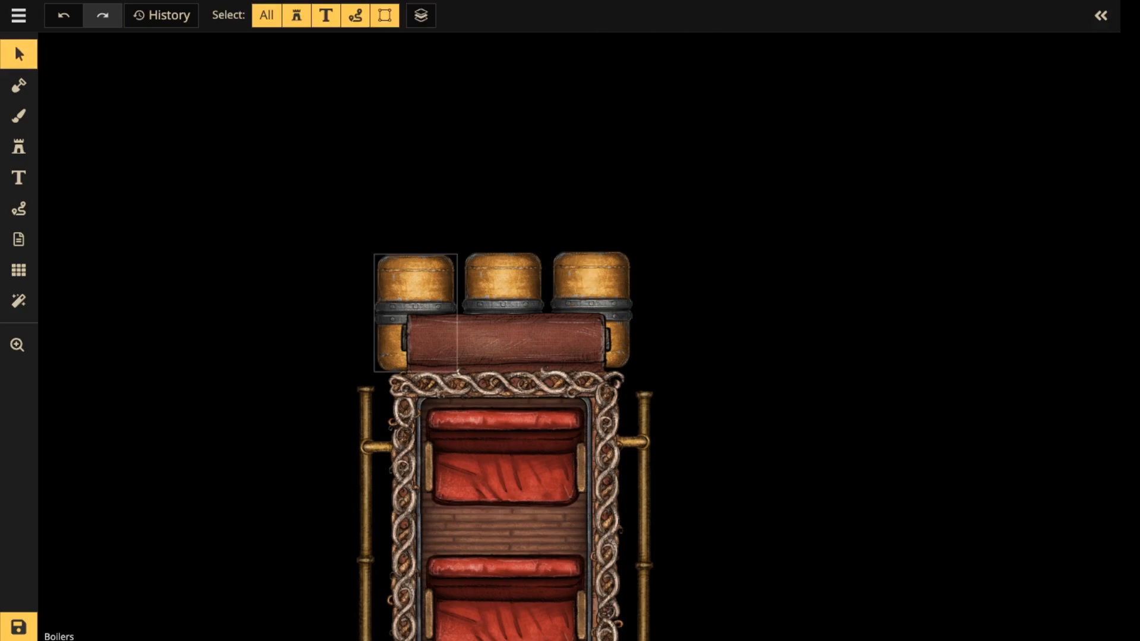
Darken all three boilers behind the upper rug connector together by setting their brightness to 75.
click(416, 285)
shift+click(503, 284)
shift+click(591, 285)
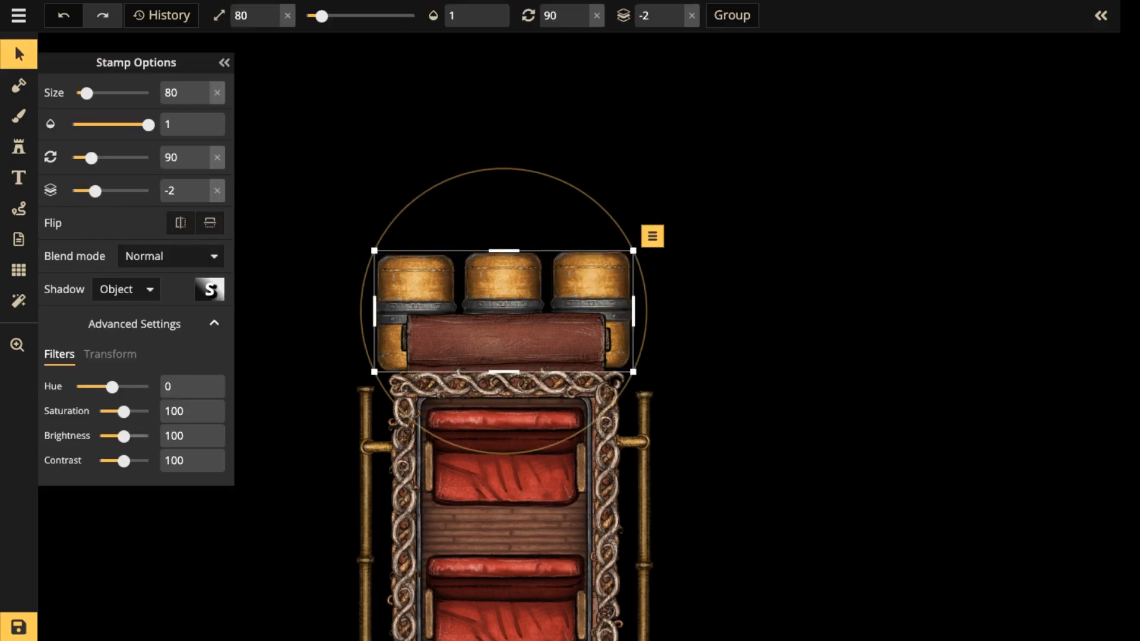
drag(123, 436, 118, 436)
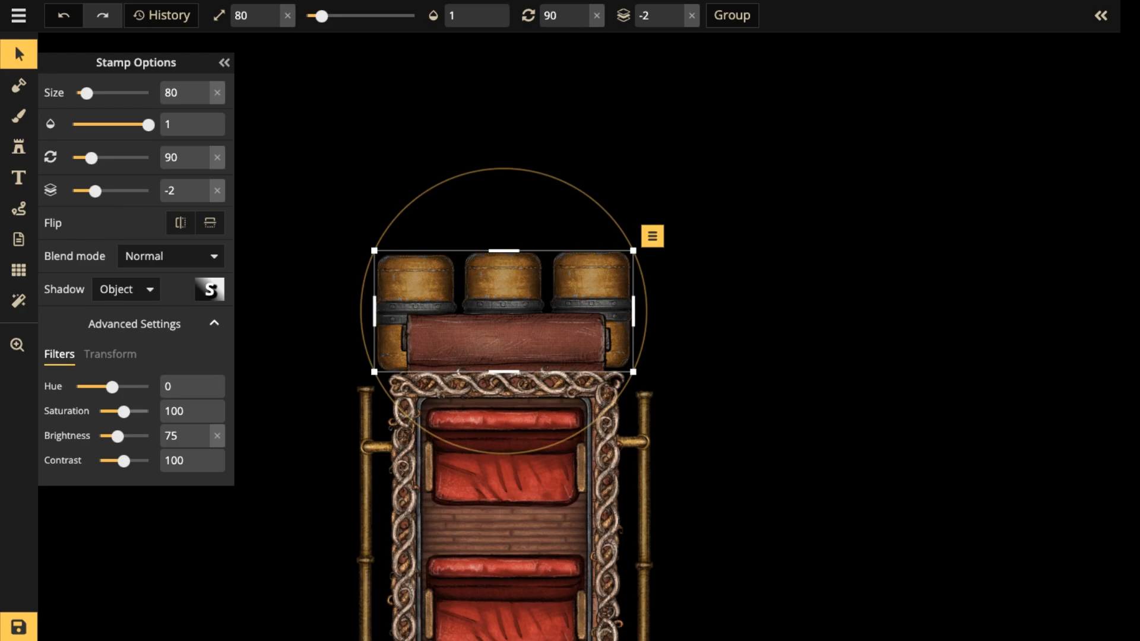
key(Escape)
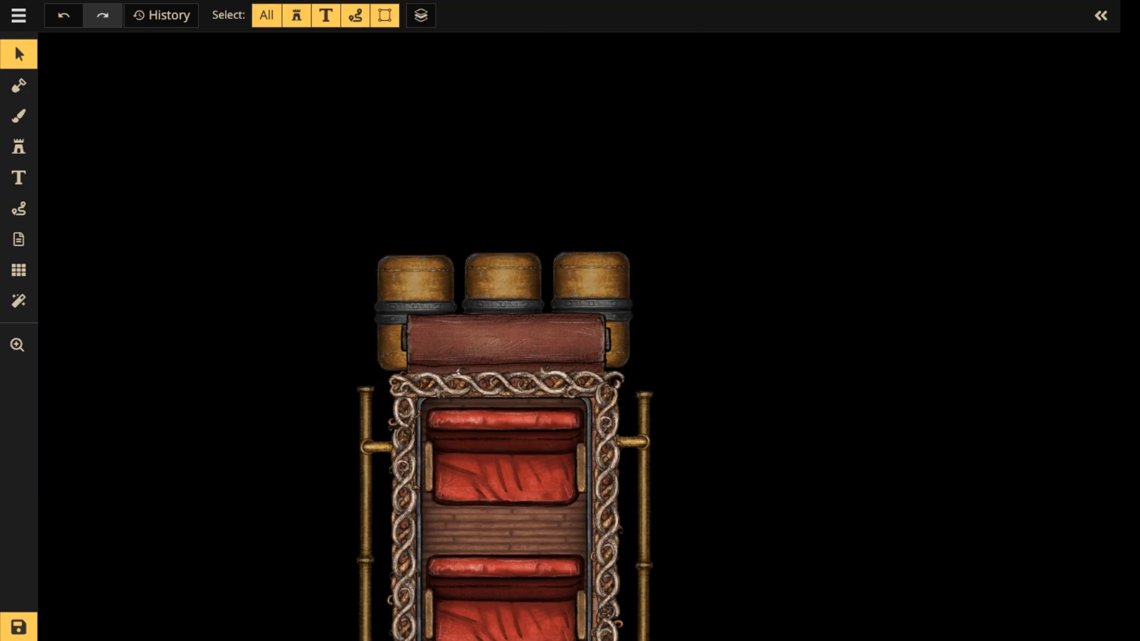
Move the middle boiler slightly upward so it stands out above the two outer boilers.
scroll(361, 253, down, 3)
key(space)
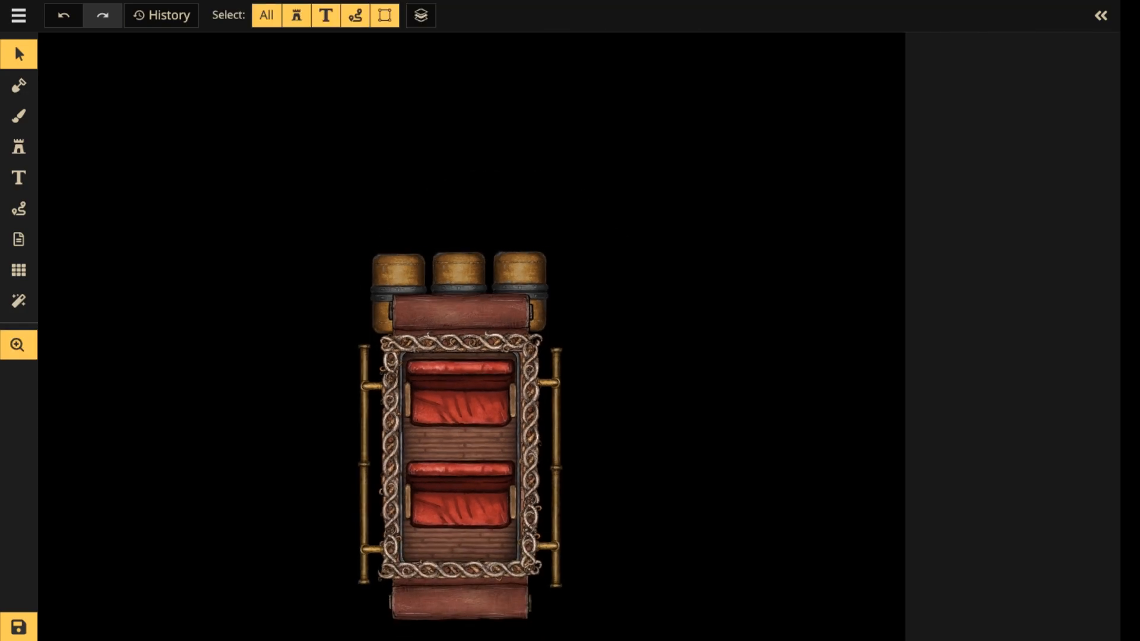
drag(361, 253, 399, 178)
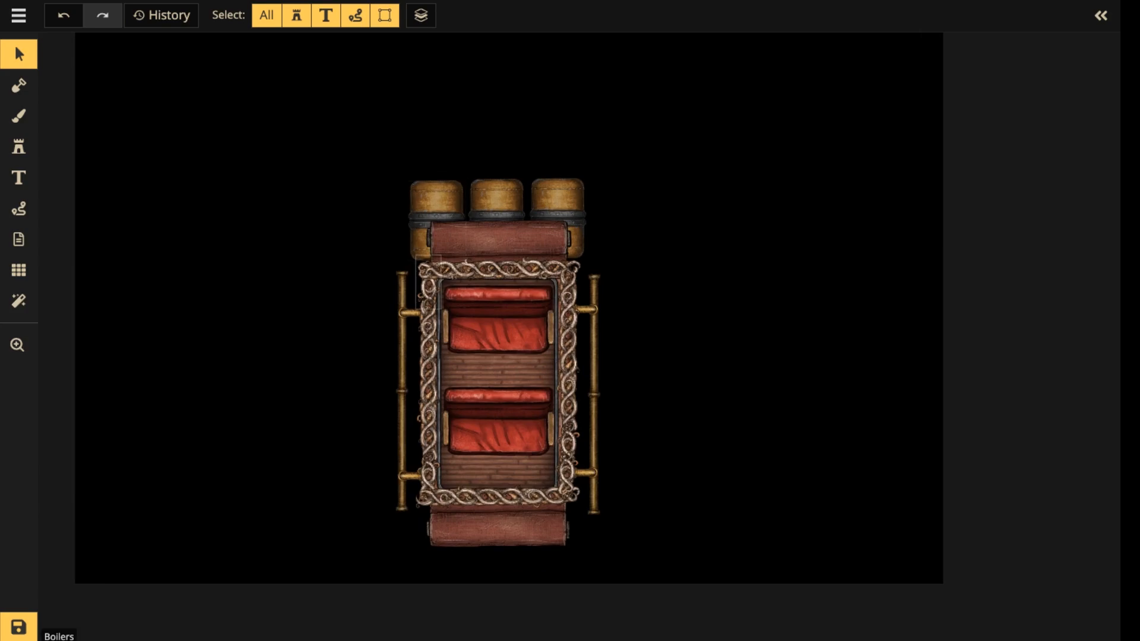
scroll(439, 225, up, 3)
drag(439, 190, 408, 351)
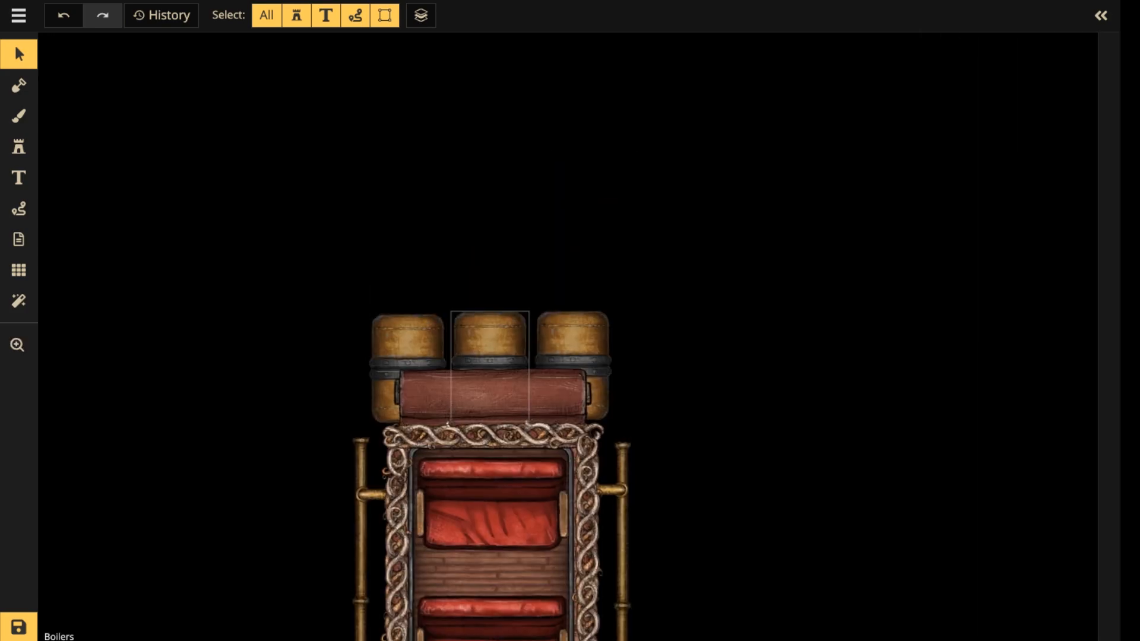
click(489, 341)
click(573, 342)
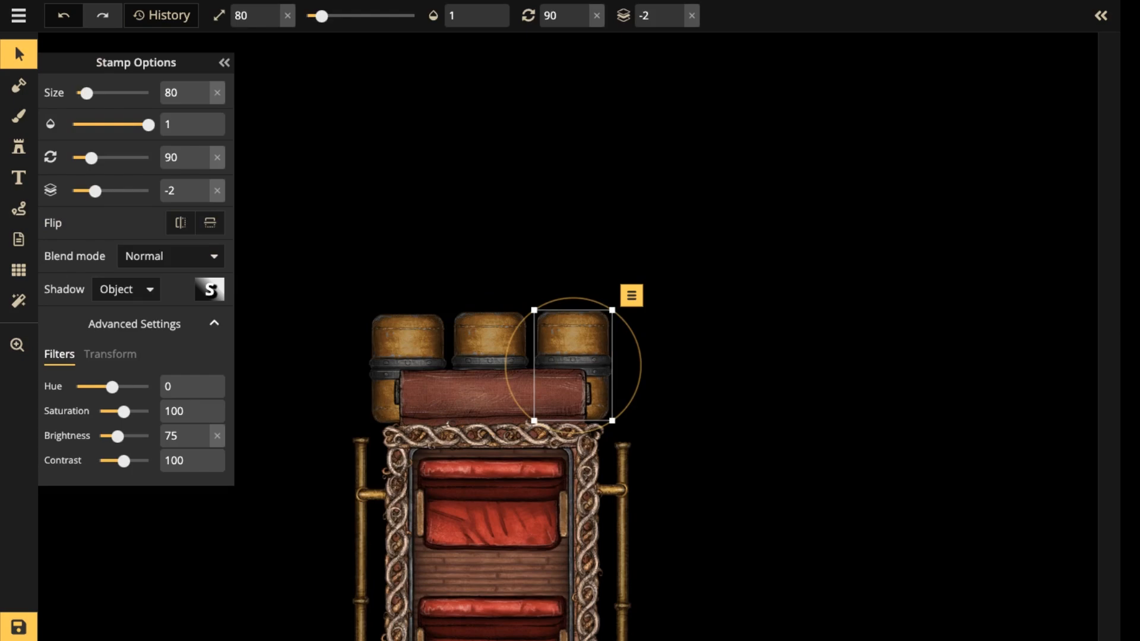
drag(490, 341, 490, 322)
key(Escape)
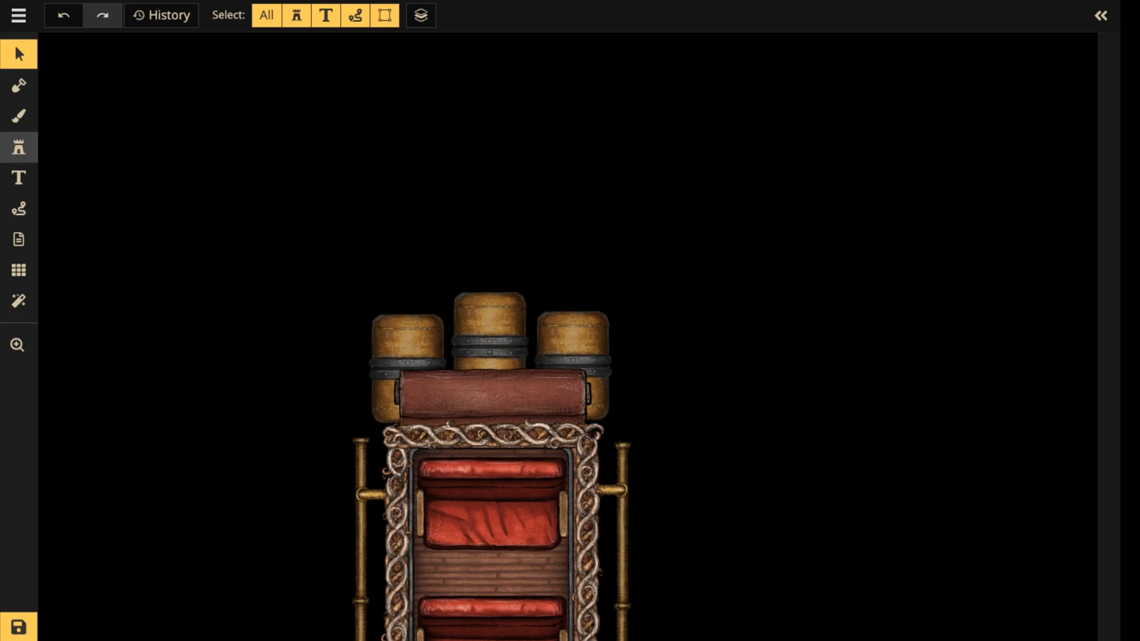
Search the stamp catalog for "pipe" and choose the short flanged collar, variant 10, of the Small Metal Sewer Pipes.
click(18, 147)
click(90, 125)
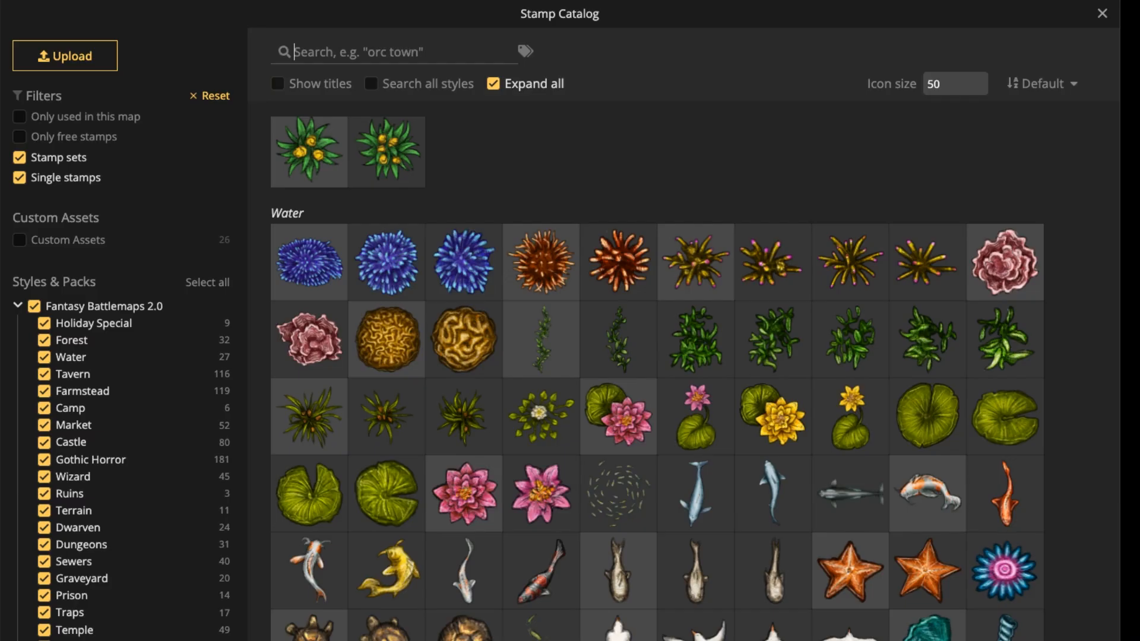
text(pipe)
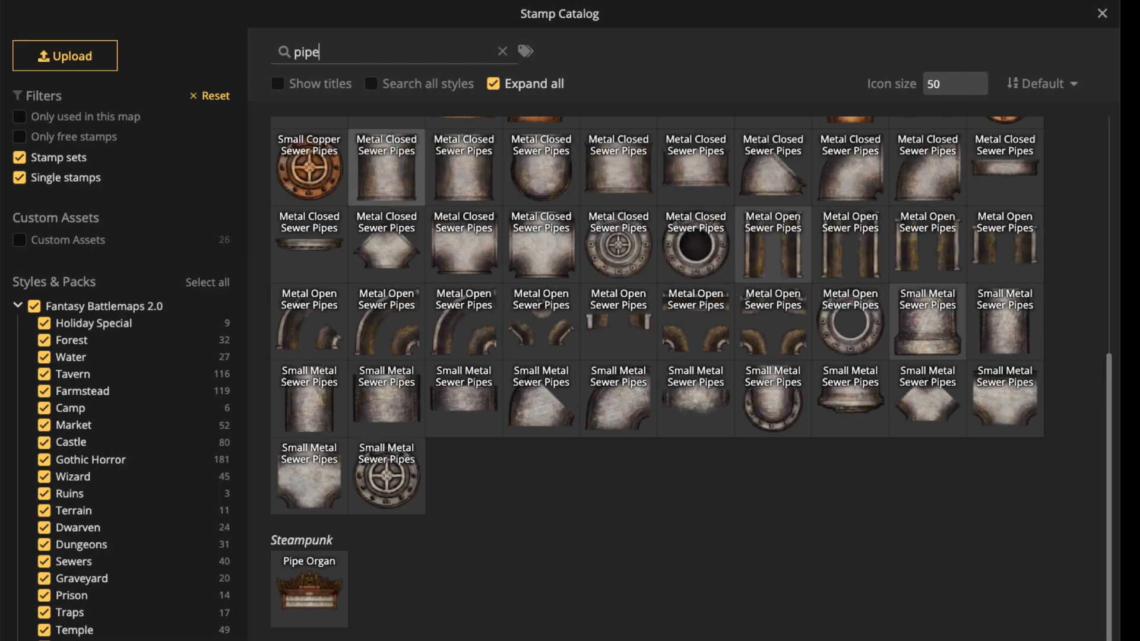
scroll(656, 374, up, 2)
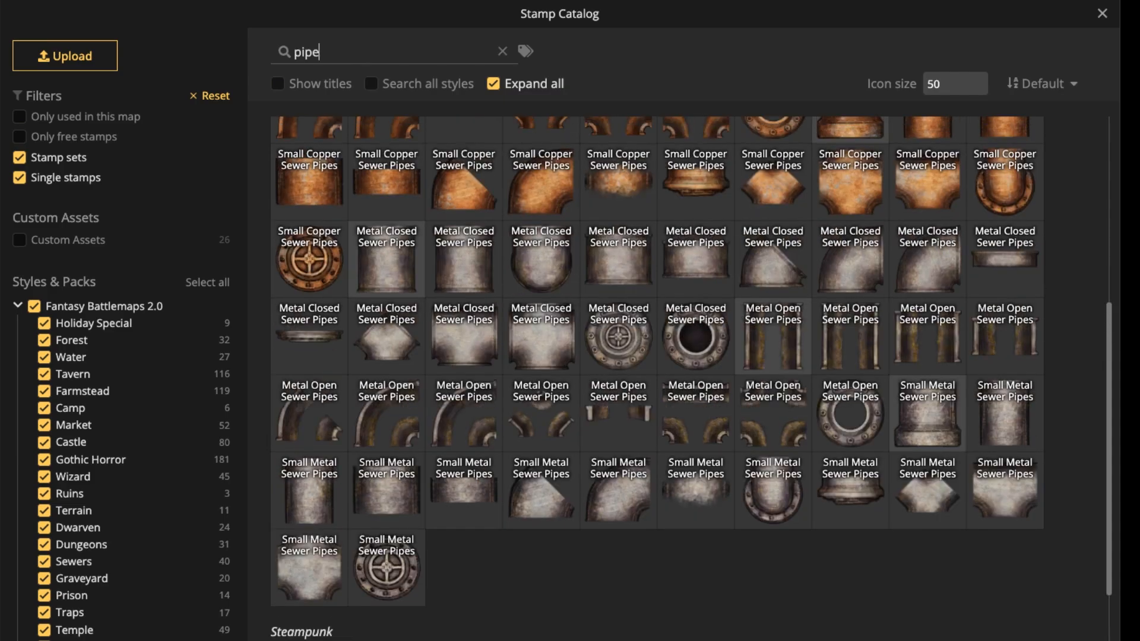
click(850, 492)
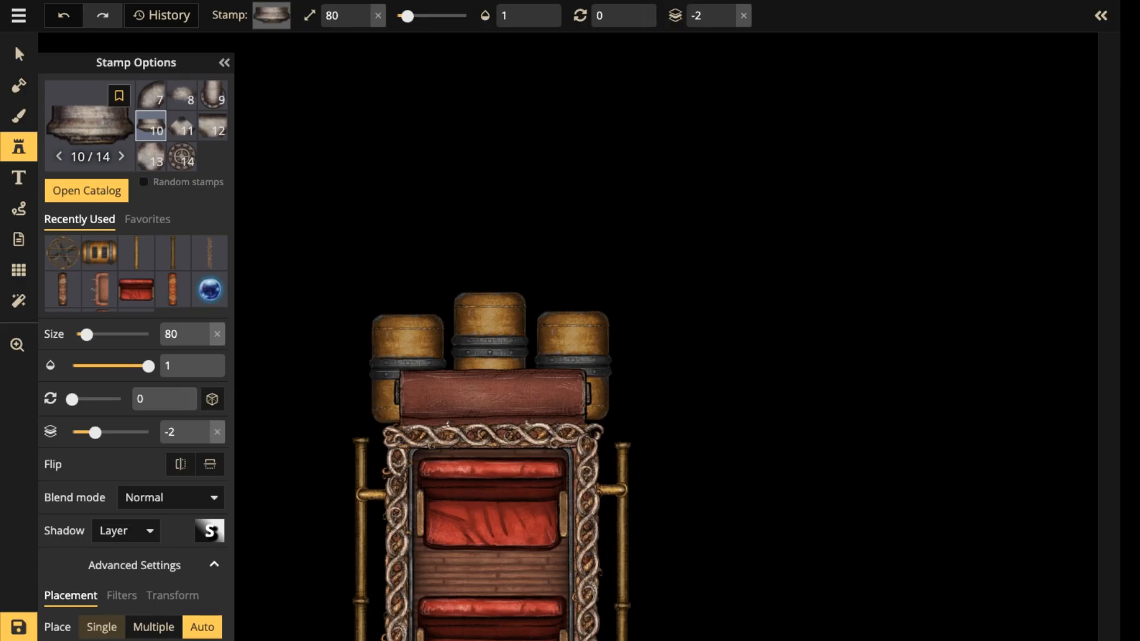
Place the metal pipe collar at size 150, rotated 180°, on top of the left boiler.
scroll(395, 266, up, 3)
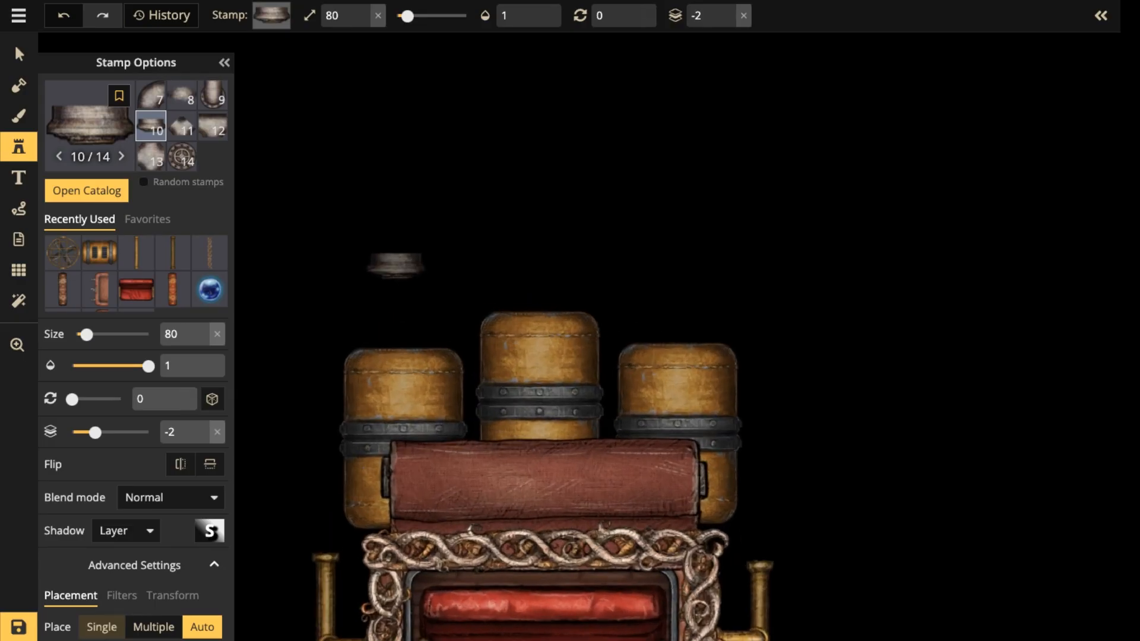
scroll(394, 265, up, 12)
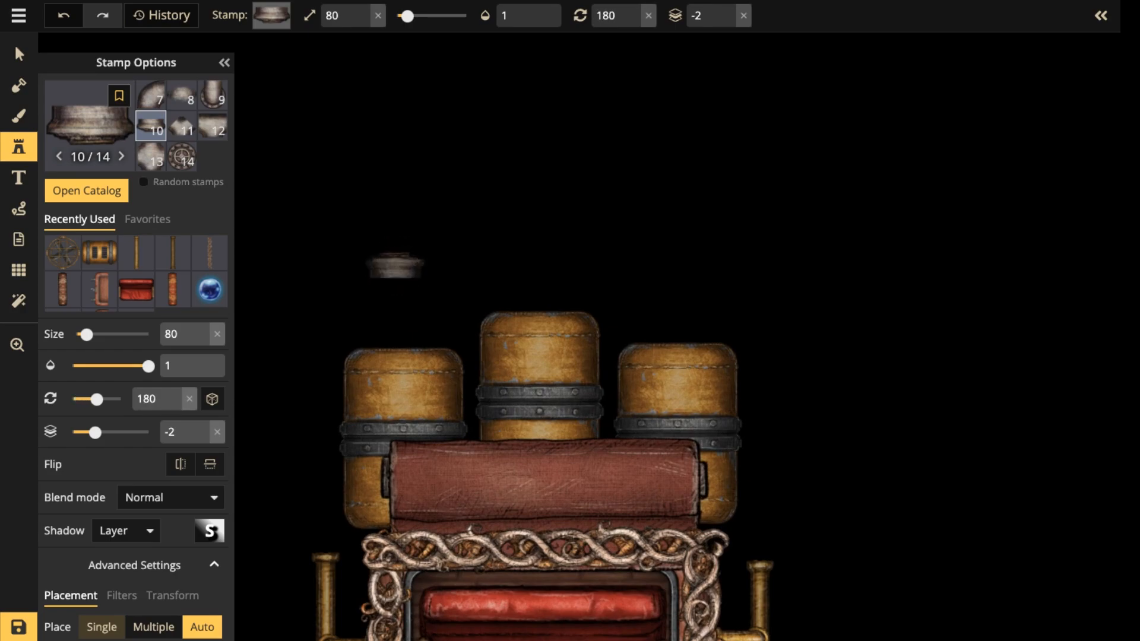
scroll(395, 265, up, 7)
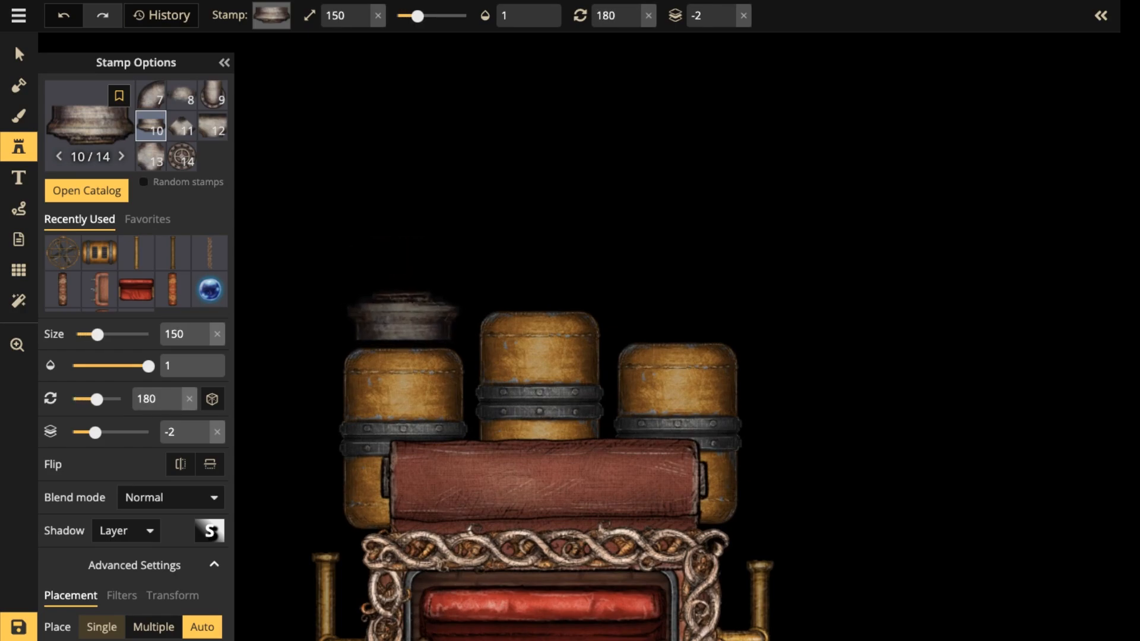
click(404, 323)
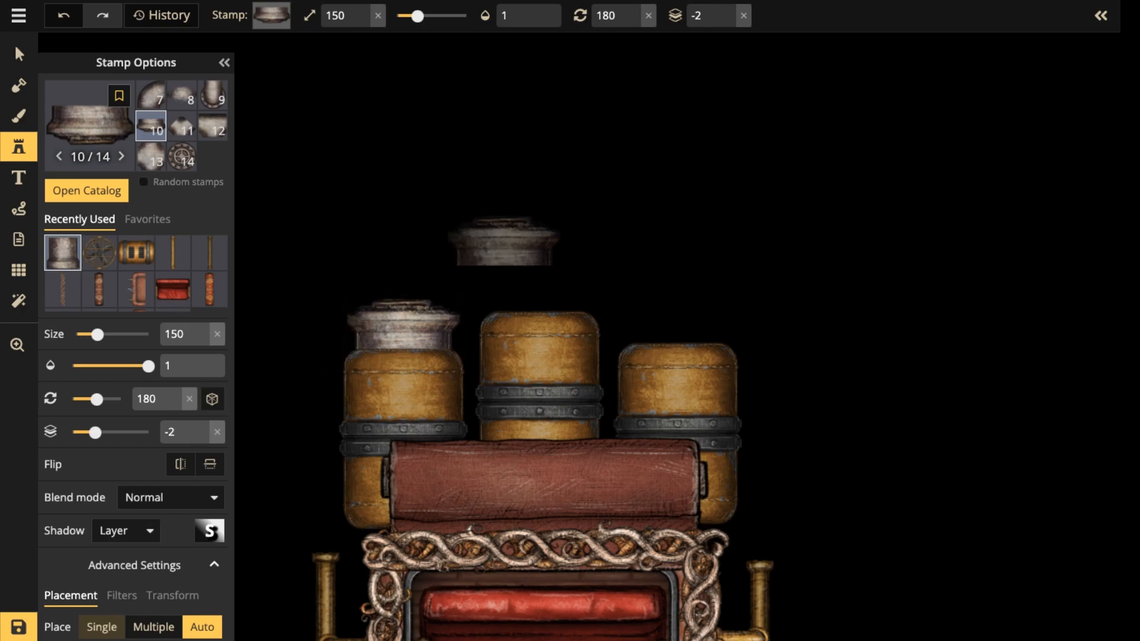
Place matching metal pipe collars at size 150, rotated 180°, on top of the middle and right boilers.
click(543, 286)
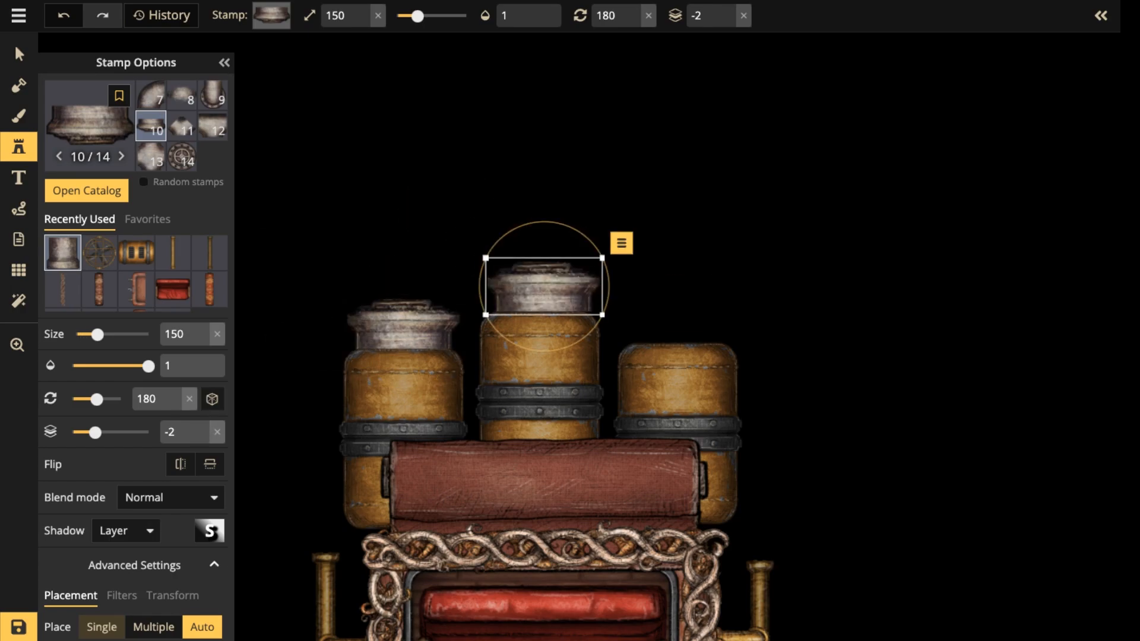
click(680, 315)
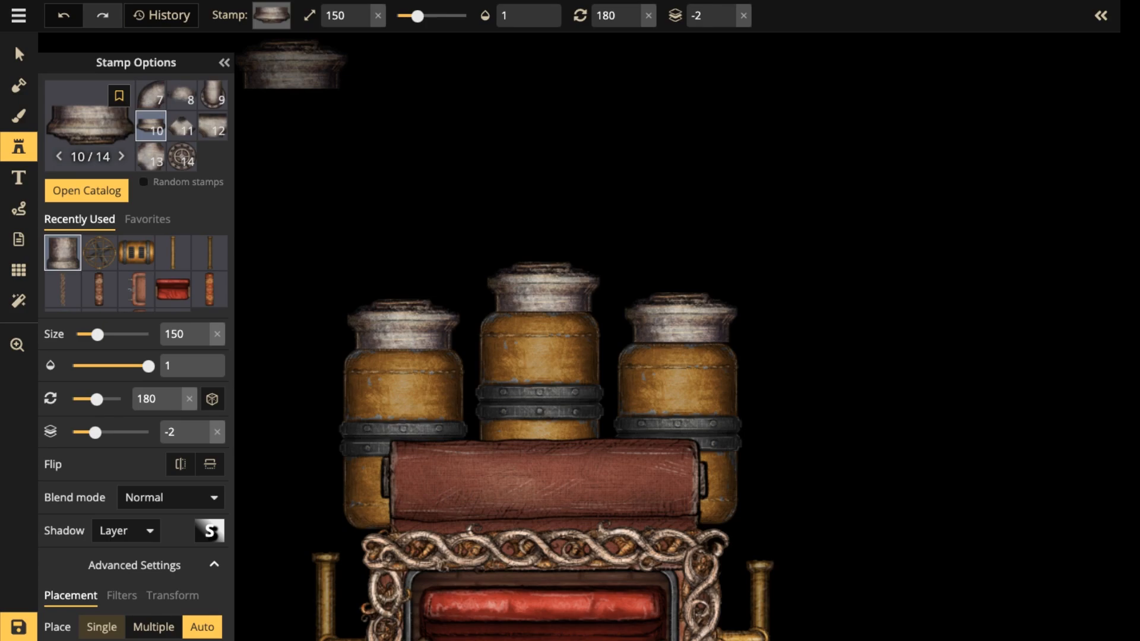
Place the straight flanged brass pipe, variant 3, upright at size 170 and rotation 359 on top of the left boiler's collar.
click(173, 253)
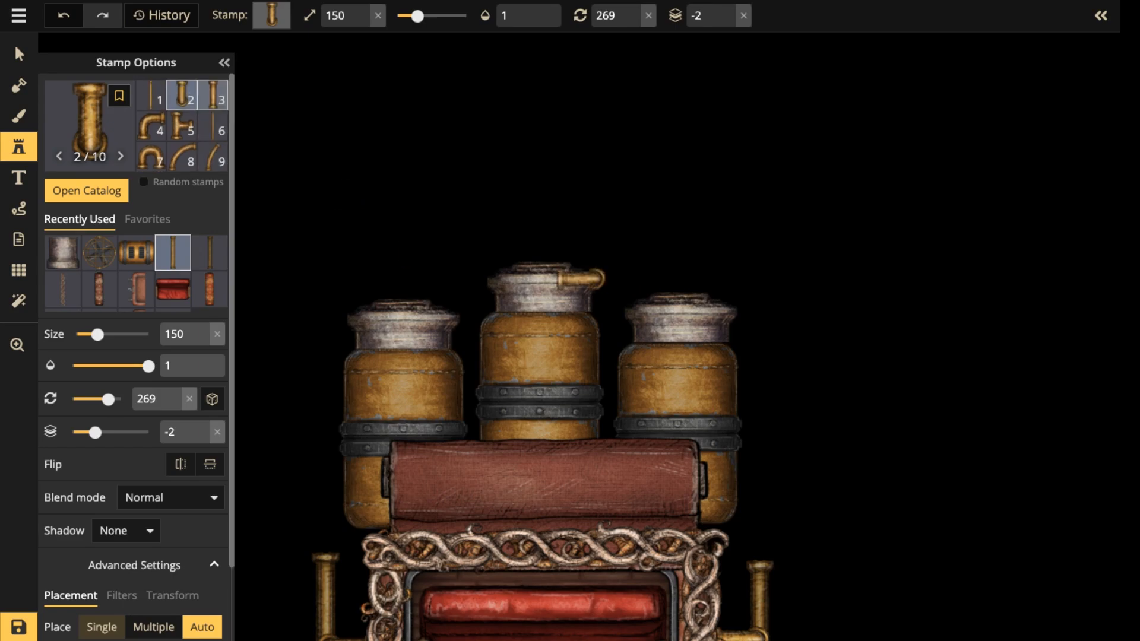
click(213, 95)
scroll(395, 244, up, 1)
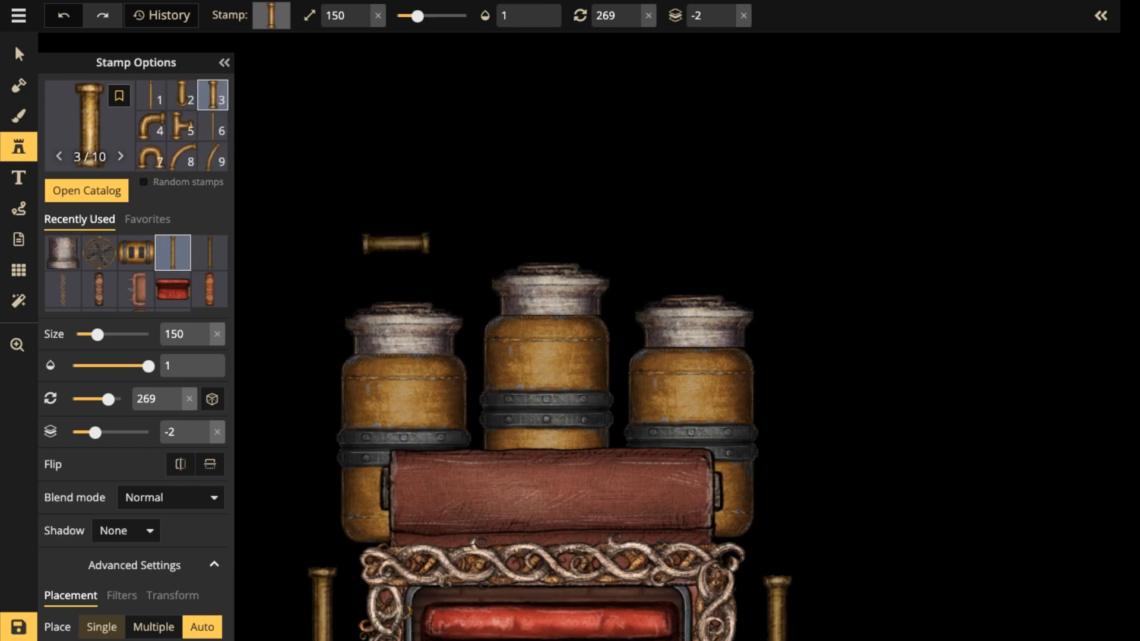
scroll(399, 237, up, 2)
scroll(401, 221, up, 1)
scroll(400, 226, up, 4)
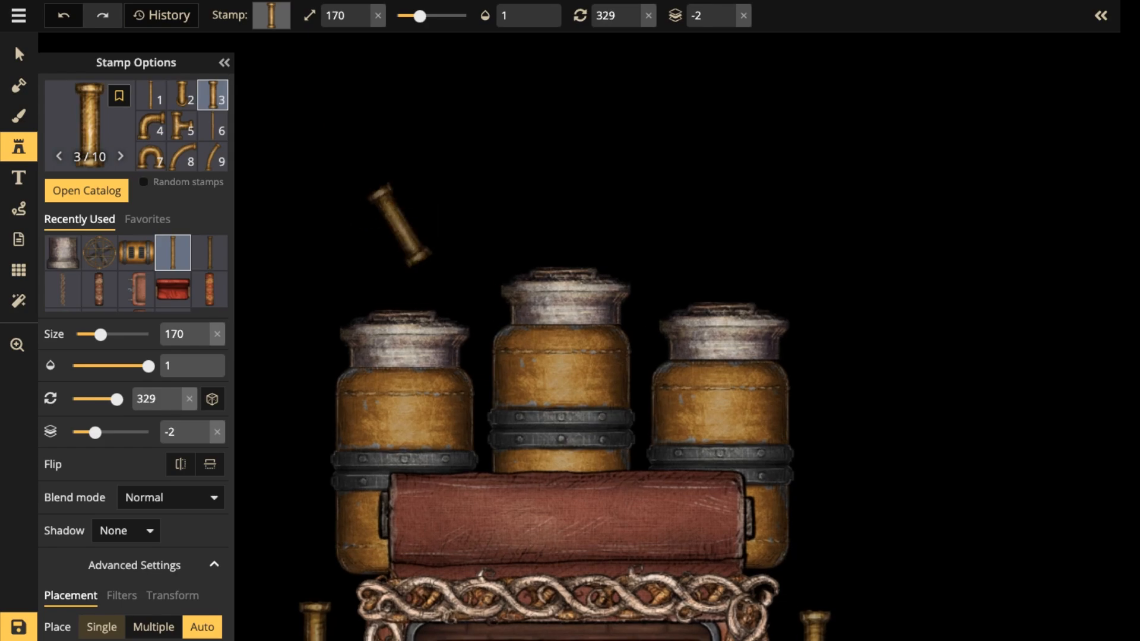
scroll(400, 229, up, 2)
click(403, 269)
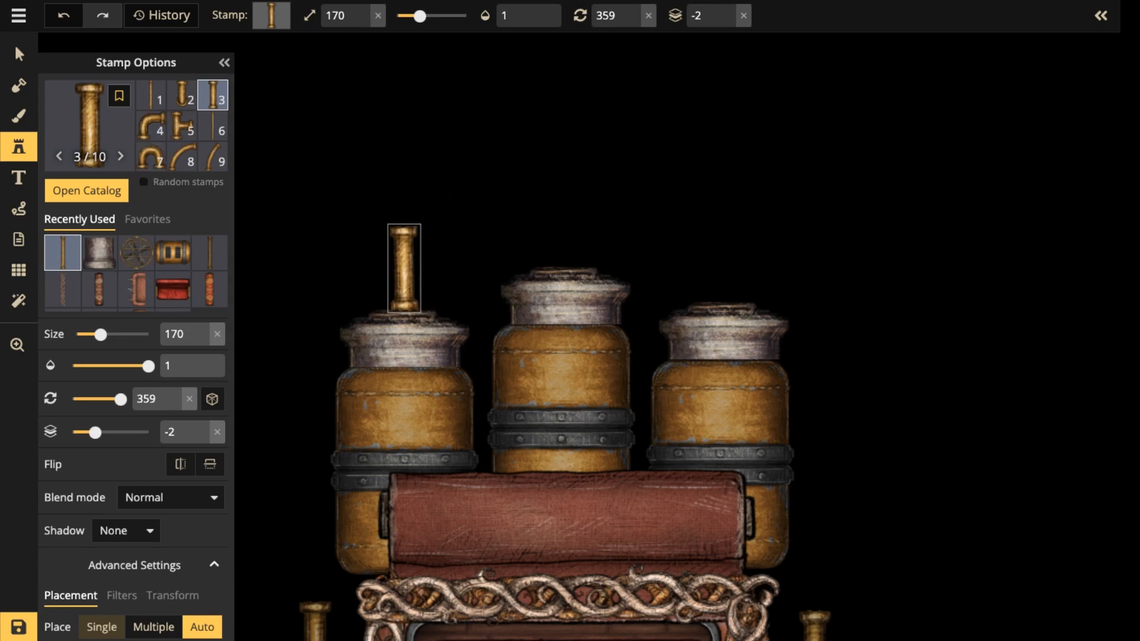
Stretch the left boiler's brass pipe to height 105, keeping it seated on the collar, and set its brightness to 75.
scroll(136, 356, down, 3)
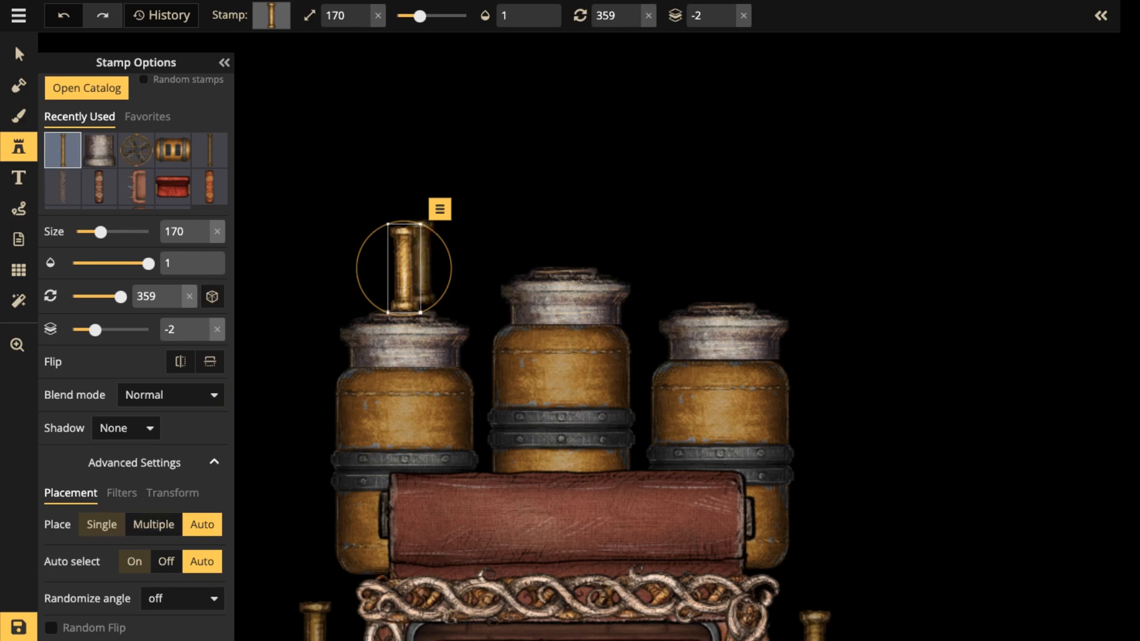
drag(404, 268, 402, 215)
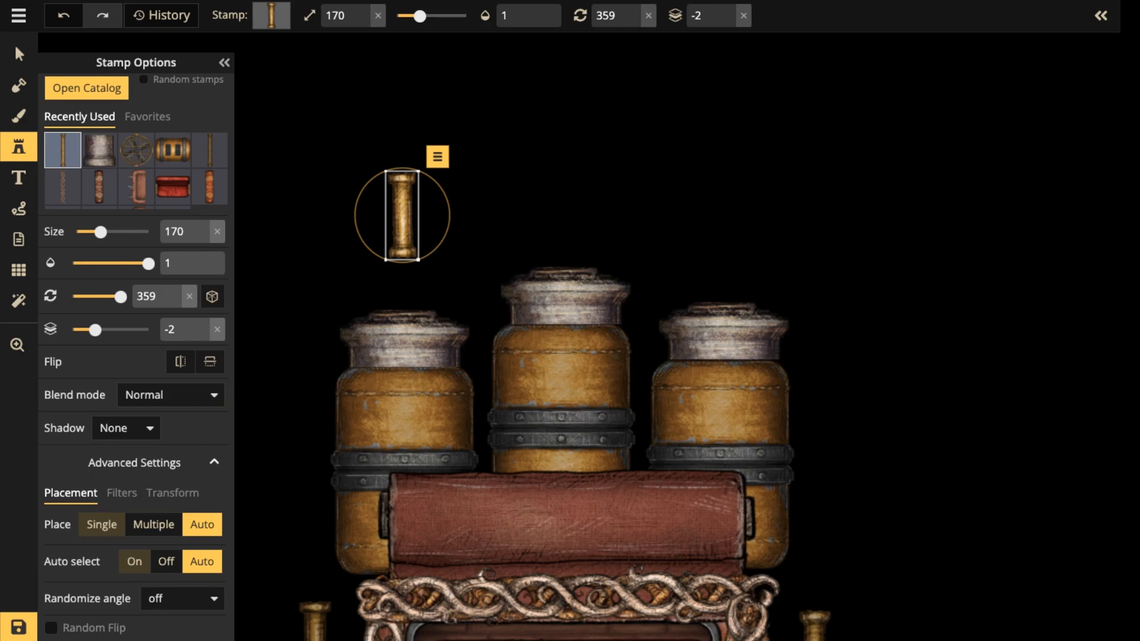
scroll(118, 256, up, 1)
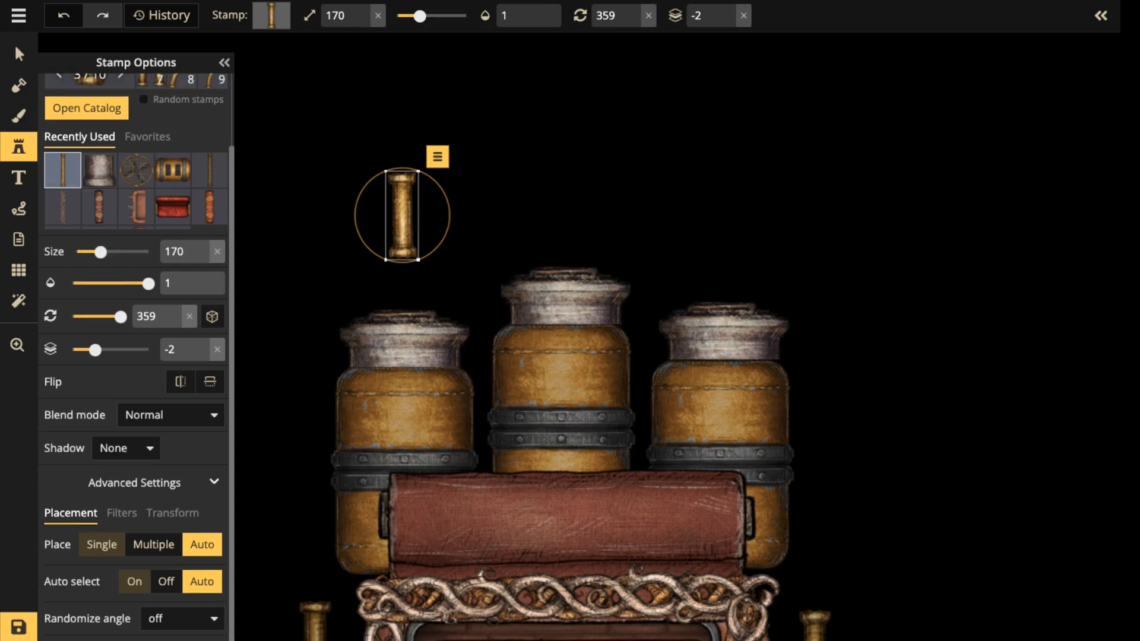
click(135, 483)
scroll(172, 288, down, 2)
click(19, 54)
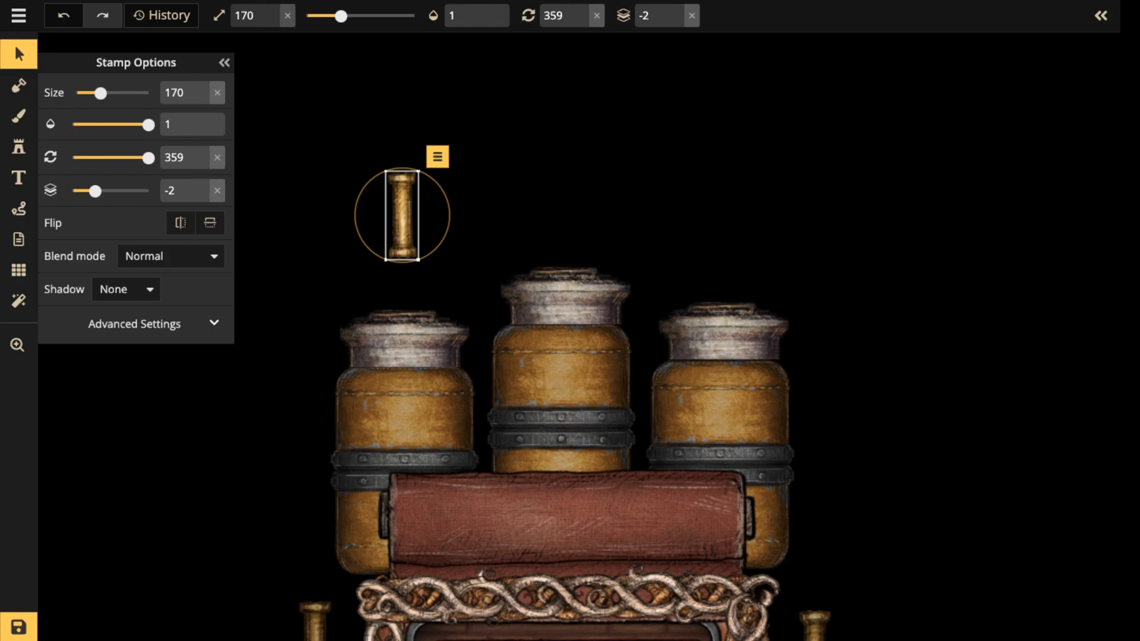
click(135, 324)
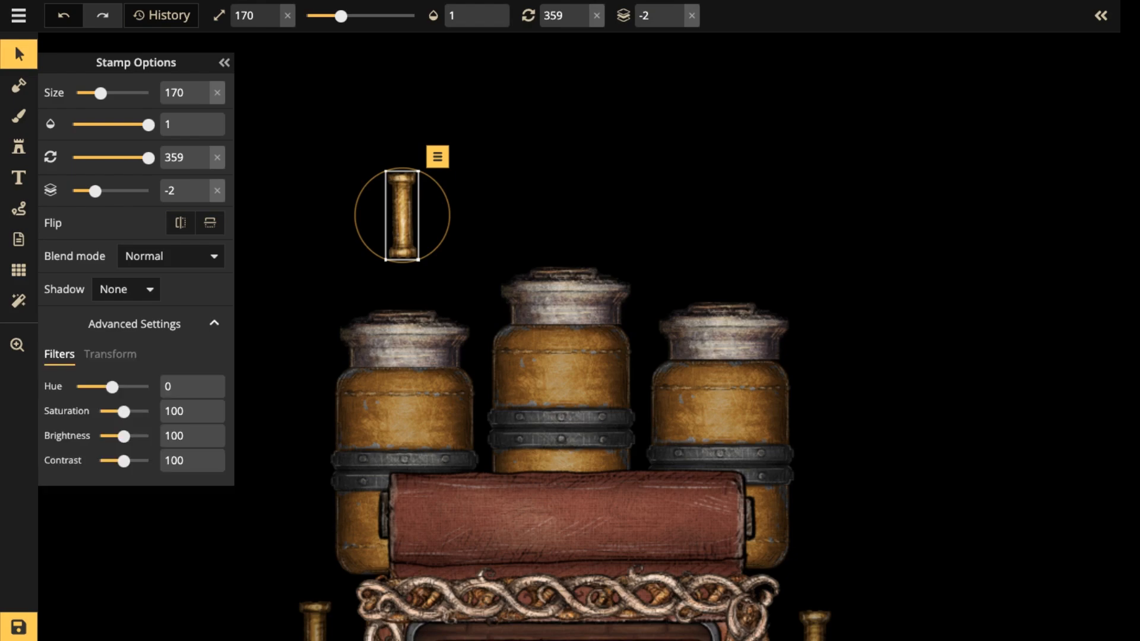
click(110, 354)
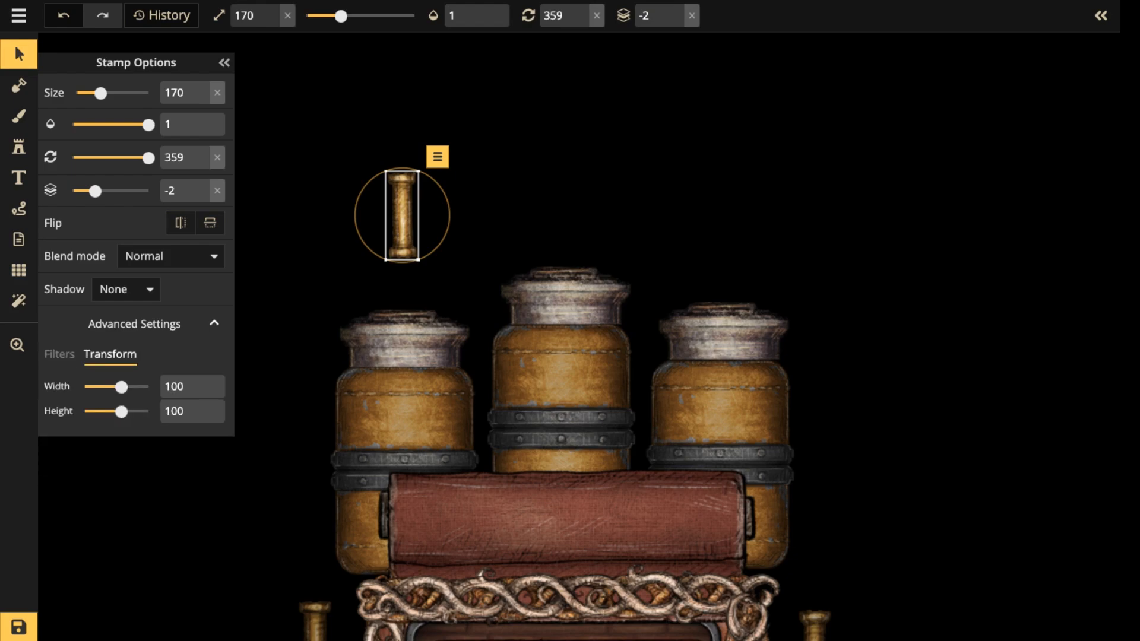
mouse_move(122, 411)
mouse_down()
mouse_move(137, 411)
mouse_move(122, 412)
mouse_up()
drag(402, 216, 404, 269)
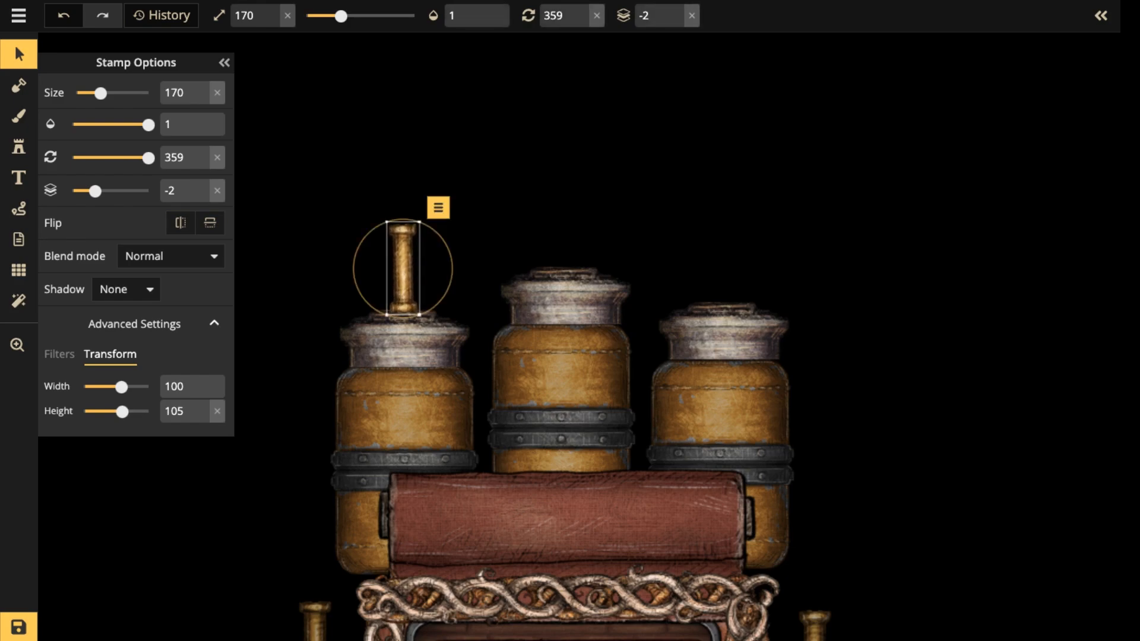
click(59, 354)
drag(124, 436, 117, 436)
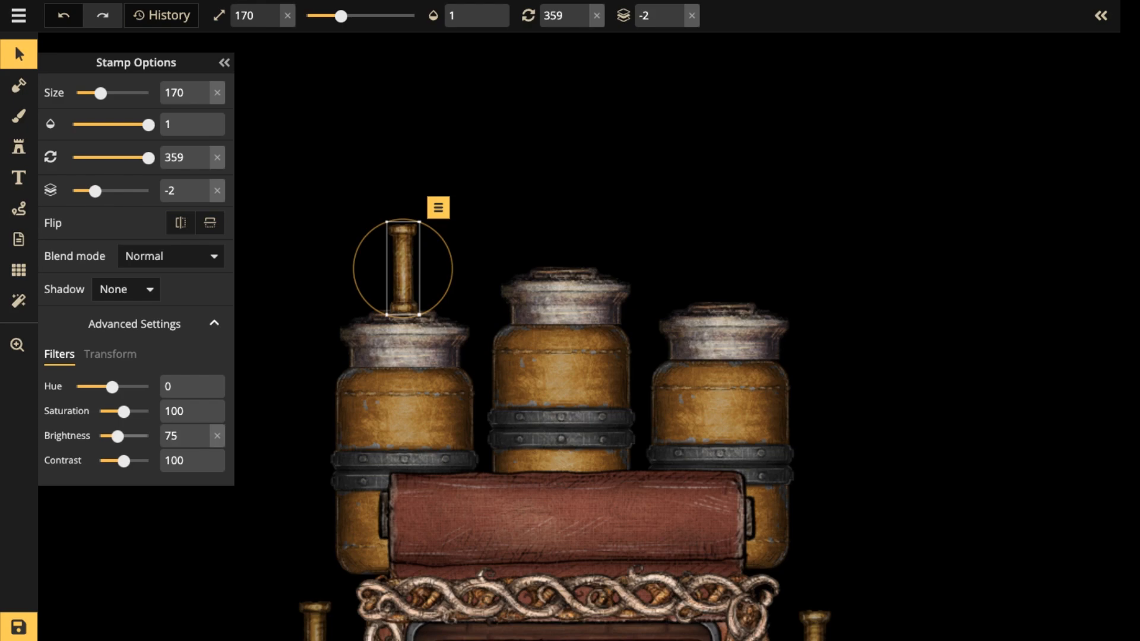
Search the stamp catalog for "ORB" and choose the yellow orb, variant 3.
click(19, 147)
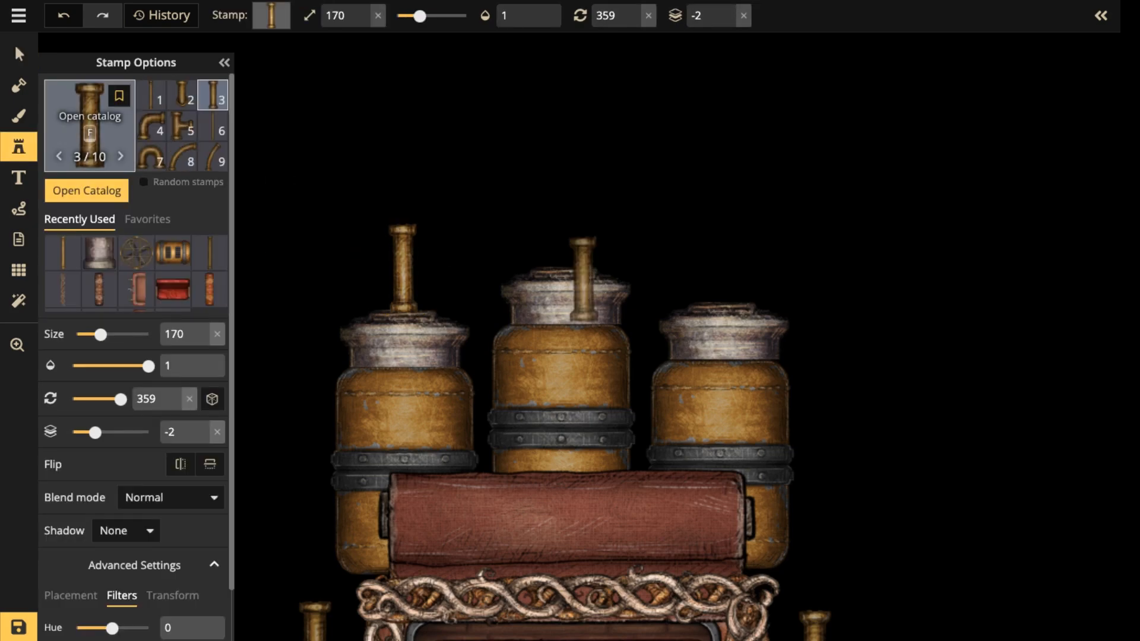
click(89, 125)
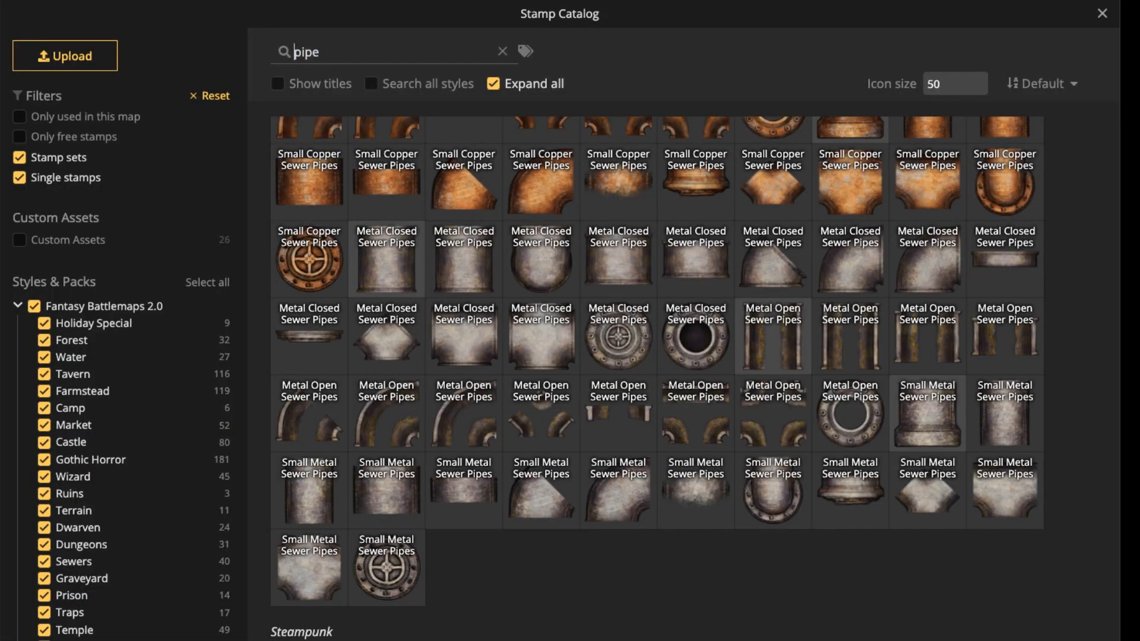
double_click(321, 53)
key(BackSpace)
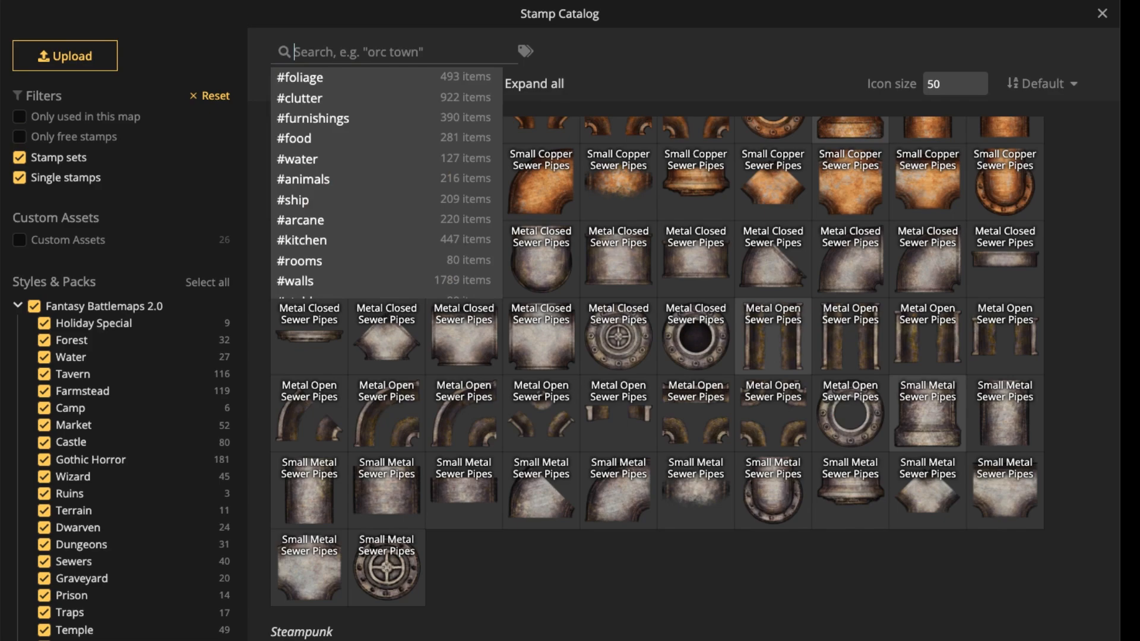
text(ORB)
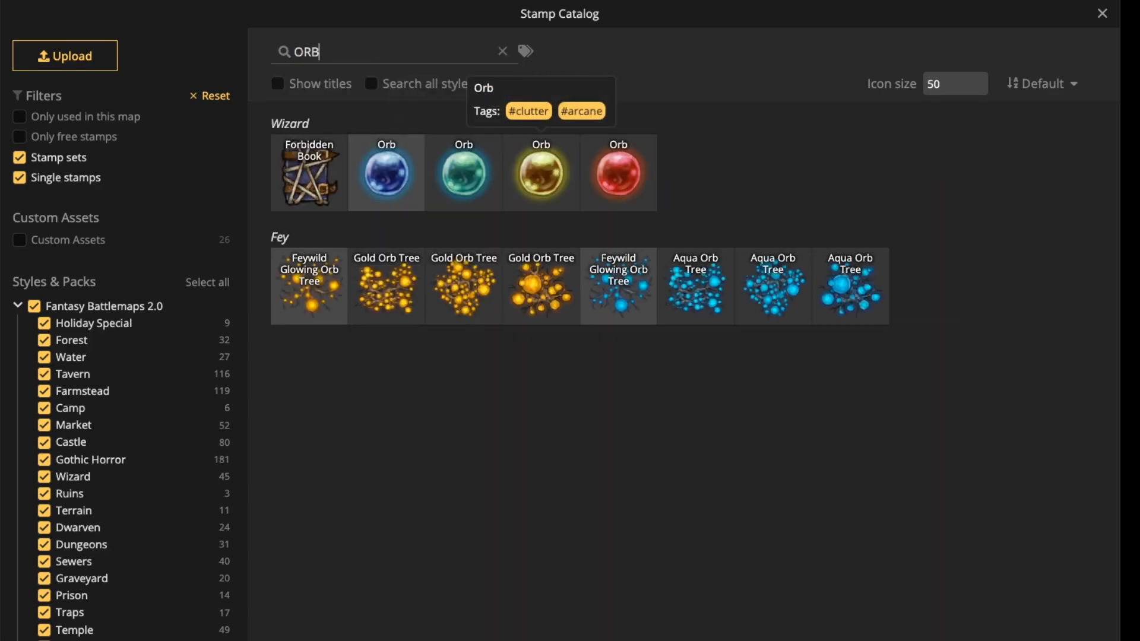
click(541, 173)
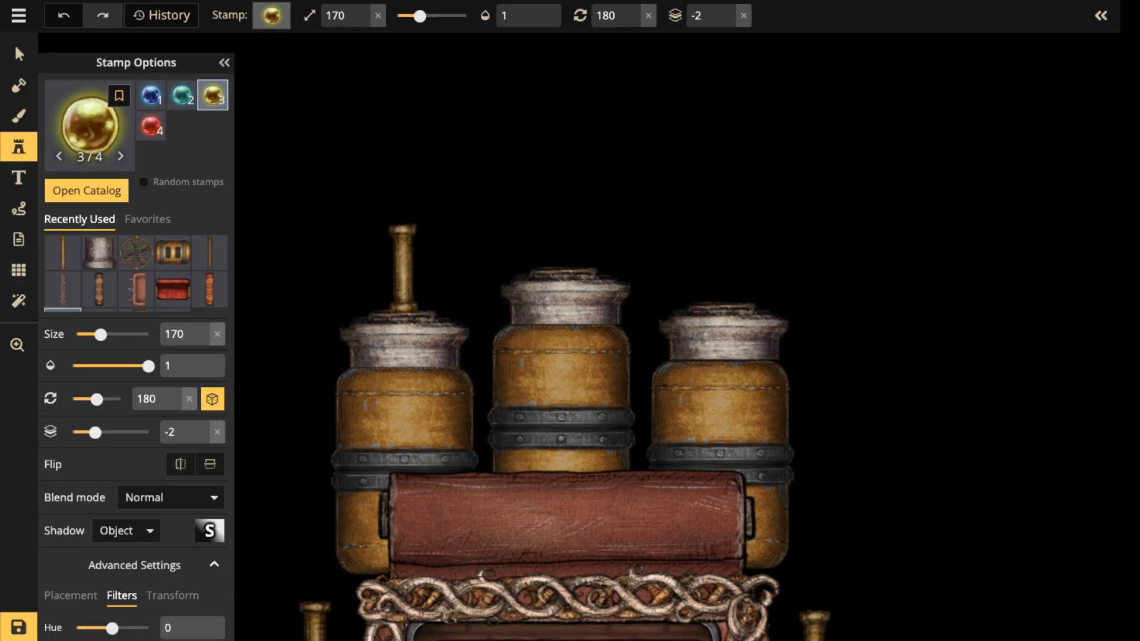
Place the yellow orb at size 70 on layer -3, centred on top of the left boiler's brass pipe.
scroll(400, 168, down, 6)
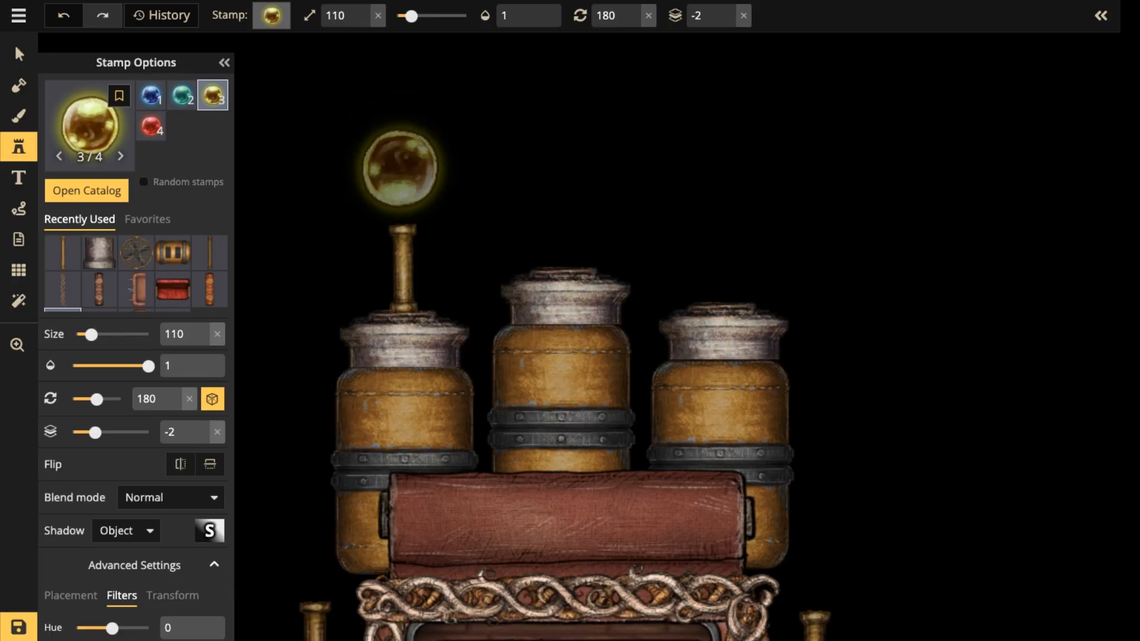
scroll(400, 169, down, 4)
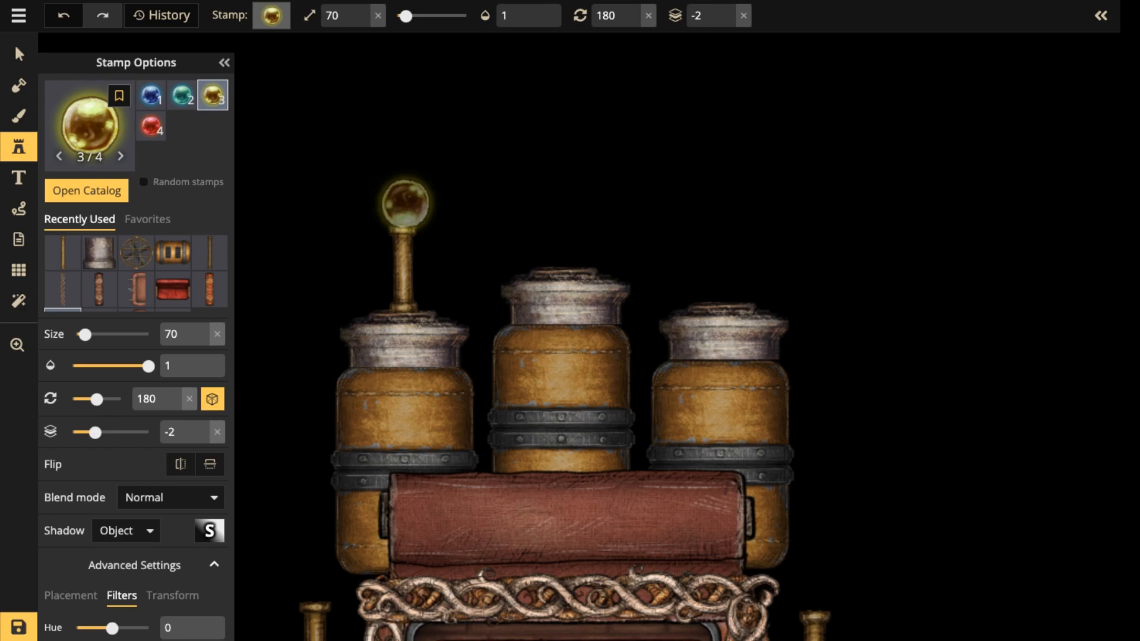
click(405, 204)
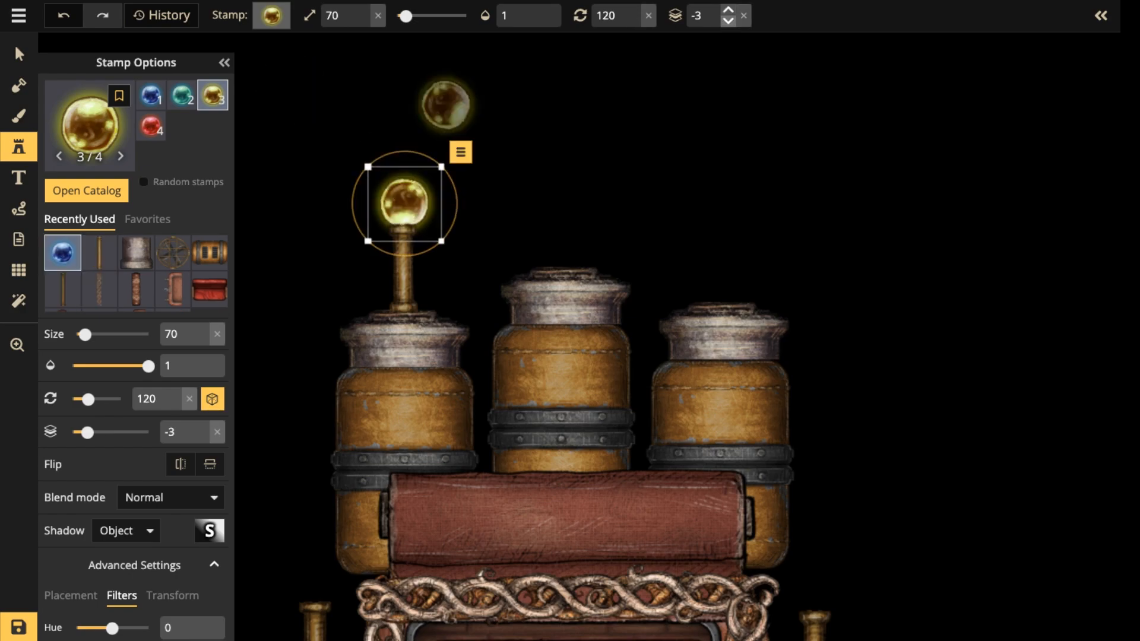
drag(405, 204, 403, 204)
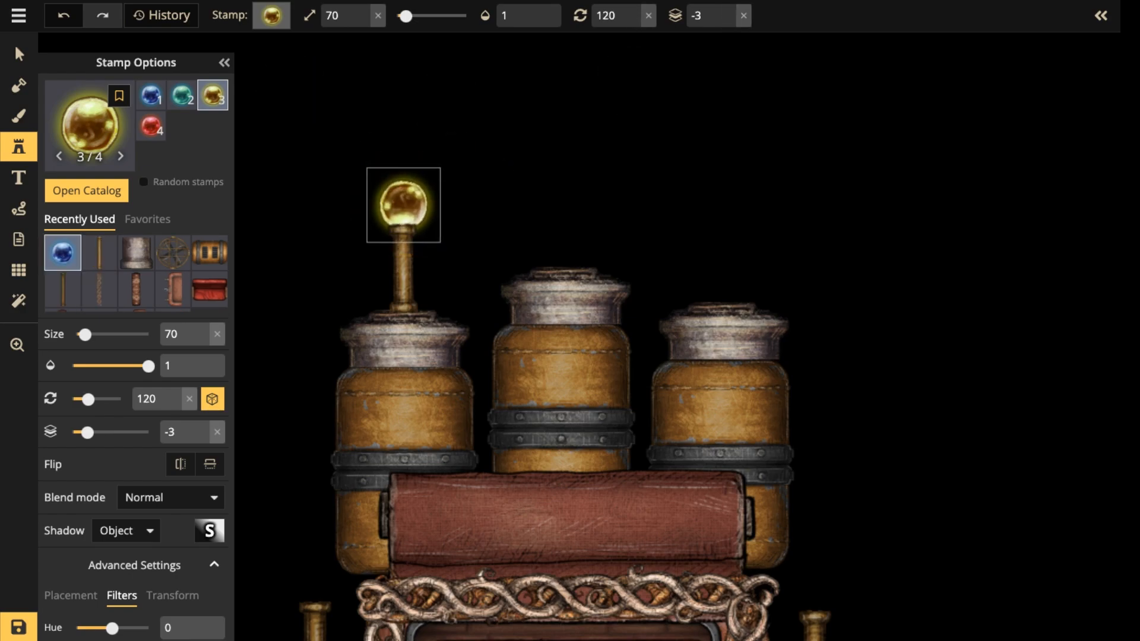
Darken the yellow orb by setting its brightness to 81.
scroll(178, 504, down, 2)
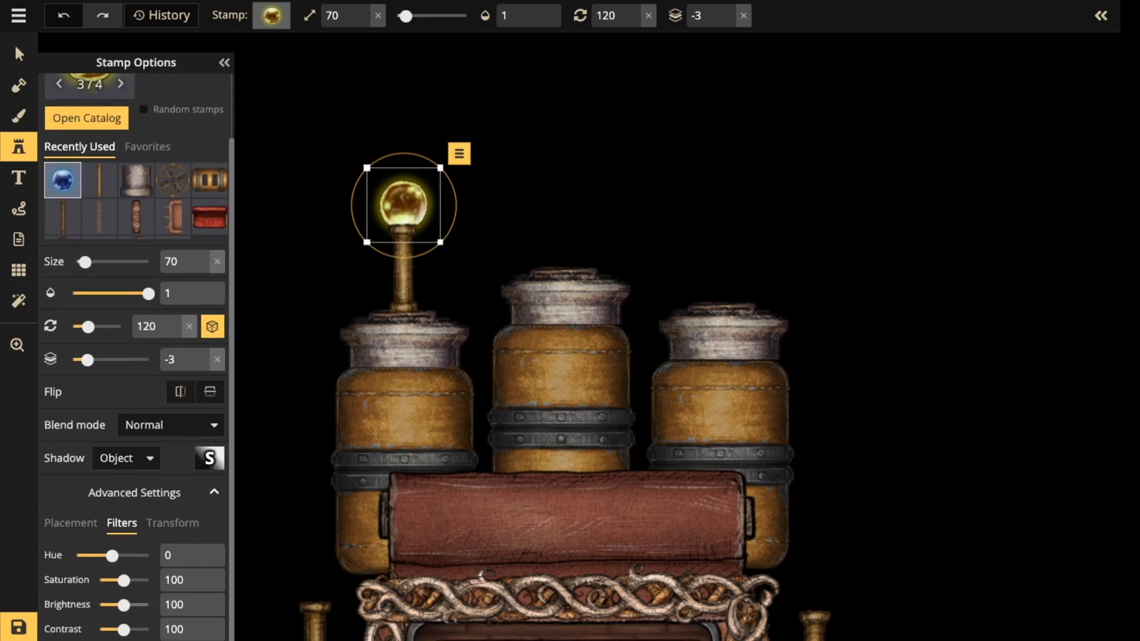
drag(124, 605, 119, 605)
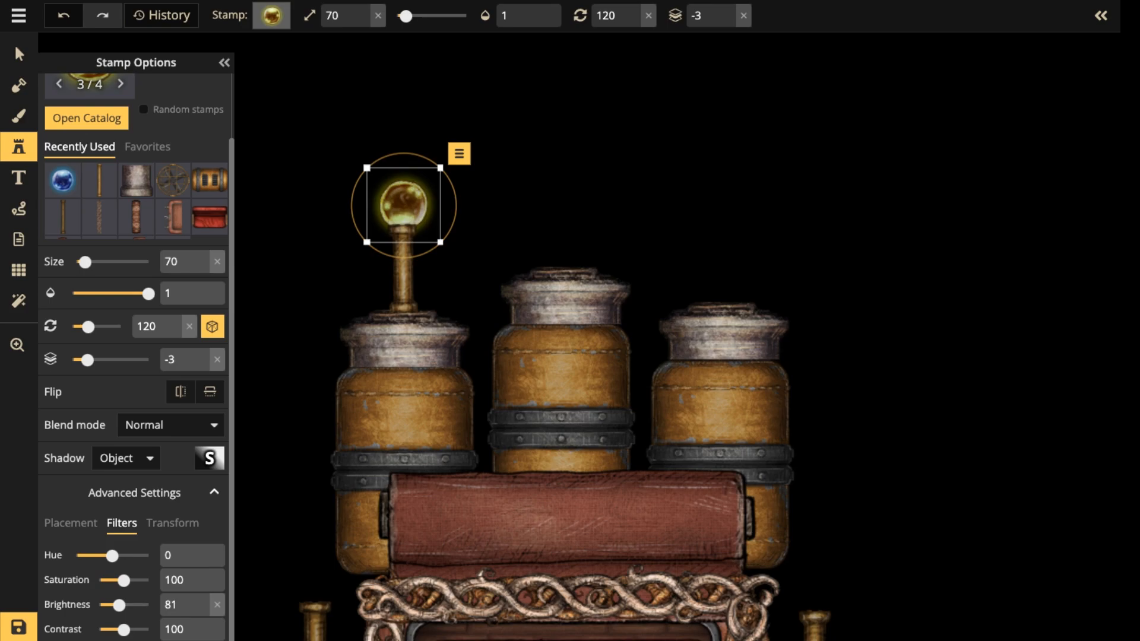
click(71, 522)
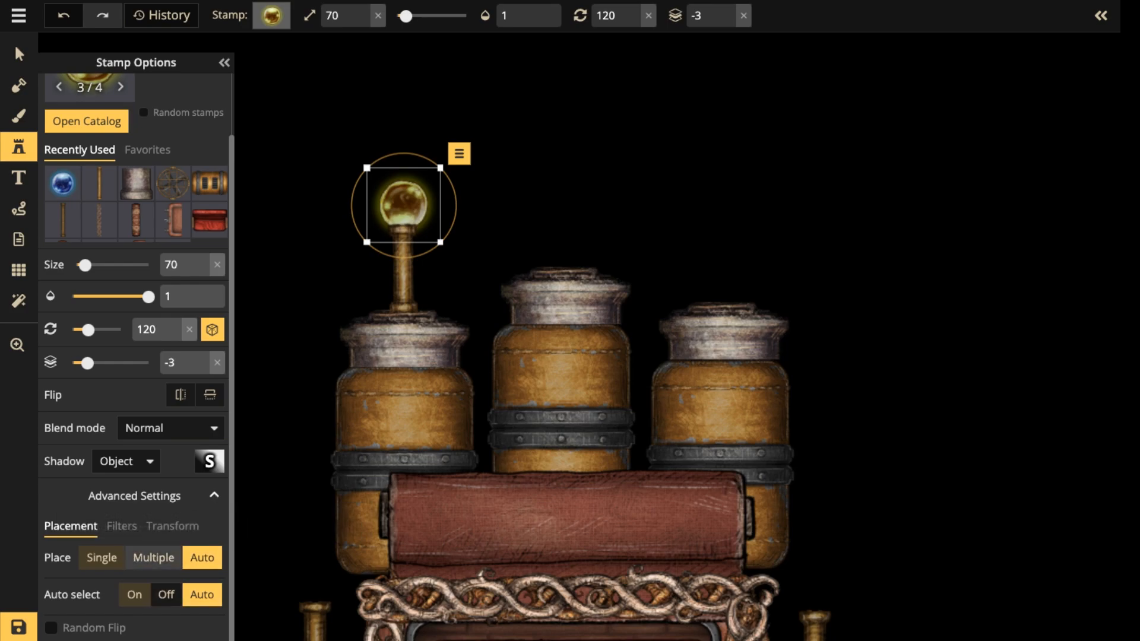
click(122, 526)
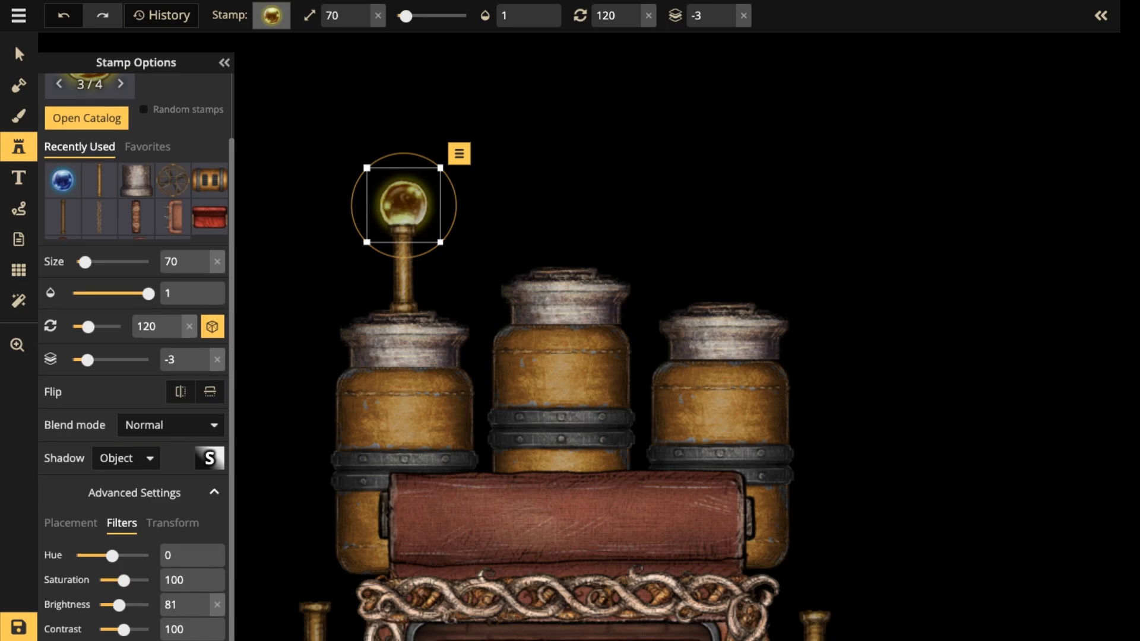
click(173, 522)
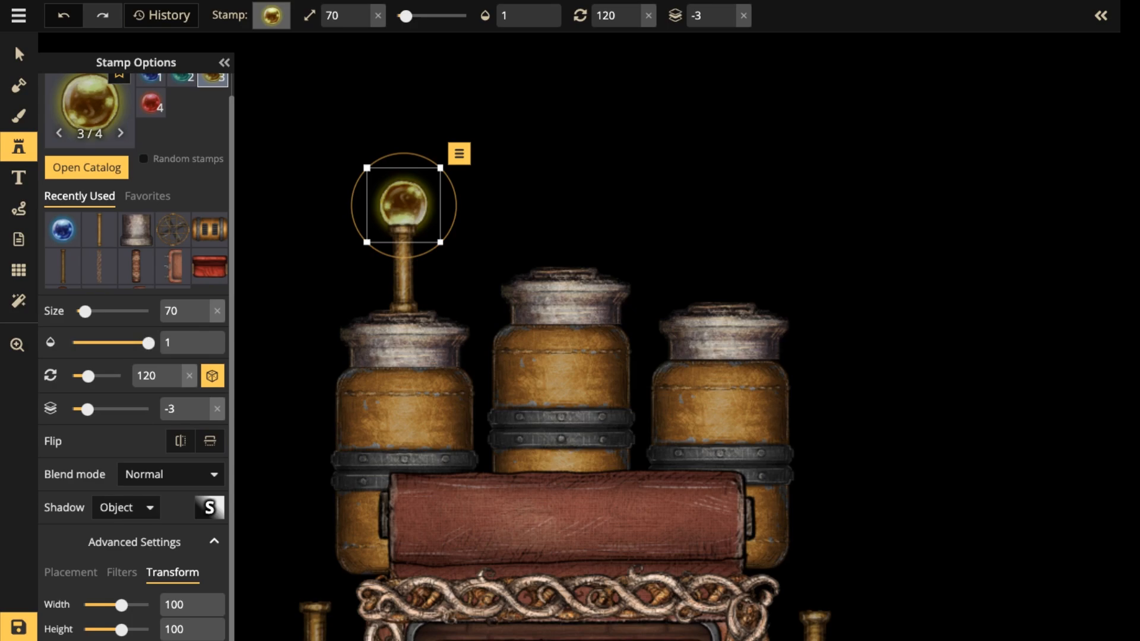
Copy the left boiler's orb and brass pipe together and paste them on top of the middle and right boilers.
click(19, 54)
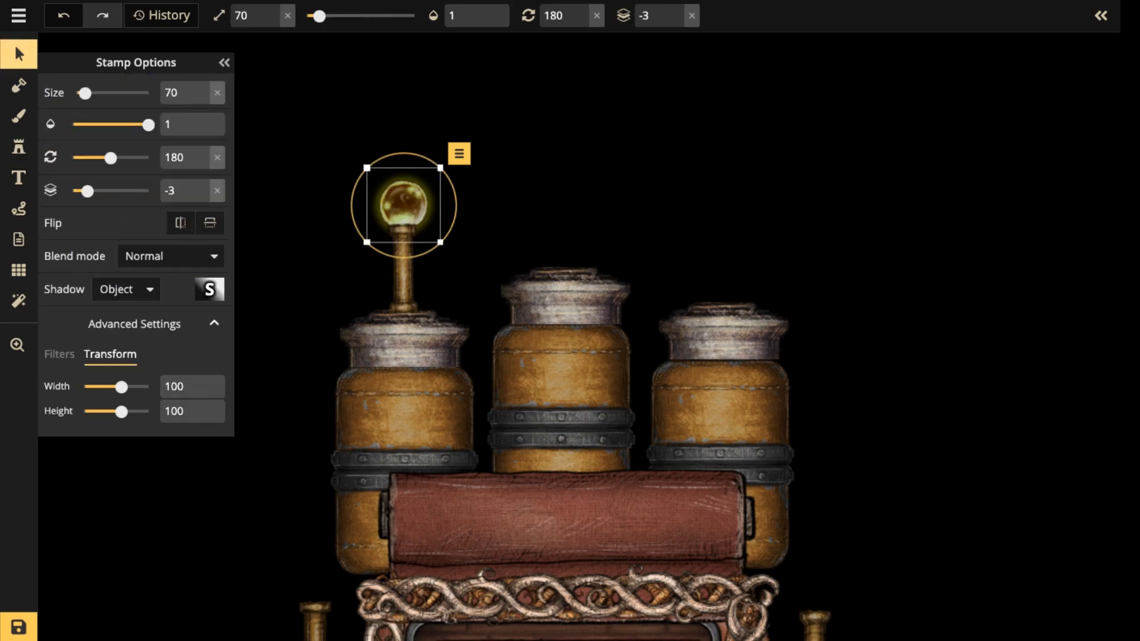
shift+click(403, 273)
key(ctrl+c)
key(ctrl+v)
drag(632, 233, 562, 200)
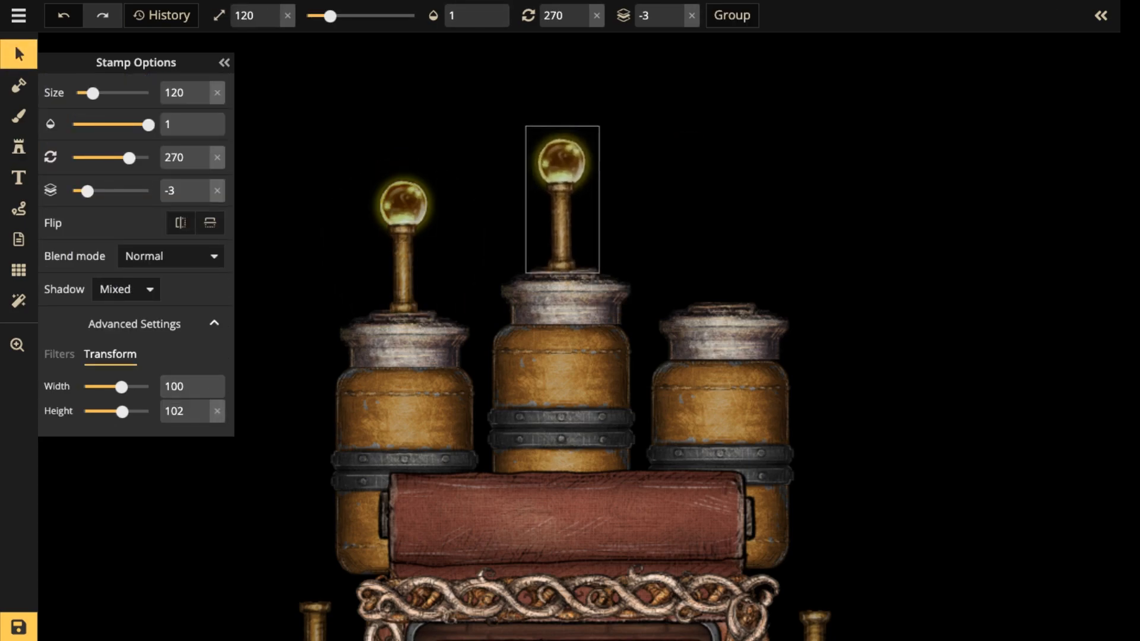
key(ctrl+v)
drag(738, 227, 722, 234)
click(494, 191)
Select the whole train carriage with its boilers and move it slightly upward on the canvas.
scroll(495, 191, down, 5)
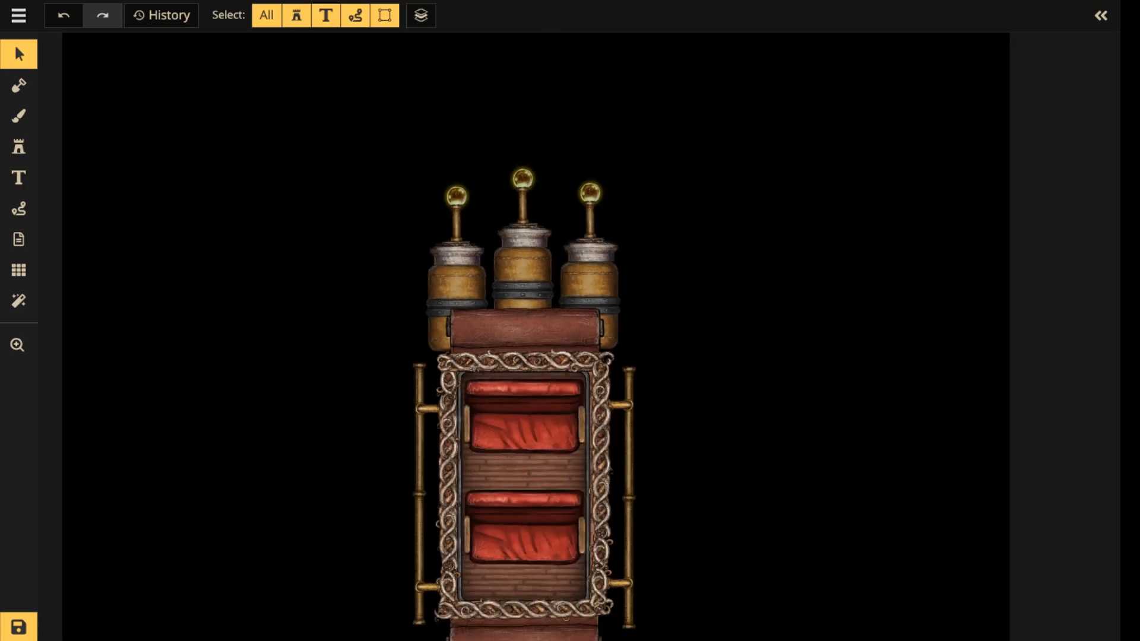
scroll(495, 191, down, 3)
drag(390, 148, 634, 465)
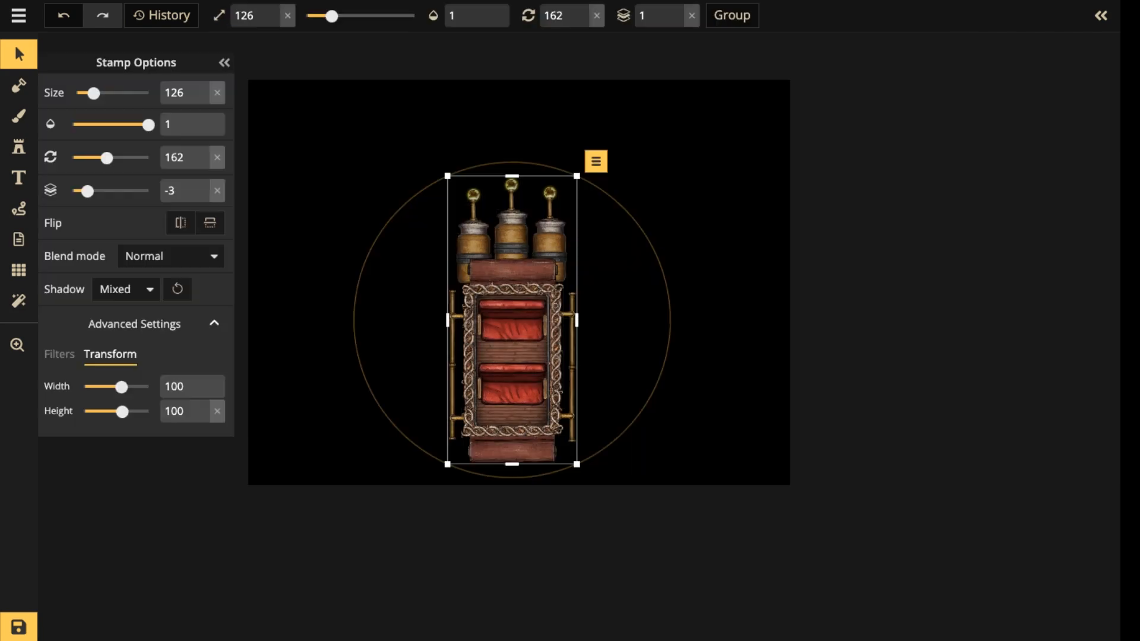
drag(512, 323, 511, 286)
scroll(680, 320, up, 2)
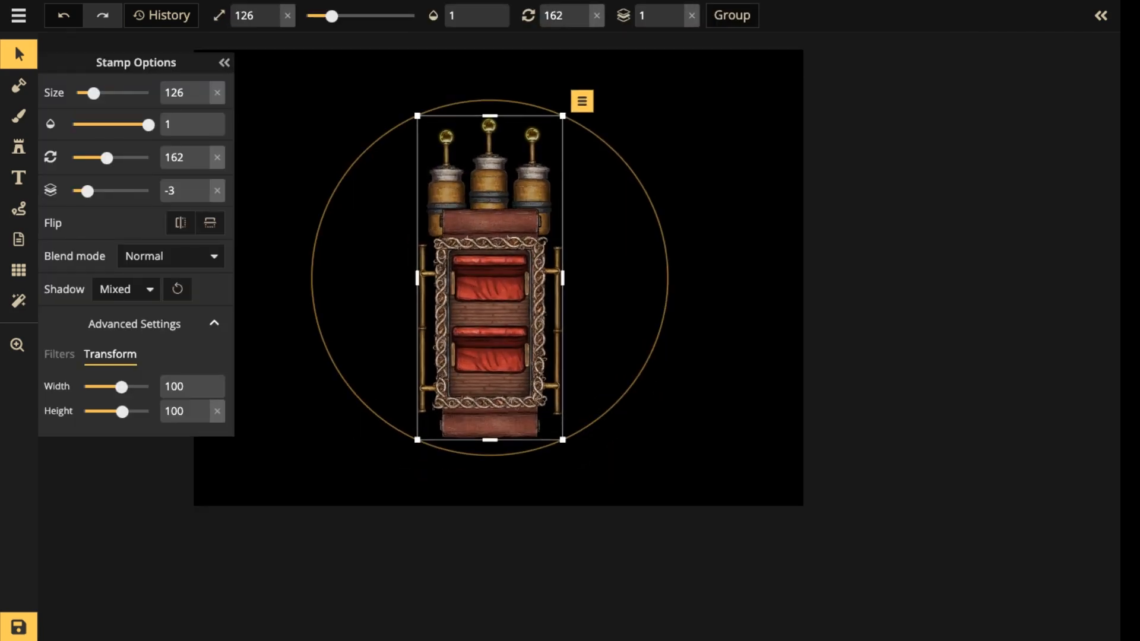
scroll(688, 264, up, 4)
click(694, 196)
Select the three boilers with their collars behind the upper rug connector and set their saturation to 0.
scroll(695, 190, up, 1)
drag(537, 124, 306, 164)
click(60, 355)
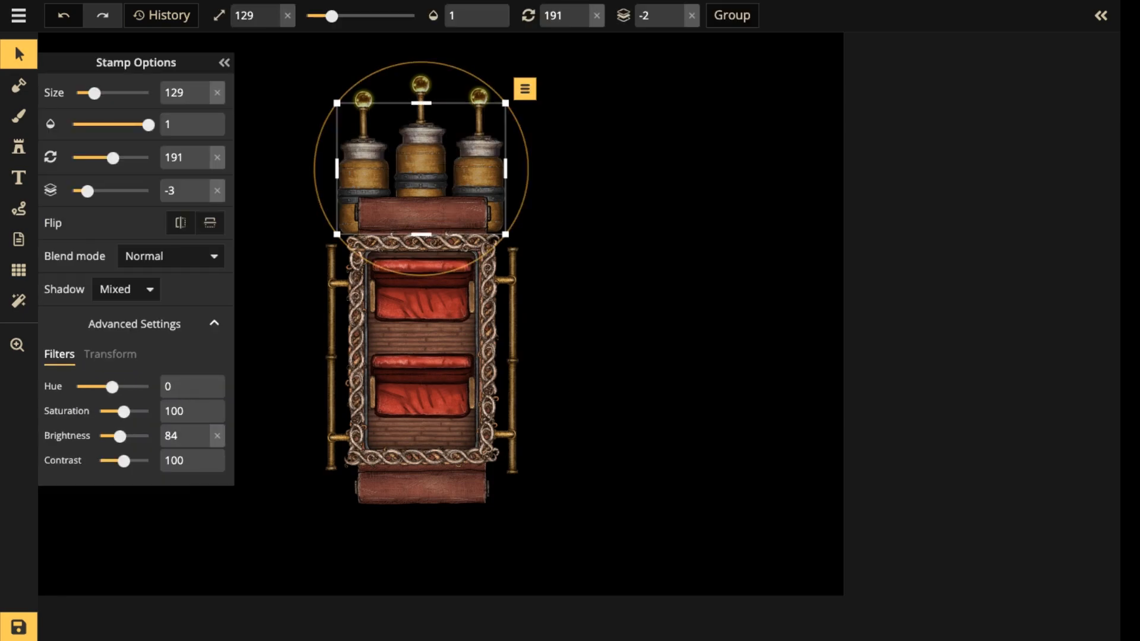
drag(123, 411, 99, 411)
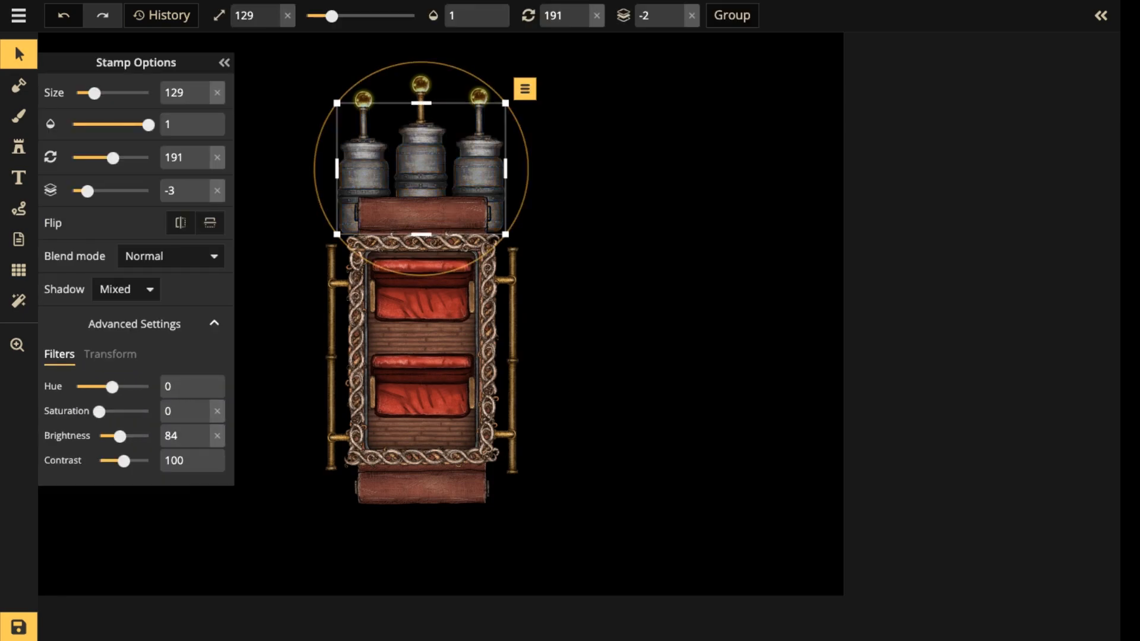
Desaturate the brass pipe on top of the middle boiler by setting its saturation to 0.
key(Escape)
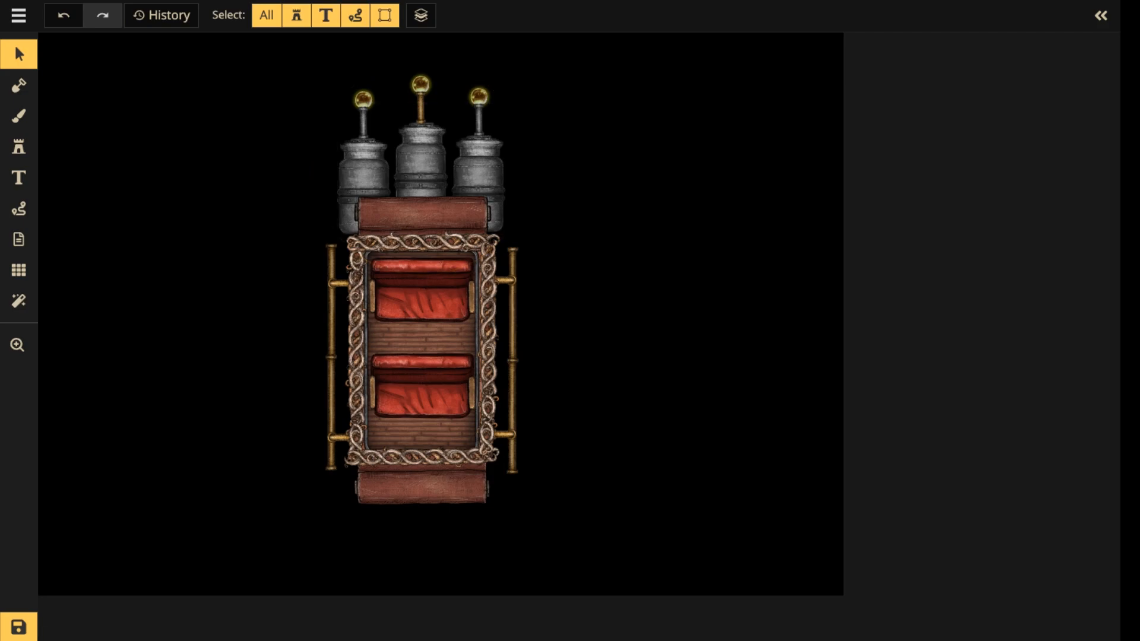
click(420, 108)
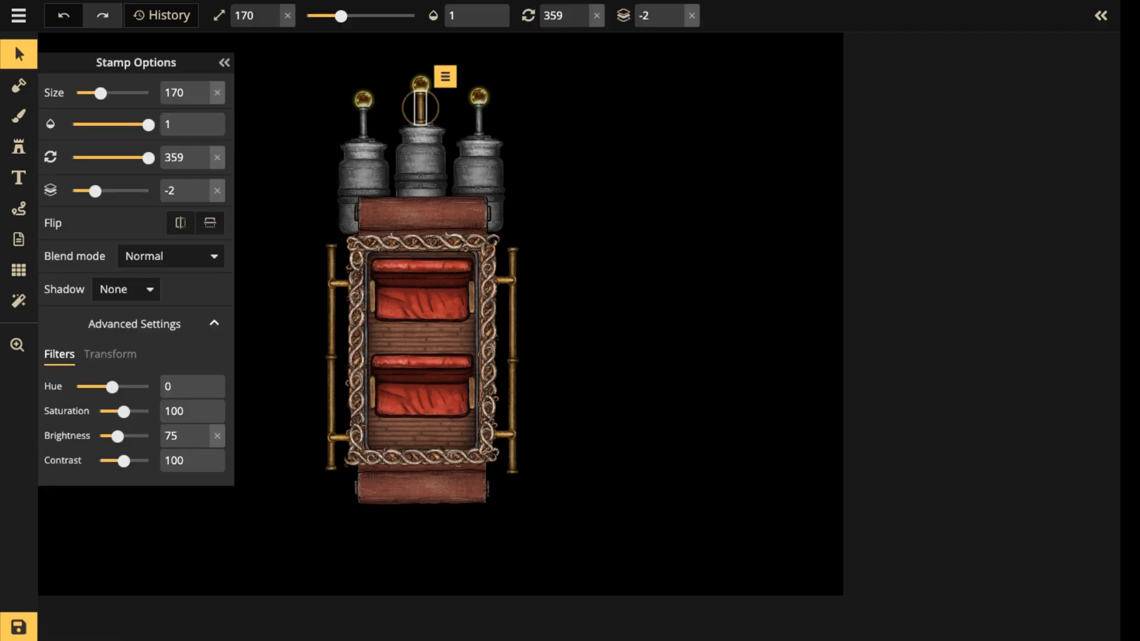
drag(123, 411, 98, 412)
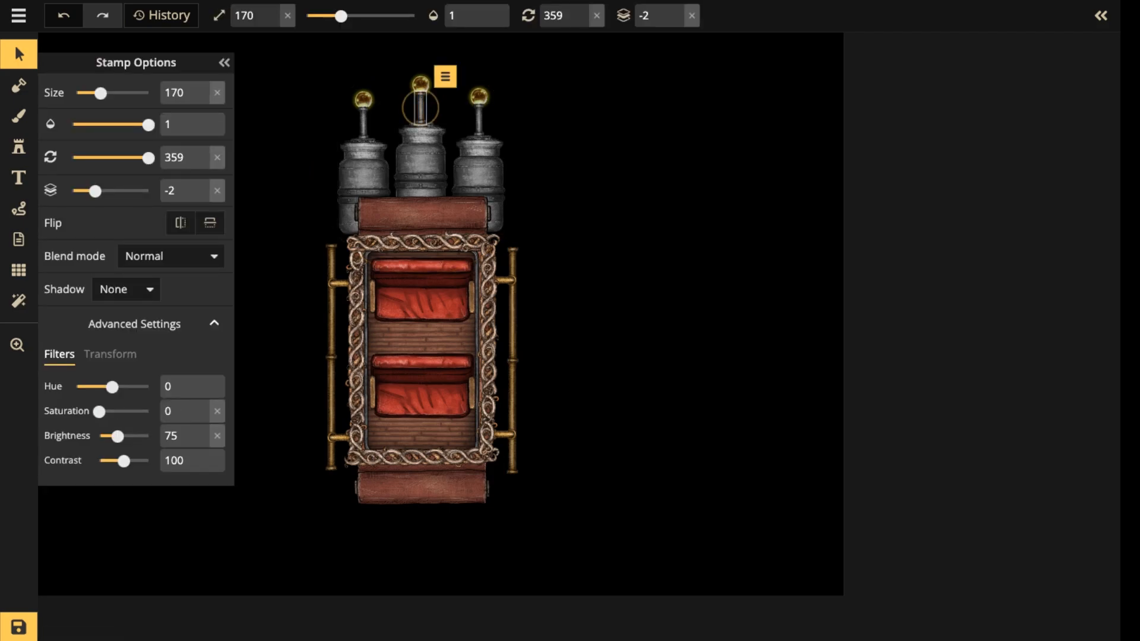
Select the three orbs above the boilers together and set their saturation to 0 and brightness to 53.
click(363, 99)
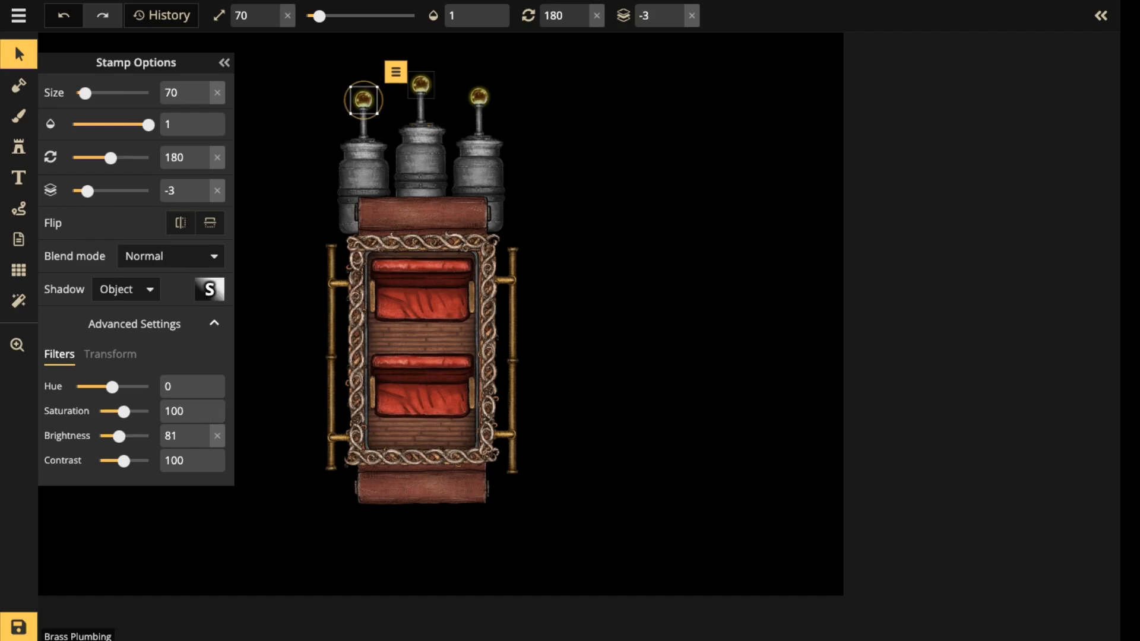
shift+click(421, 84)
shift+click(479, 96)
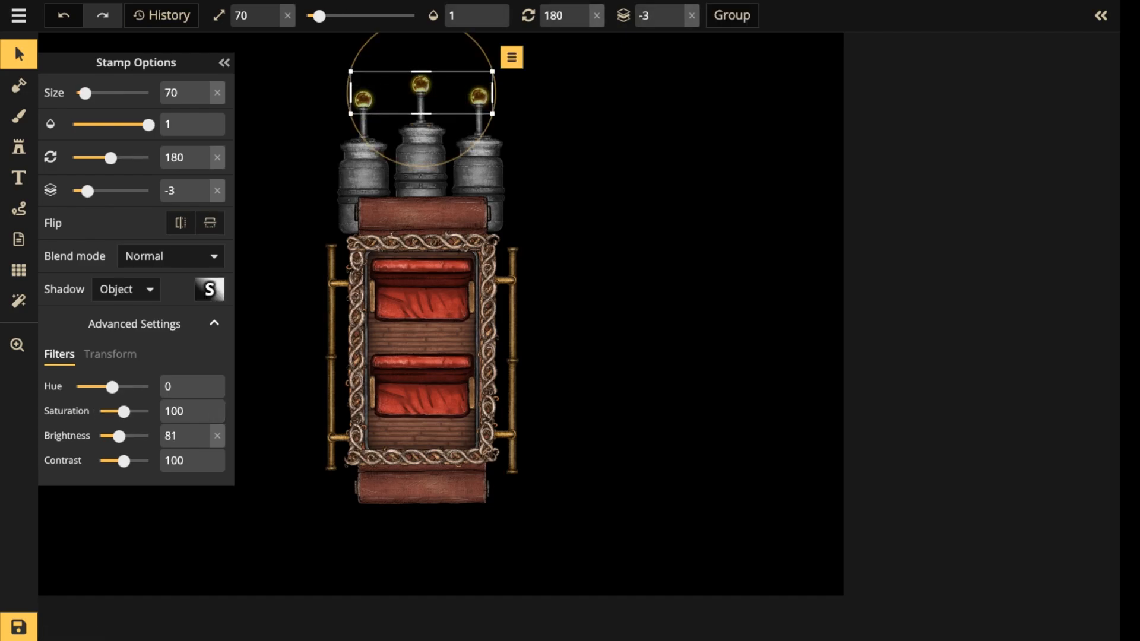
drag(124, 411, 98, 411)
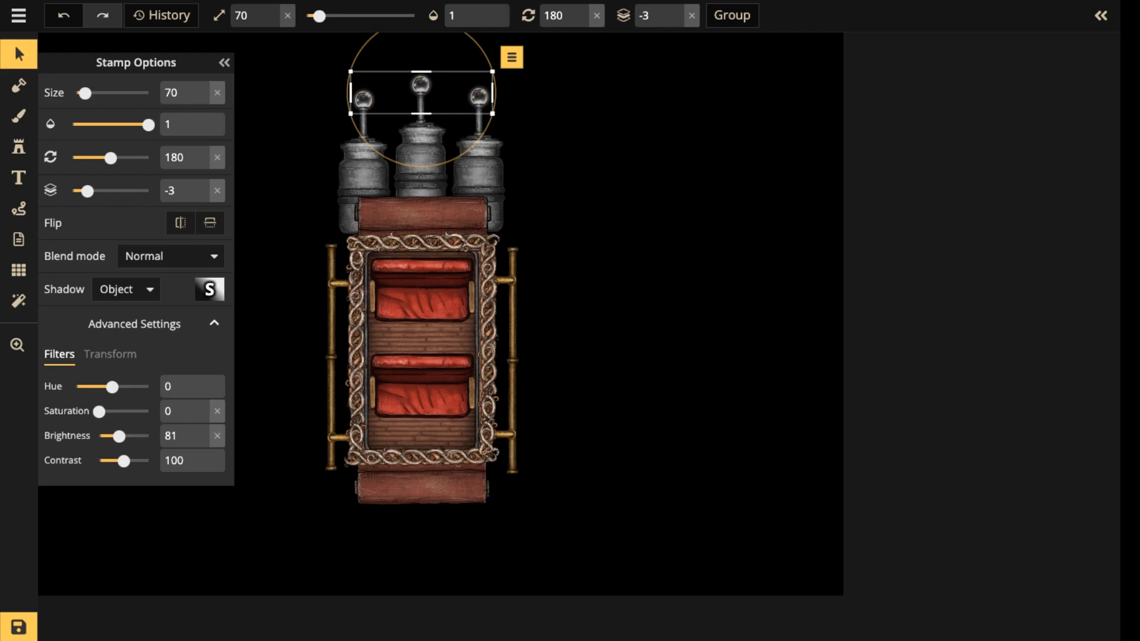
drag(119, 435, 111, 435)
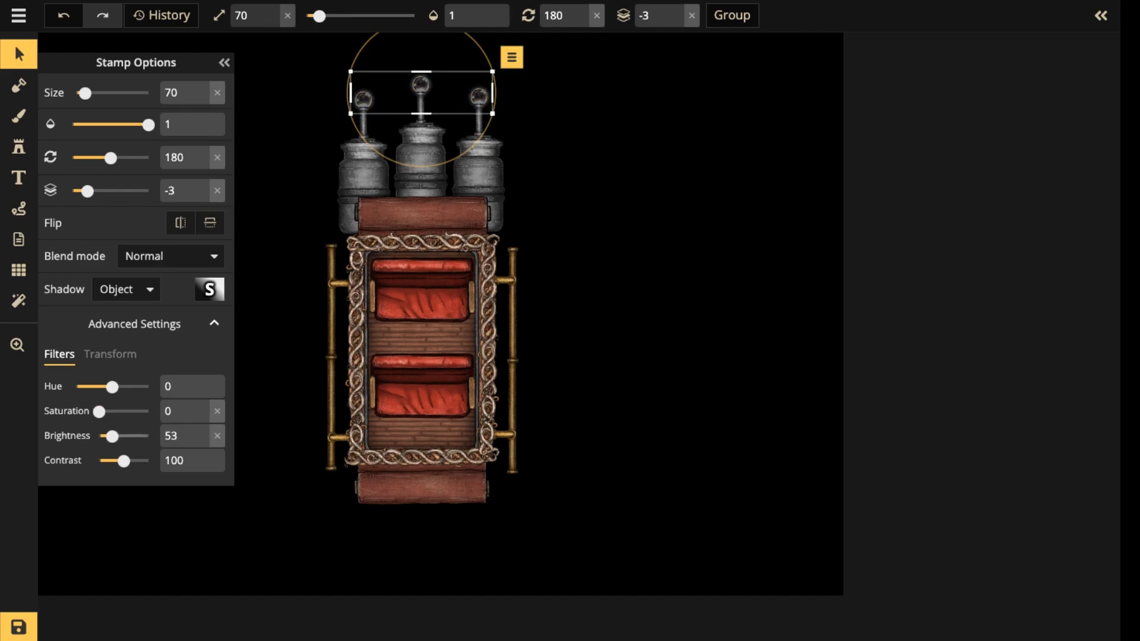
click(314, 84)
scroll(315, 84, down, 3)
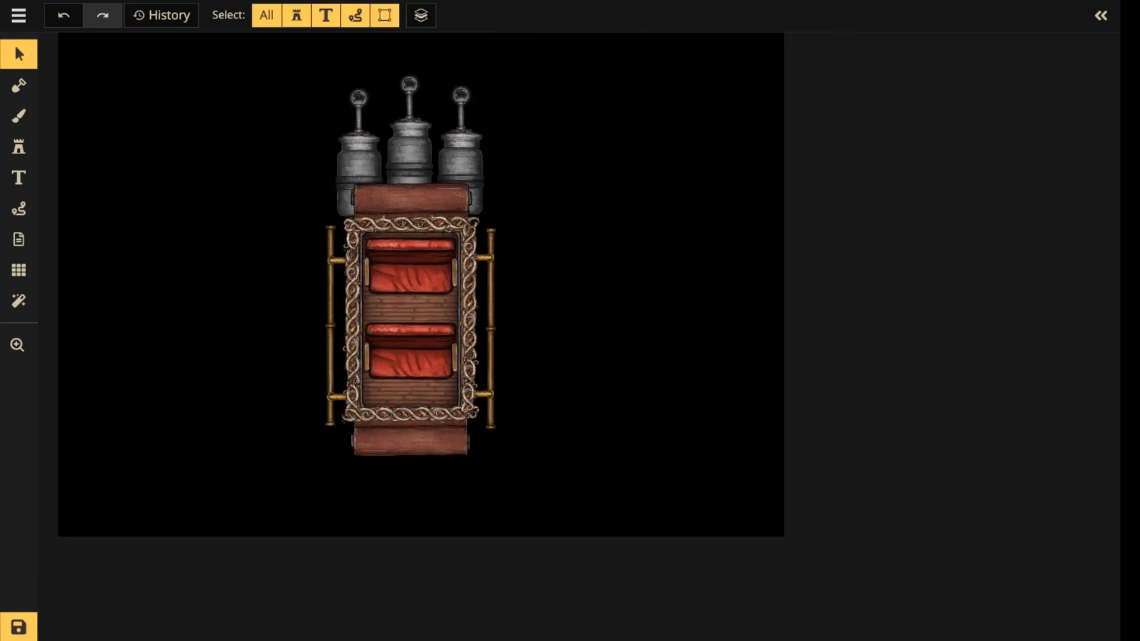
Delete the orbs and pipes from the left and right boilers, keeping the middle boiler's orb and pipe.
key(space)
drag(315, 84, 545, 305)
click(515, 324)
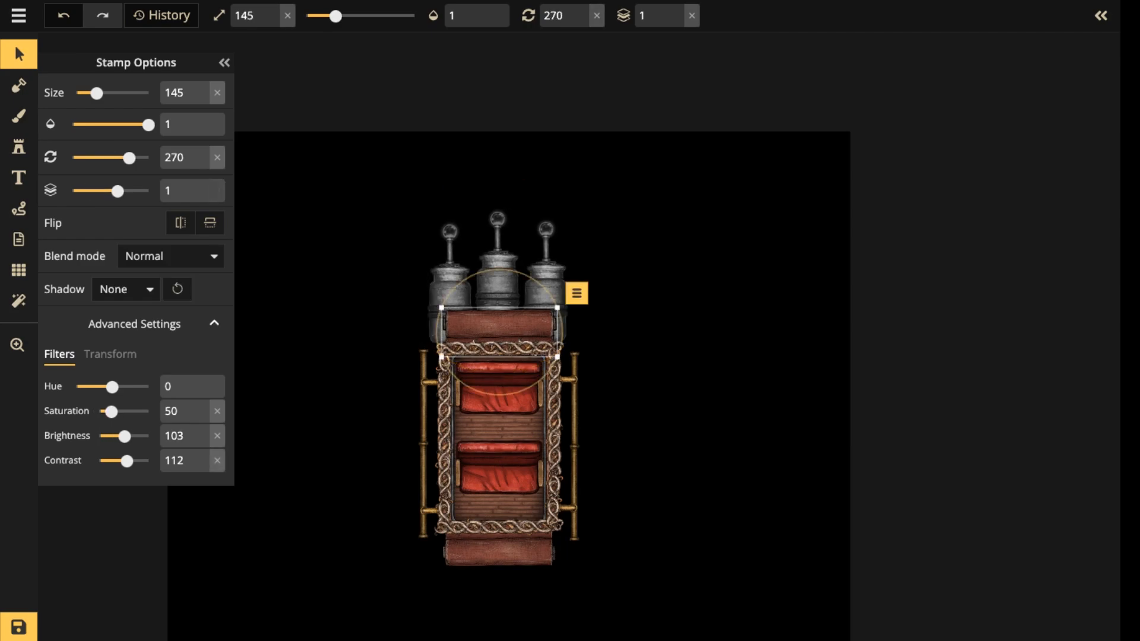
click(450, 232)
scroll(450, 233, up, 3)
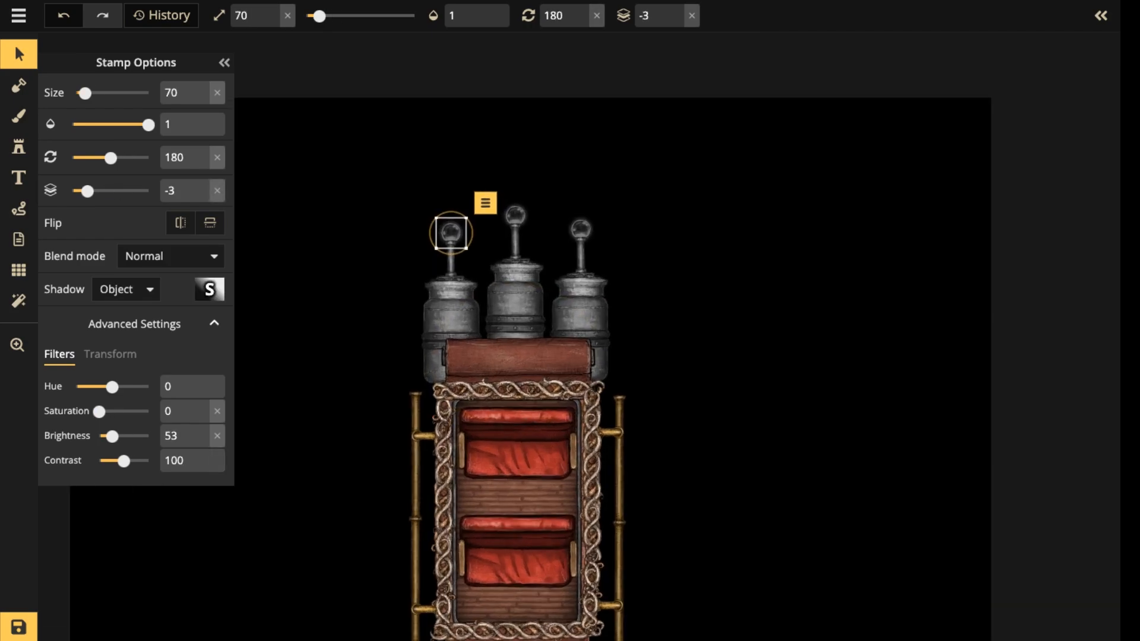
click(451, 264)
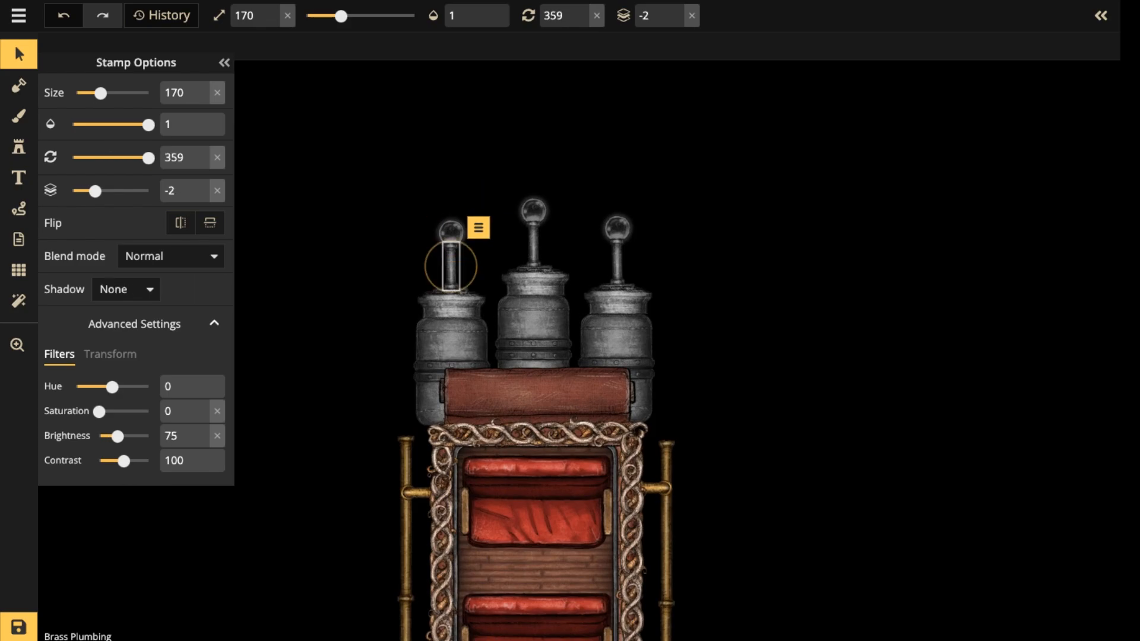
key(Delete)
click(451, 233)
key(Delete)
click(617, 261)
key(Delete)
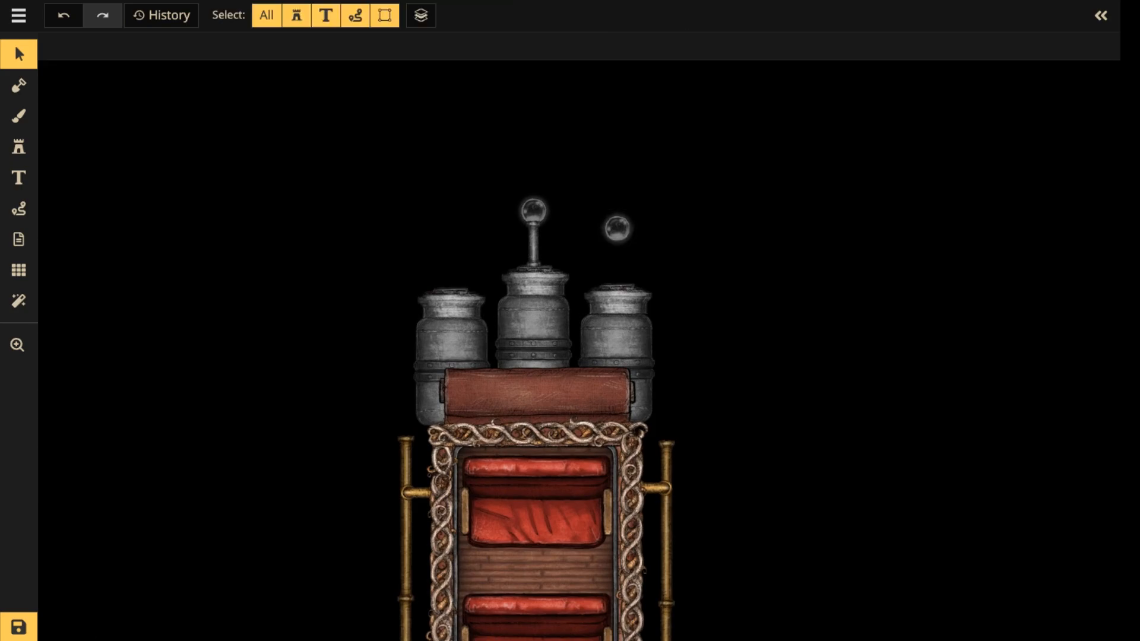
click(617, 229)
key(Delete)
Try enlarging the middle boiler's orb and pipe together to size 173, and delete both from the boiler.
drag(488, 183, 561, 228)
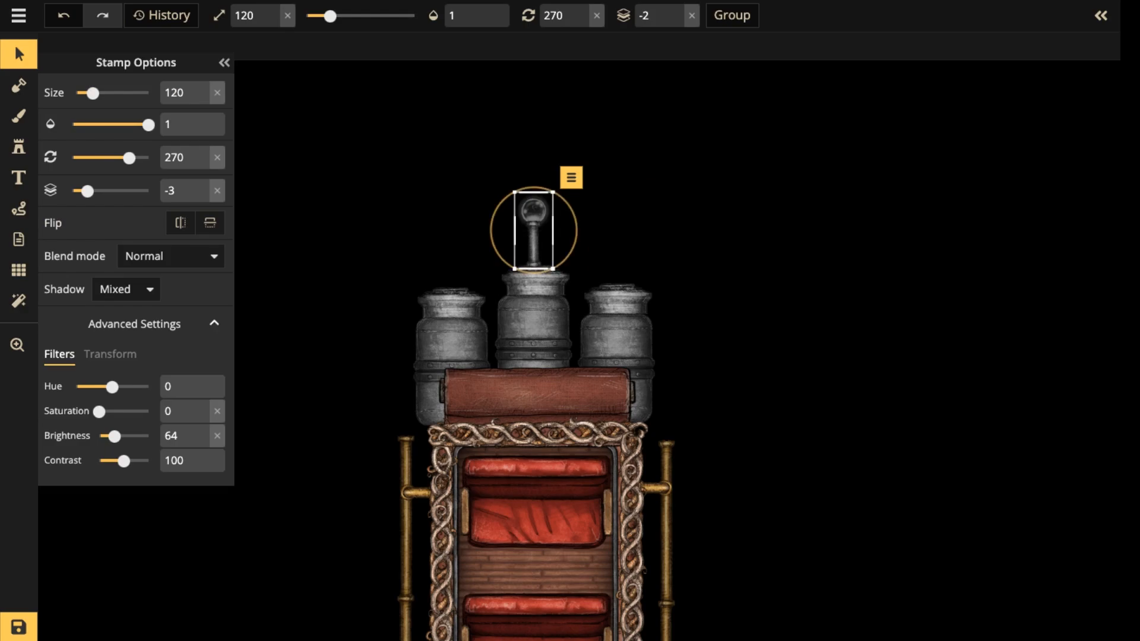
drag(515, 190, 498, 158)
drag(524, 230, 534, 231)
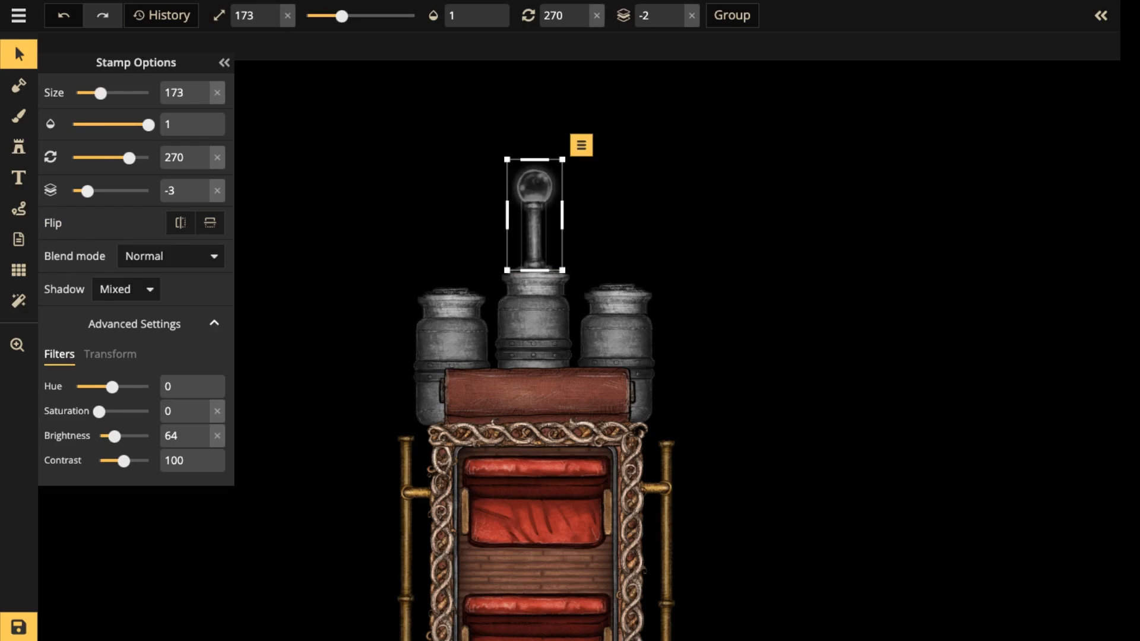
key(Delete)
scroll(530, 243, down, 5)
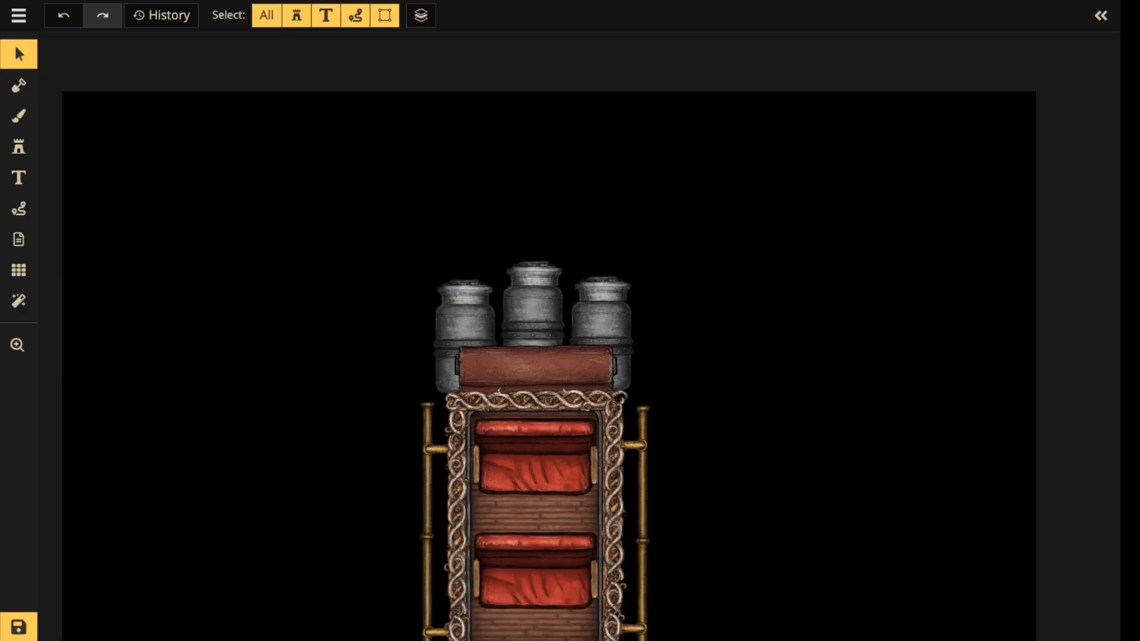
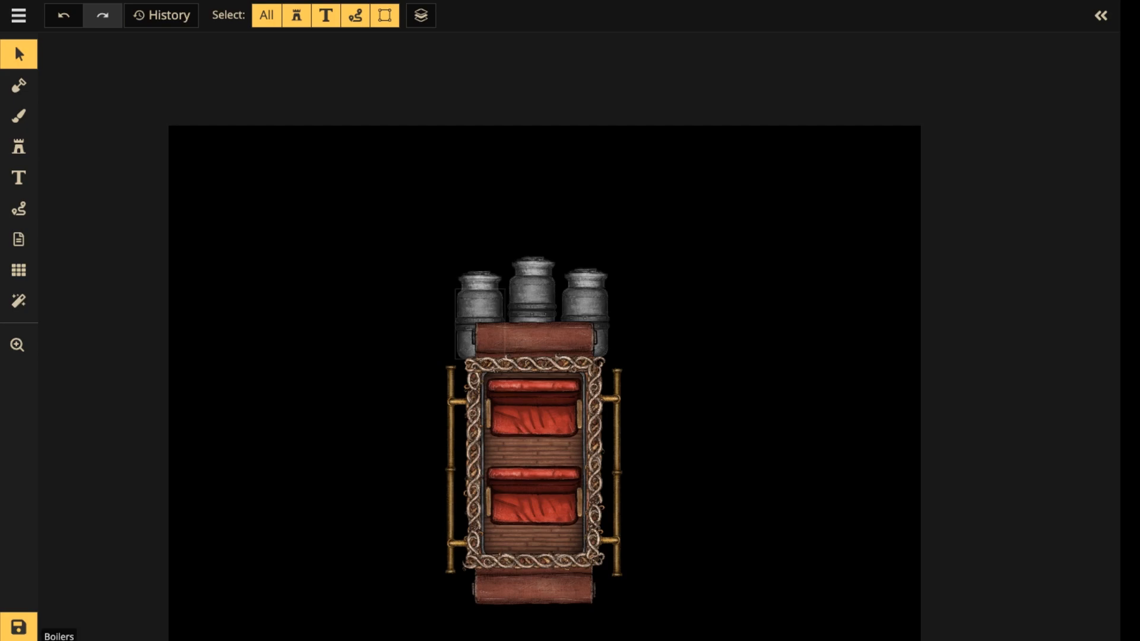
Select the collars on top of all three boilers together and set their brightness to 83.
click(532, 287)
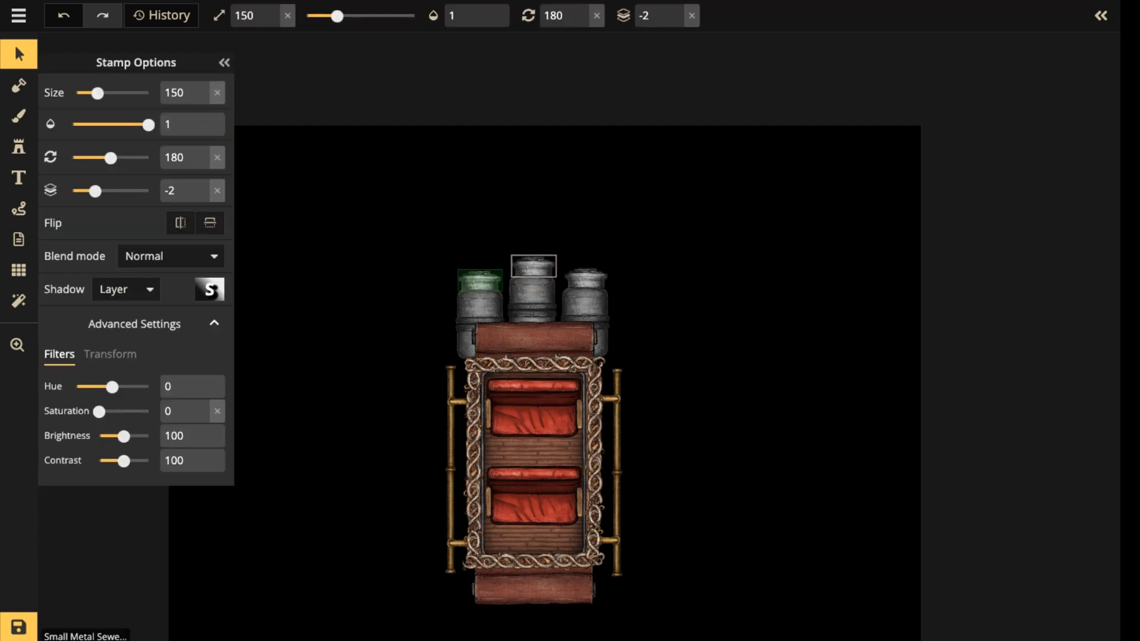
shift+click(479, 297)
shift+click(585, 297)
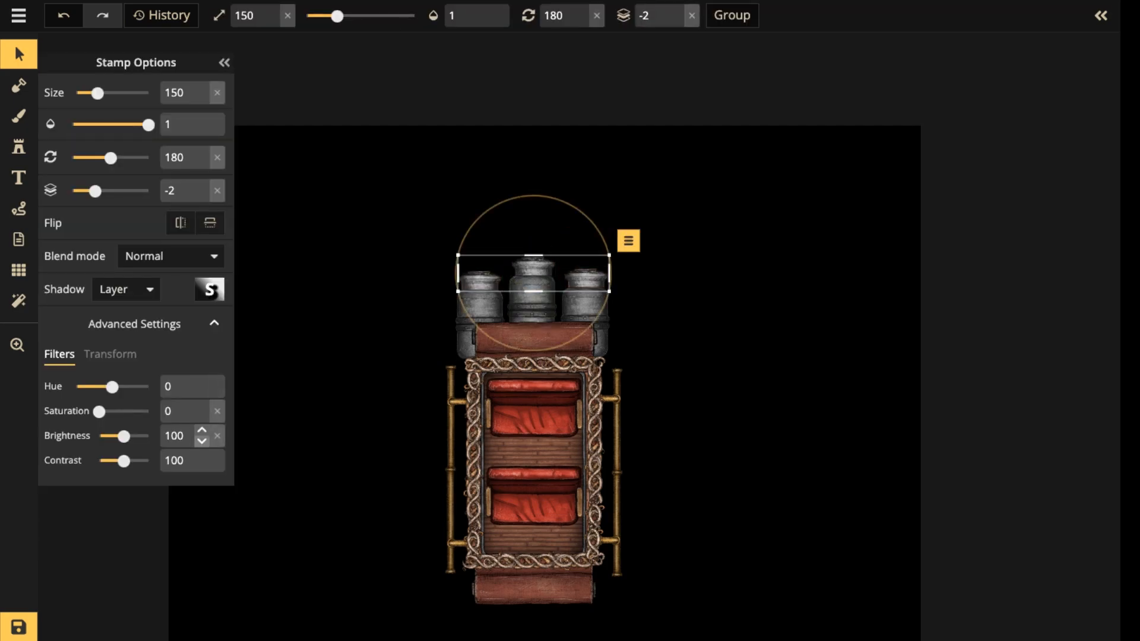
click(202, 441)
click(202, 441)
click(201, 441)
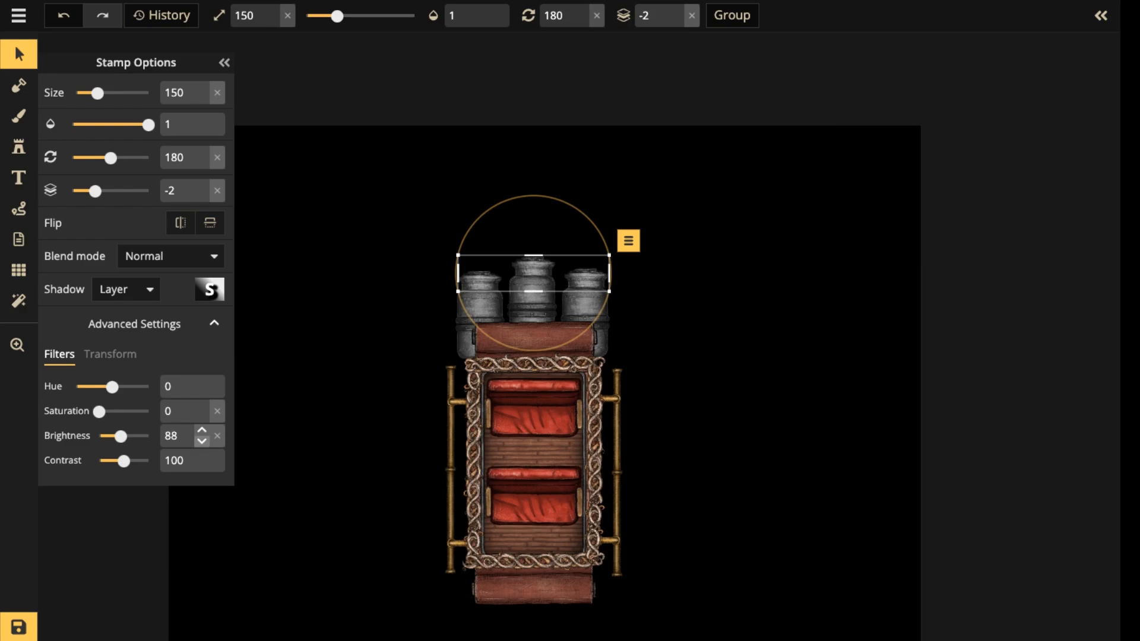
click(202, 441)
click(332, 380)
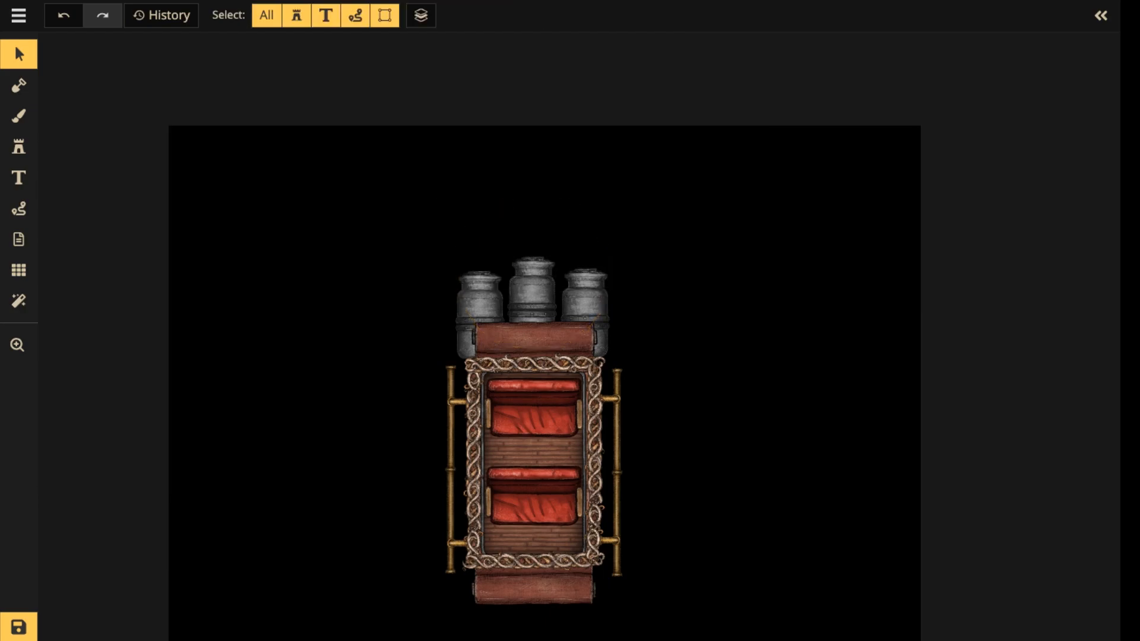
Examine the collars on top of the three boilers, checking them individually and together.
click(533, 266)
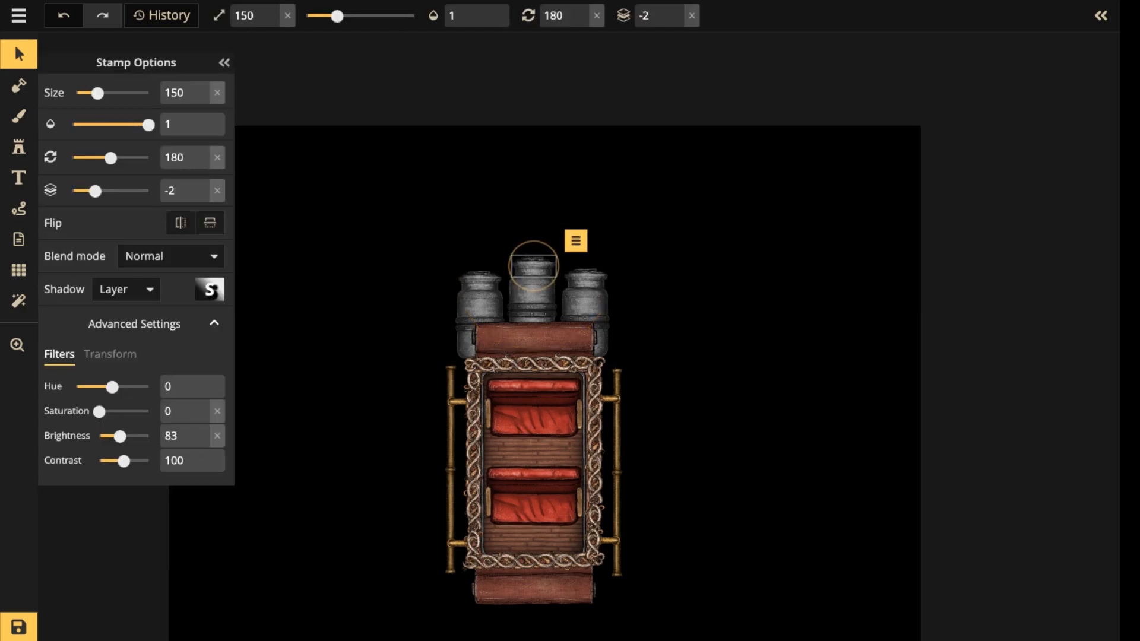
key(Escape)
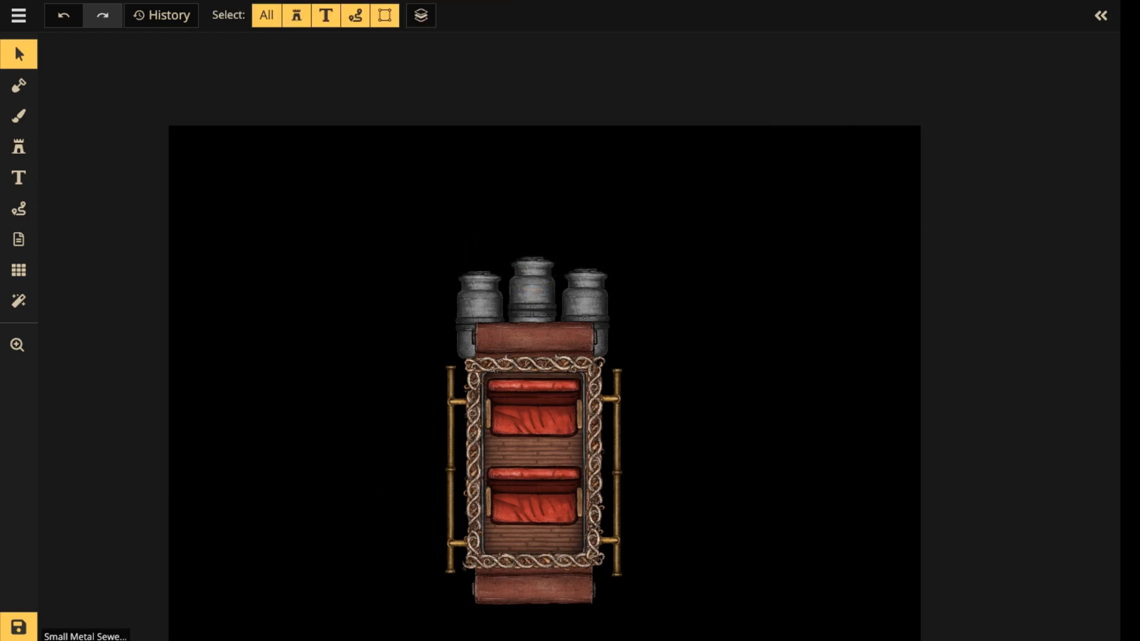
click(586, 276)
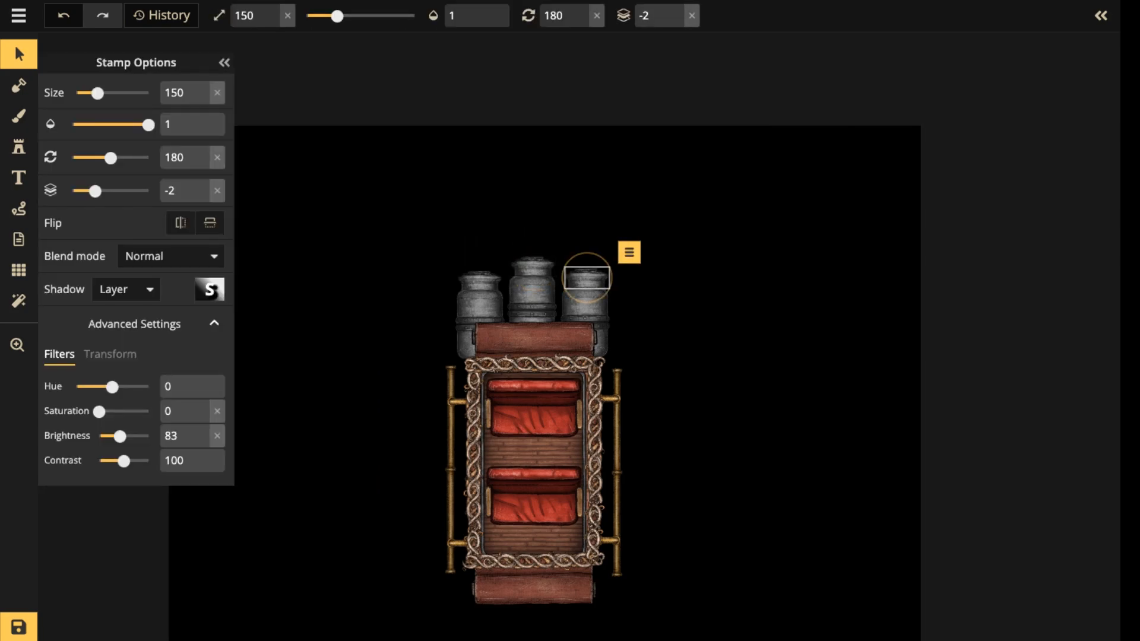
key(Escape)
click(533, 266)
click(479, 280)
shift+click(586, 278)
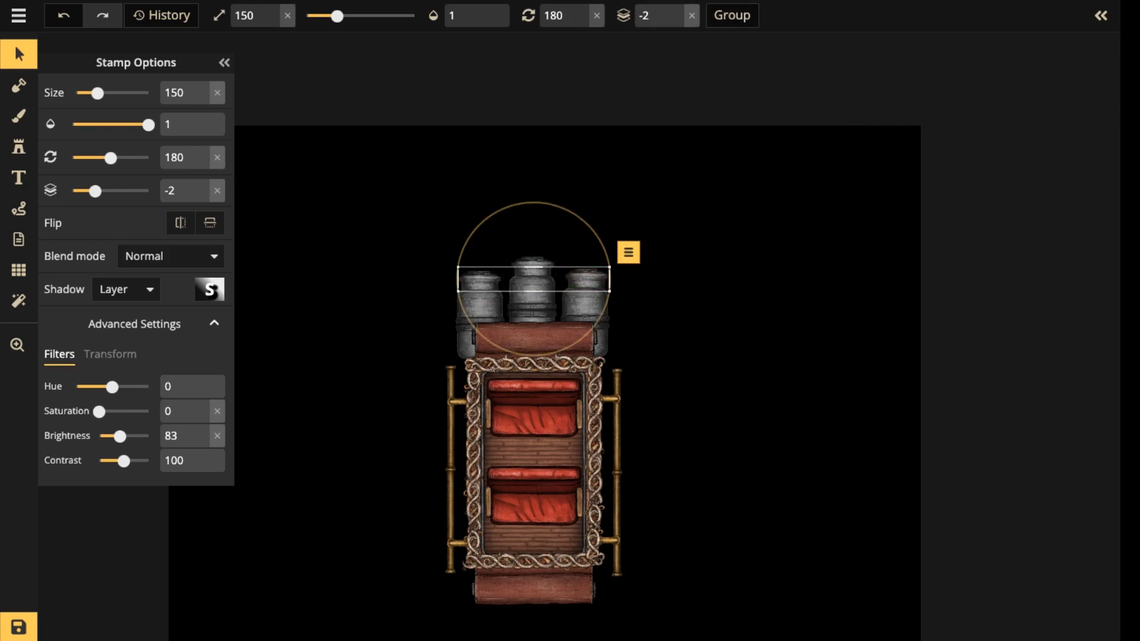
scroll(484, 252, up, 4)
shift+click(552, 281)
scroll(553, 282, up, 1)
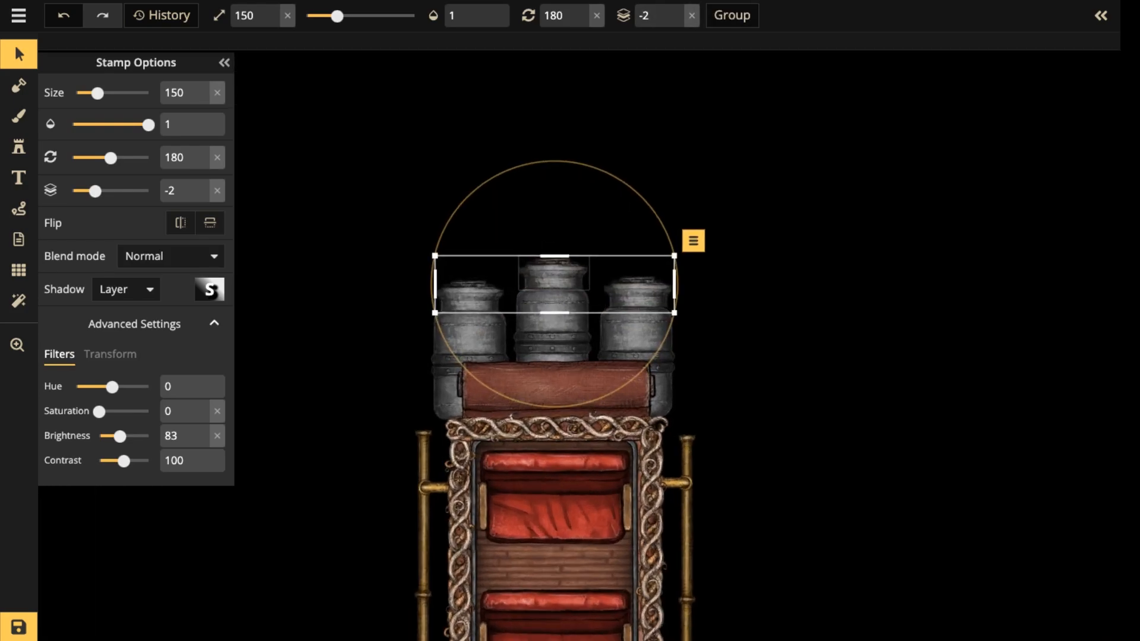
key(Escape)
click(470, 295)
shift+click(553, 278)
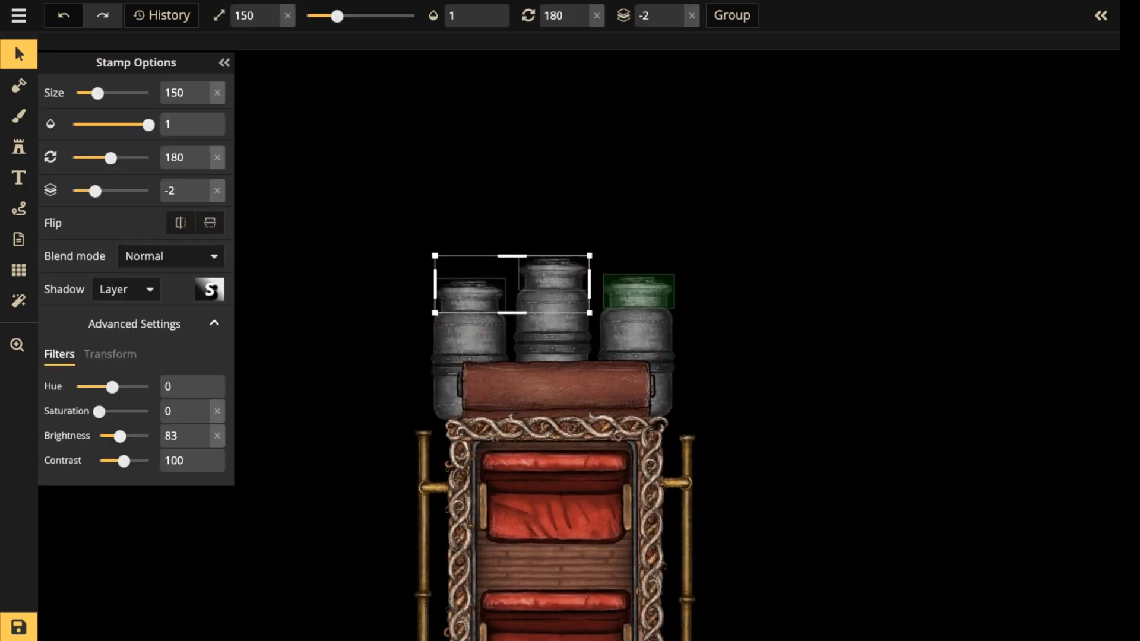
shift+click(638, 293)
key(Escape)
click(18, 147)
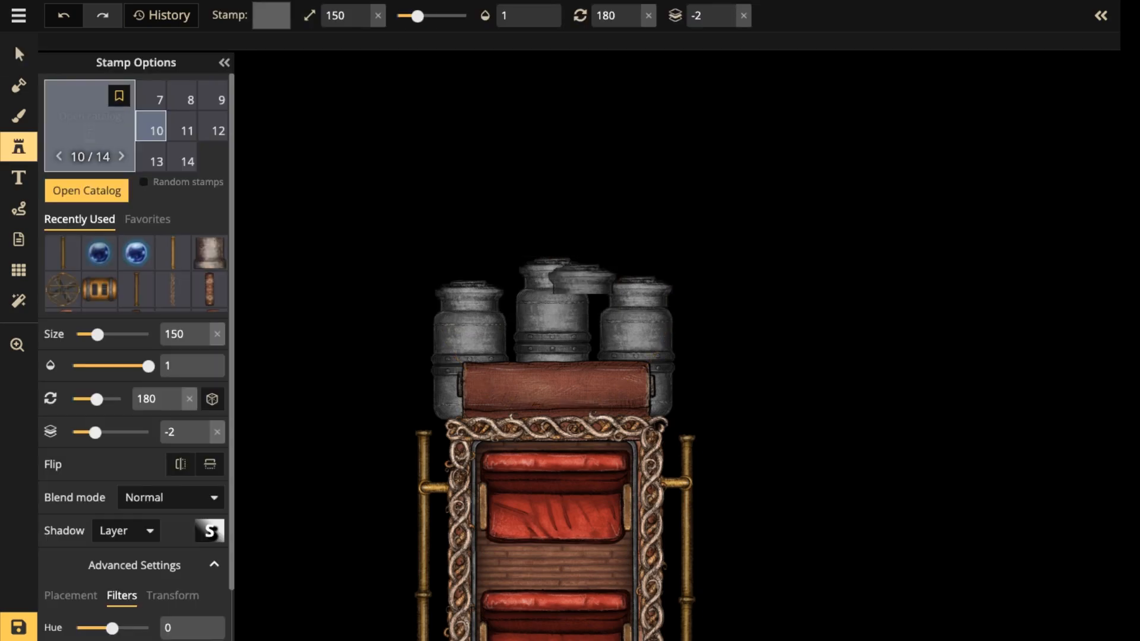
click(18, 344)
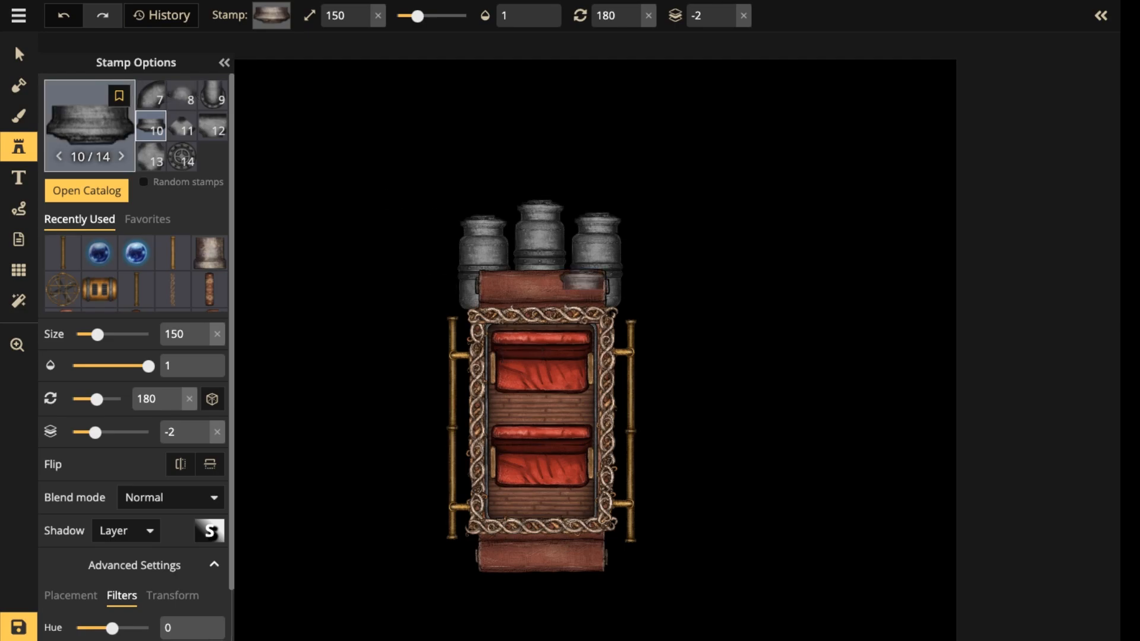
Nudge the ornate frame's horizontal piece nearest the boilers slightly down.
click(19, 54)
scroll(416, 286, up, 1)
click(550, 311)
scroll(550, 311, up, 1)
mouse_move(550, 311)
mouse_down()
mouse_move(829, 269)
mouse_move(560, 300)
mouse_move(542, 315)
mouse_move(552, 318)
mouse_up()
scroll(596, 312, up, 2)
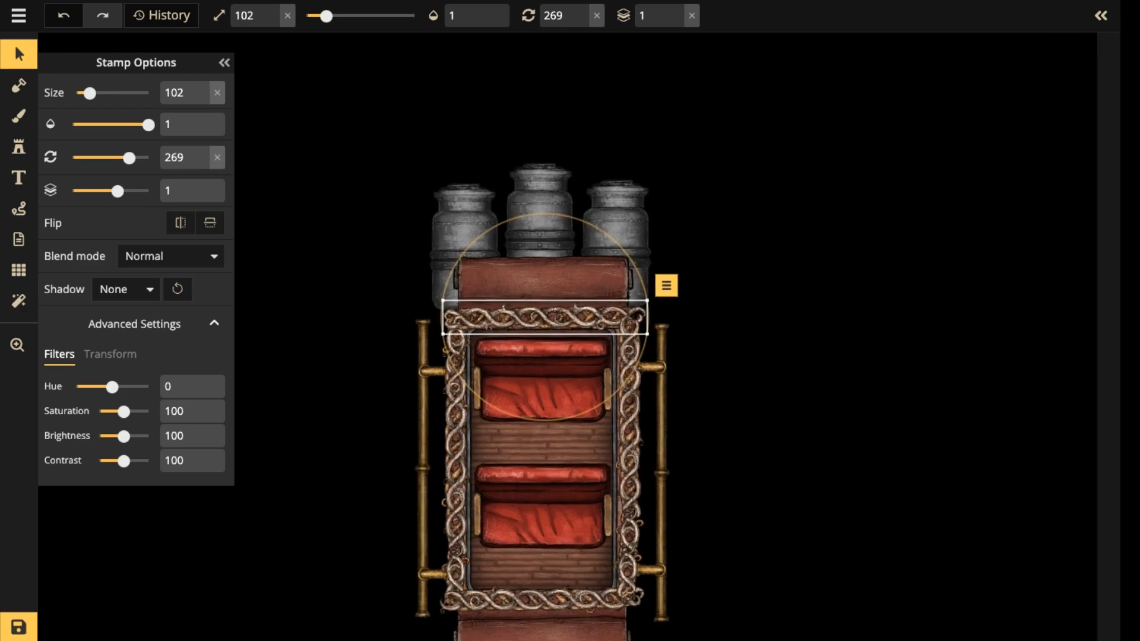
Select the carriage's pieces together, without the middle boiler's collar, and move them slightly down.
click(575, 379)
key(space)
drag(576, 380, 580, 215)
drag(311, 44, 840, 580)
drag(549, 306, 549, 315)
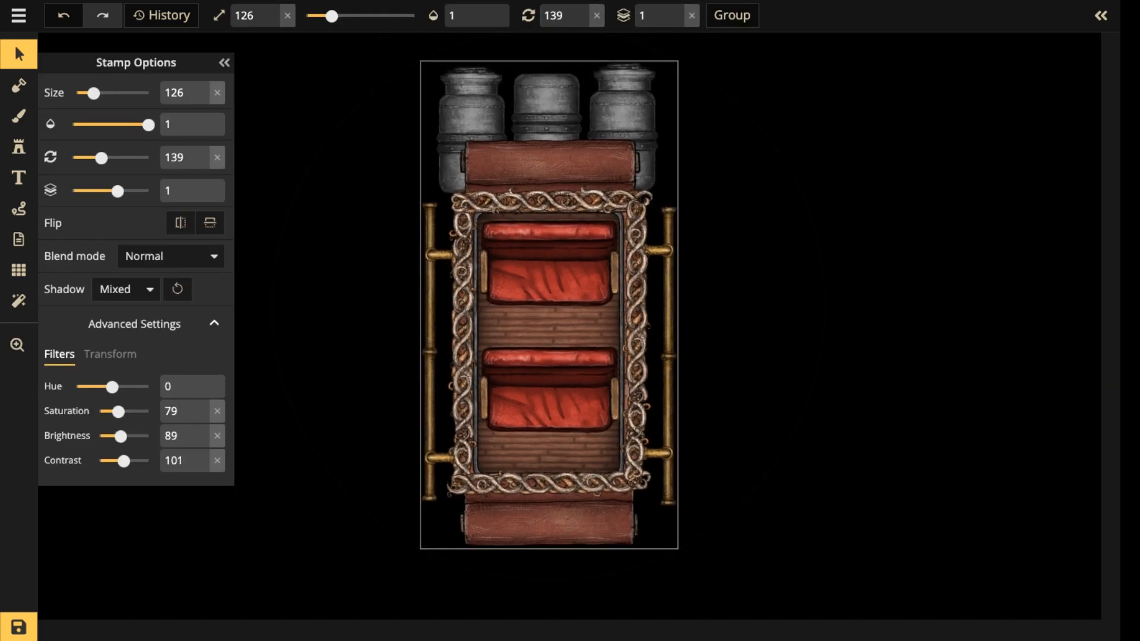
Try the Luminosity blend mode on the ornate frame's pieces and set them back to Normal.
click(550, 200)
shift+click(462, 332)
shift+click(463, 223)
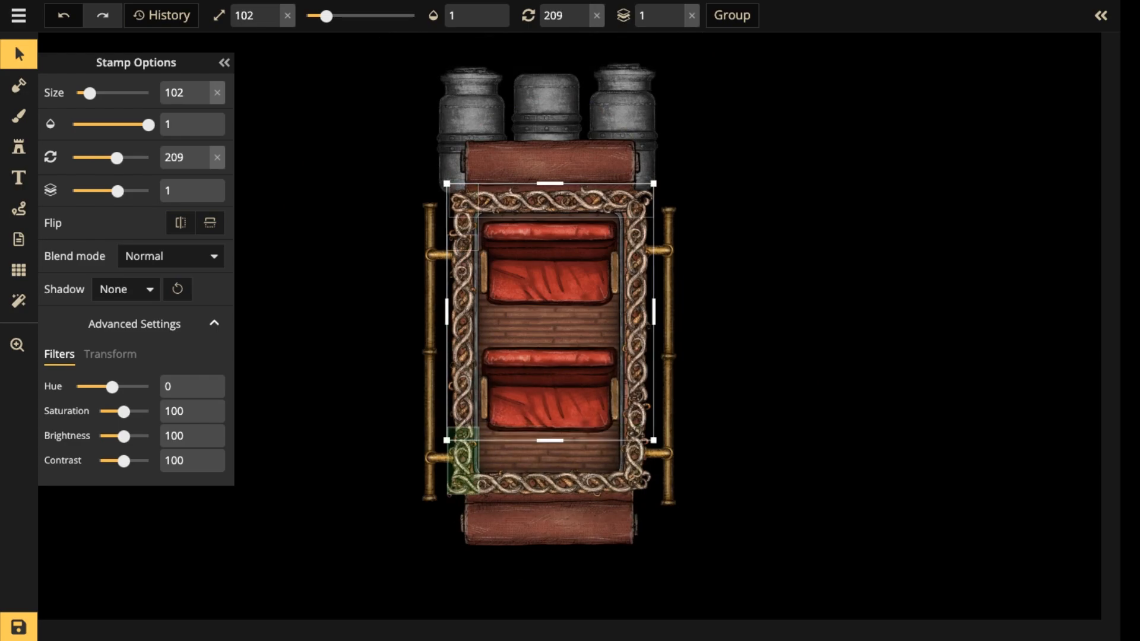
shift+click(463, 456)
shift+click(549, 482)
shift+click(635, 456)
shift+click(637, 332)
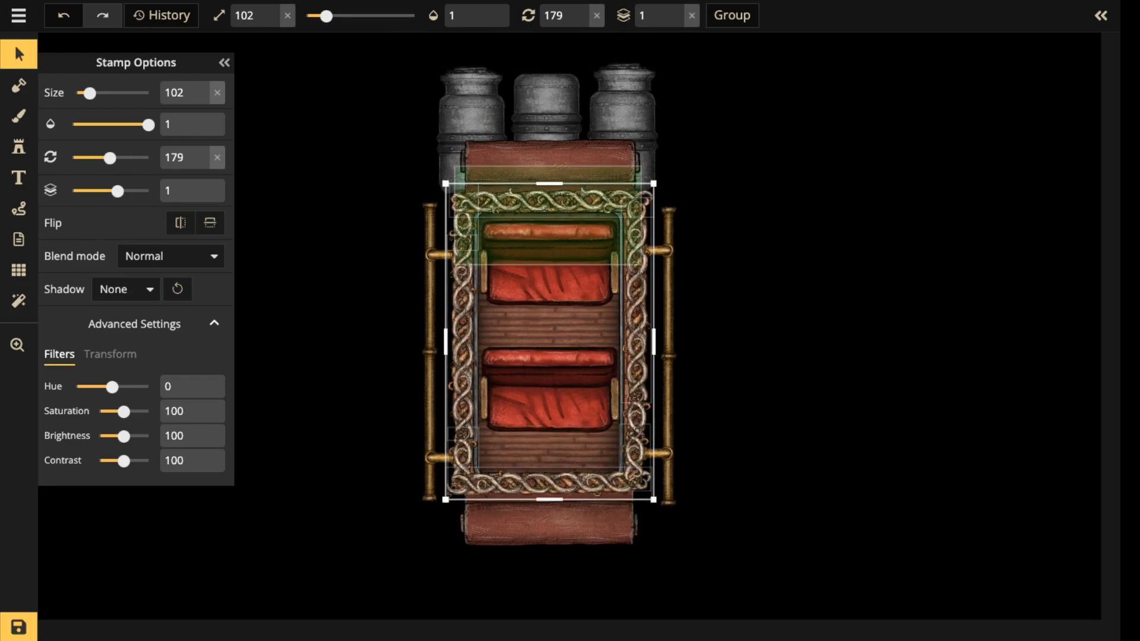
click(171, 256)
scroll(131, 377, down, 3)
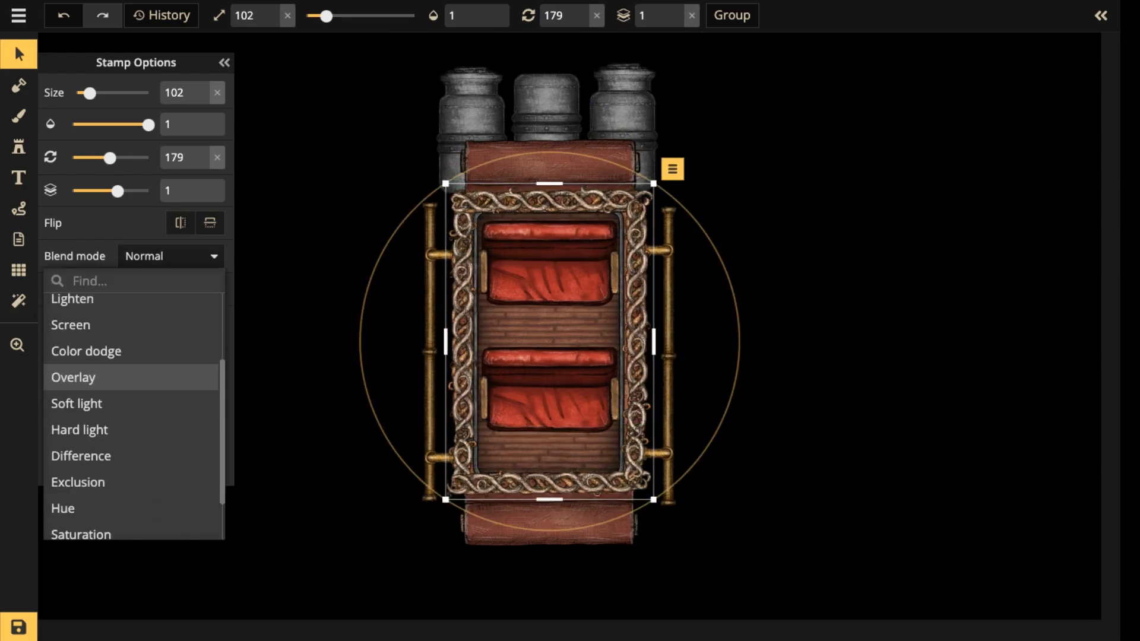
click(131, 527)
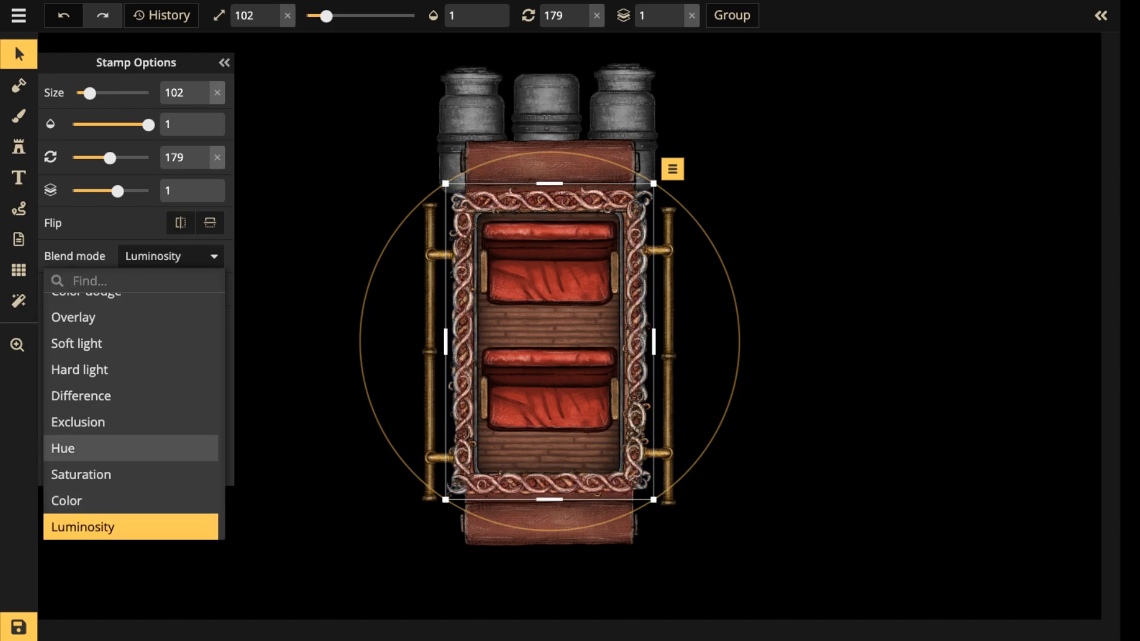
scroll(130, 343, up, 3)
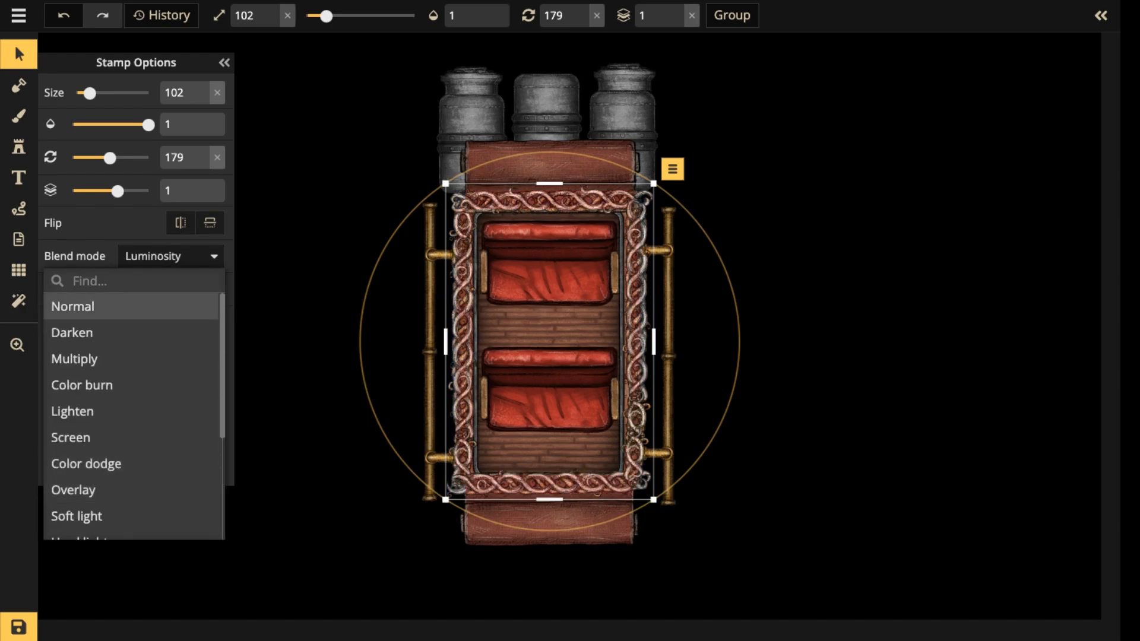
click(130, 307)
click(462, 338)
click(463, 338)
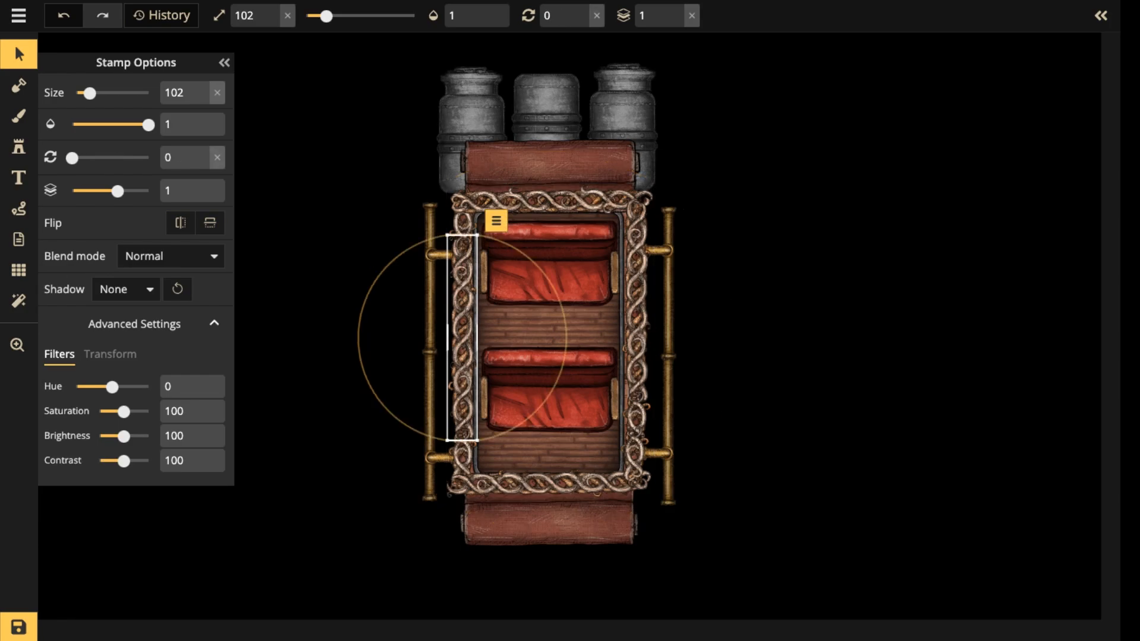
scroll(462, 337, up, 2)
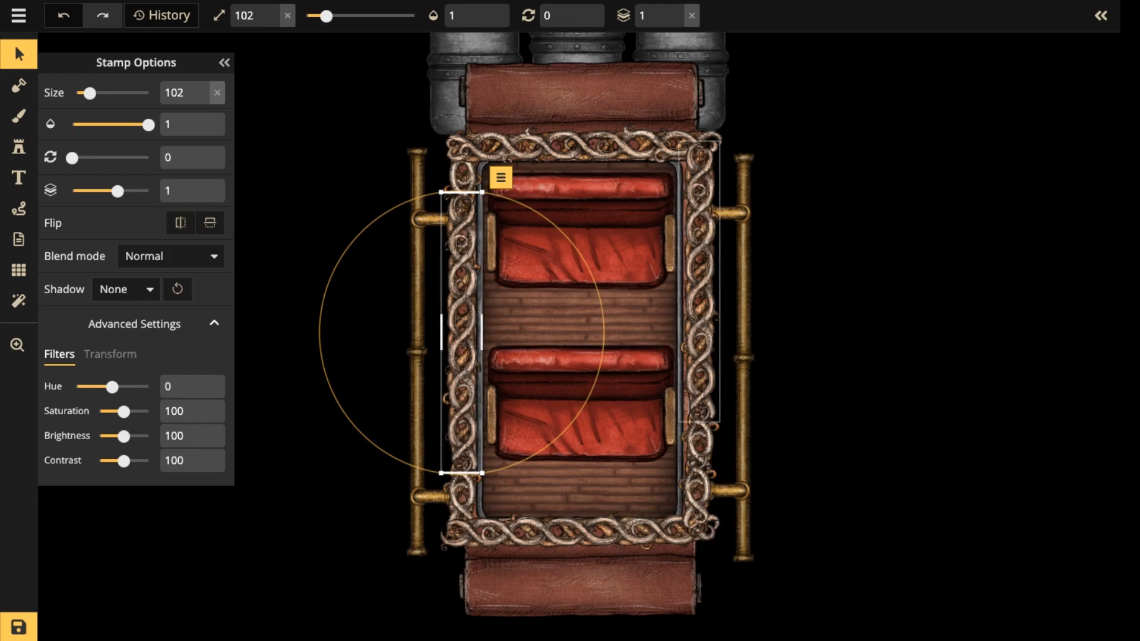
key(Escape)
Move the detached collar down onto the top of the middle boiler.
scroll(657, 253, down, 4)
drag(657, 253, 646, 337)
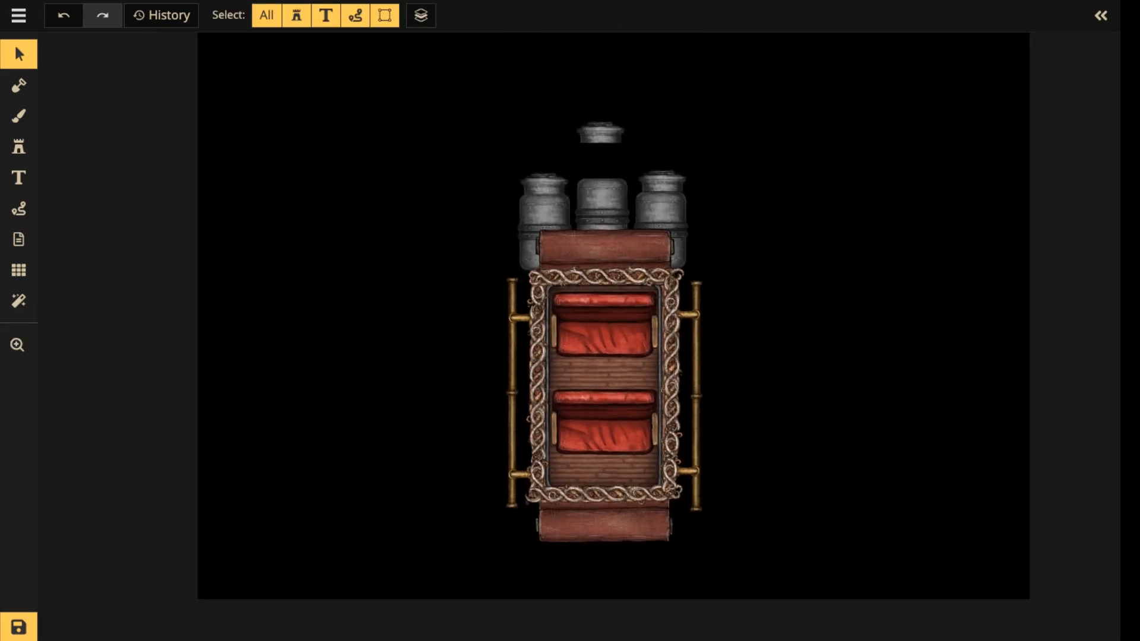
drag(601, 132, 603, 168)
Group all of the carriage's pieces, boilers and pipework, and rename the group Pimp'n Ride.
drag(381, 137, 855, 629)
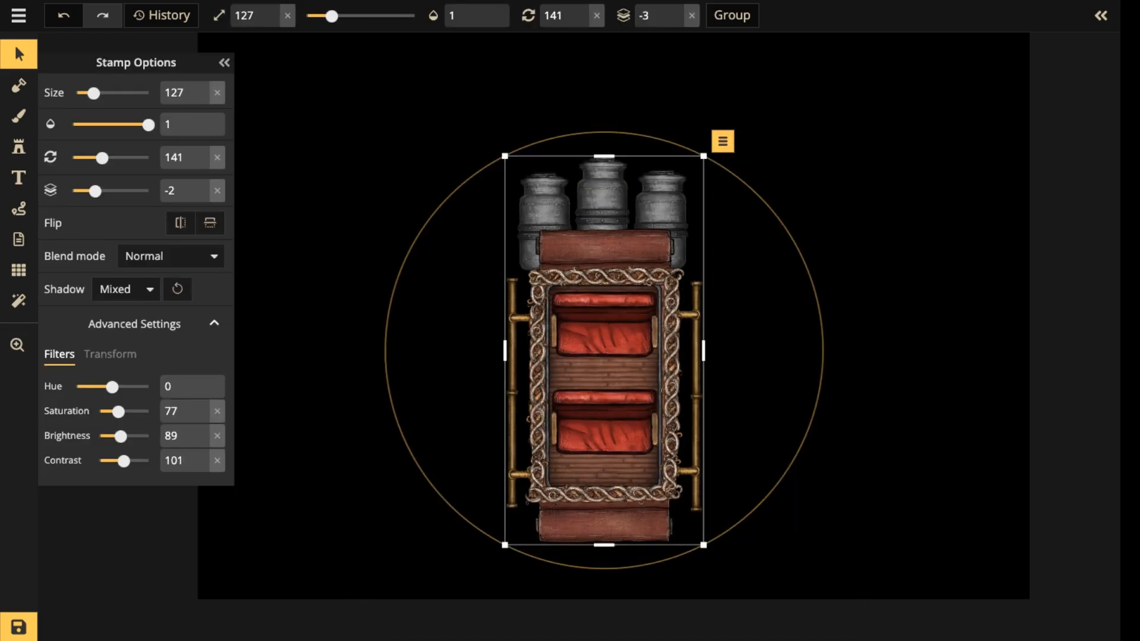
click(732, 16)
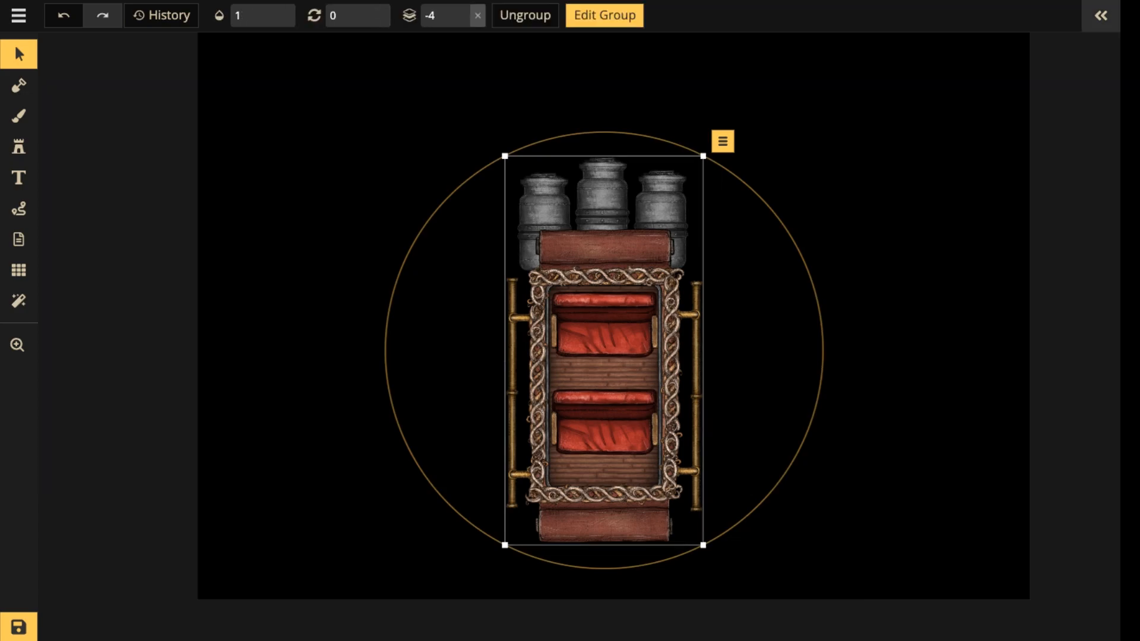
click(1101, 15)
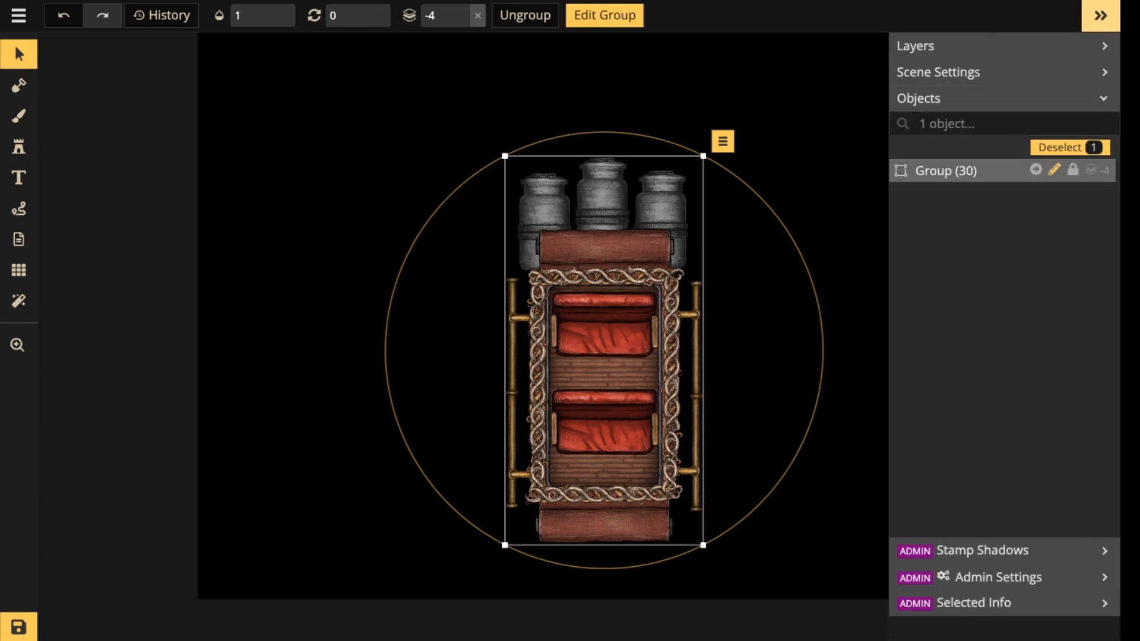
click(946, 171)
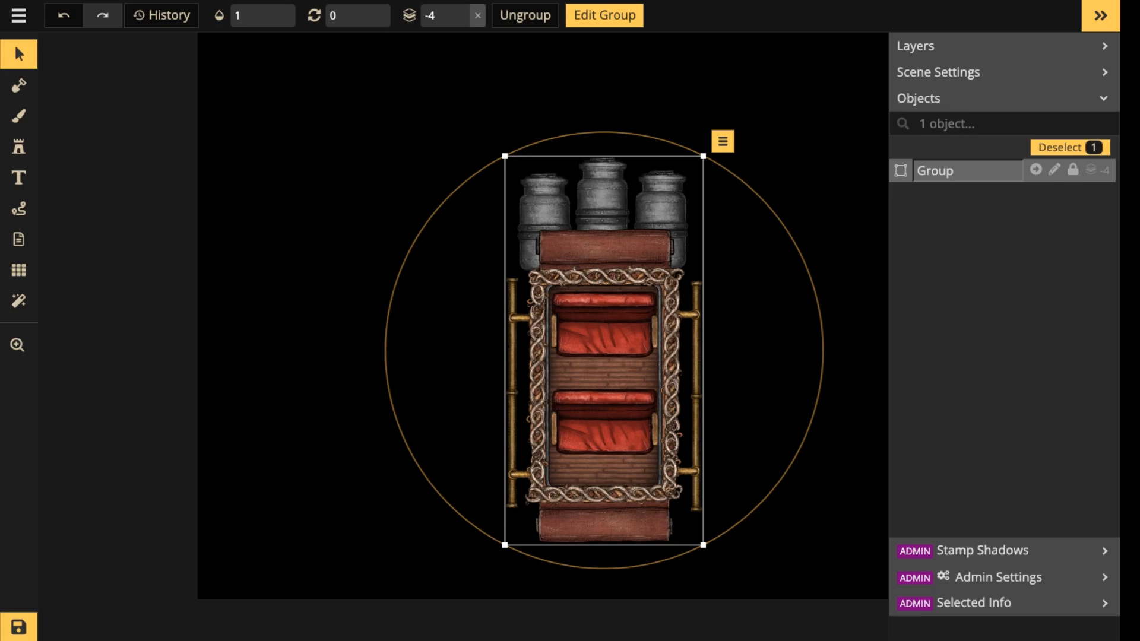
double_click(935, 171)
text(PIMPIN)
key(BackSpace)
key(BackSpace)
key(BackSpace)
key(BackSpace)
key(BackSpace)
key(BackSpace)
text(Pimp'n Ride)
key(Return)
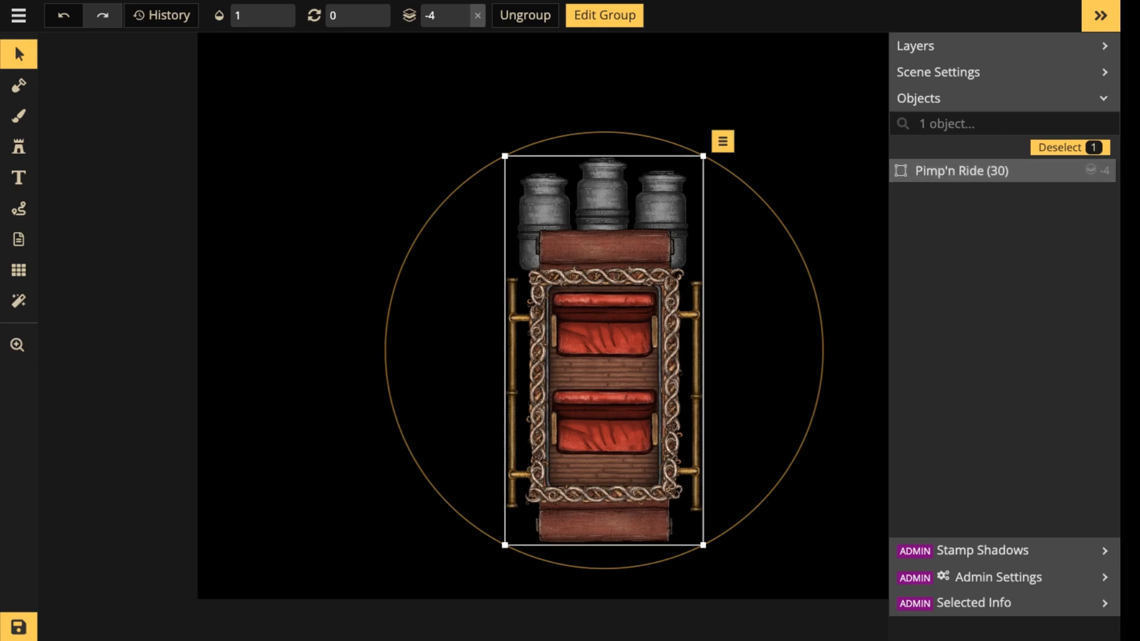
Move the Pimp'n Ride group up and to the left on the canvas, and save the changes.
drag(603, 350, 553, 278)
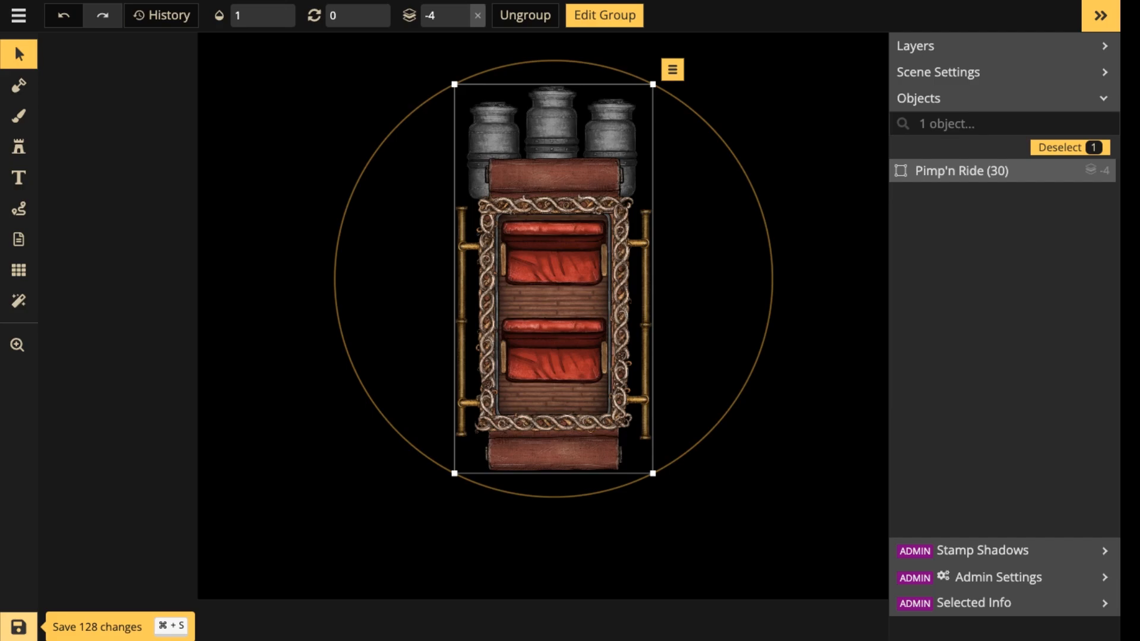
click(18, 627)
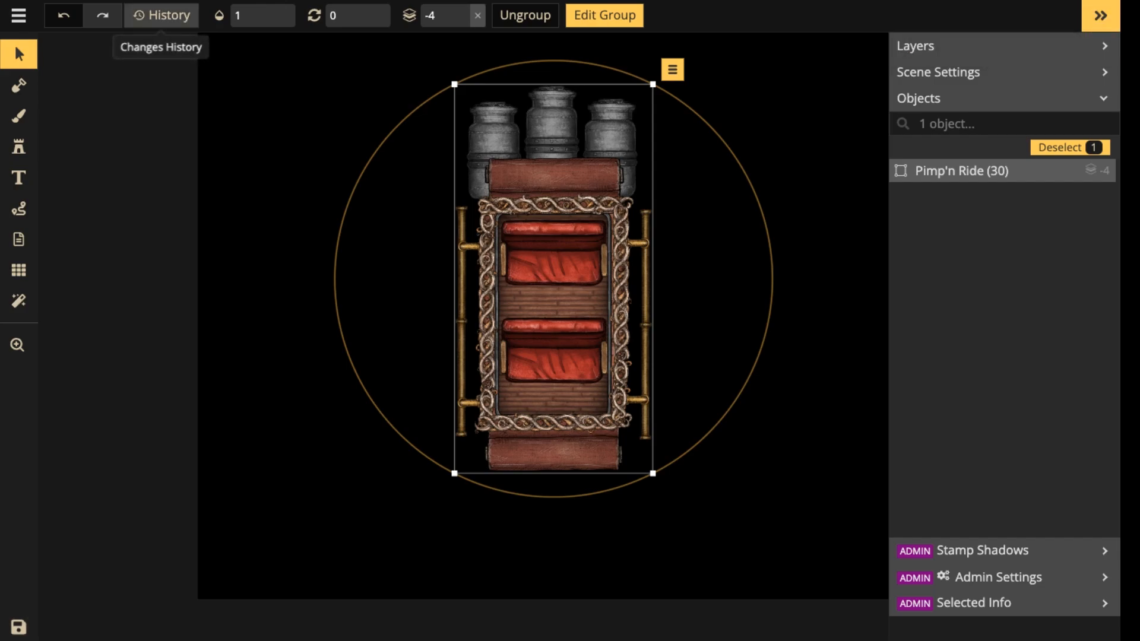
Review the list of earlier edits in the changes history without restoring any of them.
click(161, 15)
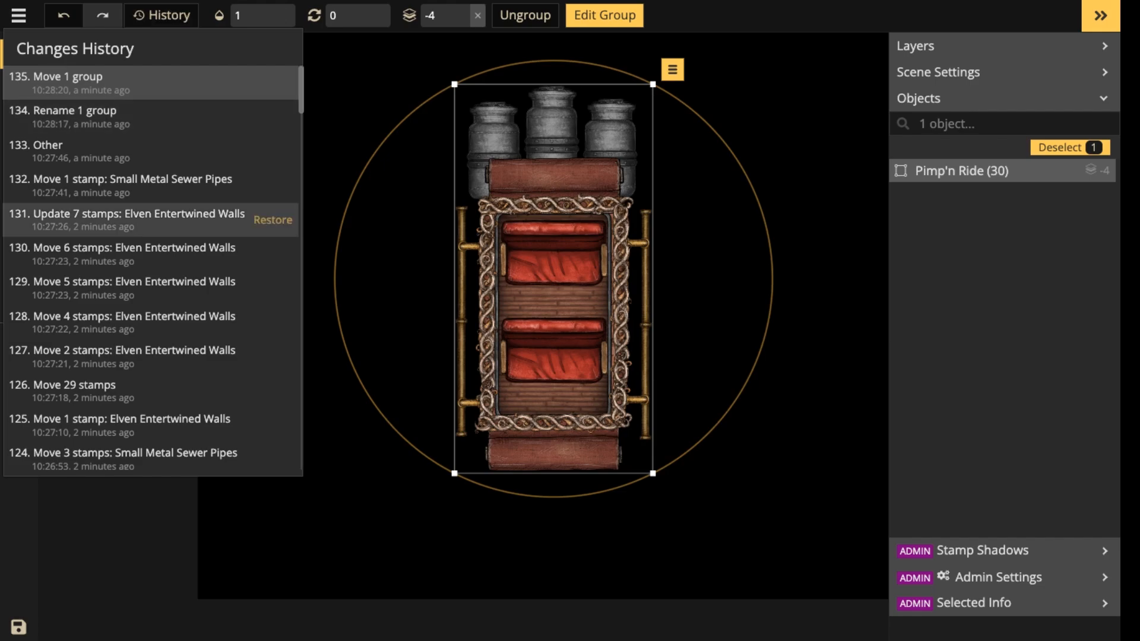
scroll(148, 232, down, 20)
scroll(149, 245, down, 7)
scroll(148, 245, up, 19)
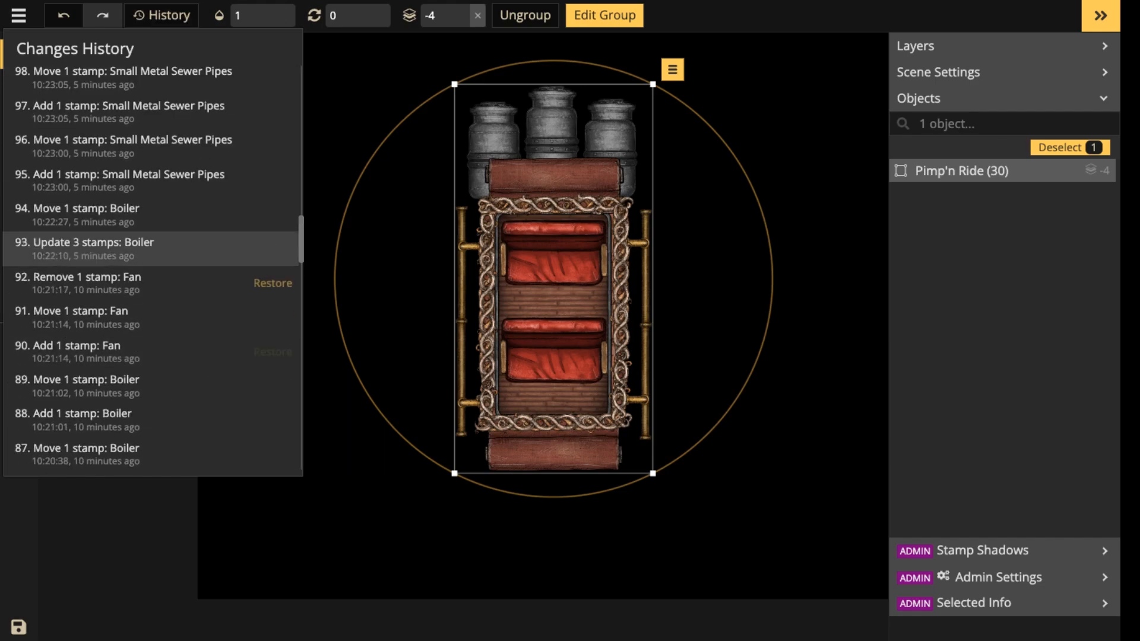
click(162, 15)
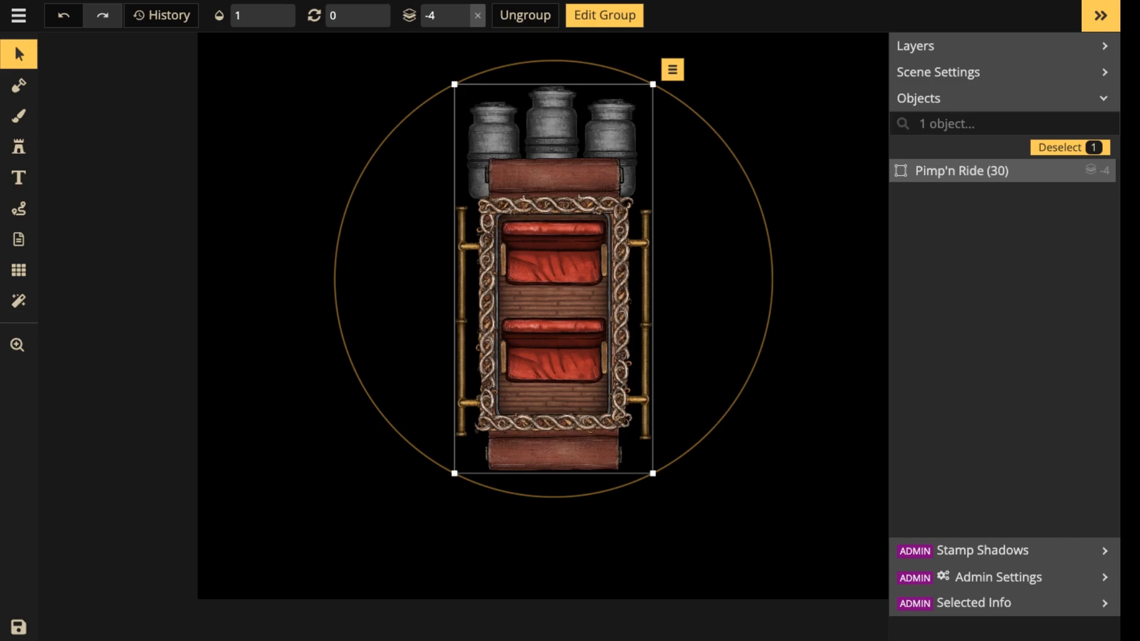
Edit inside the Pimp'n Ride group and nudge the two vertical brass pipes on the carriage's left side slightly down.
key(Escape)
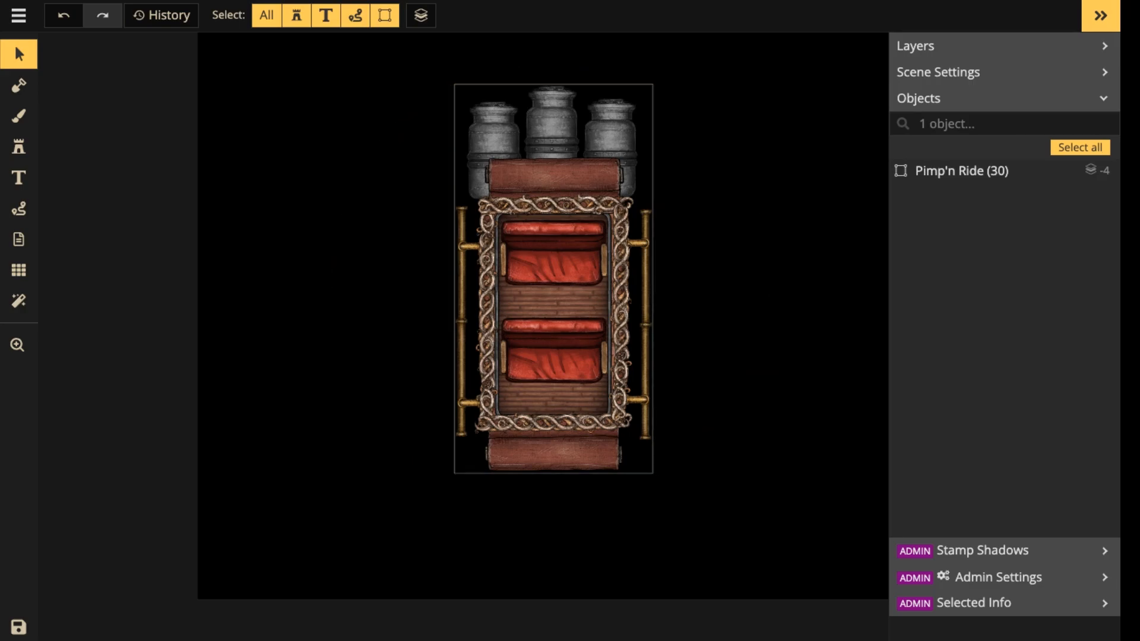
click(462, 265)
double_click(462, 265)
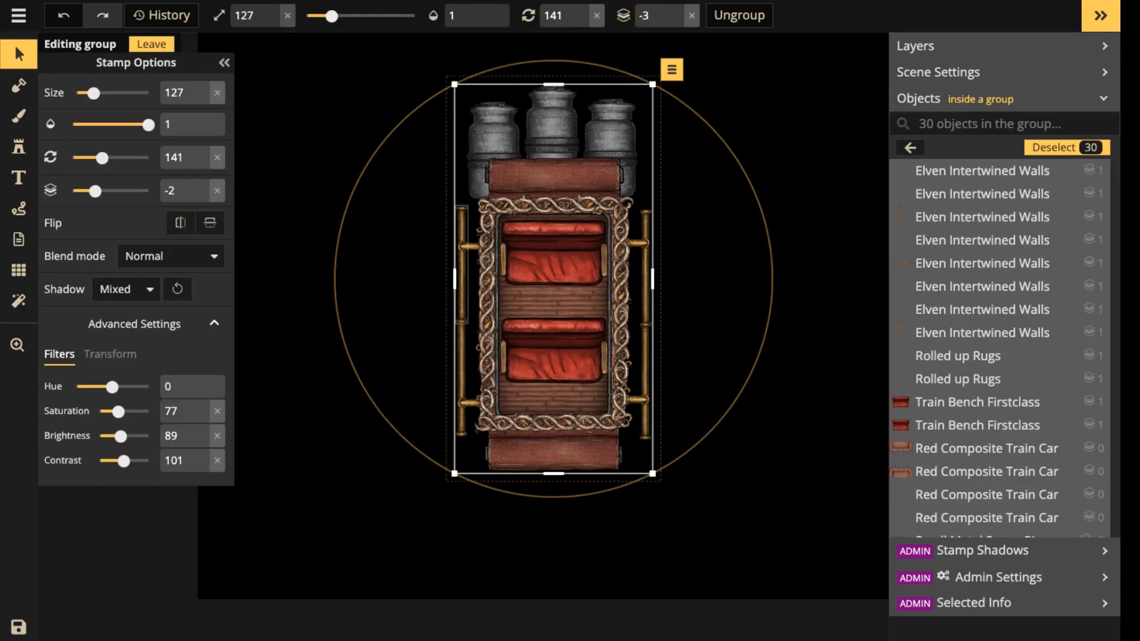
click(462, 265)
shift+click(462, 380)
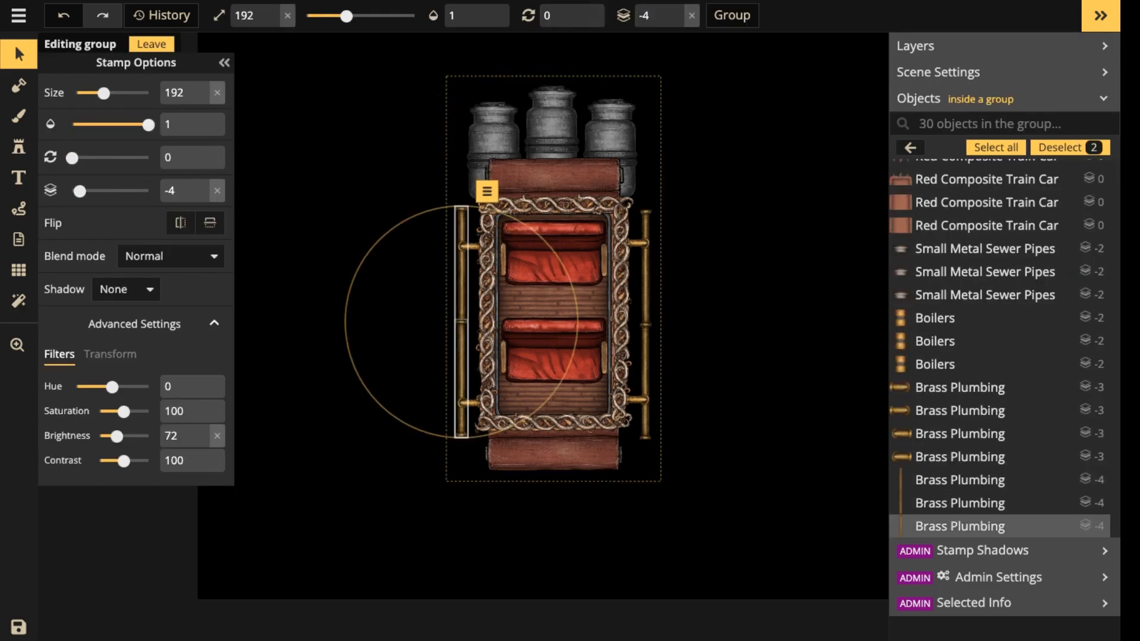
key(Down)
key(Down)
key(Down)
key(Down)
key(Down)
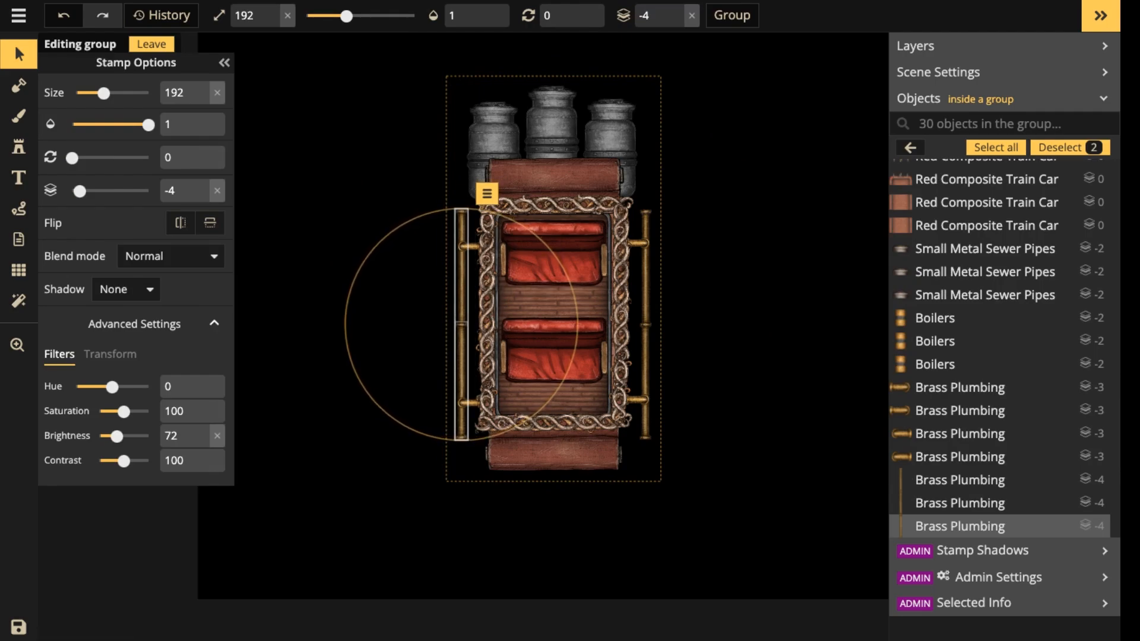
key(Down)
key(Down)
key(Down)
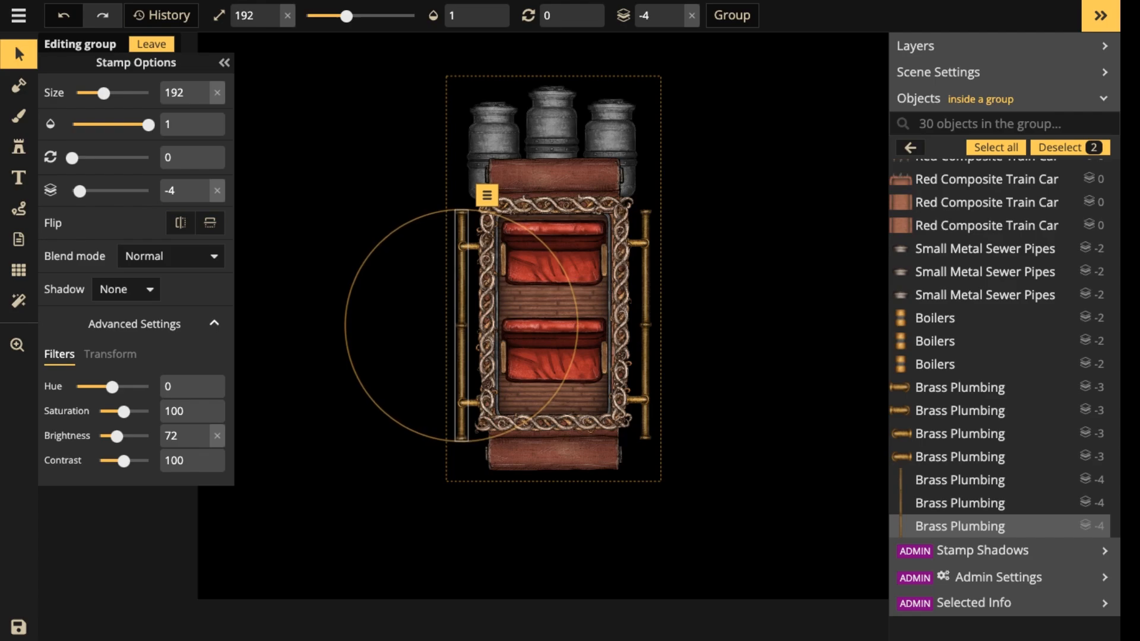
key(Escape)
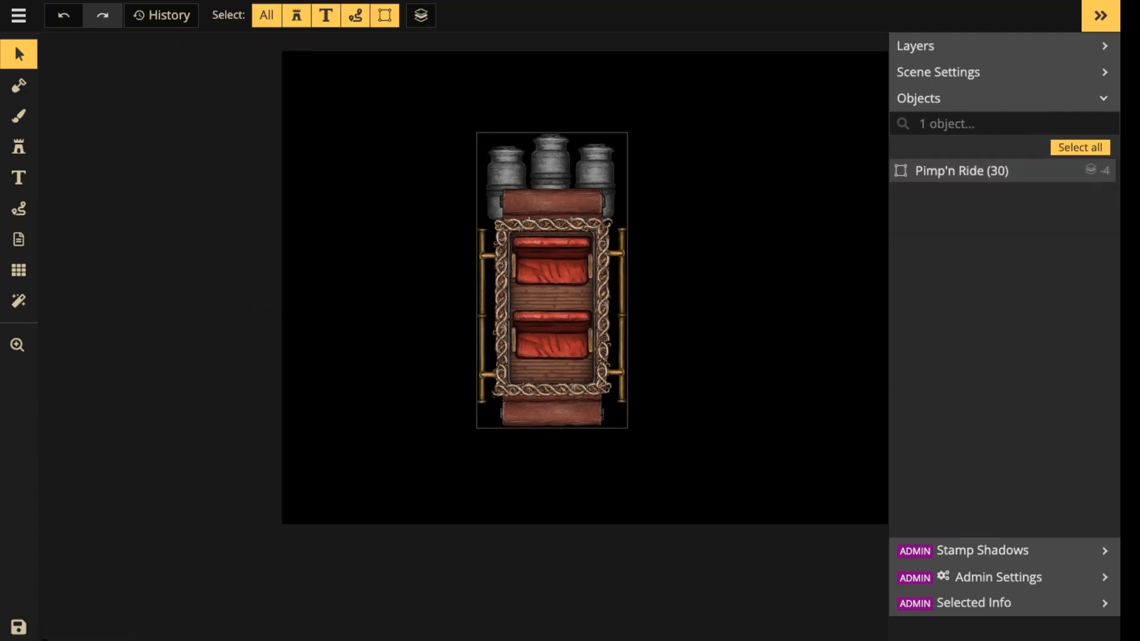
Move the Pimp'n Ride group down the canvas to leave empty space above the boilers.
drag(419, 145, 652, 436)
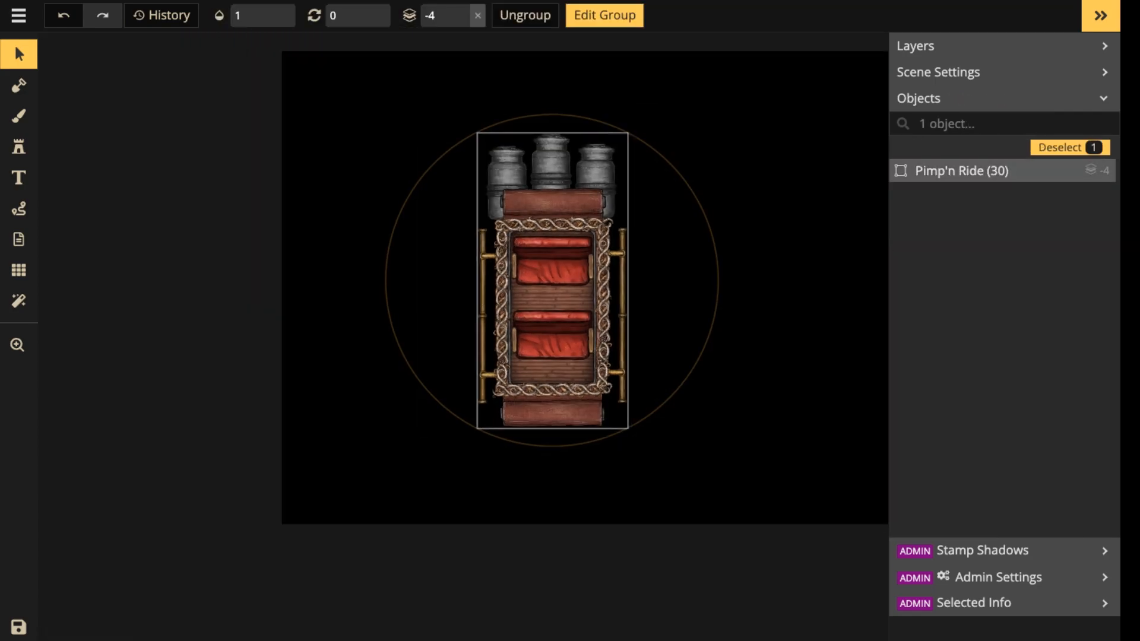
drag(579, 297, 587, 368)
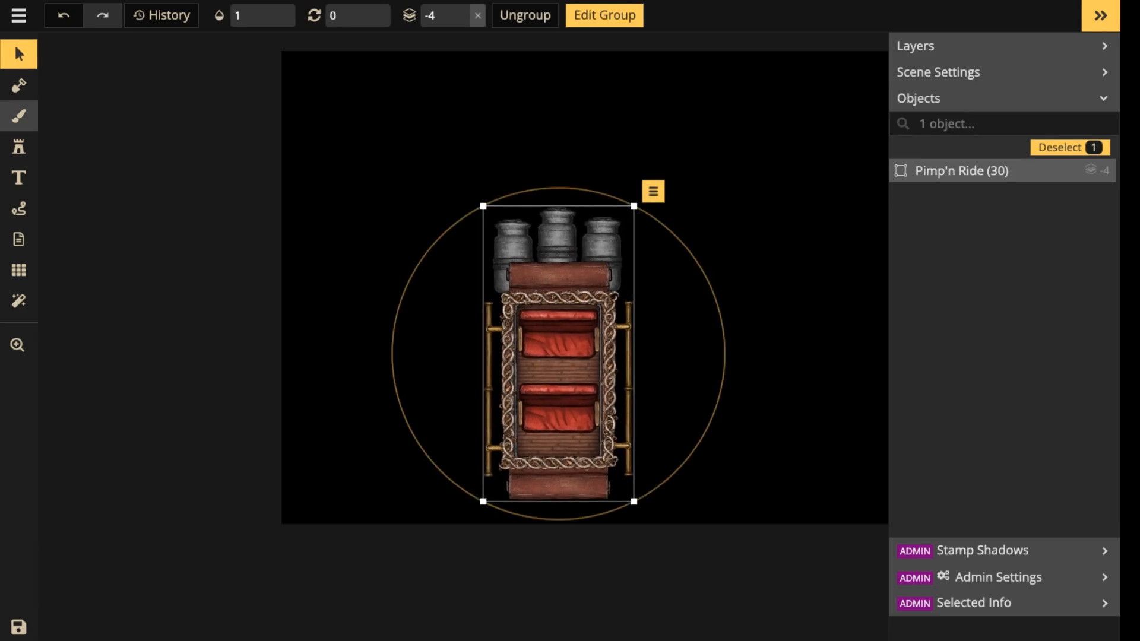
Search the stamp catalog for light and choose the first Lightning stamp from the Effects set.
click(19, 147)
click(89, 126)
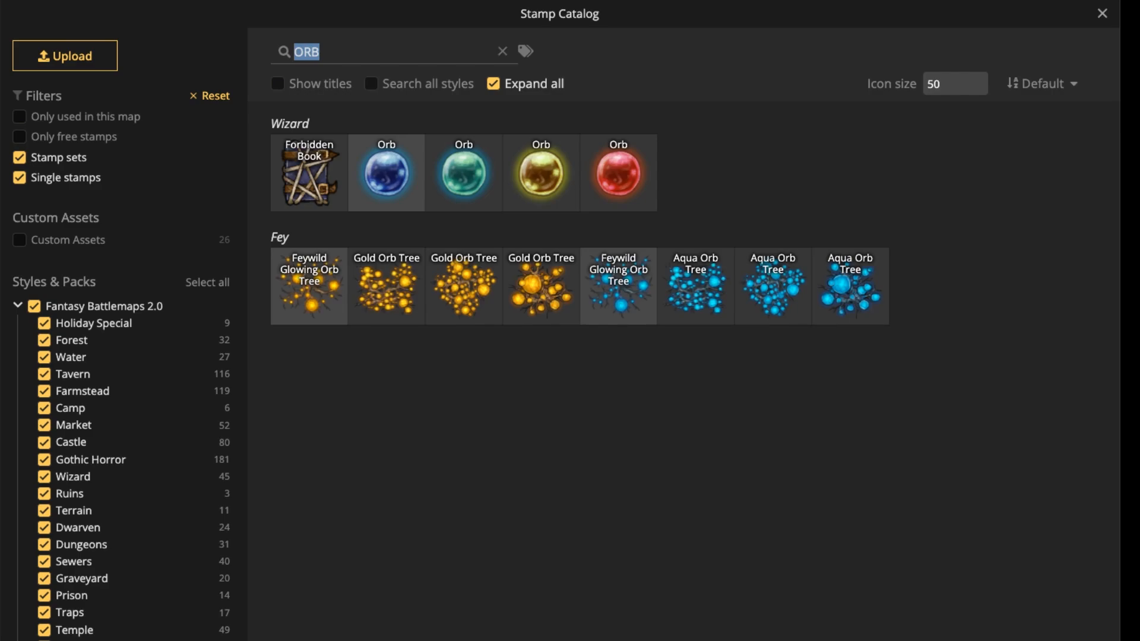
text(light)
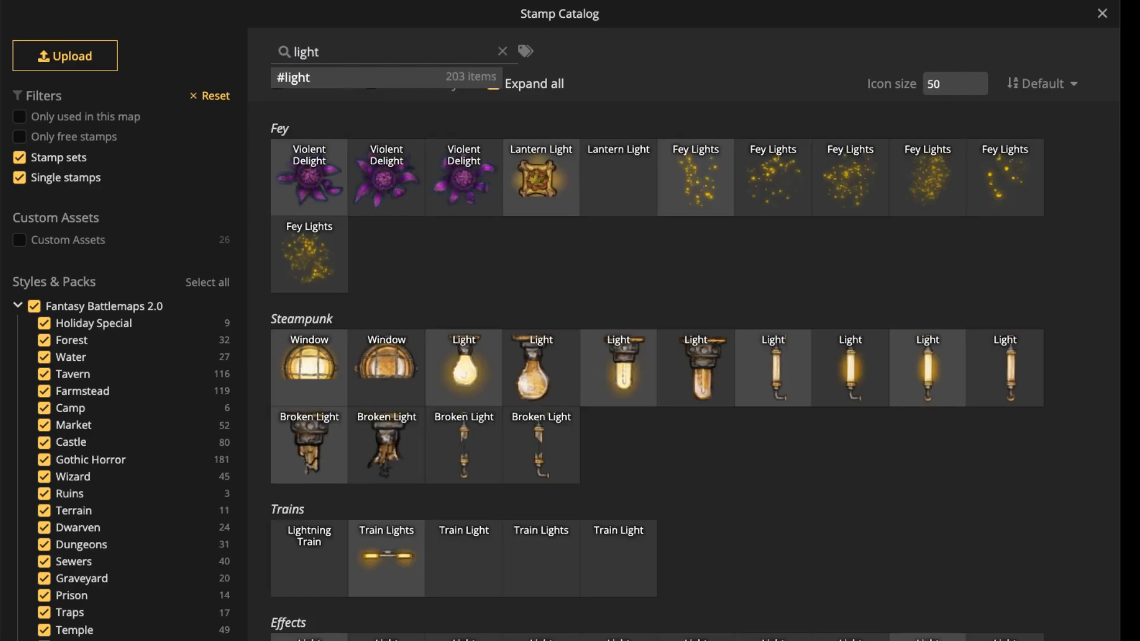
scroll(691, 380, down, 3)
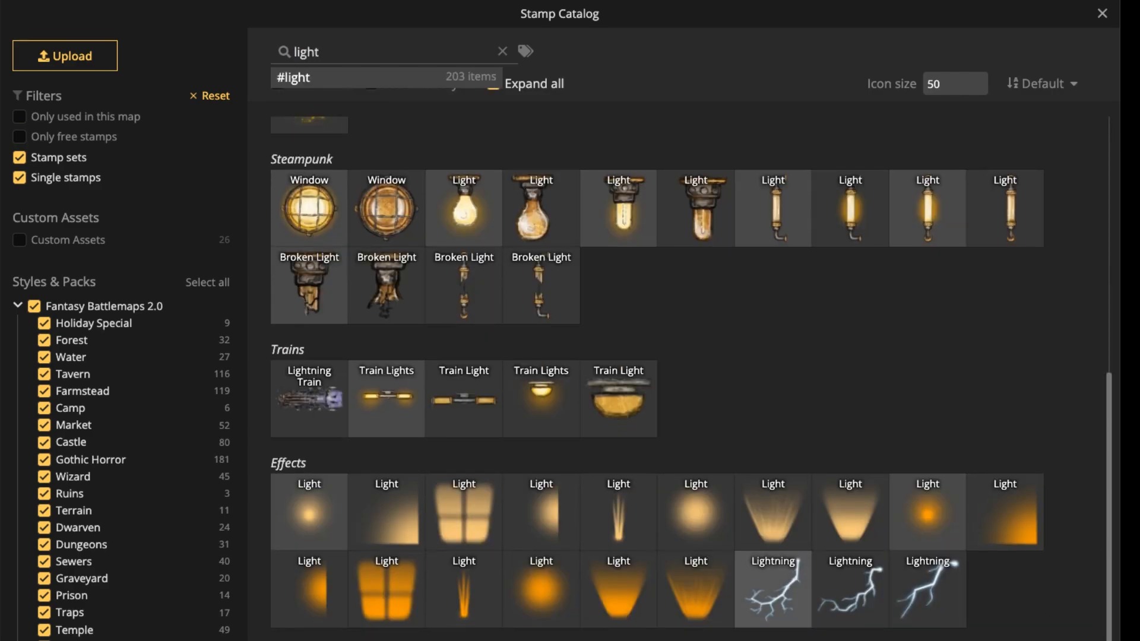
click(773, 587)
Place a Lightning stamp at size 72 and rotation 150 rising from the top of the middle boiler.
scroll(557, 171, up, 3)
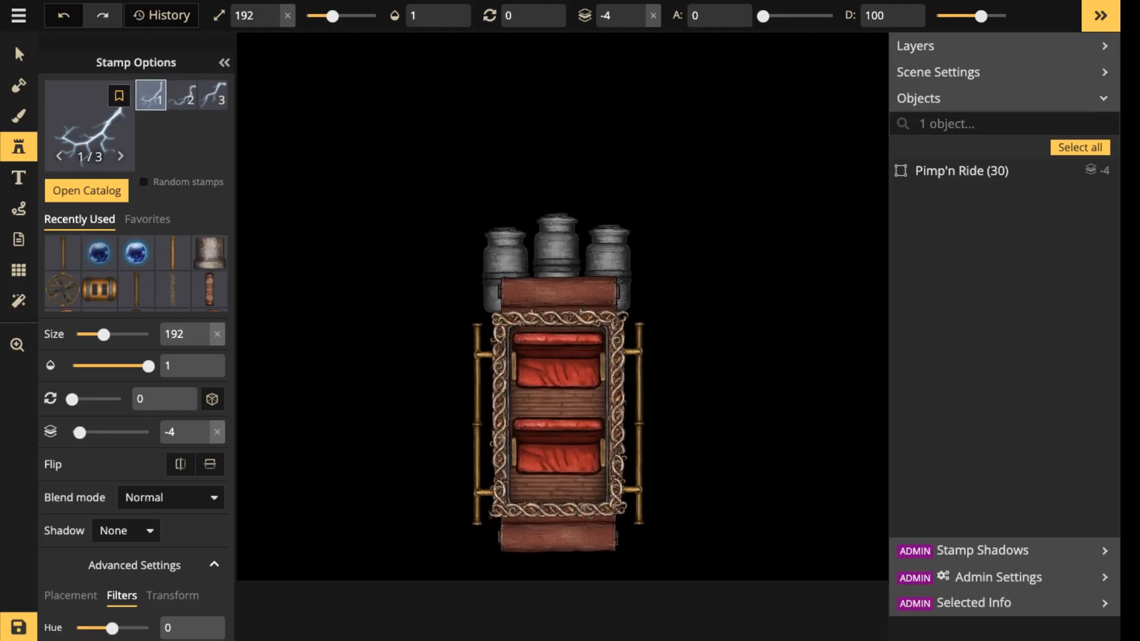
drag(556, 171, 579, 301)
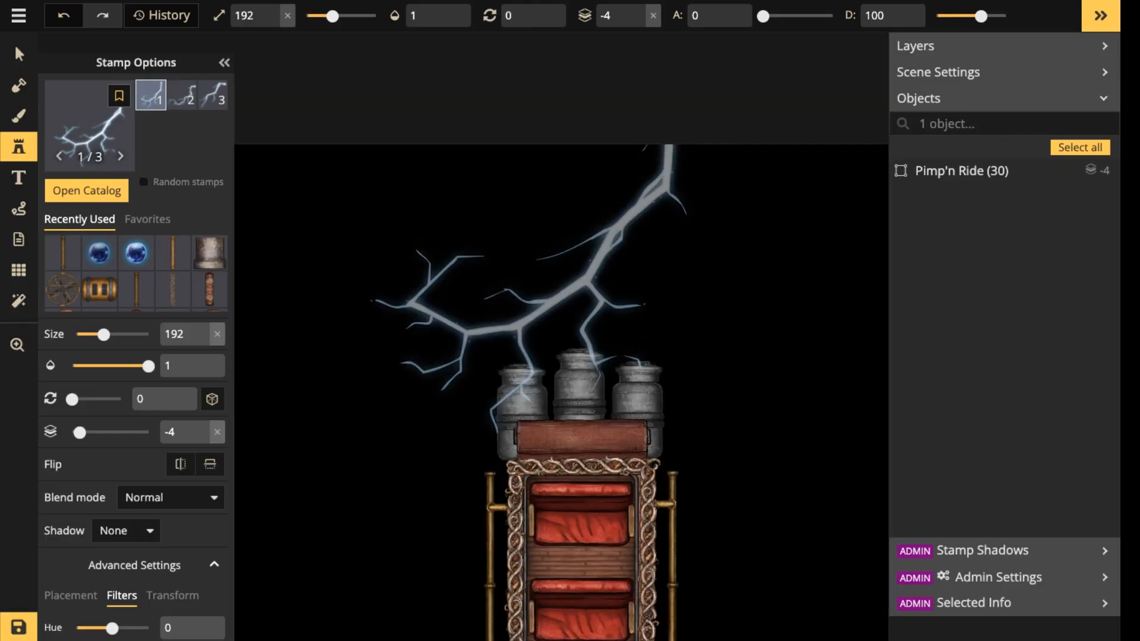
key(Right)
key(Right)
key(Right)
key(Right)
key(Right)
key(Right)
key(Right)
key(Right)
key(Right)
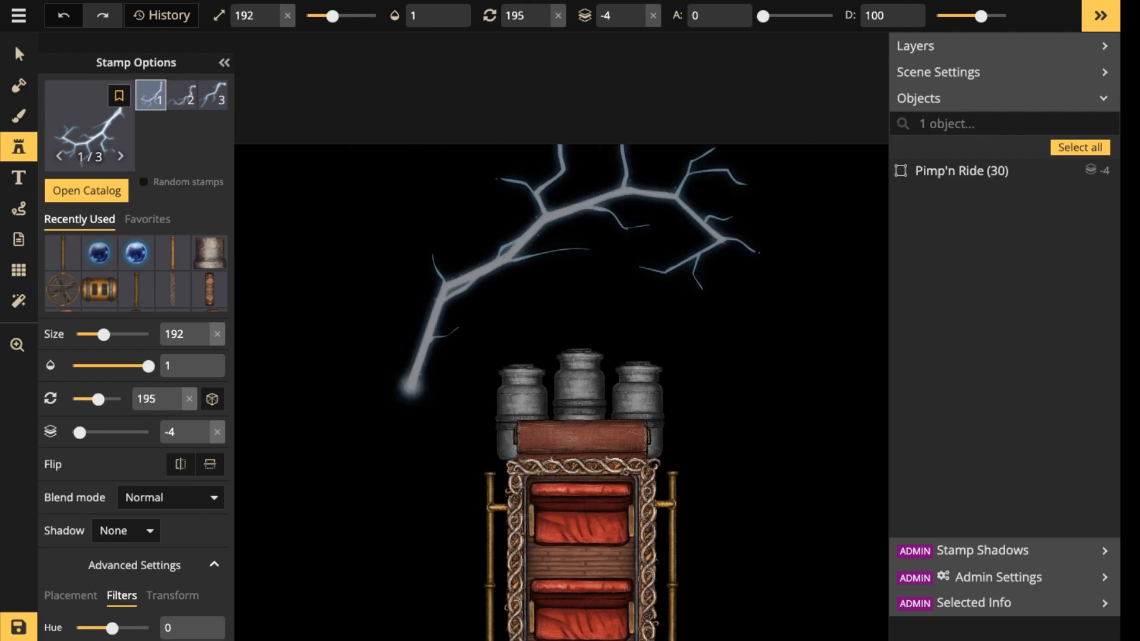
key(Left)
key(Left)
key(Left)
key(Down)
key(Down)
key(Down)
key(Down)
key(Down)
key(Down)
key(Down)
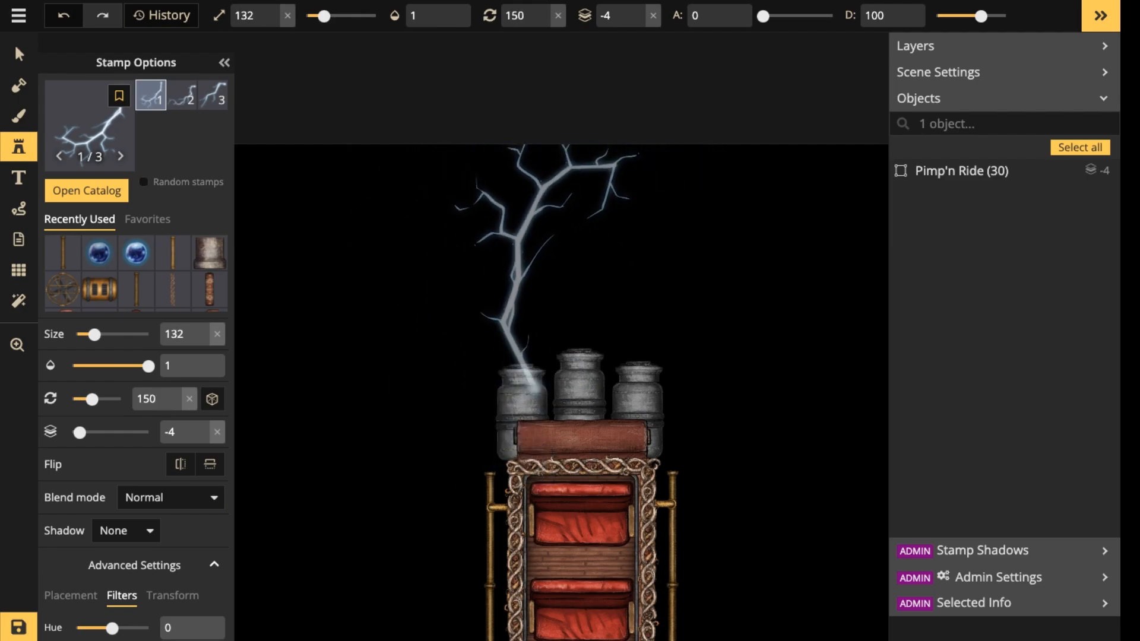
key(Up)
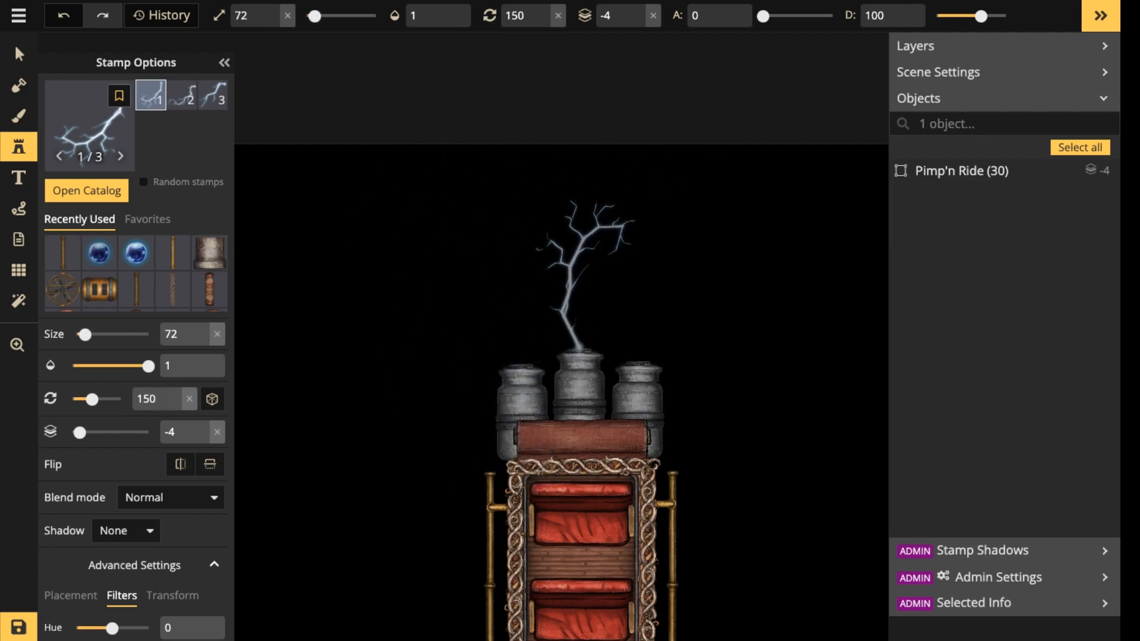
click(584, 275)
Set the lightning bolt's layer to -5 with its base tucked behind the middle boiler, and reset the carriage group's layer to 0.
click(19, 54)
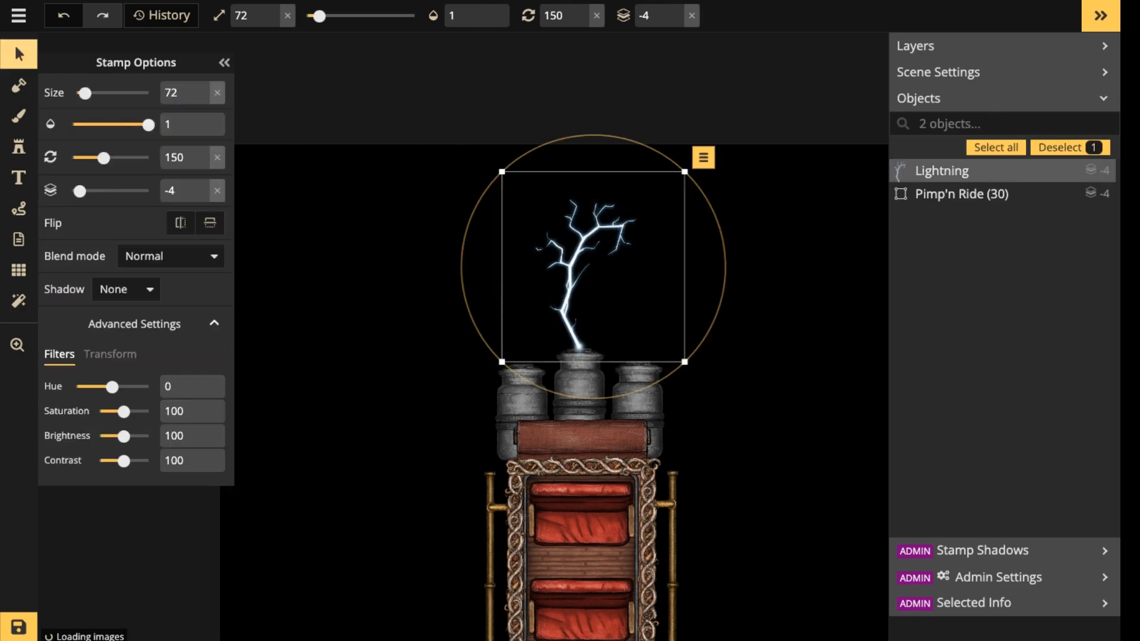
click(676, 21)
drag(571, 285, 574, 290)
click(580, 392)
click(477, 15)
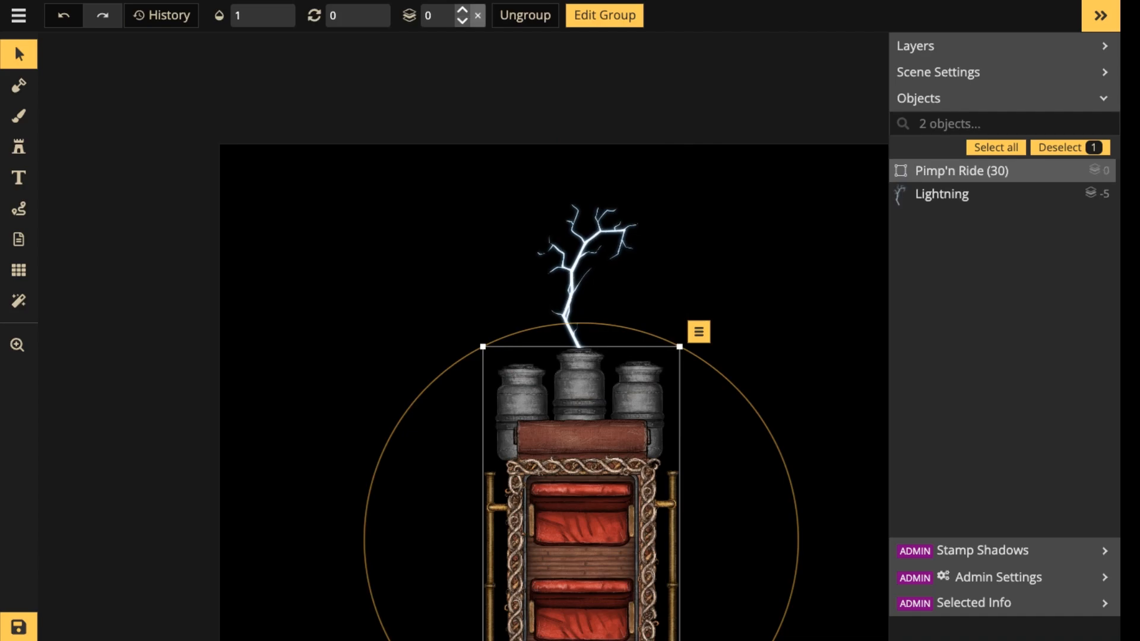
Move the lightning bolt up and to the left, clear of the boilers, and shift the carriage group slightly to the right.
click(577, 270)
drag(577, 271, 460, 202)
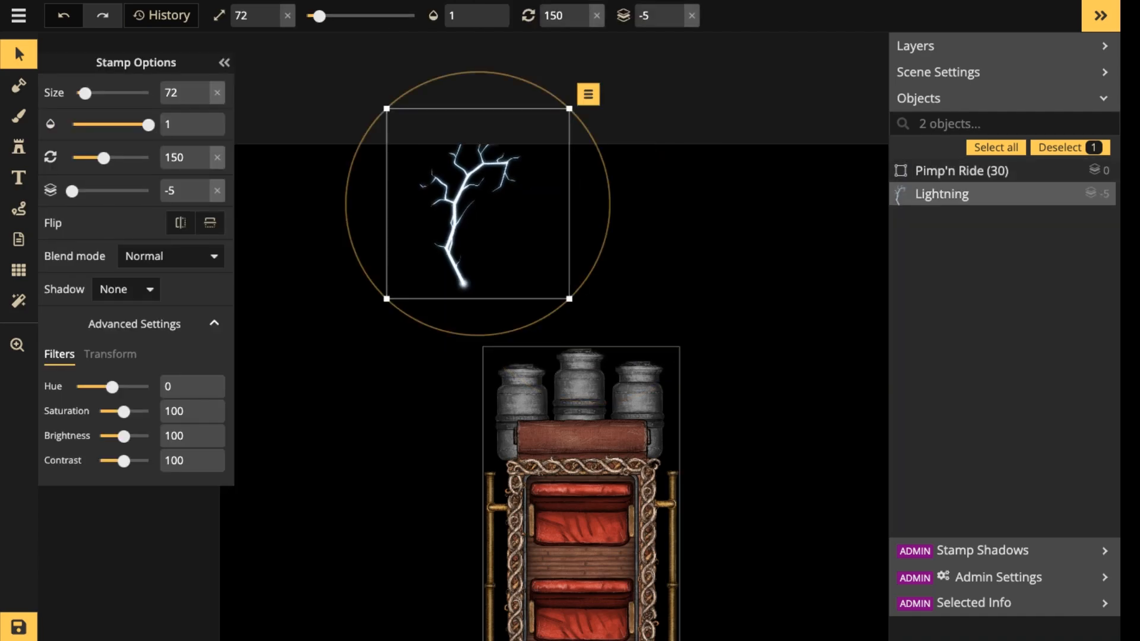
drag(578, 427, 580, 386)
key(space)
drag(579, 386, 580, 187)
drag(582, 267, 591, 300)
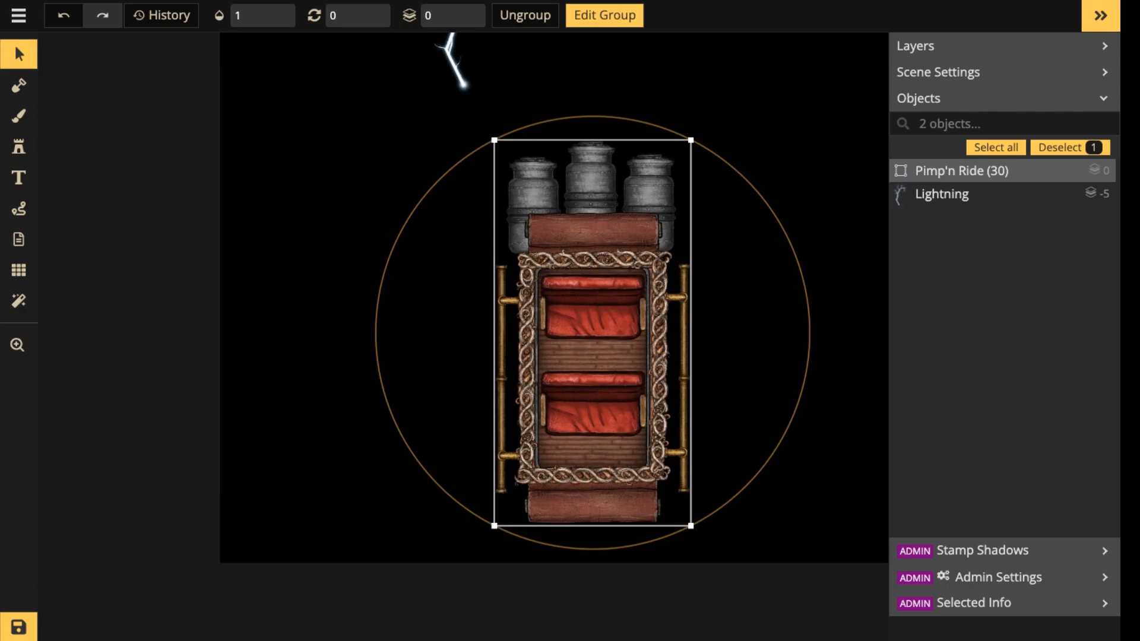
double_click(579, 243)
scroll(574, 233, down, 1)
key(space)
drag(574, 233, 474, 257)
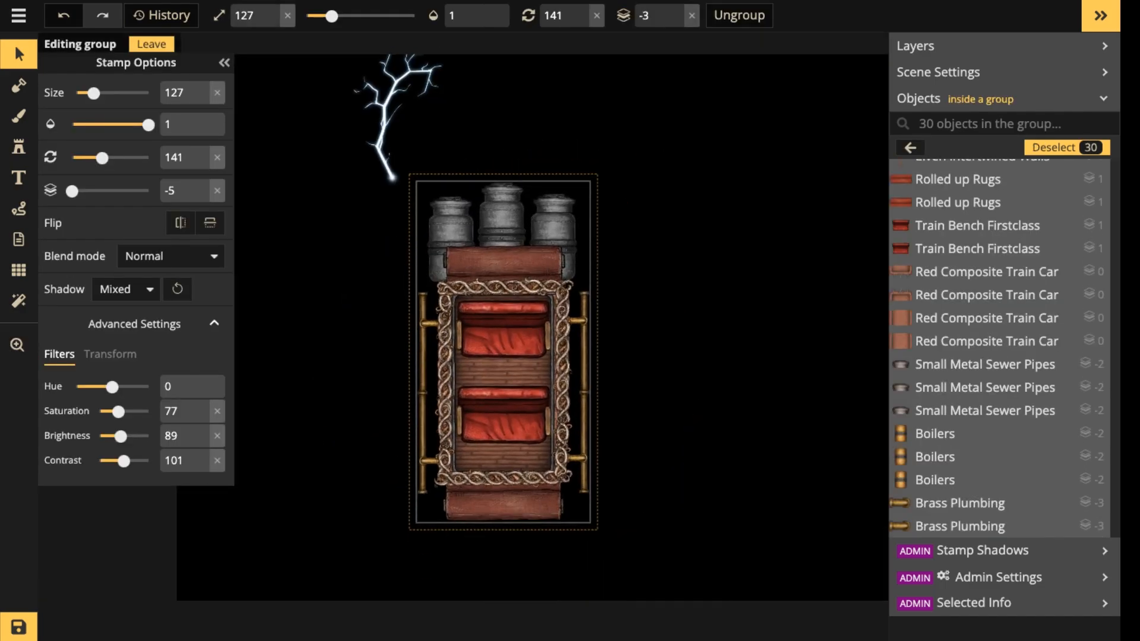
scroll(472, 255, up, 2)
key(Escape)
key(Escape)
key(Escape)
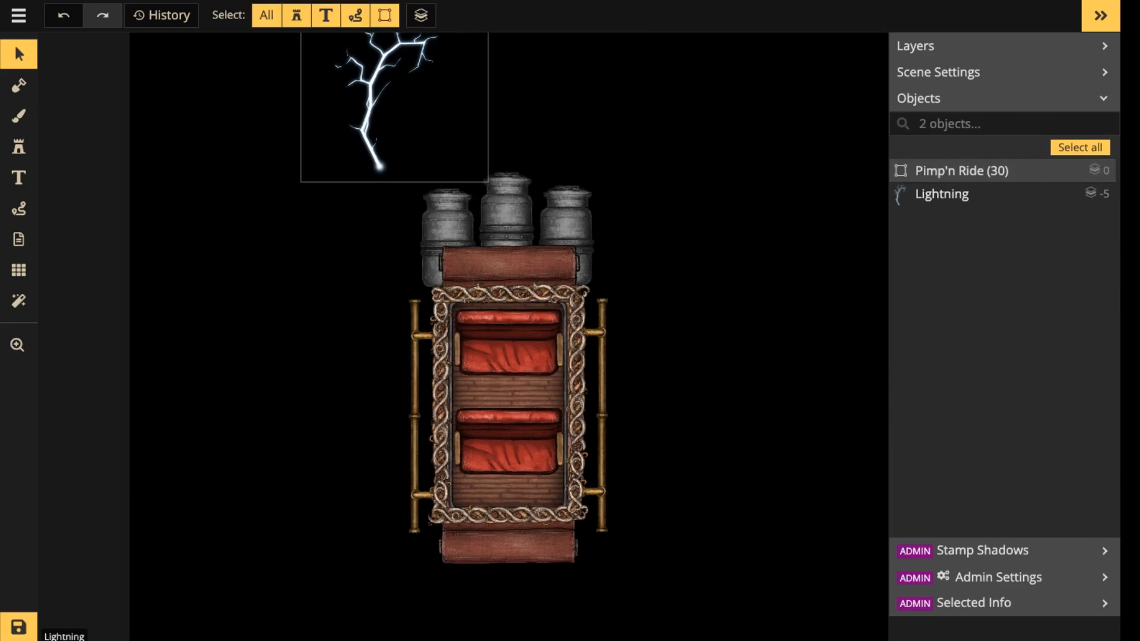
Delete the separate lightning bolt above the carriage.
click(380, 107)
key(Delete)
click(505, 267)
double_click(506, 228)
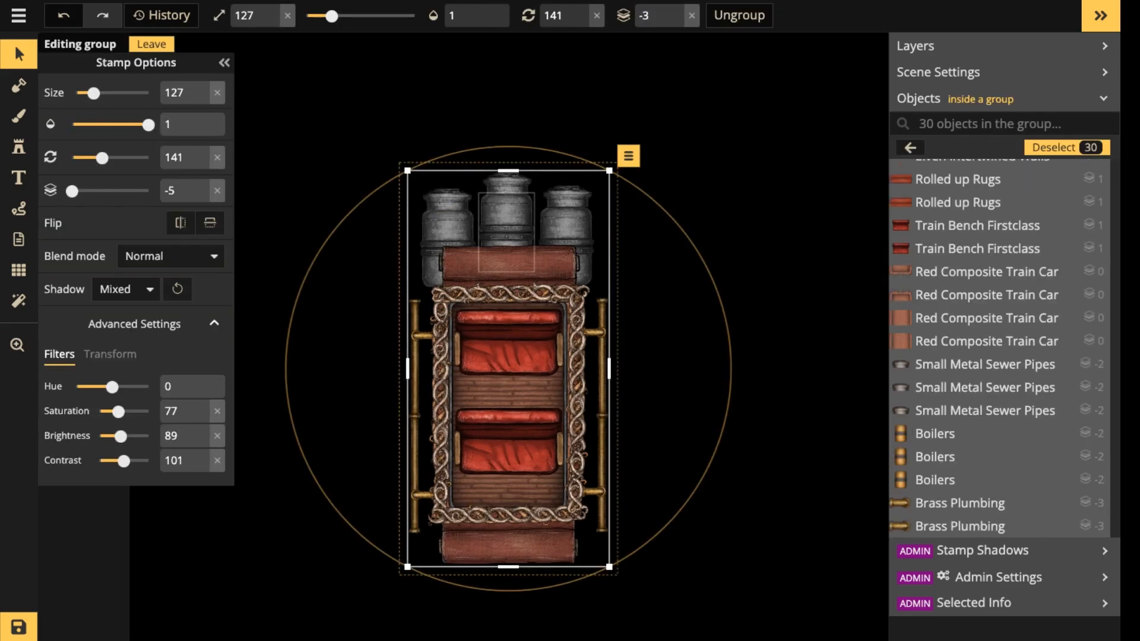
key(Escape)
key(Escape)
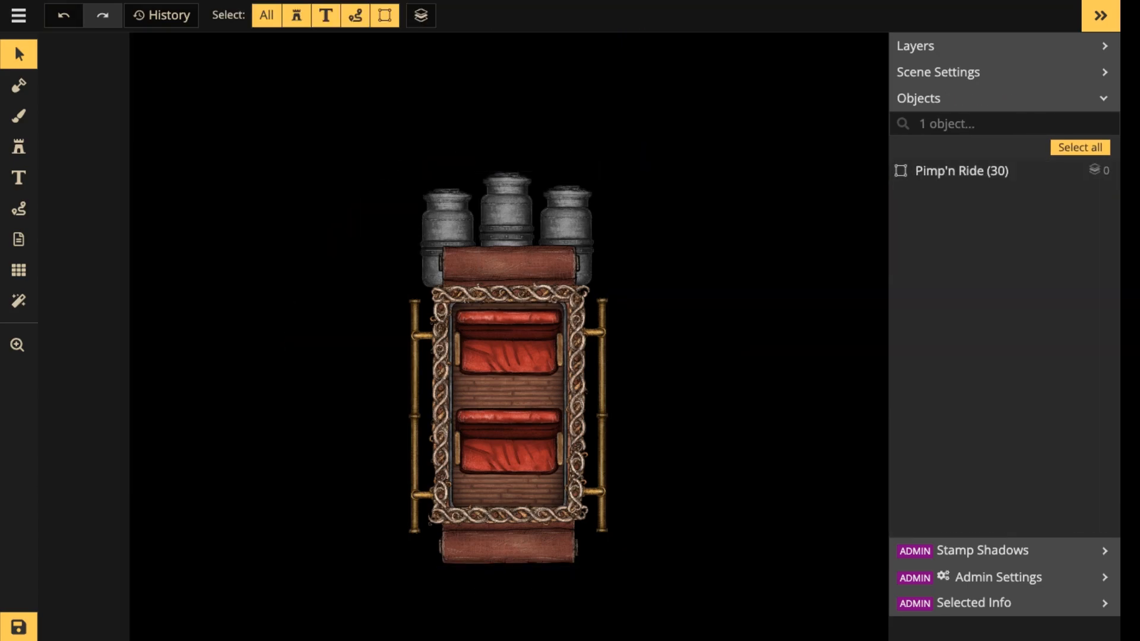
Try placing a Lightning stamp at size 77 and rotation 141 above the middle boiler outside the group, and remove it.
click(18, 147)
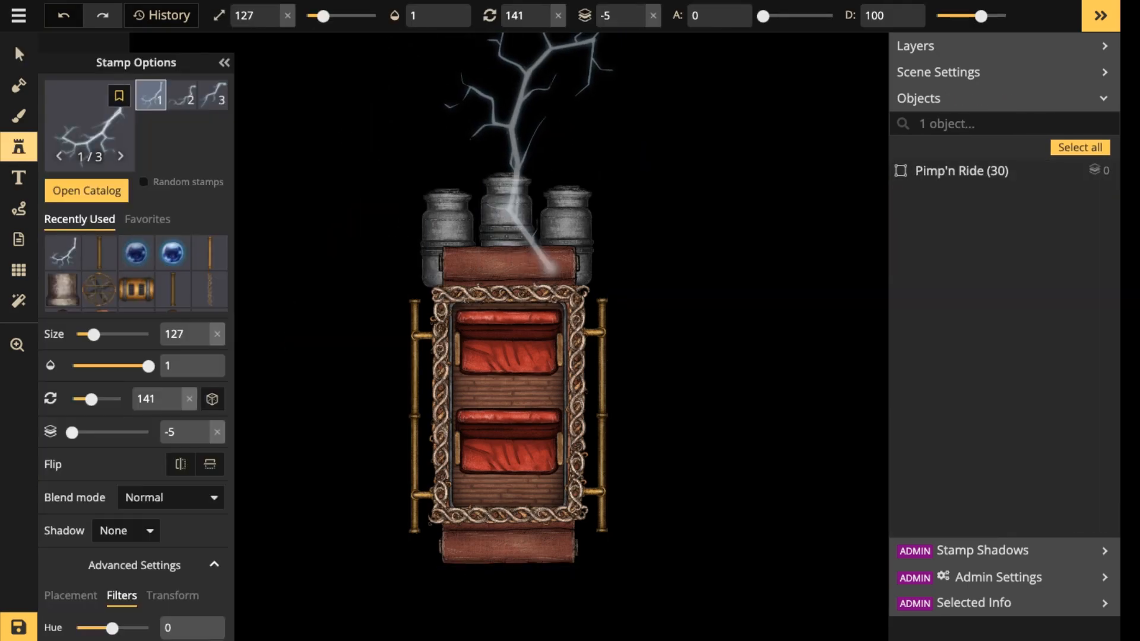
scroll(527, 145, down, 5)
scroll(527, 146, down, 1)
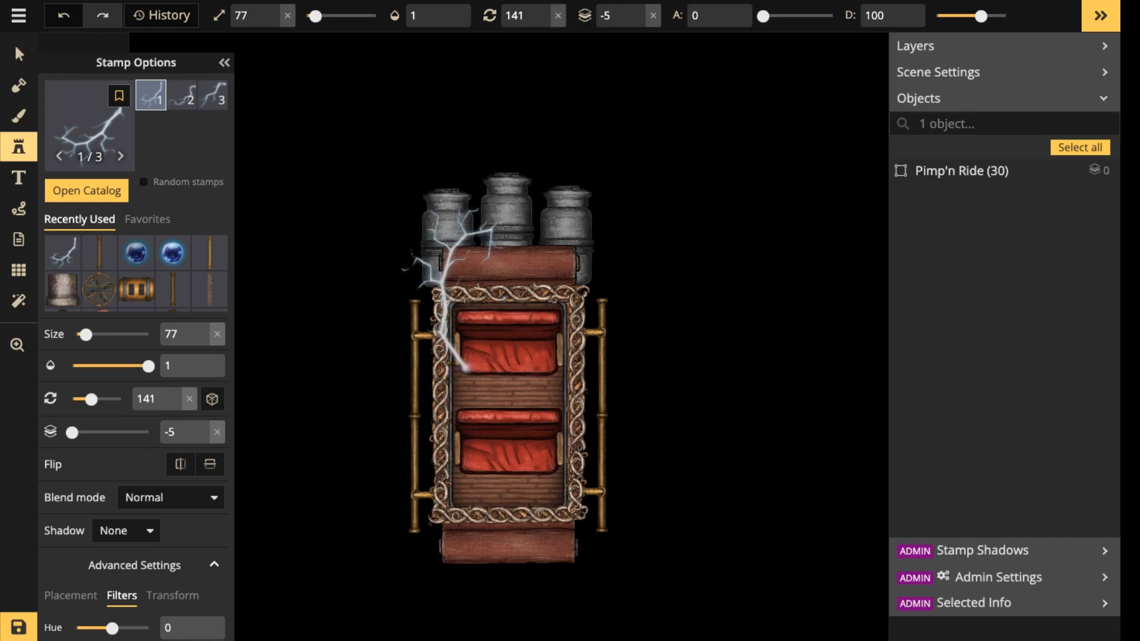
click(18, 54)
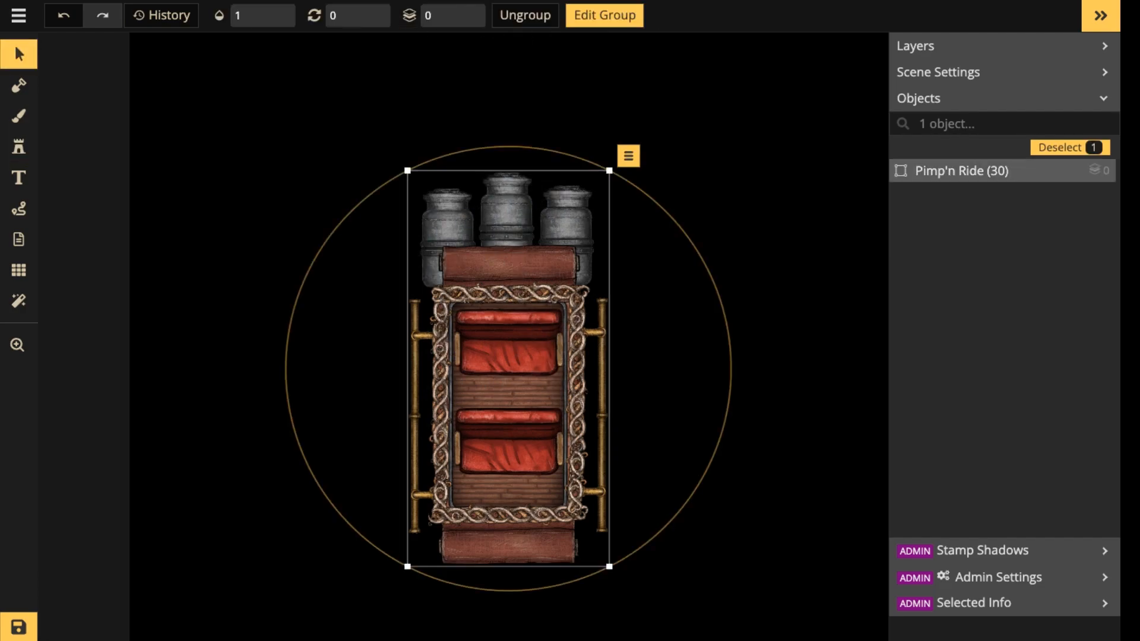
click(18, 147)
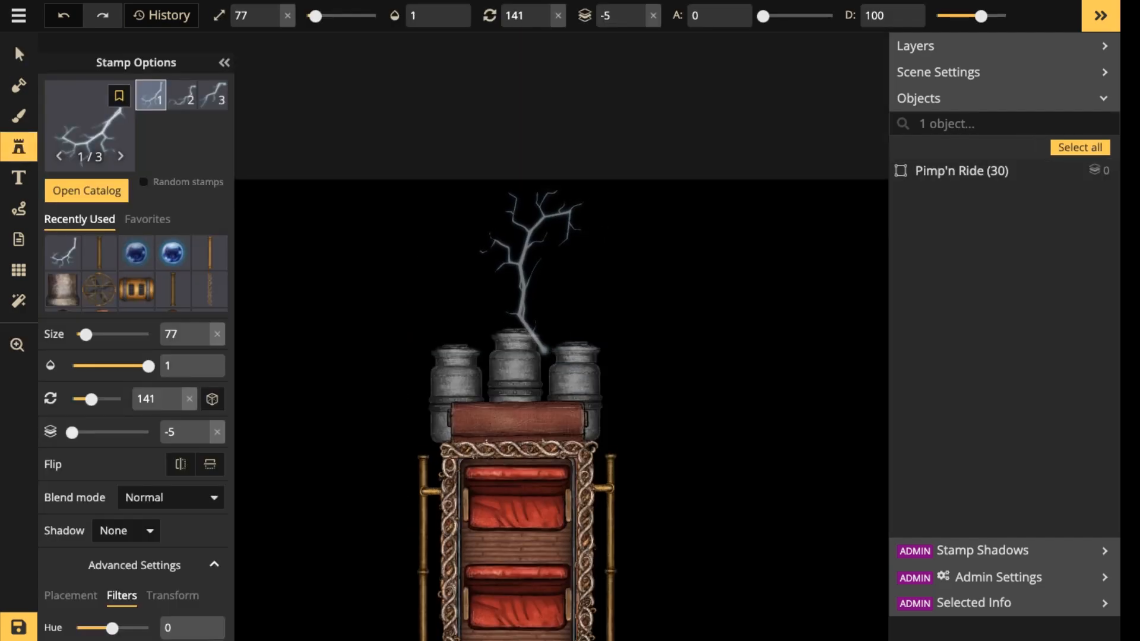
click(505, 247)
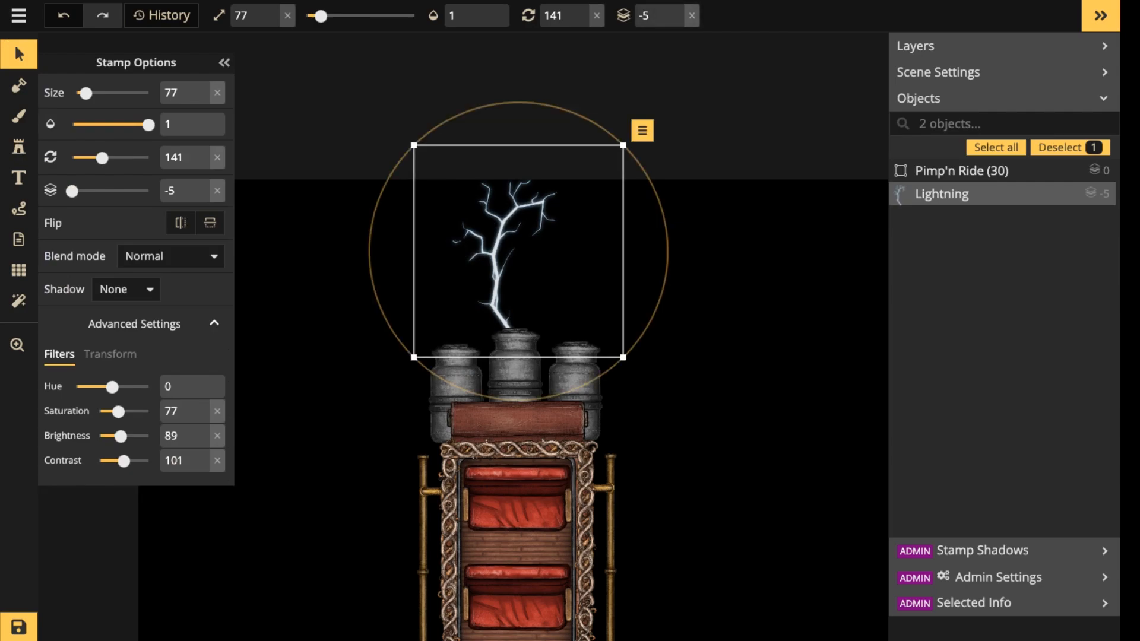
key(Delete)
Move the Pimp'n Ride group further down and slightly right, near the lower edge of the canvas.
scroll(546, 255, down, 3)
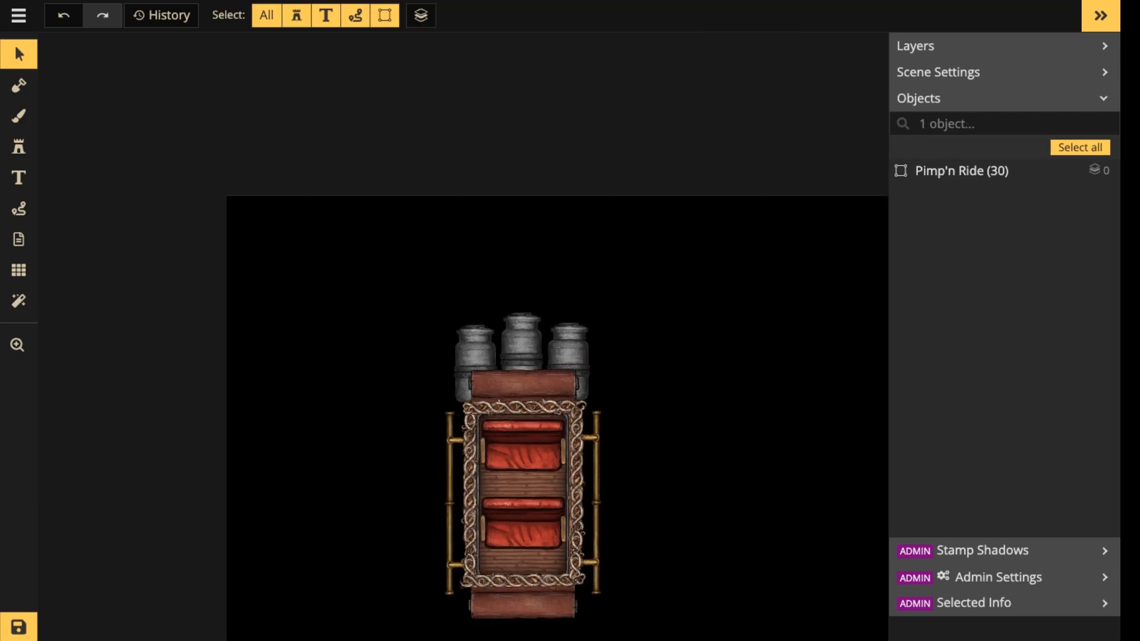
drag(546, 254, 548, 134)
drag(523, 344, 538, 395)
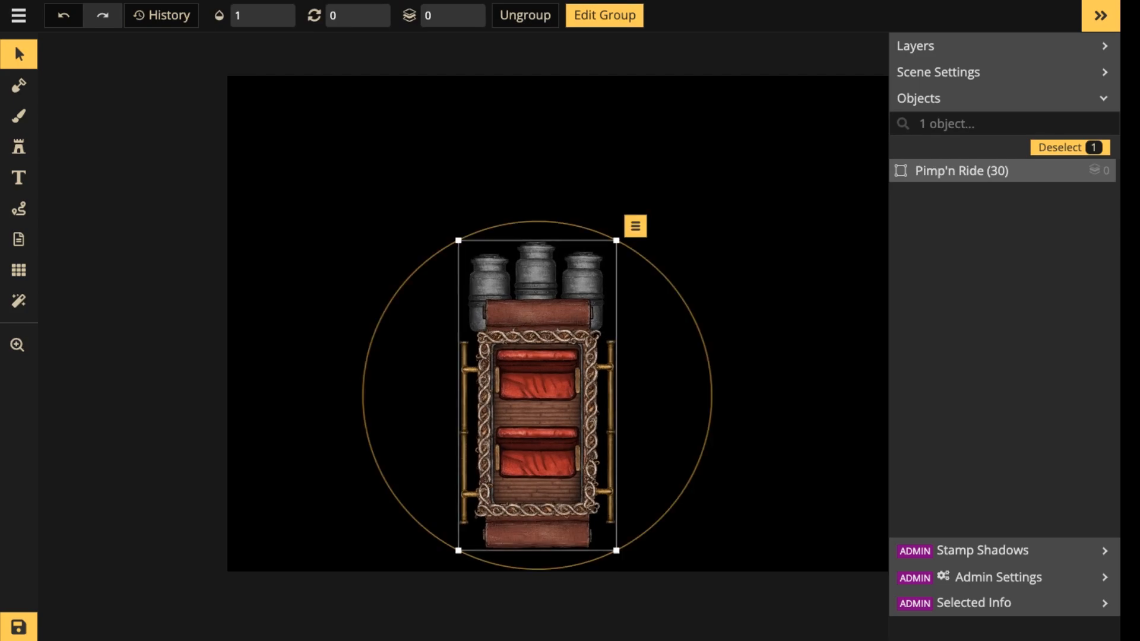
Inside the Pimp'n Ride group, place a Lightning stamp at size 57, rotation 156 and layer -5 rising from the middle boiler.
double_click(537, 395)
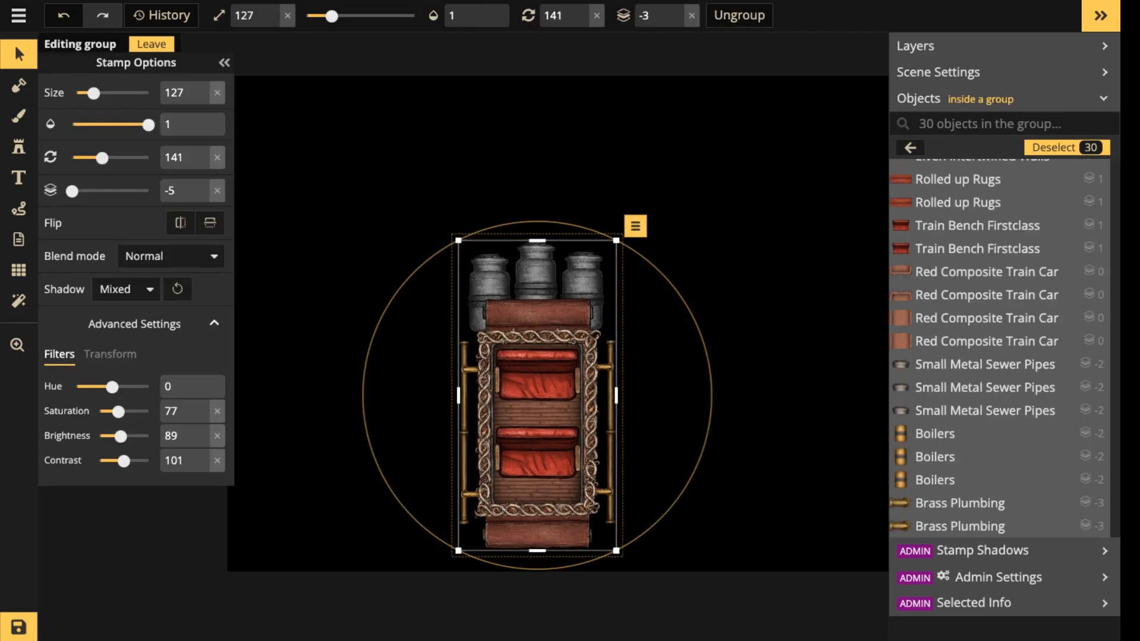
click(18, 147)
scroll(523, 193, up, 3)
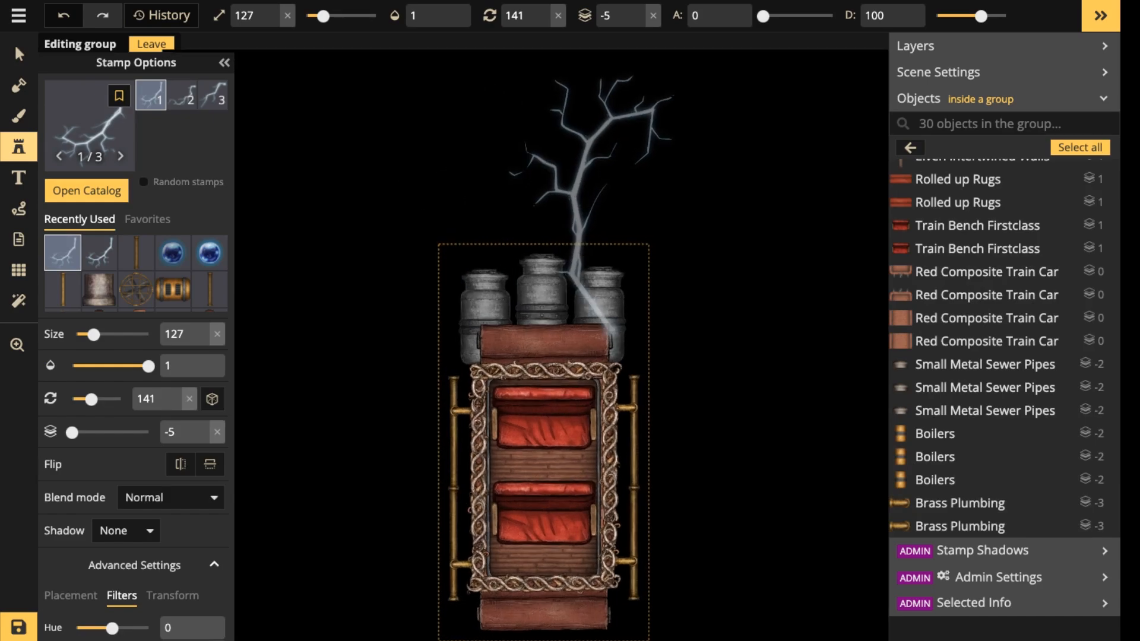
scroll(541, 205, up, 2)
scroll(541, 204, down, 9)
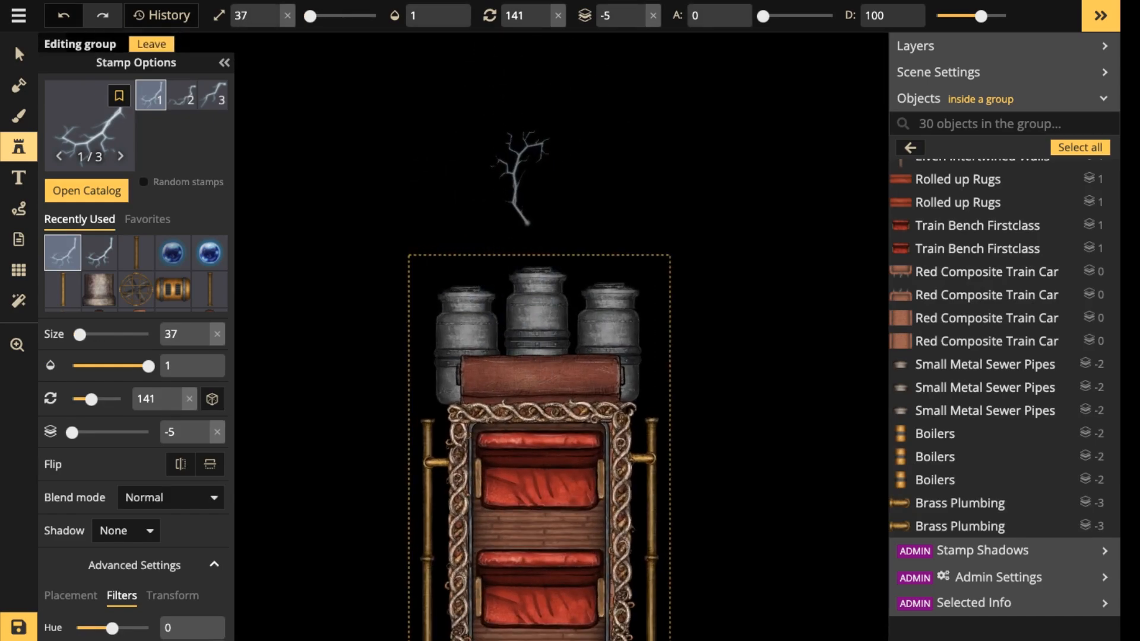
scroll(528, 200, up, 2)
scroll(541, 202, up, 3)
click(549, 196)
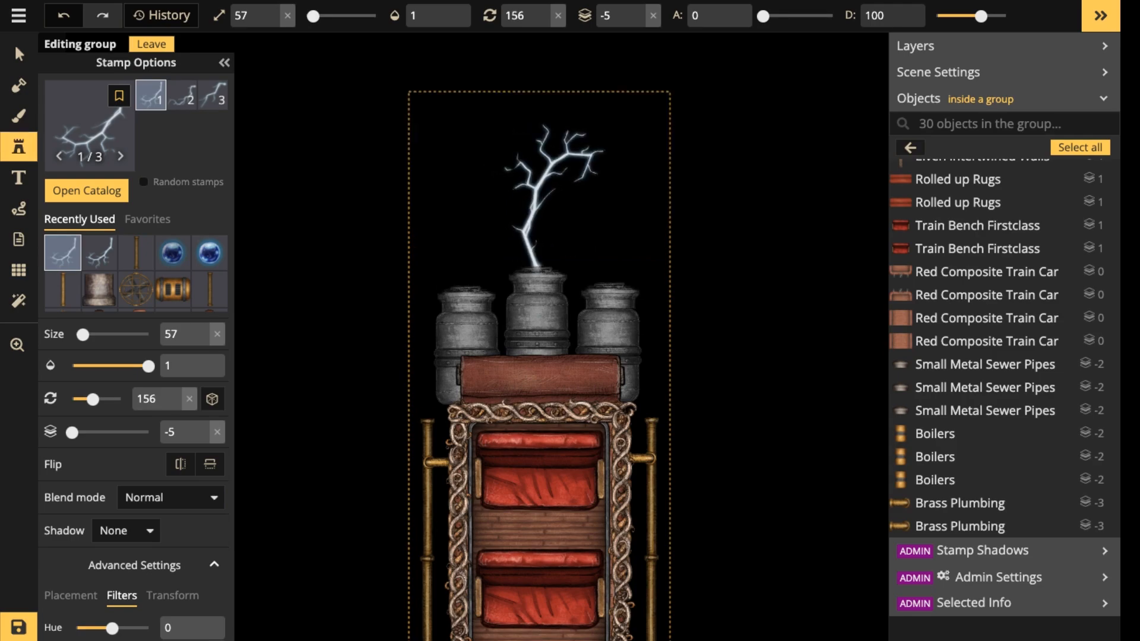
Choose the second Lightning variant, mirror it horizontally and set its rotation to 231 for the middle boiler.
click(181, 95)
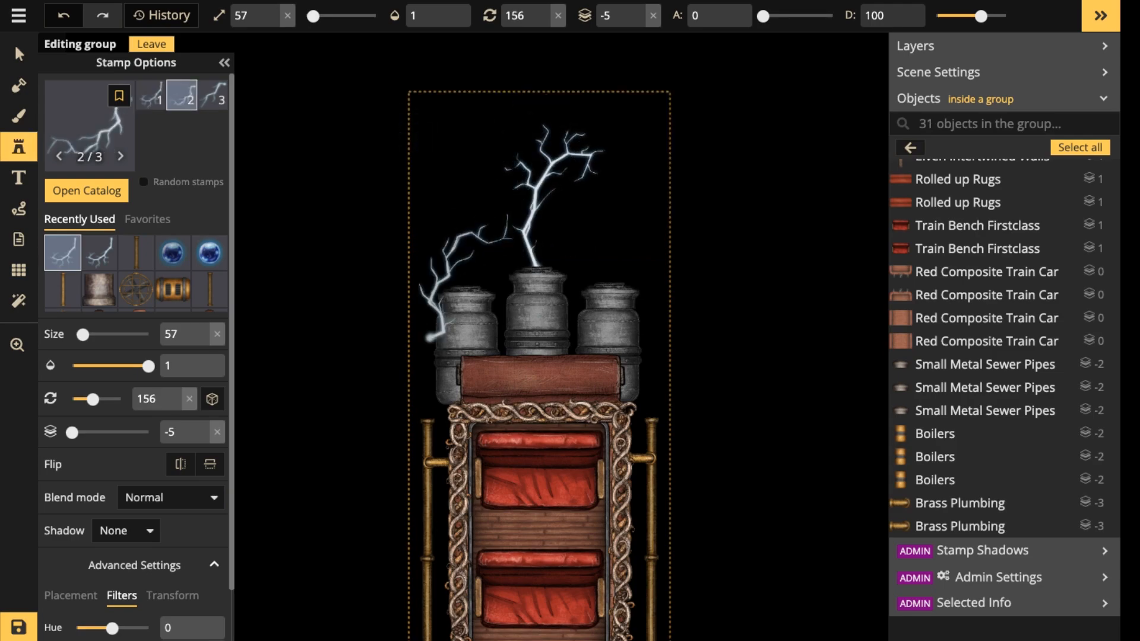
scroll(540, 220, up, 6)
scroll(540, 219, down, 18)
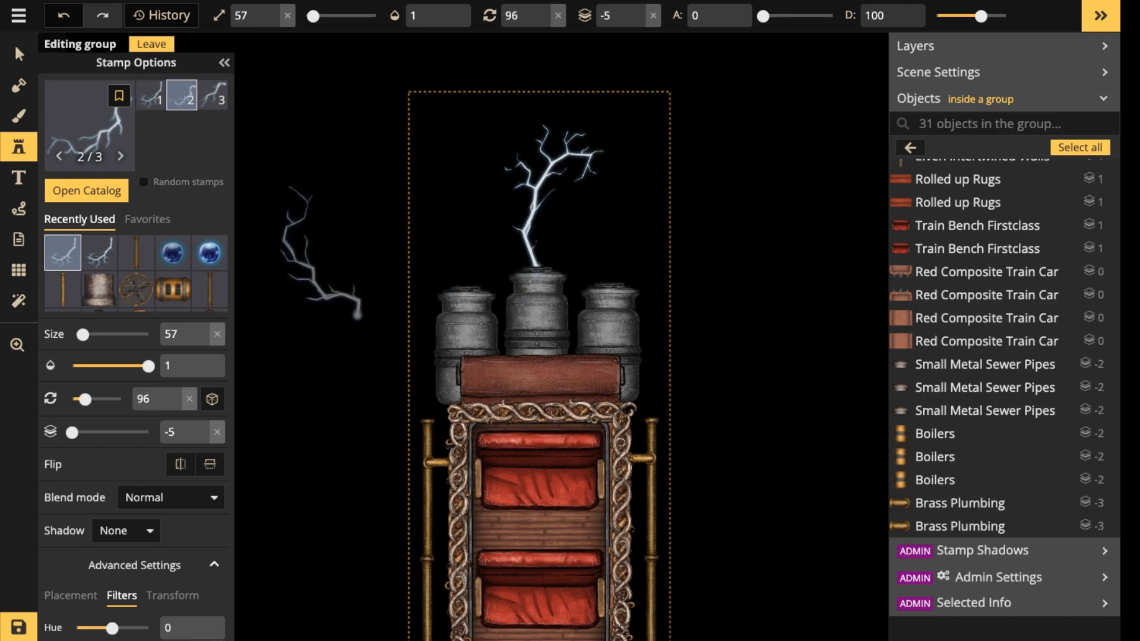
click(180, 464)
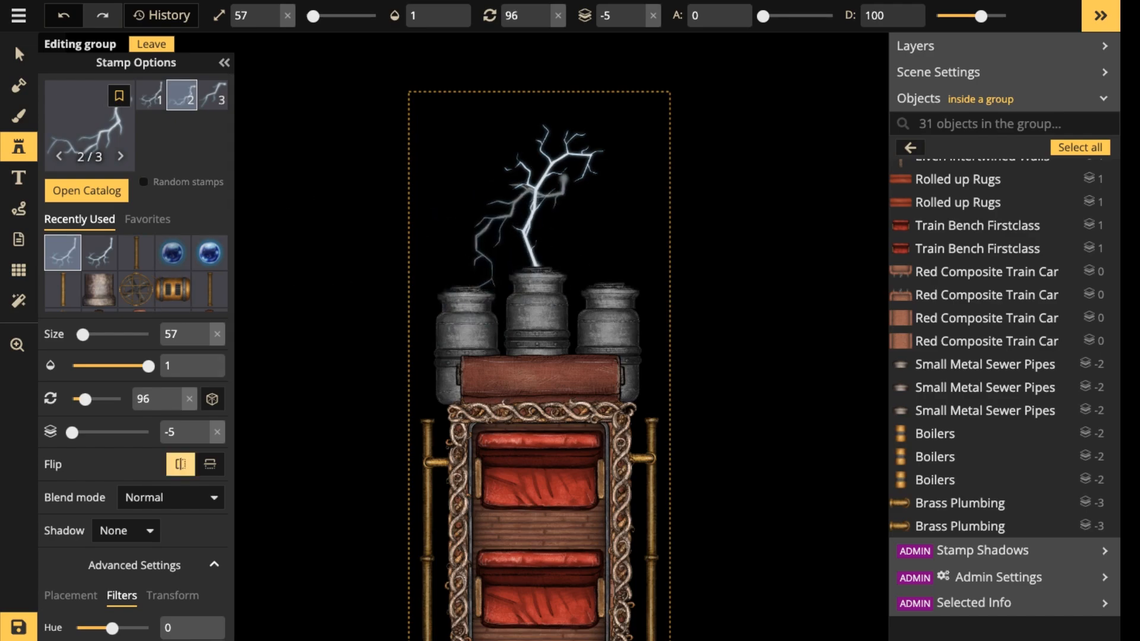
scroll(532, 223, up, 9)
scroll(537, 219, down, 1)
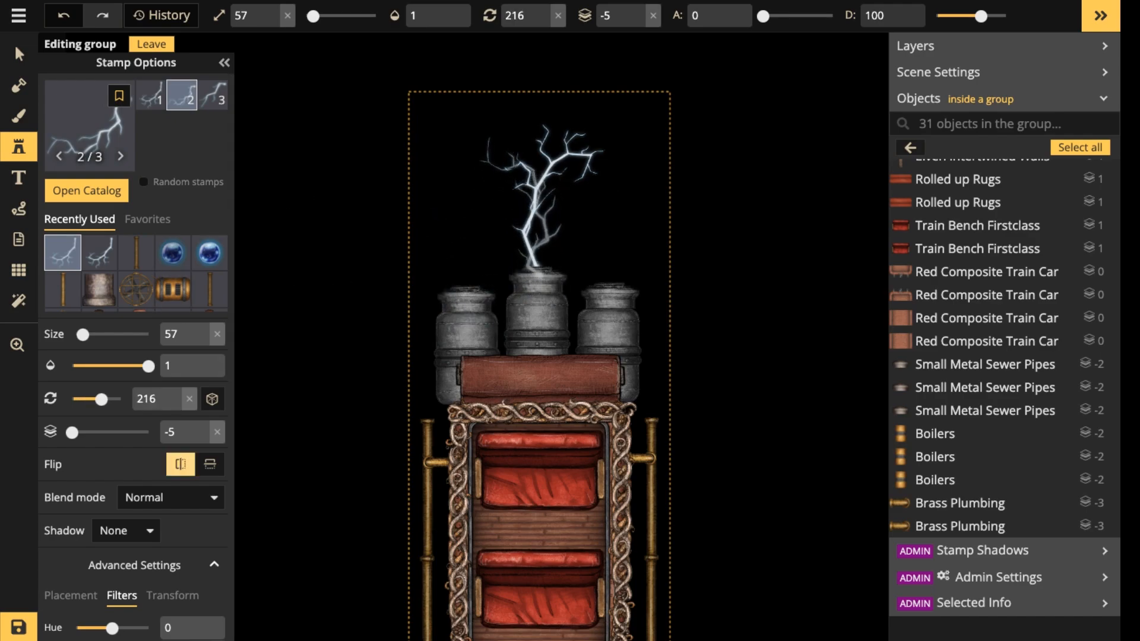
scroll(537, 220, down, 16)
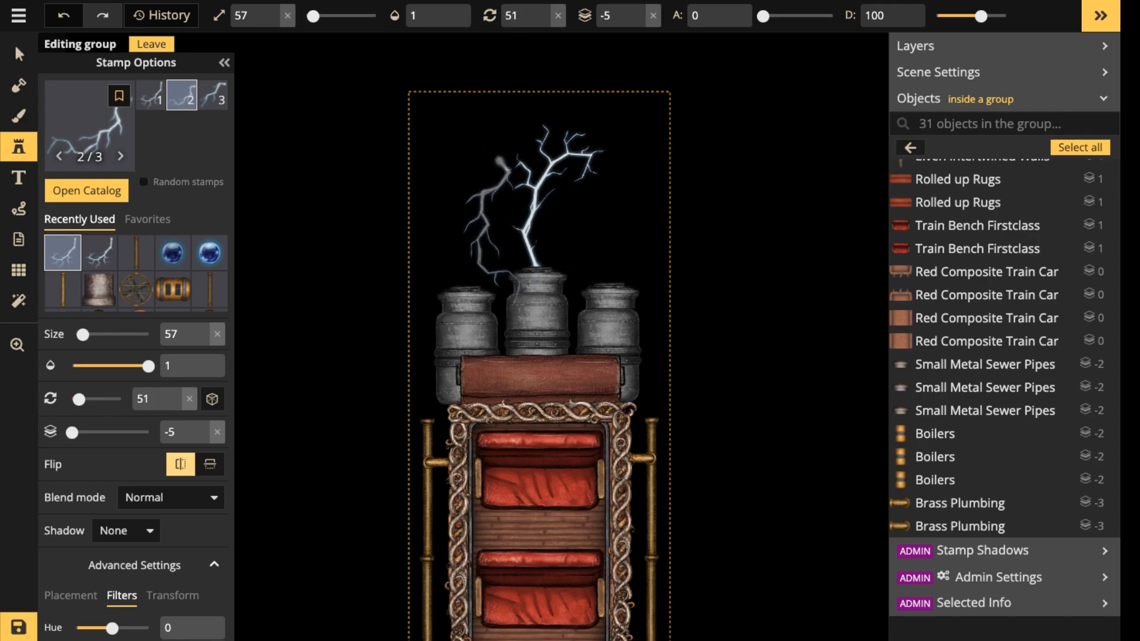
scroll(537, 220, down, 7)
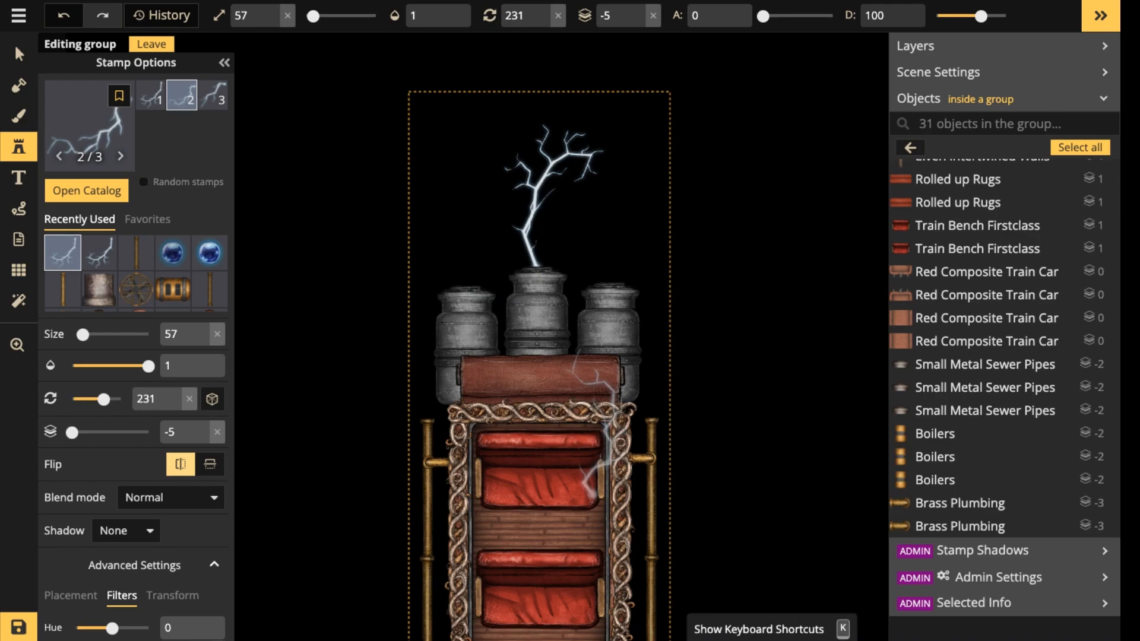
Look through the keyboard shortcuts overview for the stamp and select tools, and close it.
key(k)
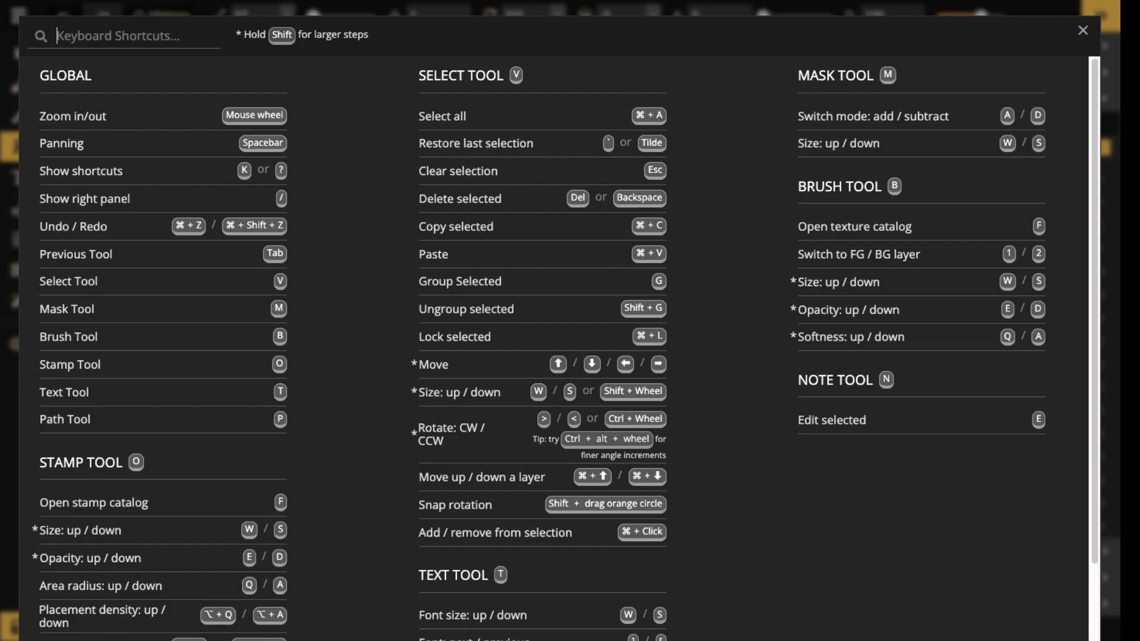
scroll(564, 332, down, 1)
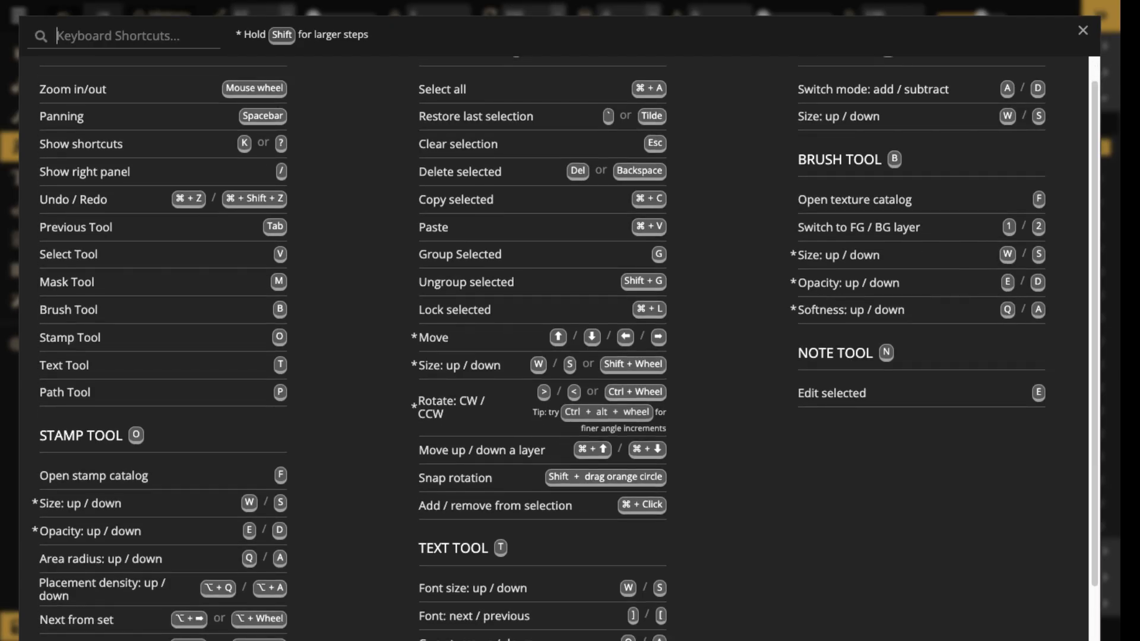
scroll(564, 333, up, 1)
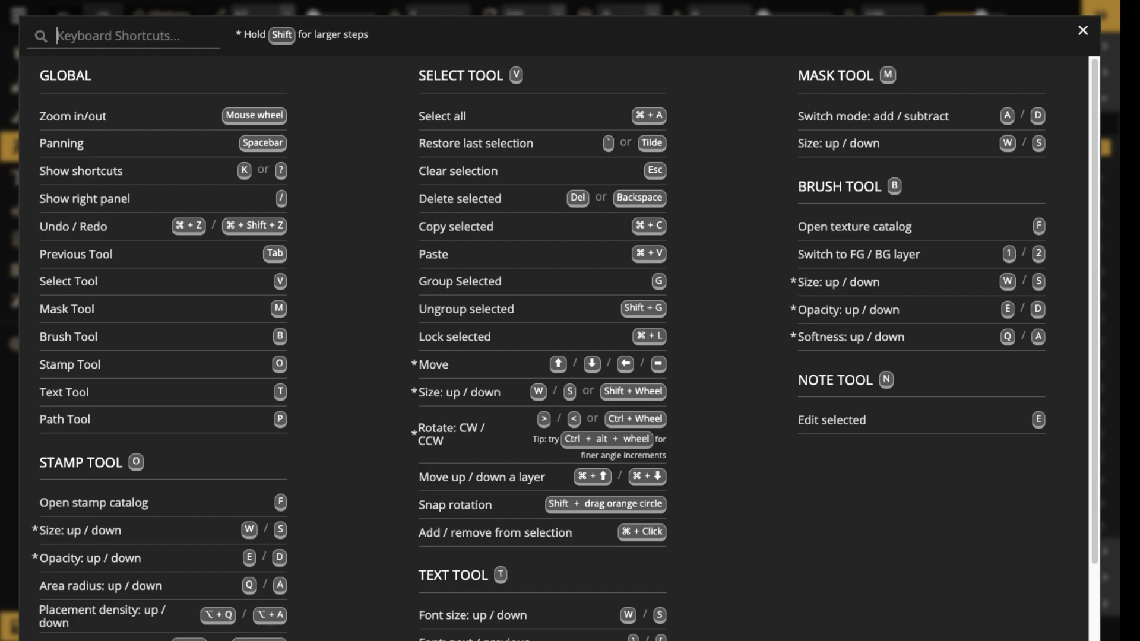
click(1082, 31)
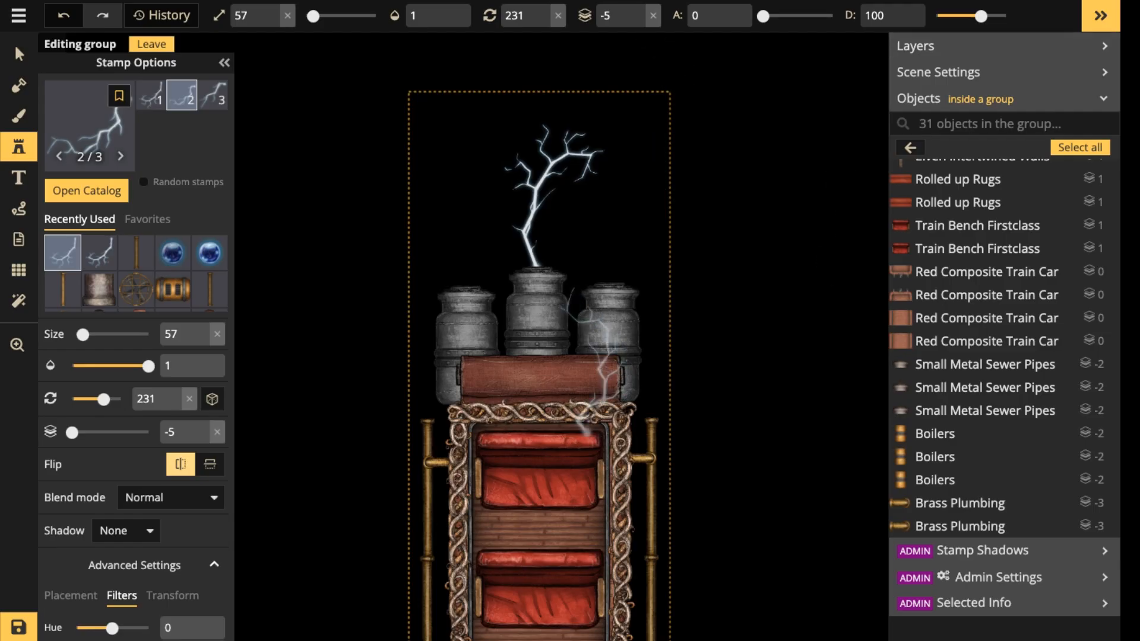
Place the mirrored second Lightning variant above the middle boiler, and add the third variant beside it at rotation 186.
click(534, 194)
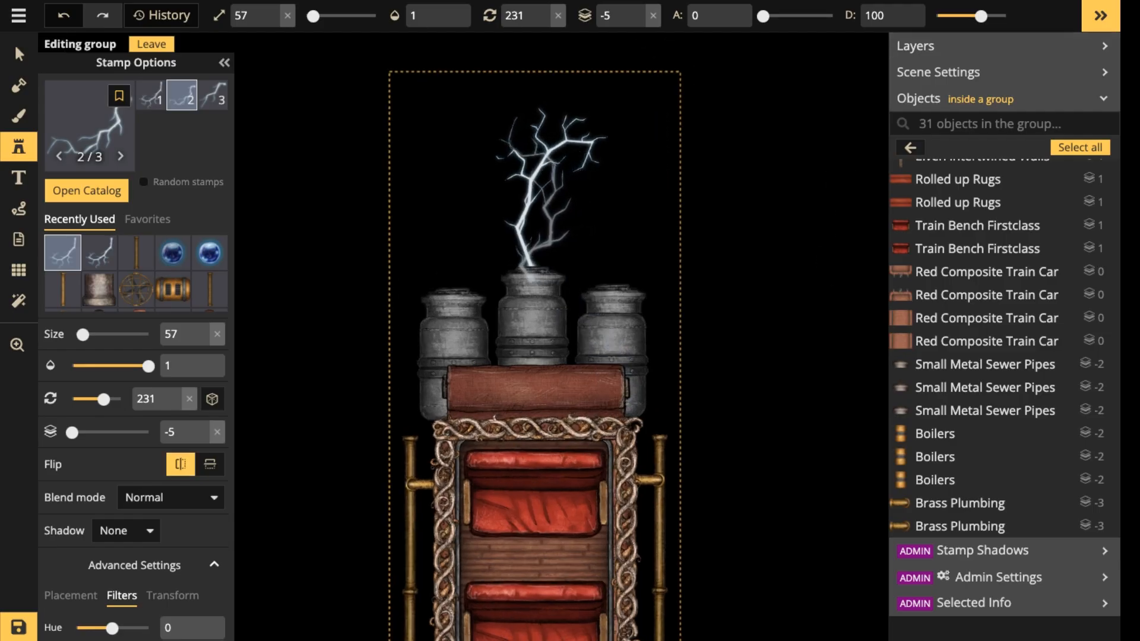
key(Left)
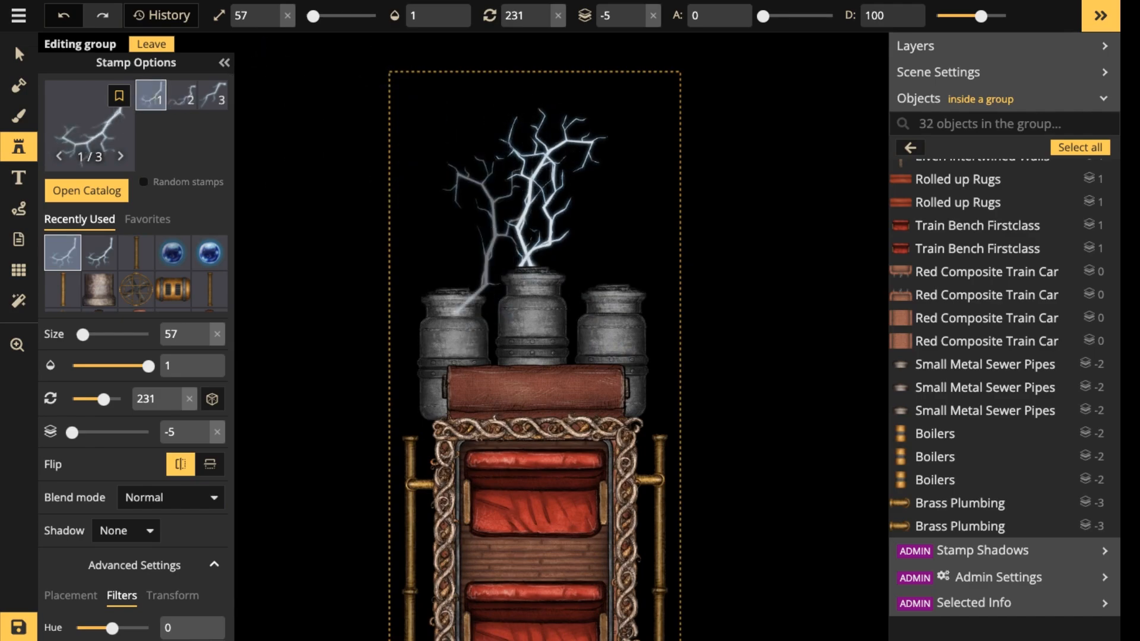
scroll(433, 165, down, 3)
click(213, 95)
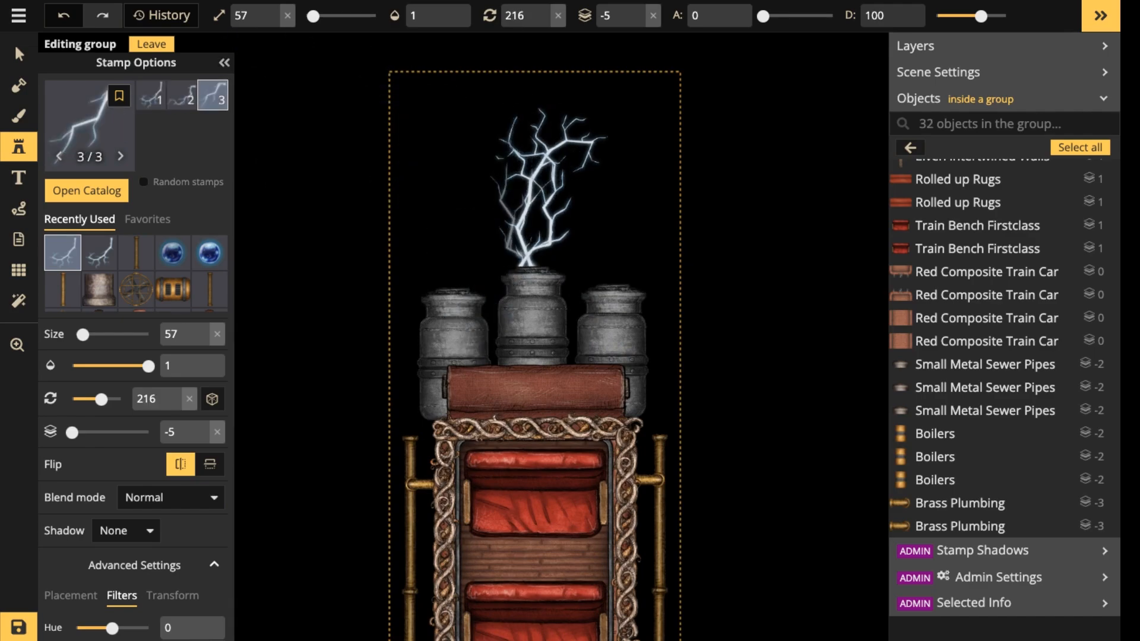
scroll(499, 216, down, 3)
scroll(500, 217, down, 1)
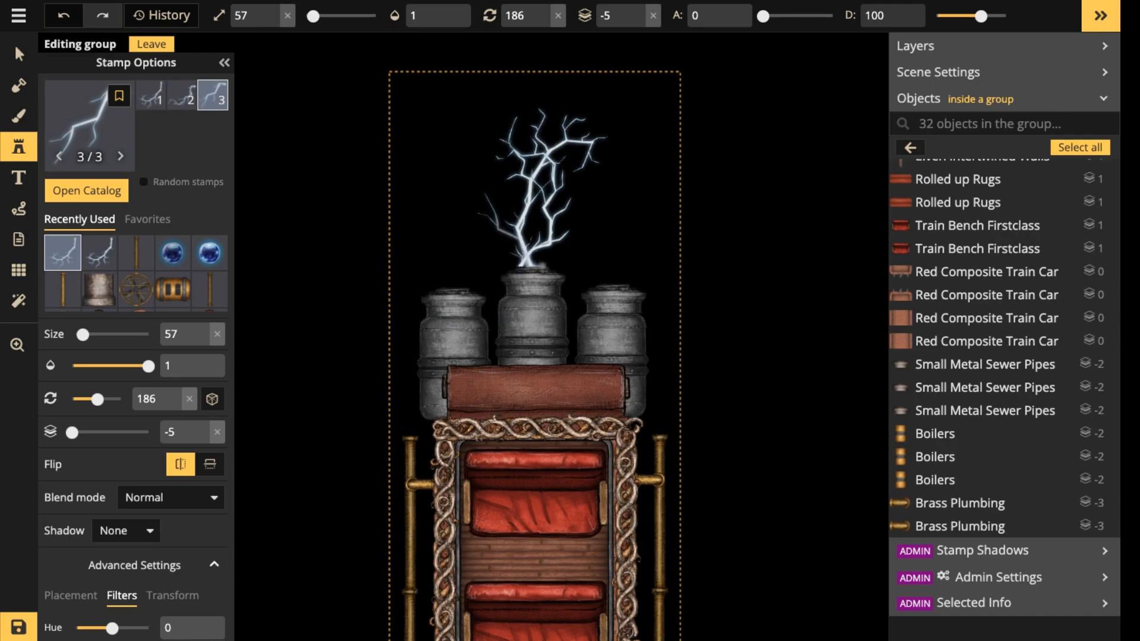
click(511, 232)
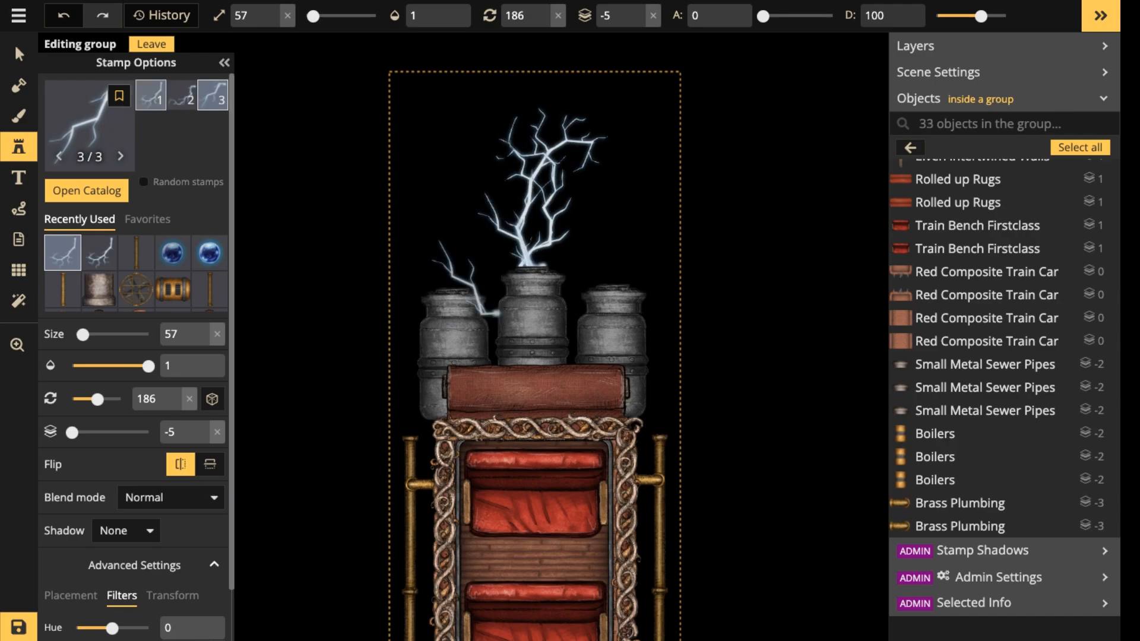
Duplicate two of the middle boiler's Lightning bolts and place the copies above the left boiler.
click(19, 54)
click(513, 232)
scroll(514, 181, down, 1)
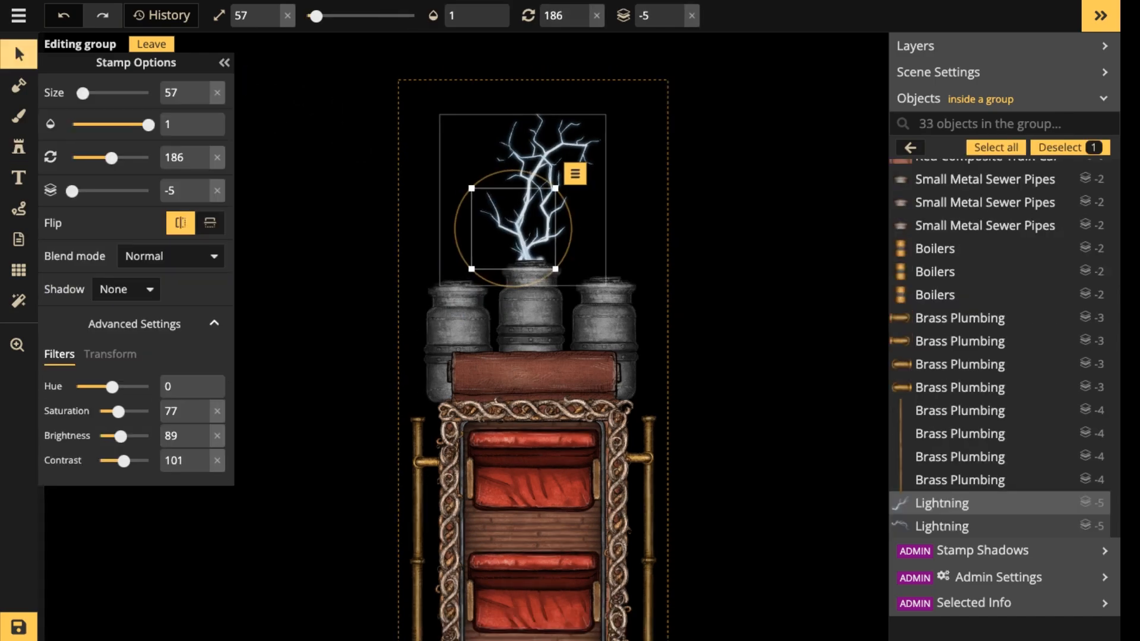
scroll(510, 183, down, 1)
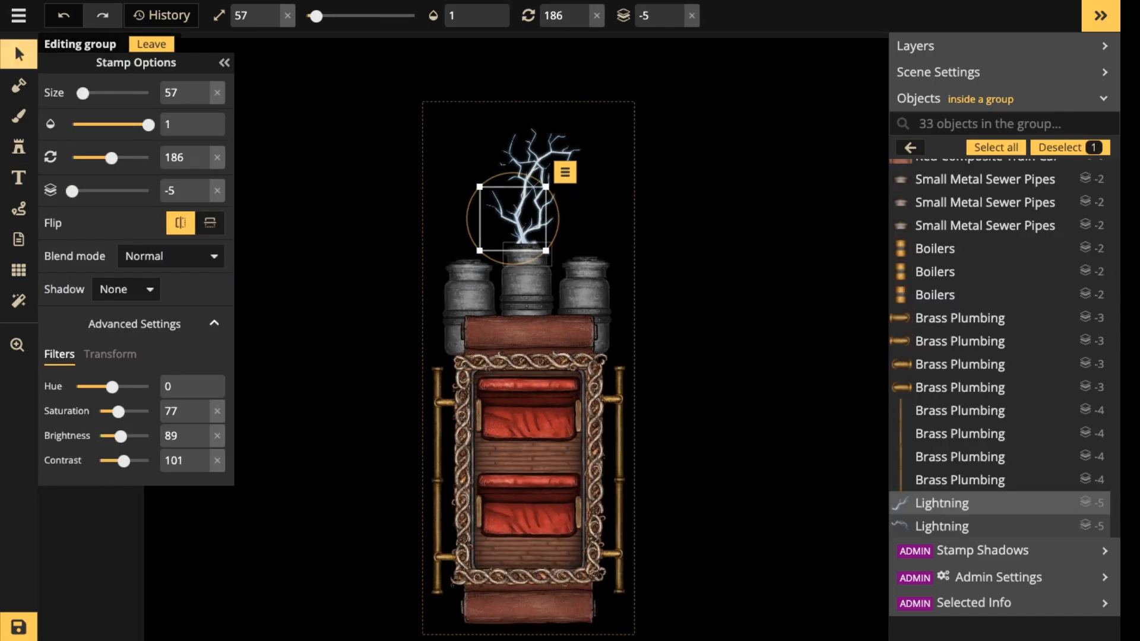
key(Escape)
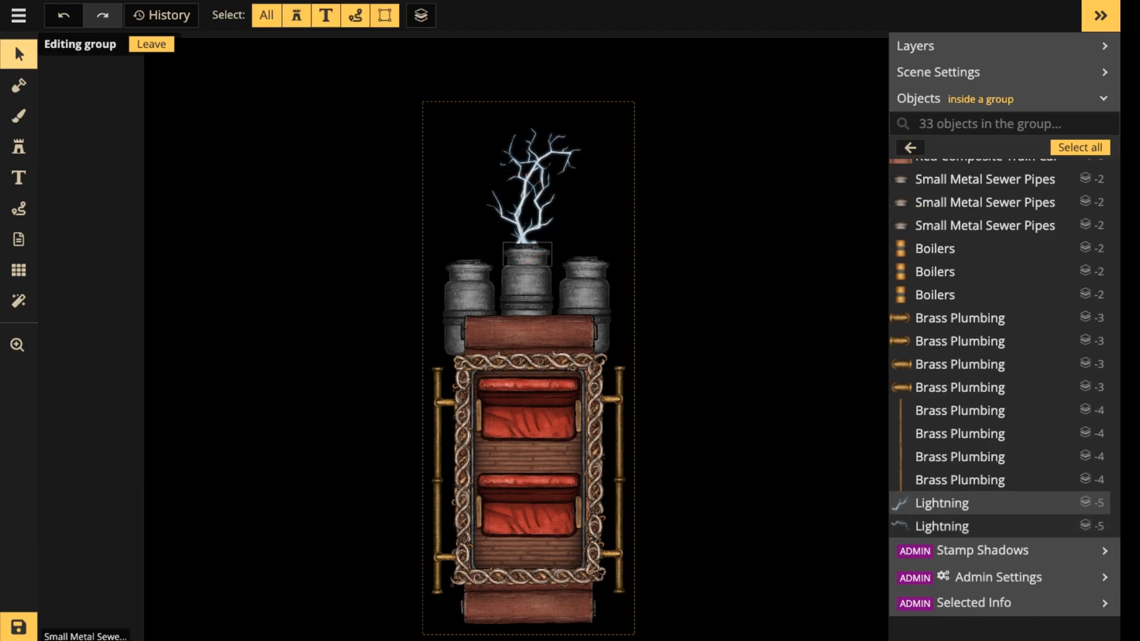
drag(470, 137, 573, 185)
key(ctrl+c)
key(ctrl+v)
drag(481, 218, 478, 211)
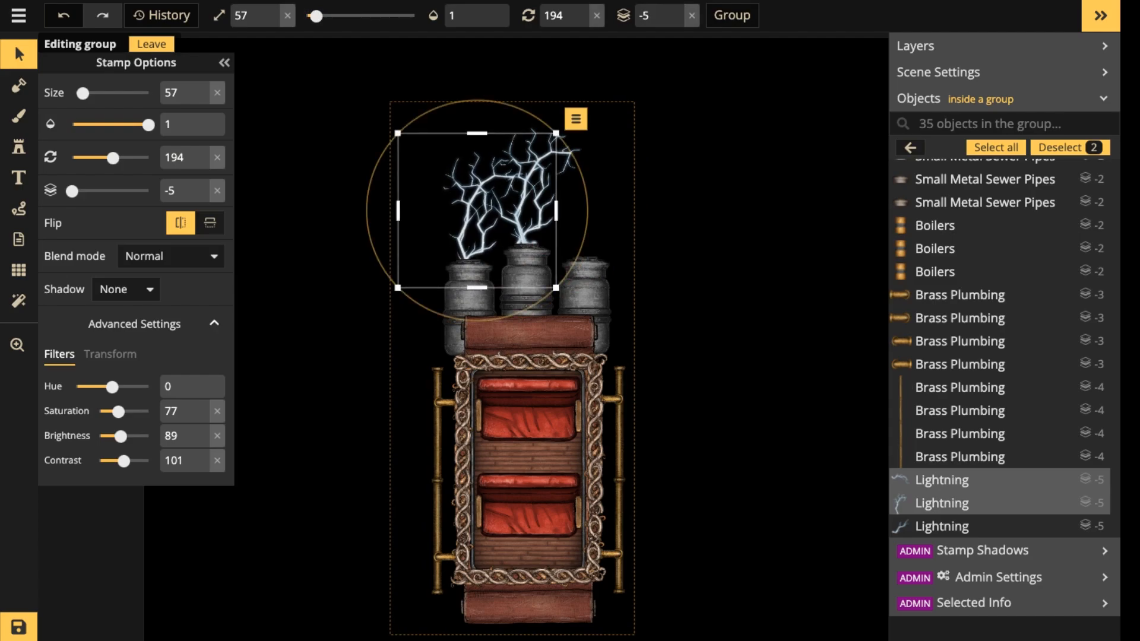
Remove the horizontal flip from the two copied bolts and rotate them together to 89.
click(181, 222)
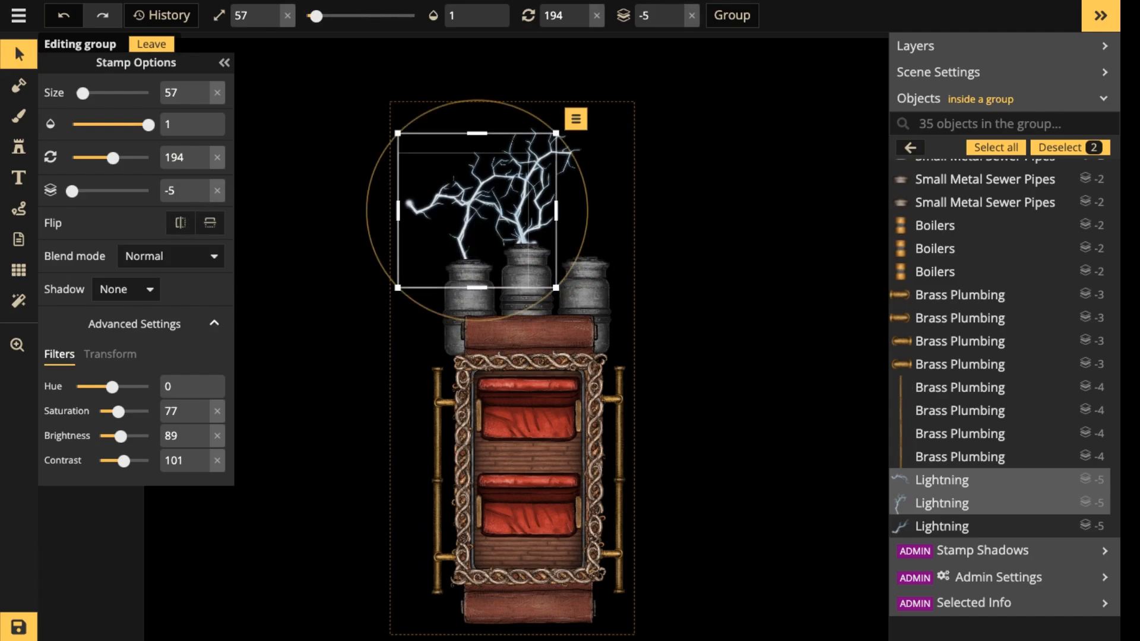
drag(112, 158, 90, 158)
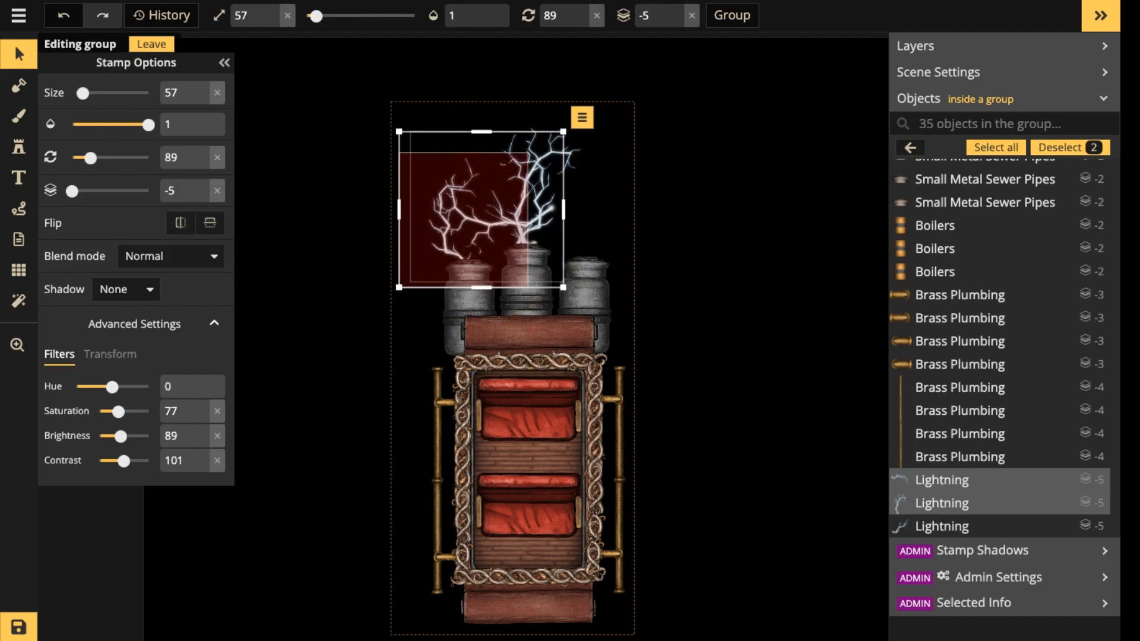
click(942, 480)
click(942, 526)
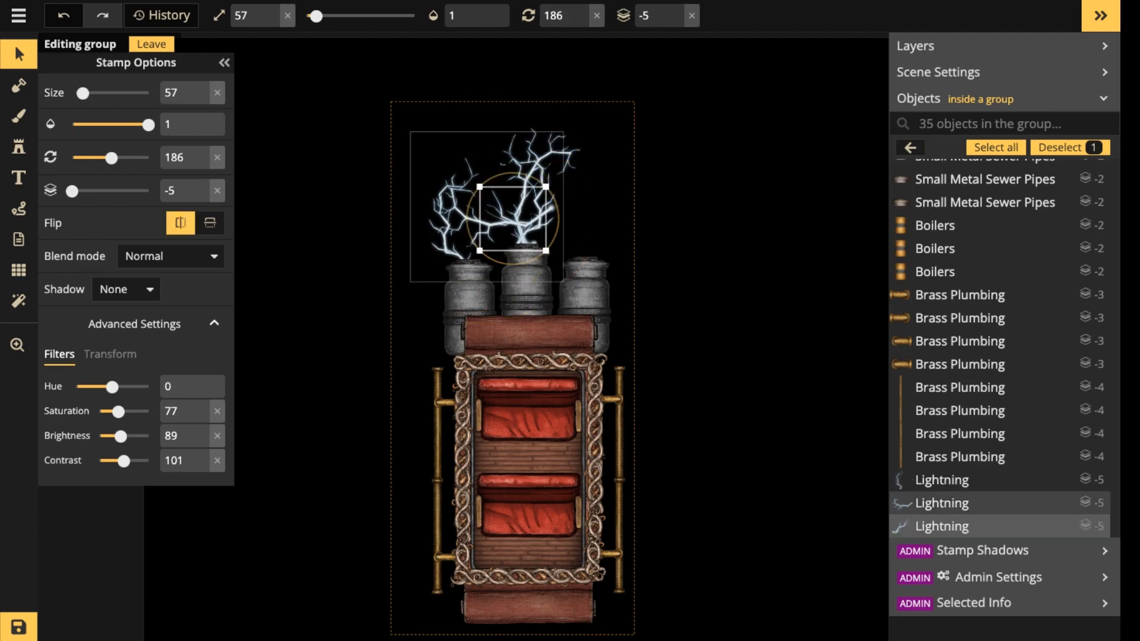
Flip the inner copied bolt horizontally at rotation 231 and move it left so it rises from the left boiler.
click(942, 503)
key(period)
key(period)
key(period)
key(period)
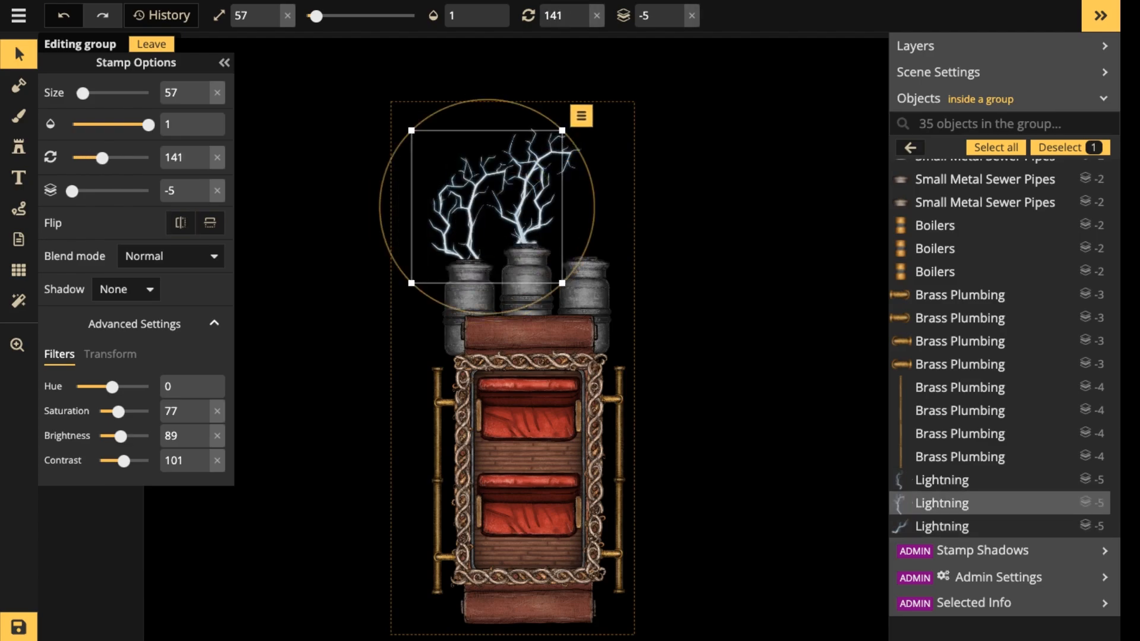
click(180, 223)
key(period)
key(period)
key(period)
key(period)
key(period)
key(period)
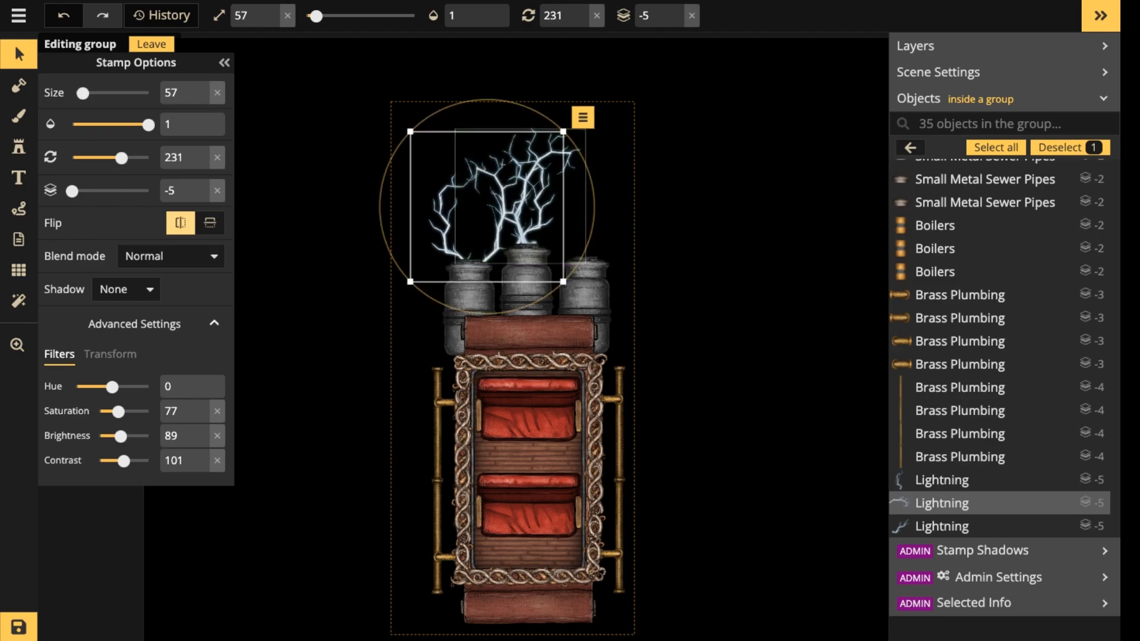
drag(482, 240, 453, 240)
Duplicate the left boiler's outer bolt onto the right boiler, flipped horizontally with rotation 231.
click(469, 261)
click(446, 241)
key(ctrl+c)
key(ctrl+v)
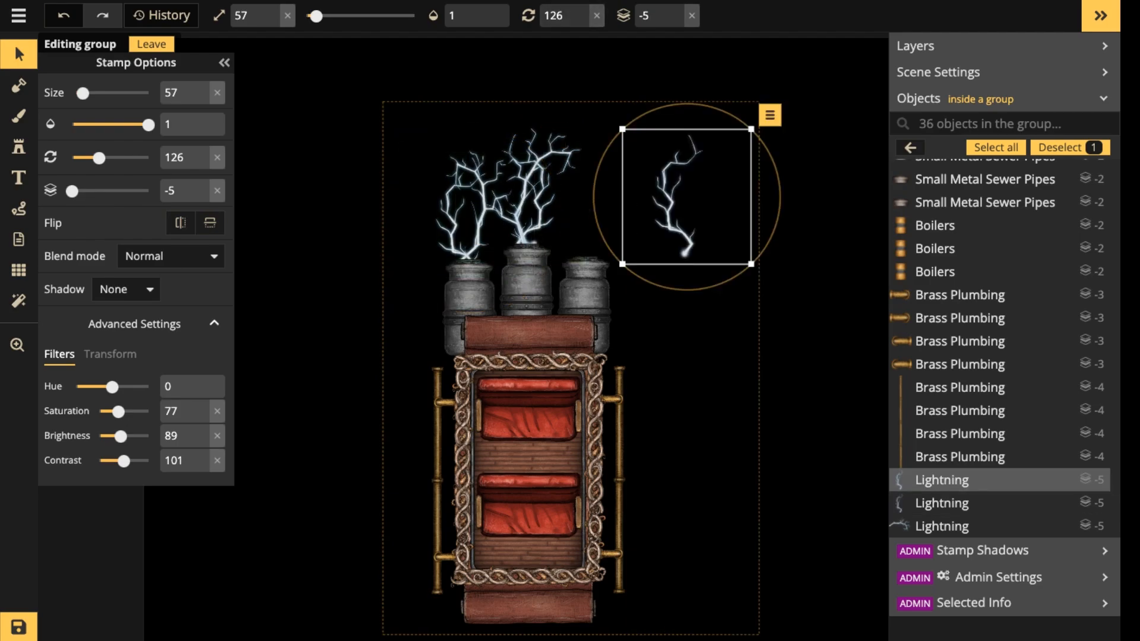
drag(673, 208, 574, 228)
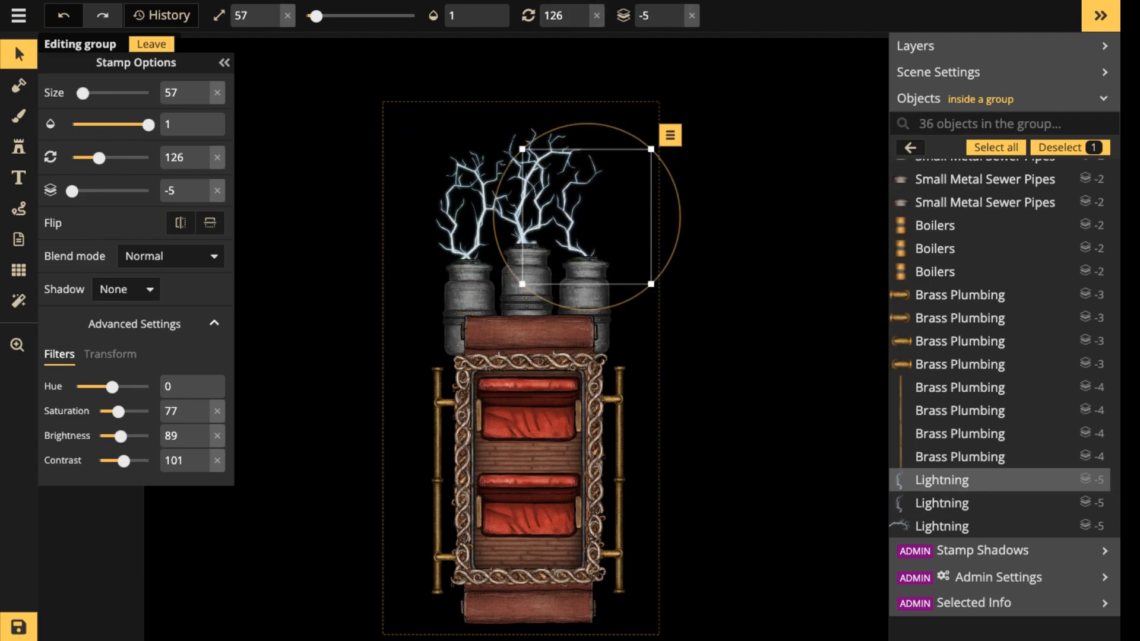
click(181, 223)
scroll(574, 228, up, 7)
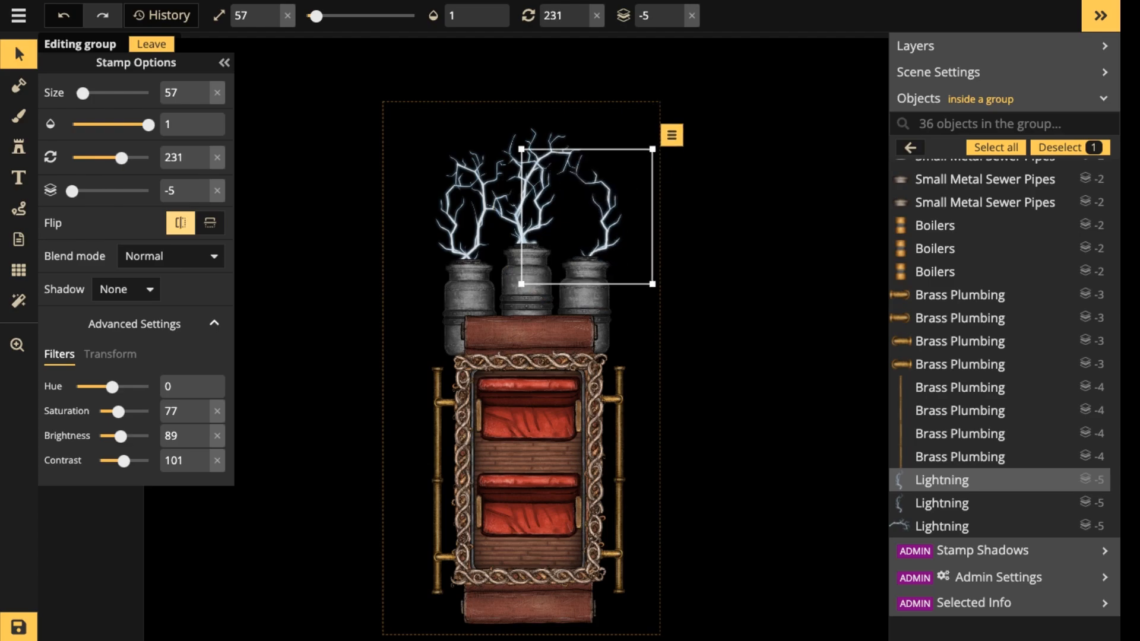
scroll(573, 228, up, 1)
drag(574, 228, 578, 222)
scroll(577, 224, down, 1)
Duplicate the right boiler's bolt, remove the copy's flip and set its rotation to 141 on the boiler's inner side.
click(526, 205)
click(599, 242)
key(ctrl+c)
key(ctrl+v)
key(f)
key(f)
key(f)
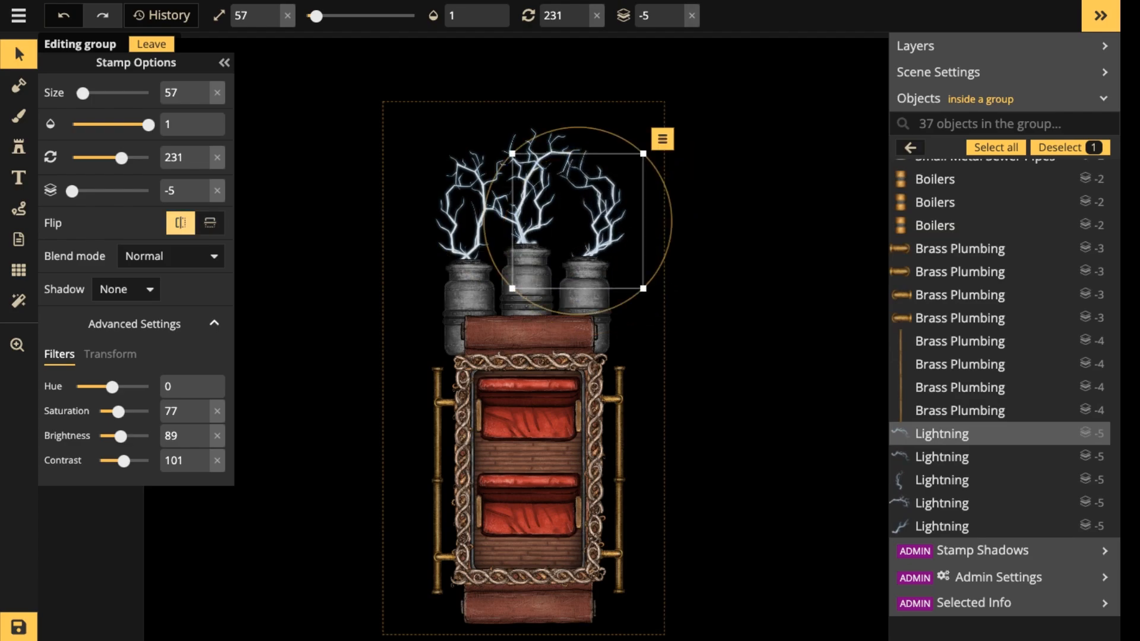
scroll(578, 222, down, 4)
scroll(601, 226, down, 2)
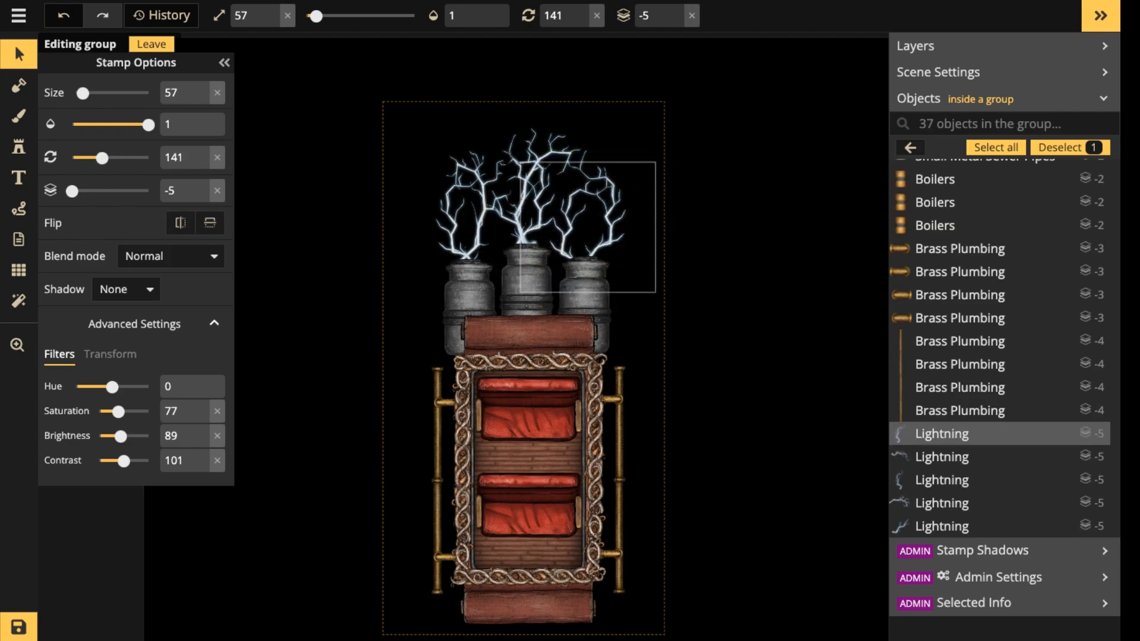
scroll(589, 223, up, 1)
Stretch the height of the middle boiler's tall Lightning bolt at rotation 156 and move it slightly upward.
click(586, 273)
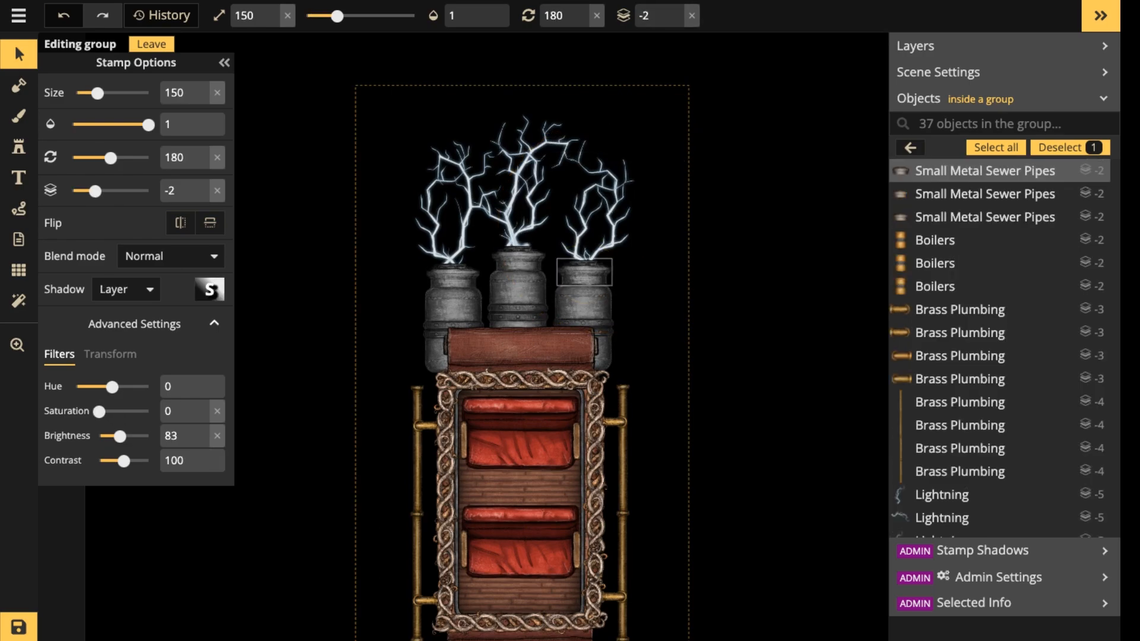
scroll(580, 160, down, 3)
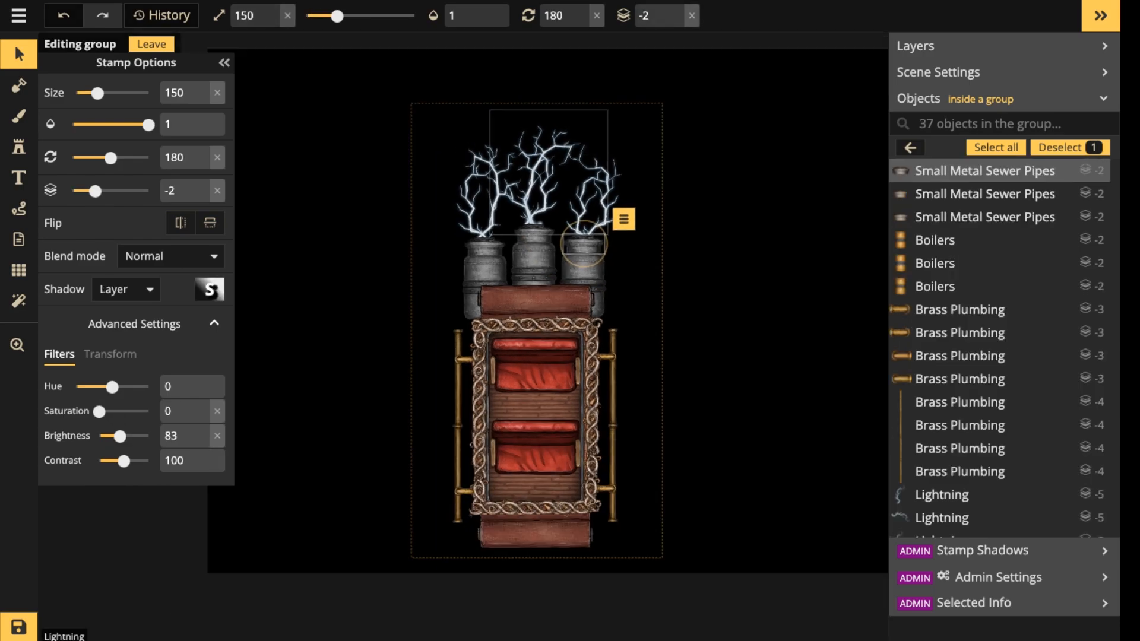
click(580, 159)
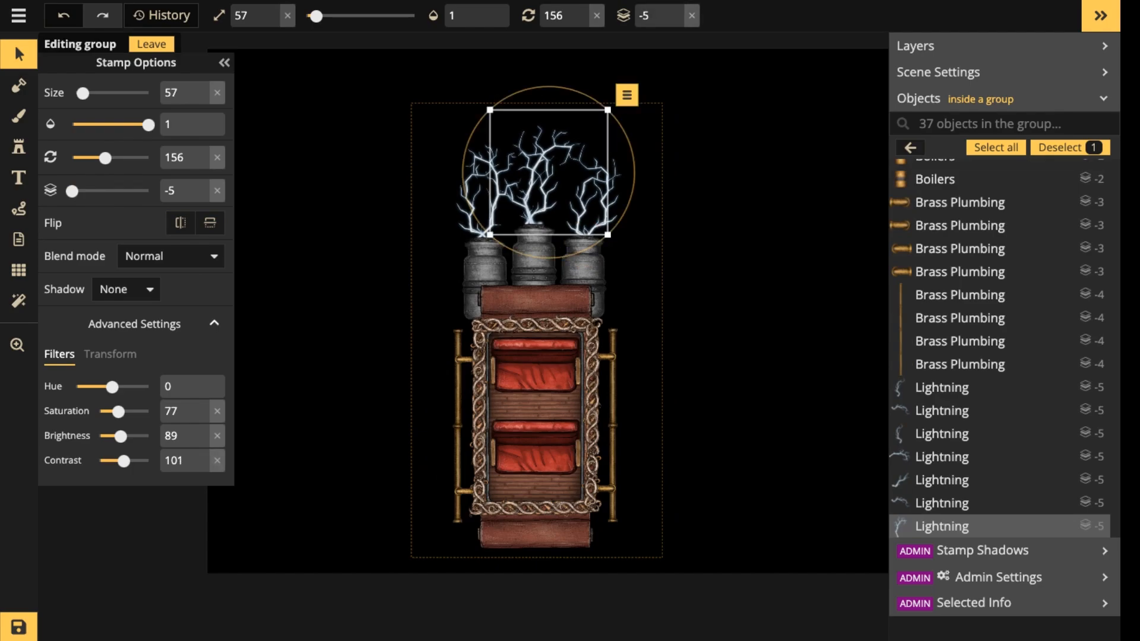
drag(580, 159, 582, 234)
click(109, 354)
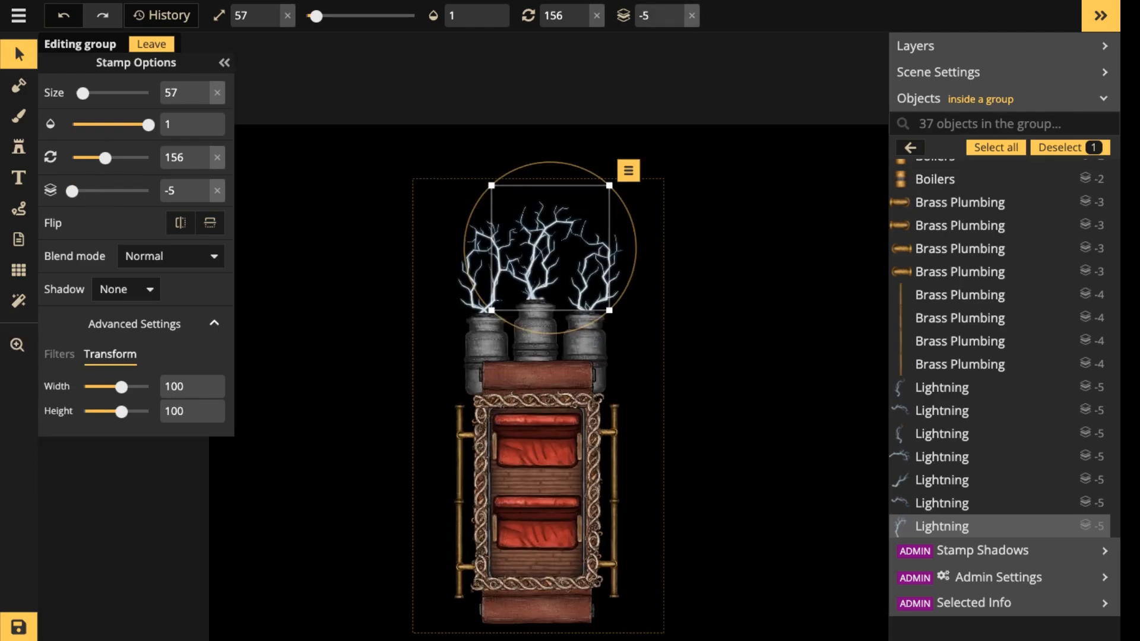
drag(121, 412, 126, 411)
drag(539, 252, 536, 239)
key(Escape)
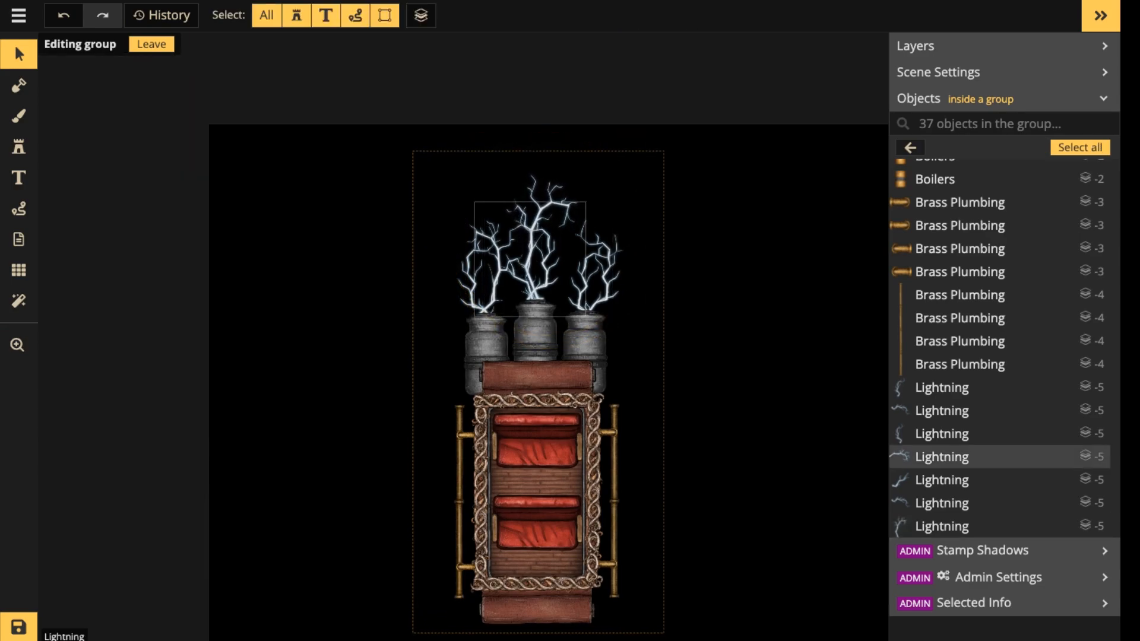
scroll(555, 270, up, 3)
scroll(555, 269, down, 4)
scroll(555, 269, down, 2)
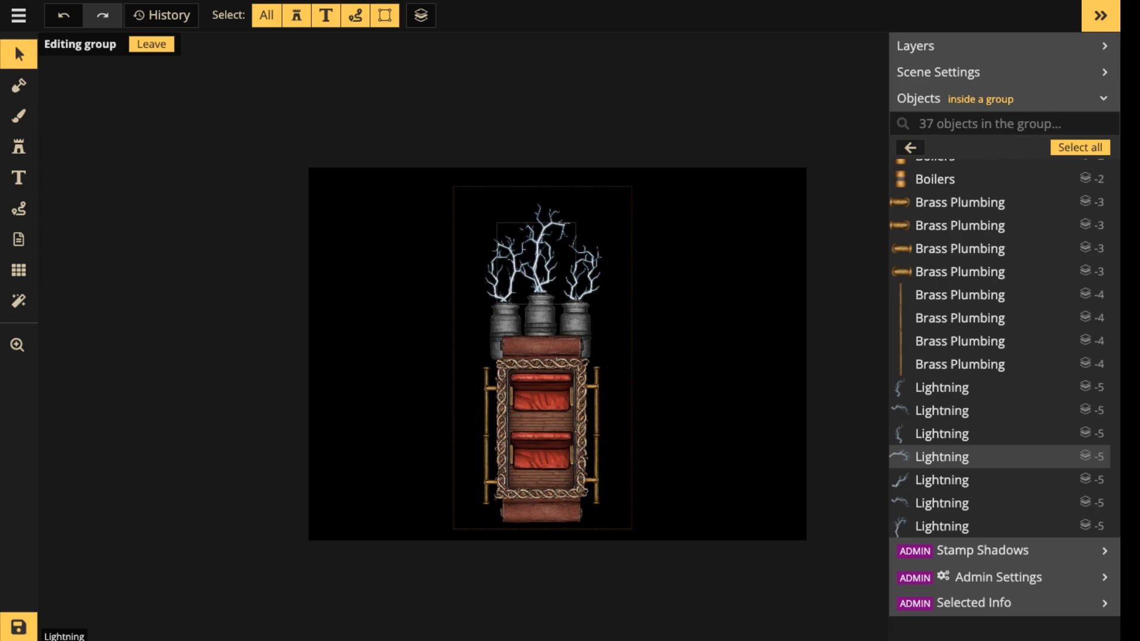
scroll(548, 246, up, 5)
drag(548, 246, 534, 116)
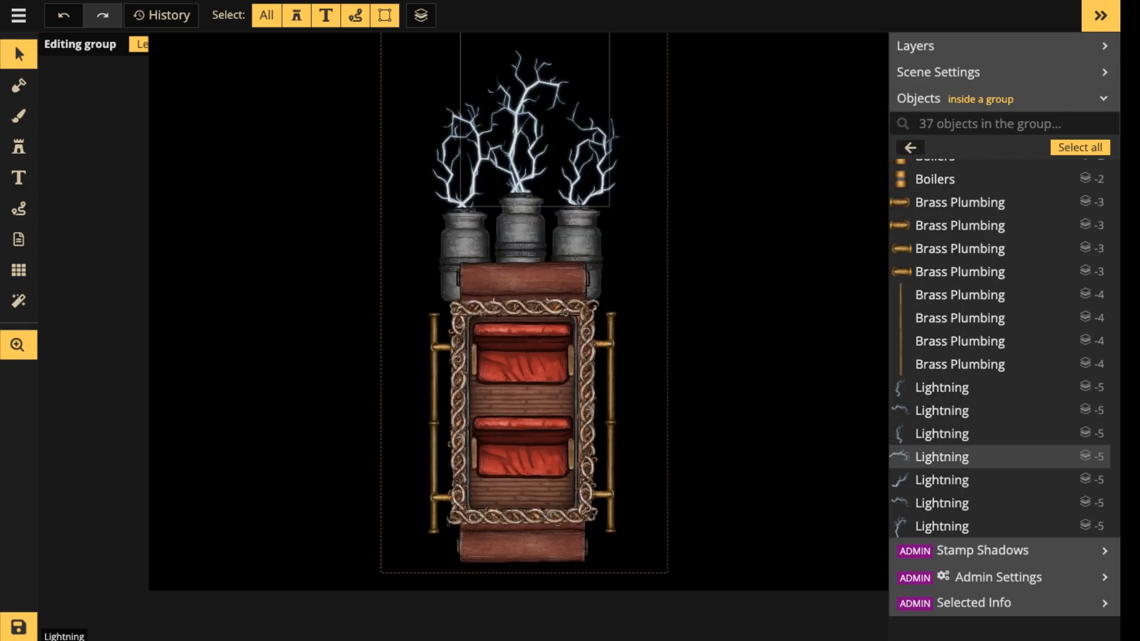
Leave the group to view the whole carriage, and reopen the Pimp'n Ride group for editing.
scroll(475, 297, down, 3)
drag(475, 285, 525, 310)
key(Escape)
click(512, 331)
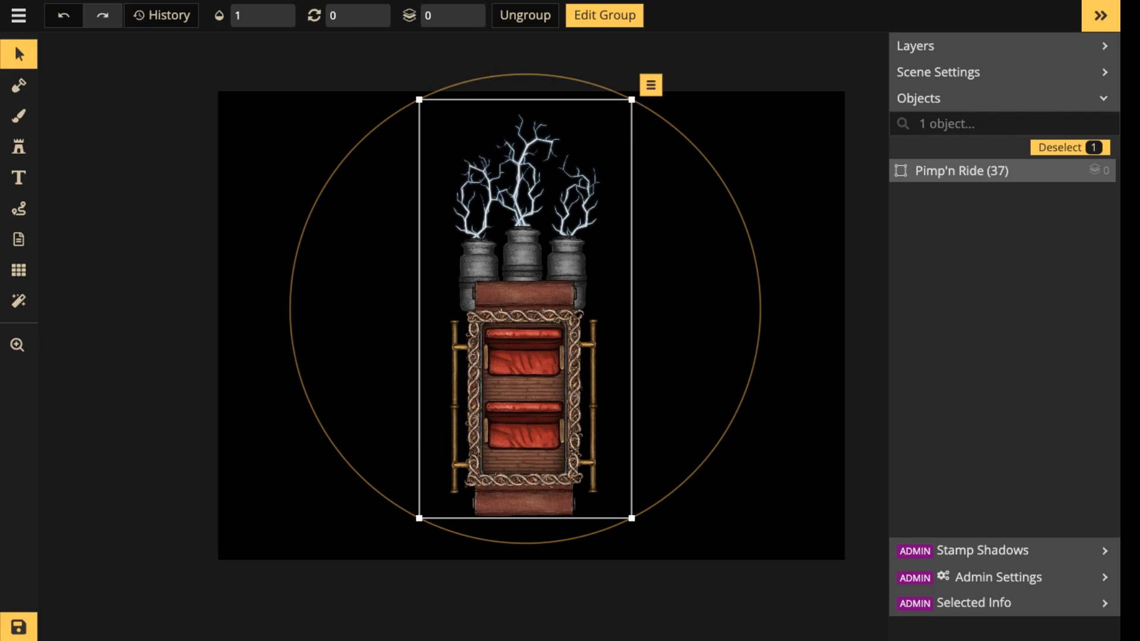
double_click(562, 259)
scroll(561, 259, up, 5)
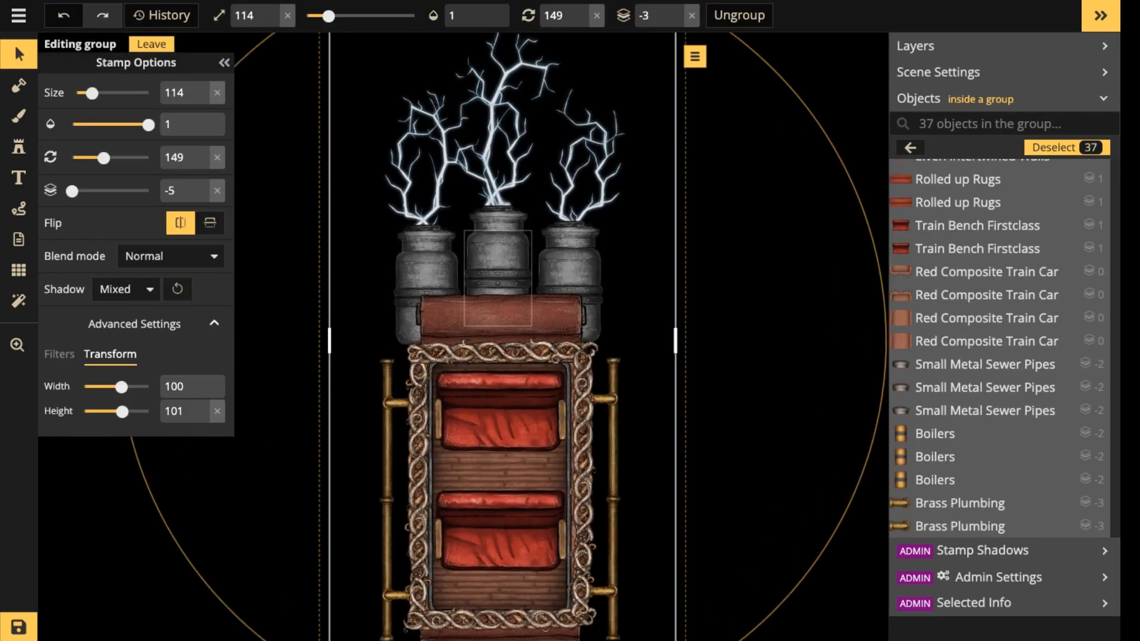
Pick the recently used Brass Plumbing stamp and set its saturation to 0.
click(18, 146)
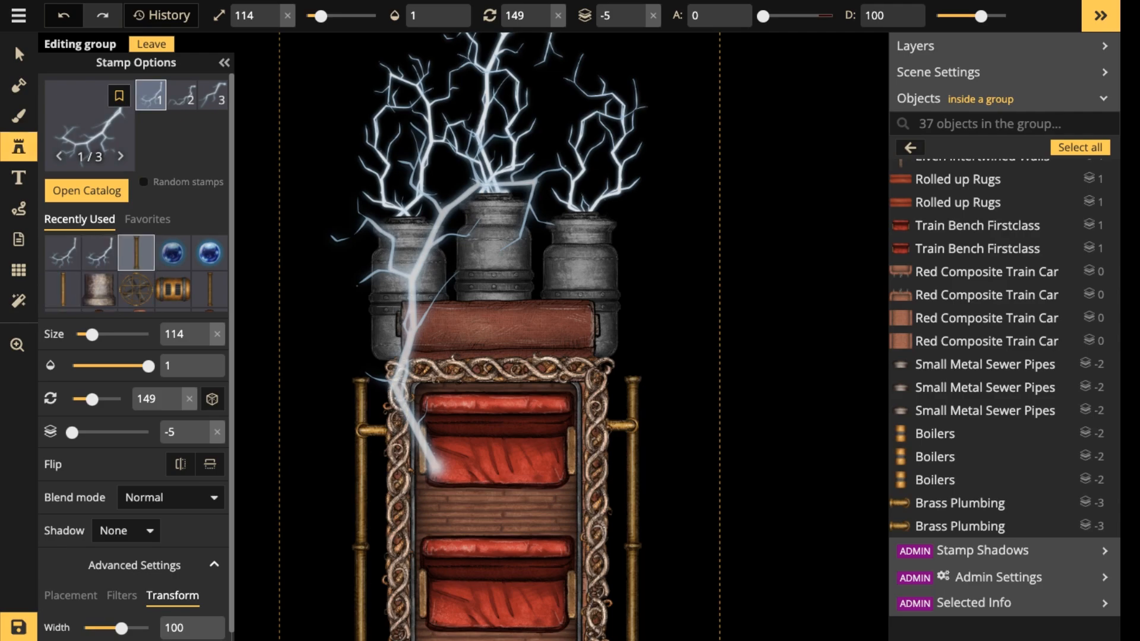
click(136, 252)
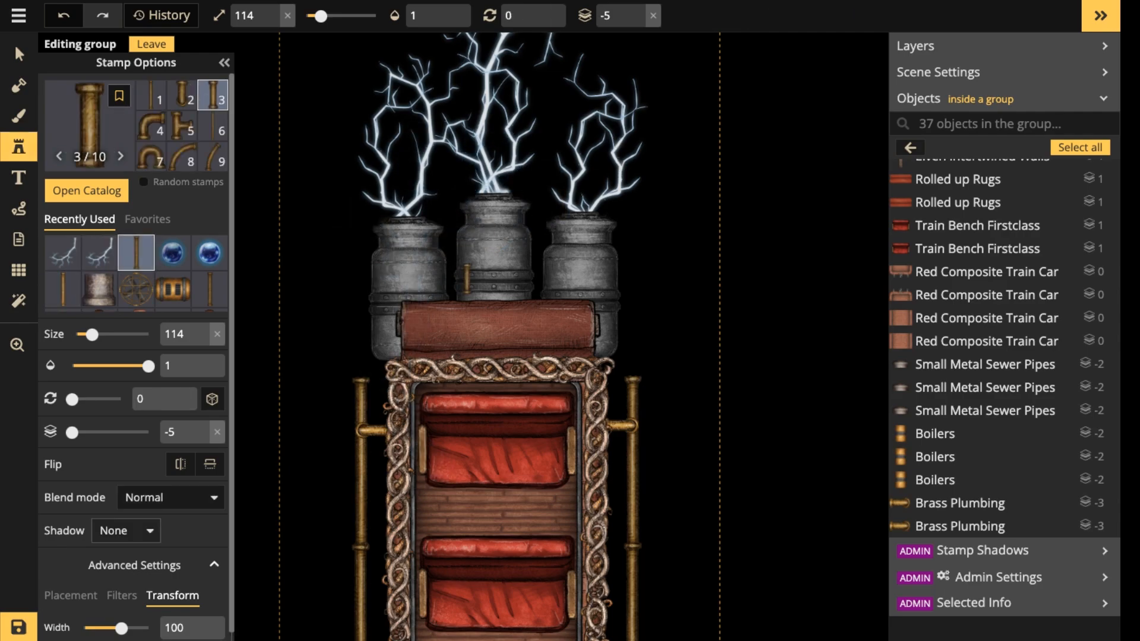
scroll(130, 522, down, 1)
click(121, 571)
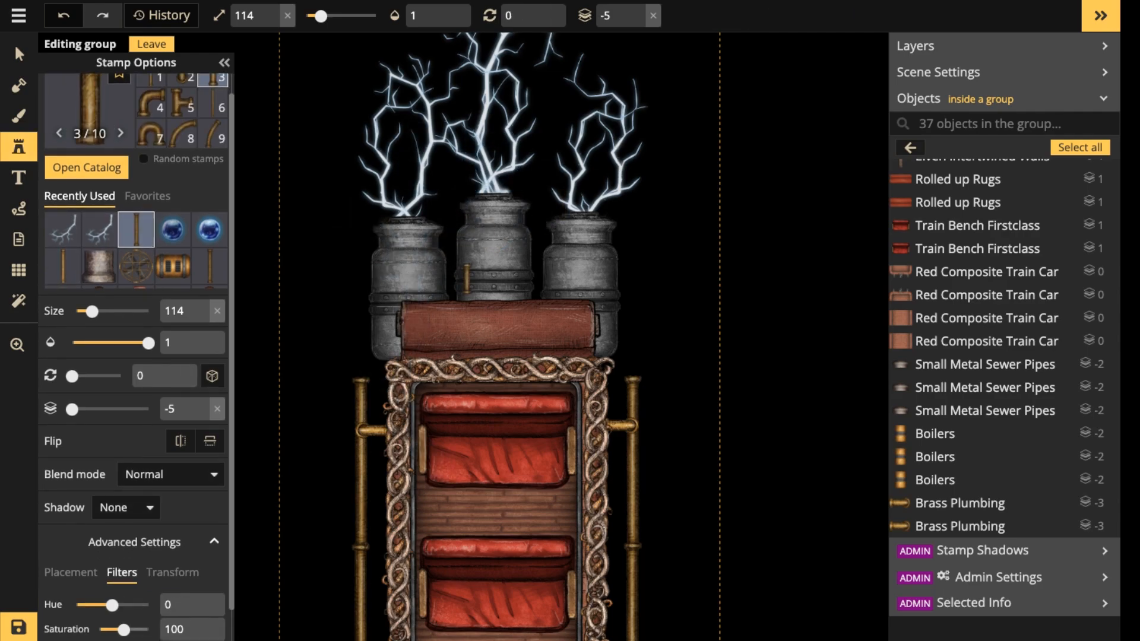
drag(124, 630, 95, 629)
scroll(488, 261, up, 3)
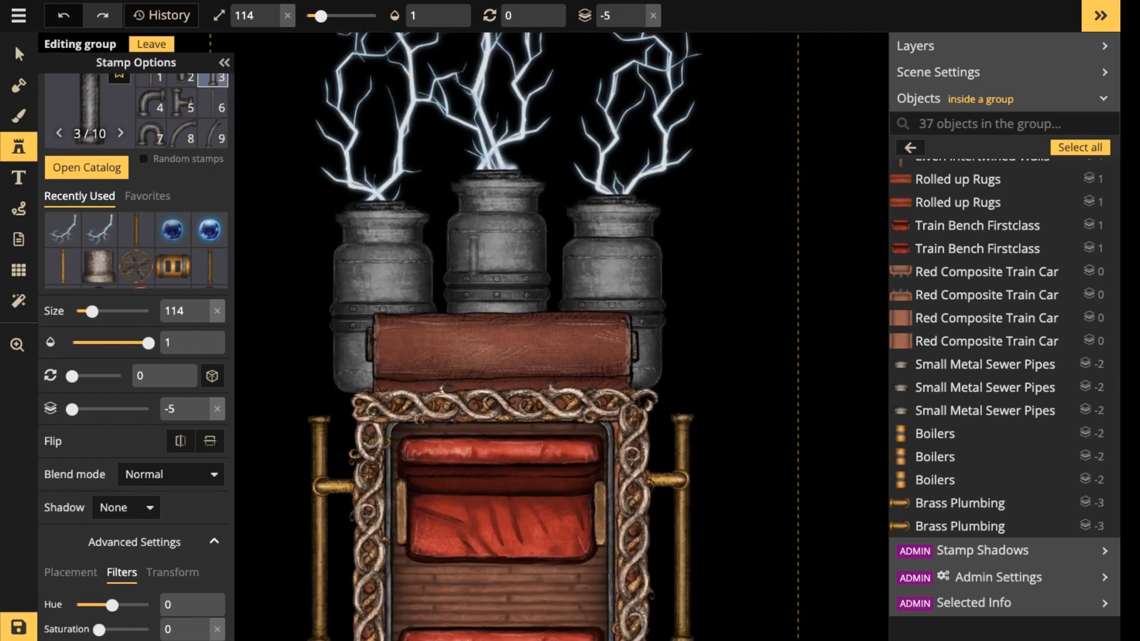
Rotate the grey pipe stamp to 90 and try the curved pipe variant 8.
scroll(474, 253, down, 3)
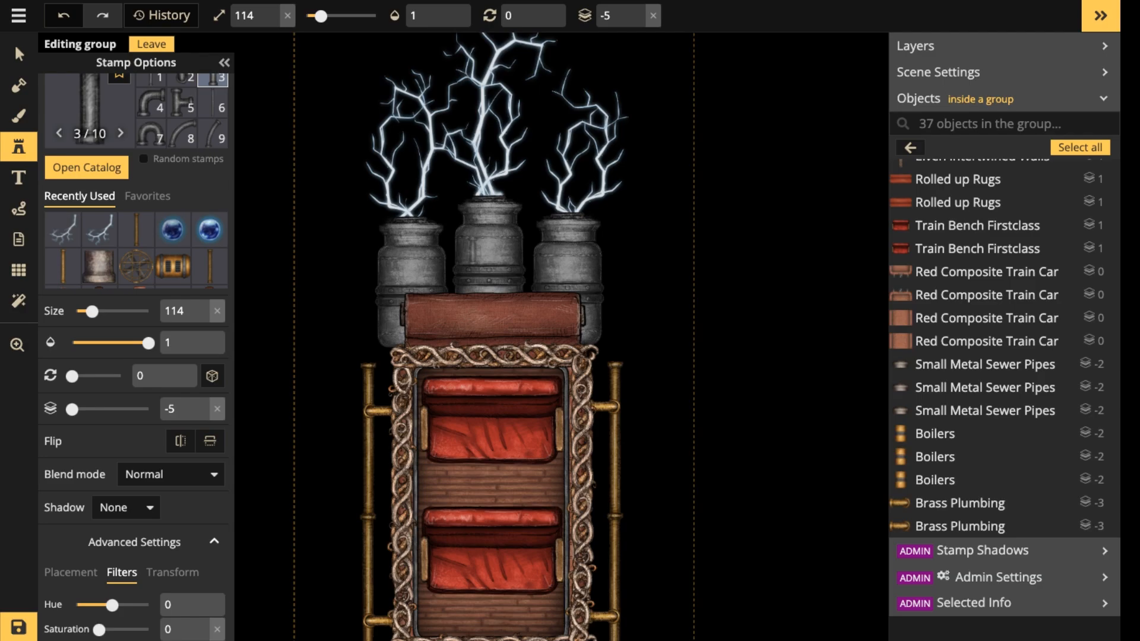
scroll(458, 254, up, 5)
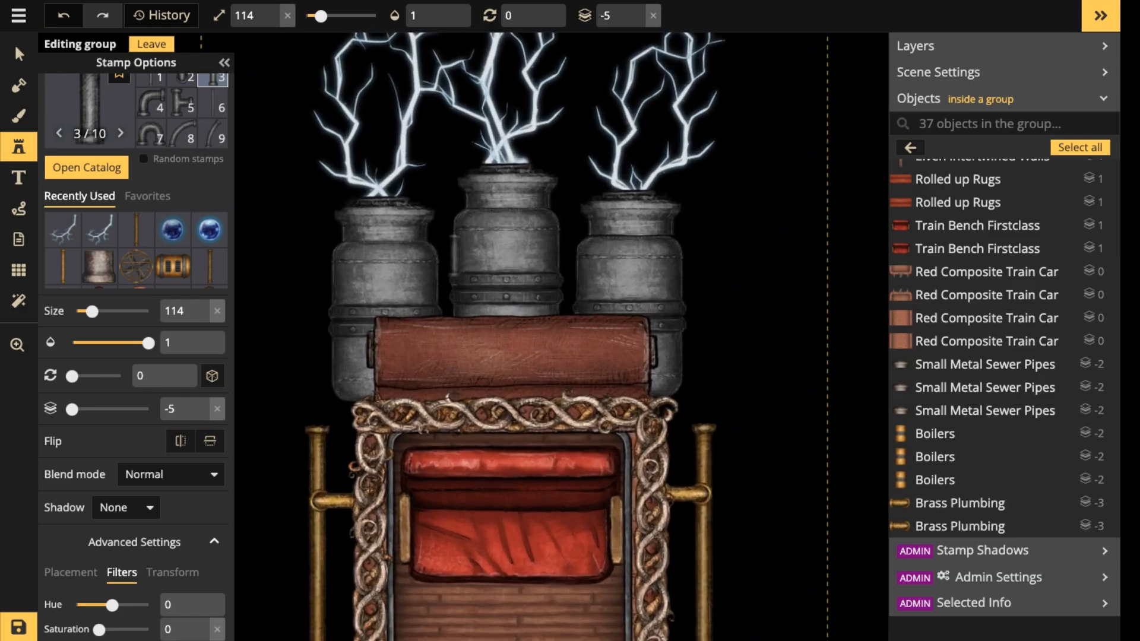
key(r)
scroll(456, 257, up, 4)
scroll(448, 258, down, 1)
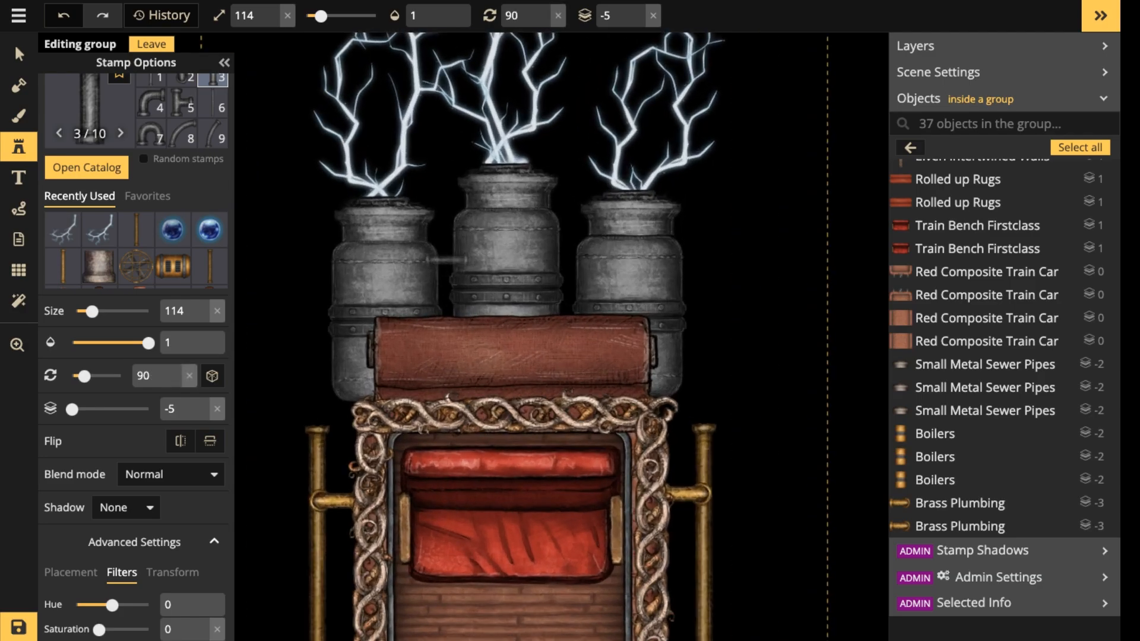
click(181, 134)
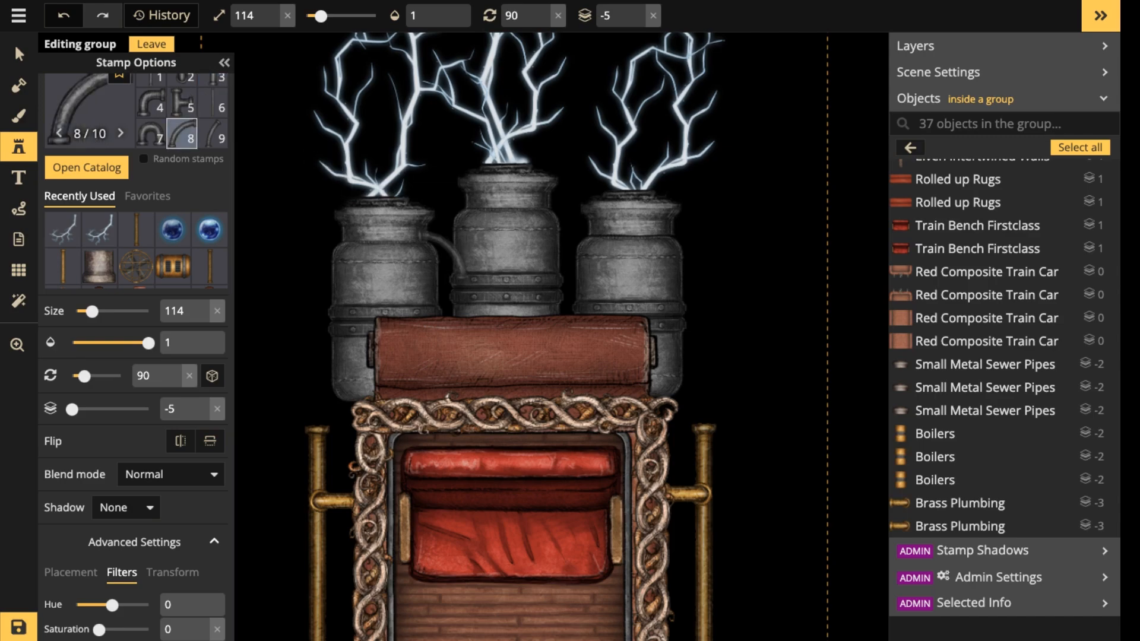
scroll(182, 100, up, 1)
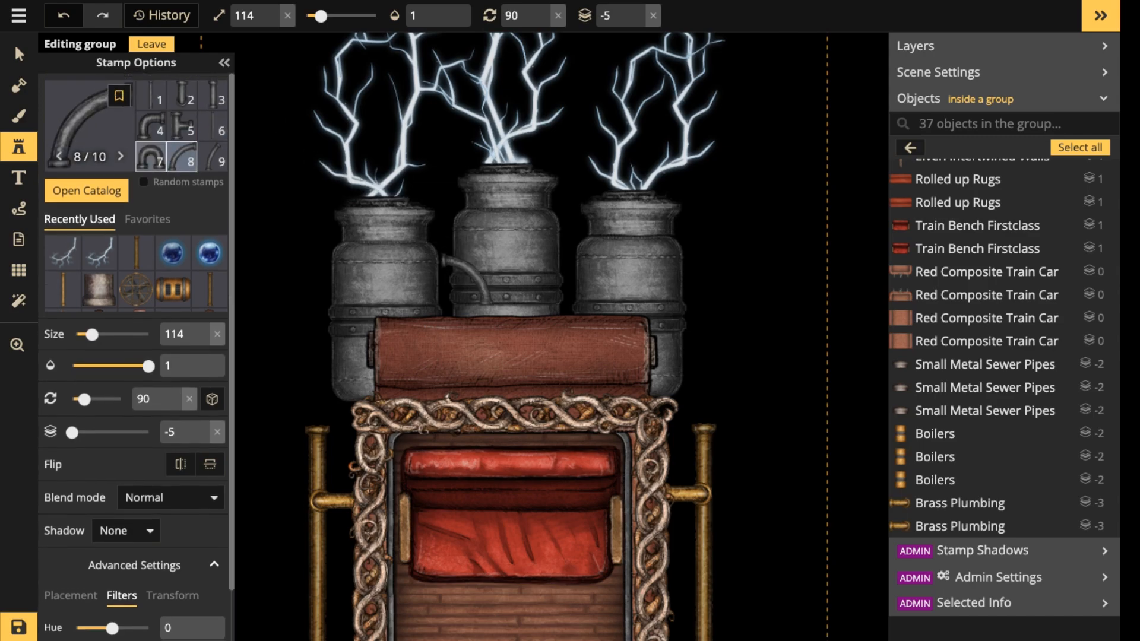
Place pipe variant 2 at size 184 between the left and middle boilers and reset its layer to 1.
click(181, 98)
scroll(448, 276, up, 1)
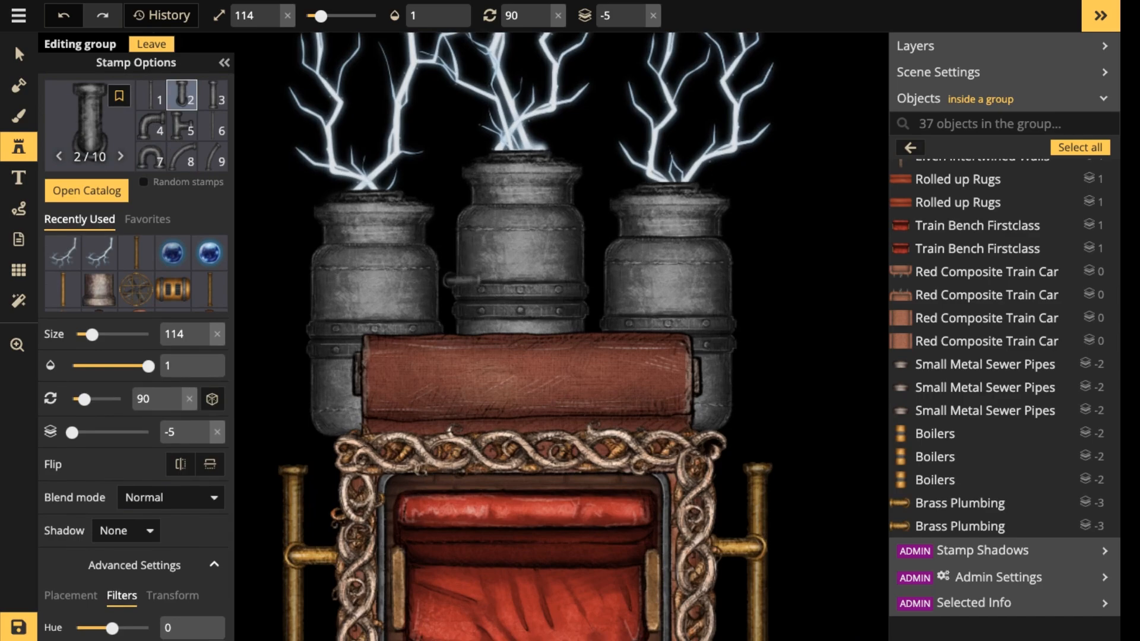
scroll(453, 284, up, 7)
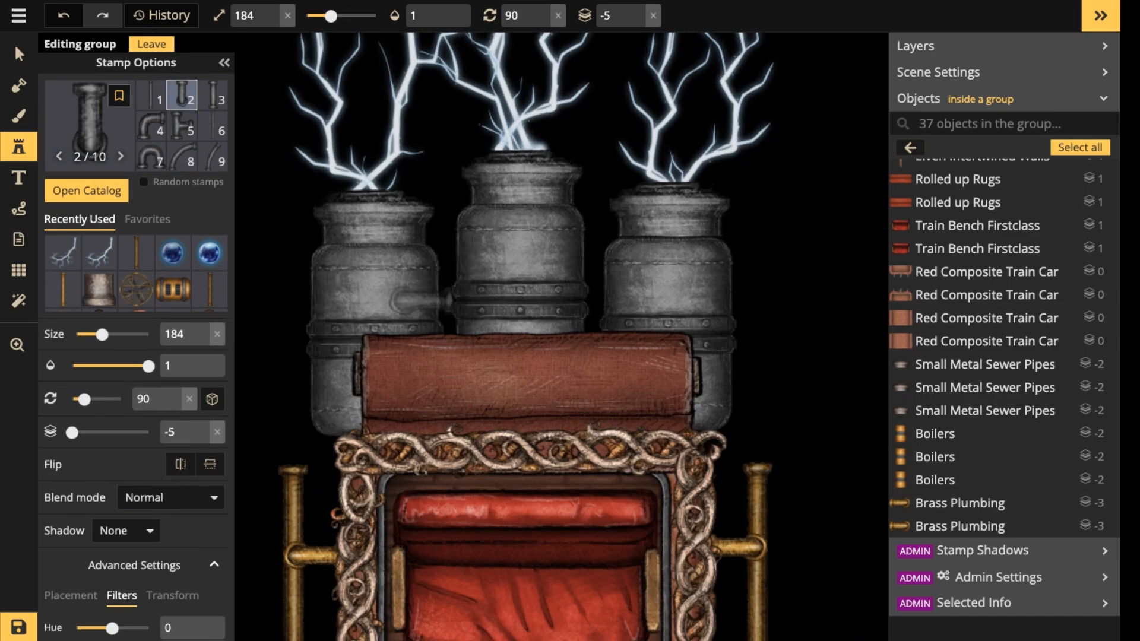
click(419, 300)
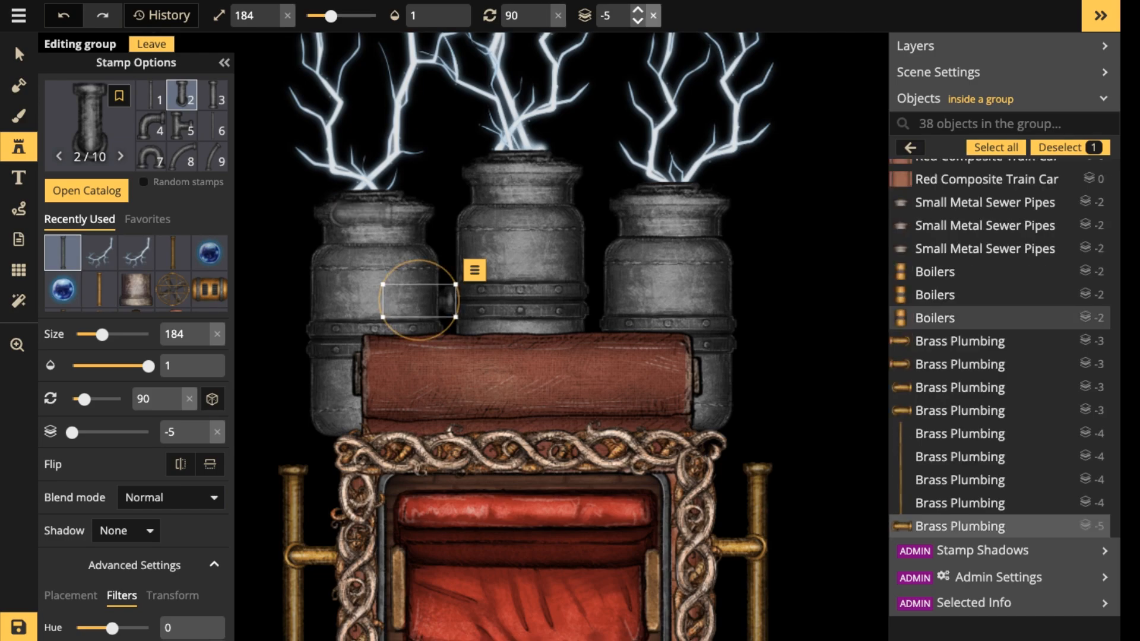
click(653, 15)
key(Escape)
Place a matching pipe with rotation 270 between the middle and right boilers.
scroll(627, 289, up, 6)
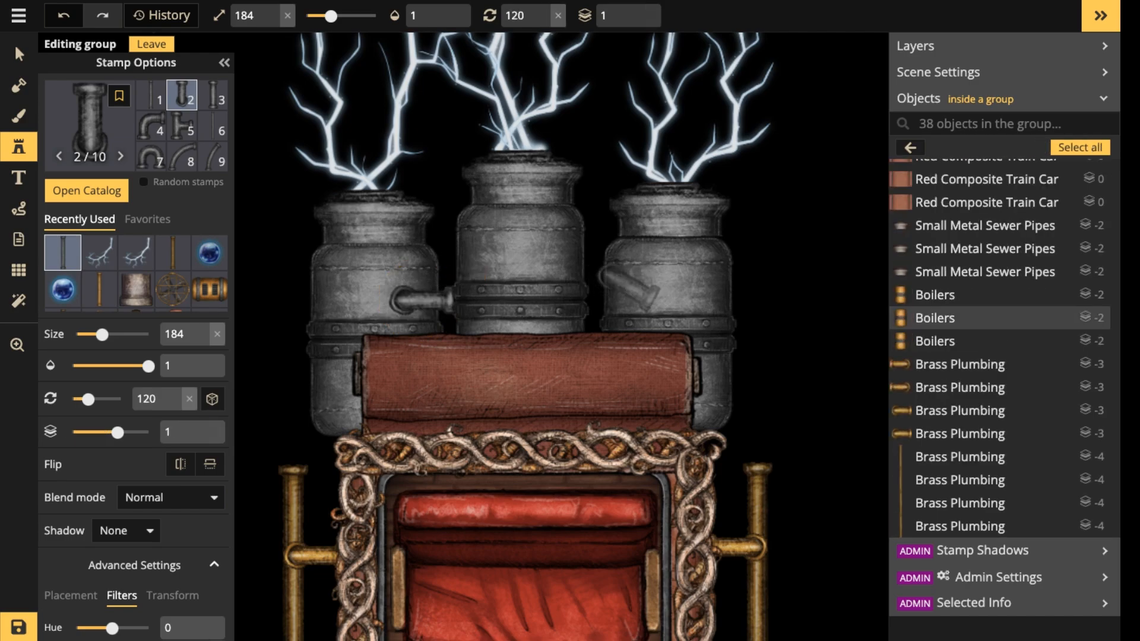
scroll(627, 289, up, 7)
scroll(627, 289, down, 1)
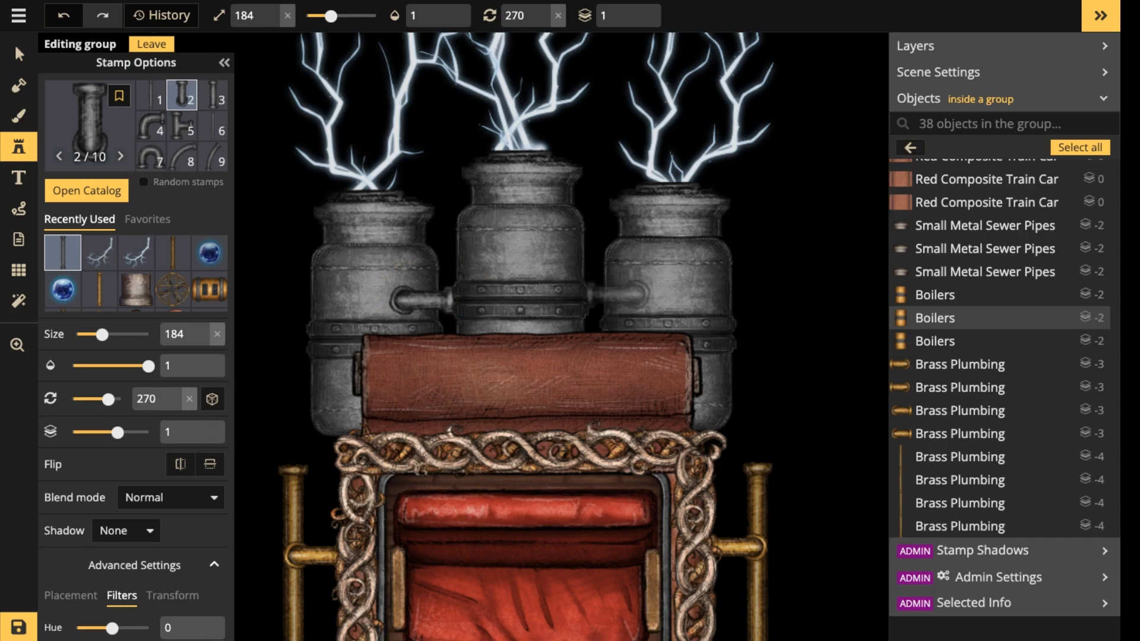
click(621, 298)
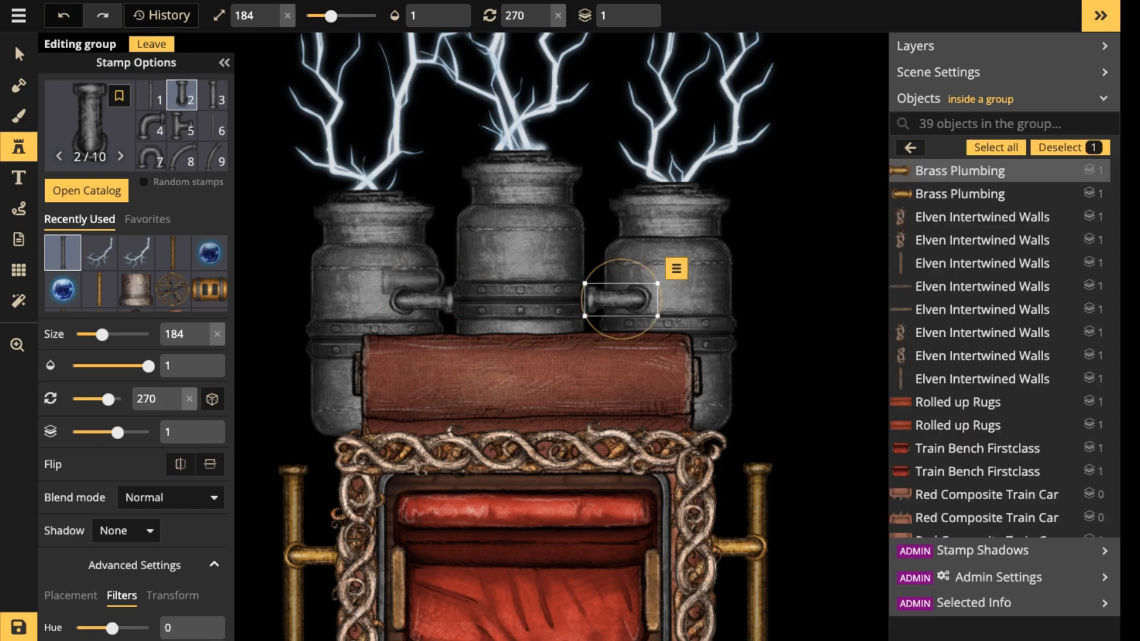
key(Escape)
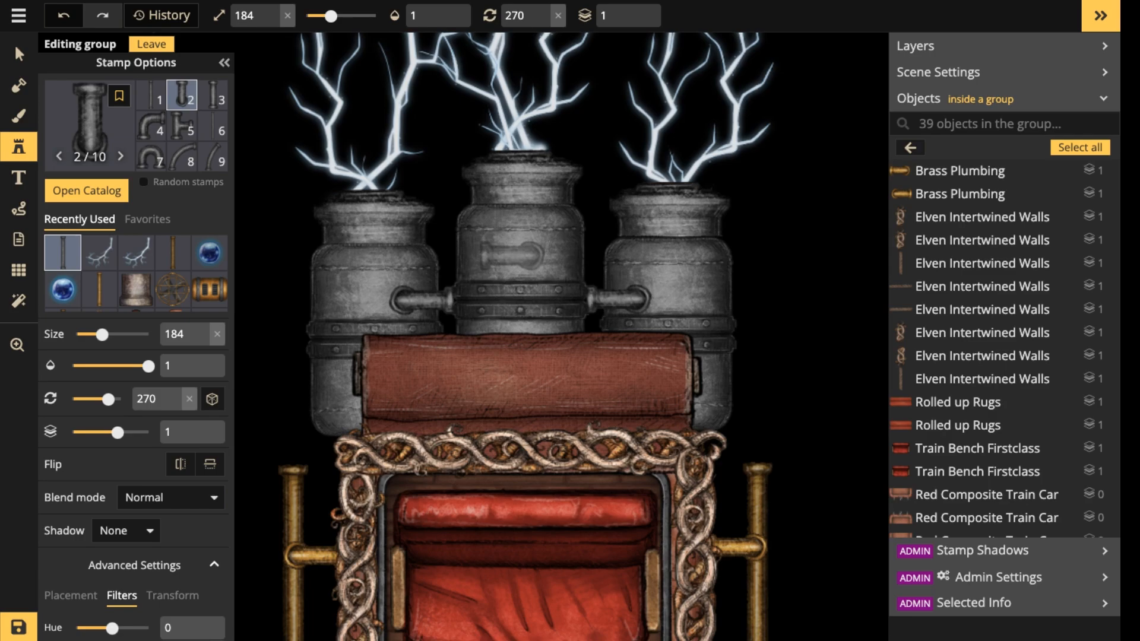
scroll(453, 260, down, 3)
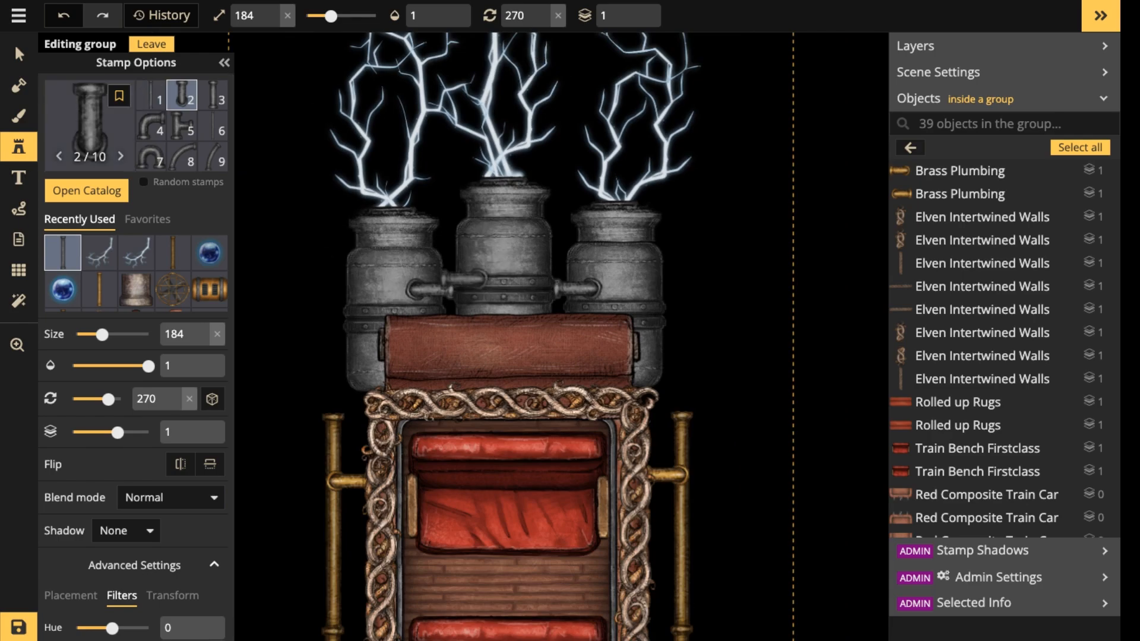
Select the left and right boilers with their sewer pipe tops and set their brightness to 51.
click(19, 54)
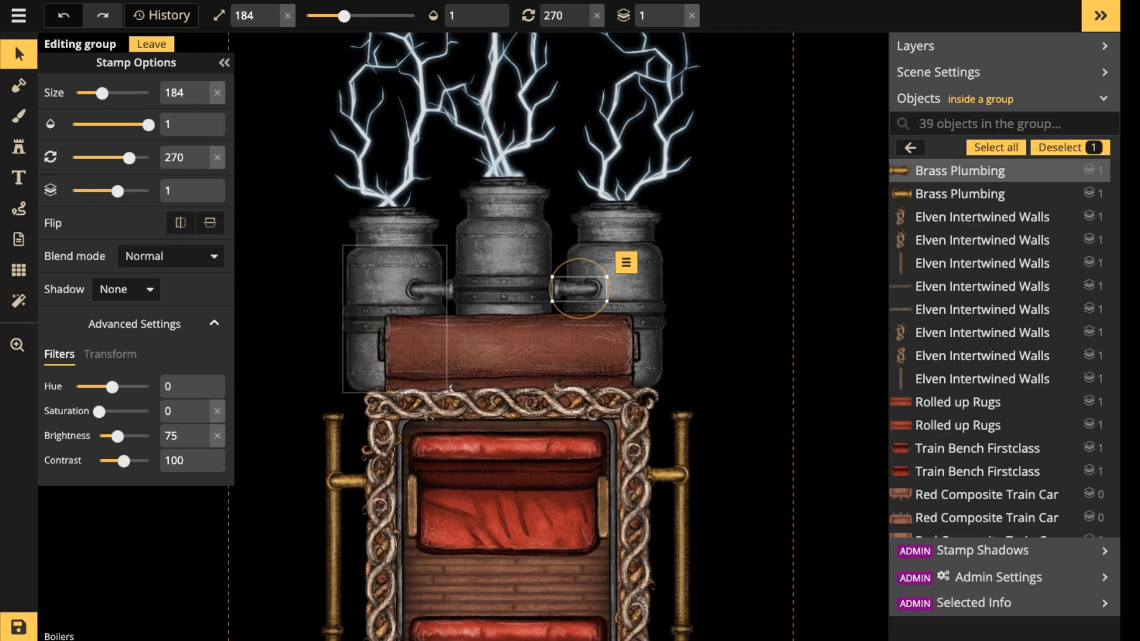
click(394, 273)
shift+click(394, 229)
shift+click(616, 225)
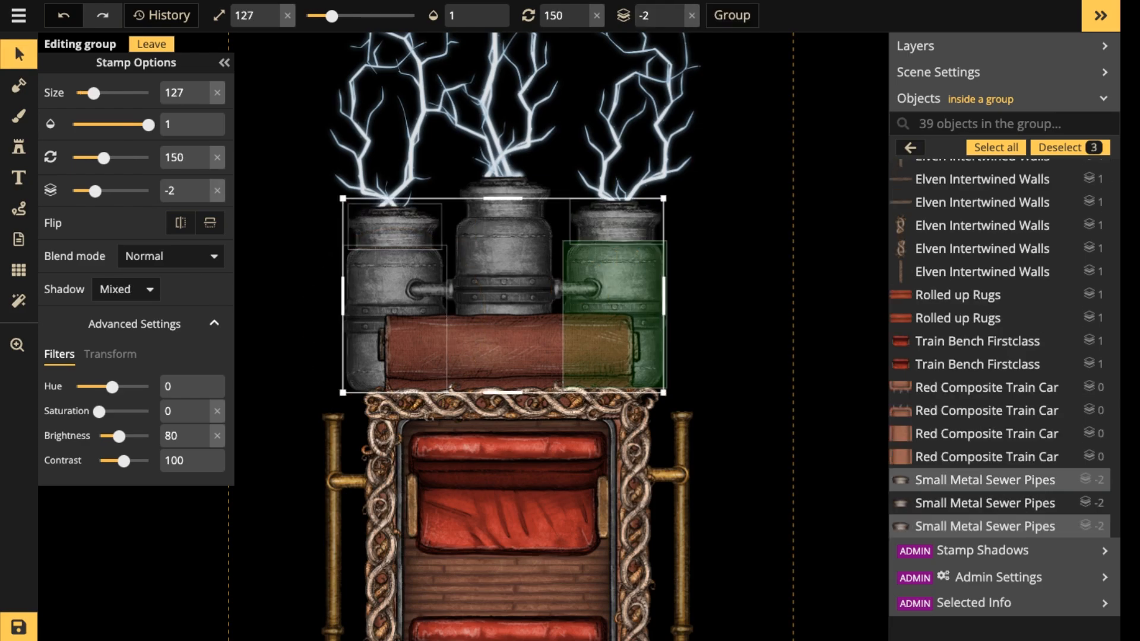
shift+click(615, 315)
drag(119, 436, 116, 436)
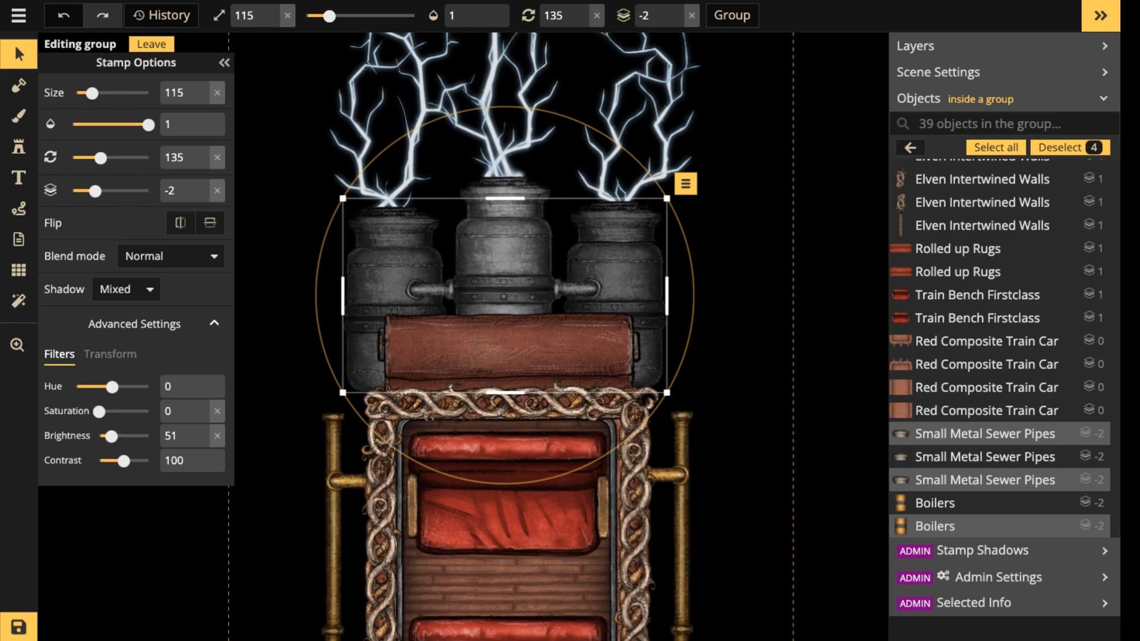
key(Escape)
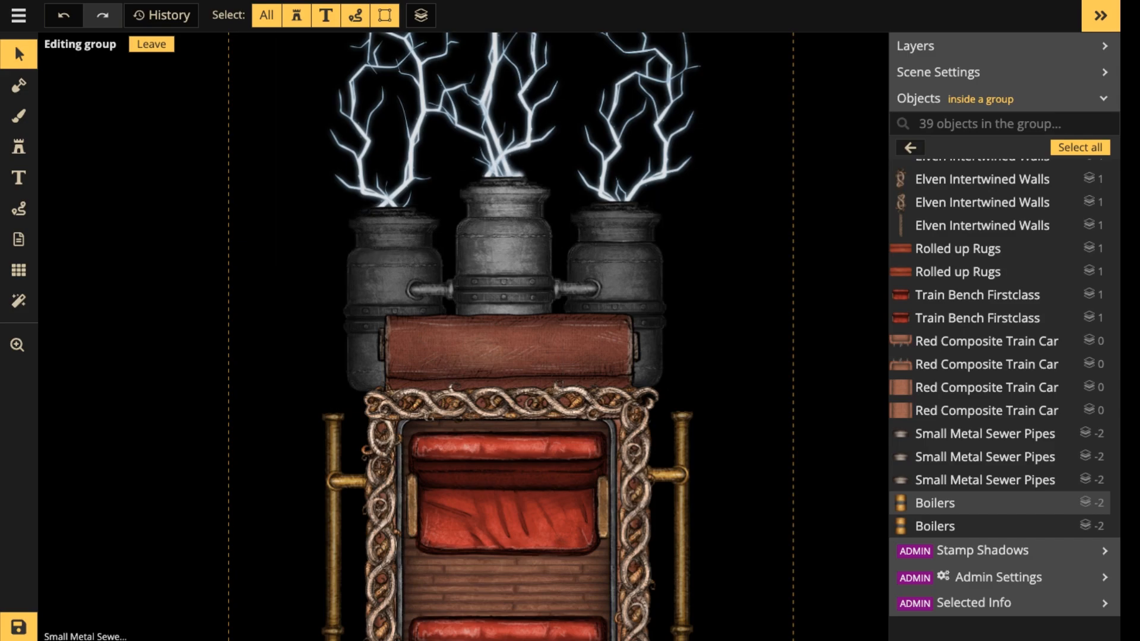
Place the U-shaped plumbing variant 7 on the left boiler's outer side at size 145, rotation 270 and layer -2.
click(19, 146)
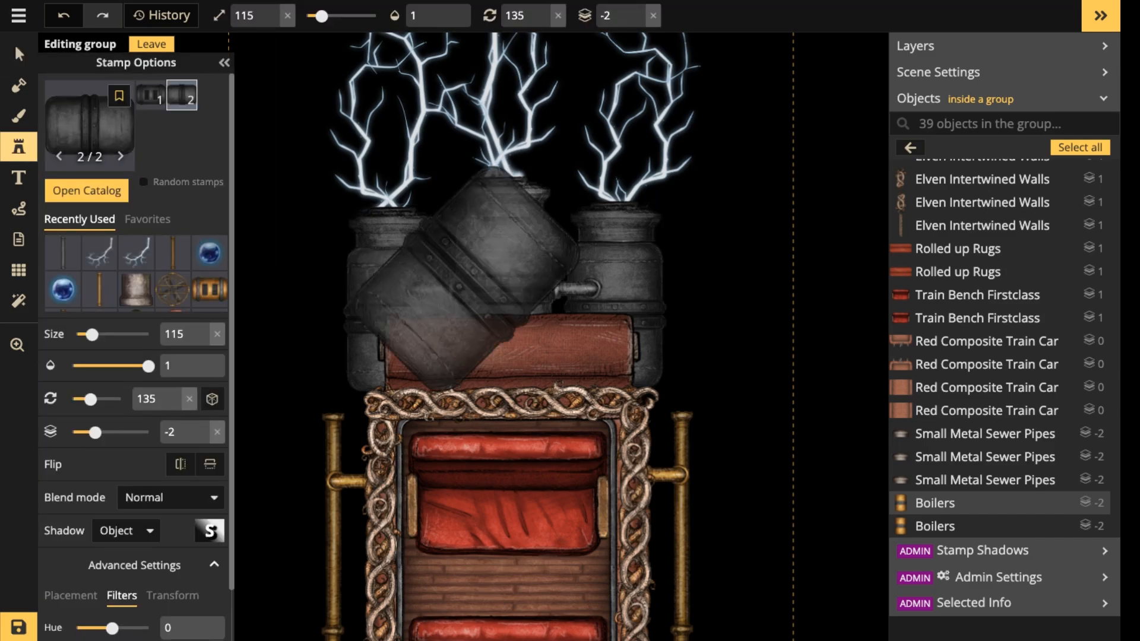
click(63, 253)
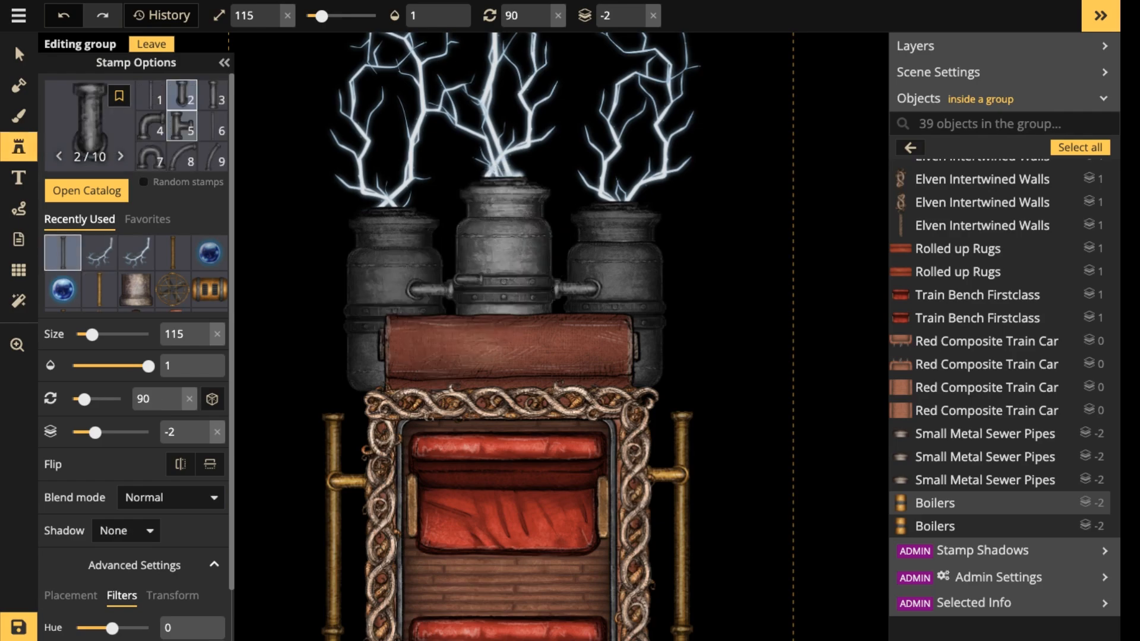
click(151, 126)
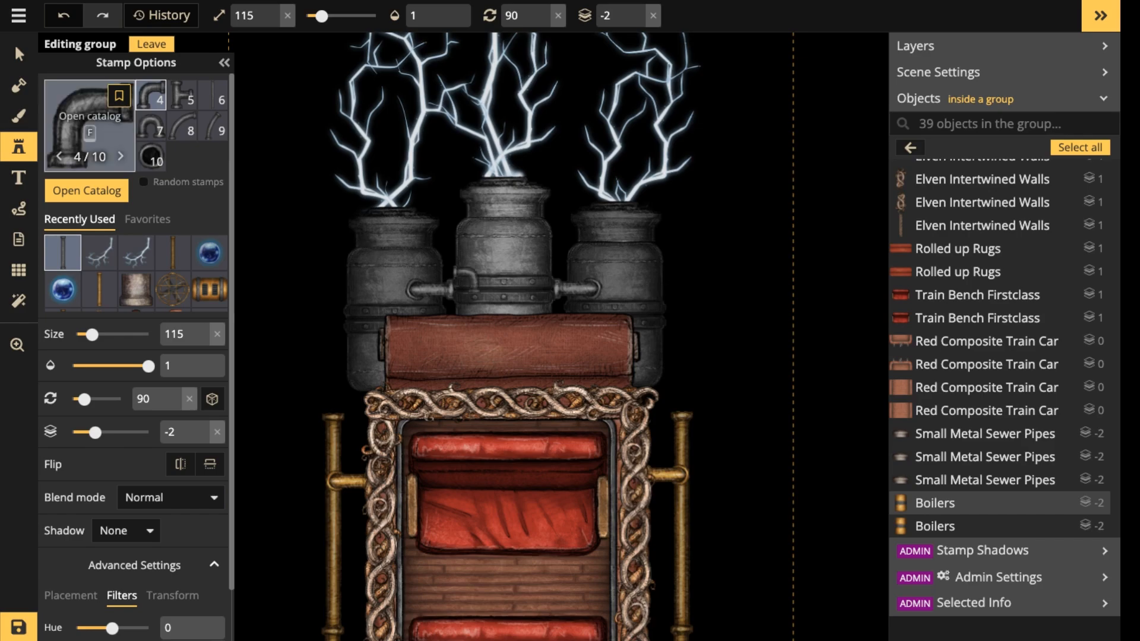
click(151, 126)
scroll(343, 302, up, 2)
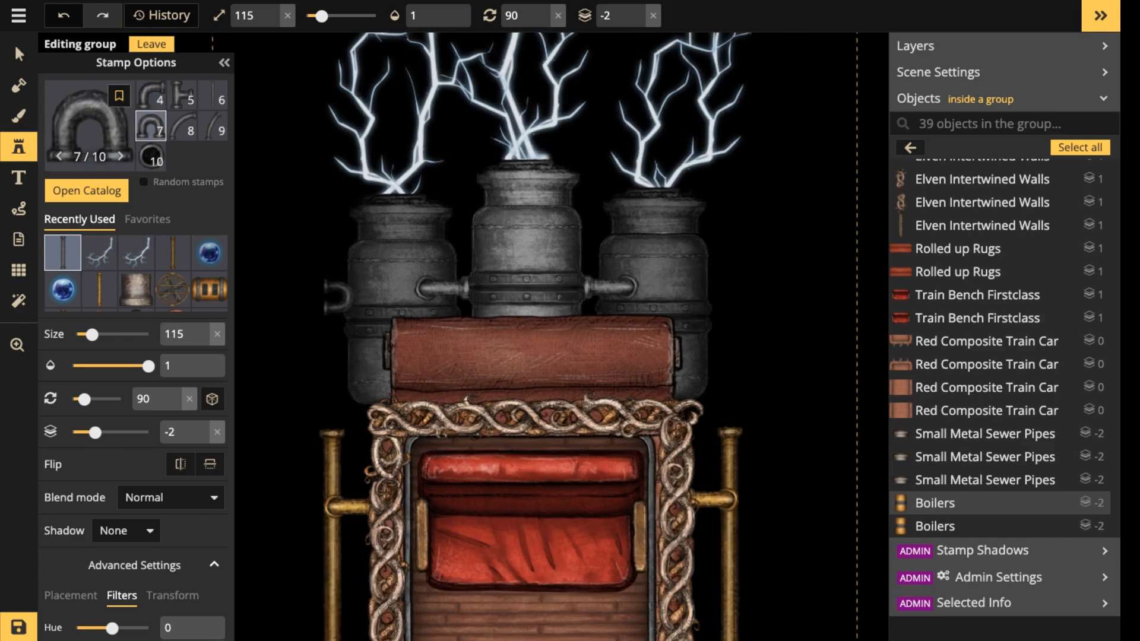
scroll(326, 306, up, 5)
scroll(321, 315, up, 12)
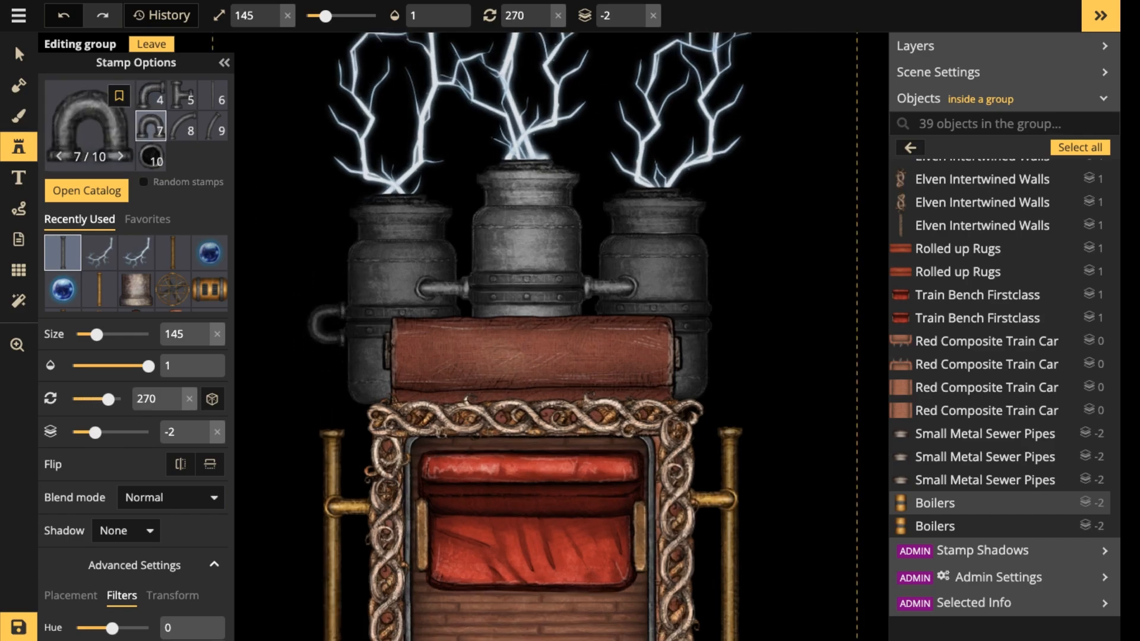
click(329, 320)
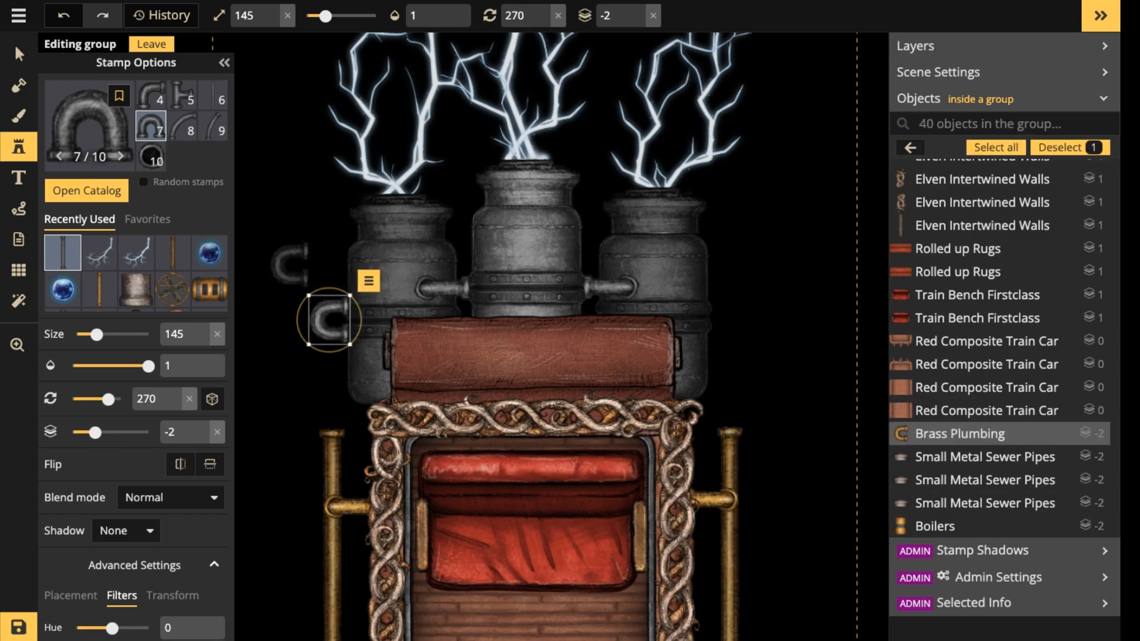
Check the left boiler's brightness and set the U-shaped pipe's brightness to 51 to match.
scroll(136, 356, down, 2)
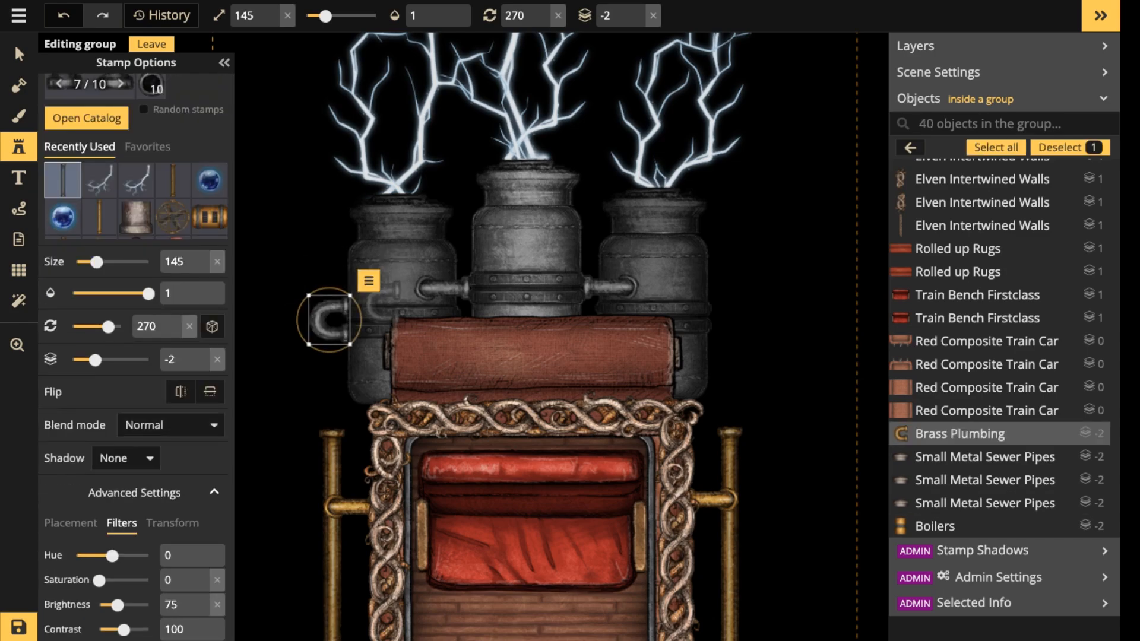
click(19, 54)
click(389, 276)
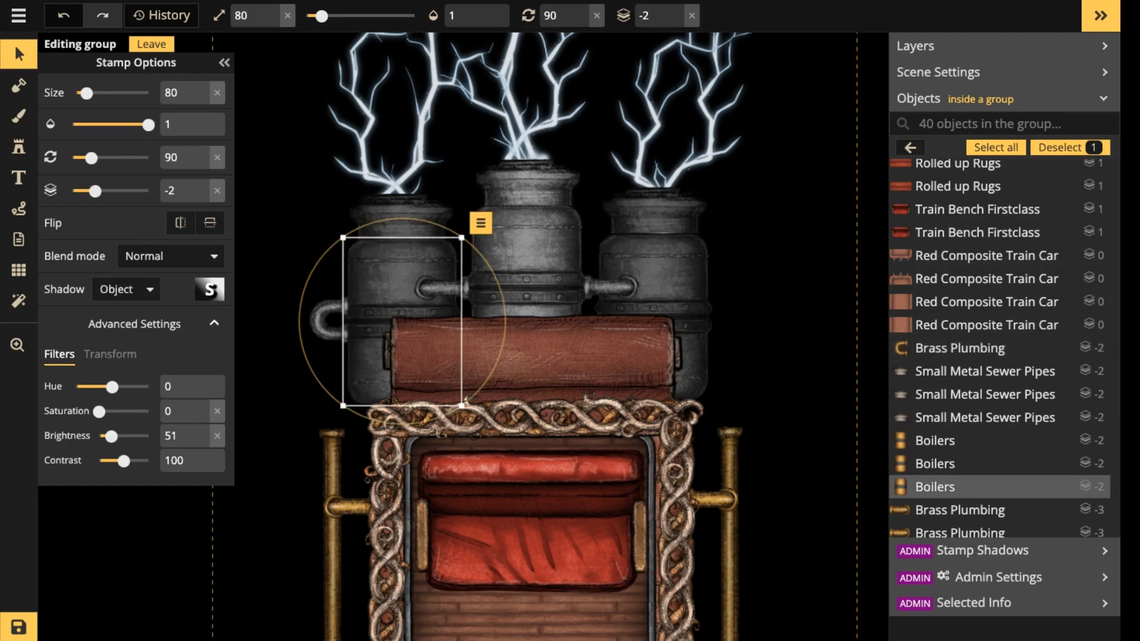
click(325, 321)
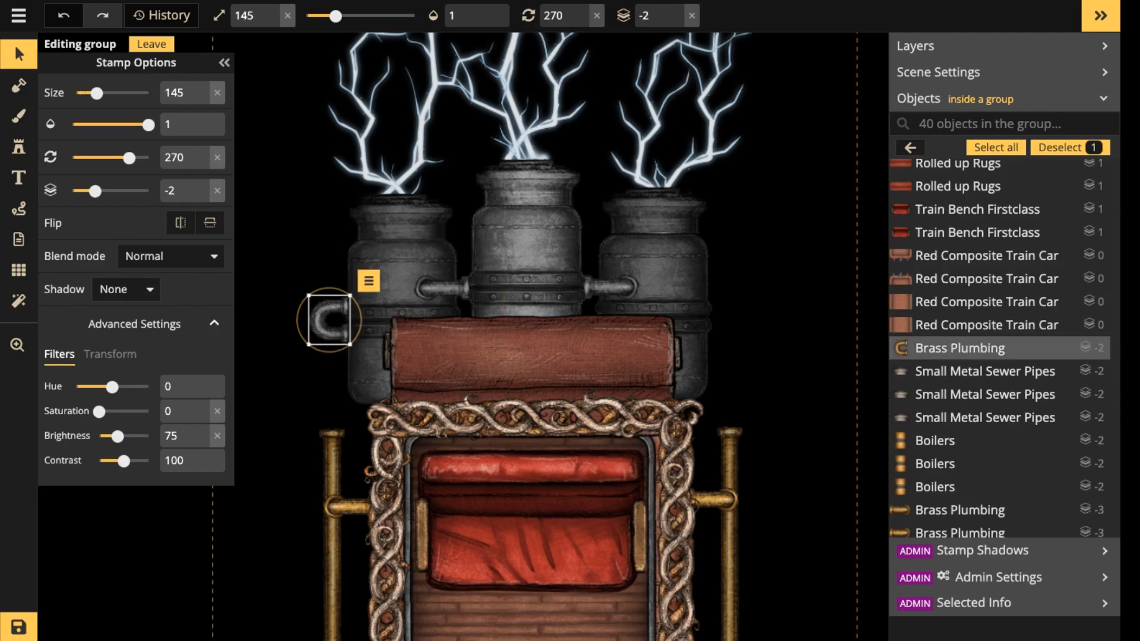
drag(181, 436, 156, 436)
text(51)
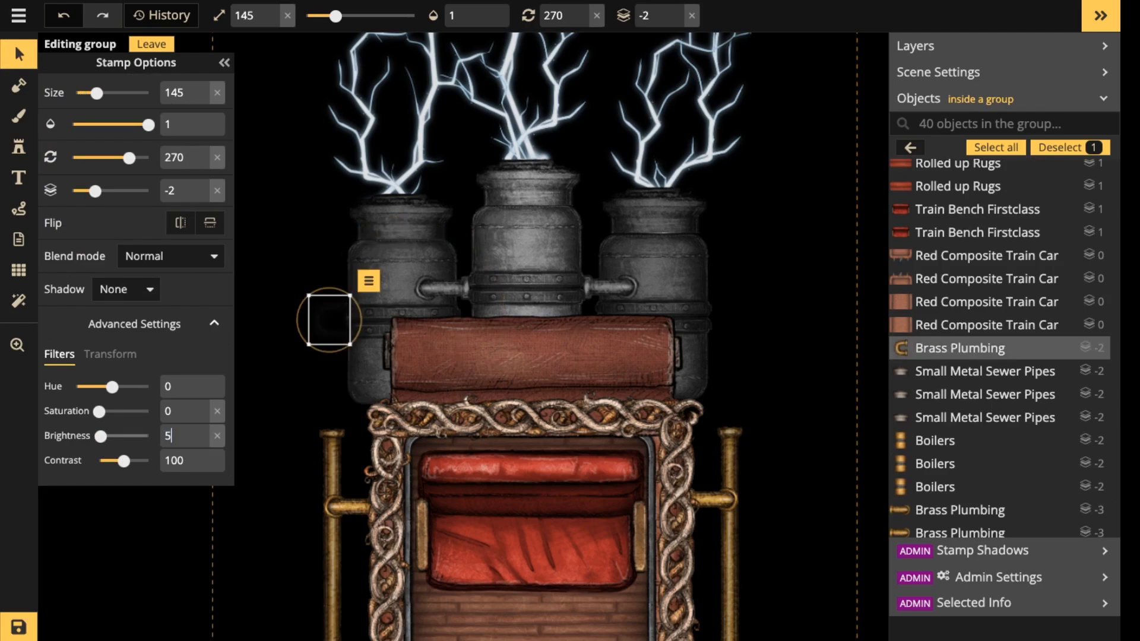
key(ctrl+v)
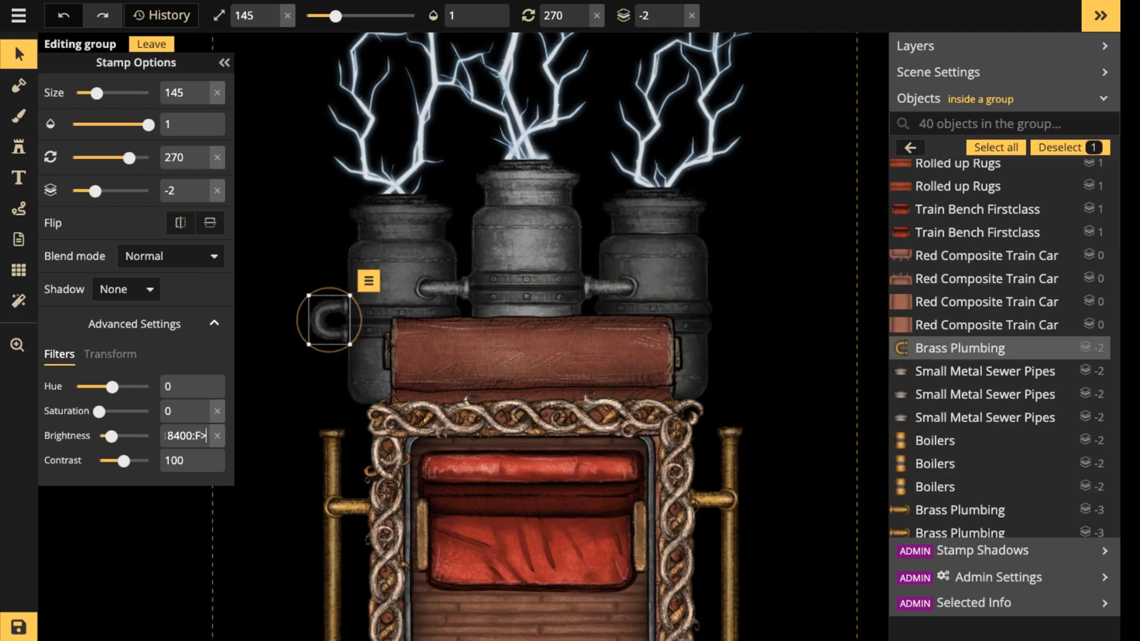
click(763, 291)
key(ctrl+v)
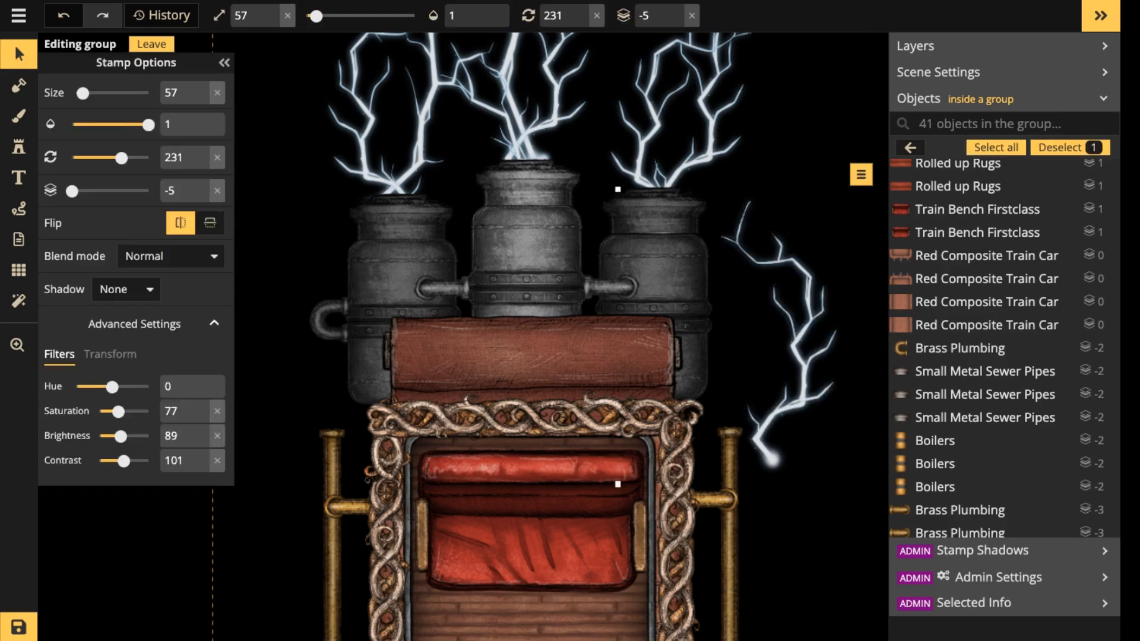
key(Delete)
Duplicate the left boiler's U-shaped pipe onto the right boiler's outer side, rotated to 90.
click(327, 320)
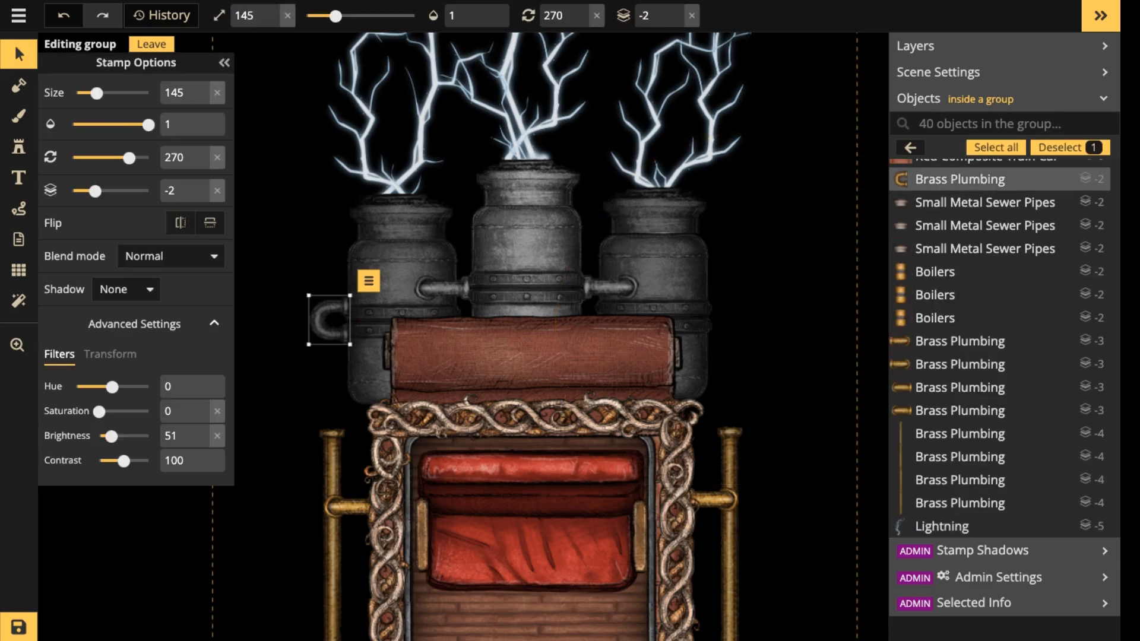
key(ctrl+v)
scroll(740, 321, up, 20)
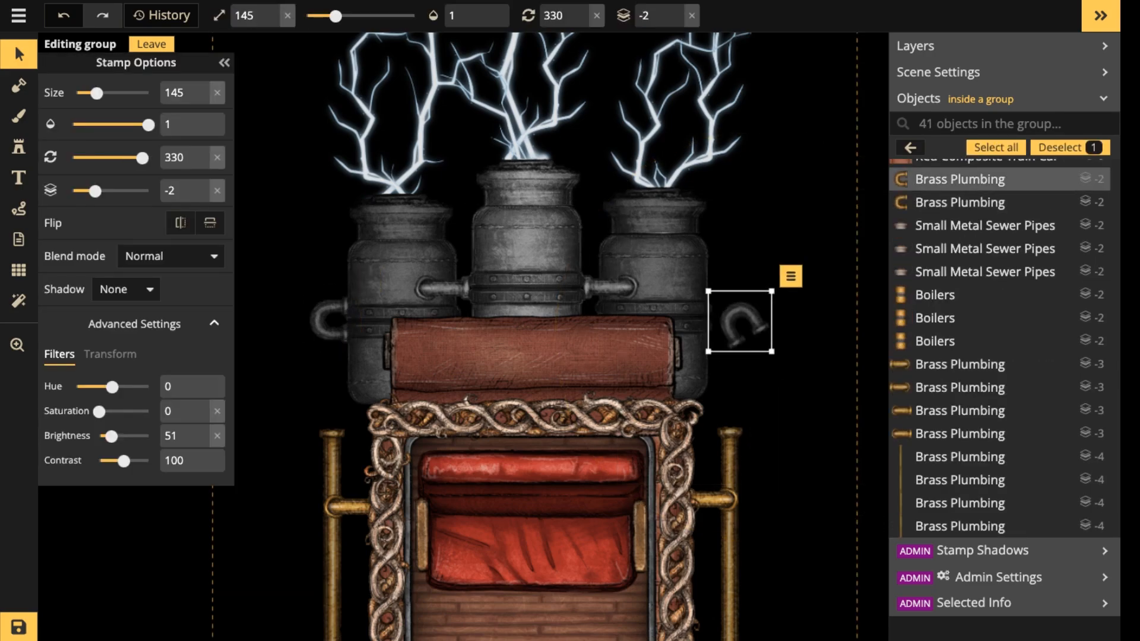
drag(740, 321, 728, 316)
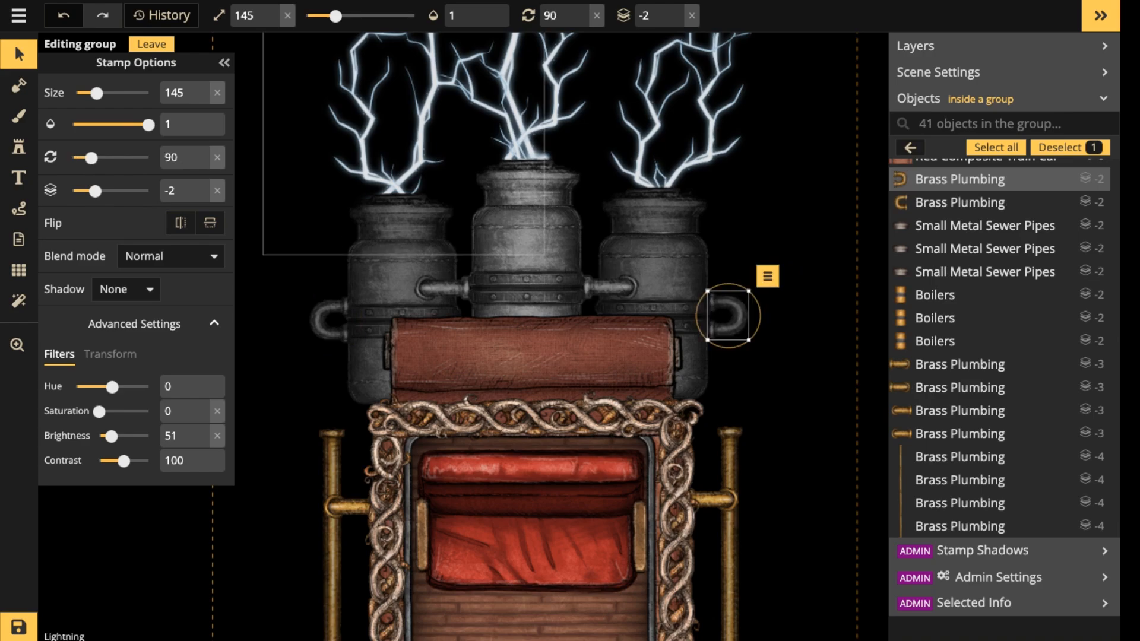
scroll(334, 214, down, 1)
scroll(334, 215, down, 1)
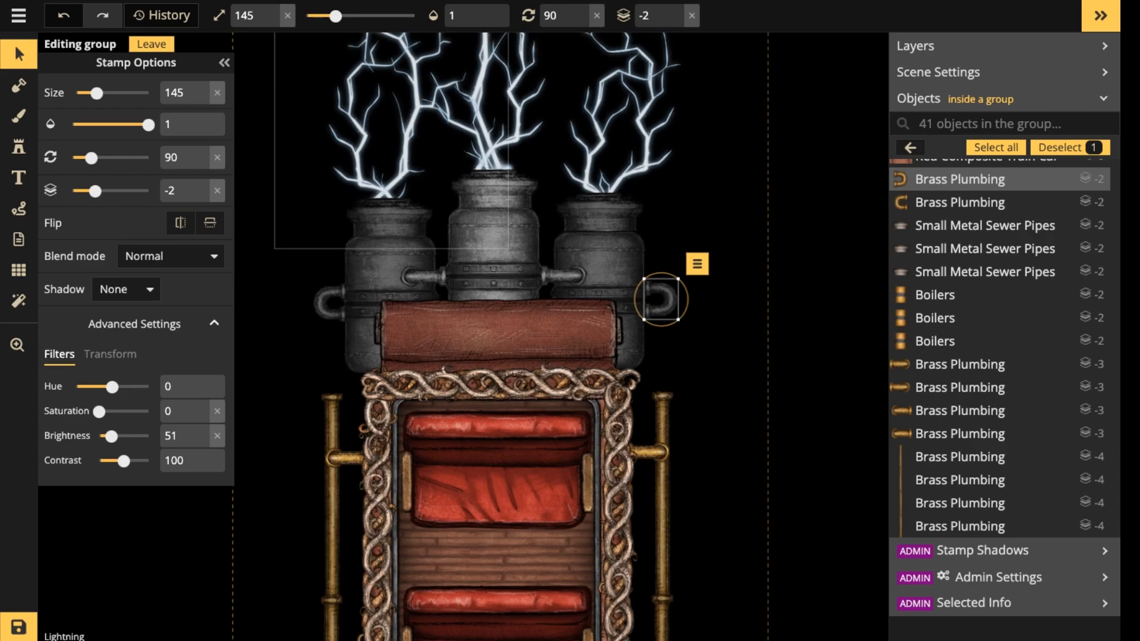
Nudge the right and left U-shaped pipes into line against the outer boilers and leave group editing.
drag(661, 299, 659, 300)
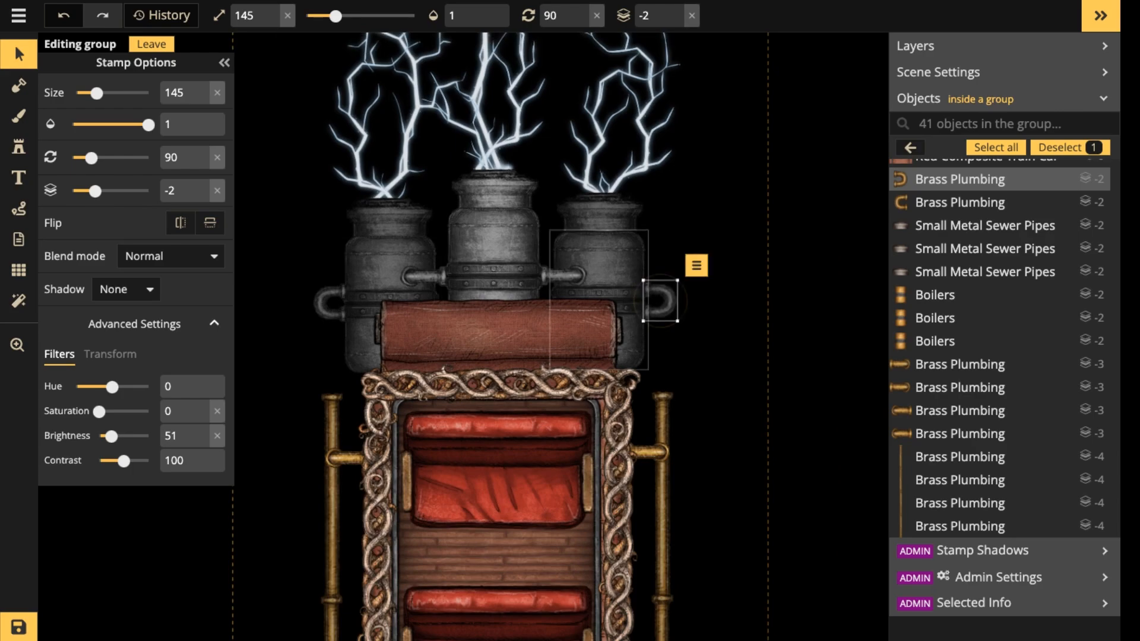
click(328, 303)
drag(328, 304, 329, 305)
click(248, 198)
scroll(247, 197, down, 1)
scroll(291, 216, down, 4)
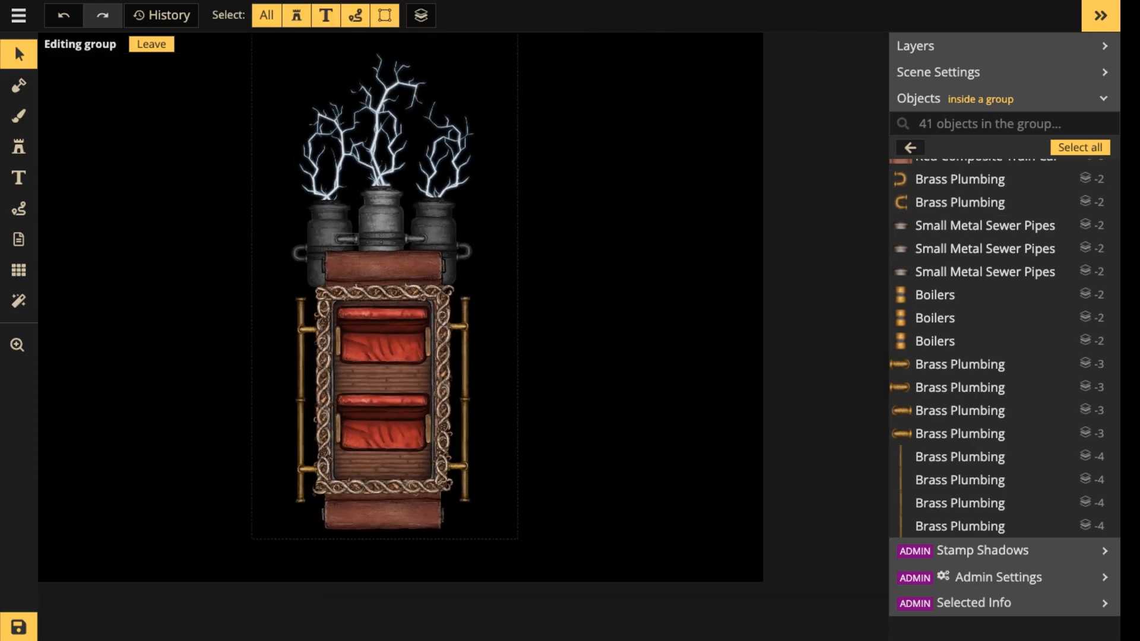
scroll(357, 220, down, 1)
key(Escape)
key(Escape)
scroll(389, 256, down, 3)
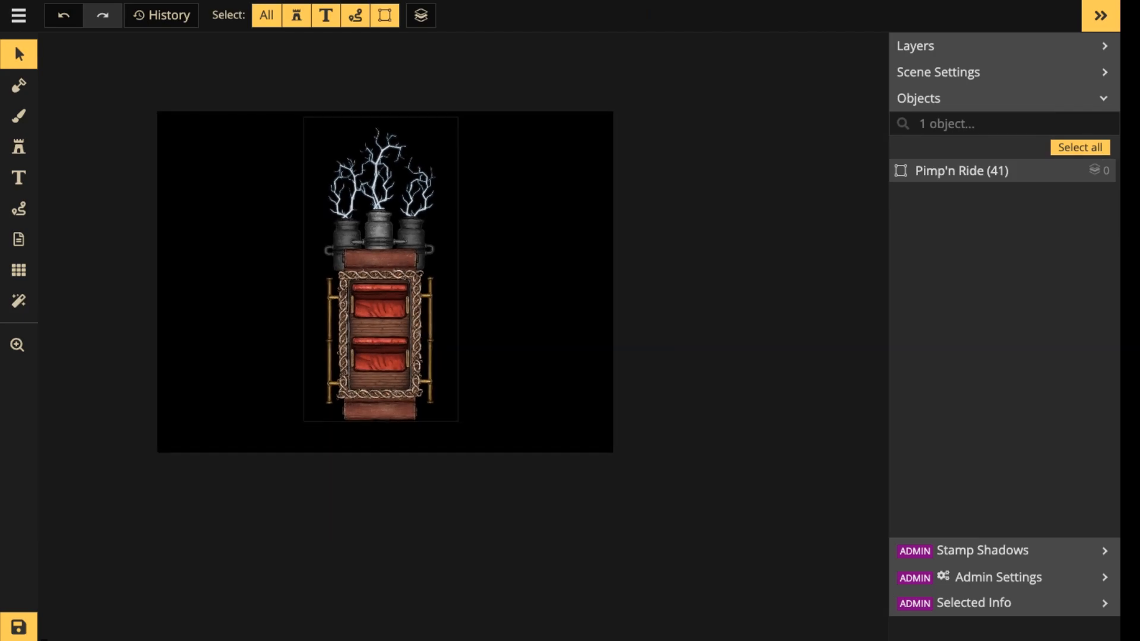
Reopen the Pimp'n Ride group for editing.
key(space)
drag(388, 256, 444, 222)
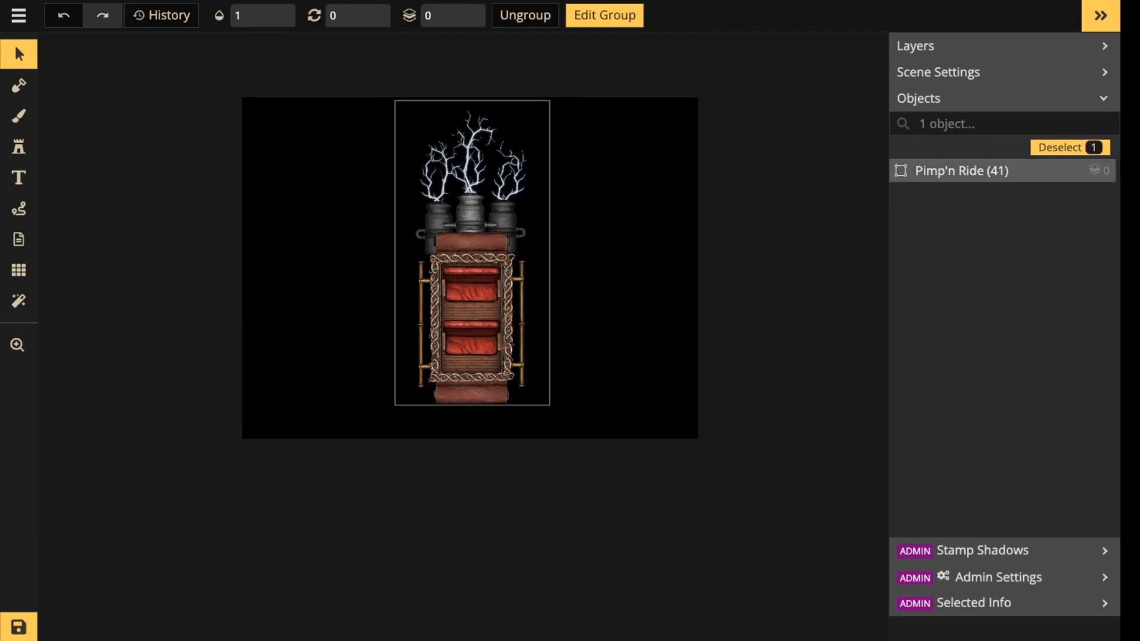
double_click(444, 222)
scroll(444, 222, up, 1)
scroll(450, 248, up, 4)
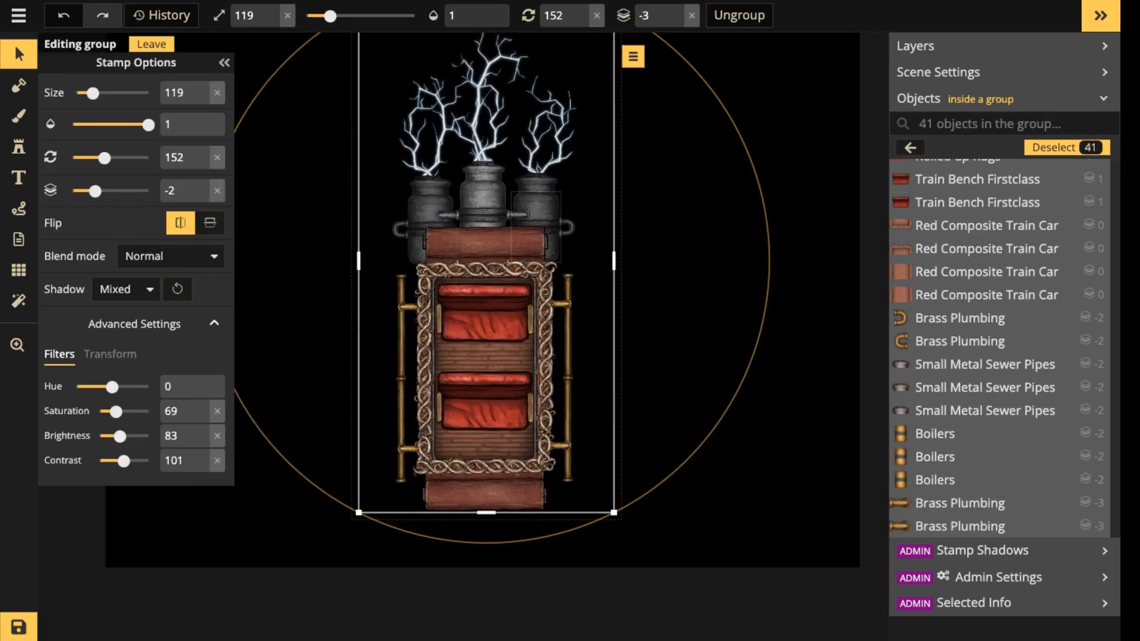
scroll(560, 232, up, 1)
scroll(559, 232, up, 2)
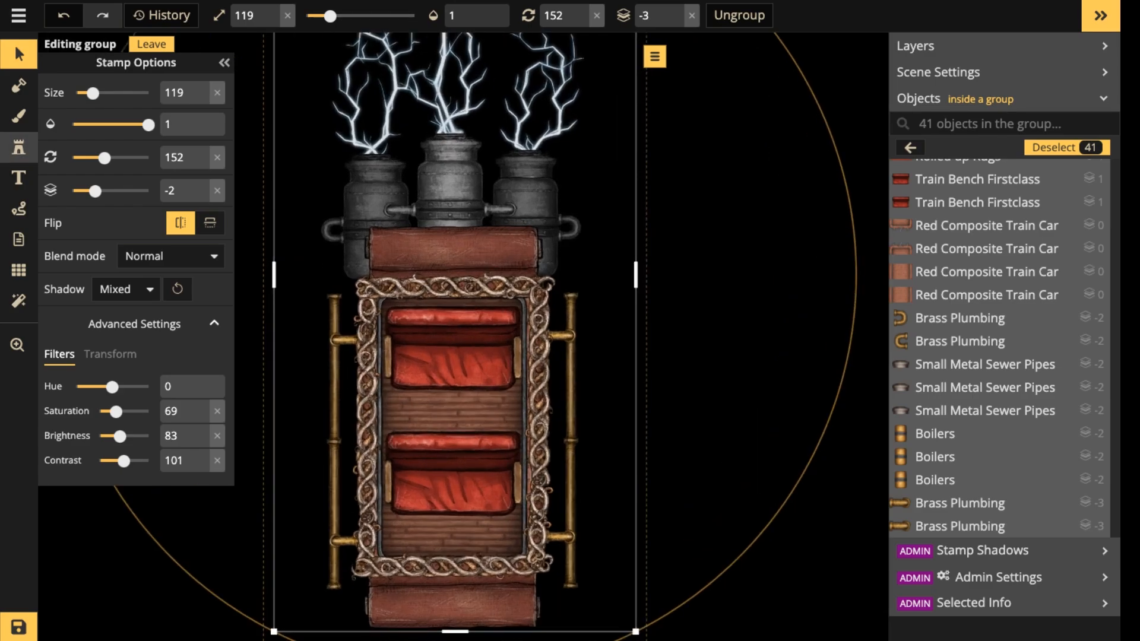
Open the stamp catalog, clear the "light" search and limit the styles to the Steampunk pack.
click(19, 147)
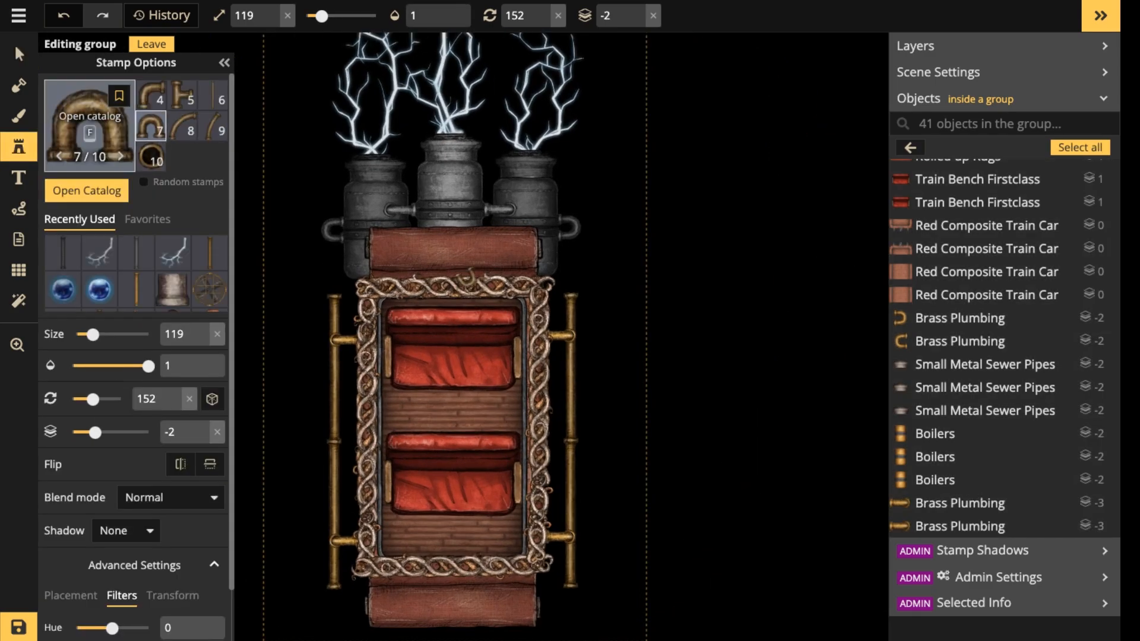
key(f)
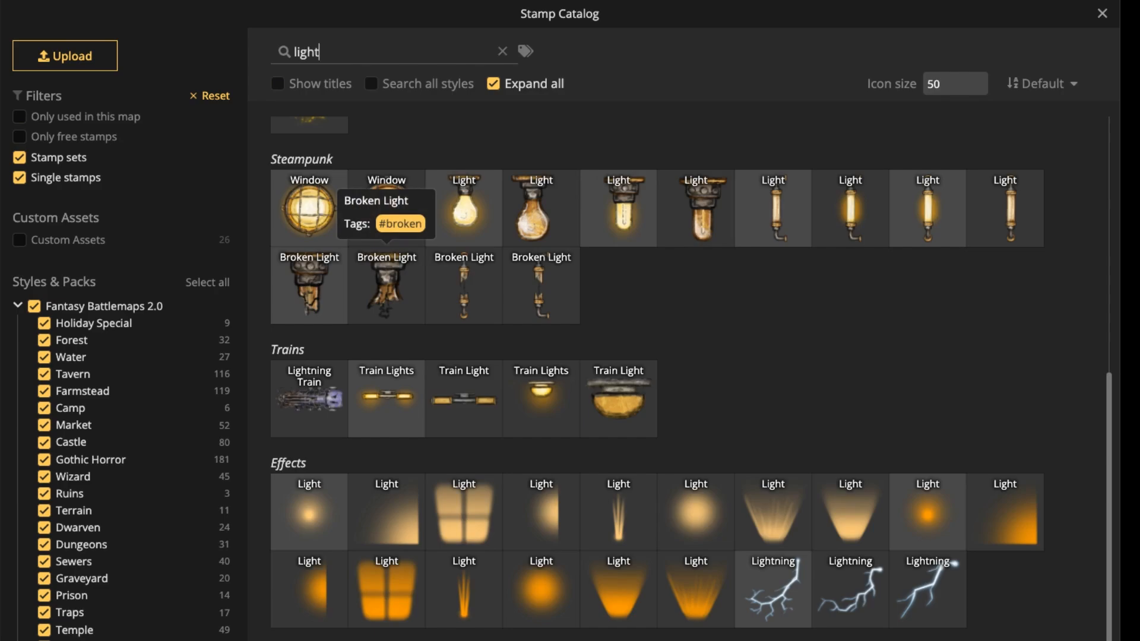
scroll(386, 285, up, 5)
click(502, 51)
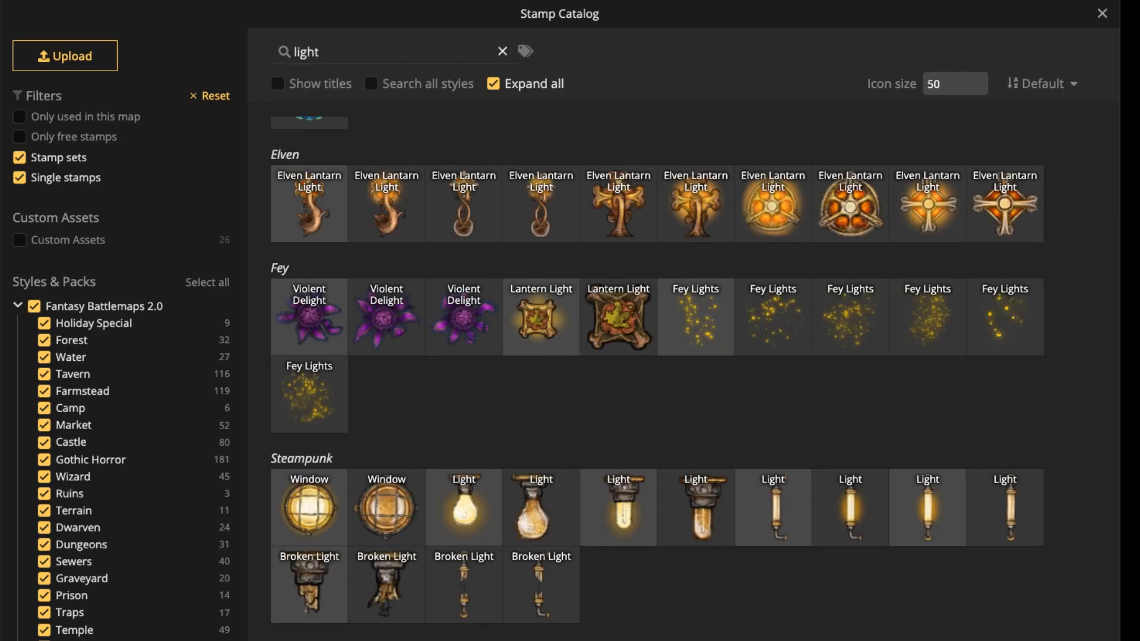
scroll(101, 446, down, 5)
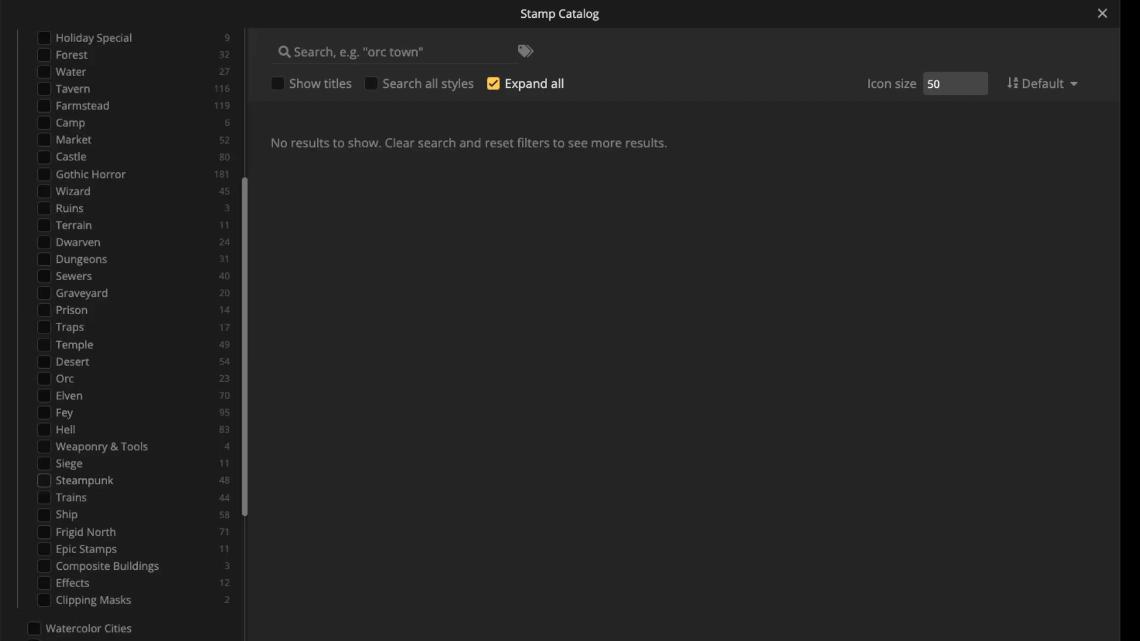
click(44, 481)
Place the first Radiators stamp variant on the middle boiler at size 119, rotation 0 and layer -2.
scroll(655, 378, down, 1)
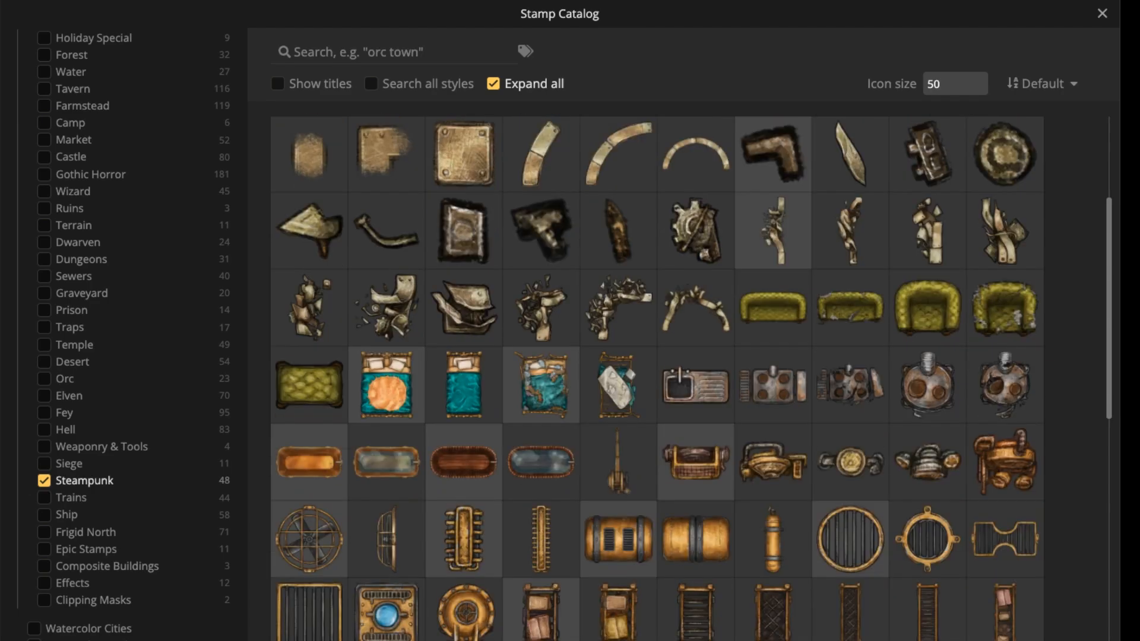
scroll(675, 365, down, 1)
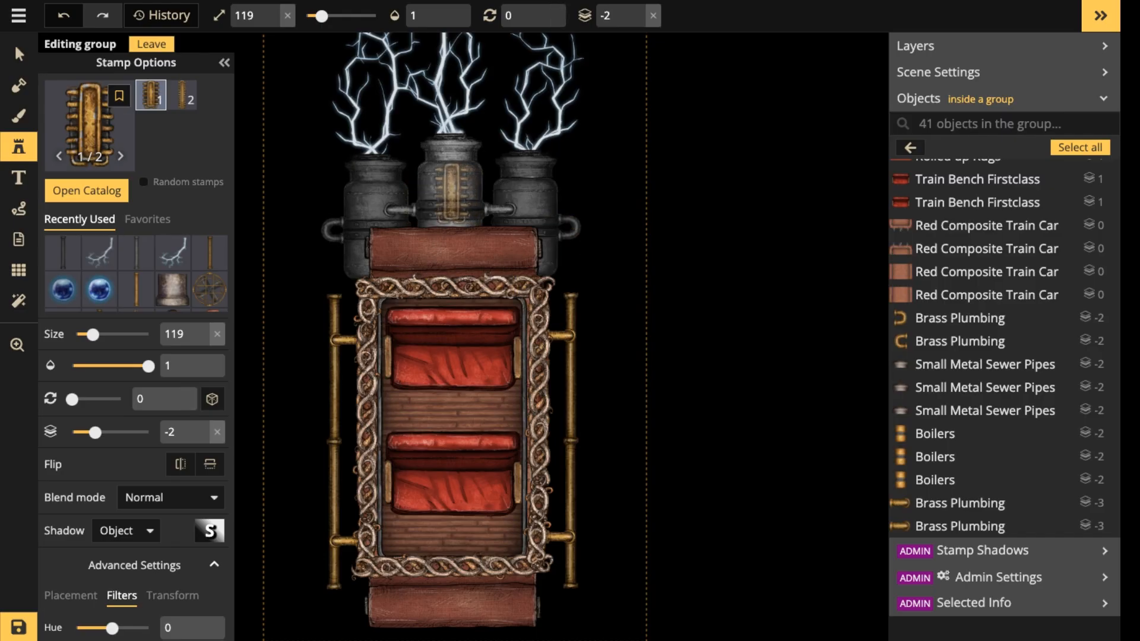
click(450, 195)
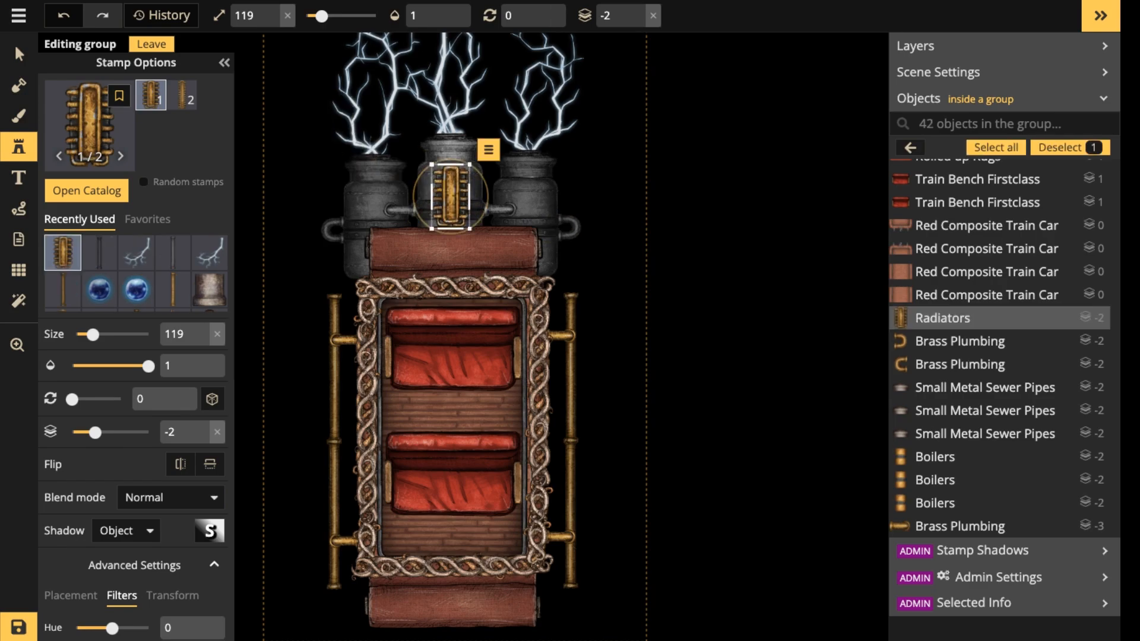
Set the radiator's saturation to 0 and brightness to 91, and nudge it into place on the middle boiler.
click(14, 44)
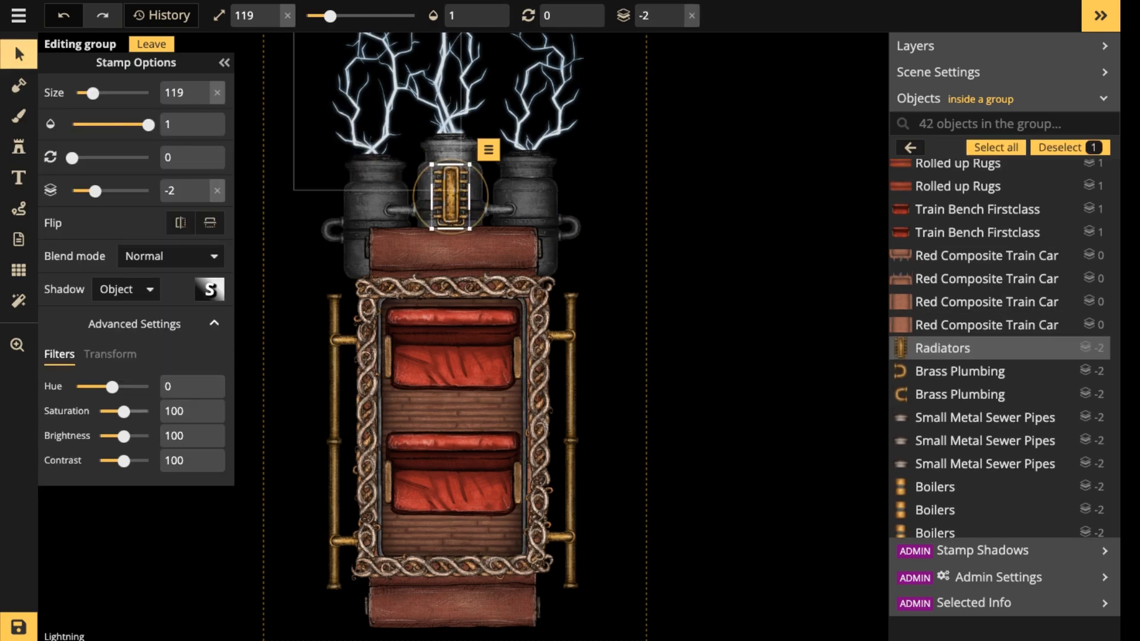
drag(123, 411, 121, 436)
click(152, 44)
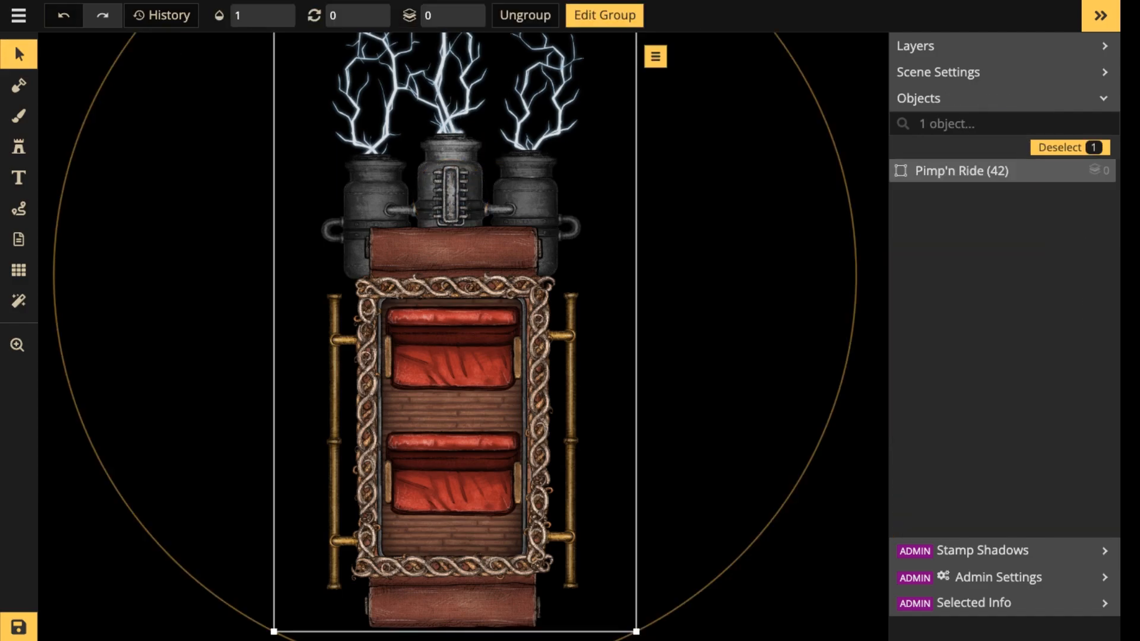
double_click(451, 195)
click(451, 195)
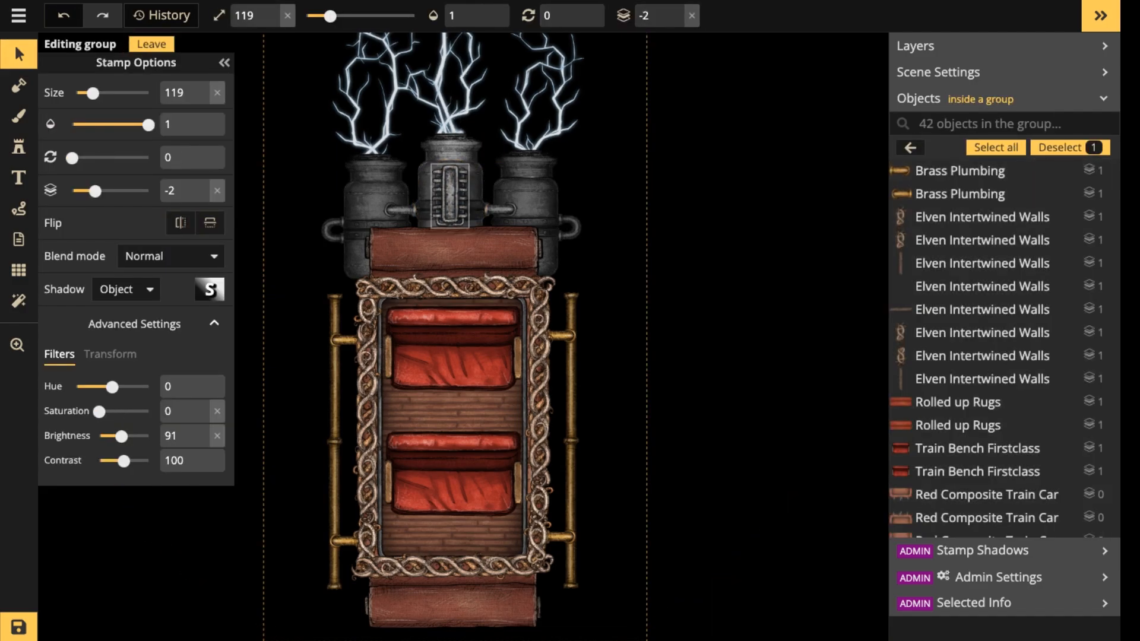
drag(452, 194, 449, 194)
Browse the Steampunk stamps in the catalog for further decorations to add to the carriage.
click(19, 147)
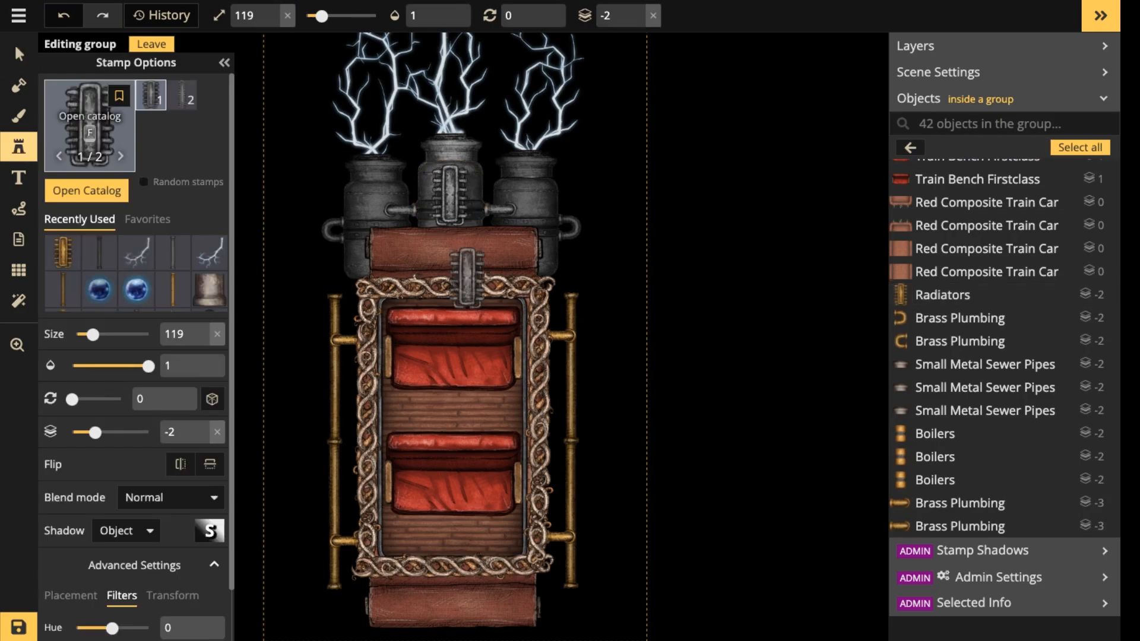
key(f)
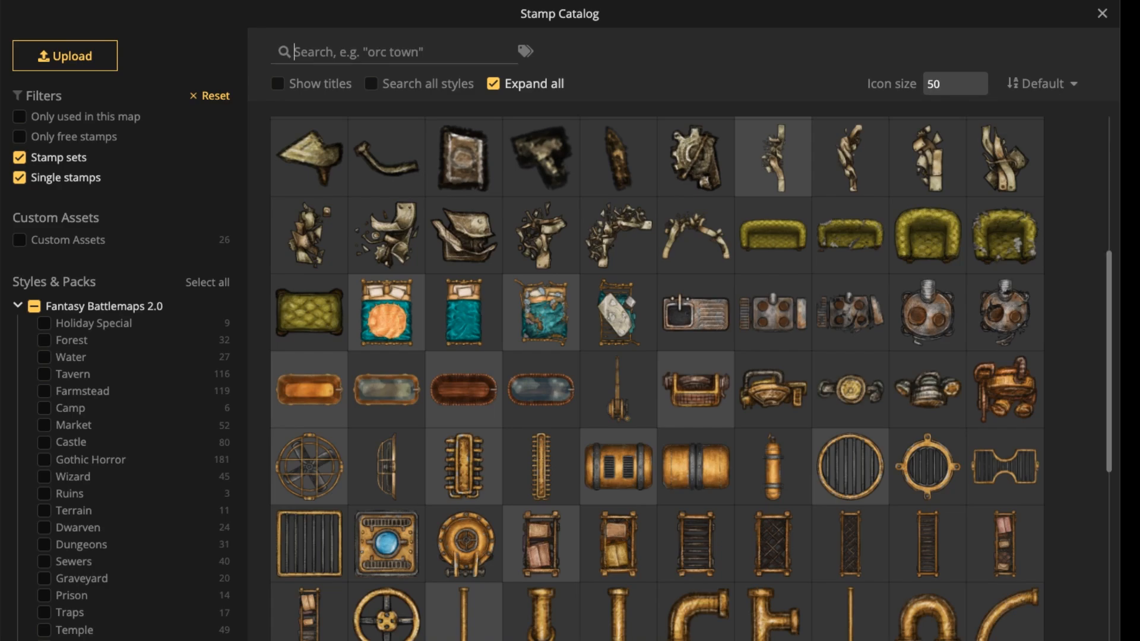
scroll(675, 293, down, 6)
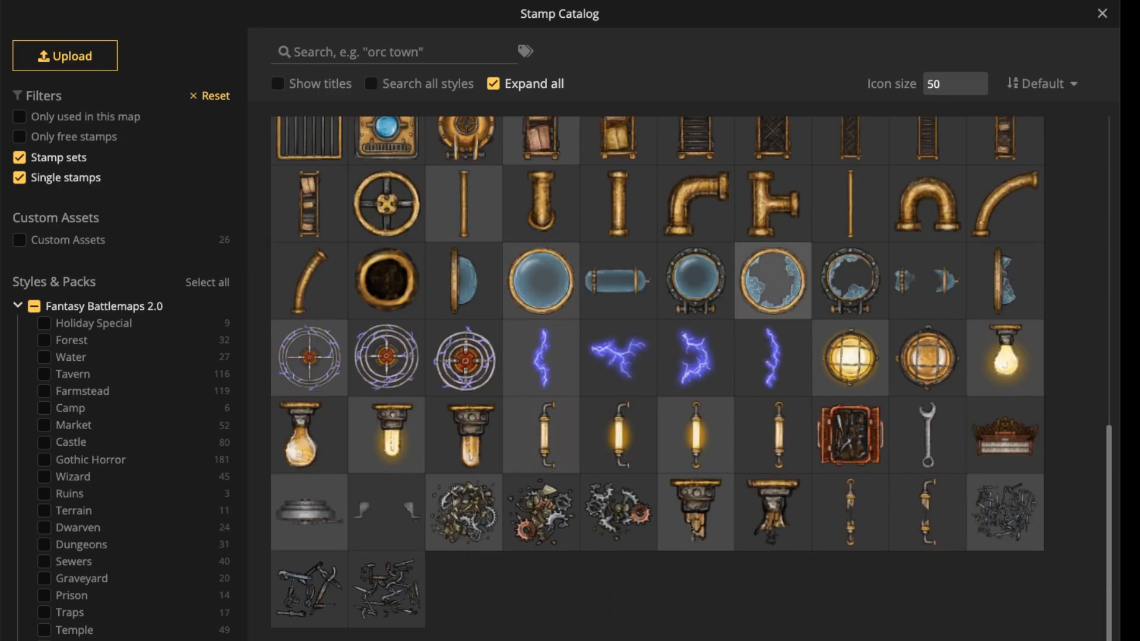
scroll(773, 281, up, 1)
scroll(773, 273, up, 3)
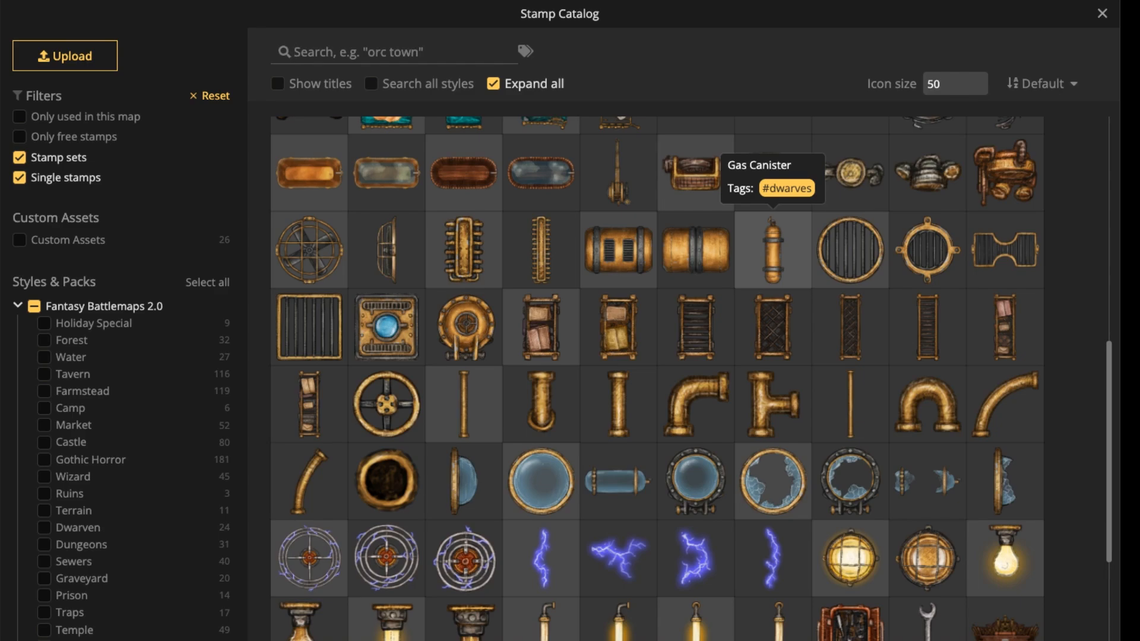
scroll(772, 267, up, 3)
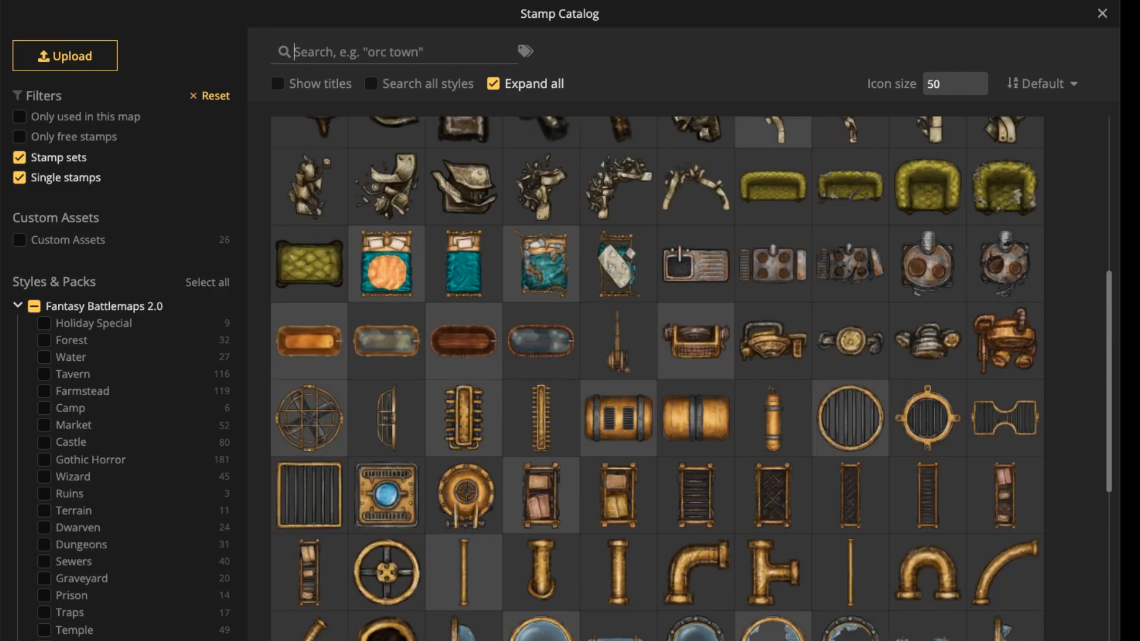
scroll(773, 267, down, 6)
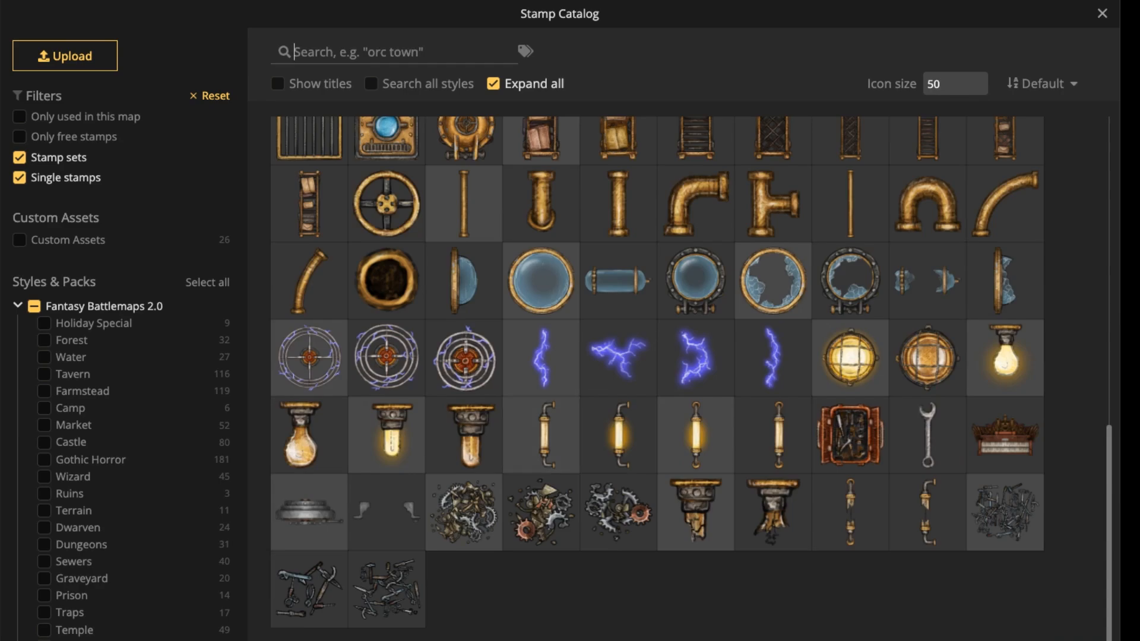
scroll(617, 365, up, 2)
scroll(677, 267, up, 3)
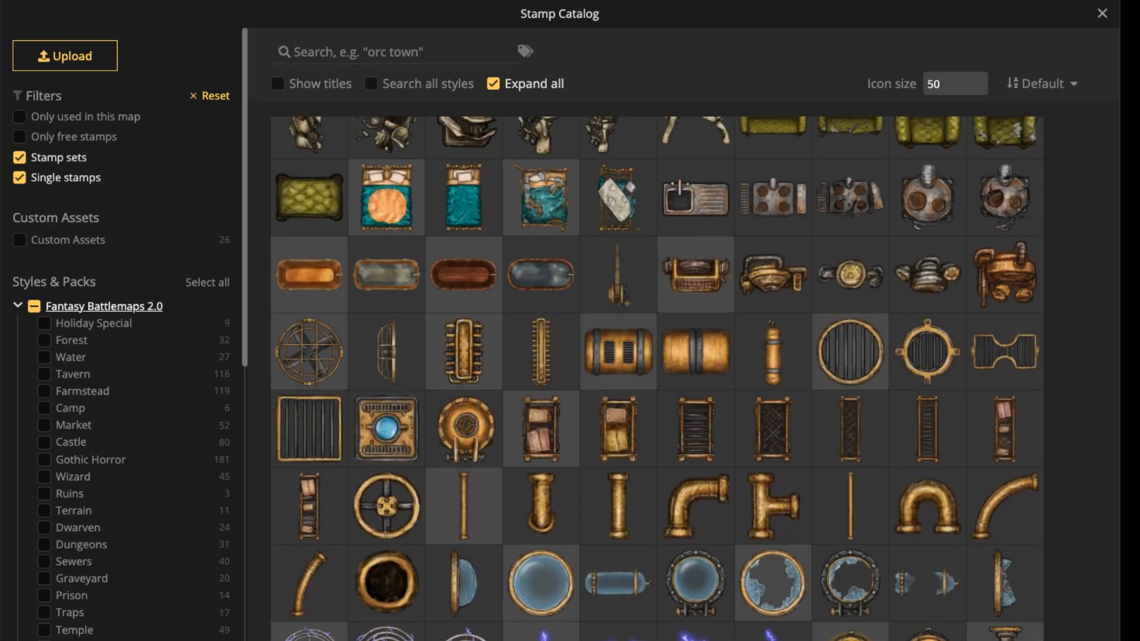
Re-enable all Fantasy Battlemaps 2.0 packs, search the catalog for "light" and pick the Train Lights stamp.
click(33, 306)
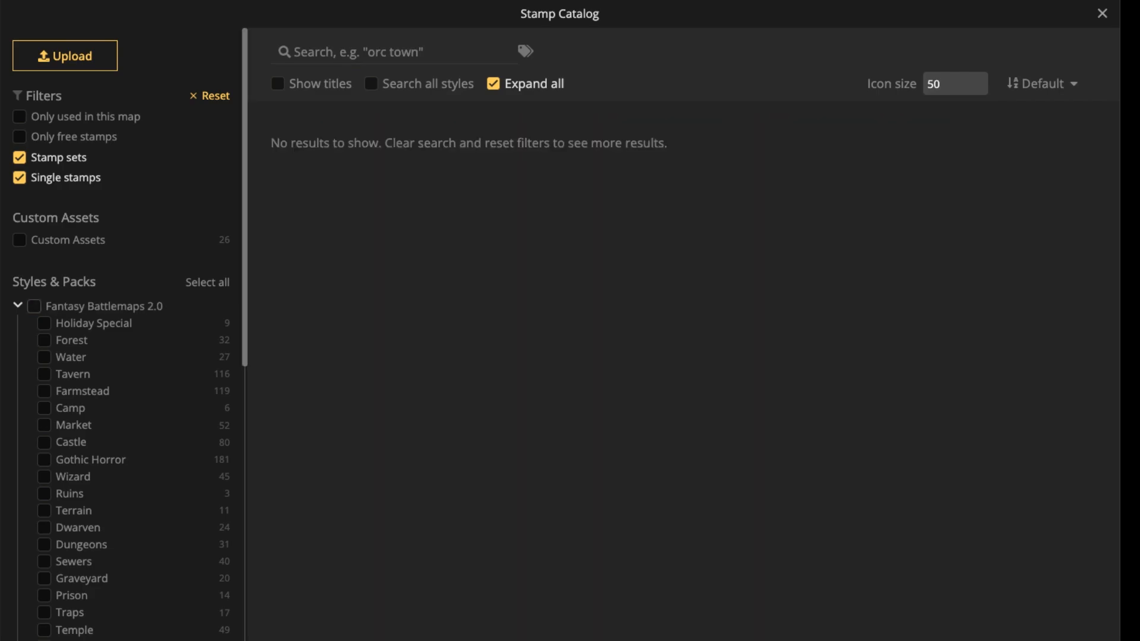
click(33, 305)
text(light)
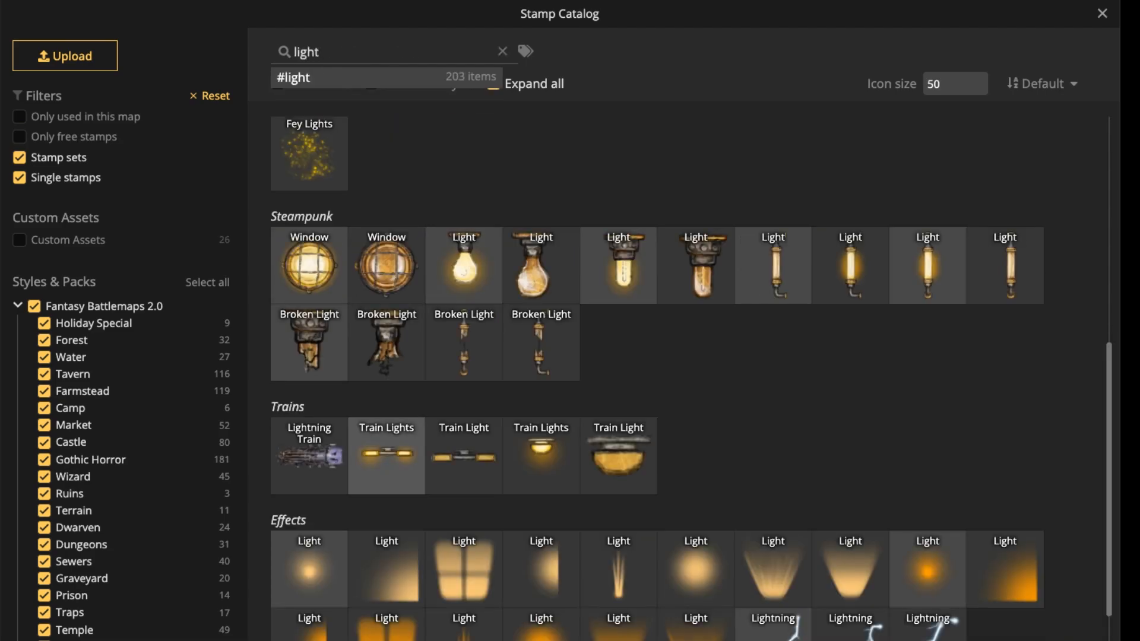
click(387, 455)
Place the first Train Lights variant on the rolled-up rug at the carriage's lower end at size 209, and raise it to layer 1.
scroll(531, 357, down, 3)
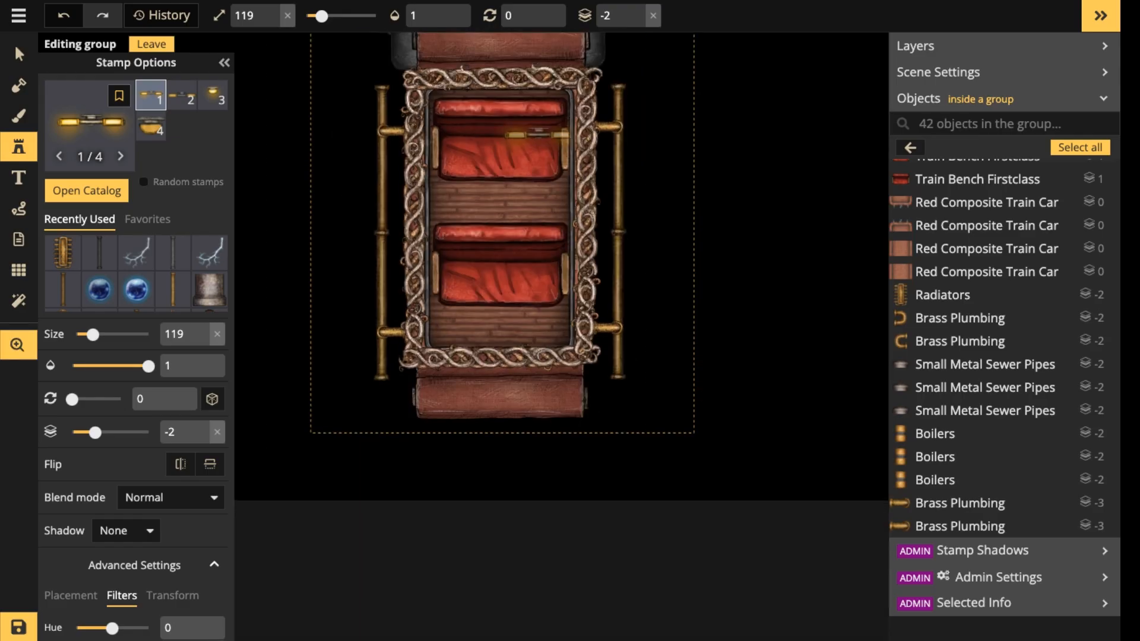
key(bracketright)
key(bracketright)
key(bracketright)
key(bracketright)
key(bracketright)
key(bracketright)
key(bracketright)
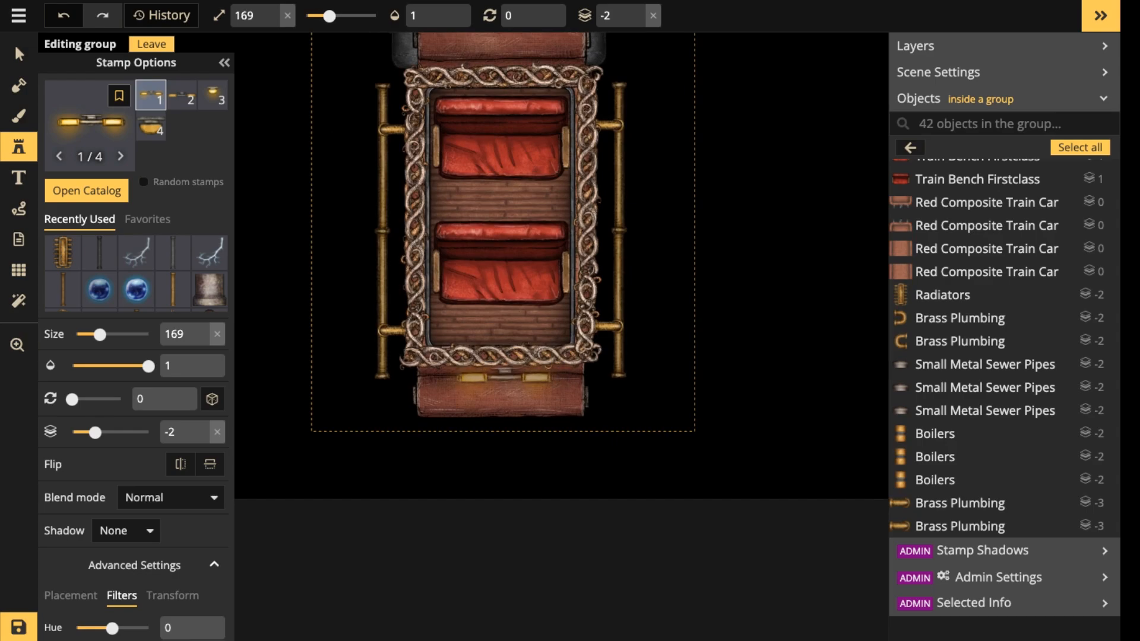
key(bracketright)
key(bracketright)
click(496, 383)
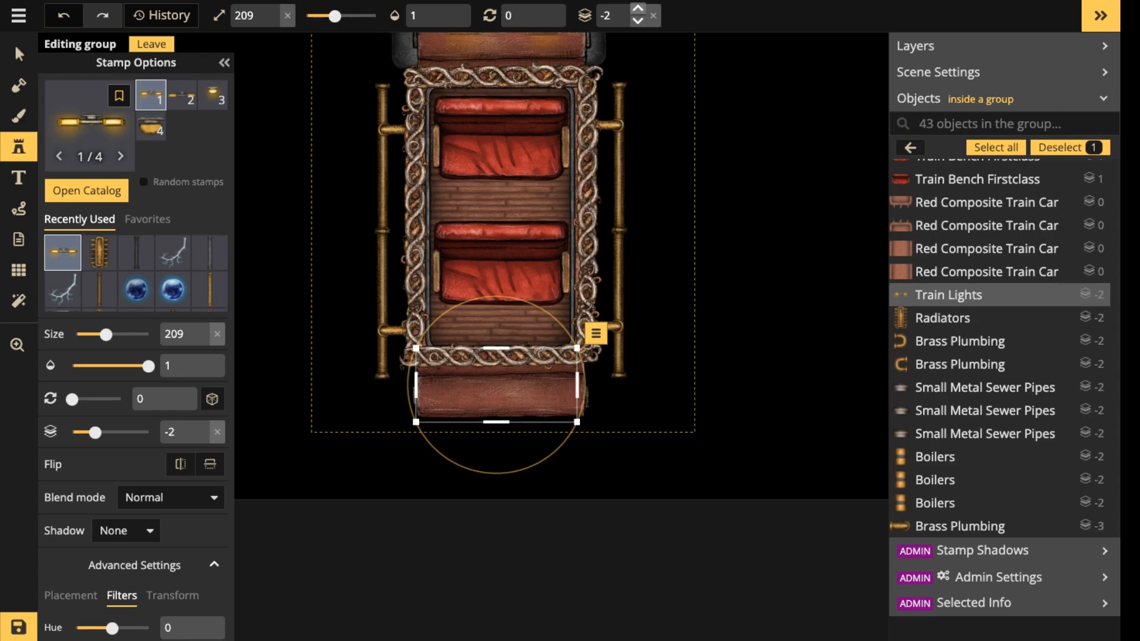
click(637, 8)
click(637, 9)
click(637, 9)
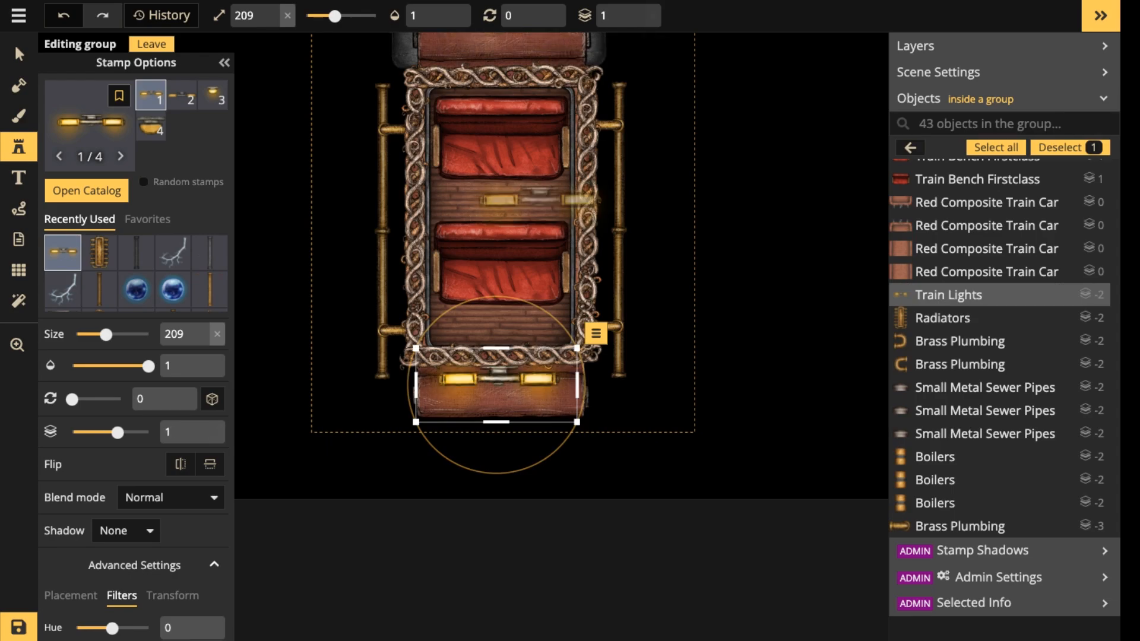
Raise the intertwined wall along the carriage's lower edge to layer 3 and nudge it slightly upward.
click(19, 55)
scroll(482, 424, up, 3)
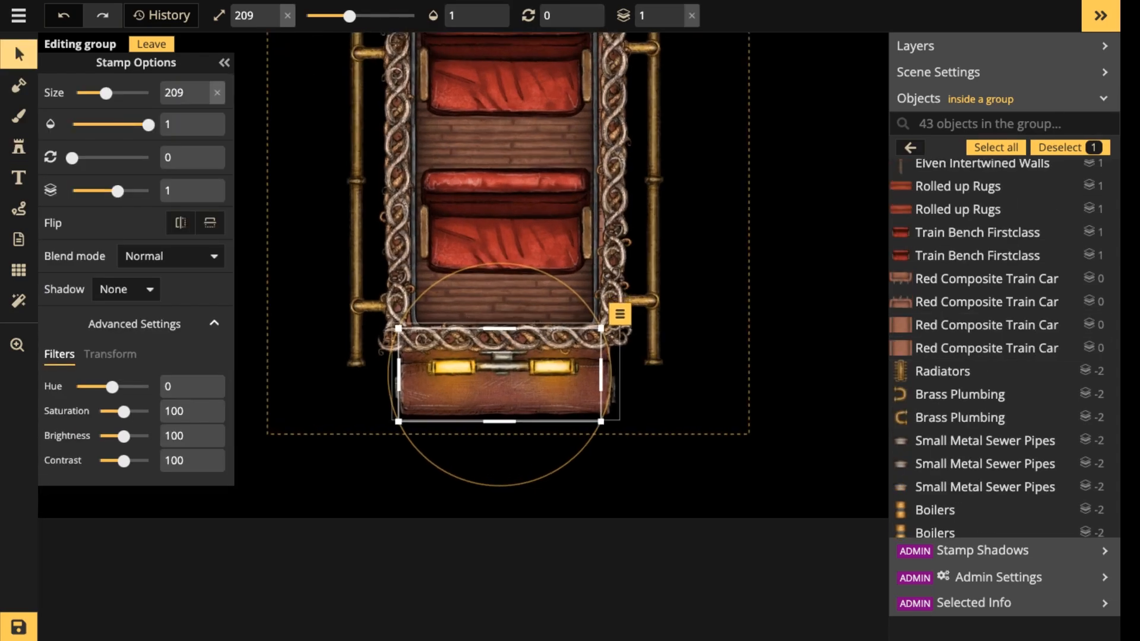
click(533, 339)
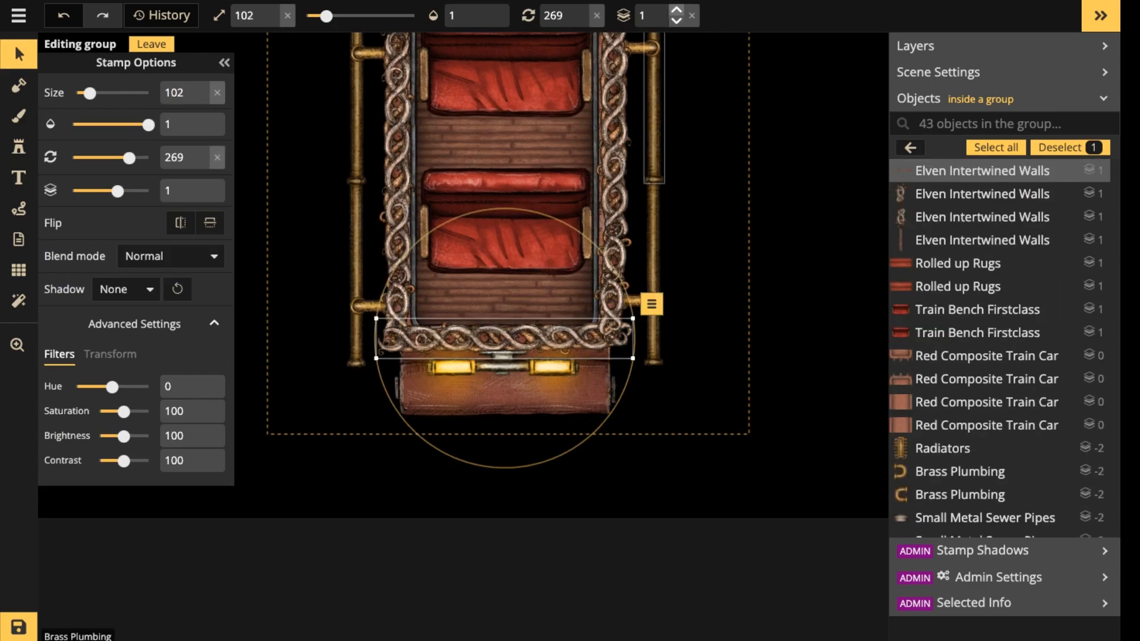
click(675, 11)
click(675, 10)
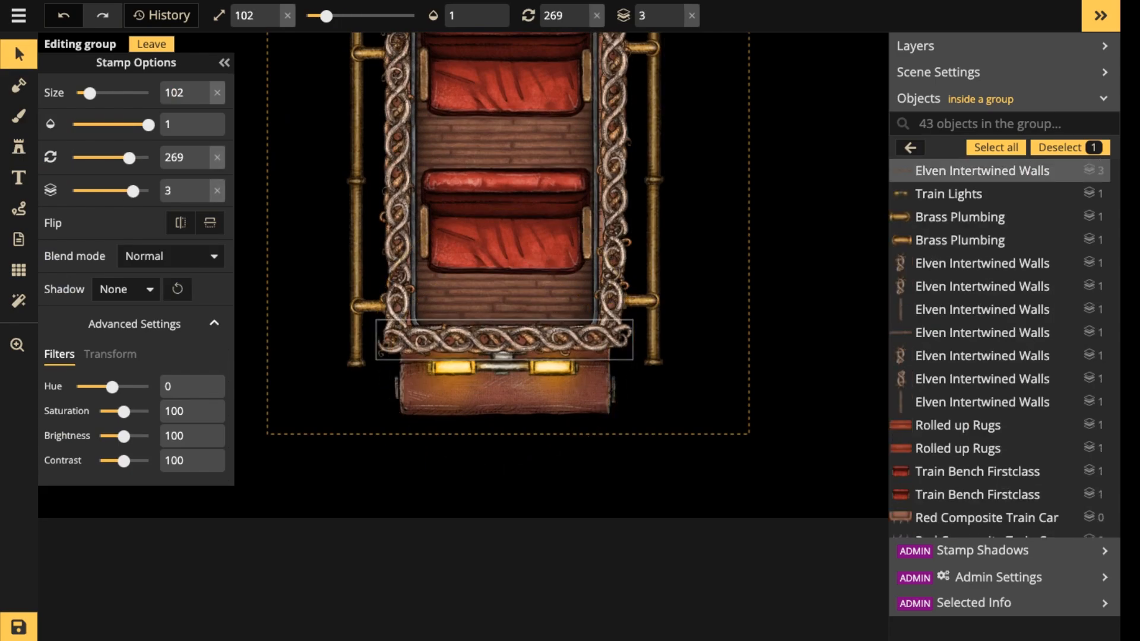
drag(505, 340, 504, 338)
key(Escape)
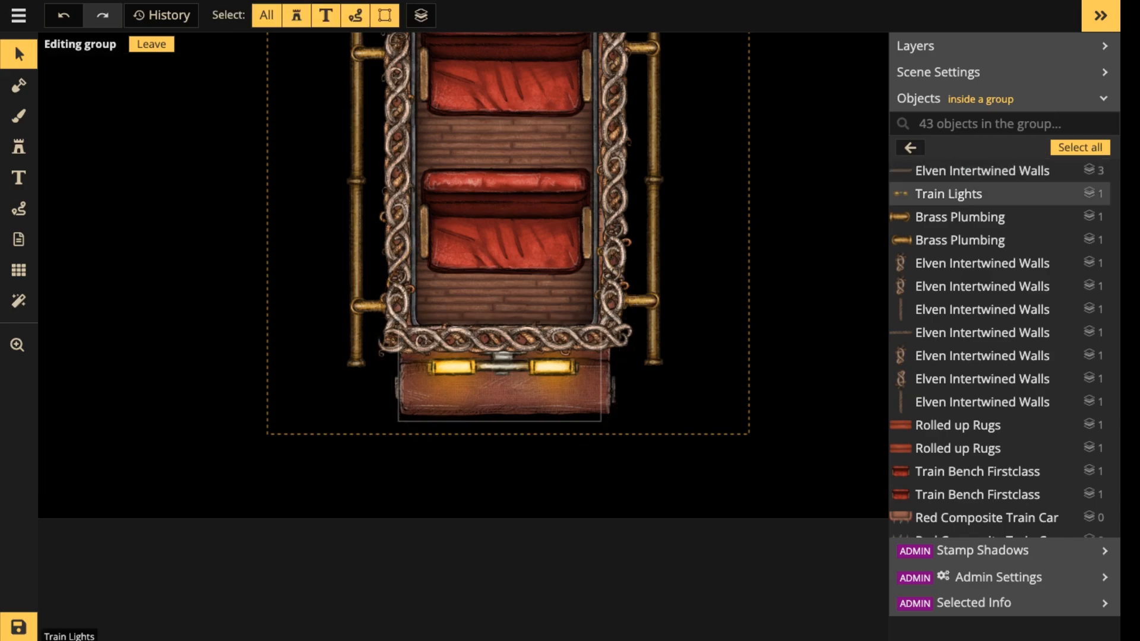
Leave group editing, scale the Pimp'n Ride group down slightly and shift it up and left on the canvas.
scroll(499, 381, down, 3)
scroll(496, 382, down, 2)
drag(496, 381, 500, 555)
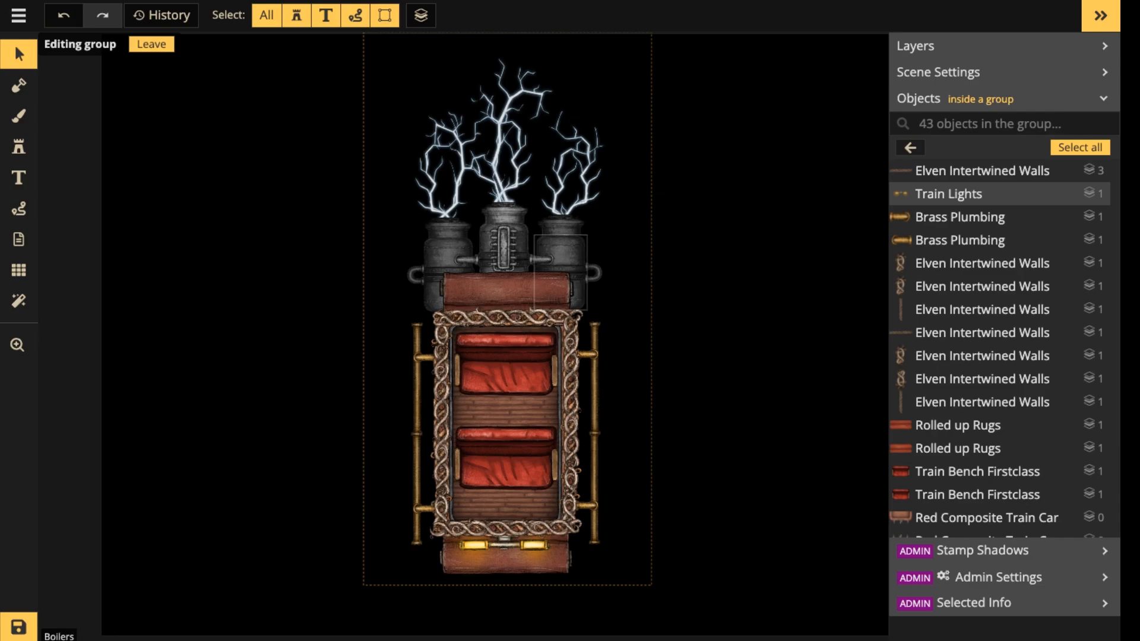
key(Escape)
key(Escape)
click(560, 272)
drag(643, 38, 617, 93)
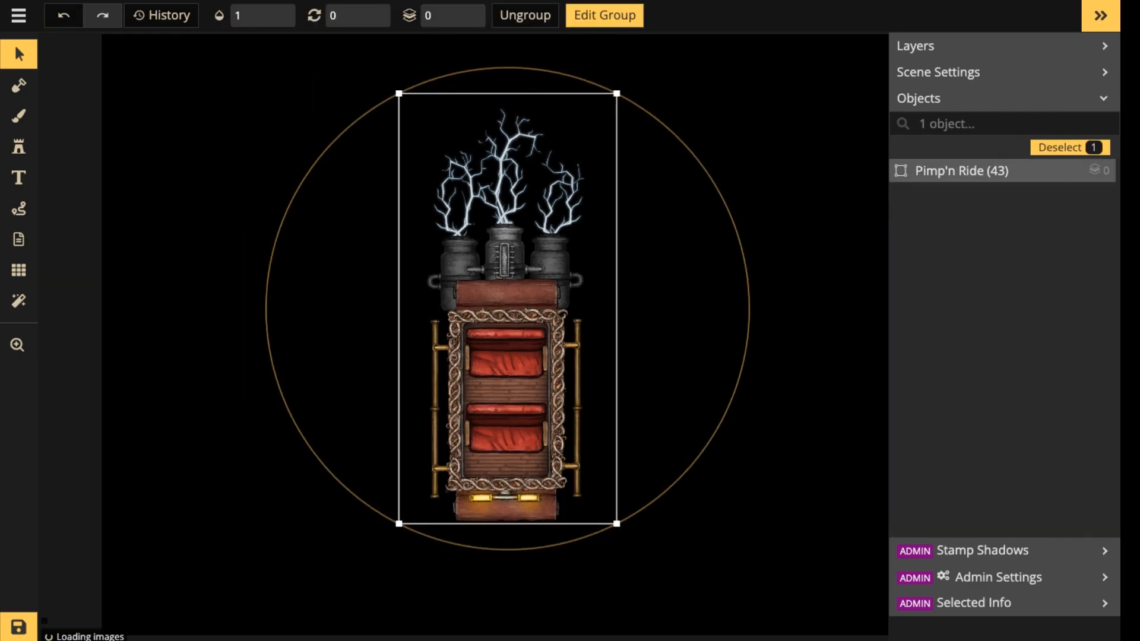
drag(508, 296, 496, 268)
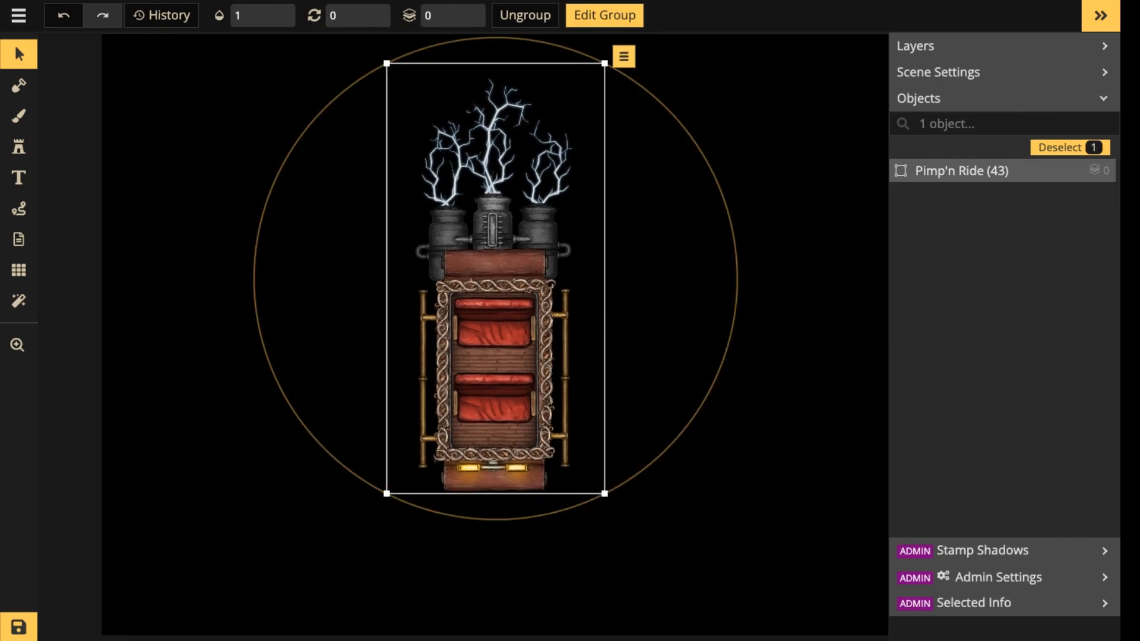
scroll(498, 327, up, 2)
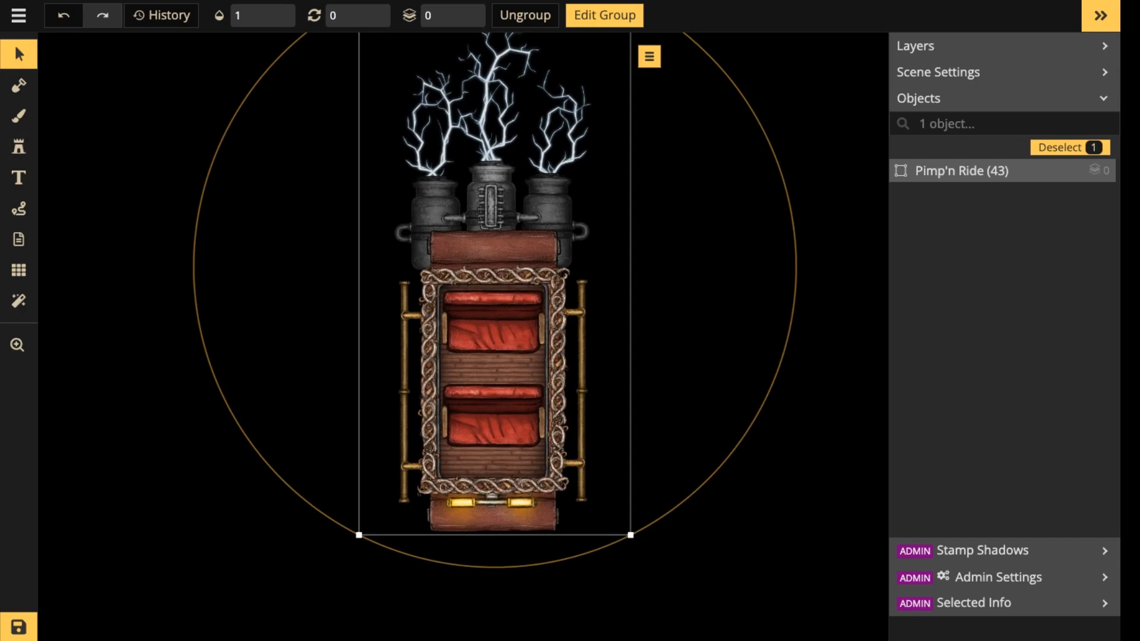
Search the stamp catalog for "bag" and "sack", and pick the open sack stamp.
click(98, 155)
click(18, 147)
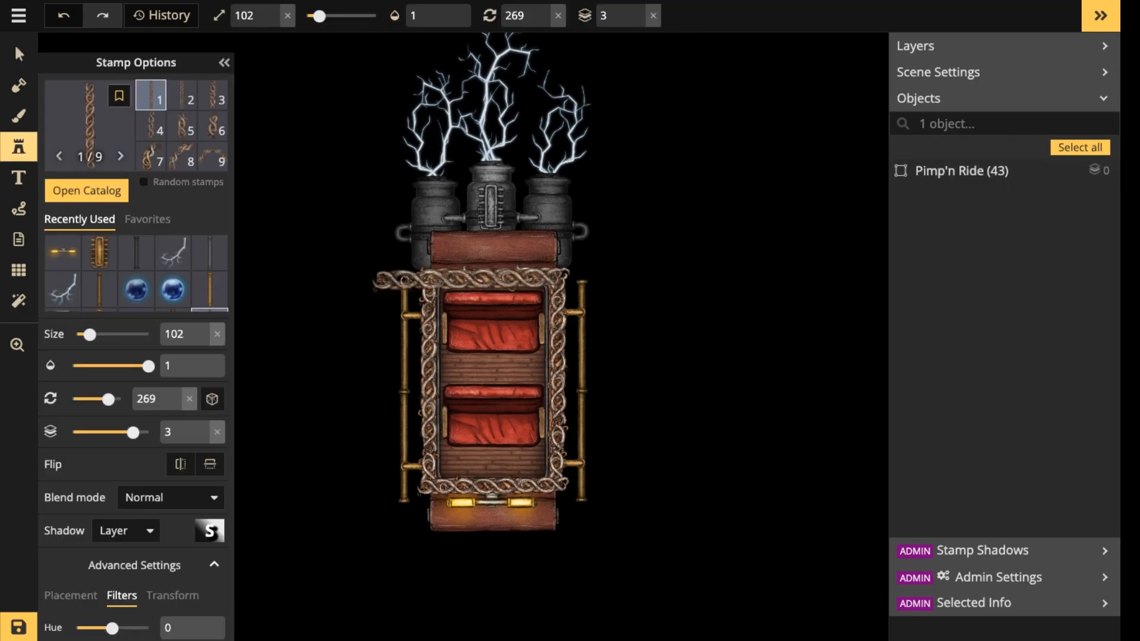
click(90, 123)
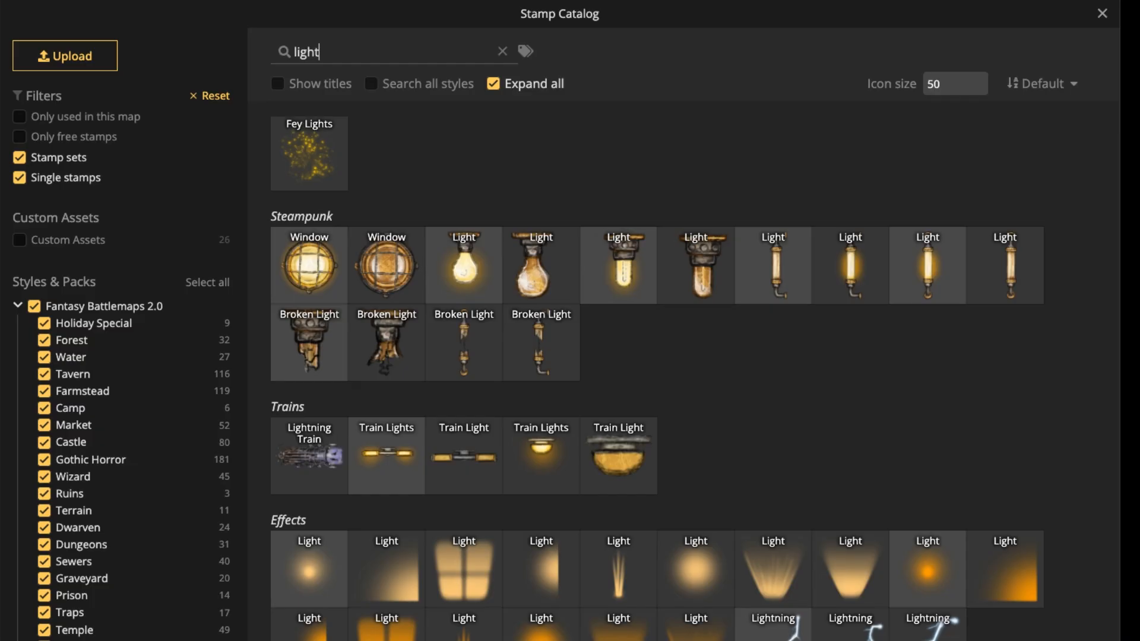
double_click(306, 52)
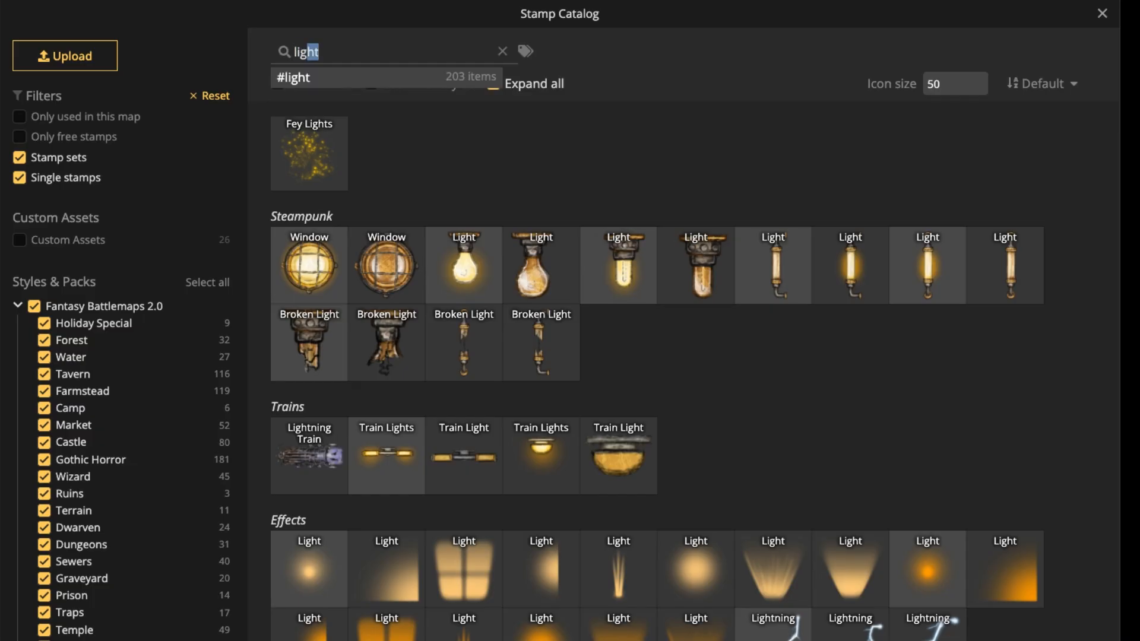
text(bag)
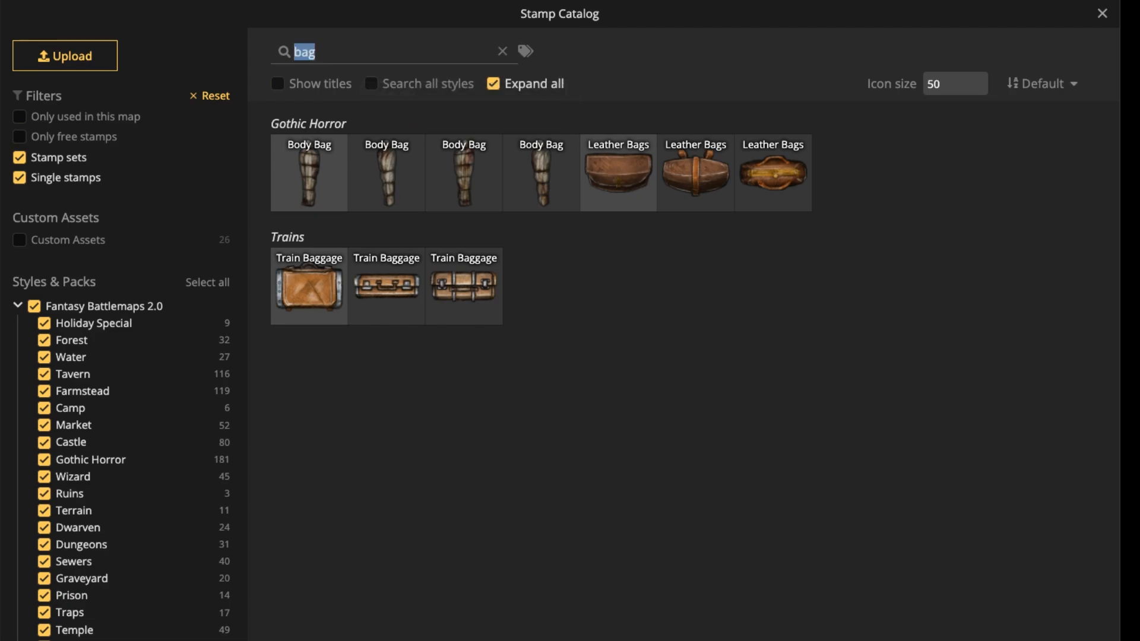
text(sack)
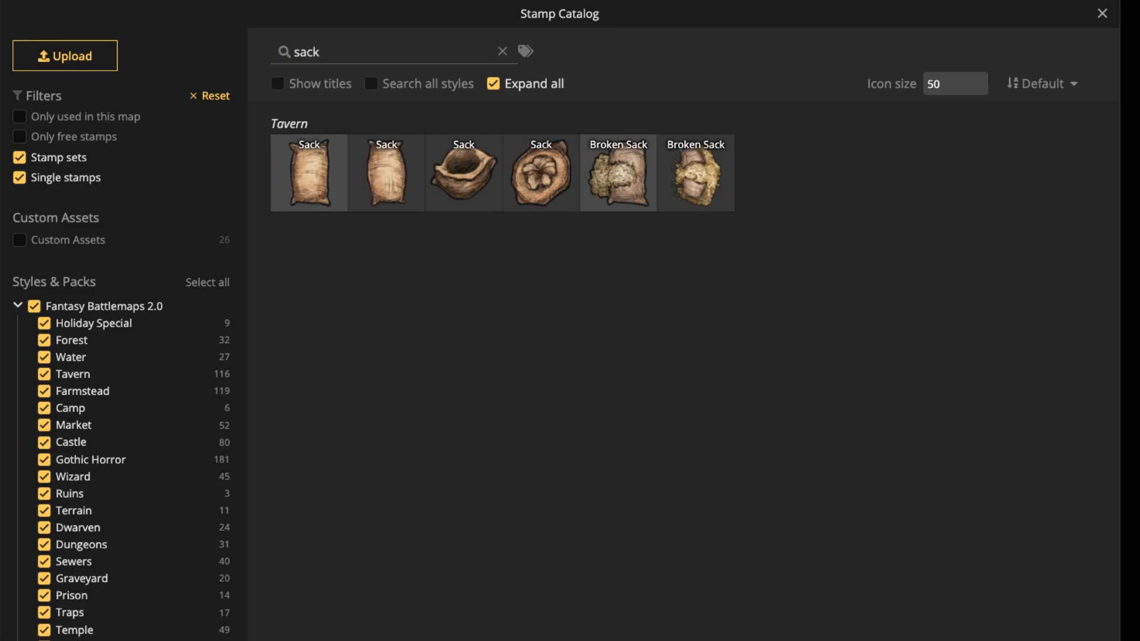
click(464, 172)
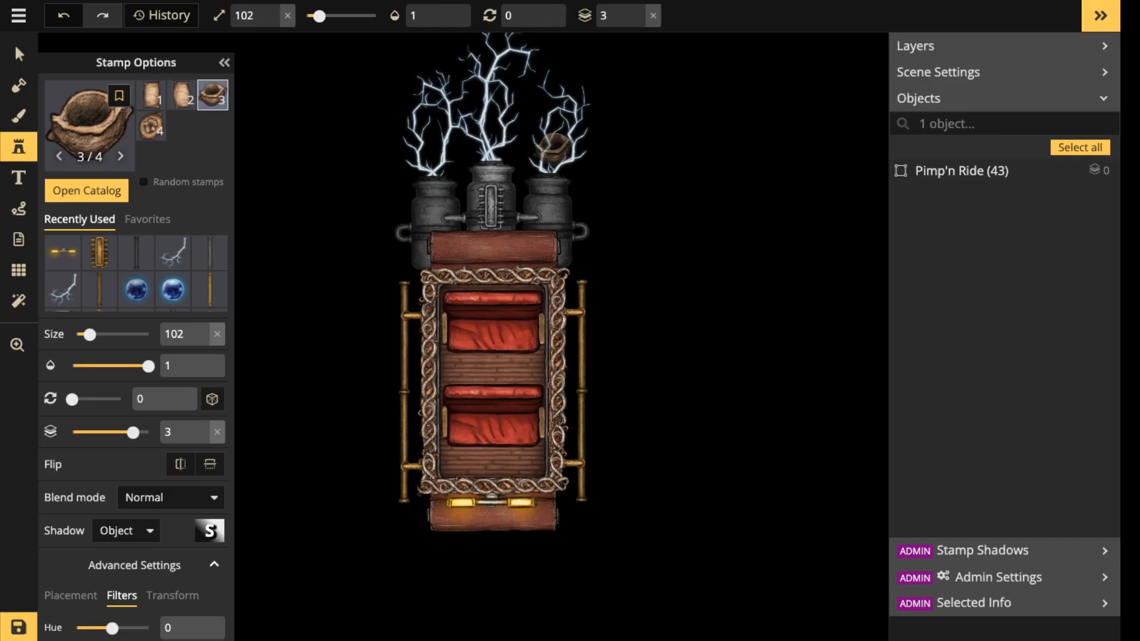
Place the open sack stamp at size 152 in the empty space to the right of the carriage.
scroll(493, 315, up, 4)
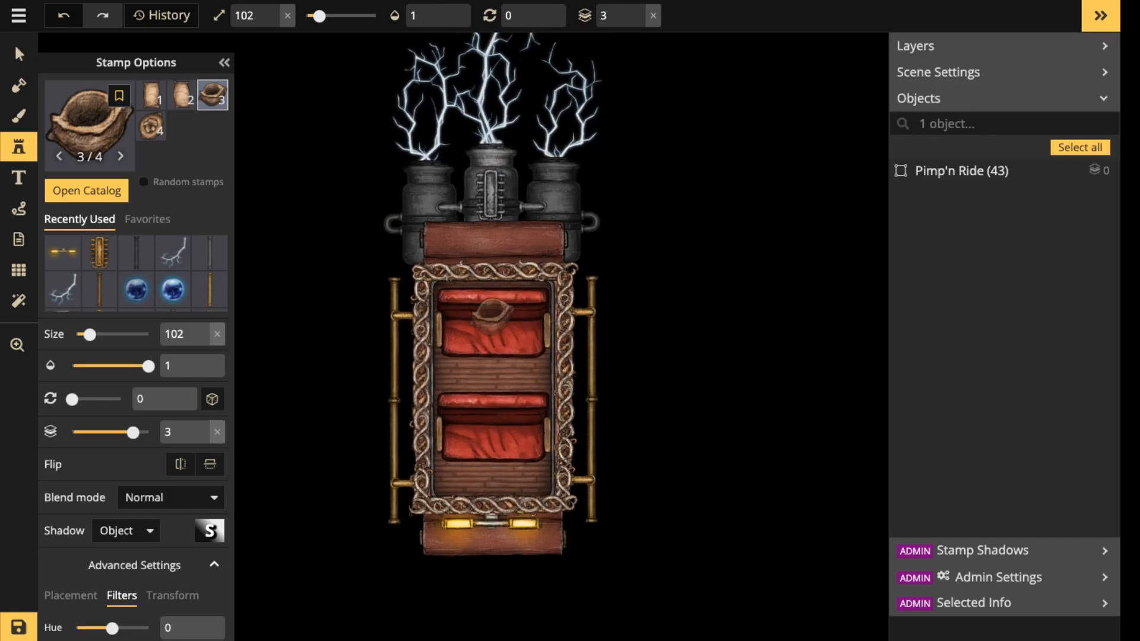
key(bracketright)
key(bracketright)
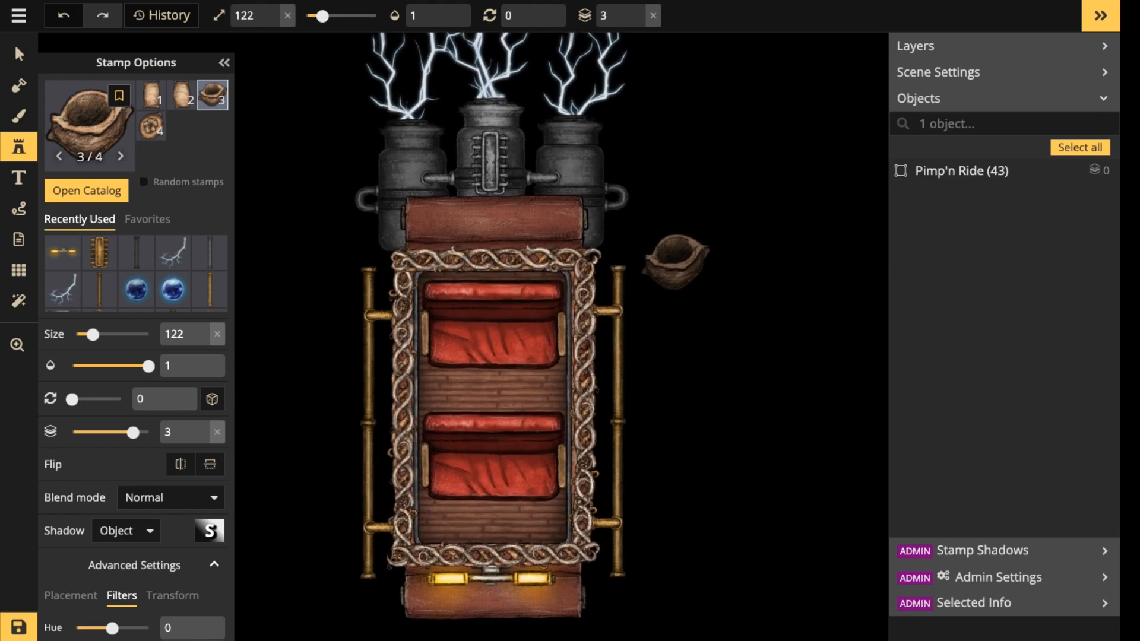
key(space)
drag(697, 264, 506, 265)
key(bracketright)
key(bracketright)
key(bracketright)
click(664, 220)
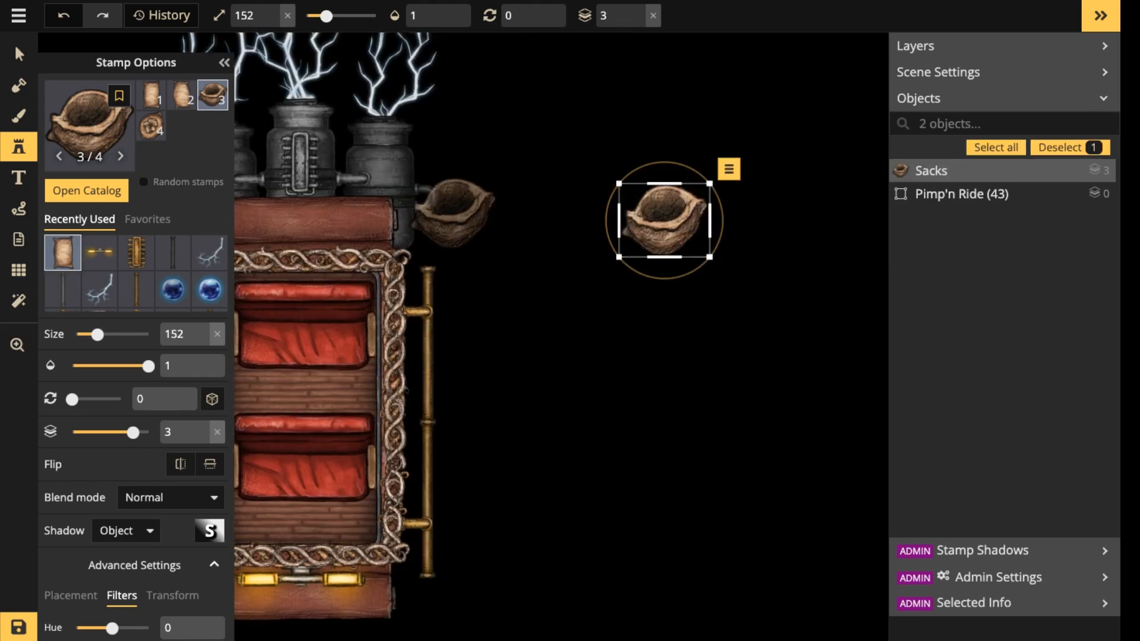
Clear the catalog search, restrict the styles to Fantasy Regional HD only, and browse its stamps.
key(f)
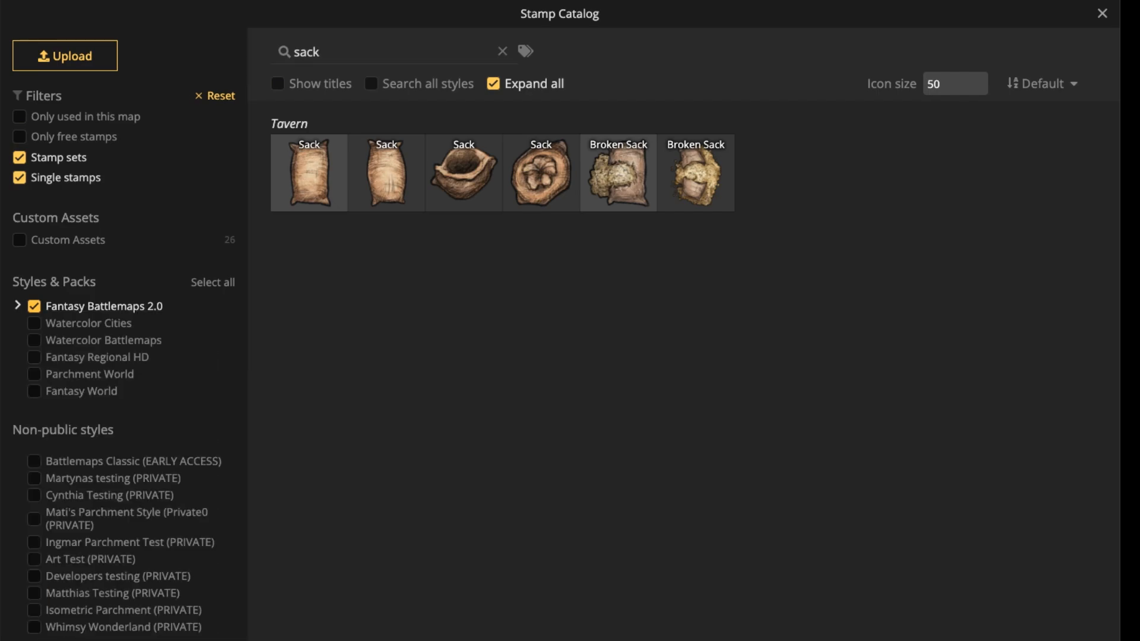
click(35, 306)
click(502, 51)
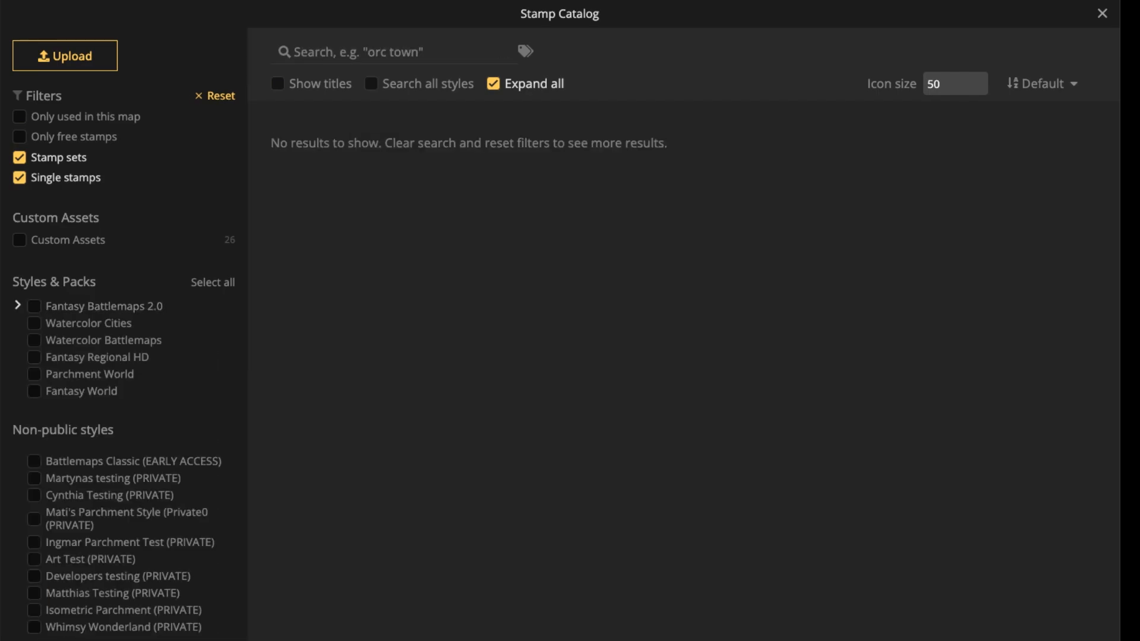
click(34, 357)
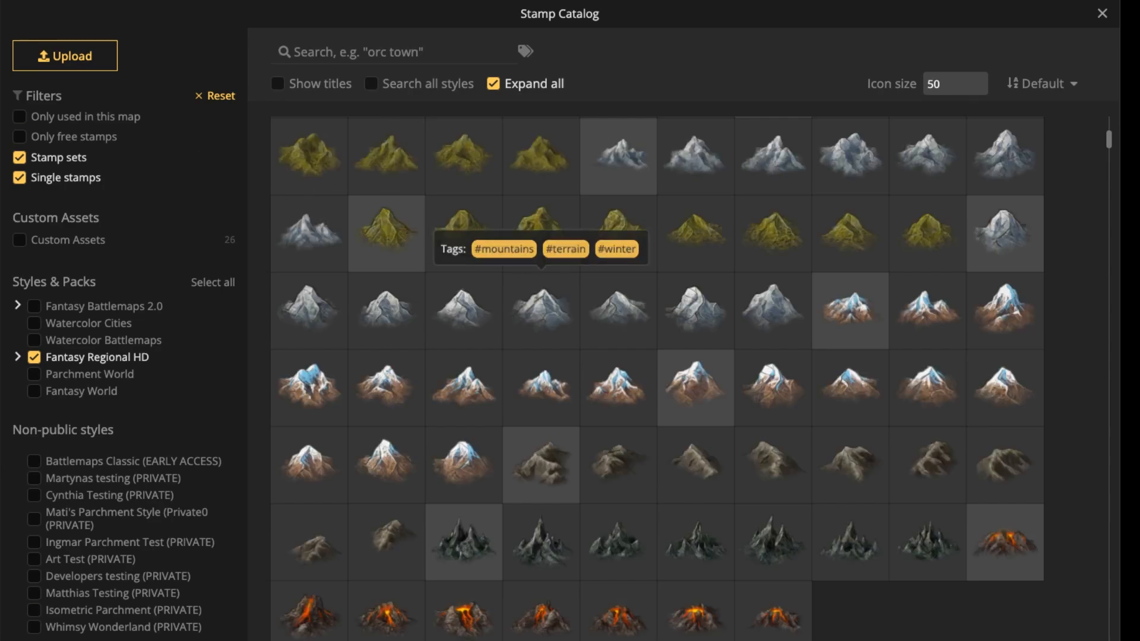
scroll(540, 308, down, 5)
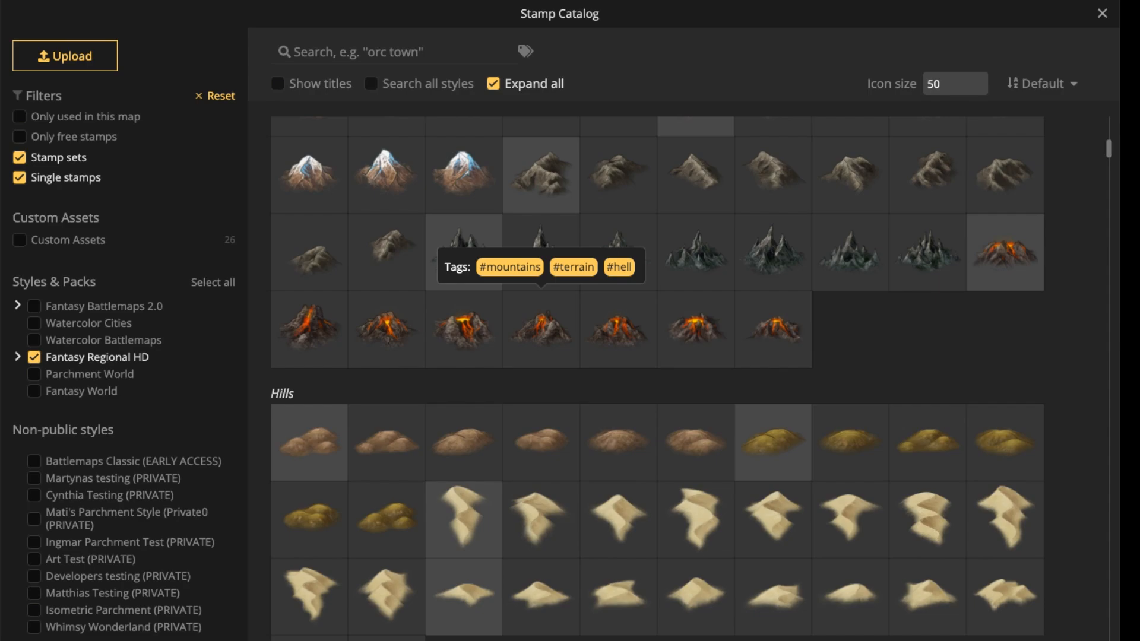
scroll(540, 252, down, 2)
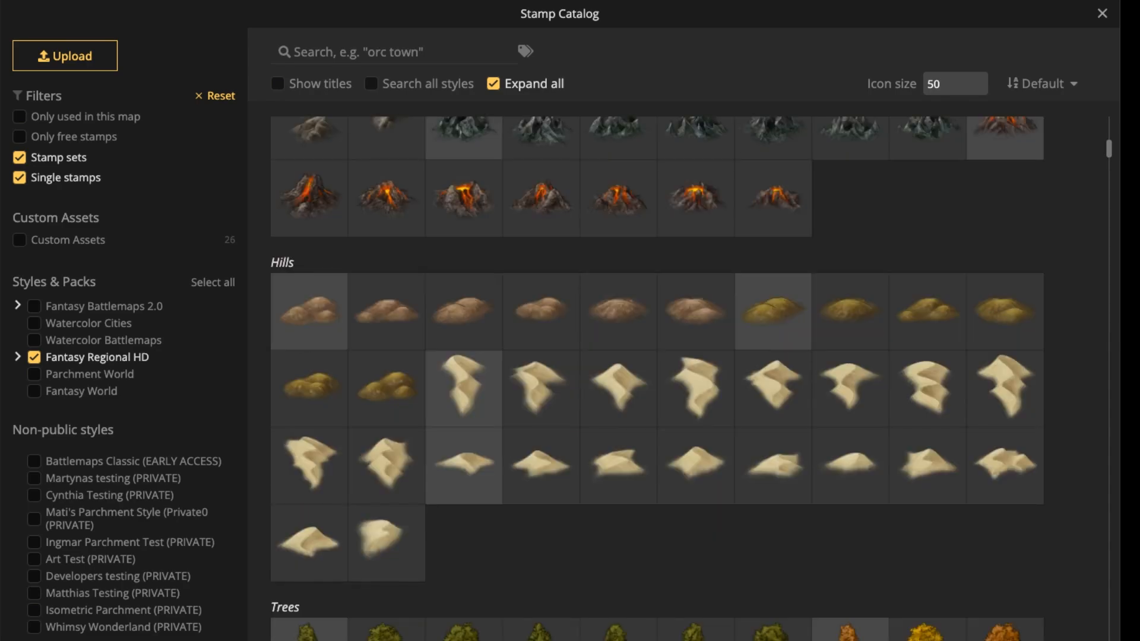
scroll(657, 380, down, 1)
Search the Fantasy Regional HD stamps for "crate" and pick the tied dark sack.
click(926, 309)
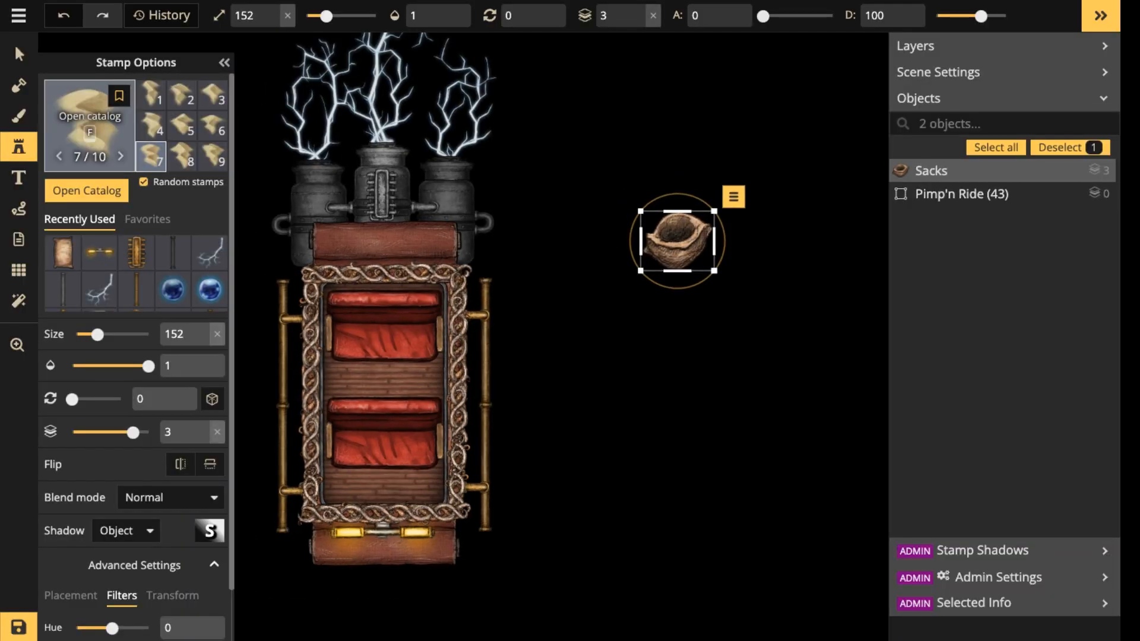
click(89, 122)
scroll(658, 380, down, 12)
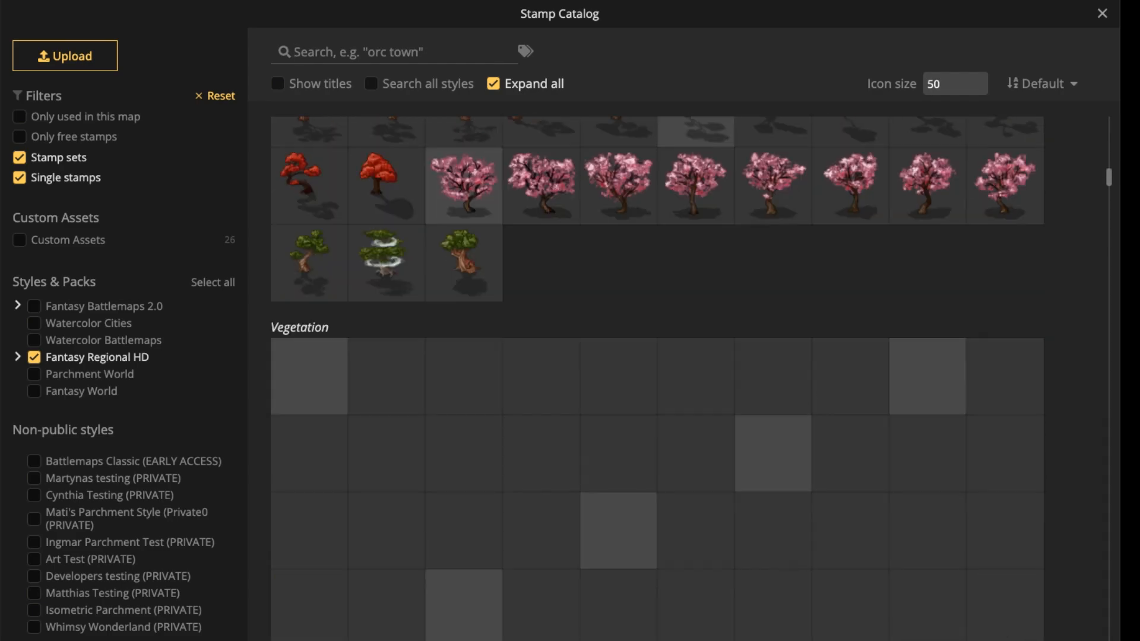
text(crate)
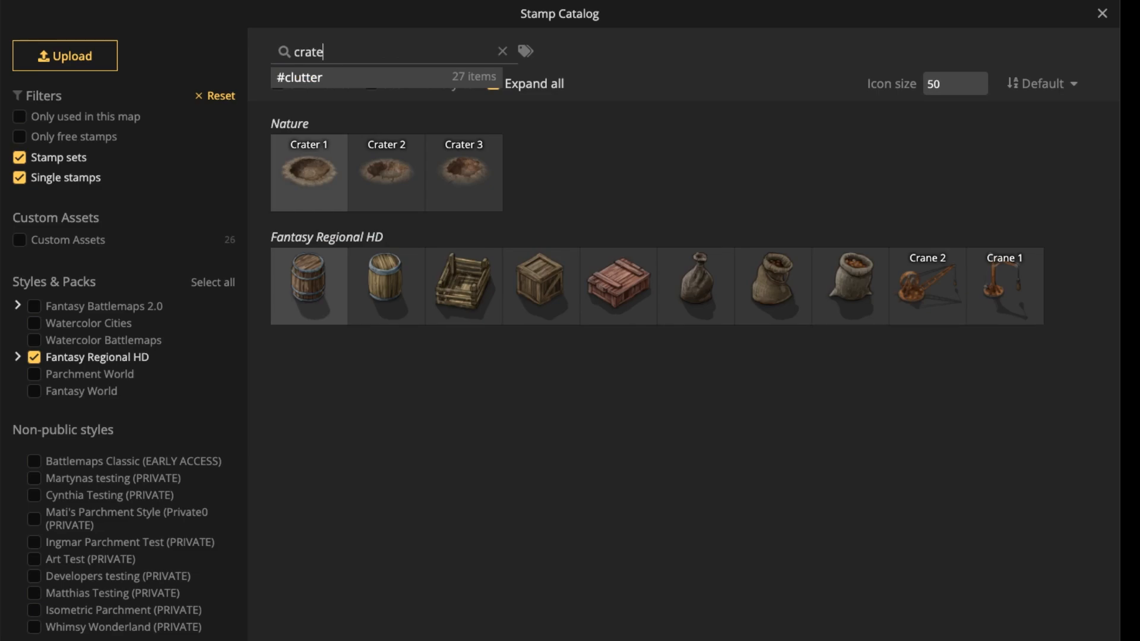
click(695, 284)
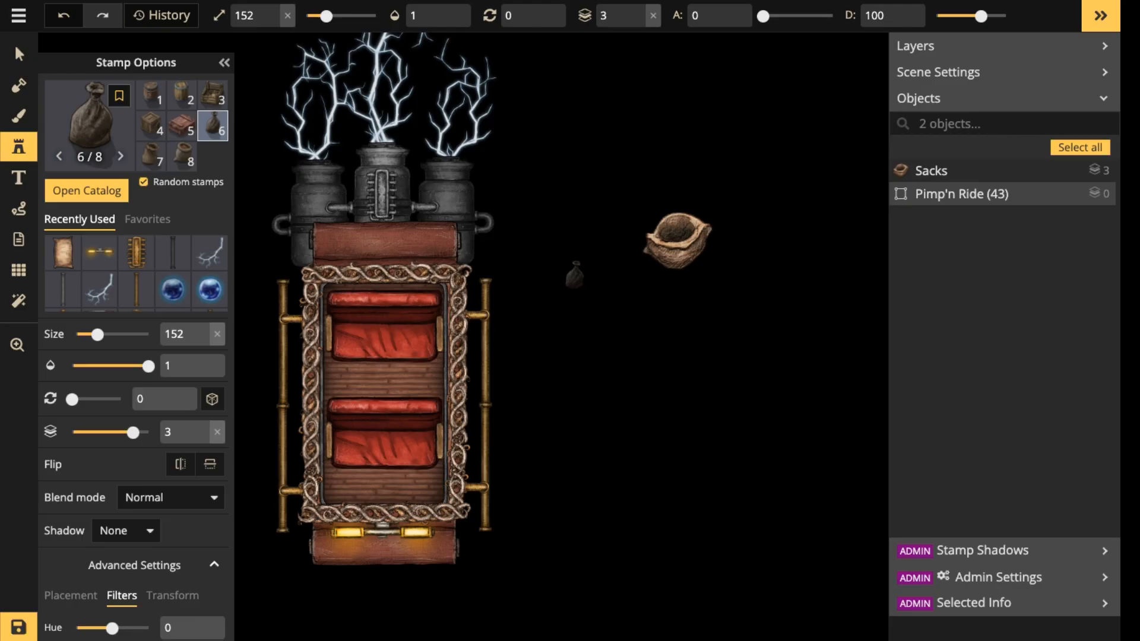
Place the tied sack between the carriage and the open sack at size 500, and scale it up further.
key(bracketright)
key(bracketright)
key(bracketright)
key(bracketright)
key(bracketright)
key(bracketright)
key(bracketright)
key(bracketright)
key(bracketright)
key(bracketright)
key(bracketright)
key(bracketright)
key(bracketright)
key(bracketright)
key(bracketright)
key(bracketright)
key(bracketright)
key(bracketright)
key(bracketright)
key(bracketright)
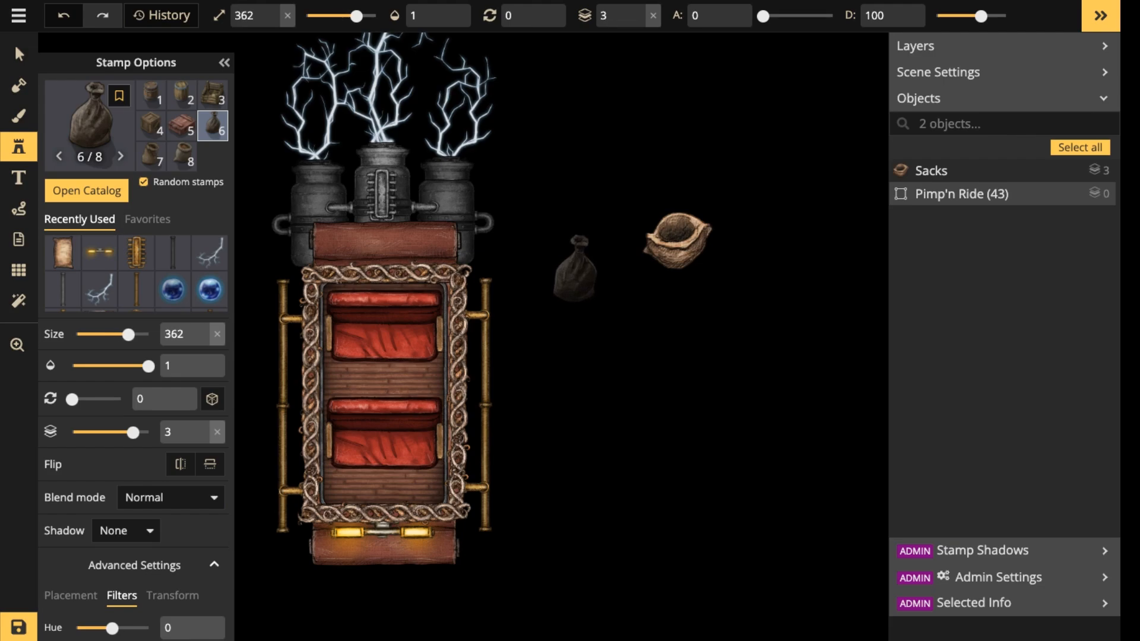
key(bracketright)
key(bracketright)
key(bracketright)
key(bracketright)
key(bracketright)
key(bracketright)
key(bracketright)
key(bracketright)
key(bracketright)
key(bracketright)
key(bracketright)
key(bracketright)
key(bracketright)
key(bracketright)
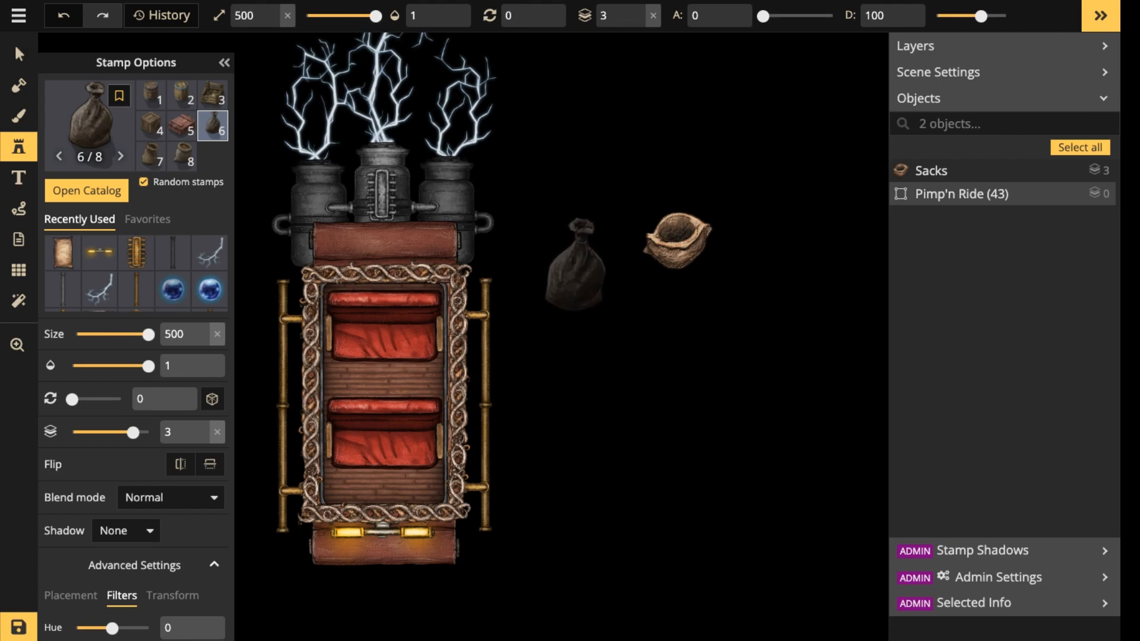
click(573, 229)
click(19, 54)
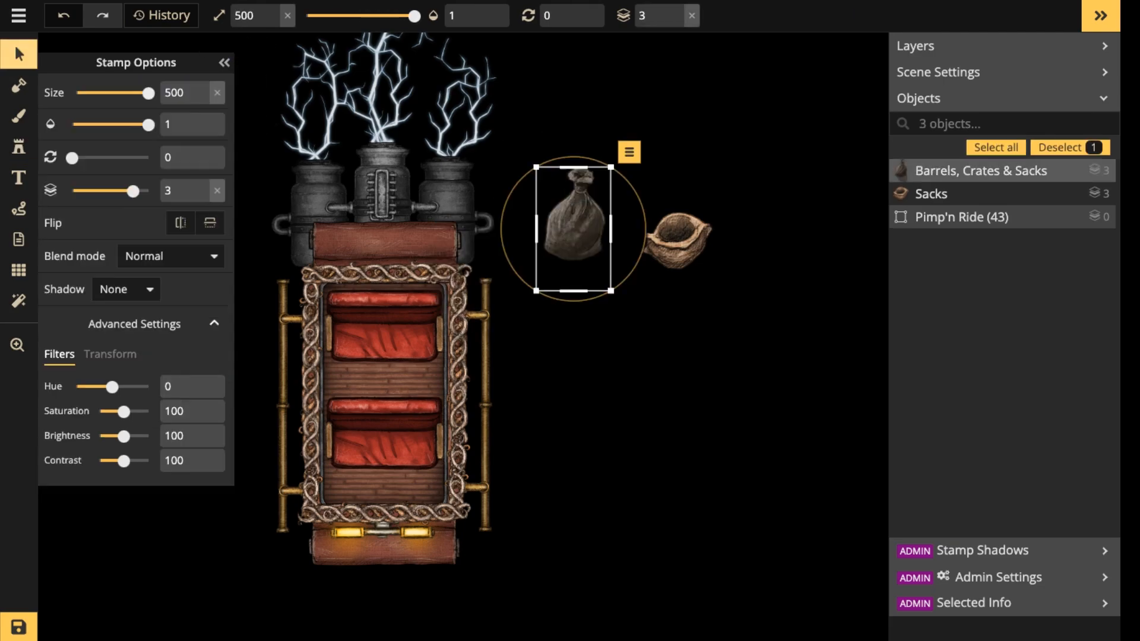
drag(611, 291, 637, 334)
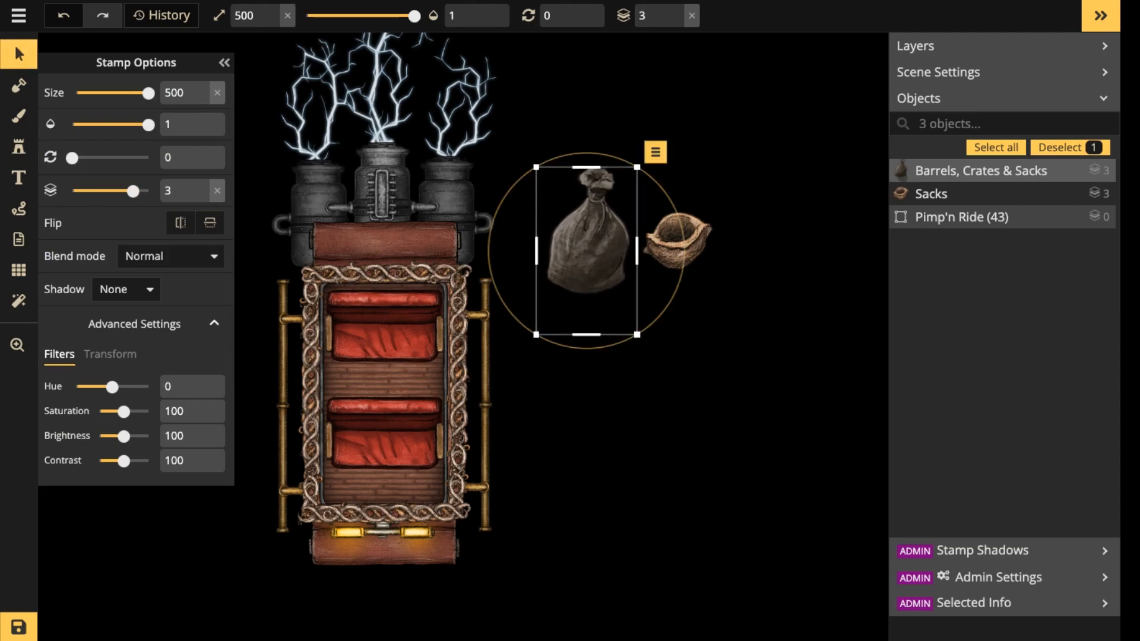
Try the tied sack over the carriage, return it beside the carriage, and move the open sack farther right.
drag(587, 237, 380, 301)
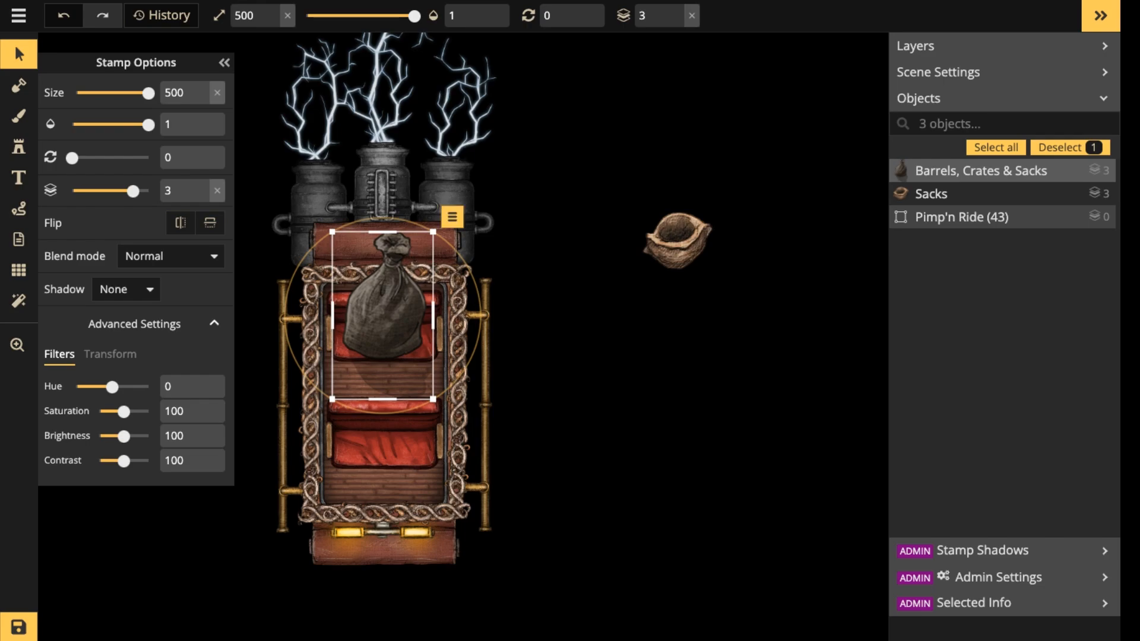
drag(381, 300, 576, 243)
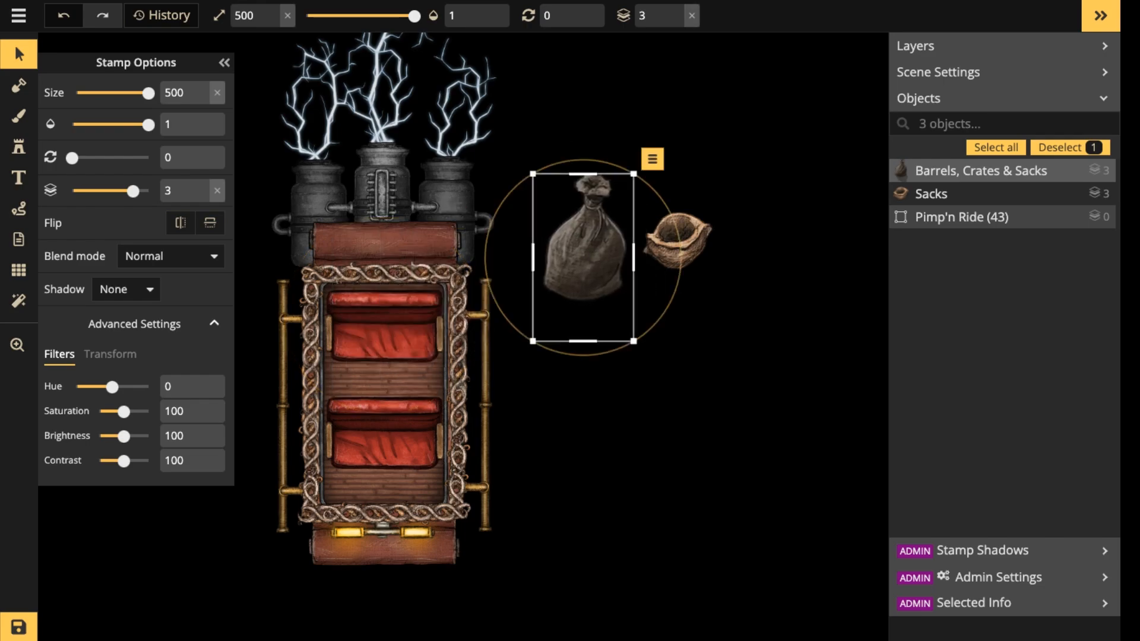
drag(679, 241, 783, 238)
Recolour the tied sack with saturation 200, trying hue -35 and settling on hue 27.
click(585, 253)
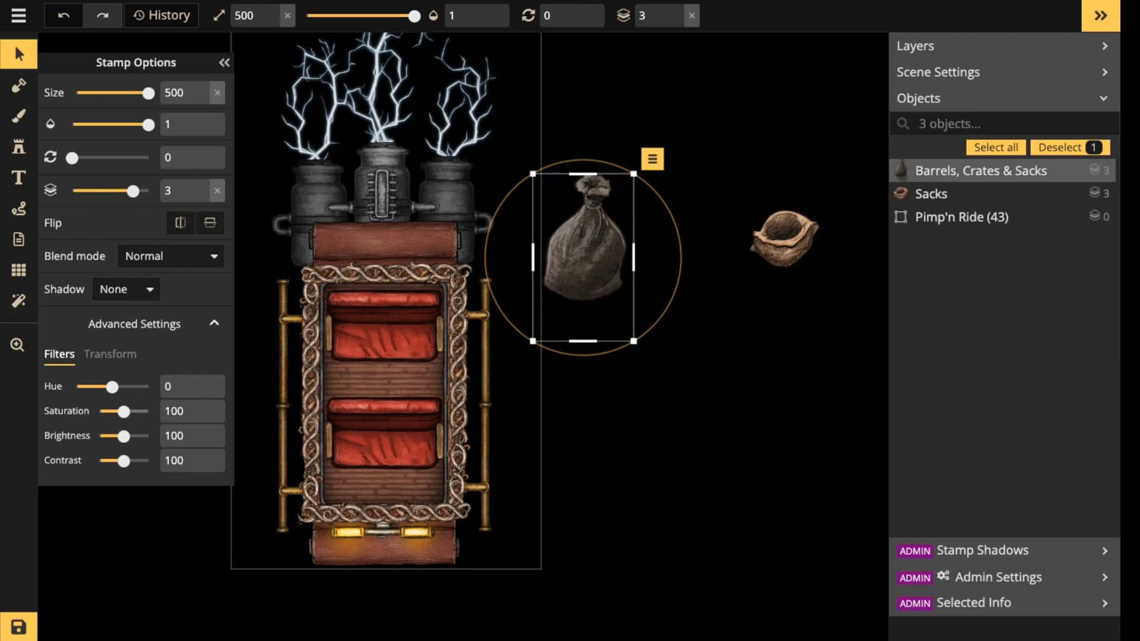
drag(123, 411, 100, 386)
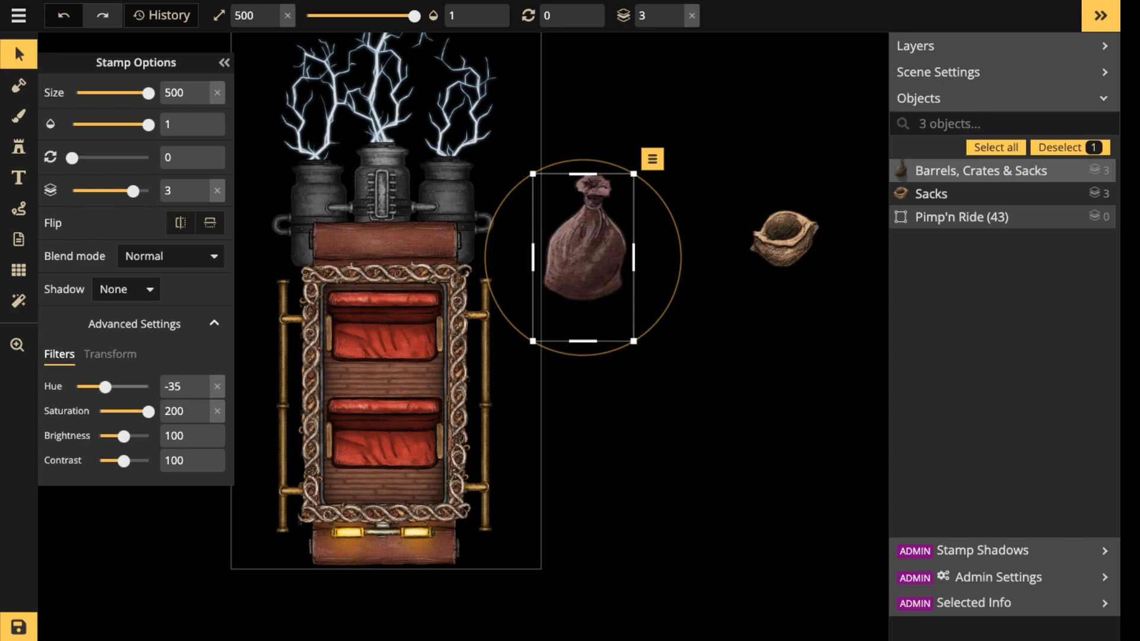
mouse_move(95, 387)
mouse_down()
mouse_move(80, 387)
mouse_move(117, 386)
mouse_up()
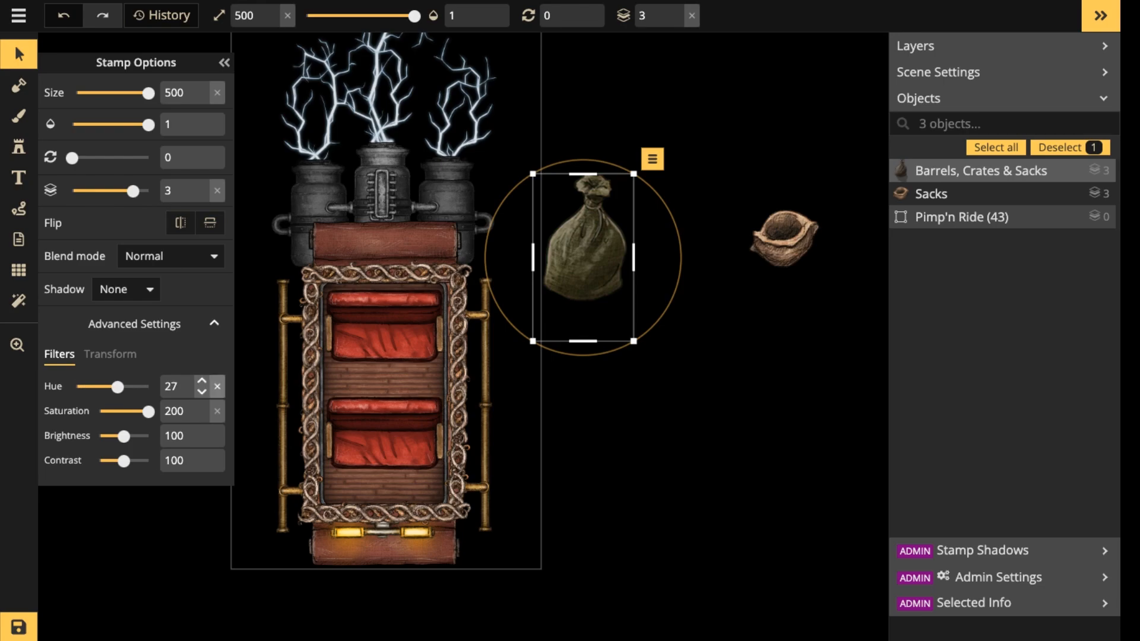
Reset the tied sack's hue to 0 and saturation to 100, shrink it to size 260, and move it nearer the carriage.
click(218, 386)
click(218, 411)
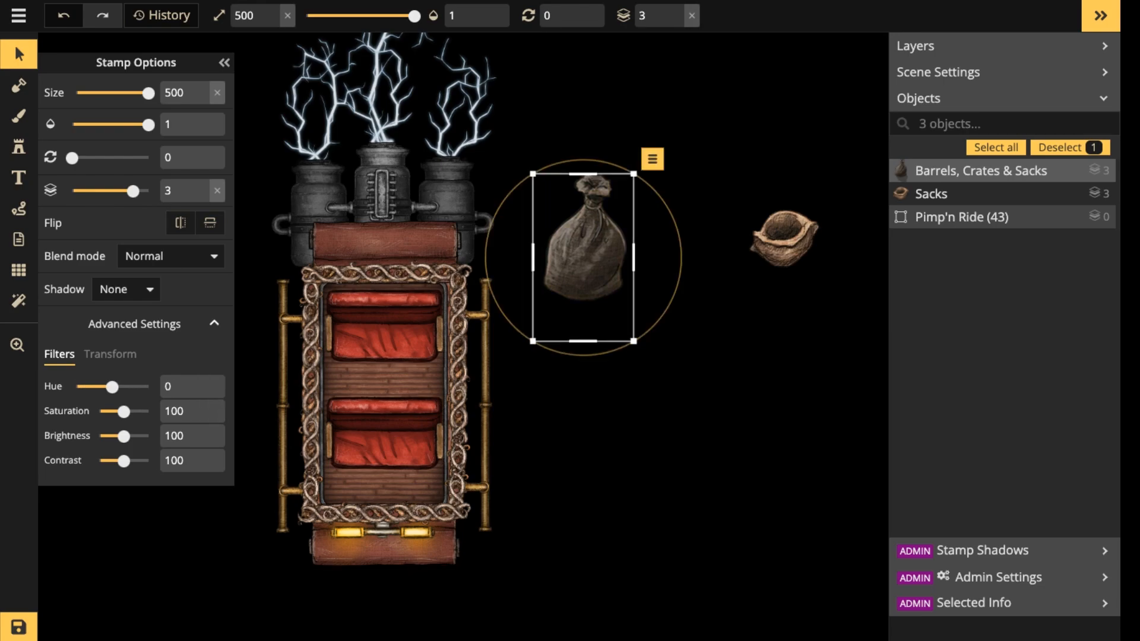
scroll(577, 272, up, 2)
scroll(584, 256, up, 6)
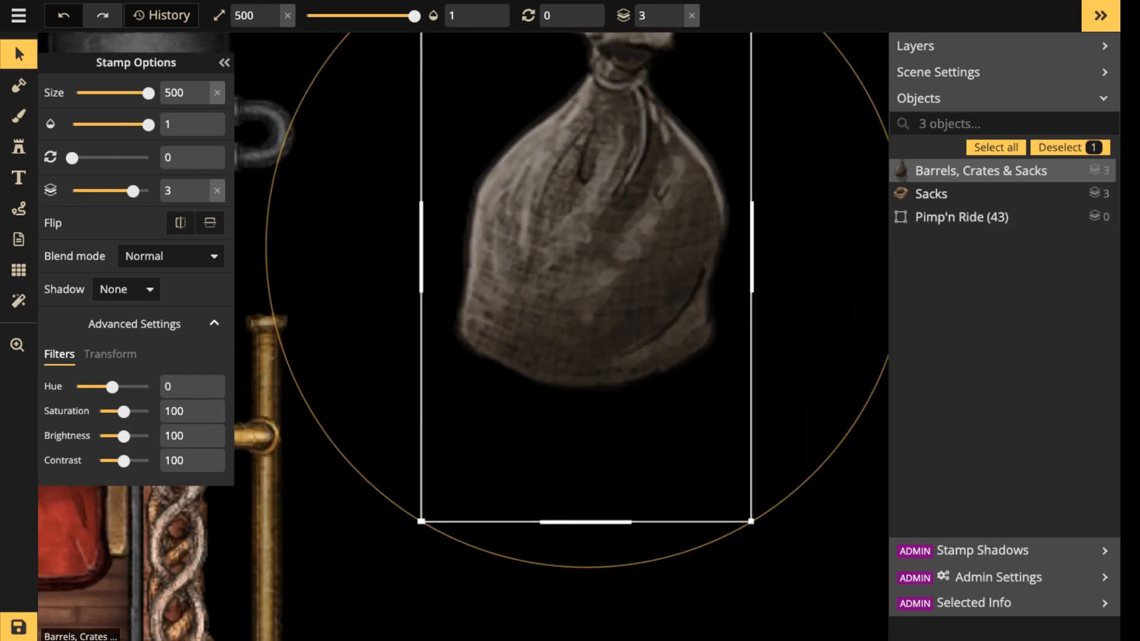
drag(751, 521, 650, 353)
drag(570, 228, 478, 379)
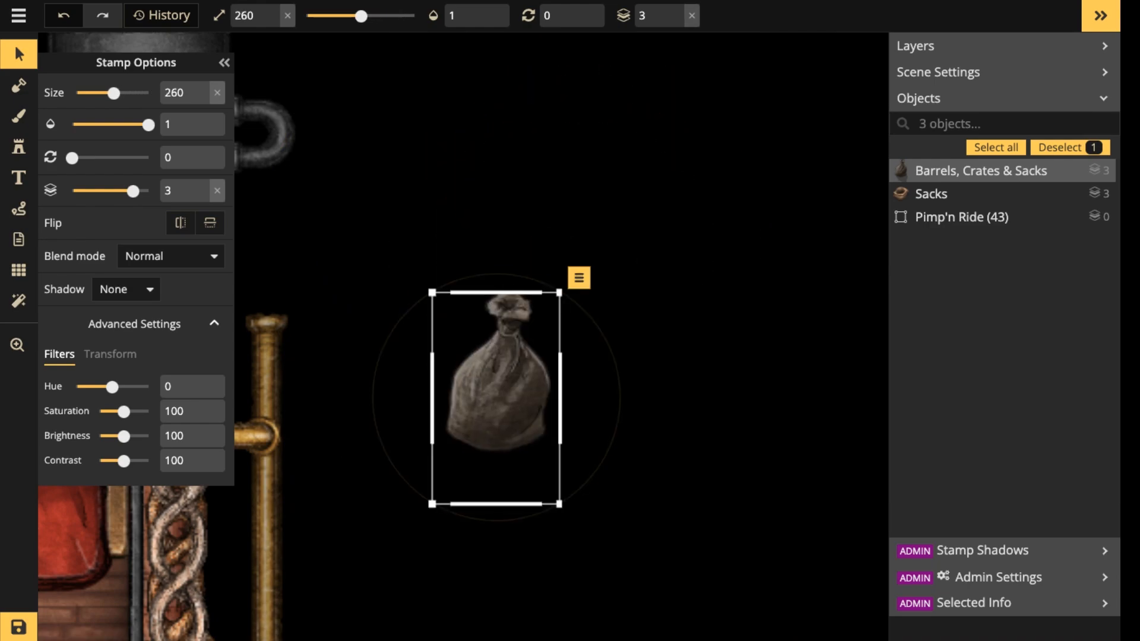
Try the tied sack at sizes 230, 260, 200 and 110, checking its detail up close.
scroll(478, 379, up, 1)
scroll(466, 443, up, 2)
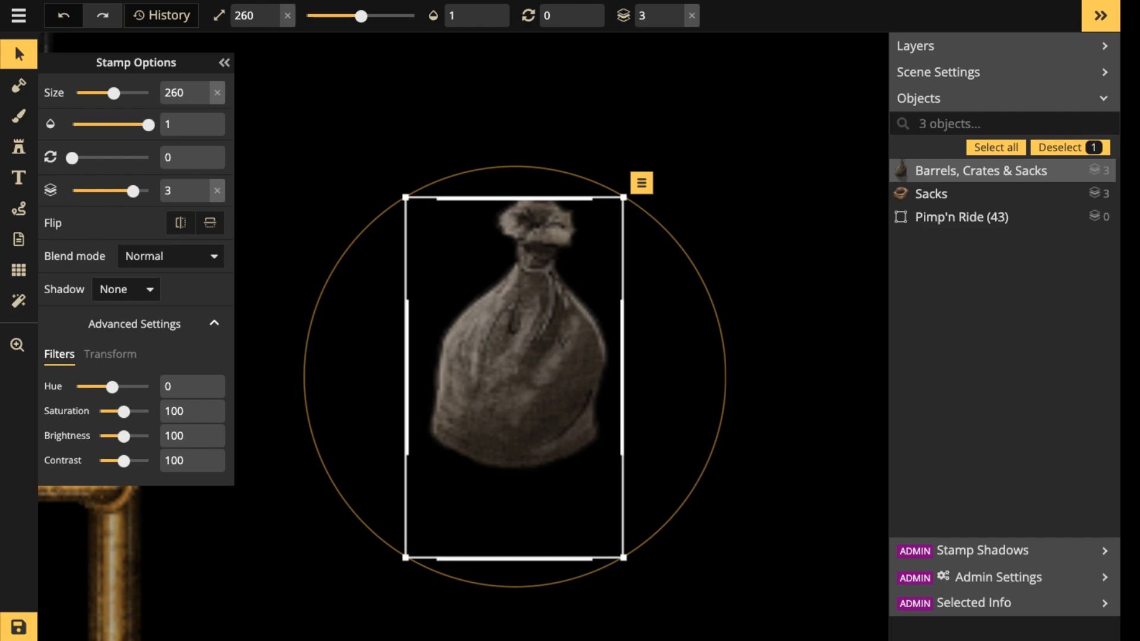
scroll(555, 338, down, 3)
scroll(555, 339, up, 4)
scroll(555, 339, down, 5)
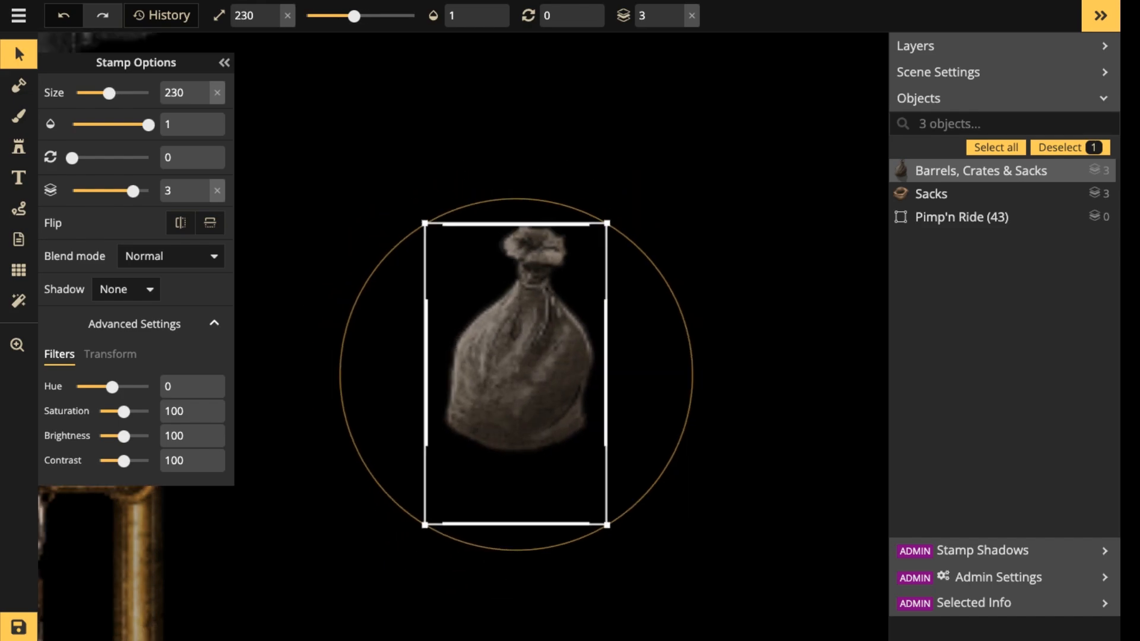
scroll(555, 338, up, 5)
drag(555, 338, 520, 333)
scroll(520, 333, down, 5)
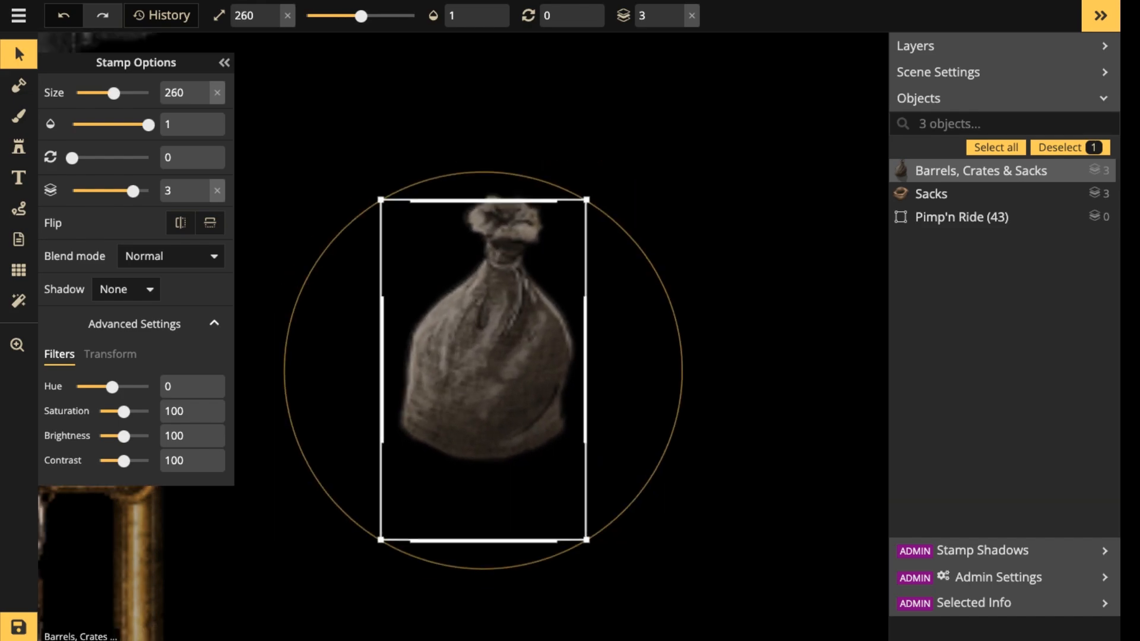
scroll(520, 333, up, 4)
scroll(520, 334, down, 12)
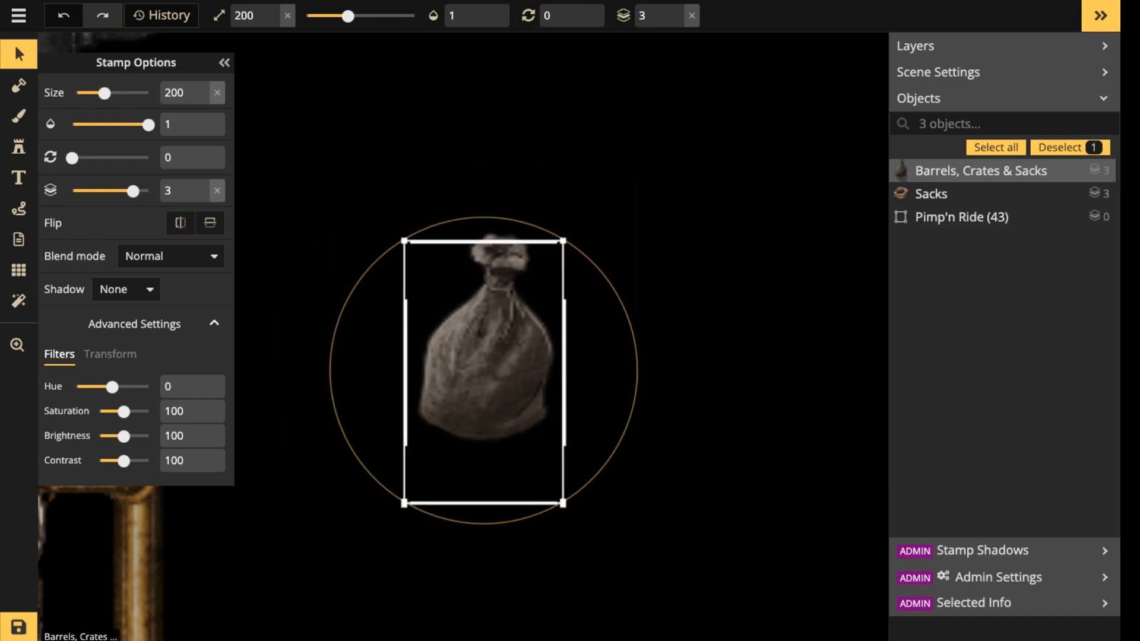
scroll(504, 310, up, 3)
scroll(504, 309, down, 4)
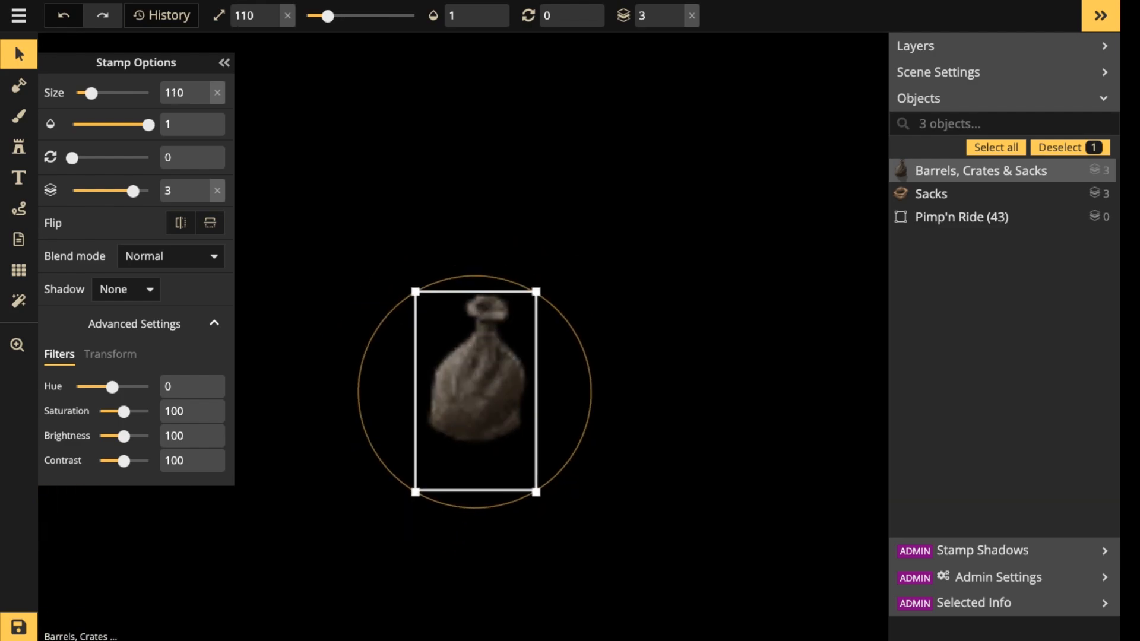
Enlarge the tied sack to size 180, shift it upward, and reduce it to size 160.
scroll(504, 309, up, 4)
scroll(504, 345, up, 3)
drag(504, 344, 506, 272)
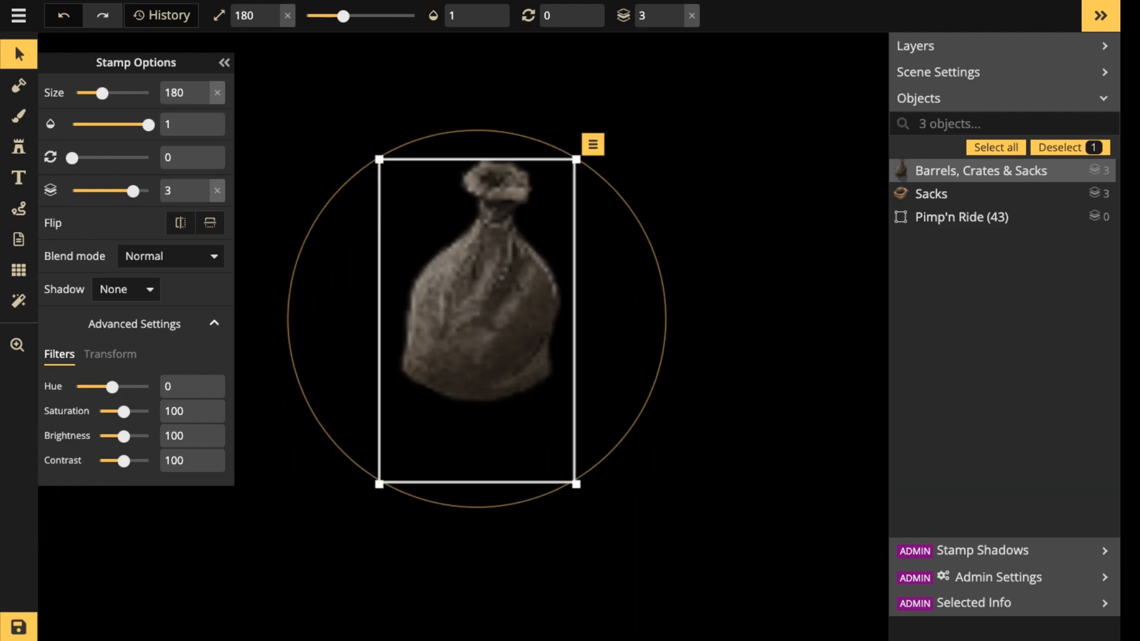
scroll(426, 298, down, 5)
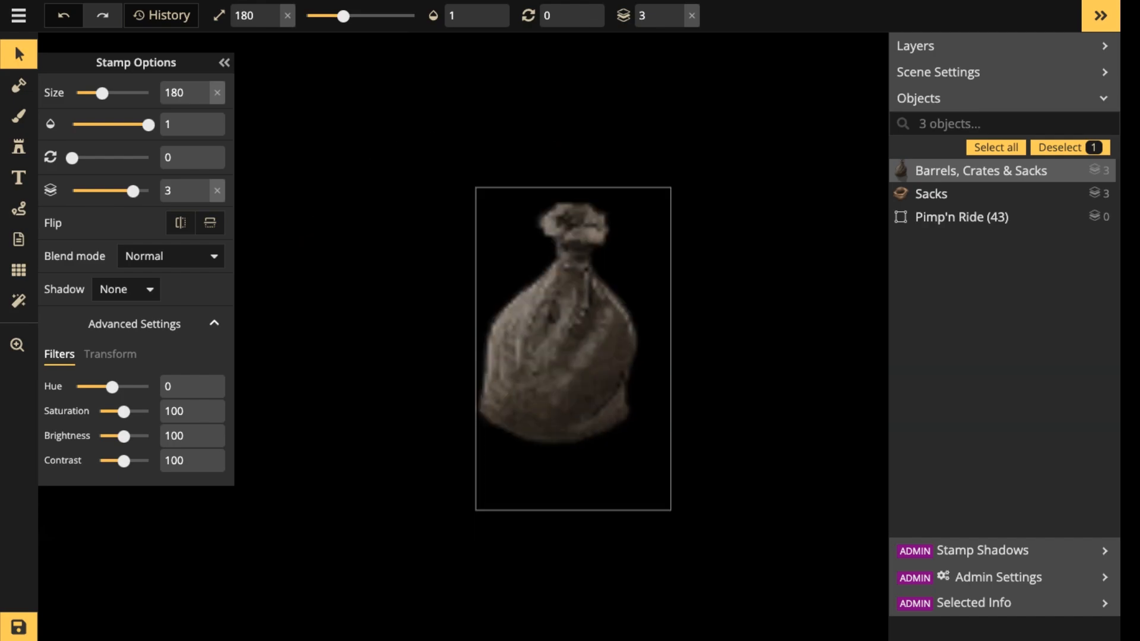
scroll(433, 302, down, 2)
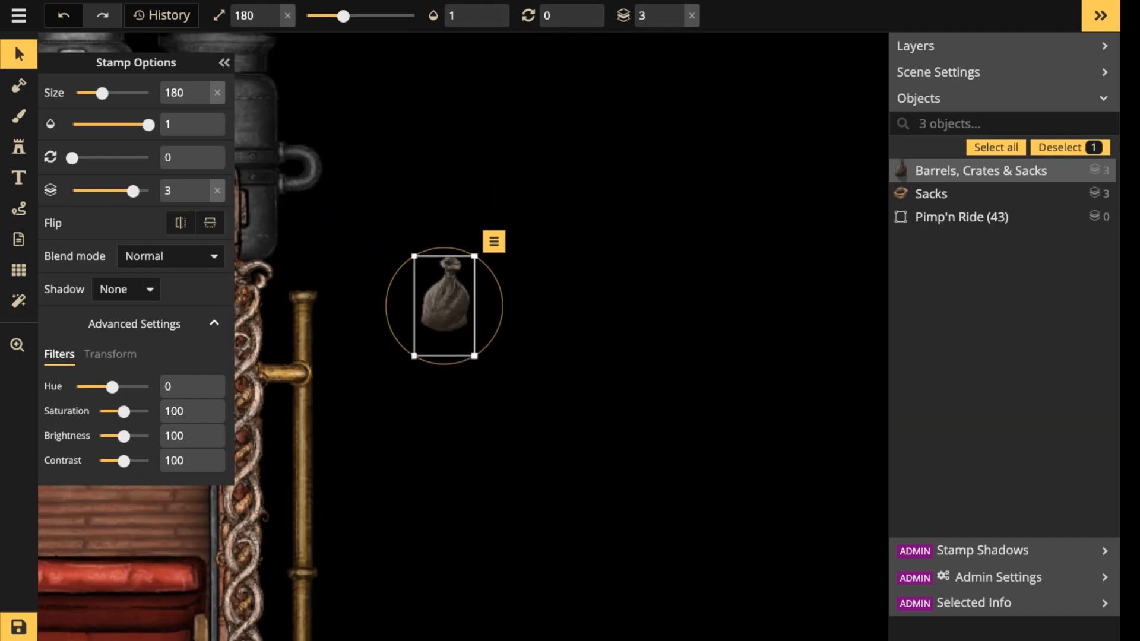
scroll(439, 301, up, 5)
scroll(439, 301, down, 2)
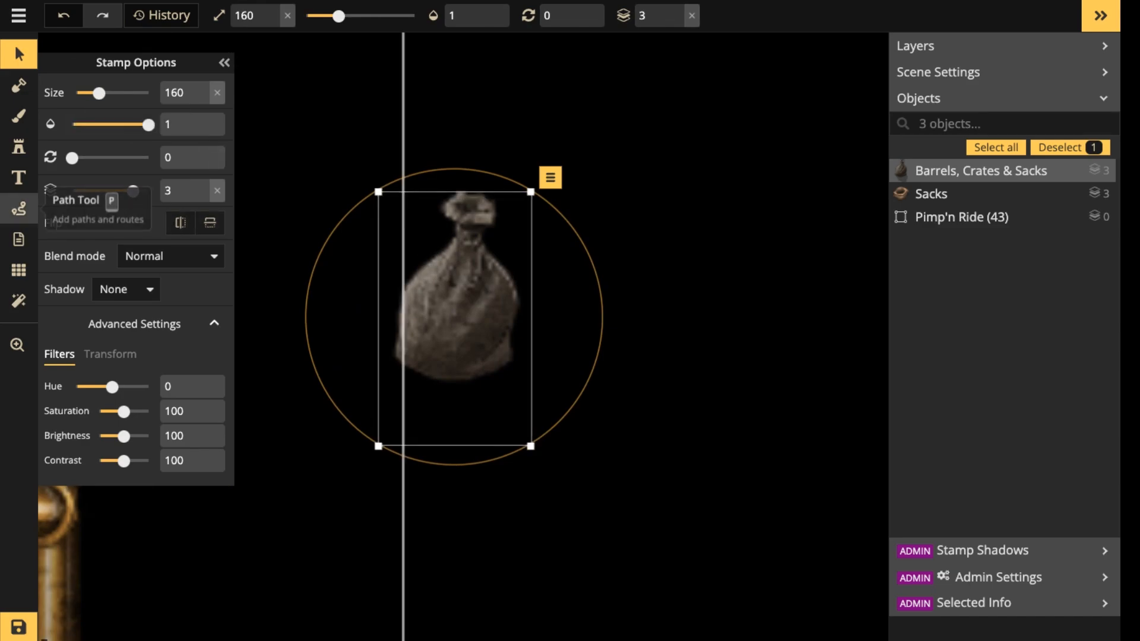
Configure the Path tool for a solid line with width 5 and opacity 1.
click(18, 208)
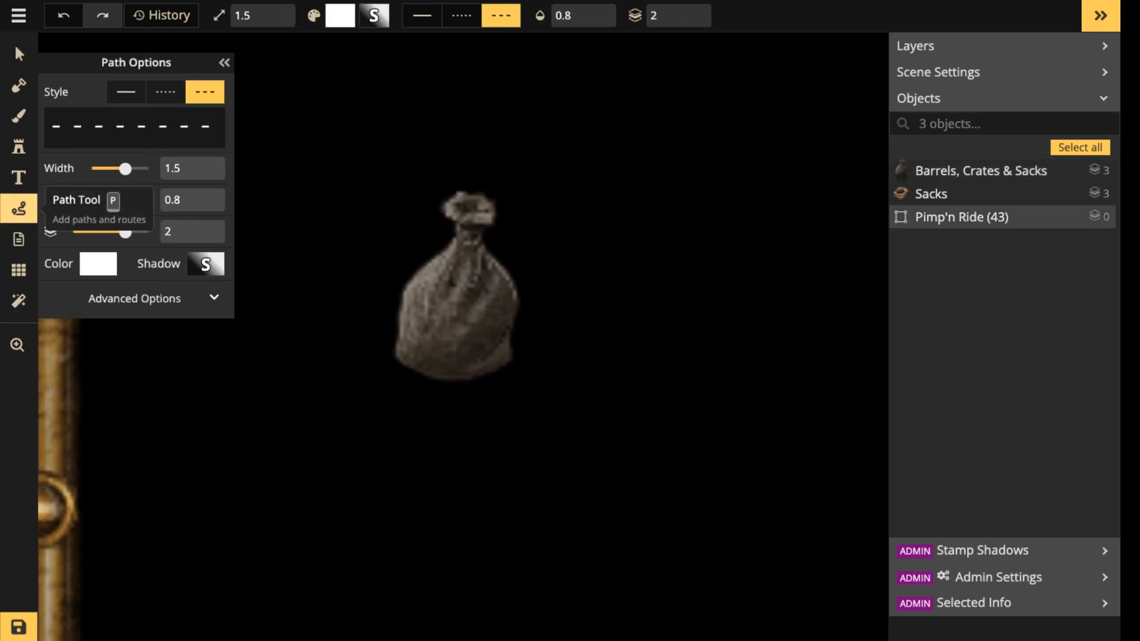
click(125, 92)
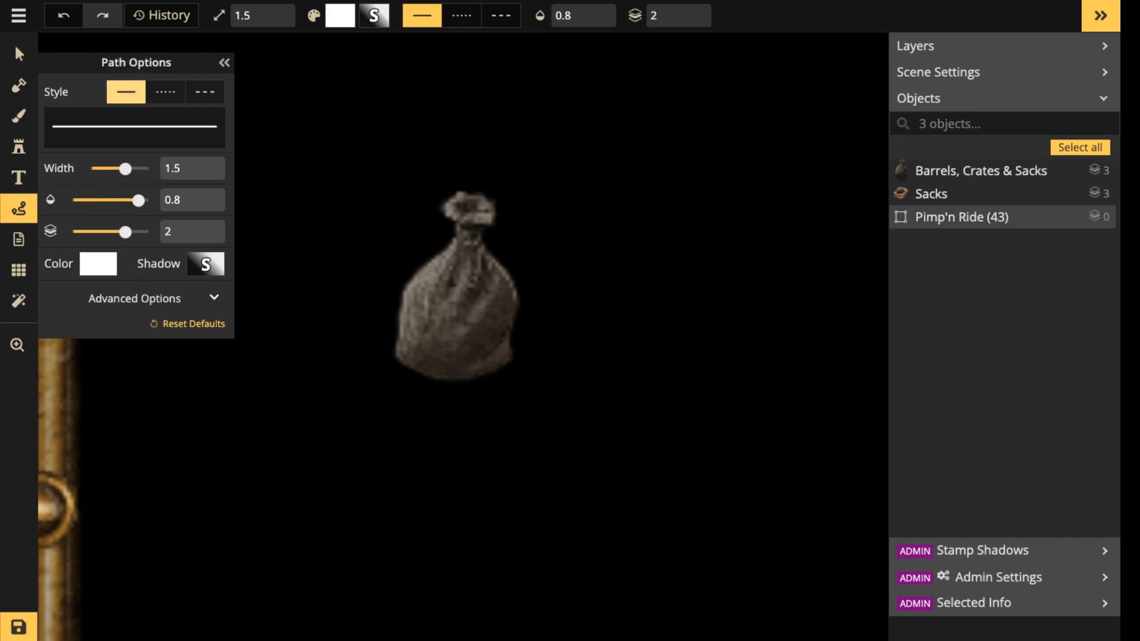
mouse_move(139, 200)
mouse_down()
mouse_move(148, 200)
mouse_move(149, 169)
mouse_up()
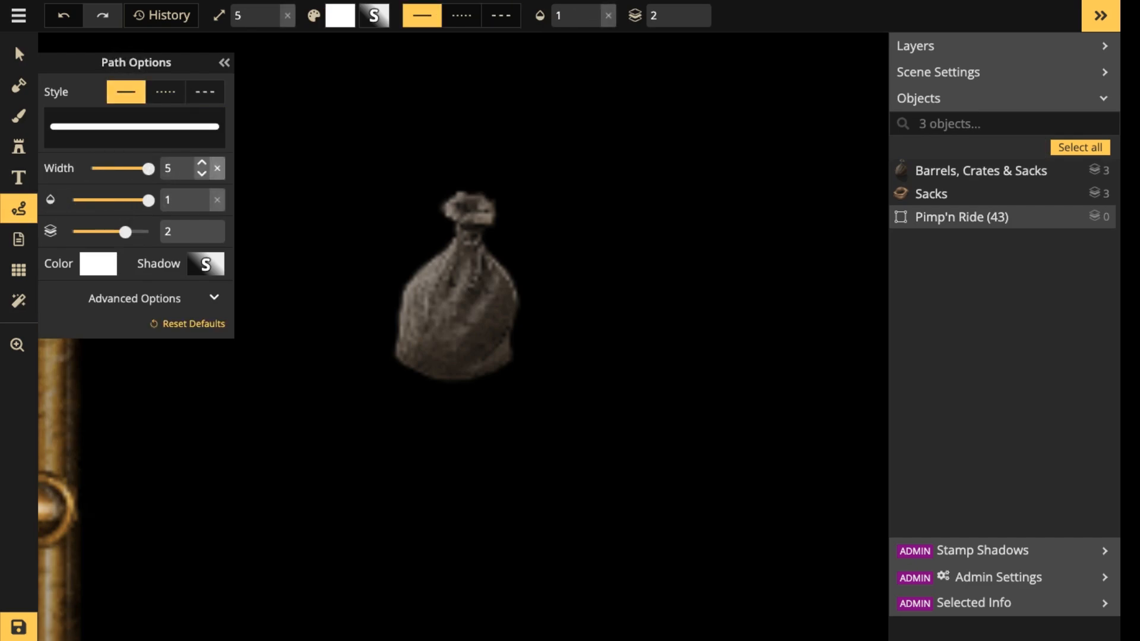
Draw a white path diagonally across the tied sack and raise it to layer 4.
drag(318, 190, 561, 361)
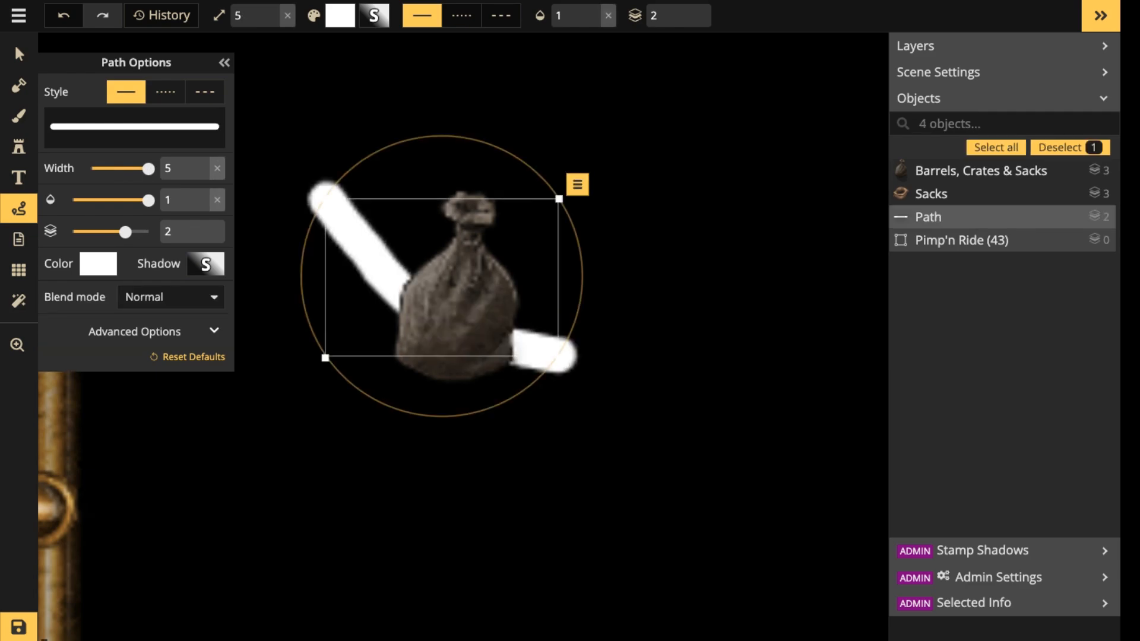
click(688, 10)
click(688, 10)
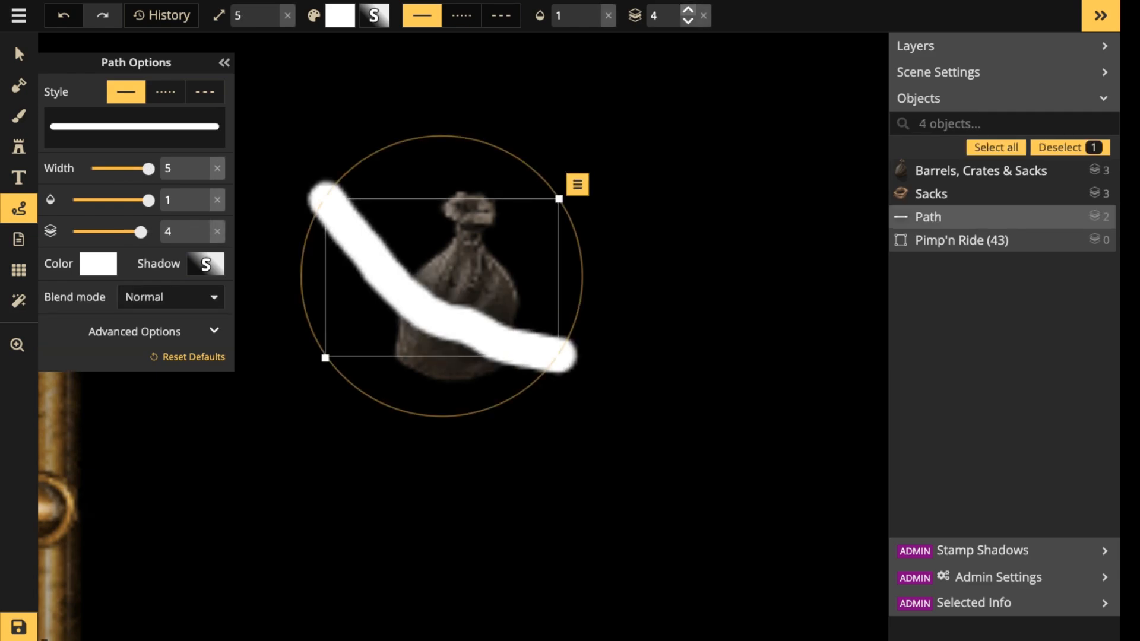
Select the tied sack beneath the path and enlarge it to size 350.
click(19, 54)
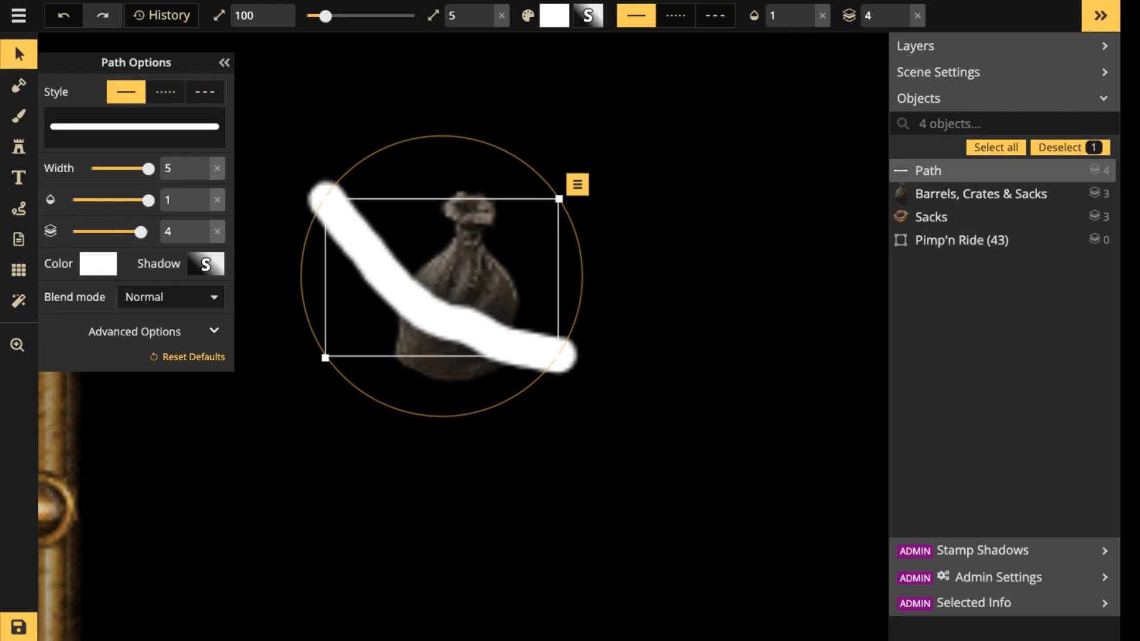
click(466, 279)
scroll(454, 317, up, 6)
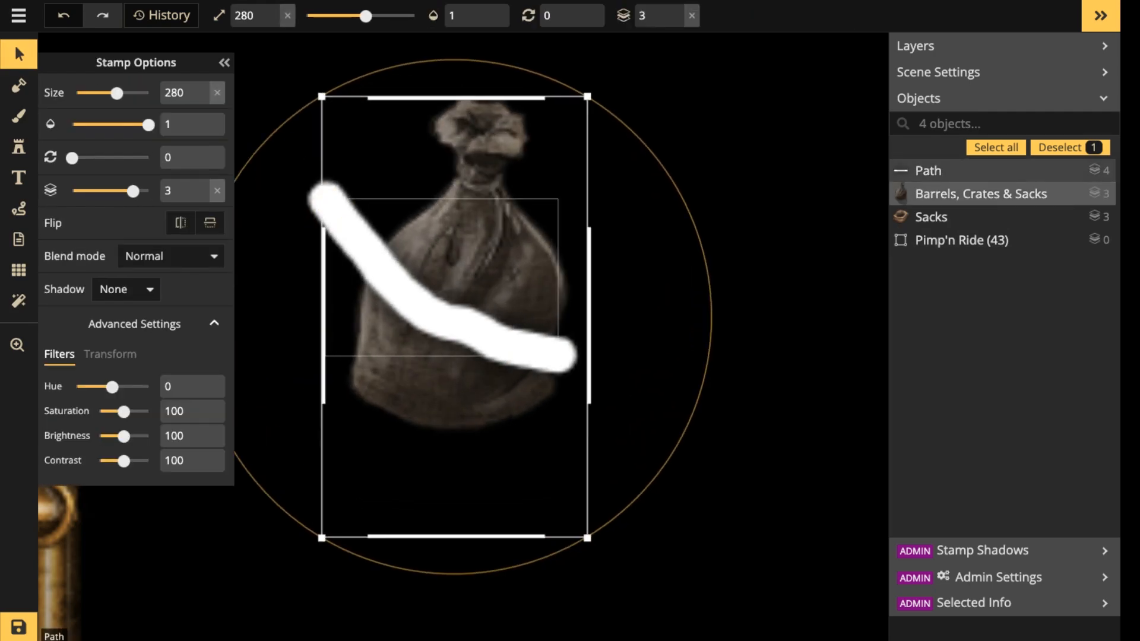
scroll(454, 318, up, 4)
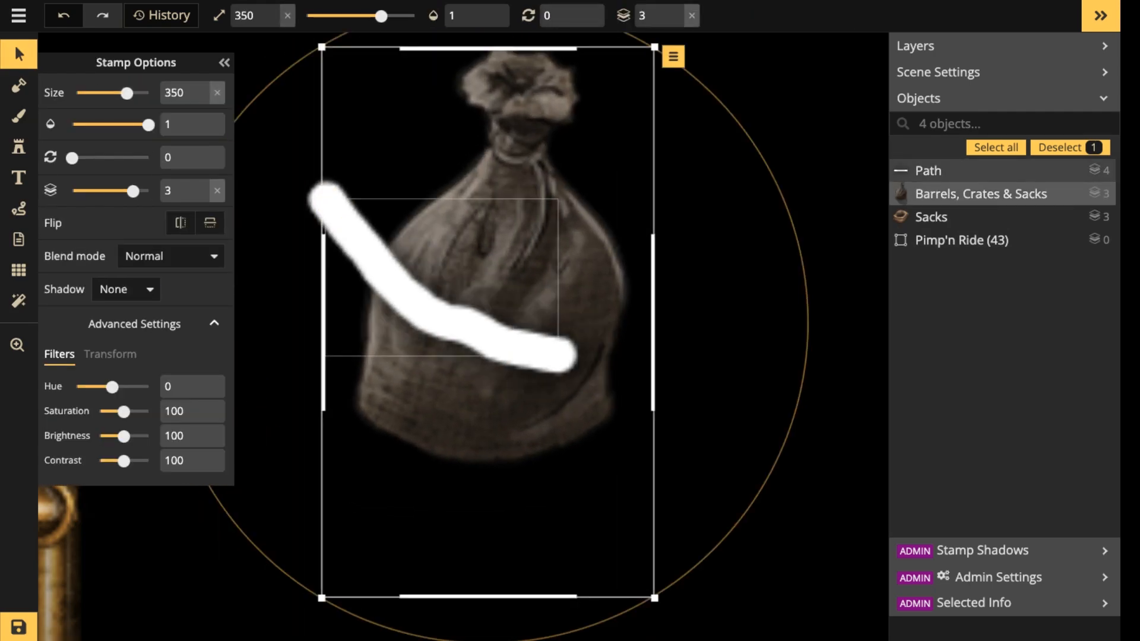
Replace the white path with a new curved one running diagonally across the enlarged sack.
click(454, 321)
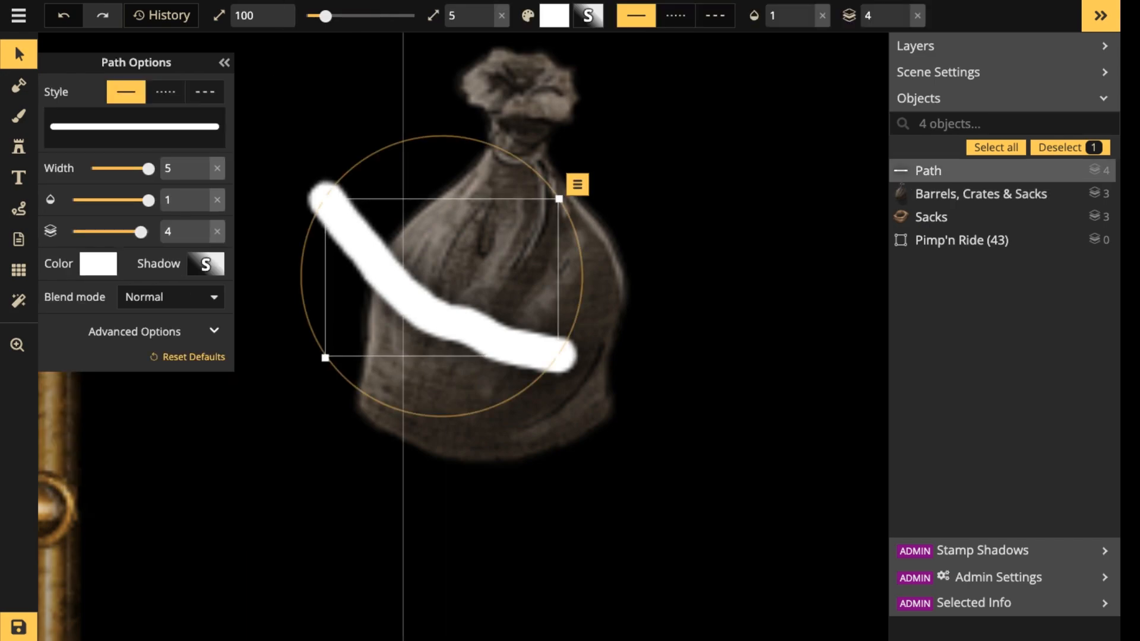
key(Delete)
click(18, 147)
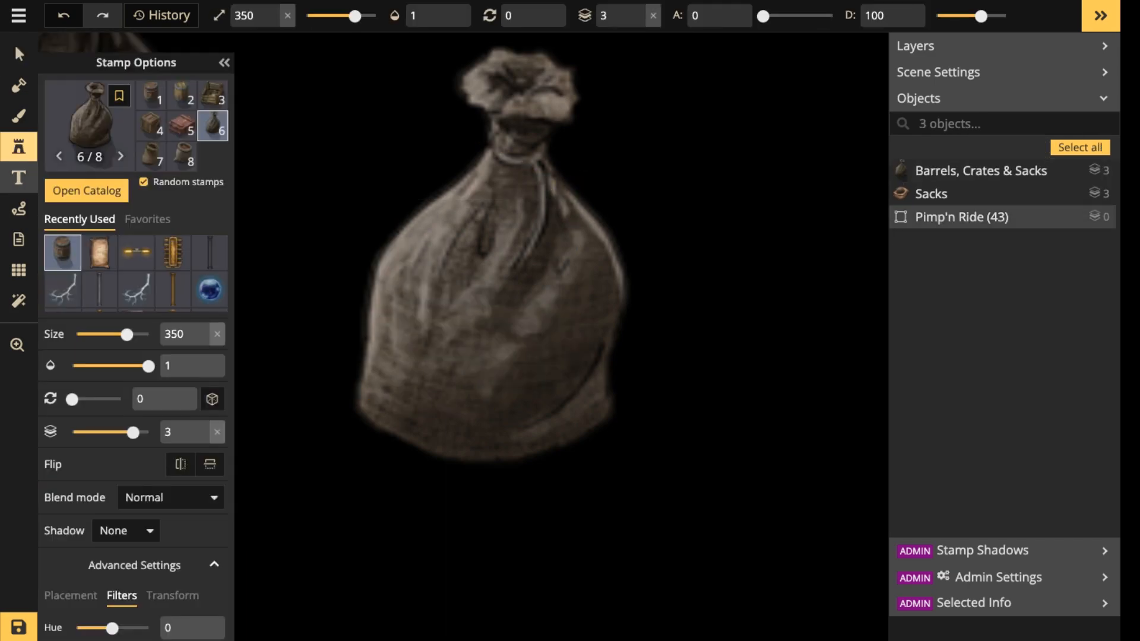
drag(371, 189, 588, 371)
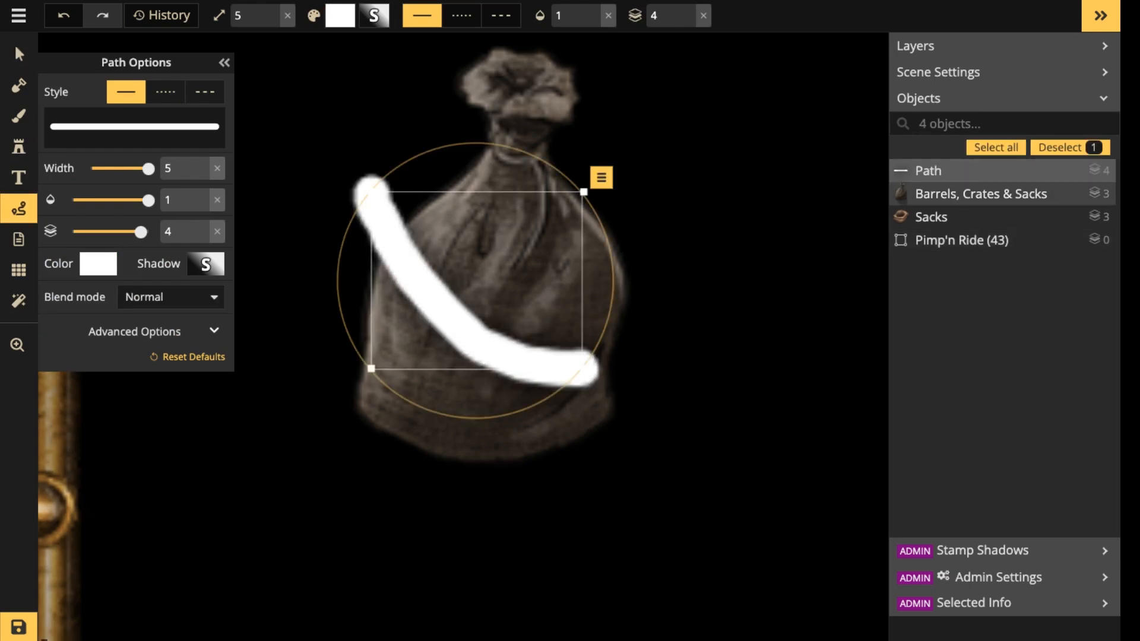
Set the path shadow's blur to 0 and lower the shadow colour's opacity to the minimum.
mouse_move(149, 168)
mouse_down()
mouse_move(127, 169)
mouse_move(139, 169)
mouse_move(93, 200)
mouse_move(149, 200)
mouse_move(135, 168)
mouse_move(148, 168)
mouse_move(117, 169)
mouse_move(148, 169)
mouse_up()
click(205, 264)
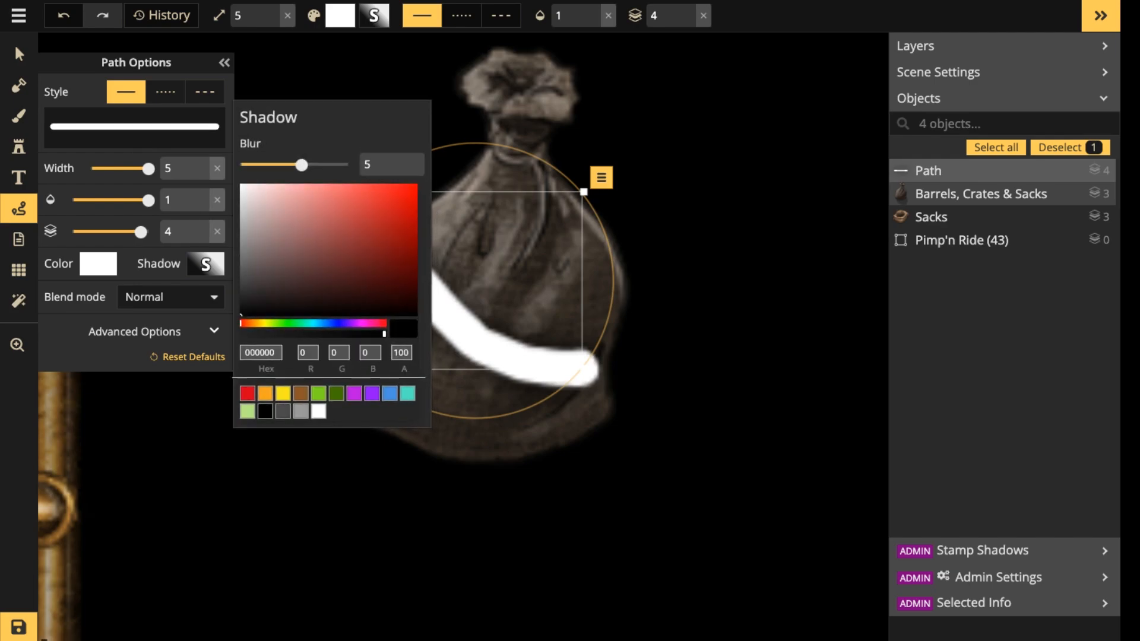
drag(301, 165, 240, 165)
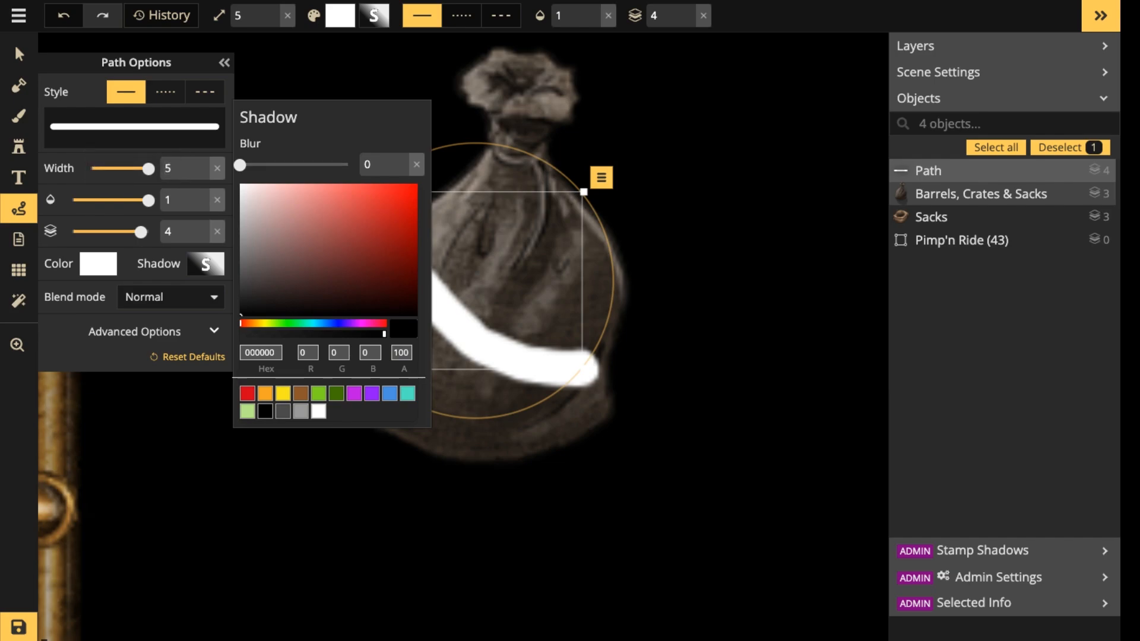
drag(351, 334, 240, 334)
mouse_move(247, 334)
mouse_down()
mouse_move(386, 335)
mouse_move(241, 334)
mouse_up()
key(Escape)
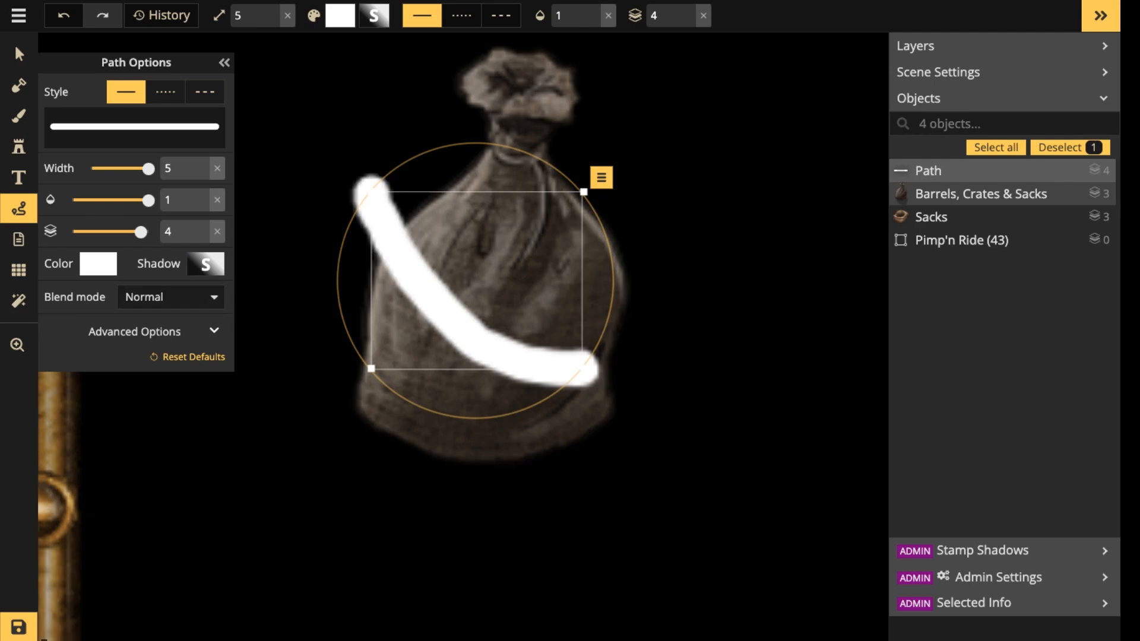
Recolour the path red (RGB 219, 13, 13) and set its blend mode to Overlay.
click(98, 263)
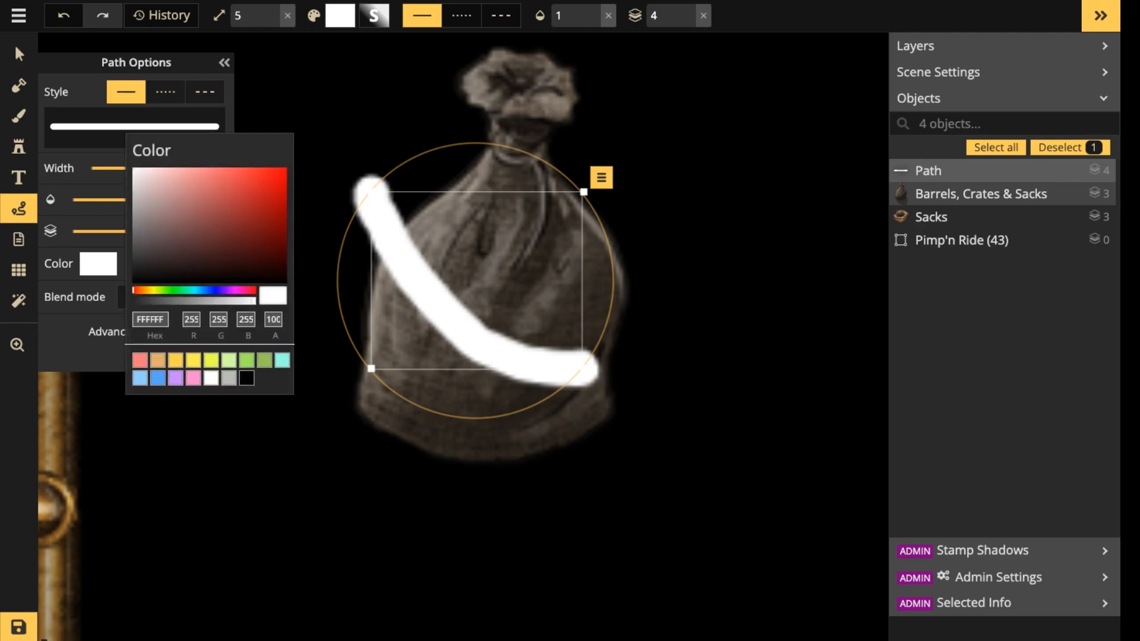
click(276, 185)
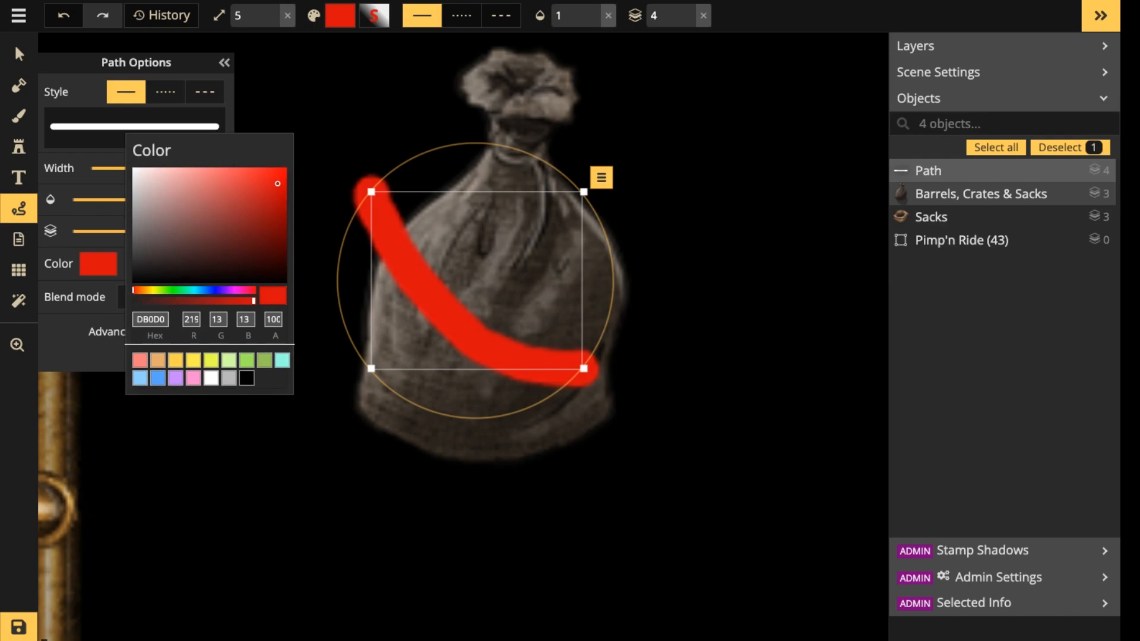
click(107, 332)
click(107, 332)
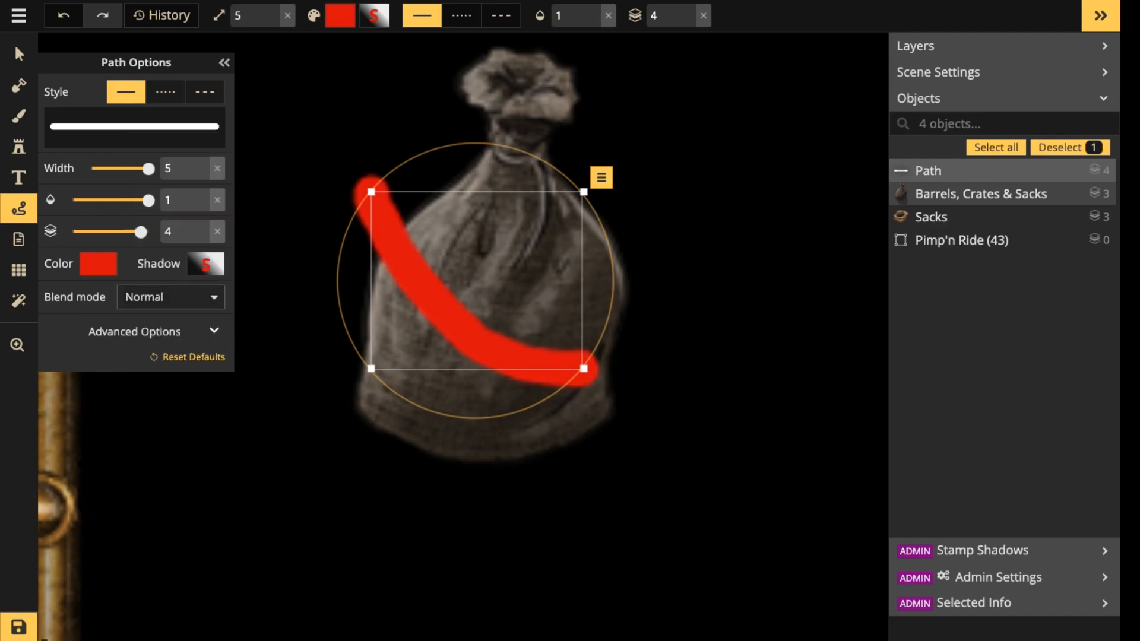
click(171, 298)
click(73, 531)
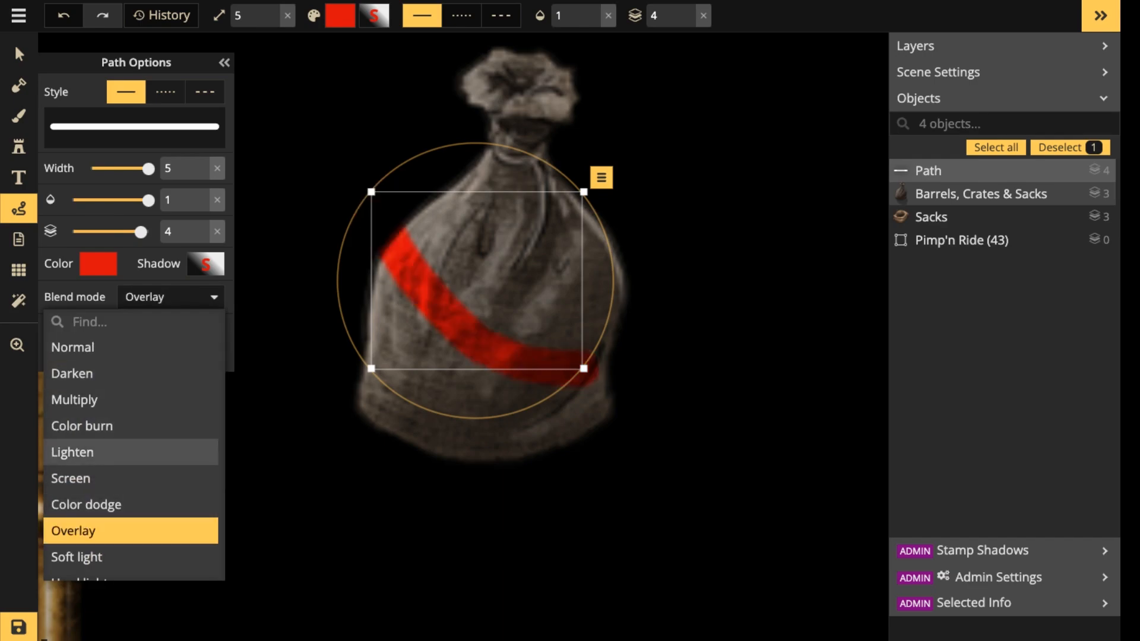
Try the red overlay path over the carriage's braided frame and brass rail, and move it back onto the sack.
drag(458, 327, 307, 483)
scroll(298, 456, down, 5)
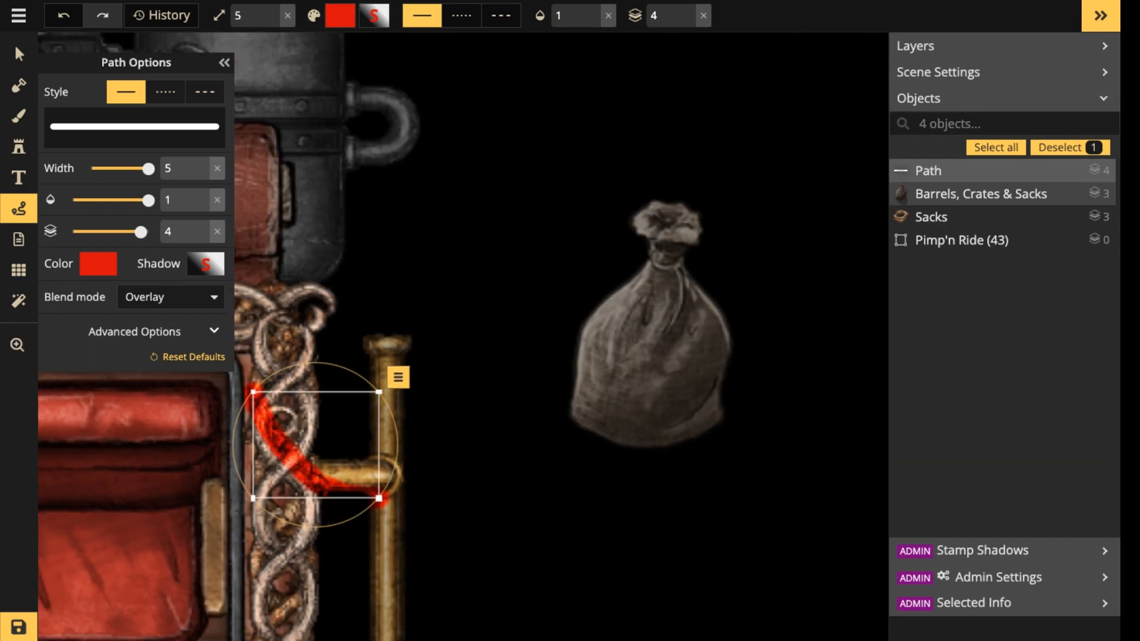
scroll(285, 510, up, 3)
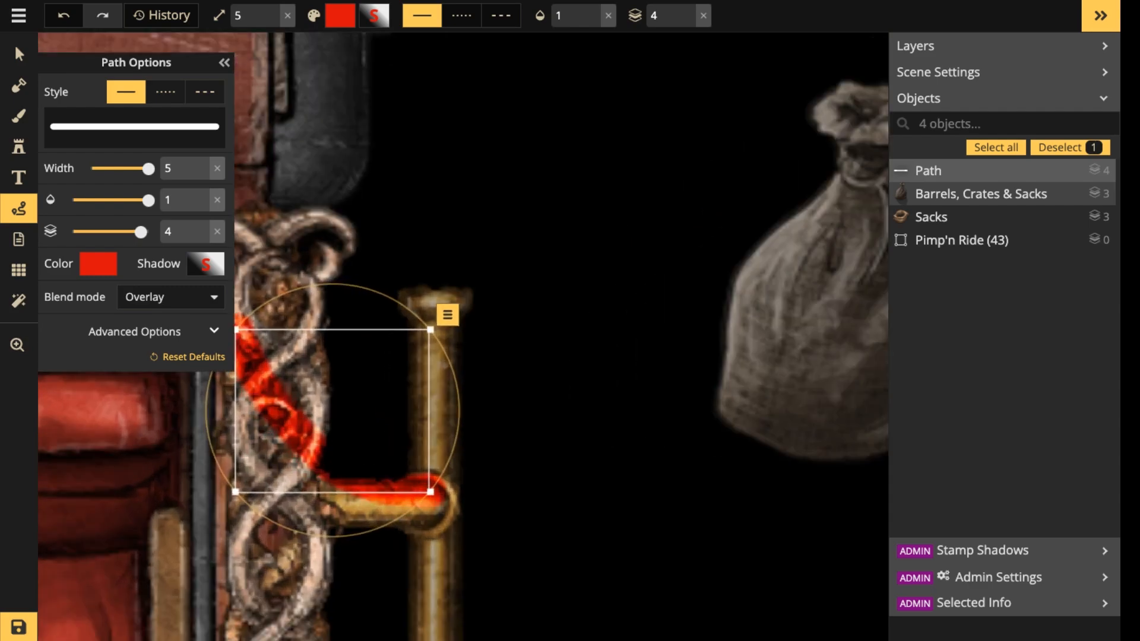
drag(294, 444, 537, 420)
key(space)
drag(536, 417, 554, 391)
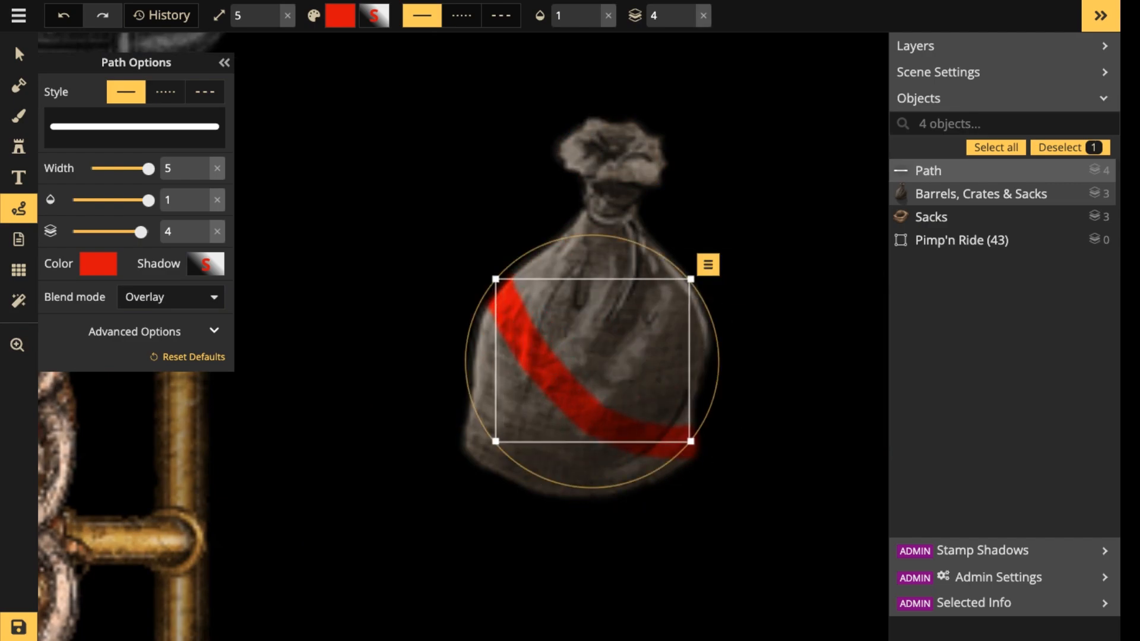
Try a second diagonal red overlay path across the sack, and delete it.
key(Escape)
drag(409, 160, 687, 420)
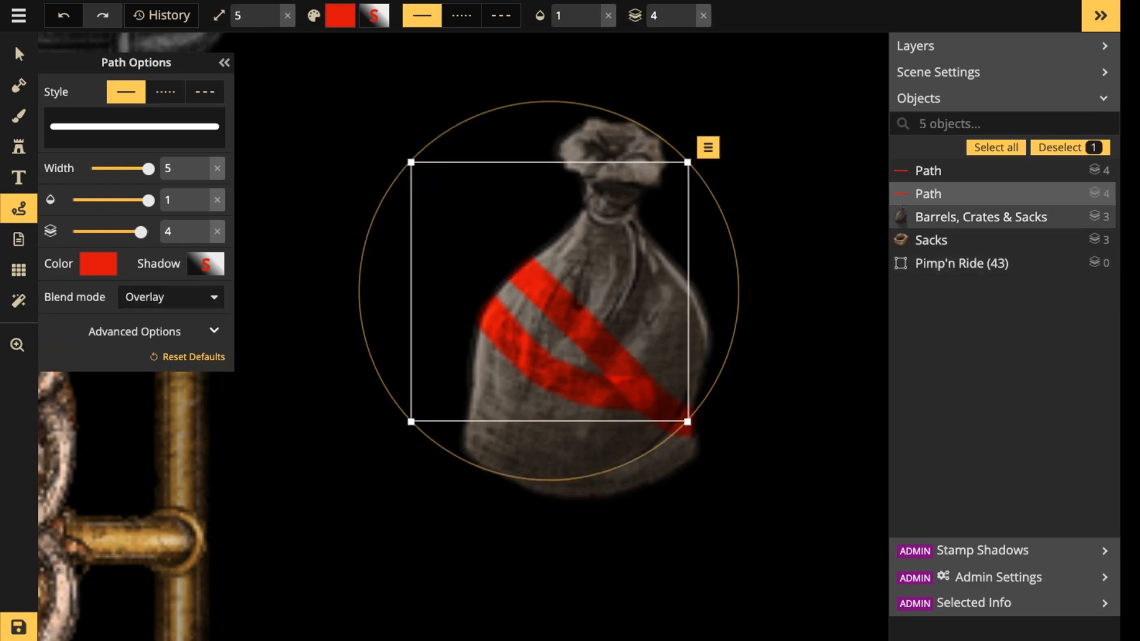
key(Delete)
key(v)
scroll(354, 262, down, 3)
drag(353, 262, 475, 263)
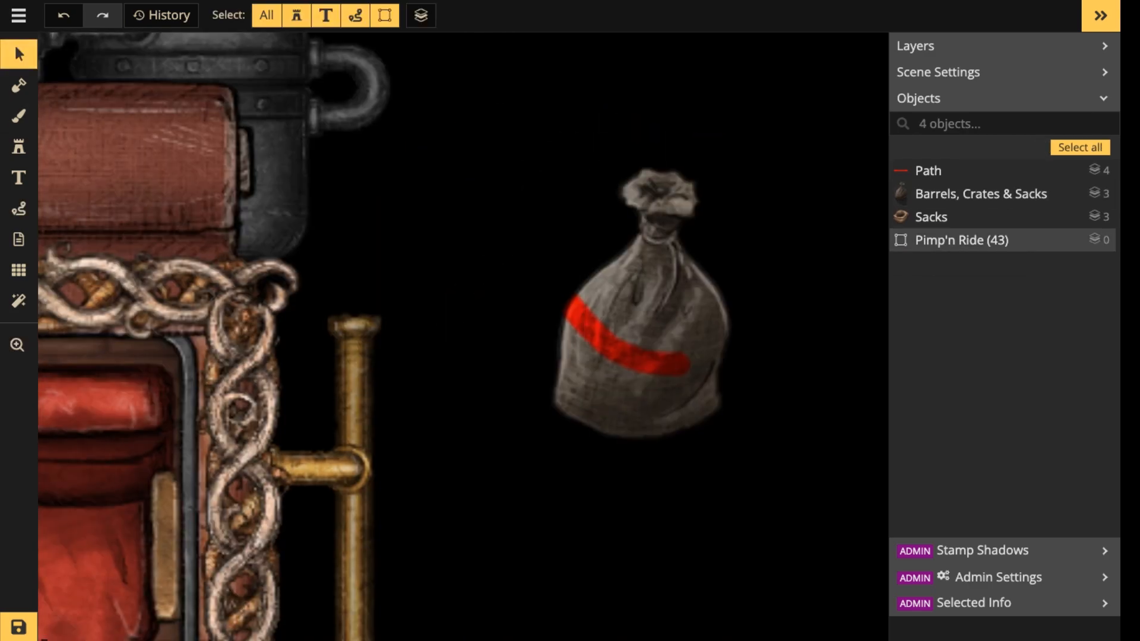
Try moving the closed sack and the red overlay path apart from each other beside the carriage.
drag(803, 150, 333, 479)
scroll(619, 354, down, 4)
scroll(456, 599, down, 3)
drag(333, 480, 813, 418)
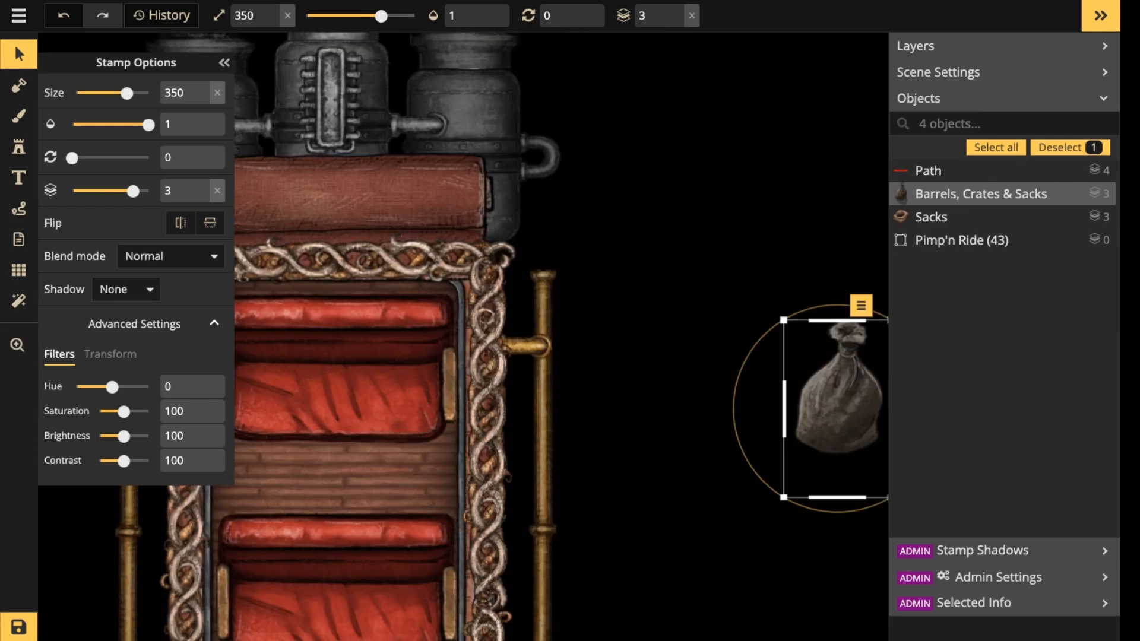
drag(654, 148, 686, 339)
click(668, 265)
Move the closed sack and its red overlay path together nearer the carriage, and delete the path.
drag(667, 264, 805, 367)
drag(789, 271, 871, 437)
drag(828, 392, 688, 303)
scroll(702, 299, up, 5)
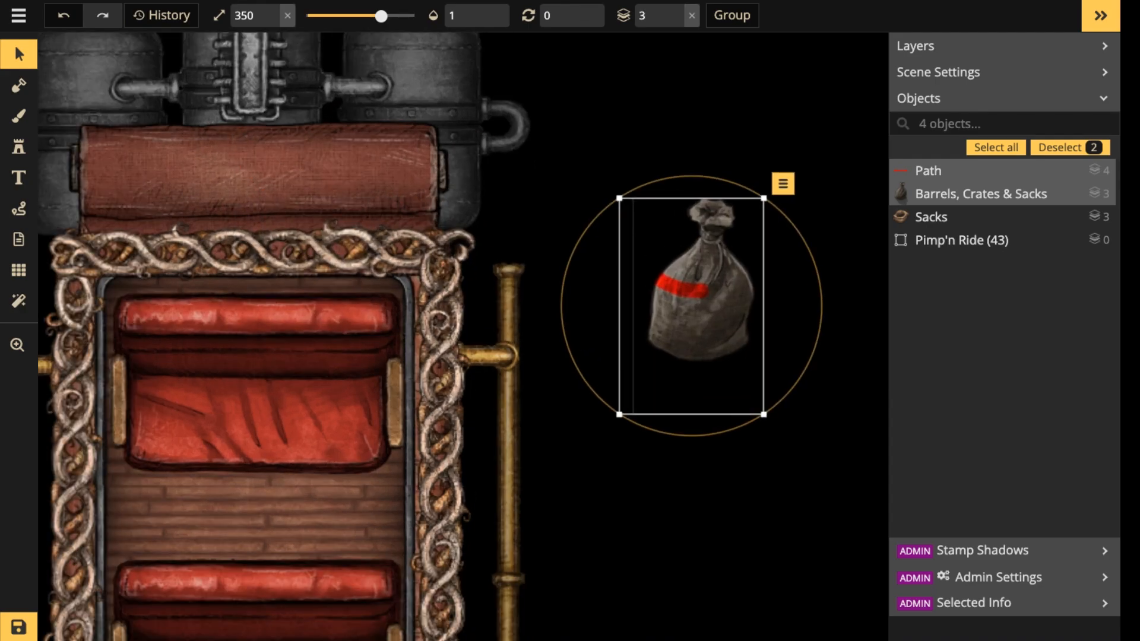
scroll(701, 297, up, 3)
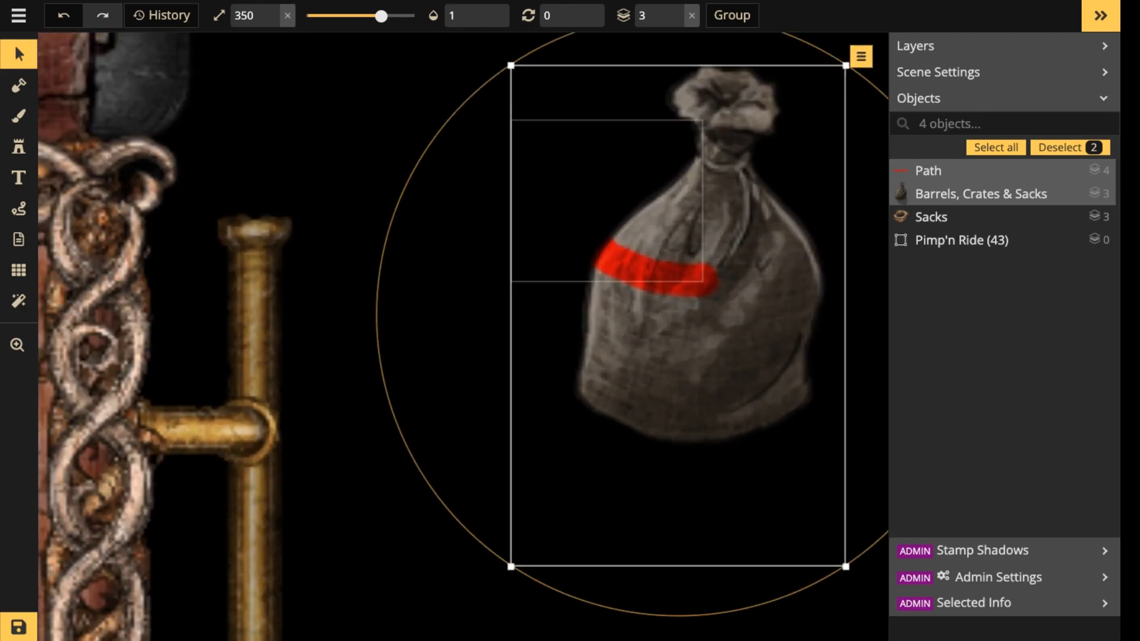
key(Delete)
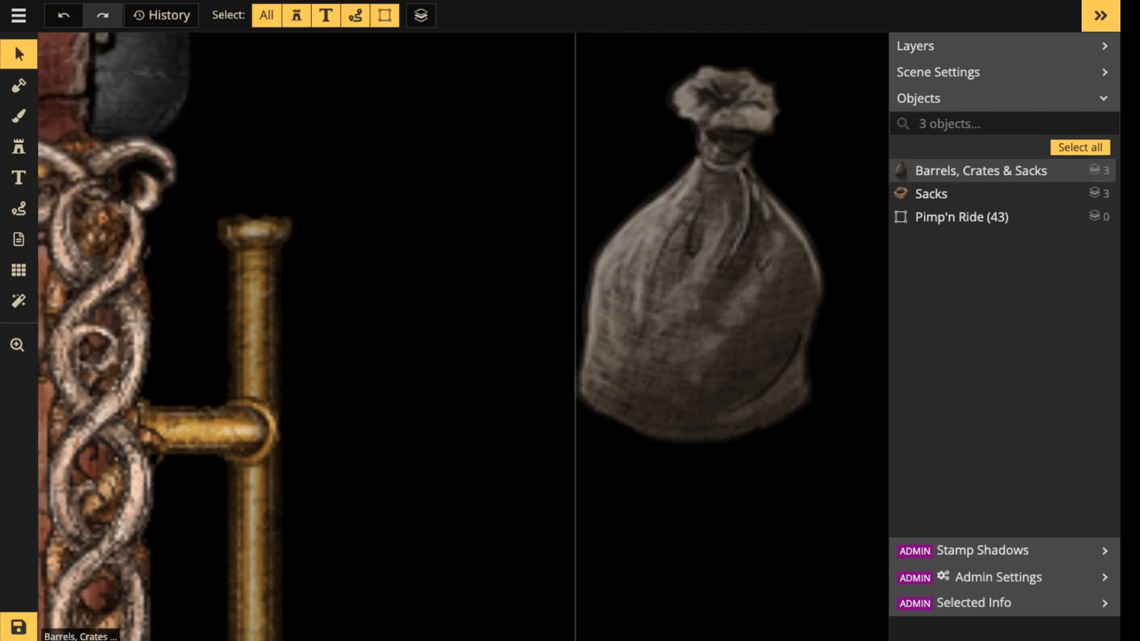
Try a short angular red overlay path over the sack's left edge, and delete it.
click(19, 208)
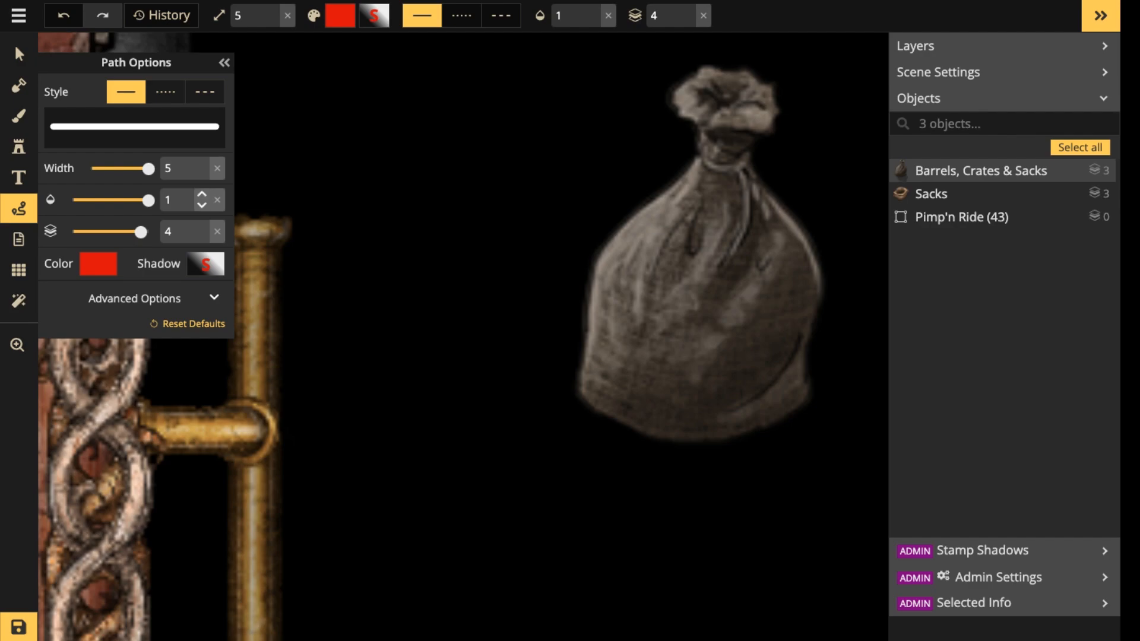
mouse_move(533, 242)
mouse_down()
mouse_move(614, 276)
mouse_move(653, 242)
mouse_up()
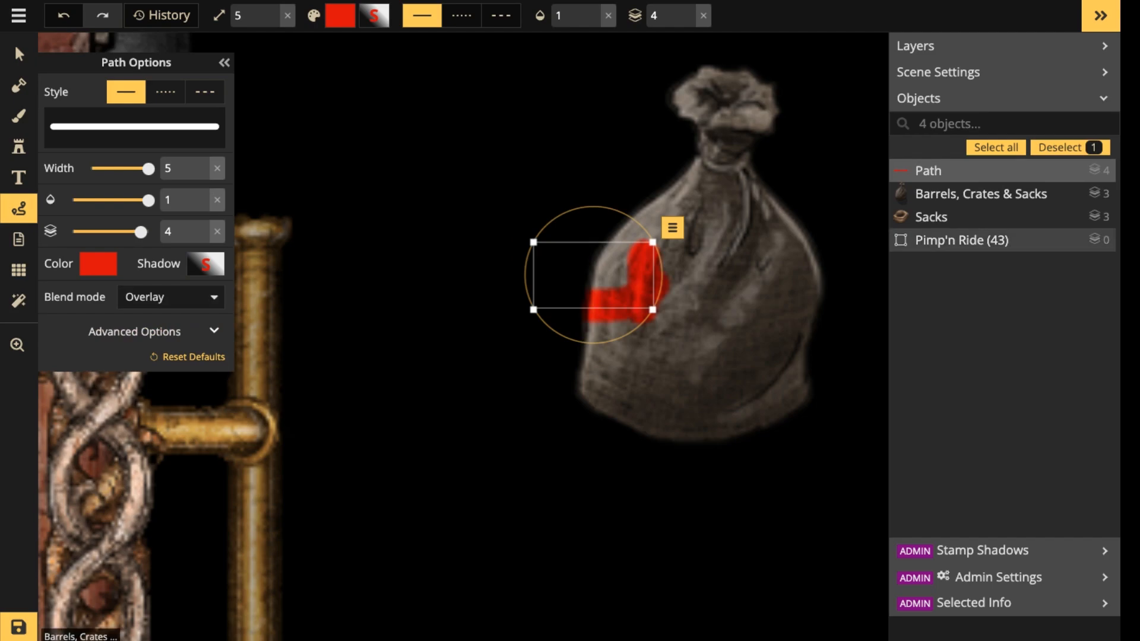
key(Delete)
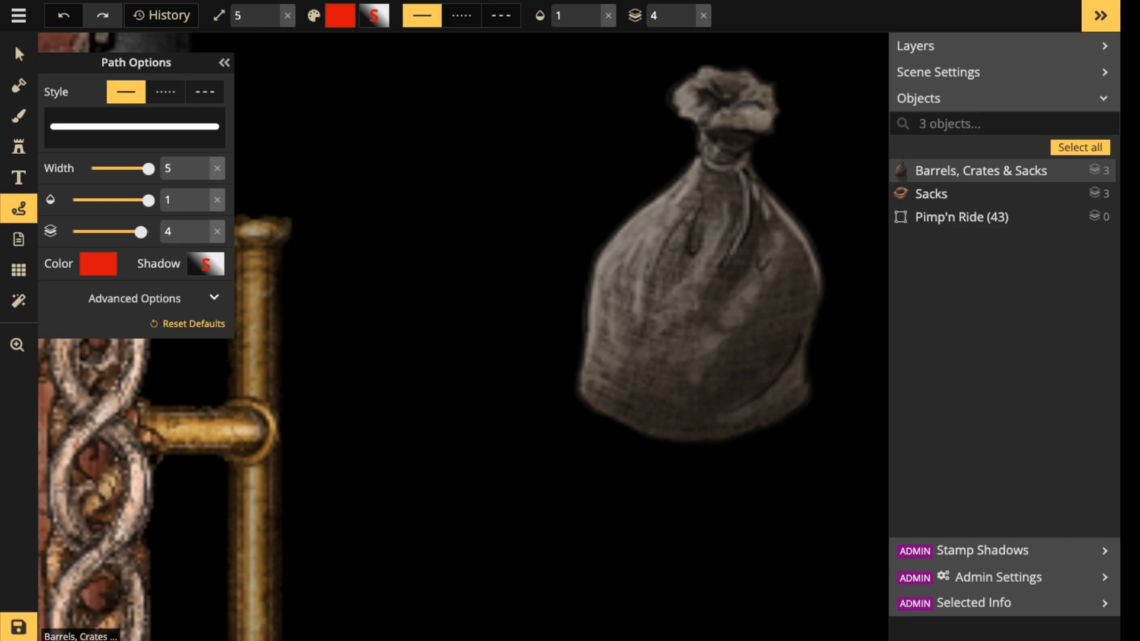
Cover the whole closed sack with one freehand red overlay path of width 5, and stretch it slightly to fit the outline.
click(18, 177)
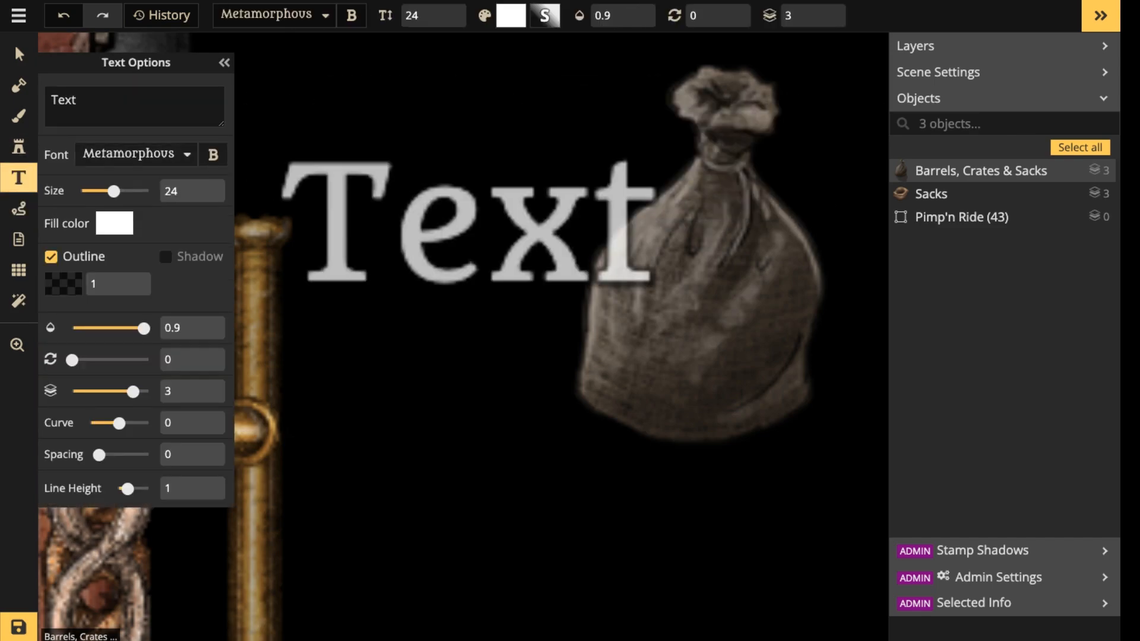
click(19, 207)
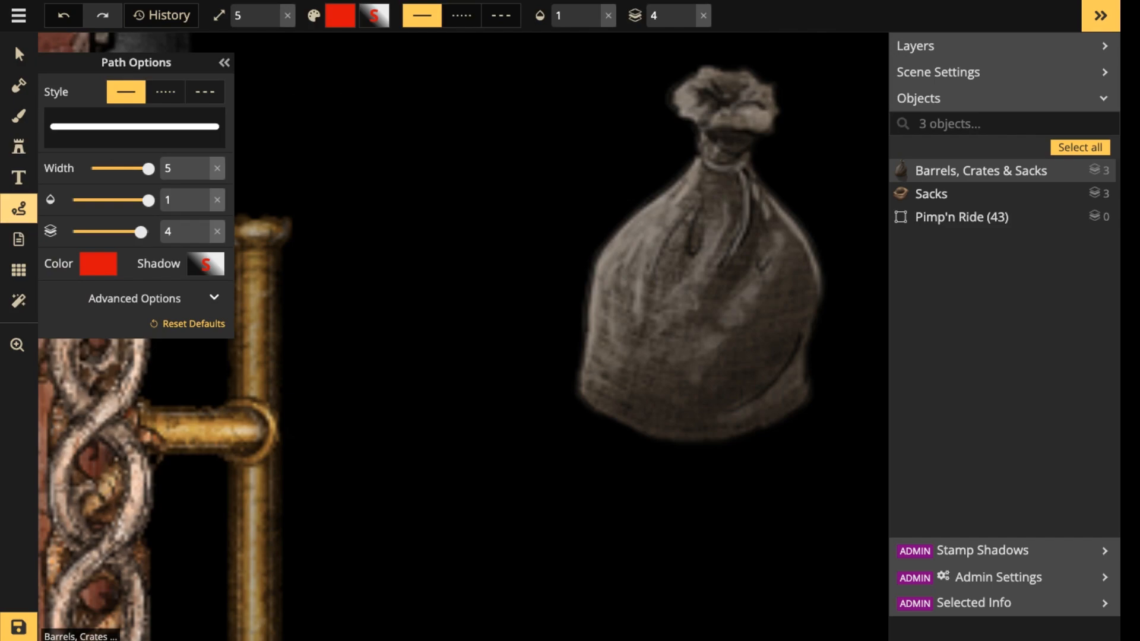
mouse_move(671, 259)
mouse_down()
mouse_move(707, 202)
mouse_move(727, 83)
mouse_move(739, 155)
mouse_move(729, 213)
mouse_move(623, 252)
mouse_move(606, 380)
mouse_move(658, 415)
mouse_move(795, 407)
mouse_move(802, 267)
mouse_move(789, 226)
mouse_move(748, 190)
mouse_up()
mouse_move(647, 264)
mouse_down()
mouse_move(739, 232)
mouse_move(765, 234)
mouse_move(772, 282)
mouse_move(757, 339)
mouse_move(712, 303)
mouse_move(739, 258)
mouse_move(644, 290)
mouse_move(667, 294)
mouse_move(632, 329)
mouse_move(688, 314)
mouse_move(731, 321)
mouse_move(721, 354)
mouse_move(763, 383)
mouse_move(632, 380)
mouse_up()
mouse_move(635, 338)
mouse_down()
mouse_move(706, 356)
mouse_move(713, 389)
mouse_up()
drag(701, 255, 694, 253)
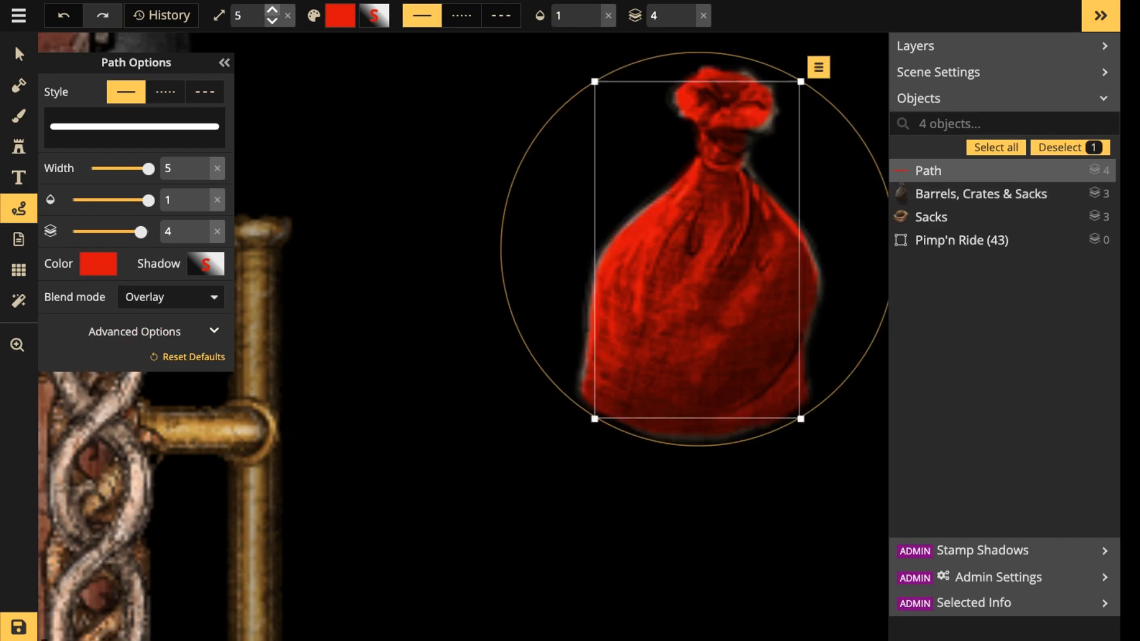
drag(800, 418, 803, 425)
drag(712, 267, 708, 264)
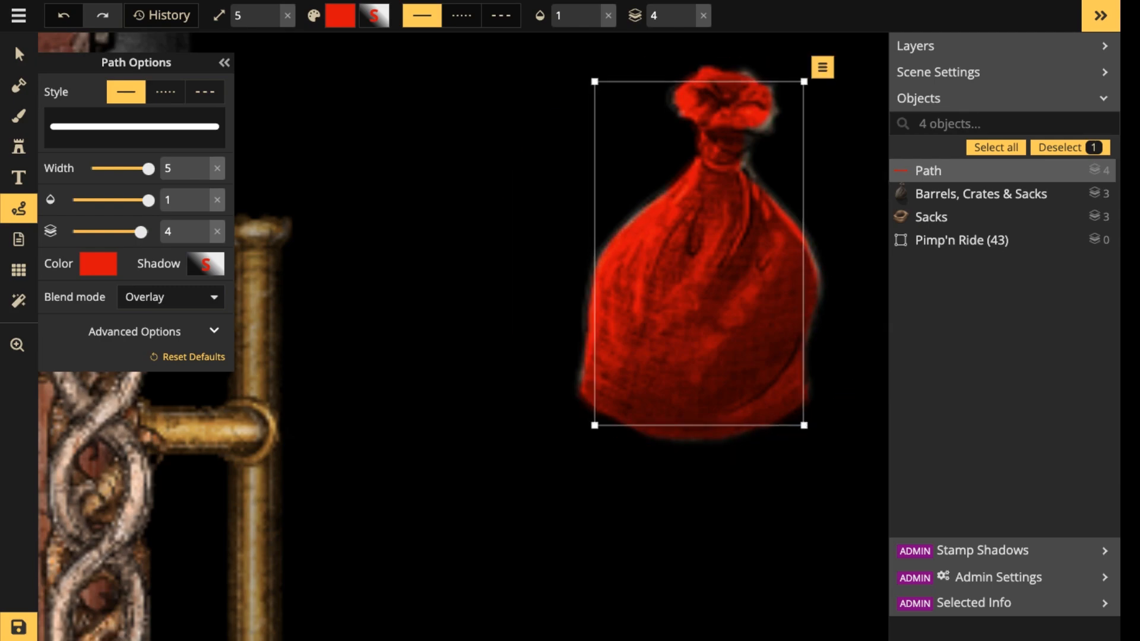
Select the closed sack together with its red overlay path, shift them slightly, and group them.
scroll(624, 263, down, 3)
drag(555, 114, 689, 304)
key(Delete)
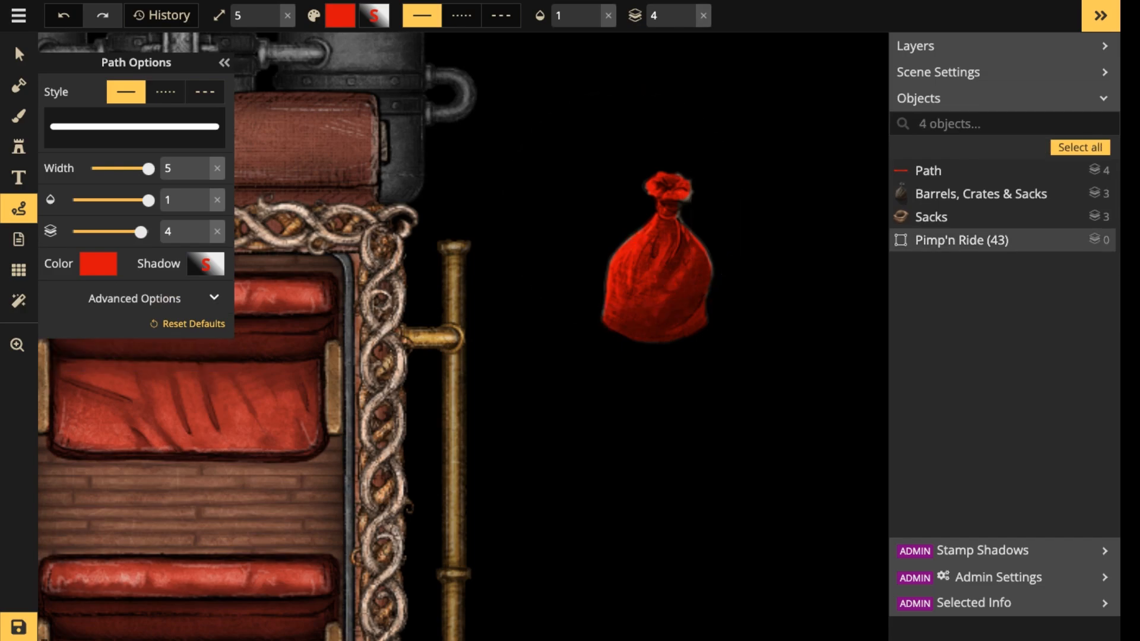
click(19, 54)
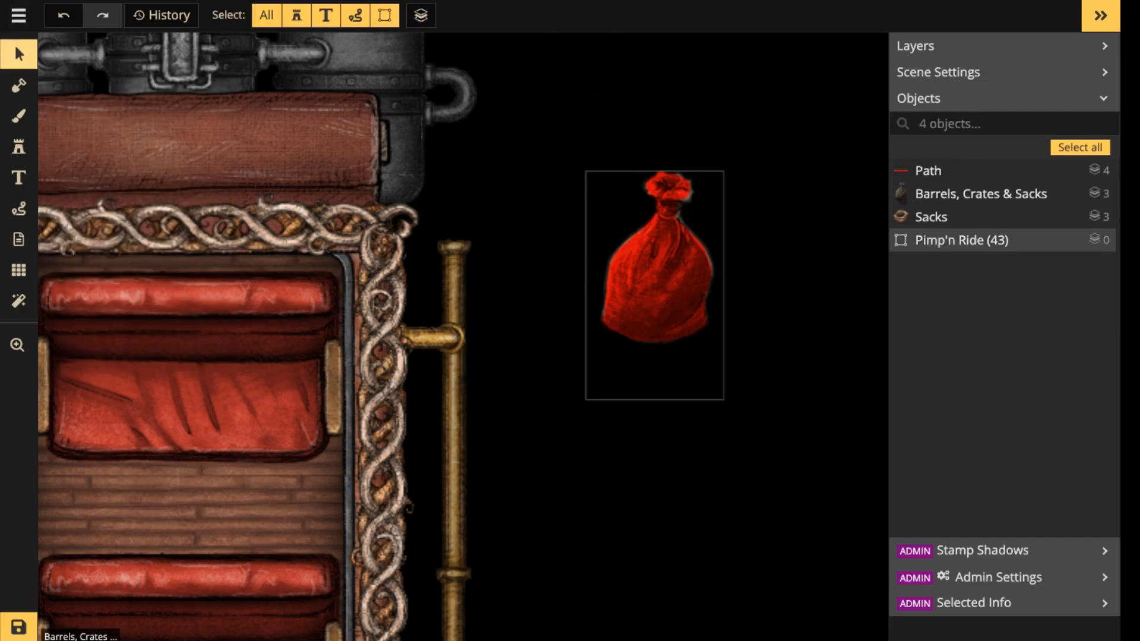
drag(647, 205, 677, 239)
drag(721, 143, 667, 267)
mouse_move(668, 267)
mouse_down()
mouse_move(695, 267)
mouse_move(761, 316)
mouse_move(700, 330)
mouse_move(682, 282)
mouse_move(634, 329)
mouse_move(720, 206)
mouse_move(640, 285)
mouse_move(656, 267)
mouse_up()
click(732, 16)
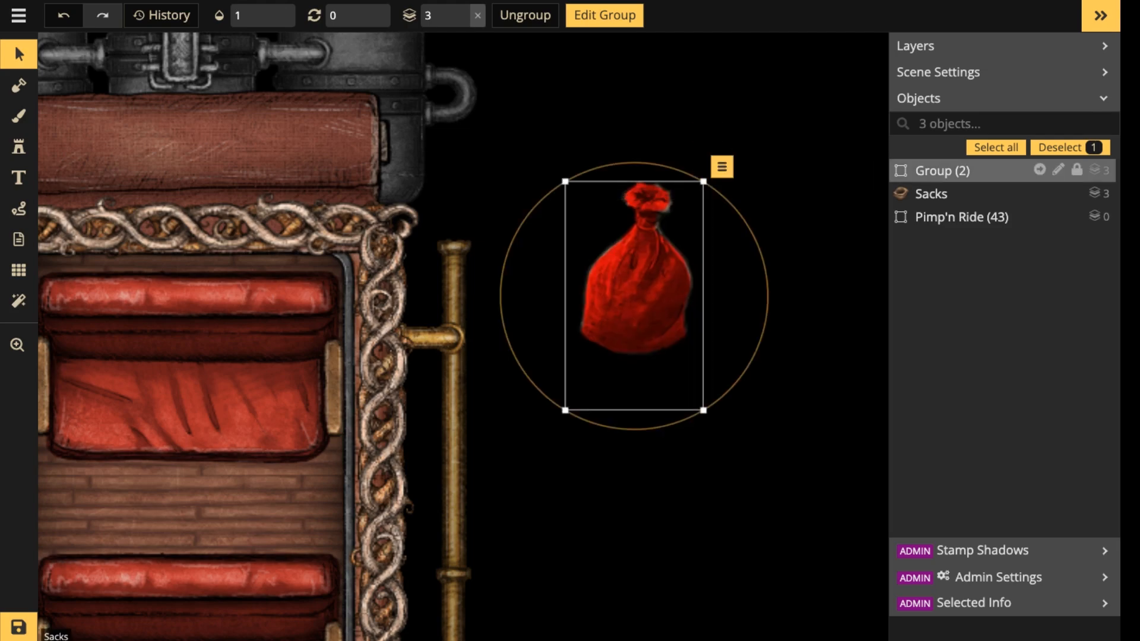
Rename the new sack group as Santa's Goody Bag.
click(1058, 170)
key(ctrl+a)
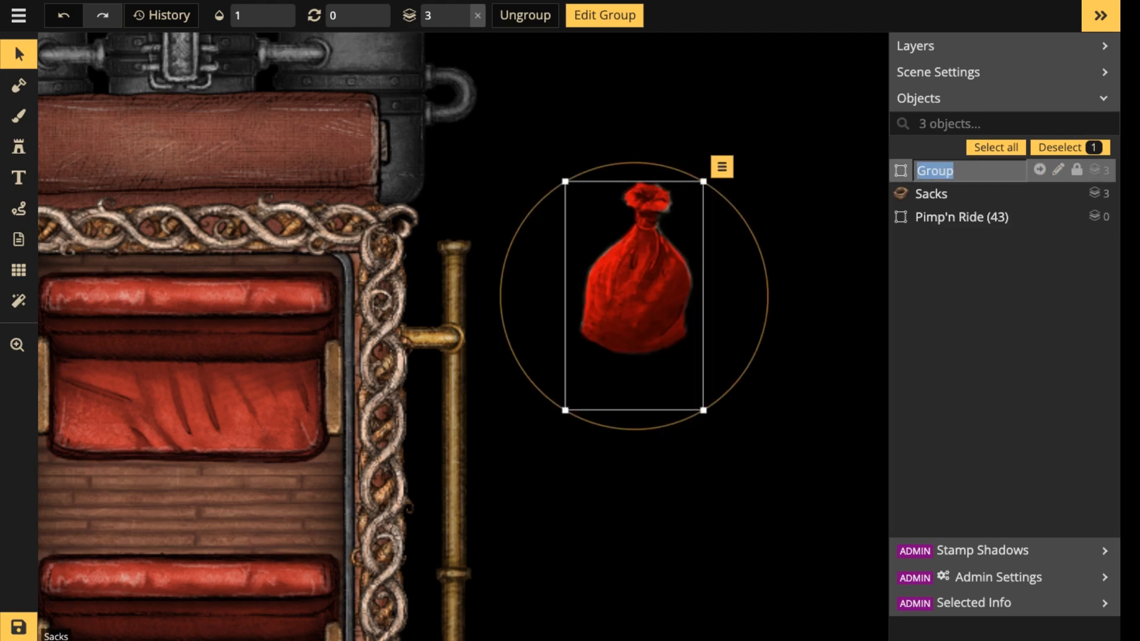
text(Santa's G)
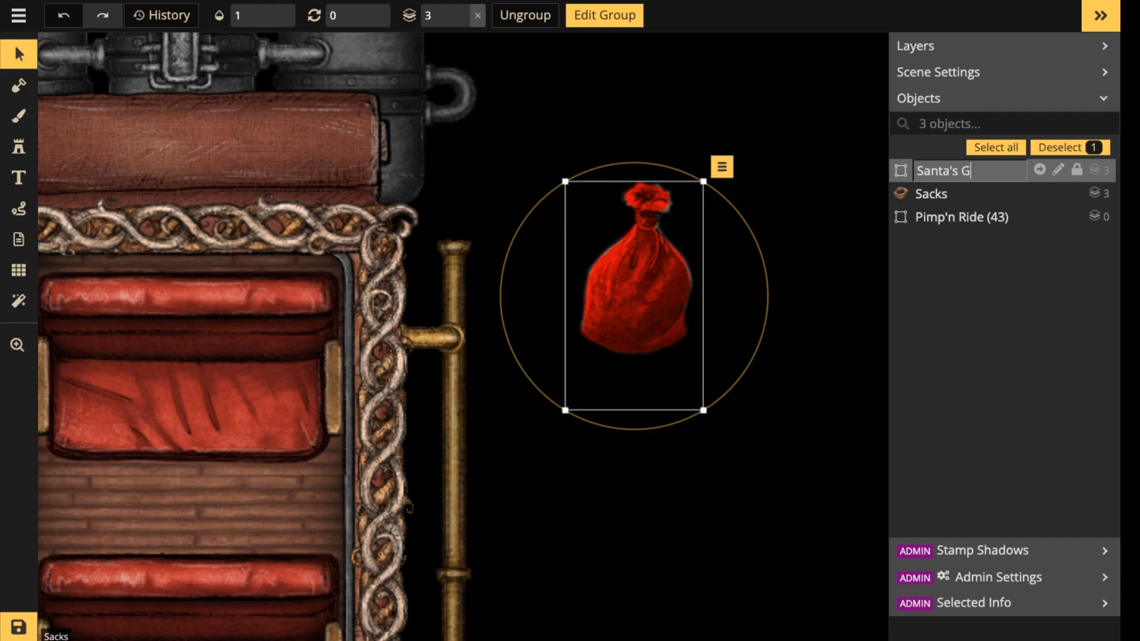
text(oody Bag)
key(Return)
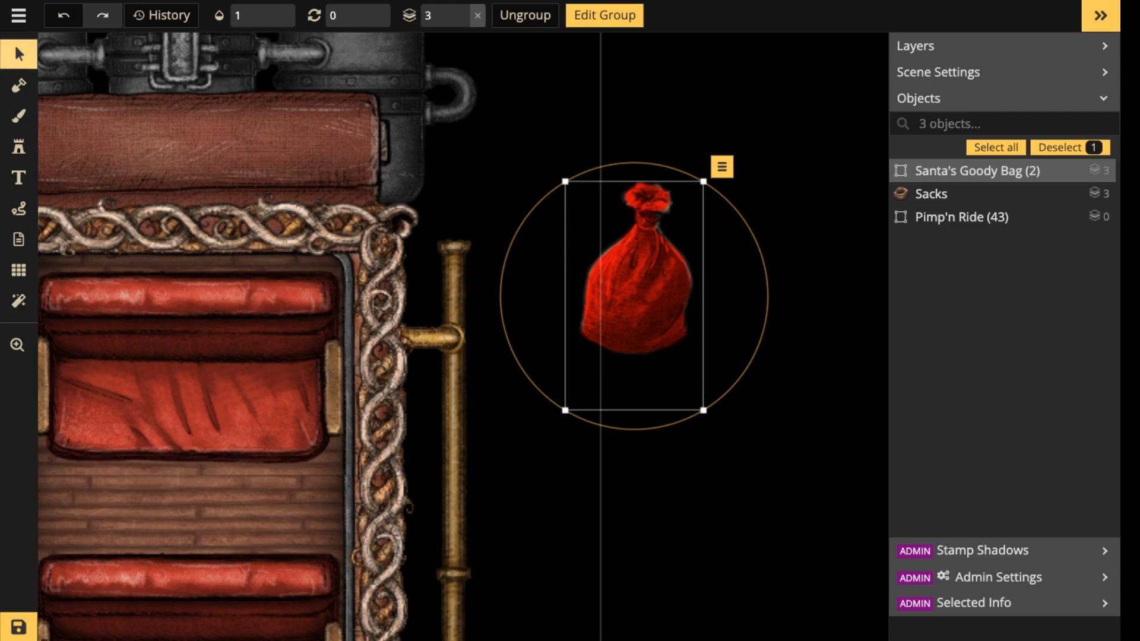
Enlarge the Santa's Goody Bag group, place it over the carriage's upper bench, and rotate it to 345 degrees.
scroll(643, 259, down, 5)
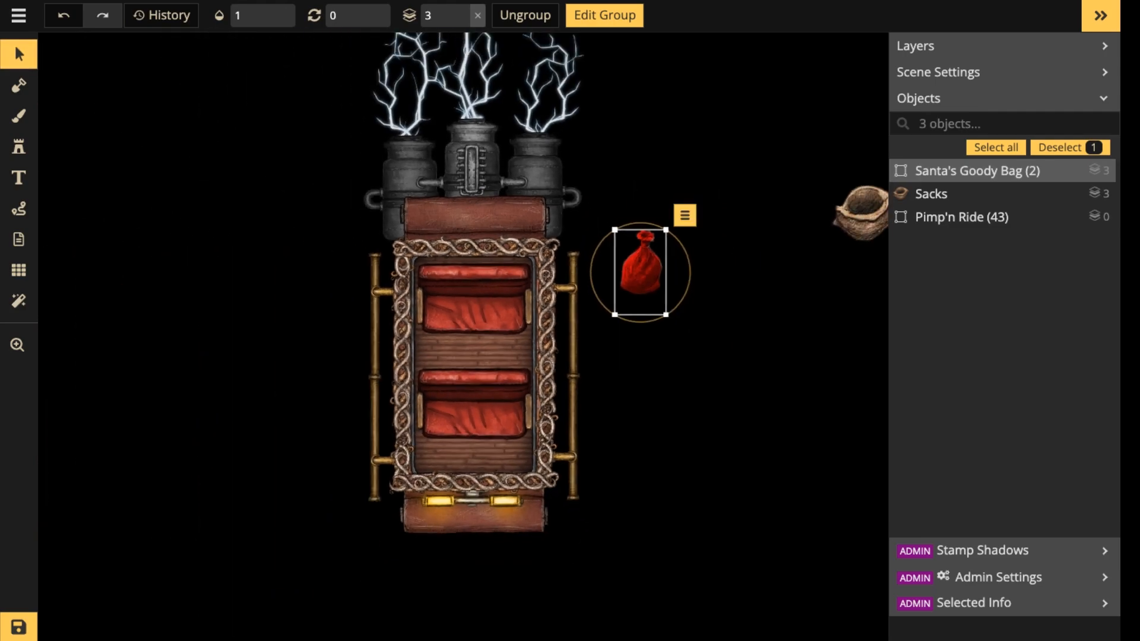
mouse_move(666, 315)
mouse_down()
mouse_move(720, 402)
mouse_move(676, 331)
mouse_up()
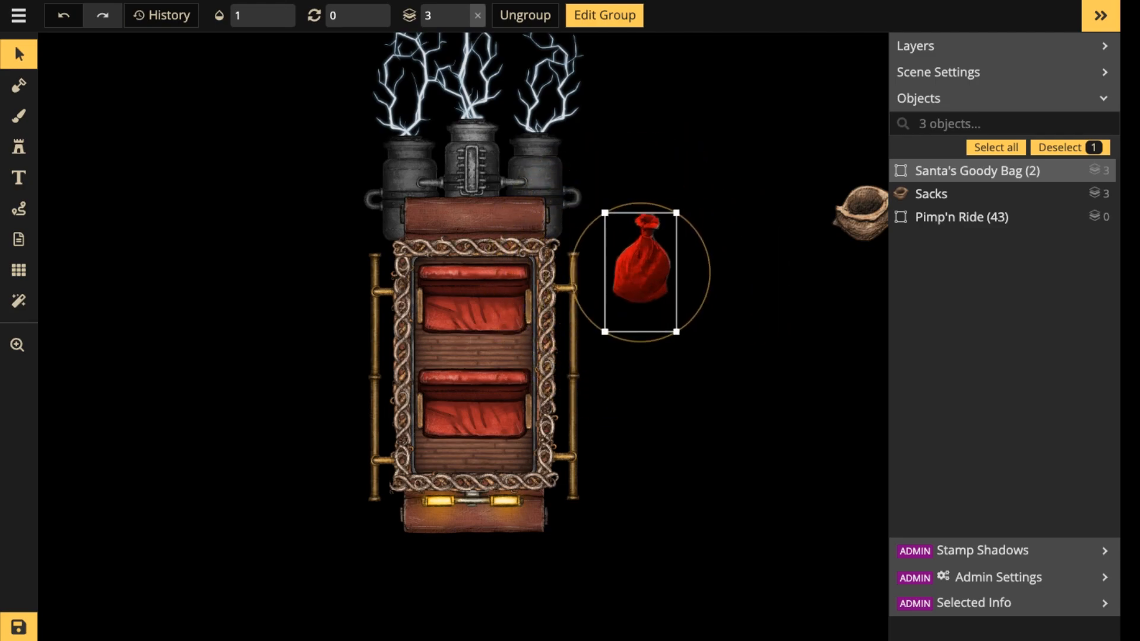
drag(641, 273, 466, 289)
scroll(490, 288, up, 2)
scroll(490, 287, down, 3)
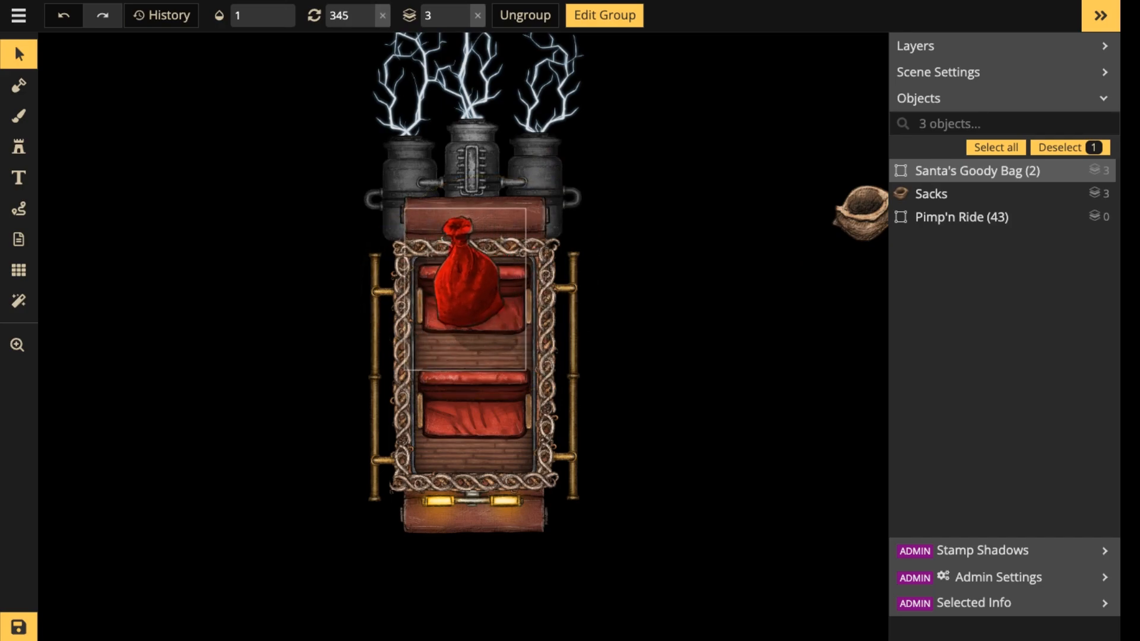
drag(526, 370, 529, 374)
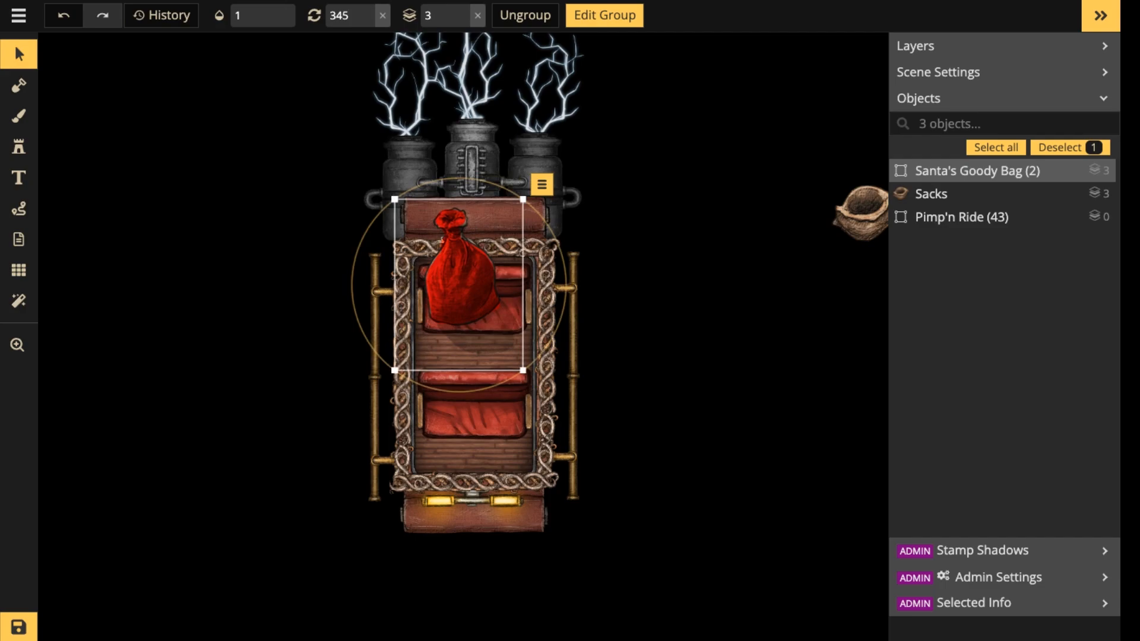
scroll(462, 231, down, 3)
key(Escape)
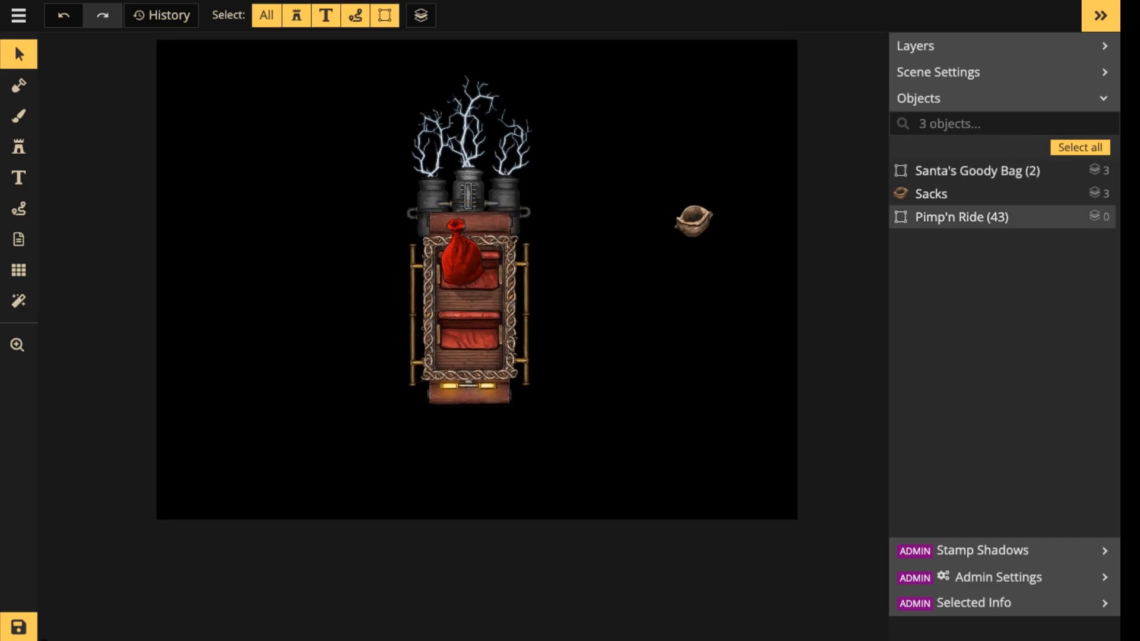
Move the goody bag off the carriage for comparison and back onto the upper bench.
drag(461, 261, 634, 316)
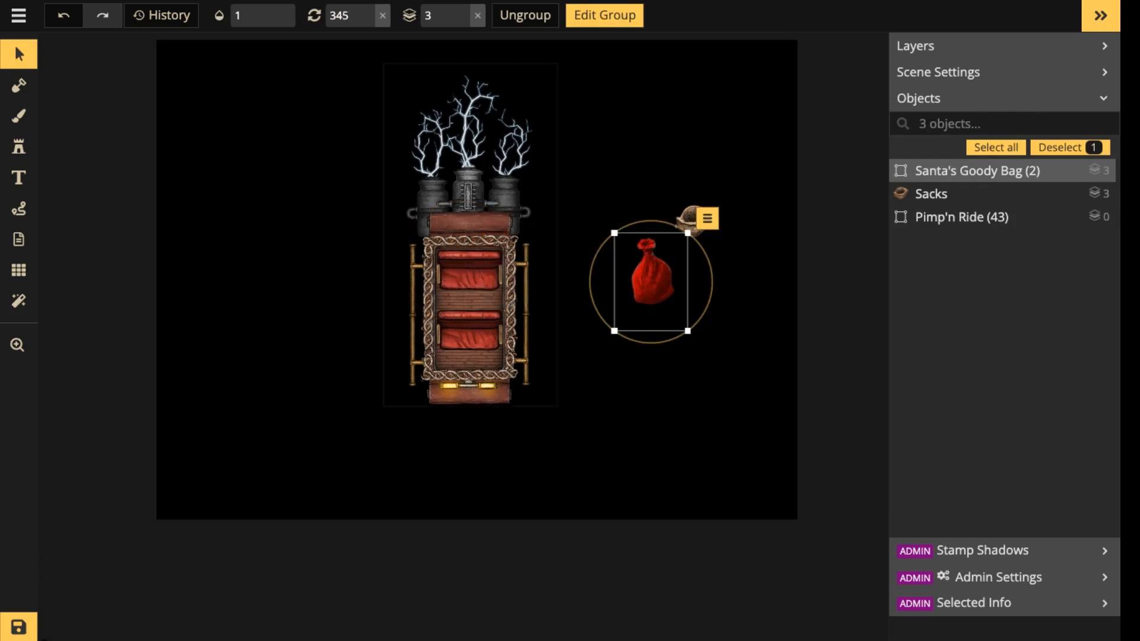
drag(652, 279, 463, 258)
scroll(458, 268, up, 4)
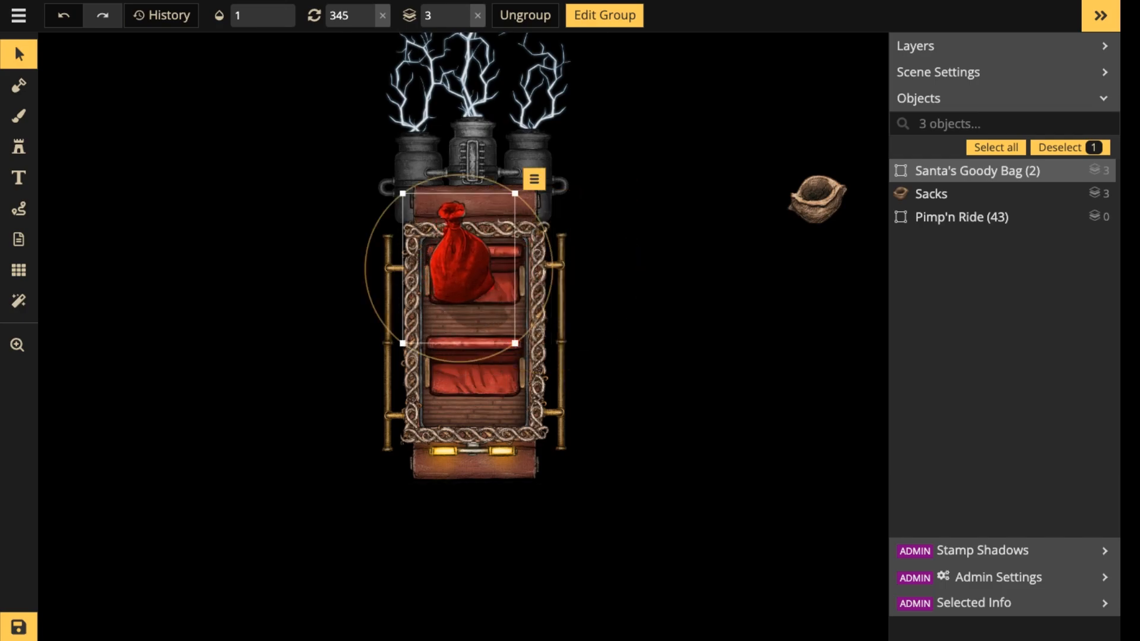
Try the open sack stamp beside the goody bag in the carriage at size 122, and delete it.
drag(817, 196, 492, 314)
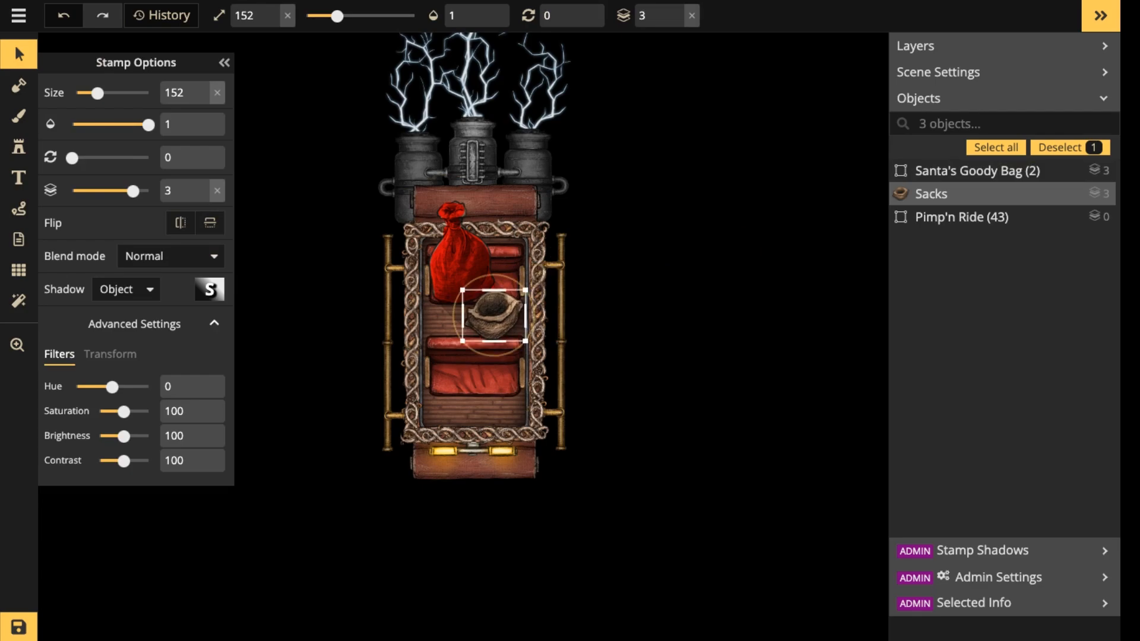
scroll(494, 315, down, 3)
scroll(494, 315, up, 1)
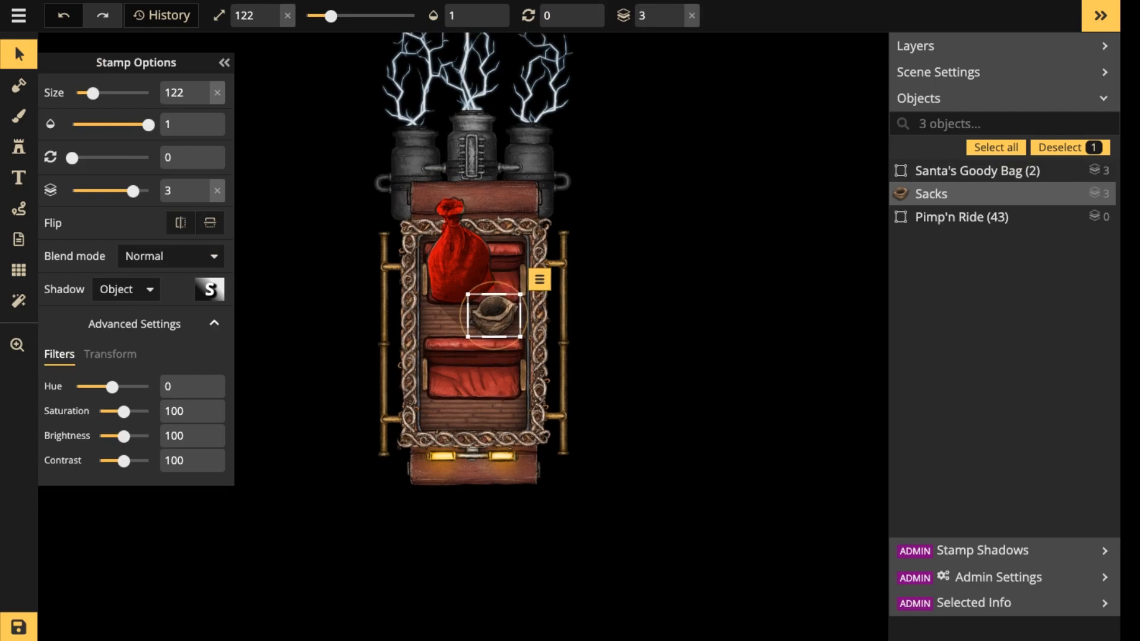
key(Delete)
Examine the contents of the Santa's Goody Bag group, leave the group, and check the bag's look and shadow on the carriage.
click(465, 272)
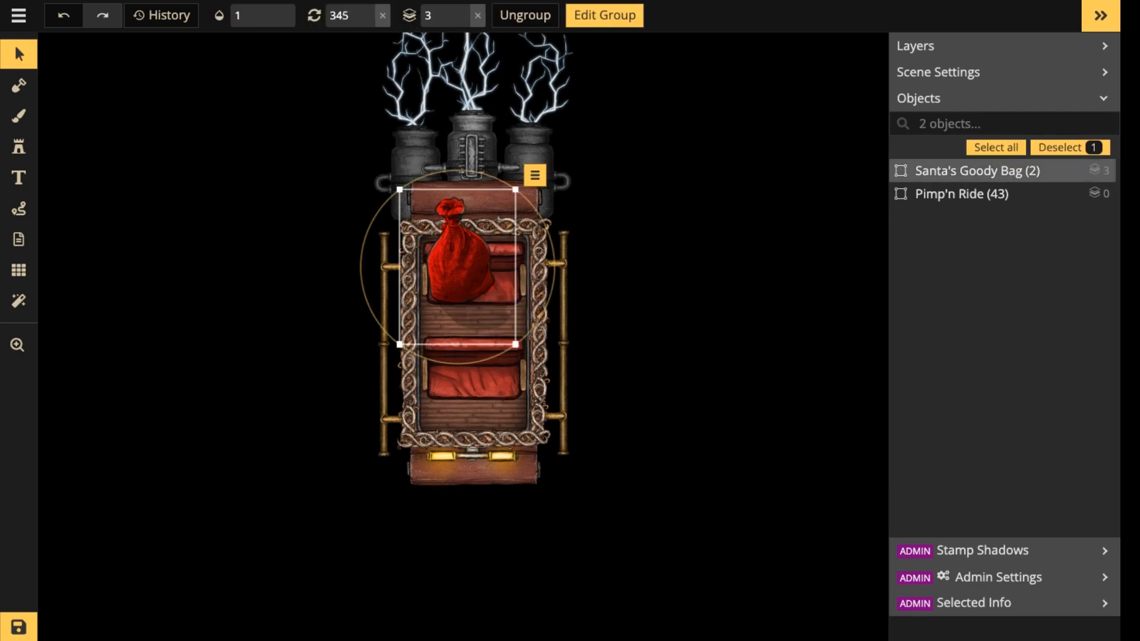
double_click(977, 171)
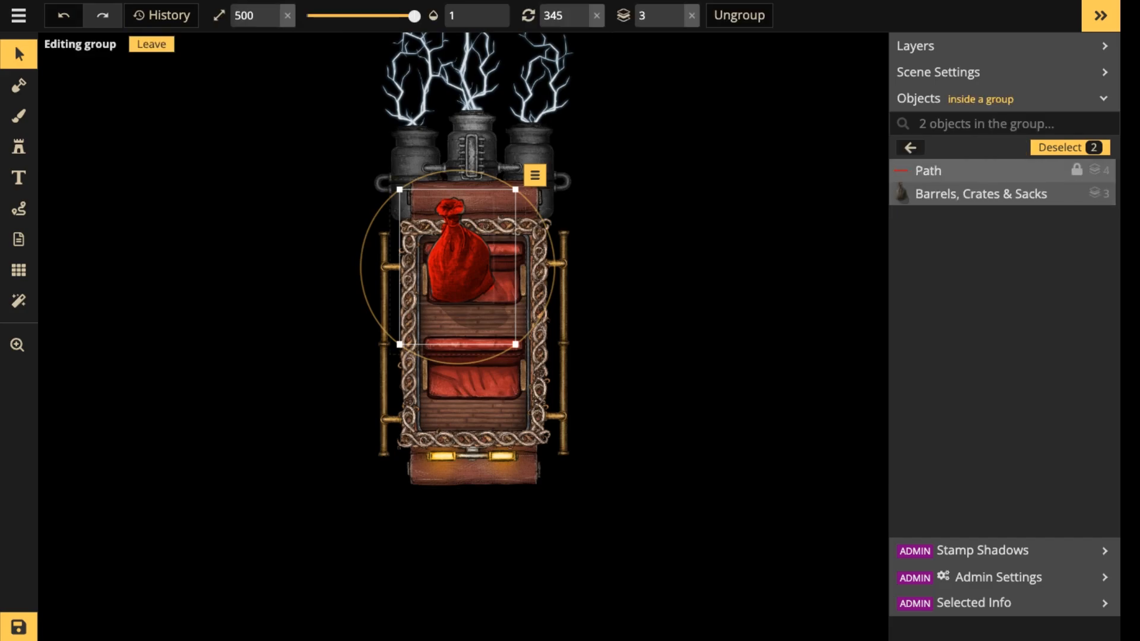
click(641, 261)
click(456, 255)
click(449, 246)
scroll(449, 246, up, 5)
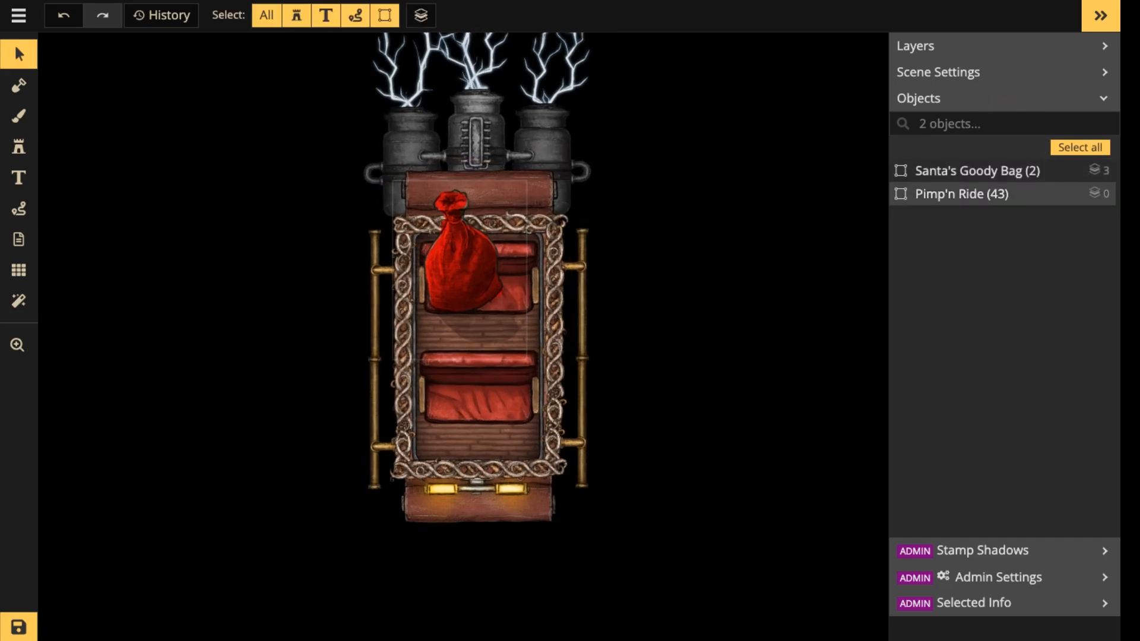
click(453, 249)
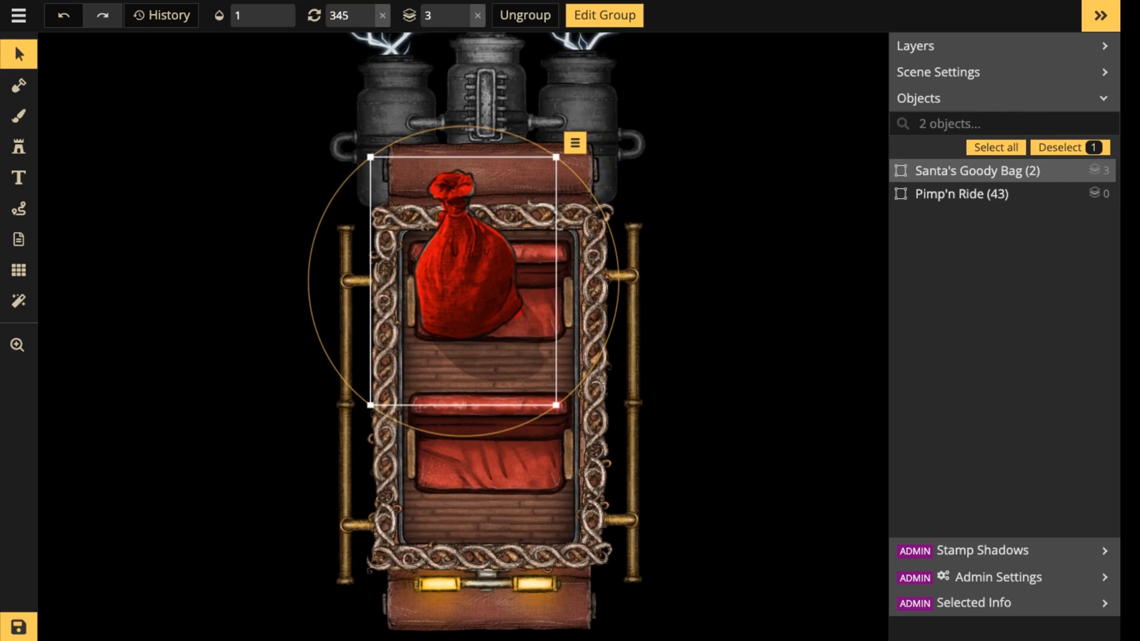
scroll(438, 218, up, 4)
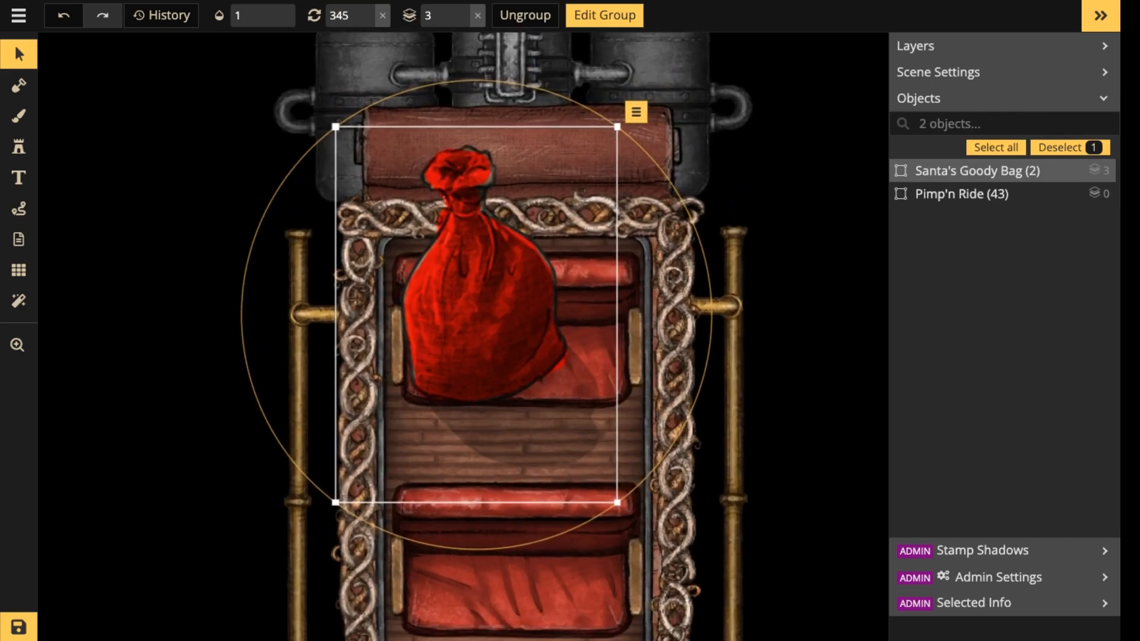
scroll(435, 271, down, 6)
click(436, 271)
scroll(436, 271, down, 4)
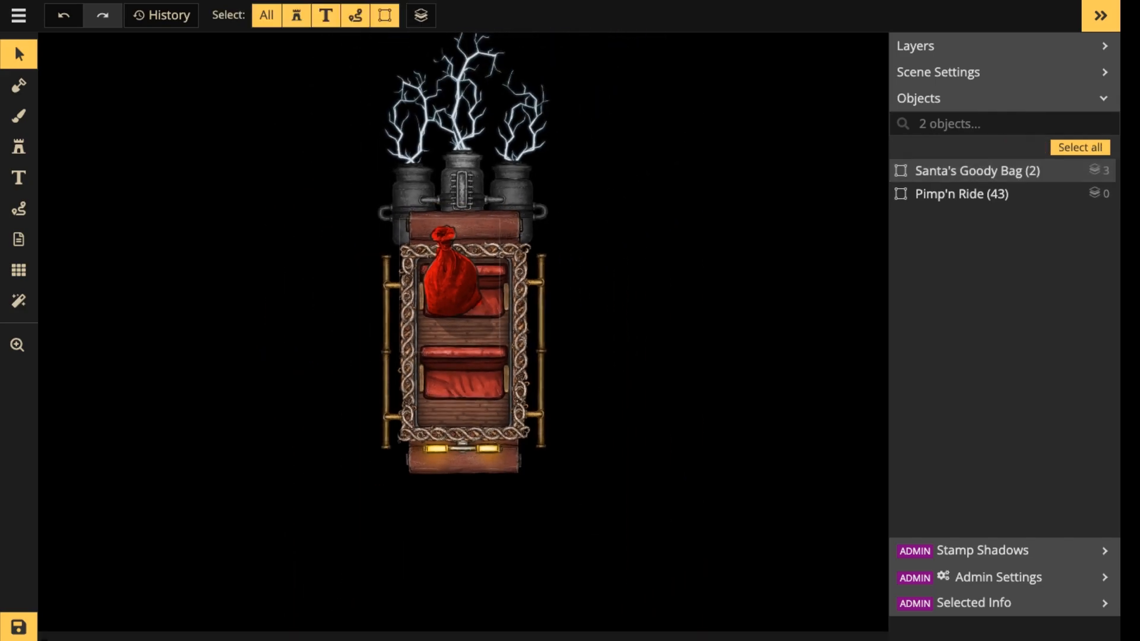
drag(435, 271, 450, 309)
Open the stamp catalog, clear the crate search, and browse the Fantasy Regional HD stamps up to the Holiday Special section.
click(19, 147)
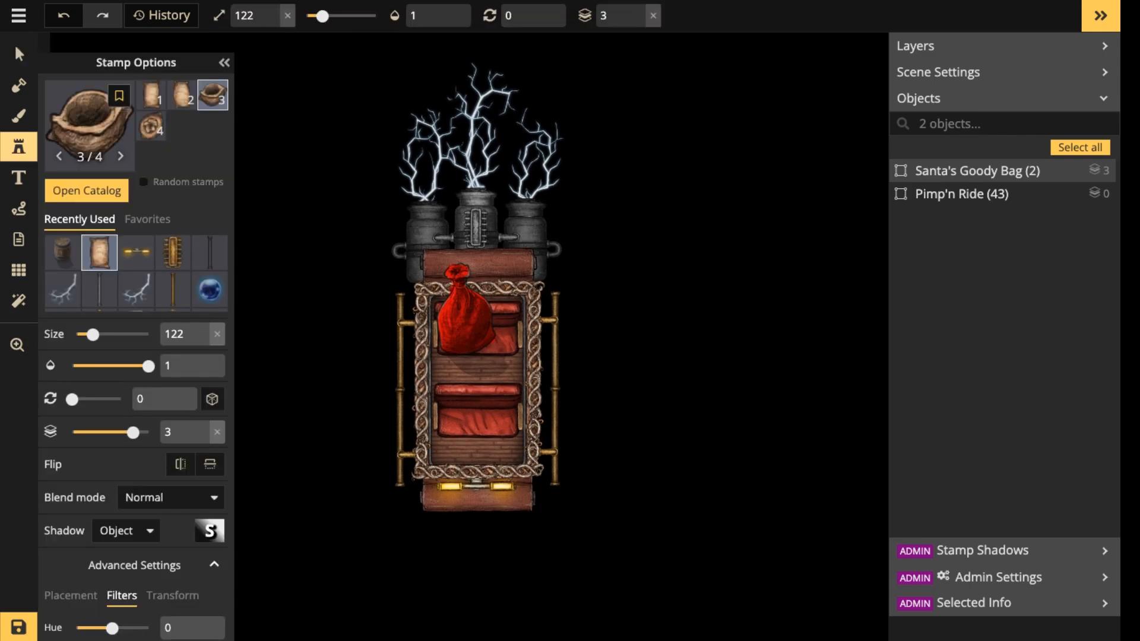
click(90, 126)
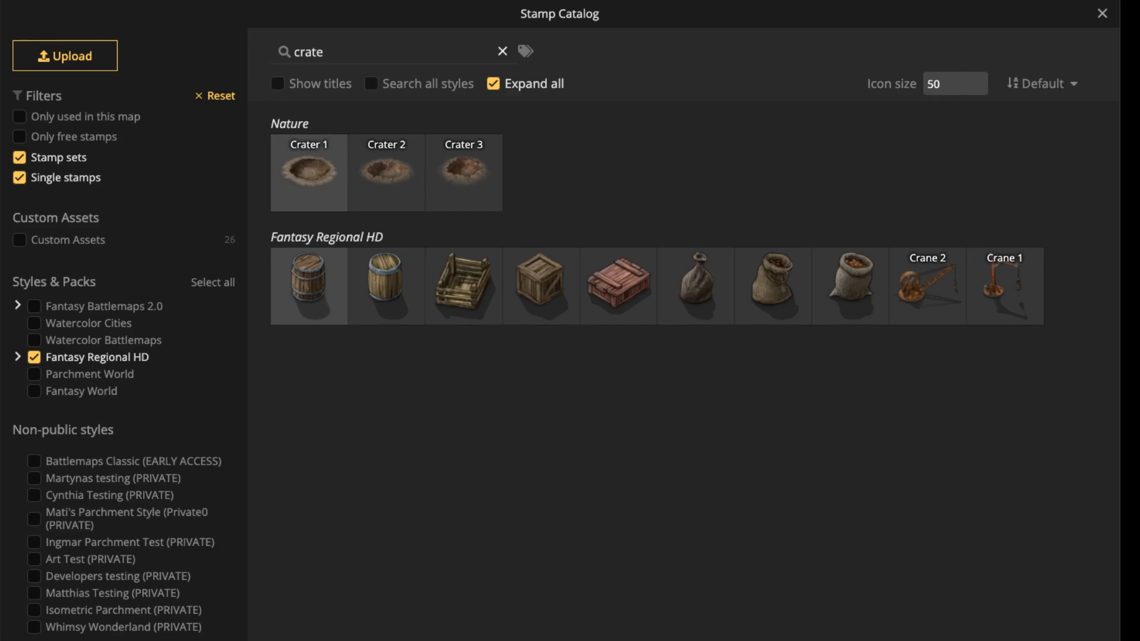
click(502, 52)
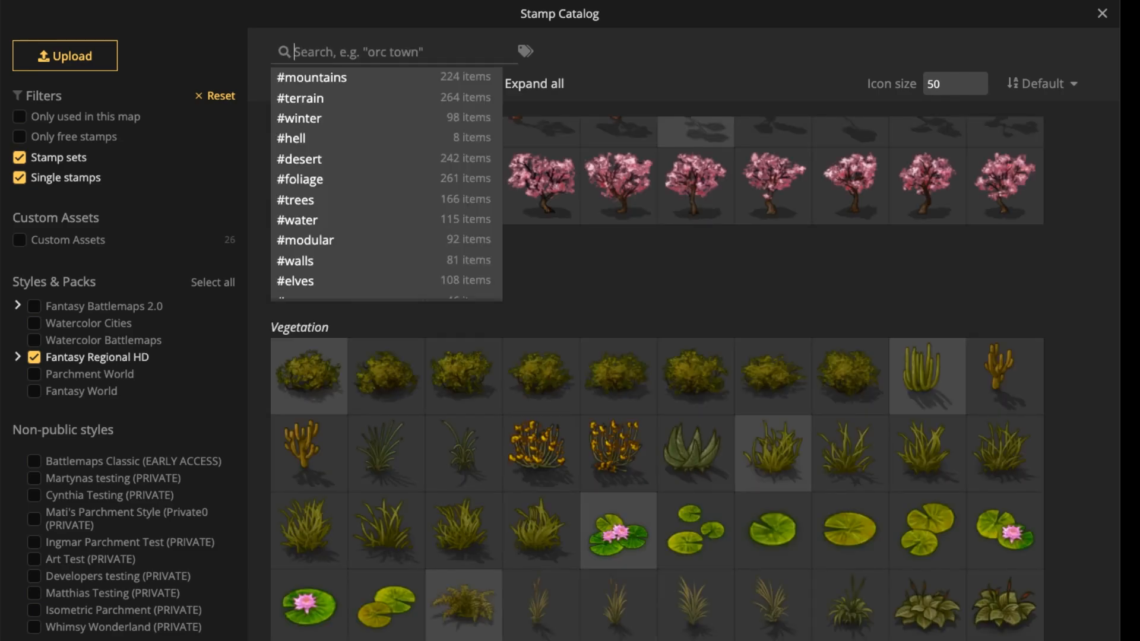
click(712, 270)
scroll(657, 380, up, 15)
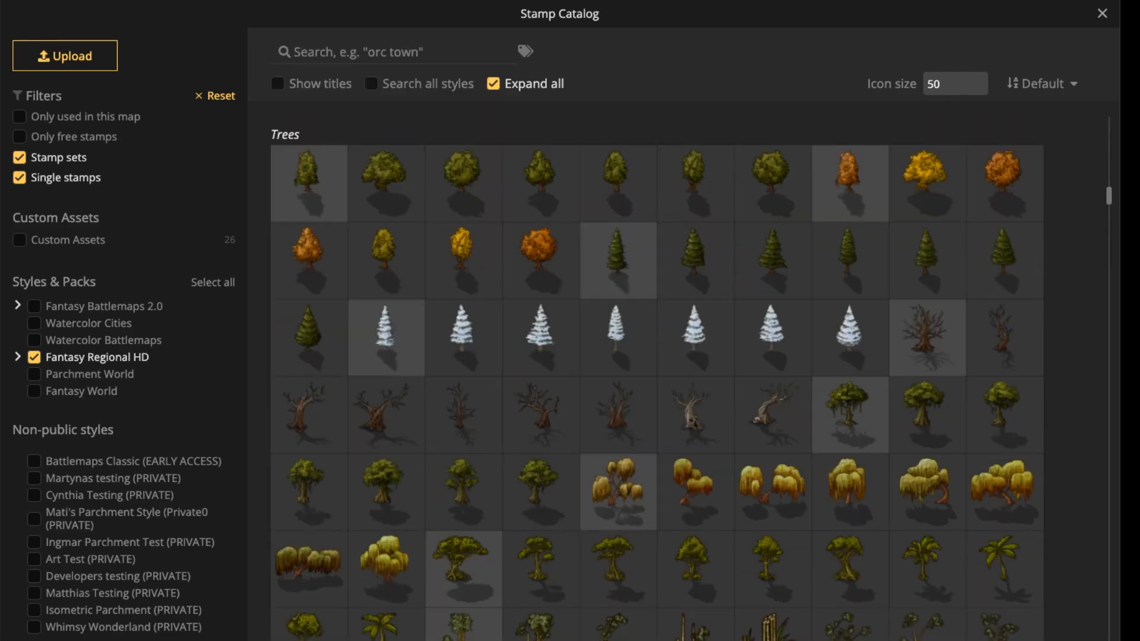
scroll(657, 380, up, 15)
scroll(657, 380, up, 10)
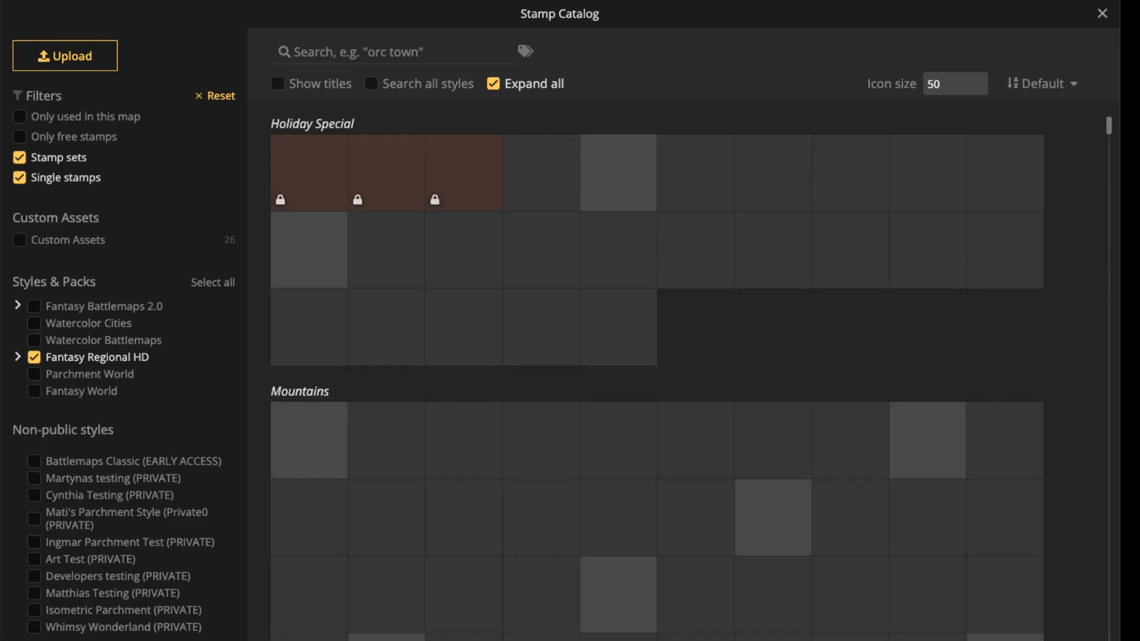
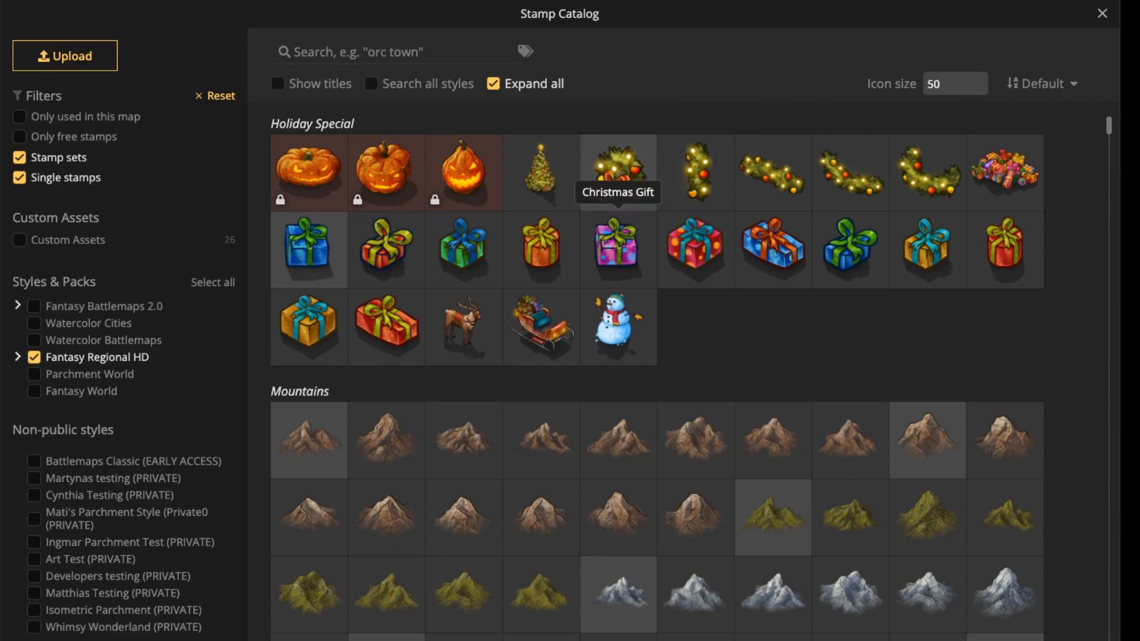
Try a purple Fantasy Regional HD Christmas Gift stamp at size 122 beside the carriage, and delete it.
click(616, 245)
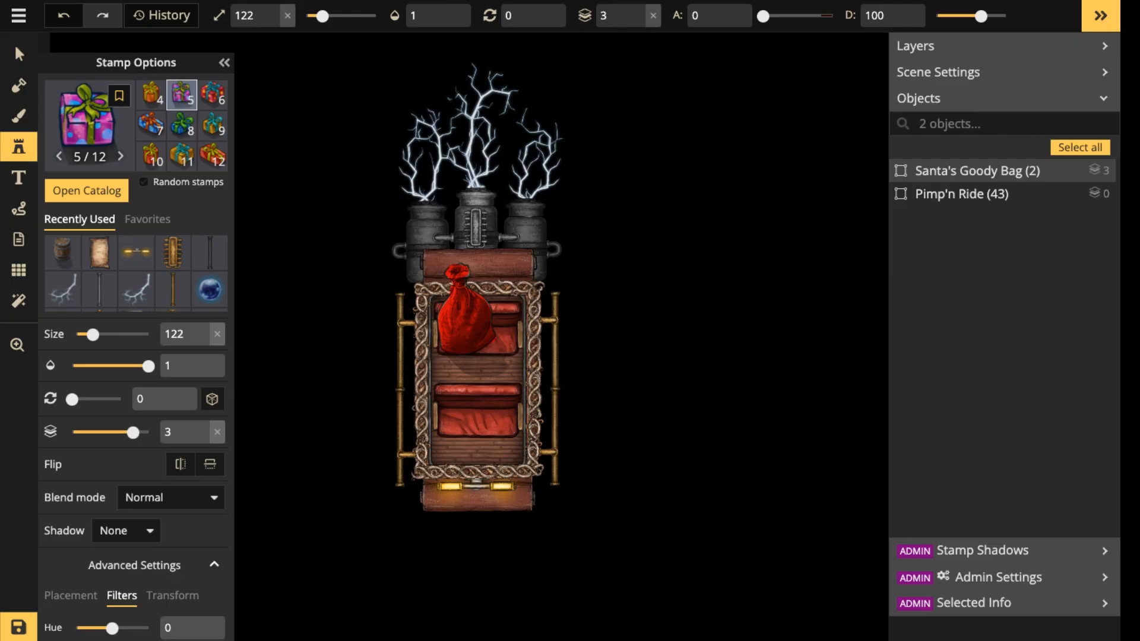
drag(512, 113, 530, 259)
scroll(529, 256, up, 1)
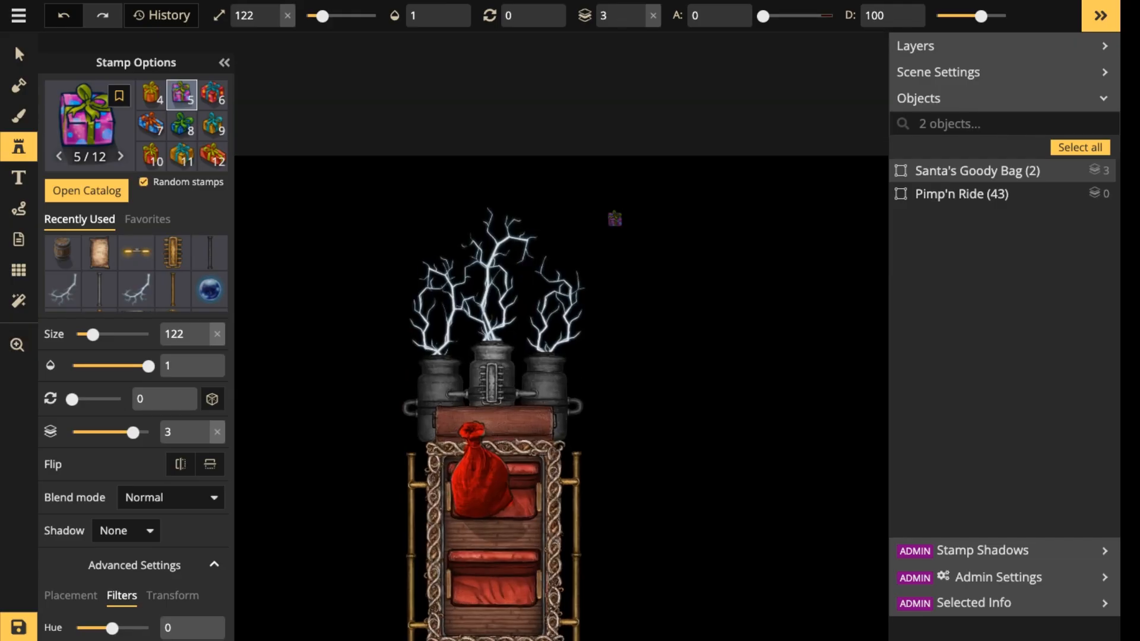
click(666, 217)
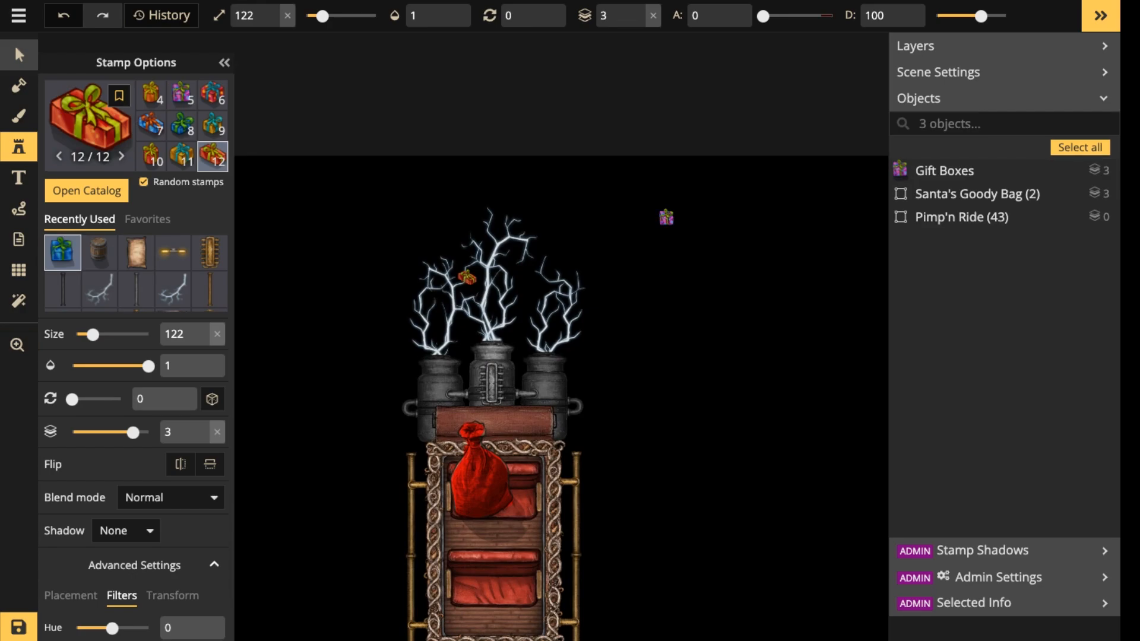
click(19, 55)
scroll(285, 312, down, 5)
drag(355, 254, 457, 374)
drag(410, 314, 466, 374)
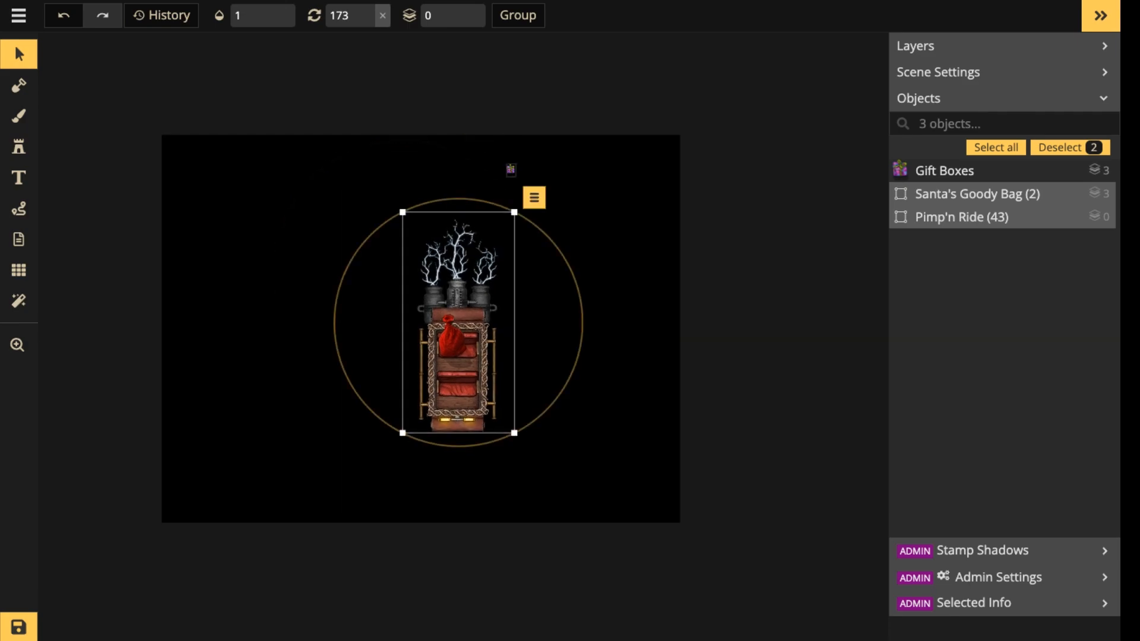
click(510, 170)
key(Delete)
scroll(447, 366, up, 5)
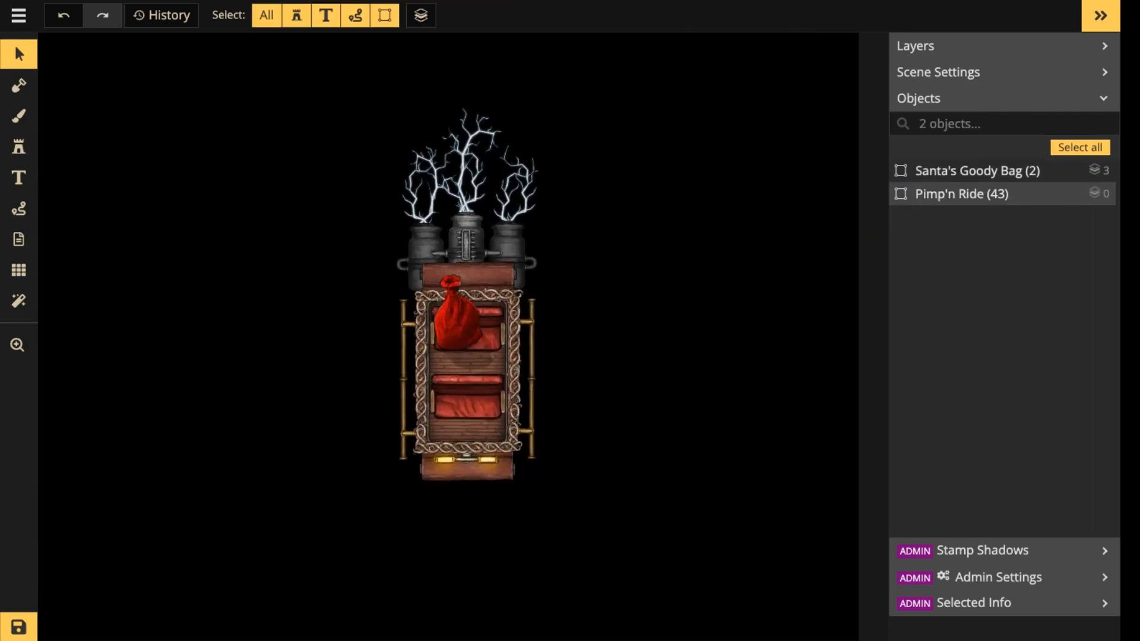
Switch the stamp catalog from Fantasy Regional HD to Fantasy Battlemaps 2.0 and choose the orange gift box with the green bow.
click(19, 147)
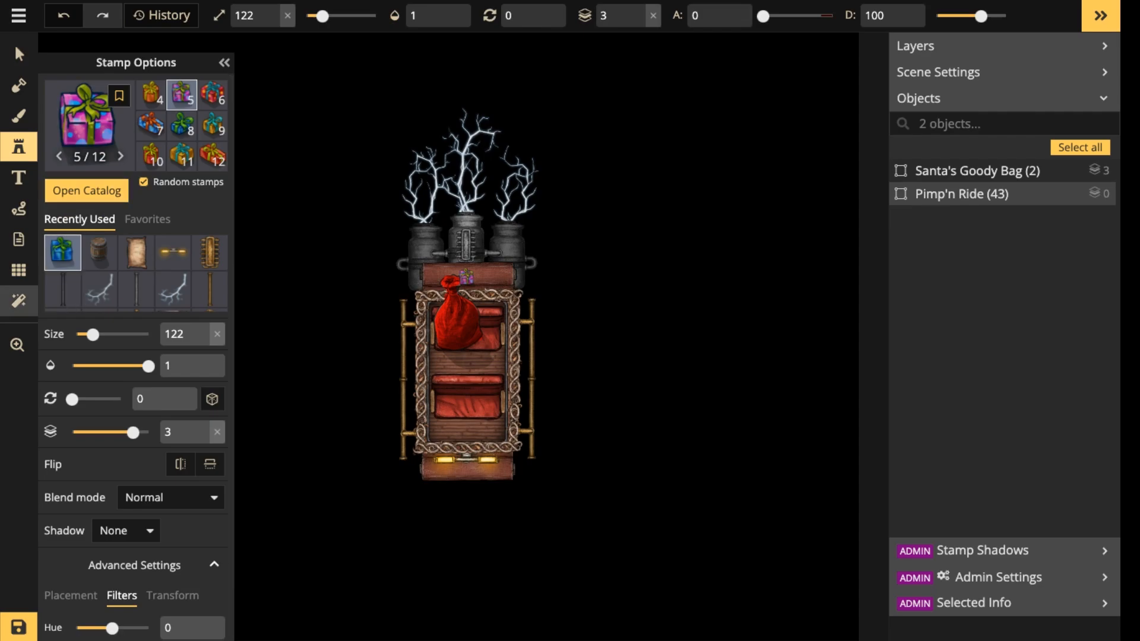
click(89, 124)
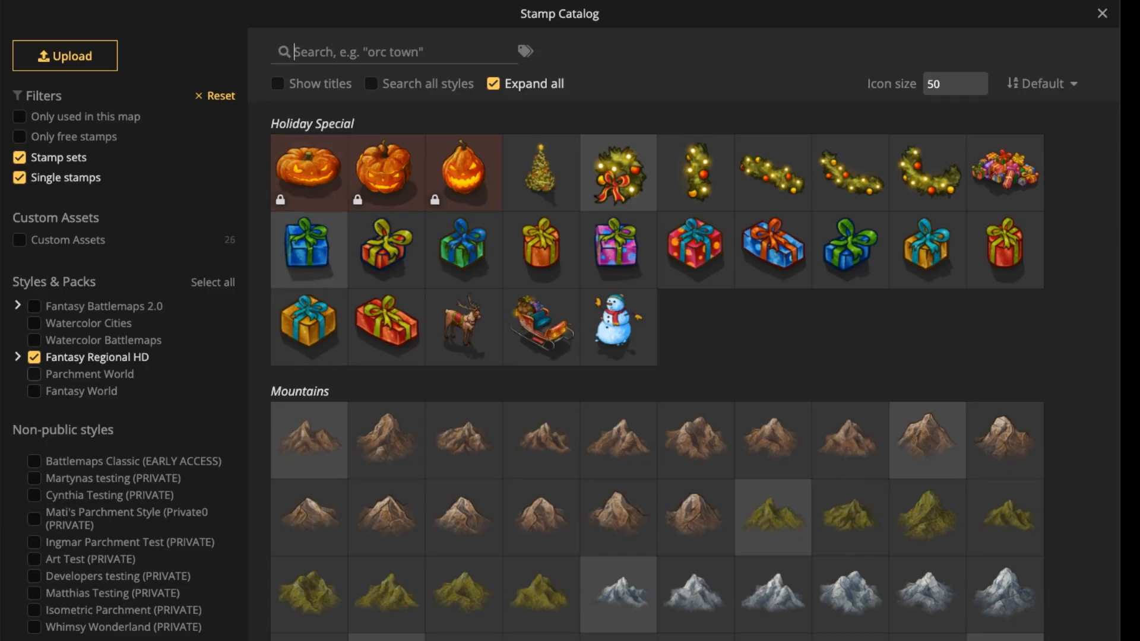
click(34, 357)
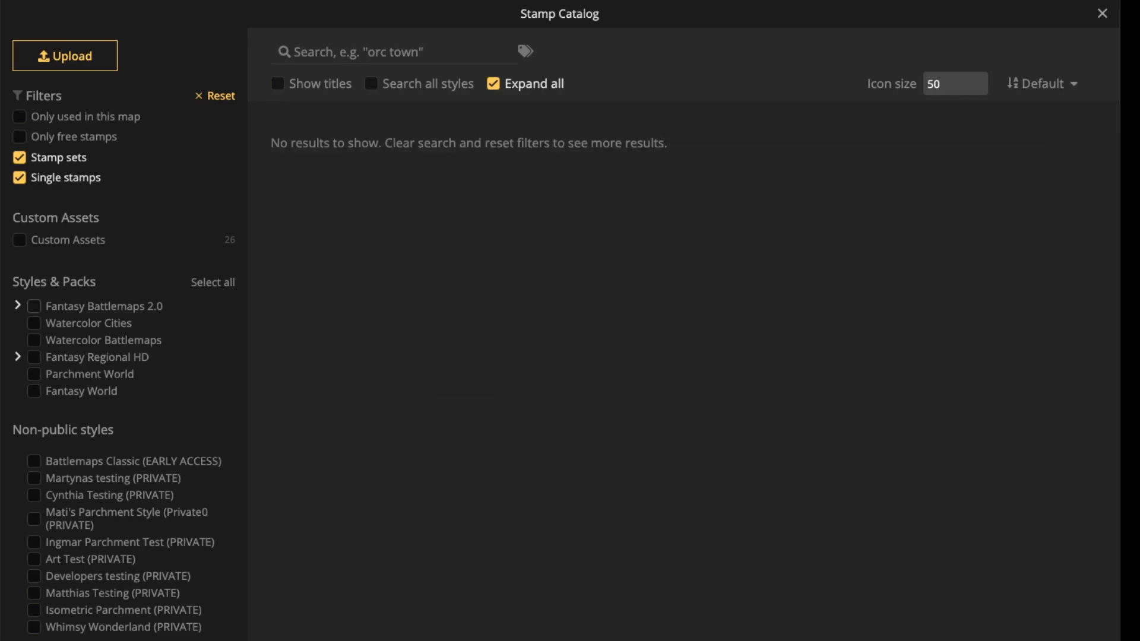
click(34, 306)
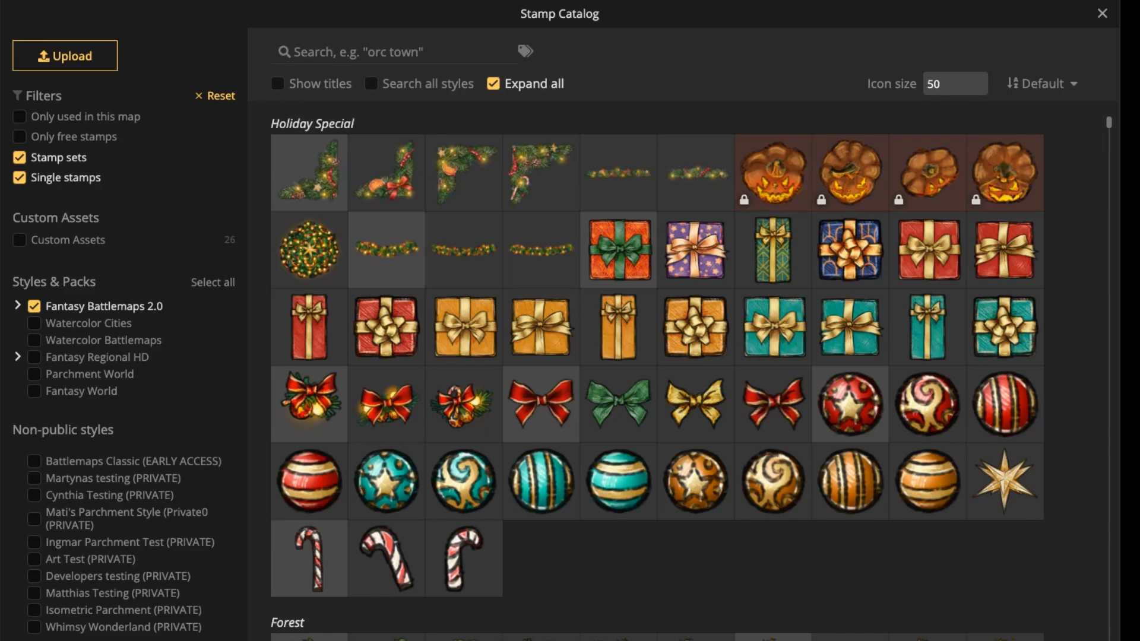
click(617, 250)
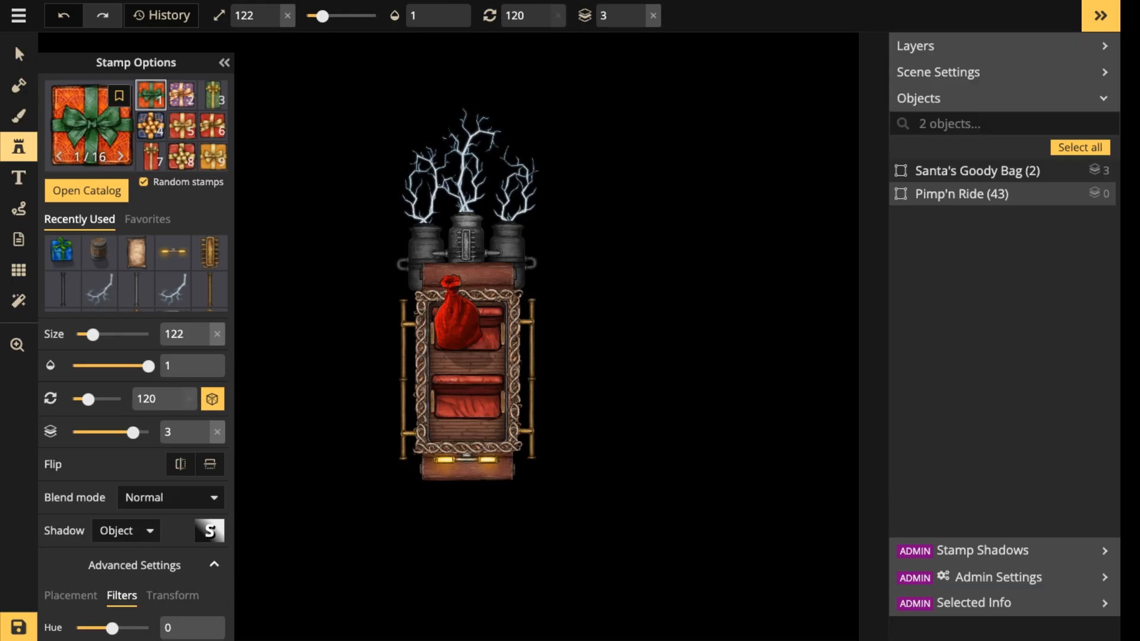
Try a gift box at size 122 on top of the goody bag, and undo it.
scroll(453, 362, up, 5)
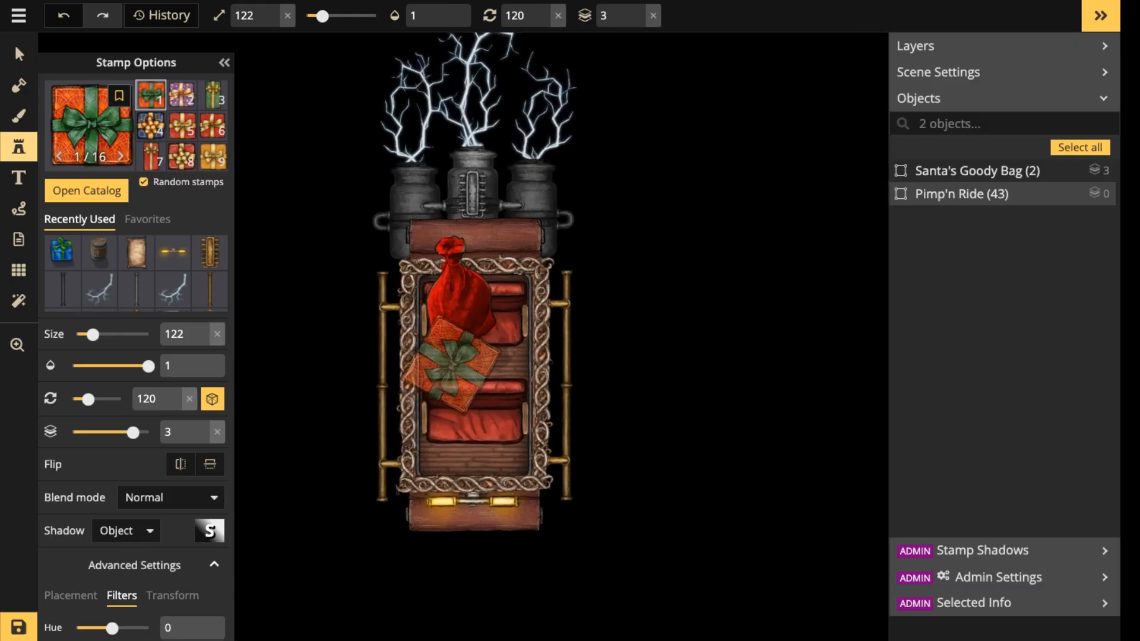
scroll(451, 363, up, 3)
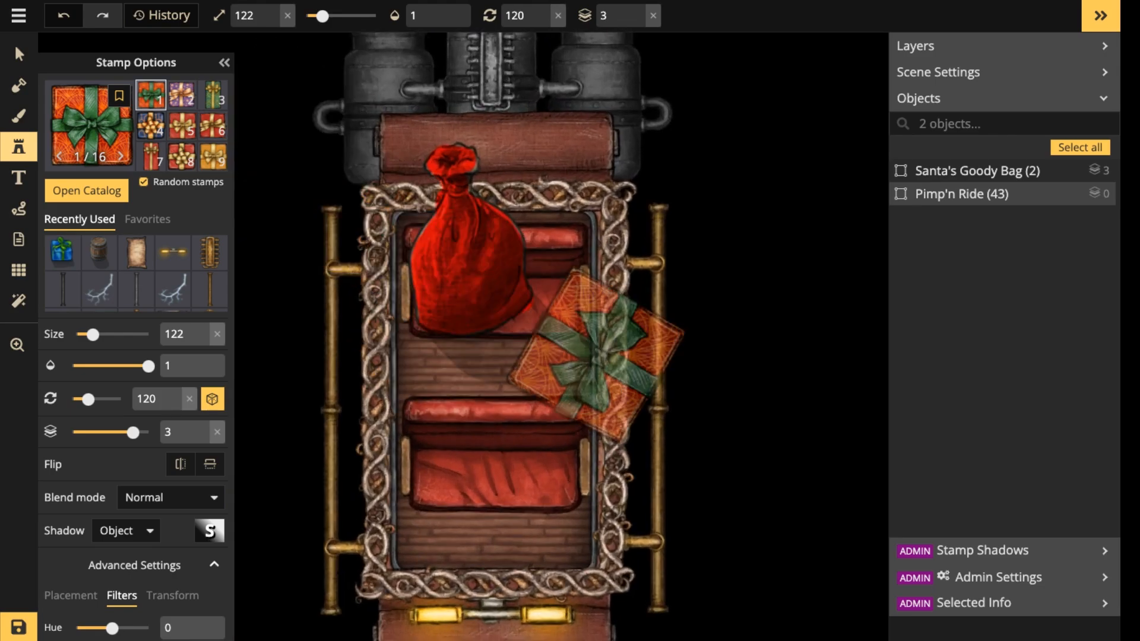
click(464, 283)
key(ctrl+z)
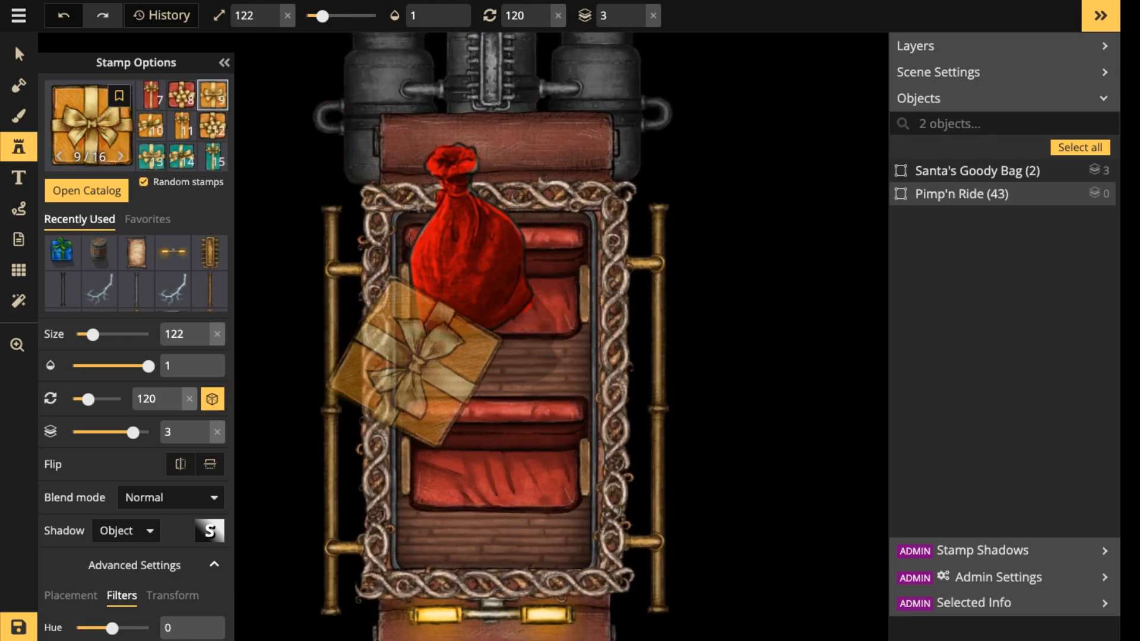
Place three random gift boxes at size 42 in a row on the carriage floor just below the goody bag.
scroll(421, 359, down, 3)
scroll(423, 359, down, 5)
scroll(431, 361, down, 3)
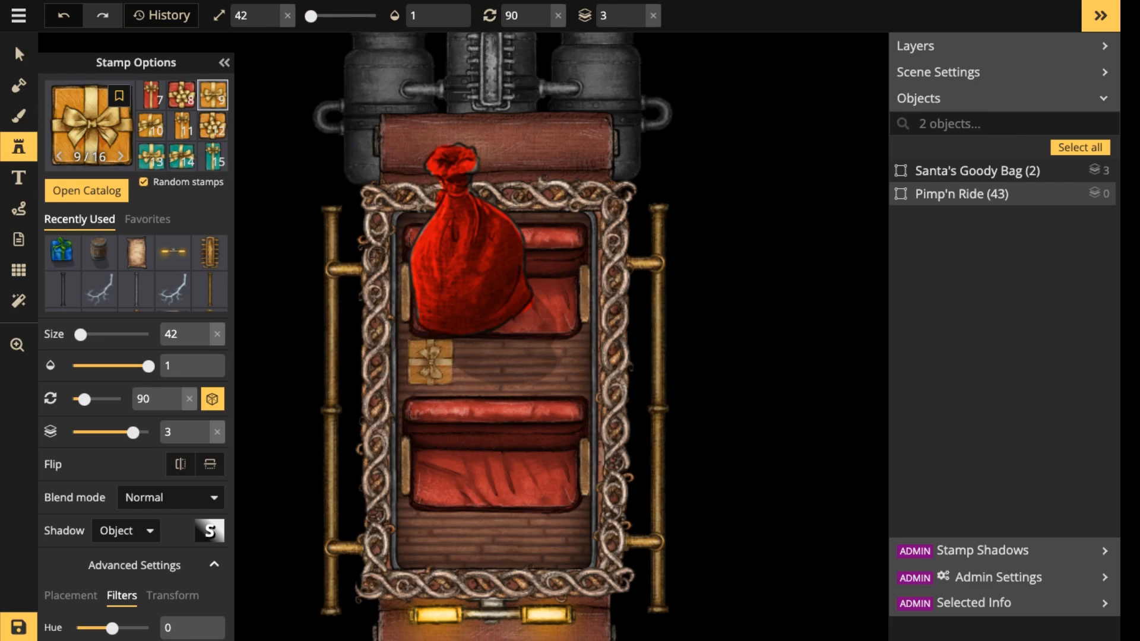
click(429, 365)
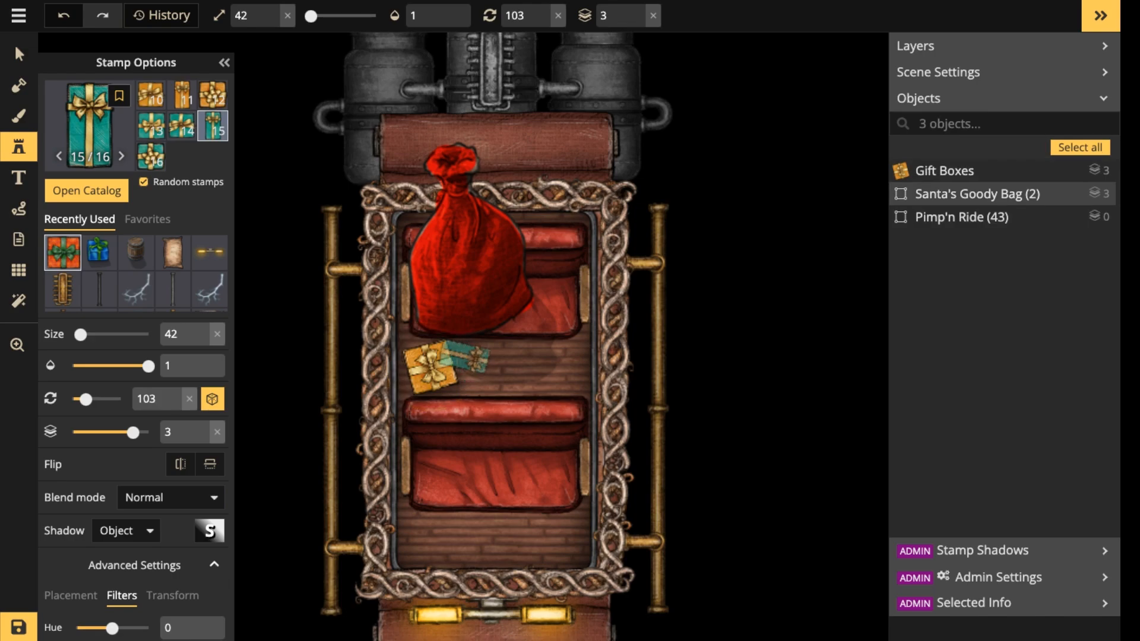
click(461, 355)
click(507, 345)
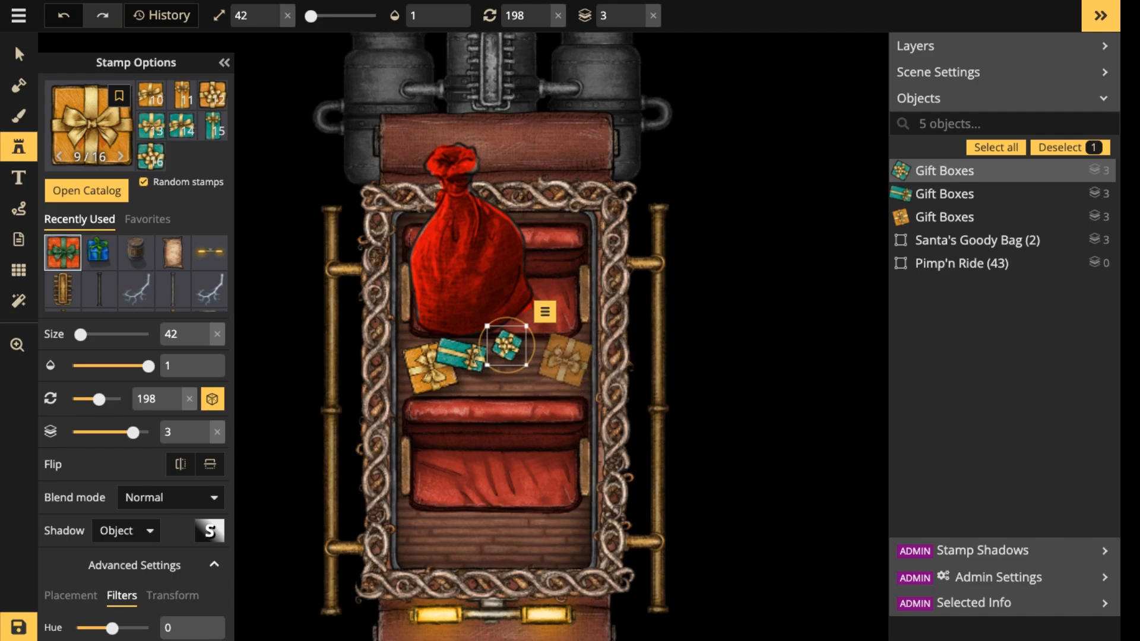
Stack three more size 42 gift boxes down the right side of the goody bag, from the upper bench to the floor.
click(555, 291)
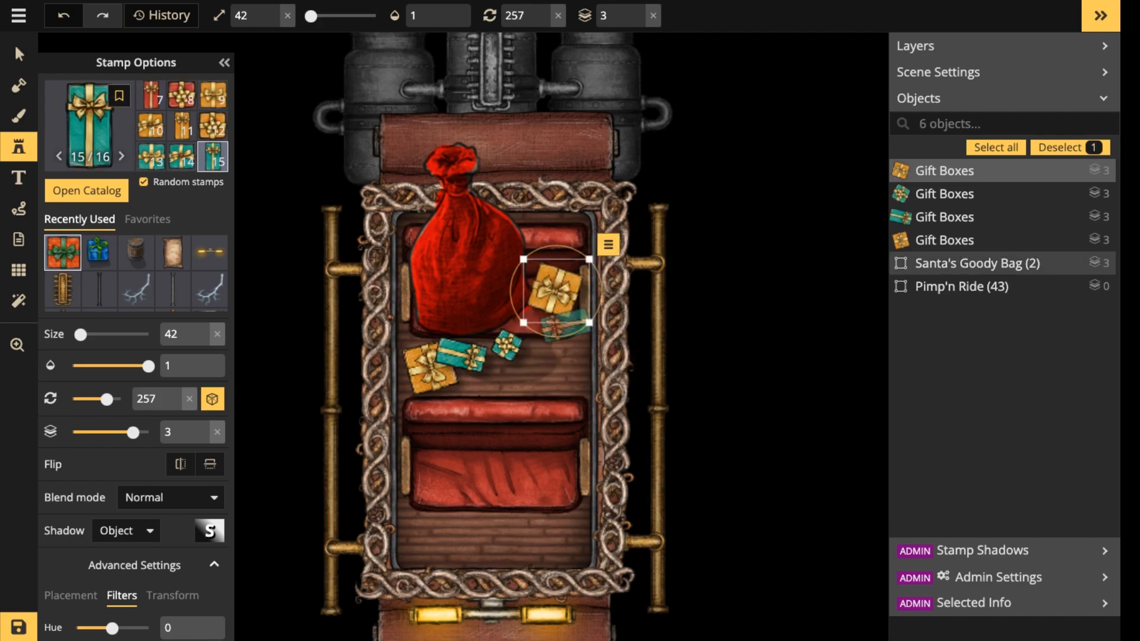
click(557, 321)
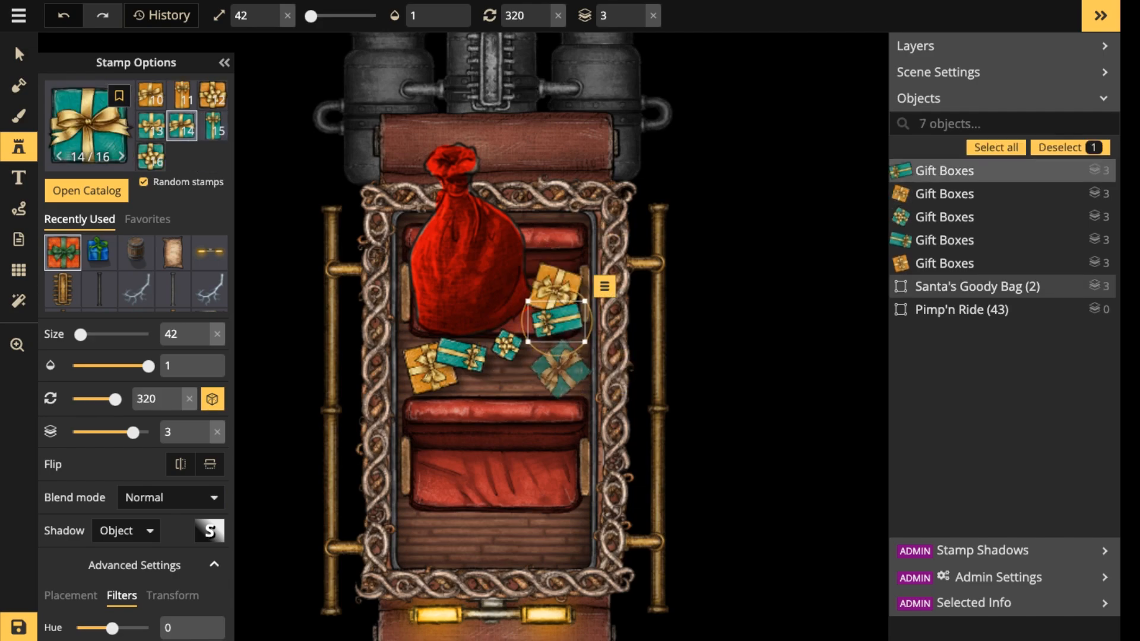
click(561, 366)
Add blue, purple and green patterned gift boxes with hue 126 among the presents below the goody bag.
click(485, 366)
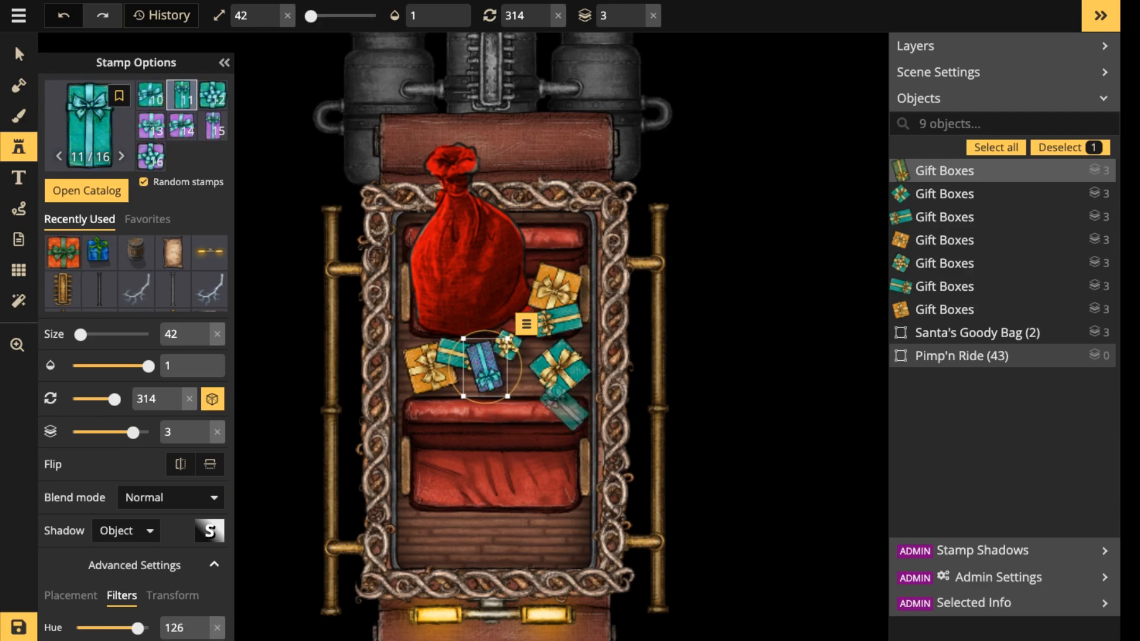
key(Escape)
key(Right)
click(542, 340)
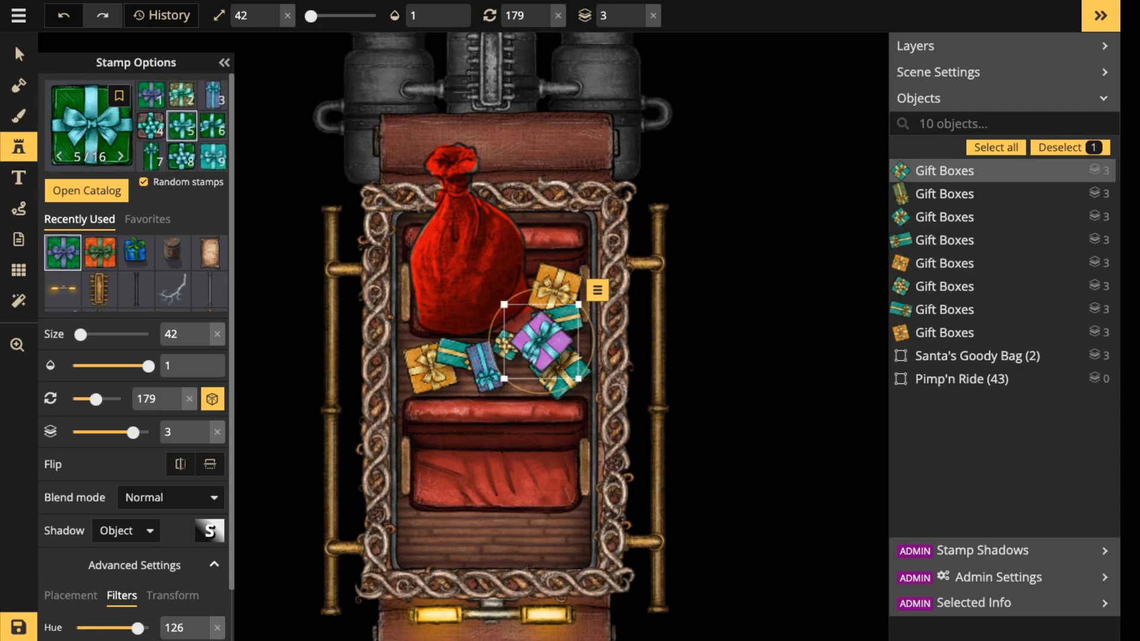
key(Escape)
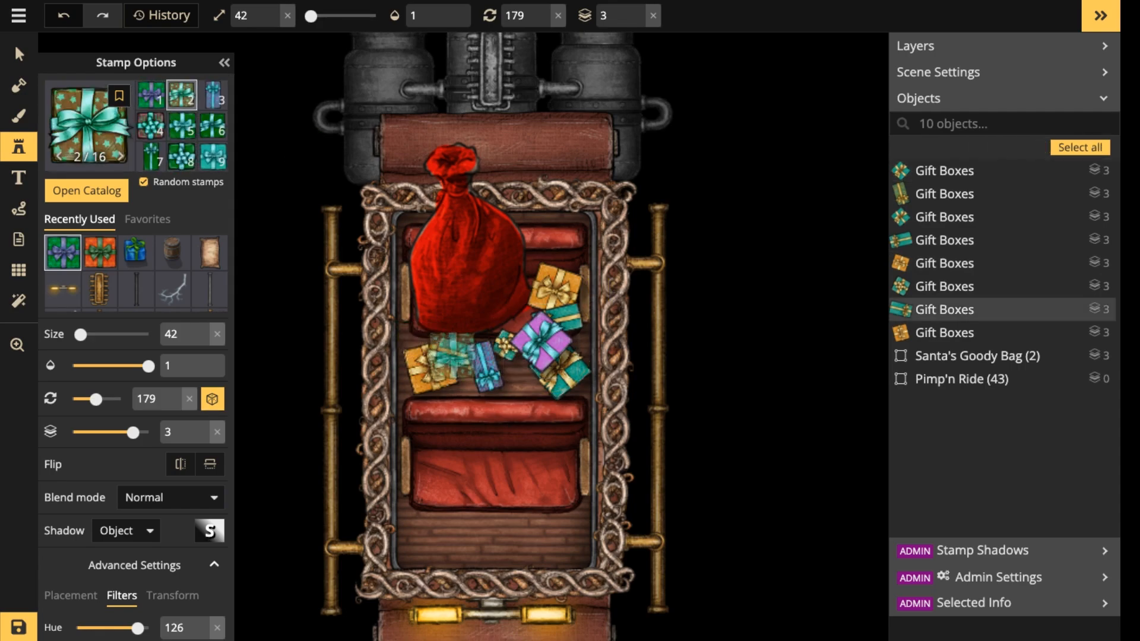
scroll(441, 343, down, 2)
click(440, 344)
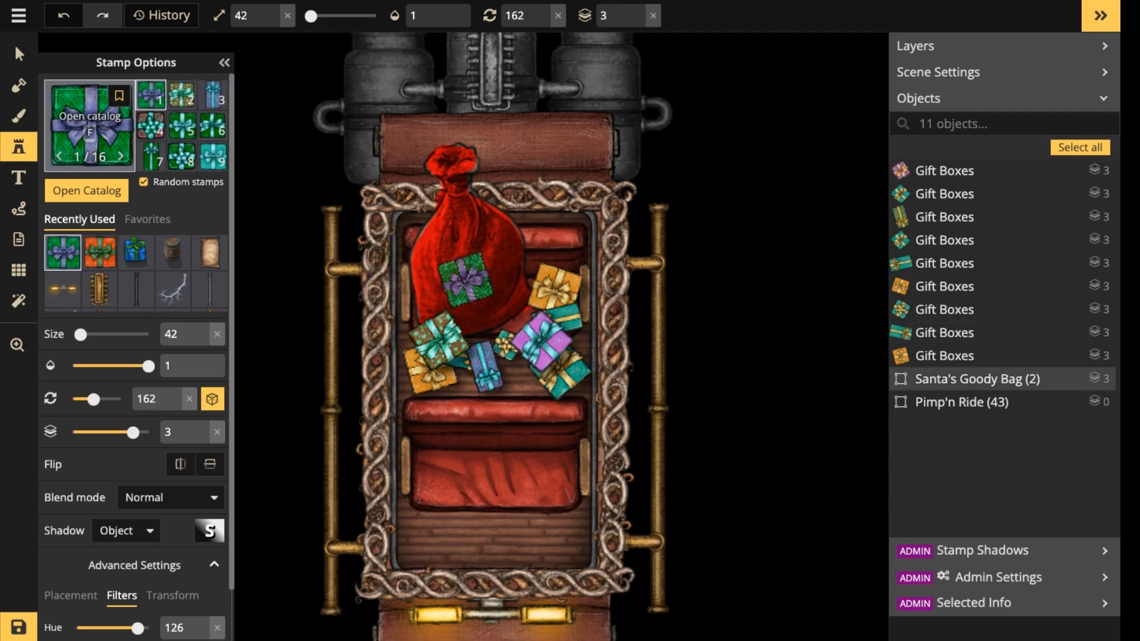
Choose the Christmas Baubles stamps and place a red star bauble at size 82 between the goody bag and the purple gift.
click(89, 125)
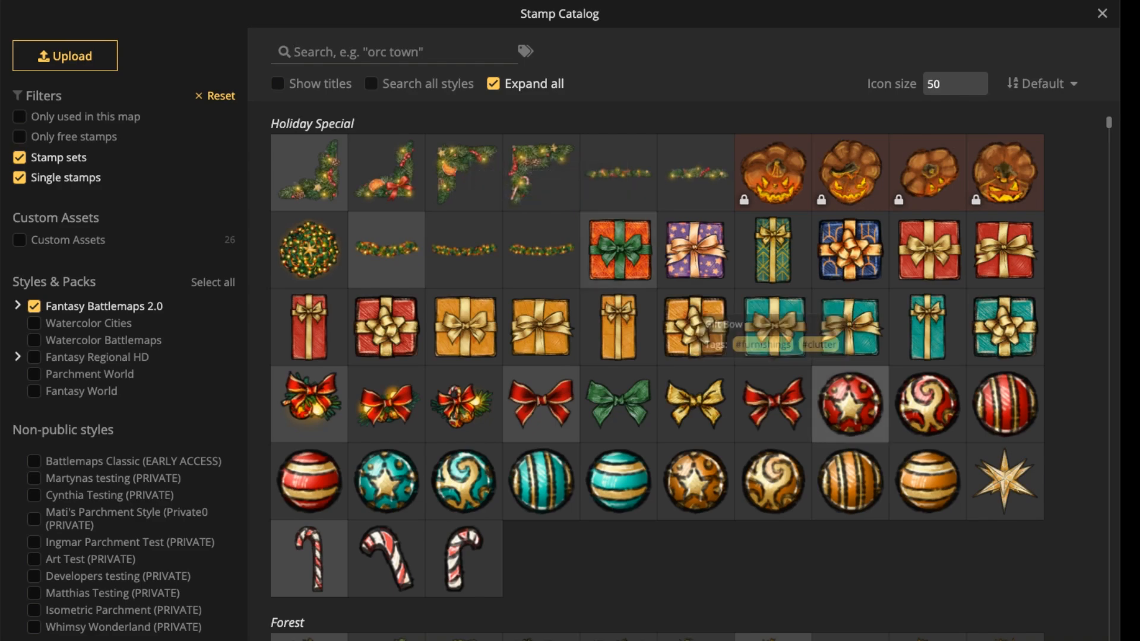
click(850, 403)
scroll(521, 332, up, 3)
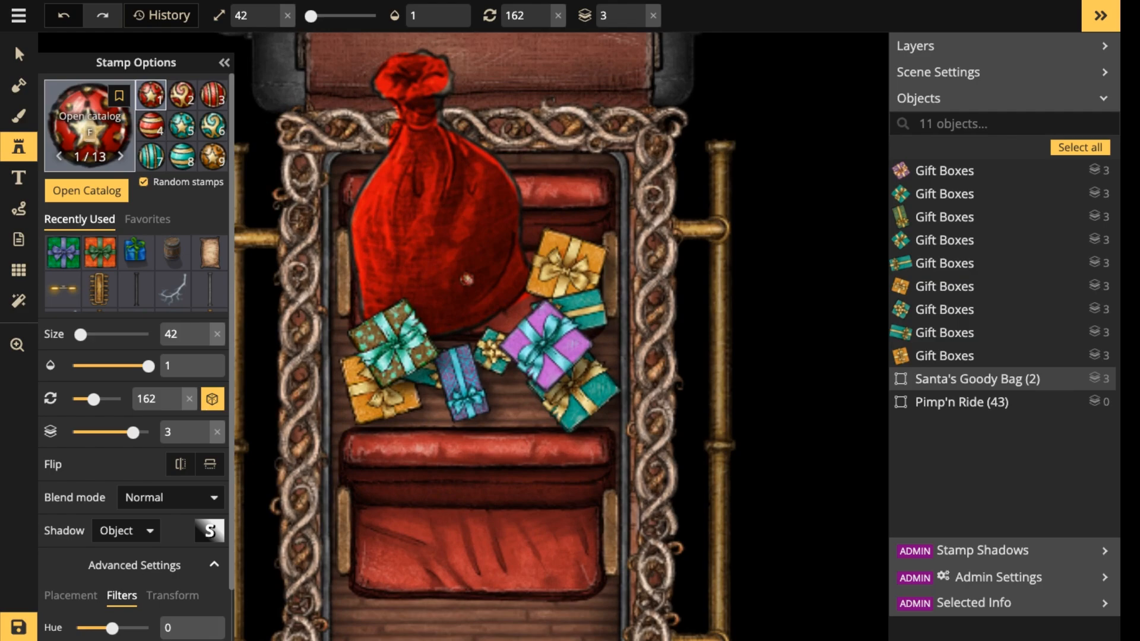
scroll(551, 226, up, 6)
scroll(551, 226, down, 2)
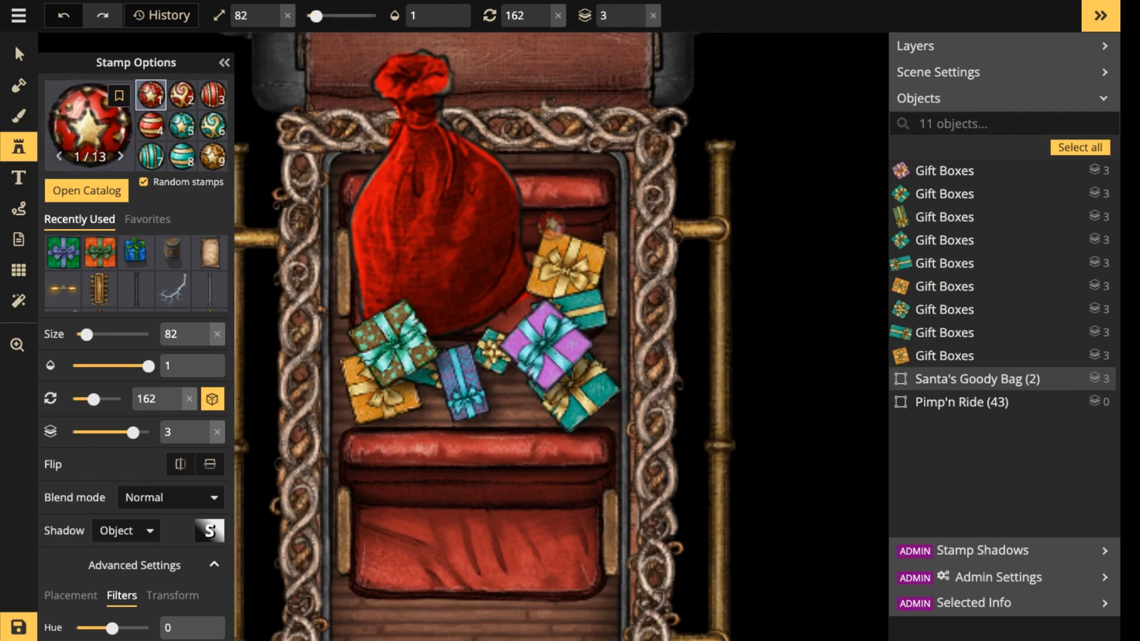
click(508, 316)
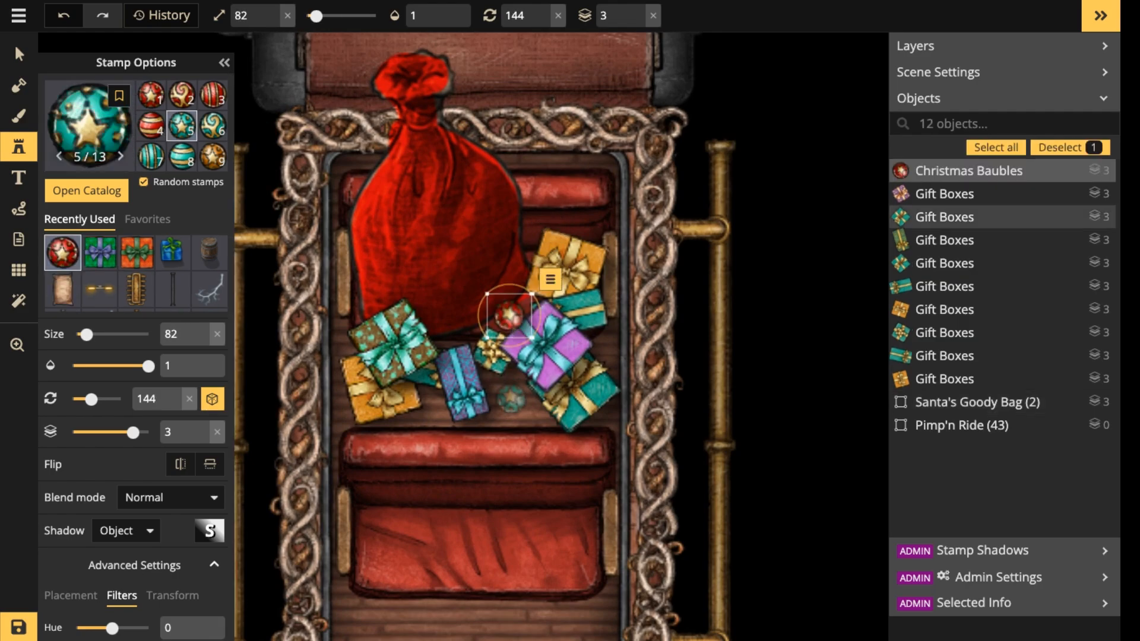
Scatter five more random size 82 baubles around the gift boxes and the sides of the goody bag.
click(515, 391)
click(602, 338)
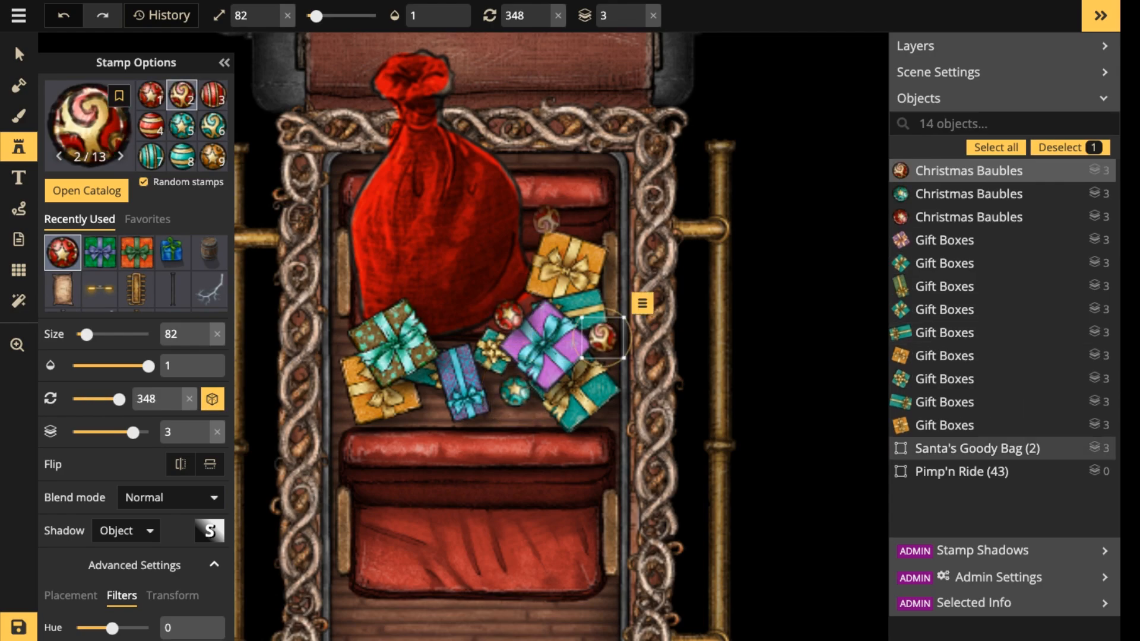
click(534, 224)
click(359, 312)
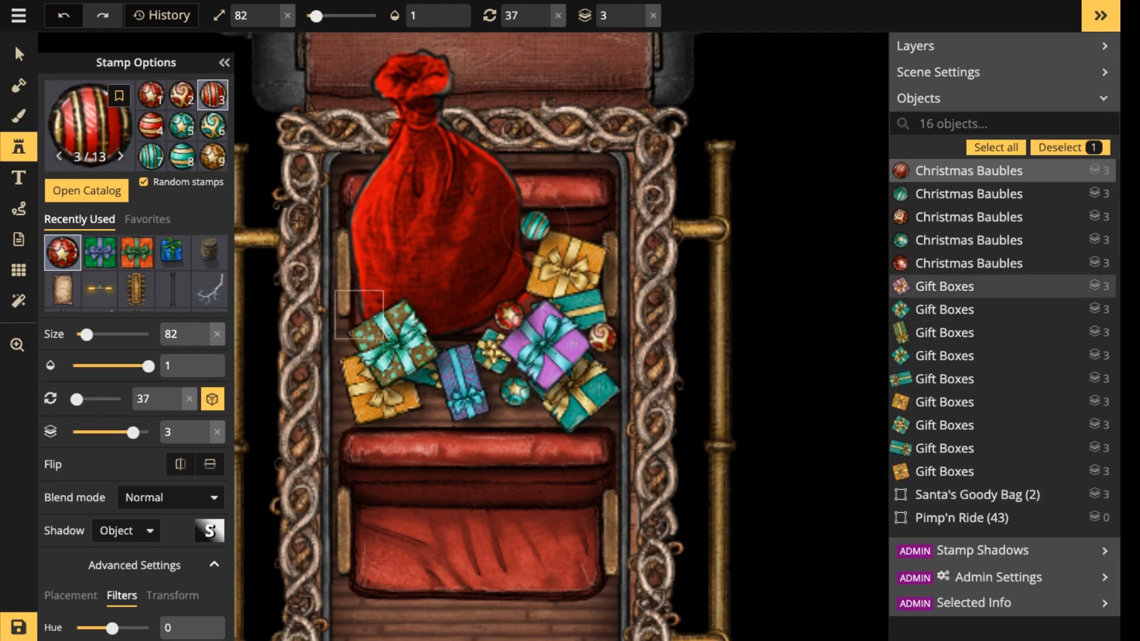
click(432, 407)
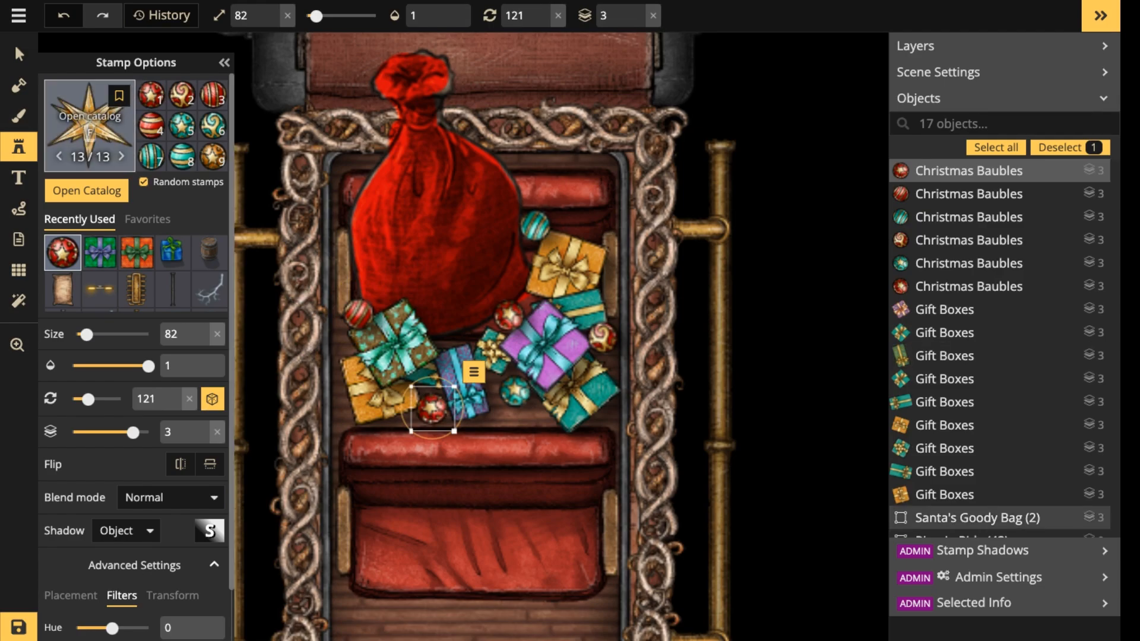
Place the gold star bauble at size 72 in the middle of the gift pile, in front of the goody bag.
key(f)
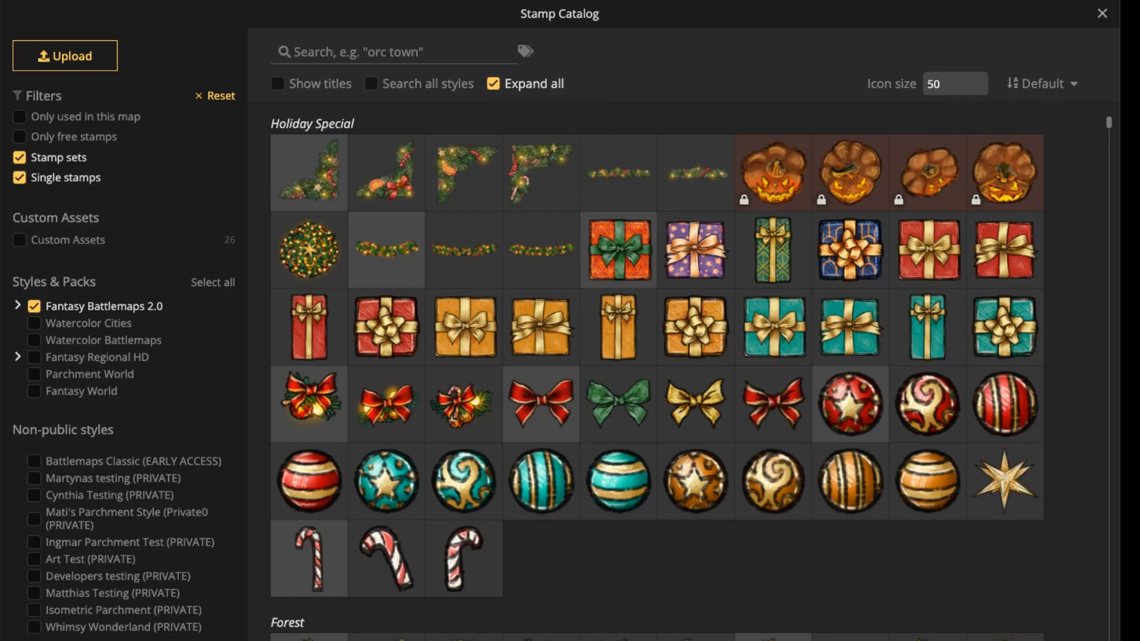
click(1003, 481)
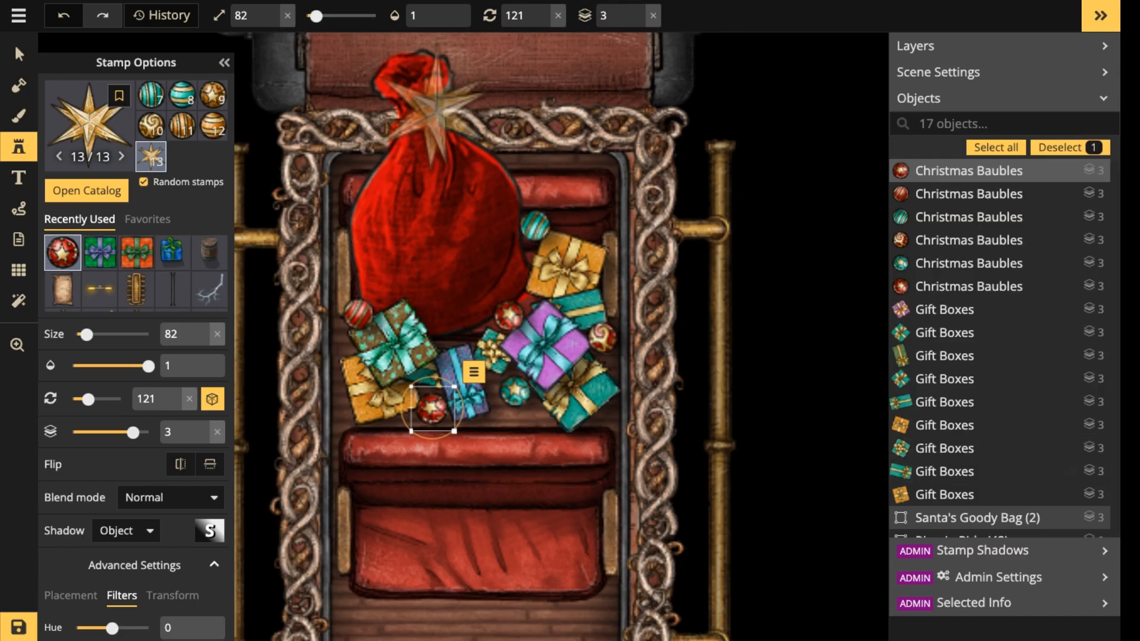
scroll(537, 333, down, 1)
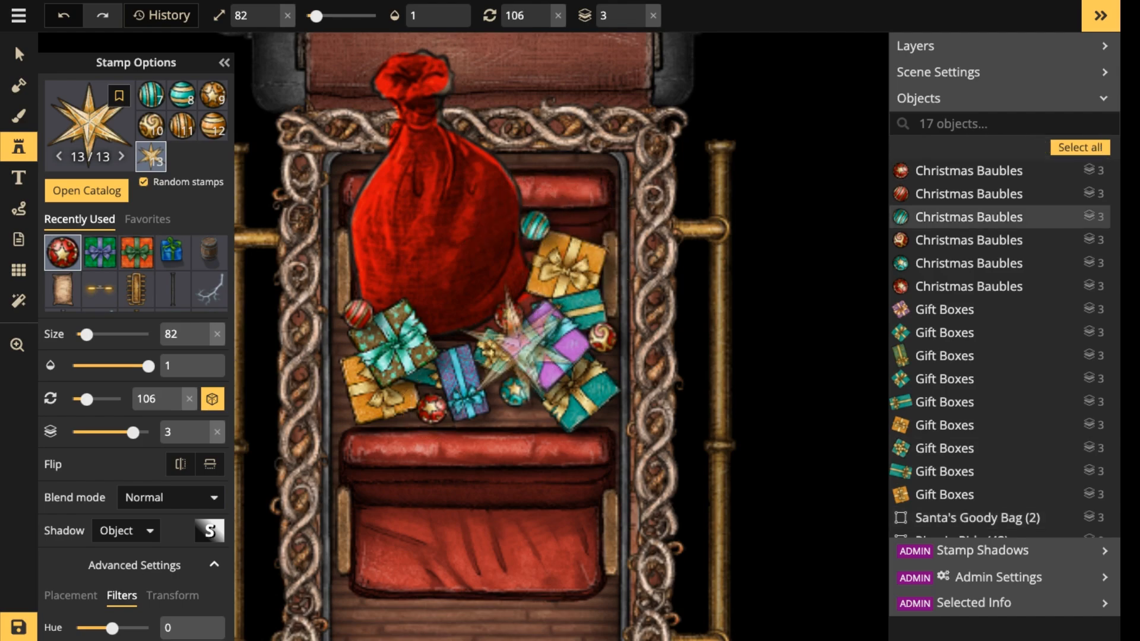
scroll(494, 349, down, 2)
click(482, 350)
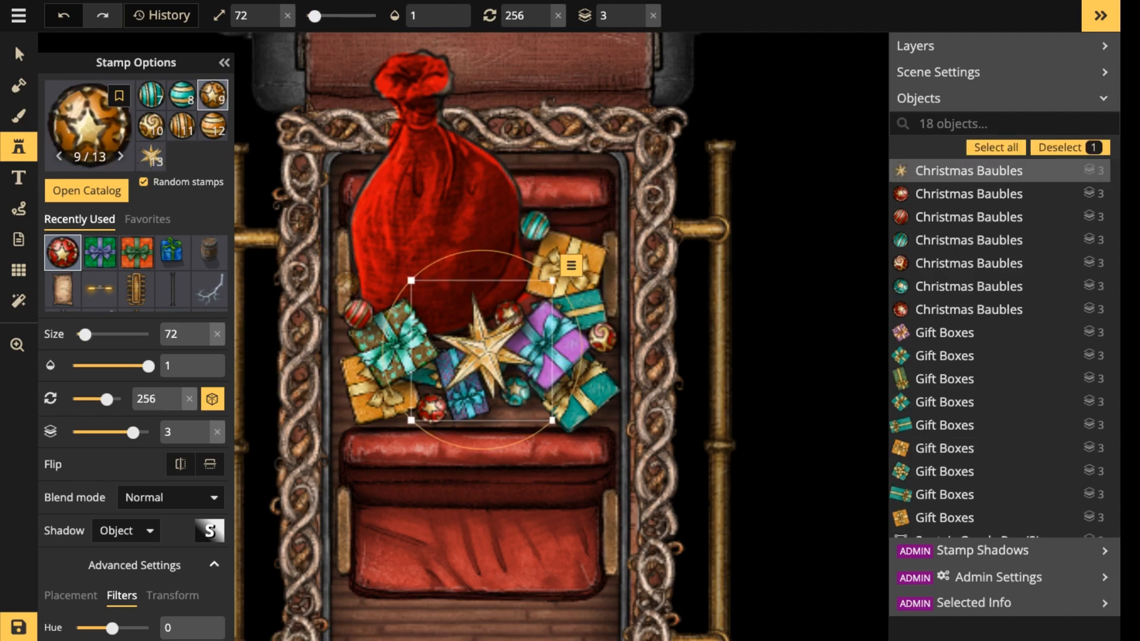
Clear the selection and check how the gifts, baubles and star look in the whole carriage.
click(19, 55)
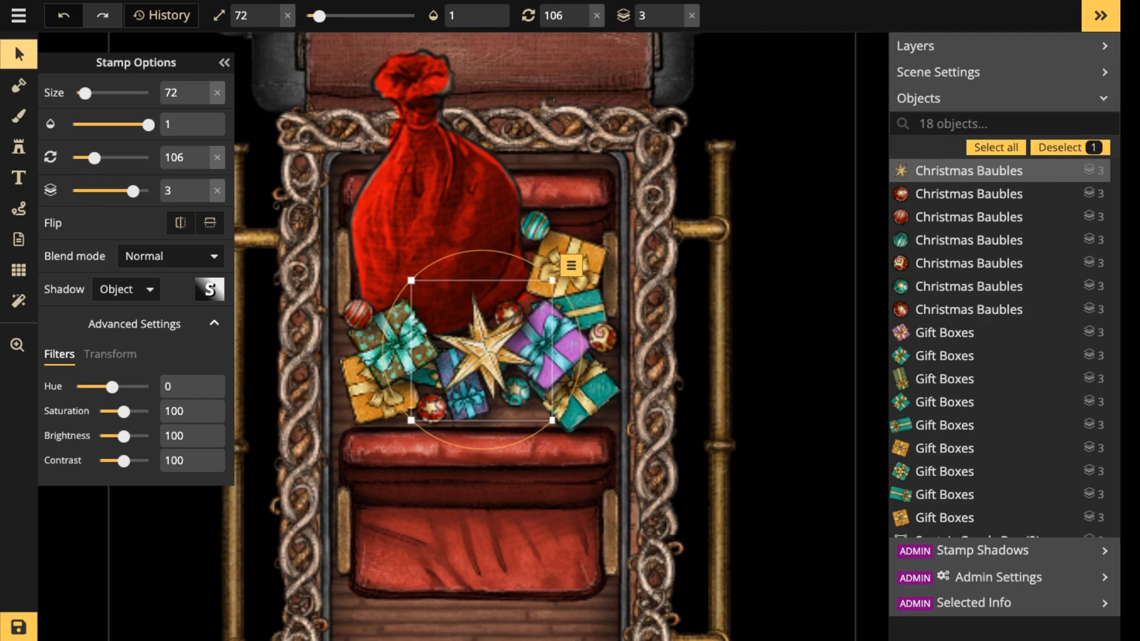
key(Escape)
scroll(481, 258, down, 4)
drag(481, 259, 496, 277)
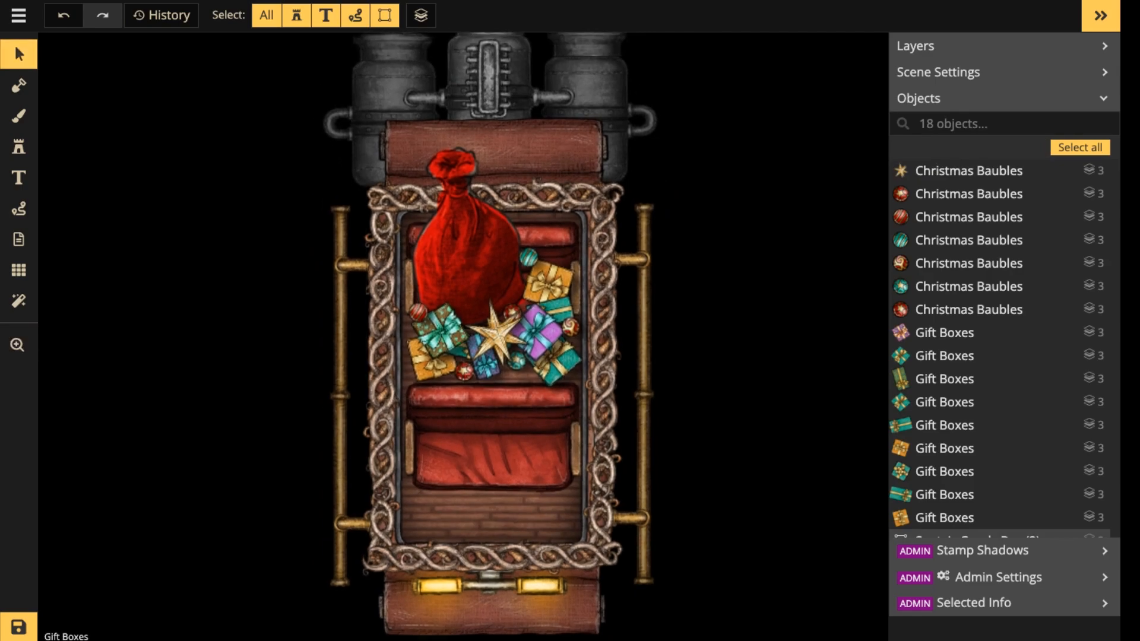
Choose the Candy Canes stamps and place a random size 82 cane below the teal bauble at the edge of the gift pile.
click(19, 147)
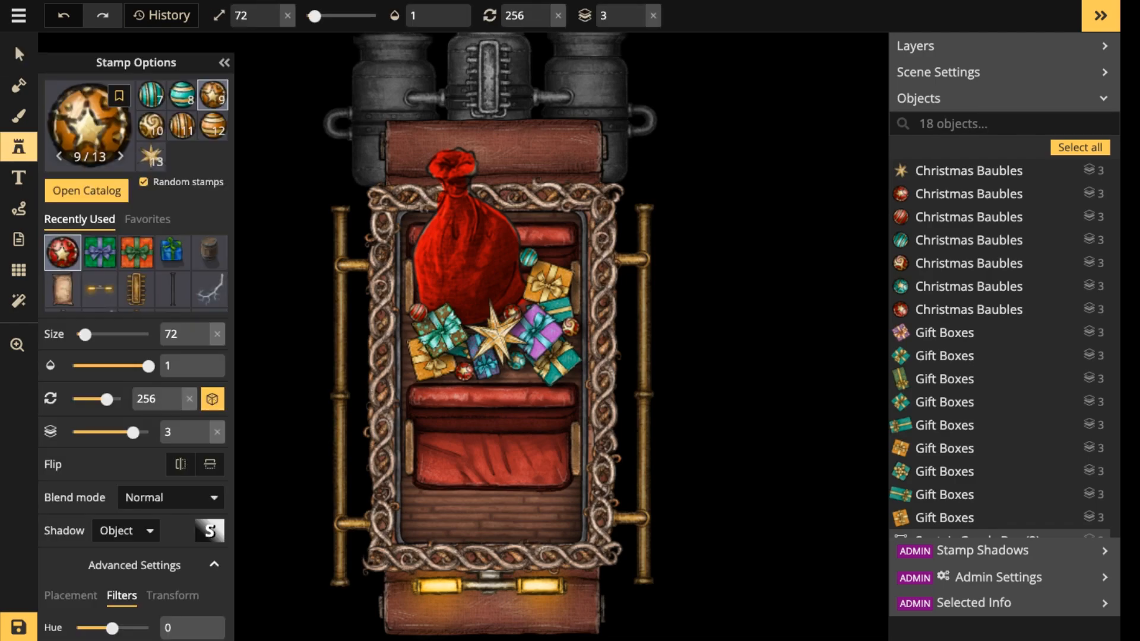
scroll(152, 155, up, 2)
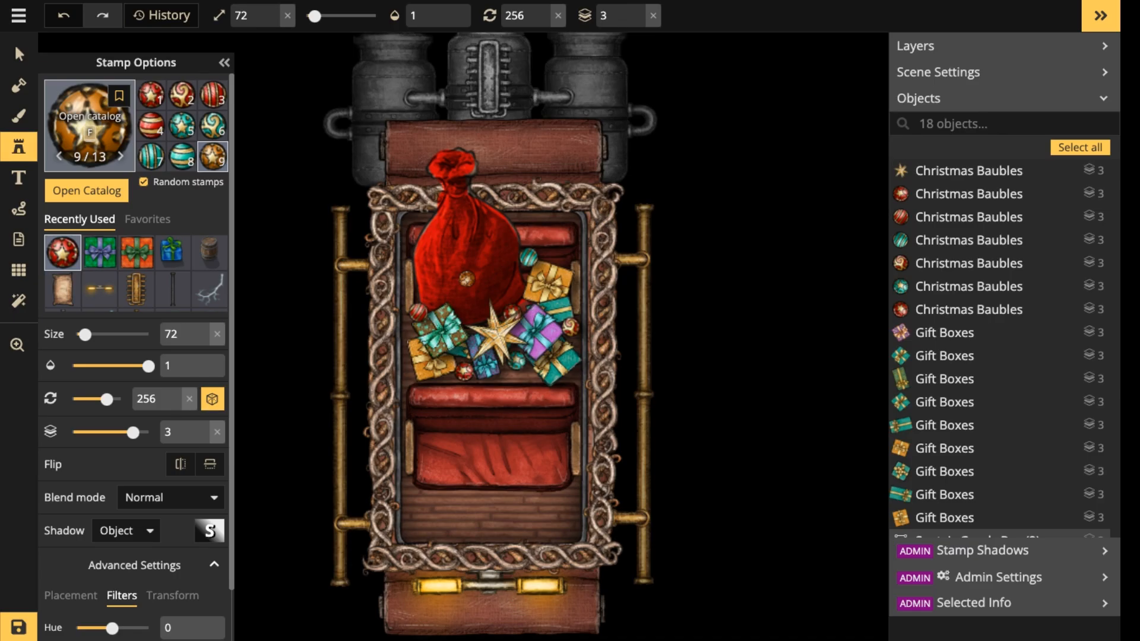
click(89, 122)
click(464, 557)
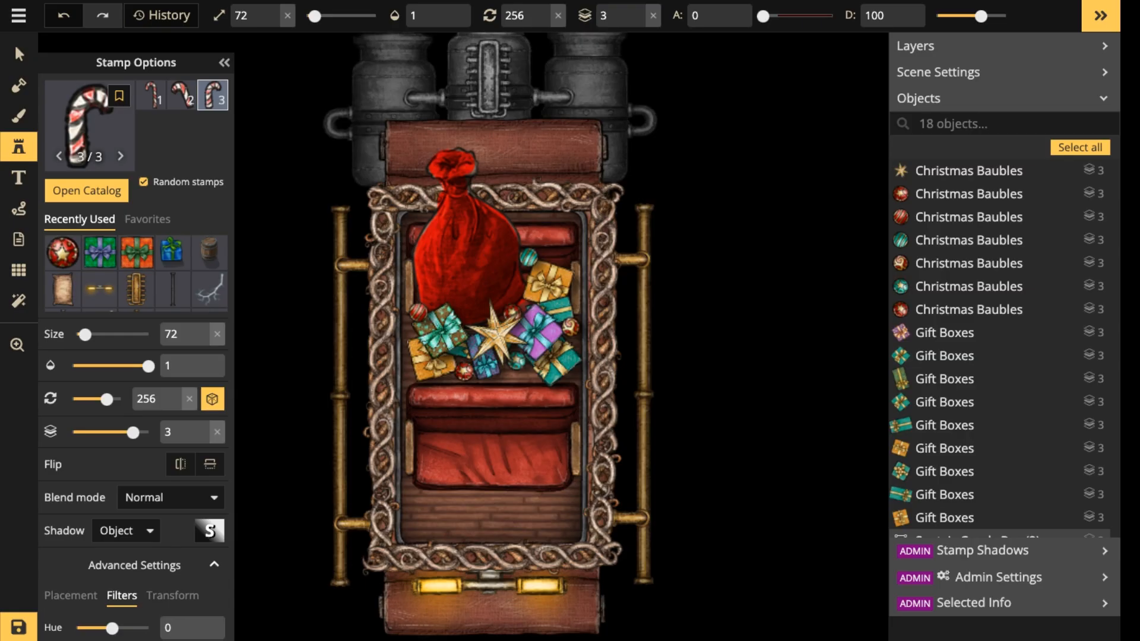
scroll(516, 403, up, 5)
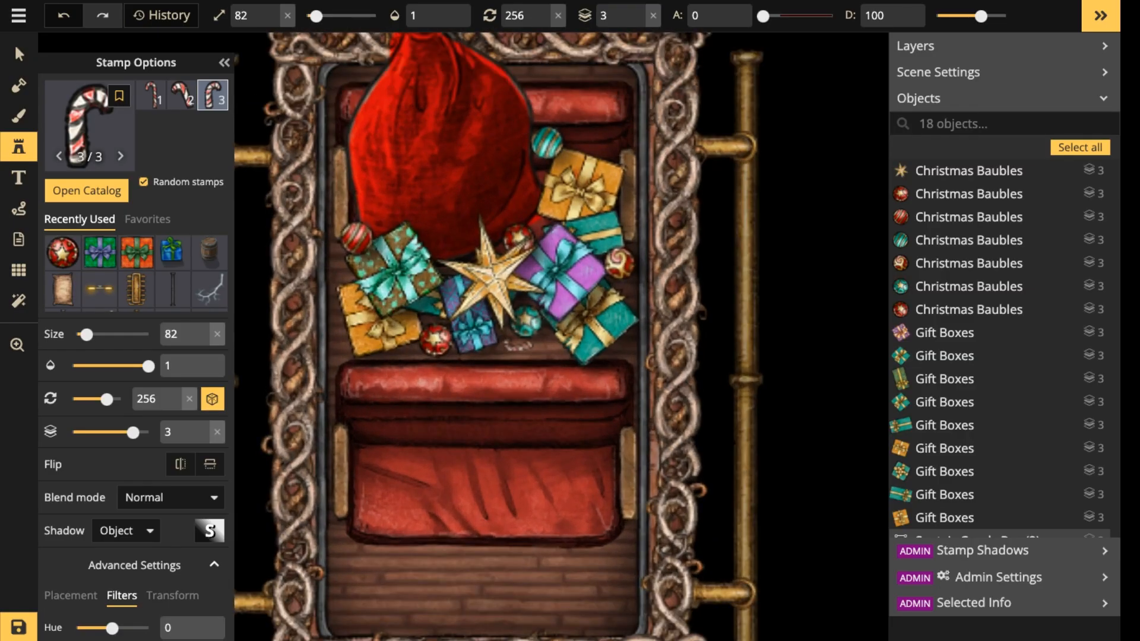
click(518, 344)
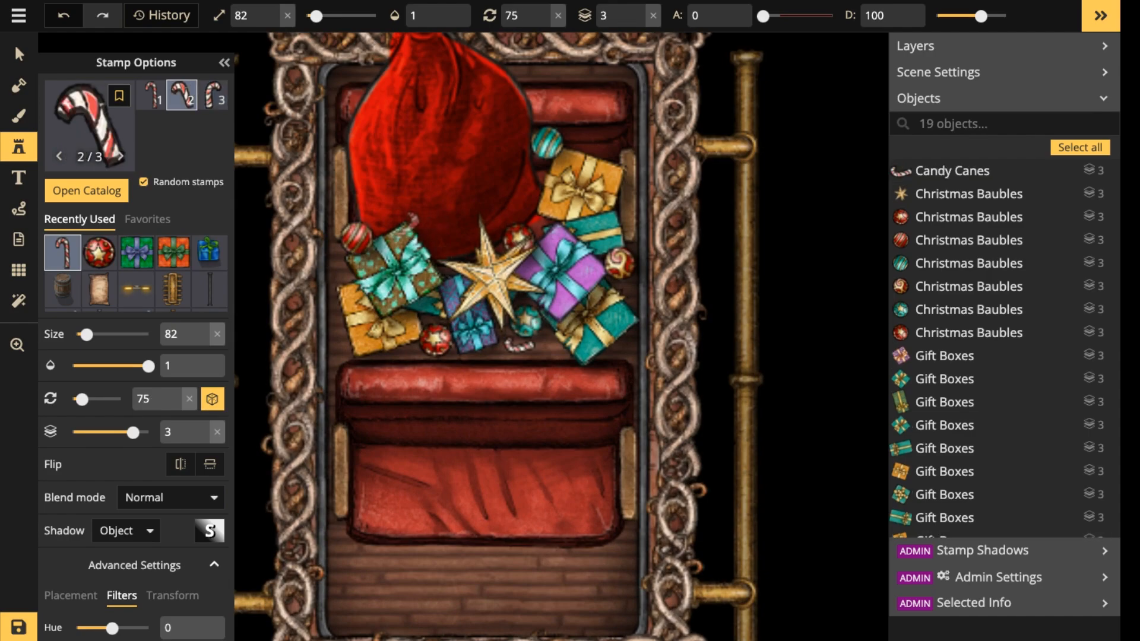
Place three more rotated size 82 candy canes on the dotted green gift, the upper teal gift and beside the lower orange gift.
scroll(411, 226, down, 1)
scroll(401, 229, down, 5)
click(391, 231)
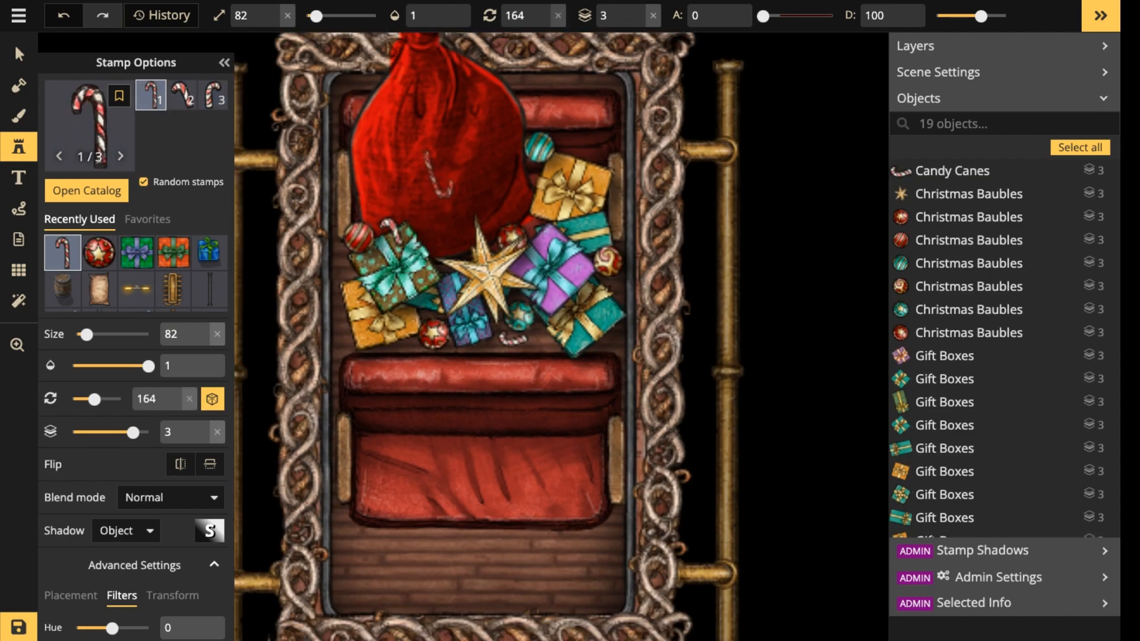
scroll(563, 226, down, 4)
scroll(565, 220, up, 2)
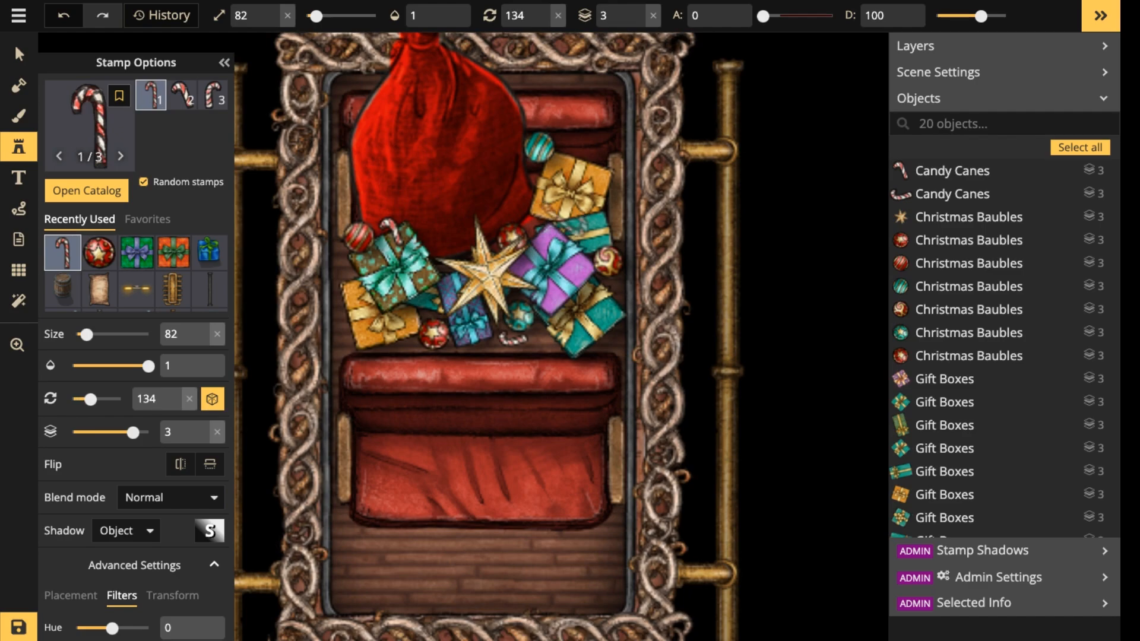
click(574, 224)
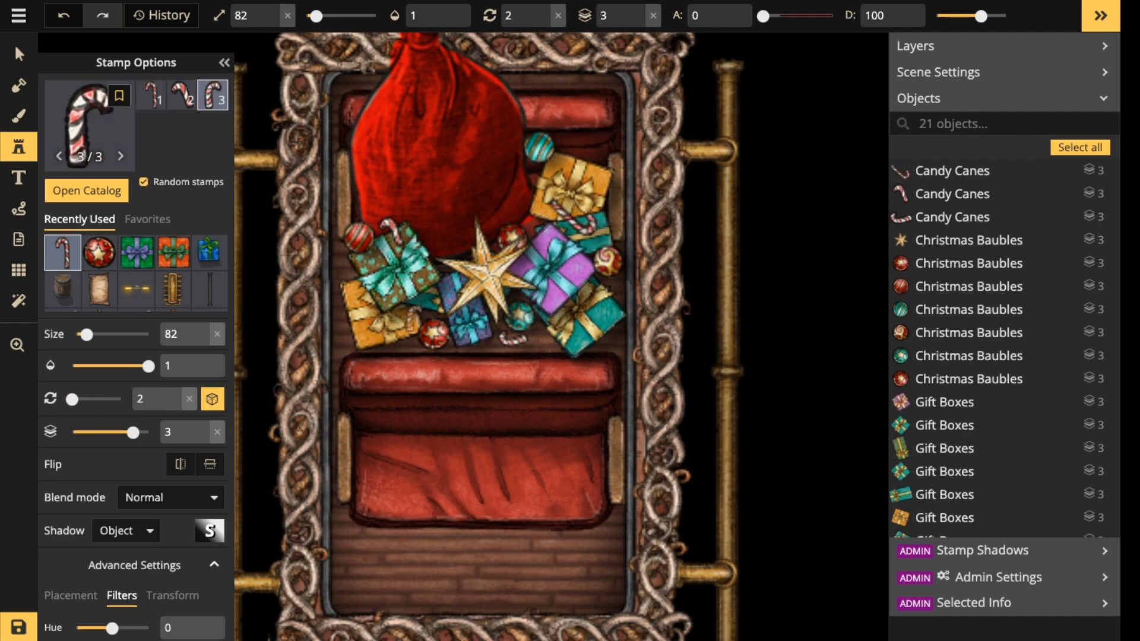
scroll(413, 317, up, 3)
click(420, 309)
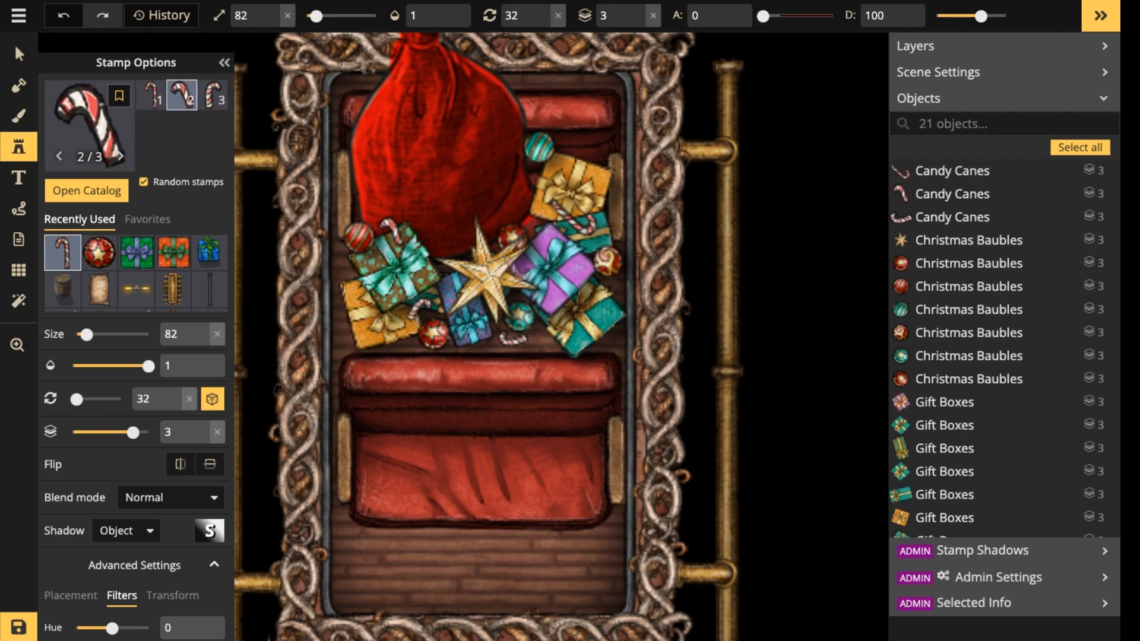
Add three rotated size 82 candy canes on the lower teal gift, between the bag and purple gift, and outside the lower orange gift.
scroll(605, 319, down, 4)
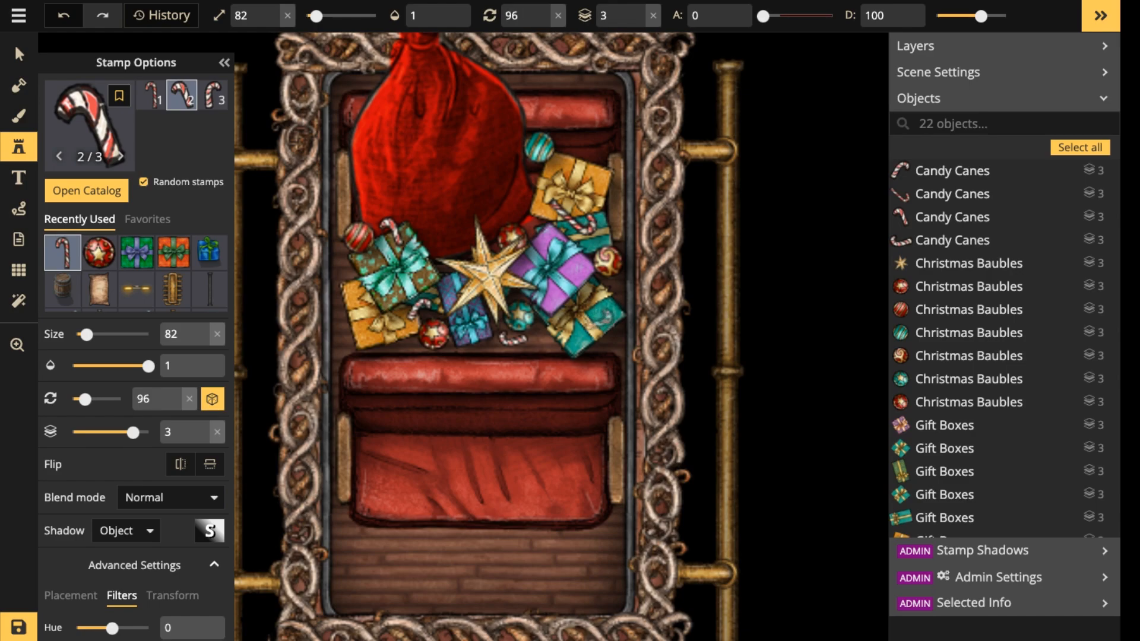
click(567, 295)
scroll(531, 215, up, 4)
scroll(528, 218, up, 1)
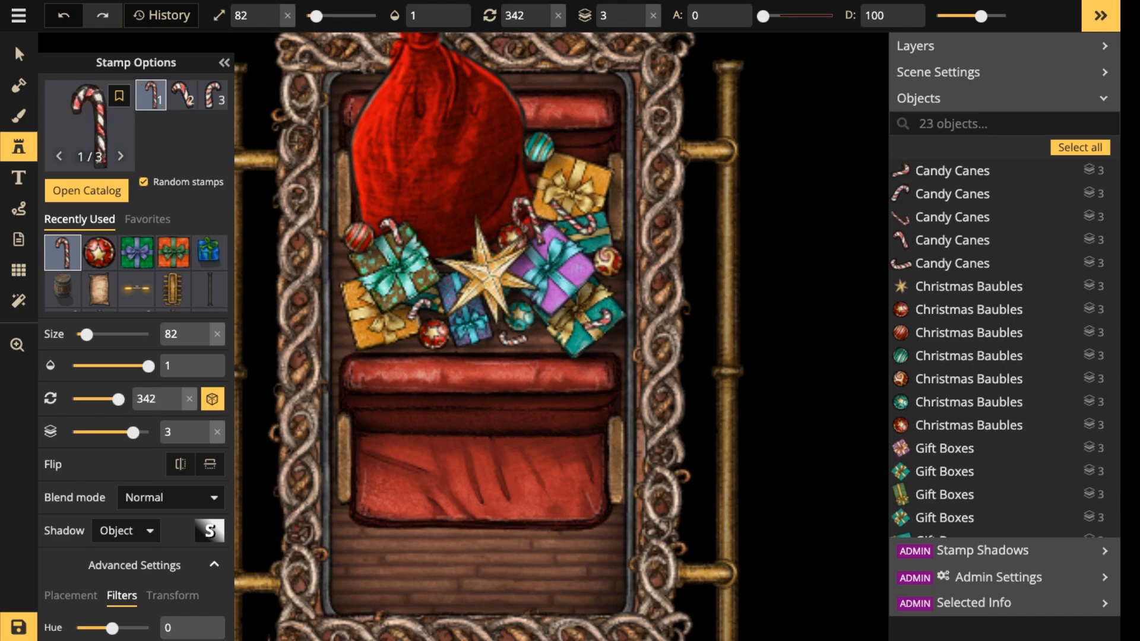
click(528, 220)
scroll(587, 149, down, 1)
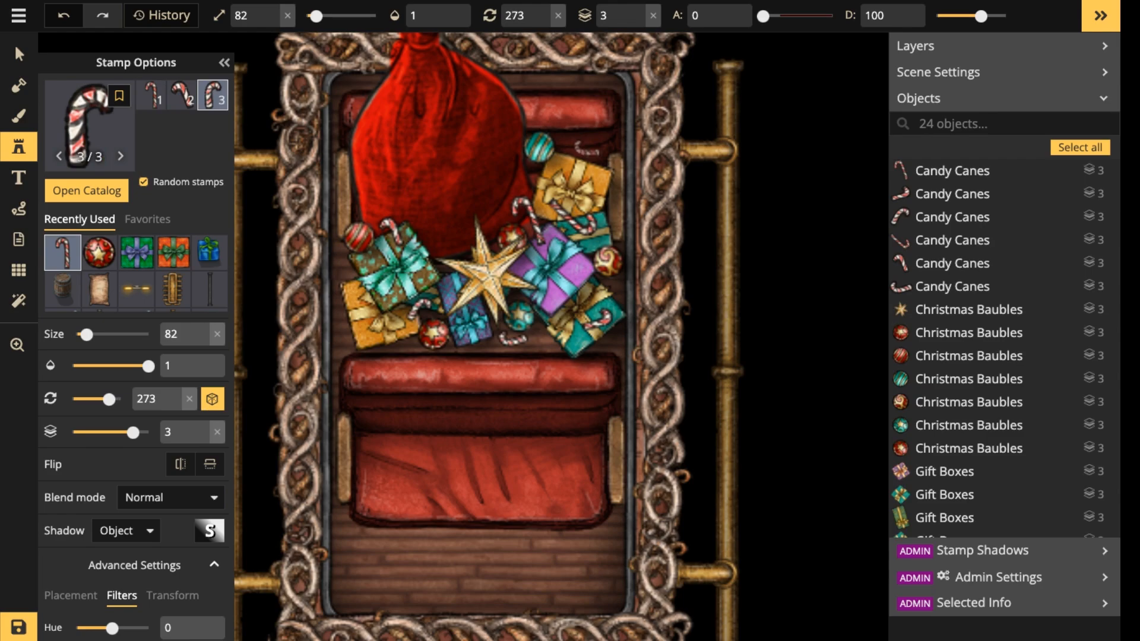
scroll(339, 336, up, 4)
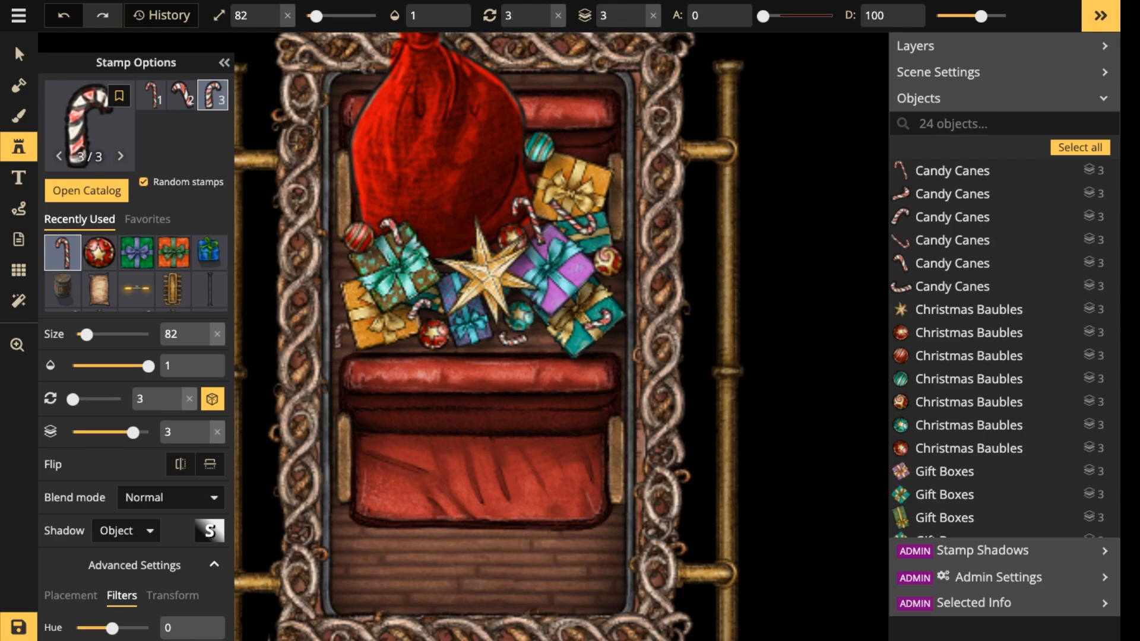
scroll(338, 336, up, 1)
click(340, 337)
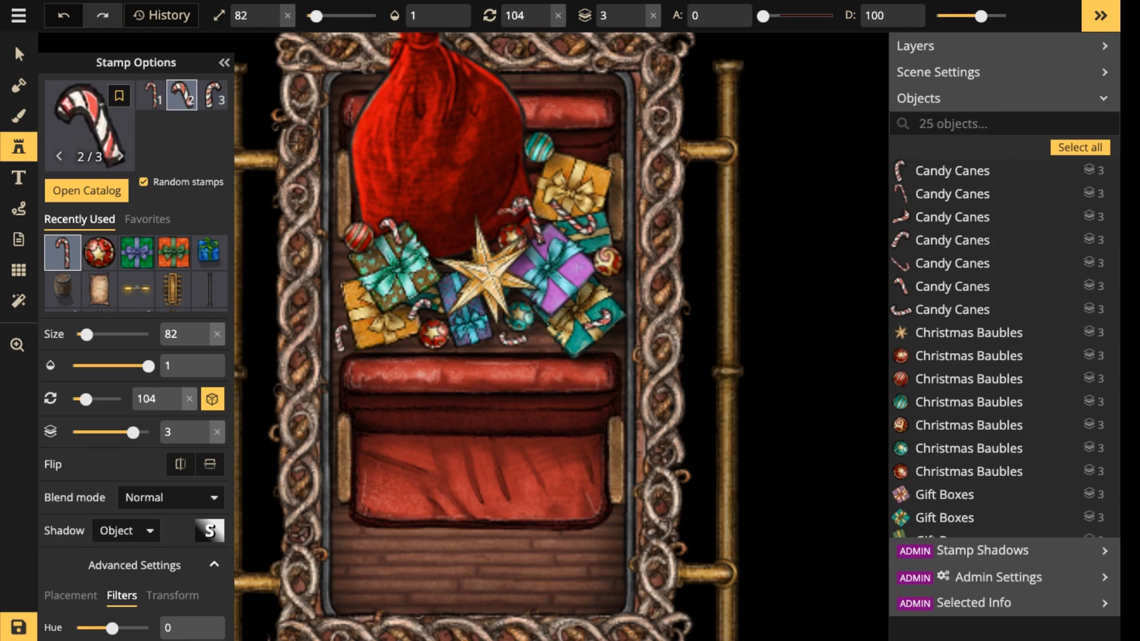
scroll(512, 206, down, 1)
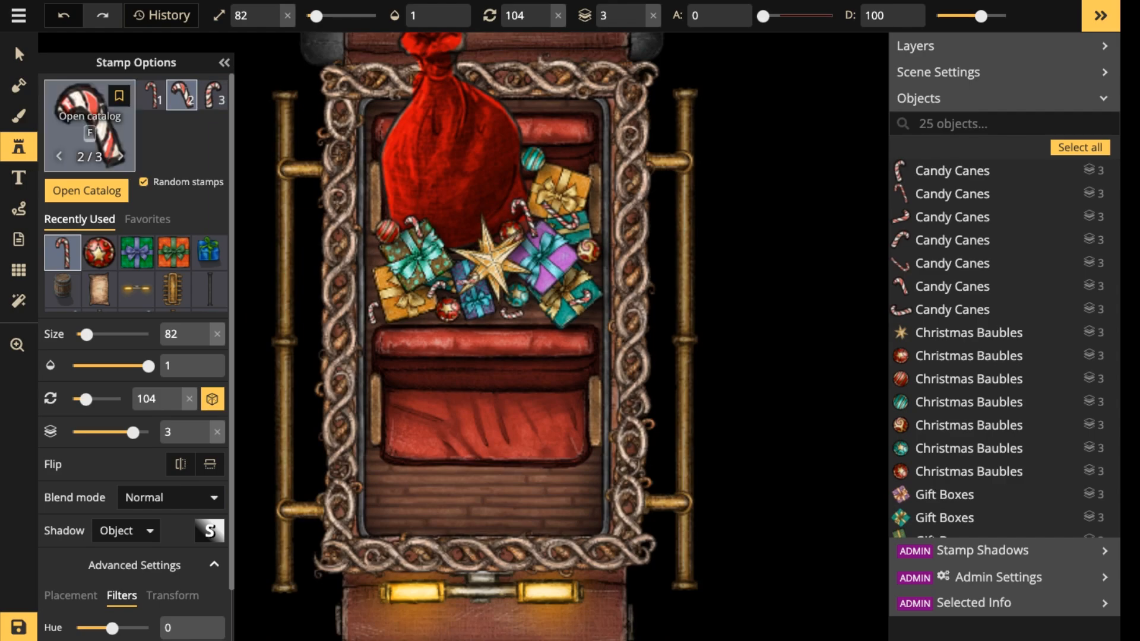
click(89, 127)
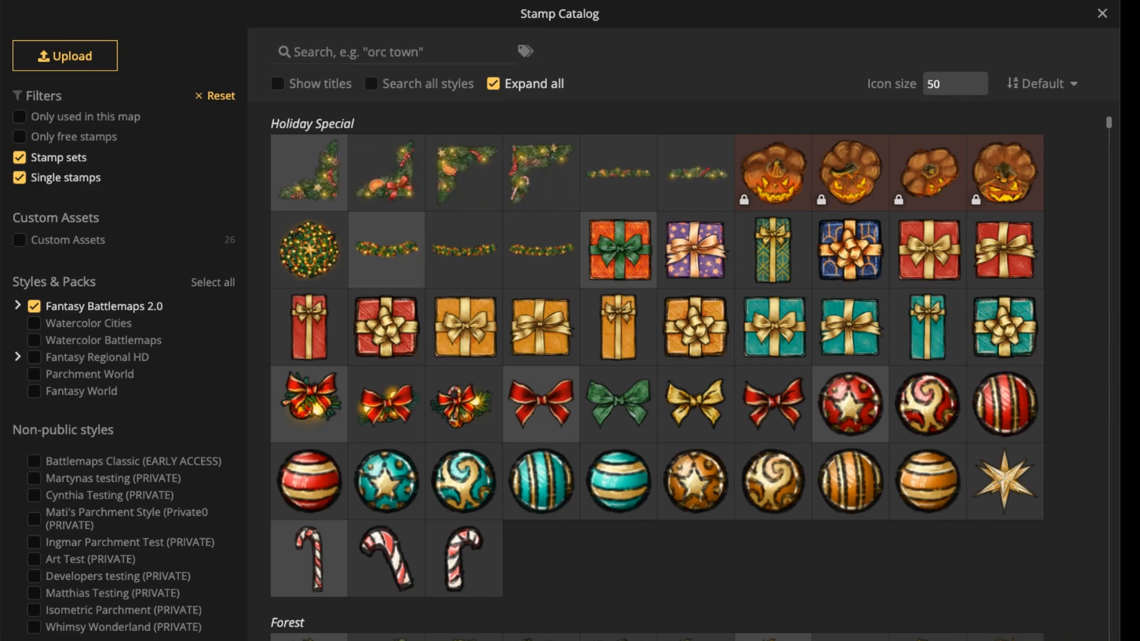
click(464, 248)
drag(460, 190, 512, 433)
key(r)
key(r)
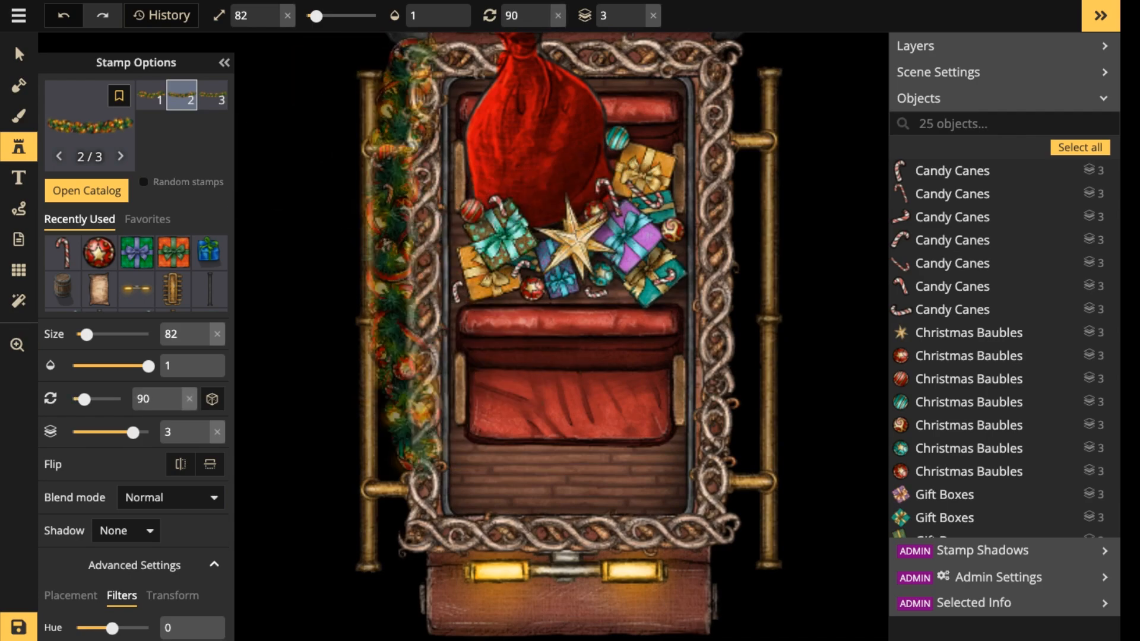
key(bracketleft)
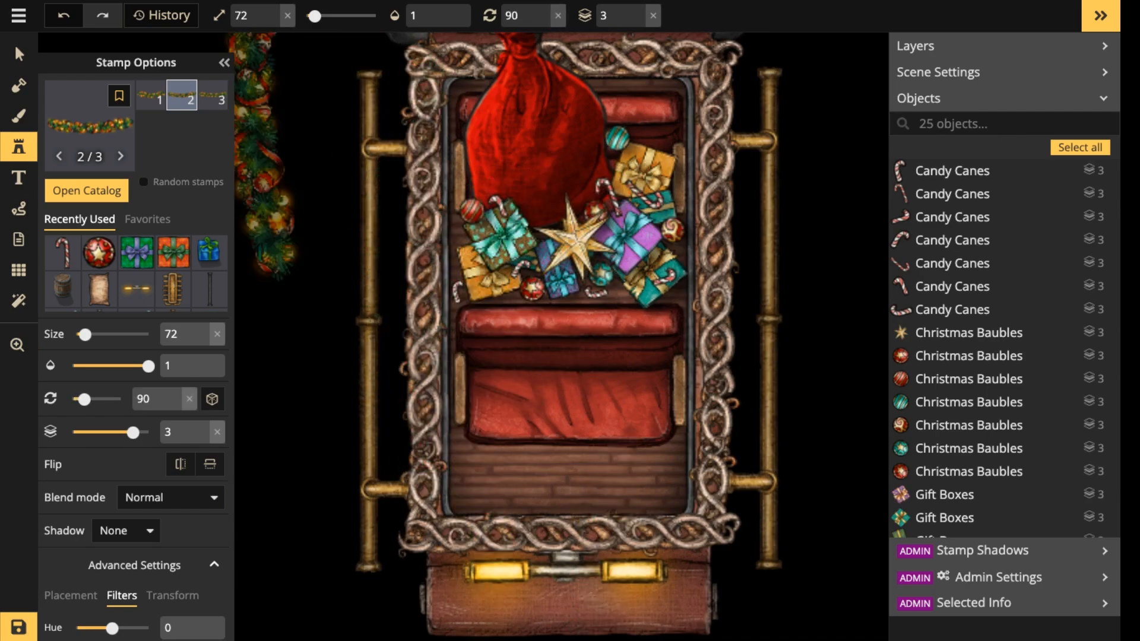
click(151, 95)
drag(604, 212, 610, 468)
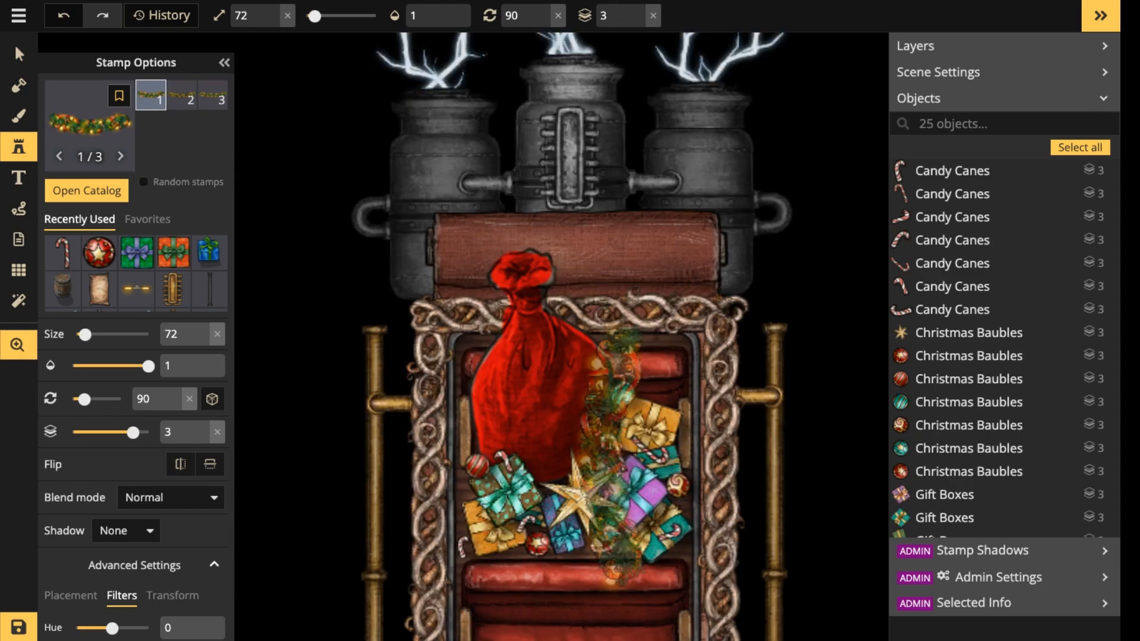
scroll(595, 225, up, 7)
scroll(578, 297, down, 1)
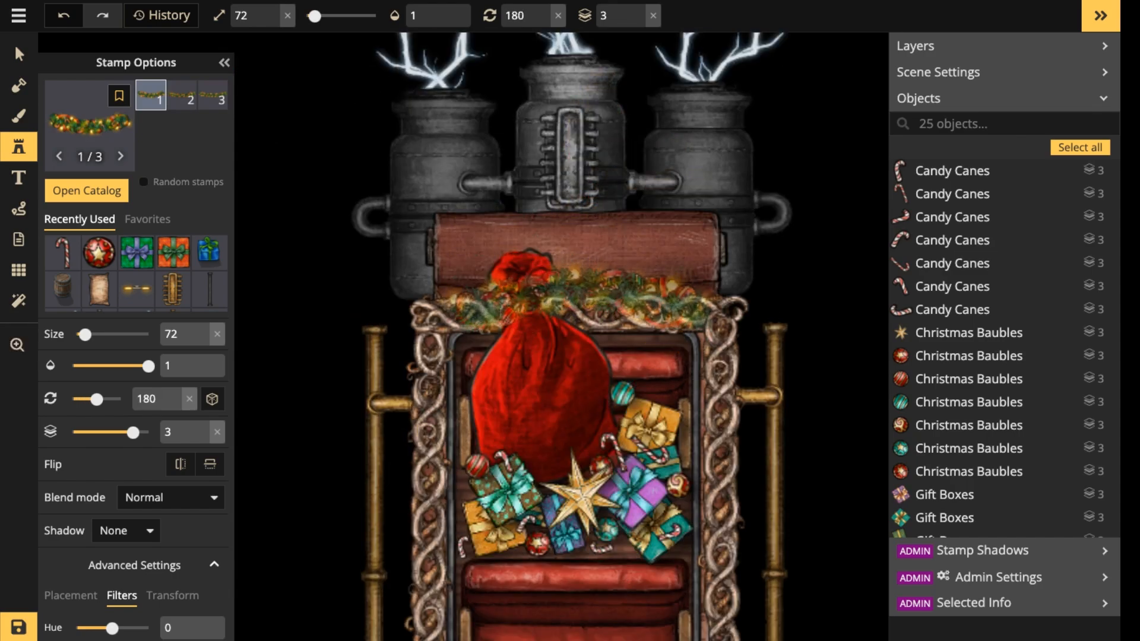
Open the Pimp'n Ride carriage group for editing.
click(19, 55)
click(558, 154)
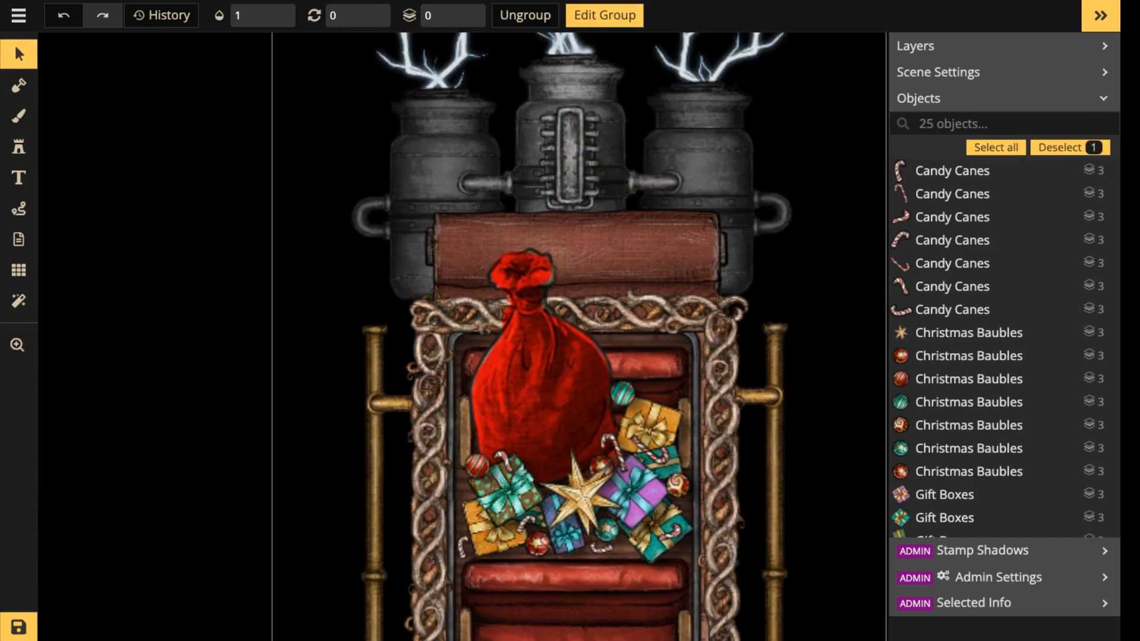
click(604, 16)
click(698, 160)
Choose the first Christmas Garlands stamp and place it at size 71, rotated 183 degrees, across the frame at the boiler end.
click(19, 147)
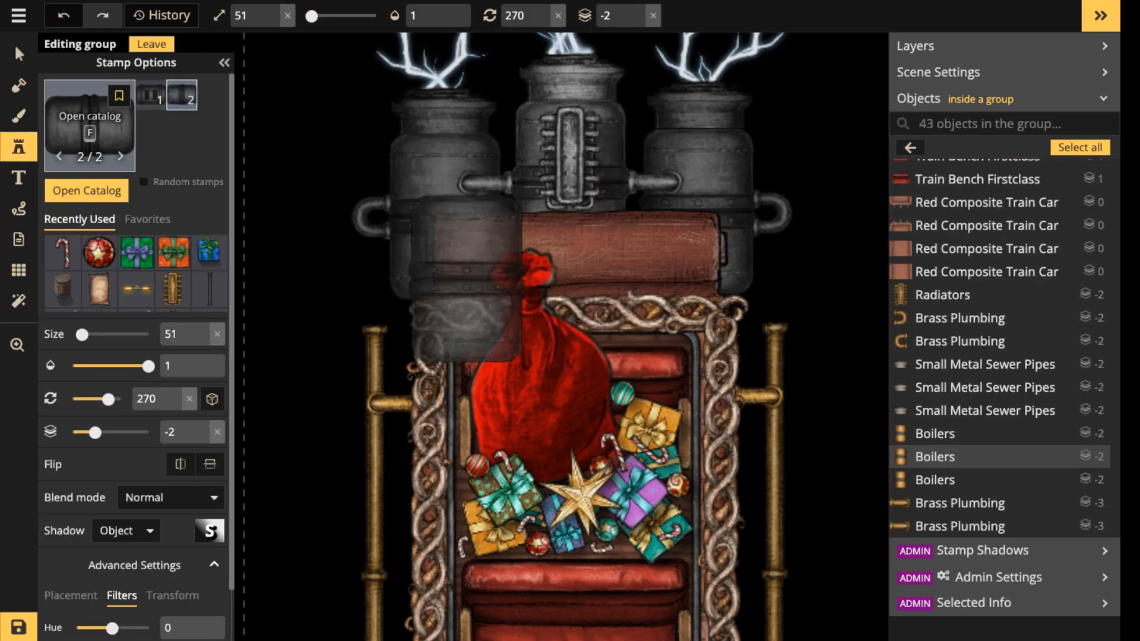
key(f)
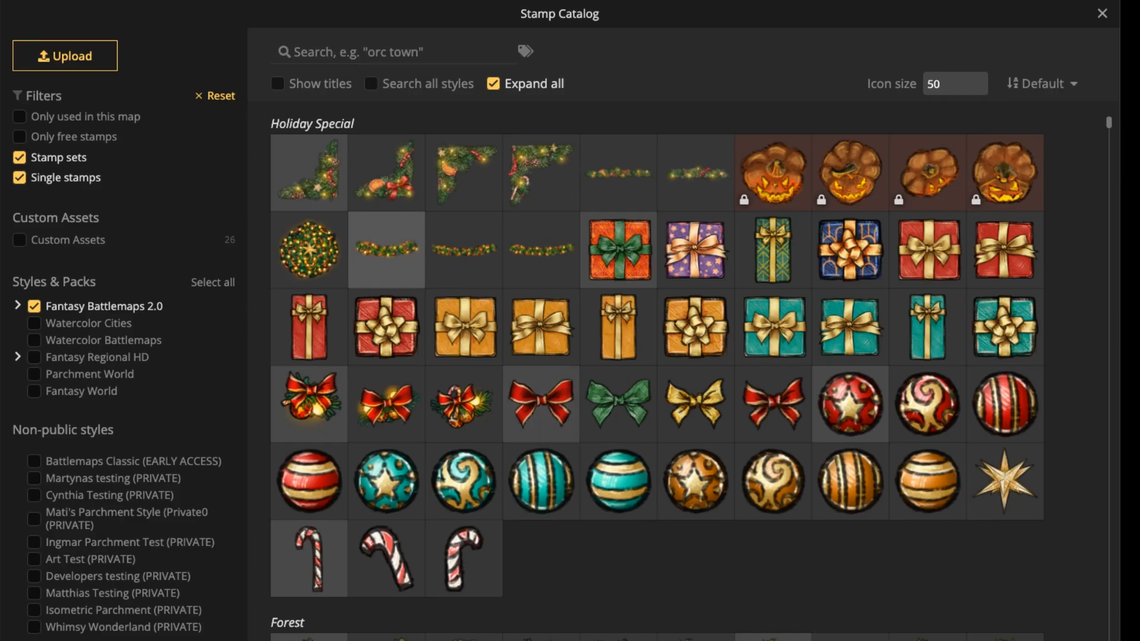
click(386, 250)
scroll(574, 285, up, 13)
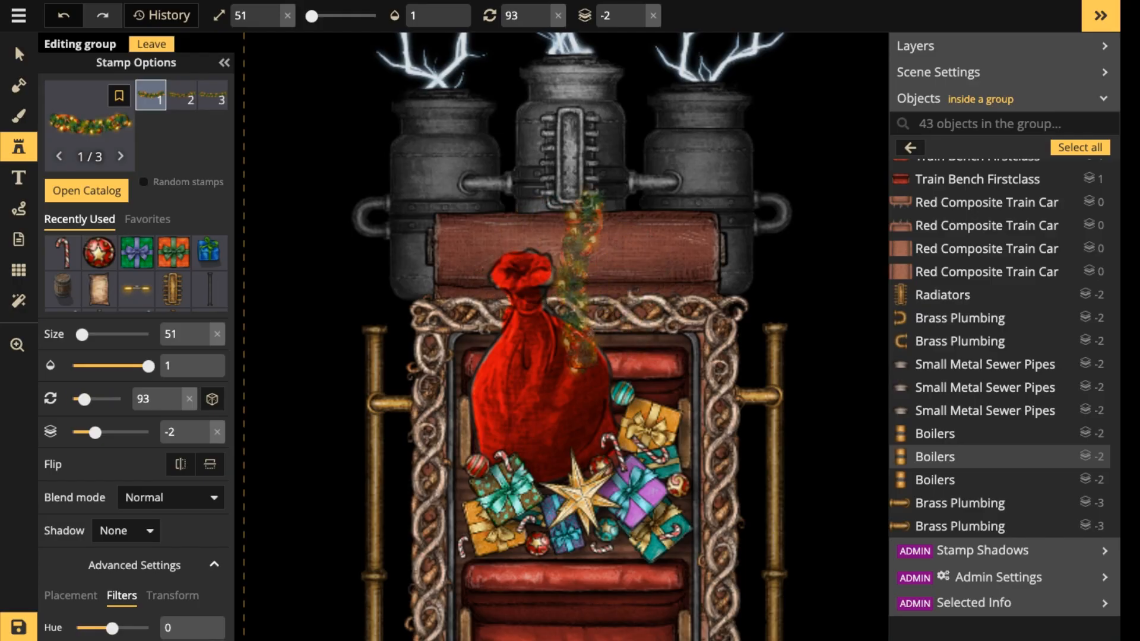
scroll(572, 291, up, 4)
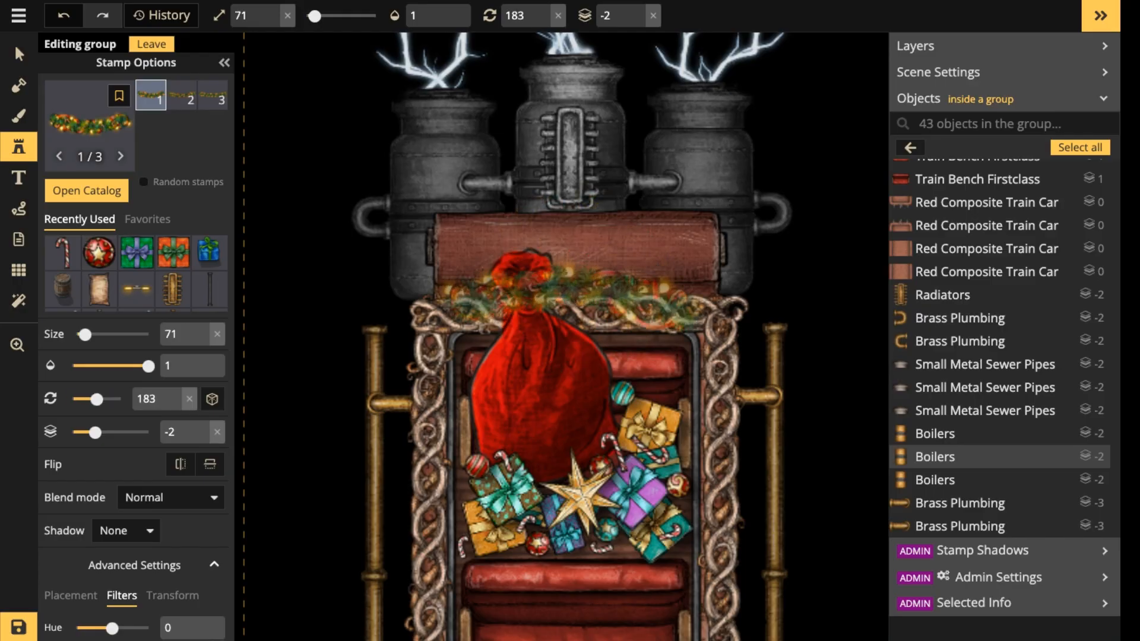
click(572, 296)
drag(572, 296, 576, 294)
Set the layer of the garland at the boiler end to 1.
click(638, 10)
click(637, 10)
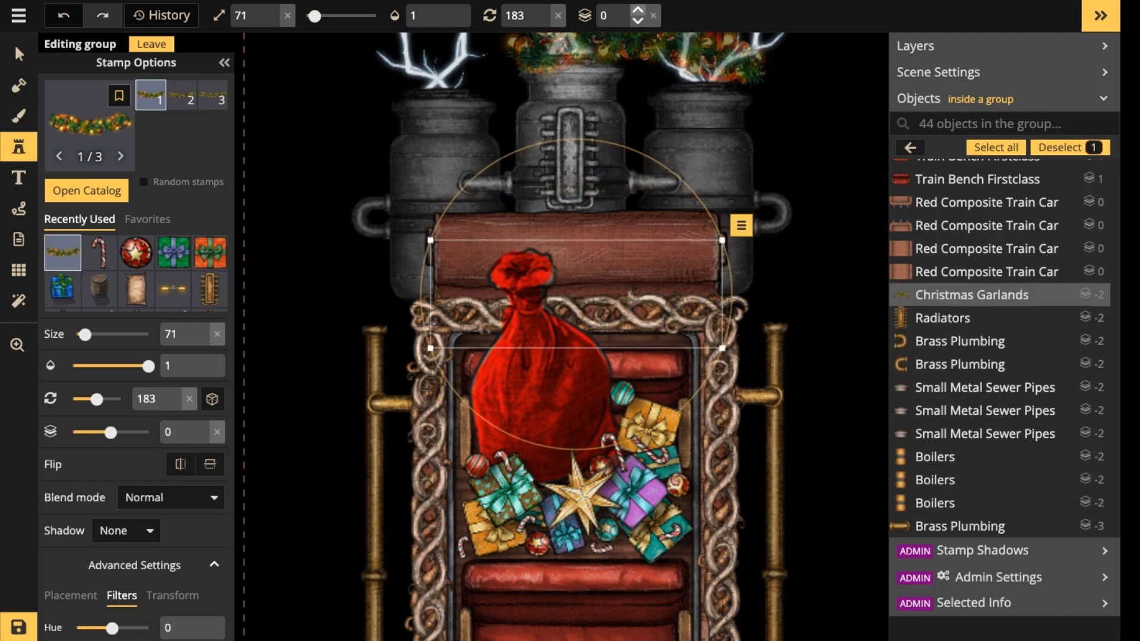
click(637, 8)
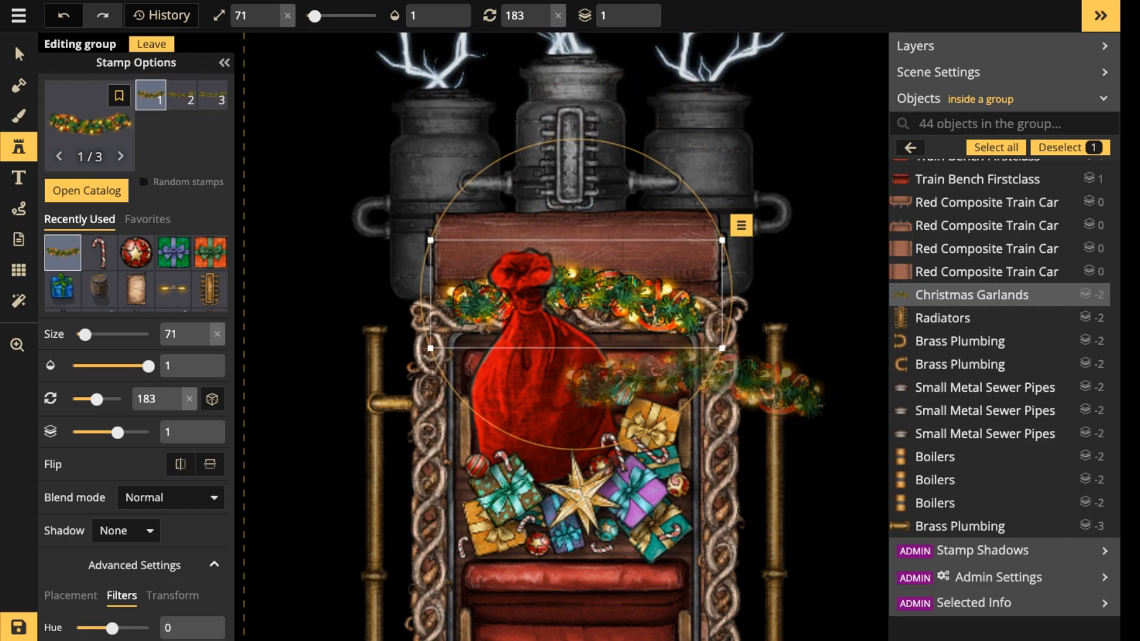
drag(689, 393, 693, 389)
drag(602, 282, 600, 284)
Place a second garland at size 71, rotated 180 degrees, across the frame at the carriage end with the train lights.
scroll(600, 284, down, 2)
scroll(602, 284, down, 1)
click(621, 396)
drag(621, 396, 614, 119)
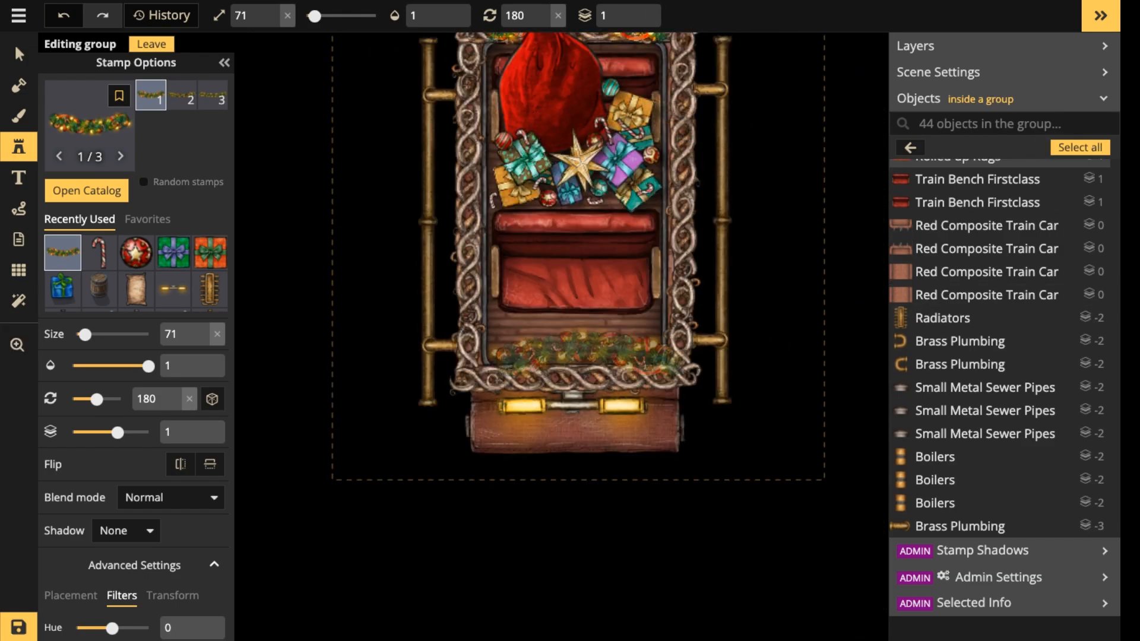
scroll(580, 359, up, 3)
scroll(572, 356, down, 3)
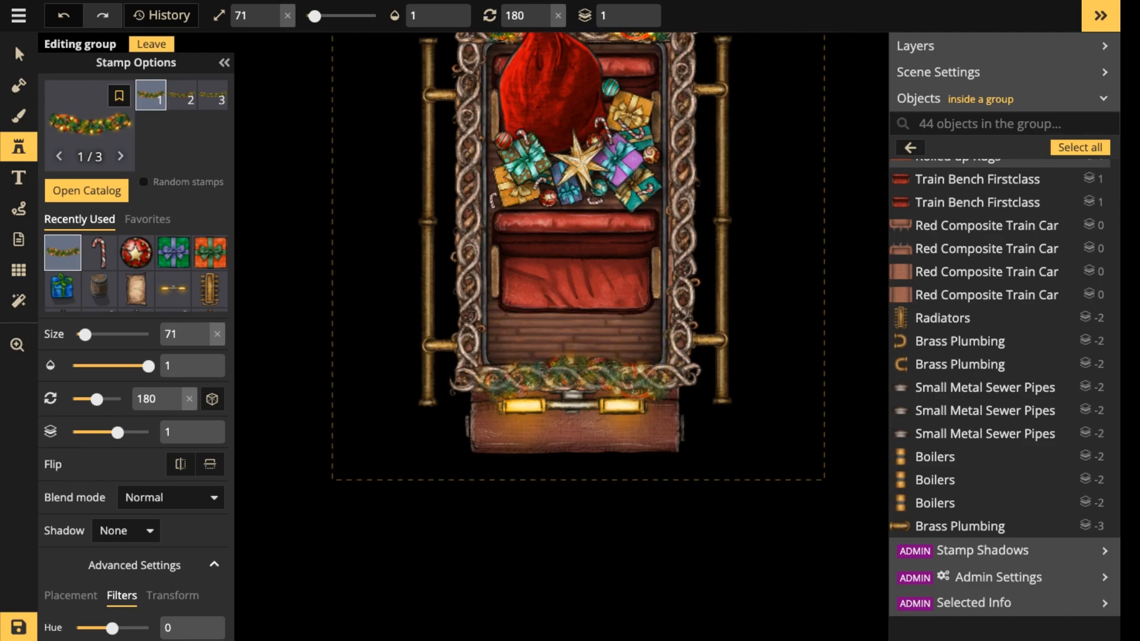
click(574, 375)
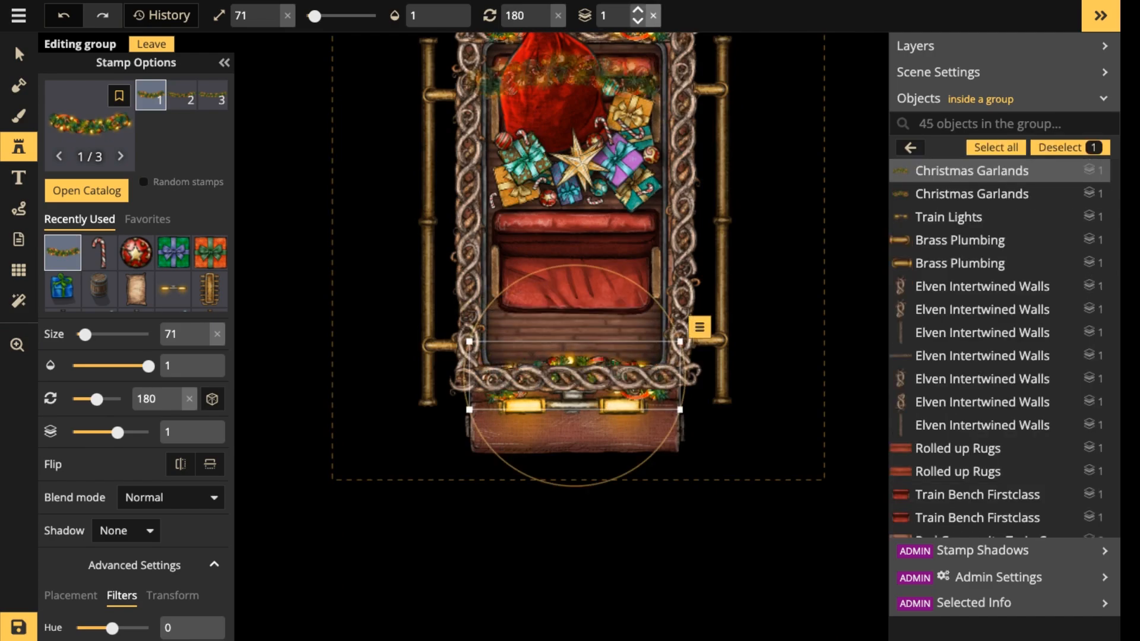
Set the layer of the garland by the train lights to 3 and clear the selection.
click(637, 10)
click(638, 10)
scroll(594, 142, down, 2)
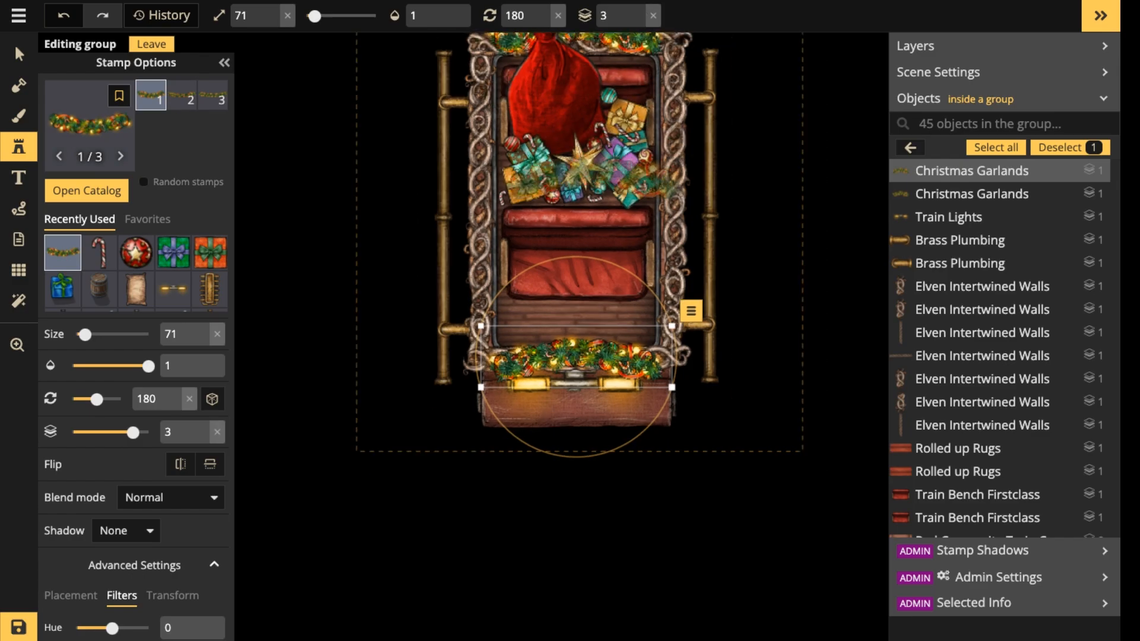
key(Escape)
Leave the carriage group and select the Santa's Goody Bag group.
drag(593, 133, 597, 322)
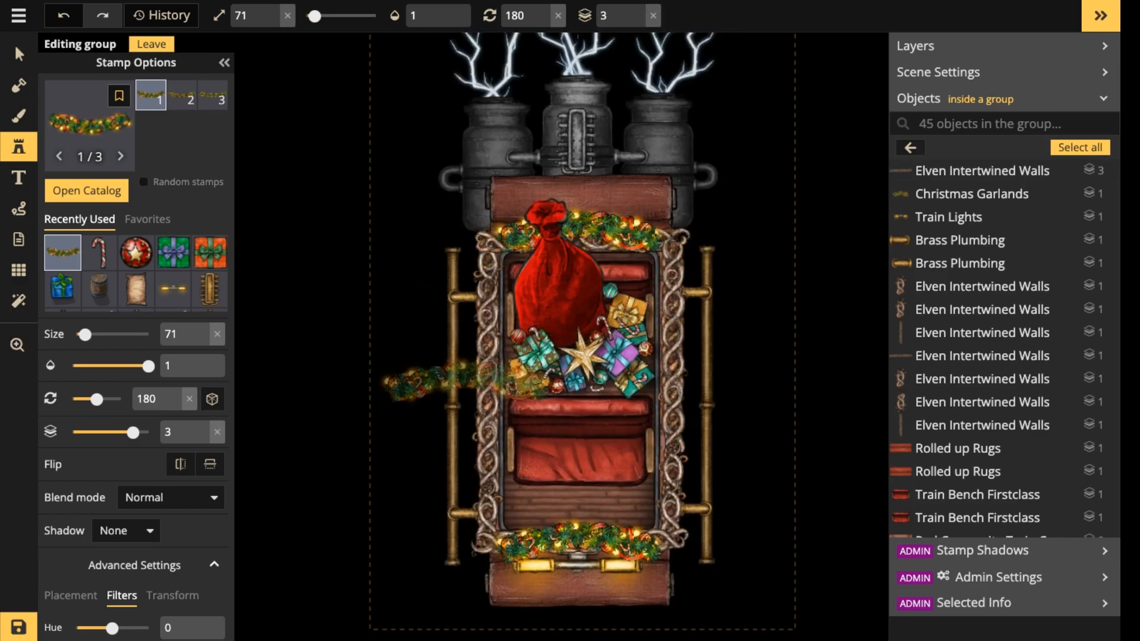
click(19, 54)
scroll(696, 285, down, 1)
scroll(699, 291, down, 1)
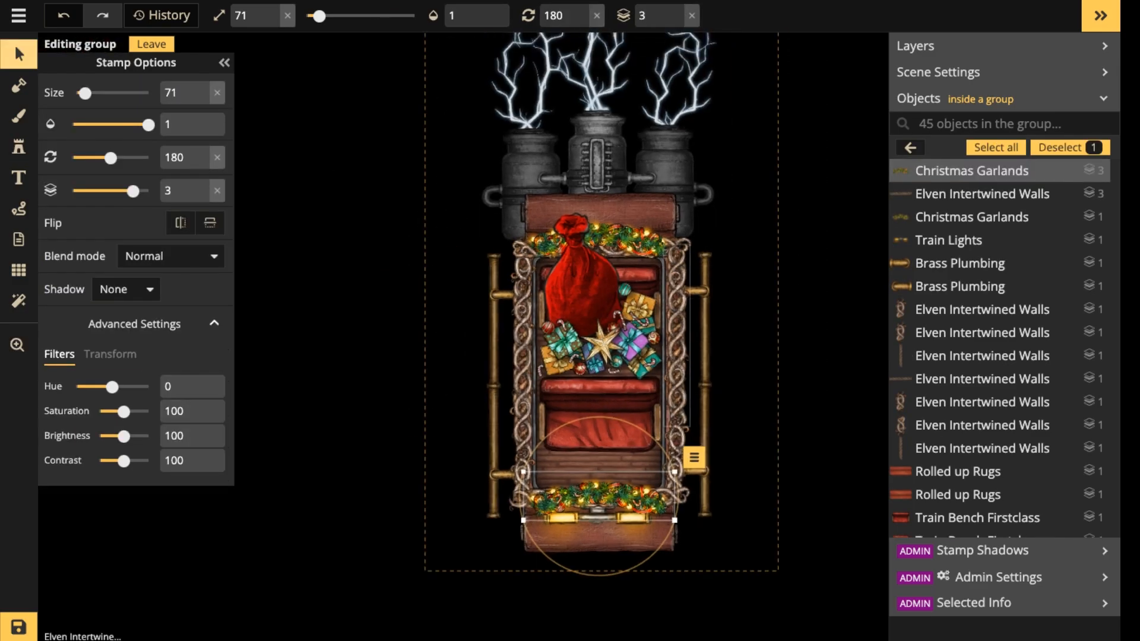
drag(676, 293, 610, 168)
key(Escape)
key(Escape)
click(528, 163)
scroll(502, 469, down, 2)
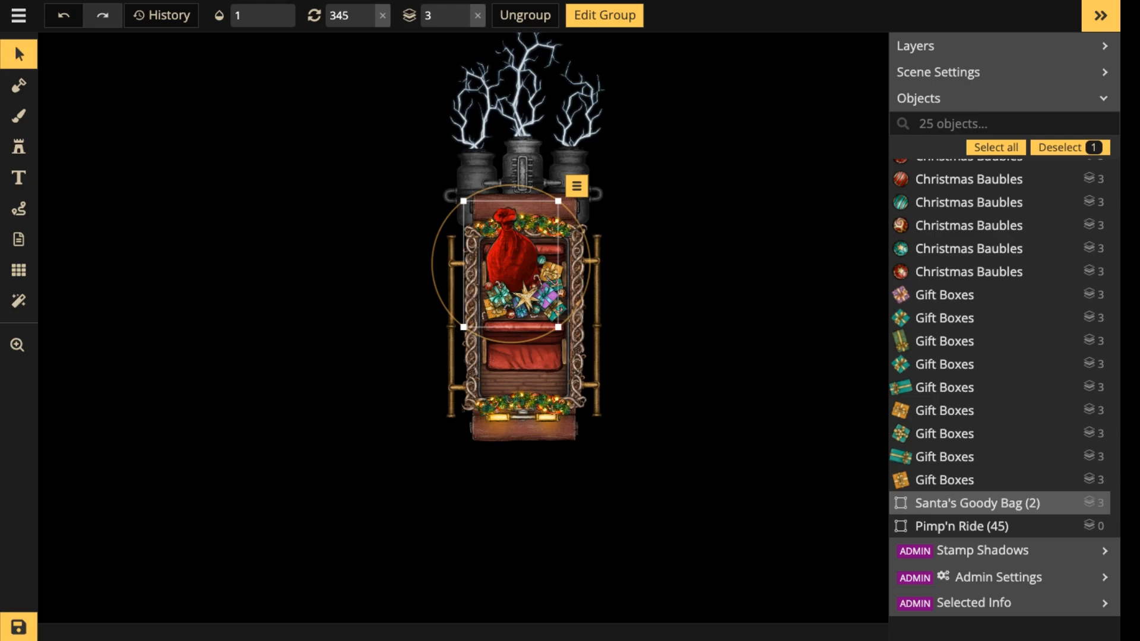
scroll(546, 247, up, 2)
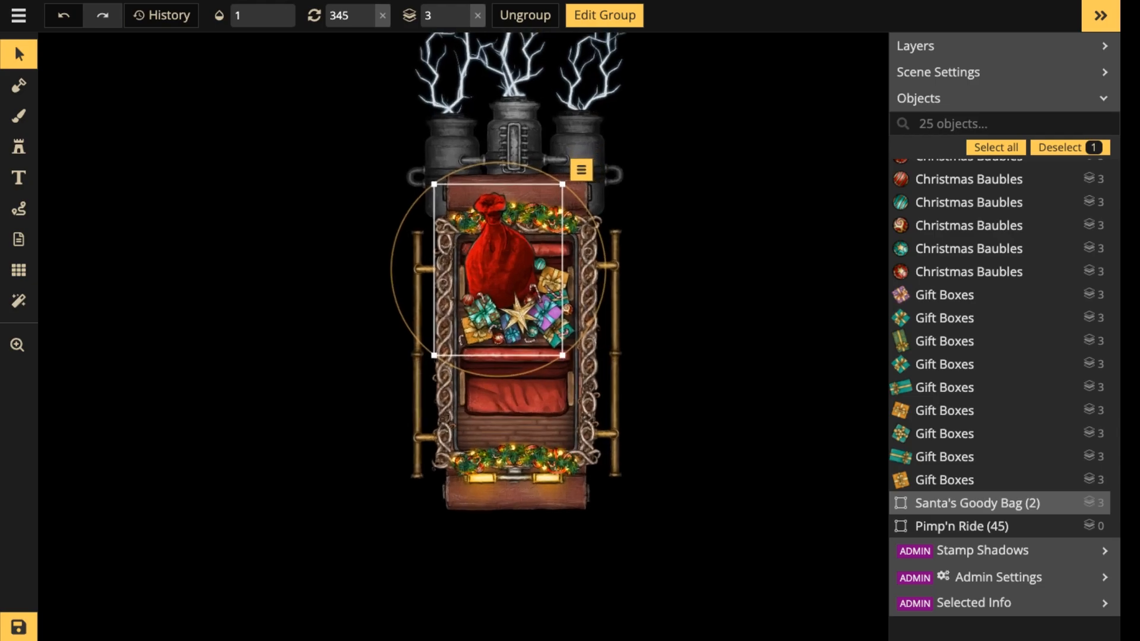
Clear the Santa's Goody Bag selection and save the map.
key(Escape)
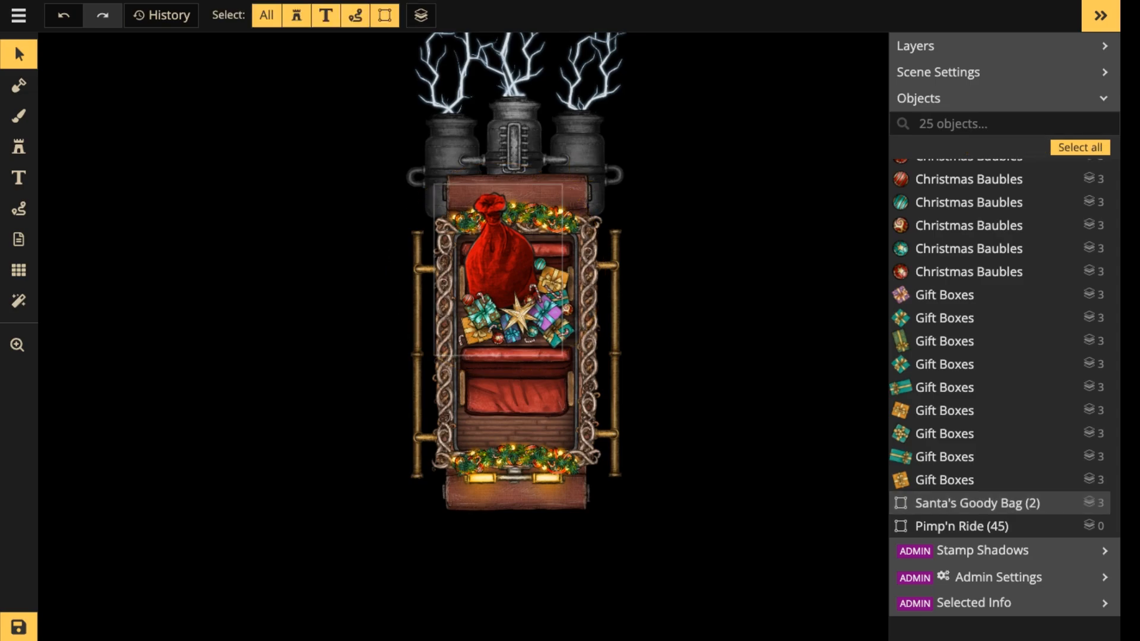
scroll(498, 209, up, 1)
drag(511, 383, 533, 305)
scroll(511, 249, down, 1)
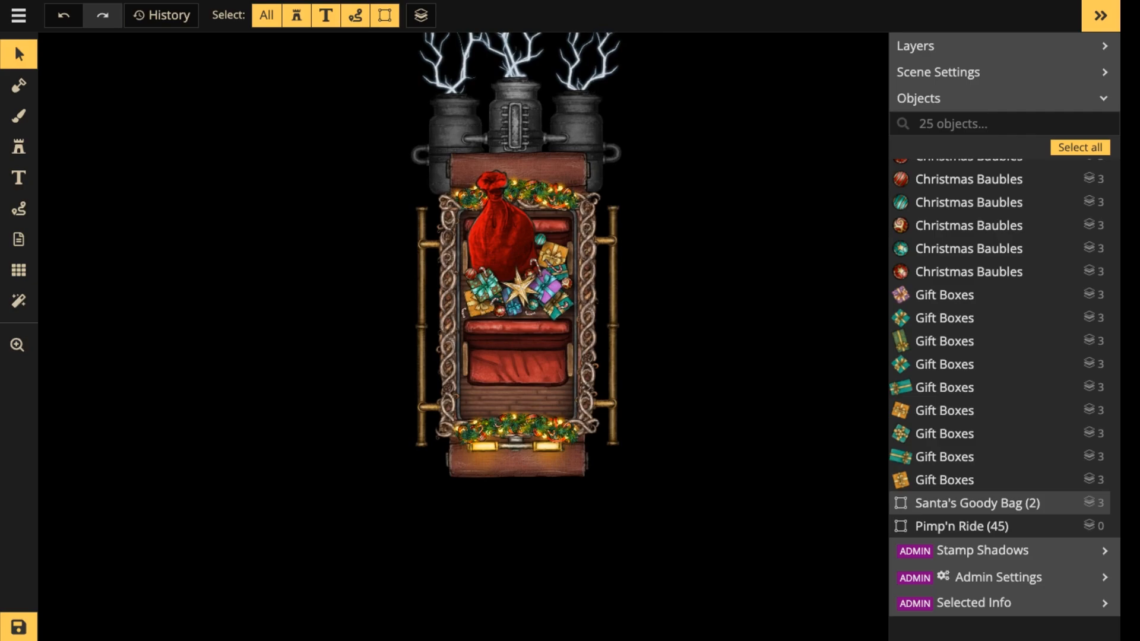
key(ctrl+s)
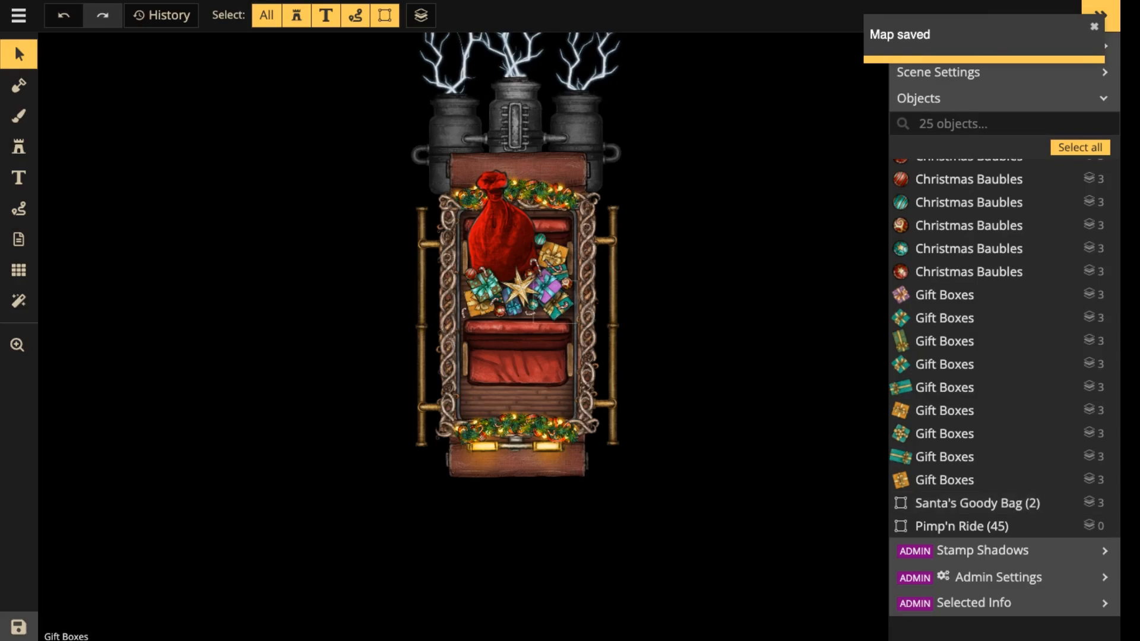
Inspect the loaded carriage and the brass plumbing runner pieces inside the Pimp'n Ride group, and leave the group with nothing selected.
scroll(567, 303, up, 3)
drag(558, 303, 583, 469)
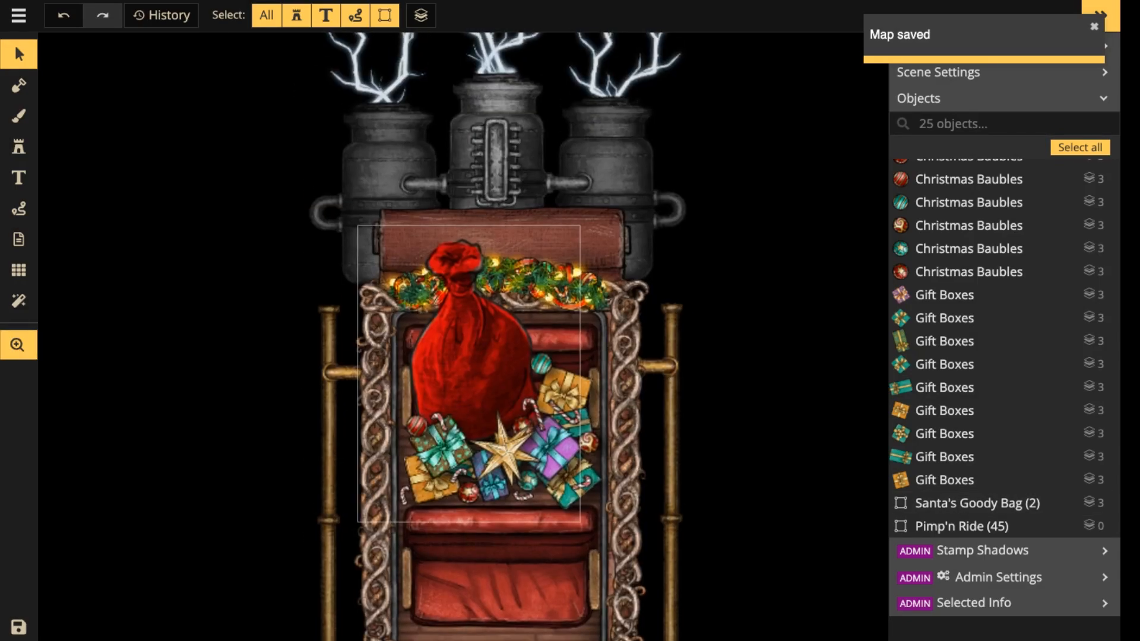
drag(505, 356, 521, 486)
scroll(660, 481, down, 2)
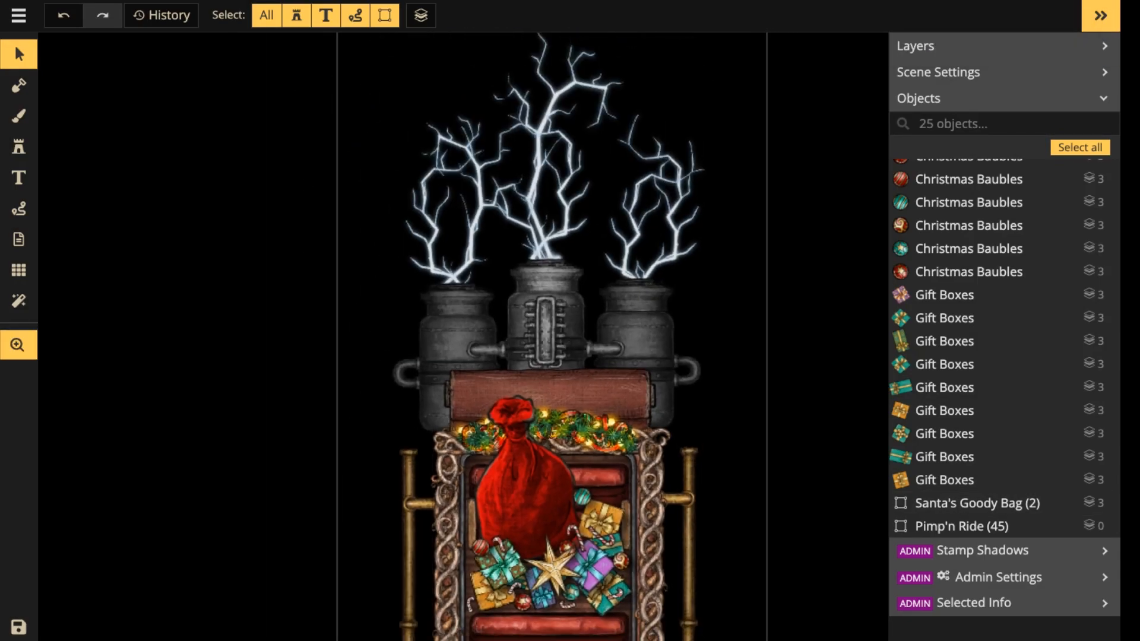
drag(659, 483, 651, 322)
click(648, 324)
double_click(681, 368)
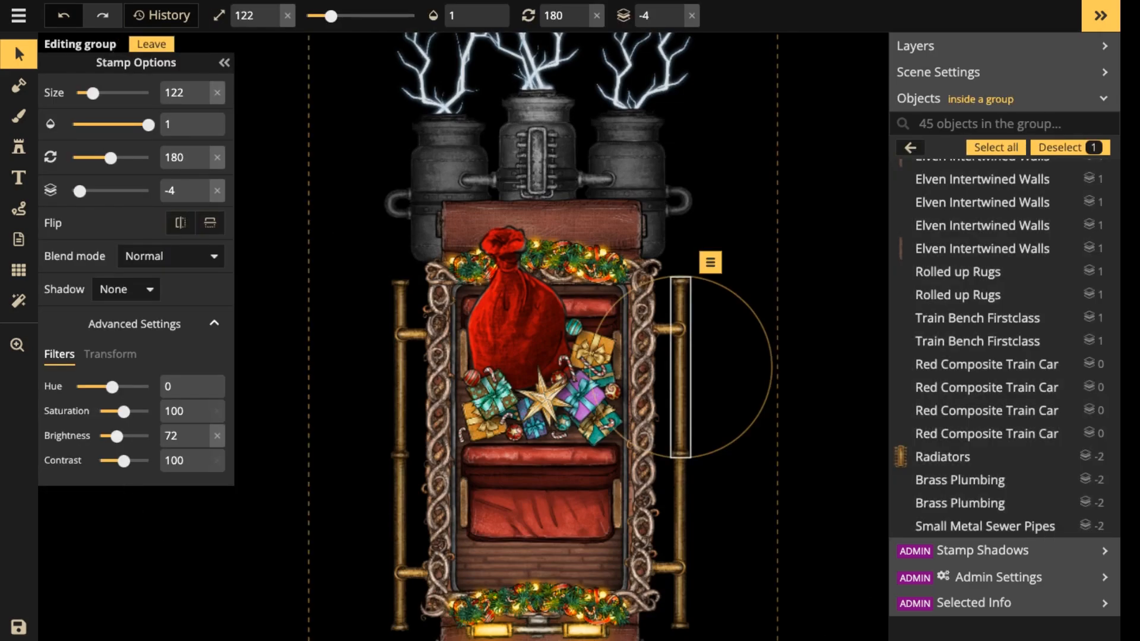
shift+click(666, 330)
shift+click(680, 511)
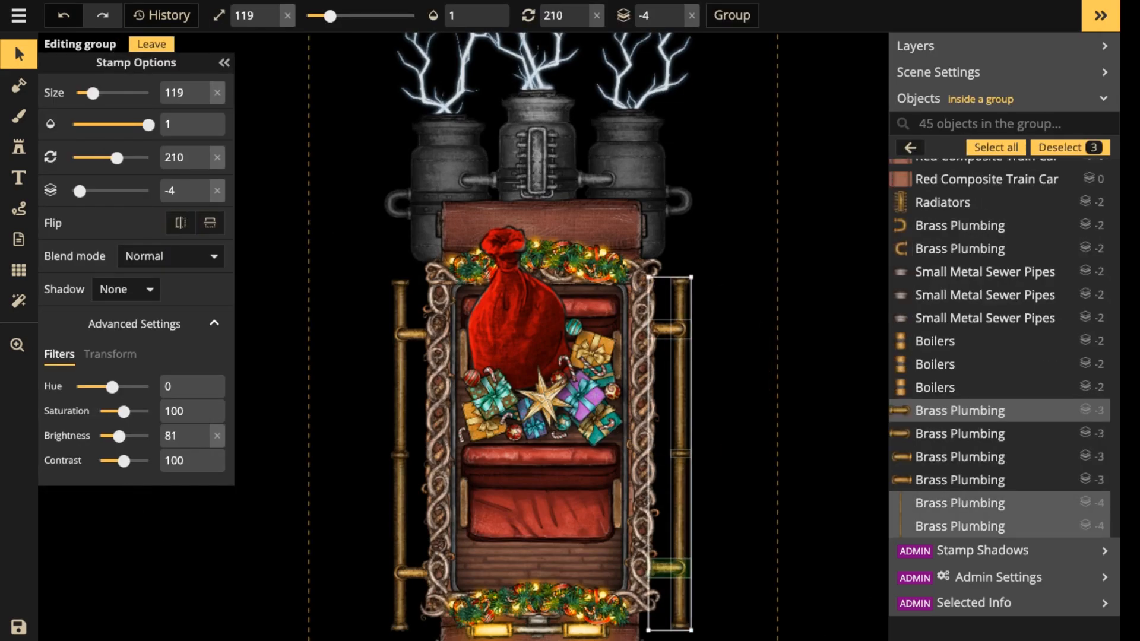
shift+click(668, 569)
key(Escape)
key(Escape)
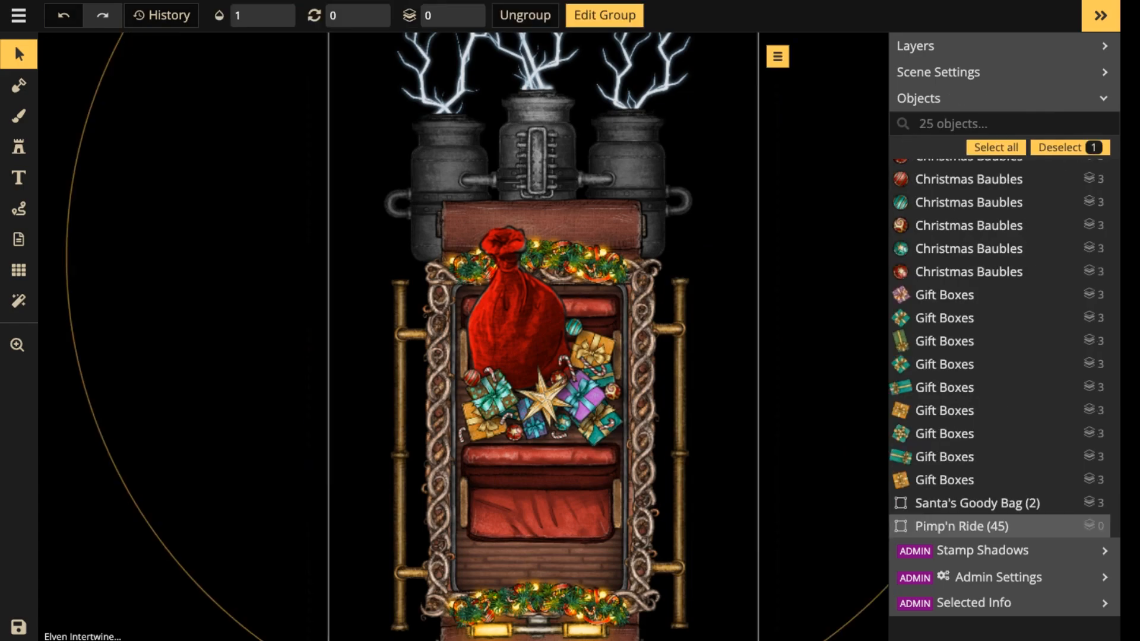
key(Escape)
scroll(508, 268, down, 7)
key(ctrl+a)
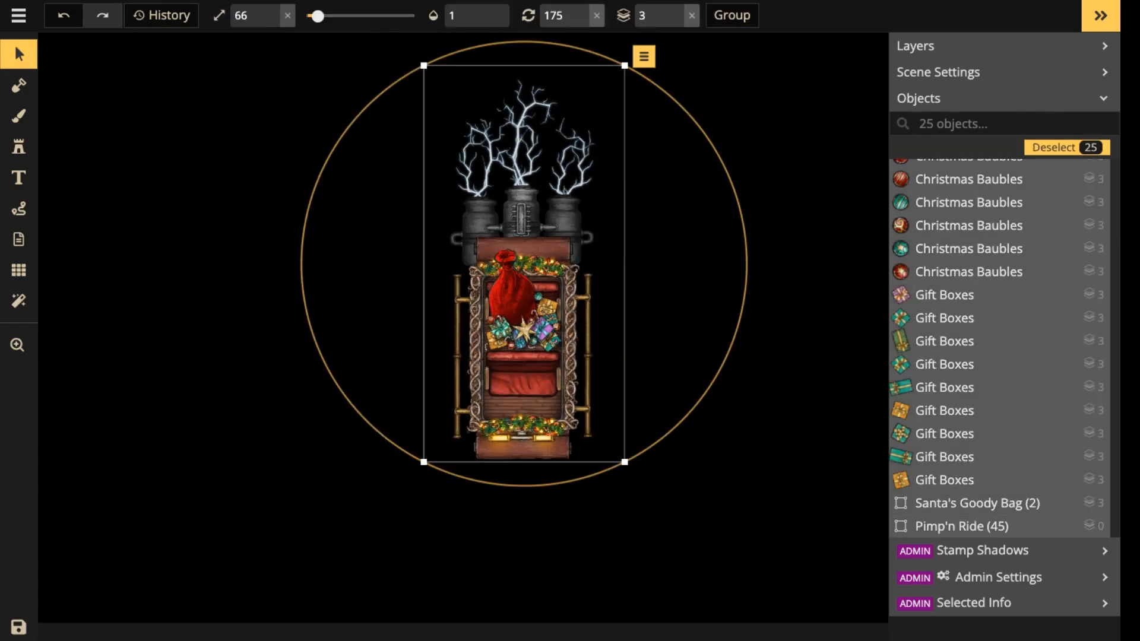
key(Escape)
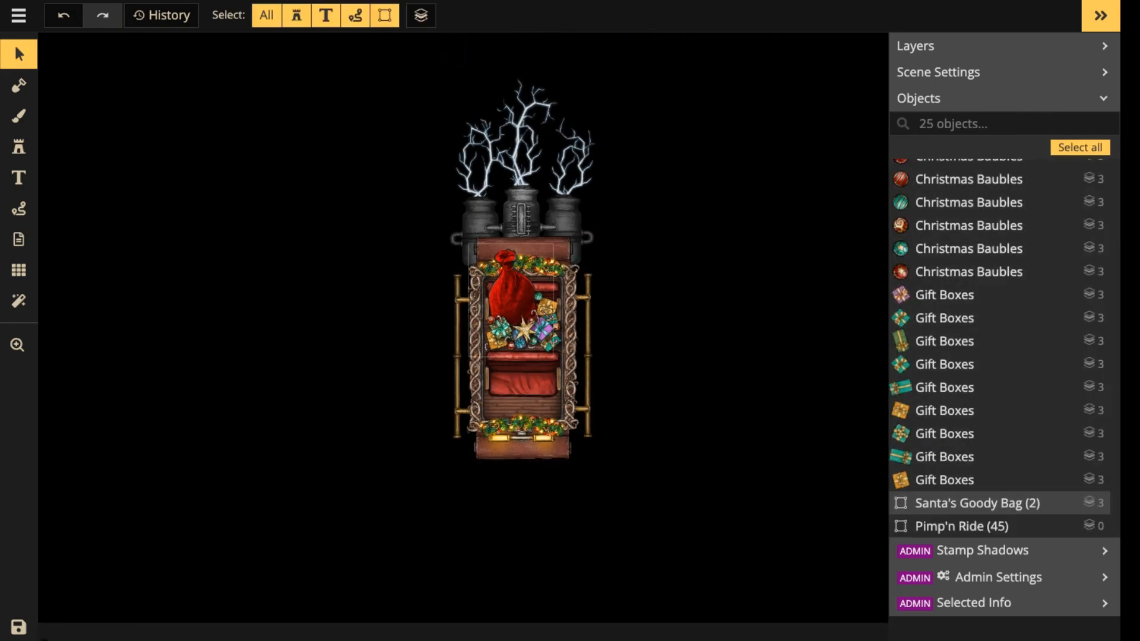
scroll(545, 408, up, 3)
scroll(490, 393, down, 5)
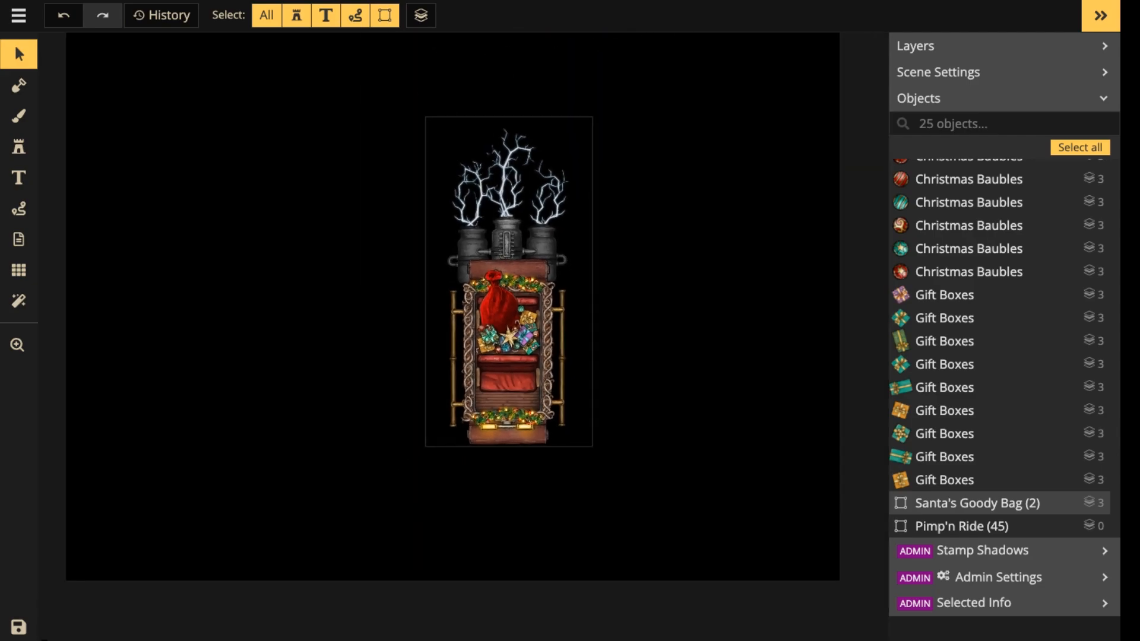
click(498, 374)
drag(299, 91, 310, 304)
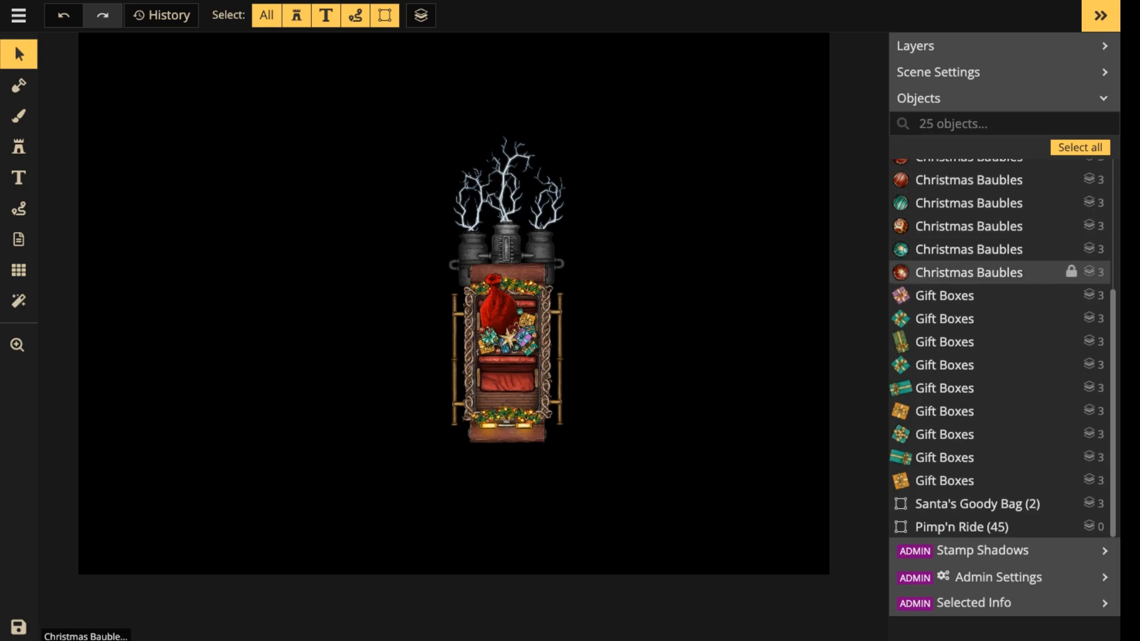
Select all the candy canes, Christmas baubles and gift boxes in the objects list and combine them into one group.
click(944, 482)
scroll(950, 287, up, 10)
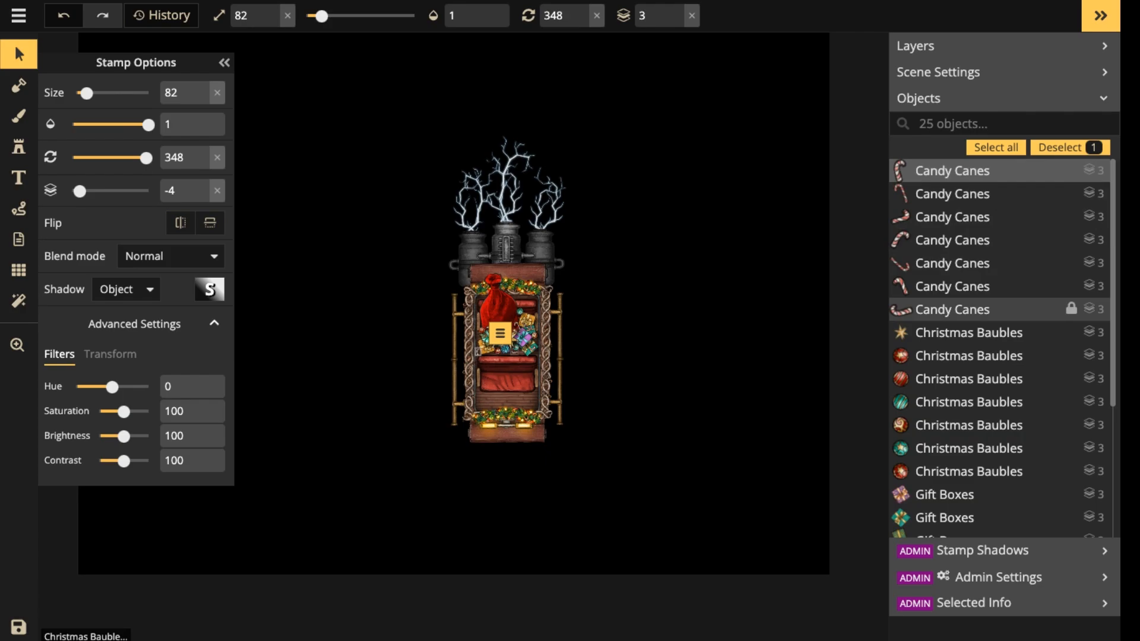
shift+click(980, 309)
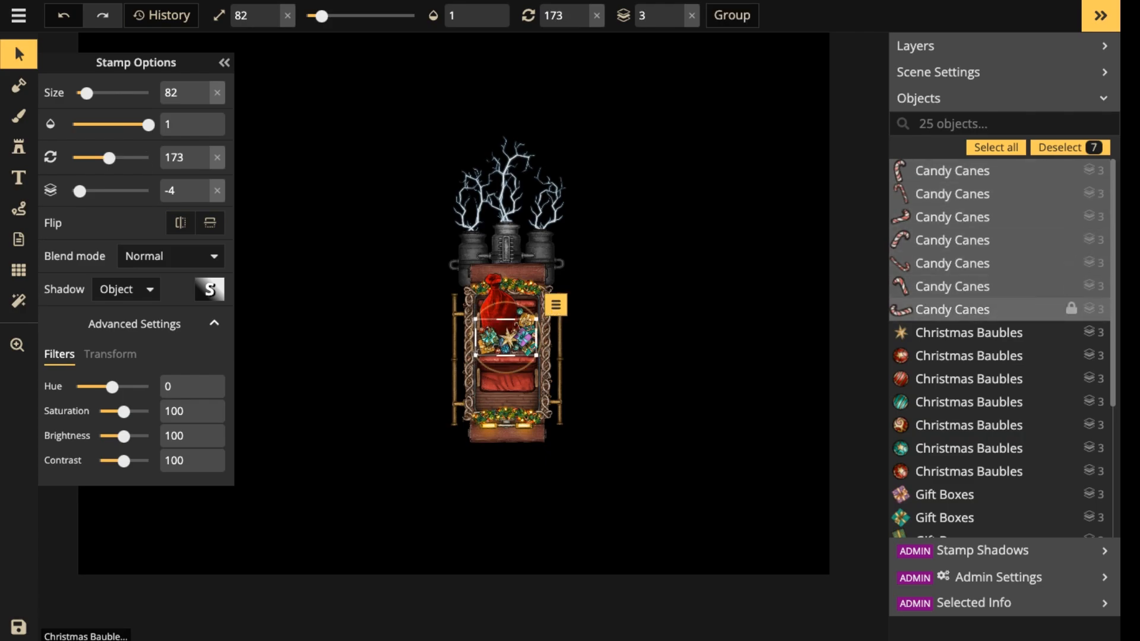
click(980, 170)
scroll(980, 402, down, 2)
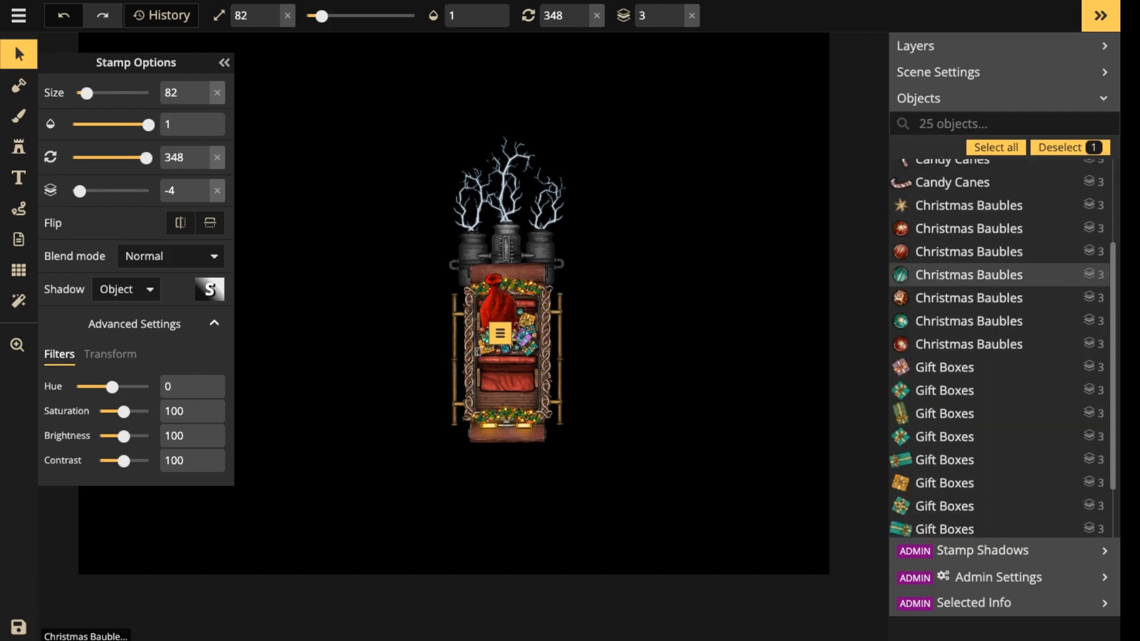
scroll(979, 274, down, 2)
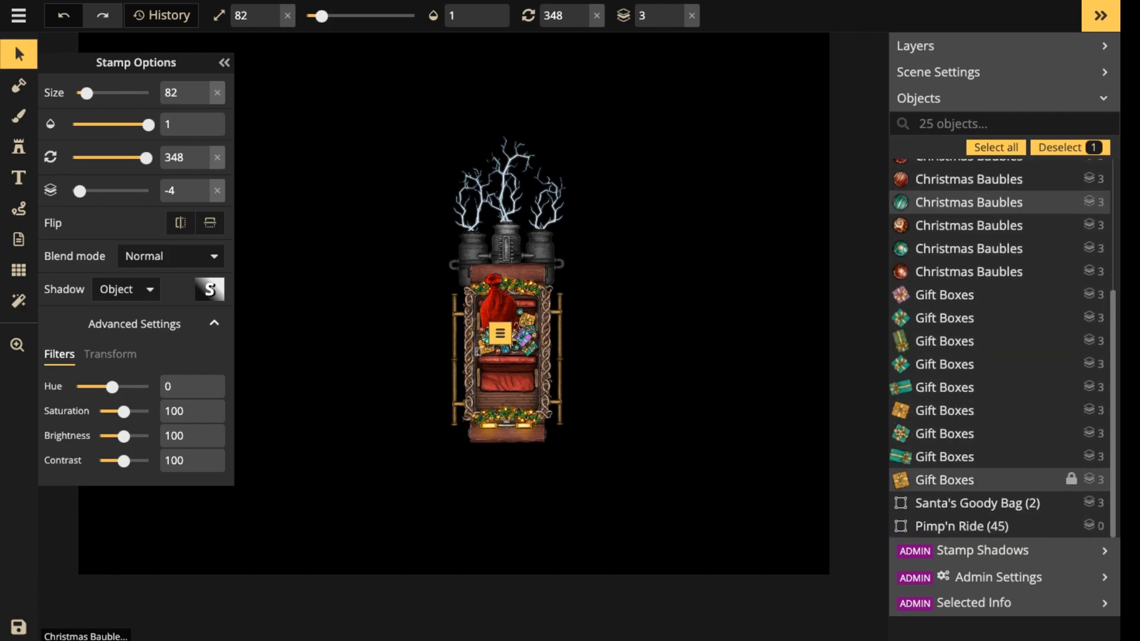
shift+click(980, 479)
scroll(980, 478, up, 3)
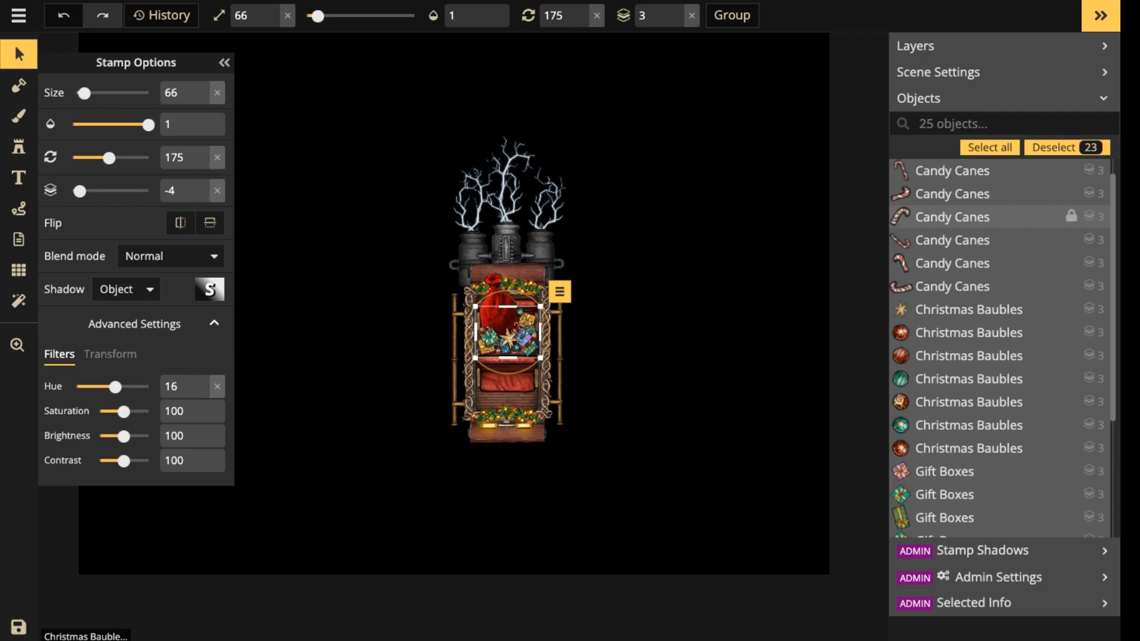
click(732, 15)
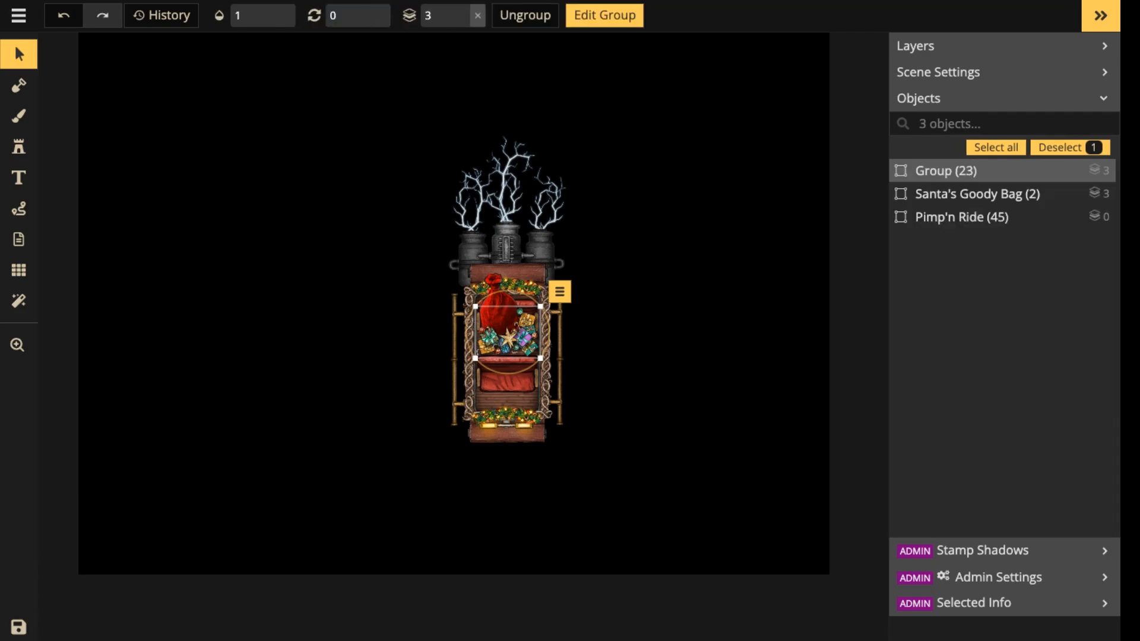
Rename the new group of gifts and ornaments as Presents and clear the selection.
click(1058, 170)
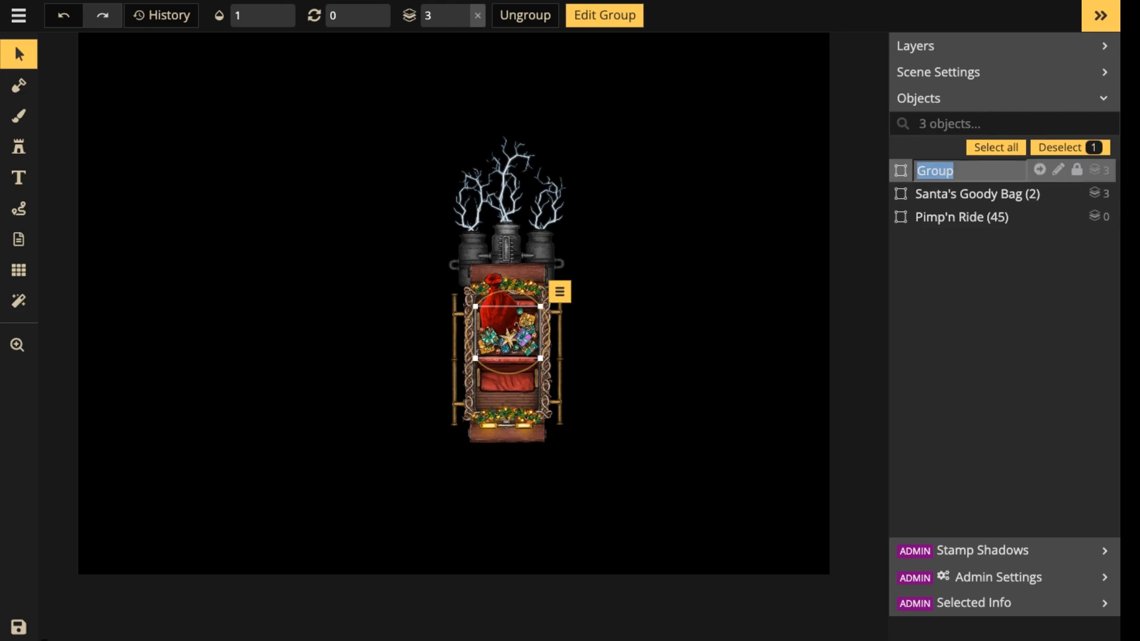
key(BackSpace)
text(Presen)
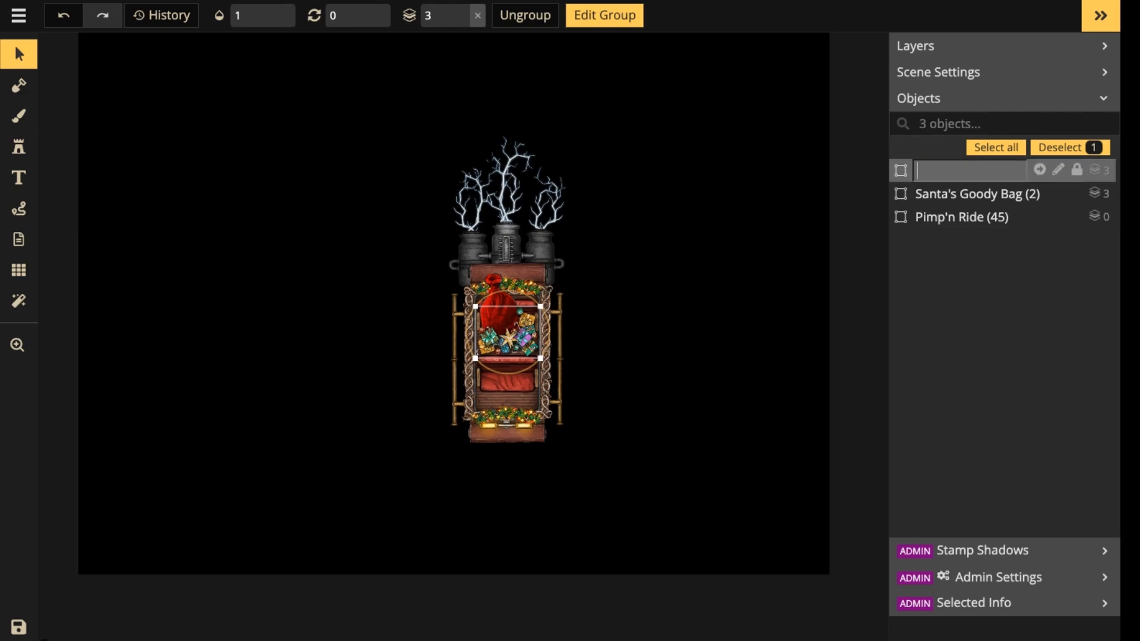
text(ts)
key(Return)
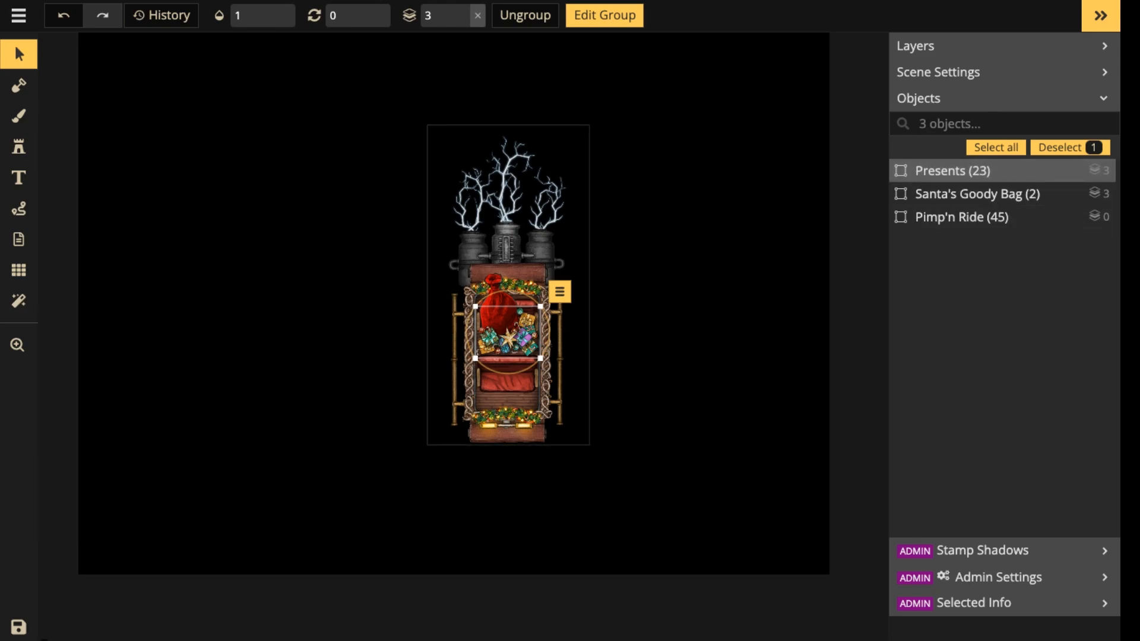
key(Escape)
Check the Presents, Santa's Goody Bag and Pimp'n Ride groups by selecting each in turn, and clear the selection.
scroll(515, 336, up, 4)
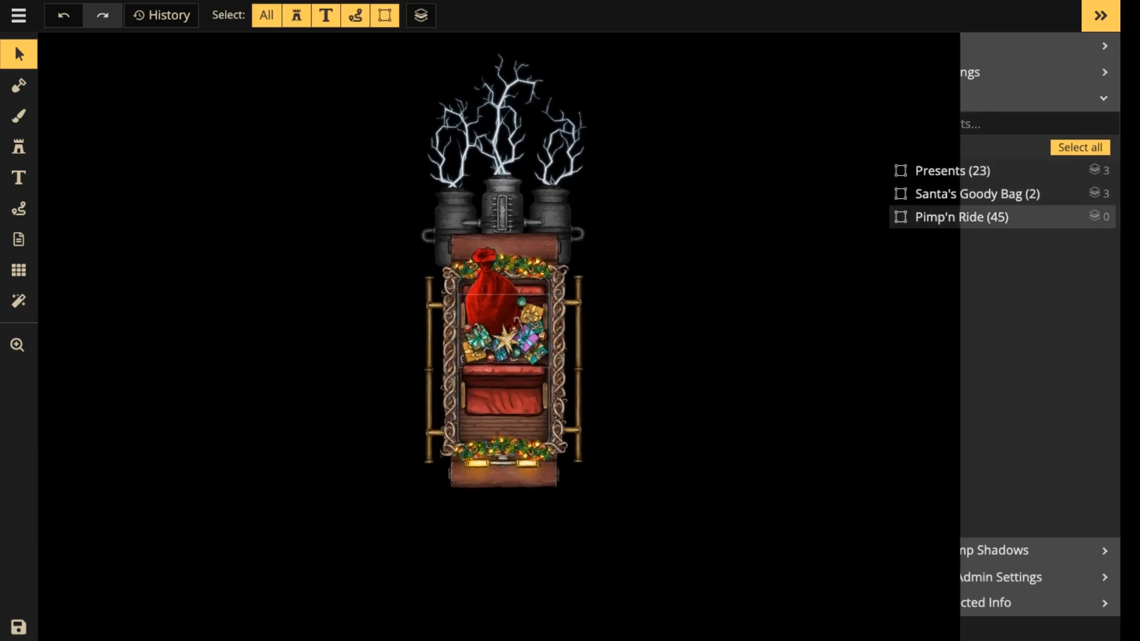
click(974, 170)
click(973, 193)
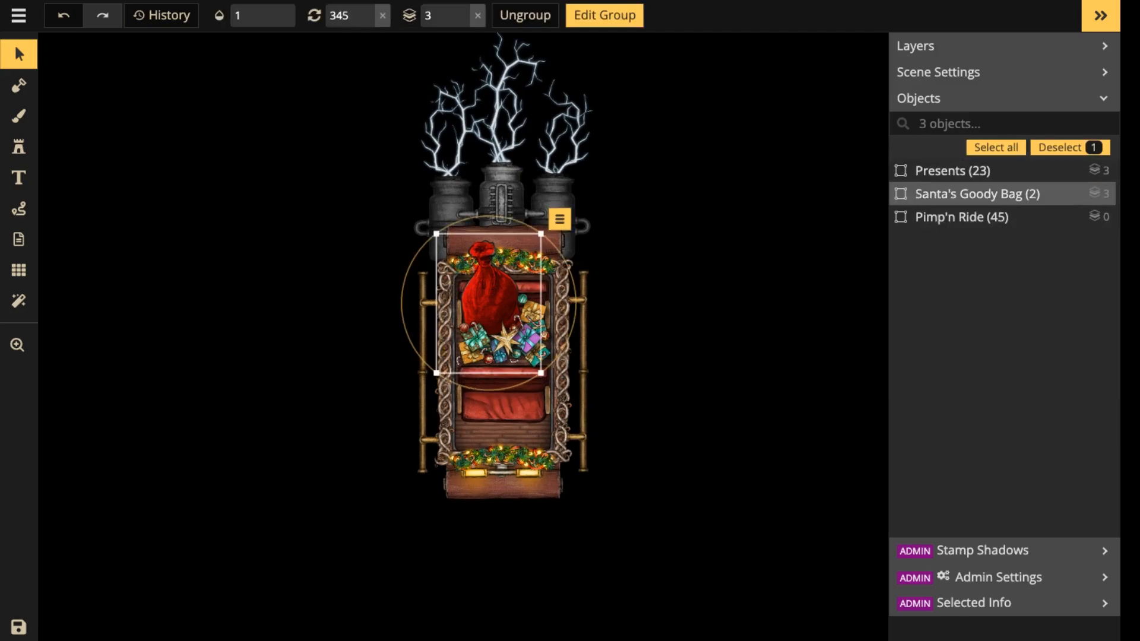
click(974, 217)
key(Escape)
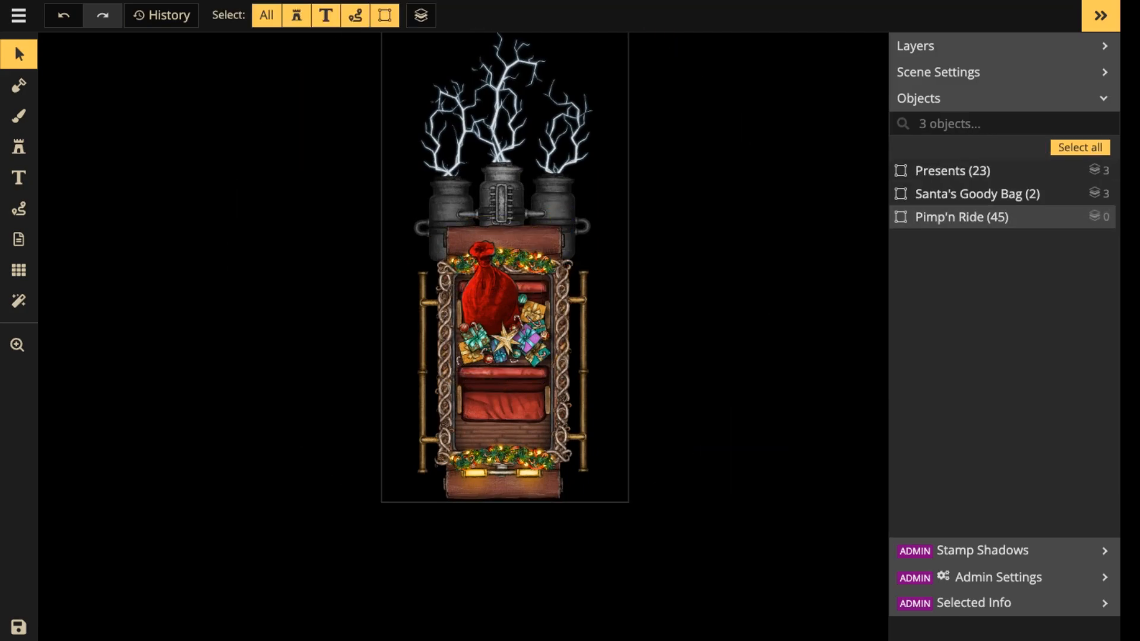
drag(505, 244, 507, 322)
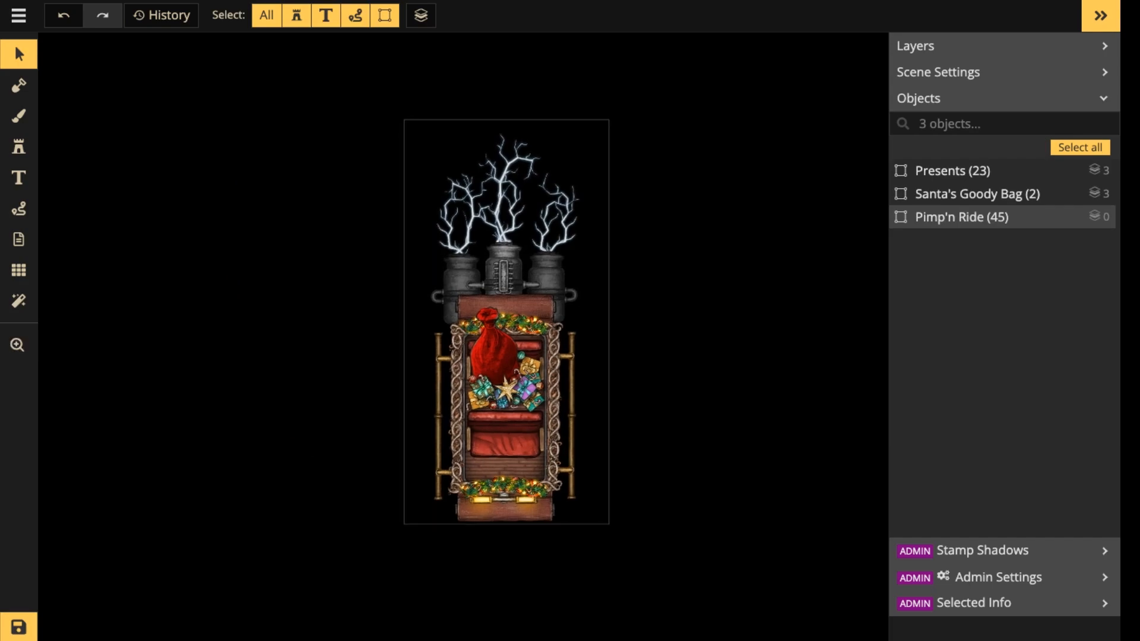
Try to move the Pimp'n Ride group aside on its own, undo the move and clear the selection.
drag(518, 247, 318, 238)
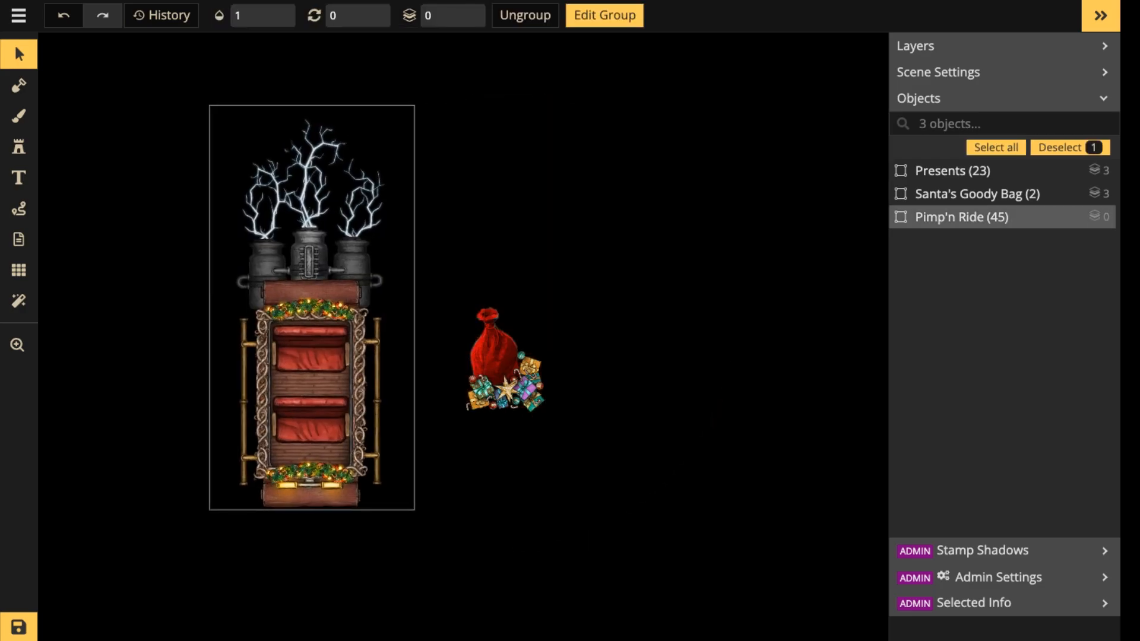
key(ctrl+z)
click(506, 380)
key(Escape)
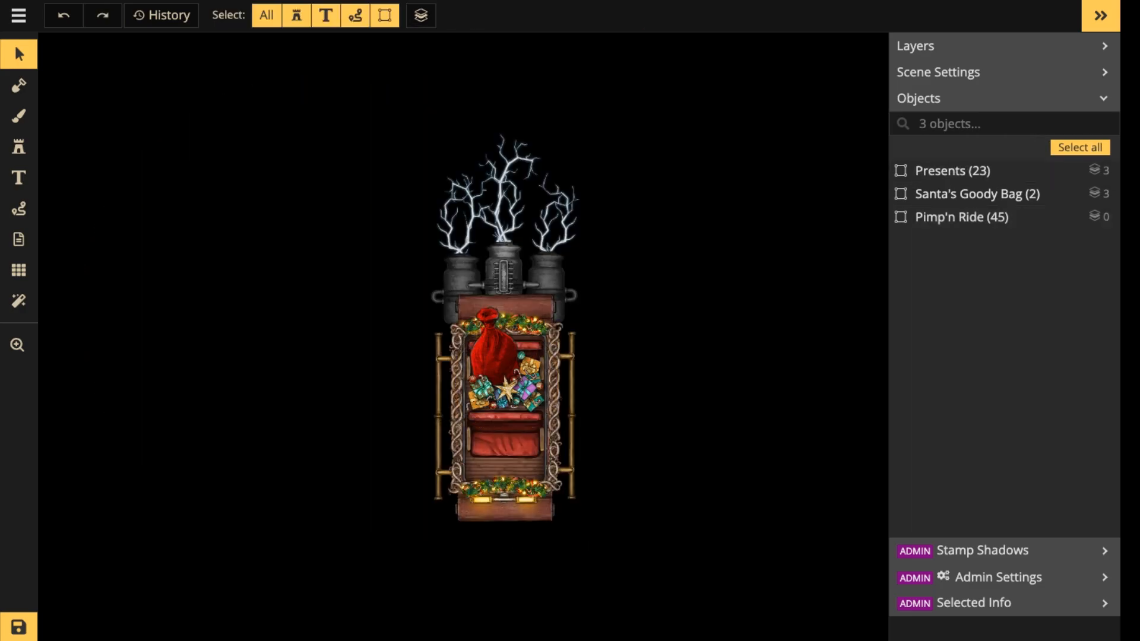
Select the Presents, Santa's Goody Bag and Pimp'n Ride groups together and move them to the left side of the map.
drag(327, 181, 552, 418)
drag(515, 380, 310, 370)
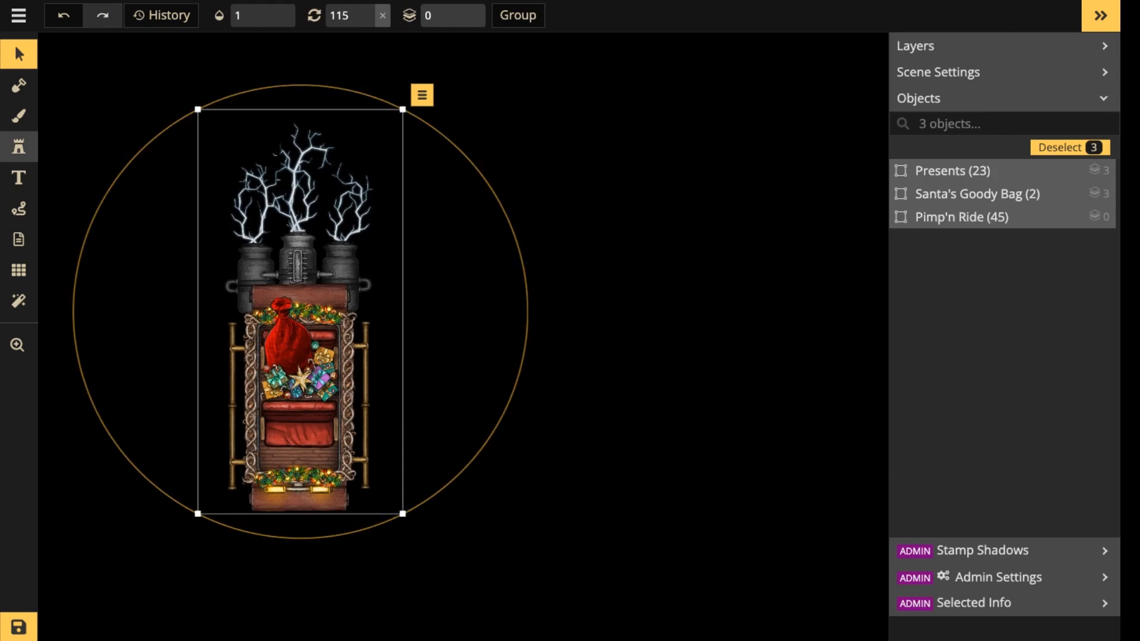
Search the stamp catalog for horse and choose the brown-and-white Horse stamp from the Castle set.
click(19, 147)
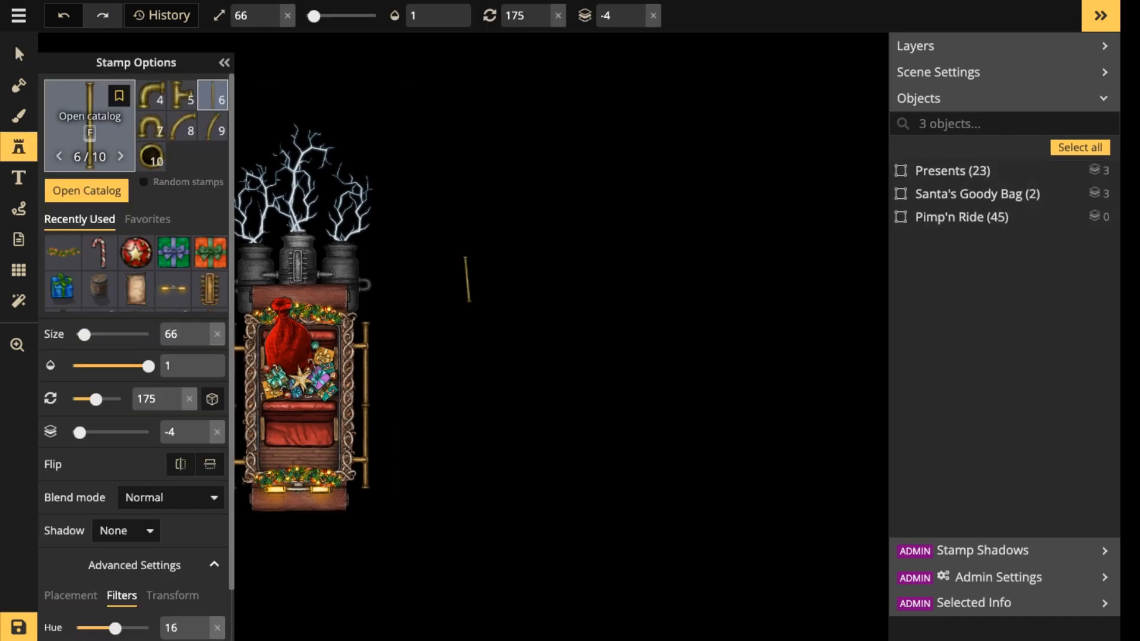
key(f)
scroll(467, 279, down, 4)
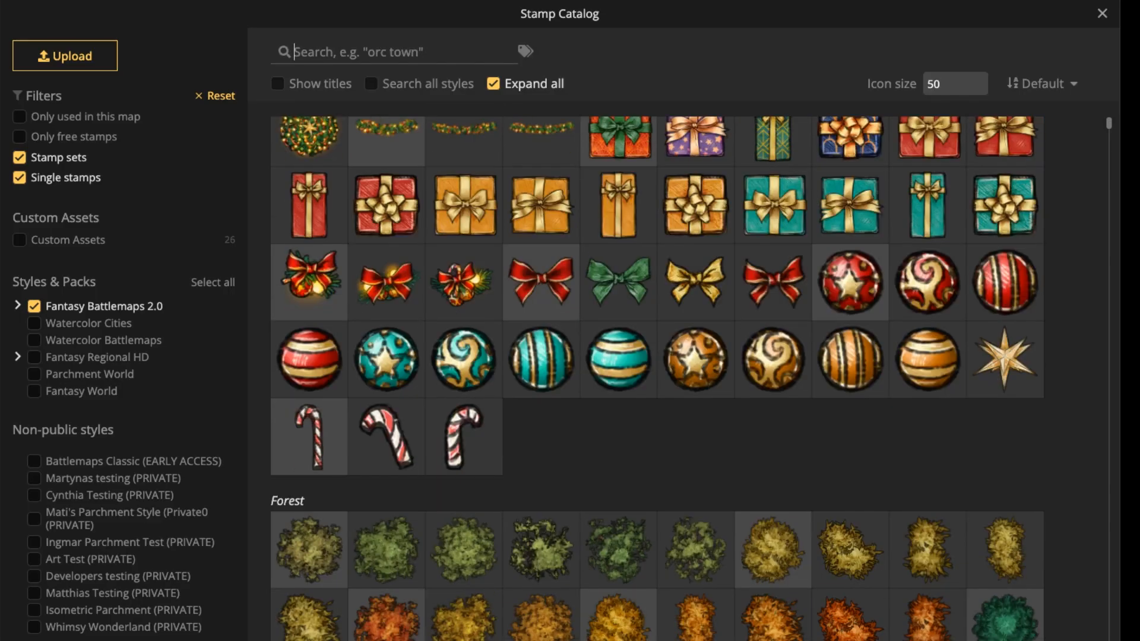
click(394, 52)
click(394, 51)
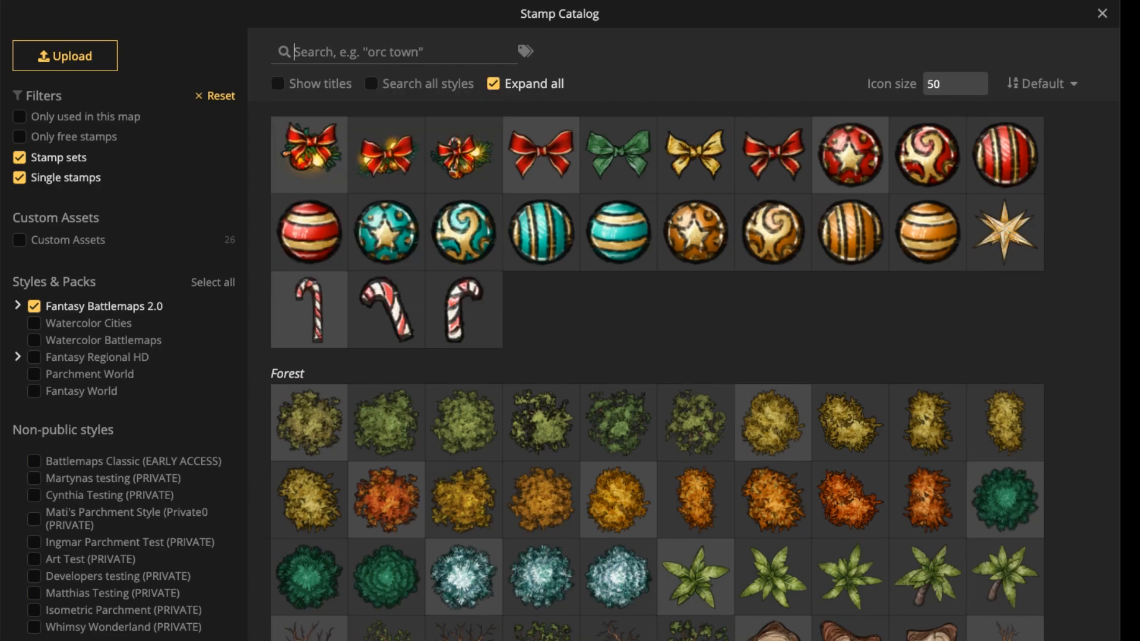
text(h)
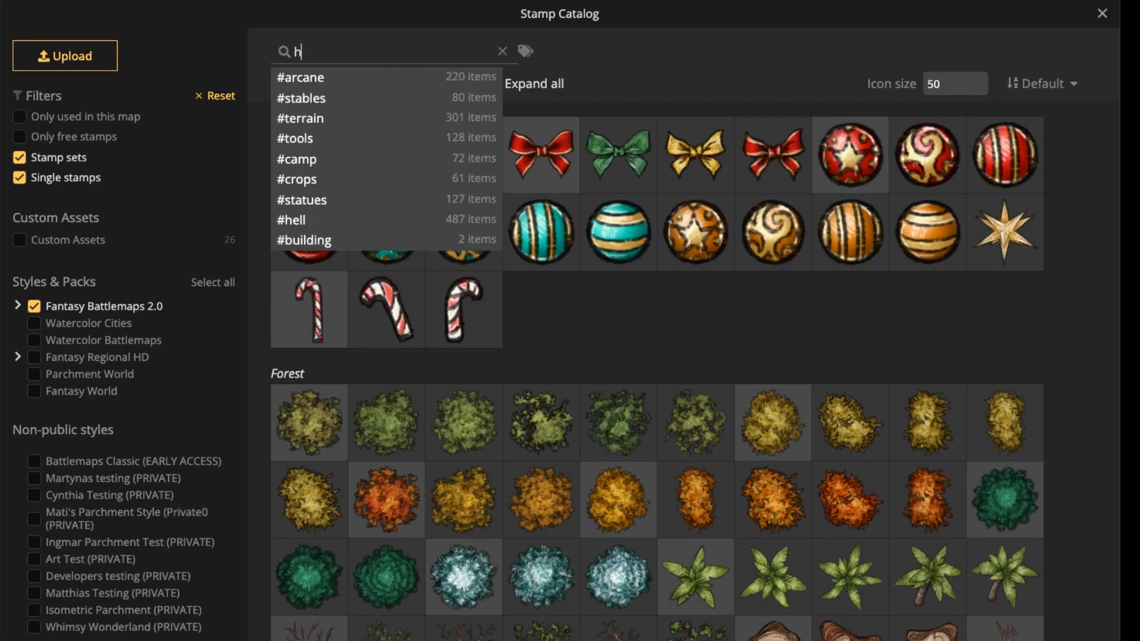
text(orse)
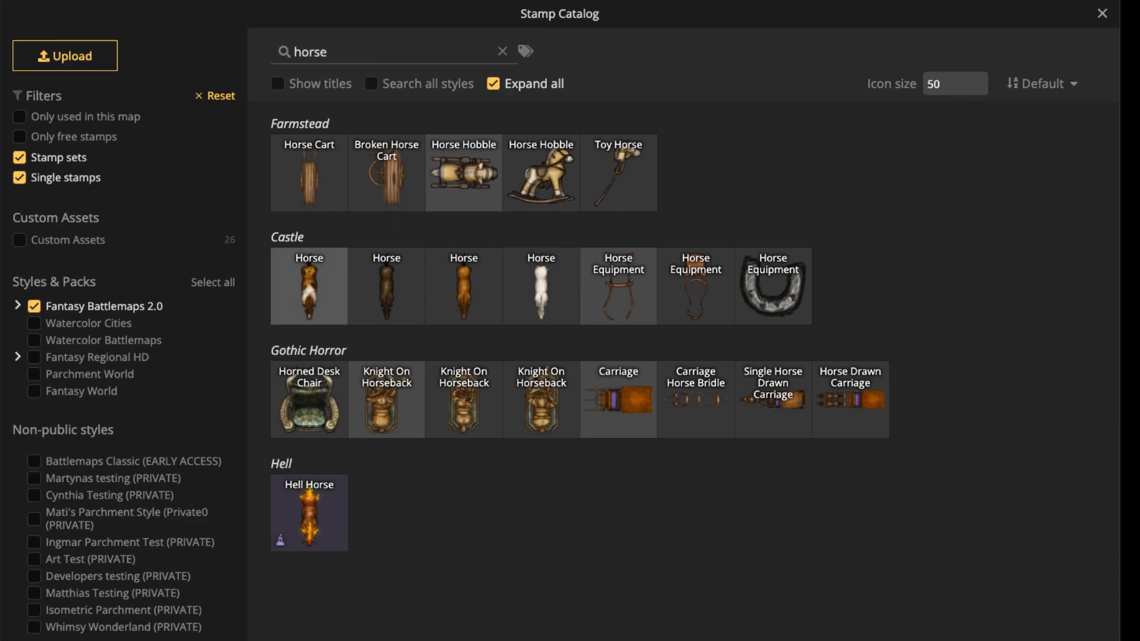
click(309, 286)
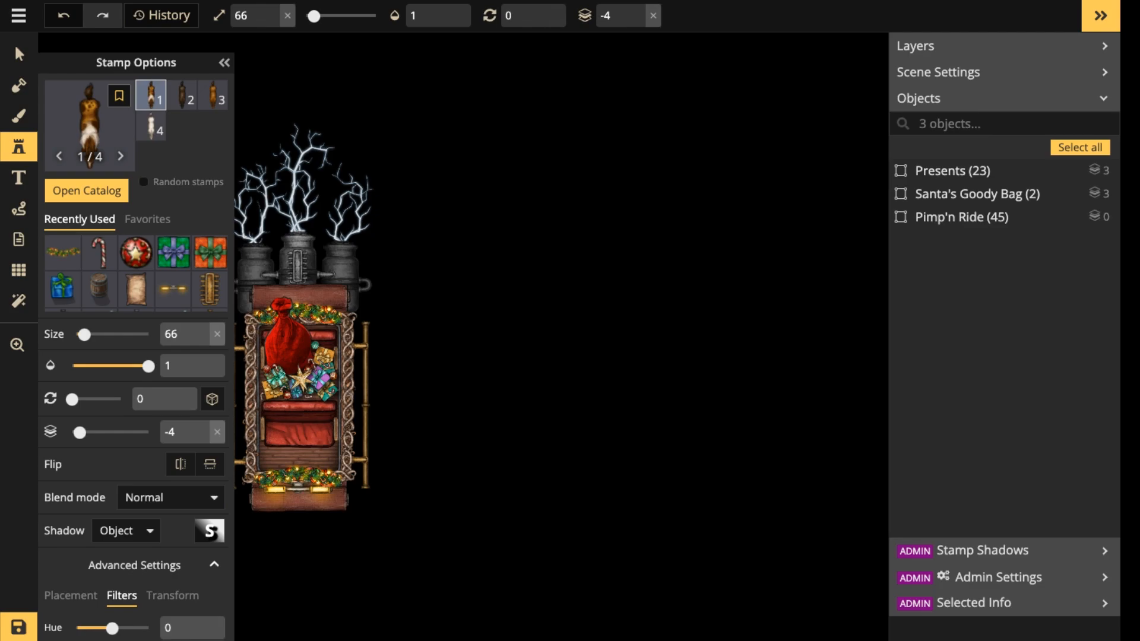
Place the horse facing up beside the carriage with a rotation of 180 and a size of 316.
scroll(537, 320, up, 11)
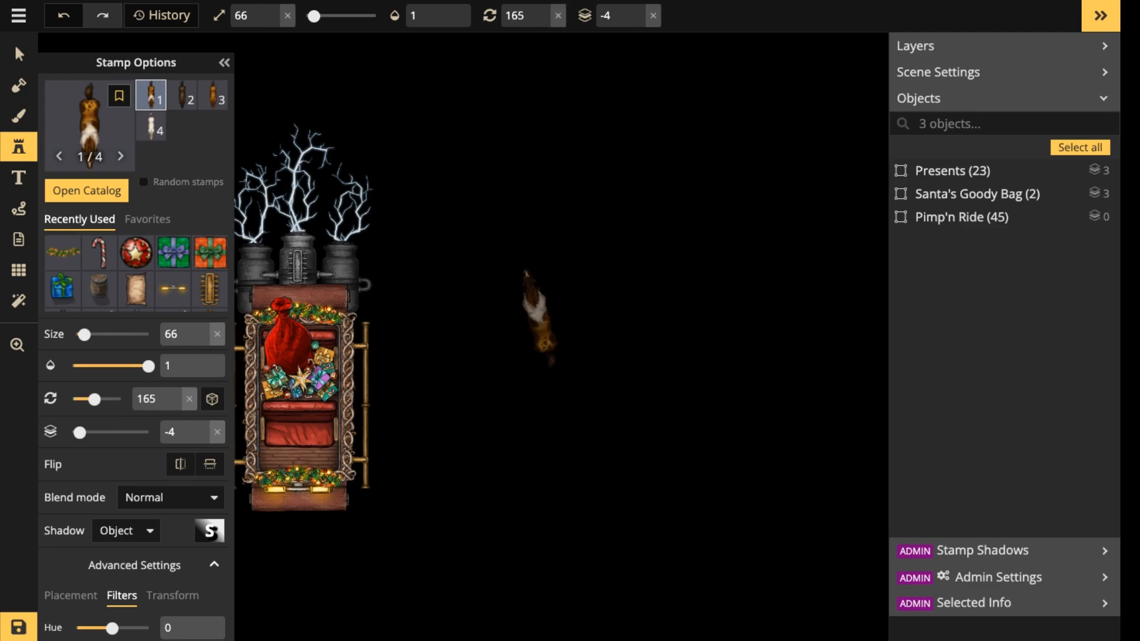
scroll(538, 315, up, 1)
scroll(538, 315, up, 15)
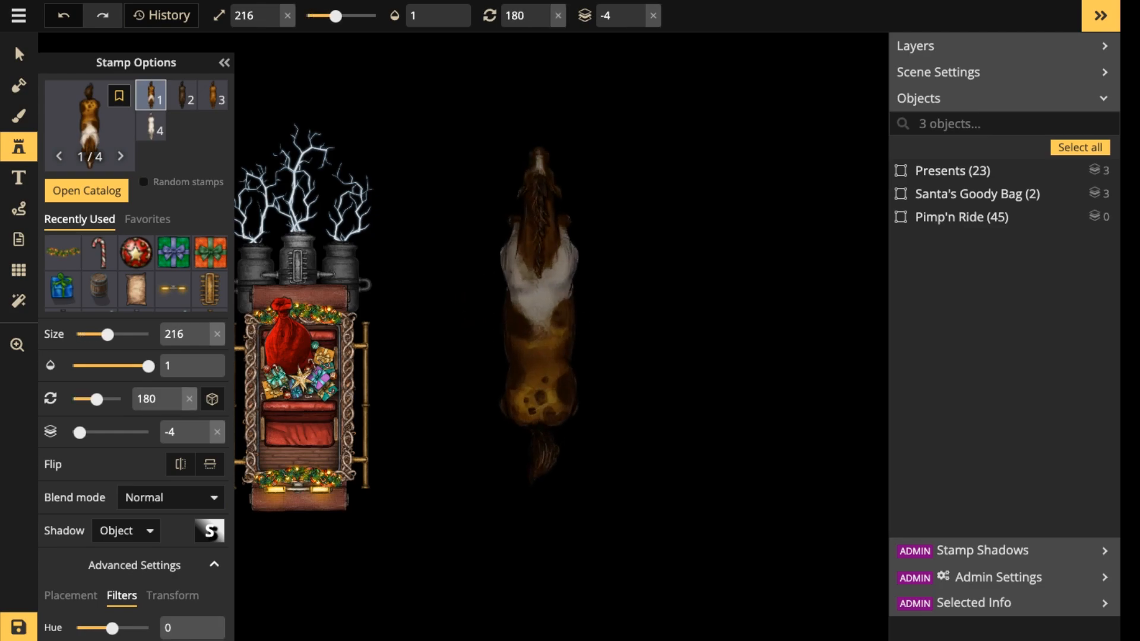
scroll(538, 314, up, 10)
drag(620, 308, 607, 359)
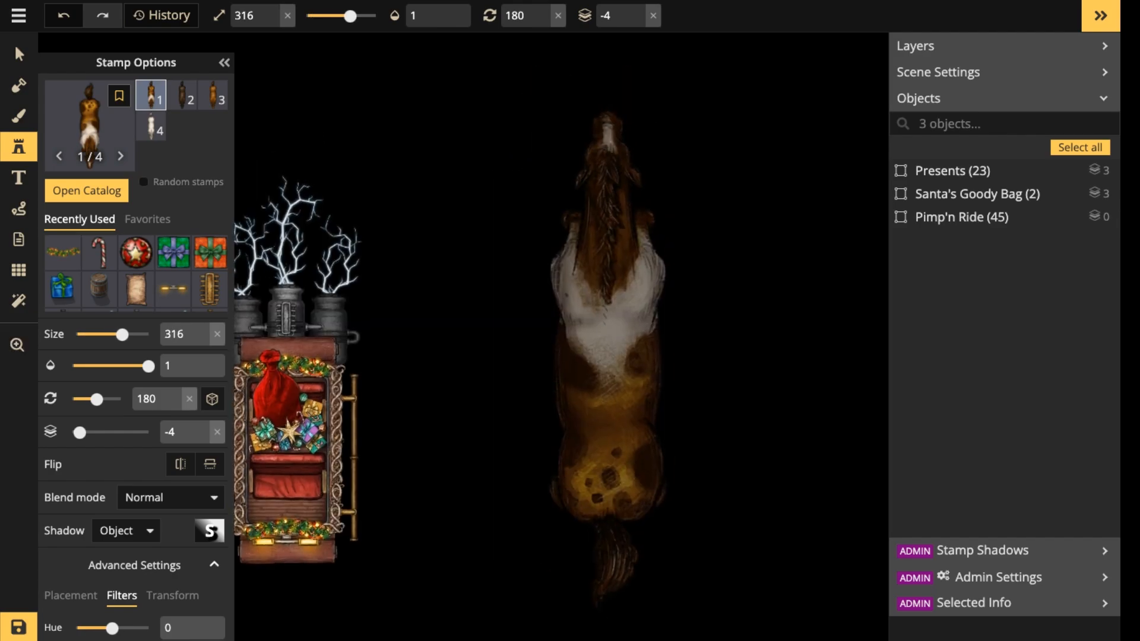
click(604, 363)
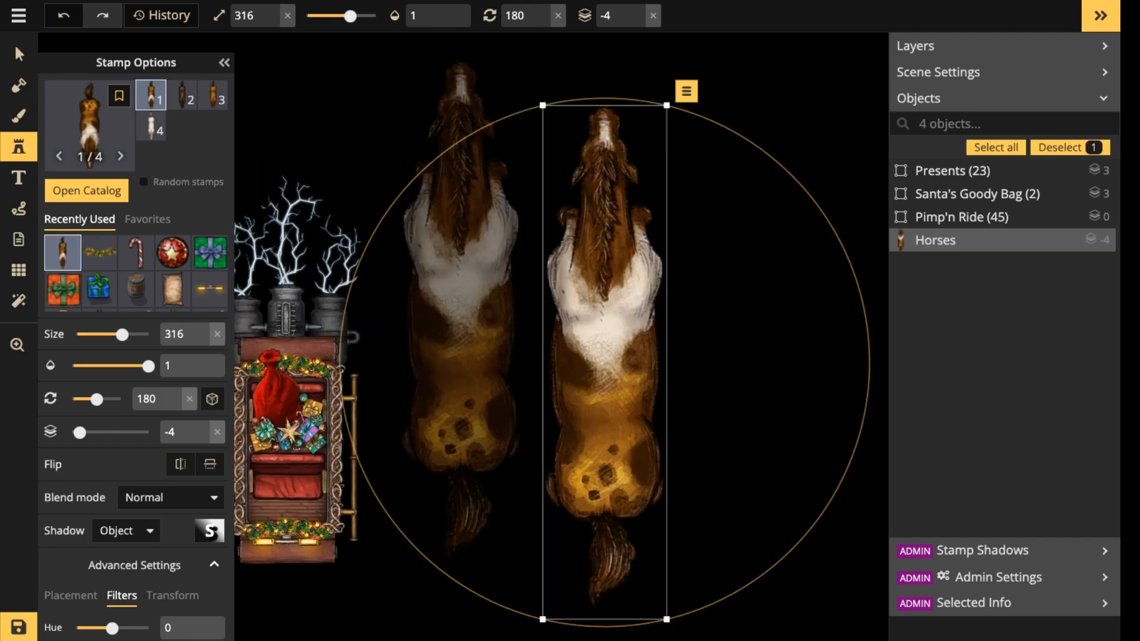
Reduce the placed horse's size to 216 and move it slightly closer to the carriage.
click(19, 54)
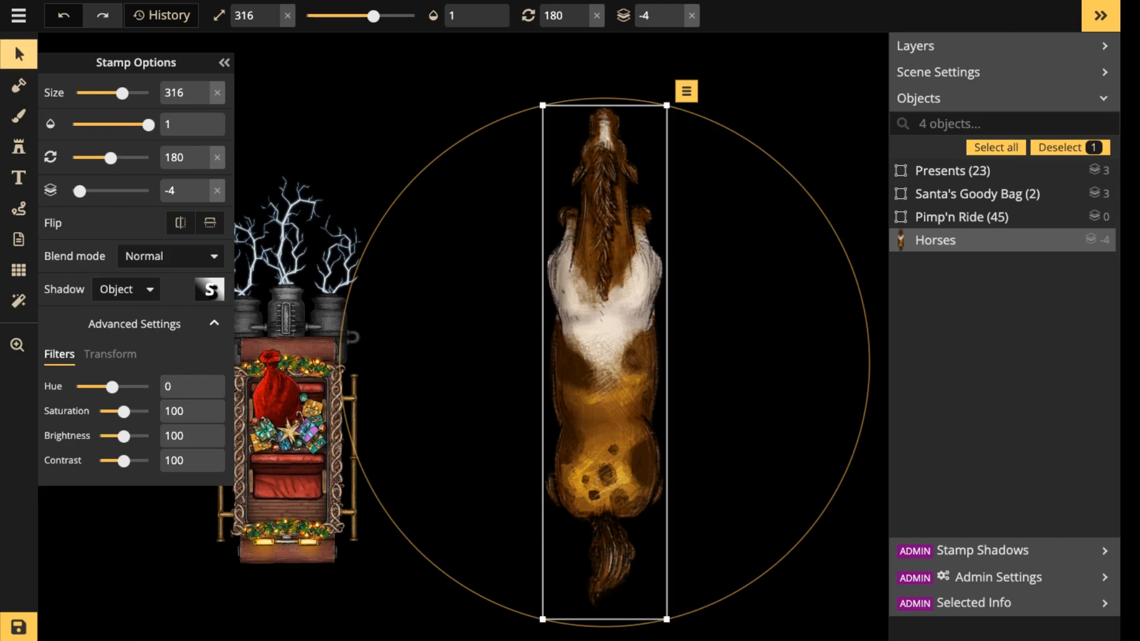
scroll(604, 362, down, 10)
drag(604, 362, 559, 367)
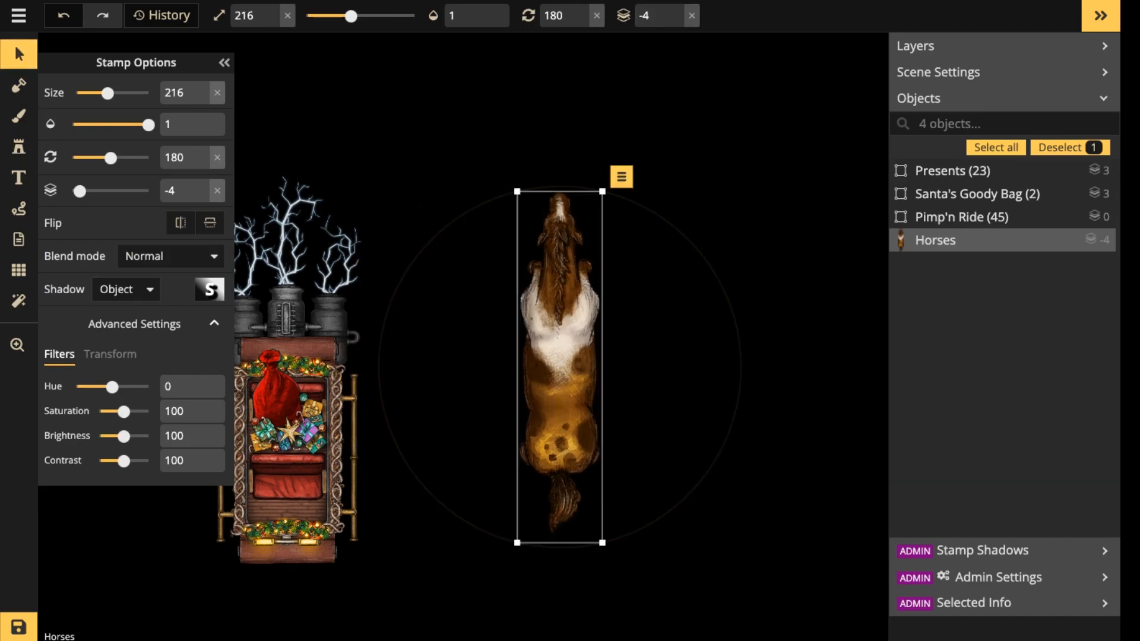
Clear the horse search in the stamp catalog and limit the Fantasy Battlemaps 2.0 packs to Gothic Horror.
click(19, 147)
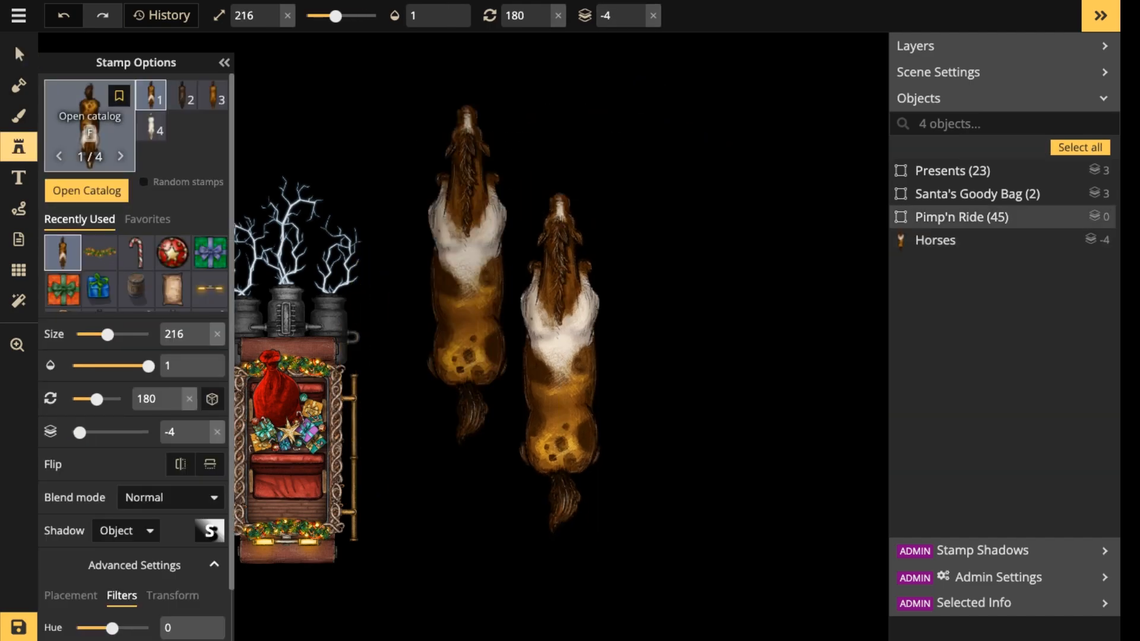
key(f)
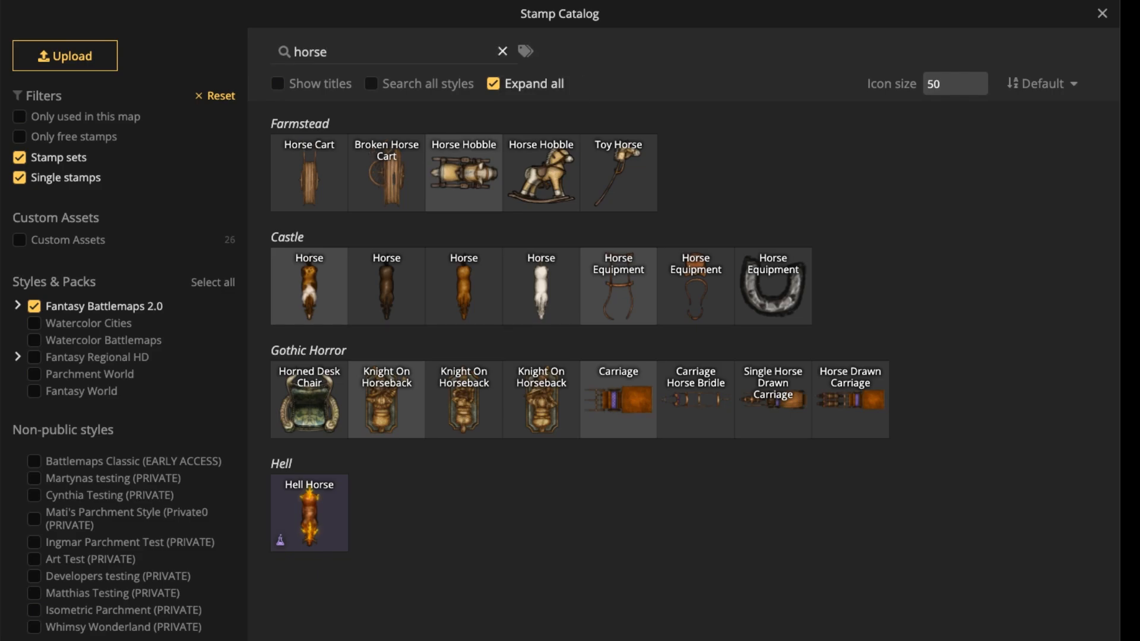
click(503, 52)
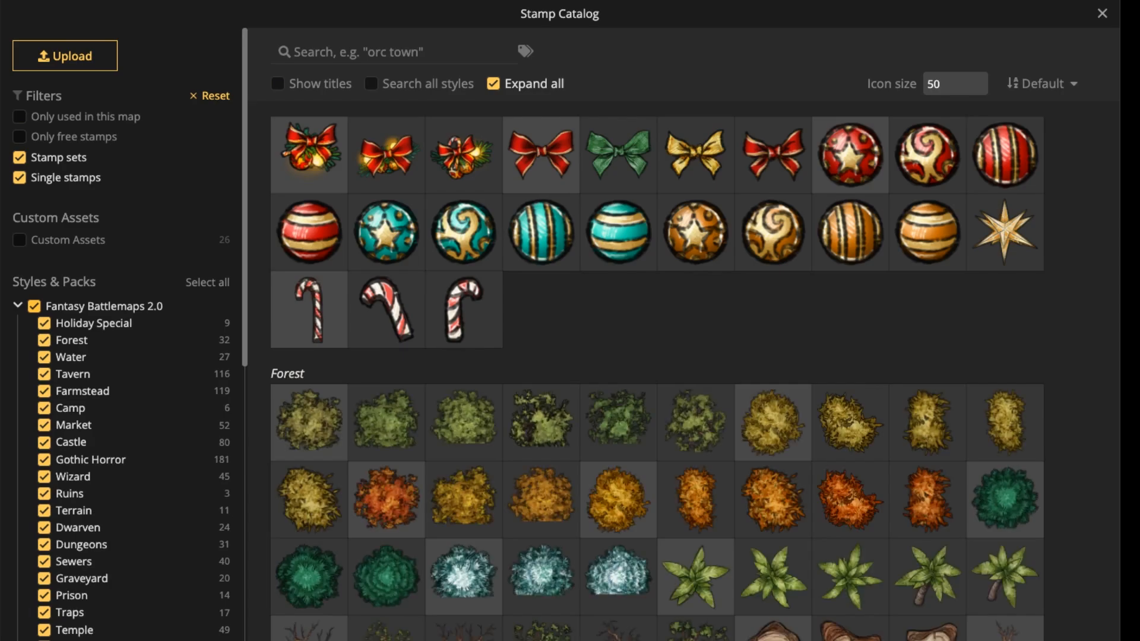
click(35, 307)
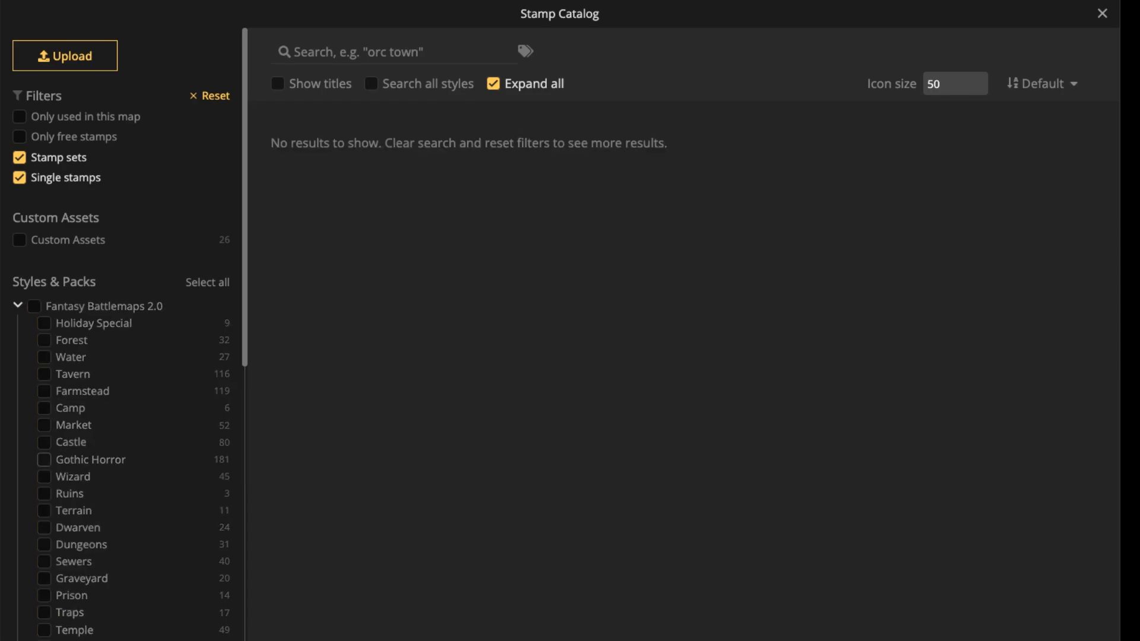
click(44, 459)
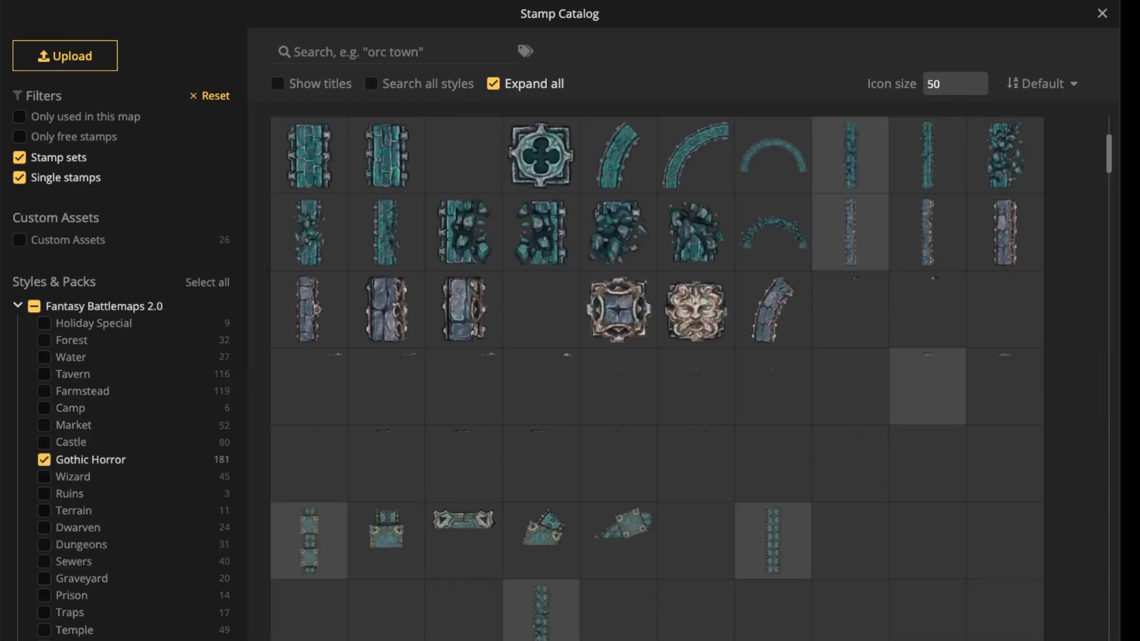
Browse the Gothic Horror stamps and choose the antlered Trophy Head.
scroll(657, 378, down, 8)
scroll(657, 378, down, 10)
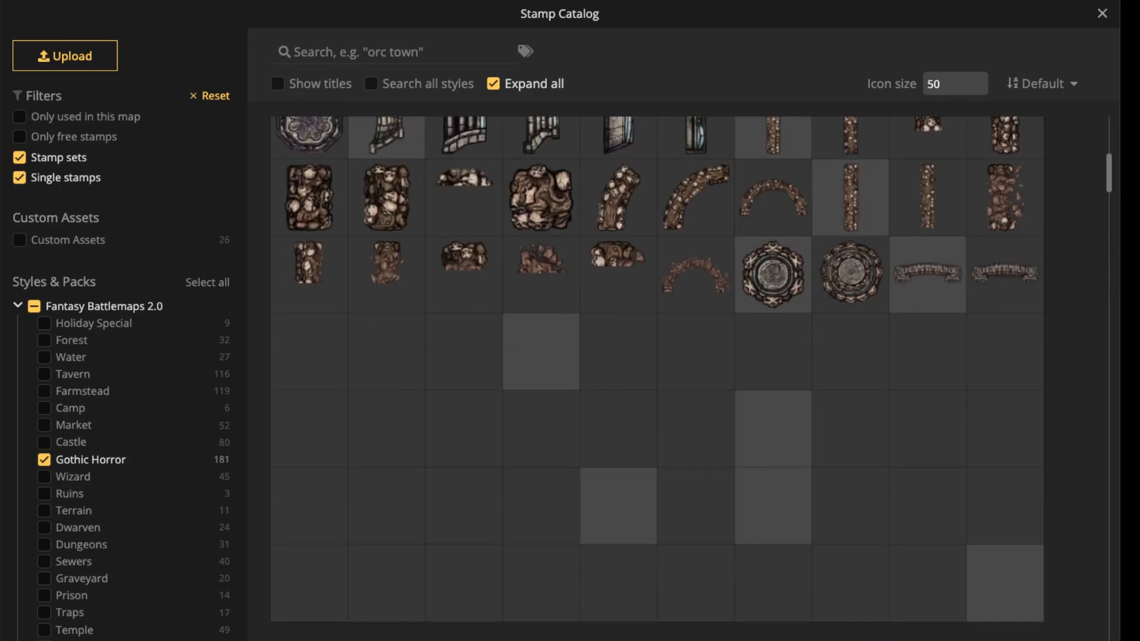
scroll(657, 378, down, 2)
scroll(657, 378, up, 4)
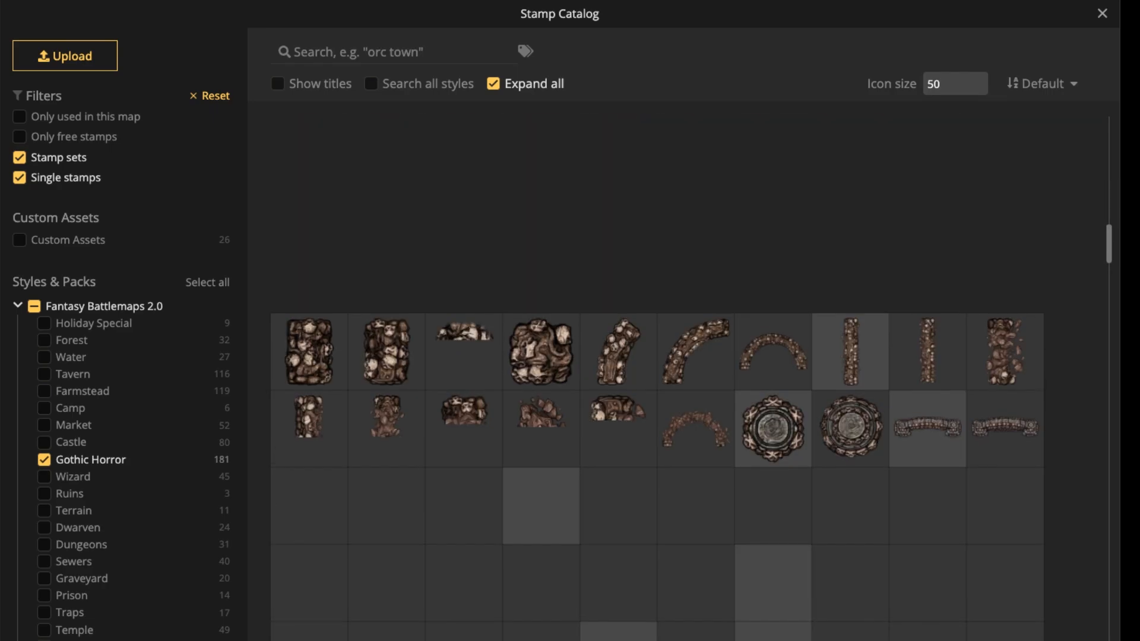
scroll(657, 378, up, 3)
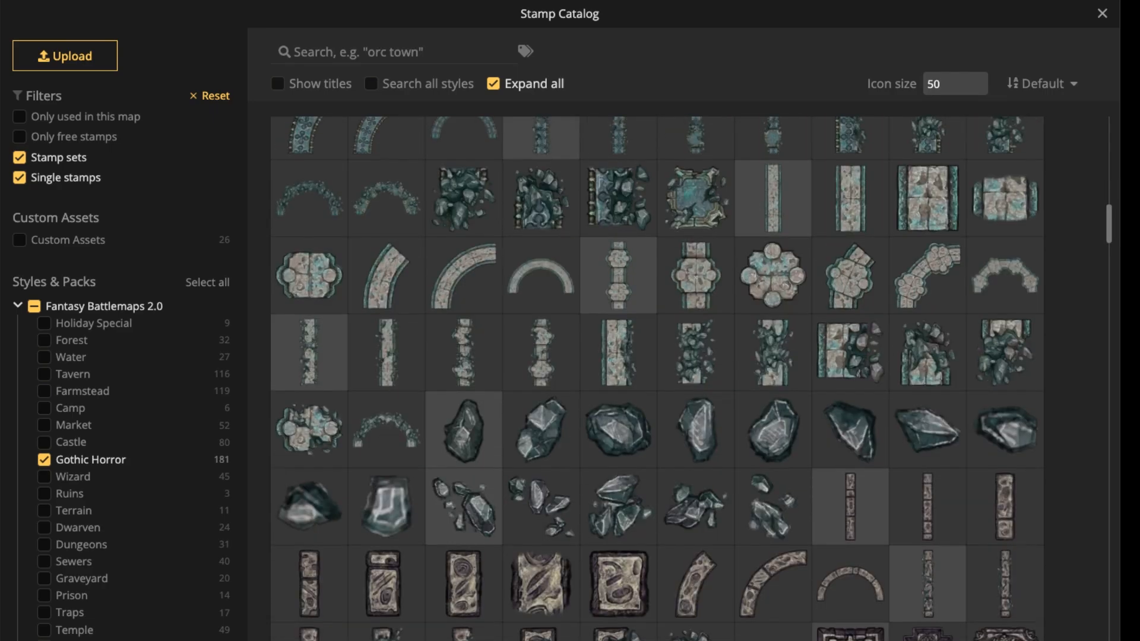
scroll(657, 378, up, 3)
scroll(657, 378, up, 6)
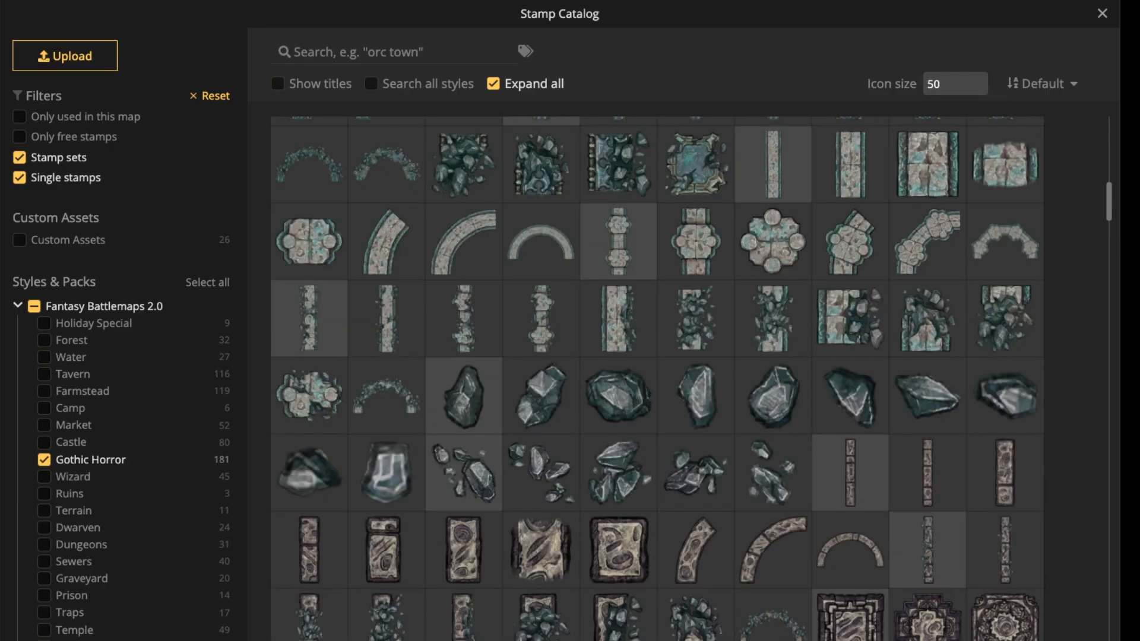
scroll(657, 378, down, 10)
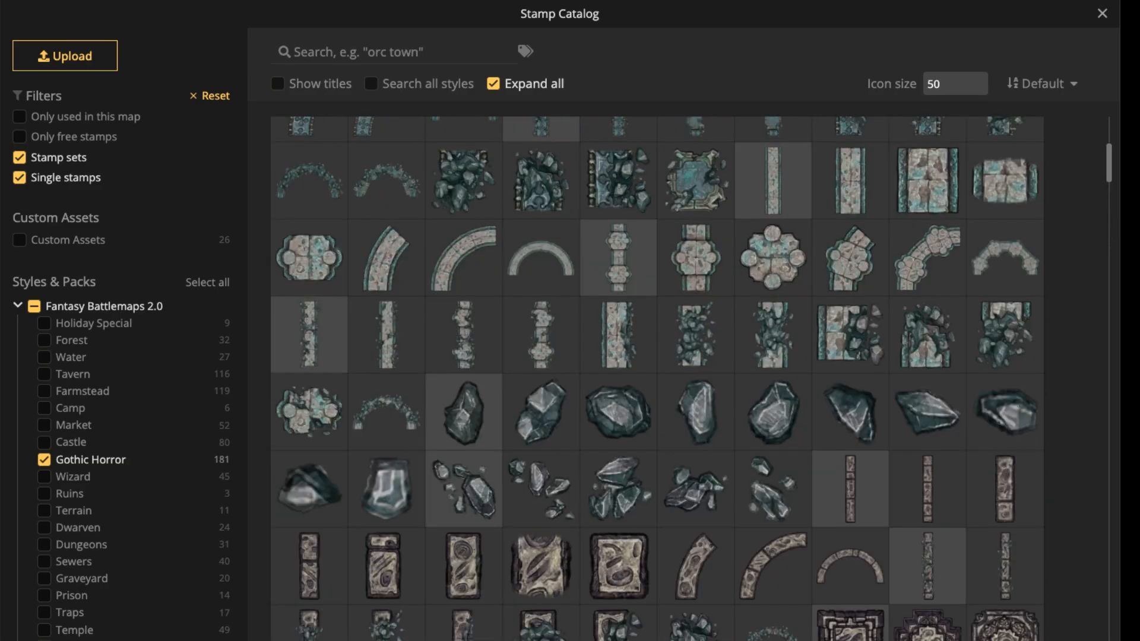
scroll(657, 378, down, 5)
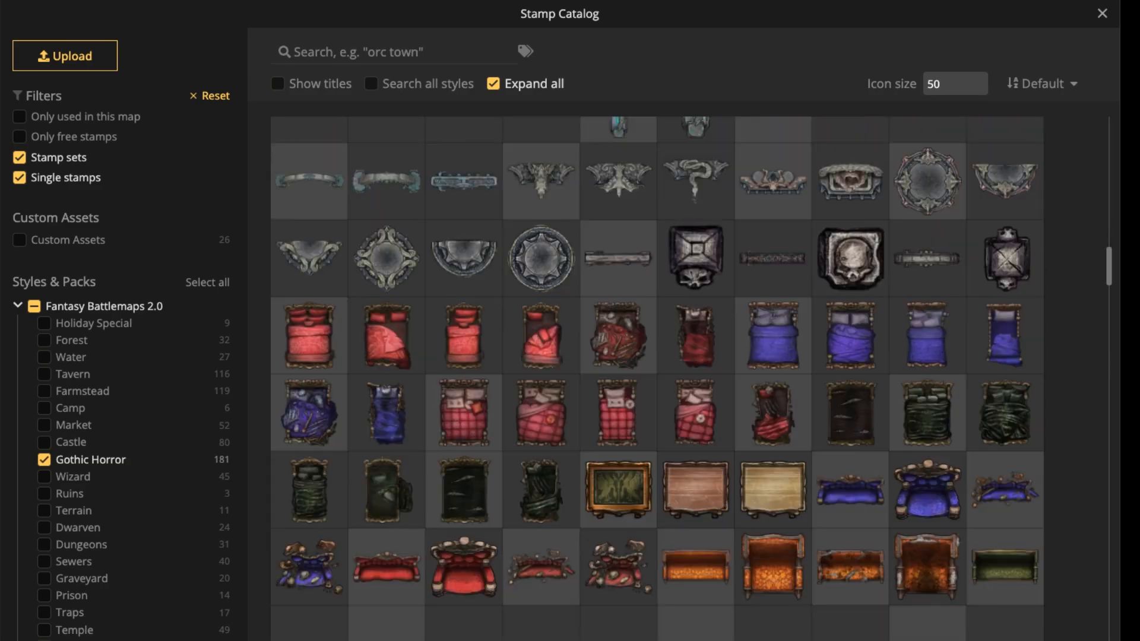
scroll(657, 378, down, 5)
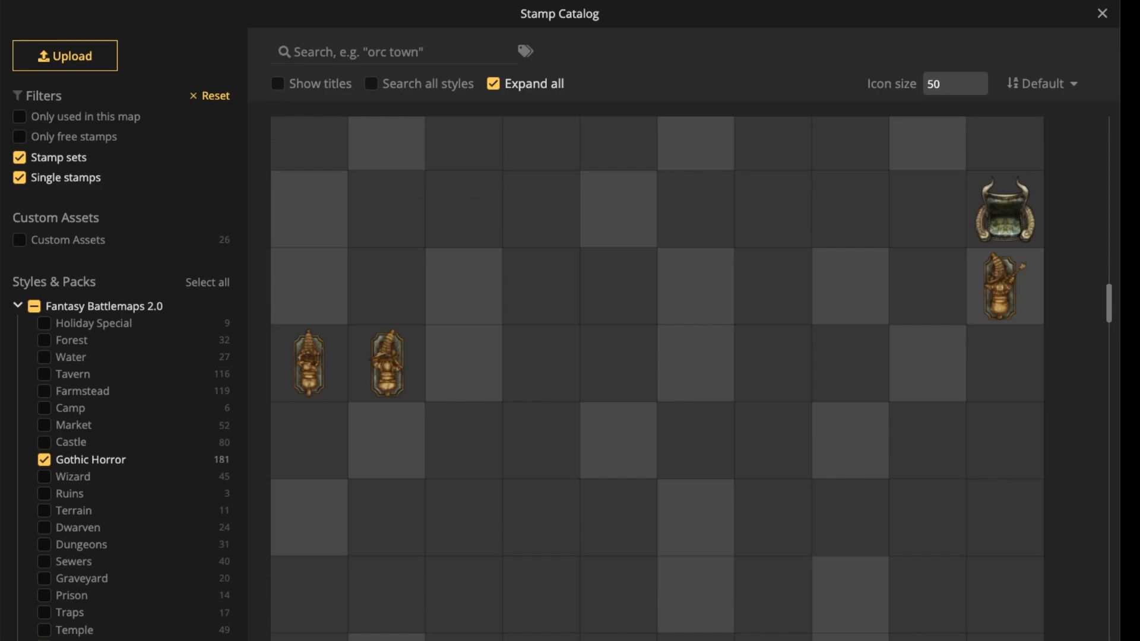
scroll(657, 379, down, 5)
scroll(657, 378, up, 4)
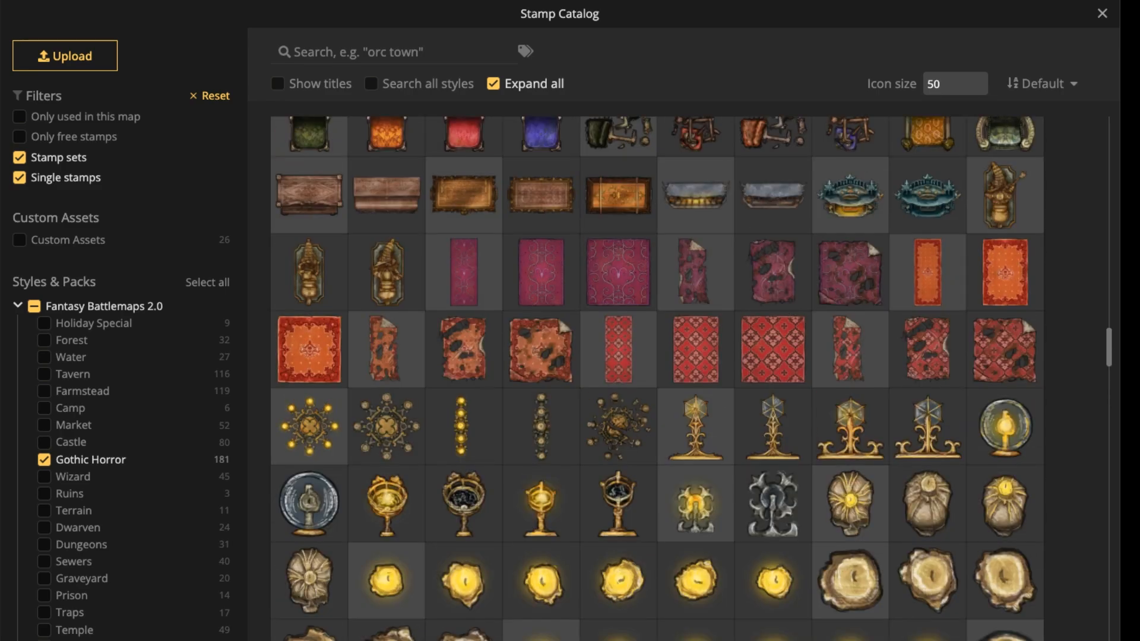
scroll(658, 378, down, 4)
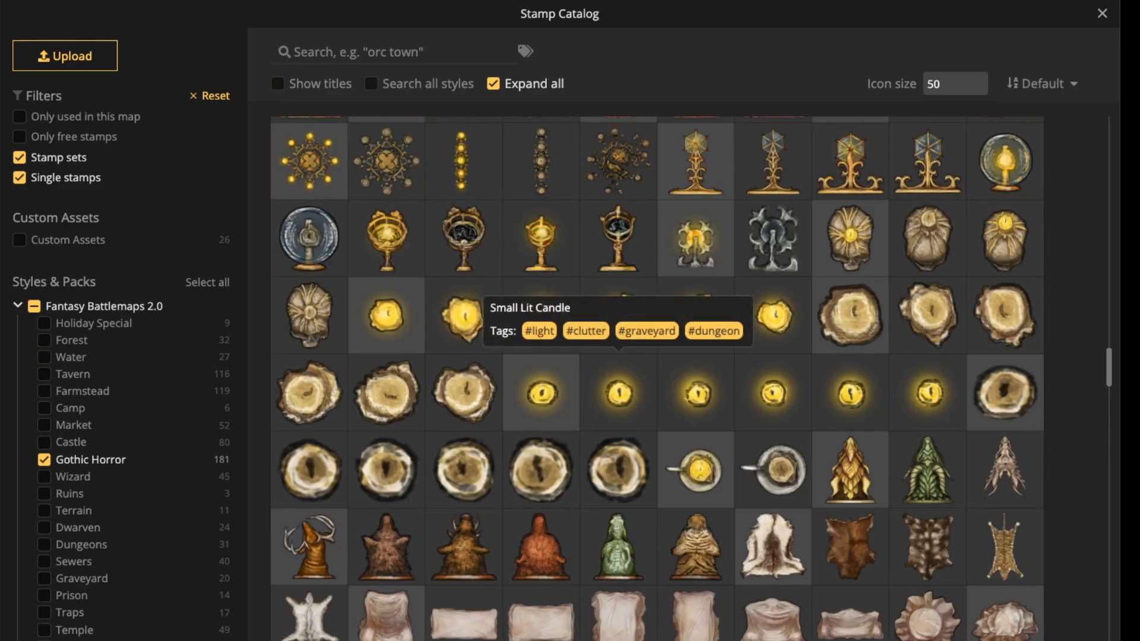
scroll(464, 415, down, 1)
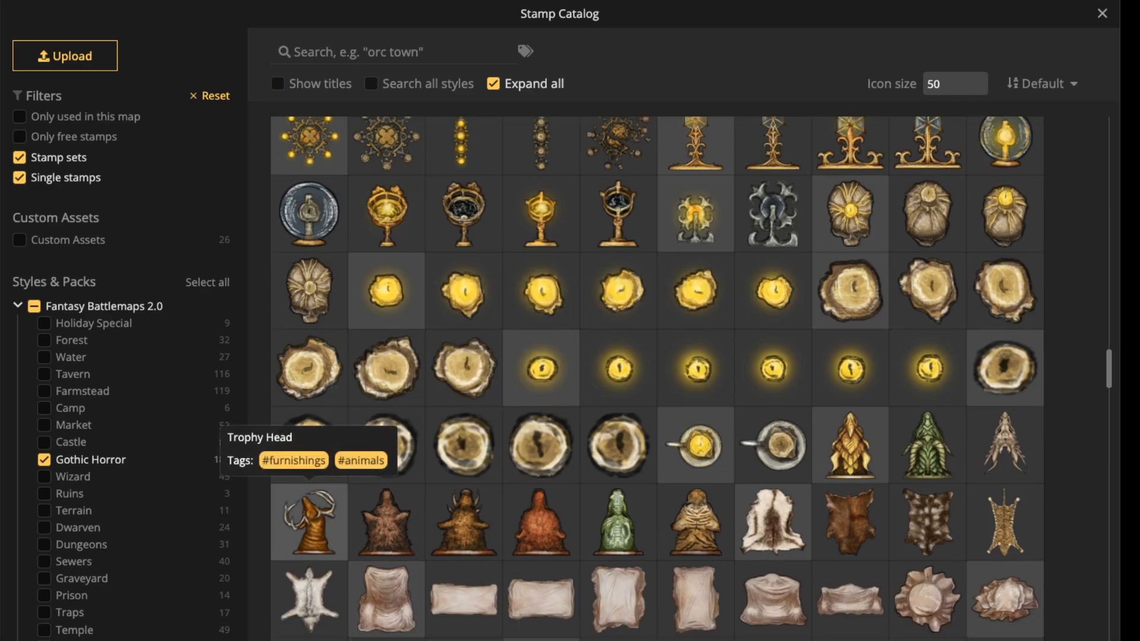
click(309, 522)
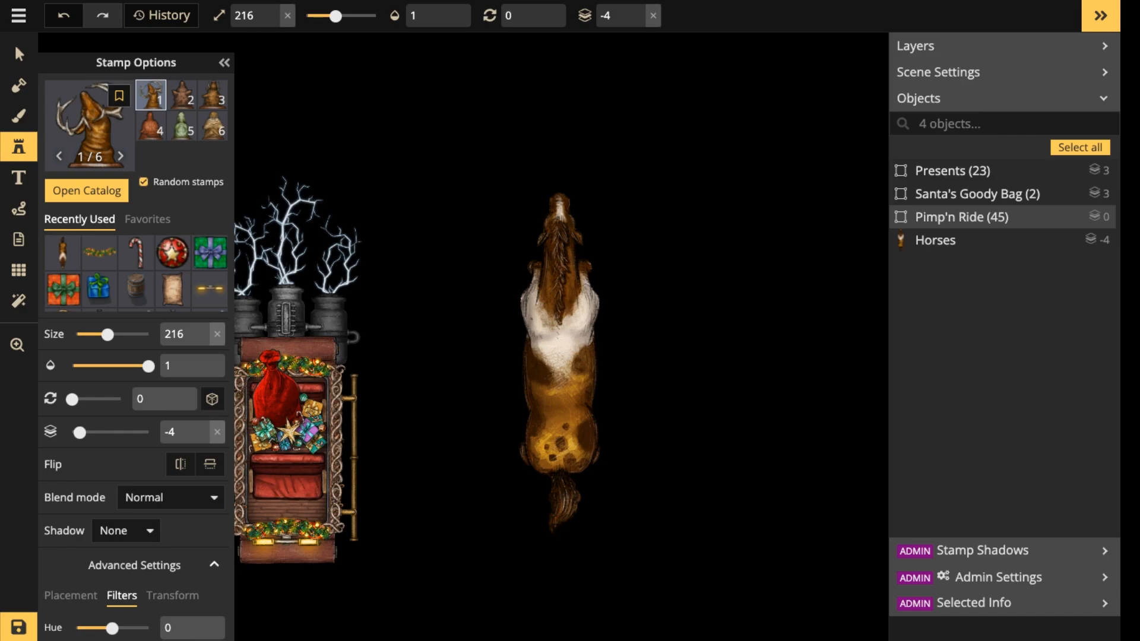
Place the antlered Trophy Head over the horse's head at size 136, nudge it into line and clear the selection.
scroll(561, 215, up, 1)
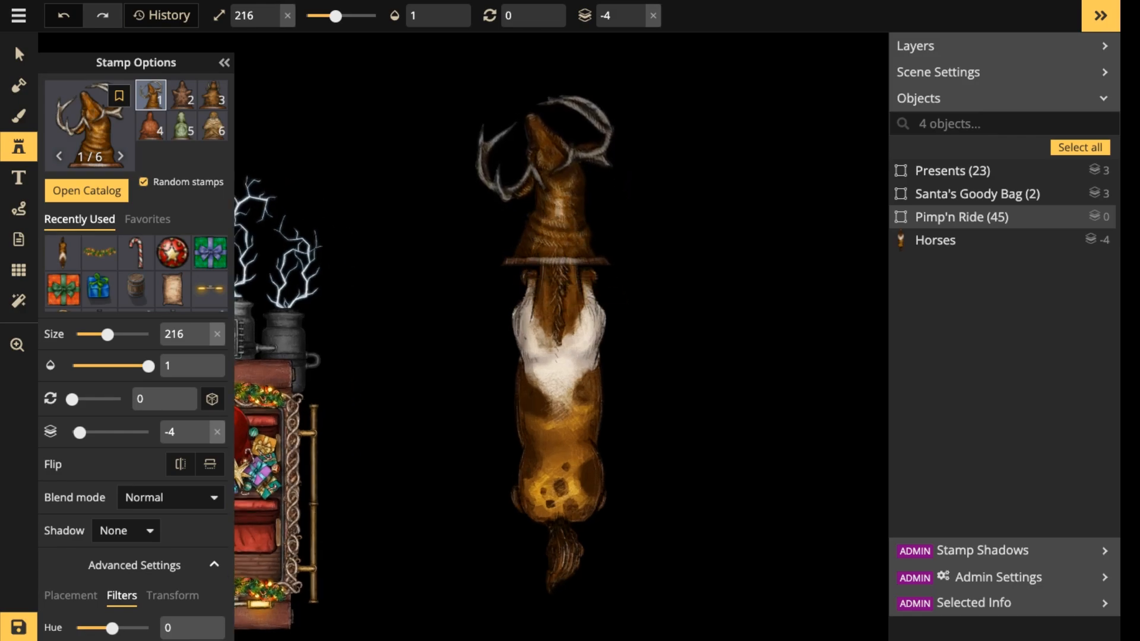
scroll(546, 193, up, 1)
key(bracketleft)
key(bracketleft)
key(bracketleft)
key(bracketleft)
key(bracketleft)
key(bracketleft)
key(bracketleft)
key(bracketleft)
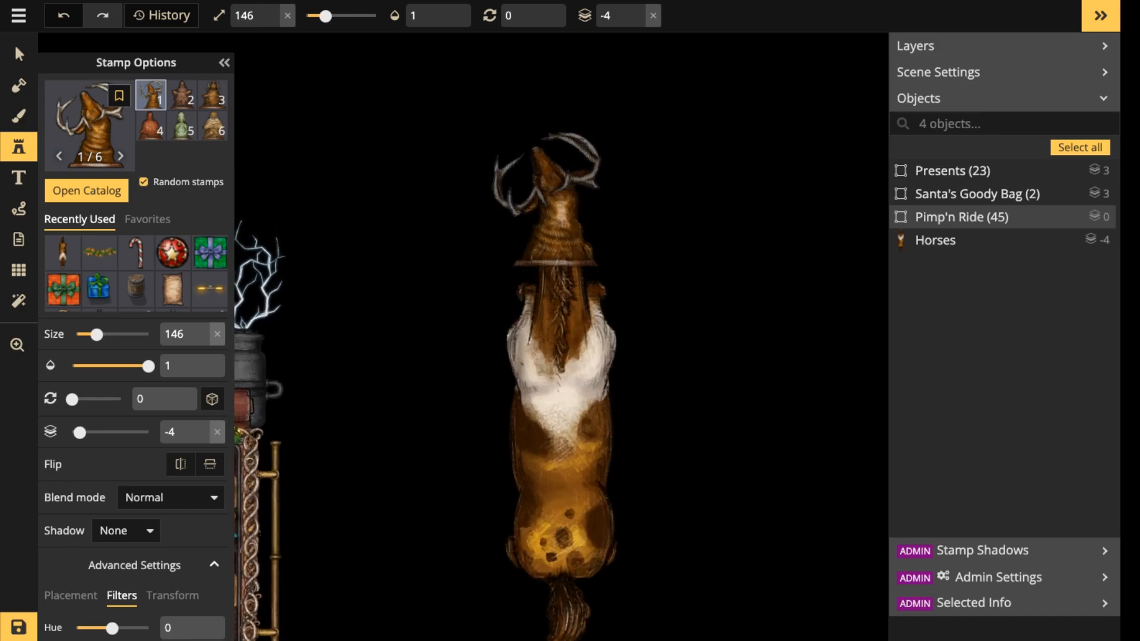
key(bracketleft)
key(bracketleft)
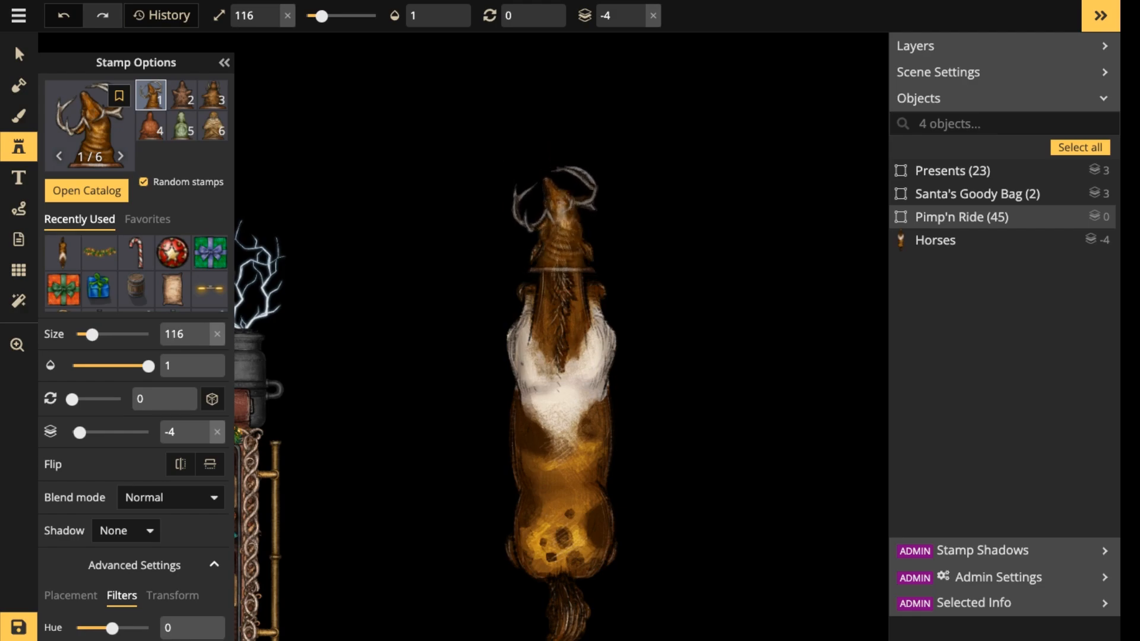
key(bracketright)
click(554, 224)
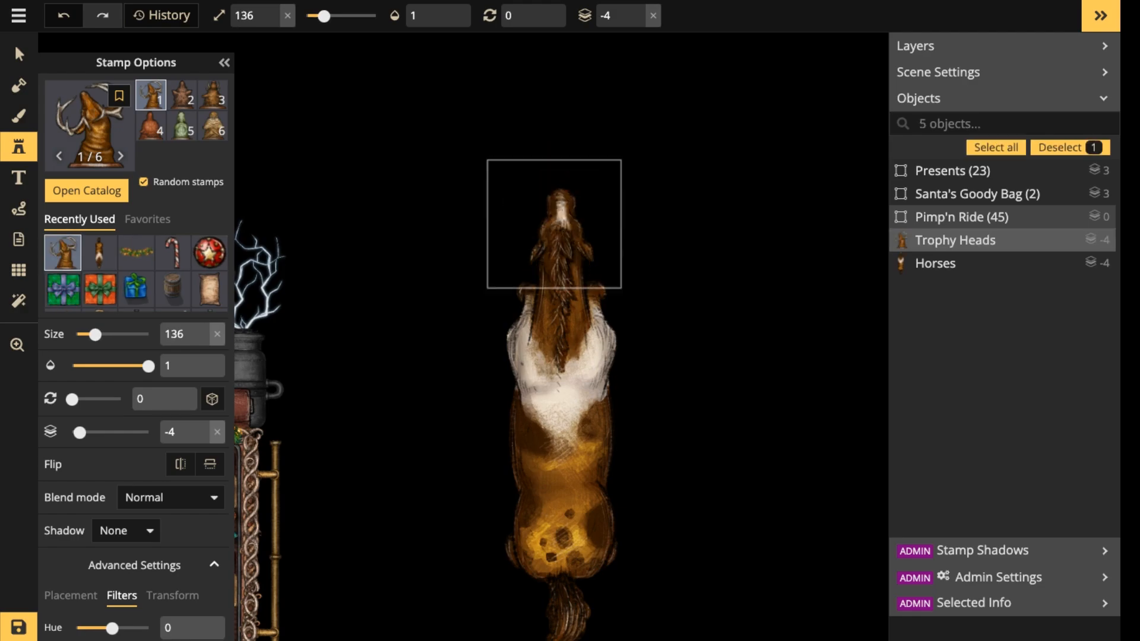
key(bracketright)
drag(554, 224, 551, 223)
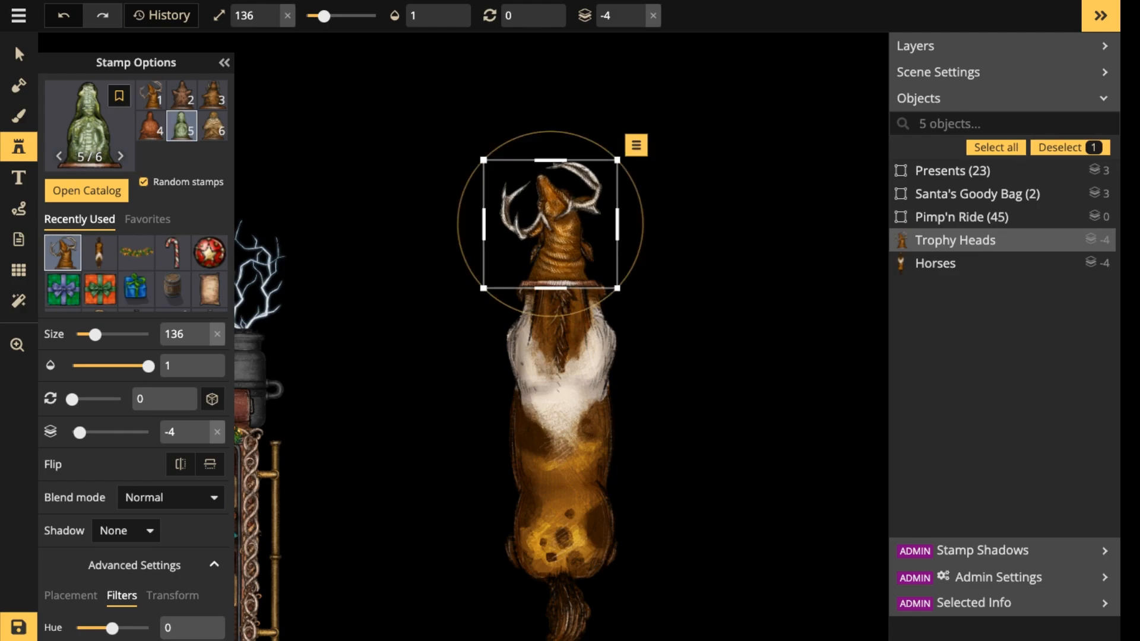
key(Escape)
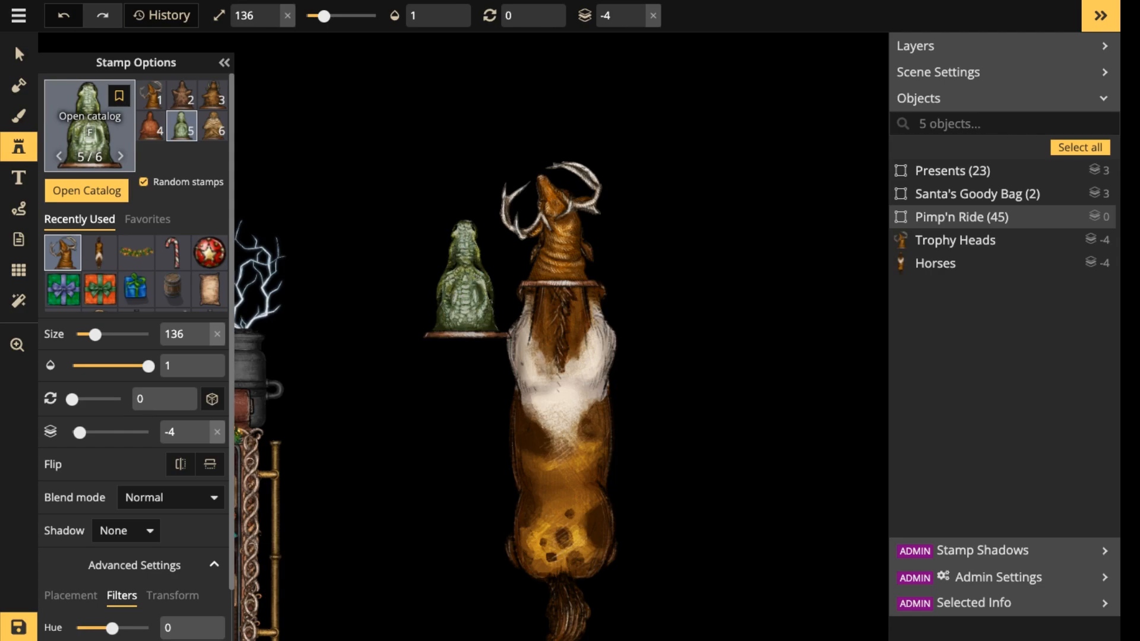
Re-enable all Fantasy Battlemaps 2.0 packs in the stamp catalog and choose the red Christmas bow.
click(90, 126)
scroll(657, 379, up, 8)
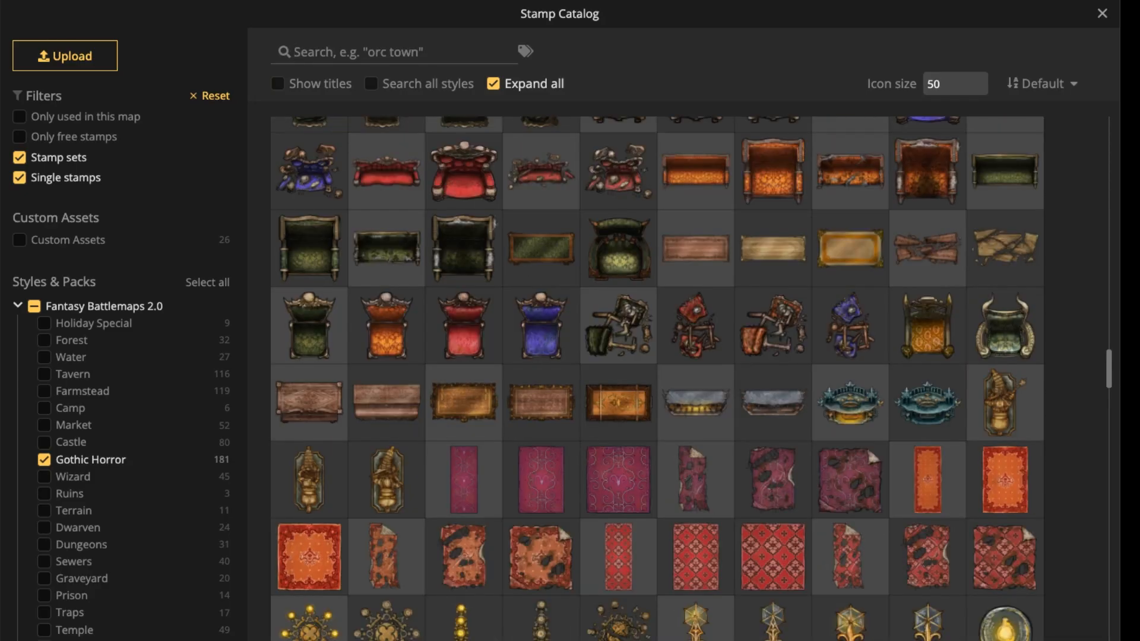
scroll(657, 378, up, 10)
scroll(656, 379, up, 5)
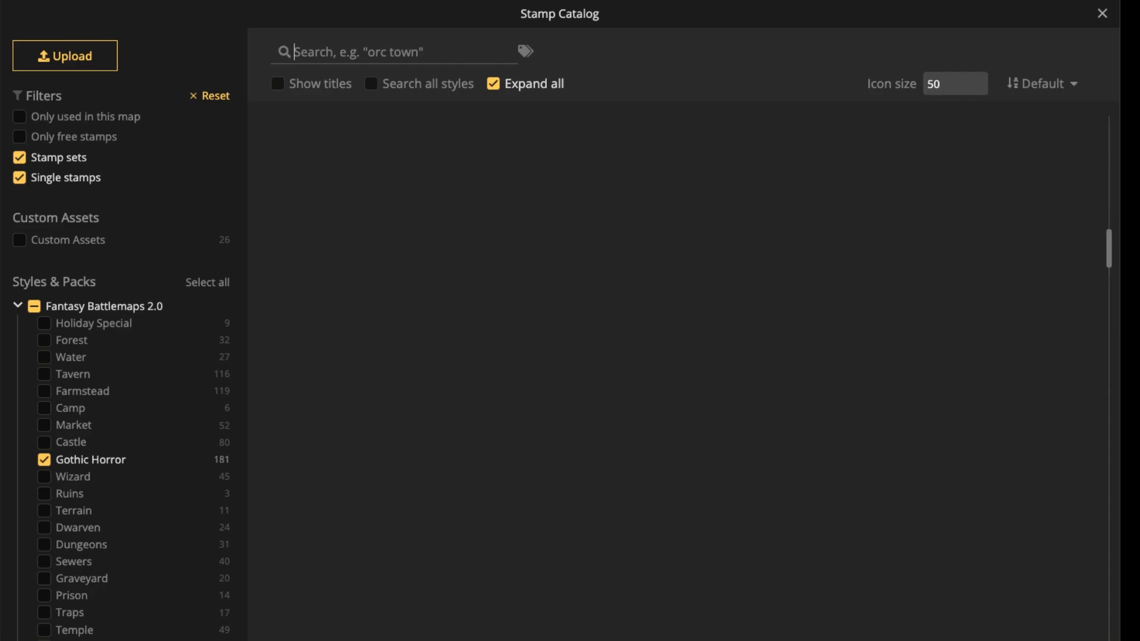
scroll(618, 249, up, 5)
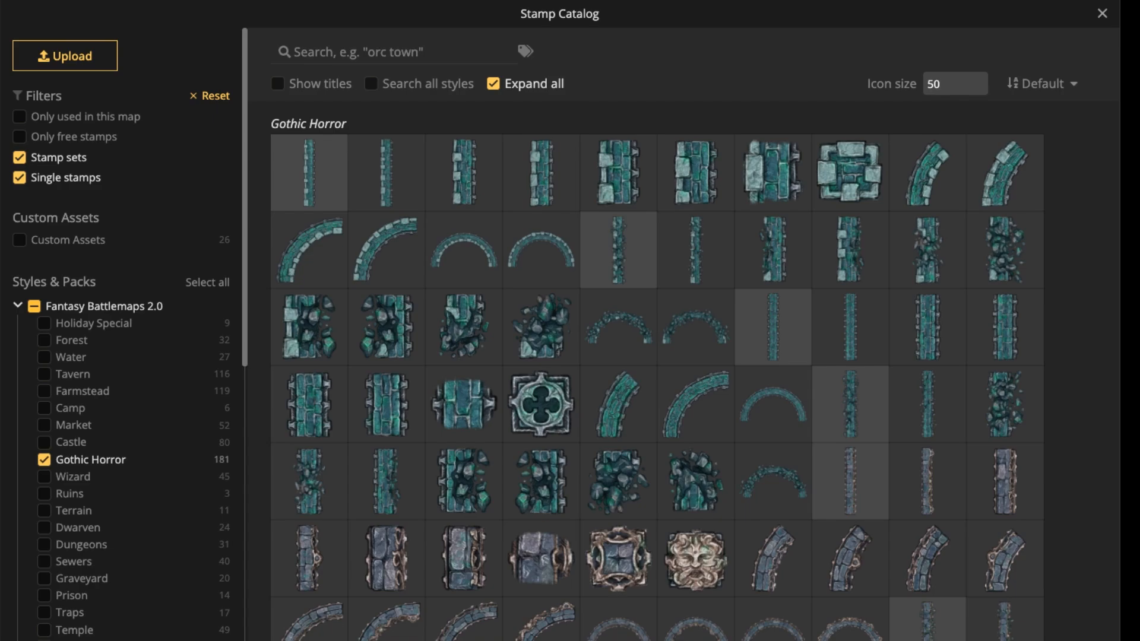
click(35, 306)
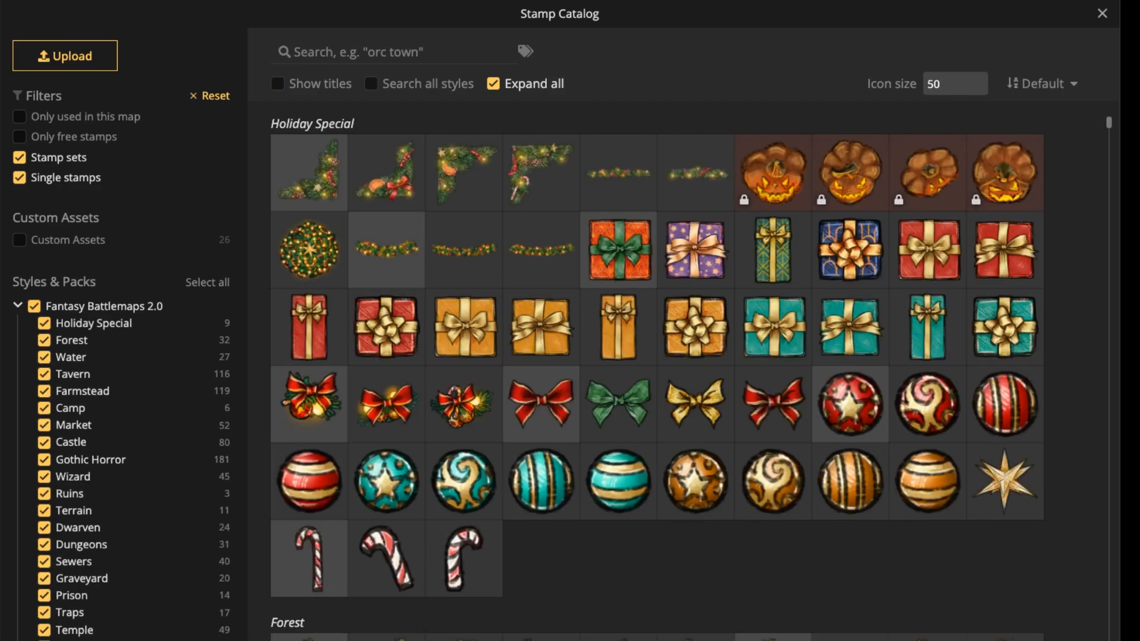
click(541, 404)
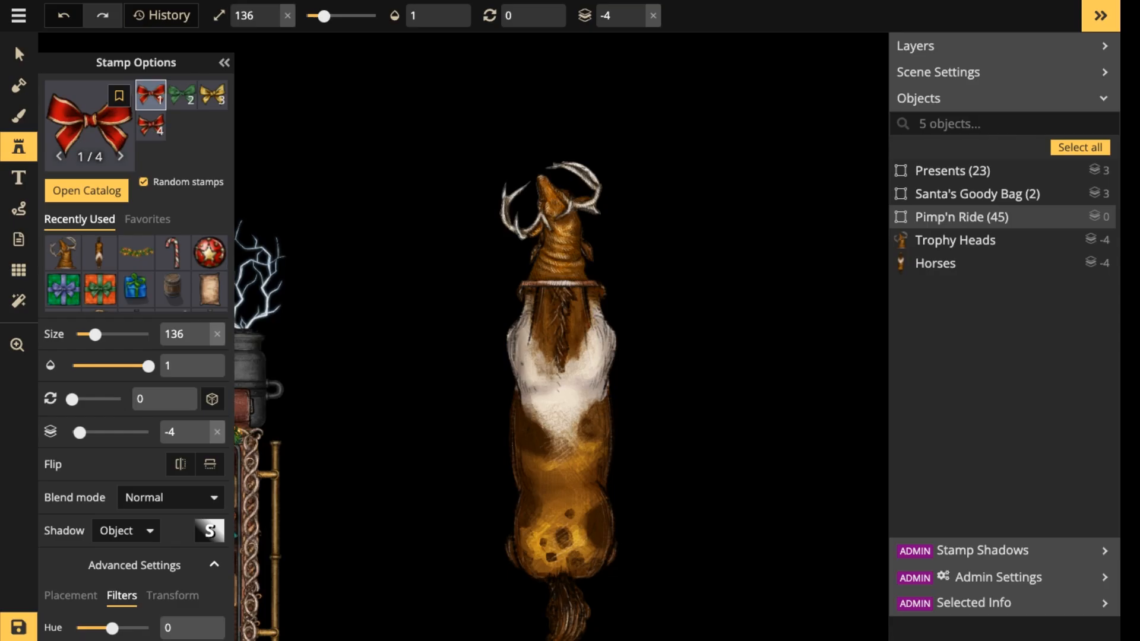
Place the red bow over the base of the trophy head at size 196, then enlarge it to 226.
scroll(558, 282, up, 6)
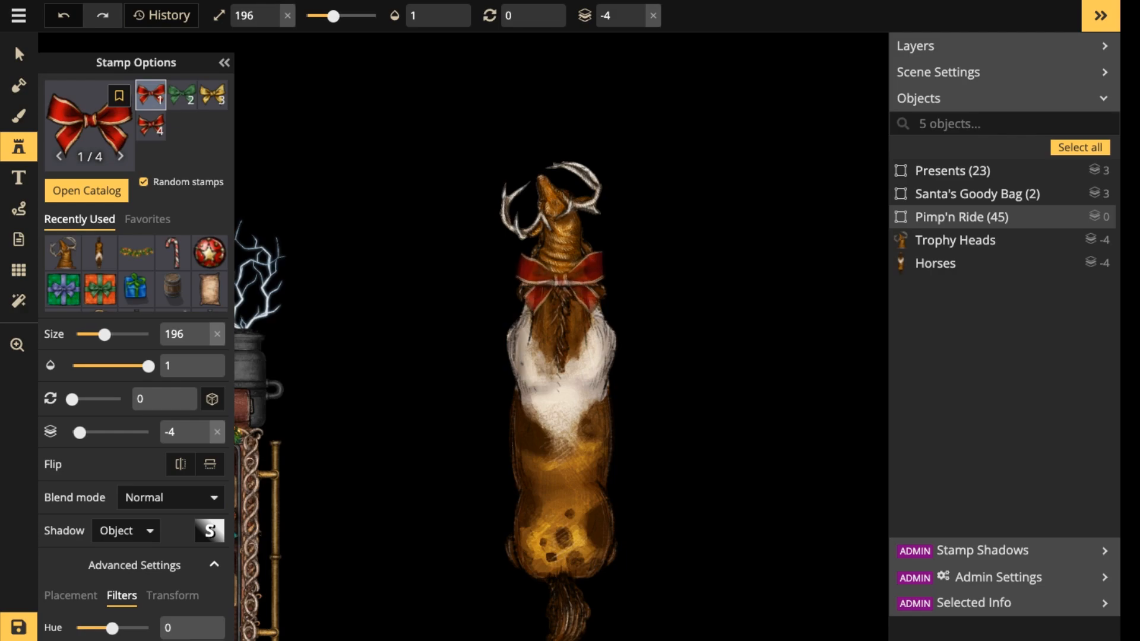
click(559, 289)
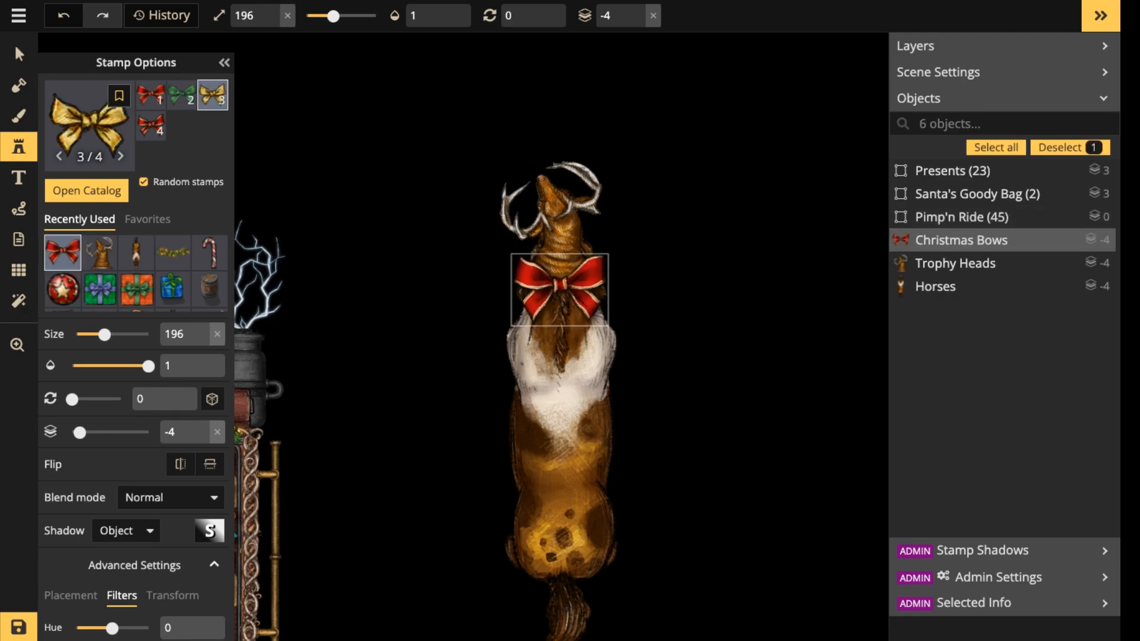
scroll(559, 289, up, 1)
scroll(560, 289, up, 2)
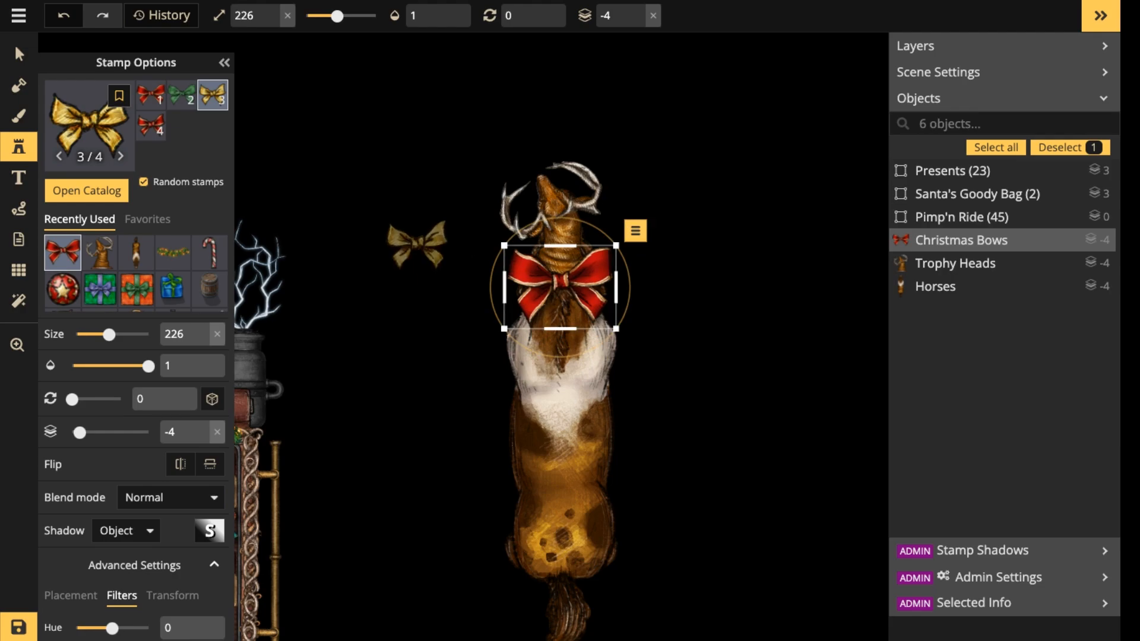
Select the horse body and reduce its size to 189.
click(19, 54)
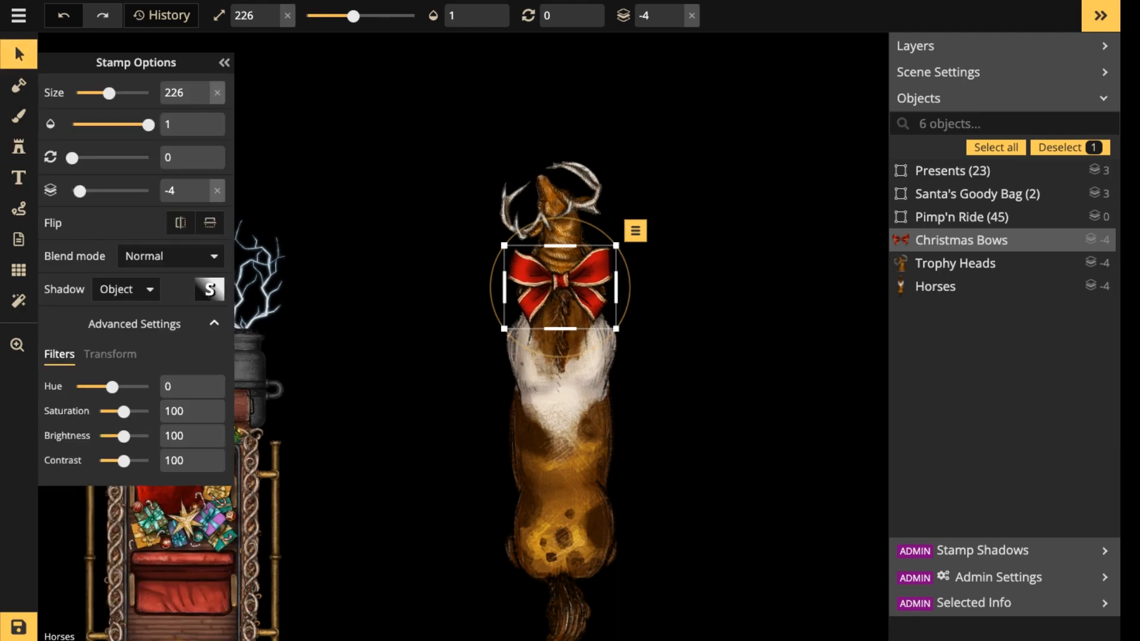
click(560, 425)
scroll(620, 482, down, 2)
scroll(567, 415, down, 3)
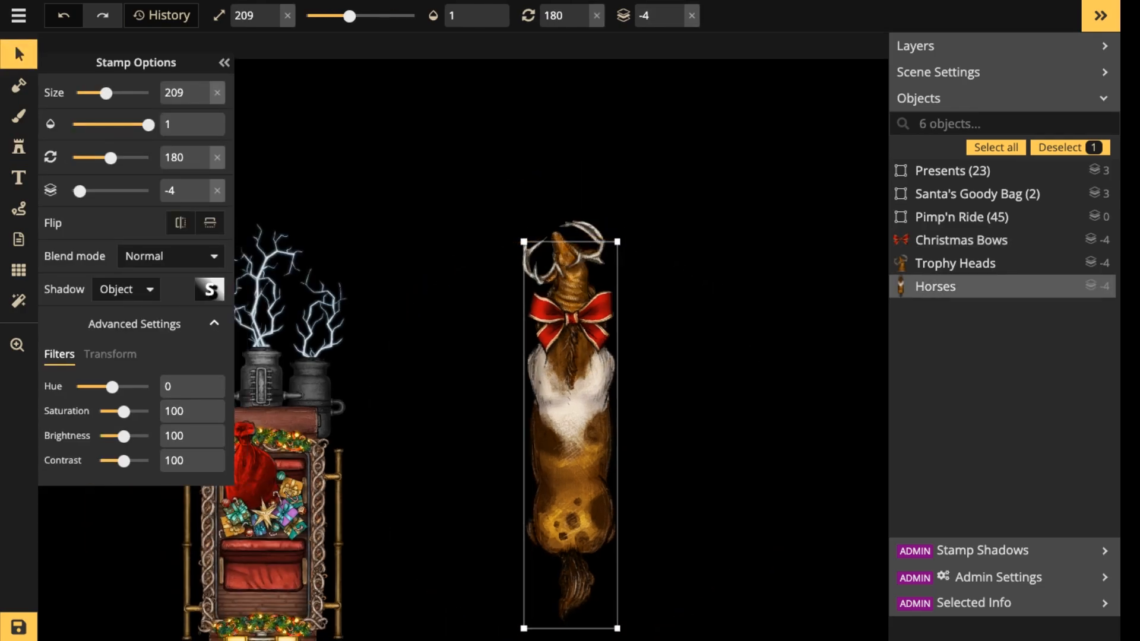
scroll(567, 416, down, 1)
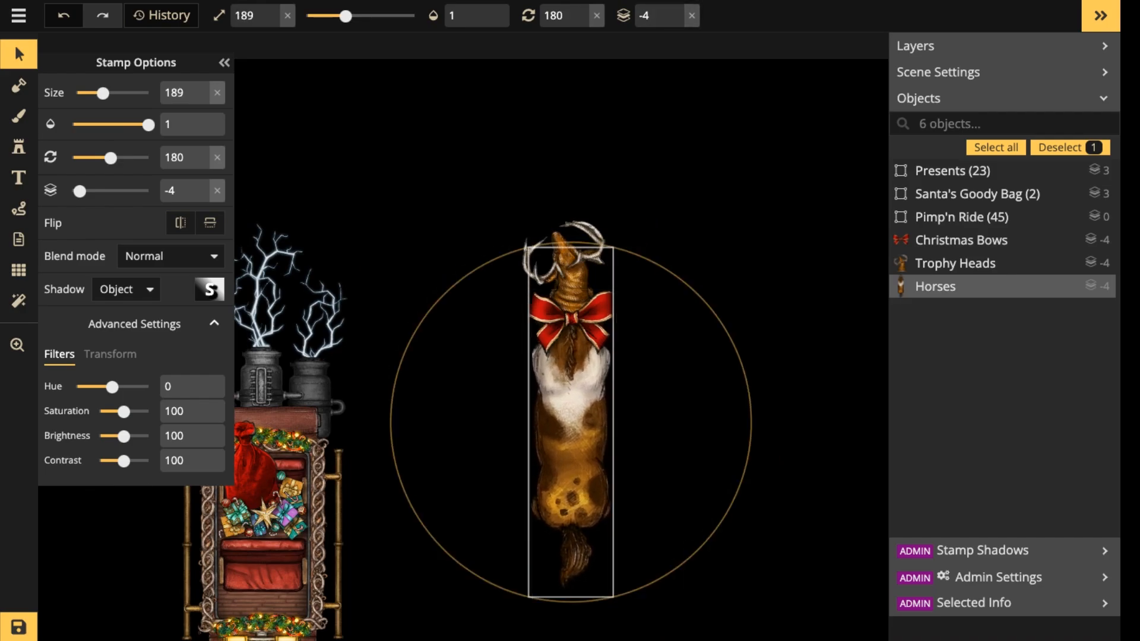
Delete the red bow from the horse's neck and choose the recently used Christmas garland stamp instead.
click(570, 321)
key(Delete)
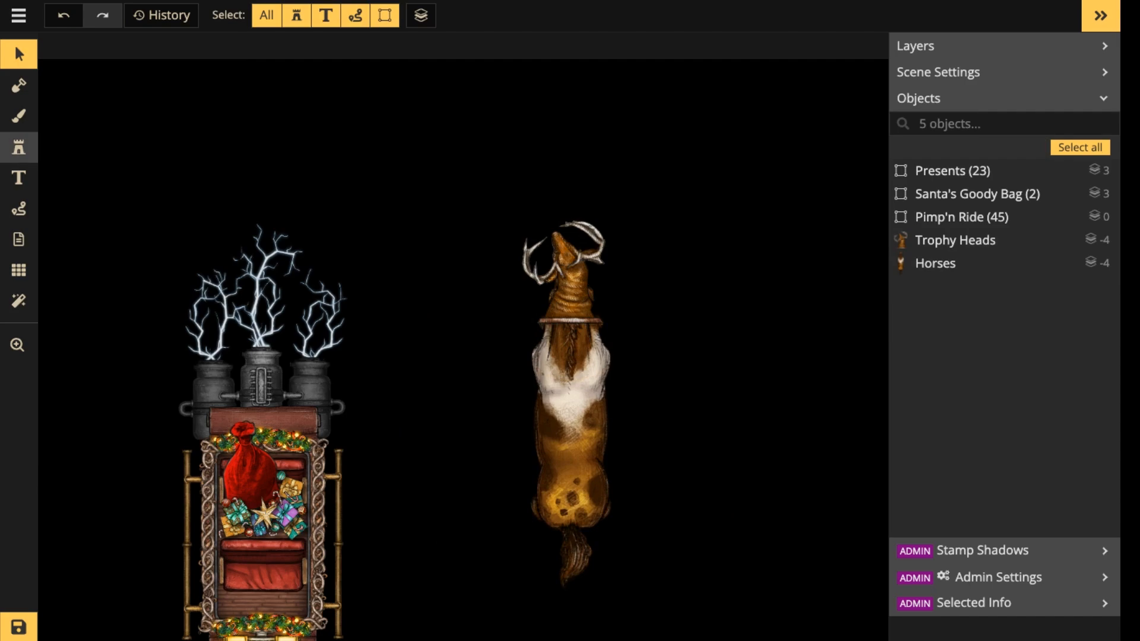
click(19, 146)
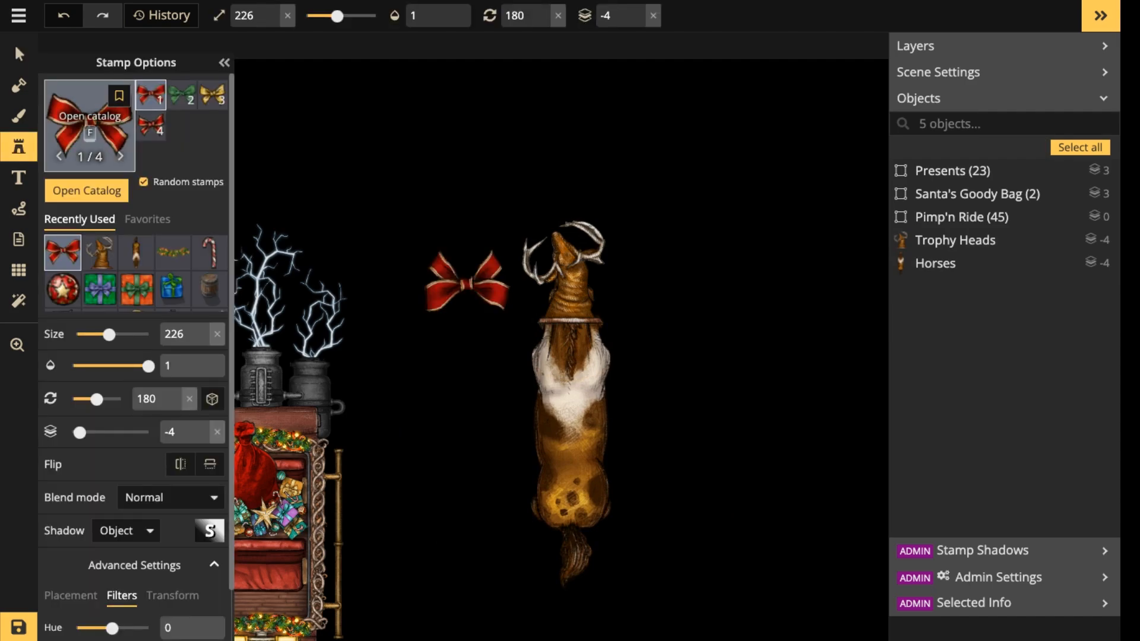
click(90, 124)
key(Escape)
click(173, 253)
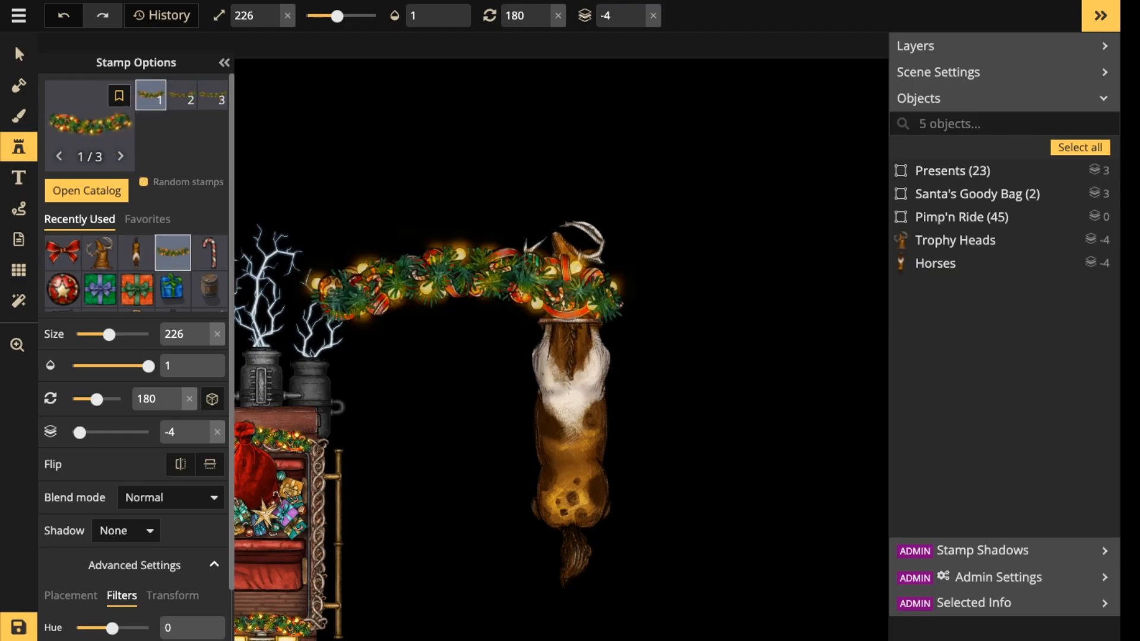
Try the garland across the base of the trophy head at size 56, and delete it.
scroll(583, 320, down, 7)
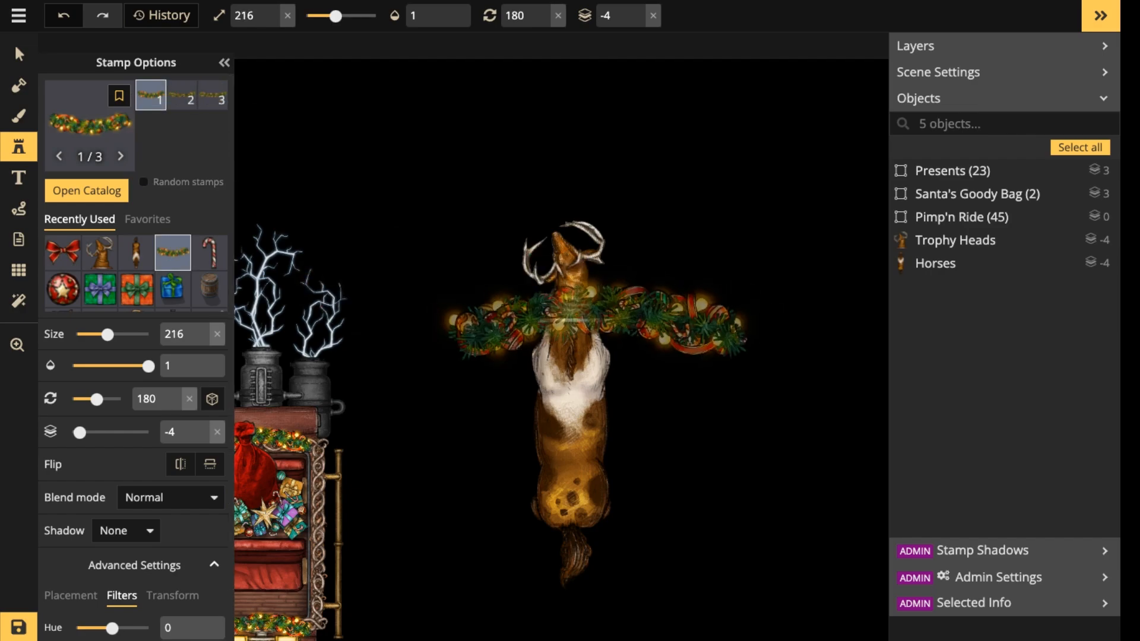
scroll(582, 320, down, 10)
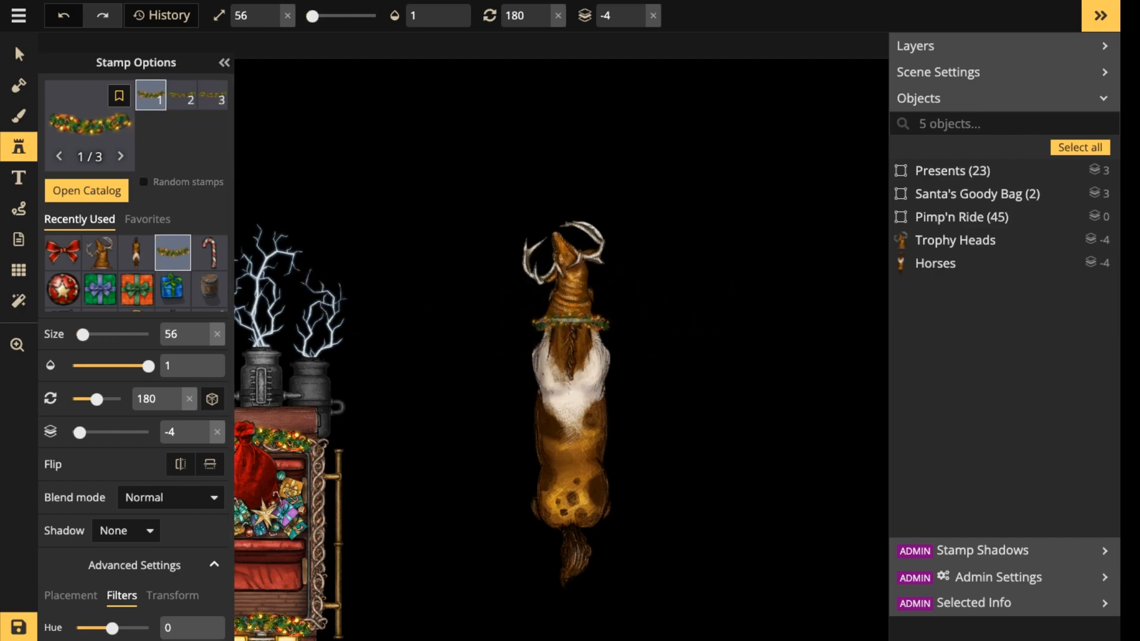
click(570, 322)
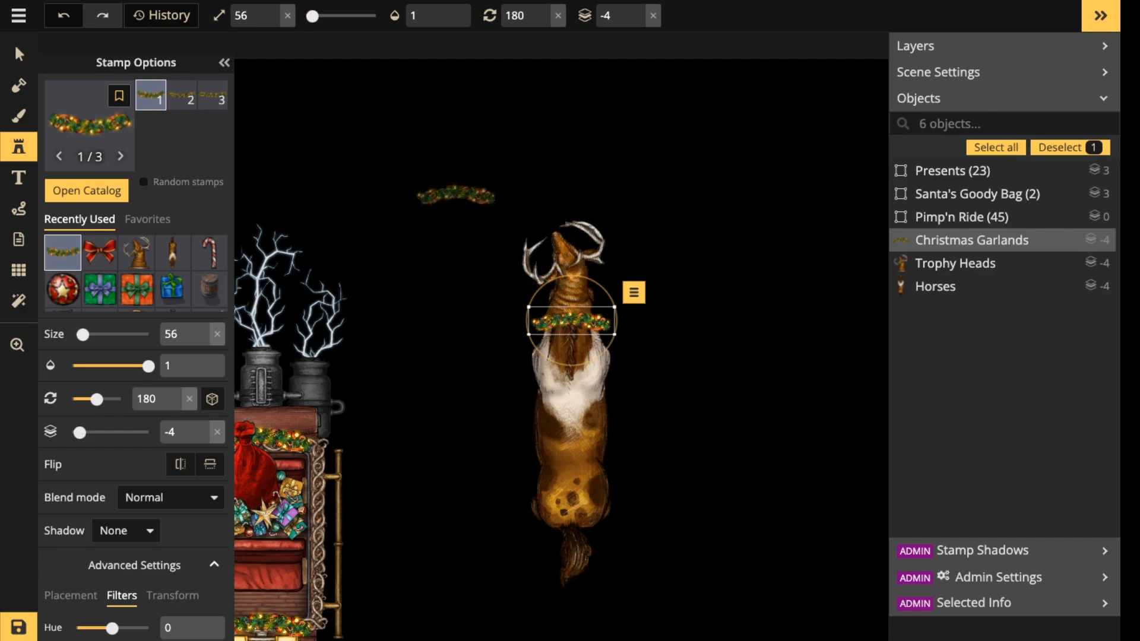
key(Delete)
Place the red Christmas bow over the base of the trophy head at size 206 with rotation 0.
click(99, 253)
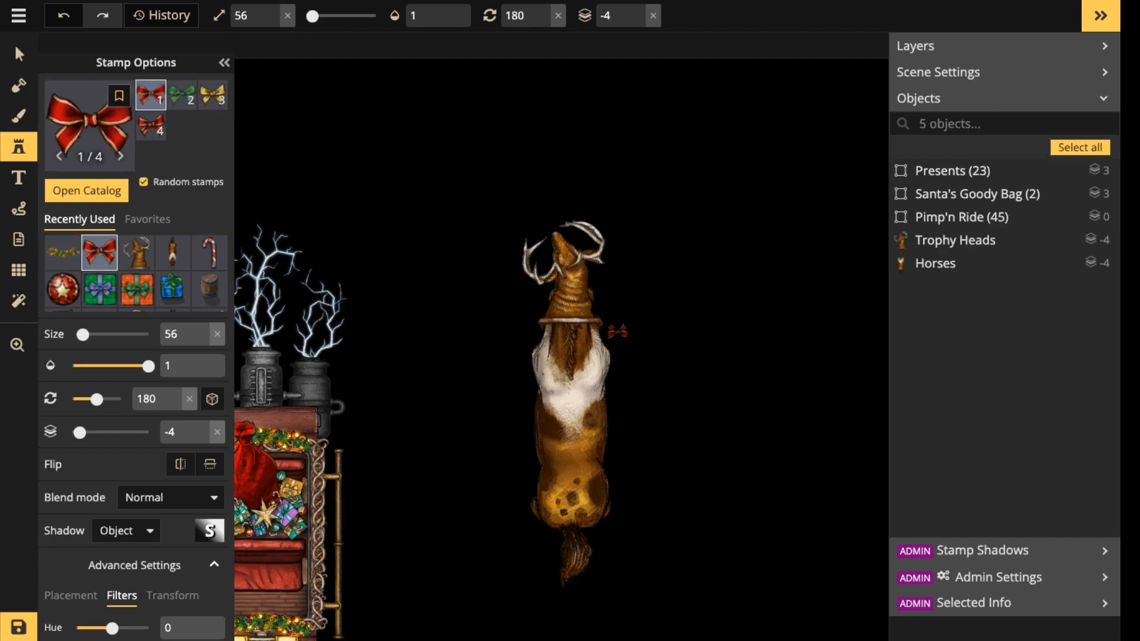
scroll(572, 329, up, 5)
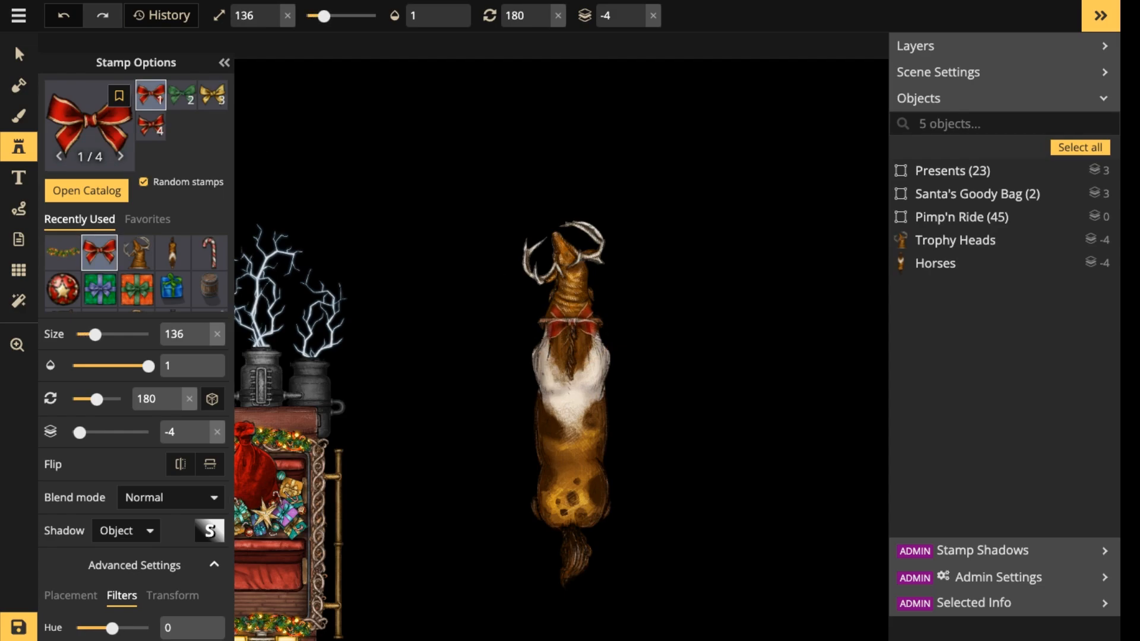
scroll(571, 325, up, 12)
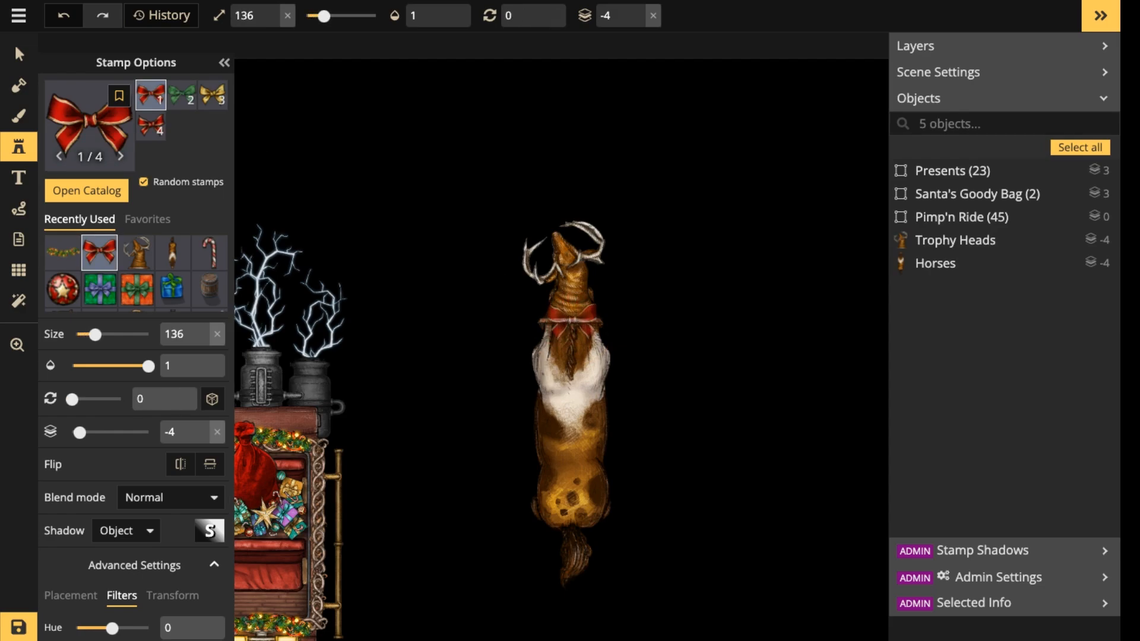
scroll(571, 325, up, 9)
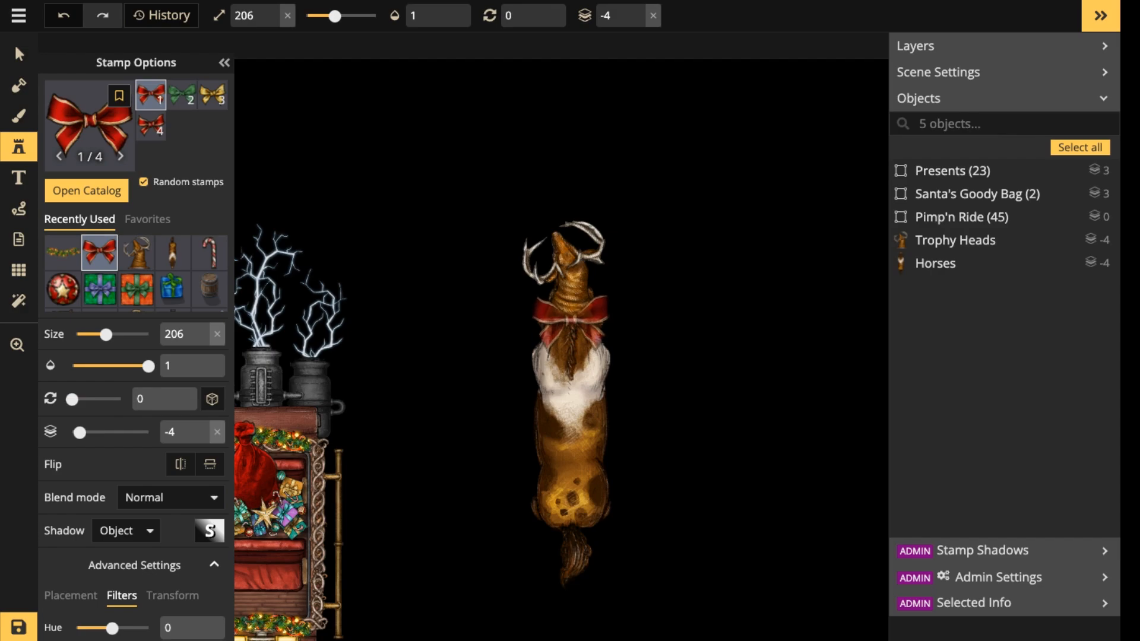
click(571, 325)
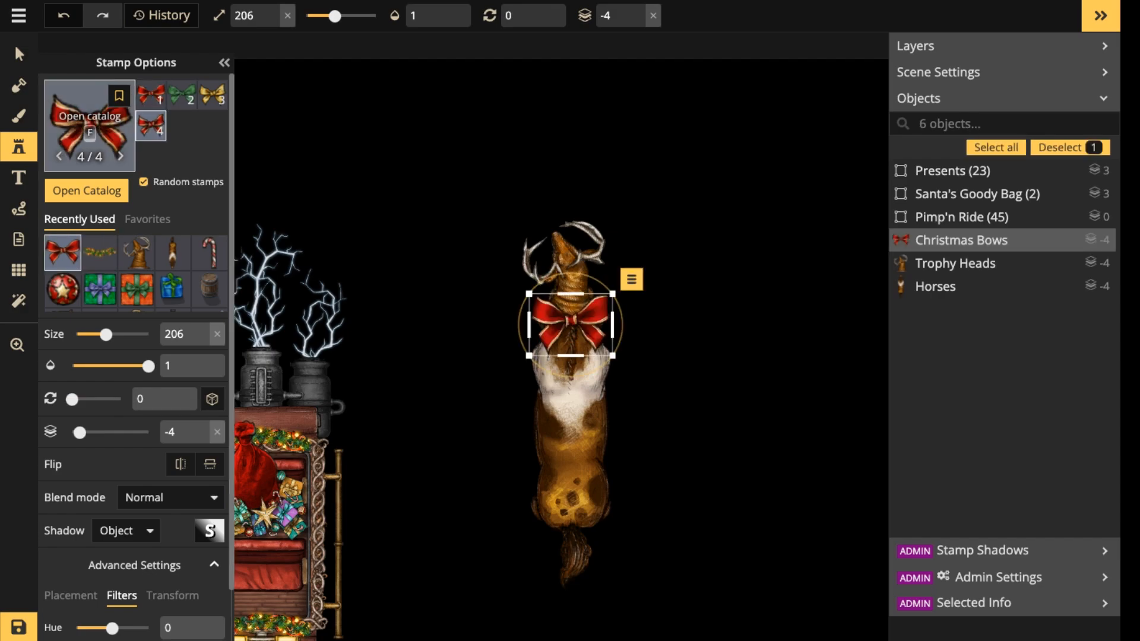
Search the stamp catalog for "horse" and choose the first Horse Equipment harness from the Castle pack.
key(f)
click(380, 52)
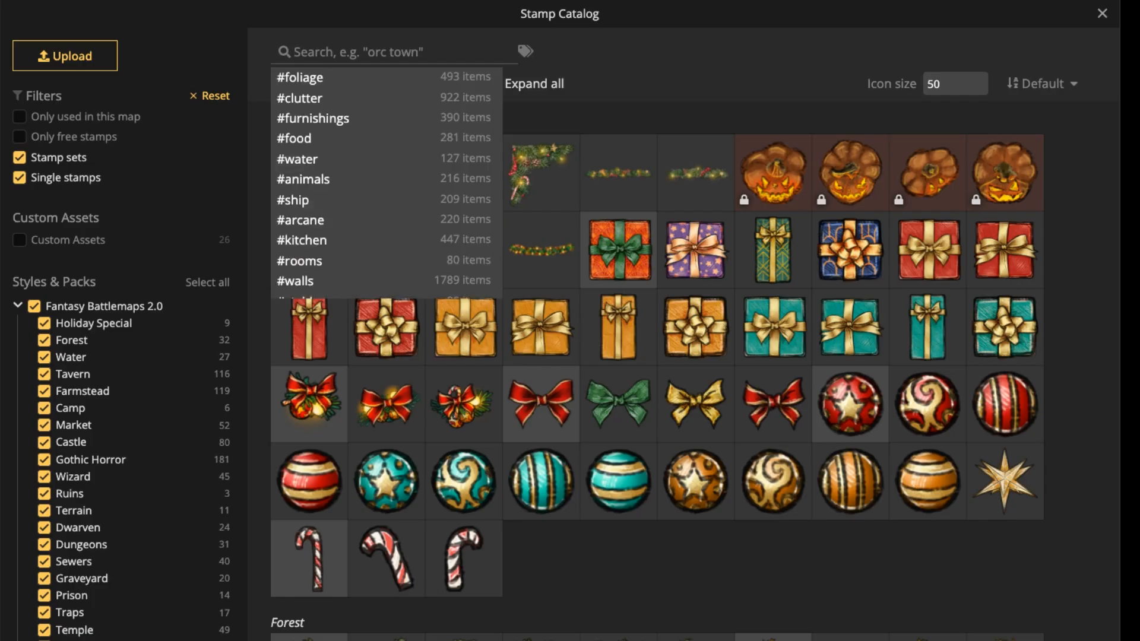
text(hor)
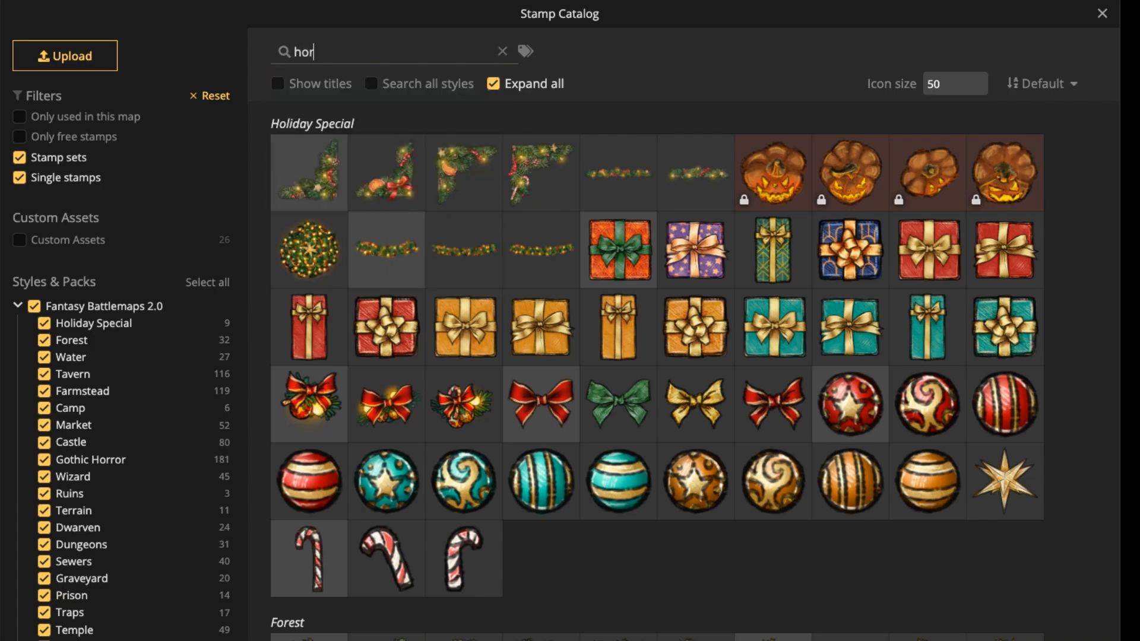
text(e)
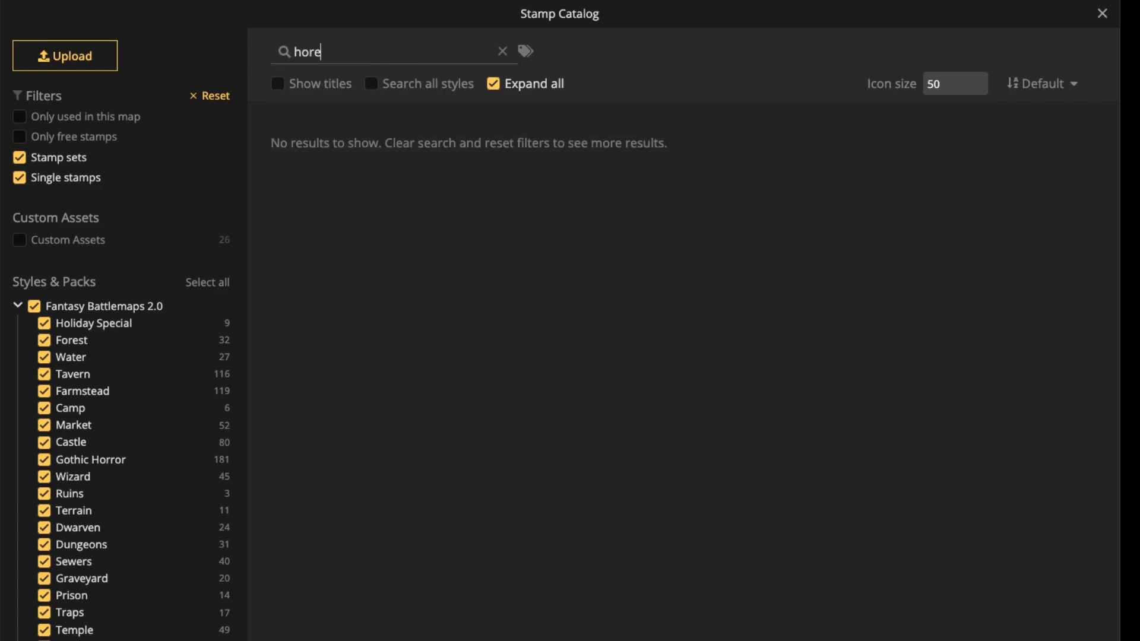
key(BackSpace)
text(se)
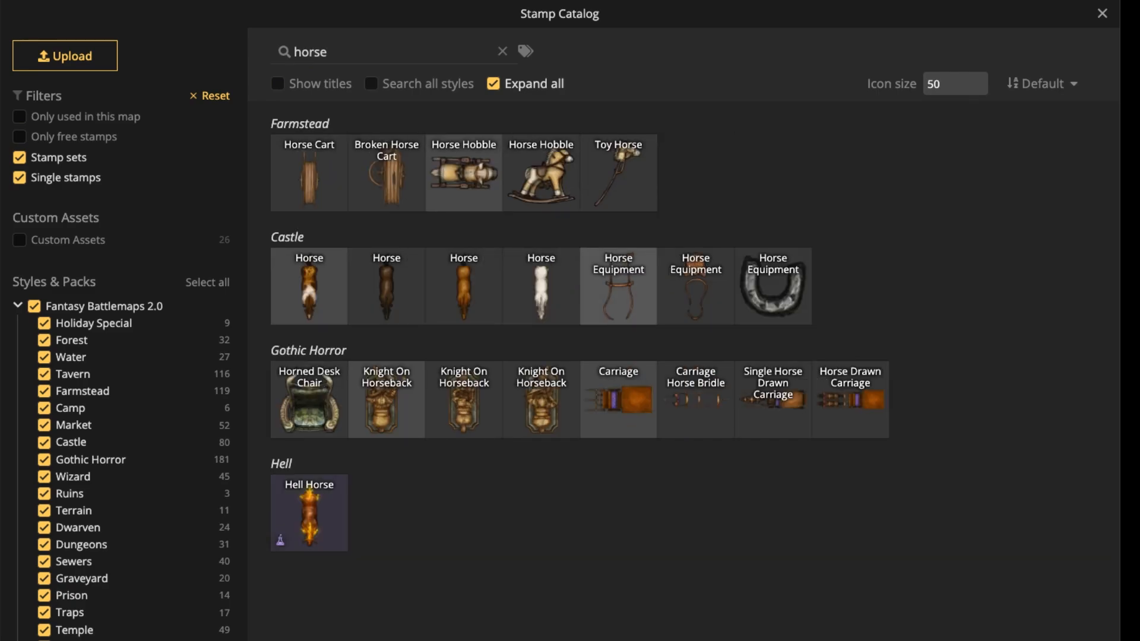
click(618, 291)
click(593, 440)
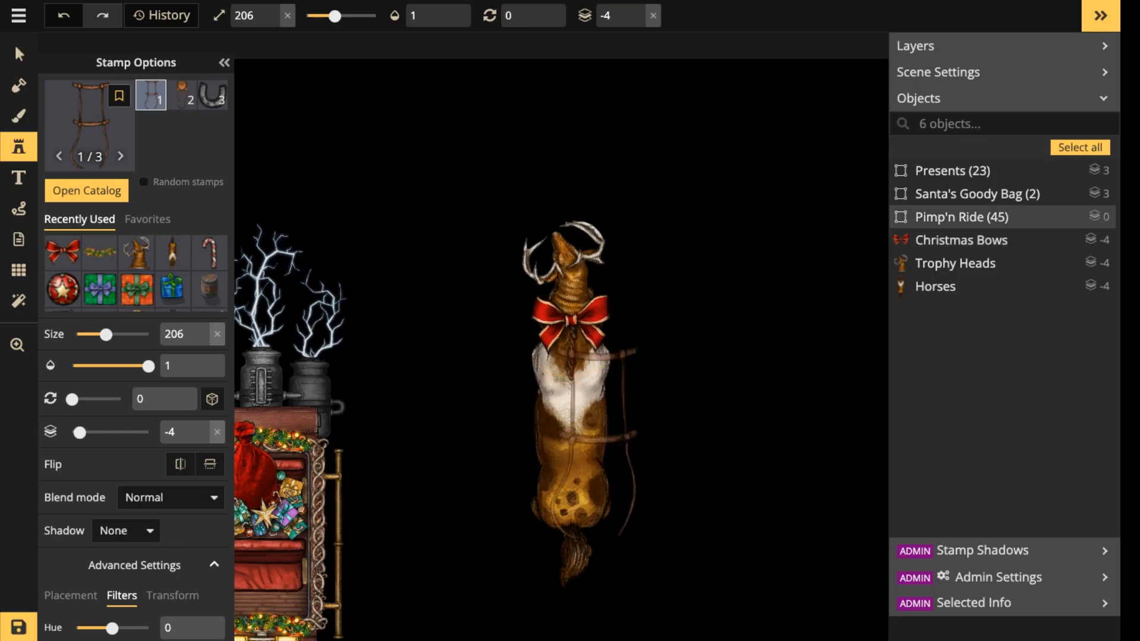
Place the harness over the horse's back at size 206, rotated 180 degrees.
scroll(582, 437, up, 10)
scroll(572, 384, up, 2)
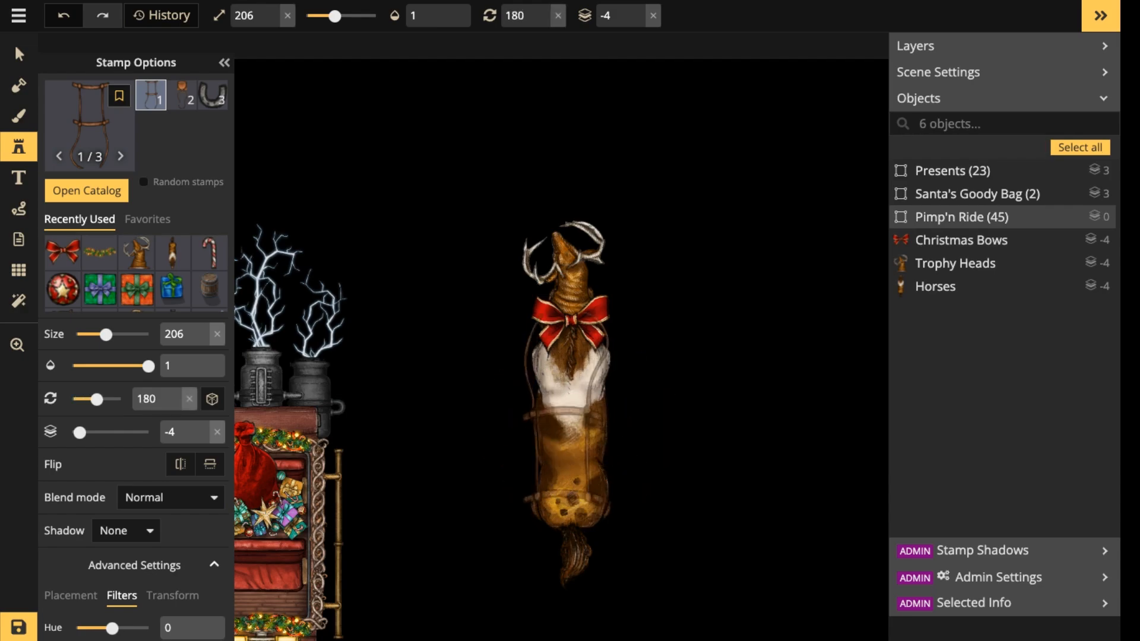
click(572, 384)
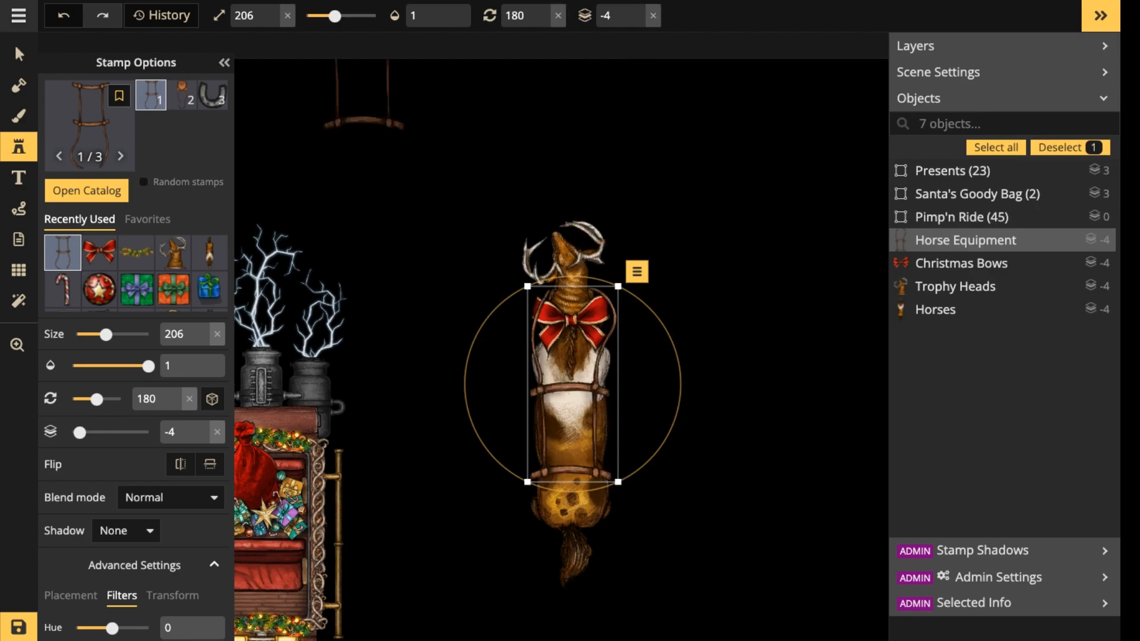
Raise the red bow to layer -3 so it sits above the harness, and clear the selection.
click(19, 54)
click(571, 321)
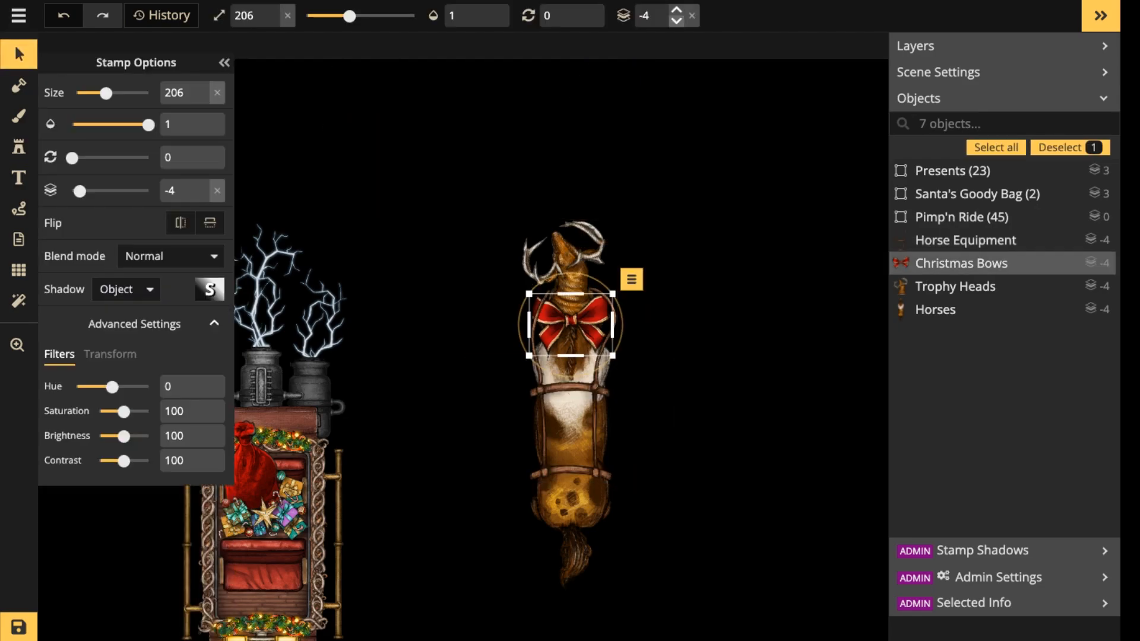
click(676, 9)
click(683, 237)
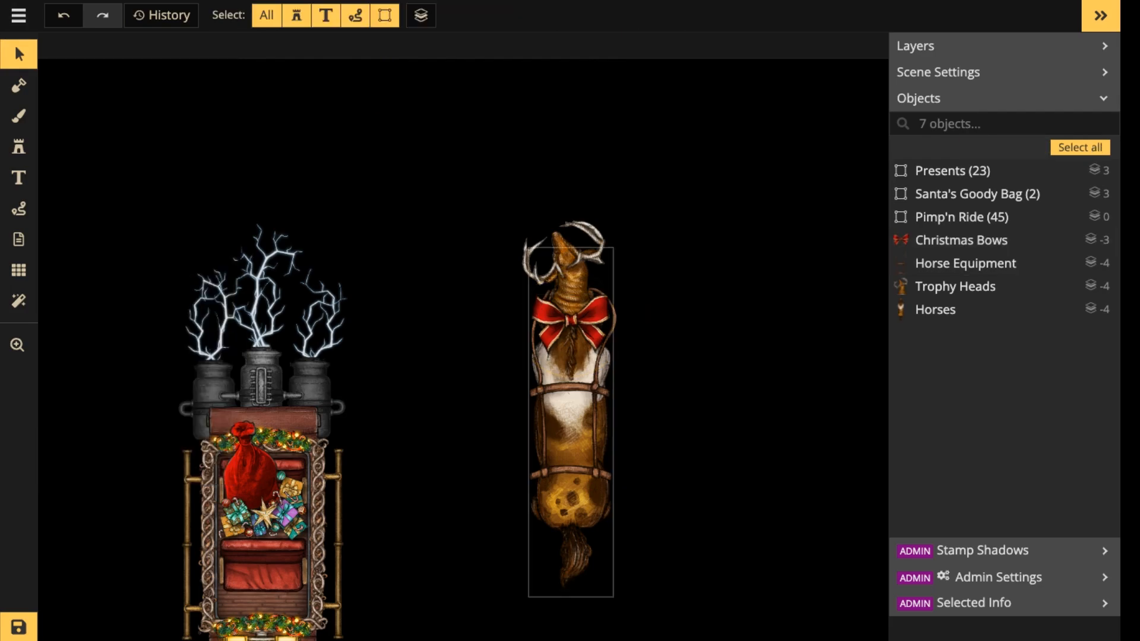
Shrink the harness to size 180, centre it on the horse's back and clear the selection.
click(572, 505)
scroll(560, 417, up, 5)
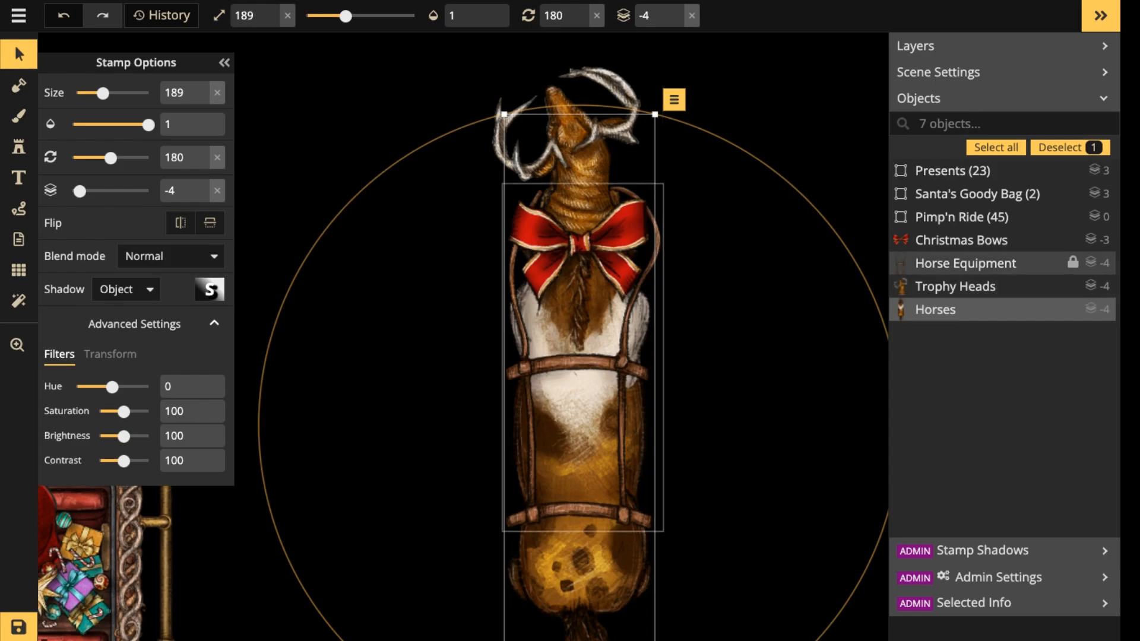
click(965, 263)
drag(663, 532, 649, 498)
drag(575, 347, 585, 352)
drag(659, 504, 653, 494)
scroll(570, 389, down, 4)
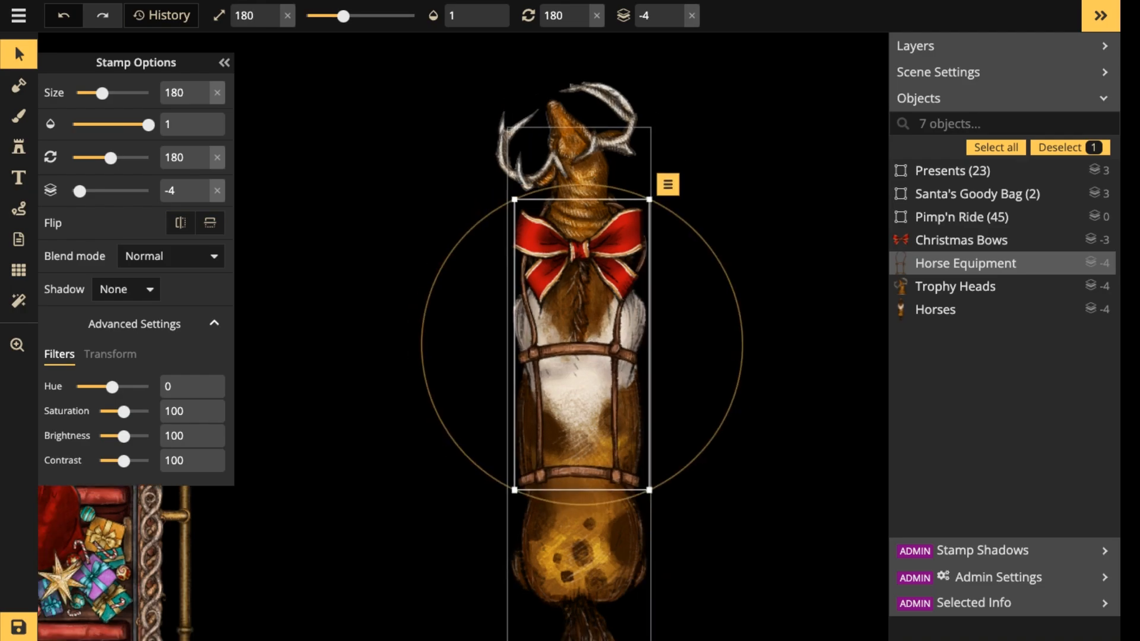
key(Escape)
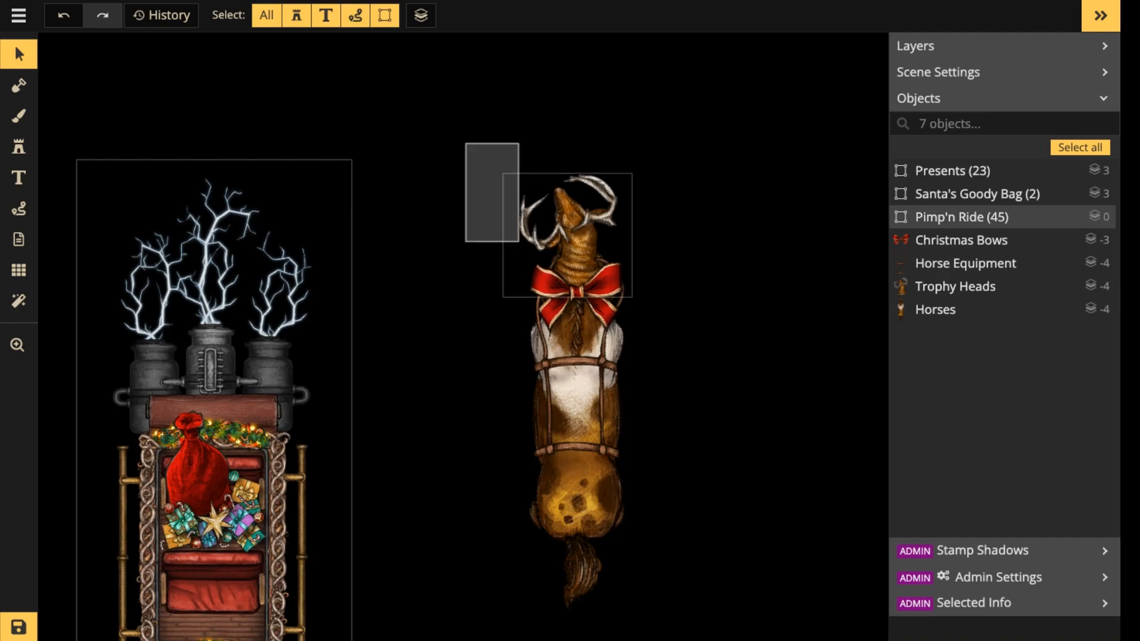
Select the horse together with its antlered head, harness and bow, and enlarge the whole selection to size 224.
drag(622, 405, 633, 429)
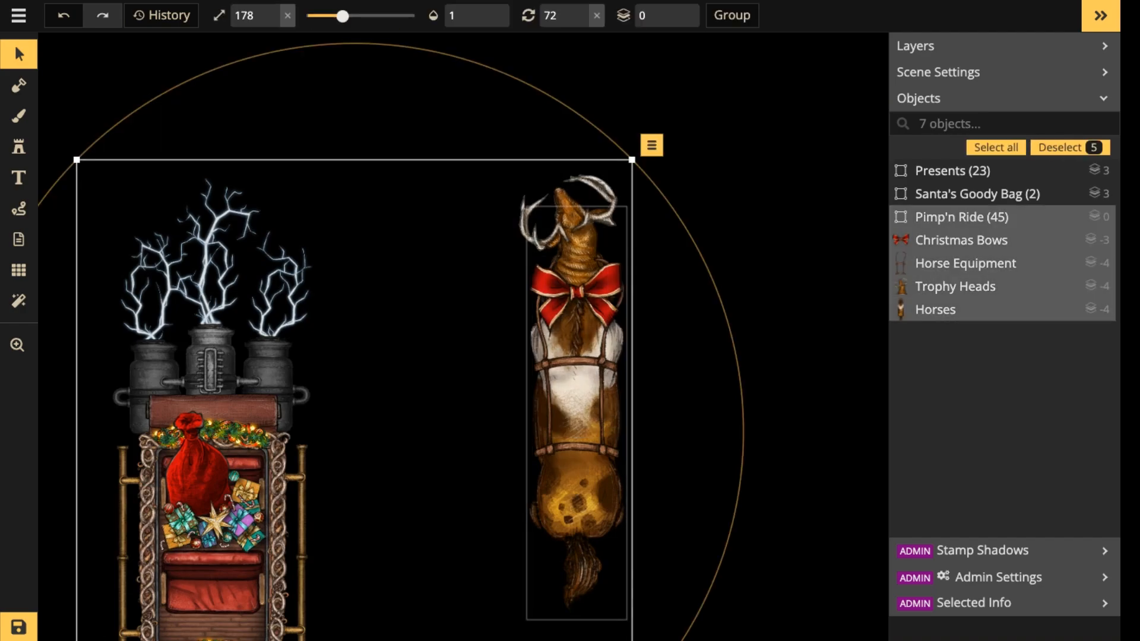
key(Escape)
drag(581, 135, 620, 469)
shift+click(315, 380)
drag(575, 356, 597, 266)
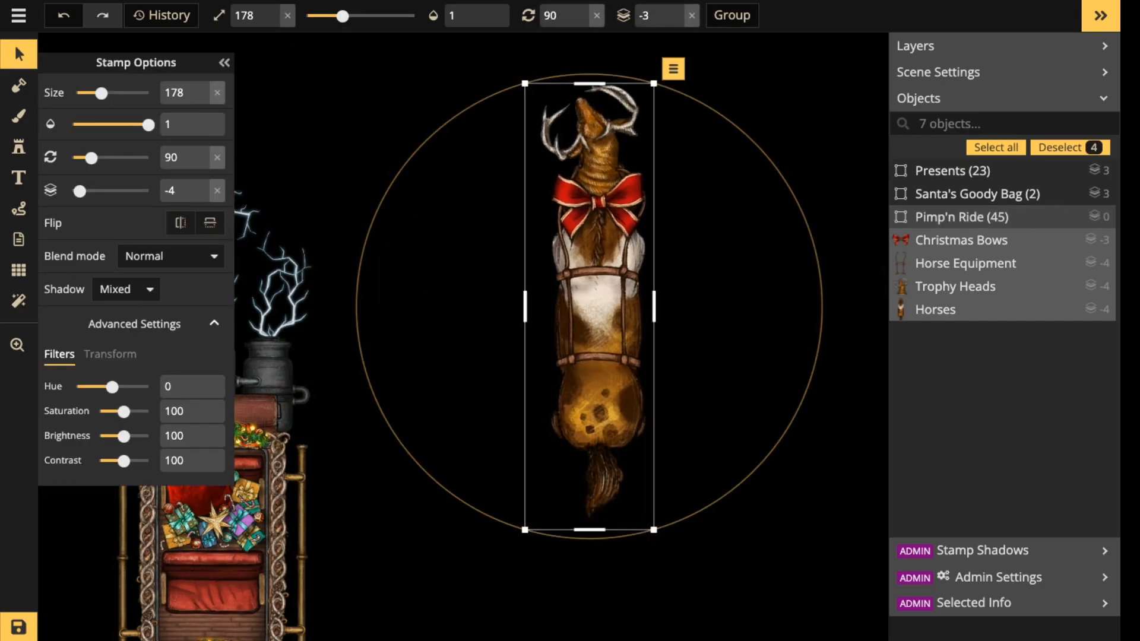
drag(654, 529, 687, 640)
drag(615, 380, 610, 416)
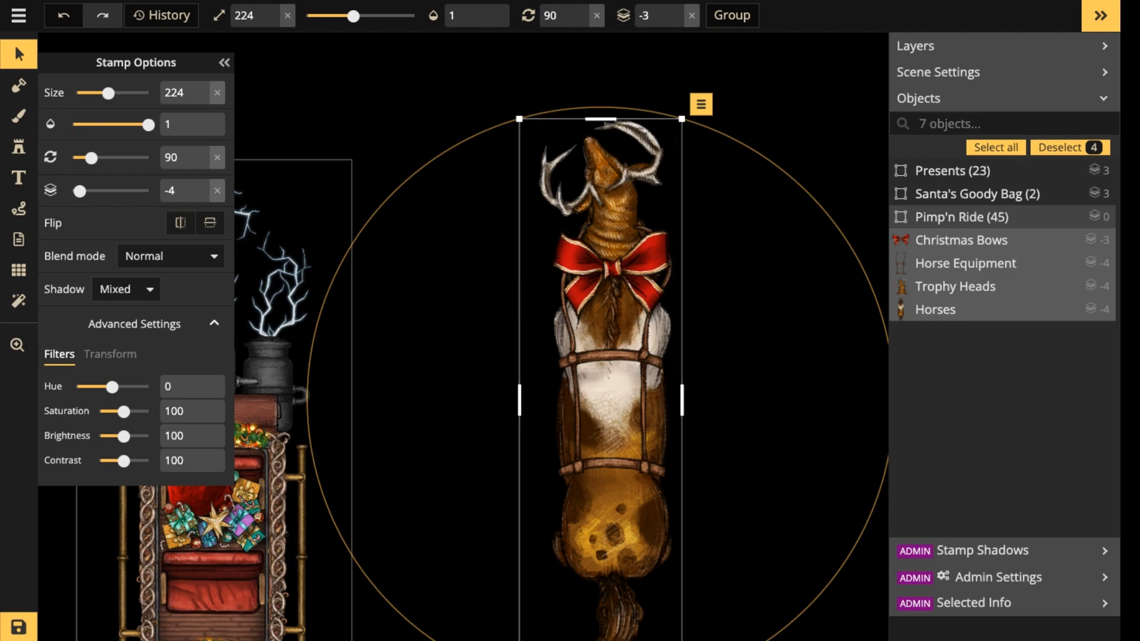
Darken the antlered head by setting its brightness to 63.
click(609, 191)
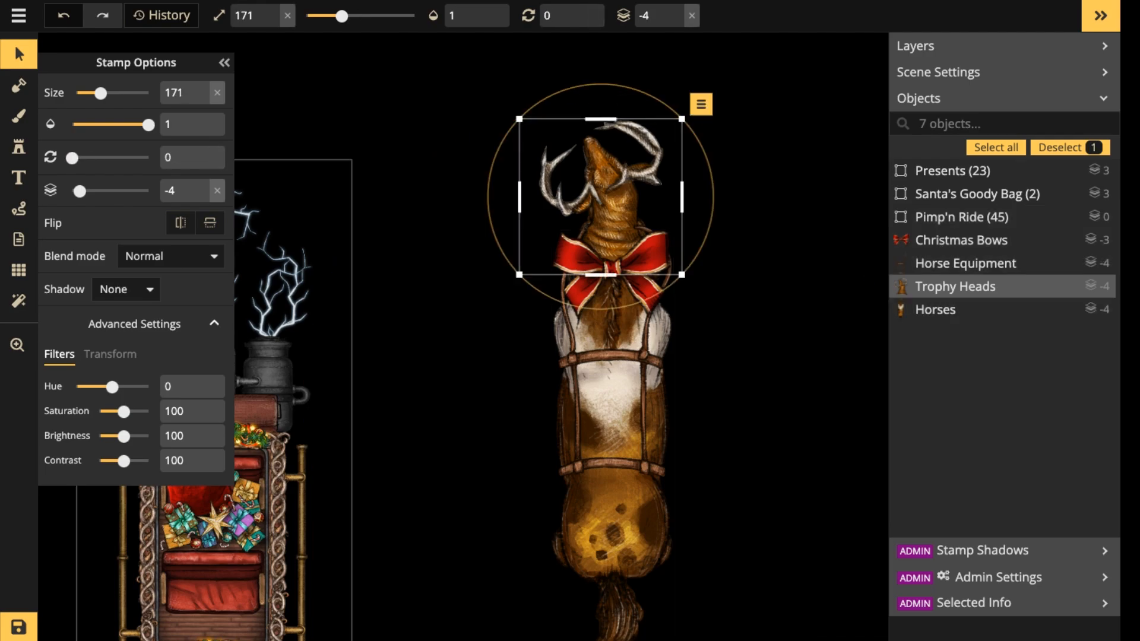
drag(123, 436, 119, 436)
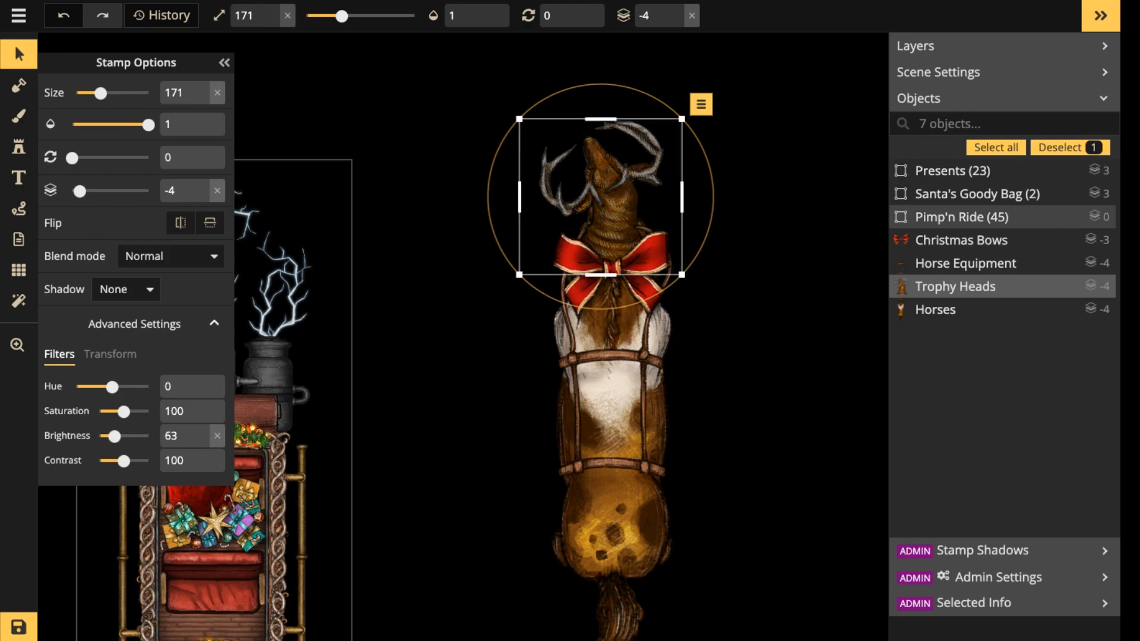
Place the red magic orb stamp at size 21 on the tip of the horse's nose.
click(18, 146)
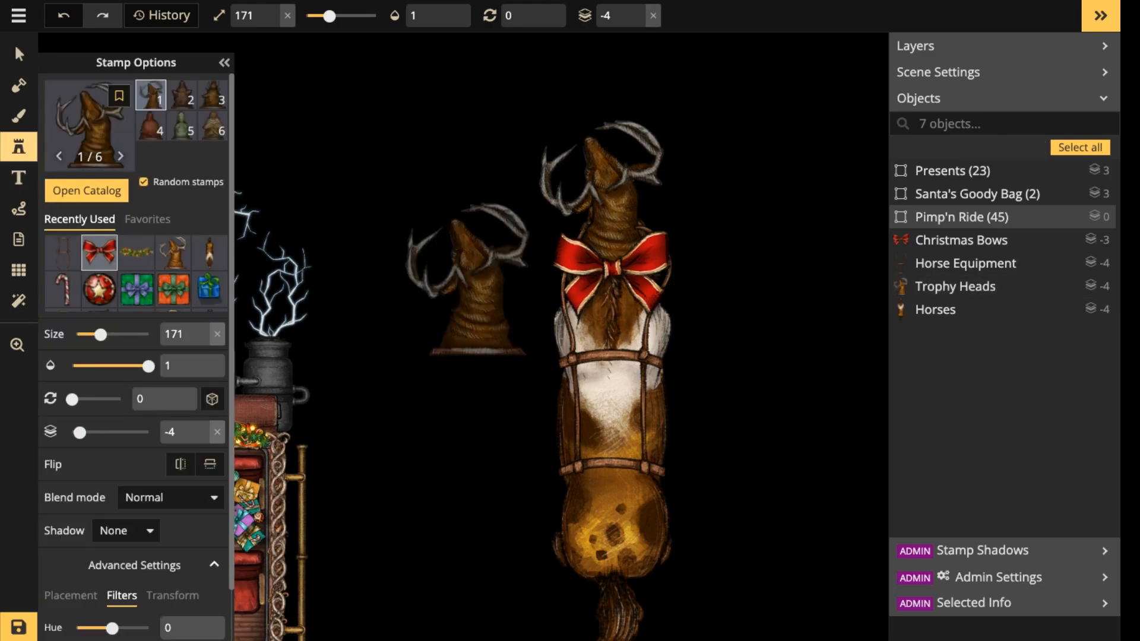
scroll(99, 254, down, 5)
click(209, 293)
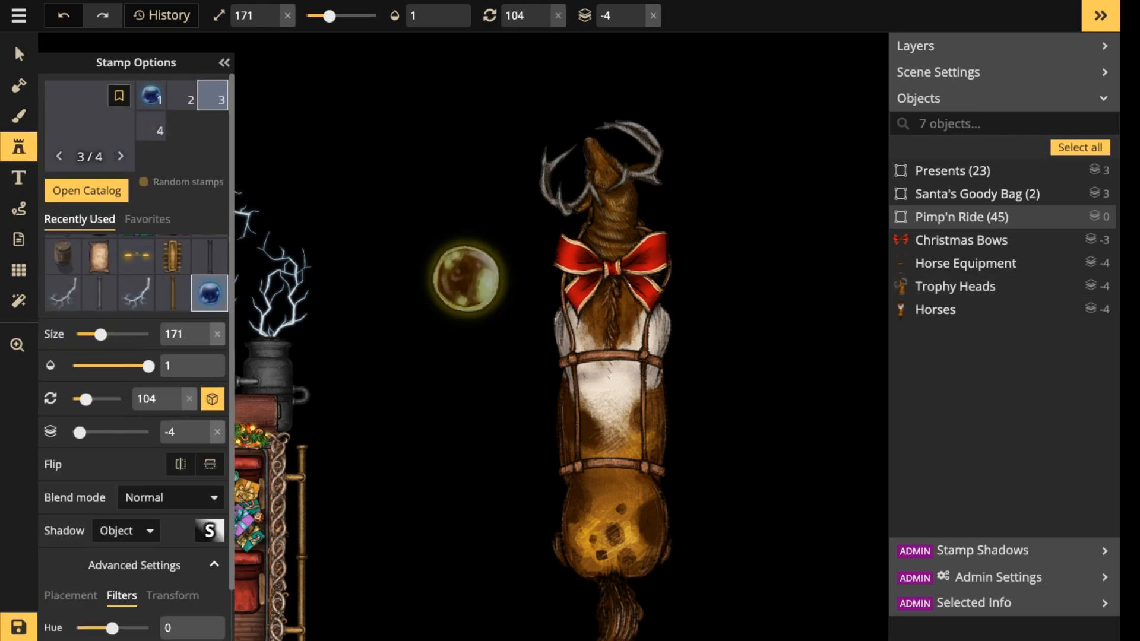
key(Right)
scroll(582, 119, up, 5)
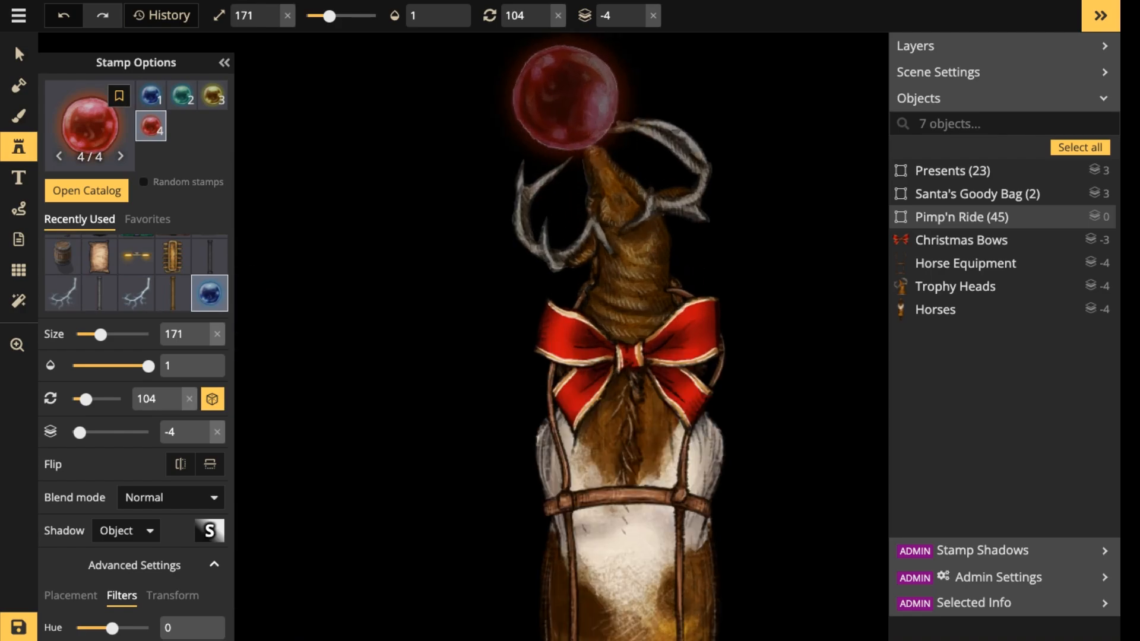
scroll(564, 107, down, 5)
scroll(560, 109, down, 6)
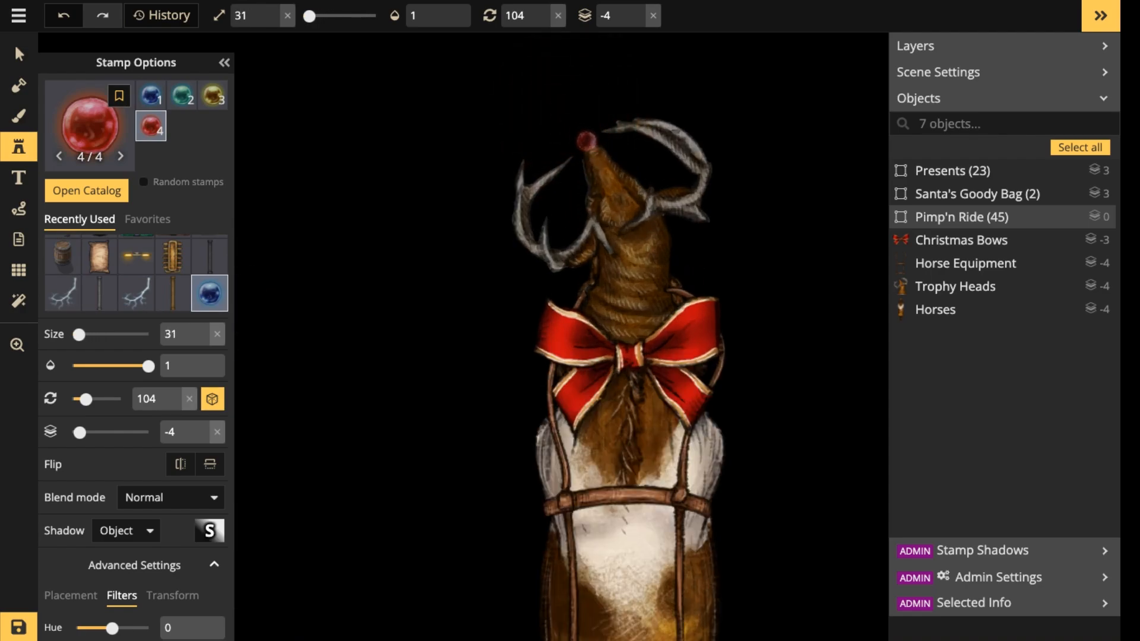
click(589, 146)
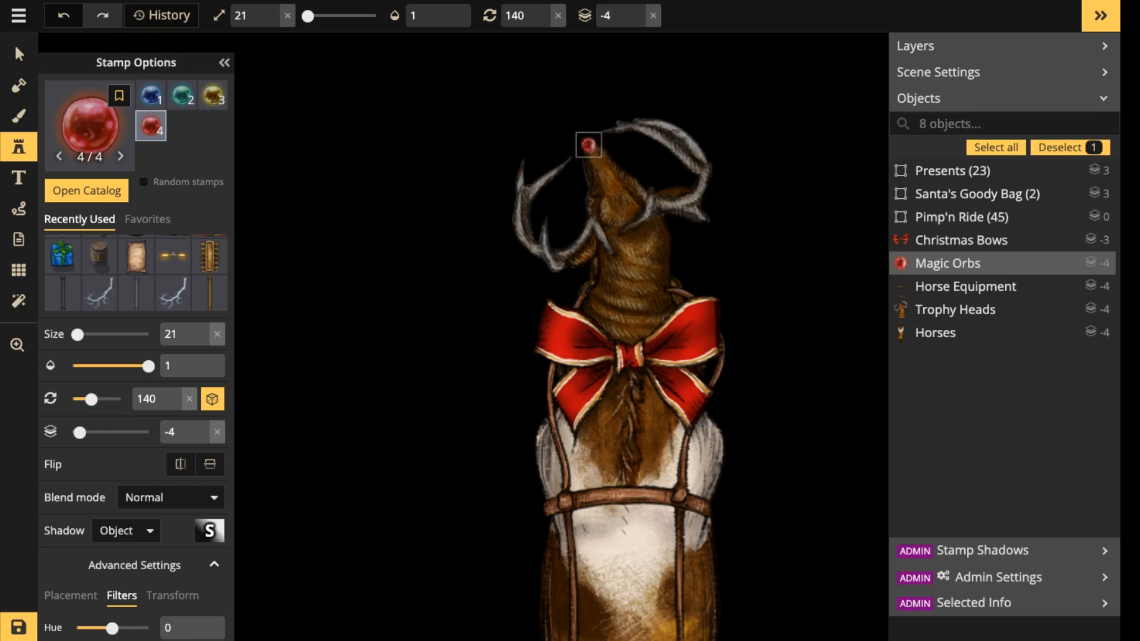
Intensify the red nose orb with saturation 200 and brightness 131.
click(19, 54)
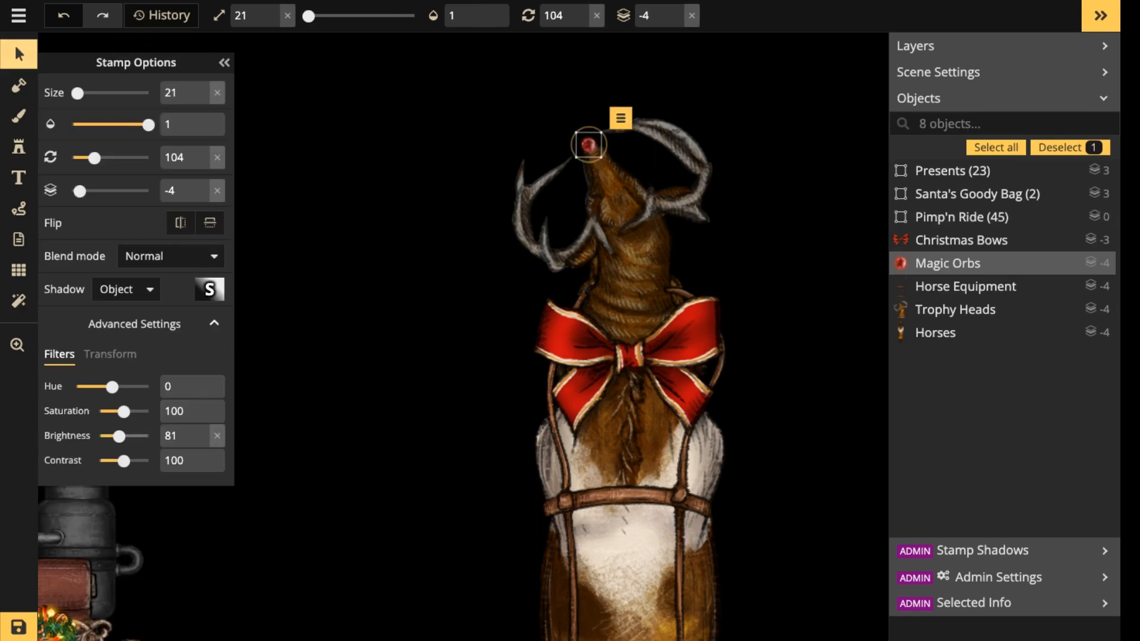
drag(120, 437, 150, 436)
drag(148, 436, 148, 412)
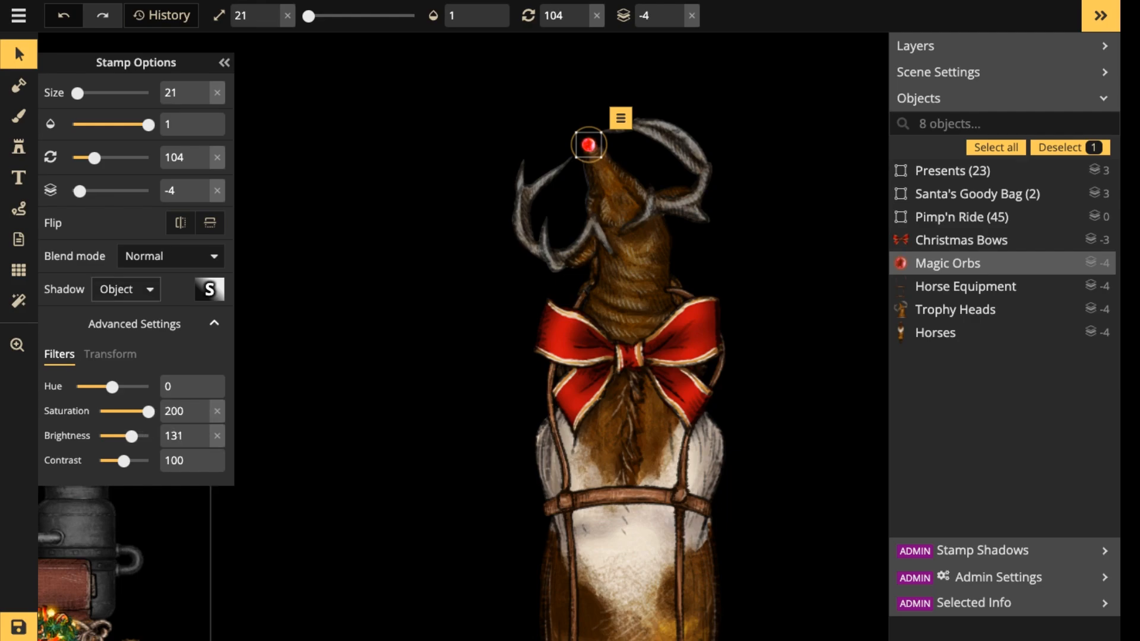
Give the nose orb a more opaque red FF0000 object shadow with reduced blur, and clear the selection.
click(210, 290)
drag(395, 312, 417, 264)
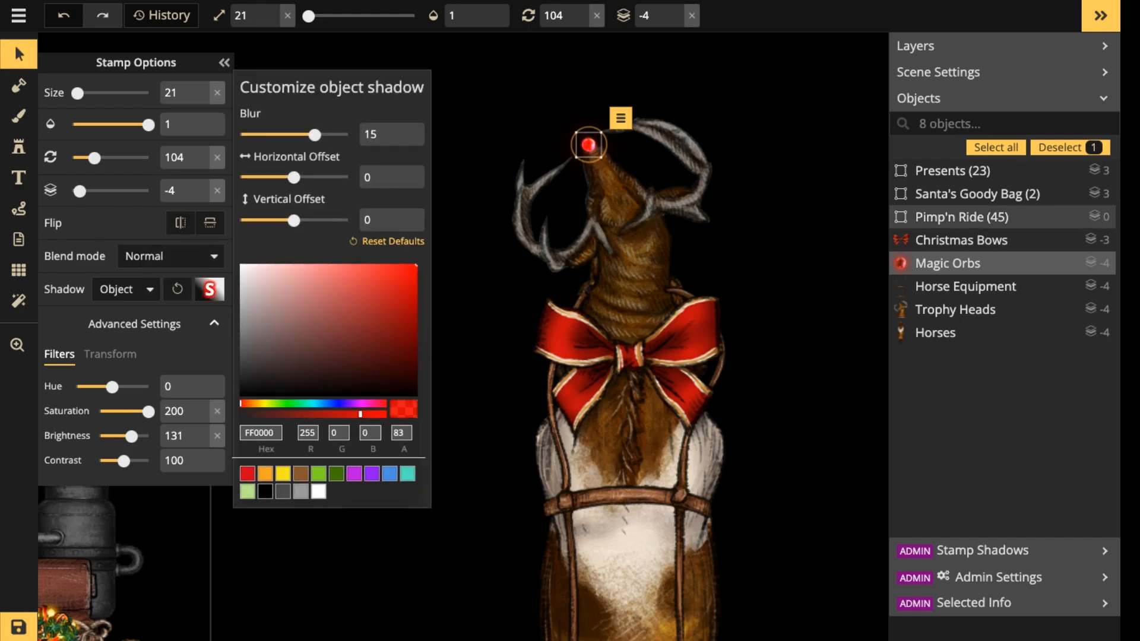
drag(361, 414, 385, 413)
drag(315, 135, 279, 135)
key(Escape)
scroll(624, 129, down, 5)
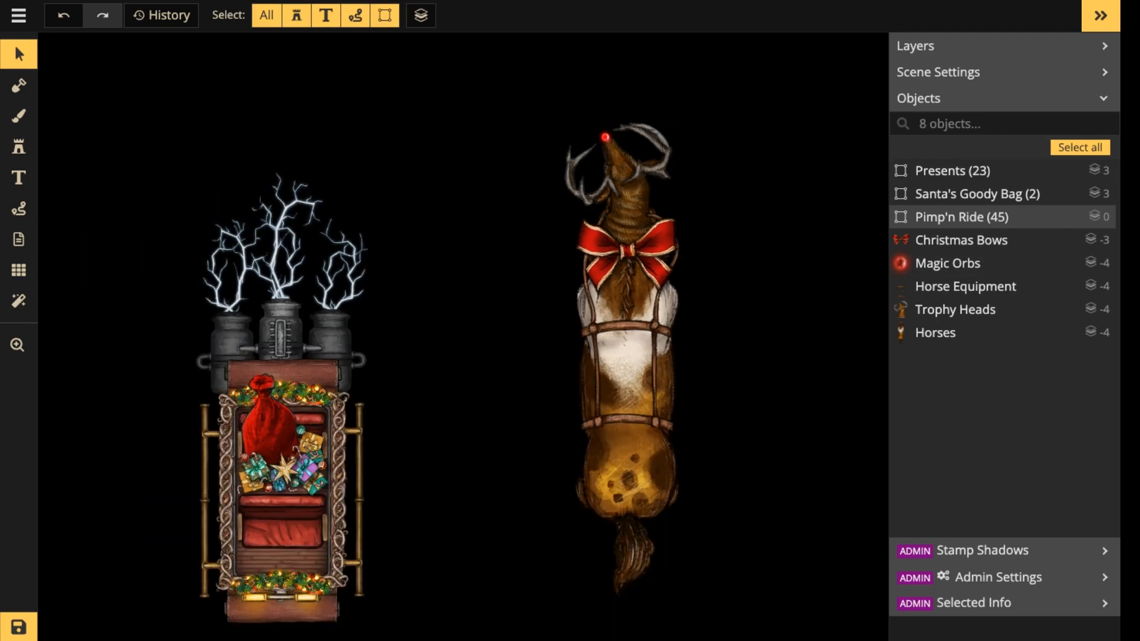
Group the horse, antlered head, harness, bow and nose orb, and name the group Rudolpho.
drag(581, 71, 826, 593)
shift+click(309, 415)
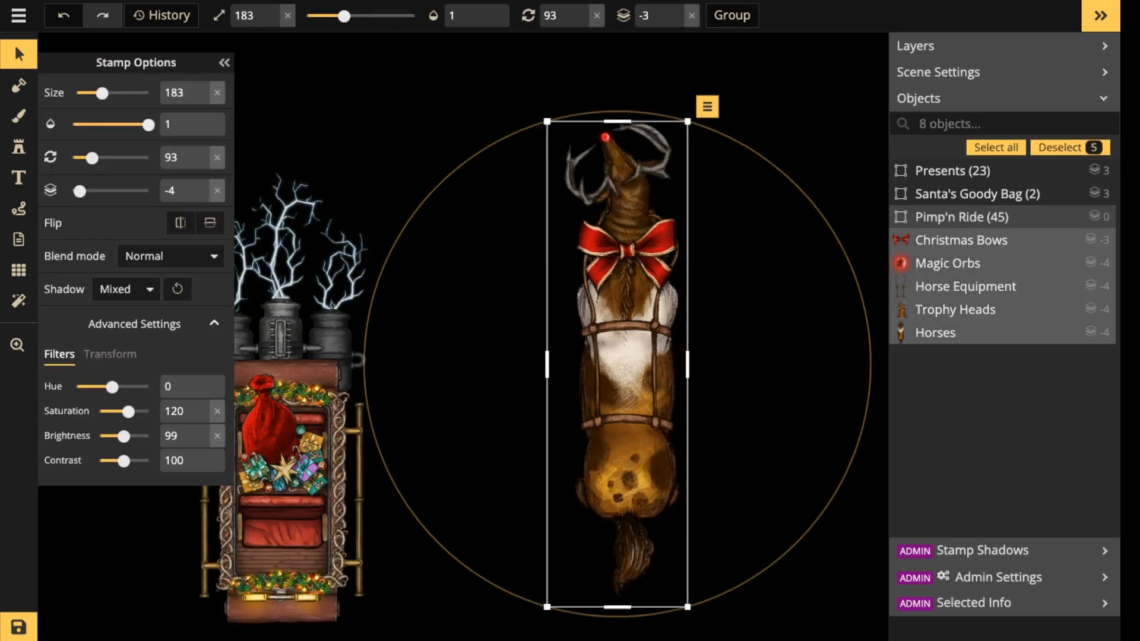
click(732, 15)
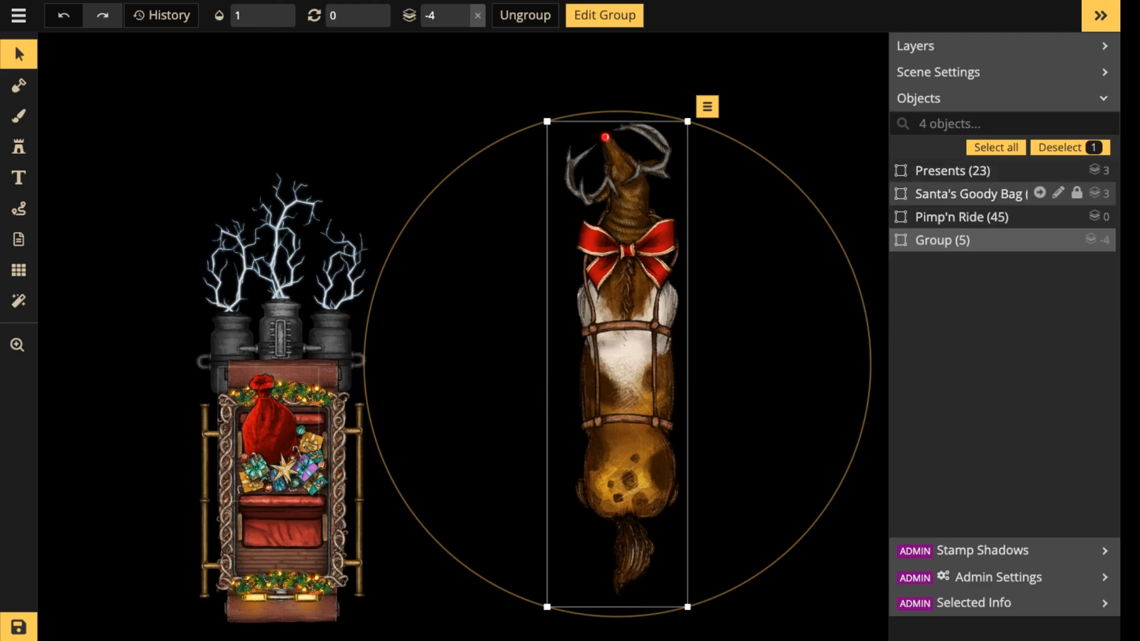
click(1054, 240)
double_click(935, 241)
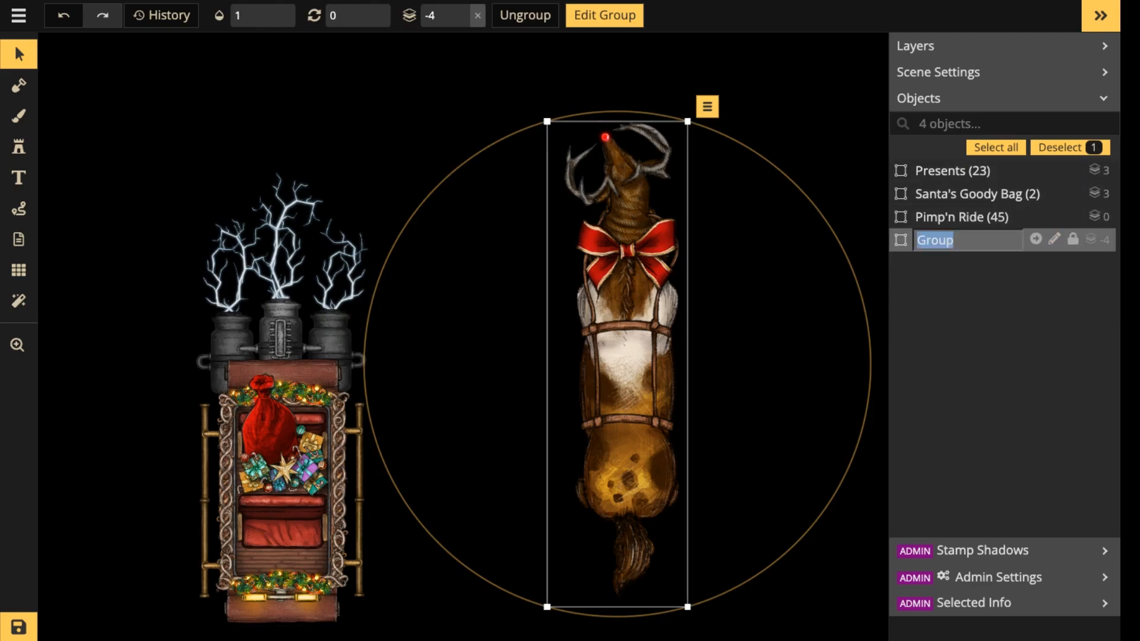
text(Rudolpho)
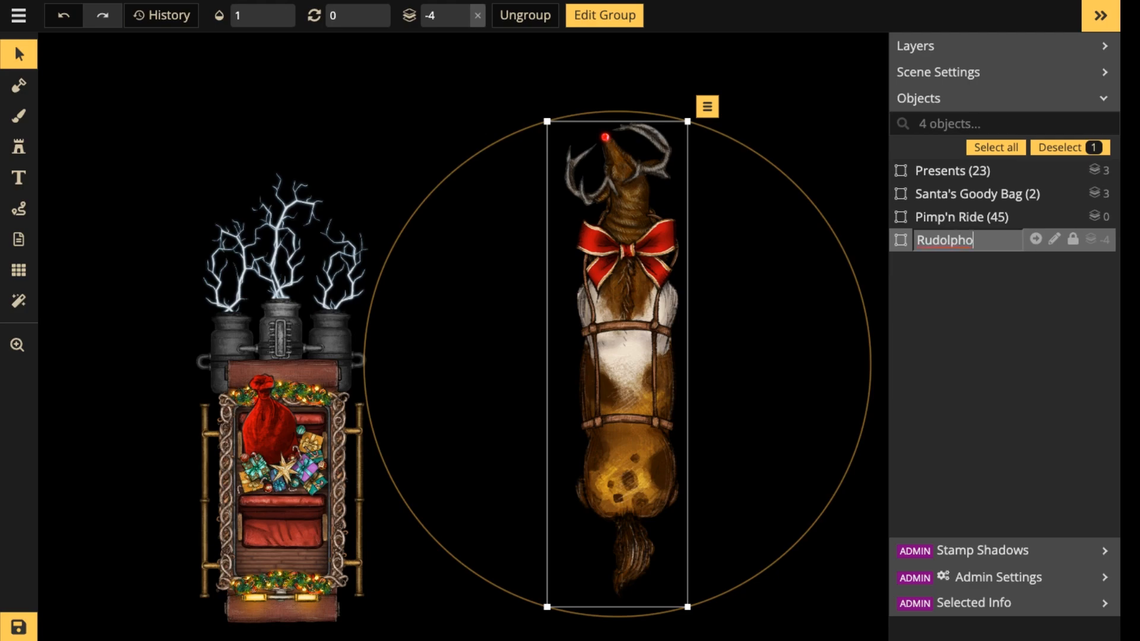
key(Return)
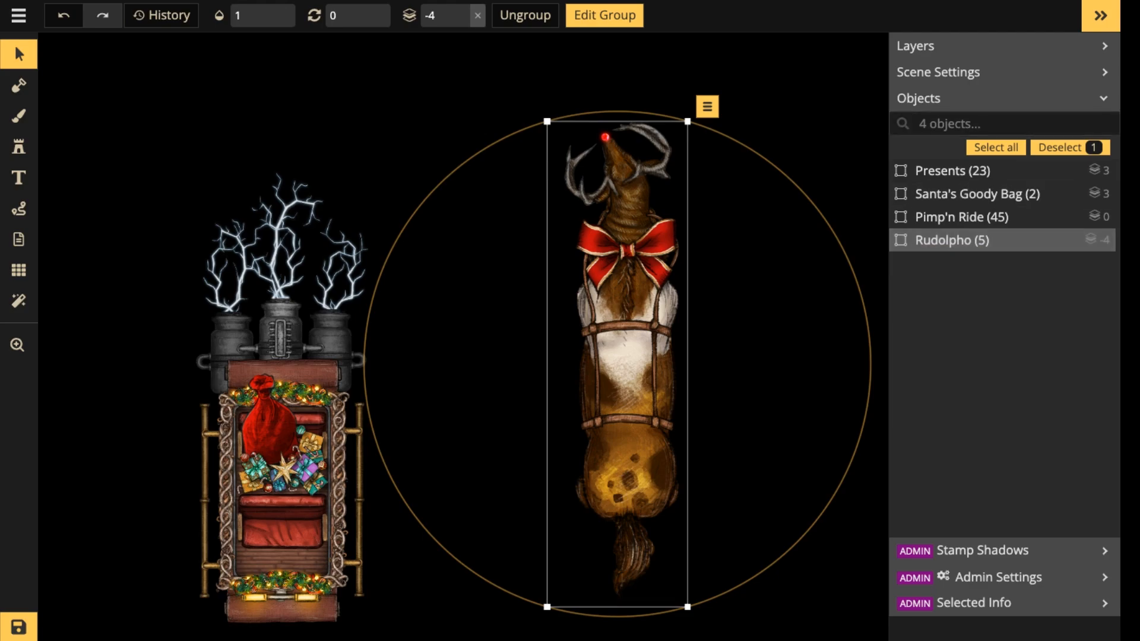
click(475, 415)
scroll(505, 415, down, 4)
click(588, 392)
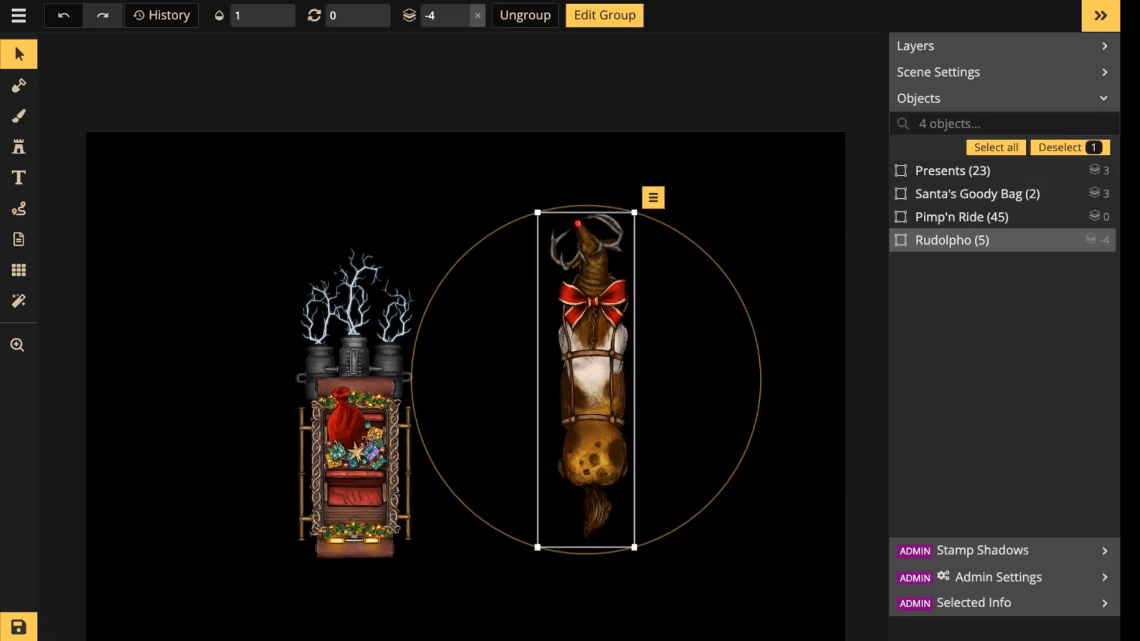
click(347, 422)
key(Escape)
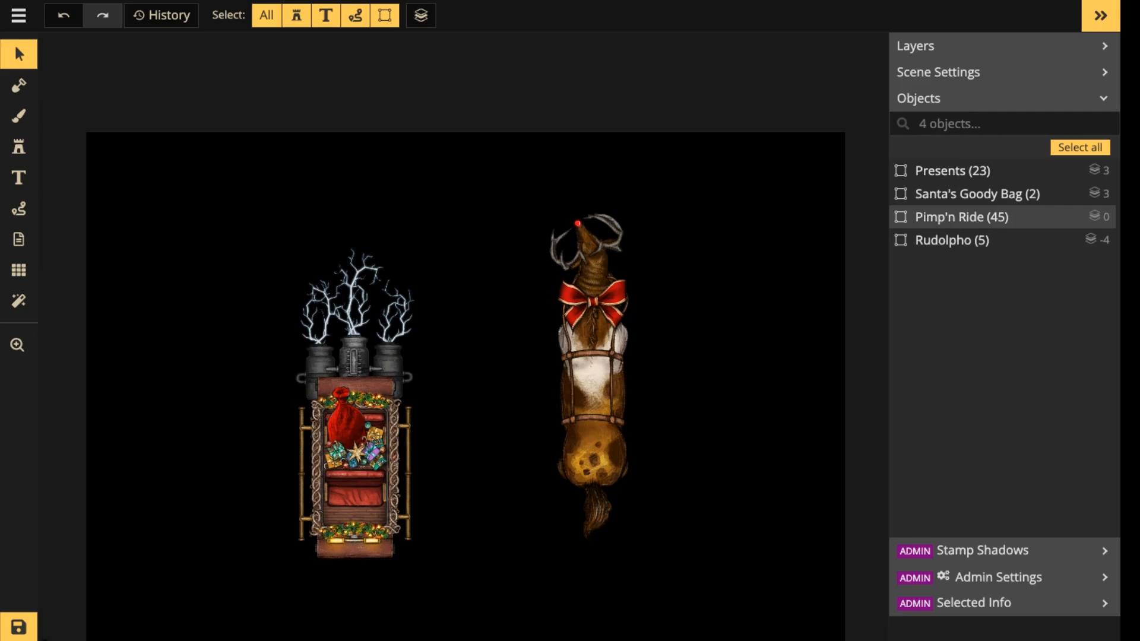
drag(498, 170, 609, 327)
key(Escape)
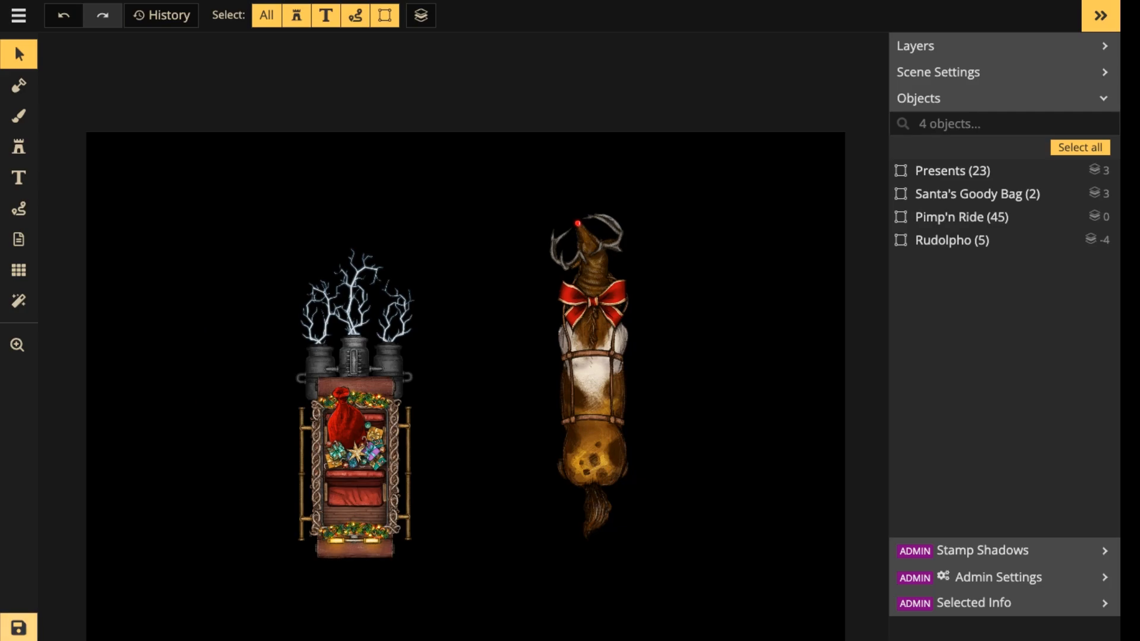
Save the map.
click(19, 628)
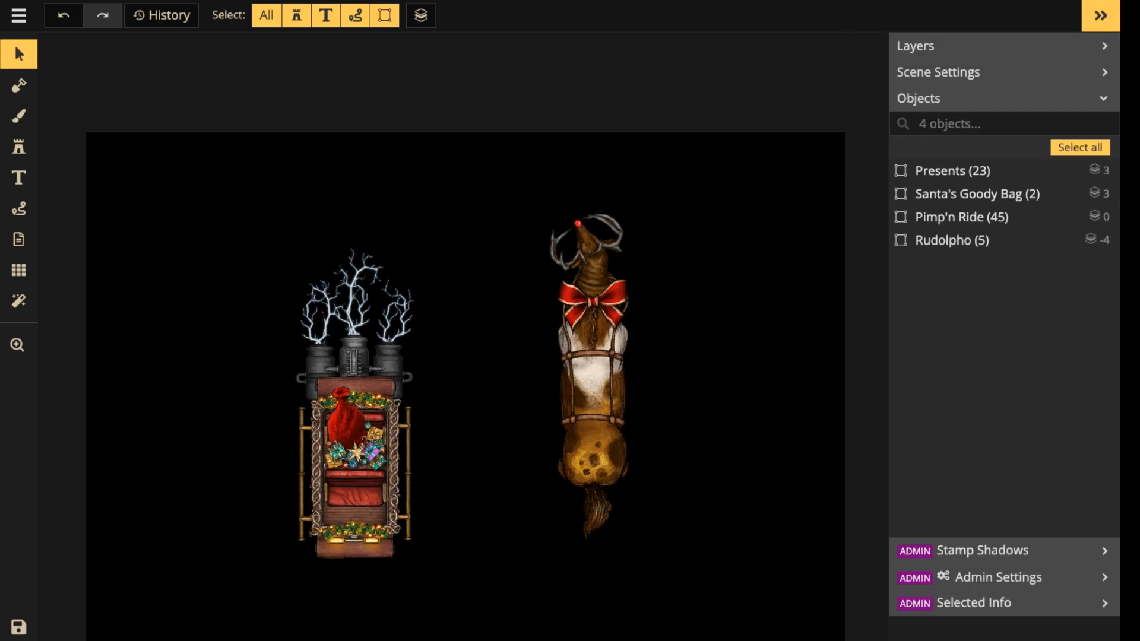
Open the Rudolpho group for editing.
scroll(703, 288, up, 4)
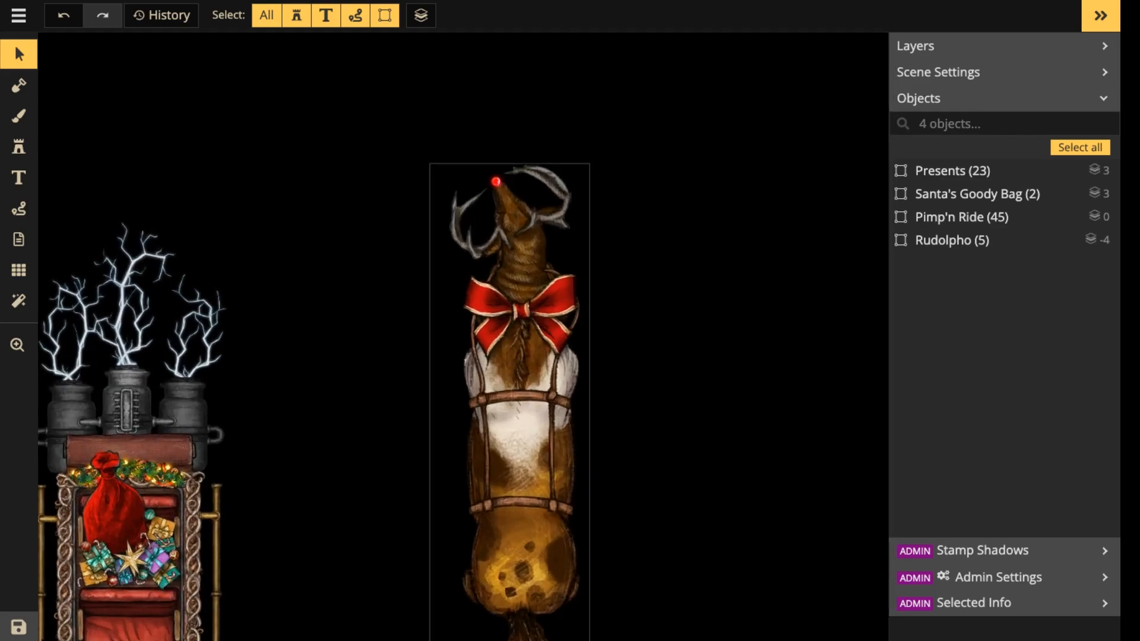
scroll(538, 218, up, 2)
click(538, 218)
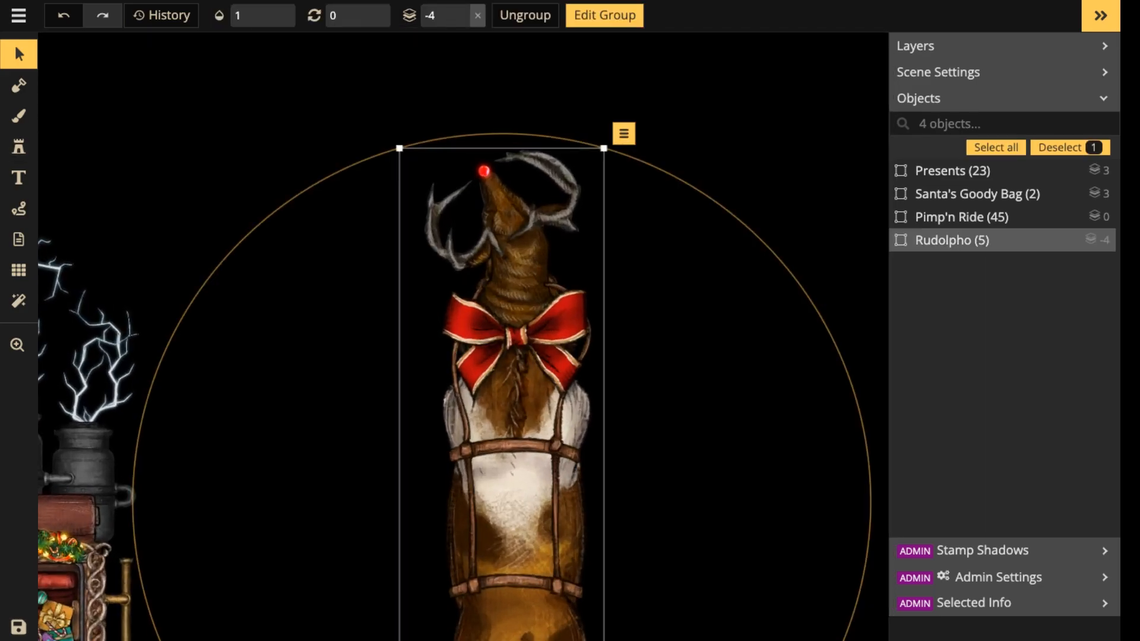
click(18, 147)
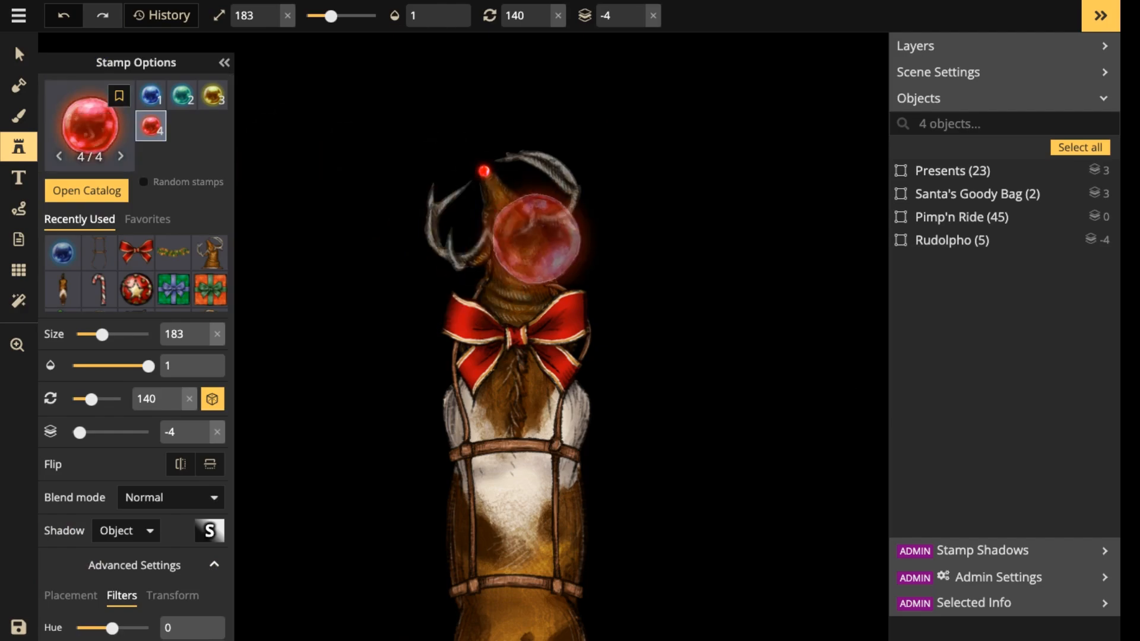
click(18, 54)
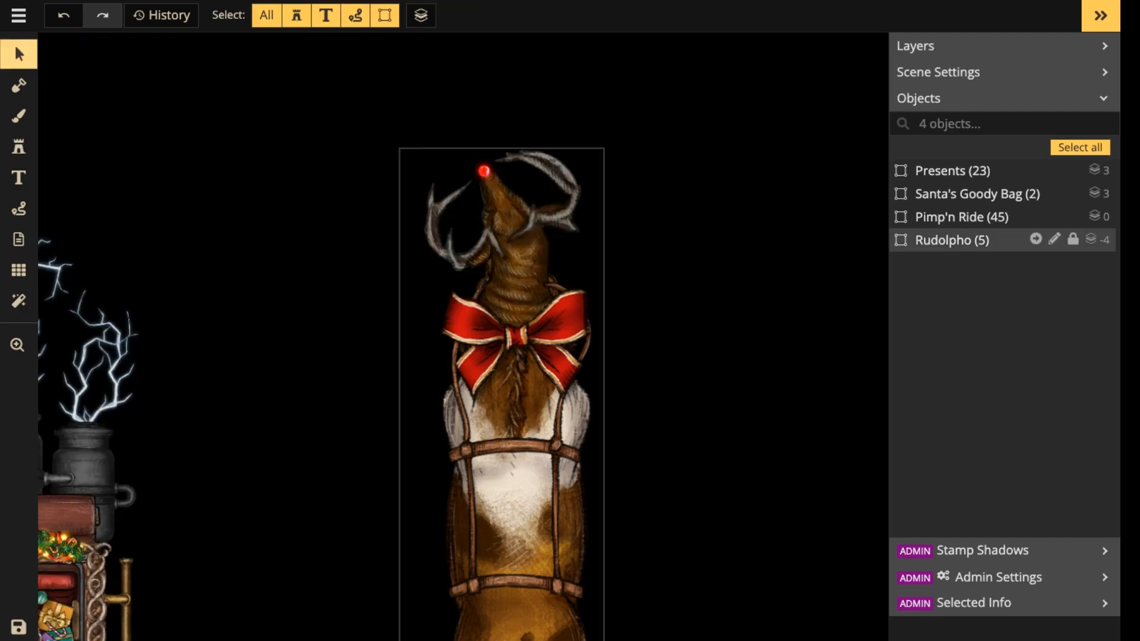
double_click(515, 356)
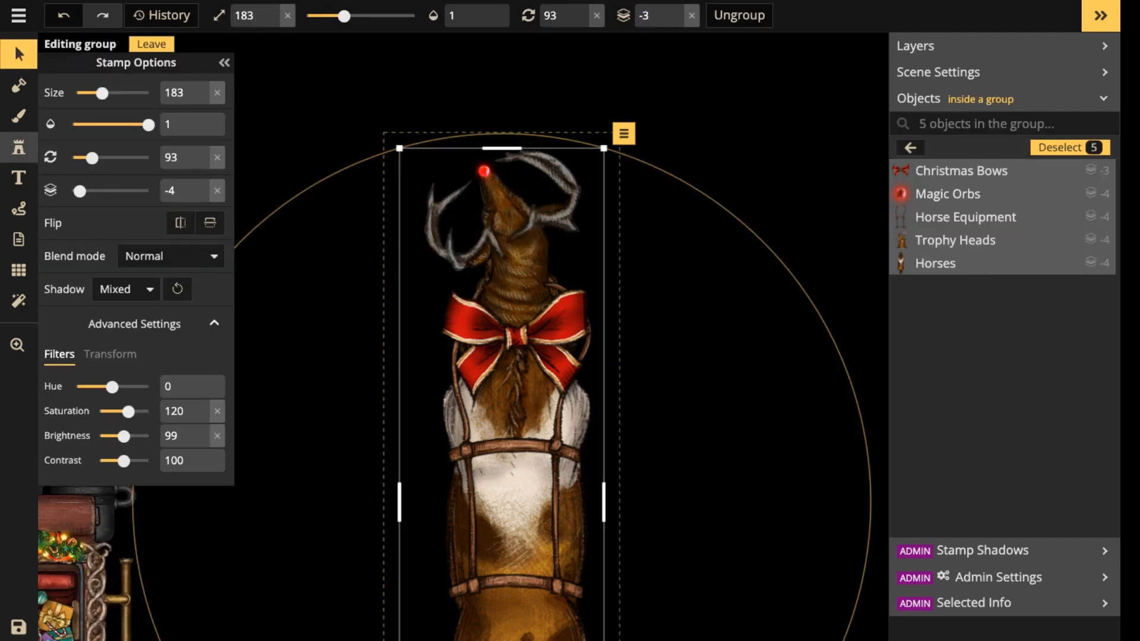
Search the stamp catalog for "light" and choose the large round orange light from the Effects pack.
click(19, 147)
click(83, 188)
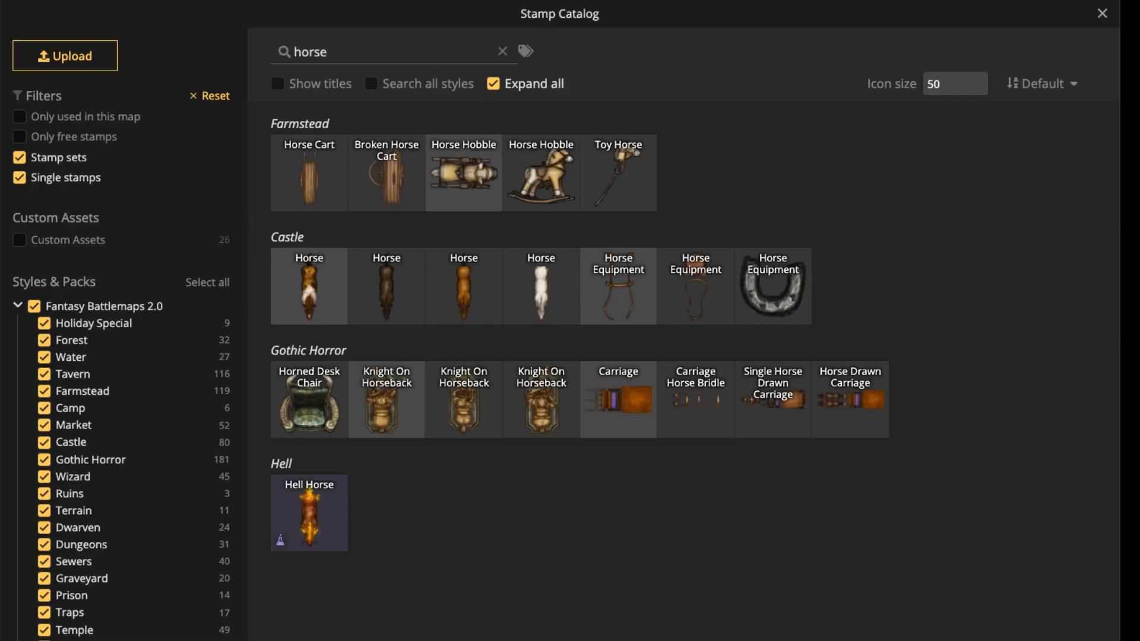
double_click(311, 52)
text(light)
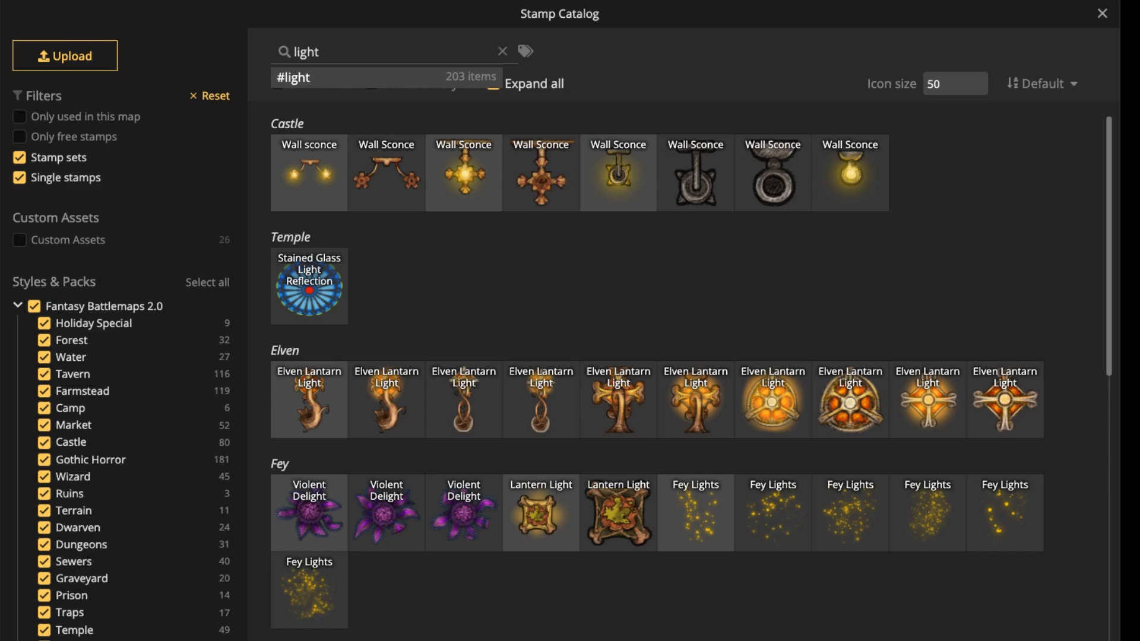
scroll(657, 378, down, 8)
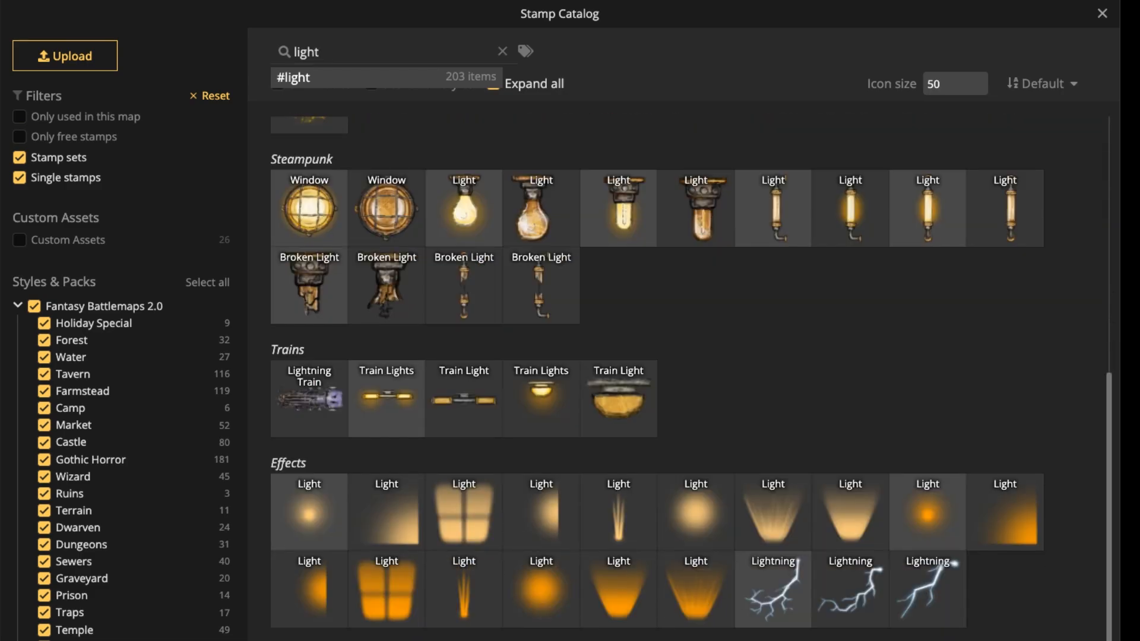
click(541, 589)
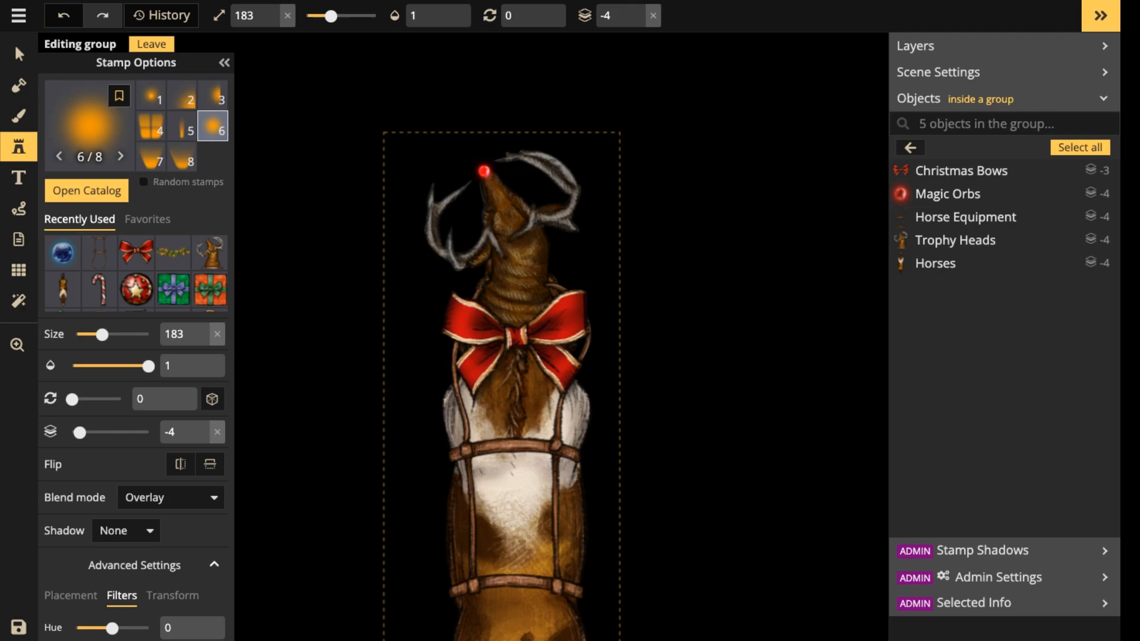
Place the orange light over the red nose at size 113 on layer 5.
scroll(497, 205, down, 7)
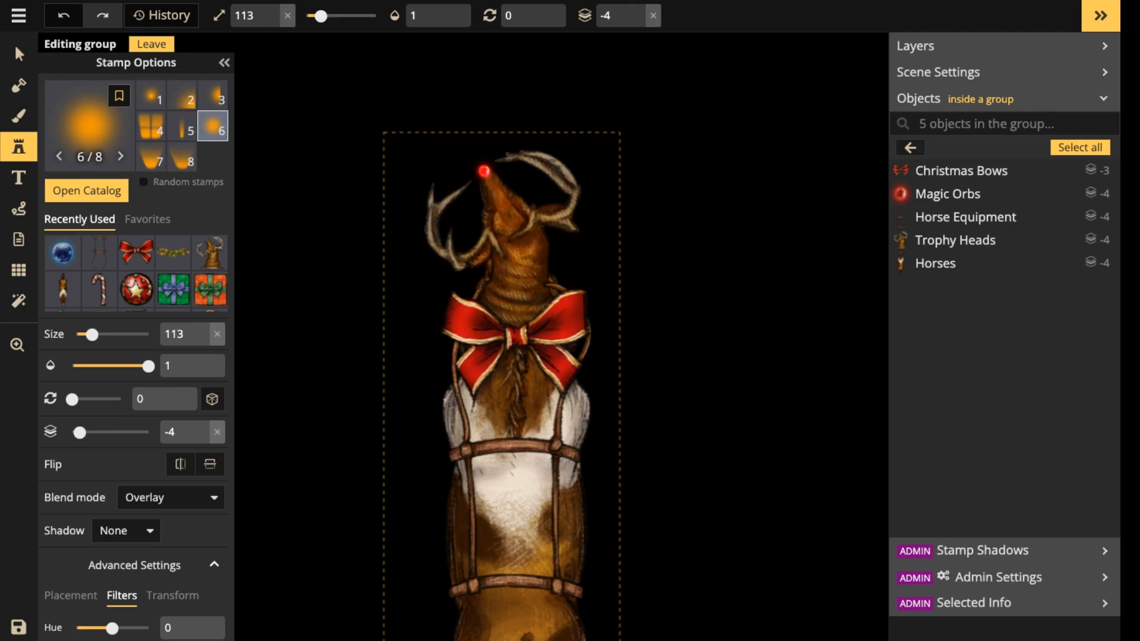
click(638, 10)
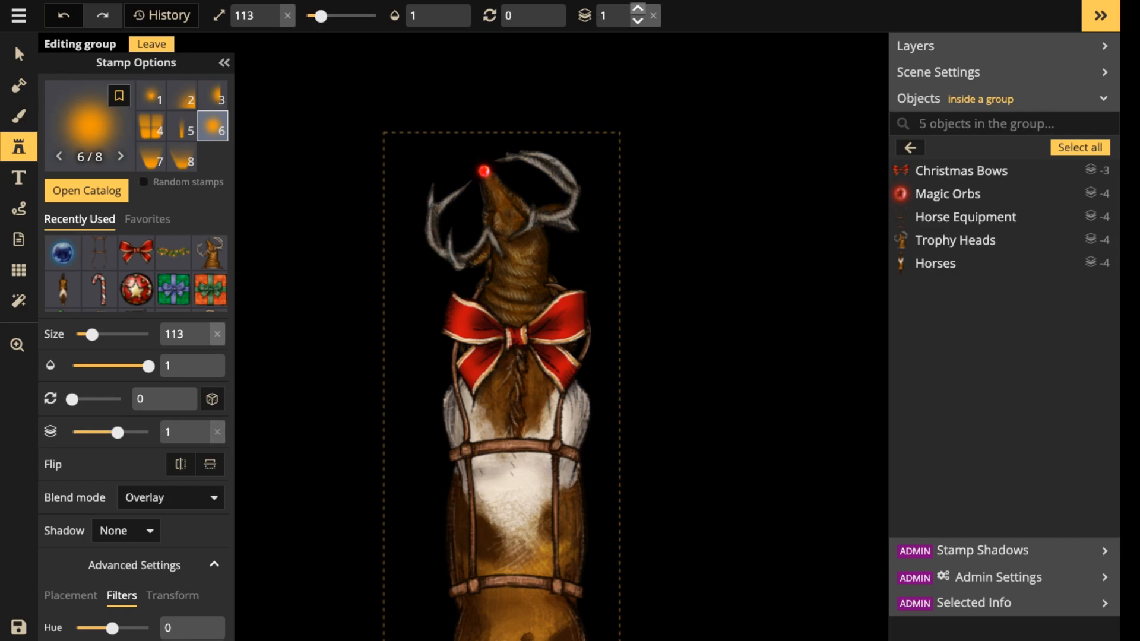
click(484, 171)
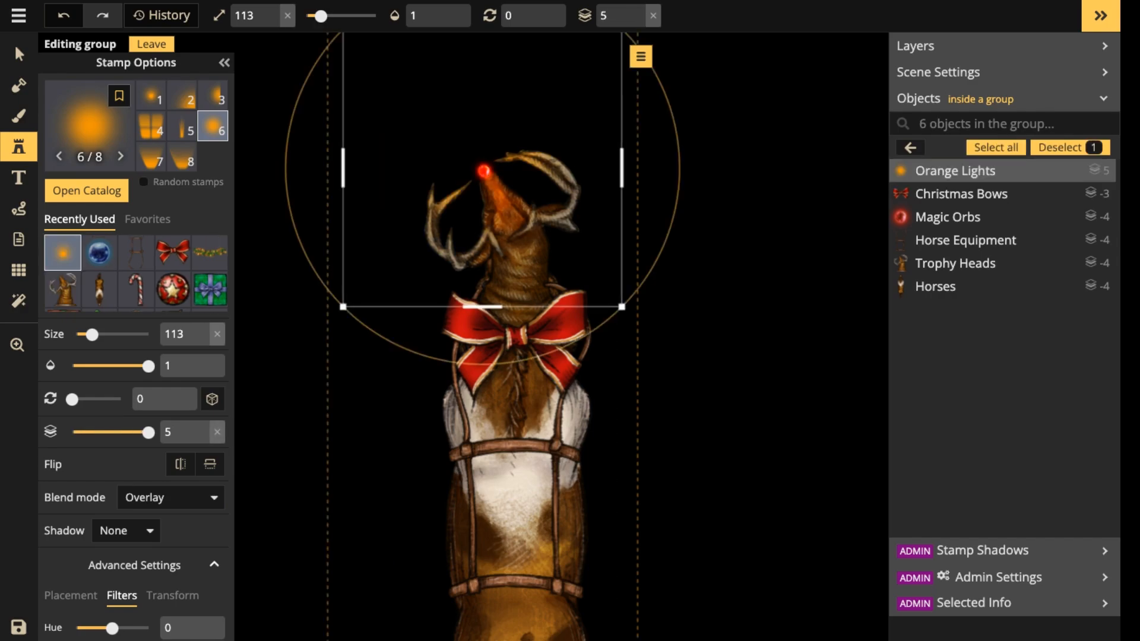
Enlarge the orange light over the nose to size 133, set its hue to -46 and leave the group.
scroll(484, 171, up, 2)
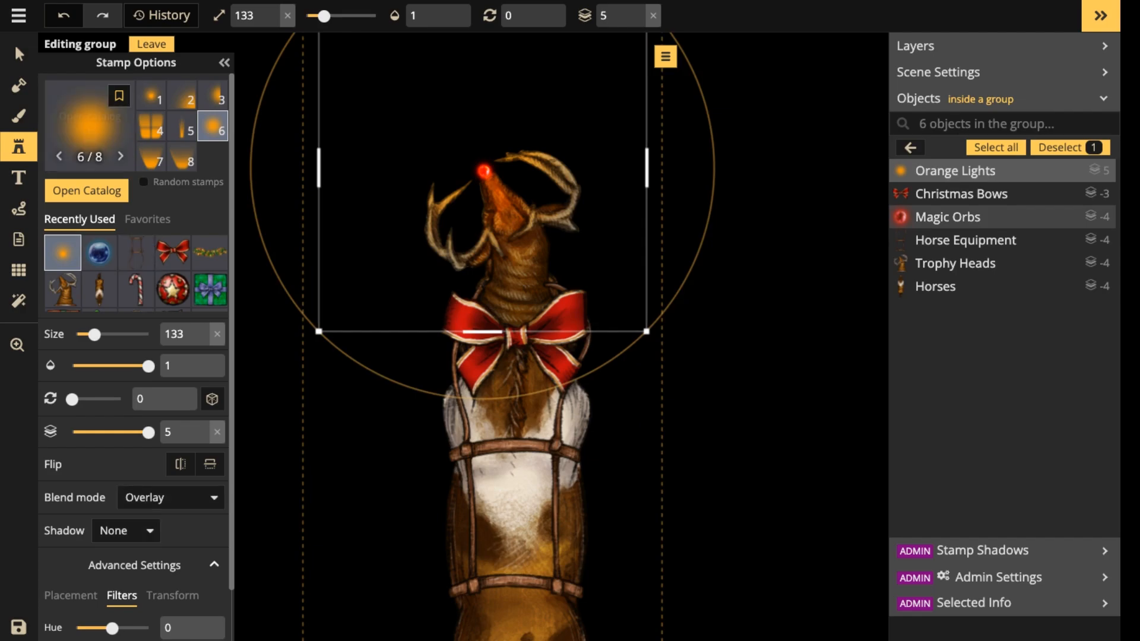
scroll(136, 356, down, 1)
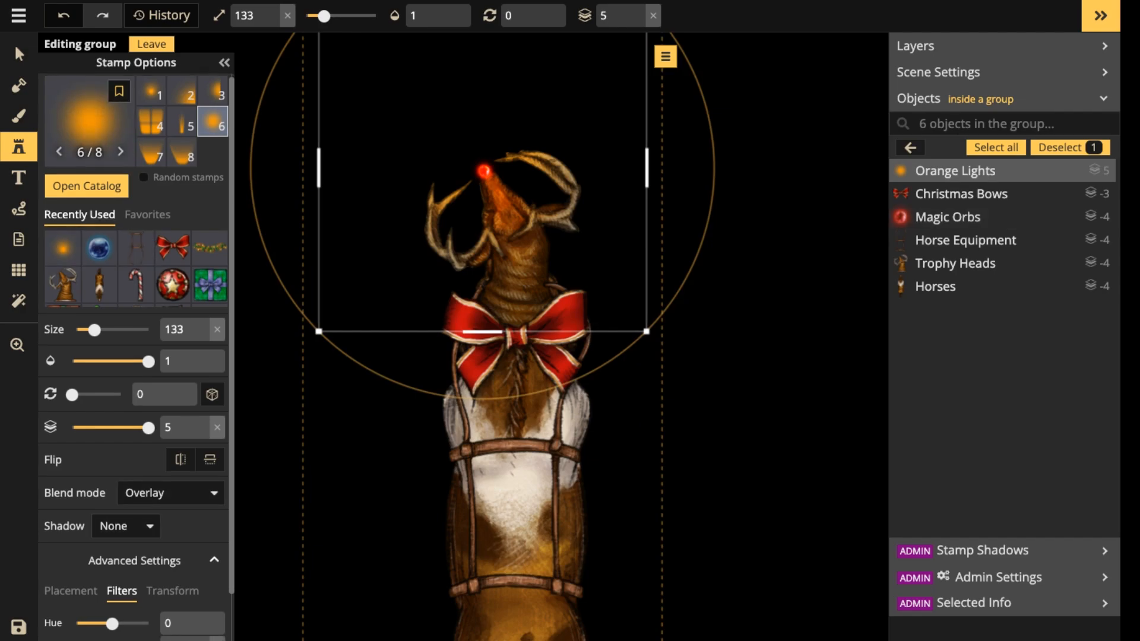
scroll(136, 356, down, 1)
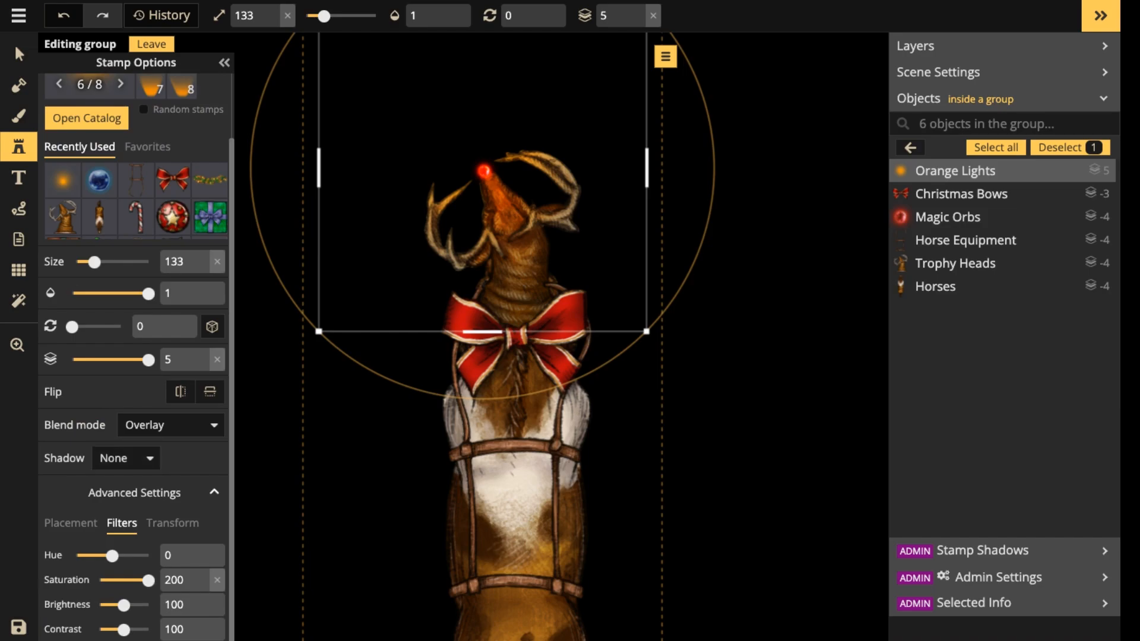
drag(112, 555, 98, 556)
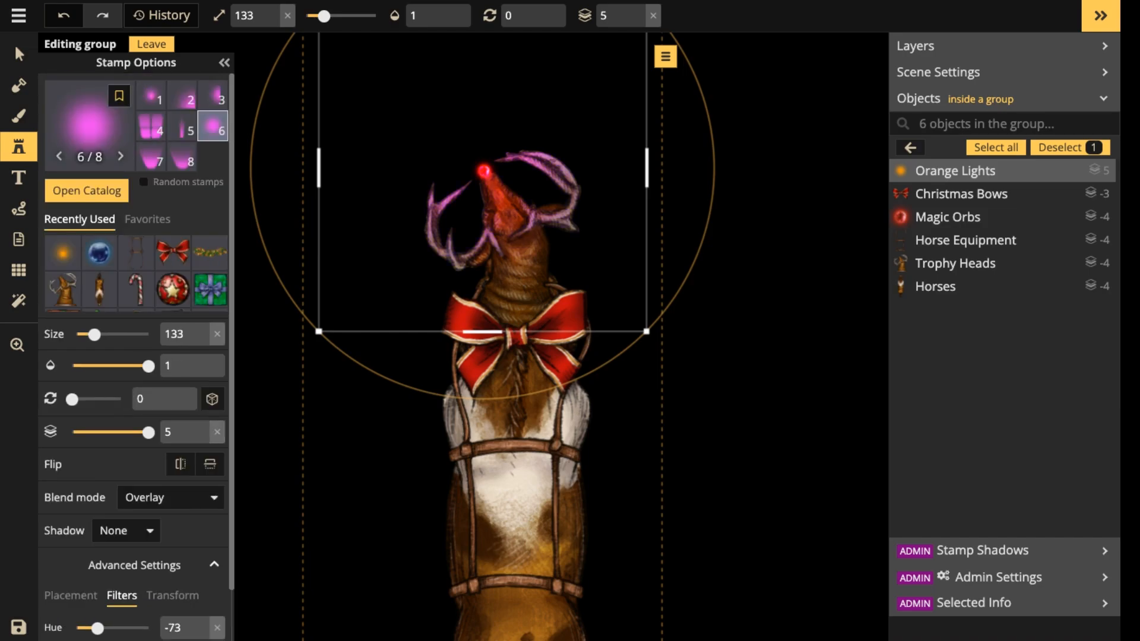
drag(98, 627, 125, 627)
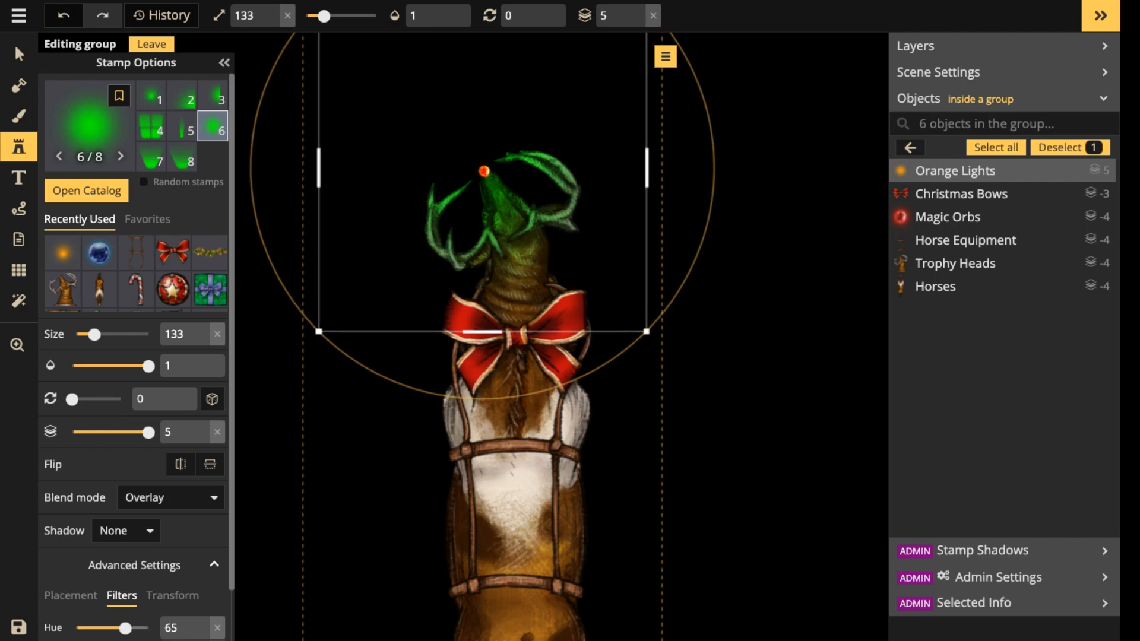
drag(126, 627, 103, 627)
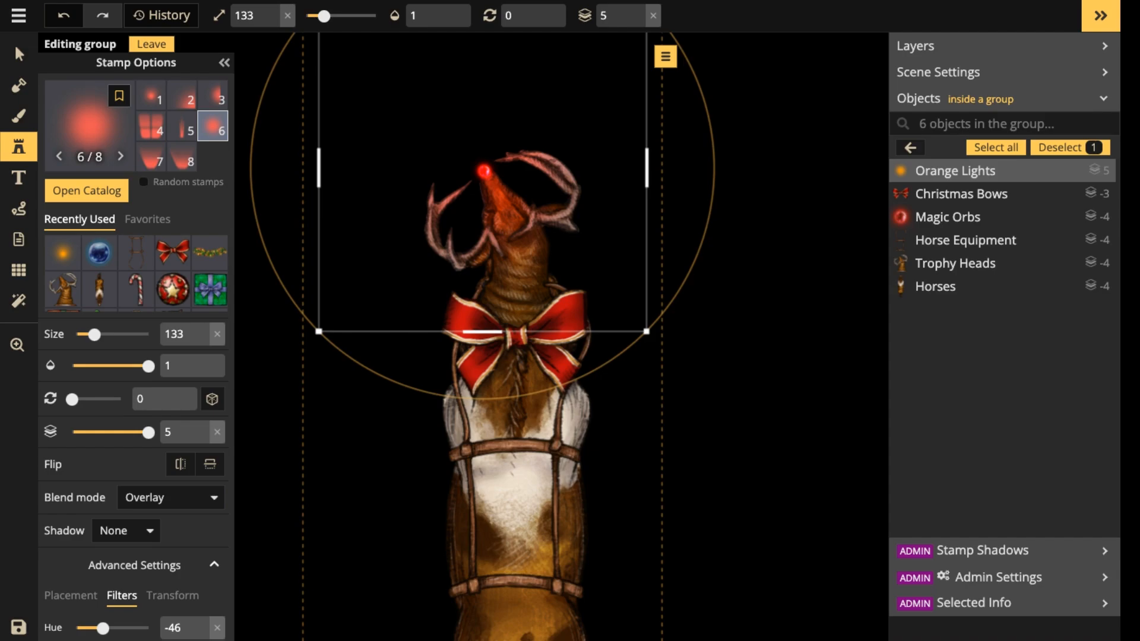
key(Escape)
key(Escape)
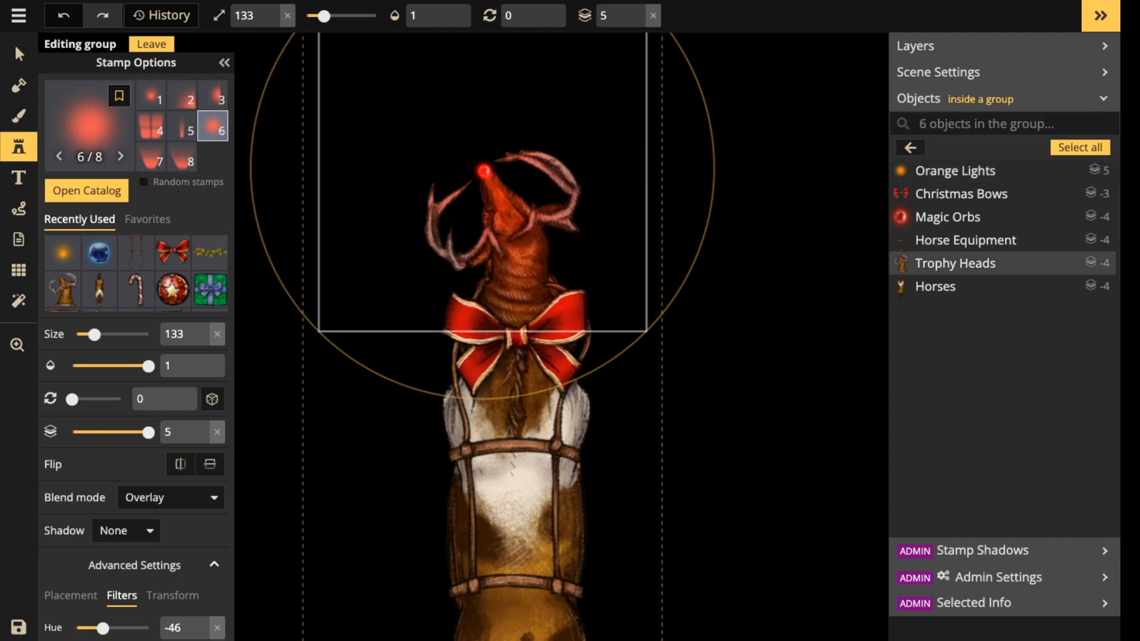
scroll(552, 271, down, 5)
scroll(543, 280, down, 1)
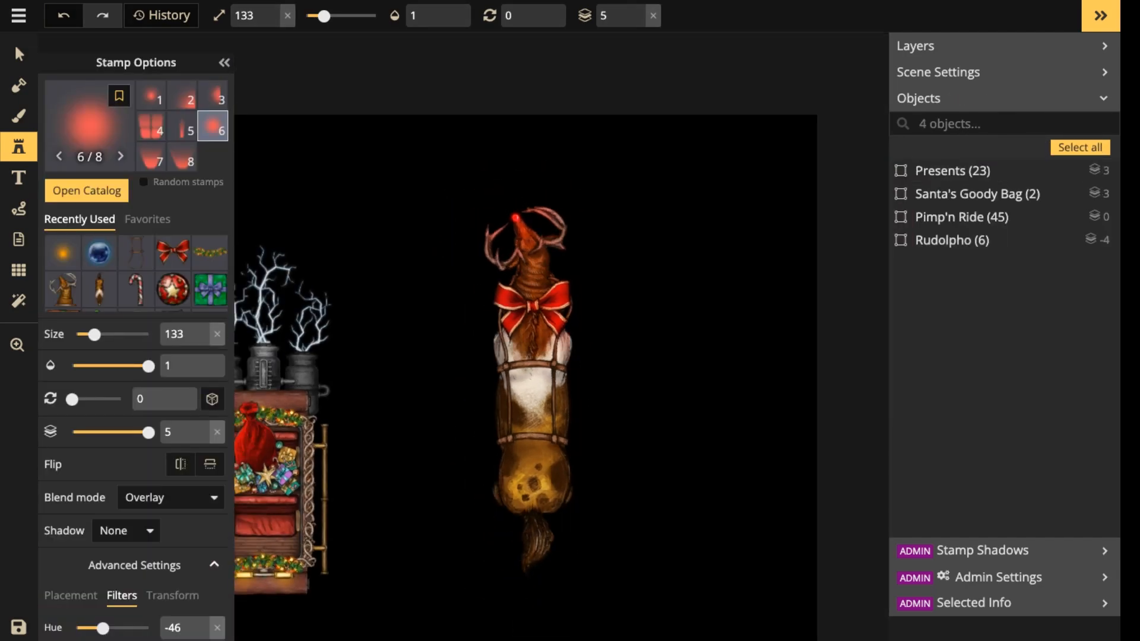
click(551, 311)
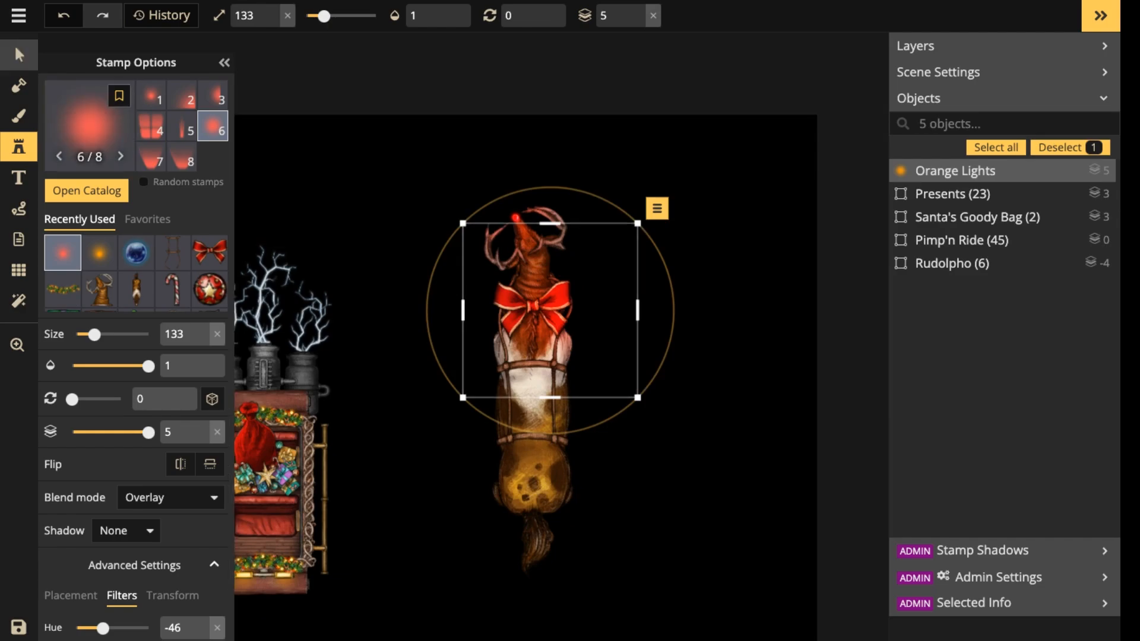
key(Delete)
Open the Rudolpho group for editing and delete the red Christmas bow from the horse's neck.
click(19, 54)
scroll(529, 306, up, 2)
click(529, 306)
click(604, 15)
click(556, 308)
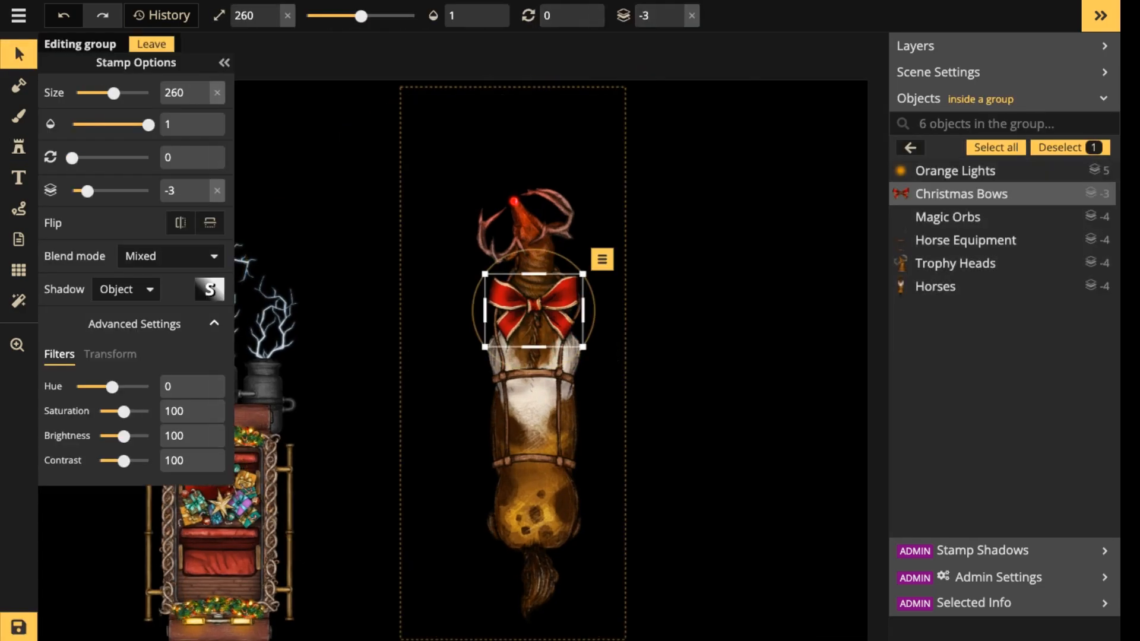
scroll(558, 310, up, 3)
key(Delete)
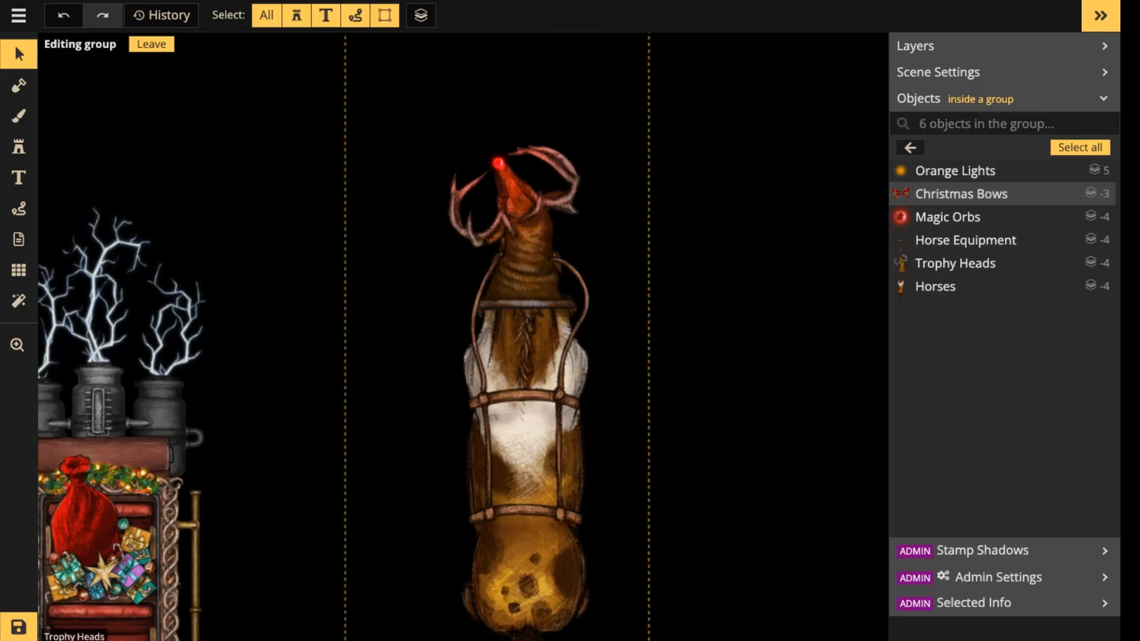
Place the second Christmas bow variant, the green one, at the base of the horse's neck at size 260 on layer -3.
click(19, 147)
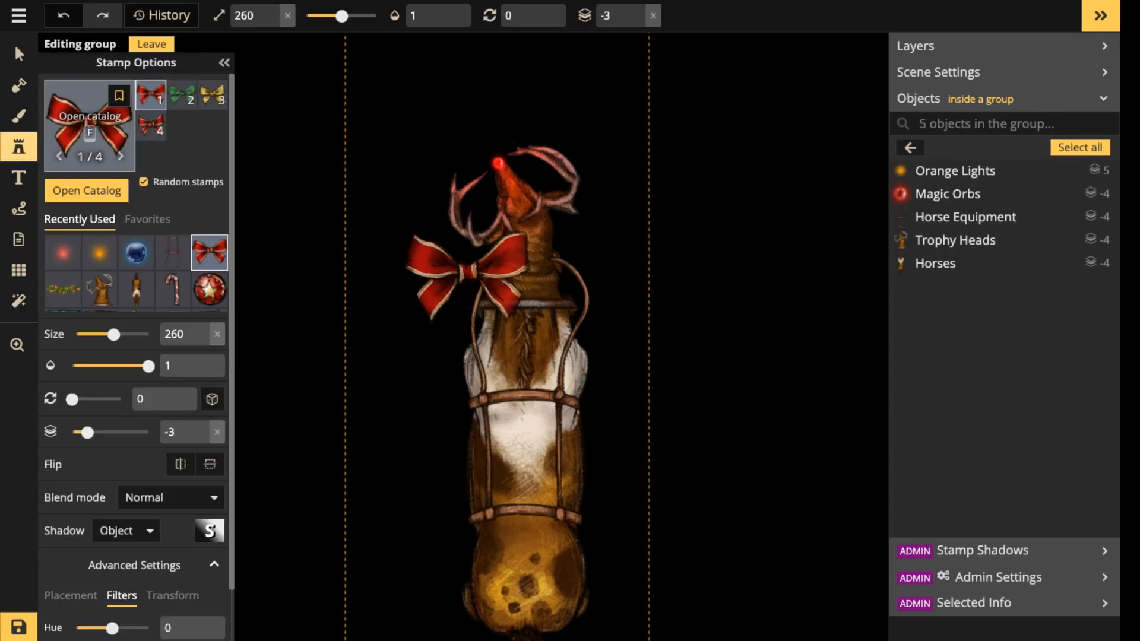
click(182, 95)
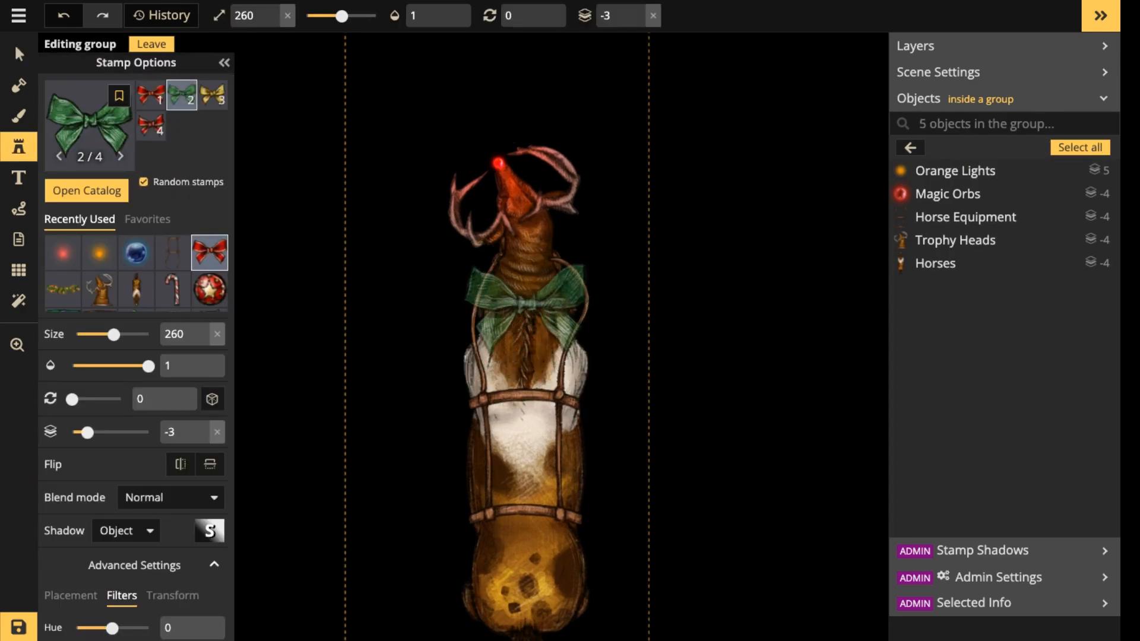
click(527, 311)
scroll(489, 259, down, 3)
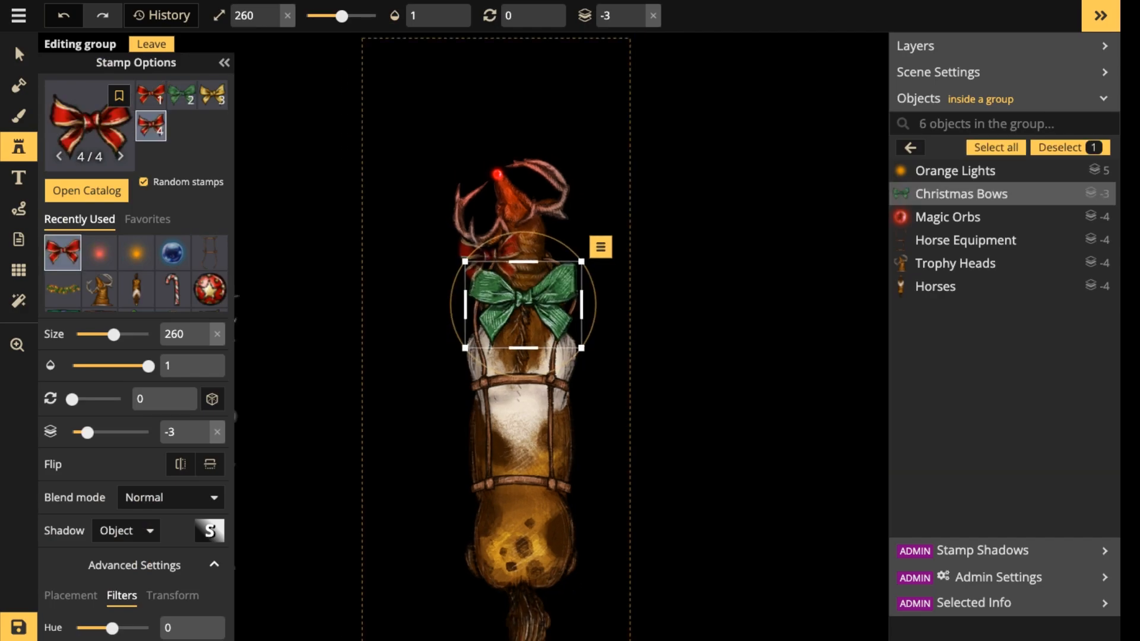
Lower the green bow's brightness slightly and leave the Rudolpho group.
scroll(142, 469, down, 1)
scroll(137, 356, down, 1)
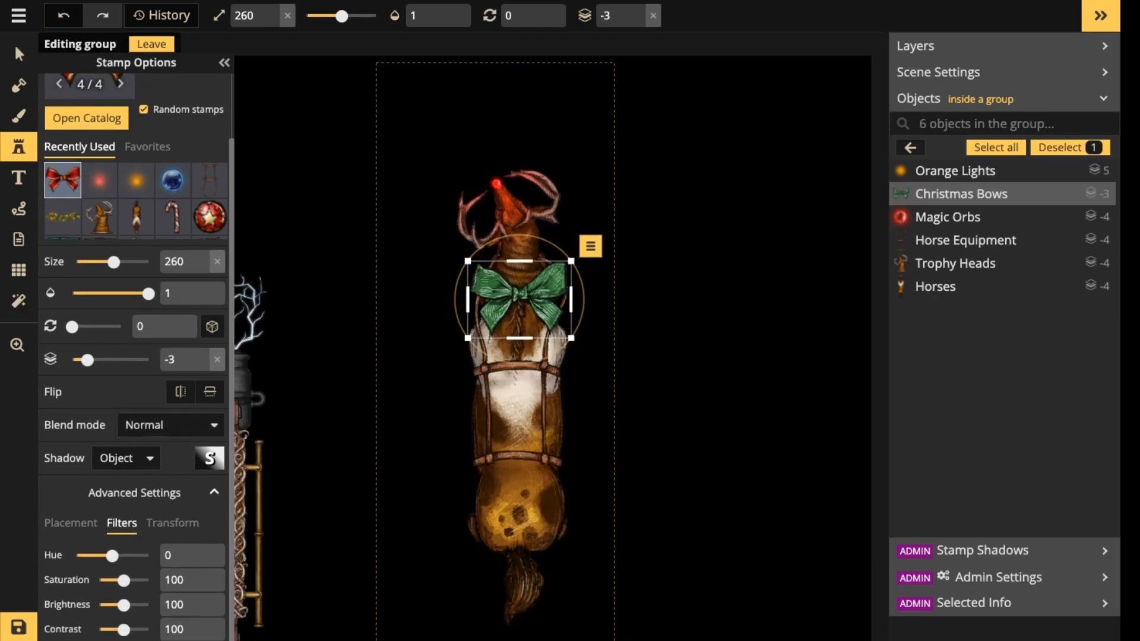
drag(124, 605, 121, 604)
click(152, 44)
click(18, 54)
scroll(517, 311, down, 3)
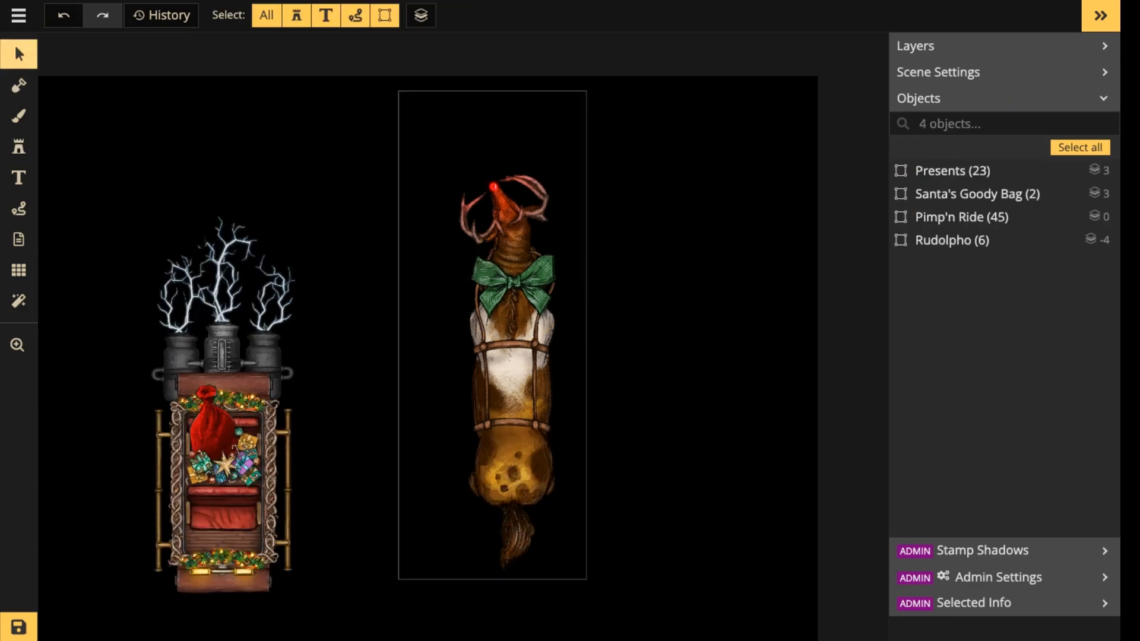
Move the Pimp'n Ride, Santa's Goody Bag and Presents together up level with Rudolpho and save the map.
drag(516, 311, 711, 199)
drag(565, 115, 380, 394)
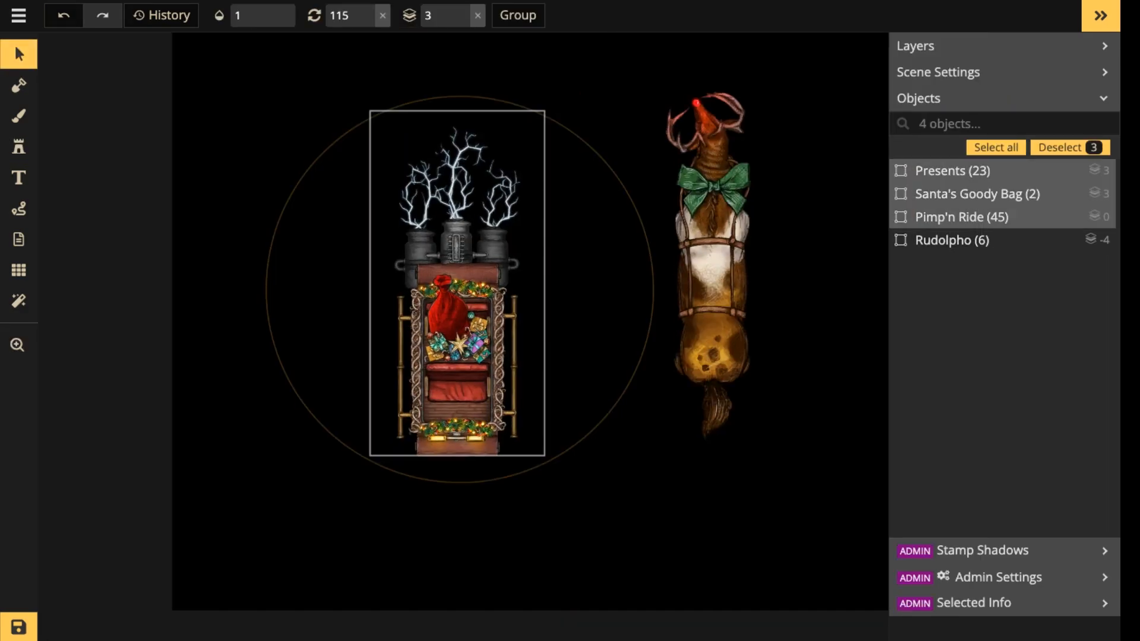
drag(442, 320, 444, 296)
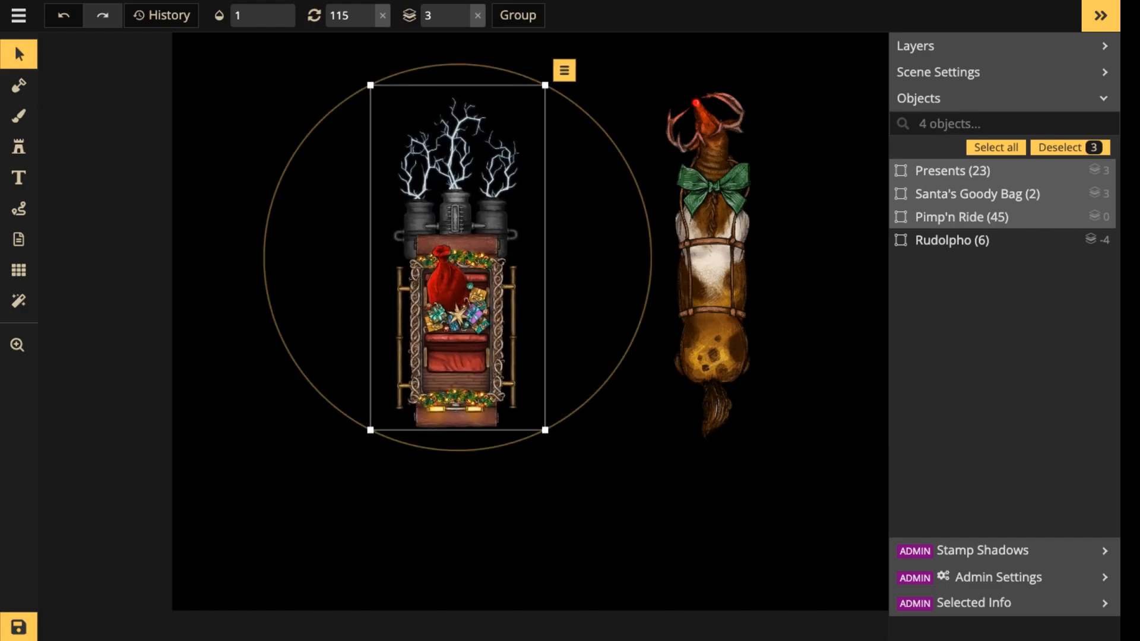
key(ctrl+s)
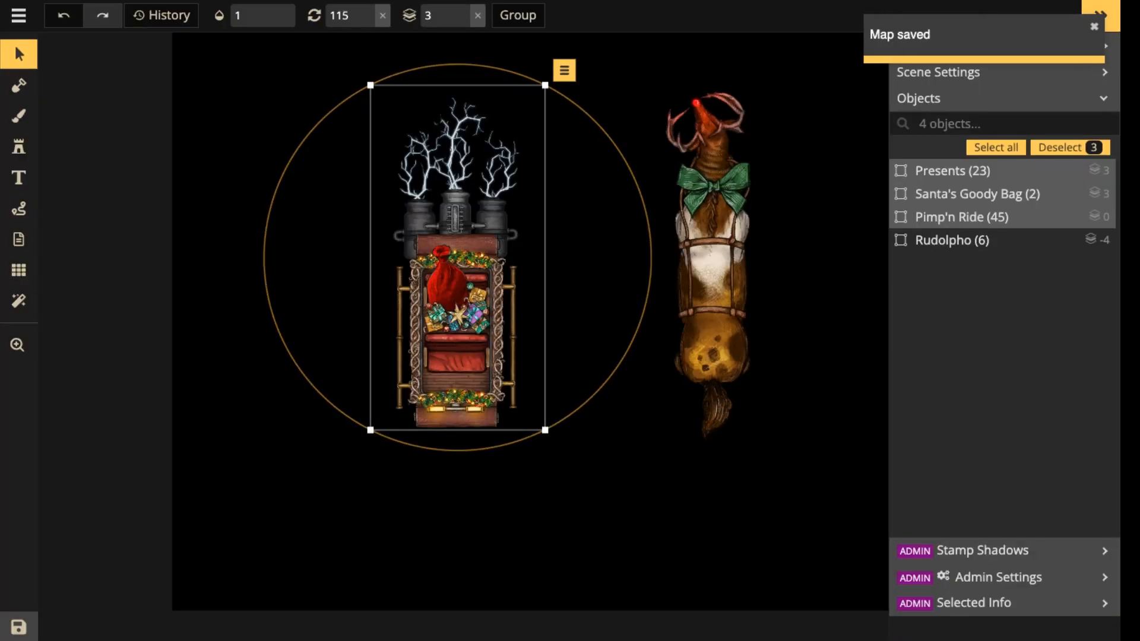
key(super+r)
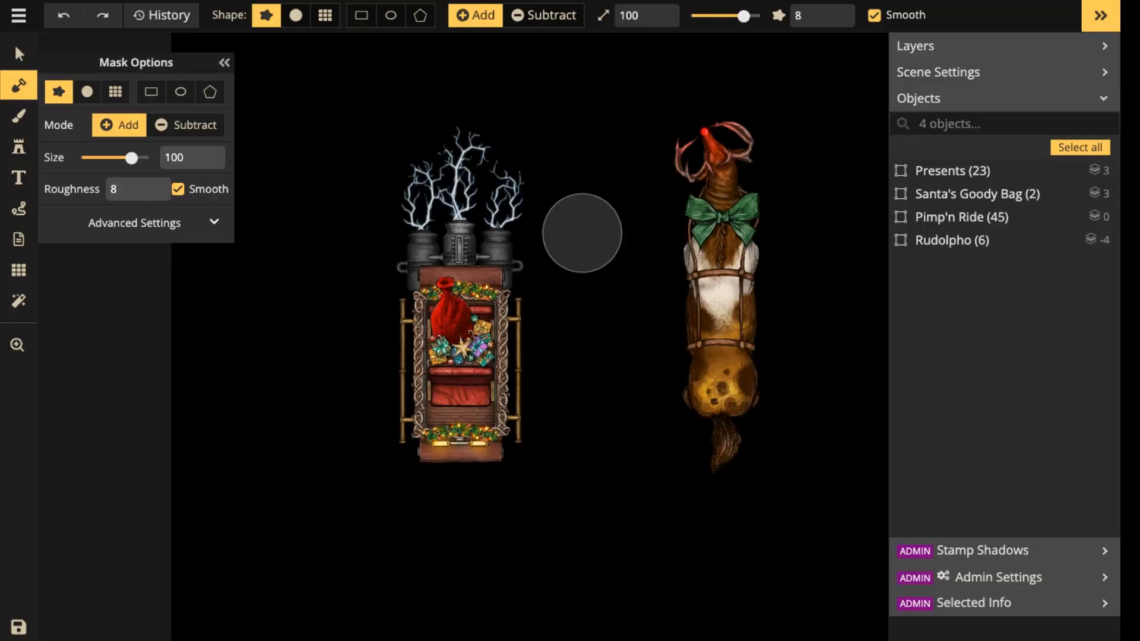
click(19, 54)
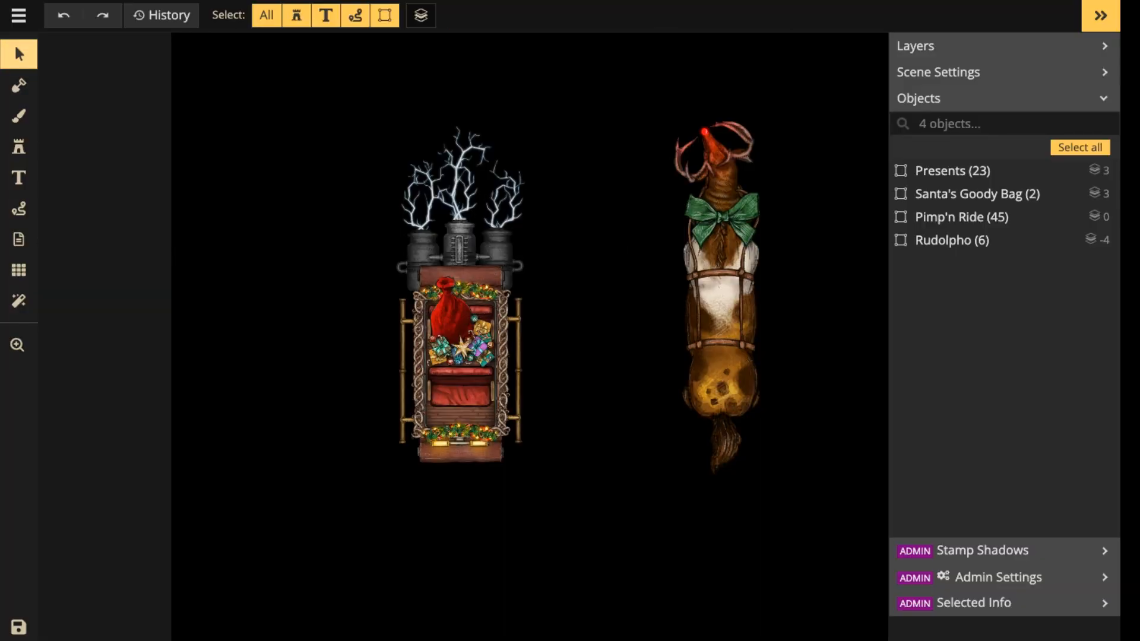
drag(344, 85, 515, 313)
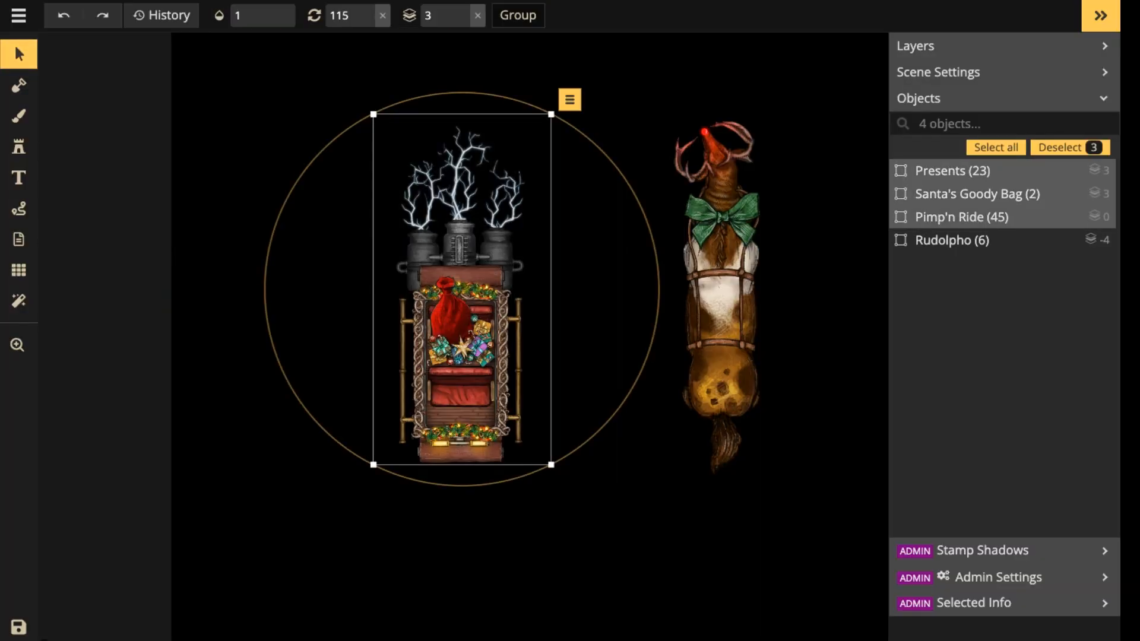
click(715, 297)
click(593, 333)
drag(835, 66, 686, 231)
click(587, 267)
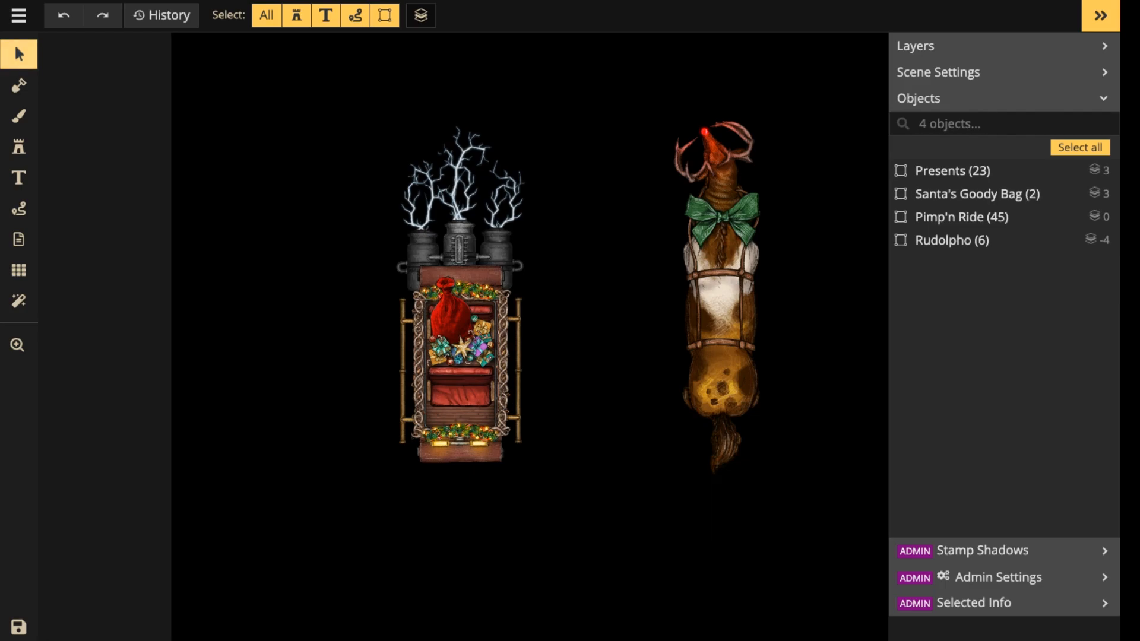
Rotate the Pimp'n Ride, Santa's Goody Bag and Presents together a quarter turn counterclockwise and reposition them beside Rudolpho.
drag(275, 111, 538, 371)
drag(469, 350, 478, 249)
scroll(484, 250, down, 2)
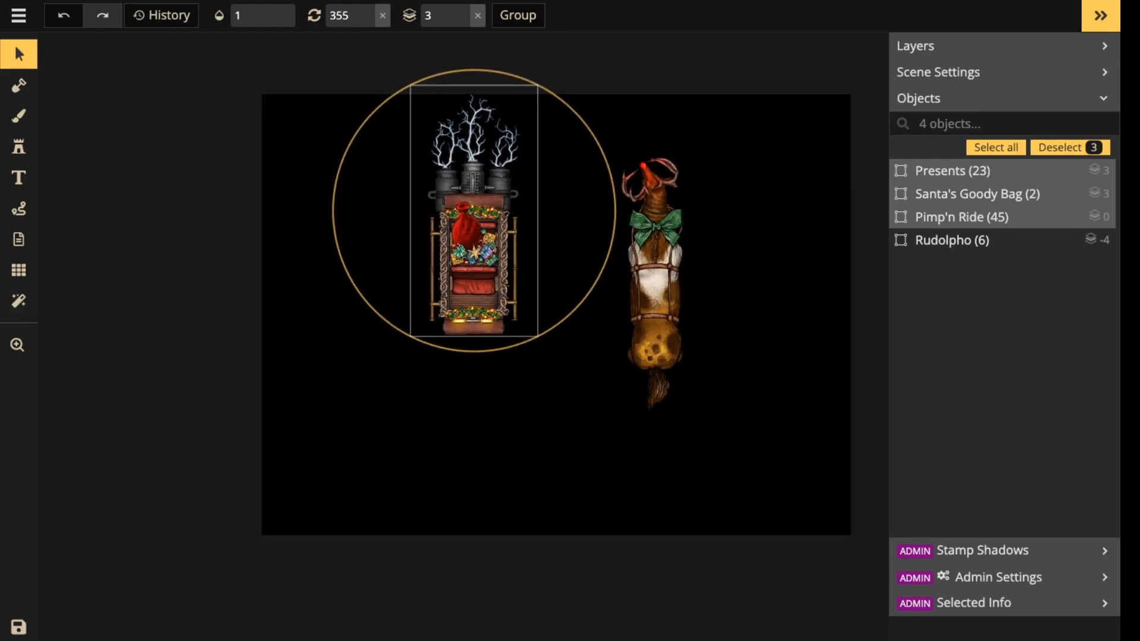
drag(538, 85, 347, 147)
drag(526, 214, 494, 308)
Scale Rudolpho down and place it at rotation 90 along the upper side of the carriage.
click(648, 276)
drag(703, 417, 667, 323)
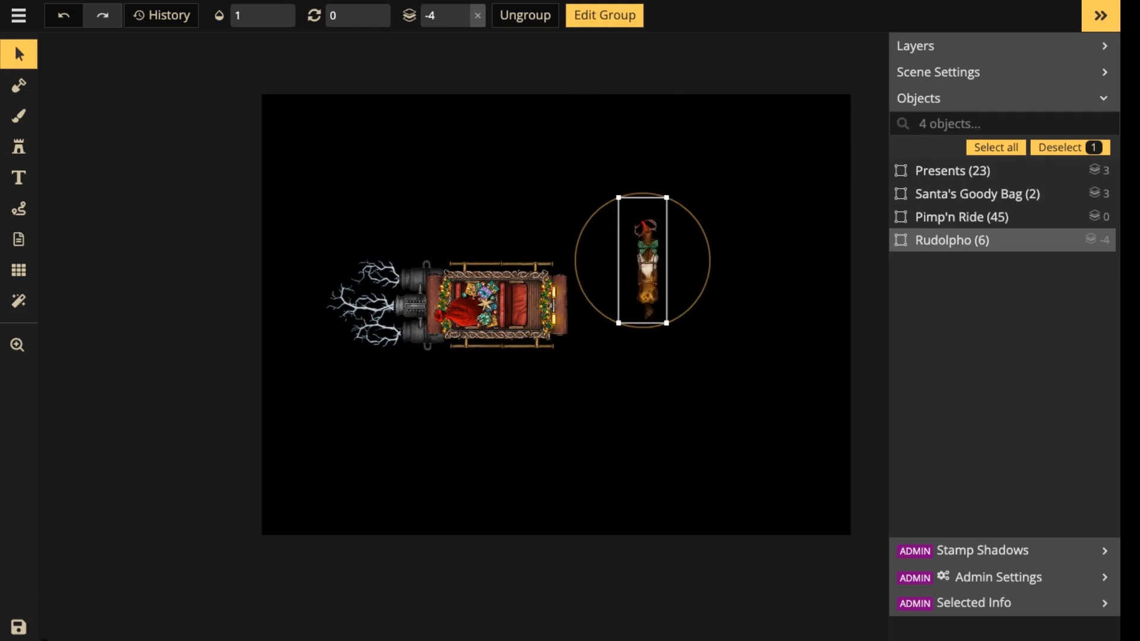
scroll(651, 273, up, 7)
scroll(651, 273, up, 7)
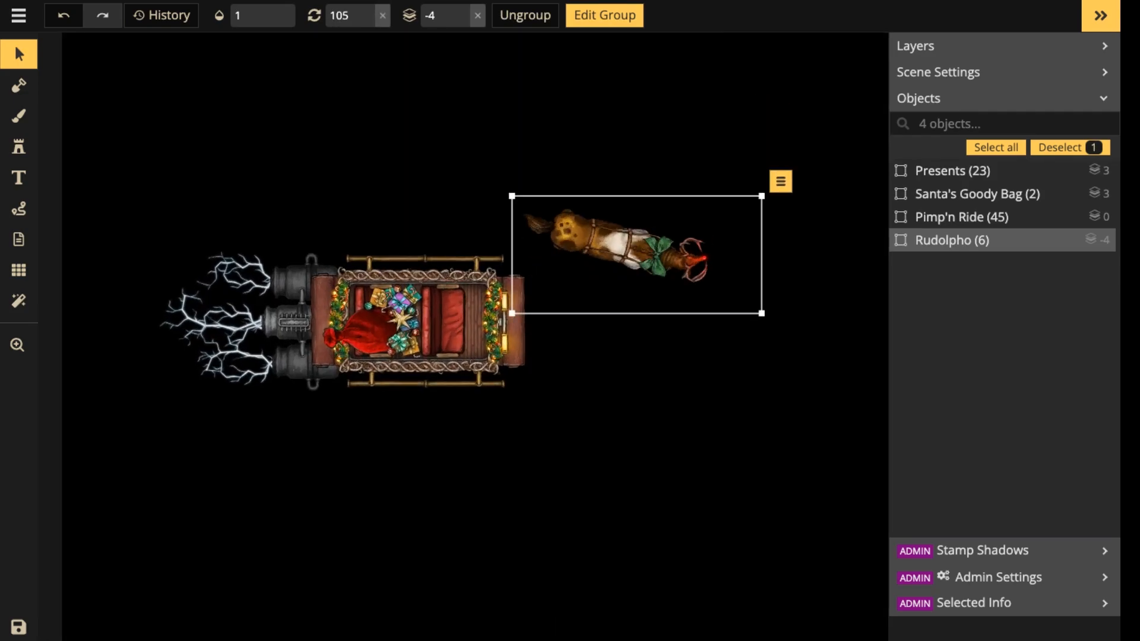
scroll(631, 244, down, 1)
drag(631, 244, 433, 221)
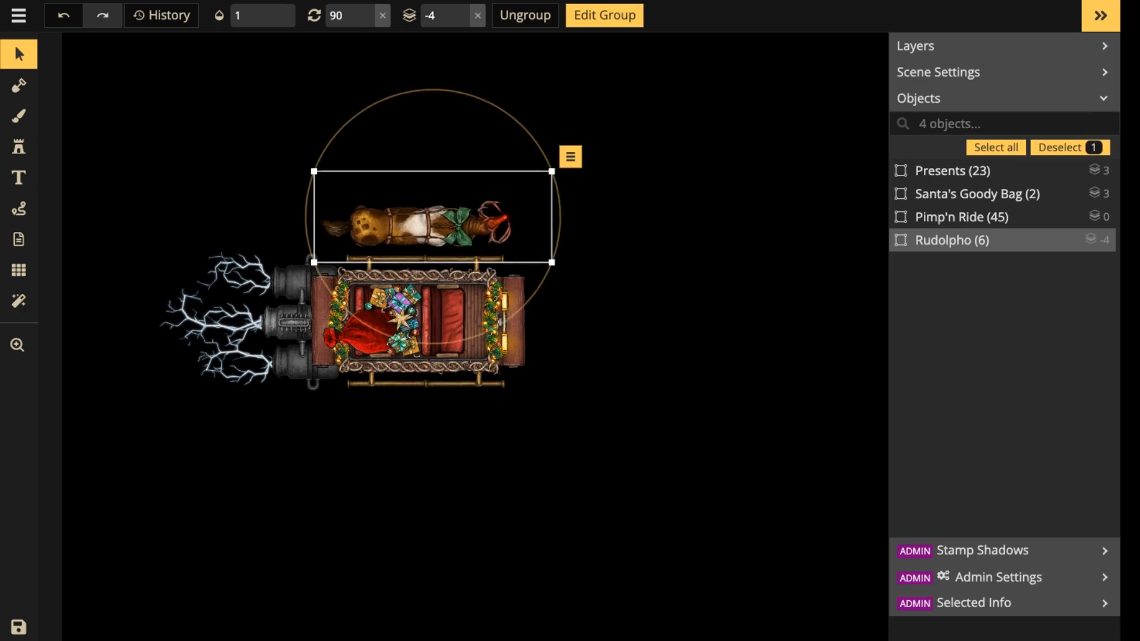
Nudge Rudolpho alongside the carriage and slightly reduce the size of all objects inside its group.
scroll(445, 225, up, 6)
drag(445, 315, 626, 235)
drag(599, 140, 591, 135)
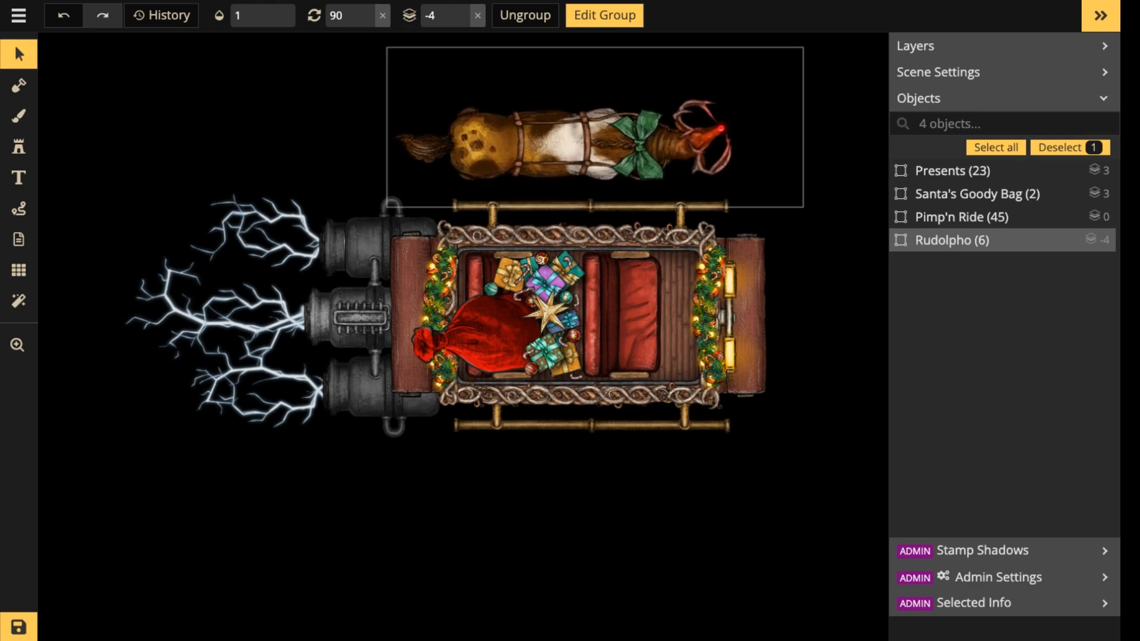
double_click(591, 135)
click(272, 22)
click(272, 22)
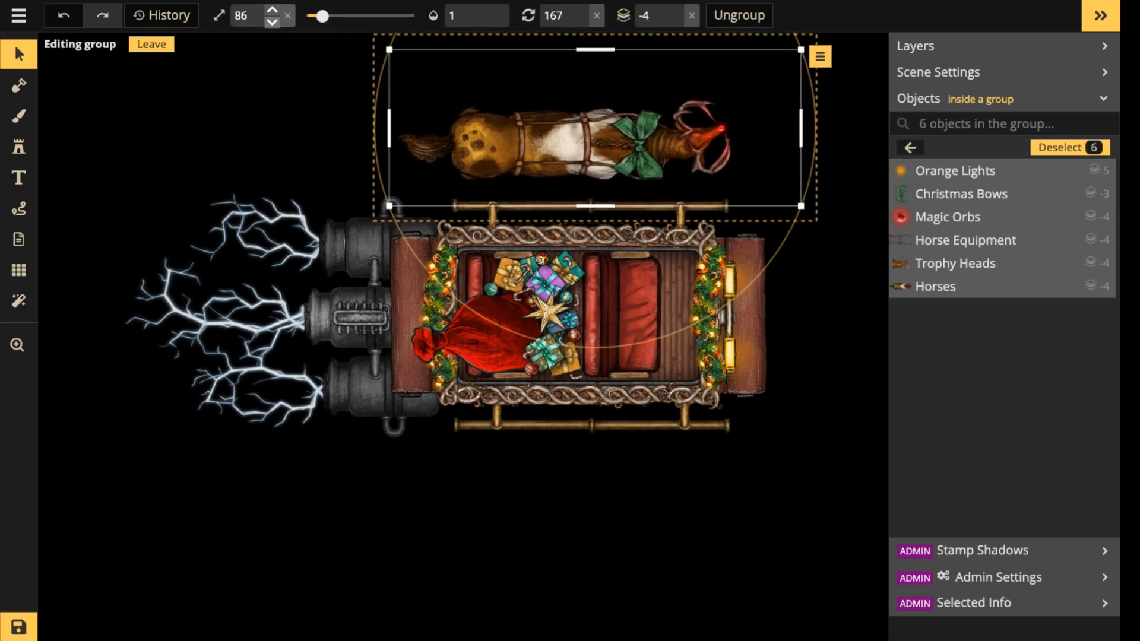
click(272, 22)
click(272, 22)
click(272, 23)
click(272, 23)
key(Escape)
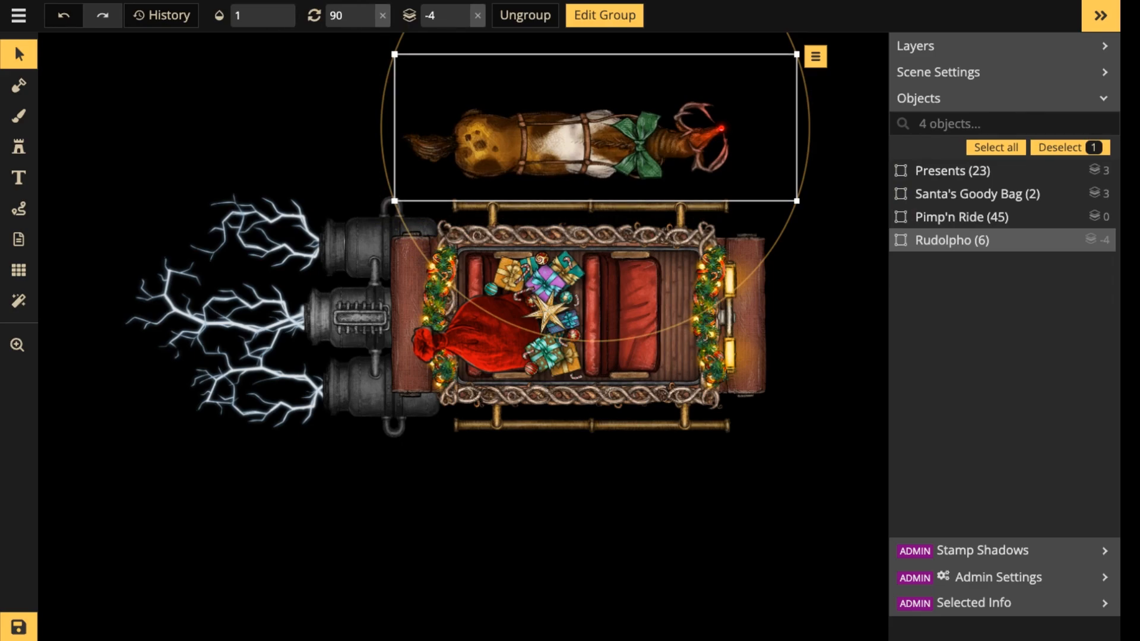
Scale the whole Rudolpho group down further and position it just above the carriage's upper side rail.
drag(797, 200, 705, 168)
drag(586, 117, 615, 134)
scroll(614, 134, down, 5)
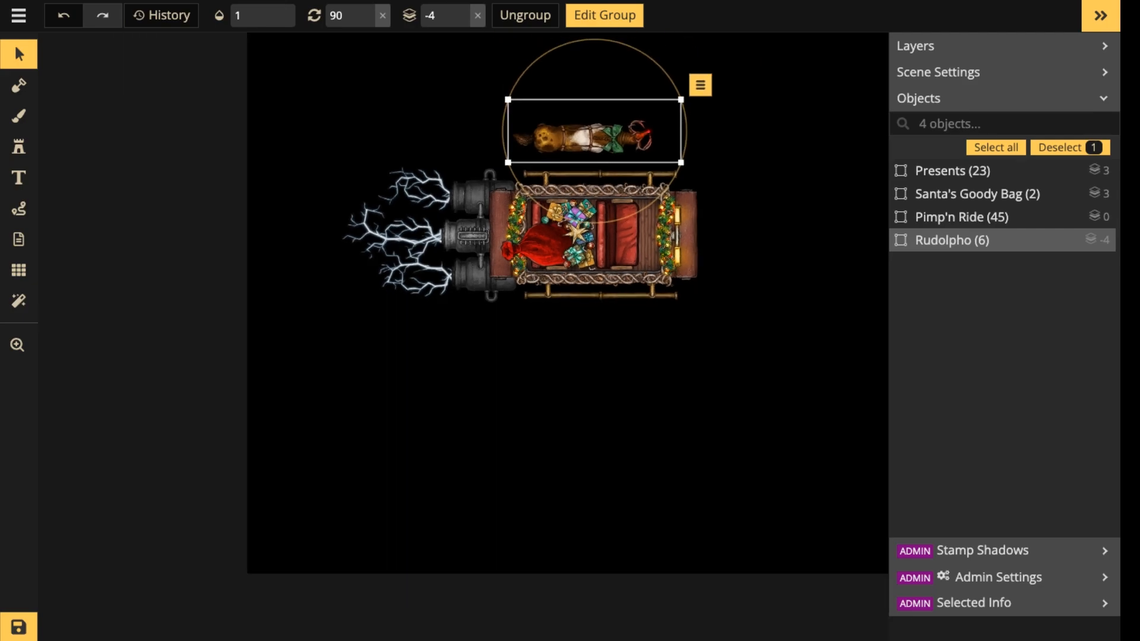
Move the carriage with its bag and presents to the left edge of the canvas and place Rudolpho far ahead, in line with it.
drag(318, 187, 647, 343)
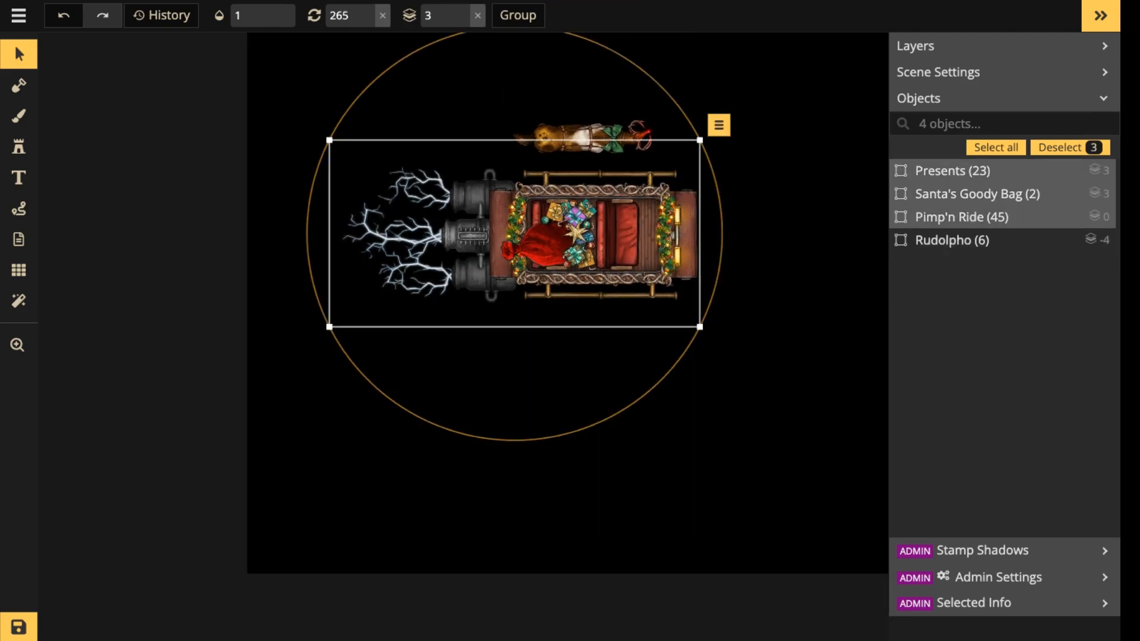
drag(570, 246, 207, 277)
scroll(490, 294, down, 1)
drag(285, 143, 637, 254)
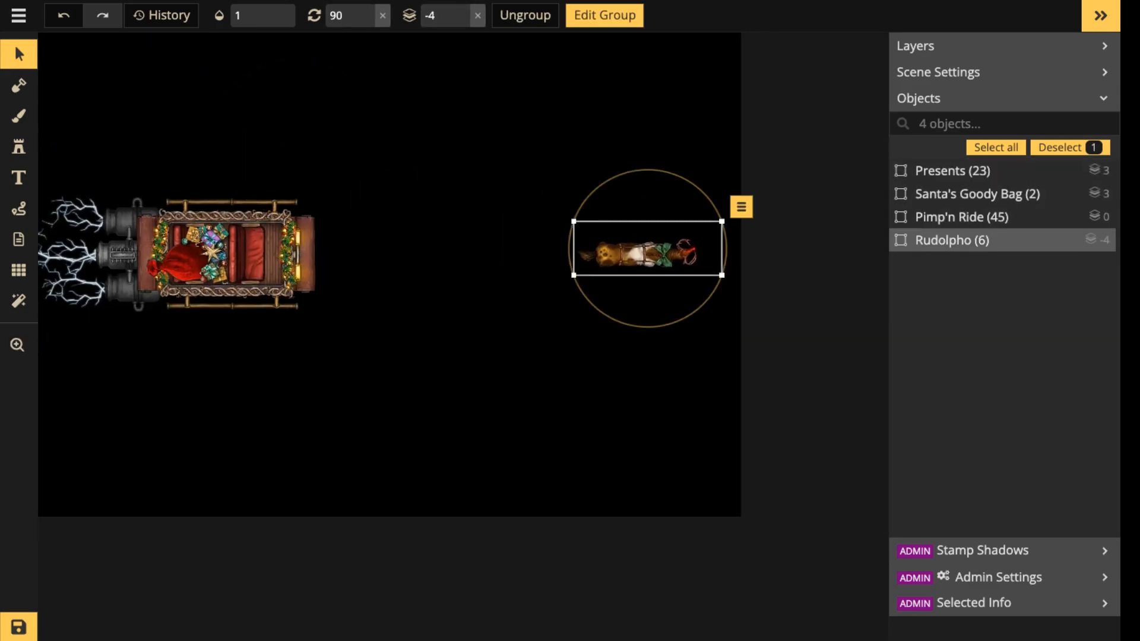
Duplicate the Rudolpho group and open the copy for editing.
key(ctrl+c)
key(ctrl+v)
scroll(505, 210, up, 4)
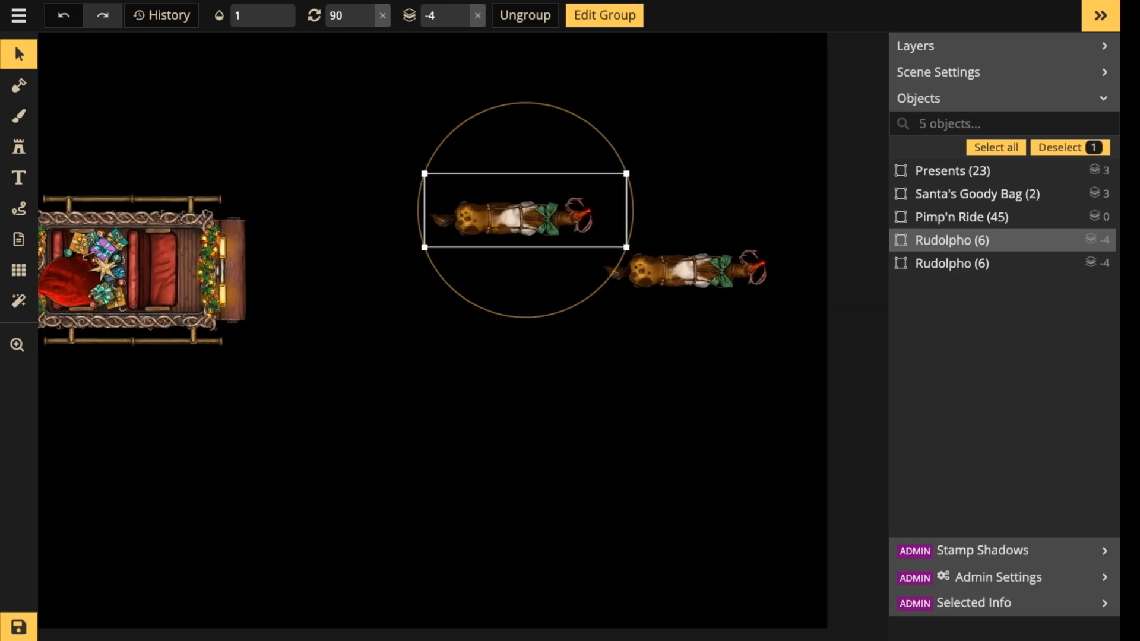
scroll(599, 208, up, 3)
double_click(597, 209)
scroll(599, 208, up, 4)
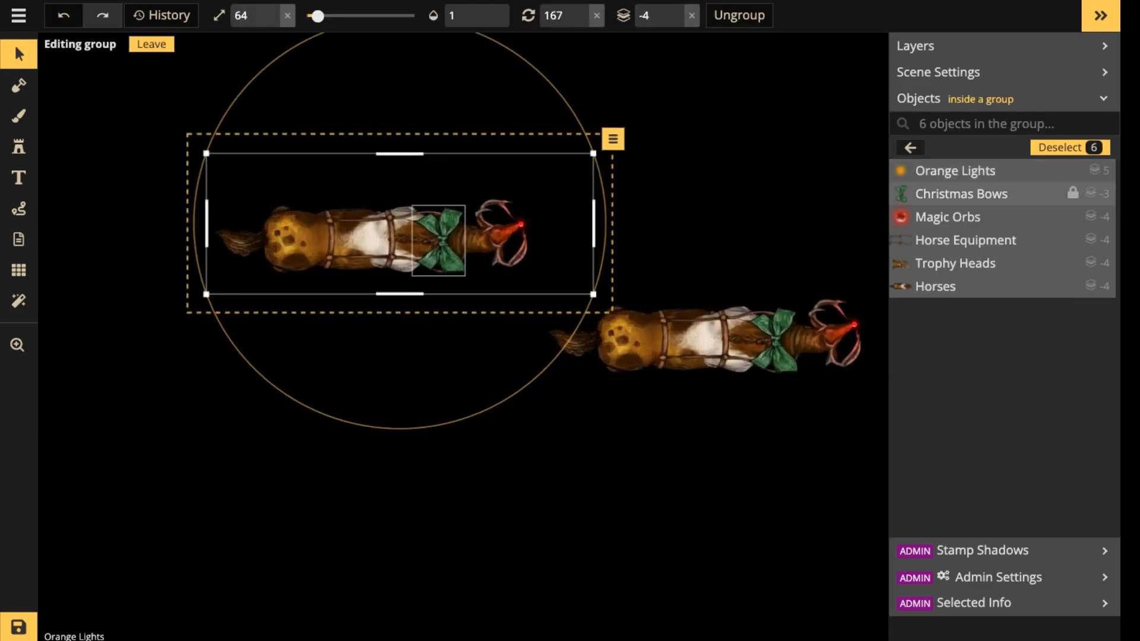
Delete the red Magic Orbs and the Orange Lights stamps from the copied horse group to remove its glowing nose.
click(949, 218)
key(Delete)
click(954, 171)
key(Delete)
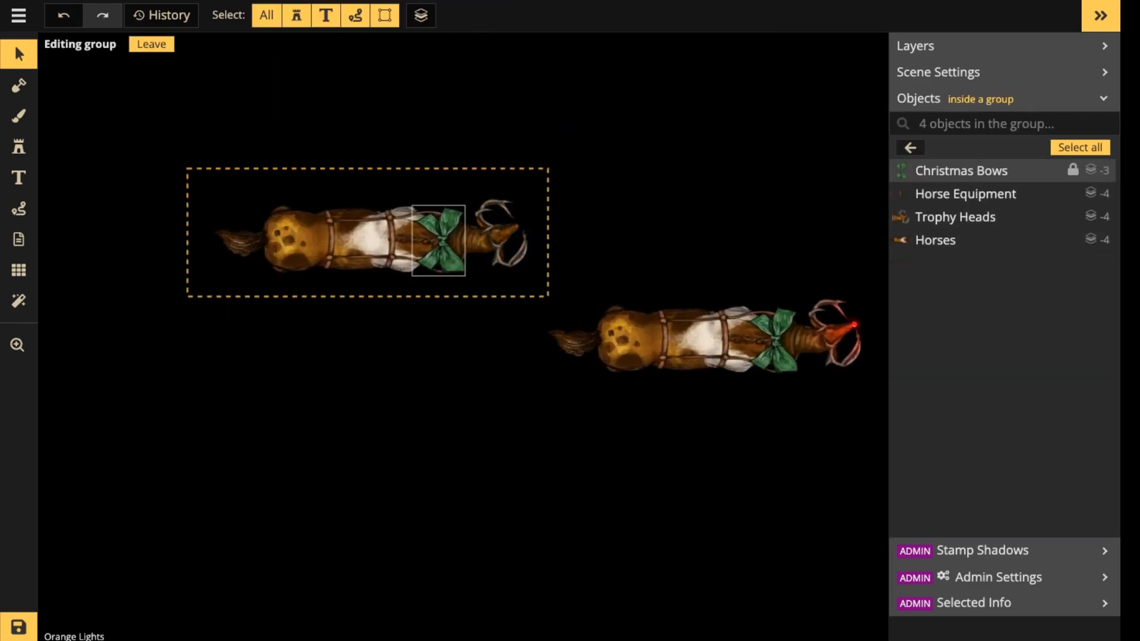
Flip the copied horse's antlered head vertically, rotate it to 273 degrees and nudge it back onto the neck.
click(440, 241)
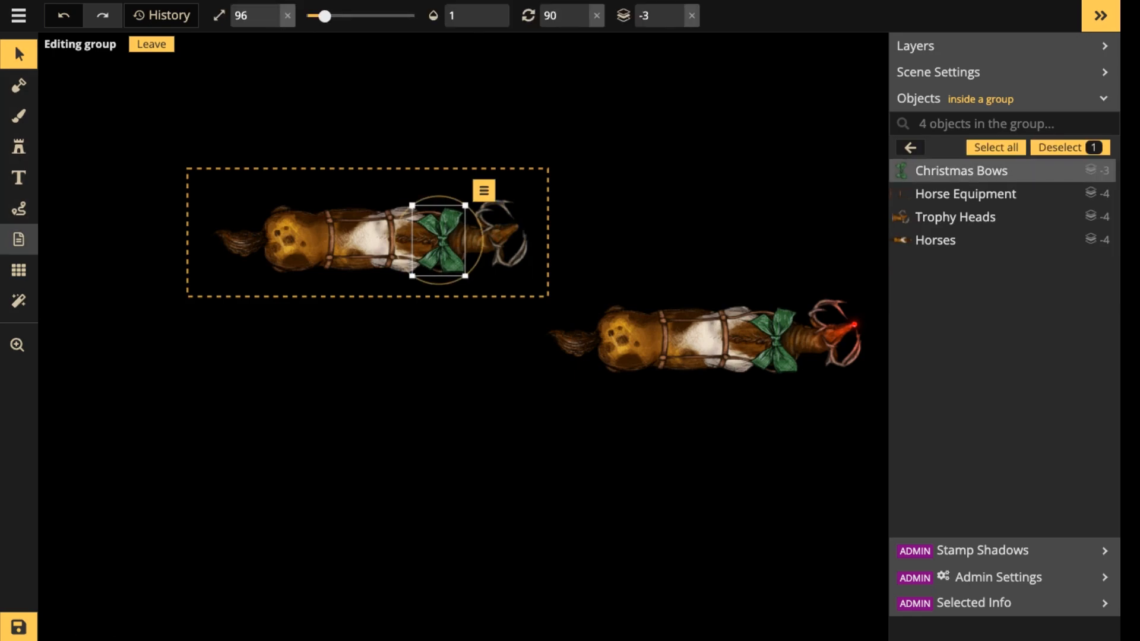
click(19, 54)
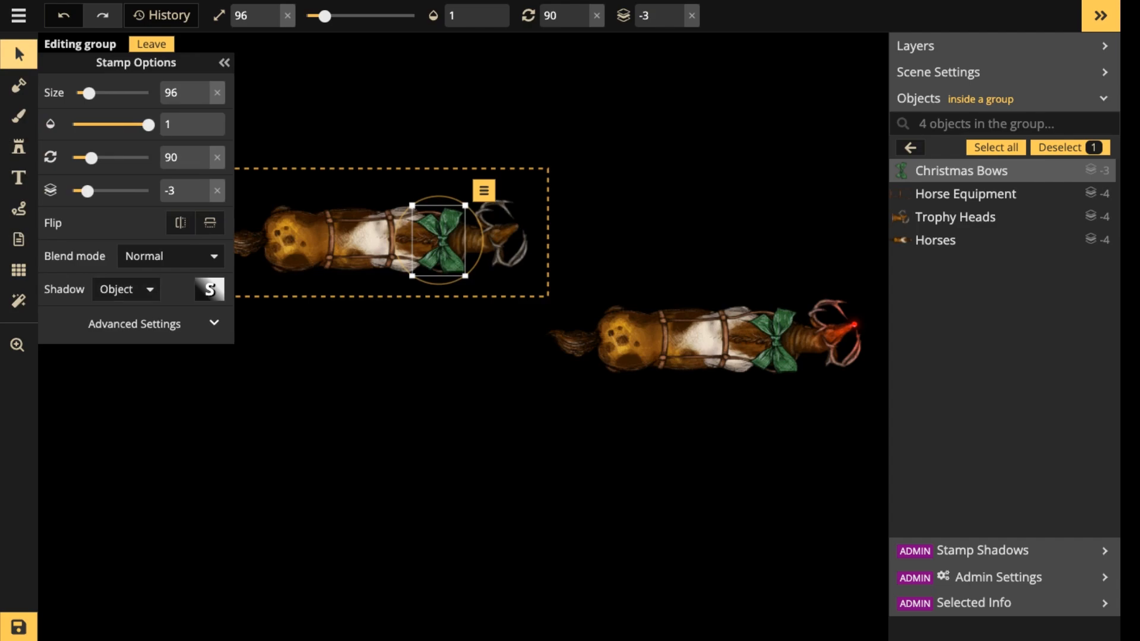
click(136, 324)
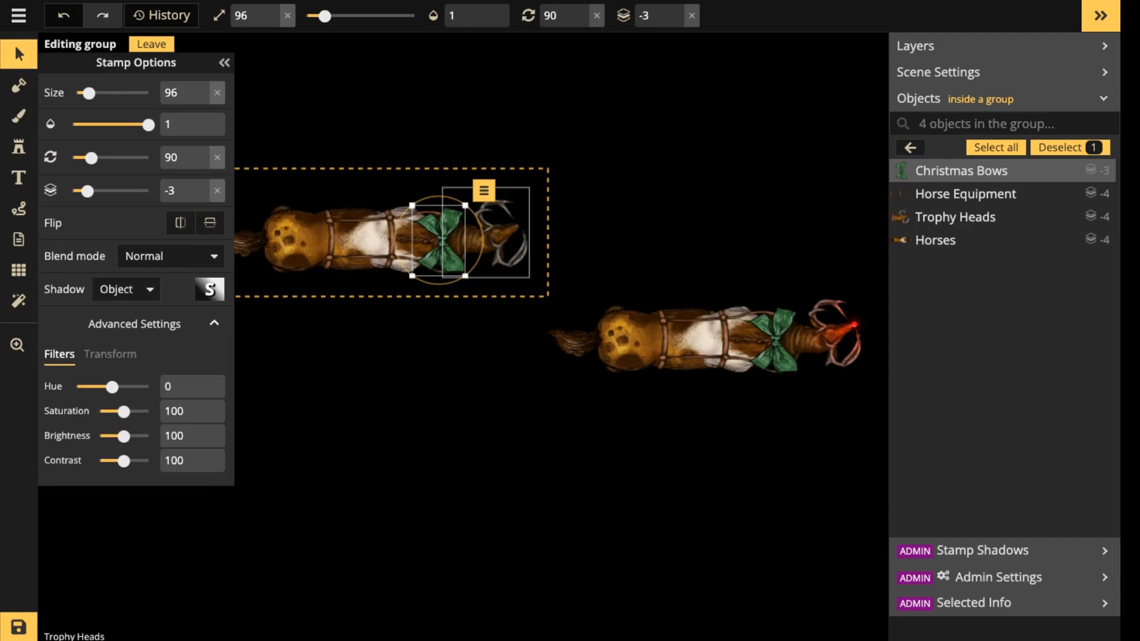
click(498, 236)
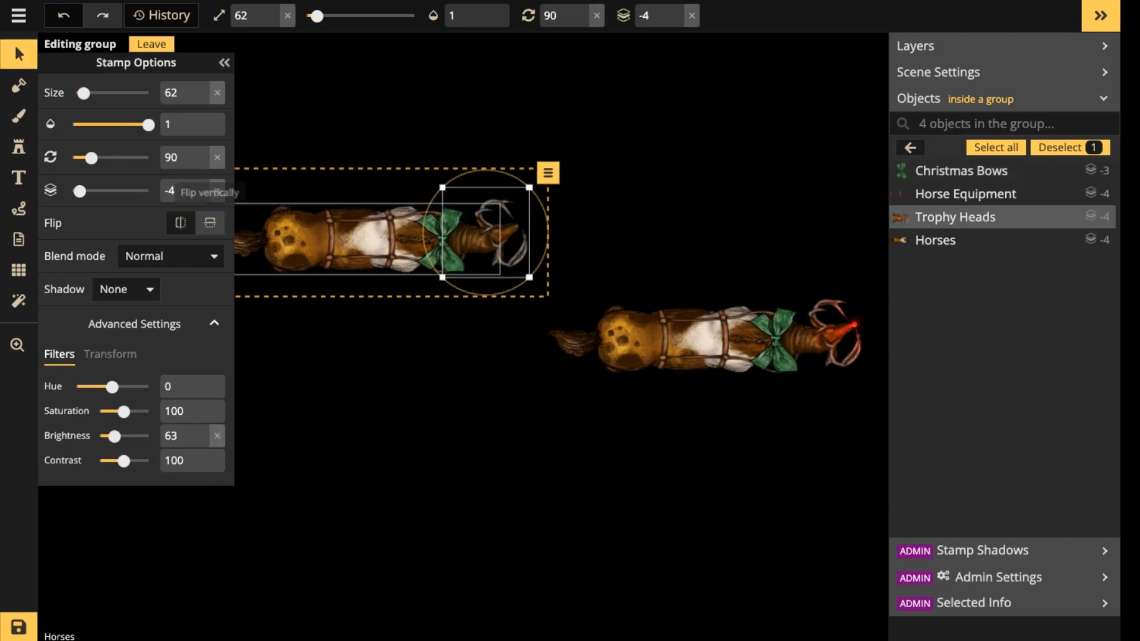
click(210, 223)
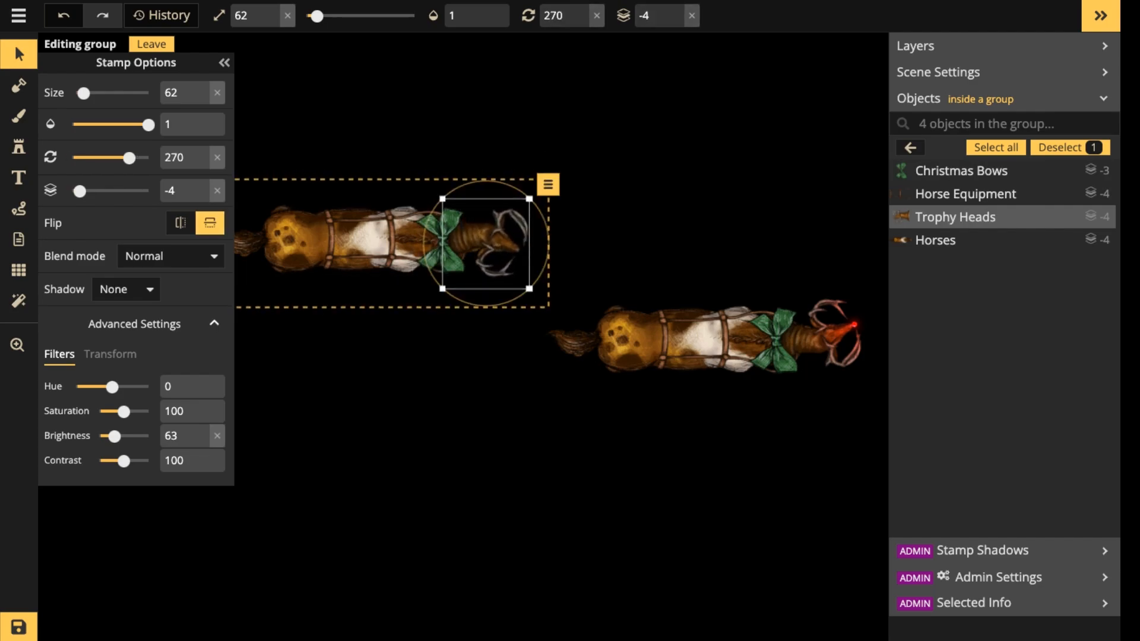
key(comma)
mouse_move(490, 242)
mouse_down()
mouse_move(550, 247)
mouse_move(489, 245)
mouse_up()
key(period)
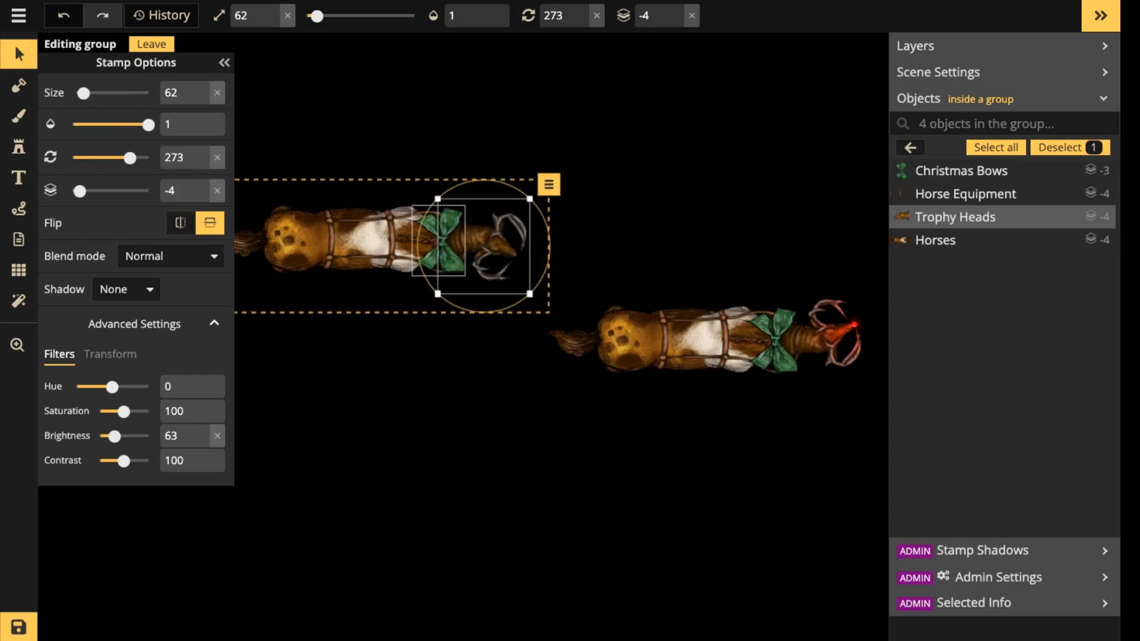
Replace the copied horse's green bow with a gold Christmas bow at size 136 and brightness 100, and leave group editing.
click(443, 241)
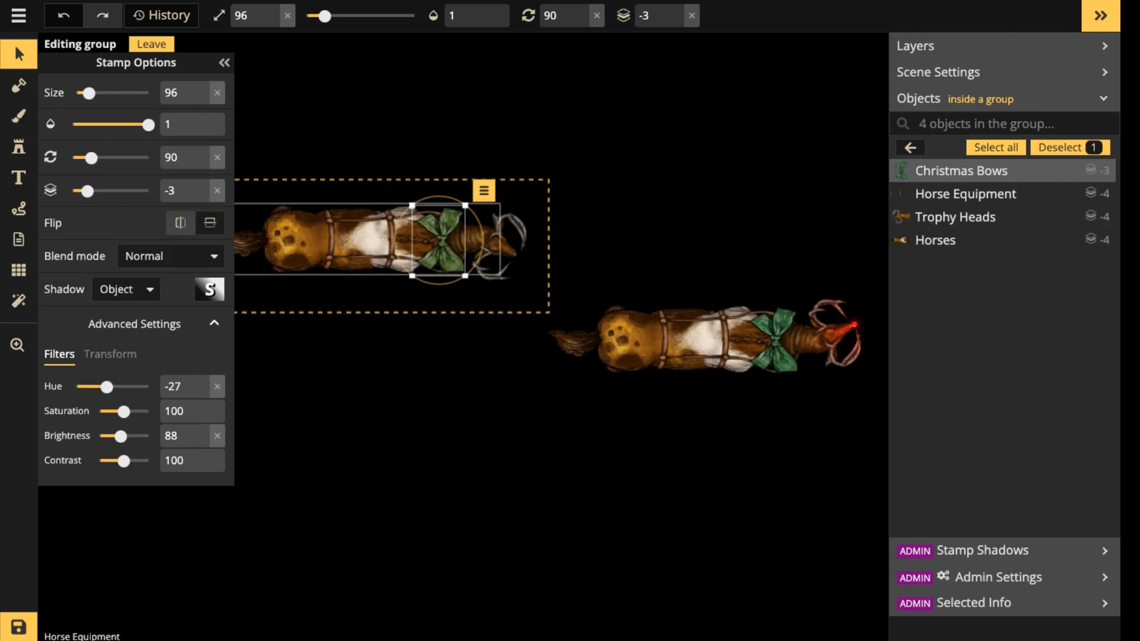
key(Delete)
click(18, 147)
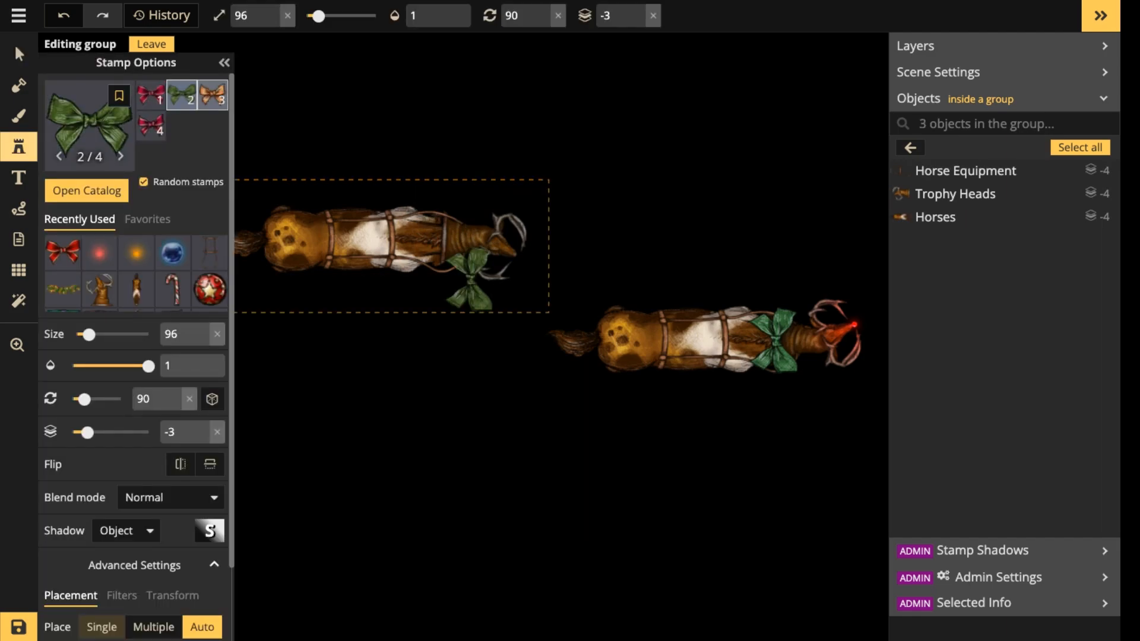
scroll(154, 522, down, 3)
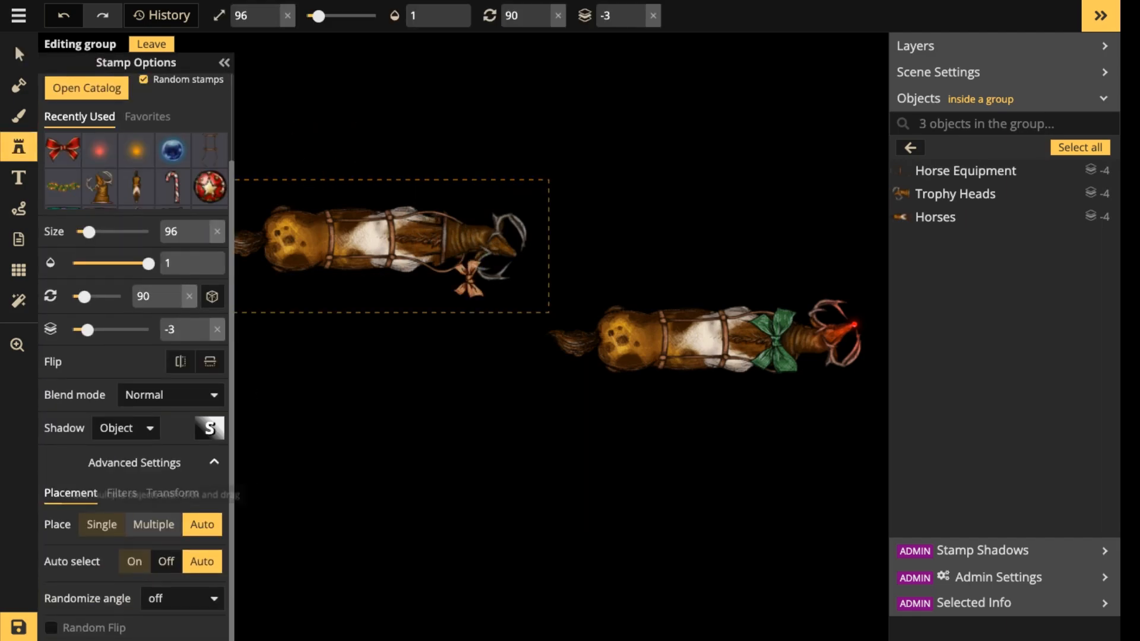
click(122, 494)
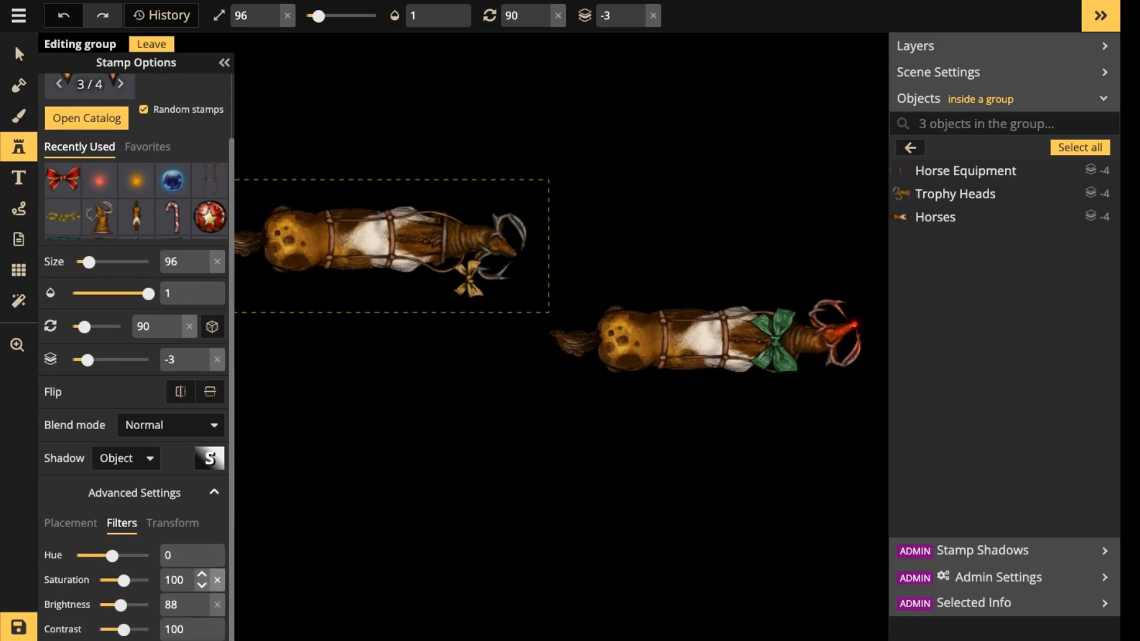
click(218, 605)
scroll(759, 348, up, 3)
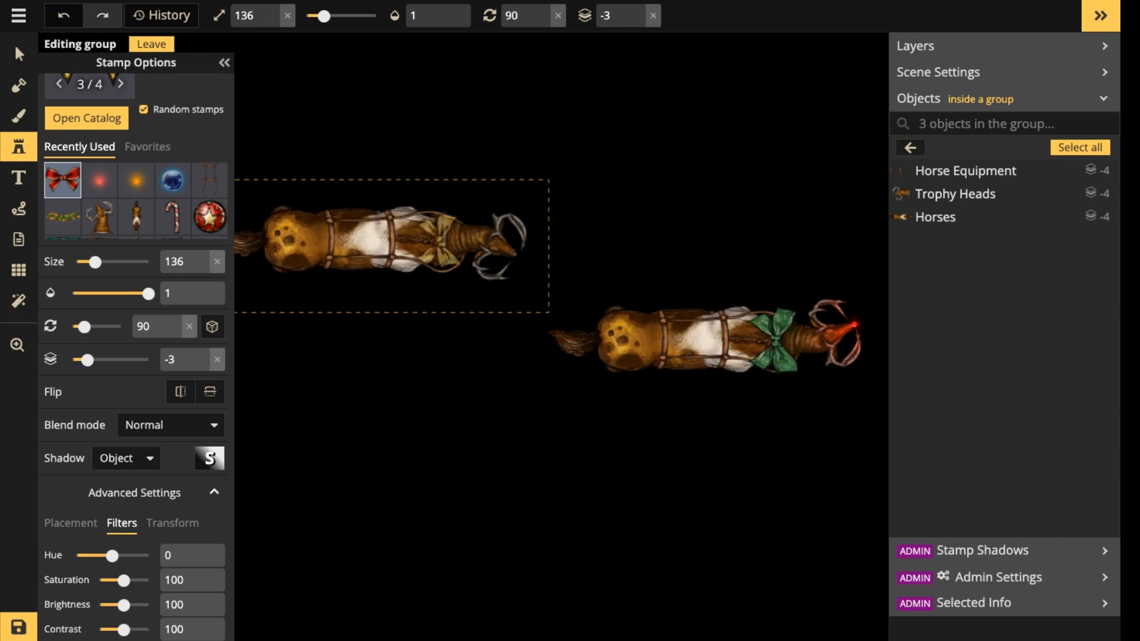
click(440, 240)
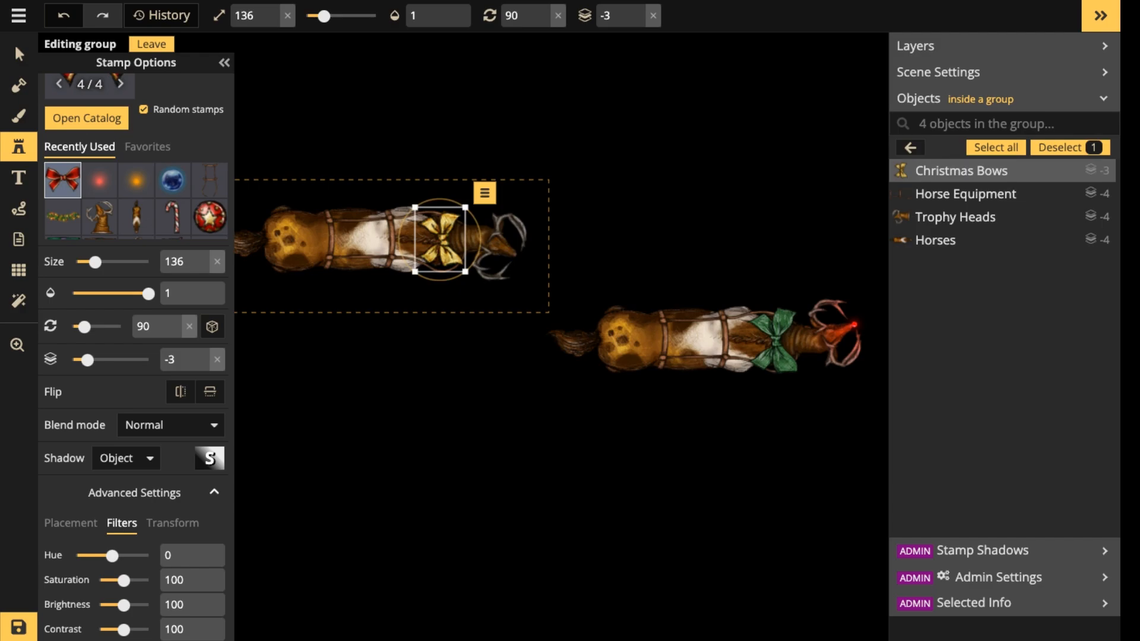
click(19, 54)
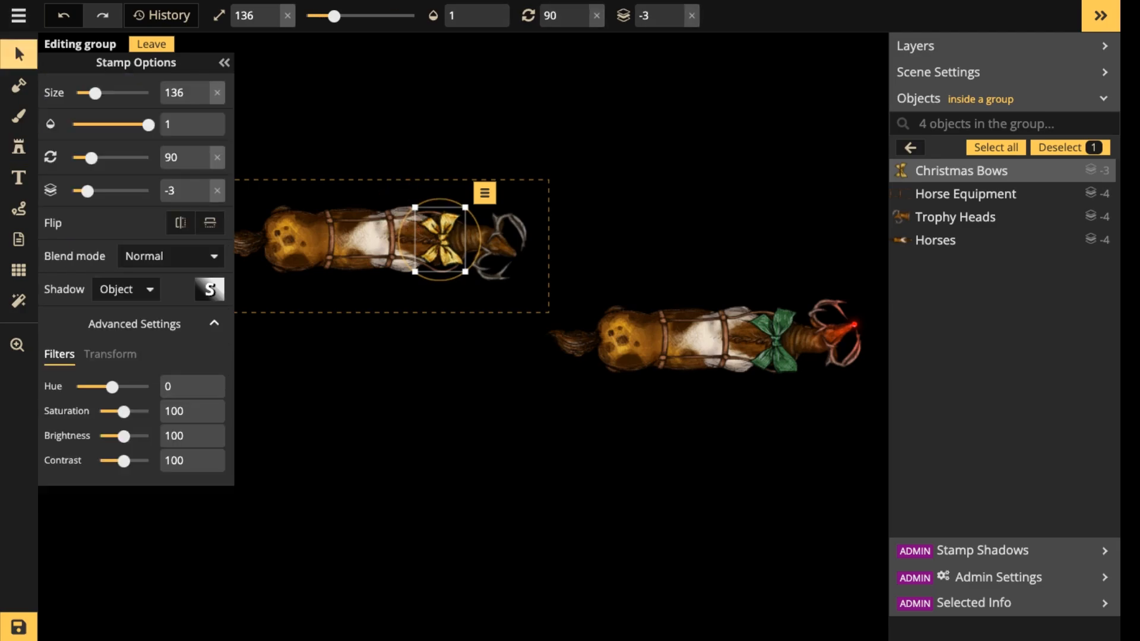
click(152, 43)
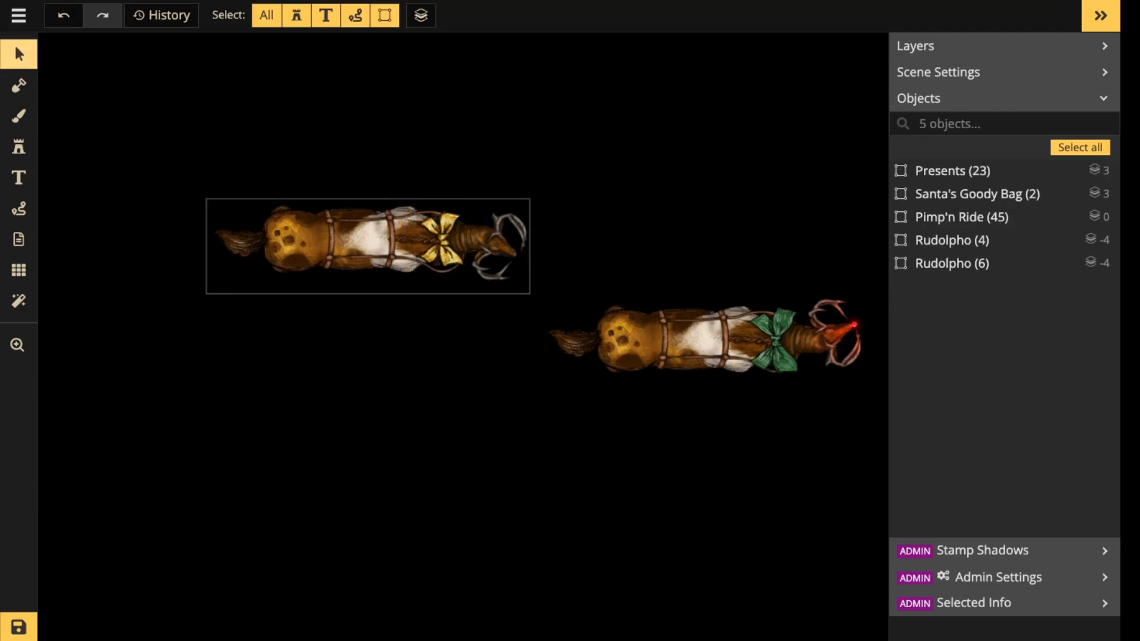
Move the gold-bowed horse just ahead of the carriage's lower half and place a duplicate above it as the first pair.
scroll(644, 342, down, 5)
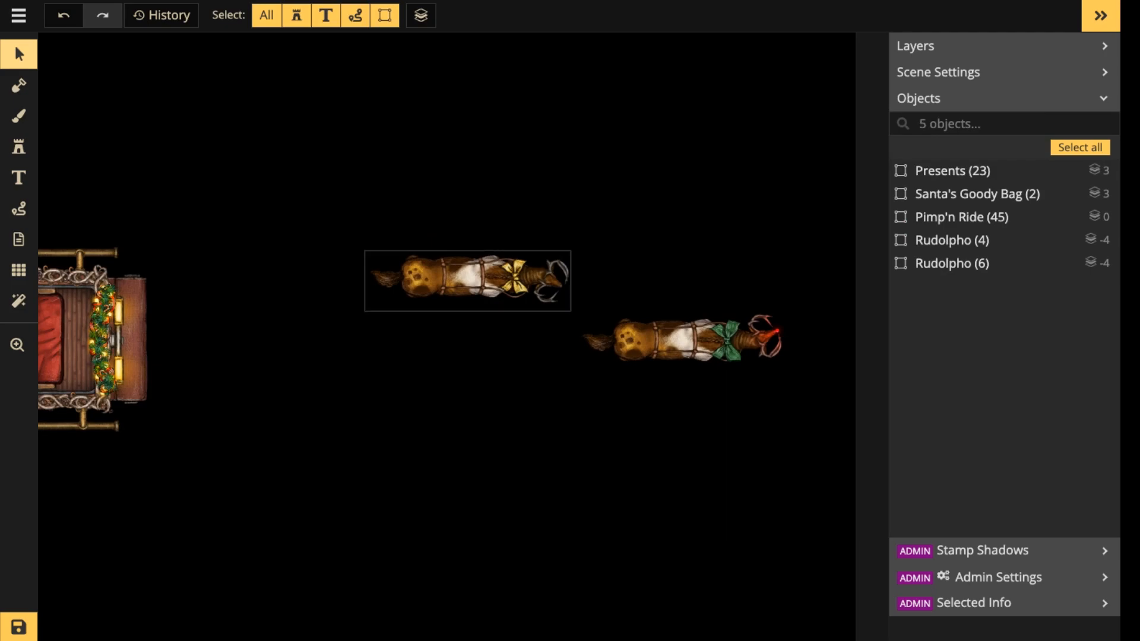
click(469, 279)
drag(468, 279, 333, 390)
key(ctrl+c)
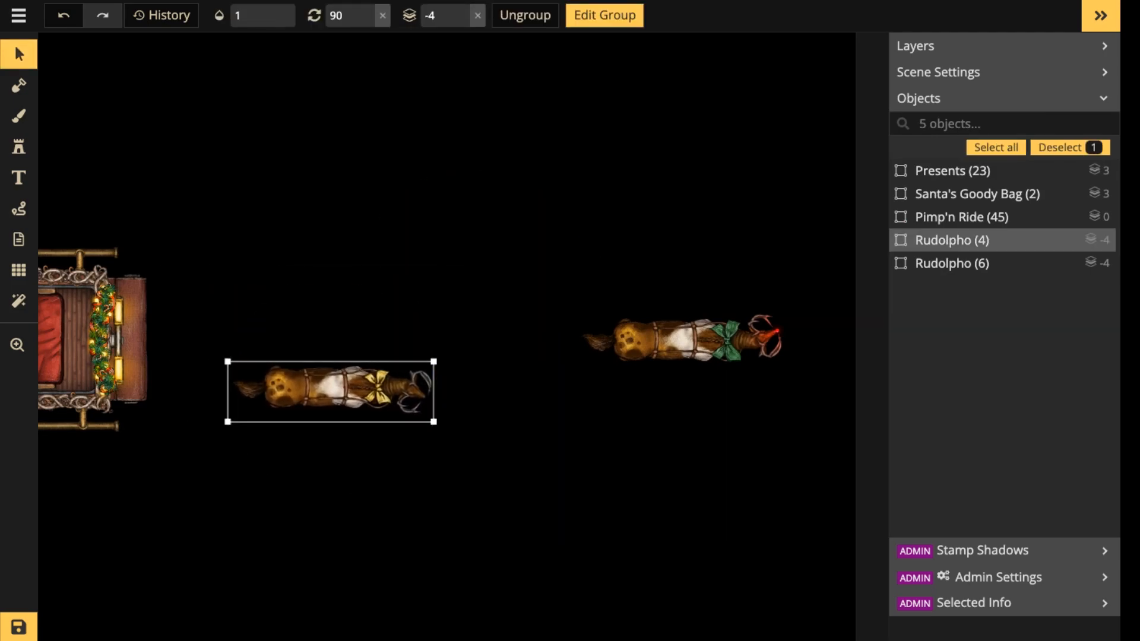
key(ctrl+v)
drag(372, 277, 334, 273)
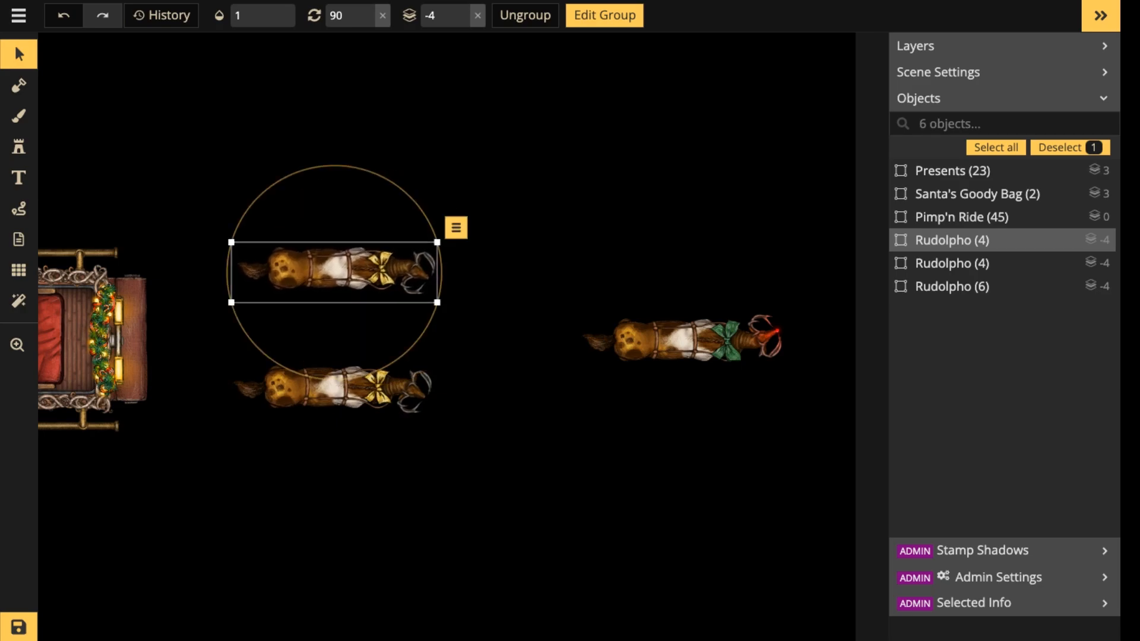
Shift Rudolpho further ahead and paste two more gold-bowed horses as a second pair in front of the first.
drag(701, 332, 738, 331)
key(ctrl+v)
drag(589, 276, 549, 274)
key(ctrl+v)
drag(550, 392, 551, 394)
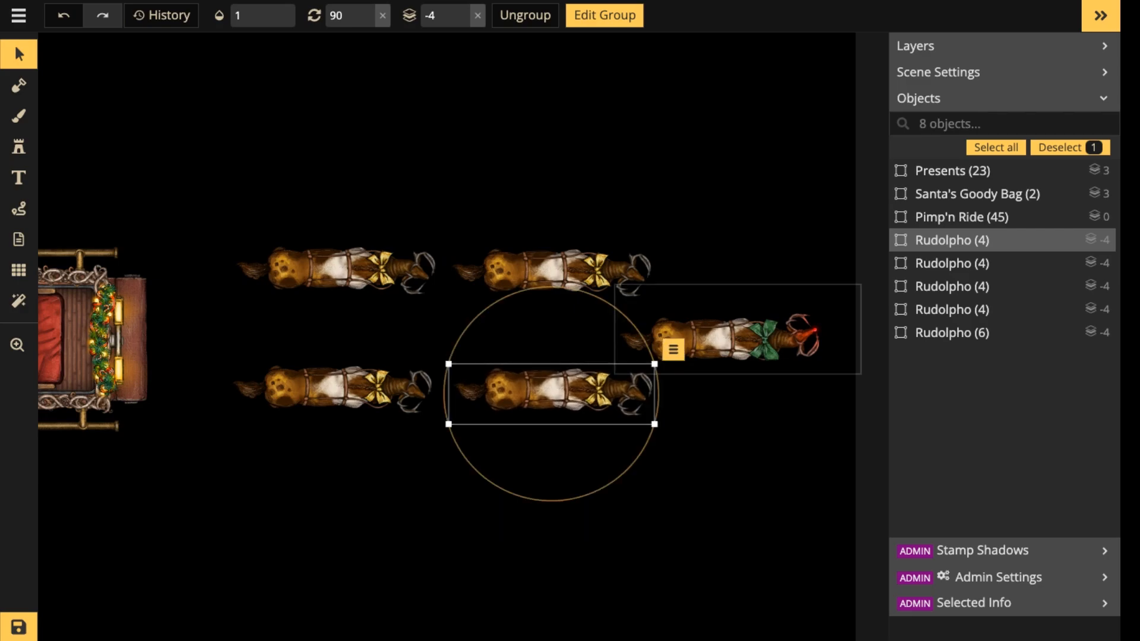
Reposition Rudolpho at the head of the team, centred between the two rows, and leave its group editing mode.
drag(735, 338, 681, 327)
double_click(681, 328)
scroll(681, 327, down, 4)
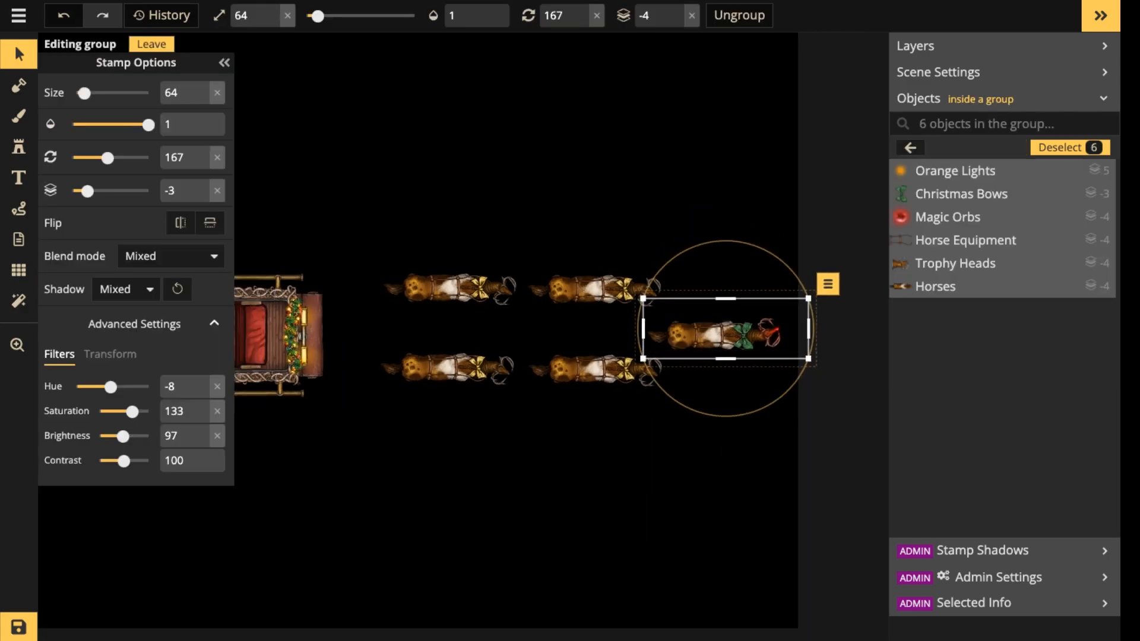
click(683, 409)
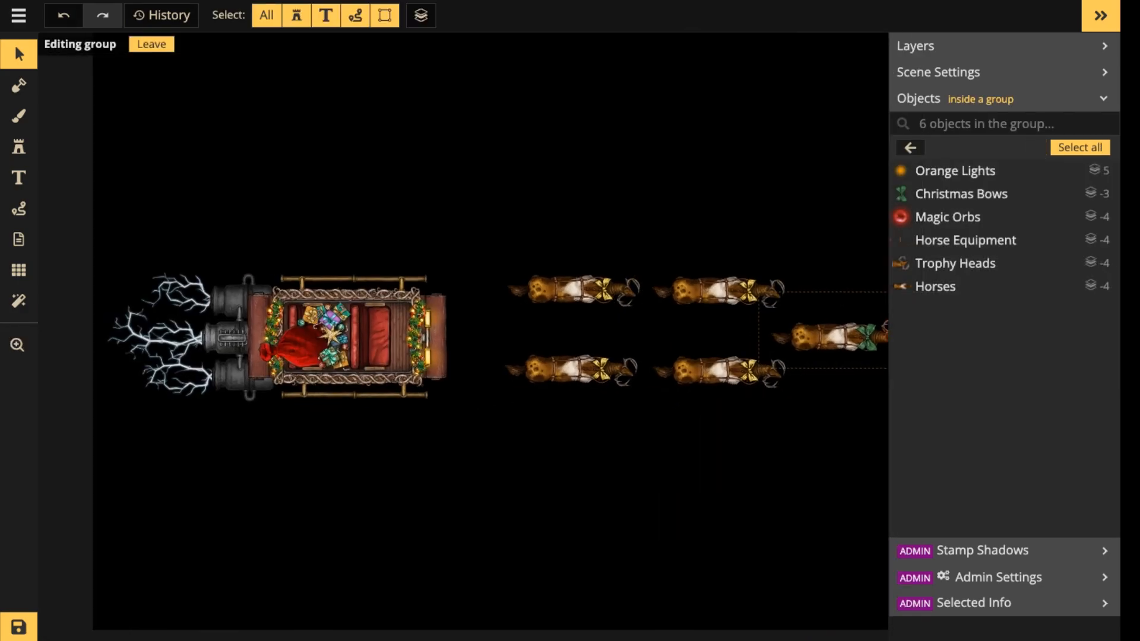
click(151, 44)
Move the four gold-bowed horses closer to the carriage and slightly down to line up with it.
drag(128, 170, 398, 424)
drag(368, 368, 365, 371)
drag(536, 216, 732, 409)
drag(706, 371, 682, 378)
click(689, 336)
drag(843, 332, 611, 329)
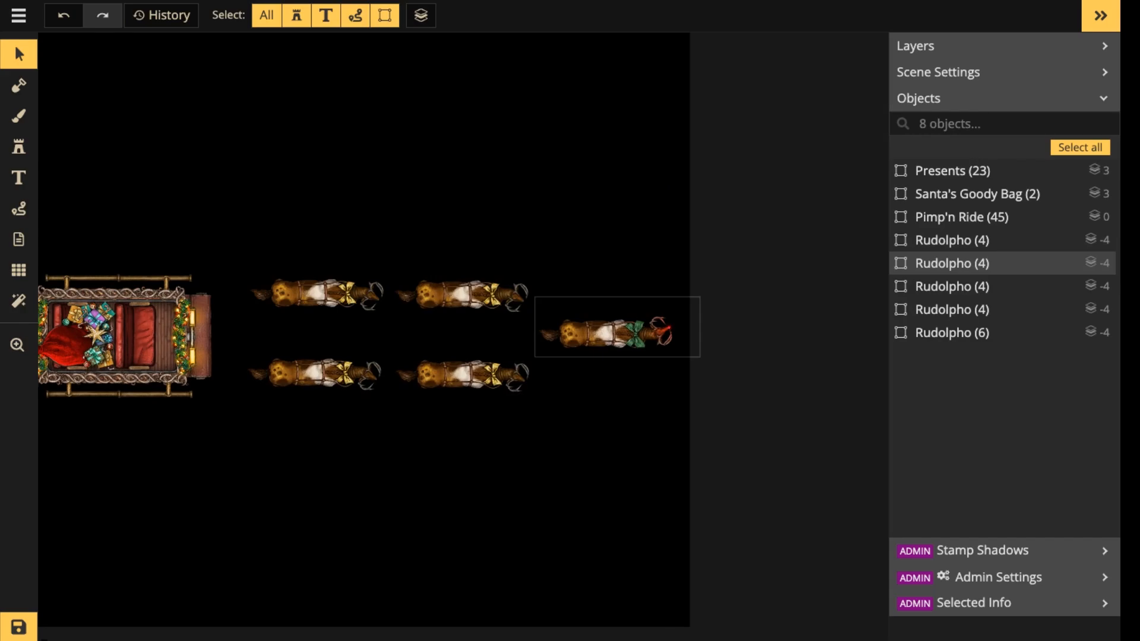
Nudge Rudolpho into its centred lead position ahead of the second pair and save the map.
click(951, 332)
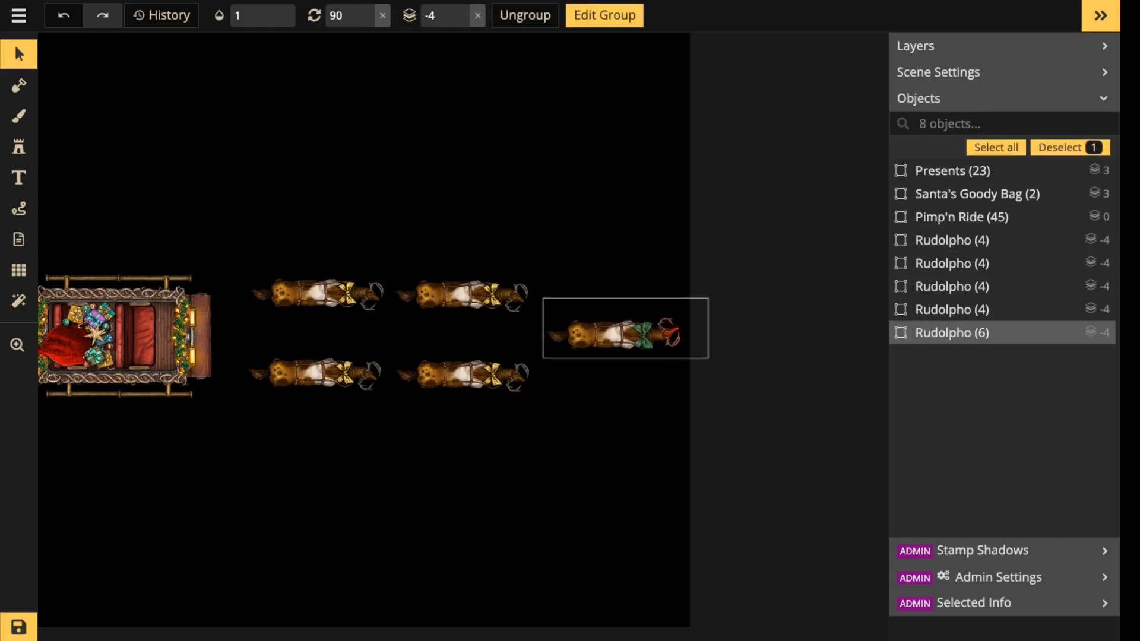
double_click(625, 334)
drag(625, 335, 624, 334)
double_click(620, 430)
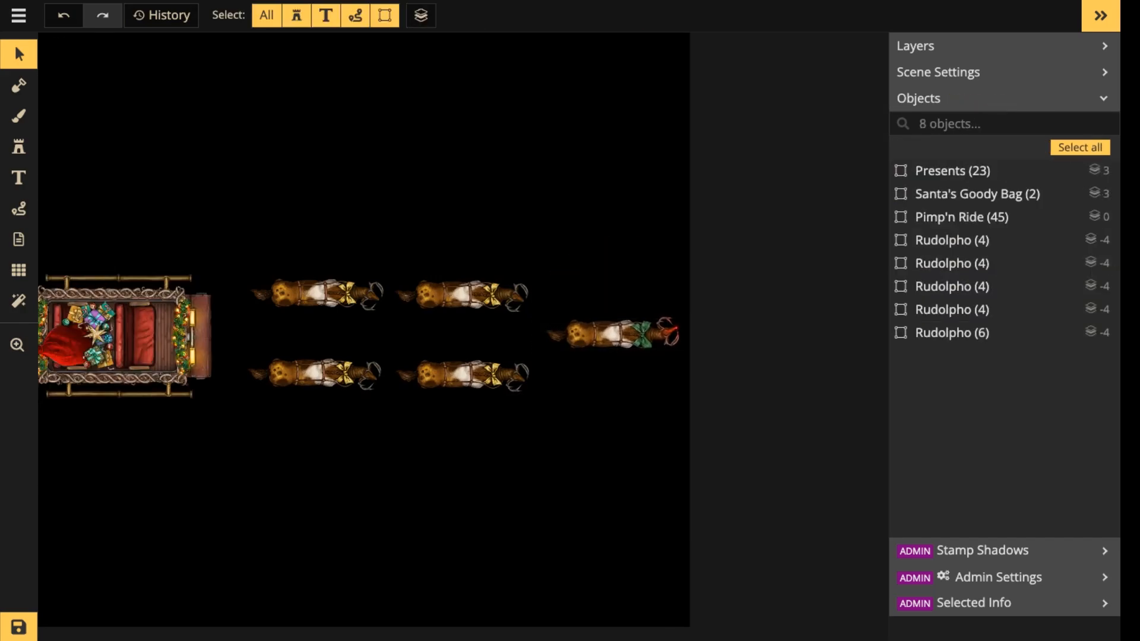
drag(309, 203, 685, 456)
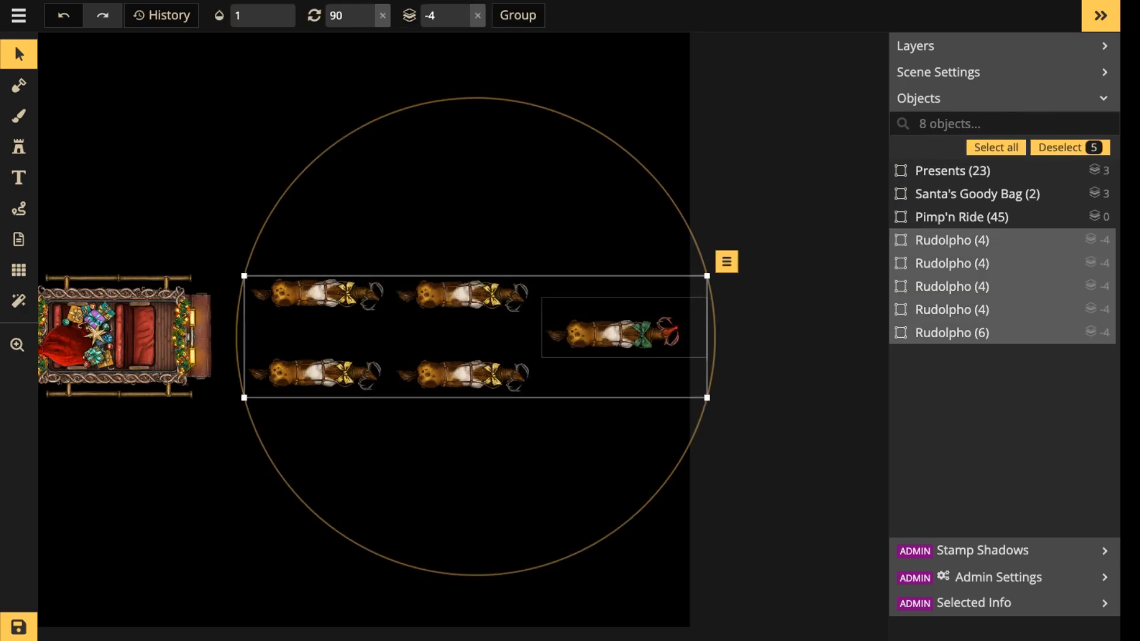
click(343, 259)
scroll(343, 259, down, 3)
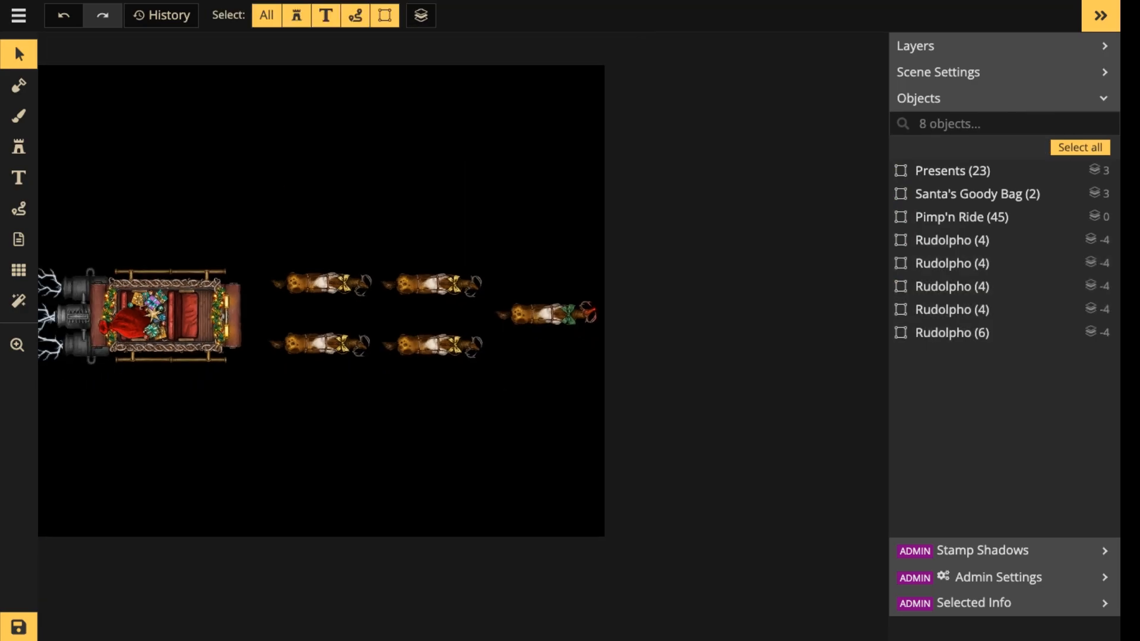
key(ctrl+s)
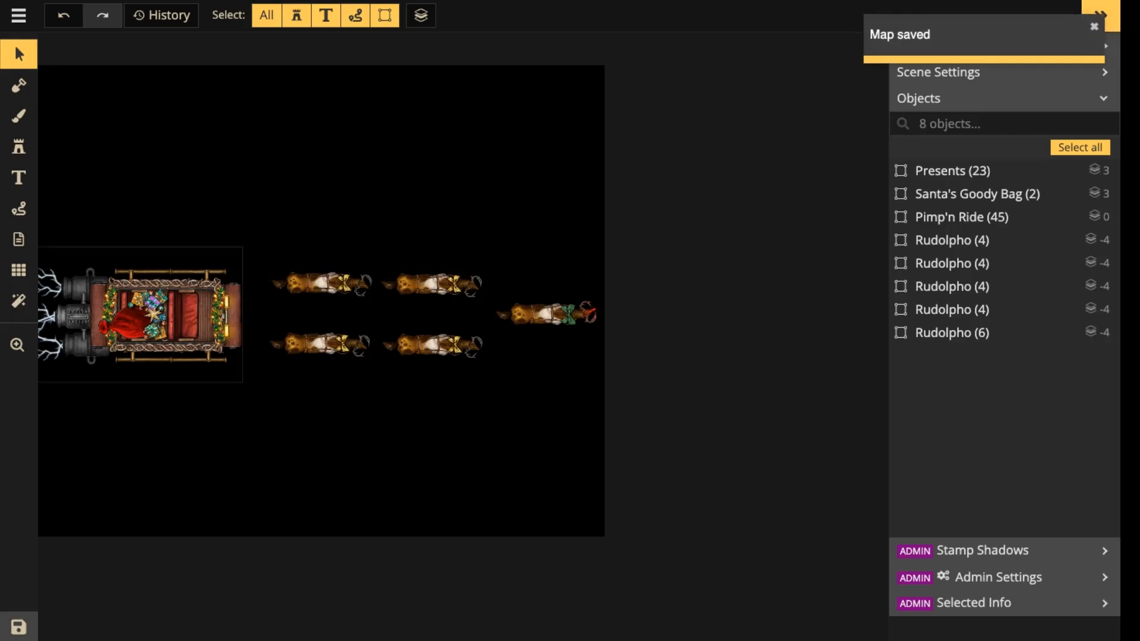
scroll(132, 196, down, 2)
click(18, 85)
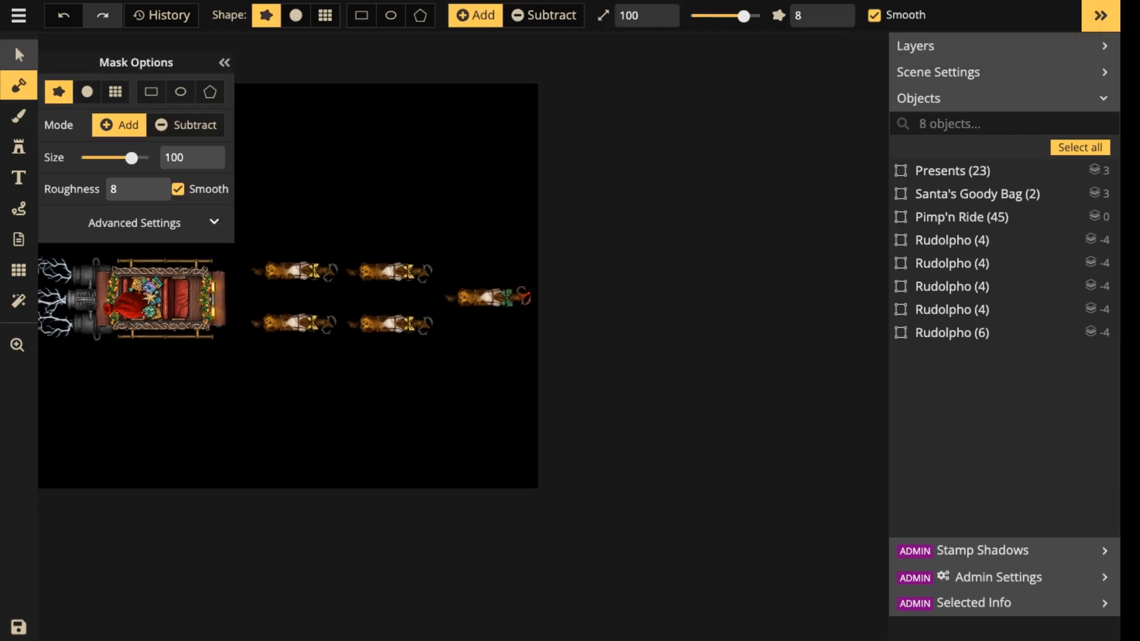
click(18, 54)
Move the carriage together with its bag and presents slightly up and closer to the horses.
scroll(219, 236, up, 2)
key(space)
drag(221, 235, 397, 227)
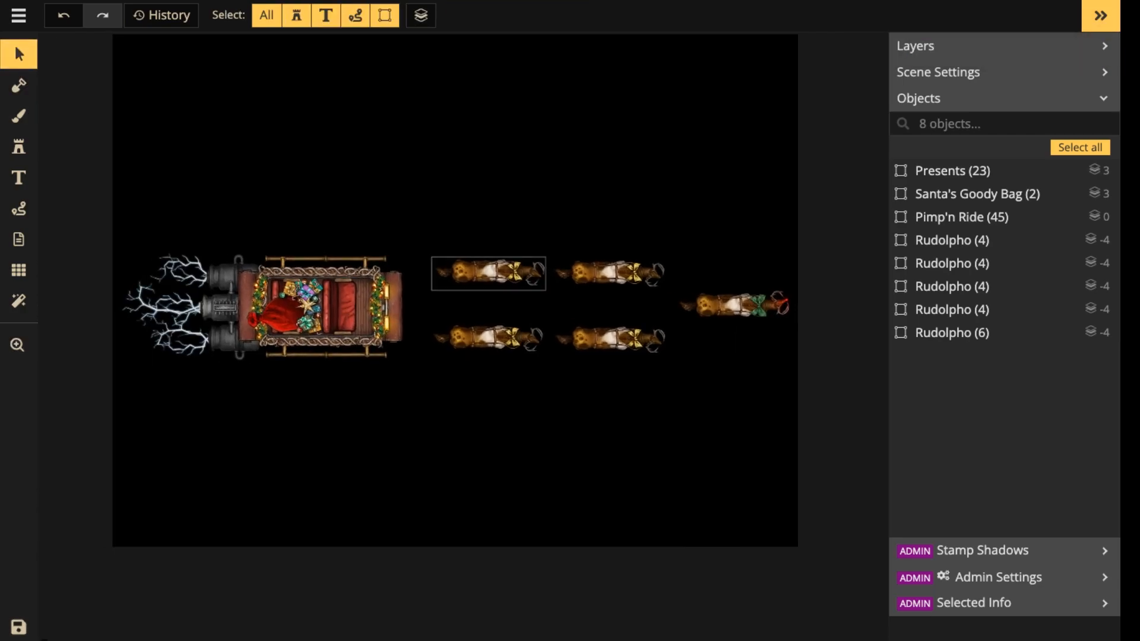
click(488, 273)
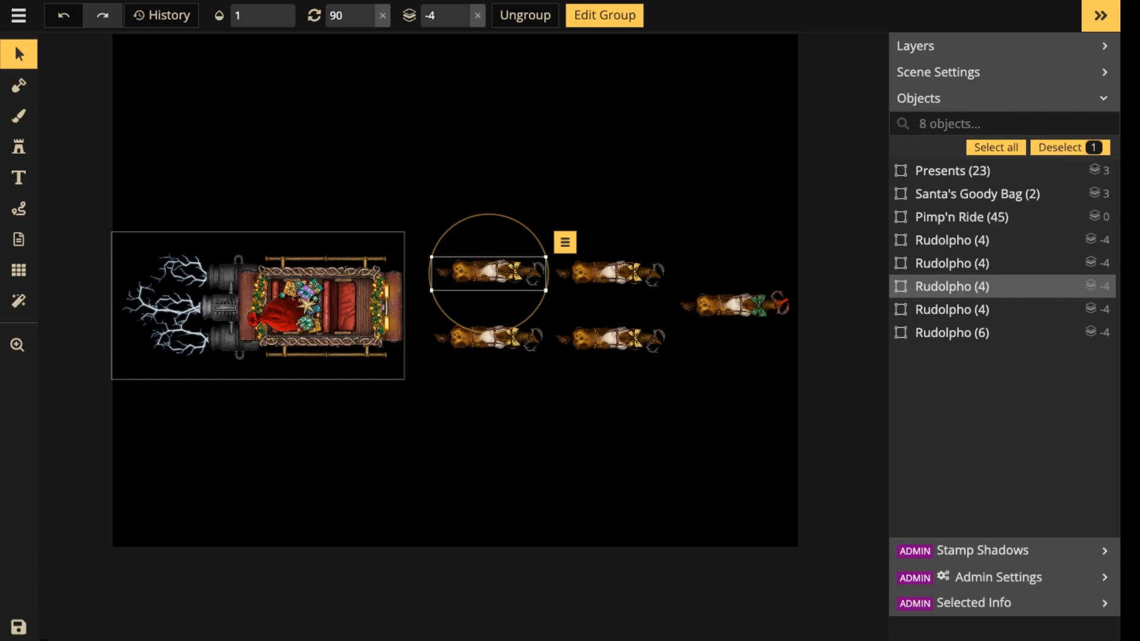
drag(137, 226, 326, 377)
click(325, 393)
drag(150, 173, 356, 423)
mouse_move(301, 307)
mouse_down()
mouse_move(307, 275)
mouse_move(309, 303)
mouse_up()
click(124, 129)
Rotate all eight objects together clockwise to a rotation of 182 and position them diagonally across the canvas.
drag(125, 129, 702, 457)
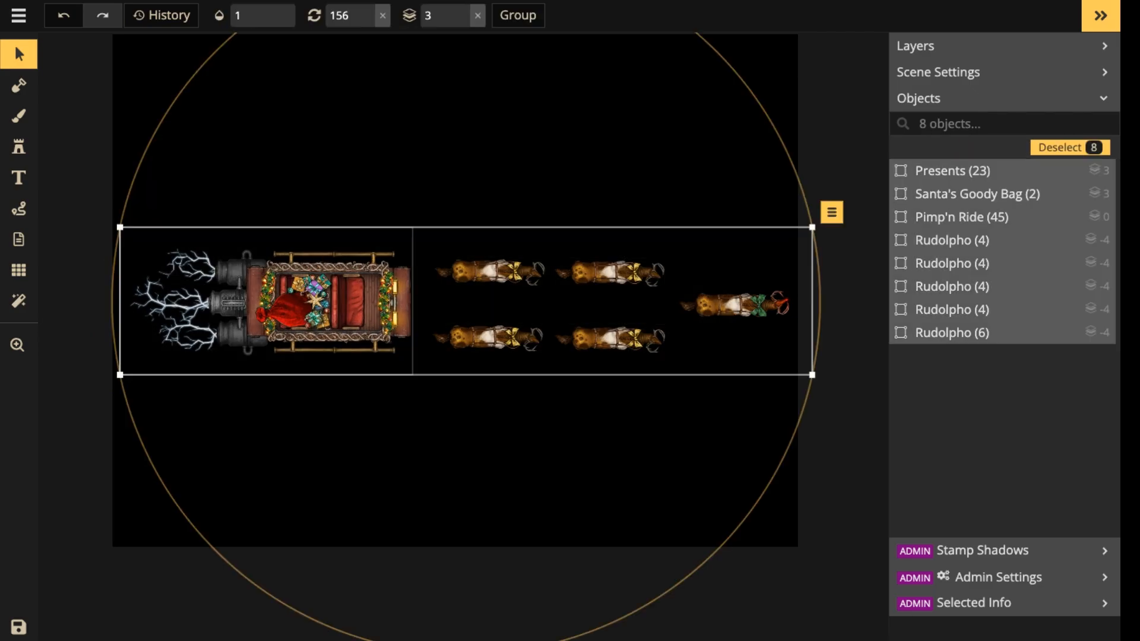
key(r)
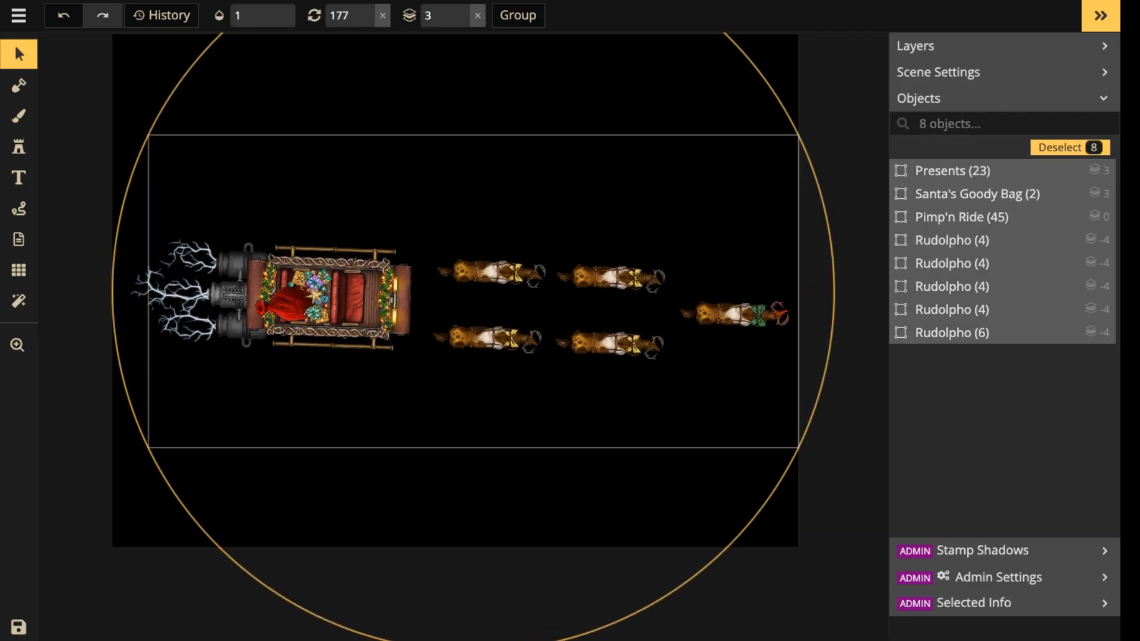
drag(579, 401, 563, 364)
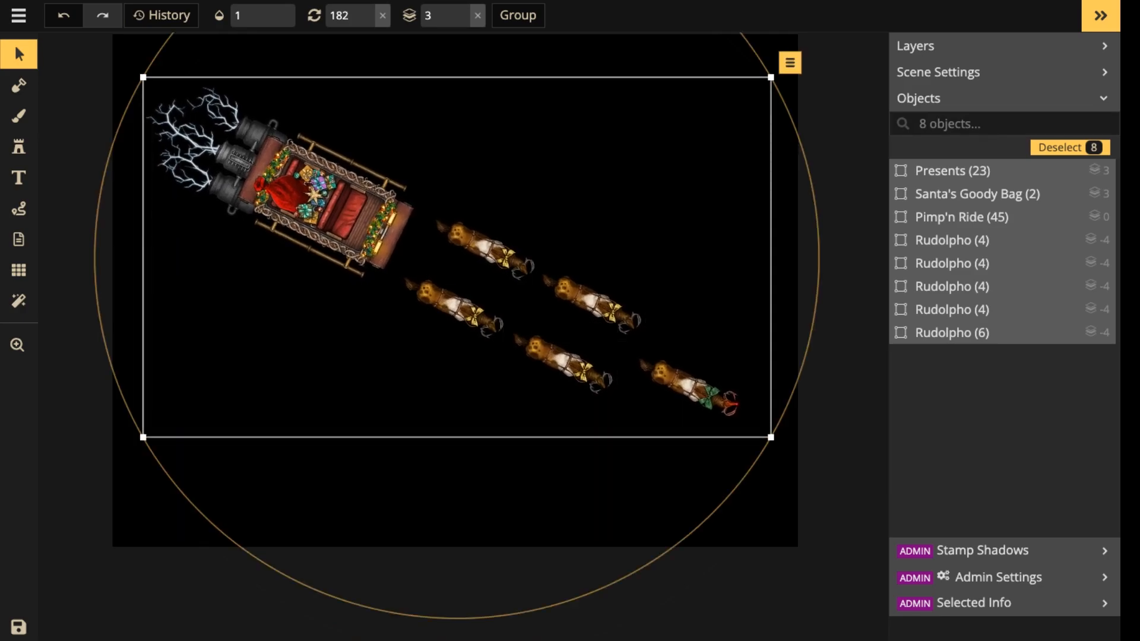
Rotate the five horses individually to 131 and shift the second gold-bowed pair downward to start a curved formation.
drag(464, 195, 768, 450)
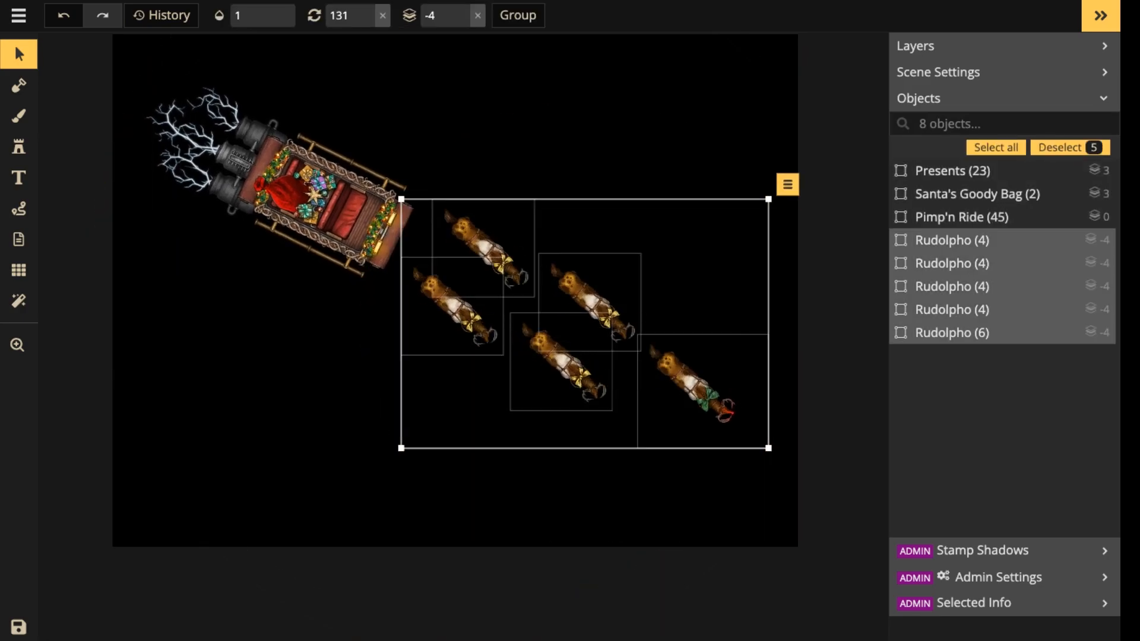
drag(561, 362, 548, 392)
click(618, 329)
click(618, 329)
click(616, 306)
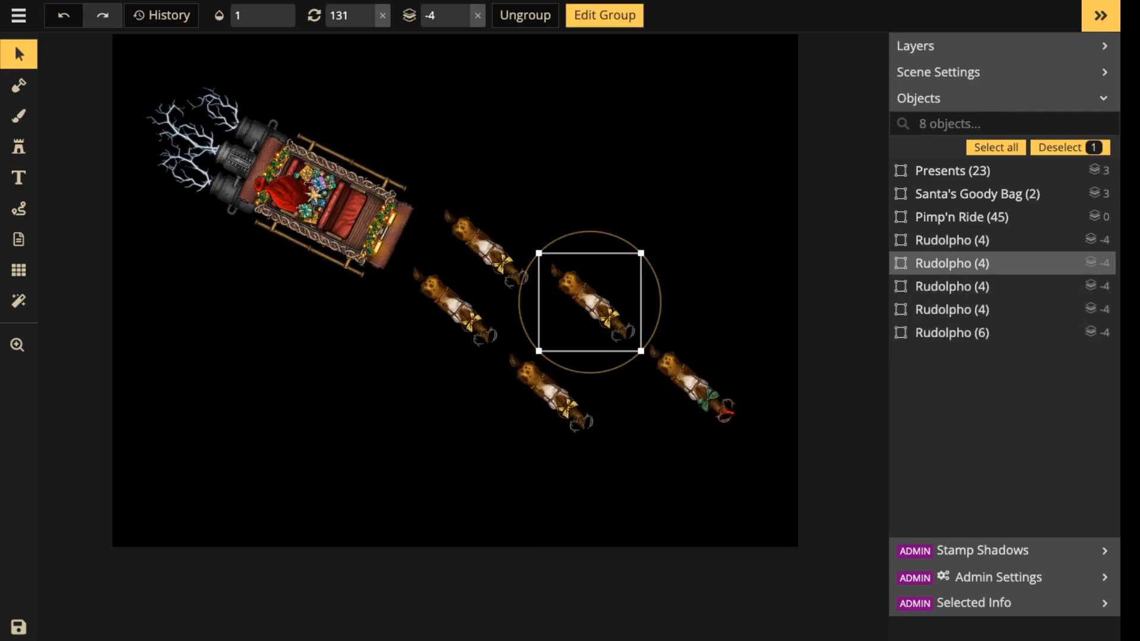
drag(616, 305, 607, 336)
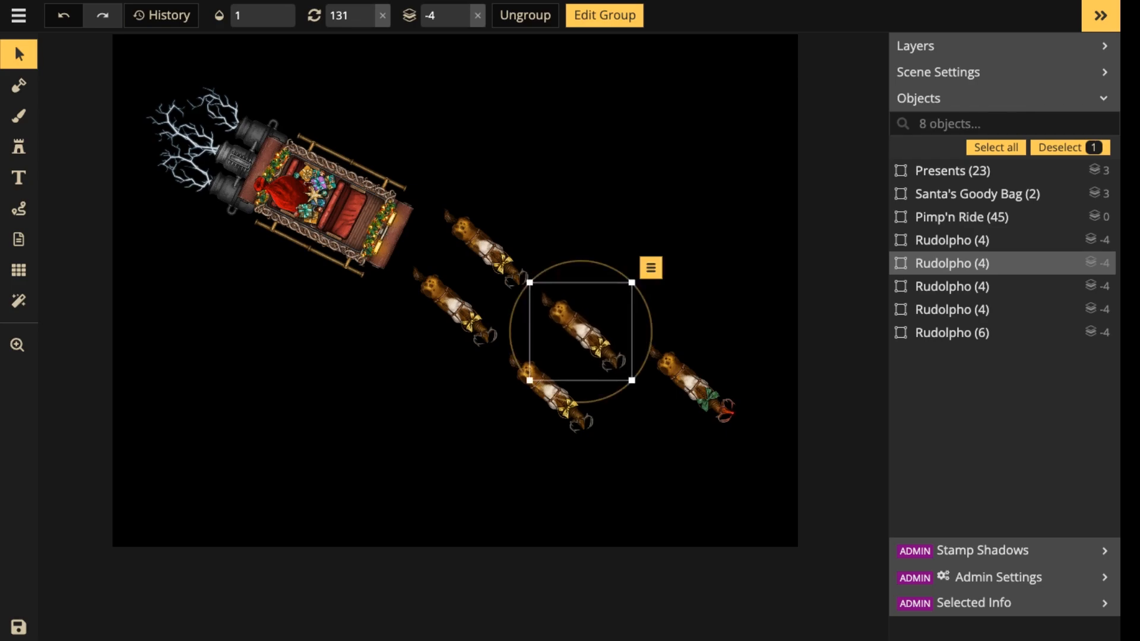
Rotate the second pair's lower horse to 136 and upper one to 134, and place Rudolpho lower ahead of them at 146.
click(551, 395)
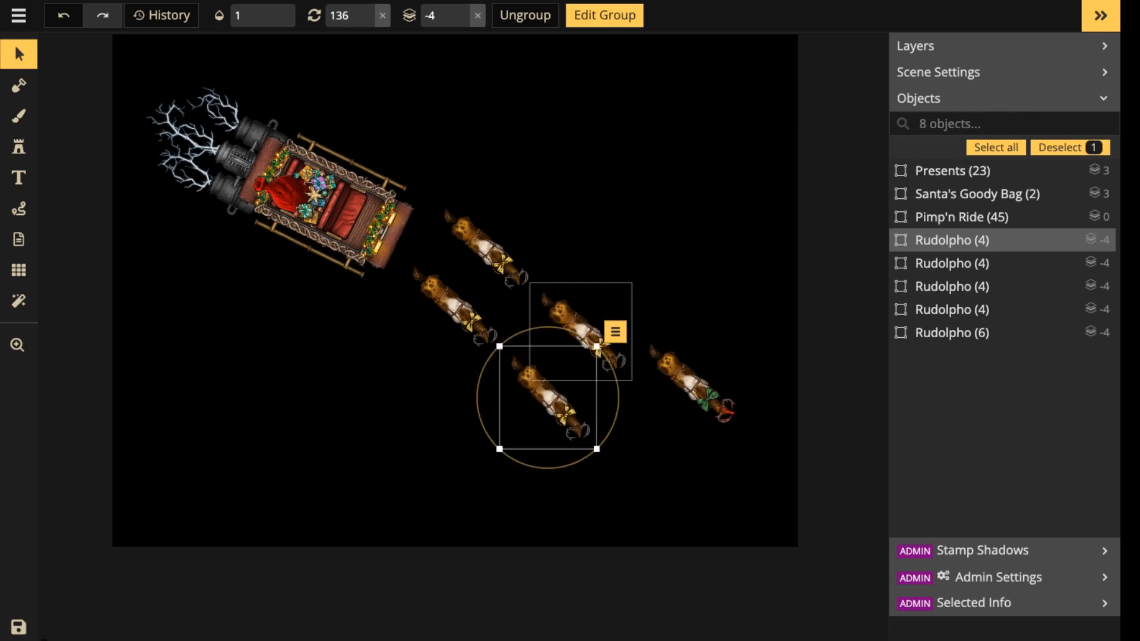
click(579, 330)
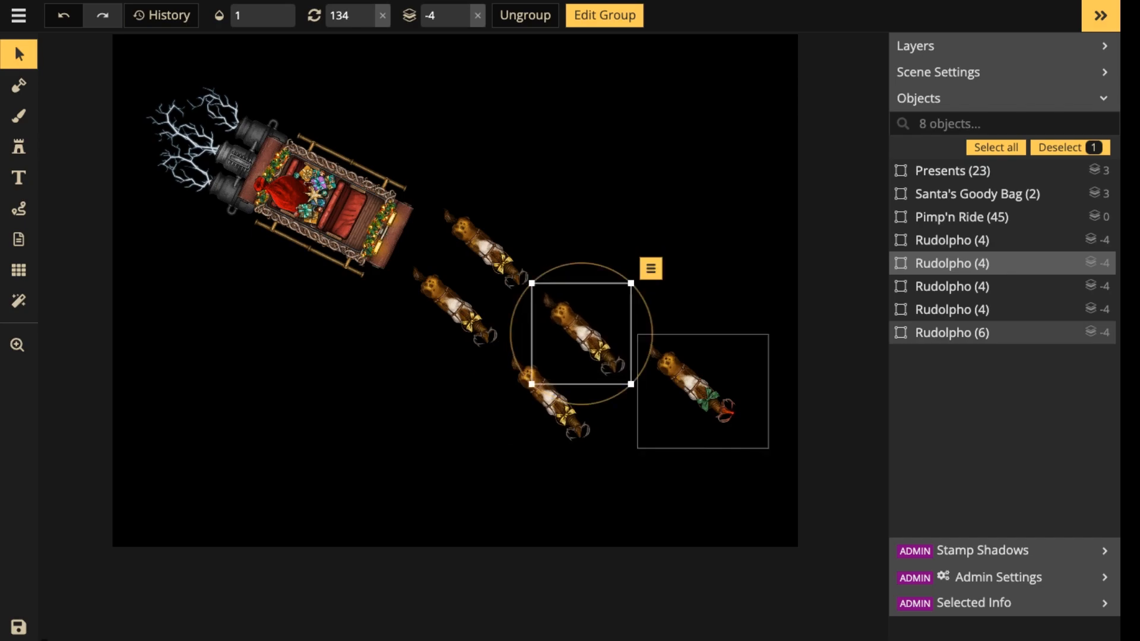
click(692, 384)
drag(781, 428, 770, 446)
drag(695, 408, 657, 469)
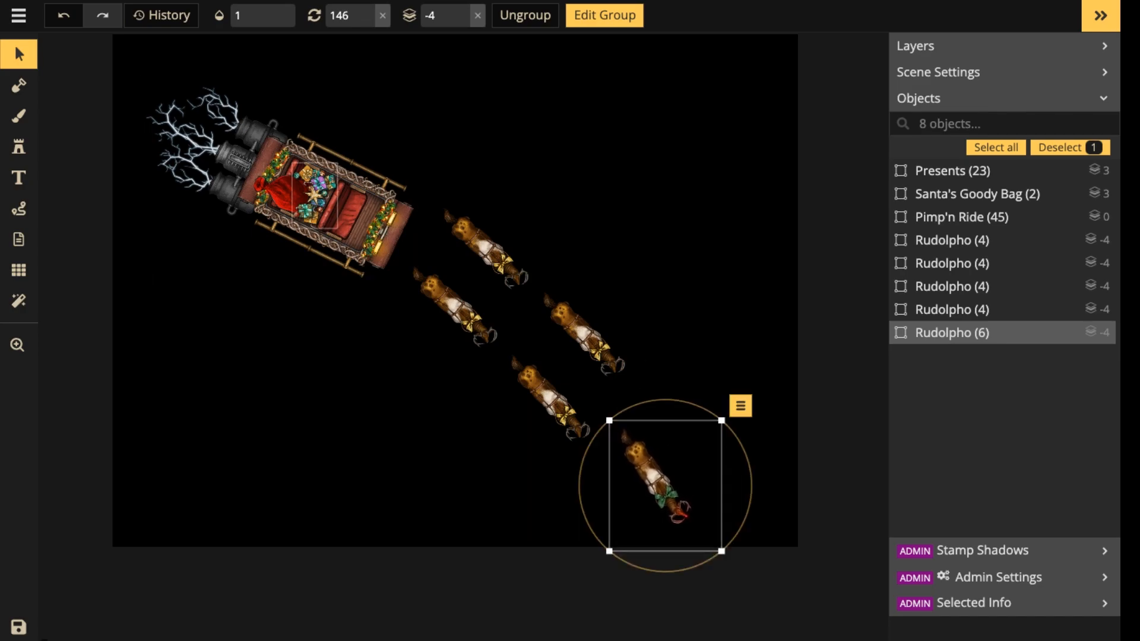
Move the carriage with its bag and presents slightly up, and shift all eight objects together a little higher on the canvas.
drag(161, 80, 350, 205)
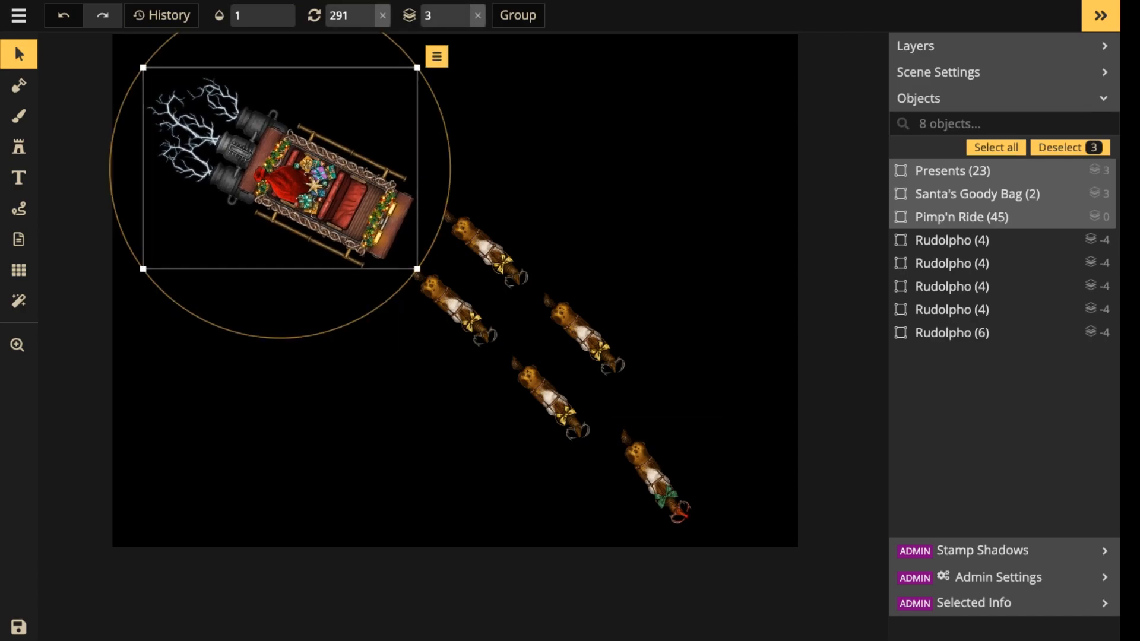
click(499, 160)
drag(130, 47, 711, 515)
drag(368, 238, 366, 213)
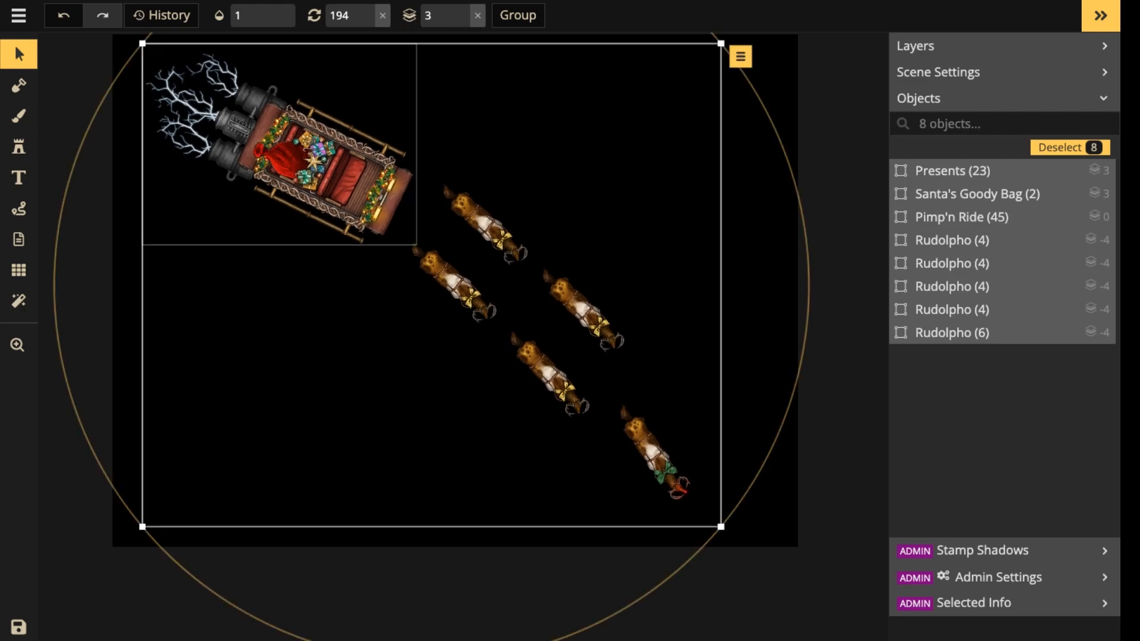
Nudge Rudolpho slightly to the right to centre it ahead of the second pair.
click(656, 457)
drag(656, 457, 663, 454)
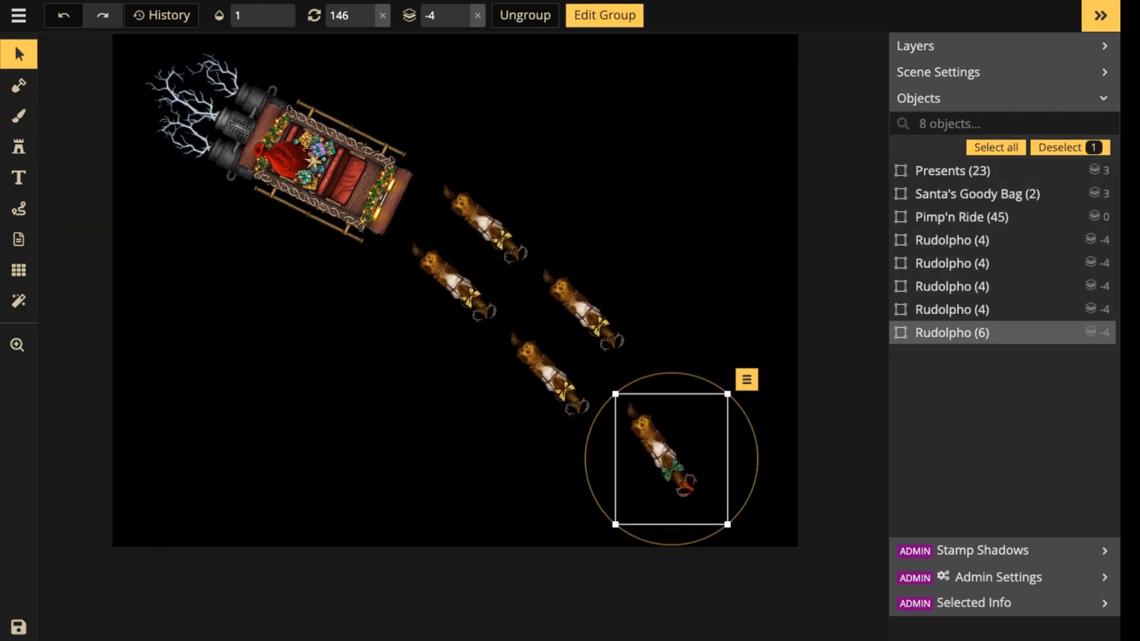
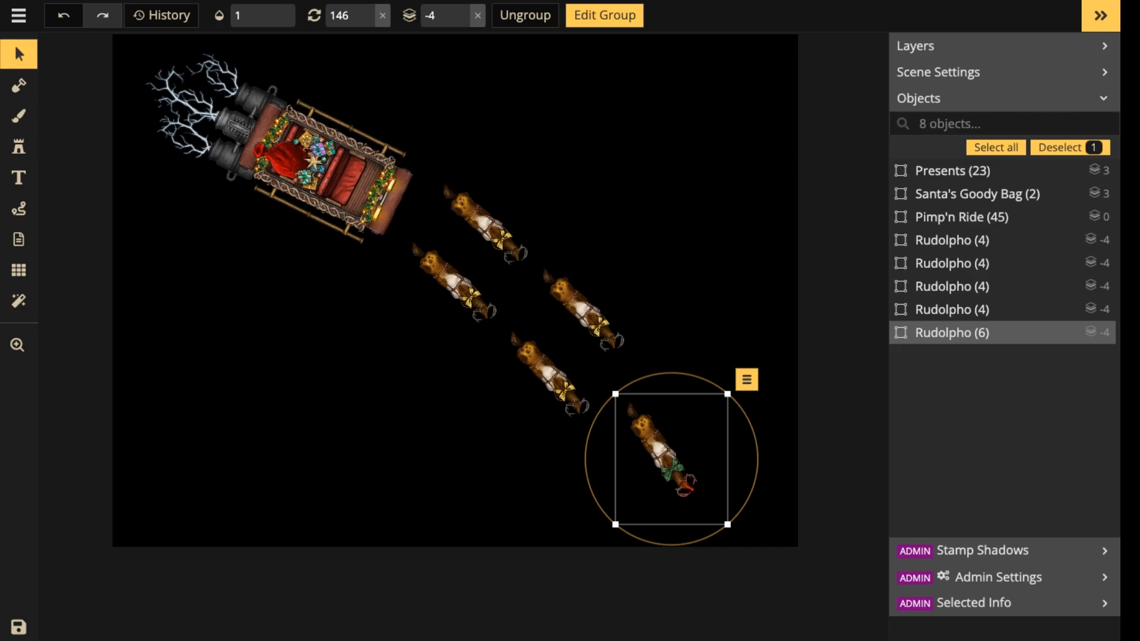
Search the stamp catalog for "rope" with Custom Assets excluded, and choose the first thin straight rope from Pieces of Rope.
scroll(469, 202, up, 3)
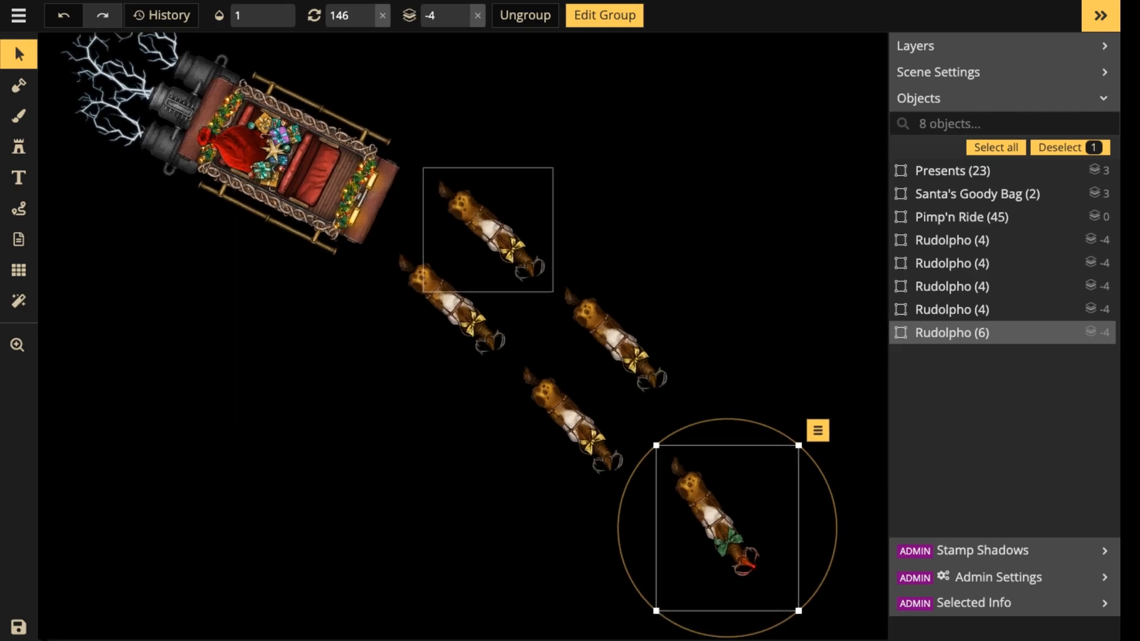
scroll(432, 197, up, 3)
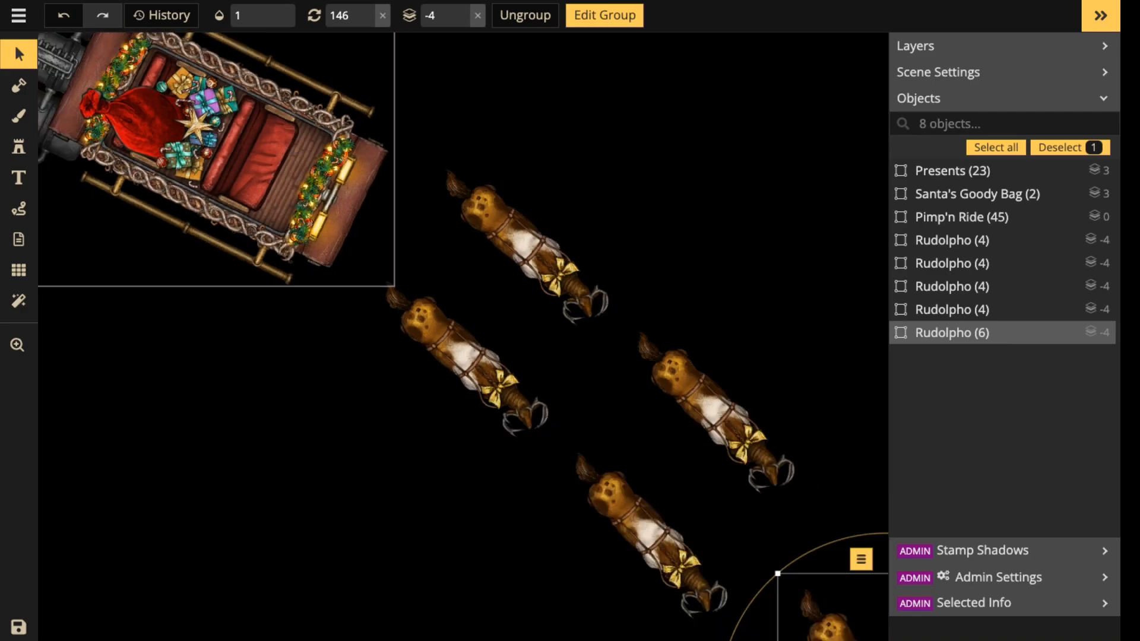
scroll(299, 158, down, 1)
click(18, 146)
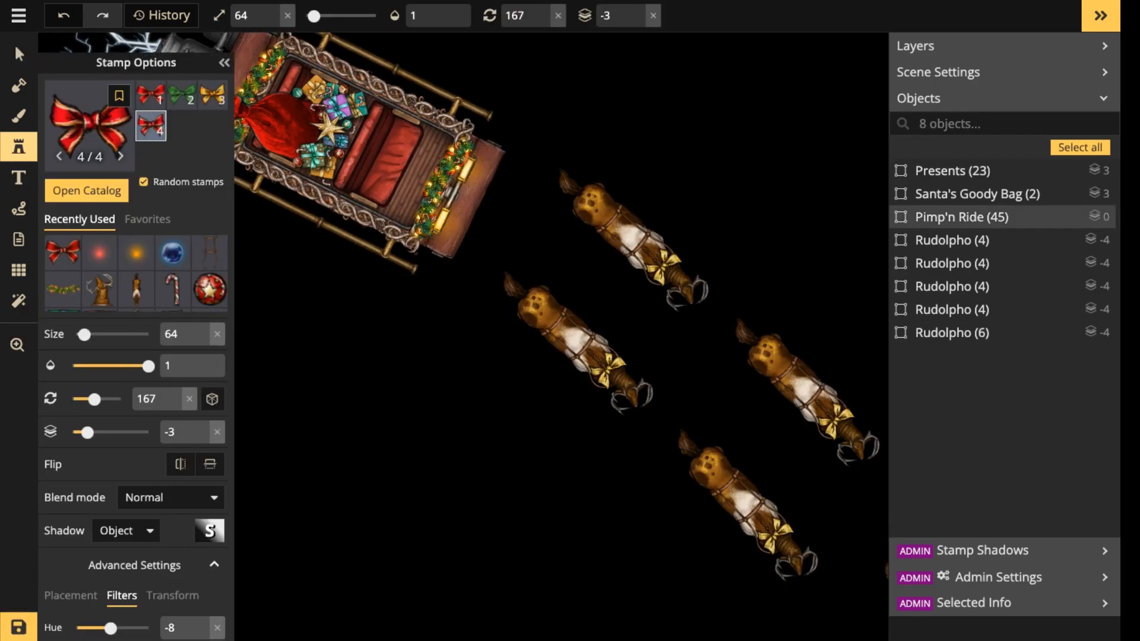
click(90, 127)
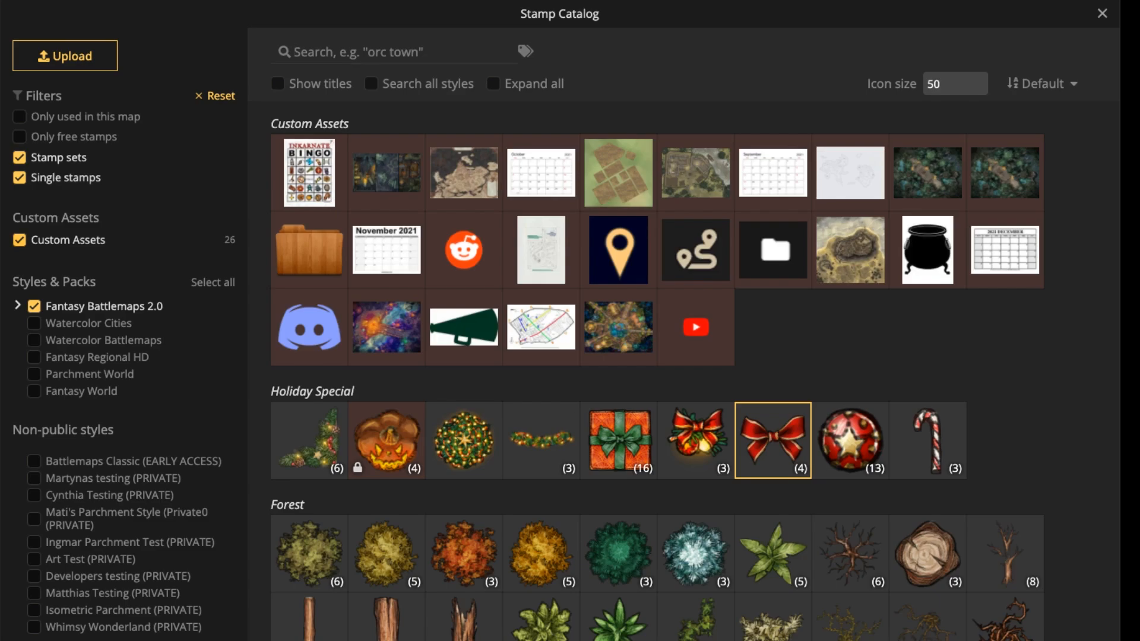
click(19, 240)
click(368, 52)
text(rope)
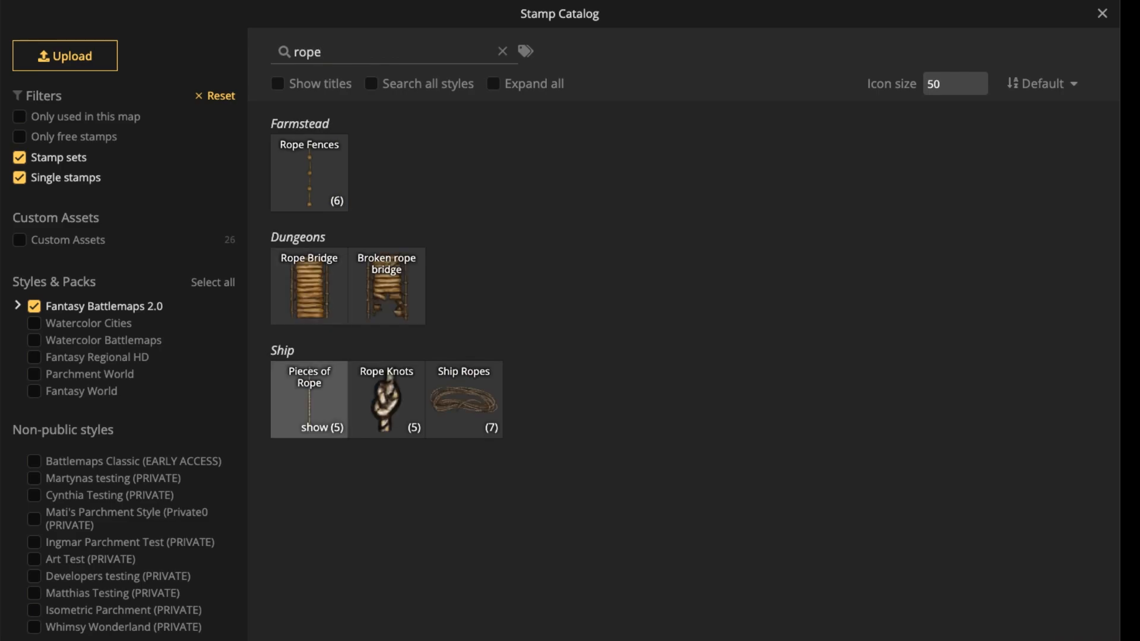
click(319, 428)
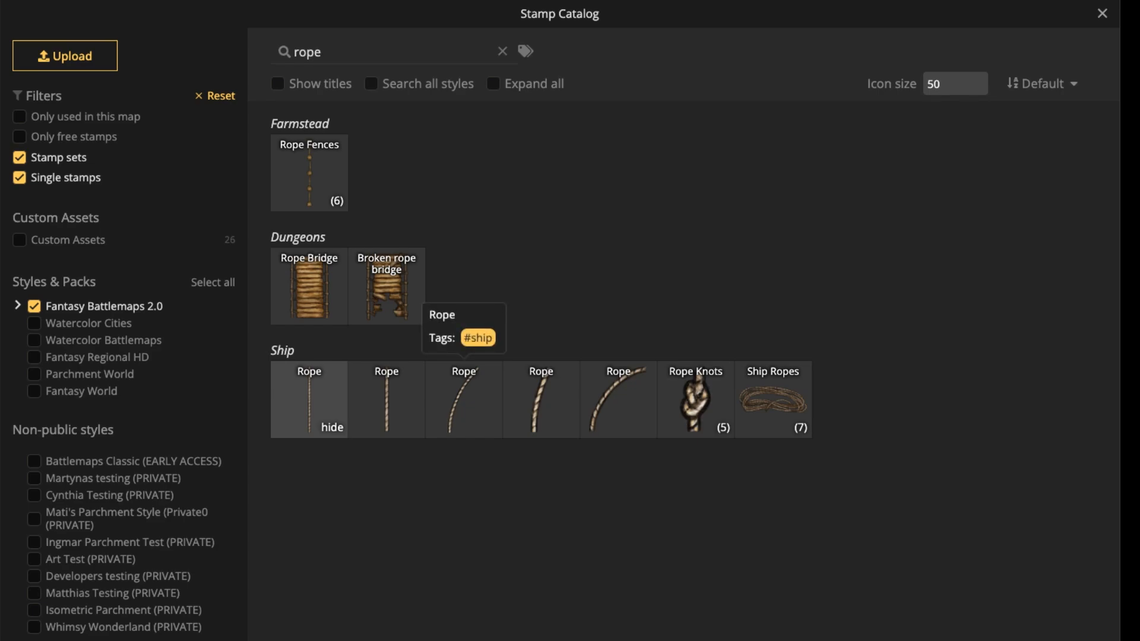
click(308, 404)
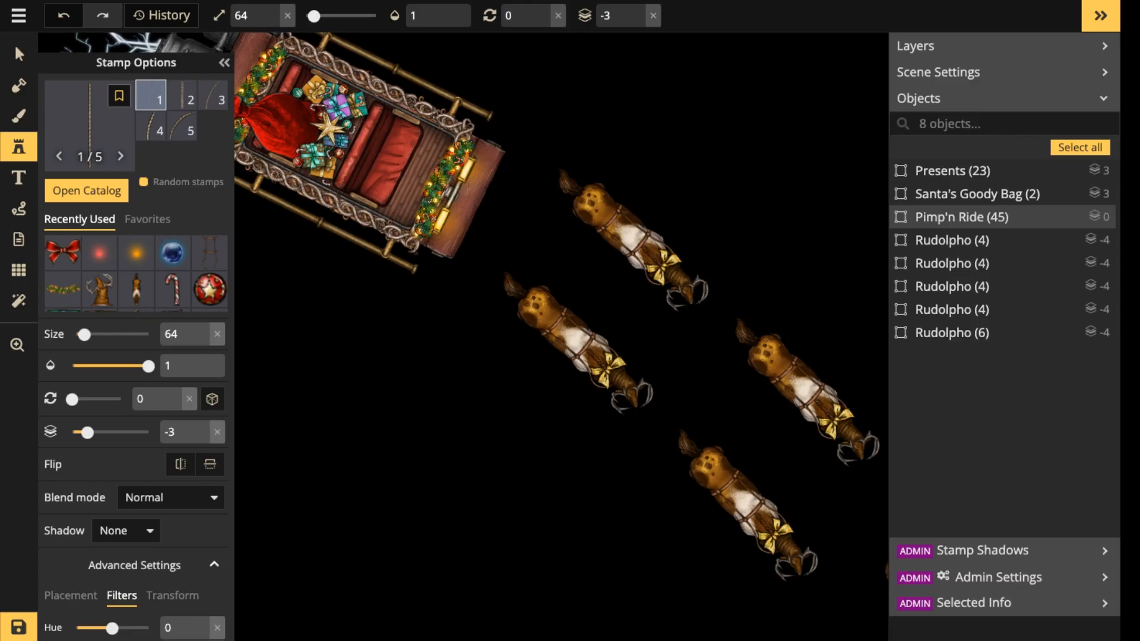
scroll(573, 283, up, 4)
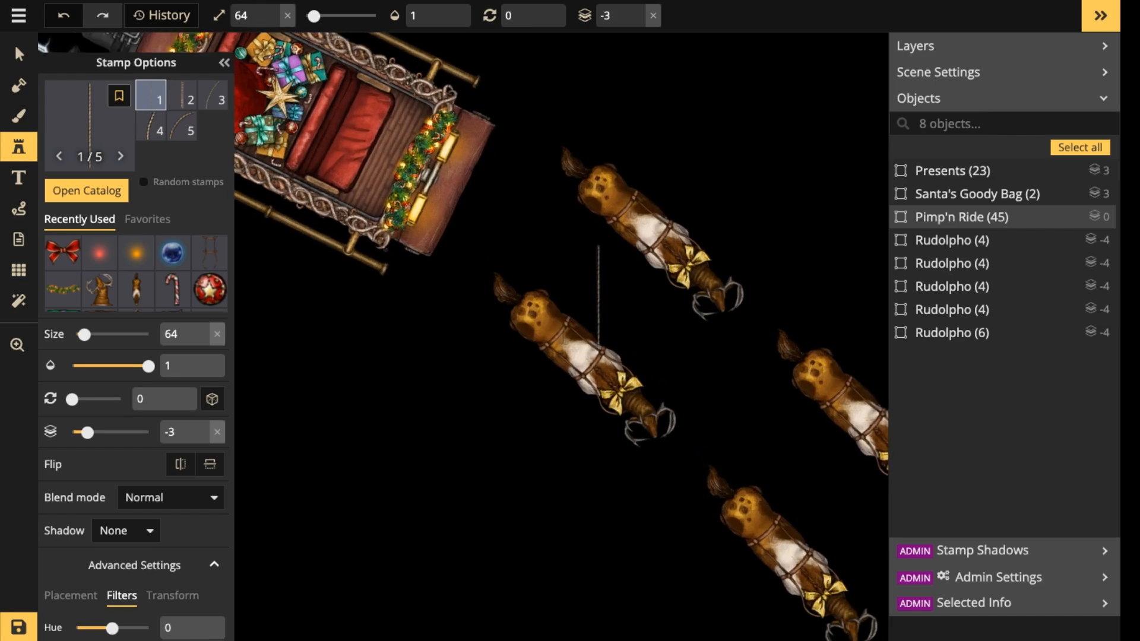
scroll(581, 281, down, 2)
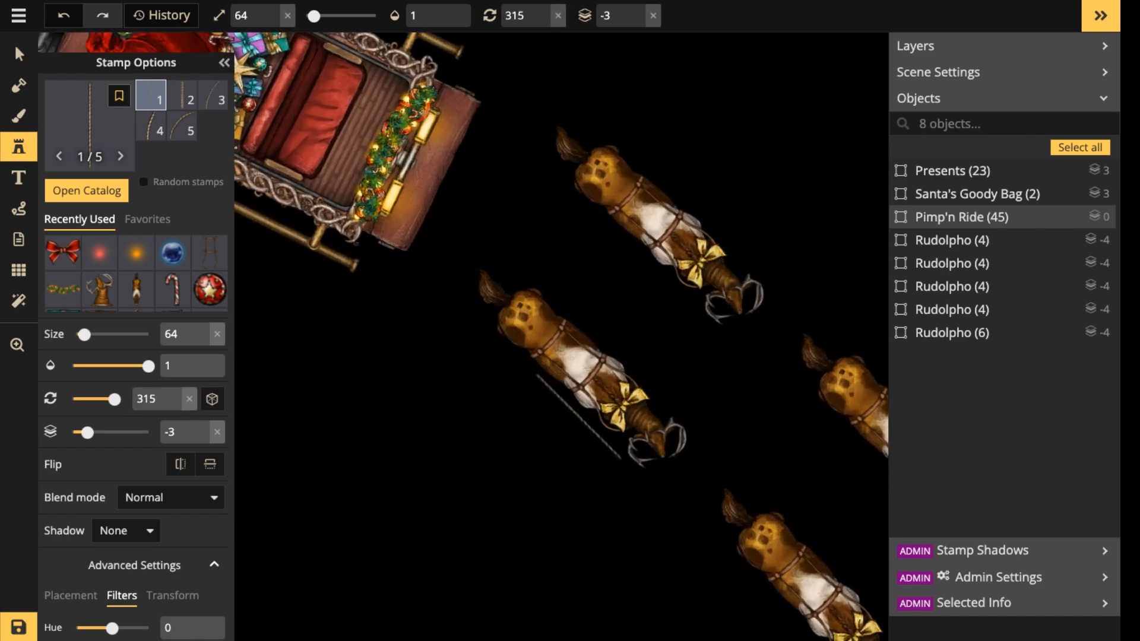
scroll(689, 404, up, 3)
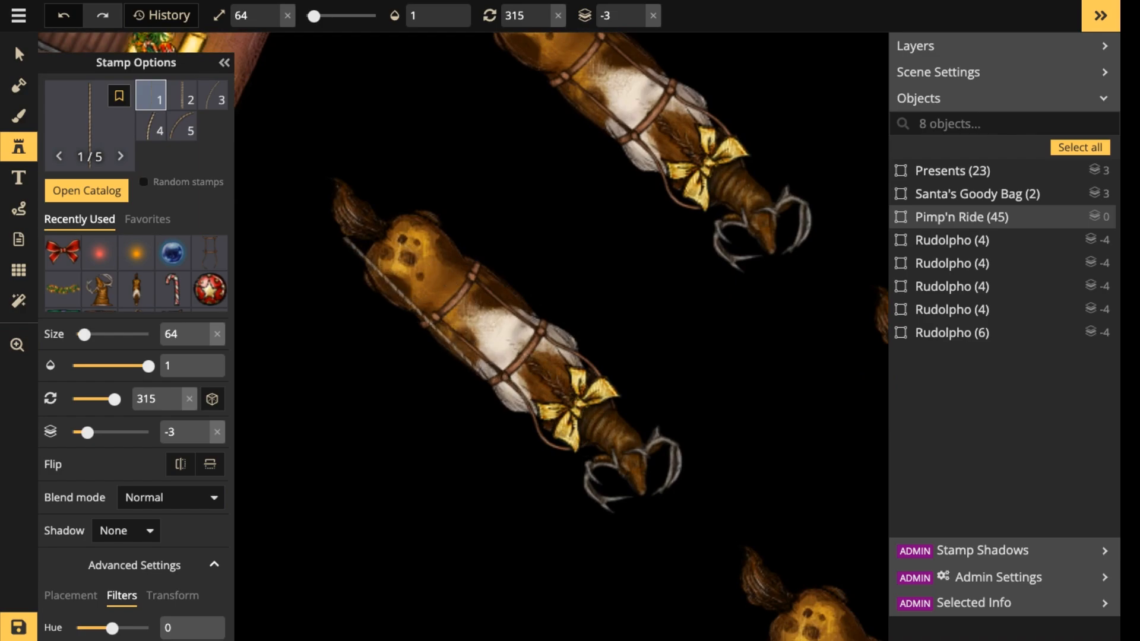
scroll(427, 313, down, 1)
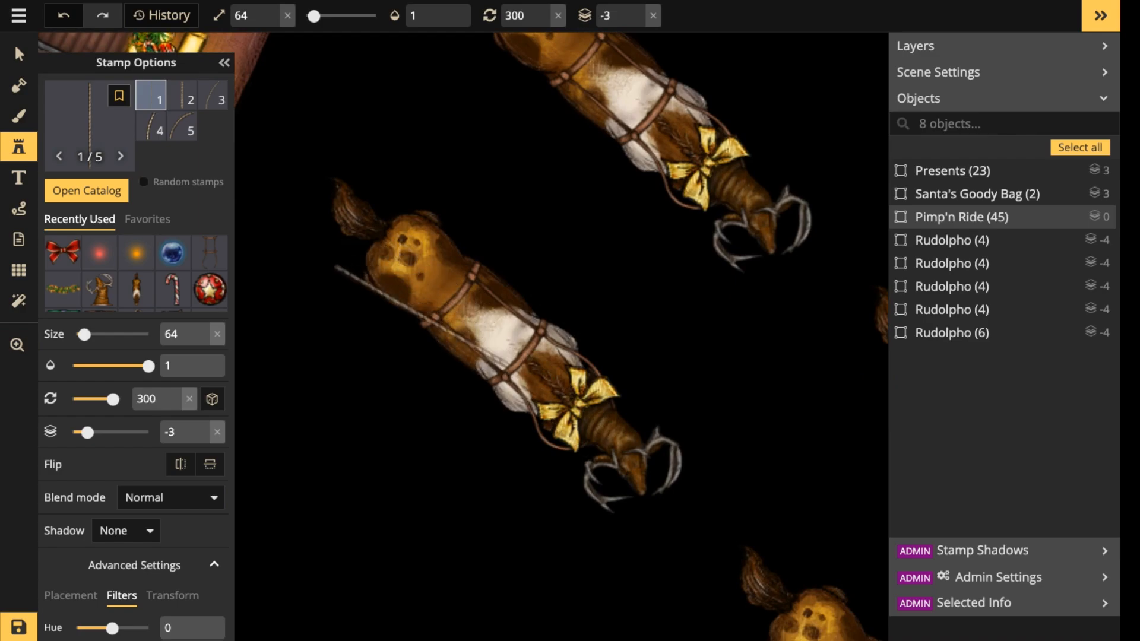
drag(344, 220, 571, 261)
scroll(571, 260, down, 1)
drag(574, 193, 579, 309)
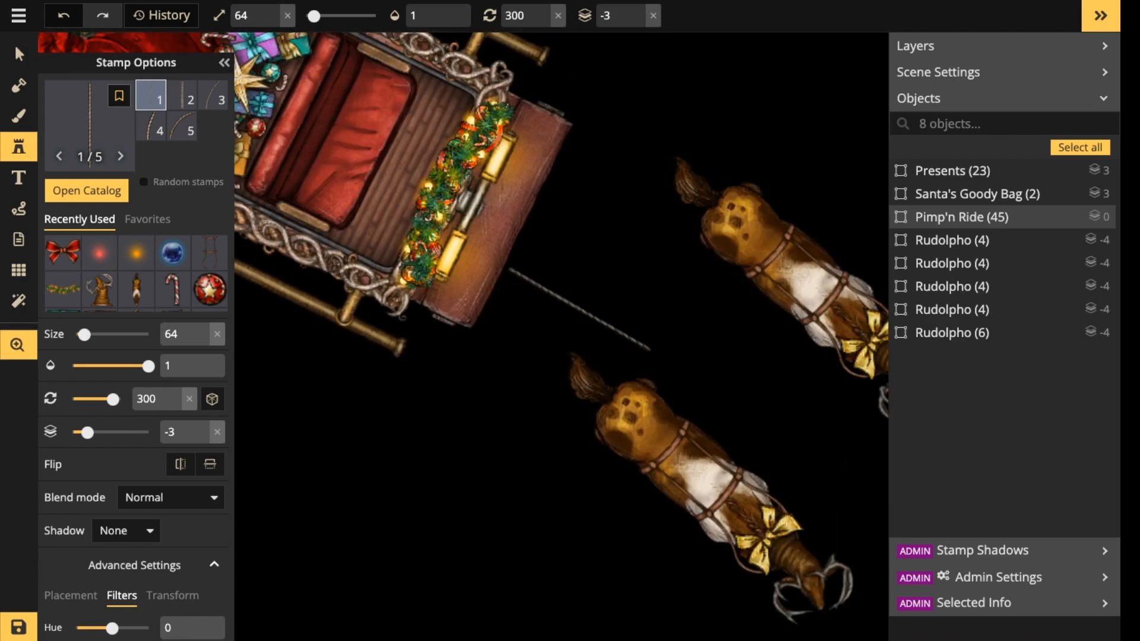
click(18, 54)
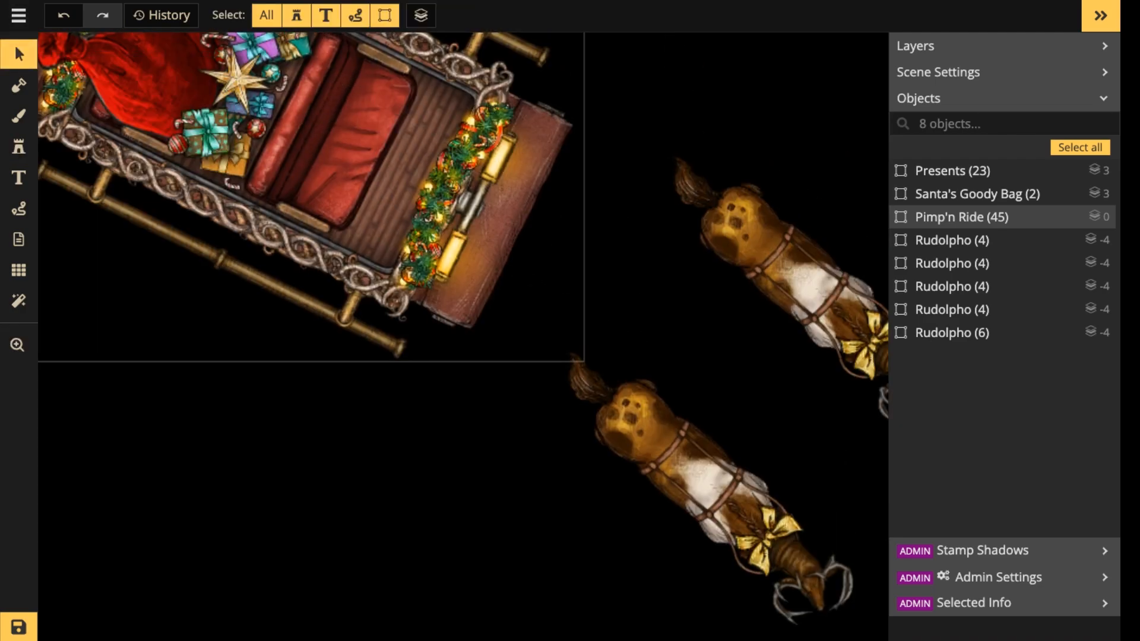
double_click(397, 196)
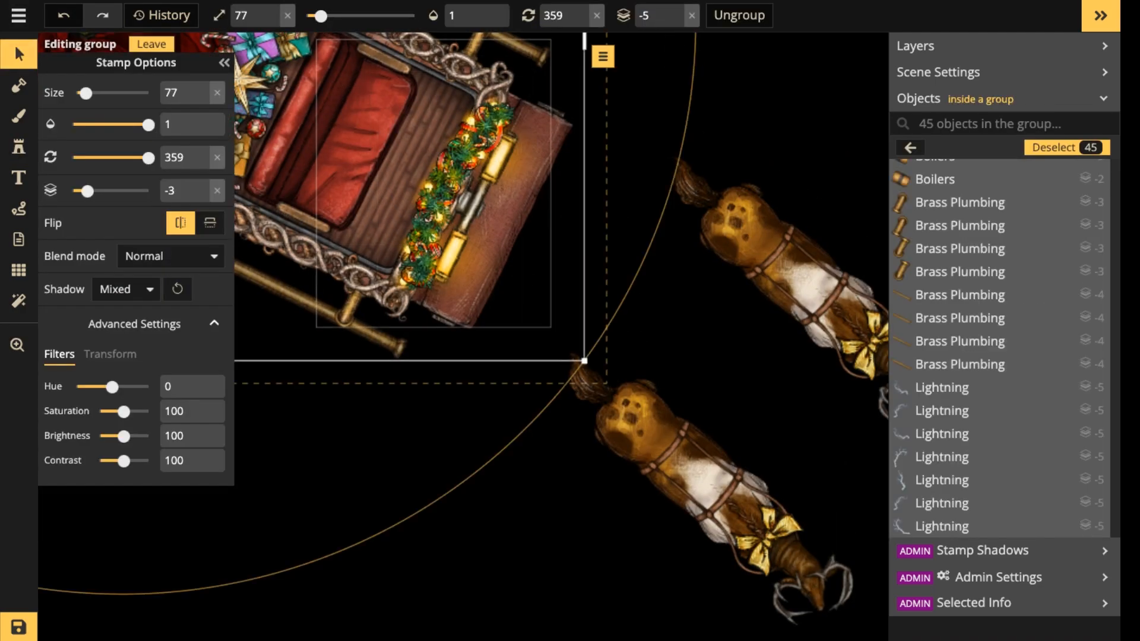
click(658, 433)
click(658, 433)
Place two rope stamps end to end from the lower rear reindeer to the sleigh, size 77, rotation 128, on layers -3 and 3.
click(18, 147)
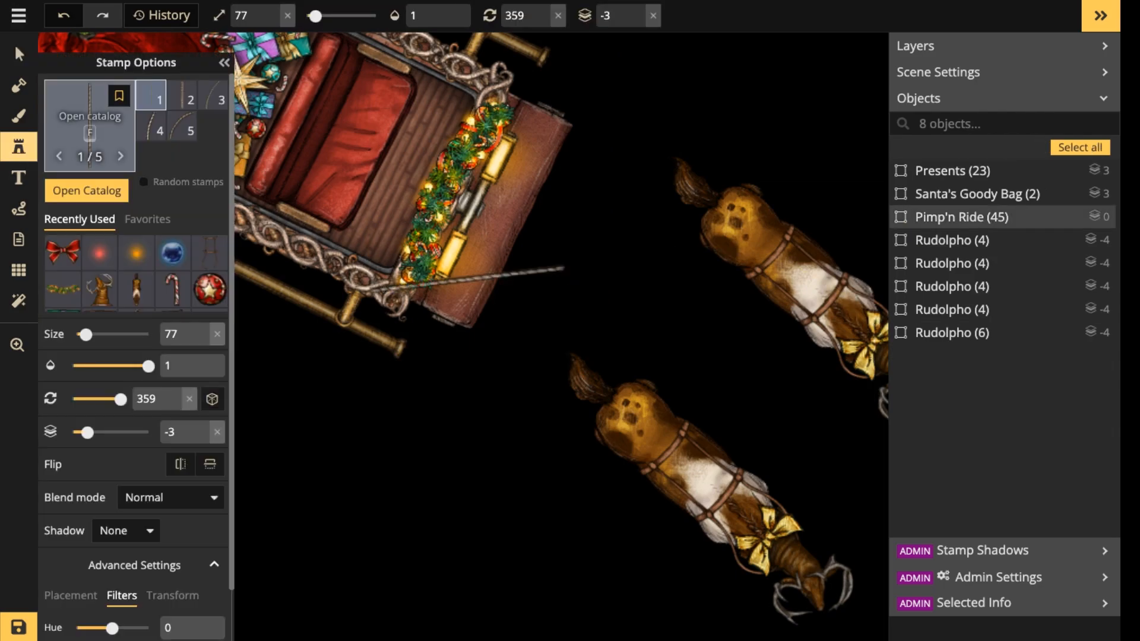
scroll(566, 364, down, 10)
scroll(565, 365, down, 2)
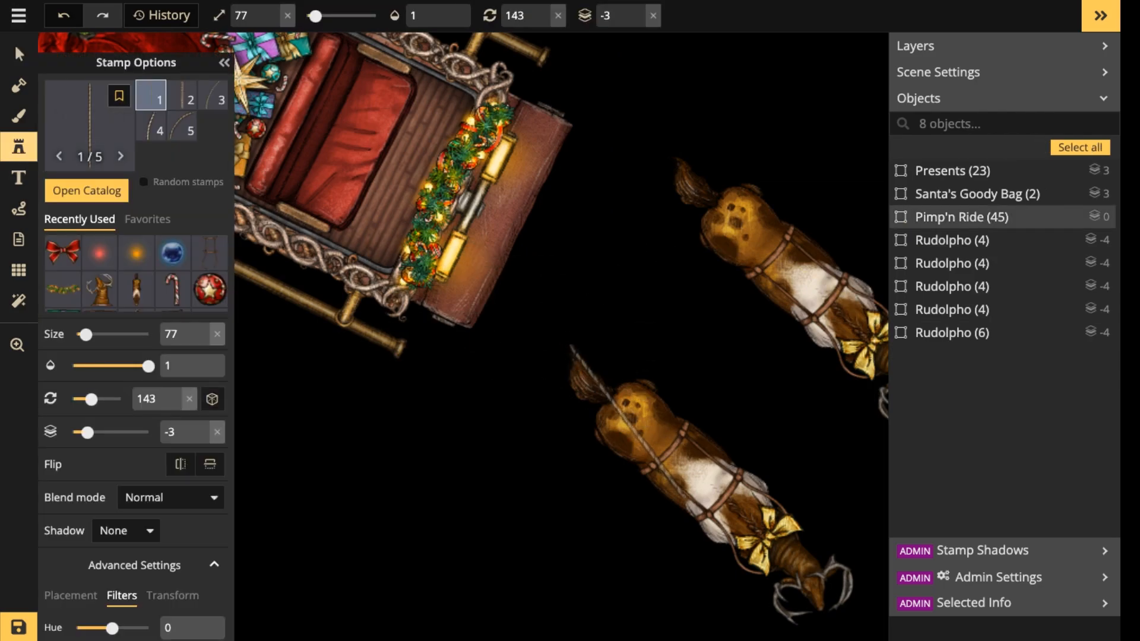
scroll(617, 428, up, 1)
click(632, 450)
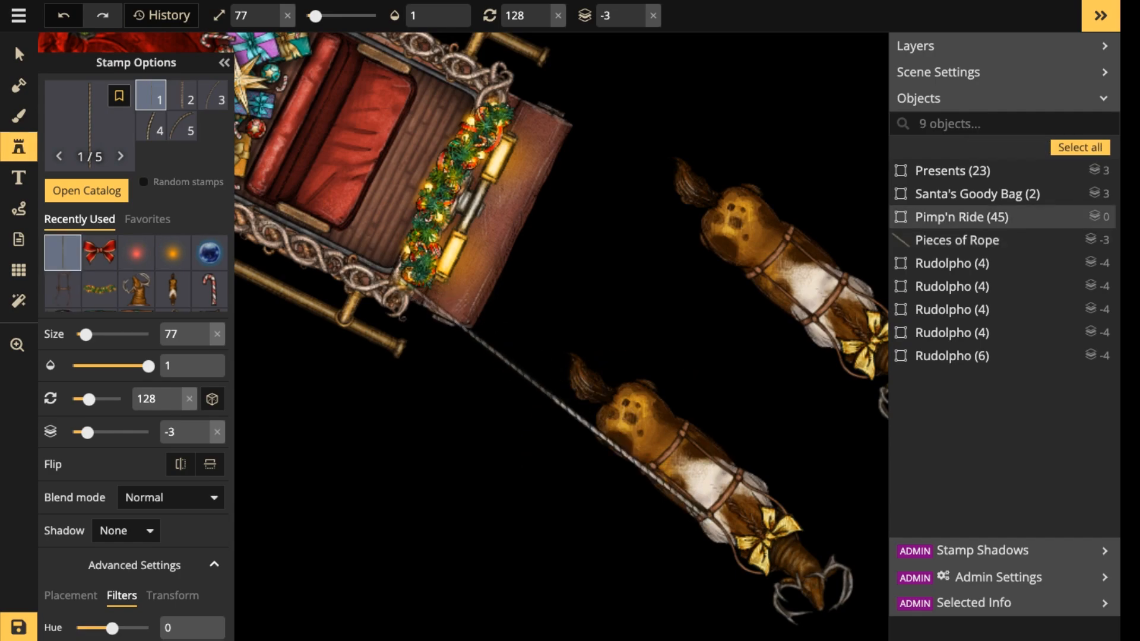
click(481, 341)
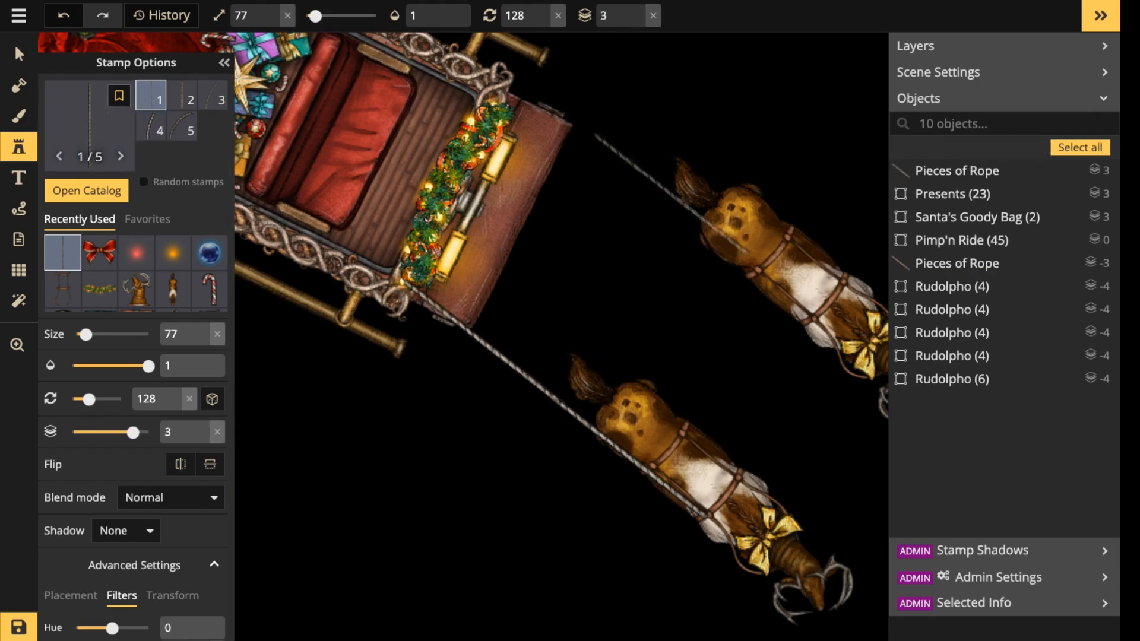
Select both rope pieces and shift them together so the rope runs from the sleigh's front to the lower rear reindeer's harness.
drag(661, 234, 533, 226)
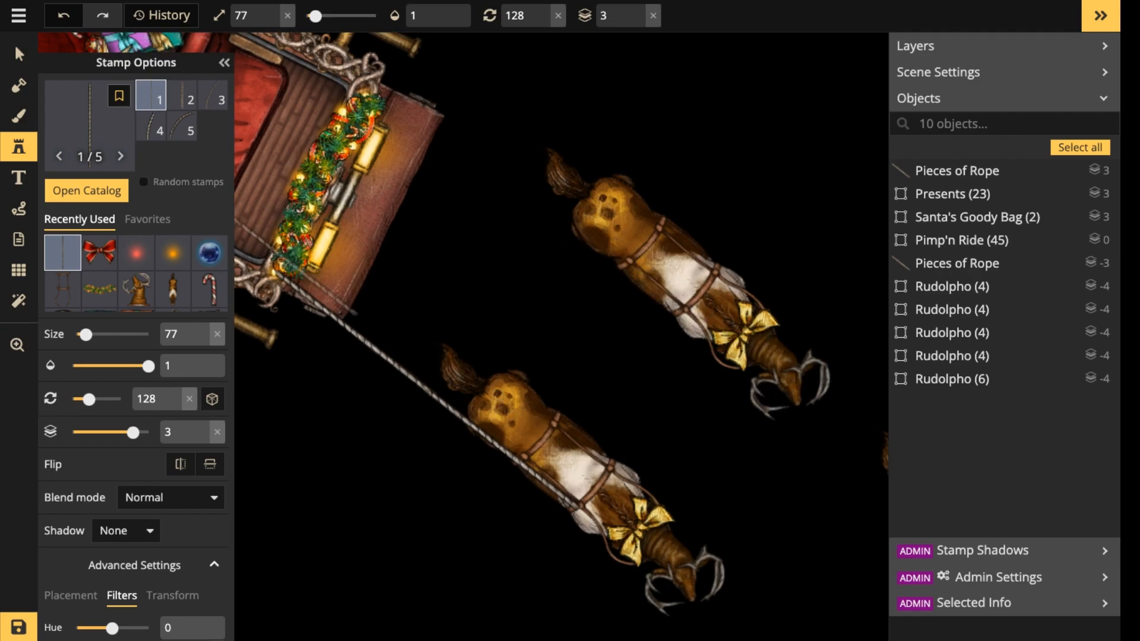
click(469, 279)
click(19, 54)
click(501, 449)
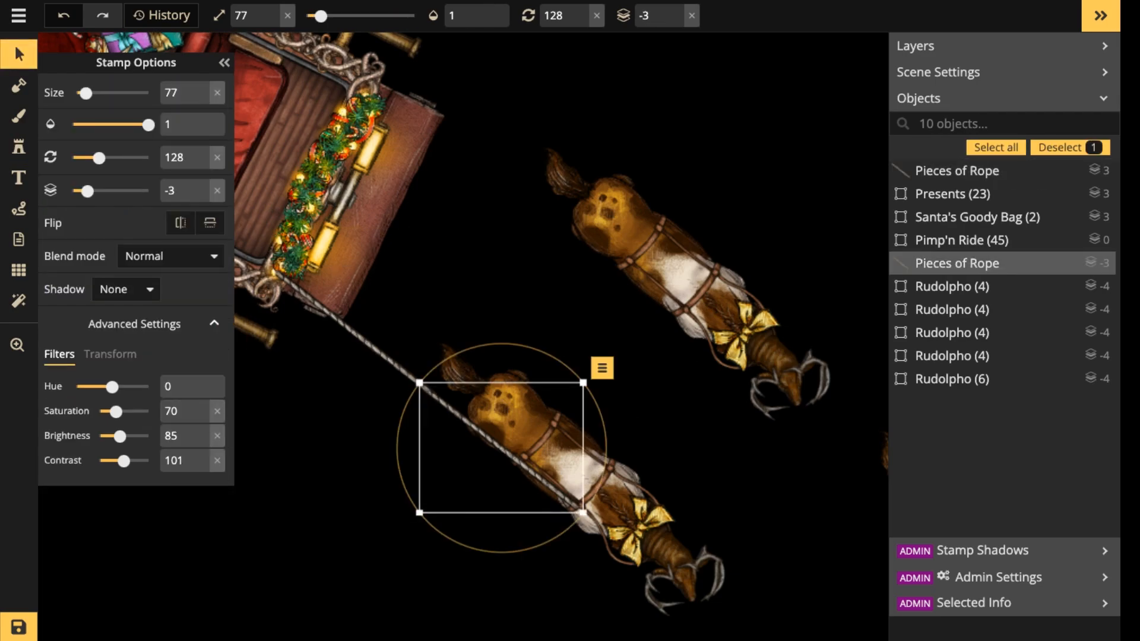
shift+click(354, 331)
drag(353, 331, 369, 311)
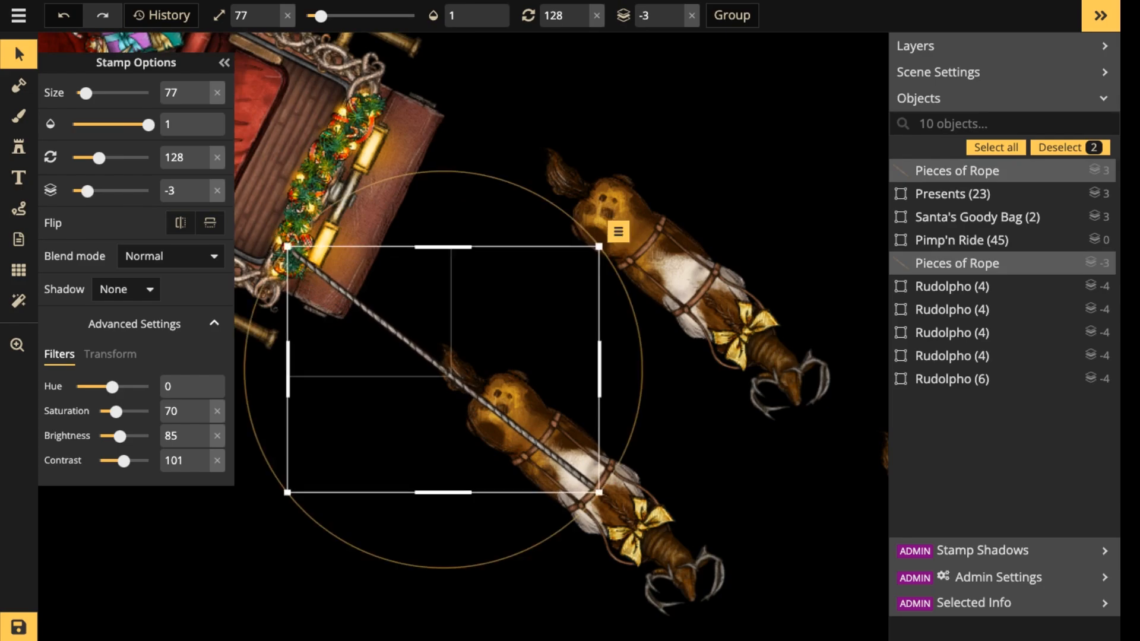
Search the stamp catalog for "knot" and choose the round fifth variant of Rope Knots.
click(19, 147)
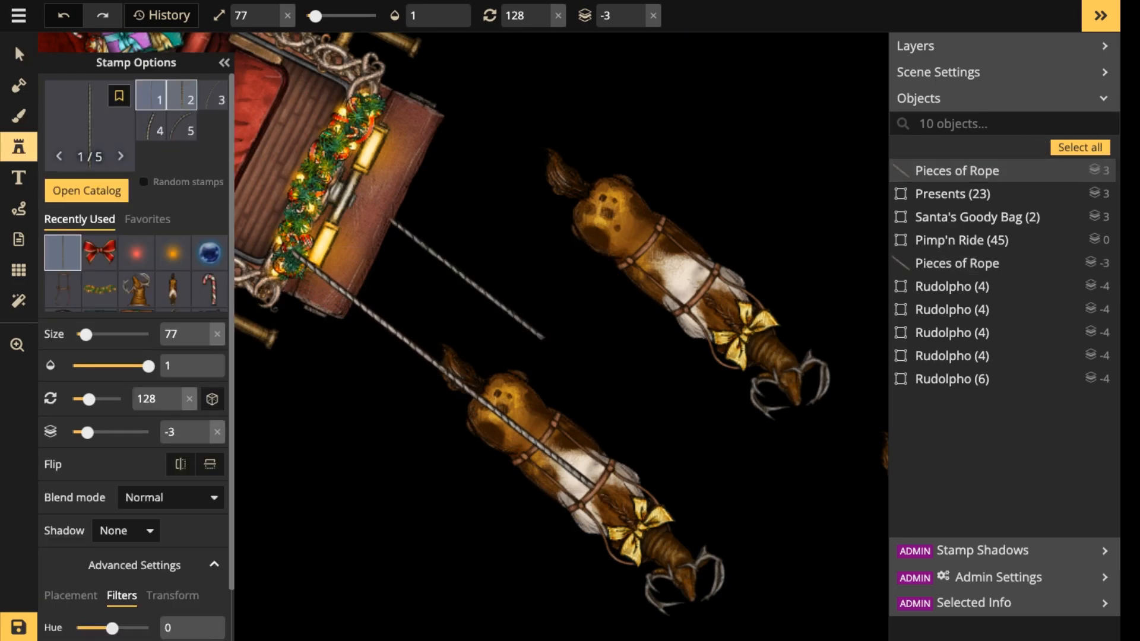
click(90, 126)
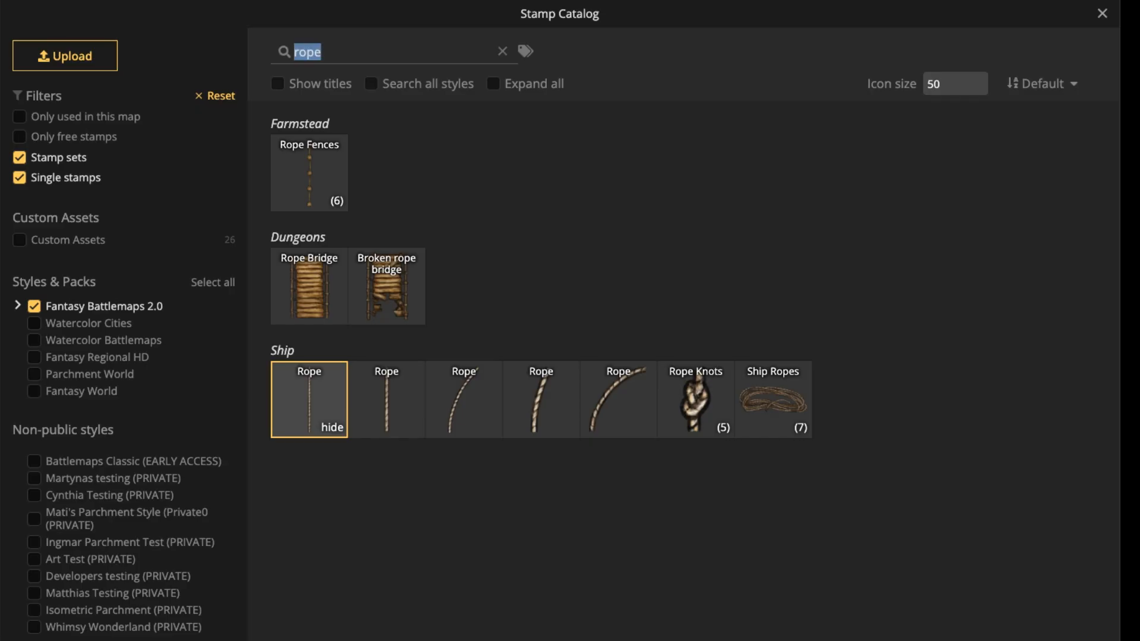
text(knot)
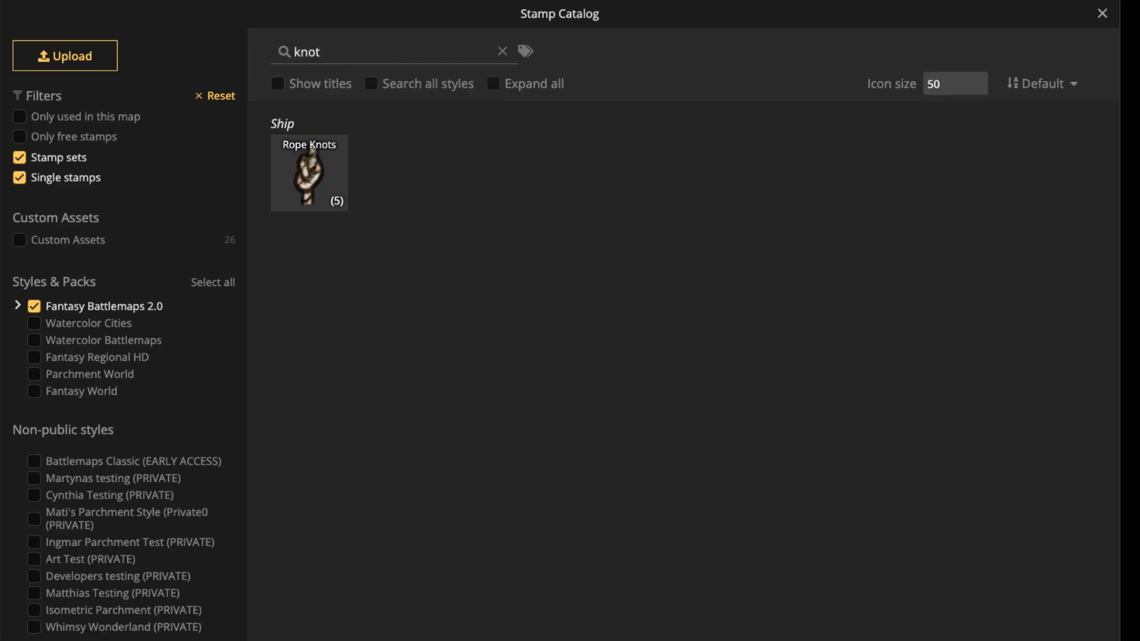
click(309, 172)
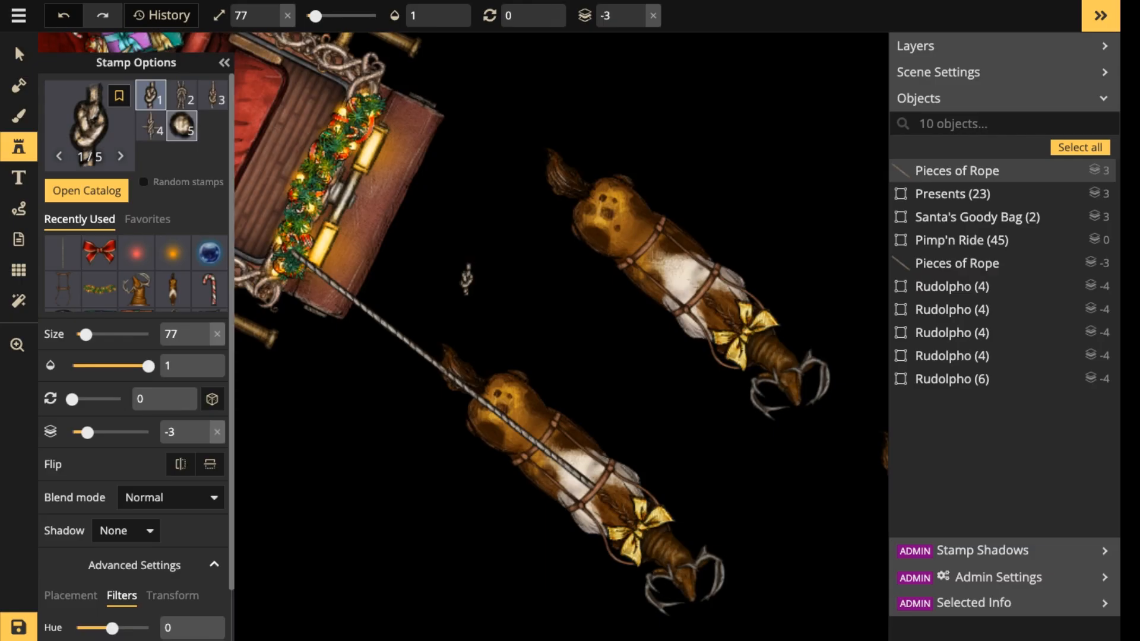
click(181, 126)
Place the knot at size 127 on layer -3 over the rope's end on the lower rear reindeer's harness.
scroll(587, 486, up, 5)
key(bracketright)
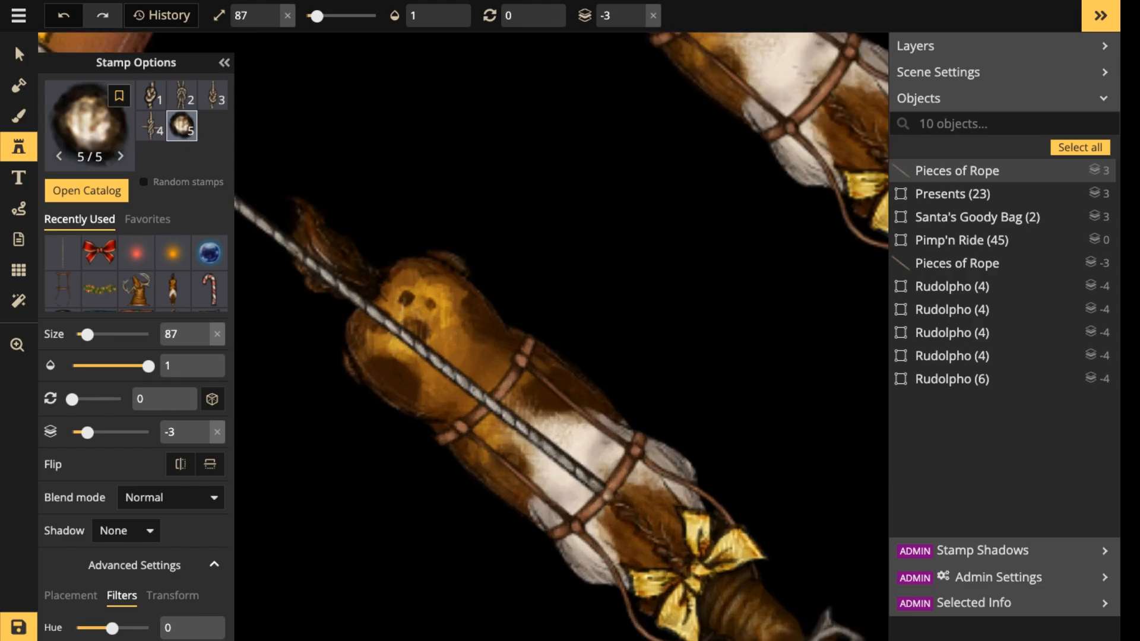
click(606, 492)
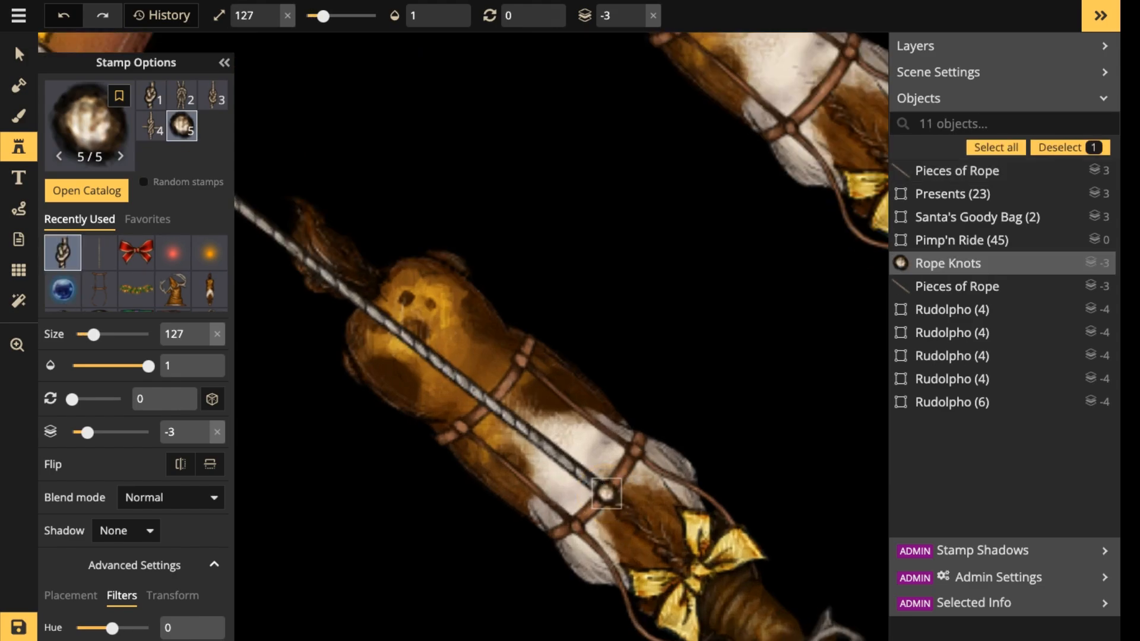
Copy the knot together with its adjoining rope piece and paste them onto the upper rear reindeer.
key(v)
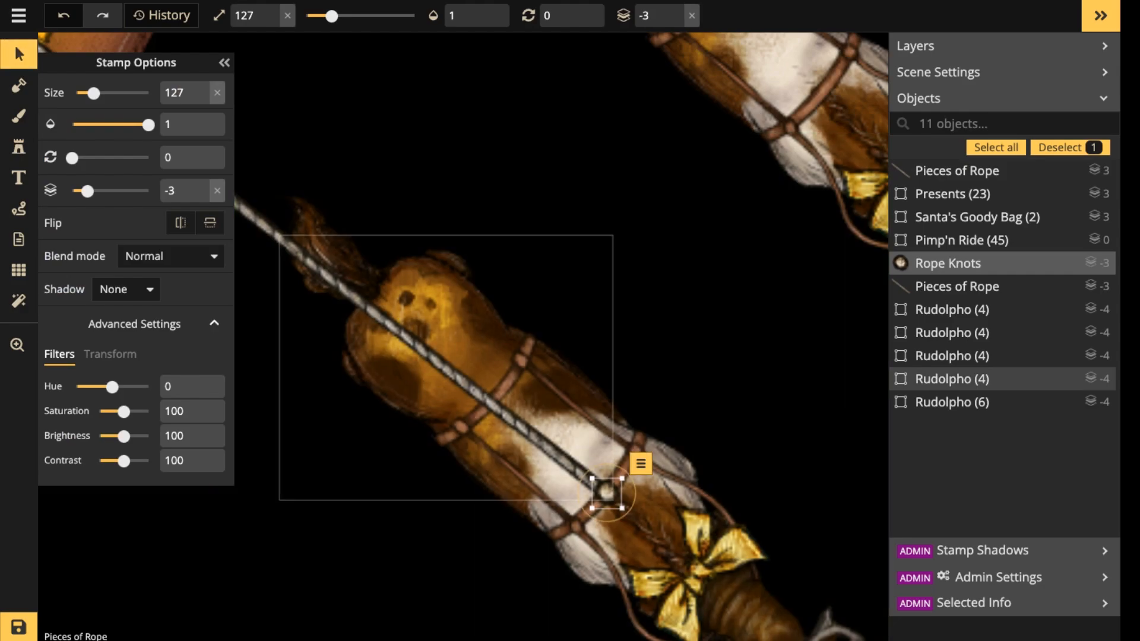
click(574, 468)
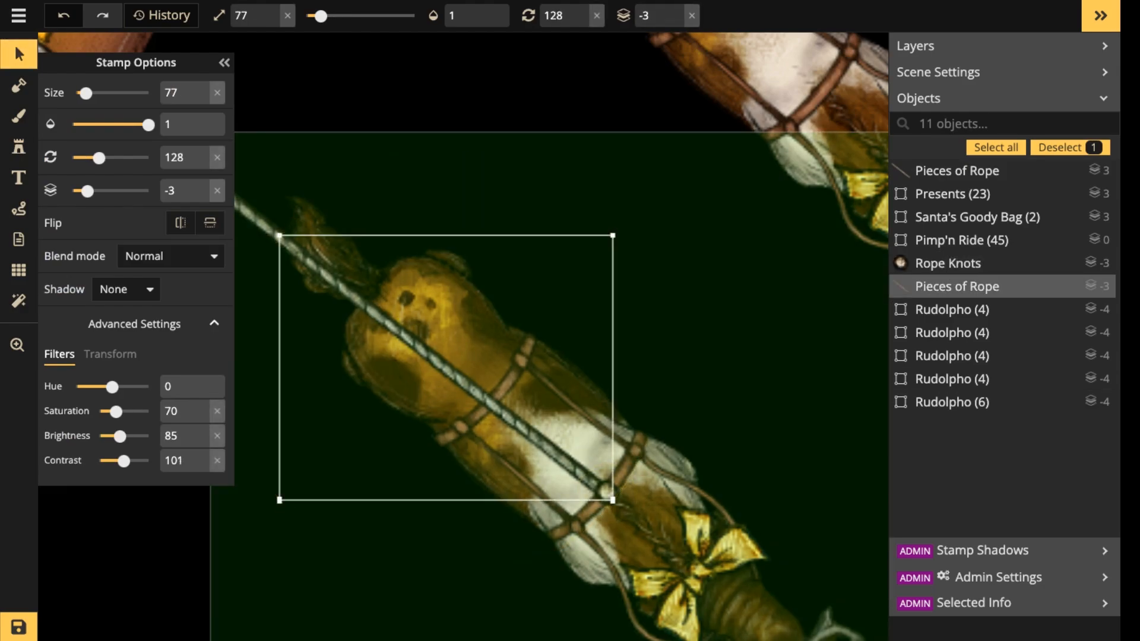
shift+click(606, 493)
key(ctrl+c)
drag(701, 195, 535, 381)
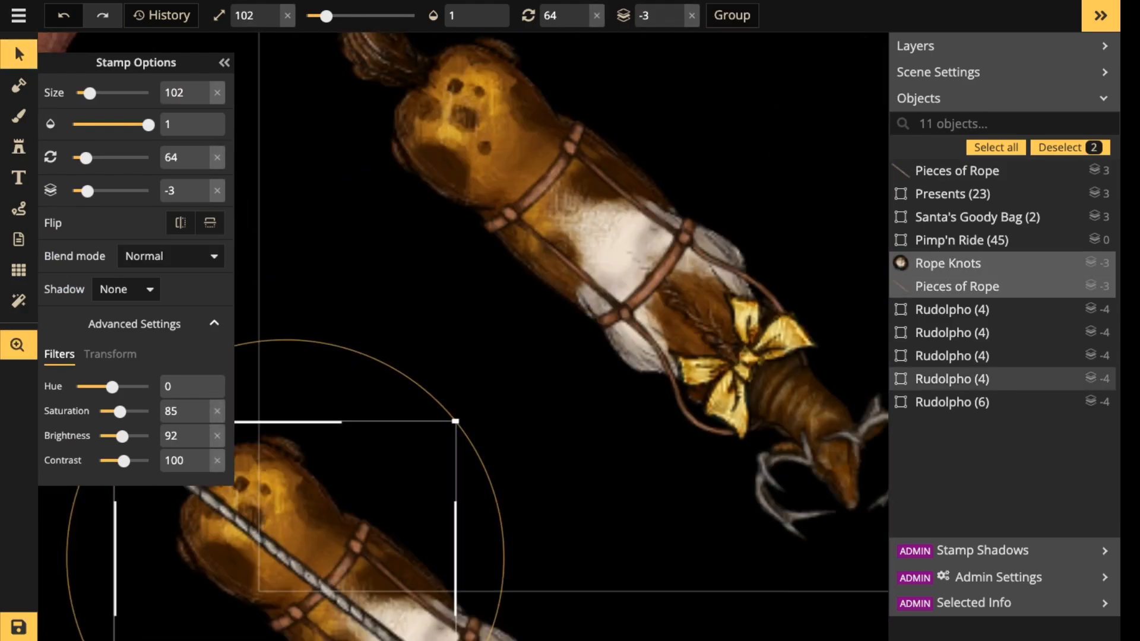
key(ctrl+v)
drag(592, 266, 625, 276)
Rotate the pasted rope and knot so the rope sits at 115 degrees, and align them with the upper rear reindeer's harness.
scroll(509, 165, down, 5)
scroll(510, 167, down, 2)
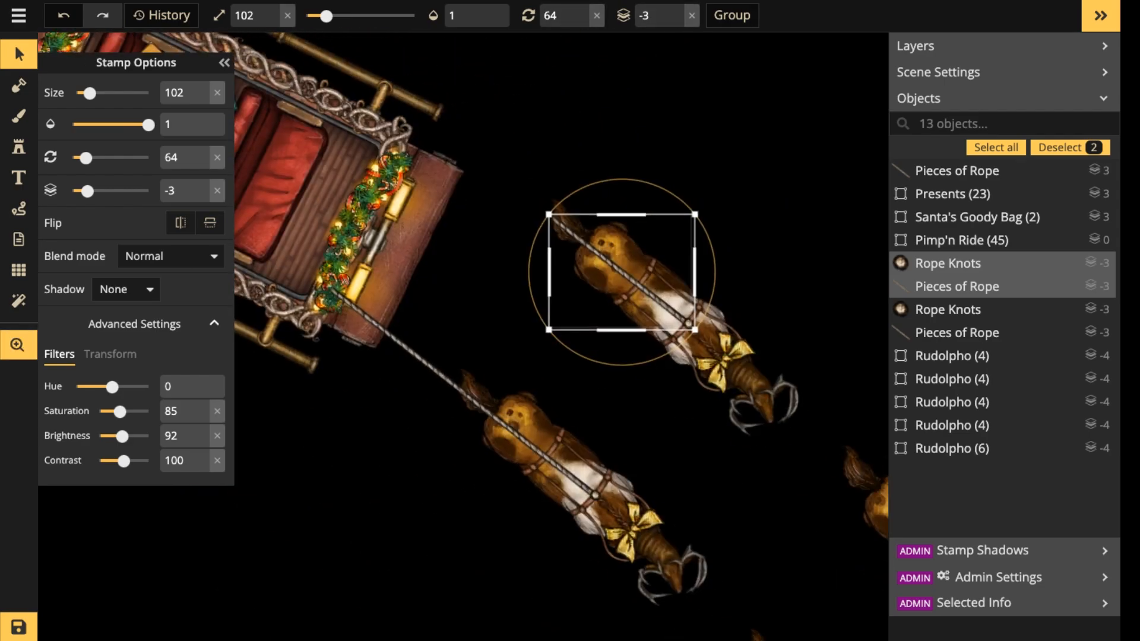
scroll(617, 270, down, 2)
drag(639, 349, 656, 341)
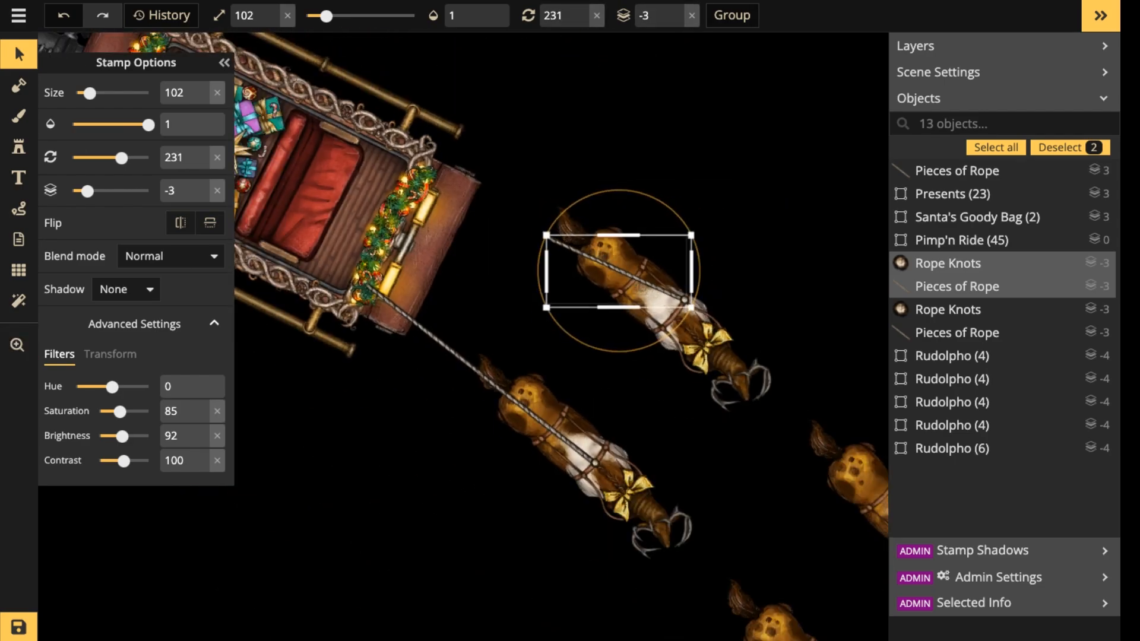
drag(620, 273, 613, 287)
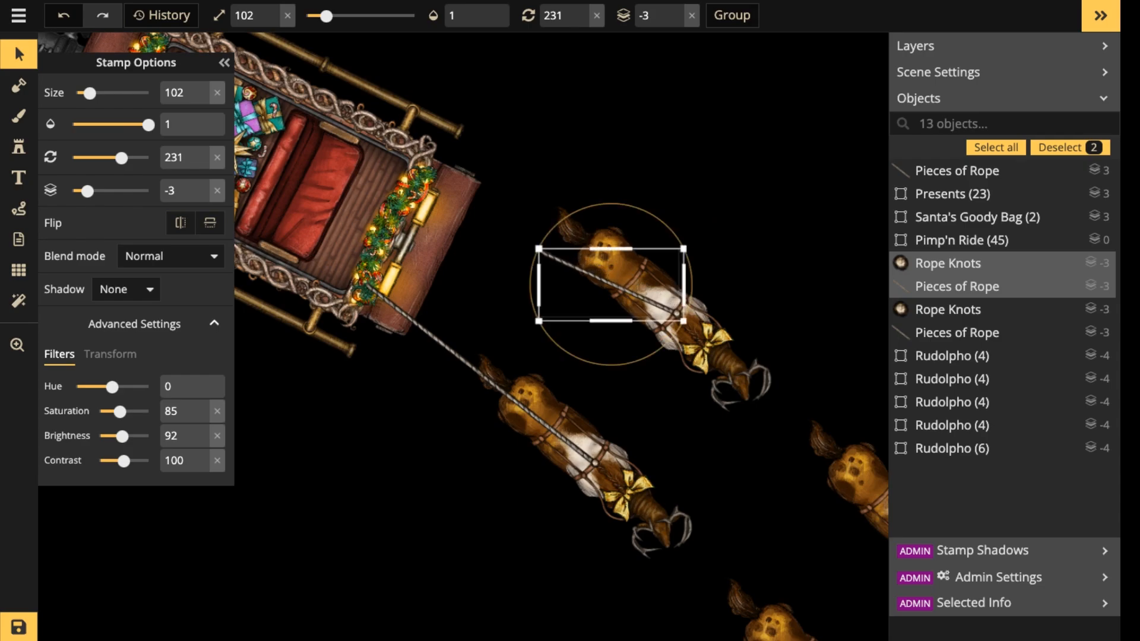
Paste a copy of the upper reindeer's rope, extend it to the sleigh's front, and raise it to layer 5.
click(612, 286)
key(ctrl+v)
drag(480, 242, 475, 222)
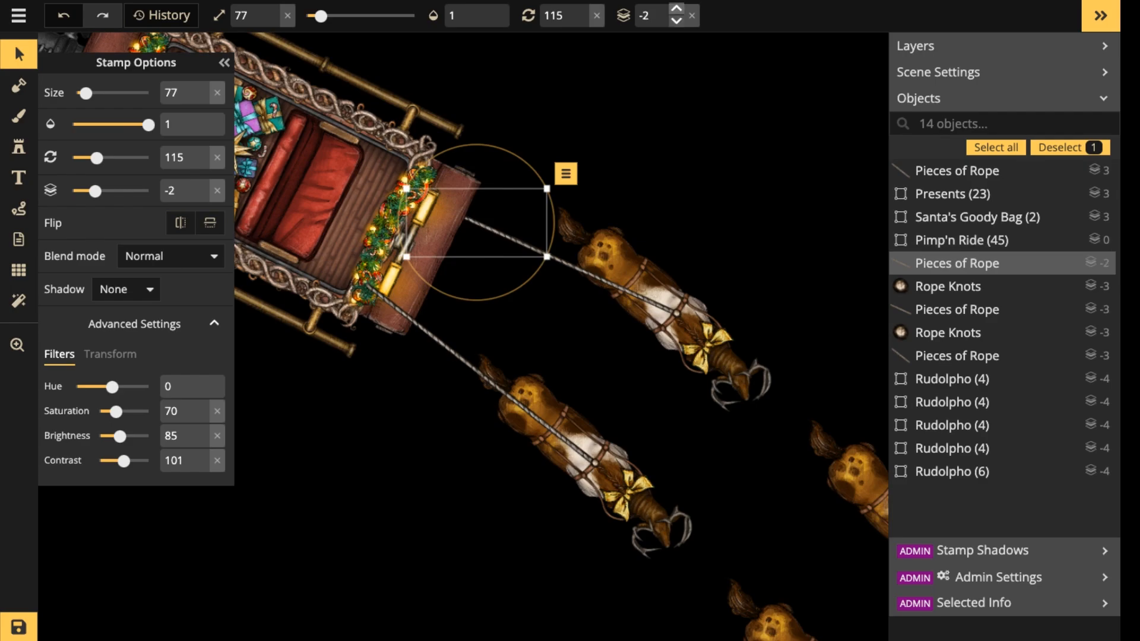
click(677, 9)
click(676, 9)
click(676, 9)
click(676, 9)
click(676, 9)
click(676, 9)
click(676, 9)
key(Escape)
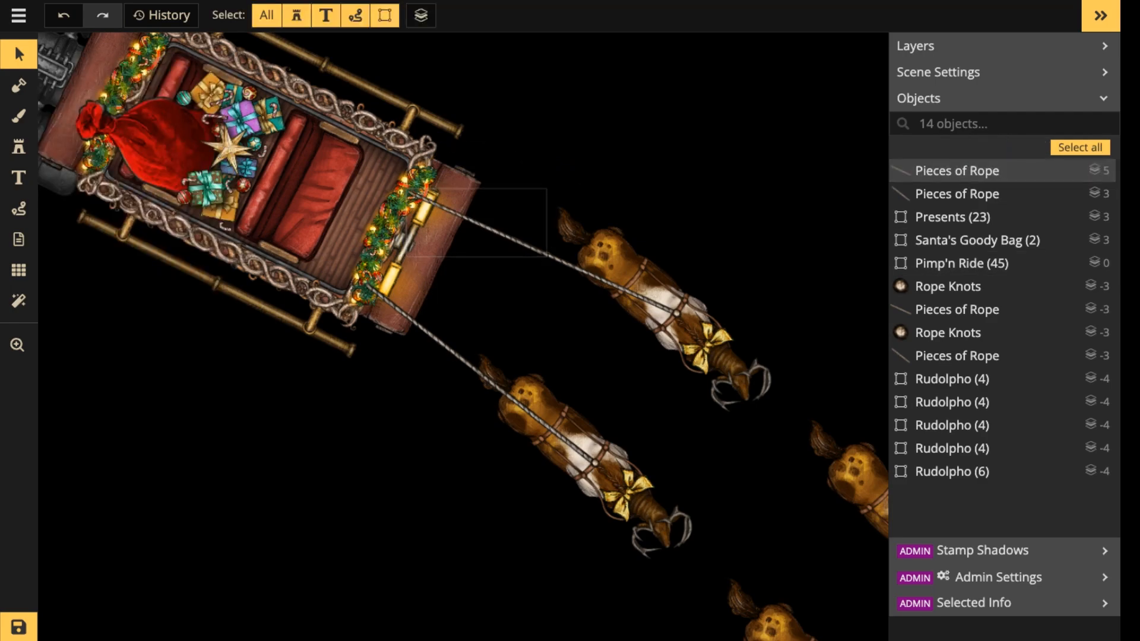
Copy the upper rear reindeer's two rope pieces and paste them beside the second pair's lower reindeer, rotated to 129 degrees.
scroll(471, 216, up, 1)
click(471, 219)
scroll(461, 216, down, 2)
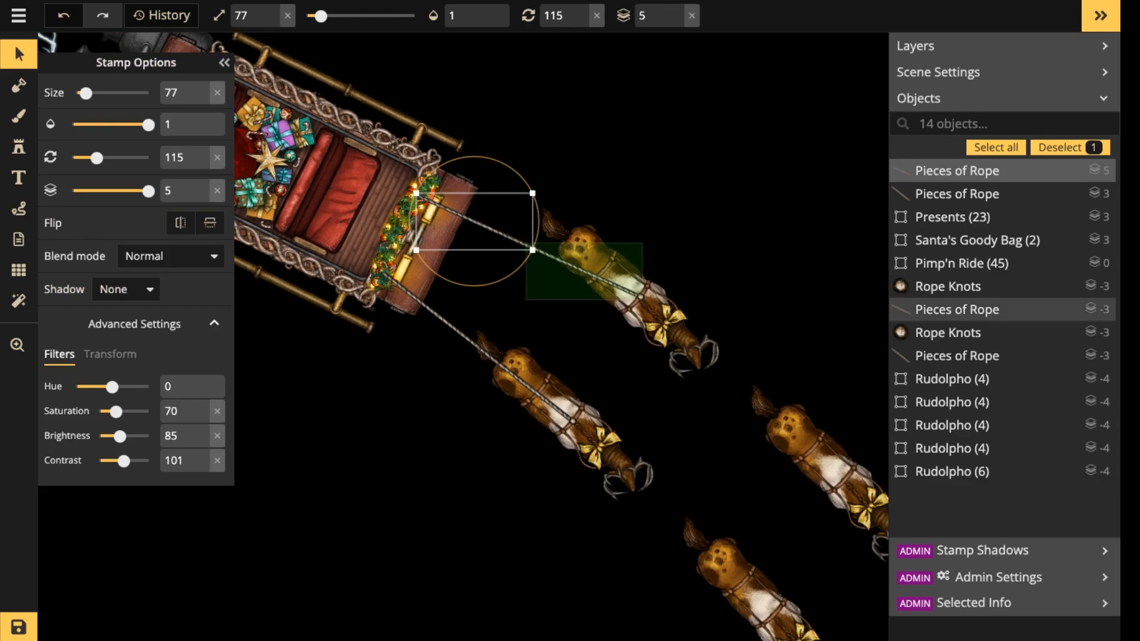
shift+click(585, 271)
key(space)
drag(771, 475, 712, 218)
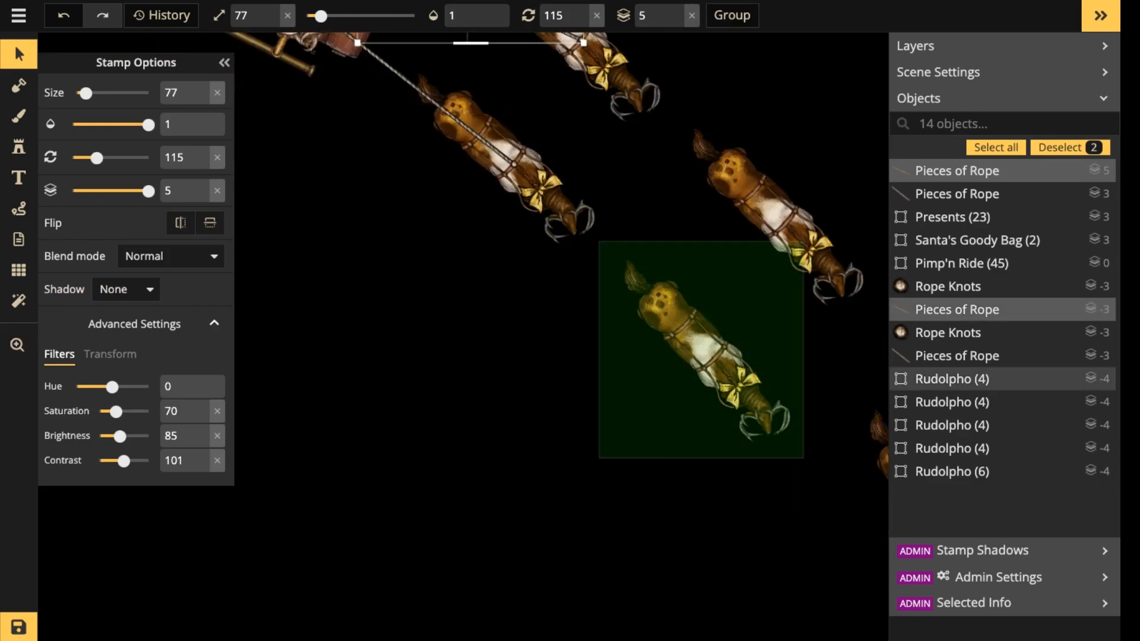
key(ctrl+v)
drag(818, 298, 815, 328)
scroll(595, 200, up, 5)
drag(595, 202, 599, 421)
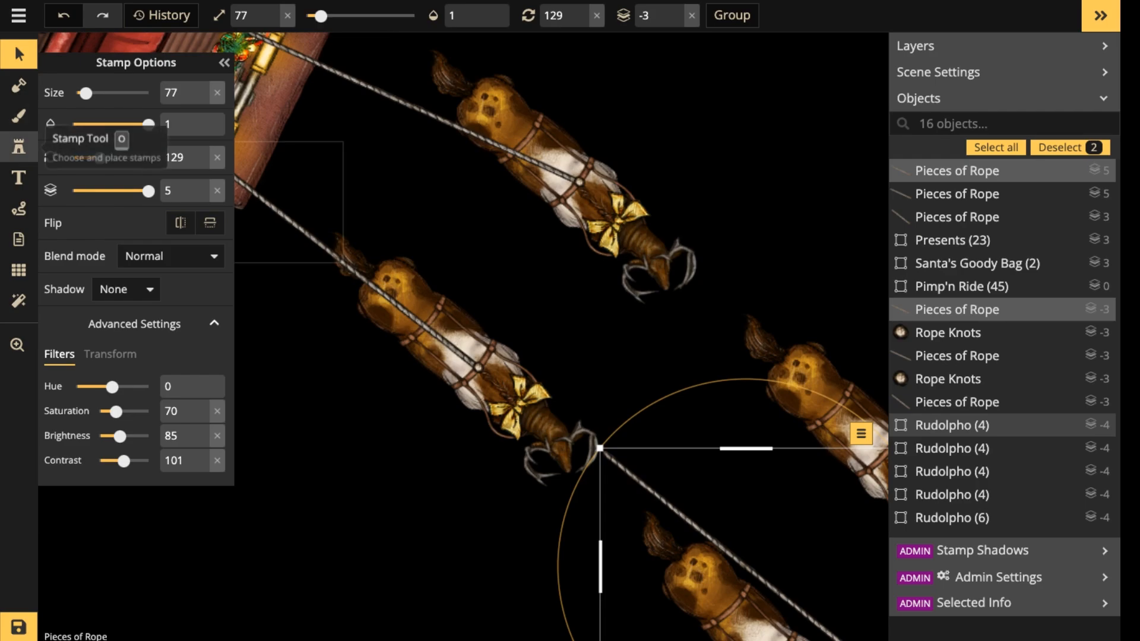
Copy the upper rear reindeer and paste two copies side by side in the empty area above, rotated to 356 degrees.
click(510, 148)
scroll(512, 142, down, 2)
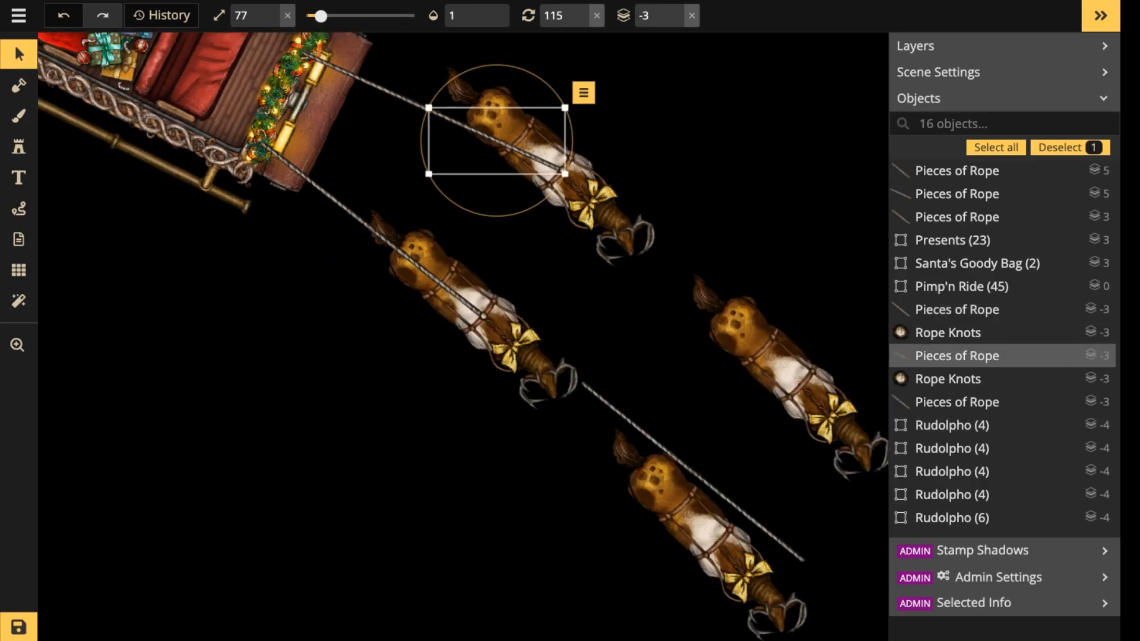
click(555, 170)
key(space)
drag(555, 170, 339, 407)
key(ctrl+c)
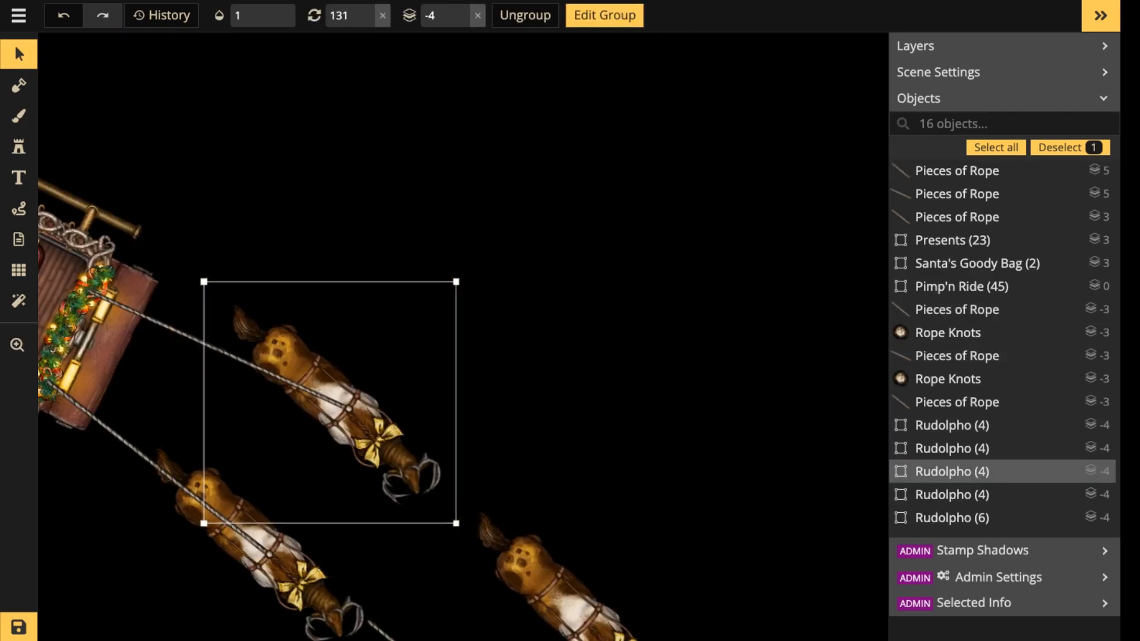
key(ctrl+v)
scroll(535, 176, down, 9)
key(ctrl+c)
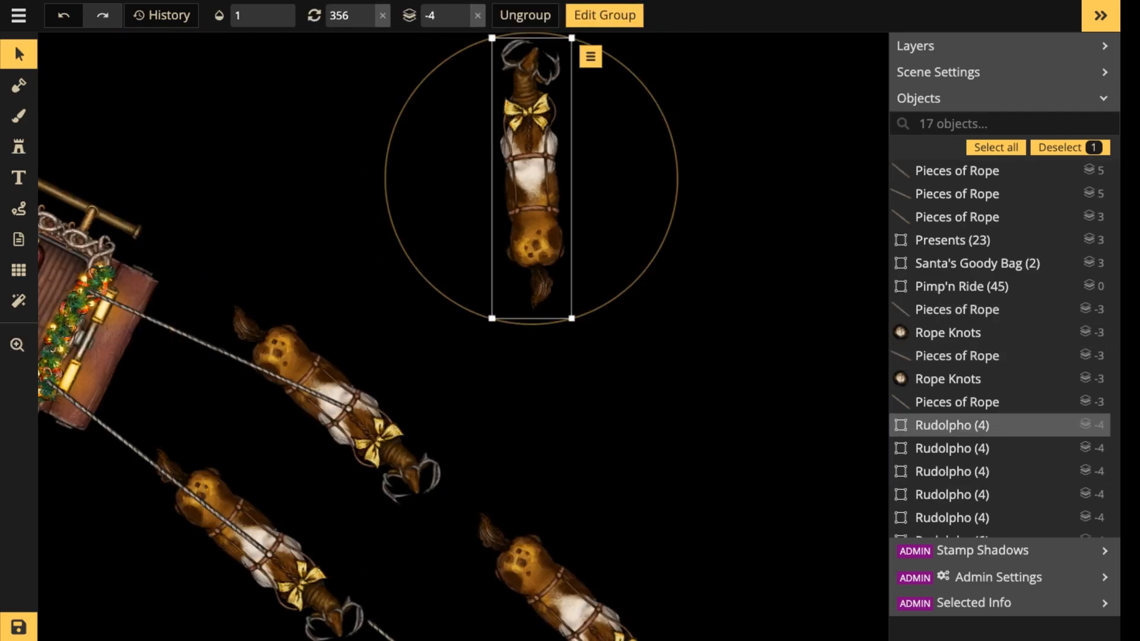
key(ctrl+v)
drag(682, 284, 654, 181)
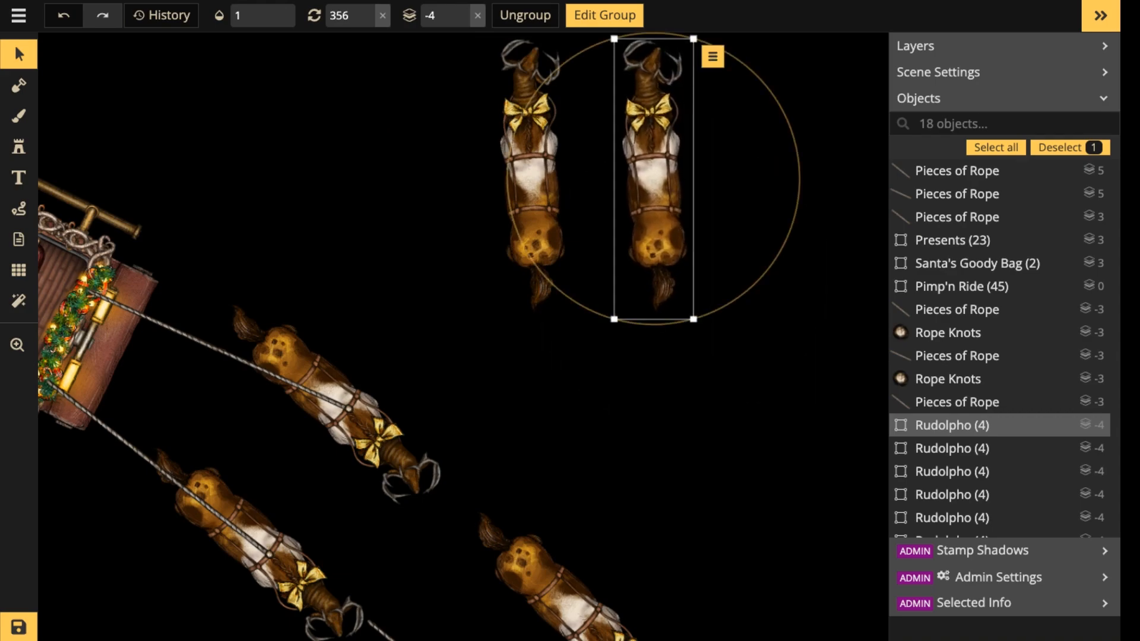
Straighten the two pasted reindeer to near vertical, about 359 degrees for the one nearer the sleigh, and move them closer together.
drag(392, 123, 659, 178)
drag(766, 178, 765, 187)
click(534, 173)
drag(534, 173, 558, 186)
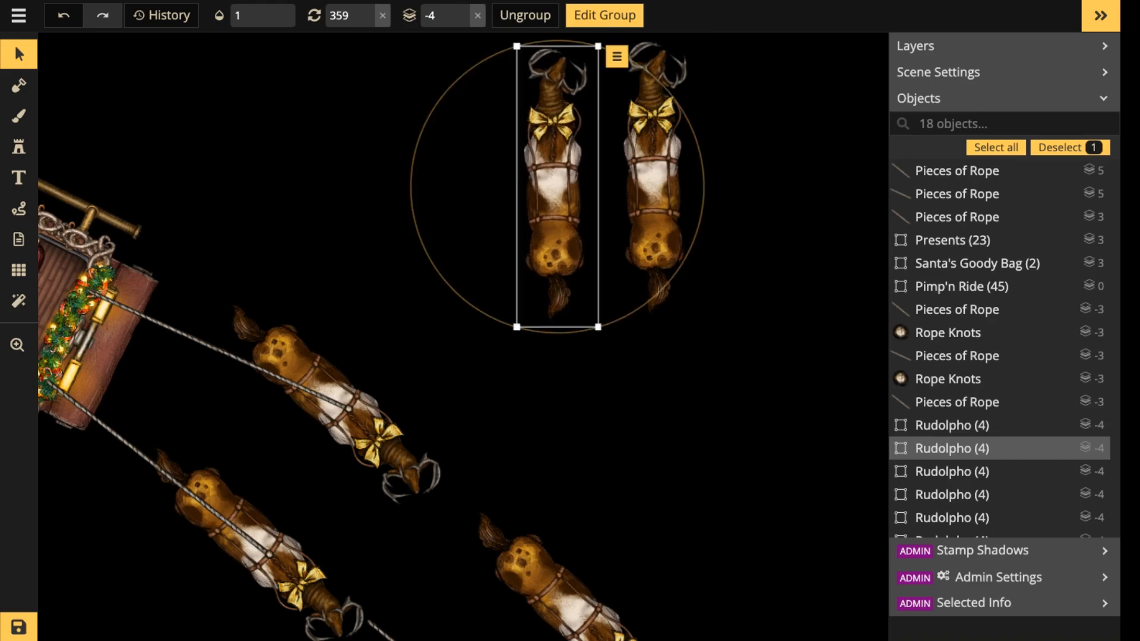
Find the Wooden Walls stamp by searching the catalog for "wood" and place it at 90 degrees across the two upright reindeer.
click(19, 146)
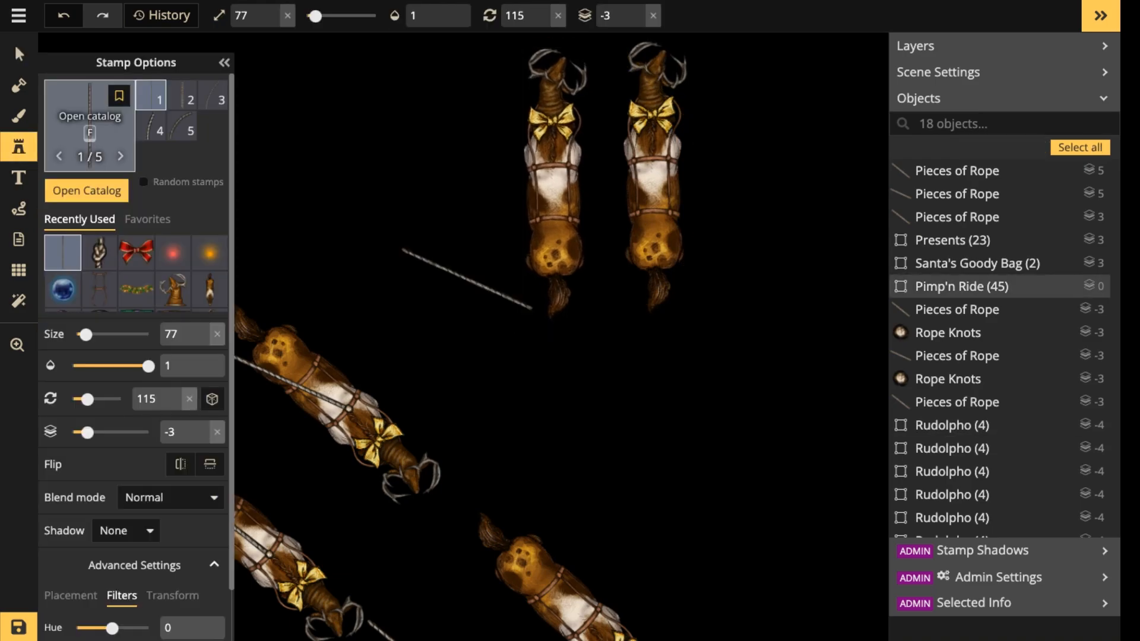
text(f)
text(wood)
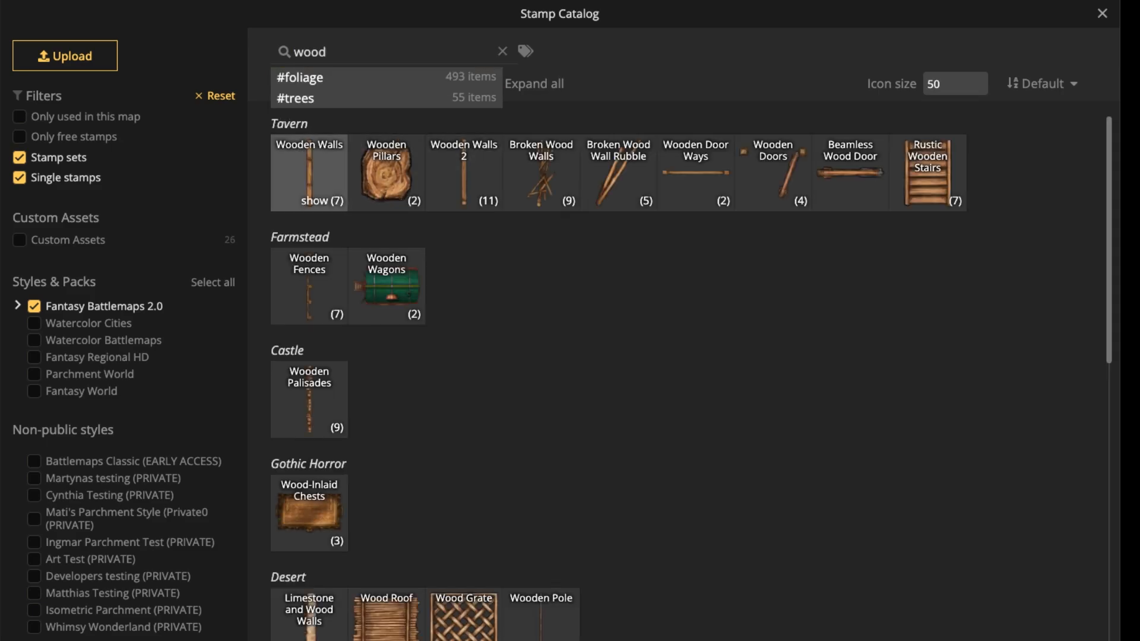
click(308, 172)
key(r)
key(r)
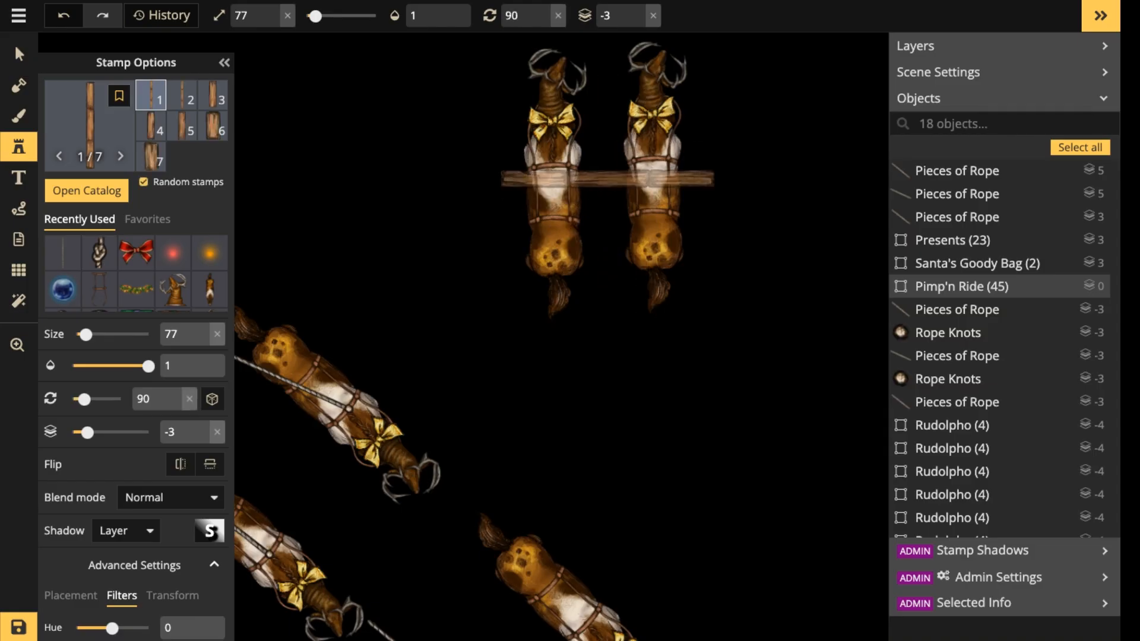
click(606, 175)
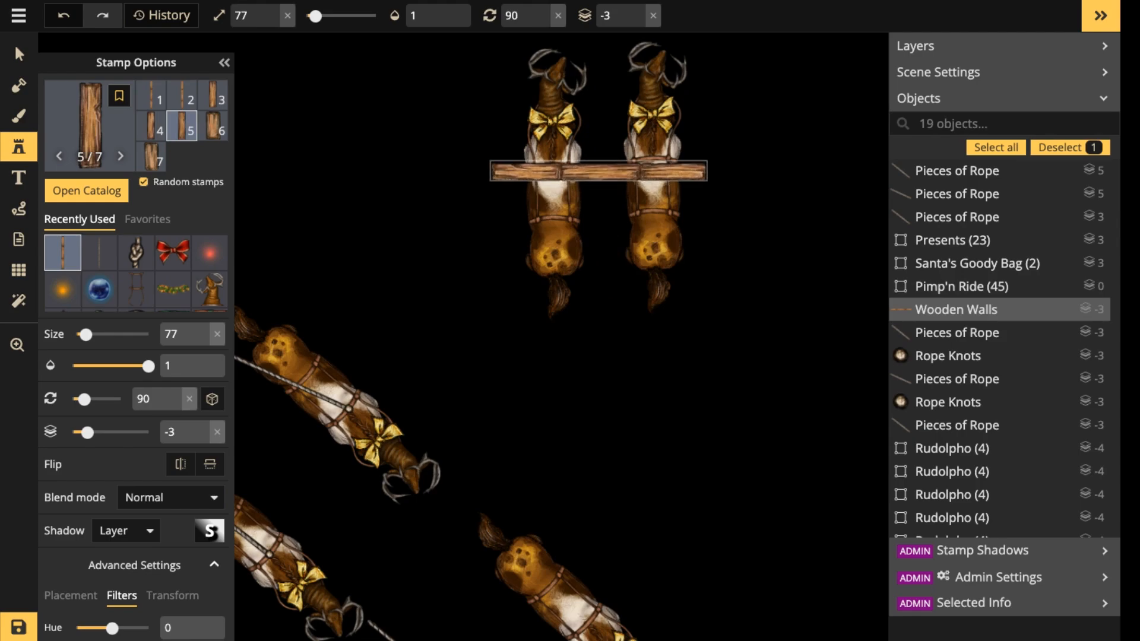
Center the wooden beam across the two upright reindeer and reduce its size to 67.
drag(600, 171, 599, 169)
key(bracketleft)
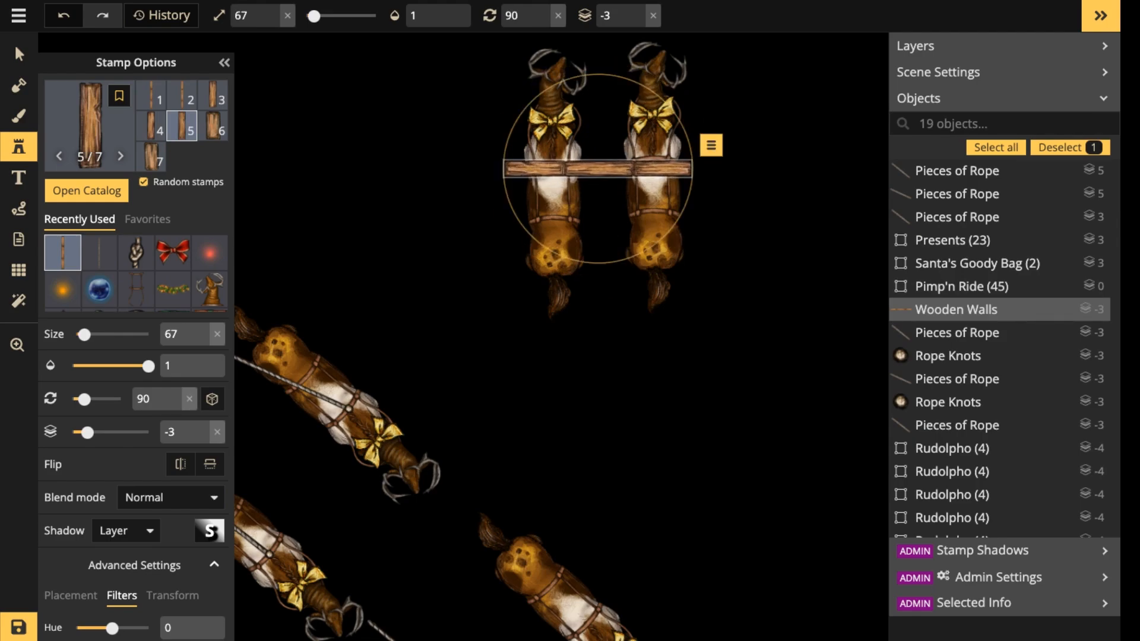
scroll(387, 386, down, 2)
drag(324, 424, 426, 270)
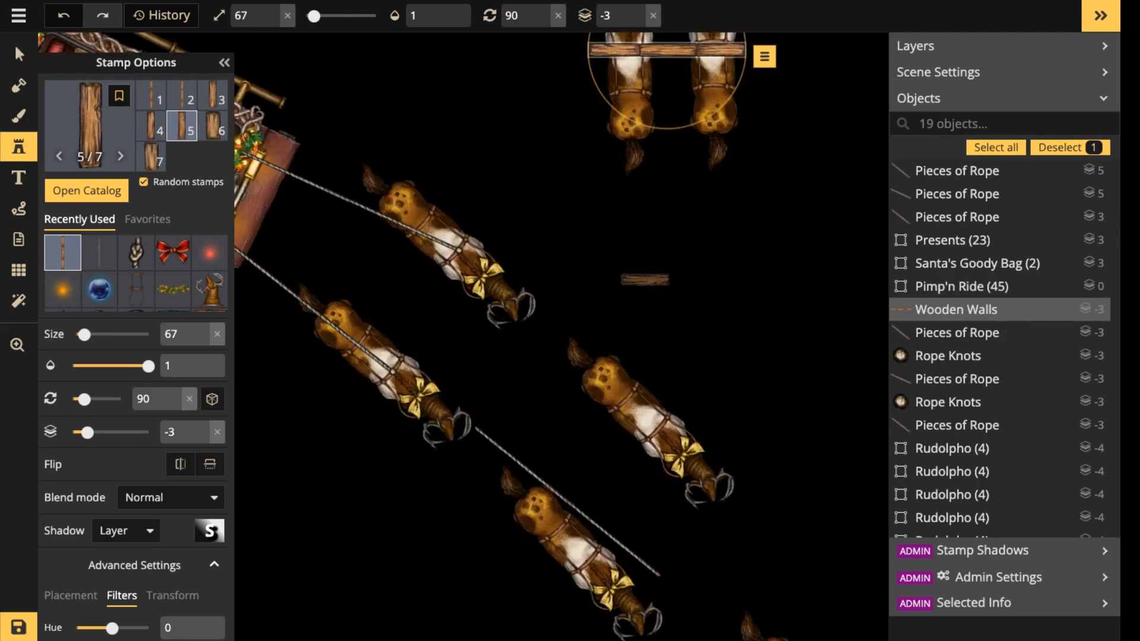
drag(736, 69, 712, 241)
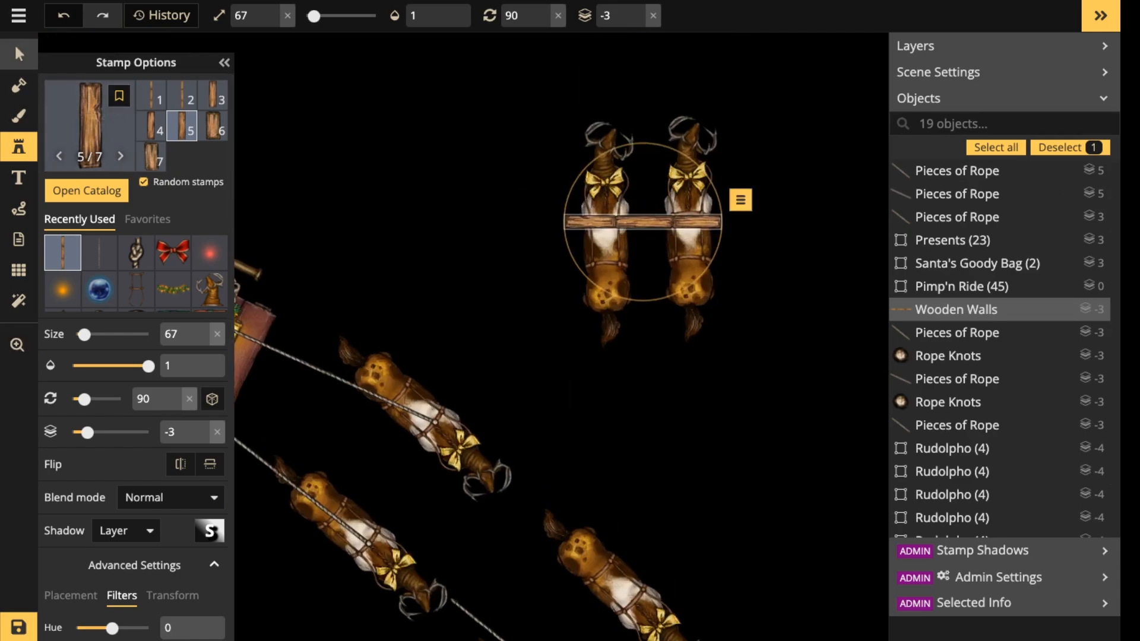
Shift the beam toward the upright reindeer's hindquarters, set it to layer -5 beneath them, and darken its brightness to 66.
click(19, 55)
drag(643, 222, 643, 238)
click(676, 20)
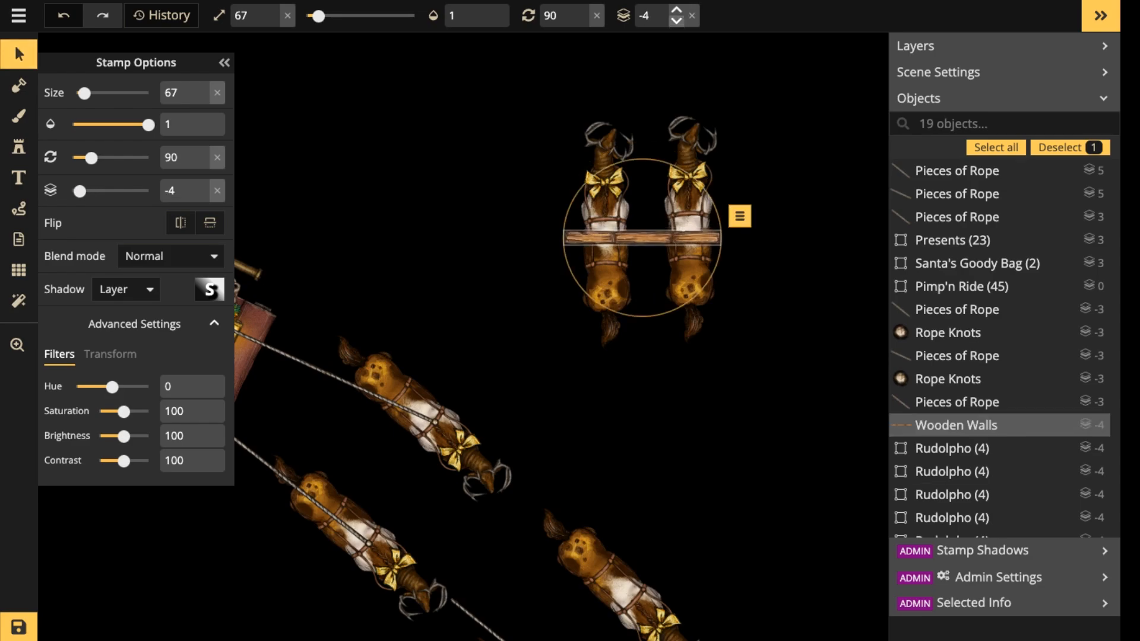
click(676, 20)
drag(647, 238, 647, 238)
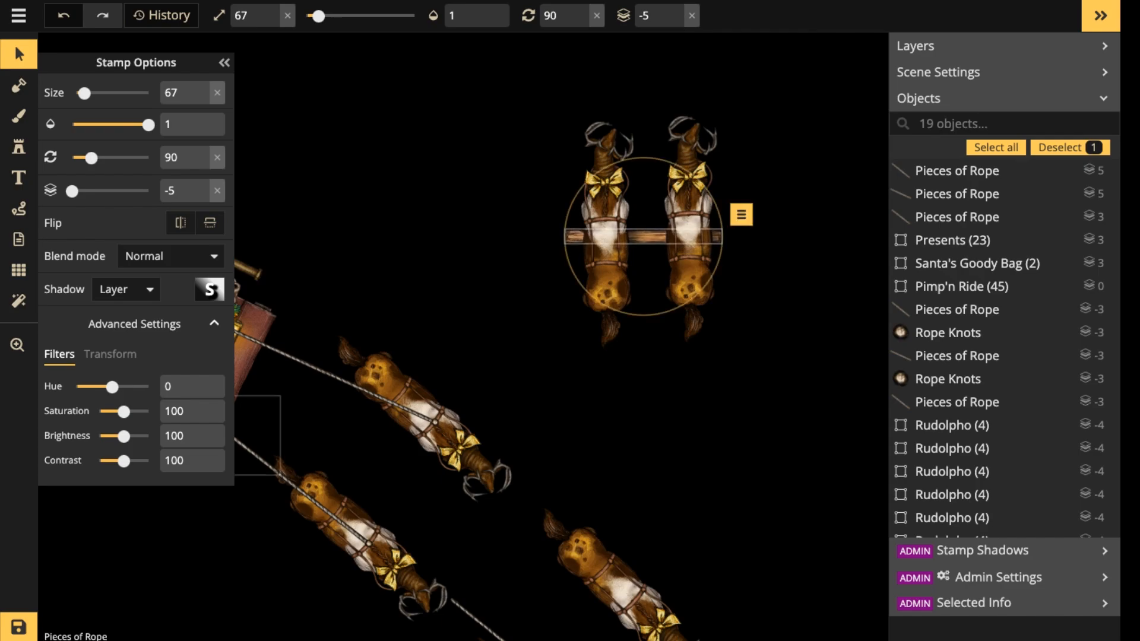
drag(123, 436, 122, 436)
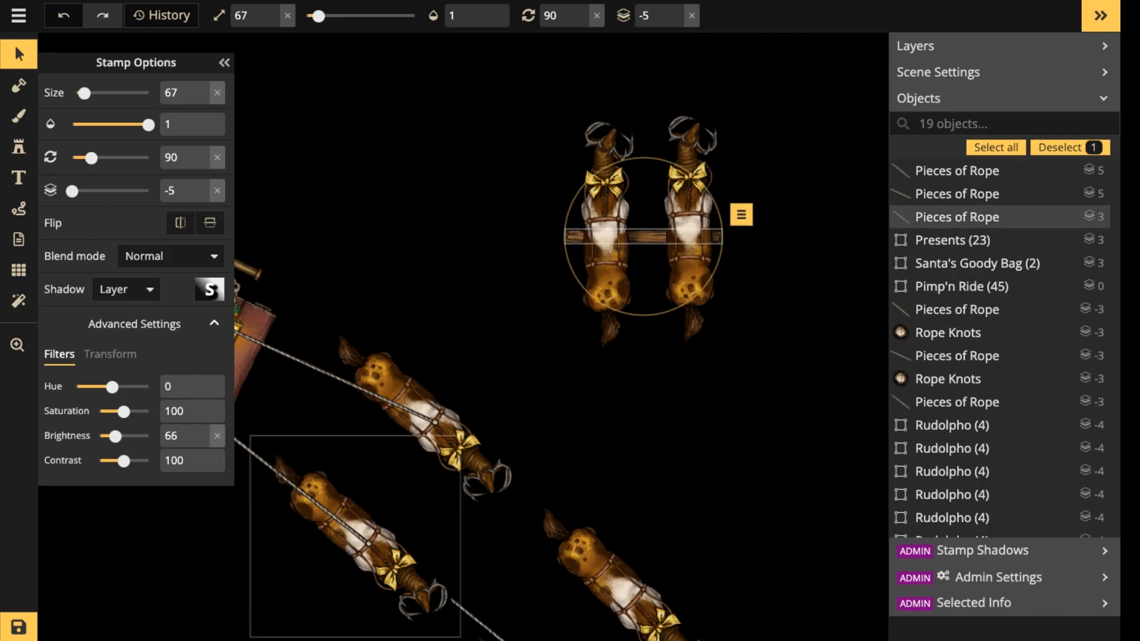
Move the beam diagonally under the rear reindeer pair and shift the lower reindeer of both pairs closer to their partners.
drag(645, 236, 386, 470)
scroll(370, 475, down, 4)
scroll(369, 476, up, 1)
key(space)
drag(399, 526, 492, 319)
scroll(519, 364, up, 2)
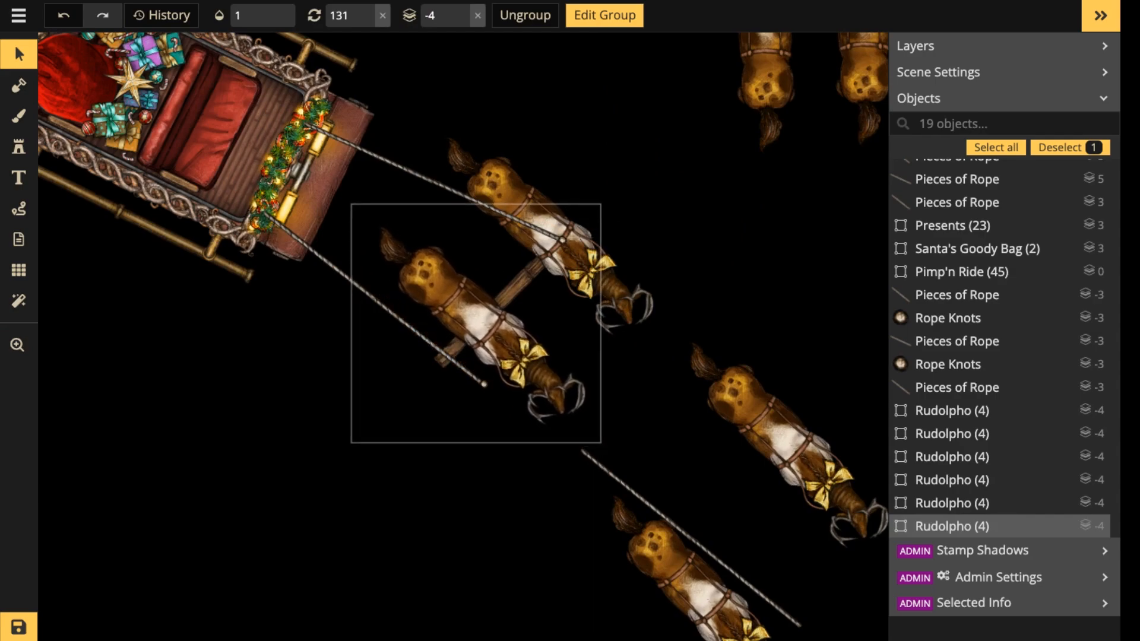
drag(701, 584, 709, 539)
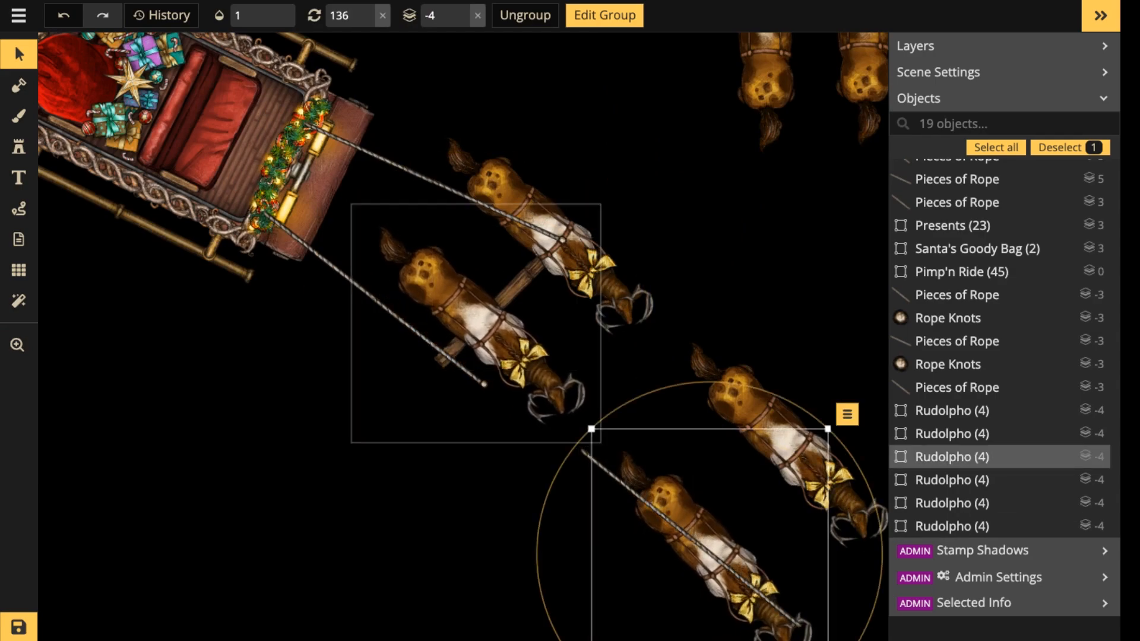
Align the beam between the rear reindeer pair at 41 degrees and increase its size to 68.
click(326, 260)
shift+click(419, 333)
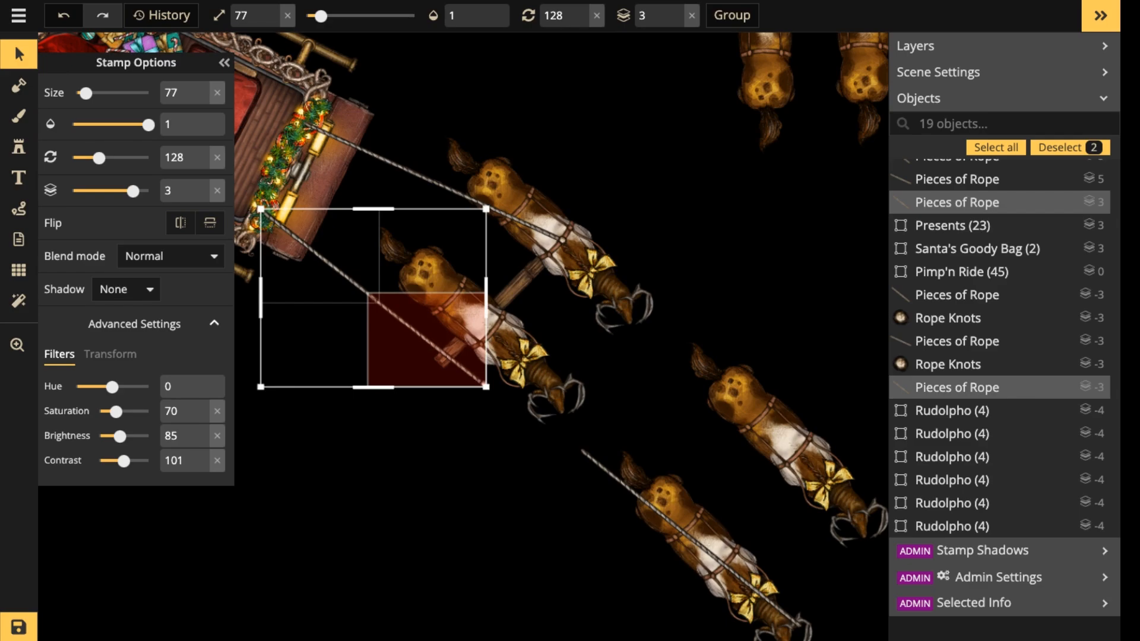
click(535, 260)
drag(517, 284, 518, 260)
drag(431, 347, 435, 351)
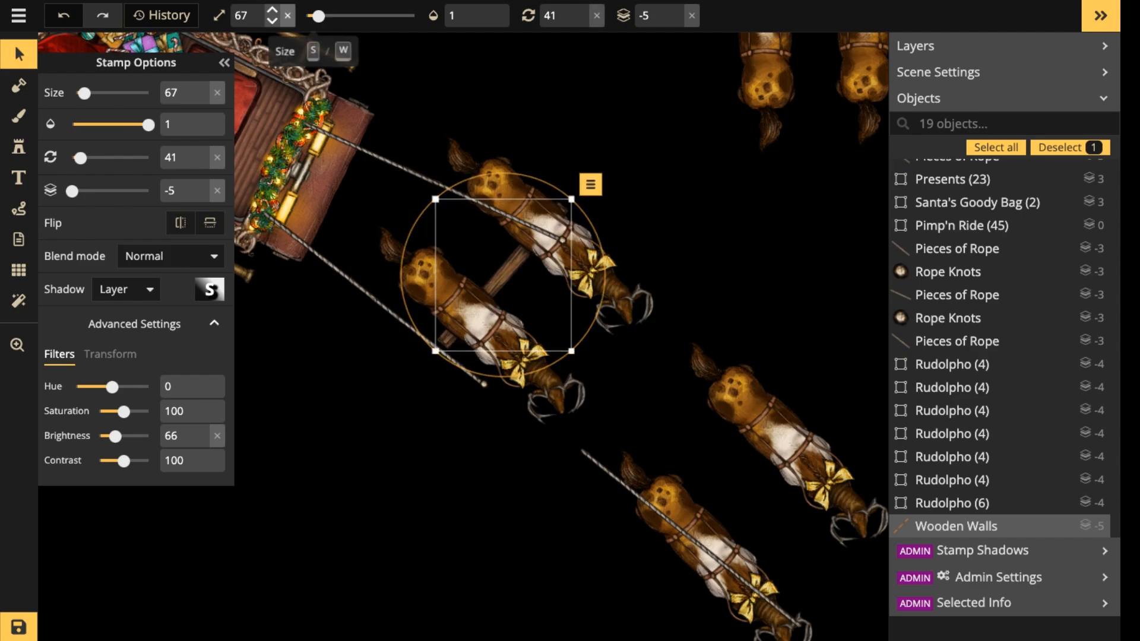
click(272, 10)
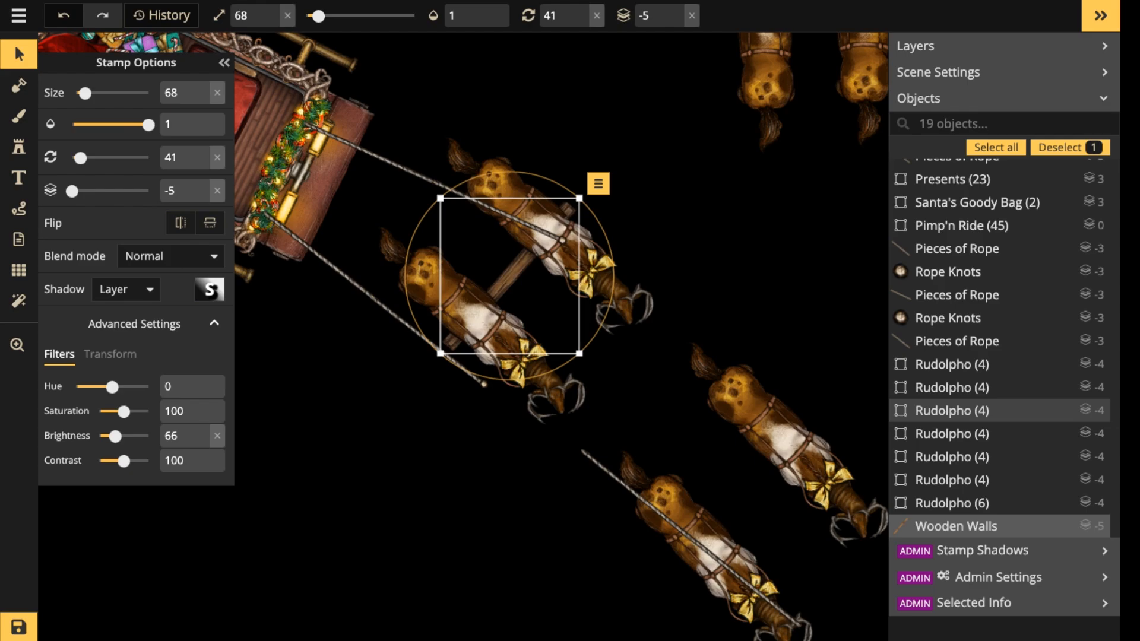
scroll(529, 257, down, 2)
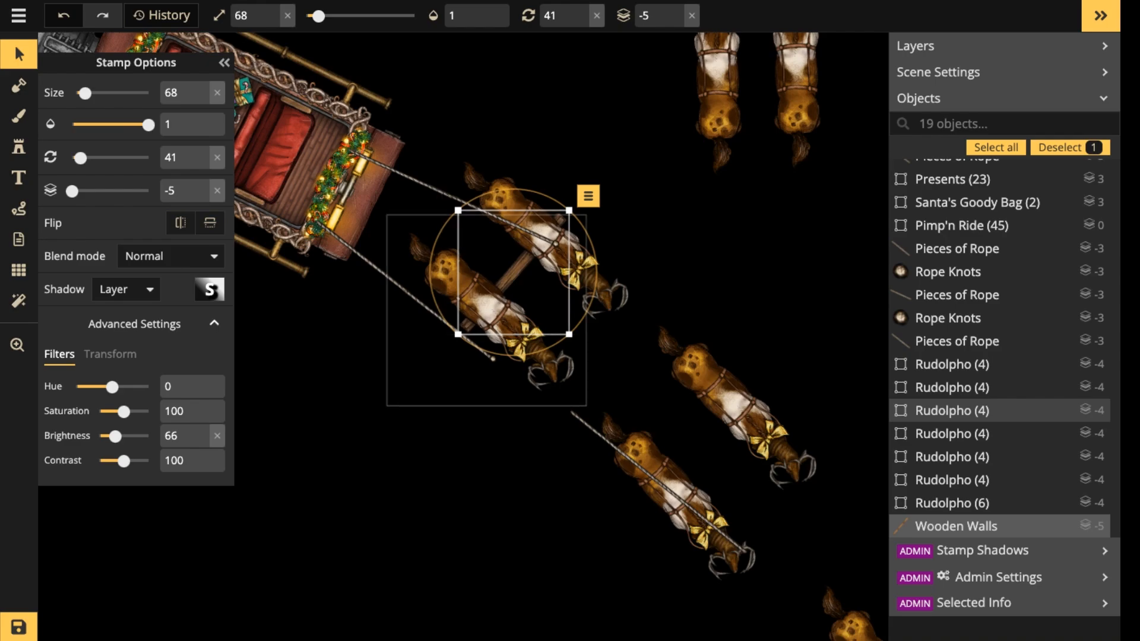
scroll(513, 263, up, 4)
scroll(515, 258, down, 3)
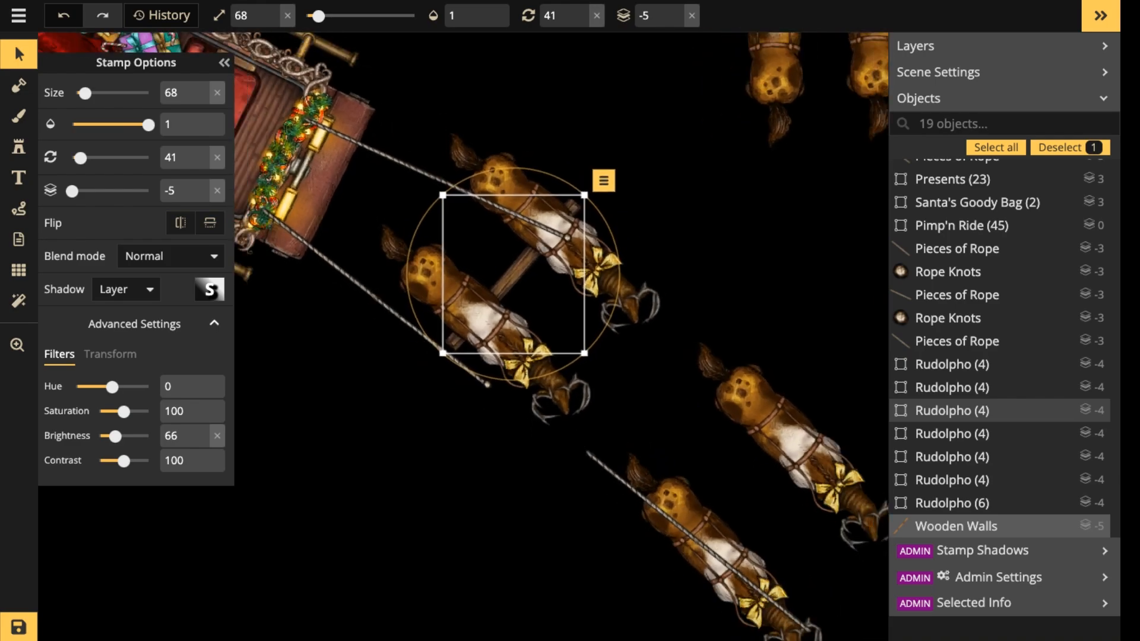
Copy the rear pair's wooden beam and paste it beneath the second pair so it joins both reindeer.
click(716, 549)
drag(715, 549, 577, 488)
double_click(713, 537)
key(Escape)
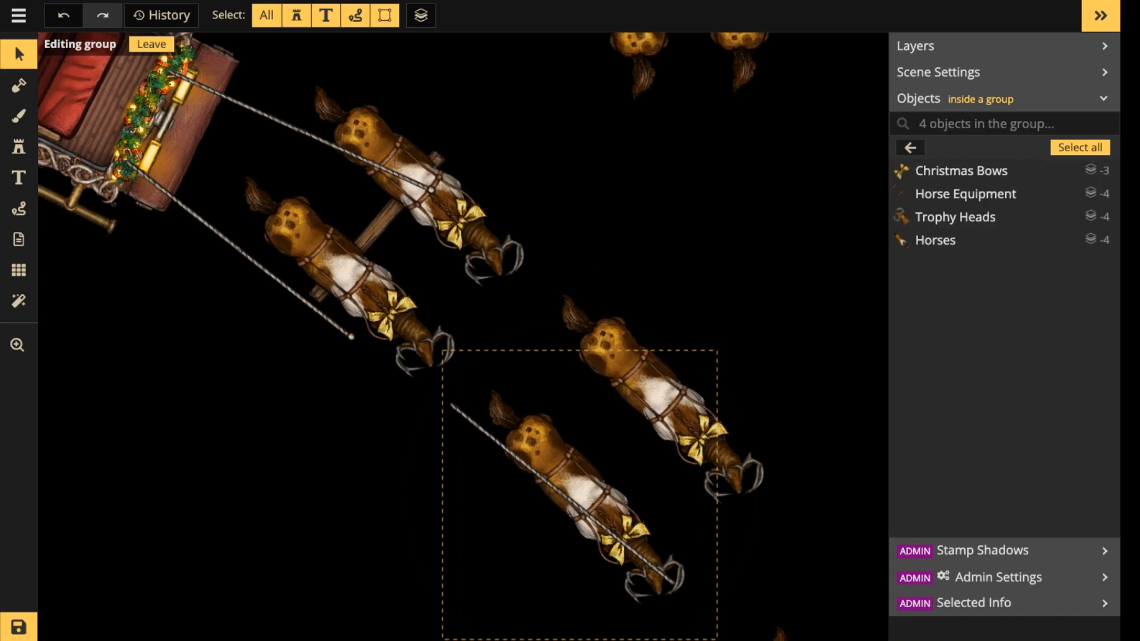
key(Escape)
click(379, 224)
key(ctrl+c)
key(ctrl+v)
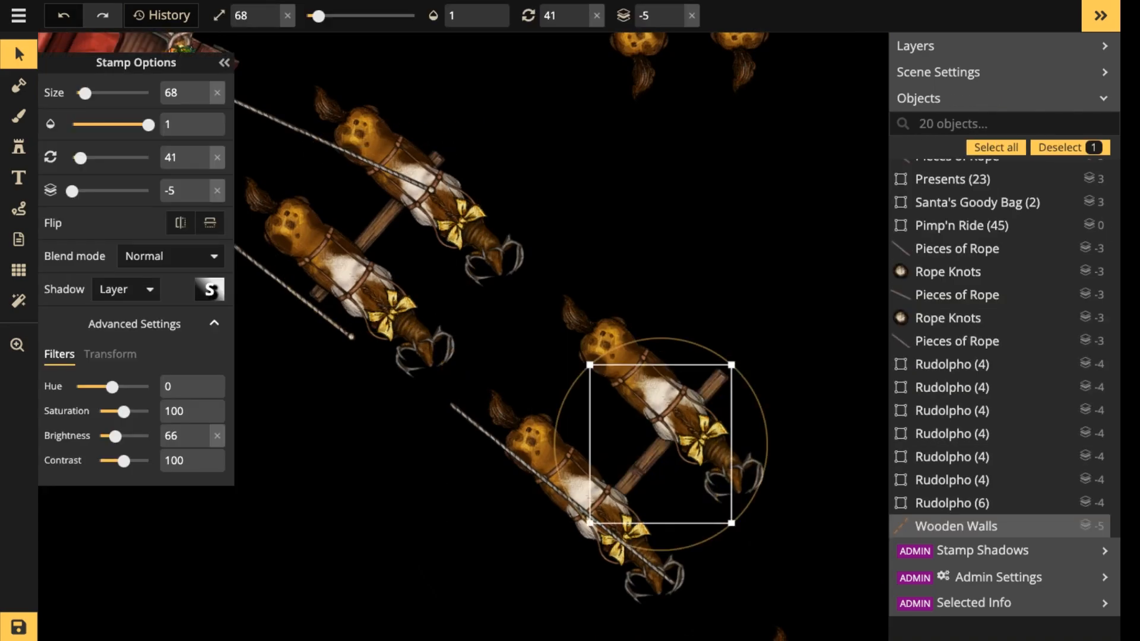
drag(660, 444, 606, 414)
scroll(612, 436, down, 3)
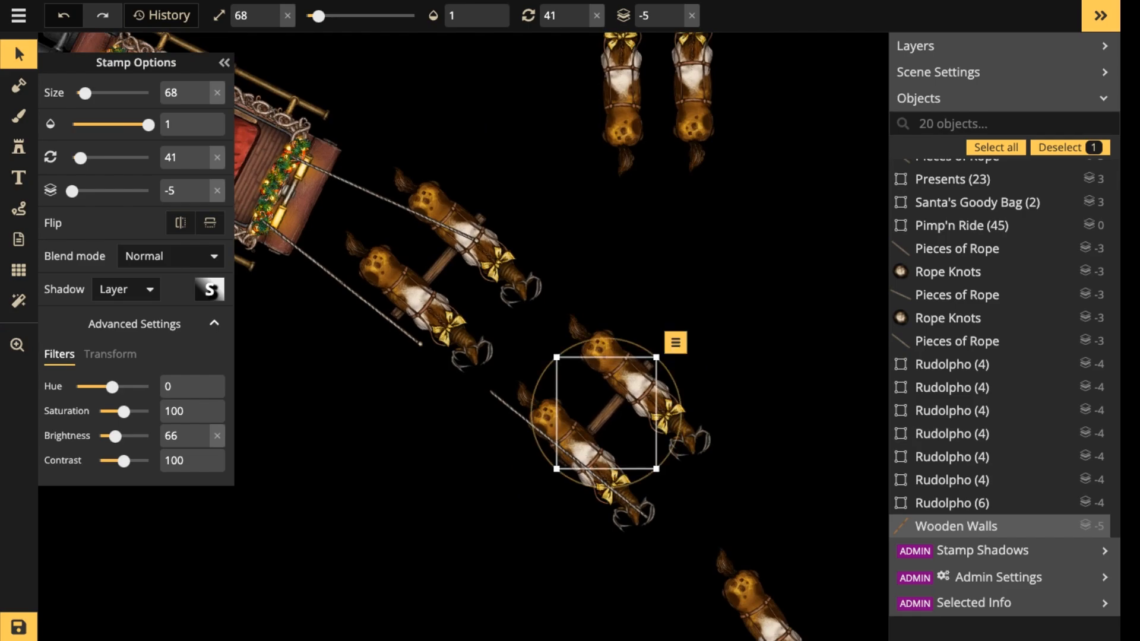
Nudge the lower reindeer of the second pair and of the rear pair slightly upward over their beams.
scroll(595, 439, up, 3)
click(606, 490)
key(Escape)
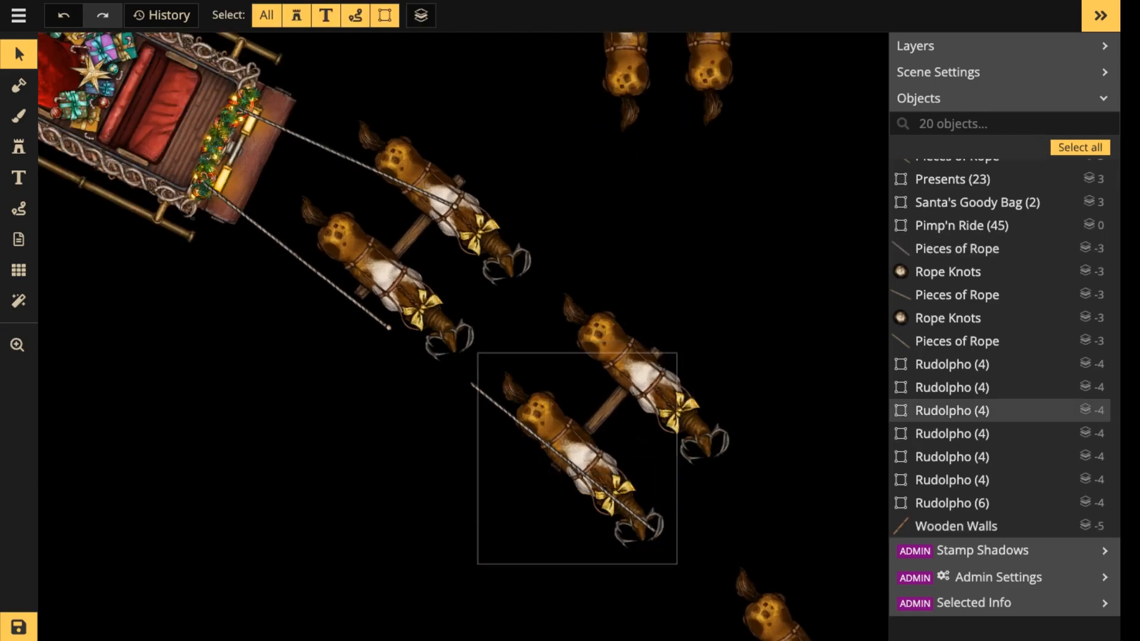
drag(601, 472, 604, 459)
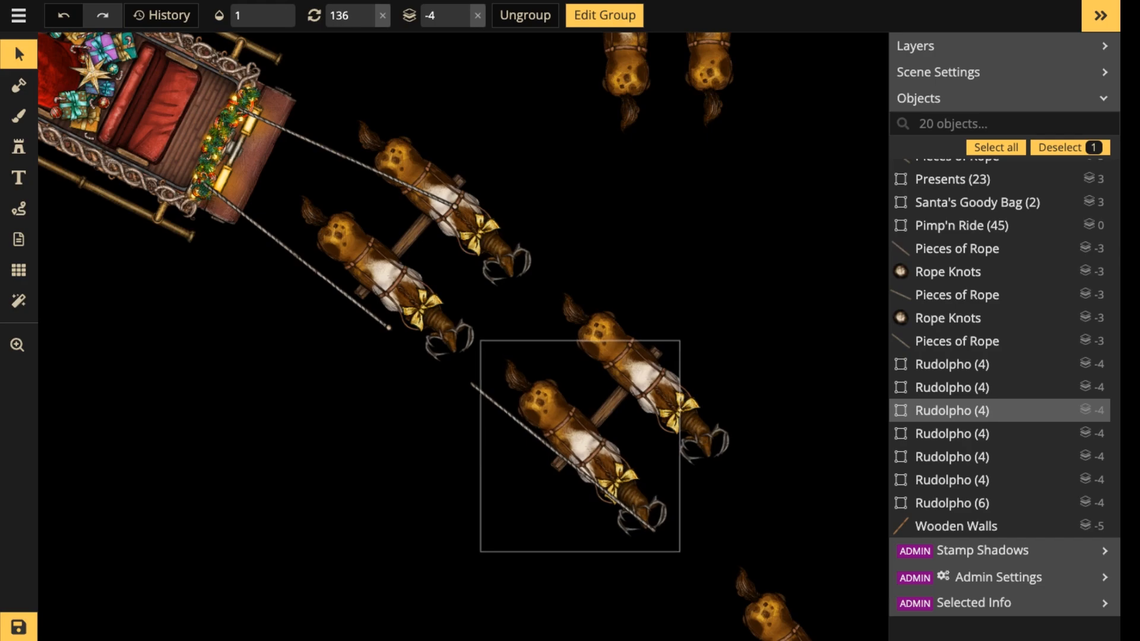
double_click(604, 459)
key(Escape)
key(Escape)
click(389, 278)
click(389, 278)
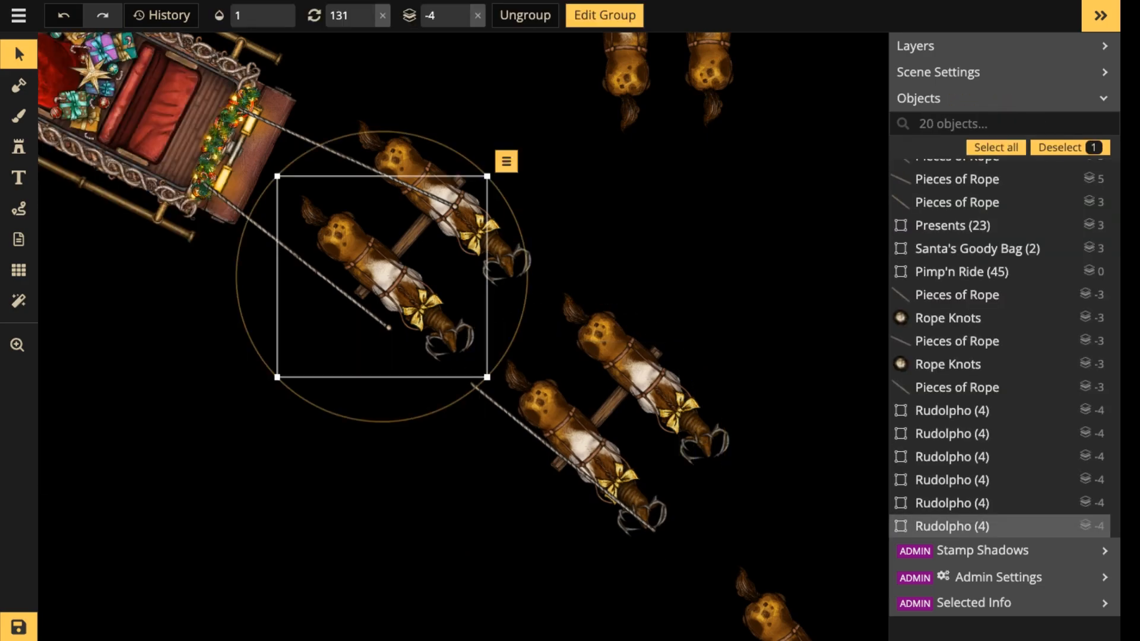
drag(389, 278, 390, 270)
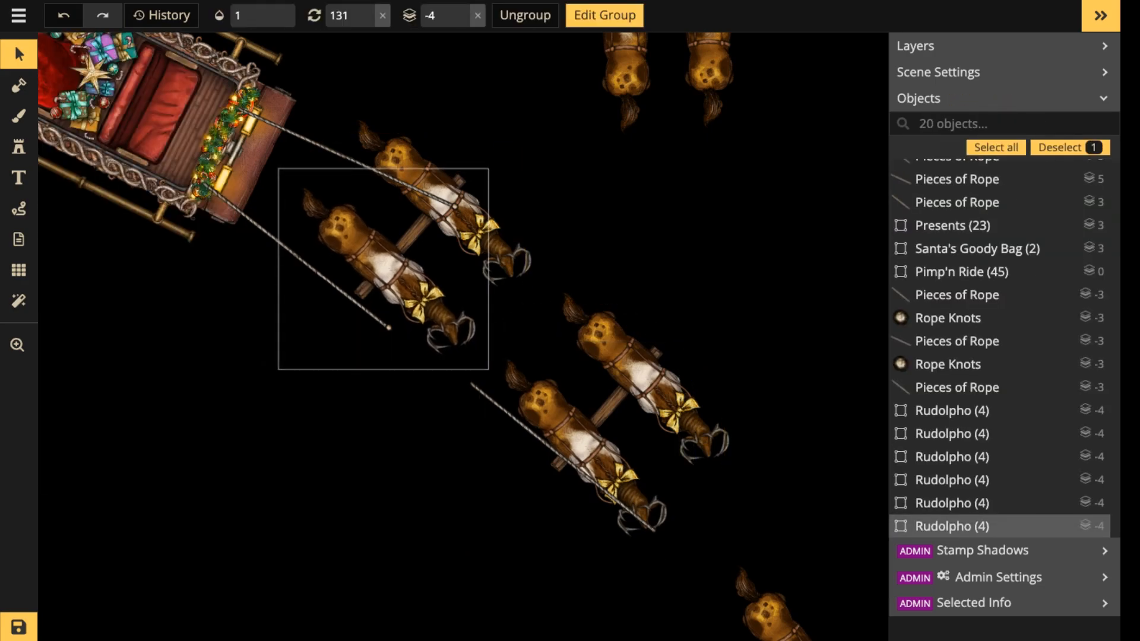
double_click(390, 270)
scroll(644, 522, down, 3)
drag(644, 523, 647, 289)
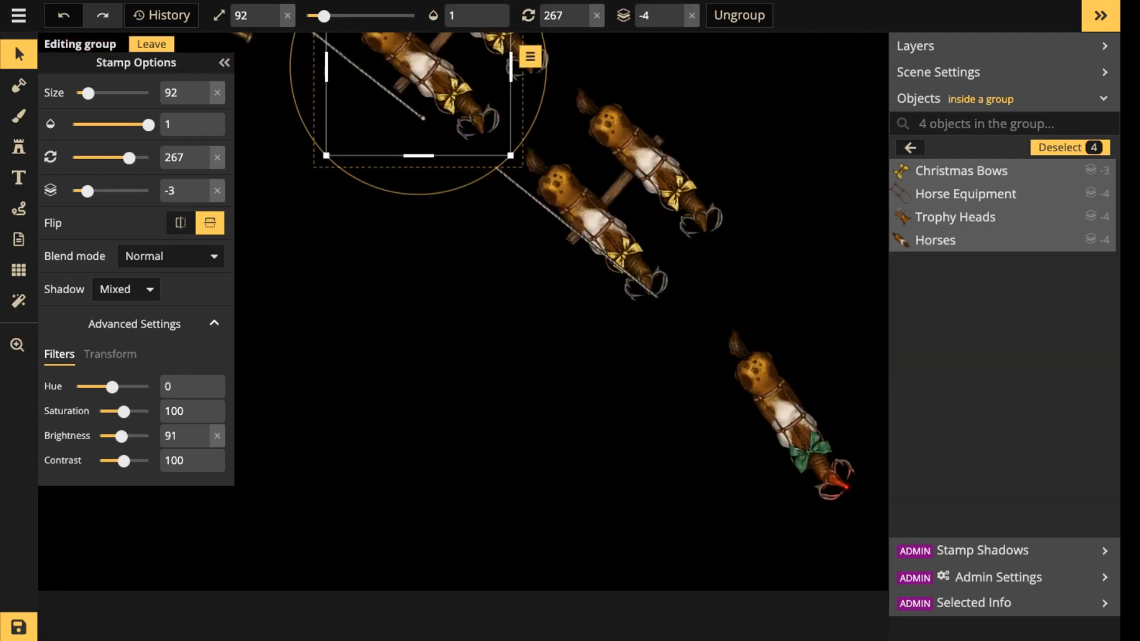
drag(864, 412, 866, 529)
key(Escape)
key(Escape)
Move the red-nosed lead reindeer closer to the second pair and rotate it slightly in line with the team.
double_click(810, 567)
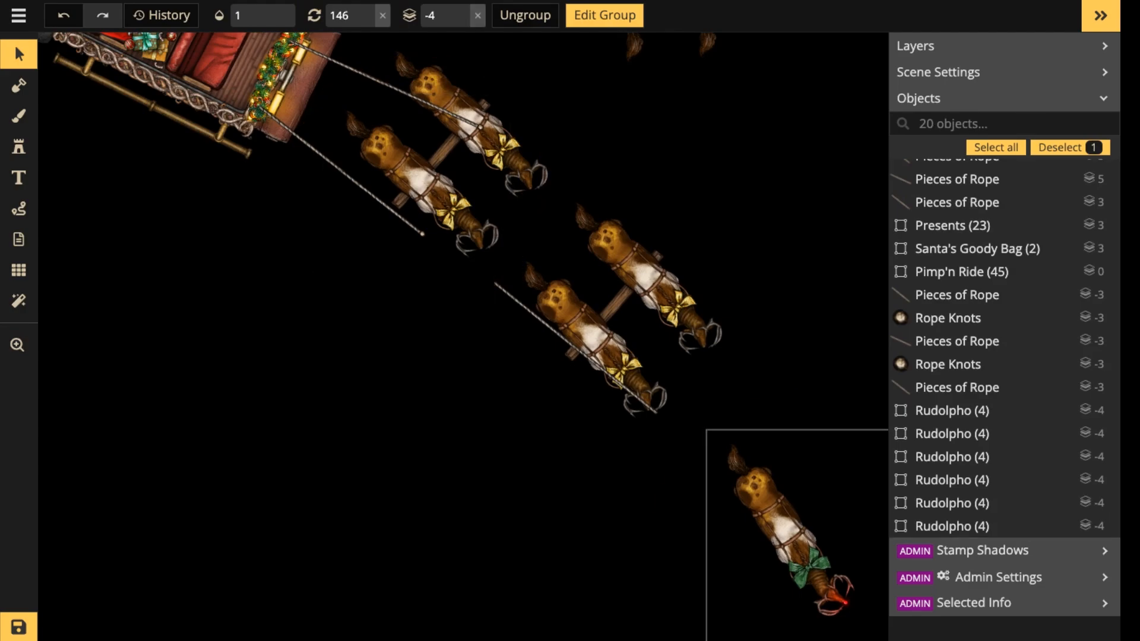
drag(811, 567, 639, 482)
scroll(639, 482, up, 3)
scroll(652, 483, up, 2)
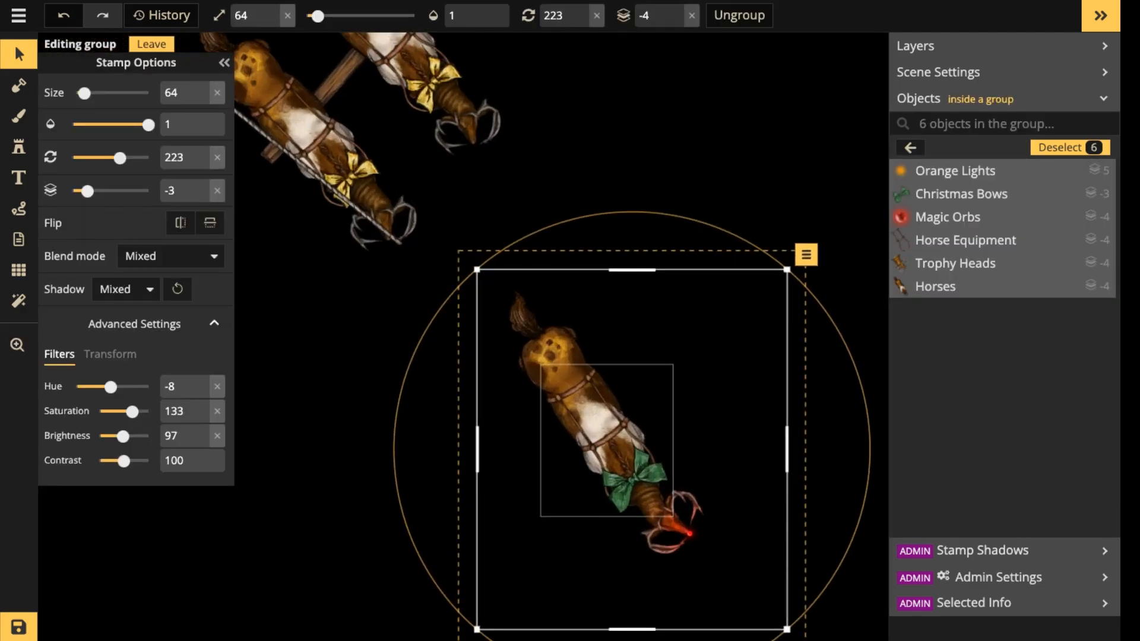
key(Escape)
drag(635, 475, 595, 377)
drag(734, 540, 730, 544)
drag(595, 376, 590, 381)
Move the lower sleigh rope with its knot and rotate it to end on the harness of the rear pair's lower reindeer.
key(space)
drag(297, 148, 862, 596)
click(542, 367)
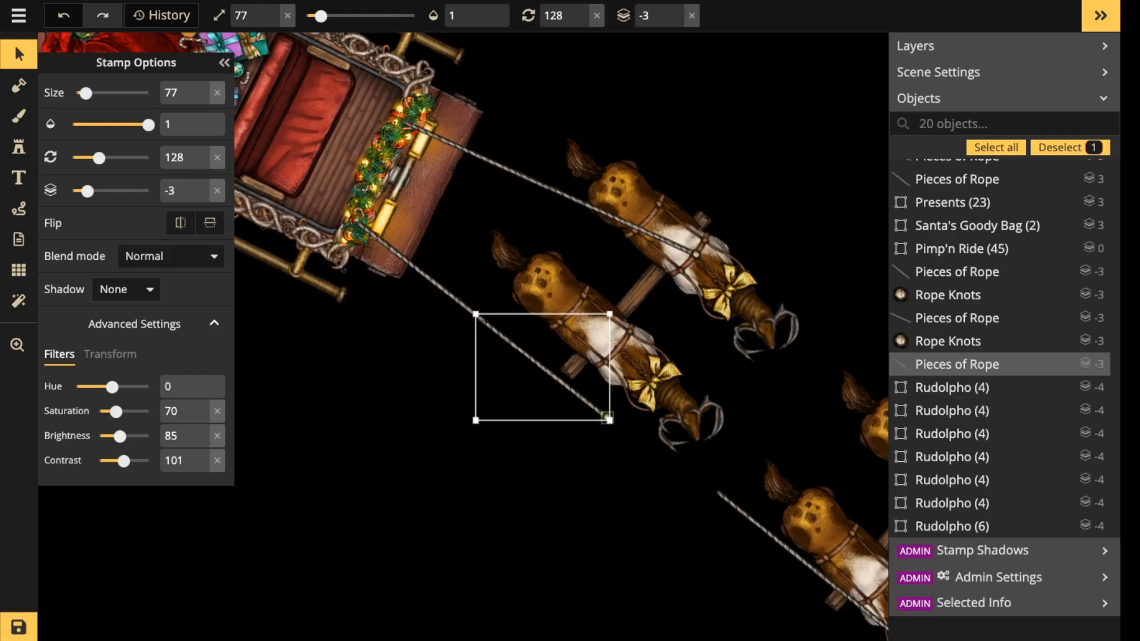
shift+click(607, 418)
shift+click(418, 270)
drag(418, 270, 429, 206)
drag(613, 367, 614, 342)
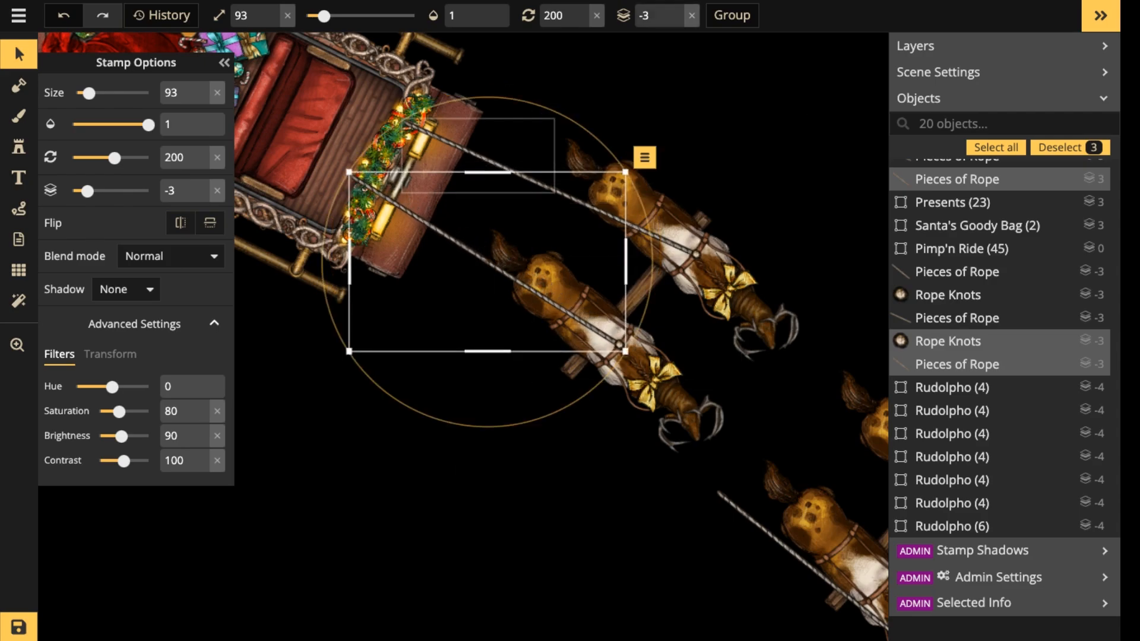
Copy the rope knot and paste one onto the harness of each reindeer in the second pair.
scroll(516, 179, down, 2)
key(space)
drag(629, 282, 429, 47)
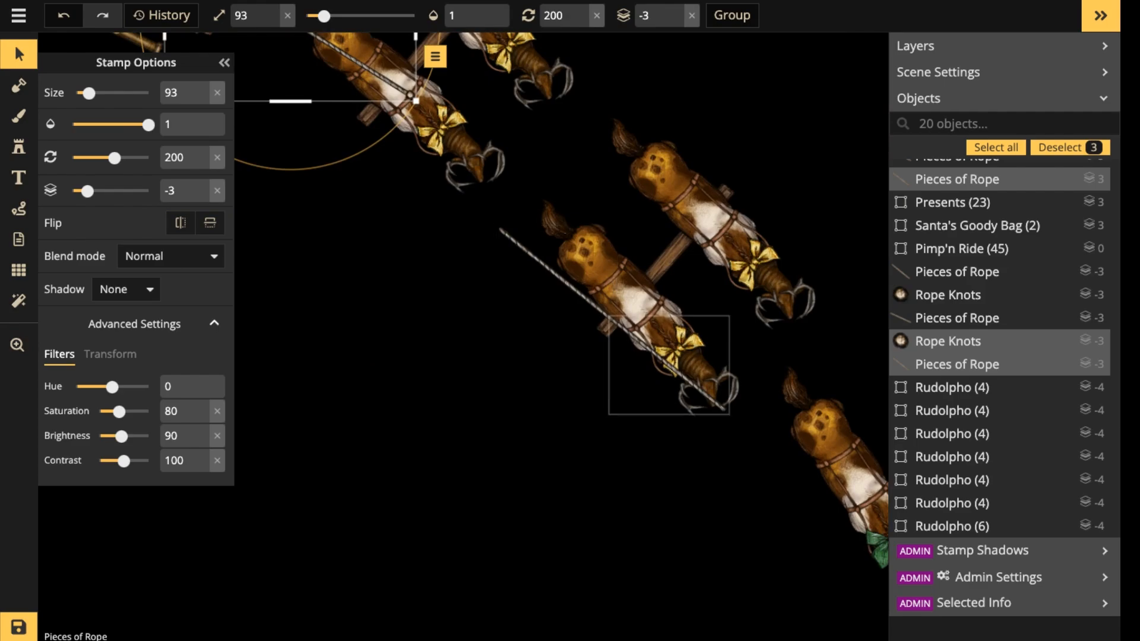
click(410, 95)
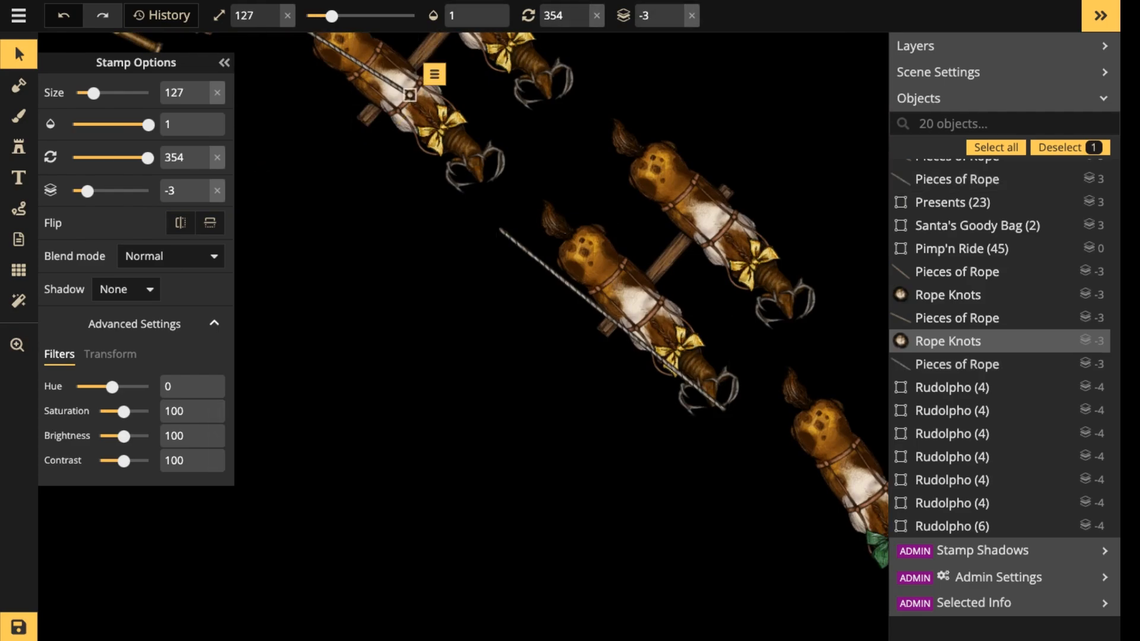
key(ctrl+c)
key(ctrl+v)
scroll(724, 411, up, 5)
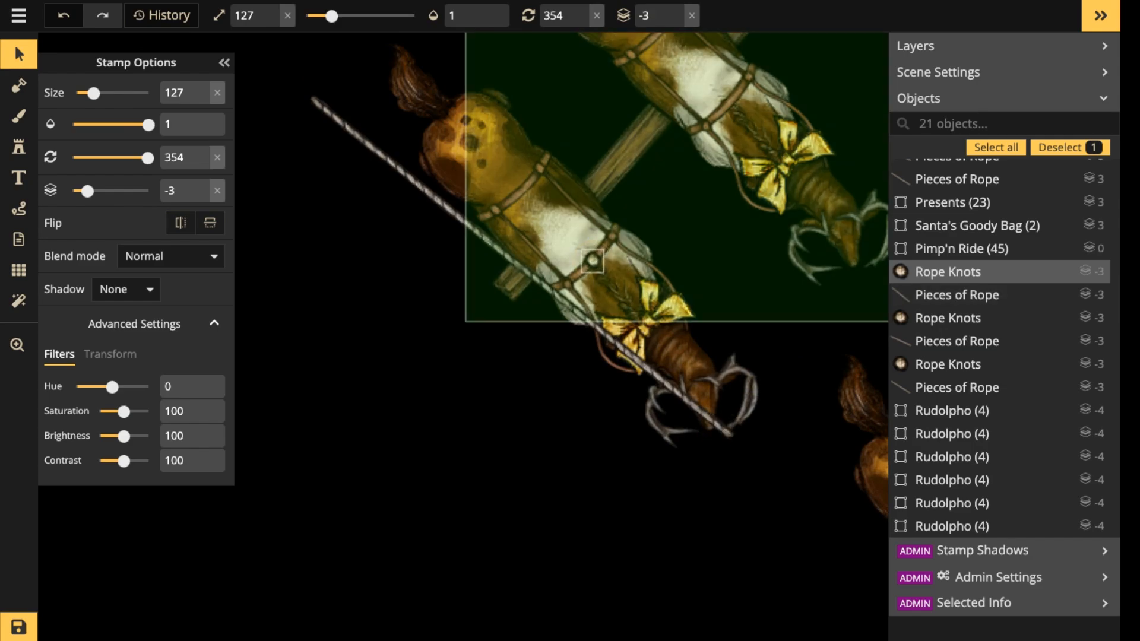
key(ctrl+v)
drag(764, 145, 742, 102)
scroll(565, 111, down, 3)
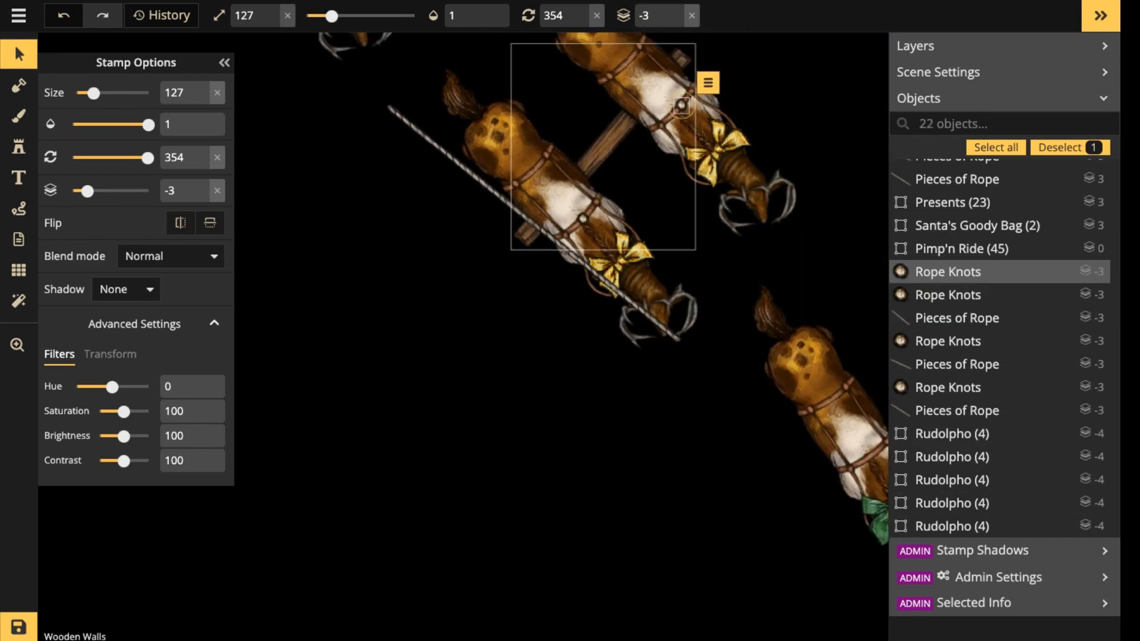
Move both pieces of the loose rope between the two pairs, starting beside the rear pair's crossbeam.
key(space)
drag(565, 112, 730, 348)
click(763, 506)
shift+click(653, 419)
drag(653, 418, 770, 445)
key(space)
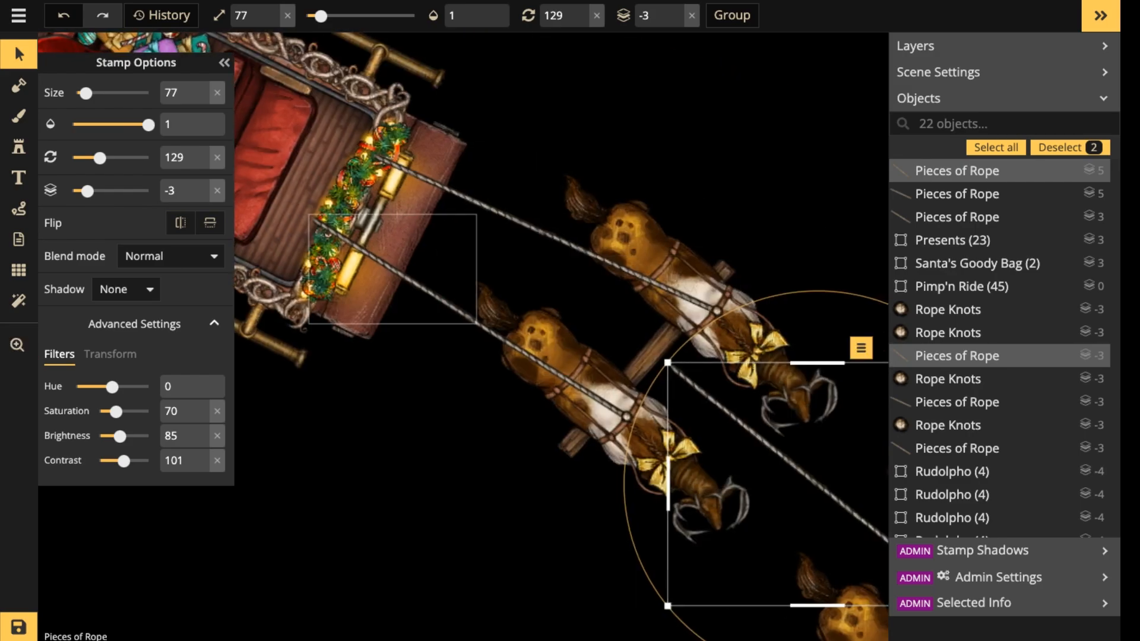
Stamp a size 68 wooden beam from the sleigh front to the rear pair's crossbeam and rotate it to 120 degrees.
click(19, 54)
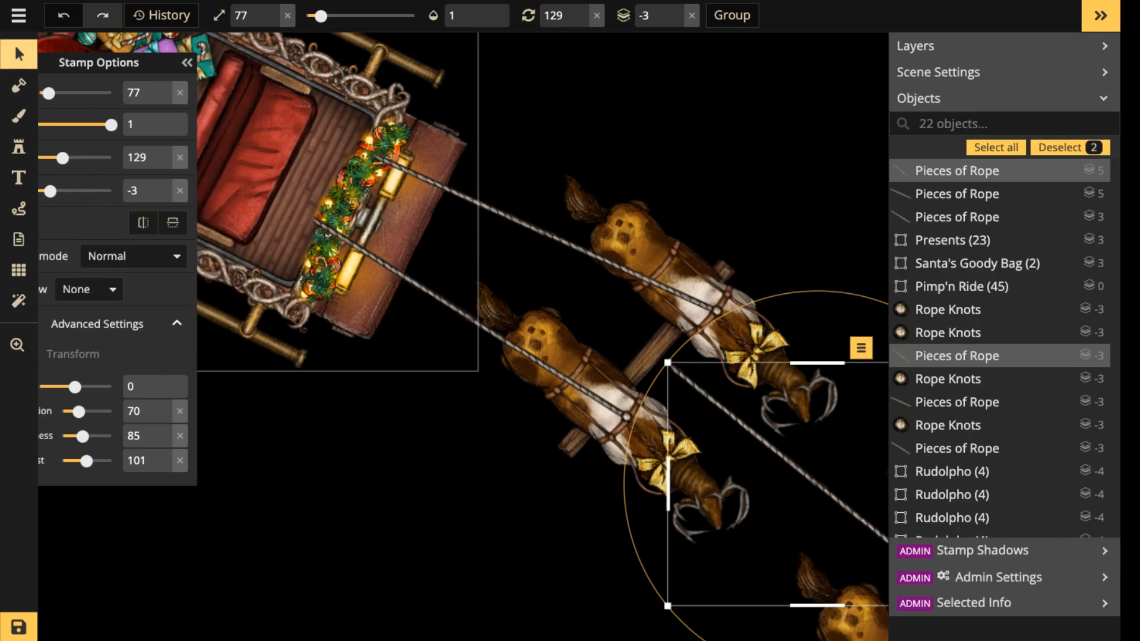
click(650, 356)
click(19, 146)
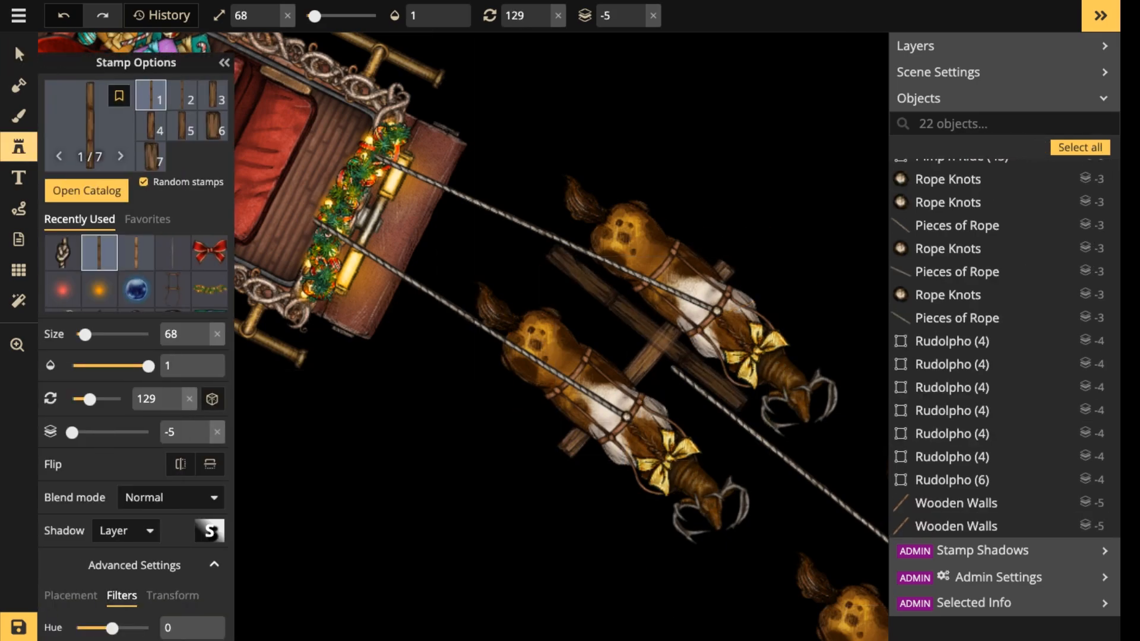
scroll(487, 267, down, 1)
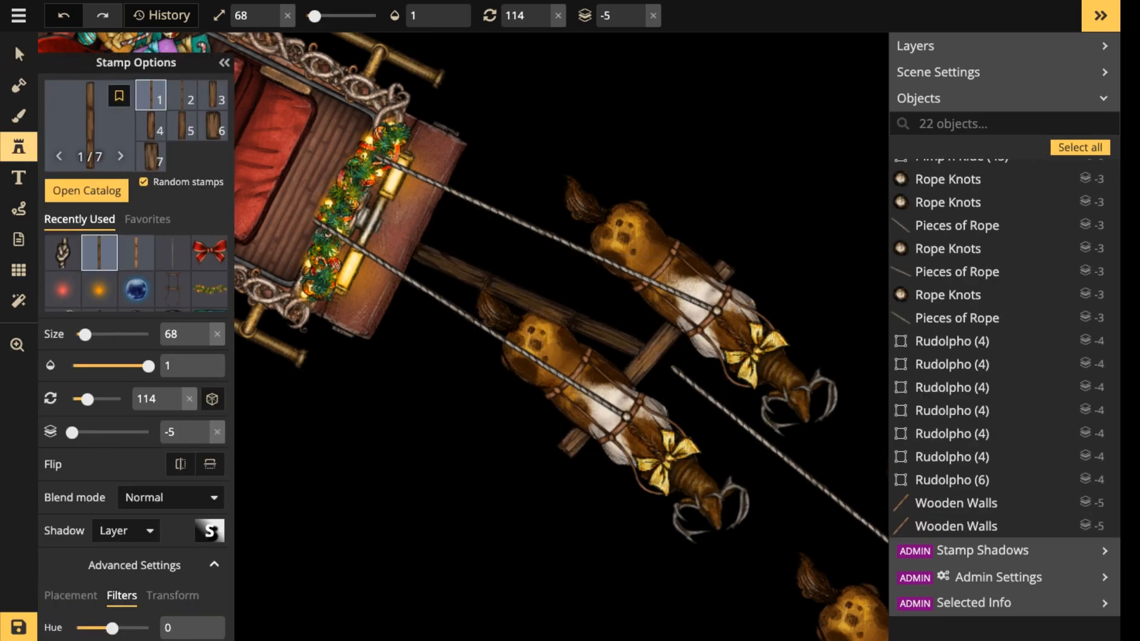
click(543, 294)
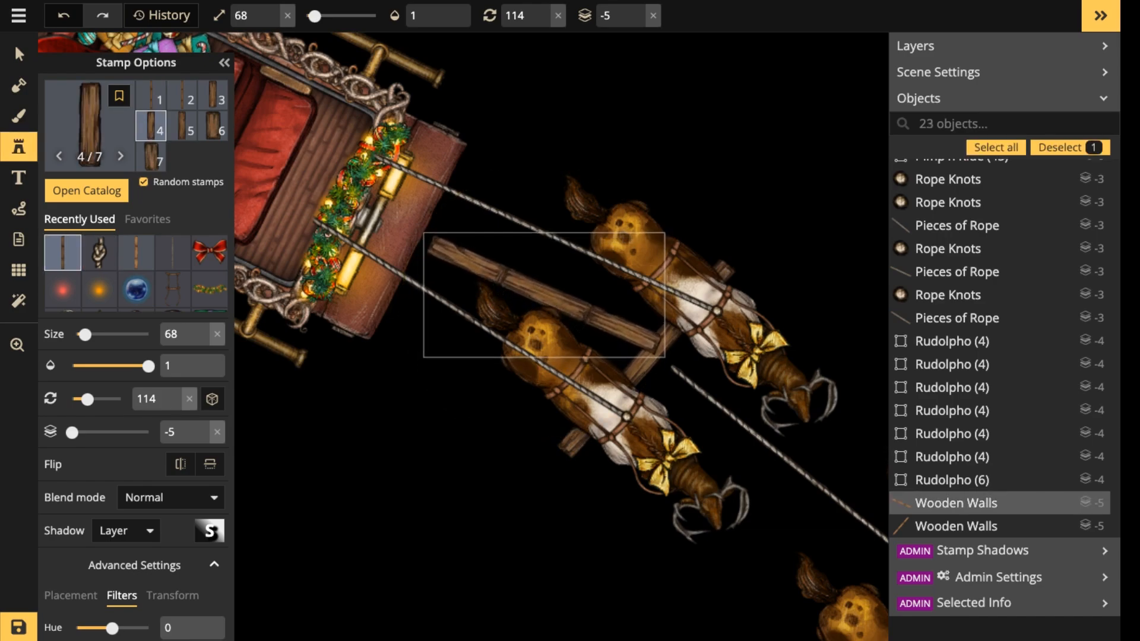
drag(639, 392, 628, 401)
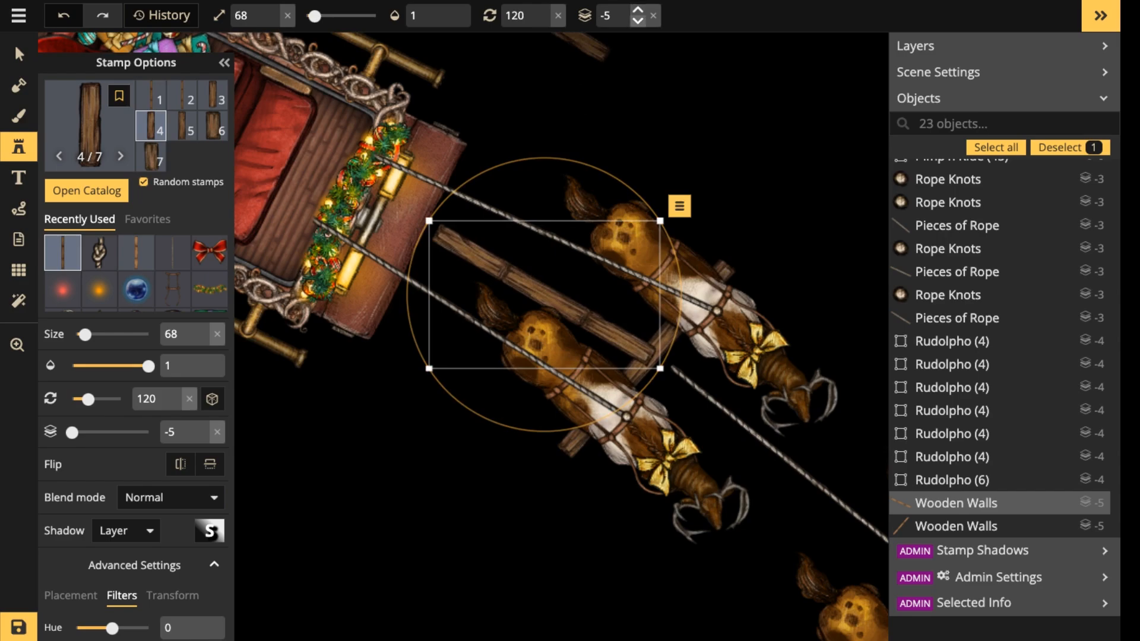
Raise the rear pair's crossbeam to layer -4 and both rear reindeer to layer -3.
click(19, 54)
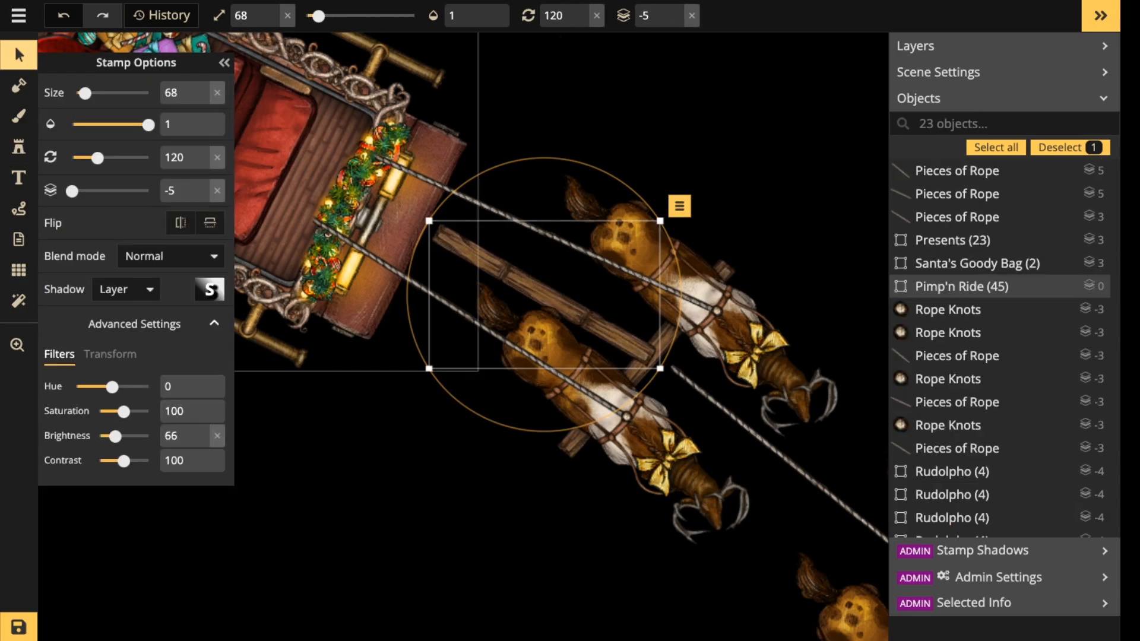
click(633, 380)
click(664, 344)
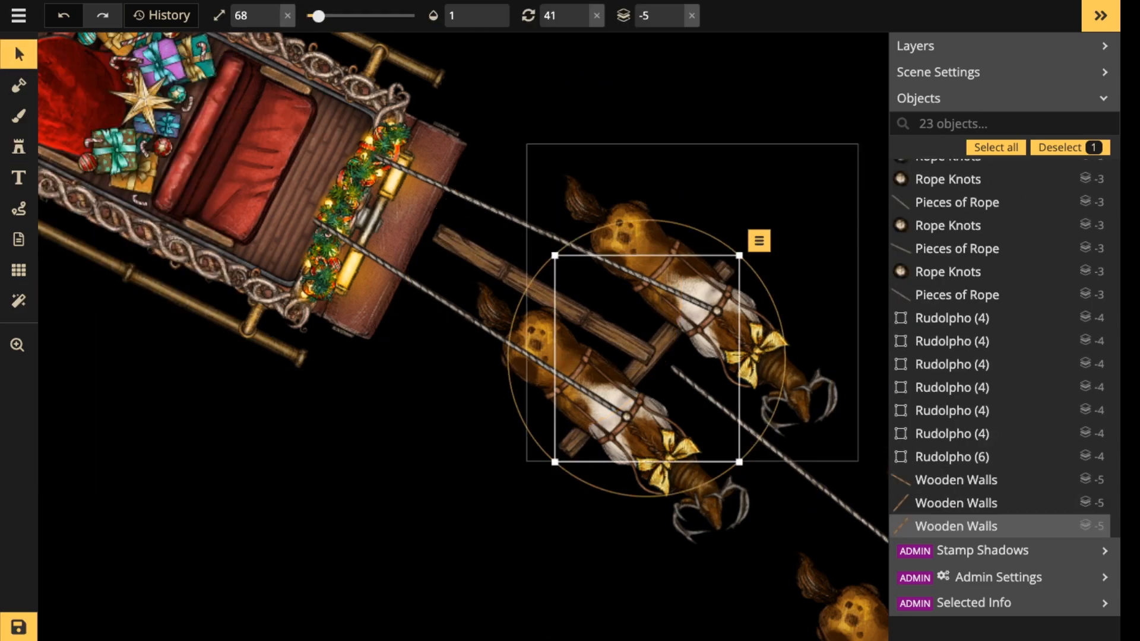
click(676, 10)
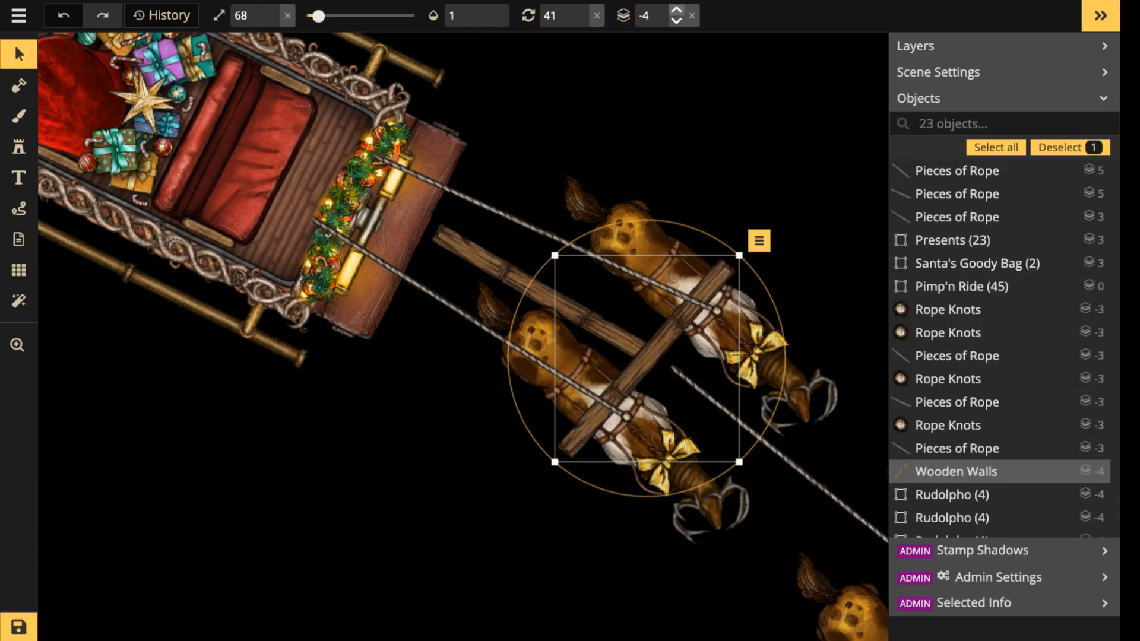
click(652, 252)
shift+click(555, 356)
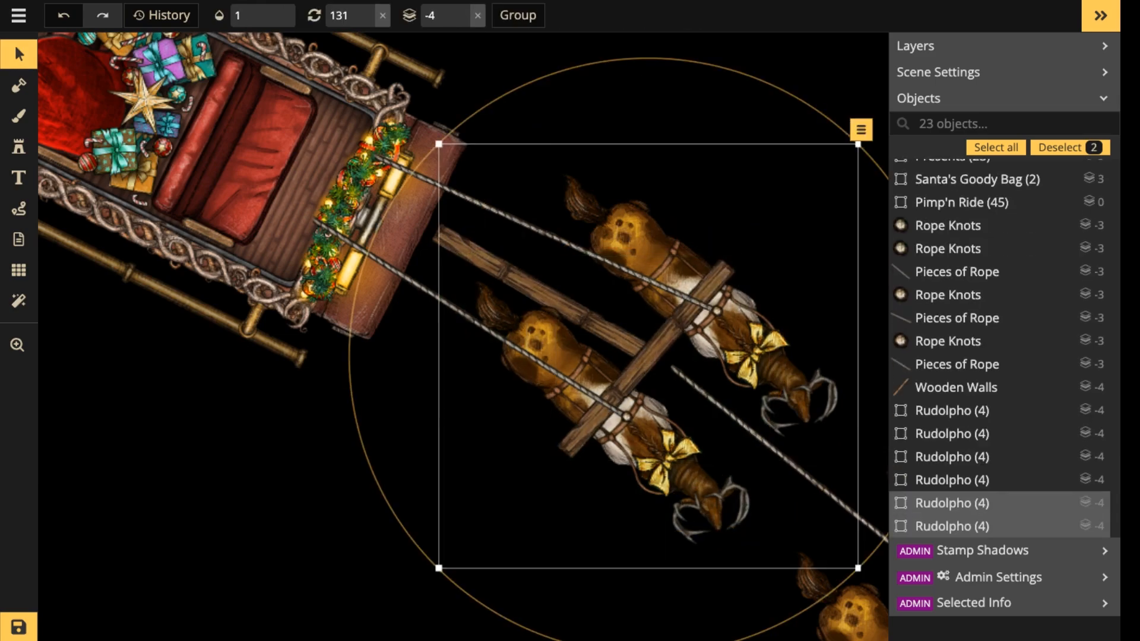
click(463, 9)
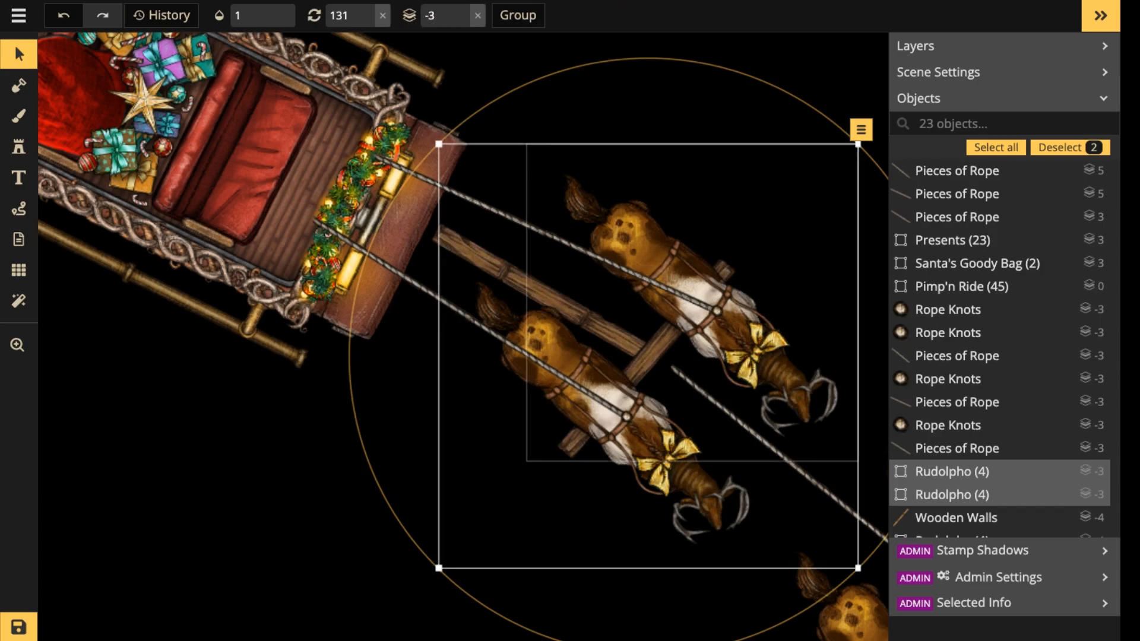
Set the center beam's transform height to 115 and reposition it between the sleigh and the rear crossbeam.
click(549, 276)
click(541, 292)
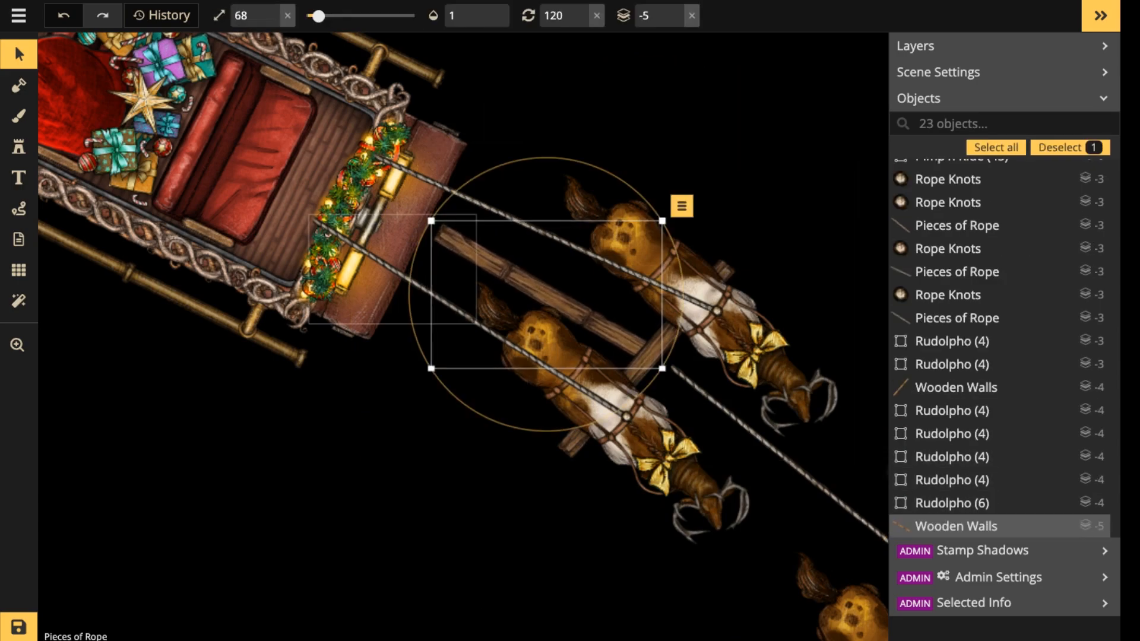
click(19, 55)
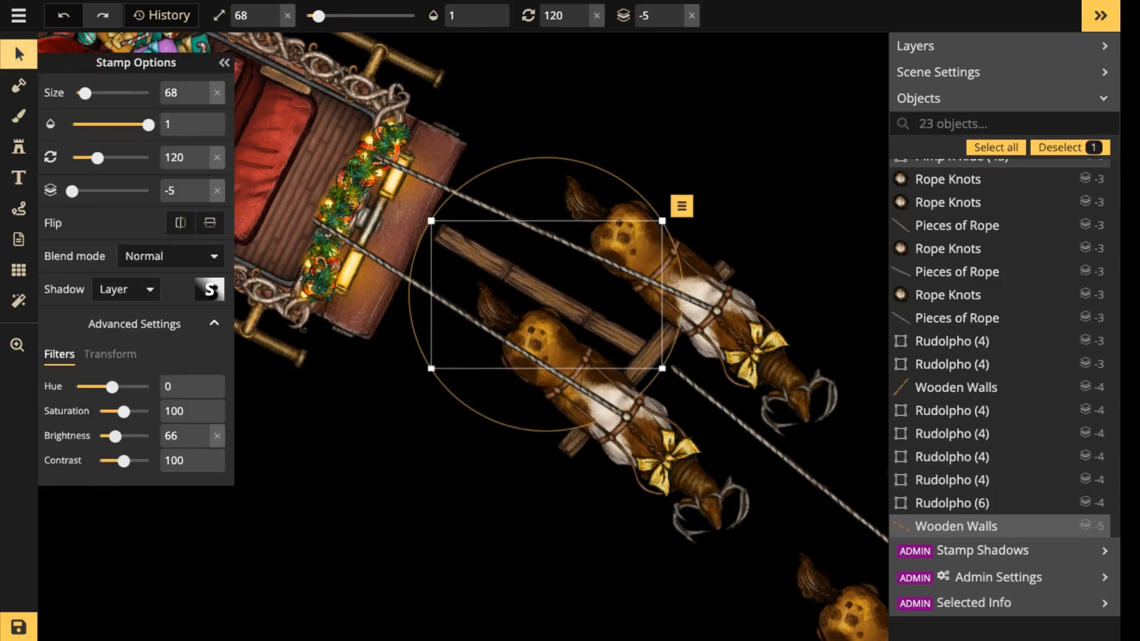
click(111, 355)
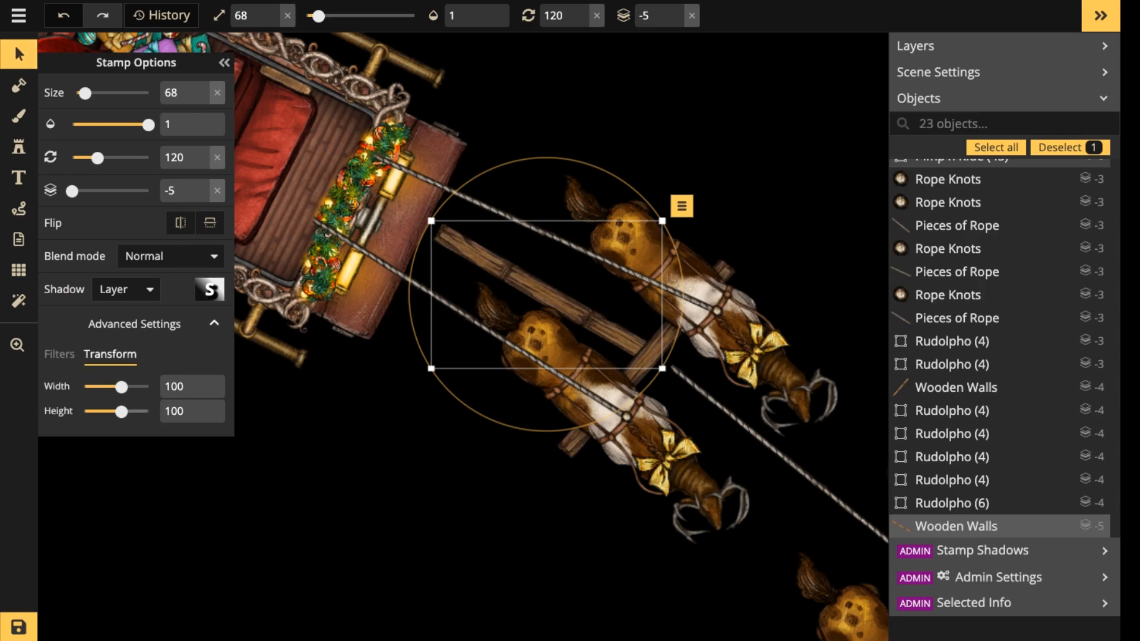
drag(121, 411, 123, 411)
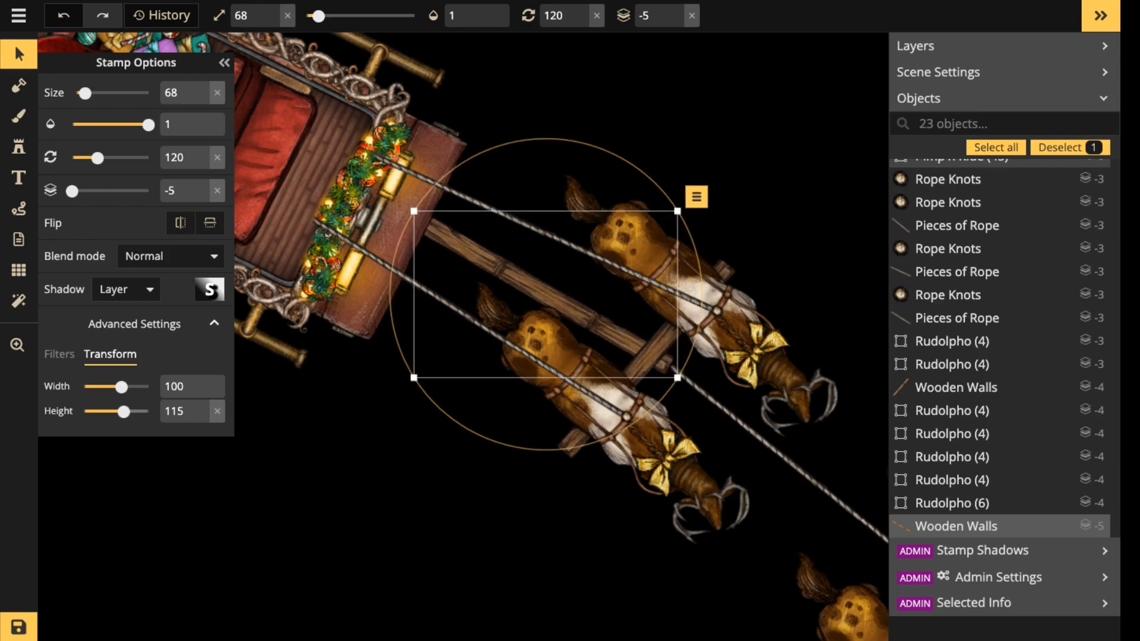
mouse_move(558, 300)
mouse_down()
mouse_move(555, 287)
mouse_move(544, 294)
mouse_up()
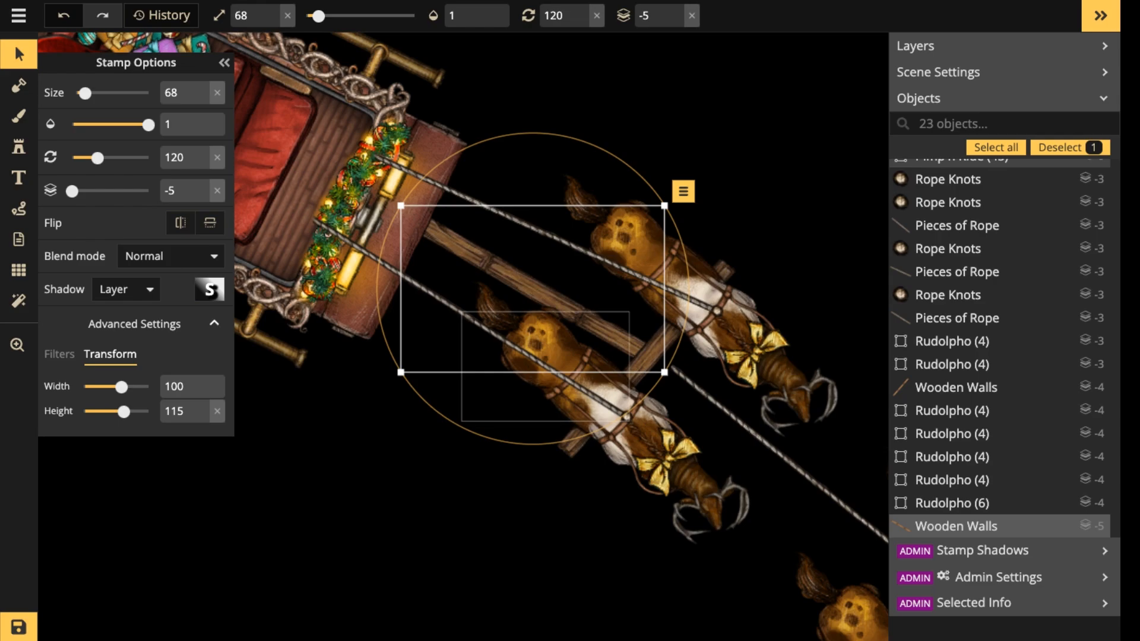
drag(534, 289, 531, 295)
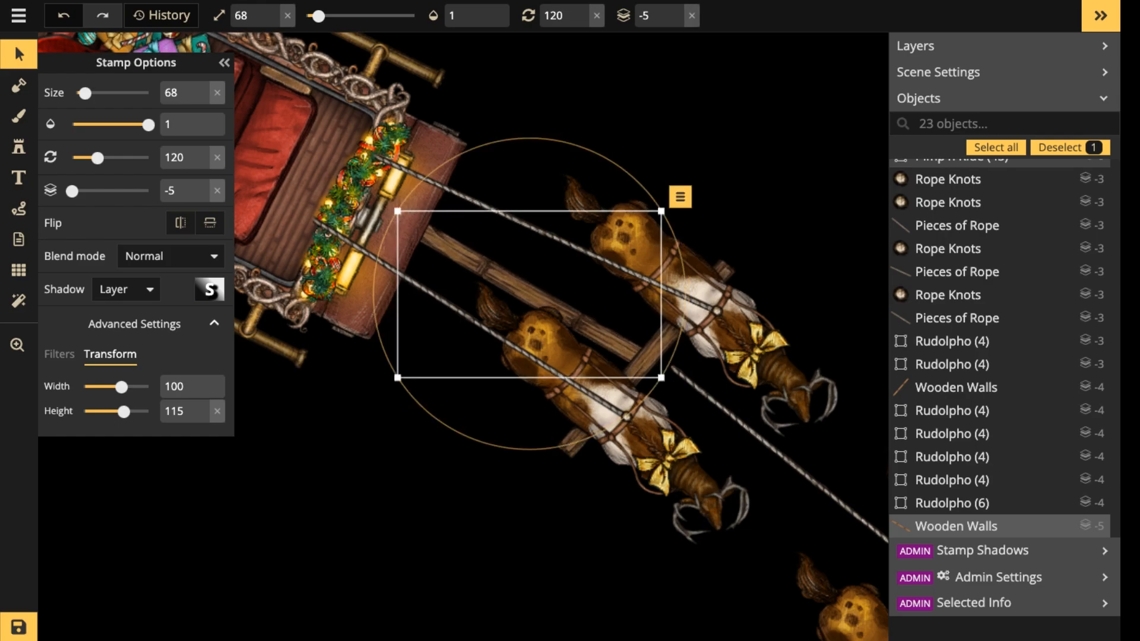
Rotate the rear pair's lower reindeer to 124 degrees.
scroll(489, 294, down, 2)
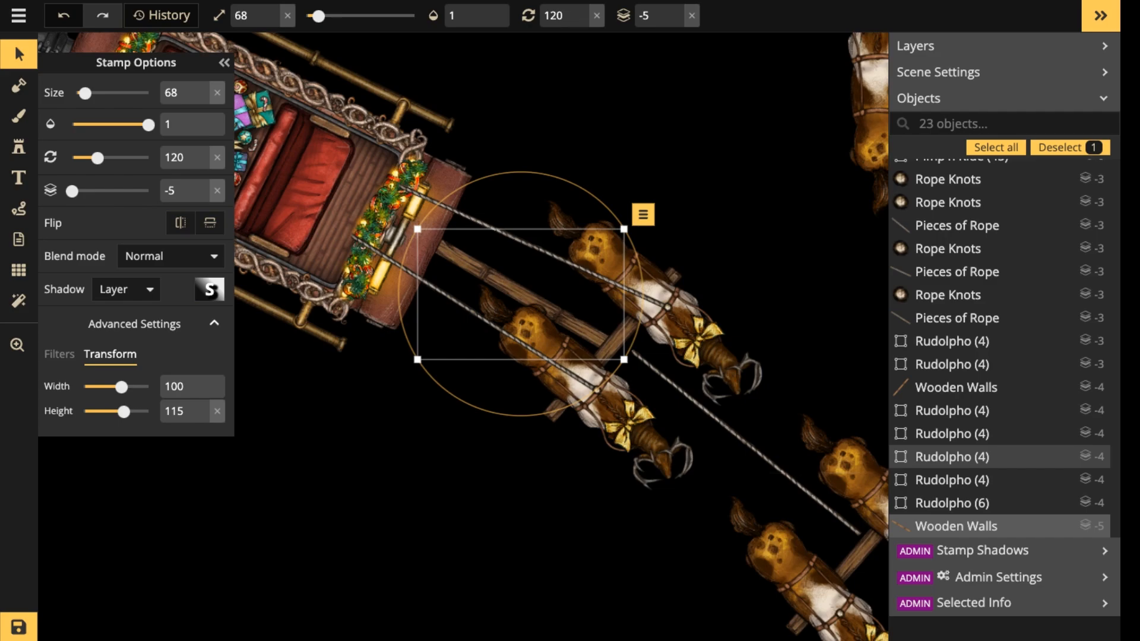
scroll(512, 181, up, 4)
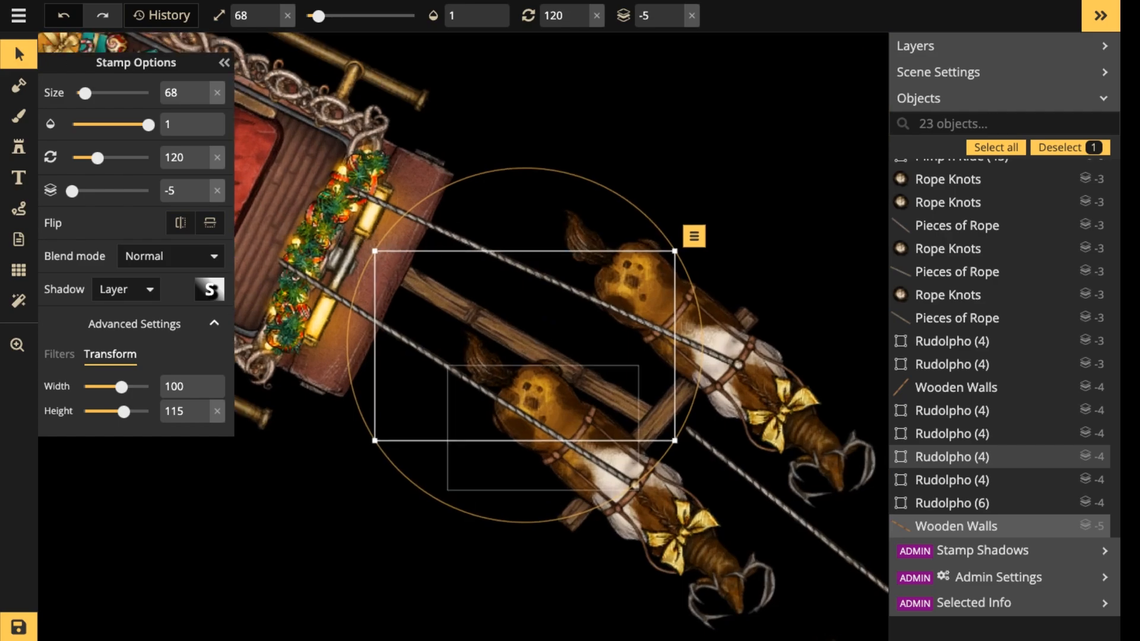
click(620, 469)
drag(856, 564, 866, 530)
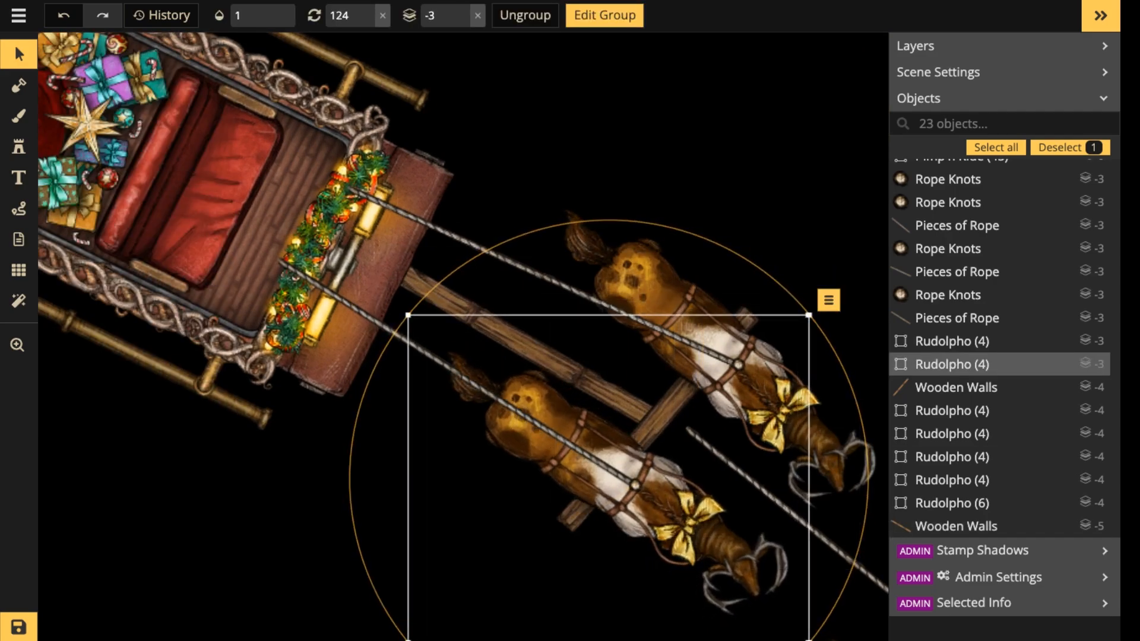
Move the loose rope between the lower reindeer of the rear and second pairs and lower it to layer -5.
scroll(689, 468, down, 3)
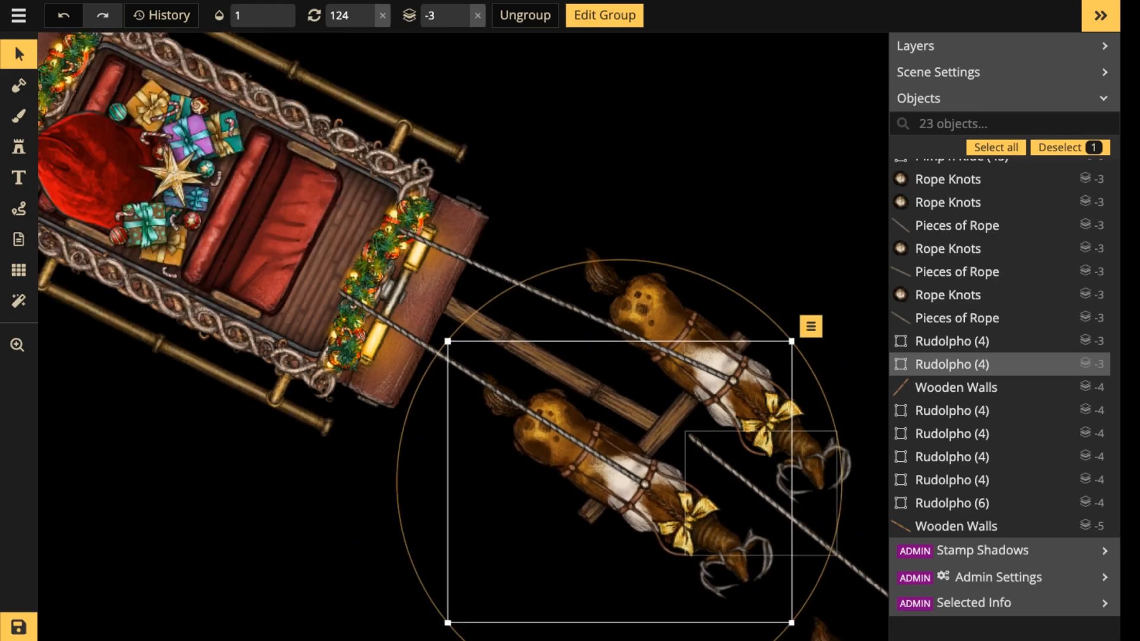
drag(689, 467, 498, 253)
click(658, 355)
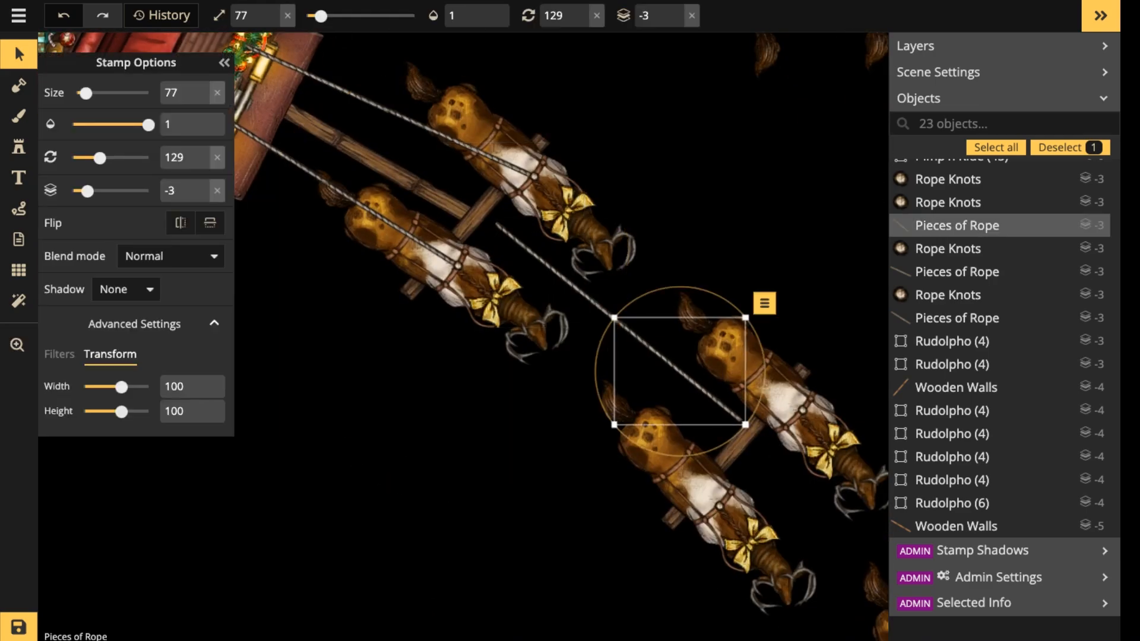
shift+click(573, 284)
drag(573, 285, 539, 325)
click(676, 22)
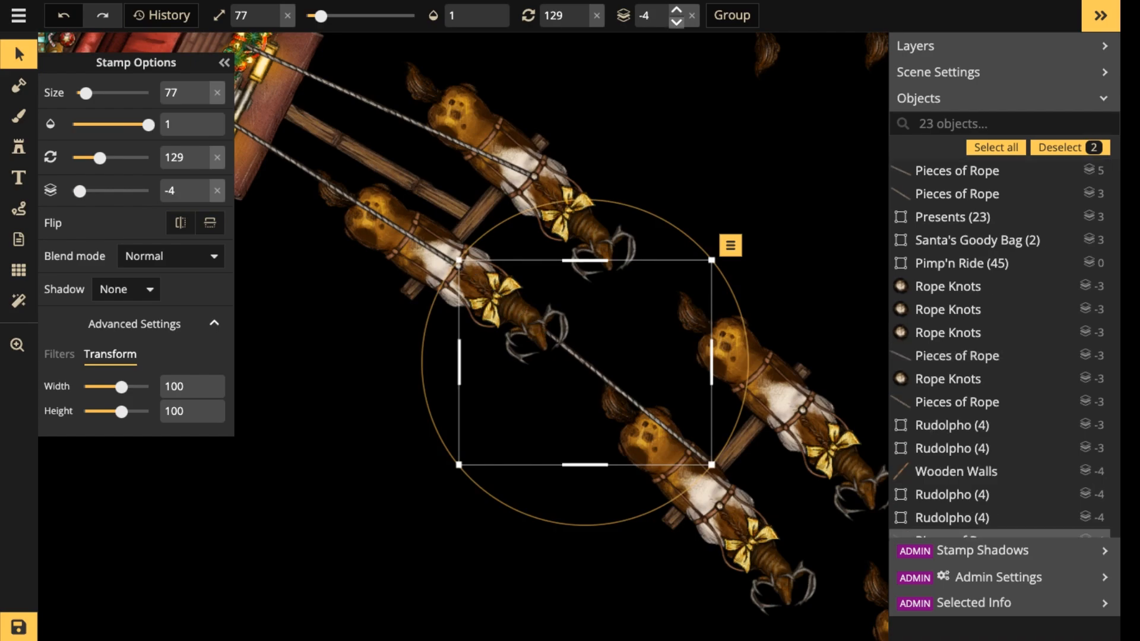
click(676, 22)
mouse_move(607, 379)
mouse_down()
mouse_move(612, 370)
mouse_move(616, 382)
mouse_up()
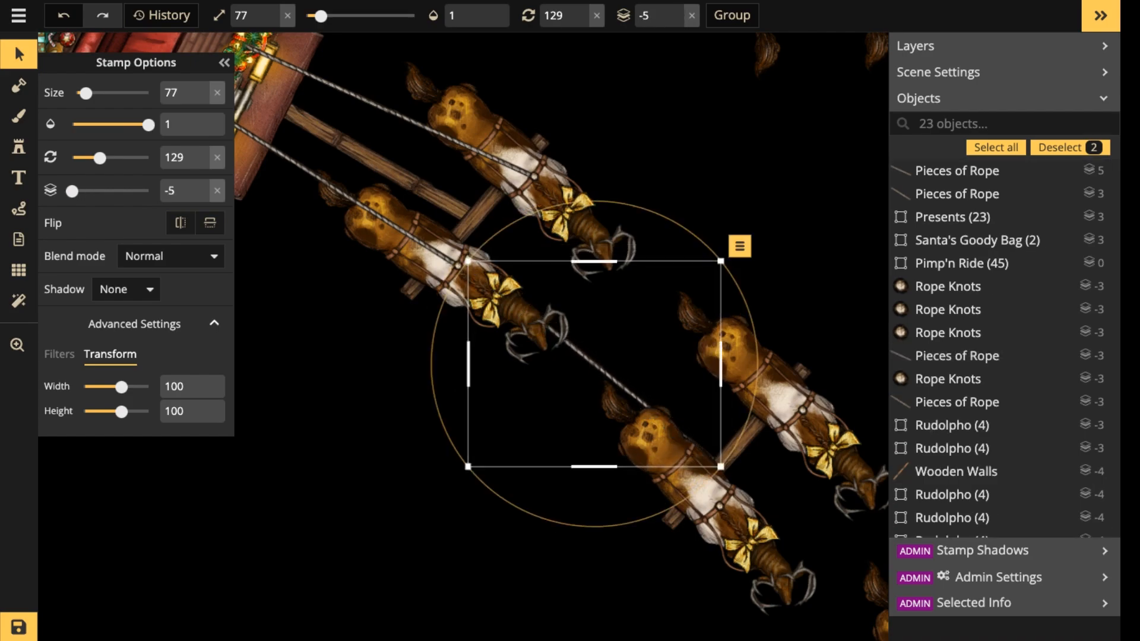
Reduce the connecting rope's brightness to 56 and place a copy between the upper reindeer of the two pairs.
click(60, 354)
drag(119, 437, 115, 436)
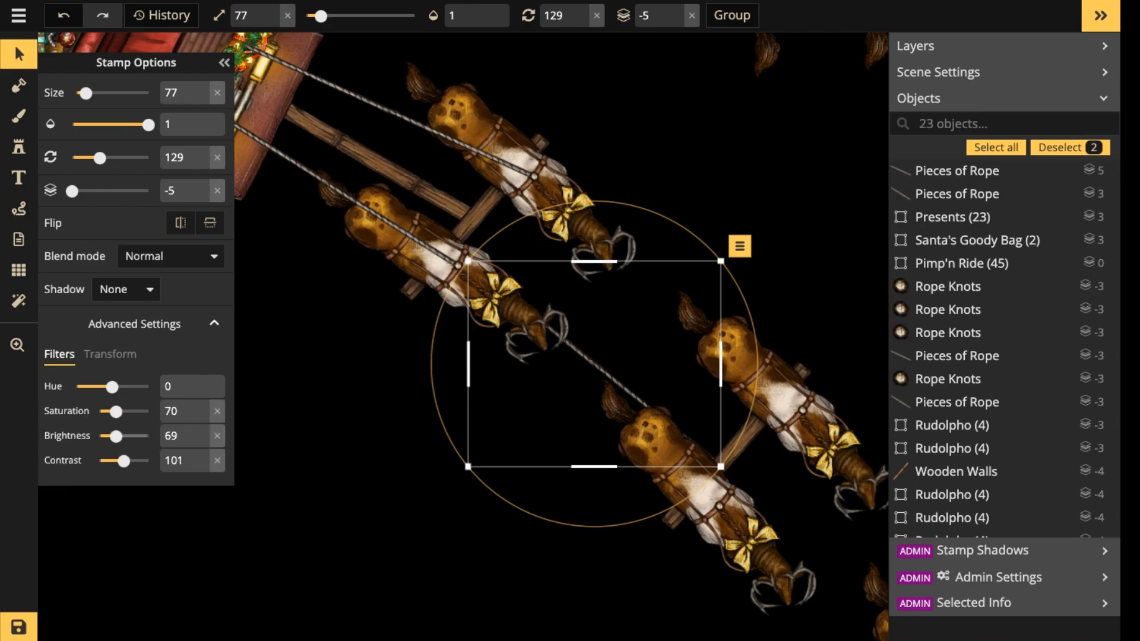
drag(594, 364, 461, 68)
key(space)
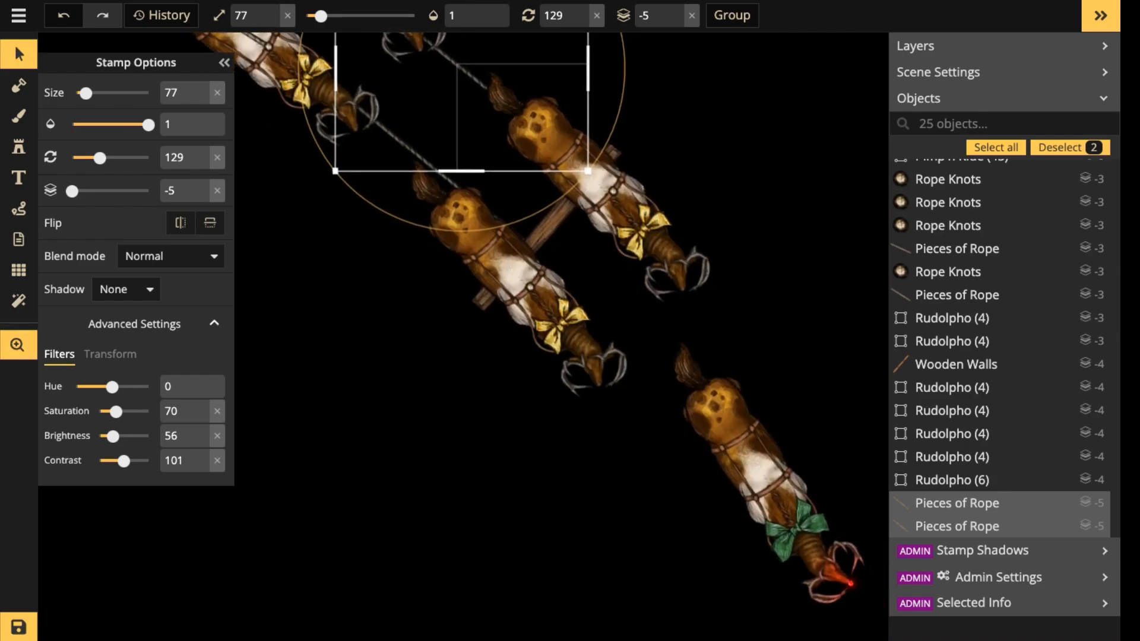
click(550, 225)
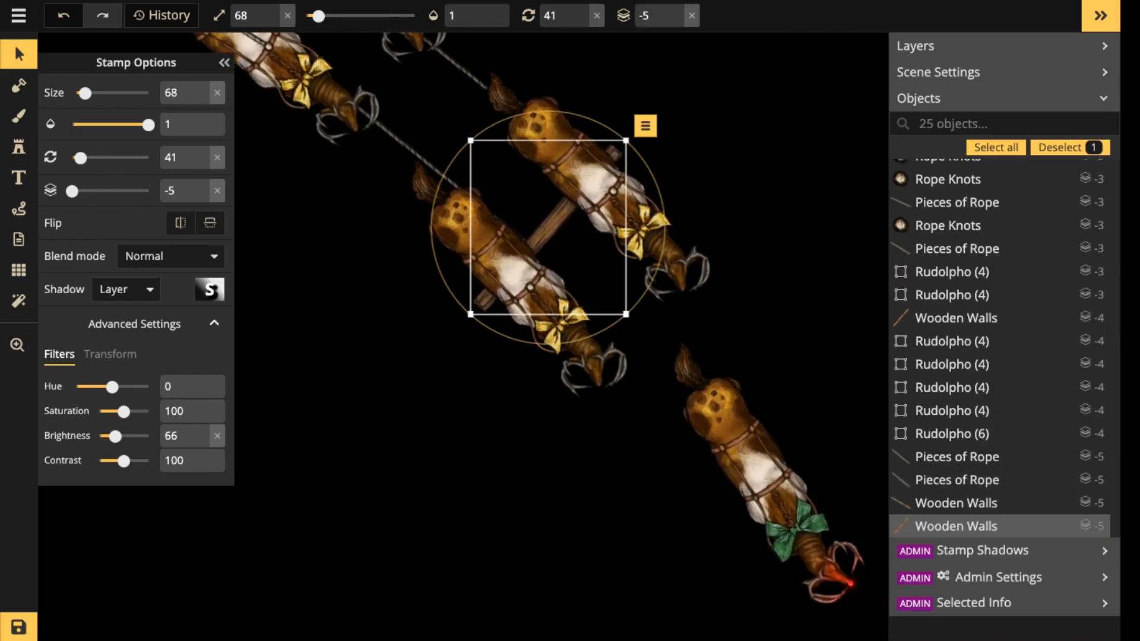
scroll(550, 228, down, 2)
key(space)
drag(550, 228, 687, 390)
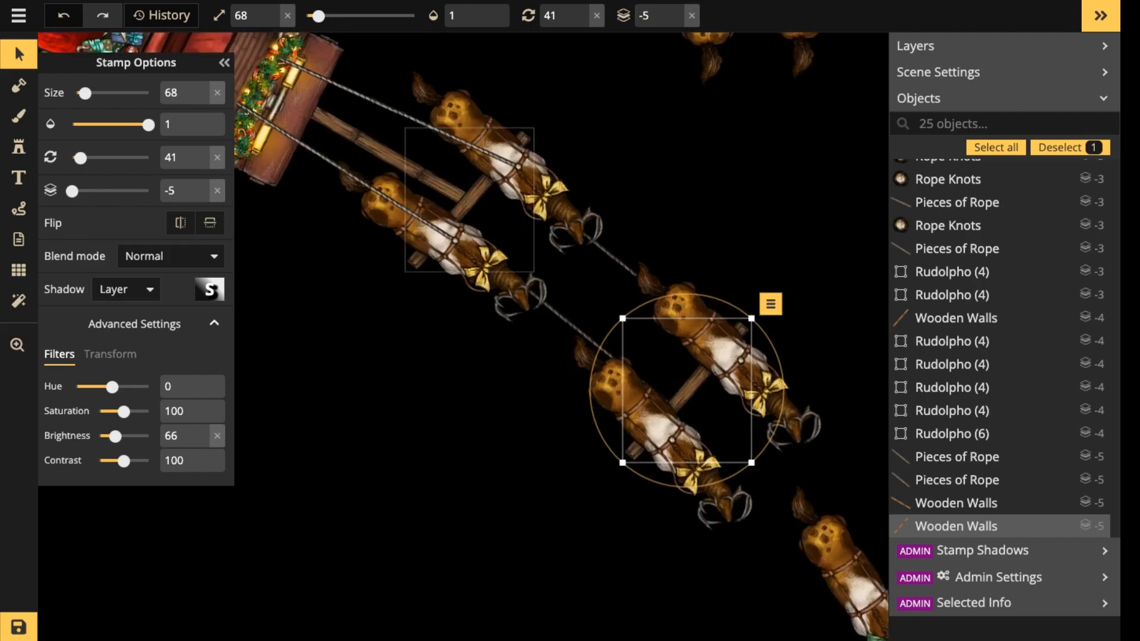
shift+click(471, 197)
key(Escape)
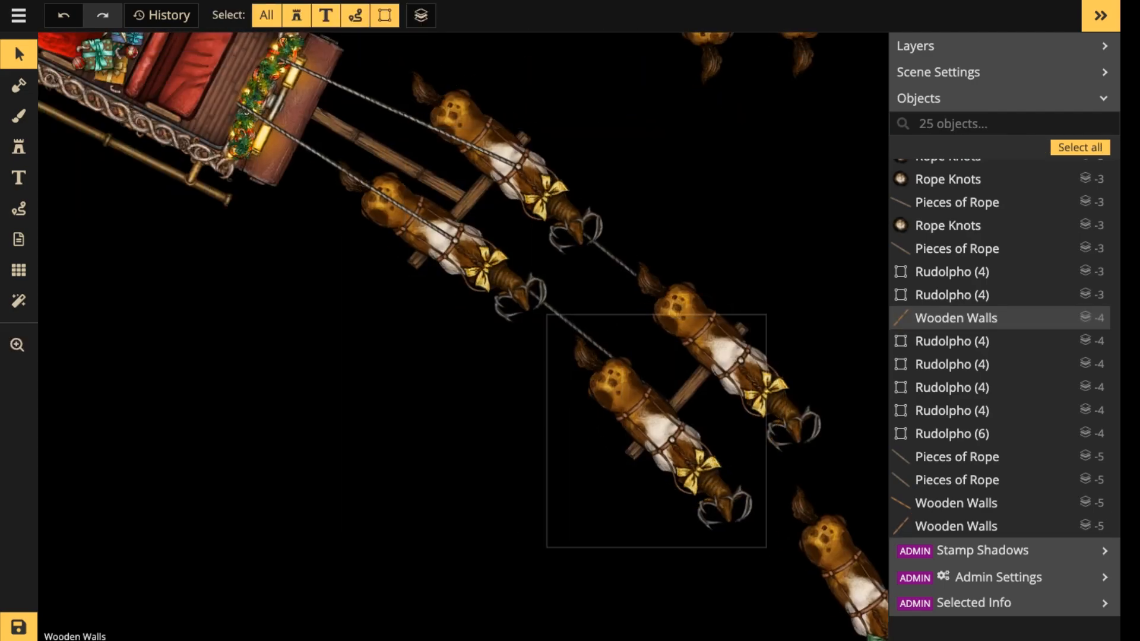
key(space)
drag(718, 351, 628, 436)
key(space)
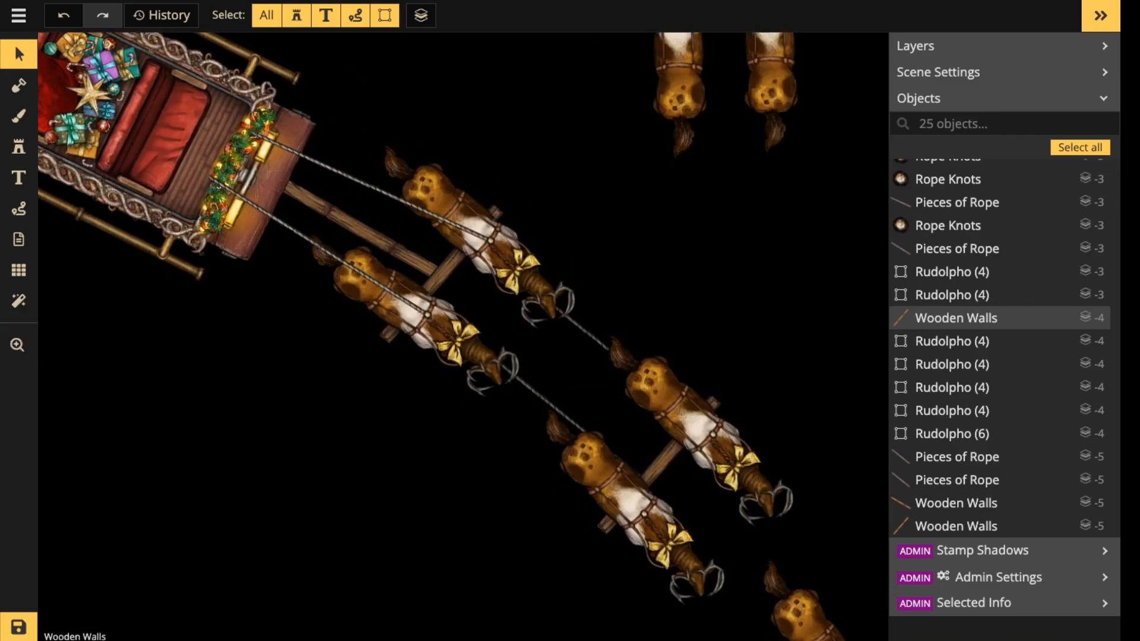
Copy the two rope pieces and knot linking the sleigh to the lower rear reindeer and place them between the second pair's lower reindeer and the lead reindeer.
click(428, 315)
shift+click(380, 285)
shift+click(291, 229)
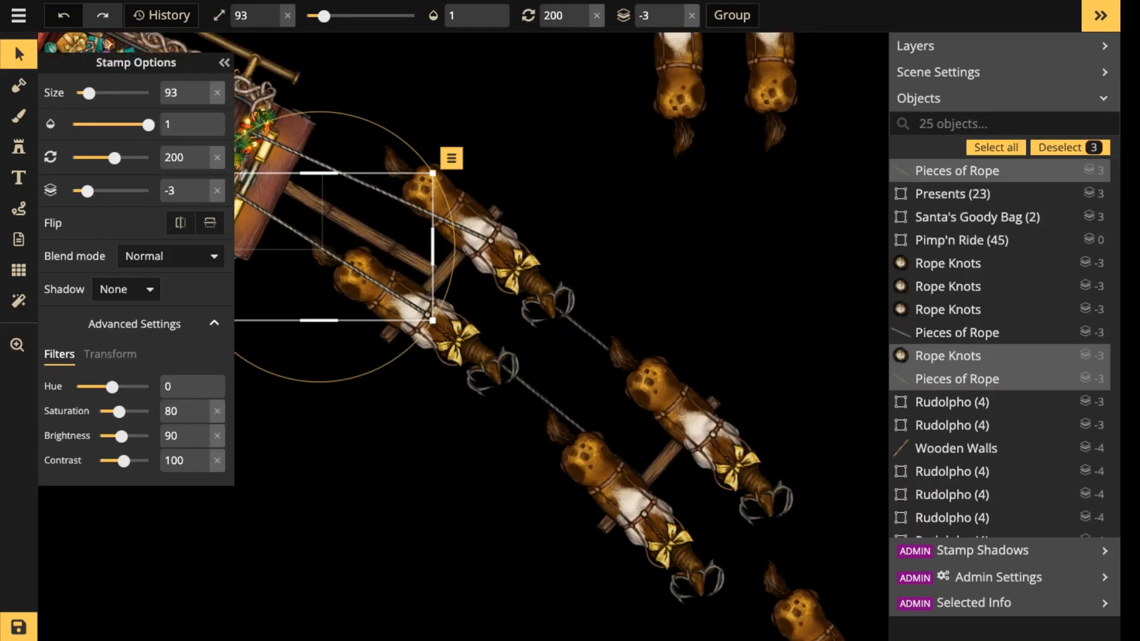
key(space)
drag(796, 599, 696, 356)
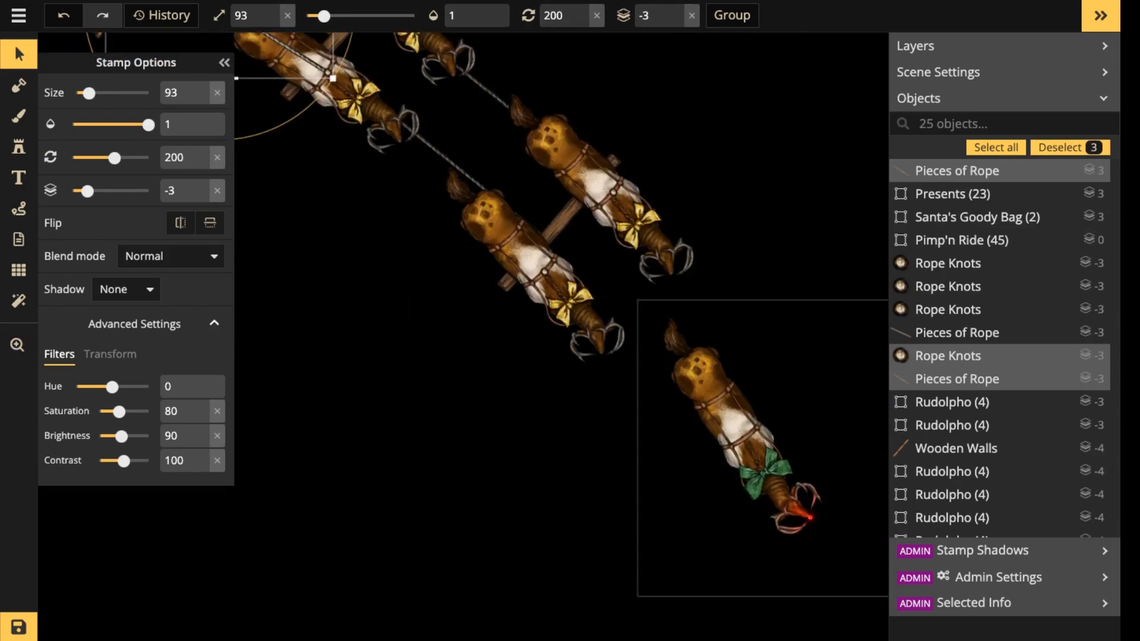
key(Escape)
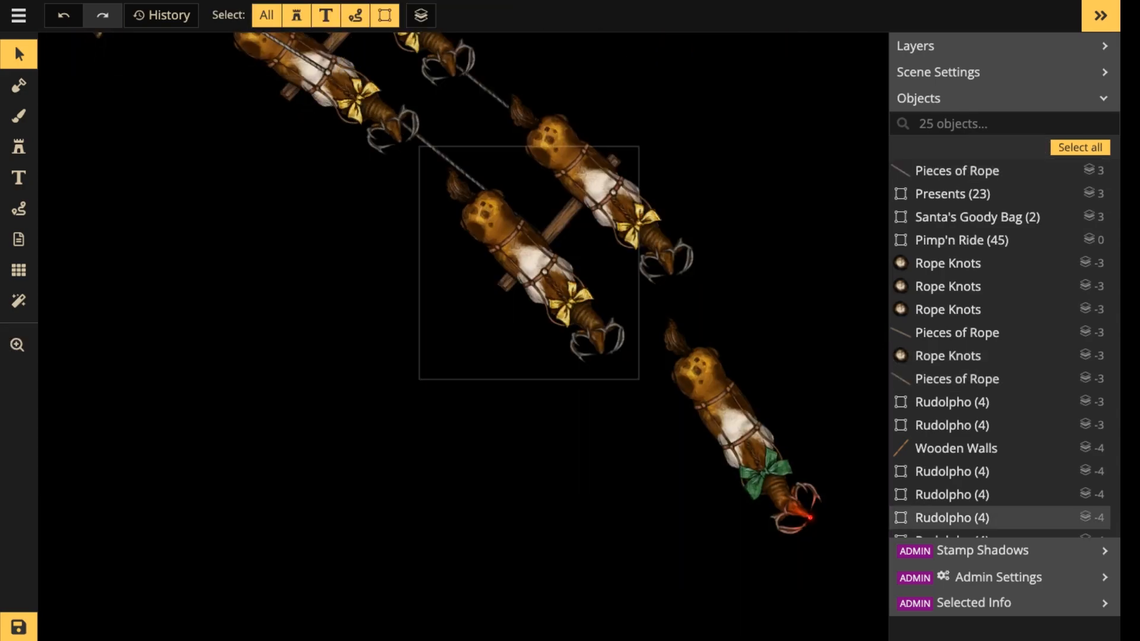
key(ctrl+v)
drag(680, 378, 645, 341)
scroll(645, 342, up, 4)
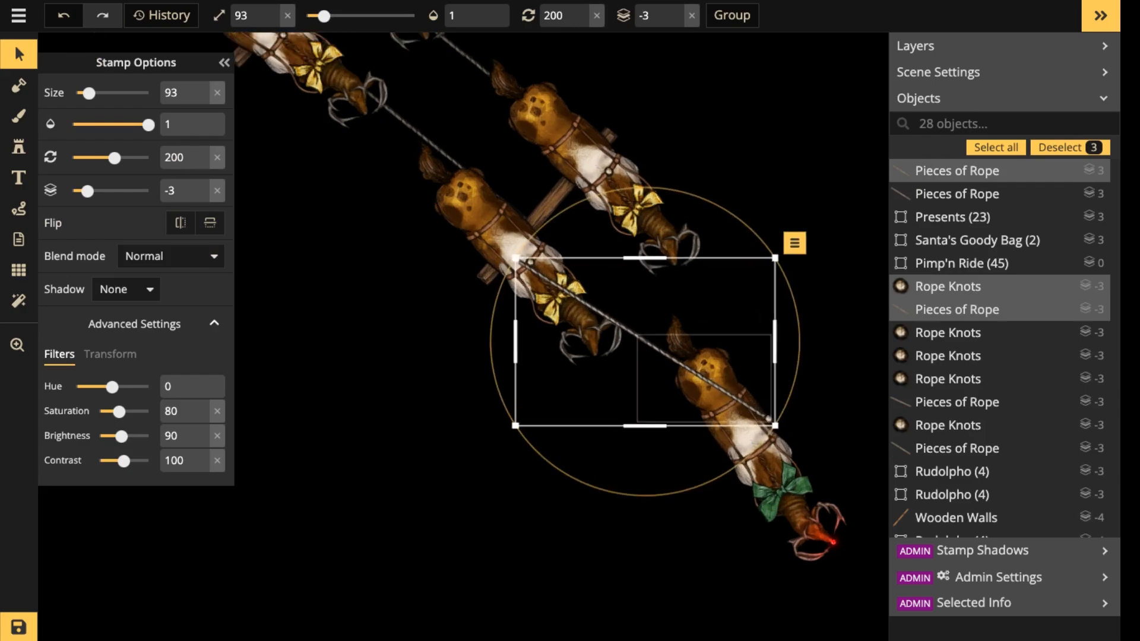
Rotate and shift the copied rope and knot so they run from the lower reindeer's harness to the middle of the lead reindeer's back.
scroll(646, 340, up, 2)
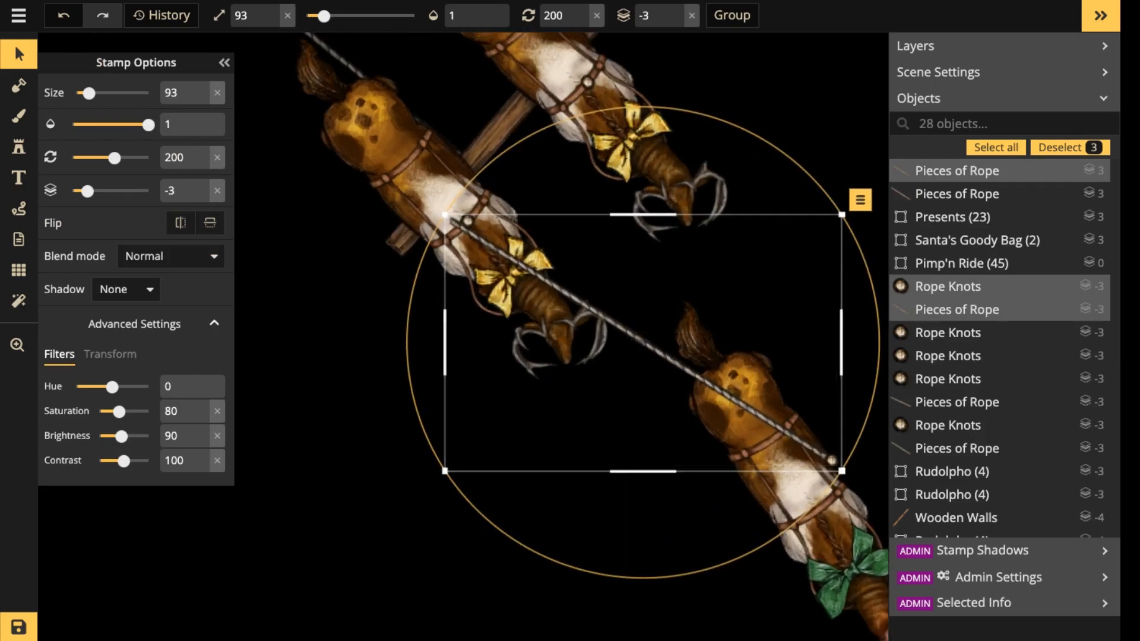
drag(880, 321, 878, 370)
mouse_move(643, 342)
mouse_down()
mouse_move(654, 363)
mouse_move(656, 352)
mouse_up()
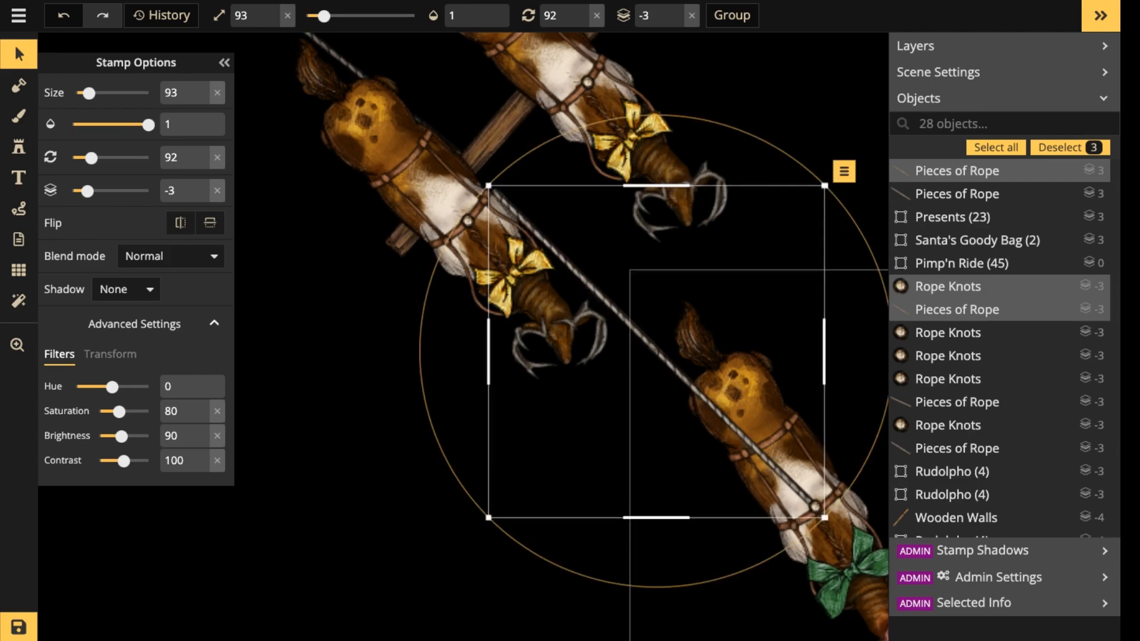
drag(880, 423, 885, 409)
drag(656, 352, 657, 352)
Lower the copied rope piece beside the second pair's lower reindeer to layer -5.
click(638, 335)
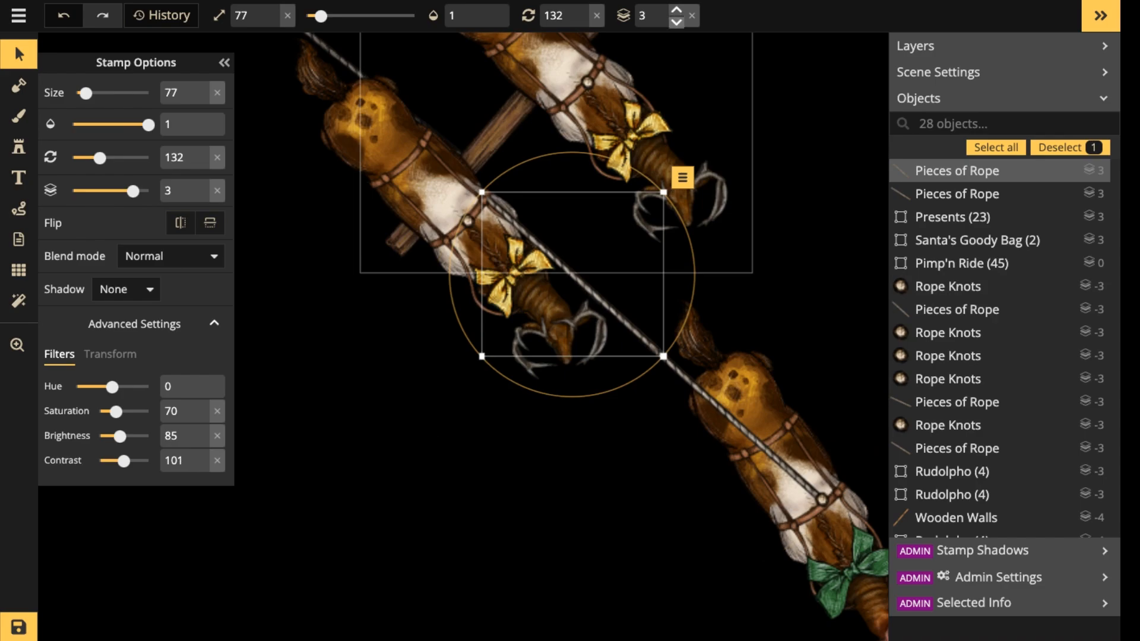
click(676, 23)
click(676, 23)
click(676, 22)
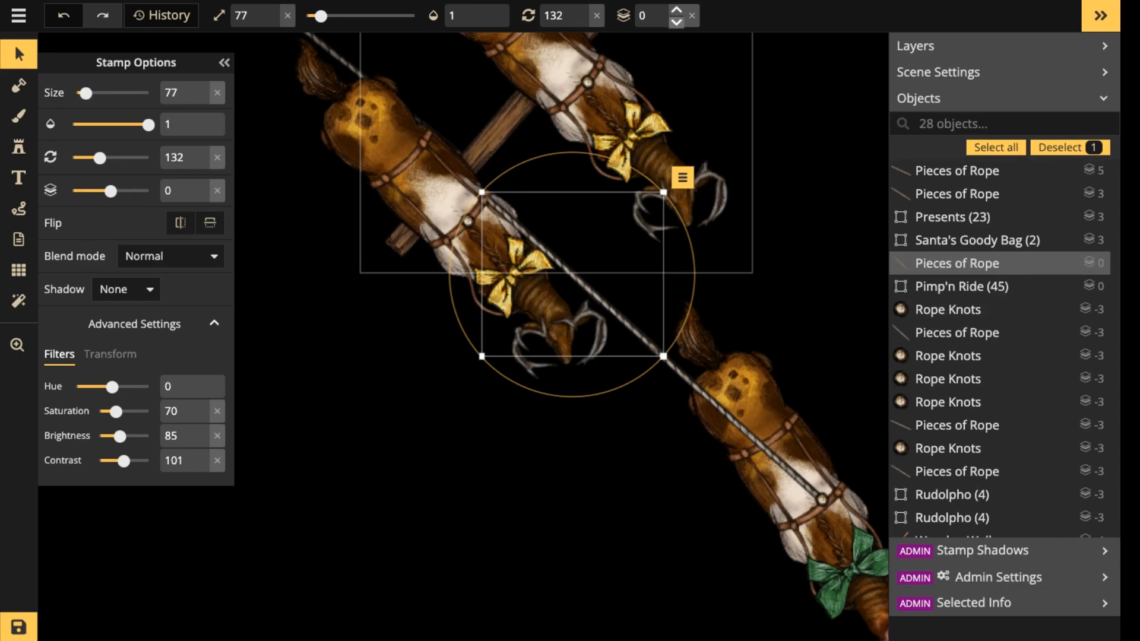
click(676, 22)
click(676, 23)
click(676, 23)
click(676, 22)
click(676, 22)
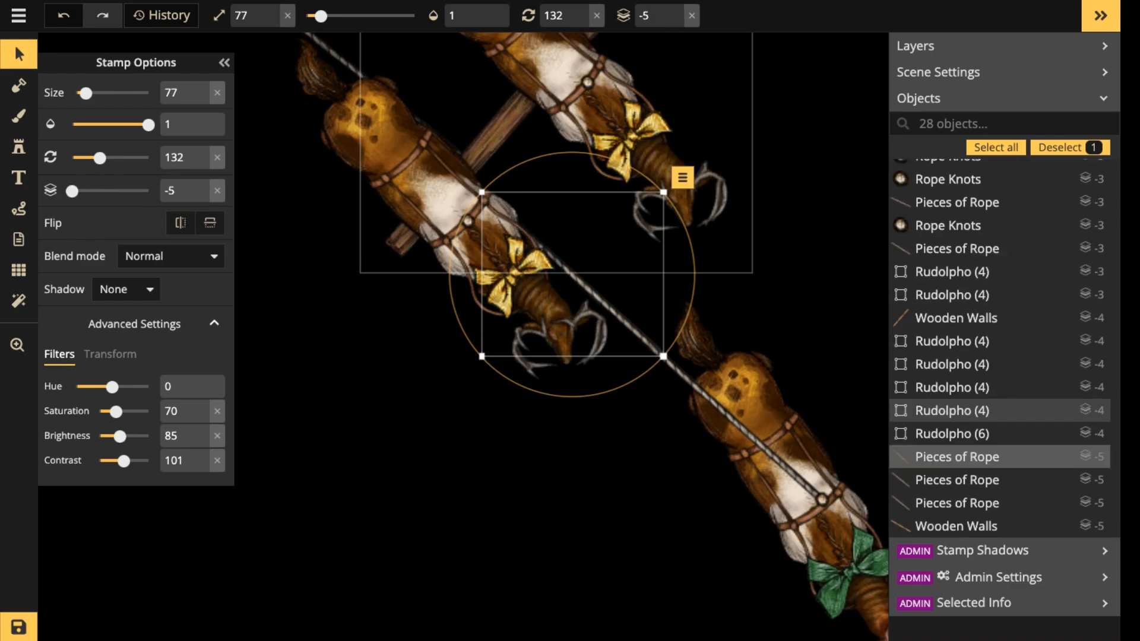
Duplicate both rope pieces, rotate the copy to 147 degrees and fit it between the second pair's upper reindeer and the lead reindeer's knot.
click(716, 404)
click(715, 403)
shift+click(618, 315)
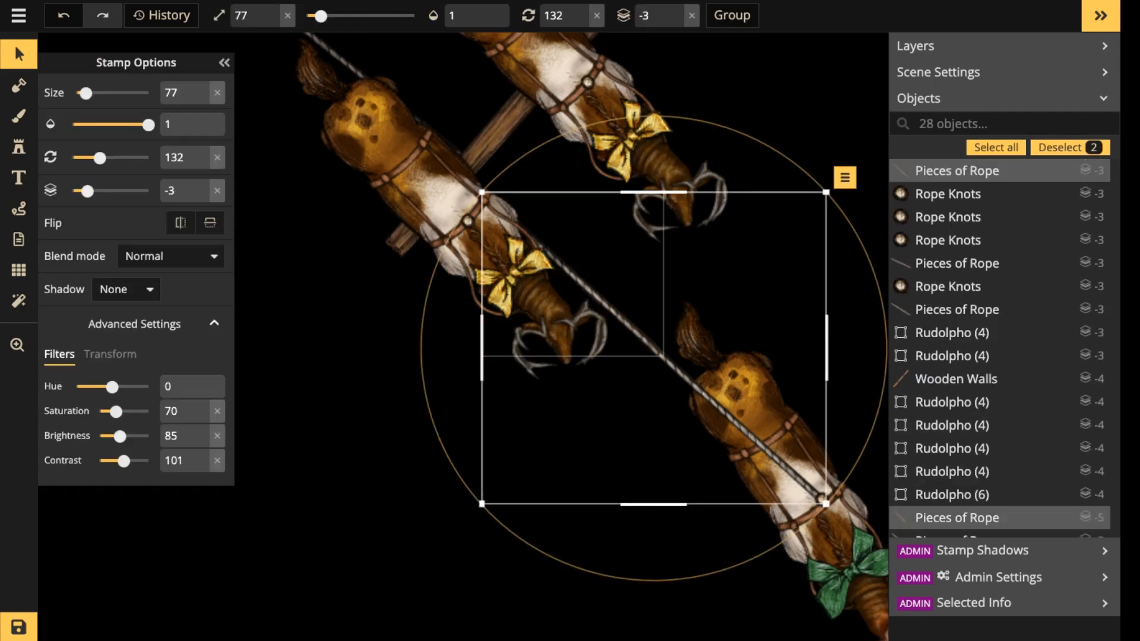
key(ctrl+c)
key(ctrl+v)
drag(762, 321, 692, 294)
drag(856, 459, 809, 495)
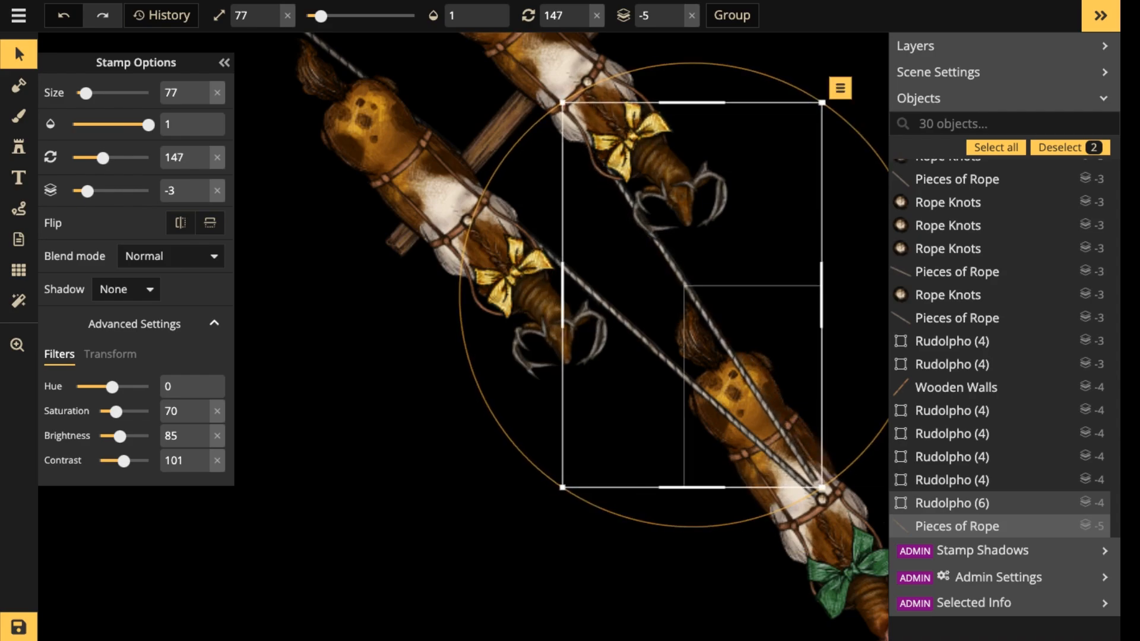
drag(792, 450, 796, 465)
scroll(527, 127, down, 10)
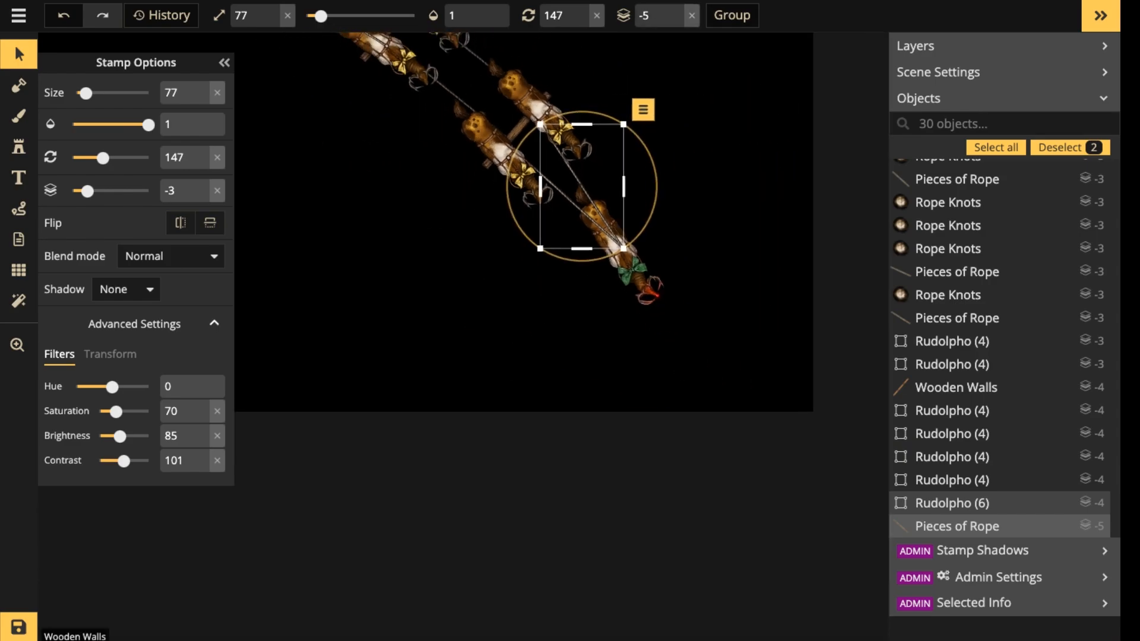
key(Escape)
Delete the two spare reindeer standing apart from the harnessed team.
scroll(528, 127, down, 10)
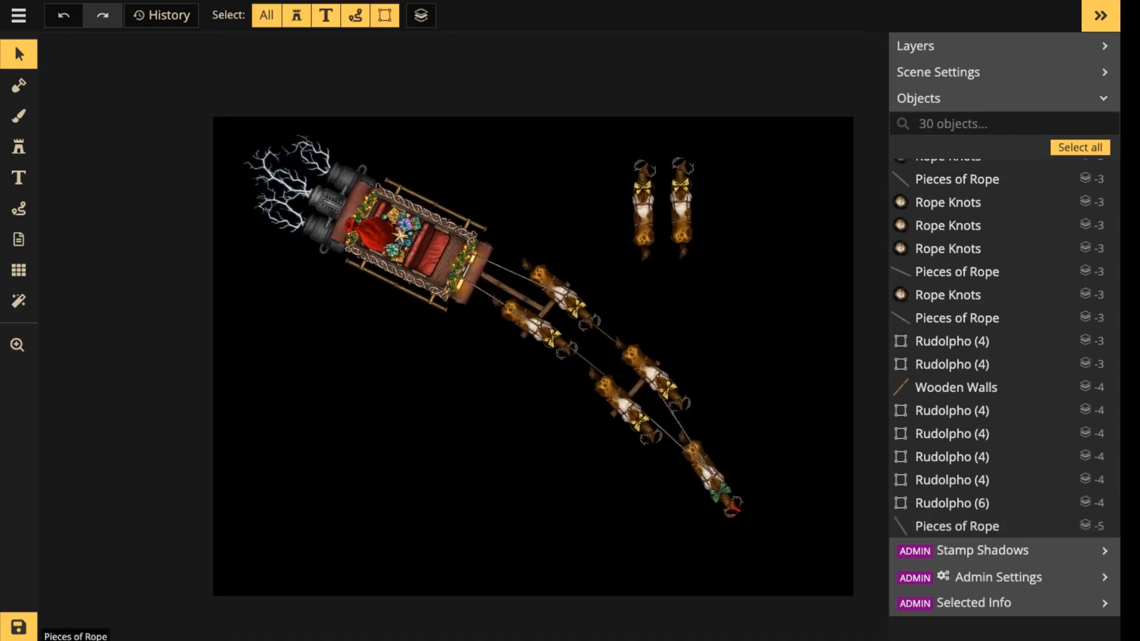
drag(600, 134, 710, 191)
key(Delete)
Select the entire sleigh and reindeer team, shift it slightly towards the map's center and save the map.
drag(209, 81, 850, 591)
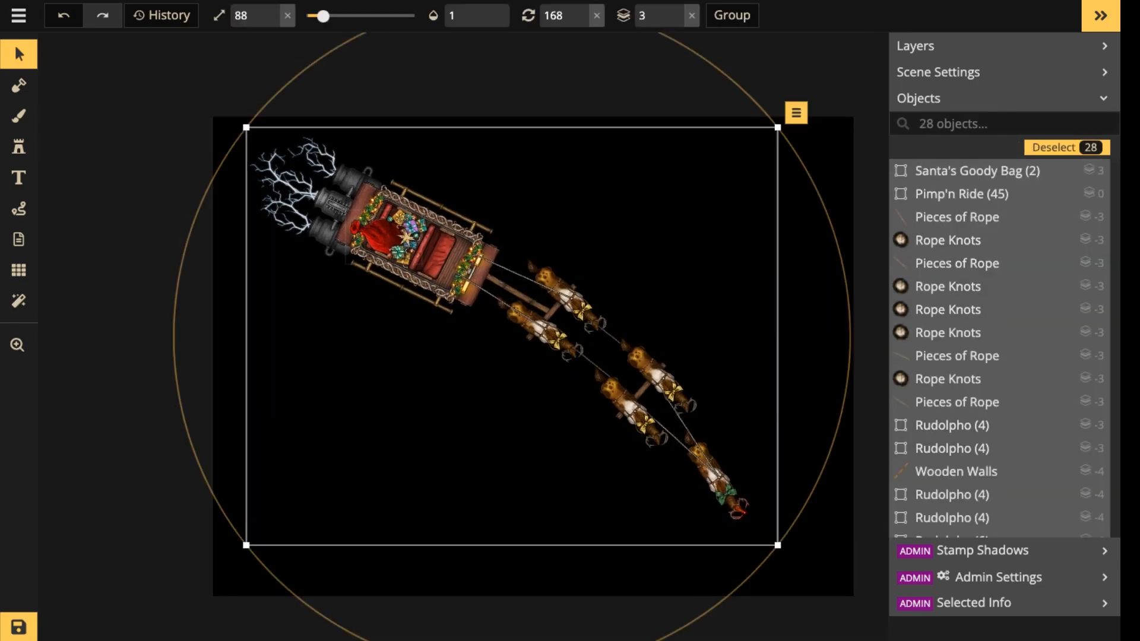
key(Escape)
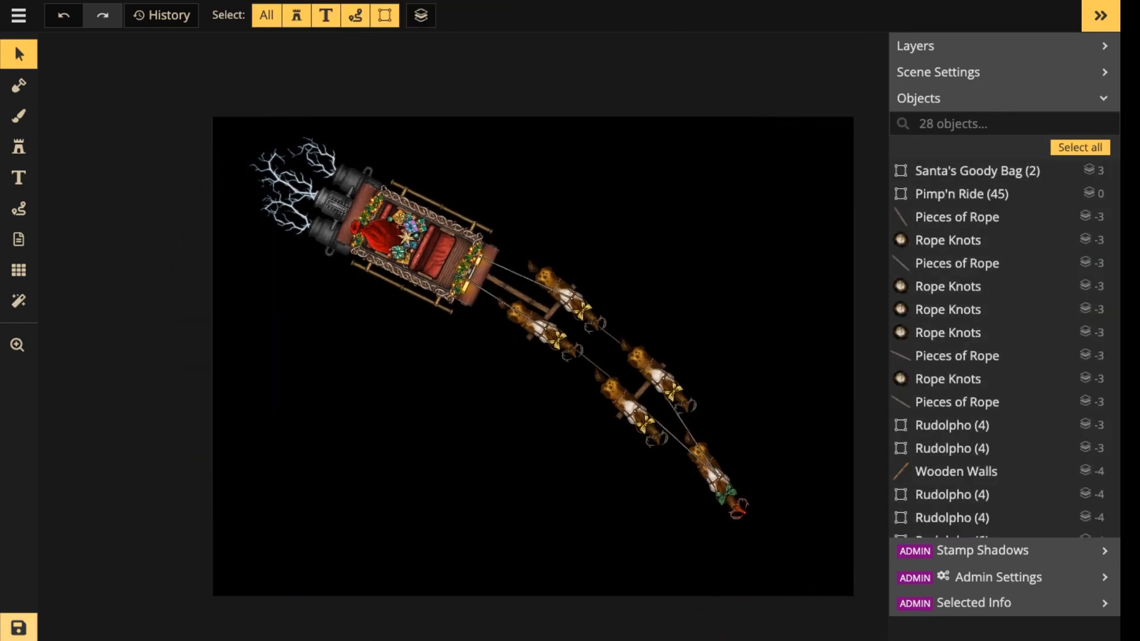
key(ctrl+s)
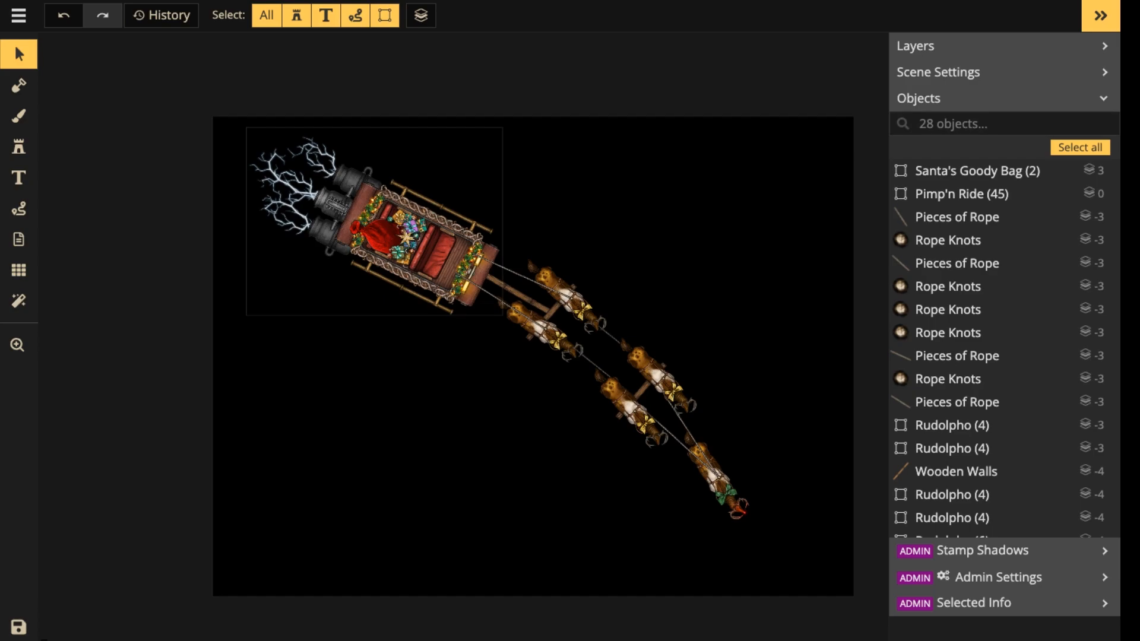
Open the red-nosed lead reindeer's group for editing and flip its head horizontally.
scroll(470, 305, up, 1)
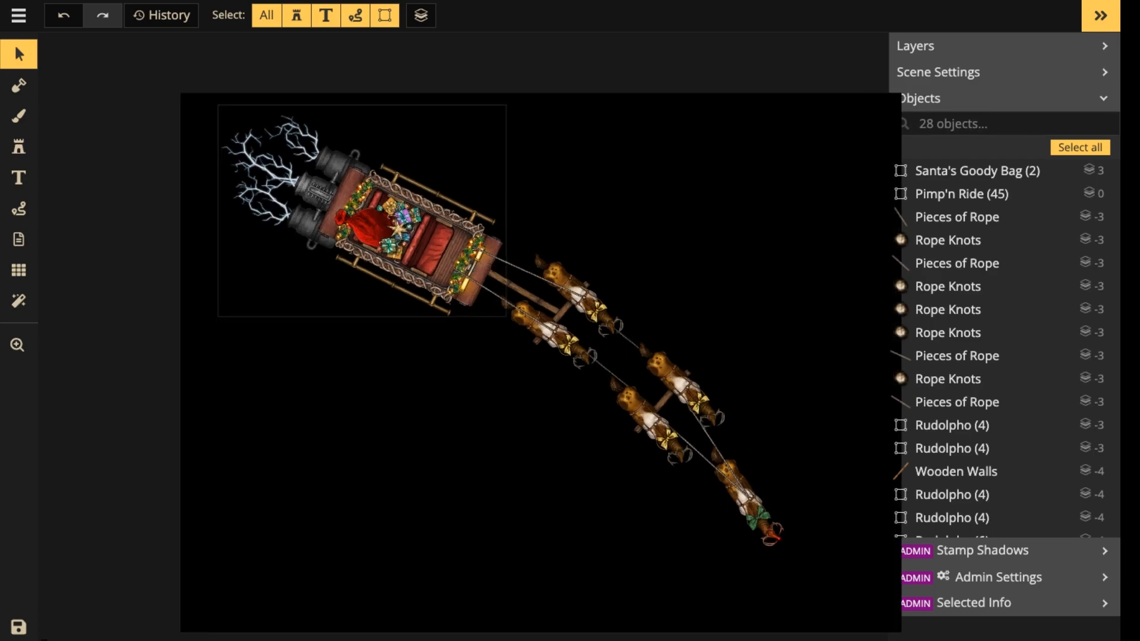
key(space)
drag(470, 306, 455, 245)
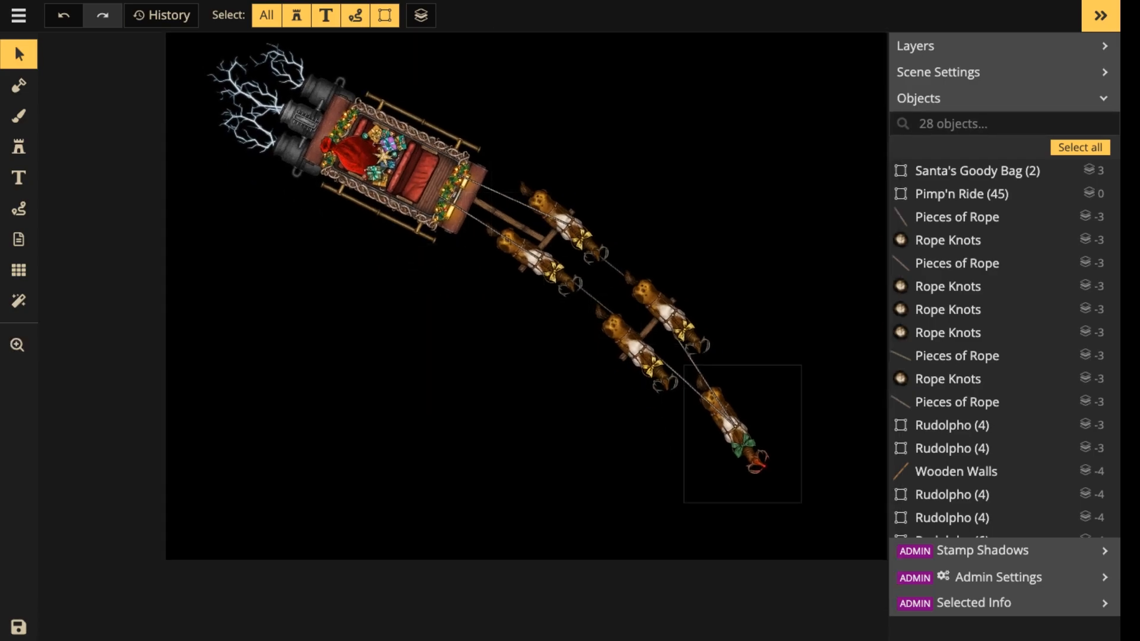
double_click(761, 451)
scroll(761, 451, up, 8)
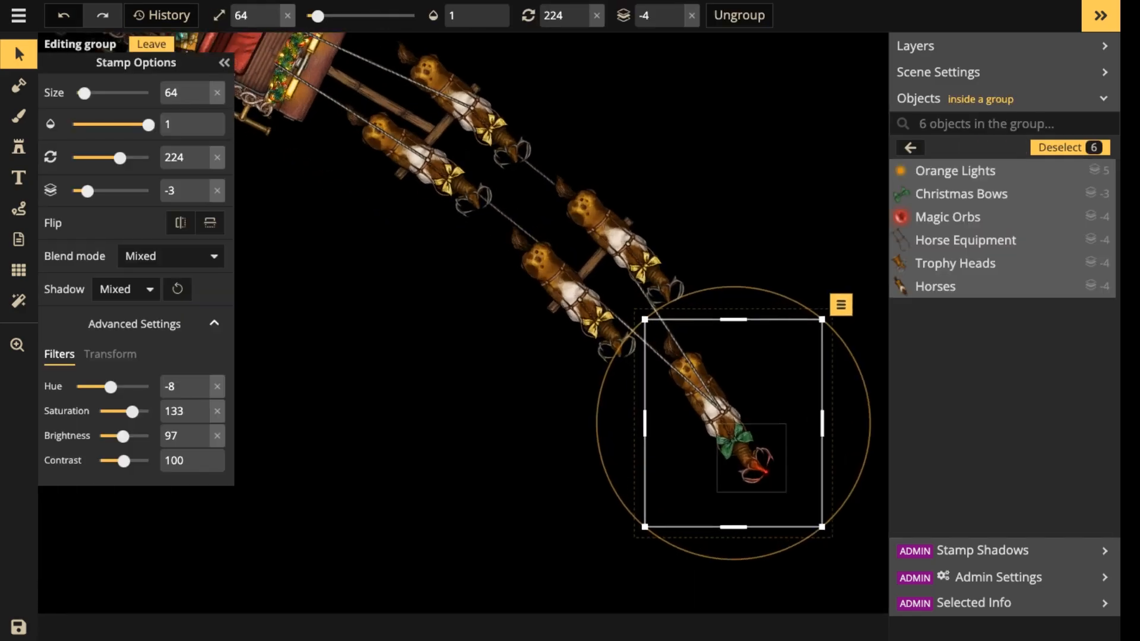
scroll(761, 451, up, 5)
key(space)
drag(761, 451, 624, 342)
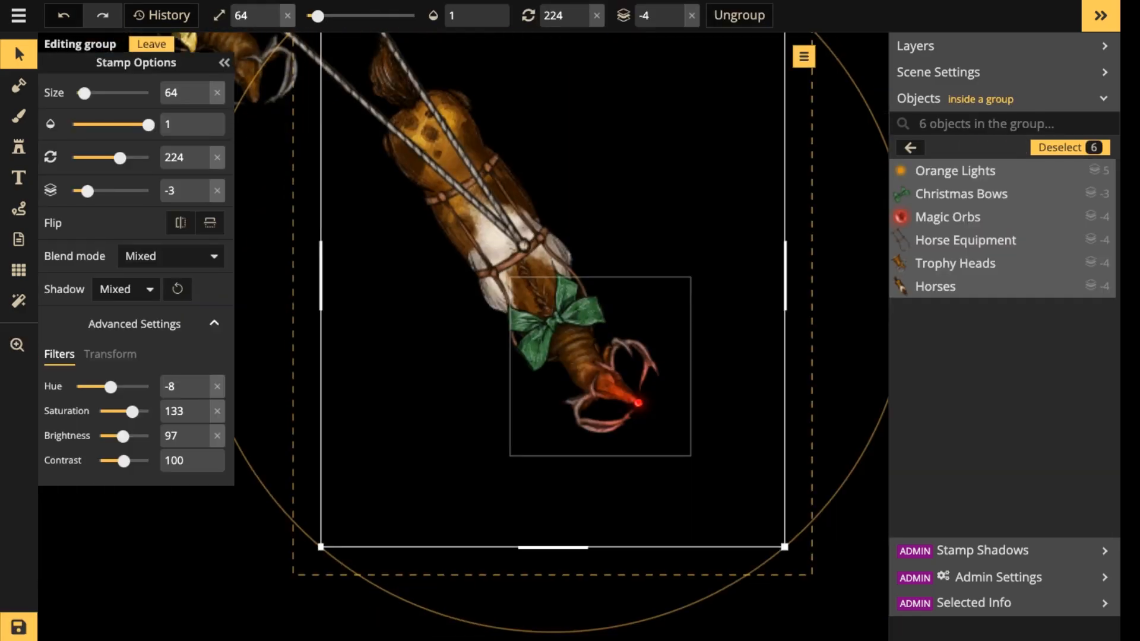
click(625, 343)
click(180, 222)
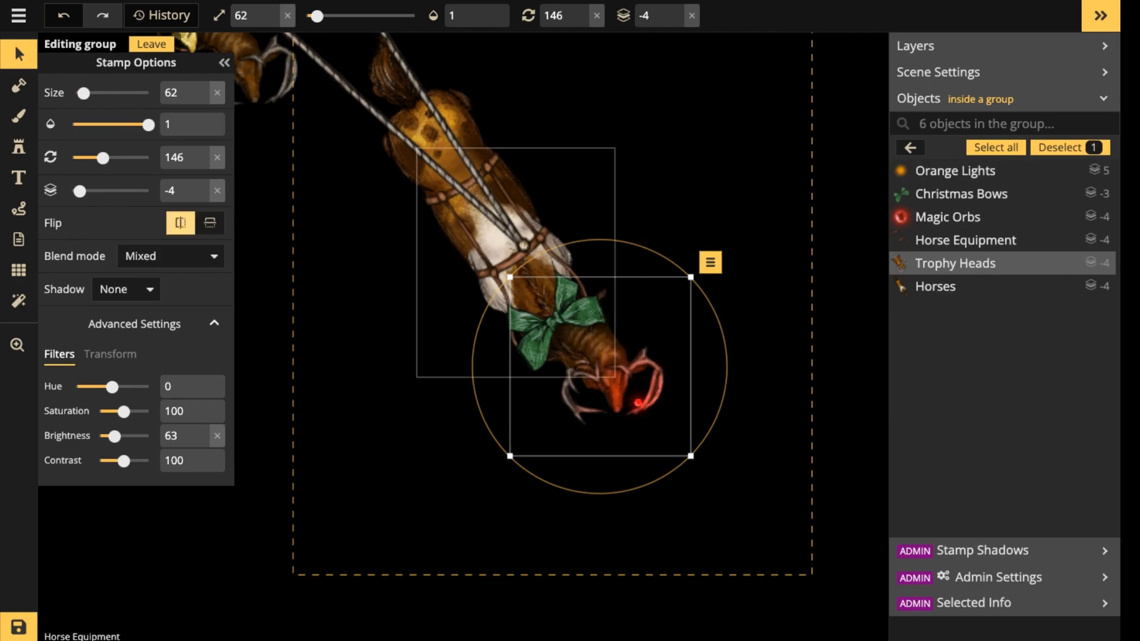
Realign the flipped head with the lead reindeer's neck, move the red nose glow onto its snout and leave the group.
drag(606, 363, 588, 376)
drag(638, 404, 599, 422)
click(599, 421)
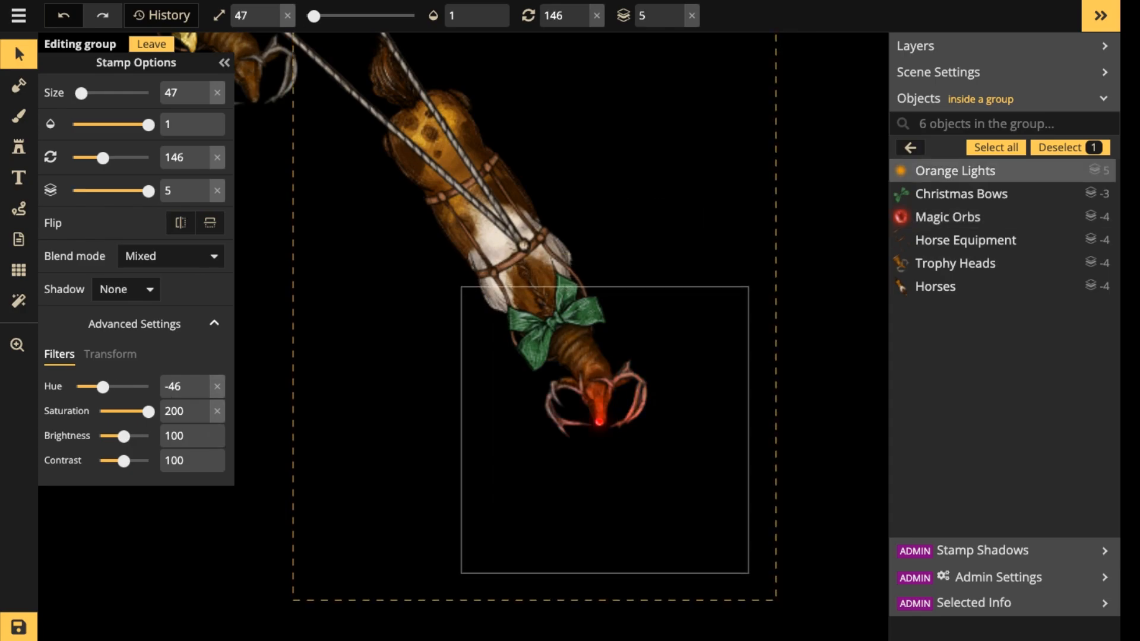
scroll(483, 236, down, 9)
scroll(562, 318, up, 5)
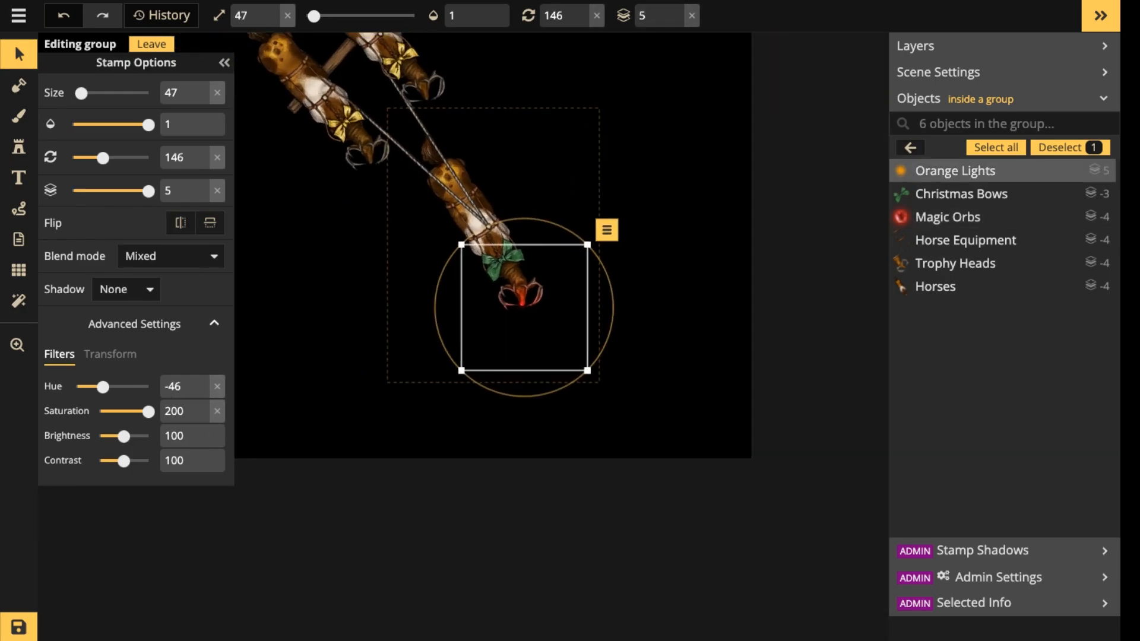
scroll(557, 318, up, 3)
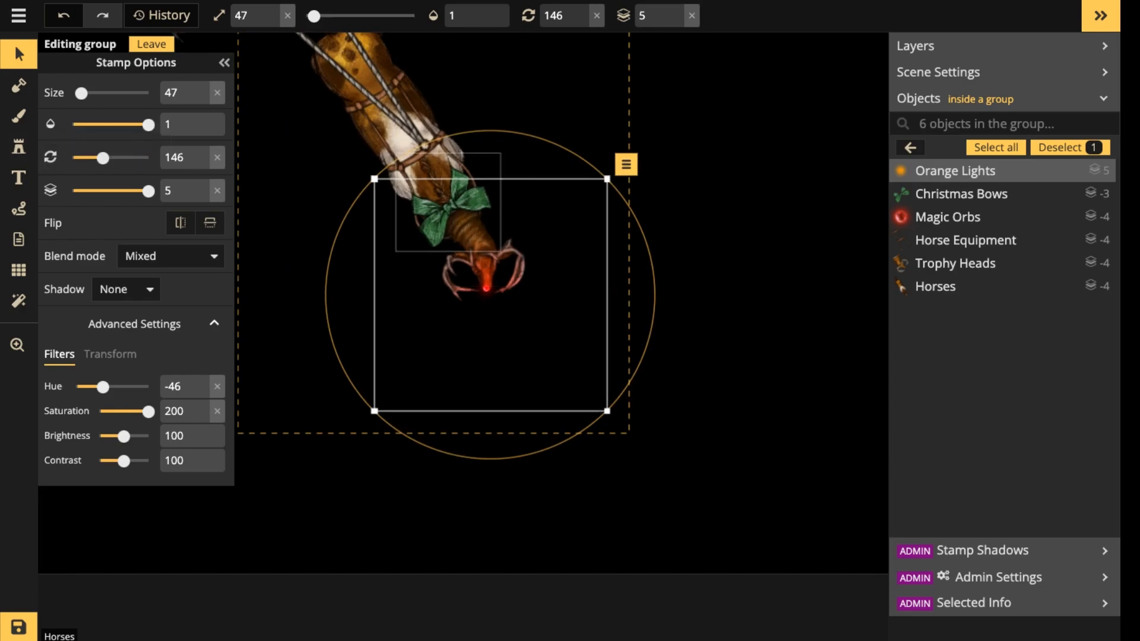
key(Escape)
key(Escape)
Set up a dotted path with a width of 5 and an opacity of 1.
scroll(437, 205, down, 3)
key(space)
scroll(591, 320, down, 7)
drag(419, 136, 648, 472)
scroll(582, 307, down, 1)
key(space)
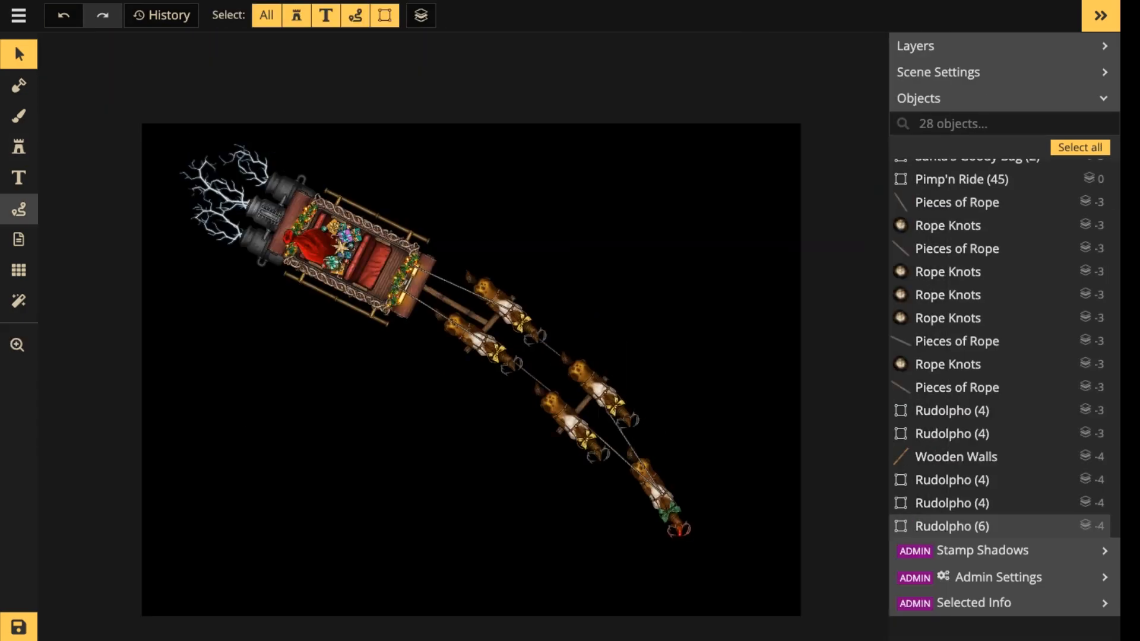
click(19, 209)
click(166, 92)
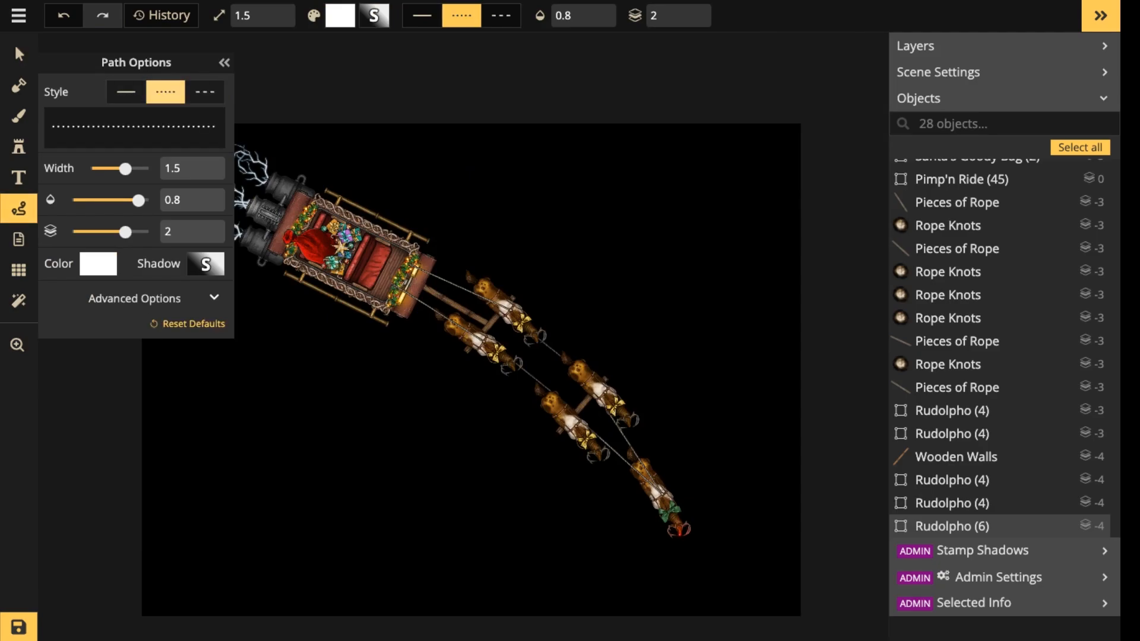
drag(125, 169, 151, 200)
Set the path layer to 5 and draw a curved white dotted path from behind the sleigh's engines along the team past the lead reindeer.
scroll(456, 180, down, 2)
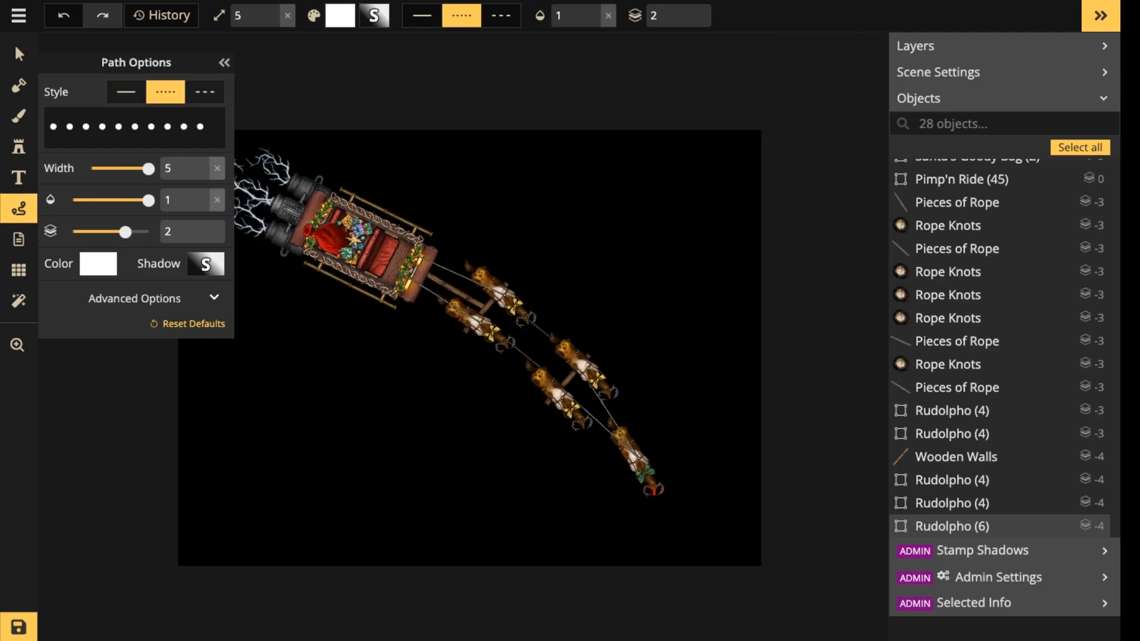
key(space)
drag(456, 180, 572, 182)
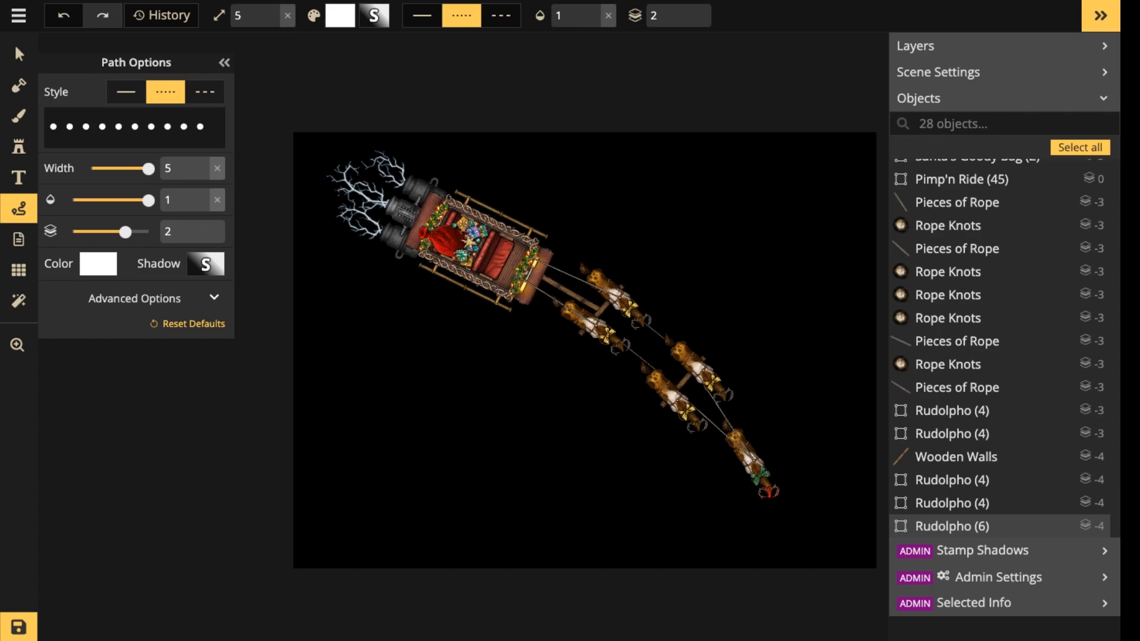
drag(125, 232, 148, 232)
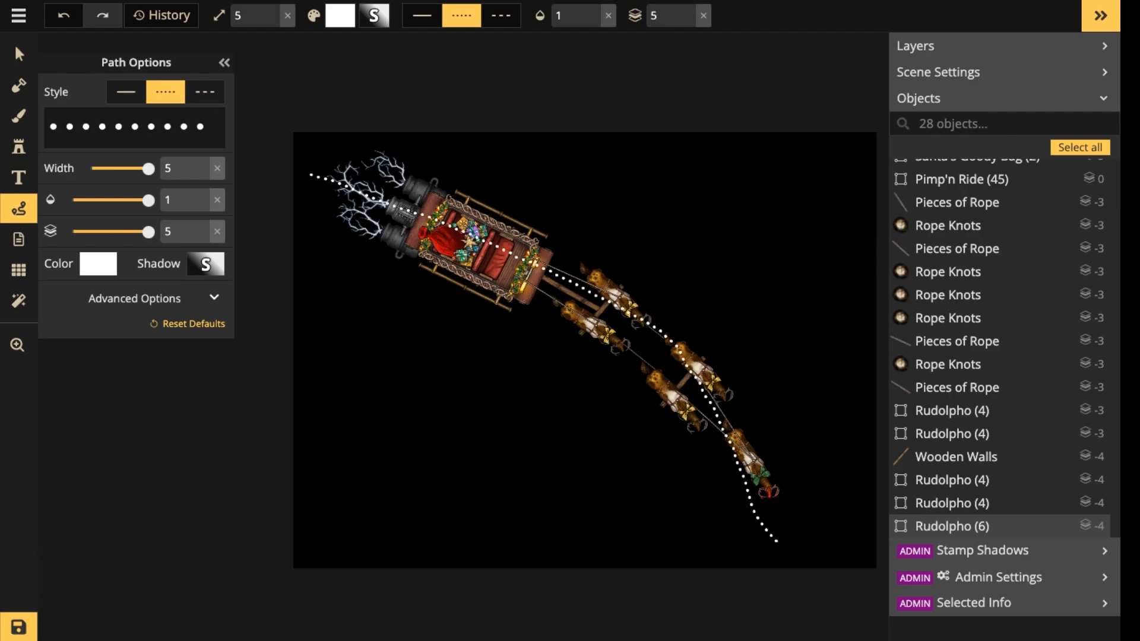
drag(777, 541, 780, 546)
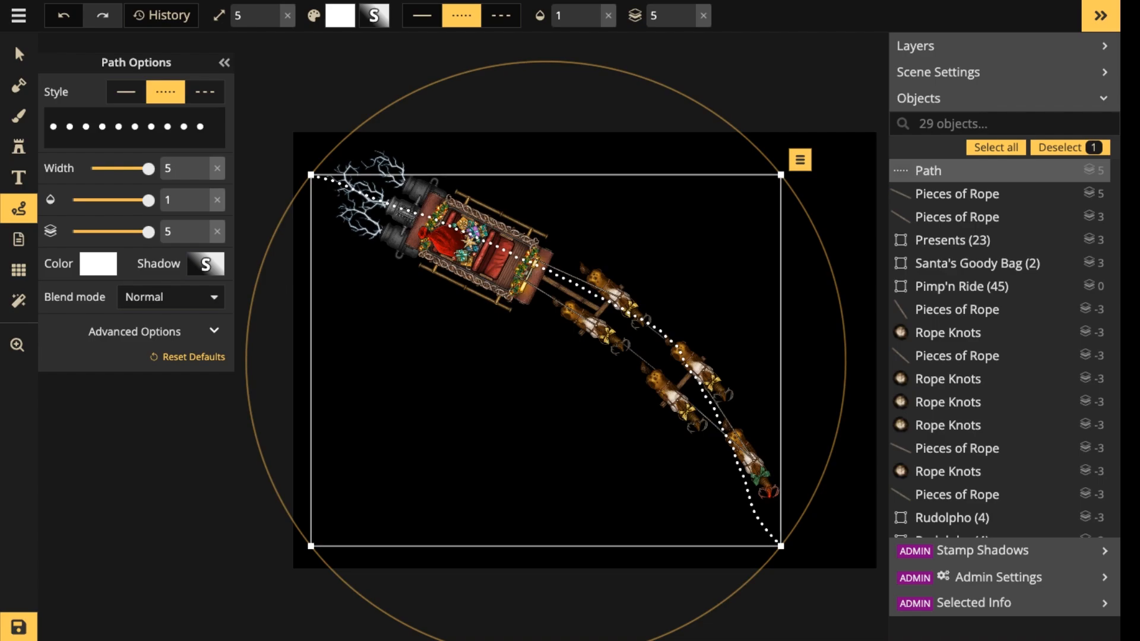
Delete the white dotted path and move the whole sleigh and reindeer team down and to the right on the canvas.
key(Delete)
click(19, 54)
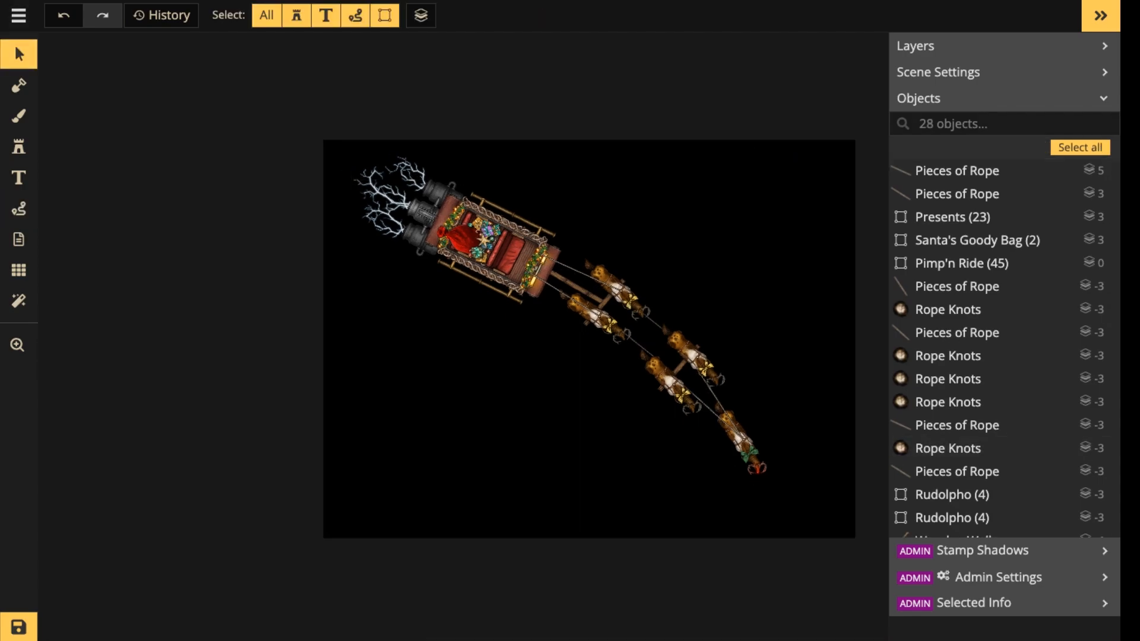
scroll(460, 289, up, 3)
key(space)
drag(459, 289, 329, 287)
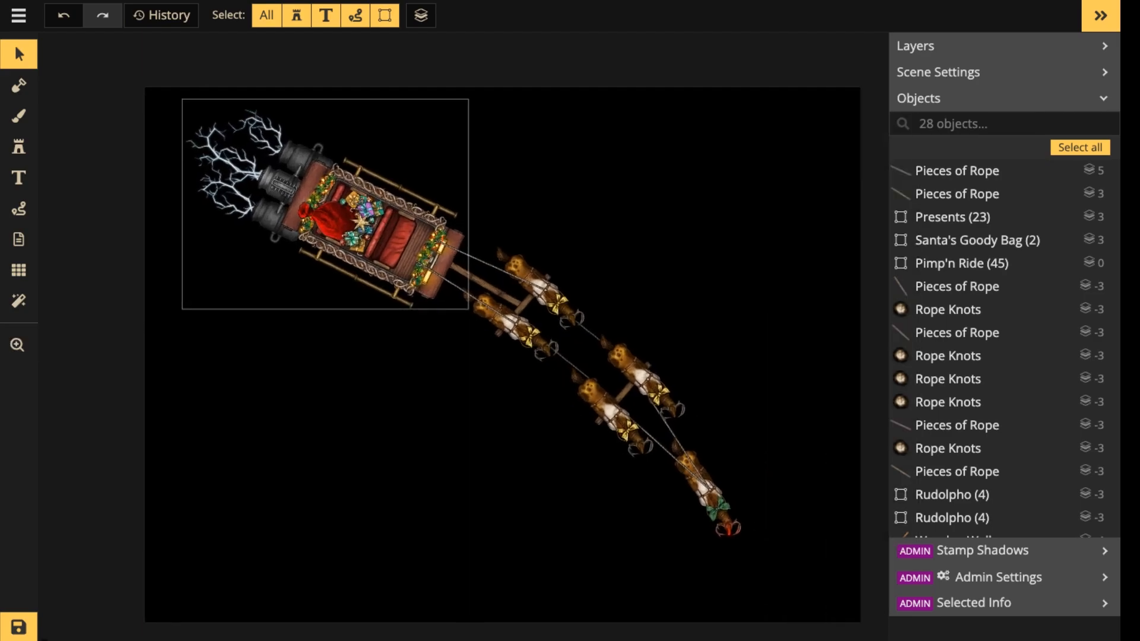
drag(169, 87, 727, 511)
drag(515, 325, 603, 382)
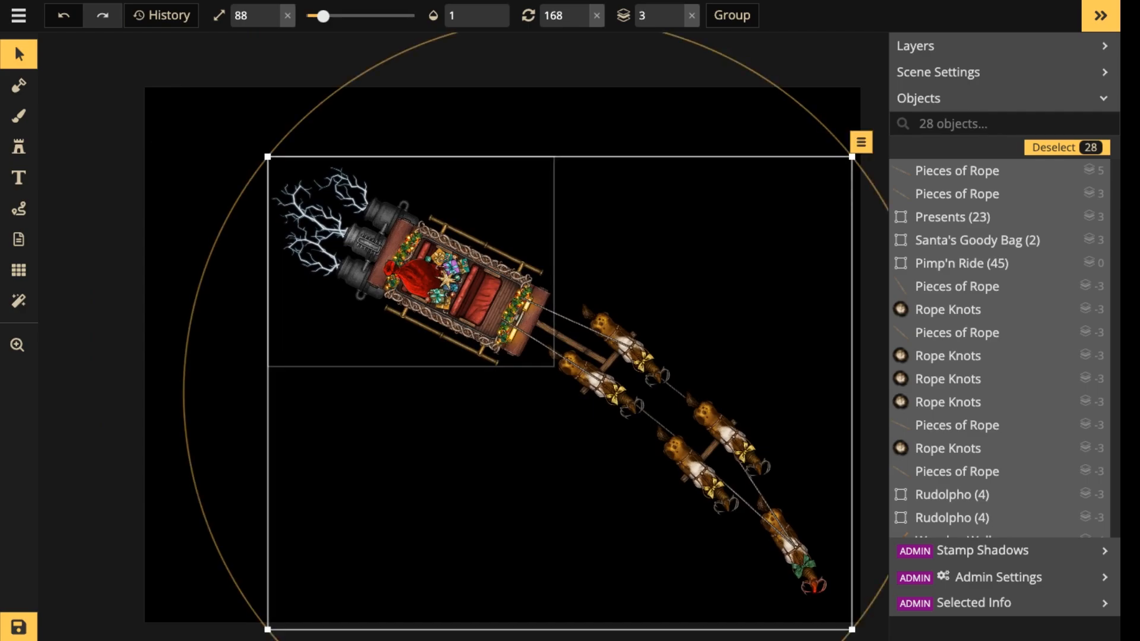
Open the Pimp'n Ride sleigh group for editing and give its front bench an Object shadow.
double_click(474, 293)
scroll(473, 294, up, 4)
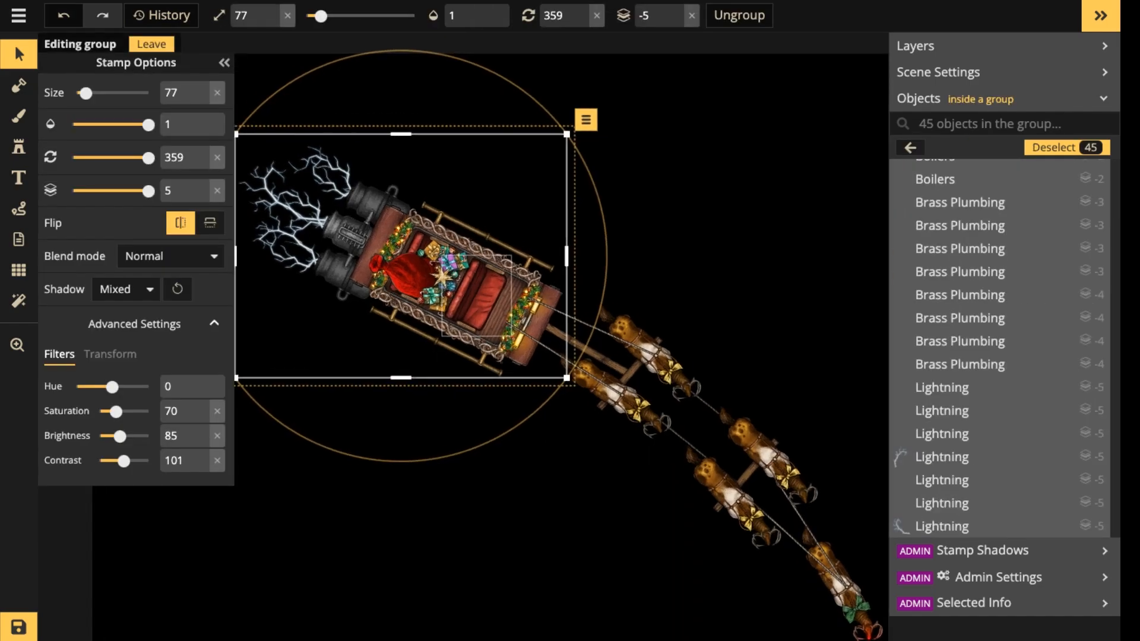
scroll(474, 293, up, 4)
click(474, 294)
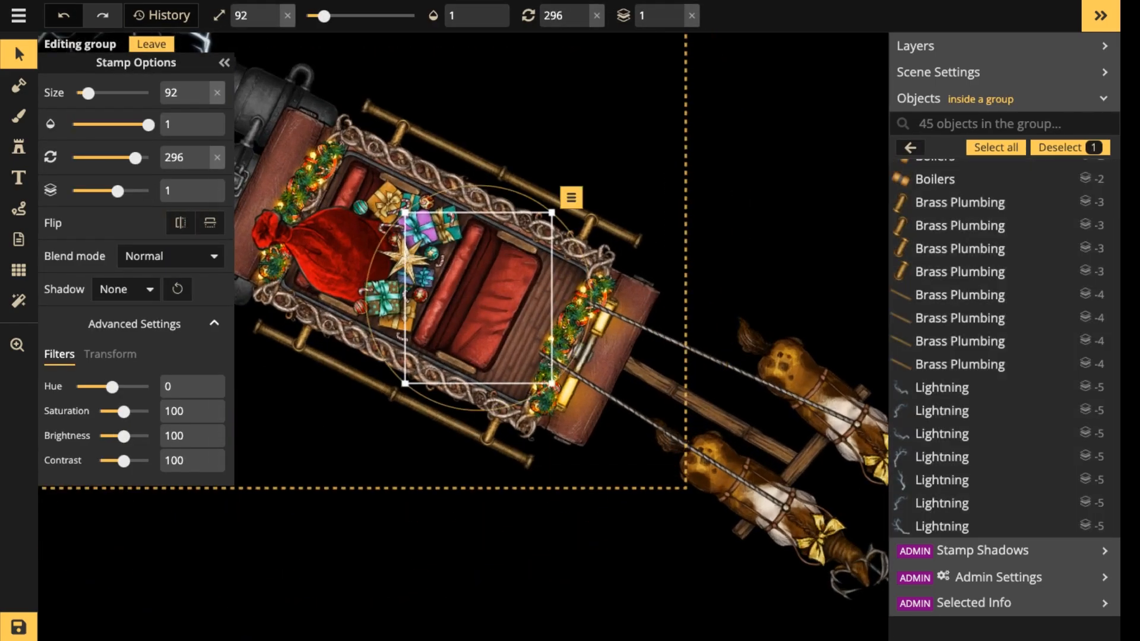
click(126, 289)
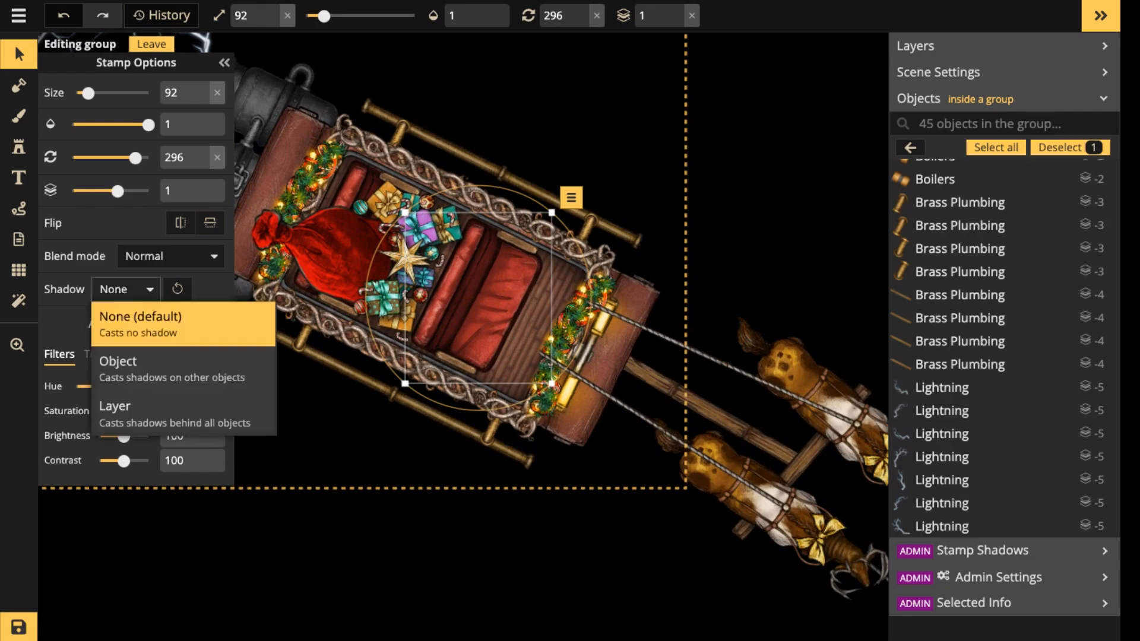
click(173, 368)
Compare the front bench's shadow modes by switching between None, Object and Layer.
click(126, 289)
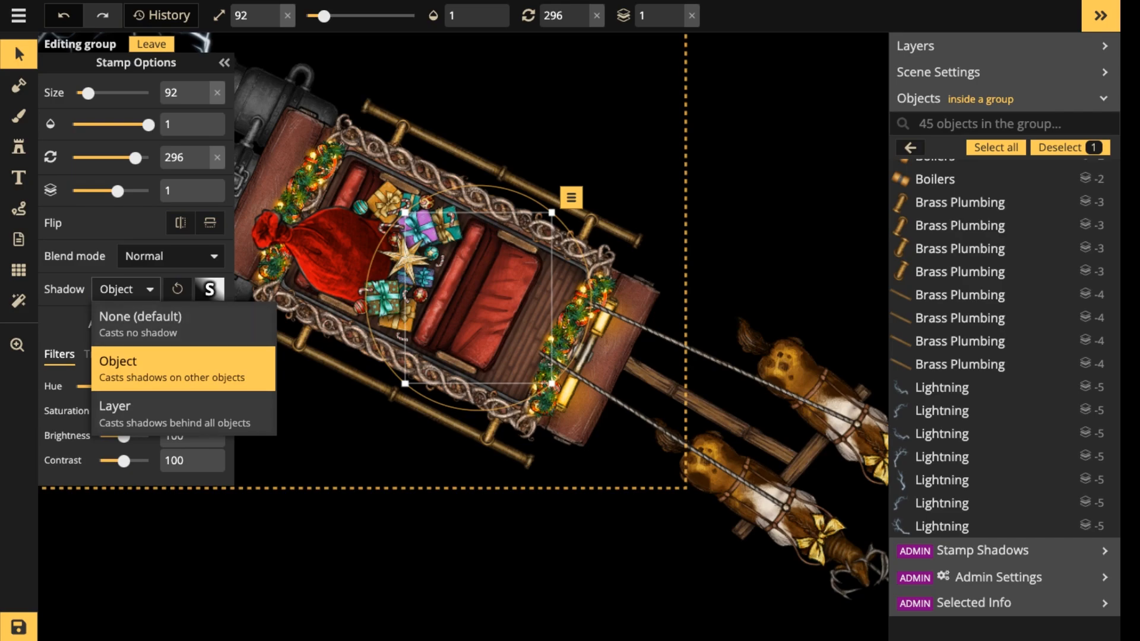
click(140, 324)
click(126, 289)
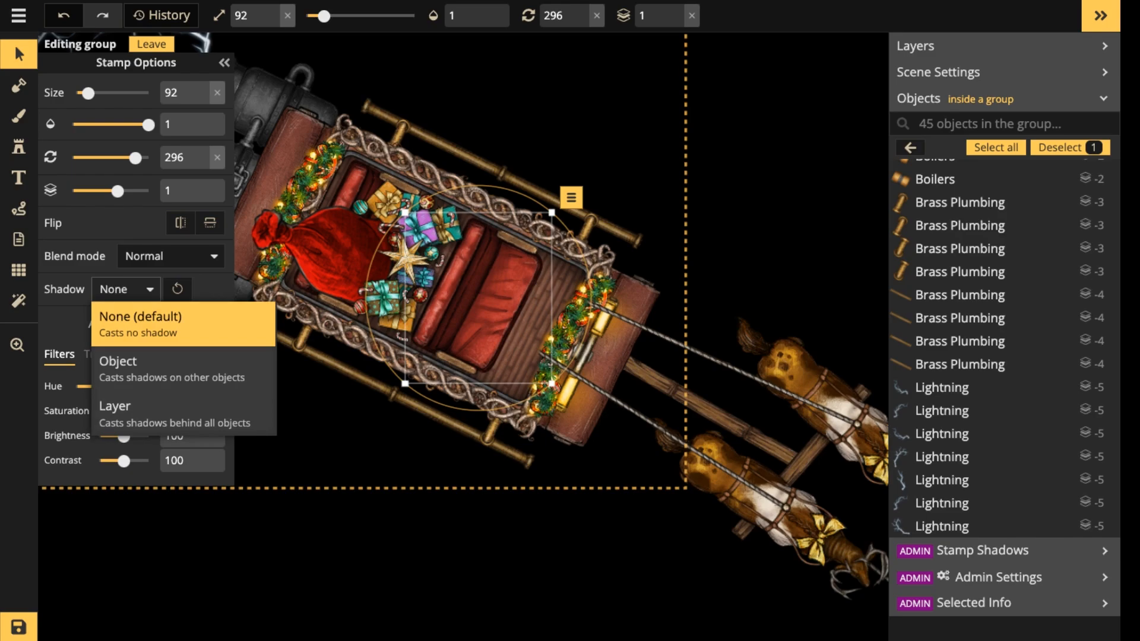
click(140, 324)
click(126, 290)
click(171, 368)
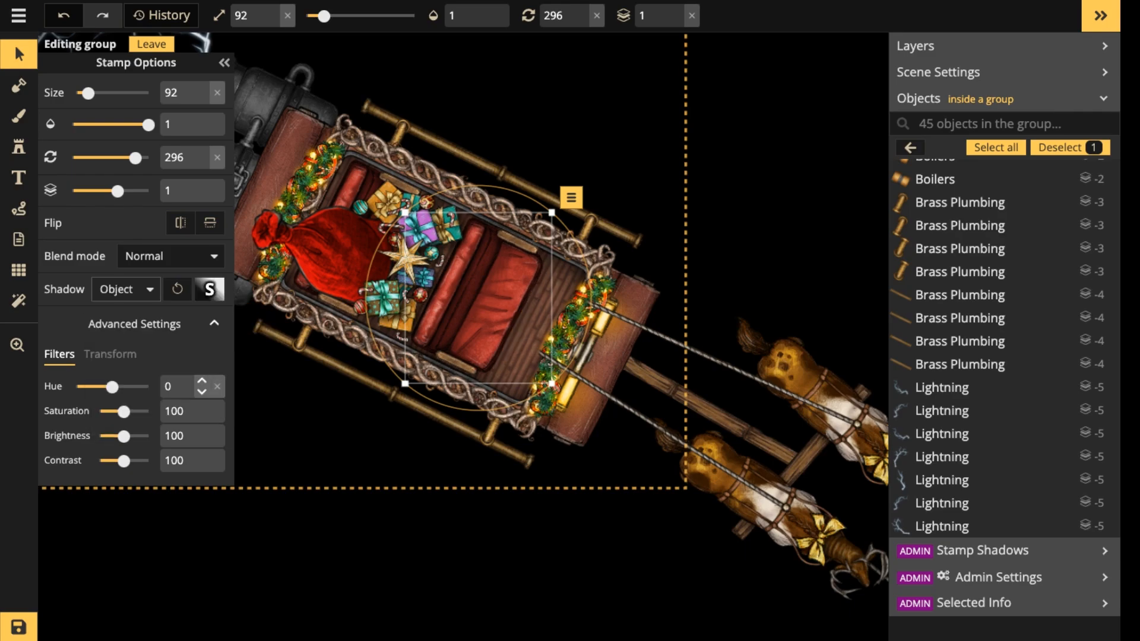
click(209, 290)
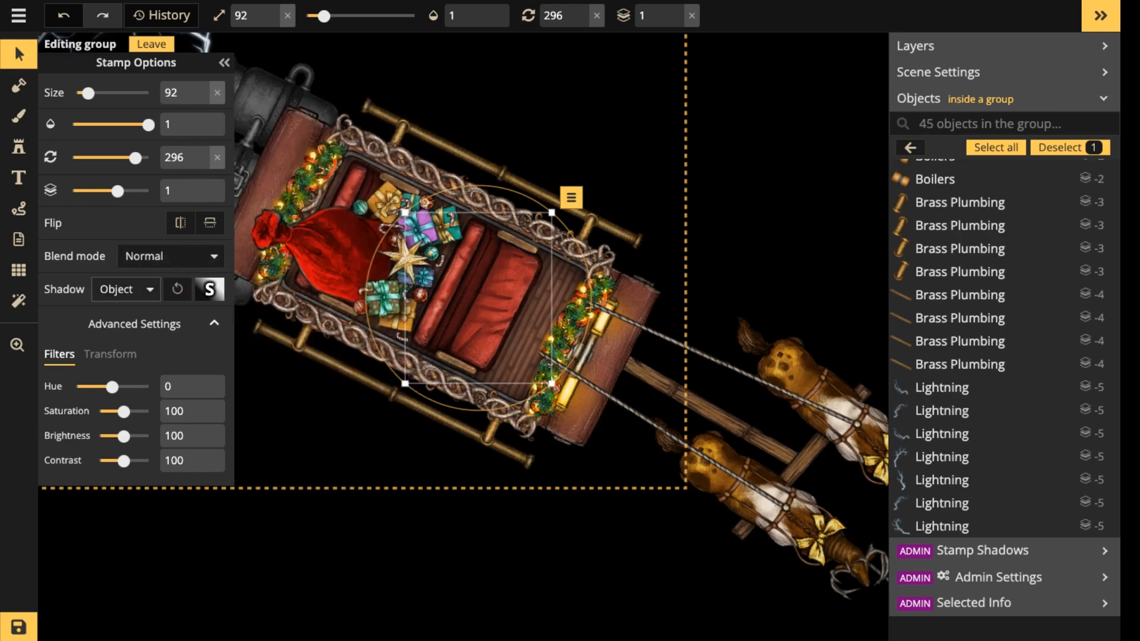
click(125, 289)
click(183, 415)
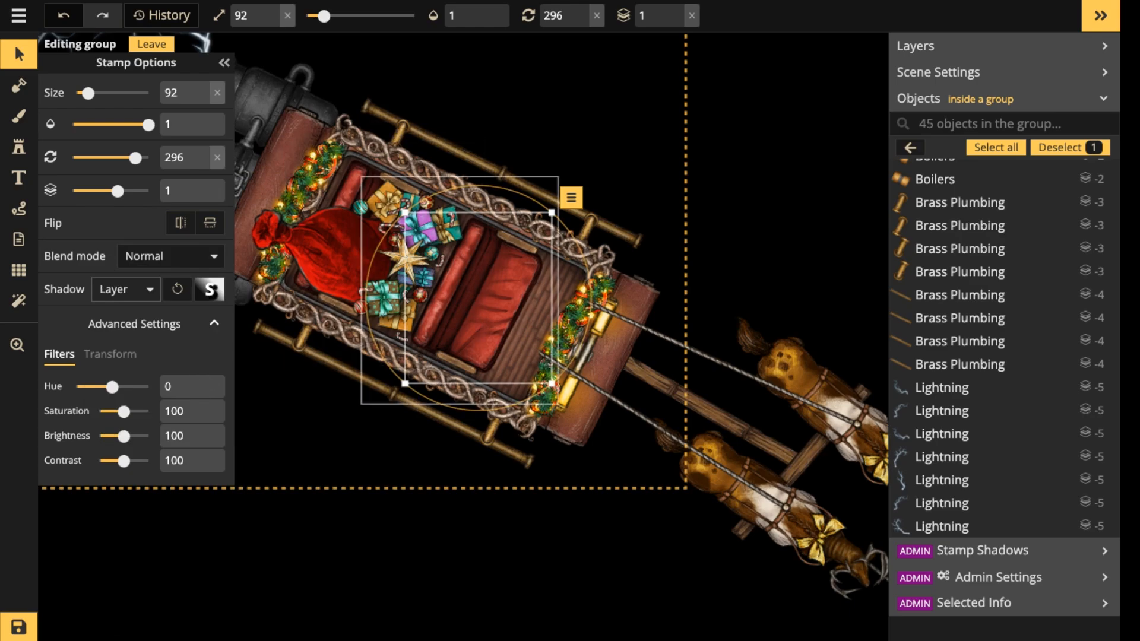
Nudge the front bench slightly toward the front of the sleigh.
drag(487, 309, 489, 309)
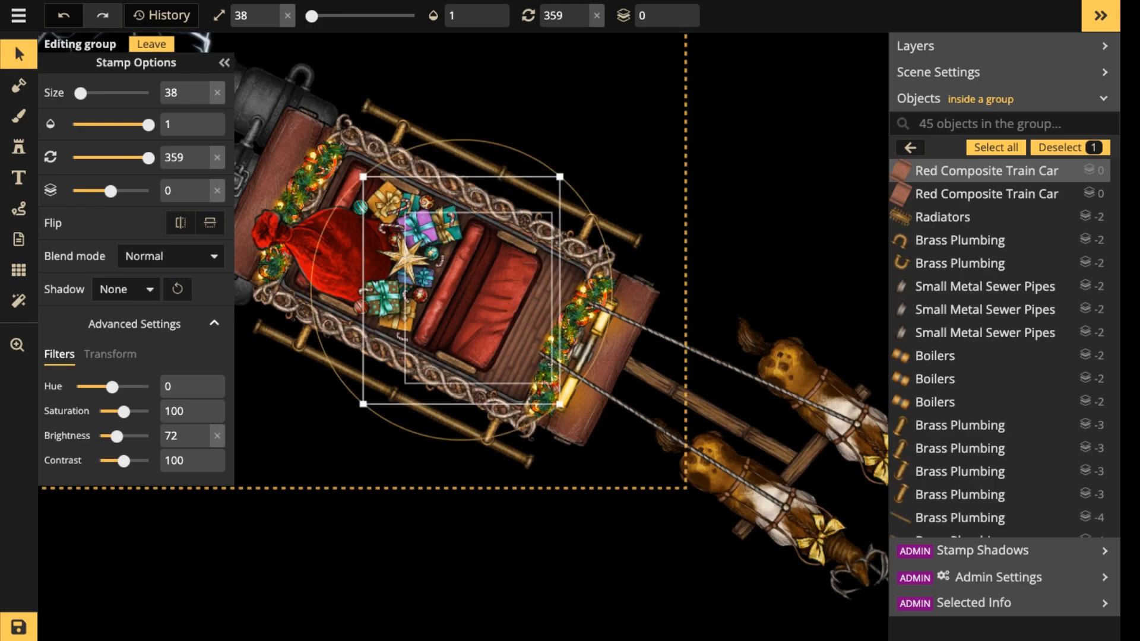
click(486, 304)
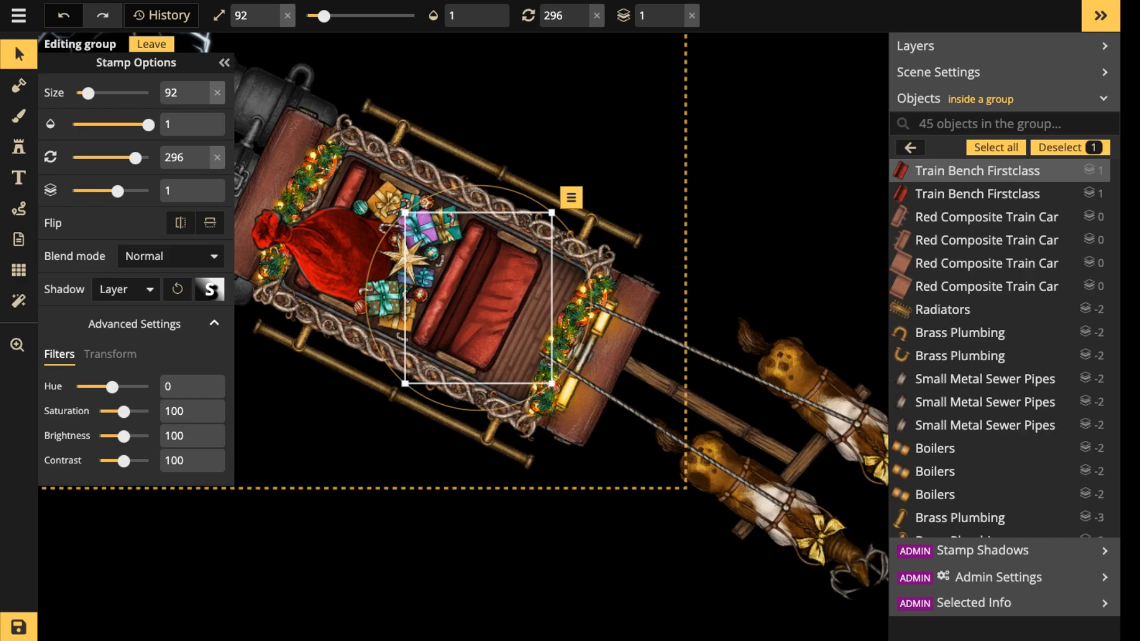
mouse_move(486, 304)
mouse_down()
mouse_move(573, 94)
mouse_move(673, 118)
mouse_move(679, 141)
mouse_move(493, 307)
mouse_up()
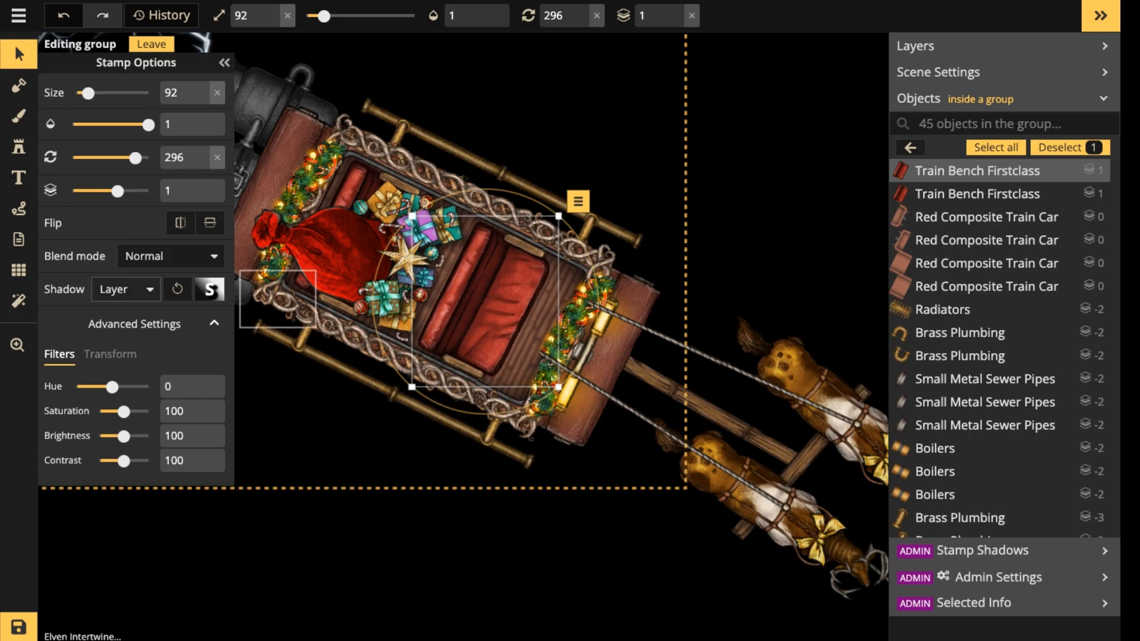
Set the front bench's shadow mode to Object.
click(168, 255)
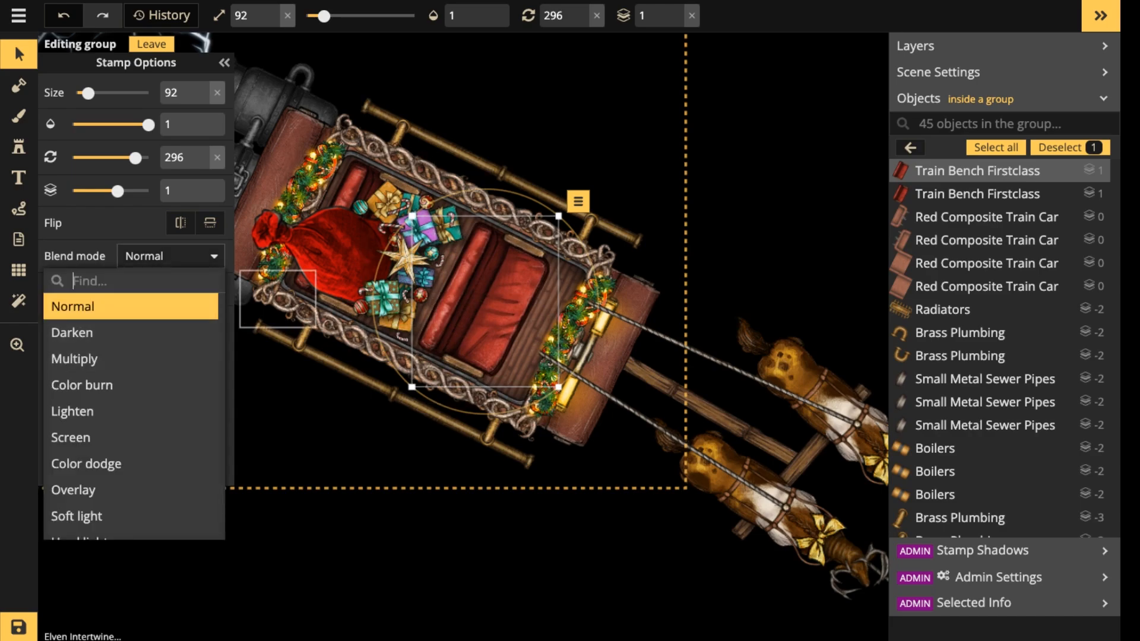
click(168, 256)
click(209, 289)
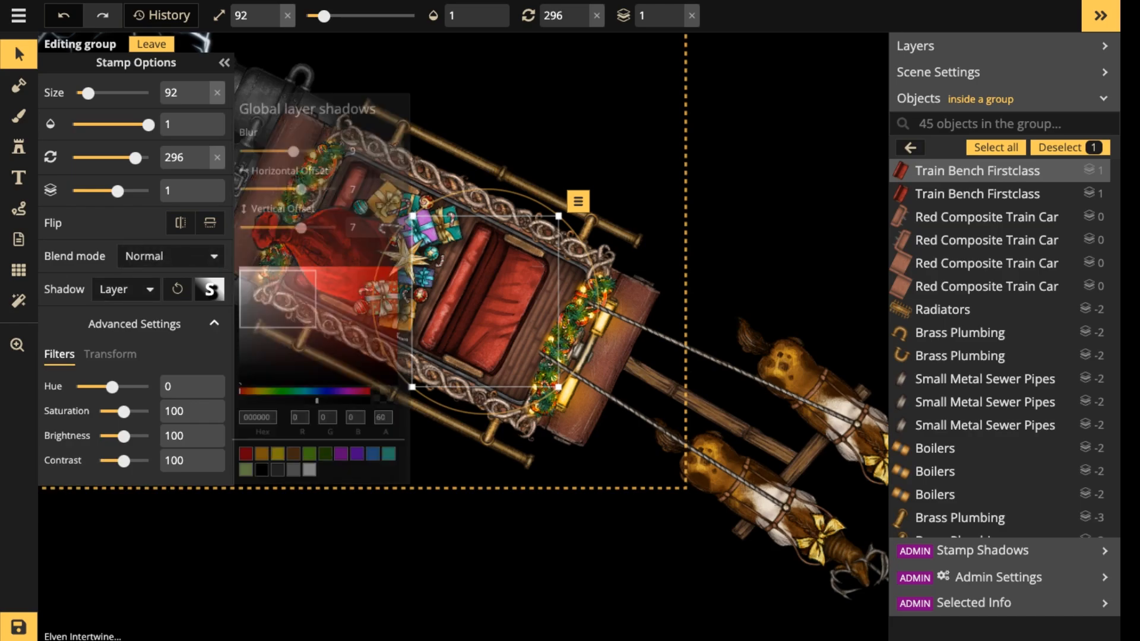
click(126, 289)
click(118, 364)
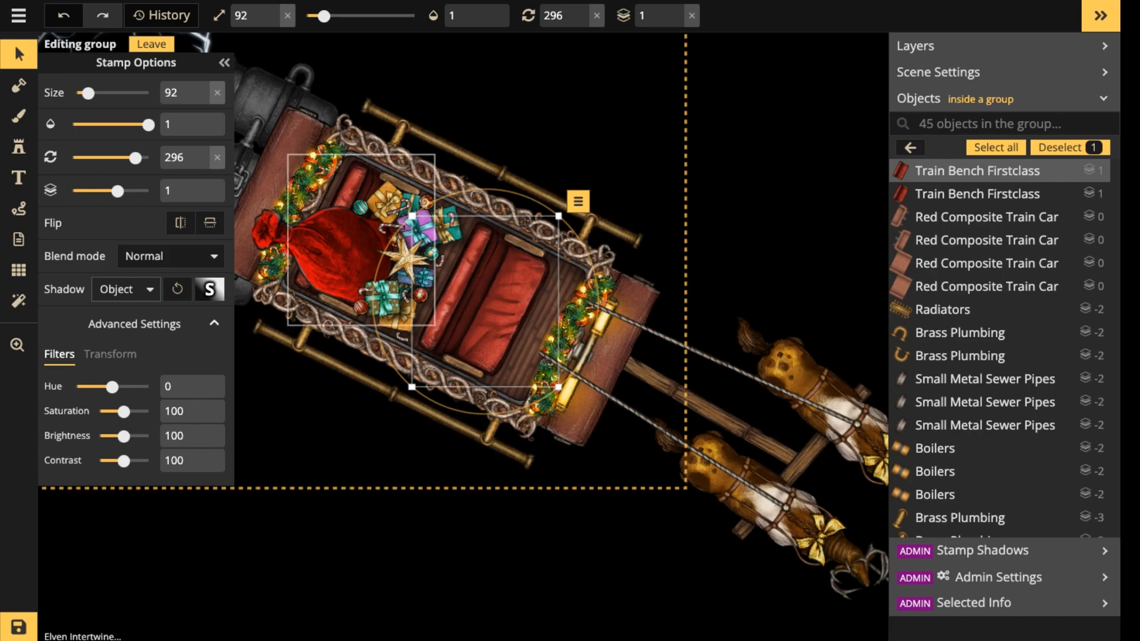
Set the rear bench beneath the red sack to cast an Object shadow and leave the sleigh group.
click(353, 185)
click(125, 289)
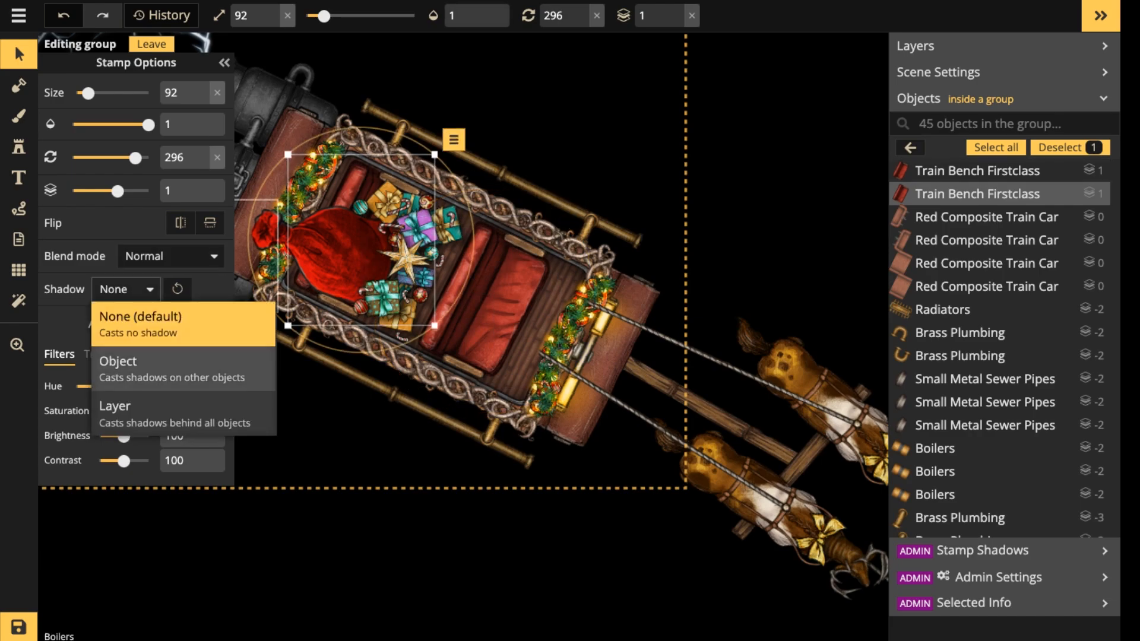
click(173, 369)
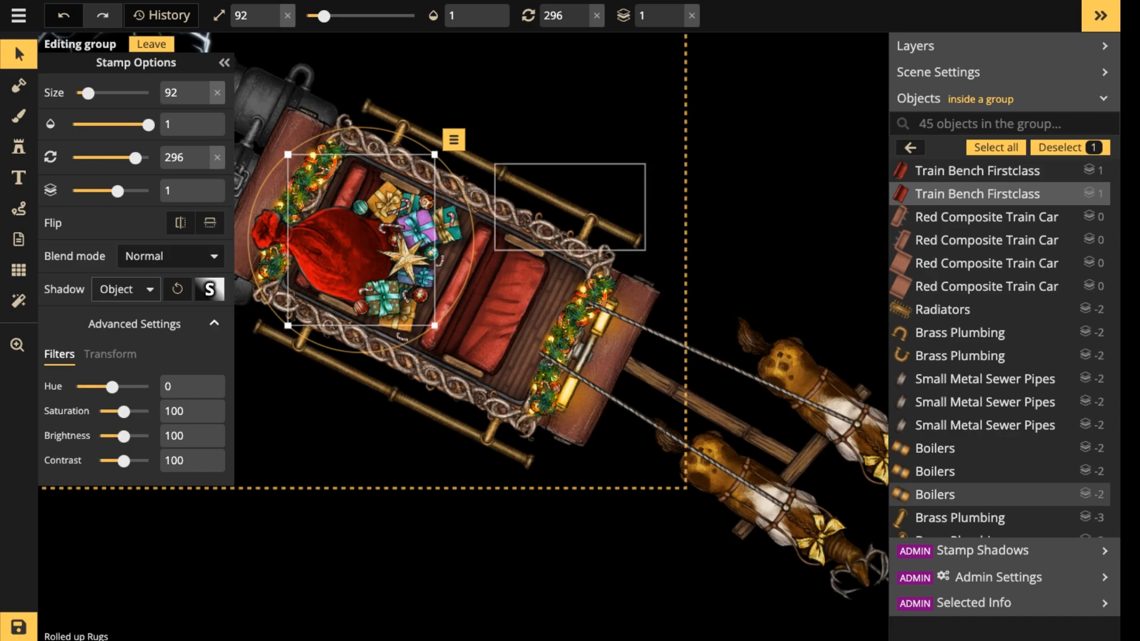
scroll(523, 206, down, 3)
key(space)
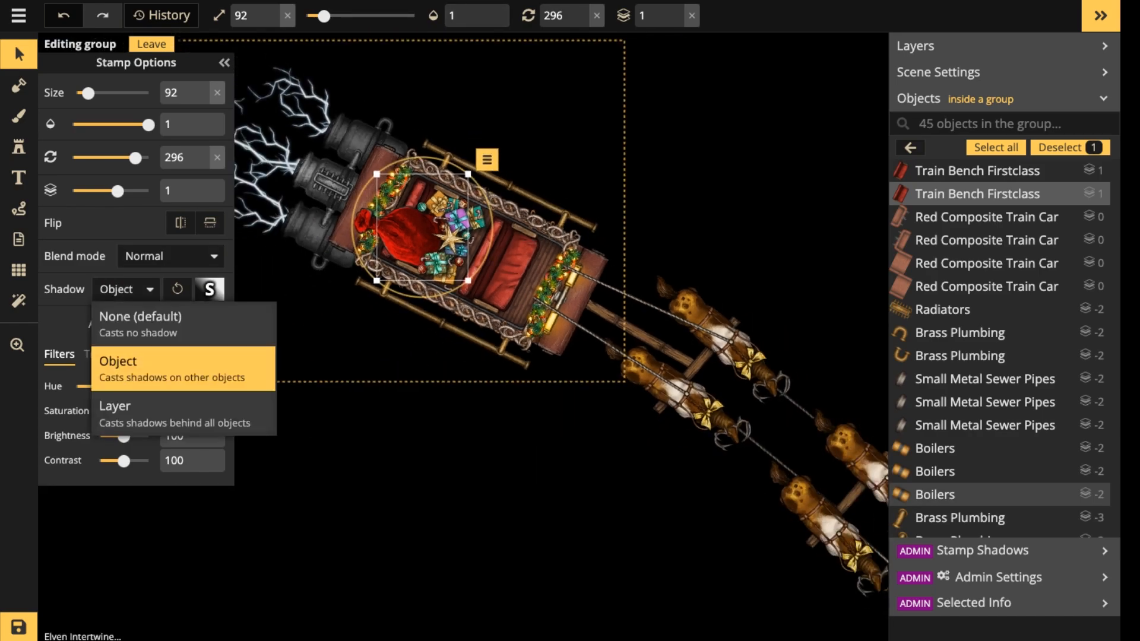
click(463, 255)
scroll(463, 255, up, 3)
click(463, 256)
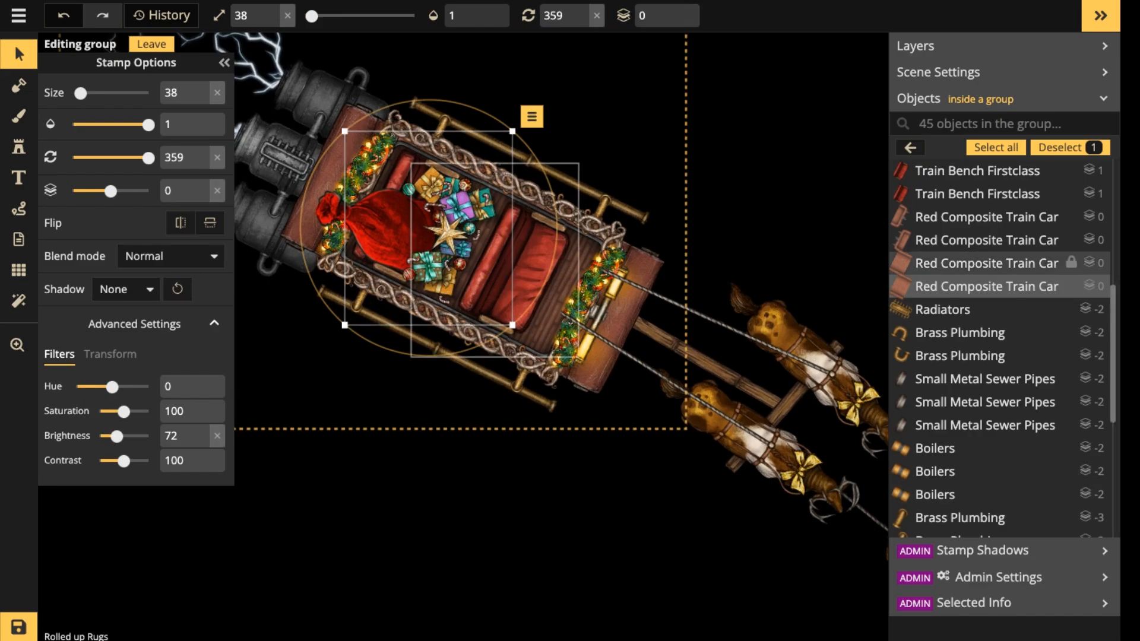
key(Escape)
key(Escape)
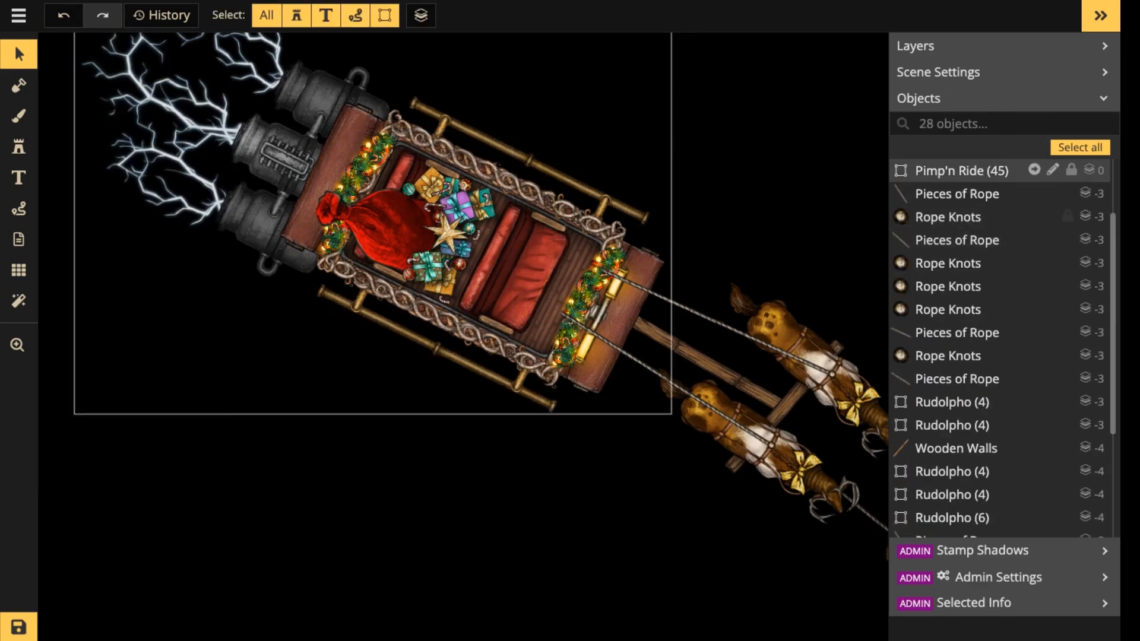
Lock the Pimp'n Ride, Santa's Goody Bag and Presents groups.
scroll(979, 244, down, 3)
scroll(979, 243, up, 4)
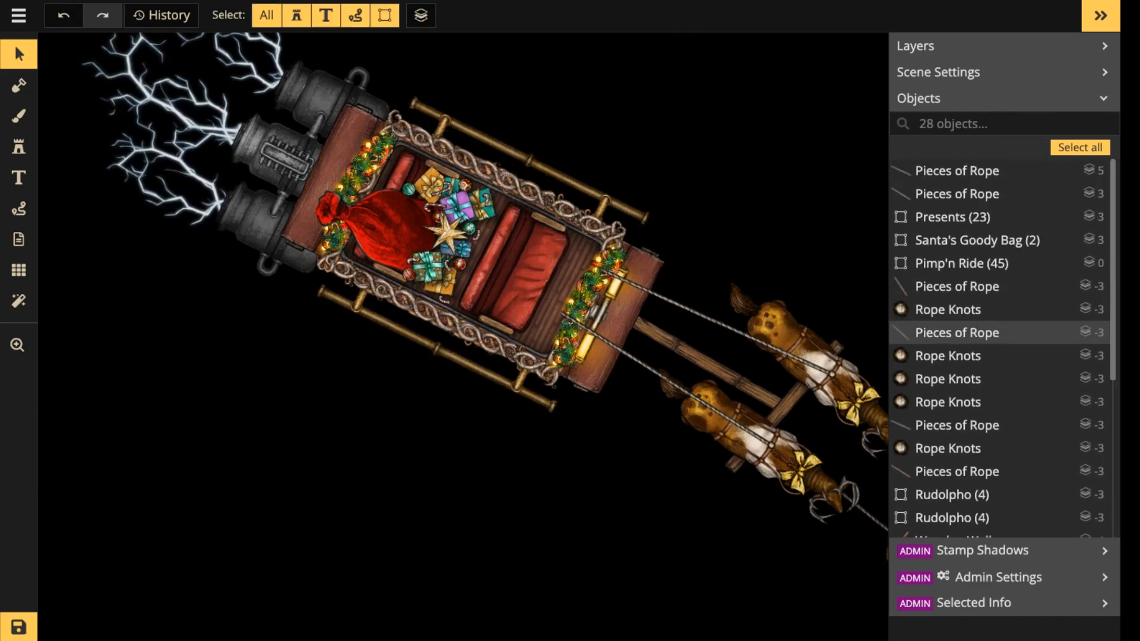
scroll(979, 238, down, 1)
scroll(998, 291, down, 4)
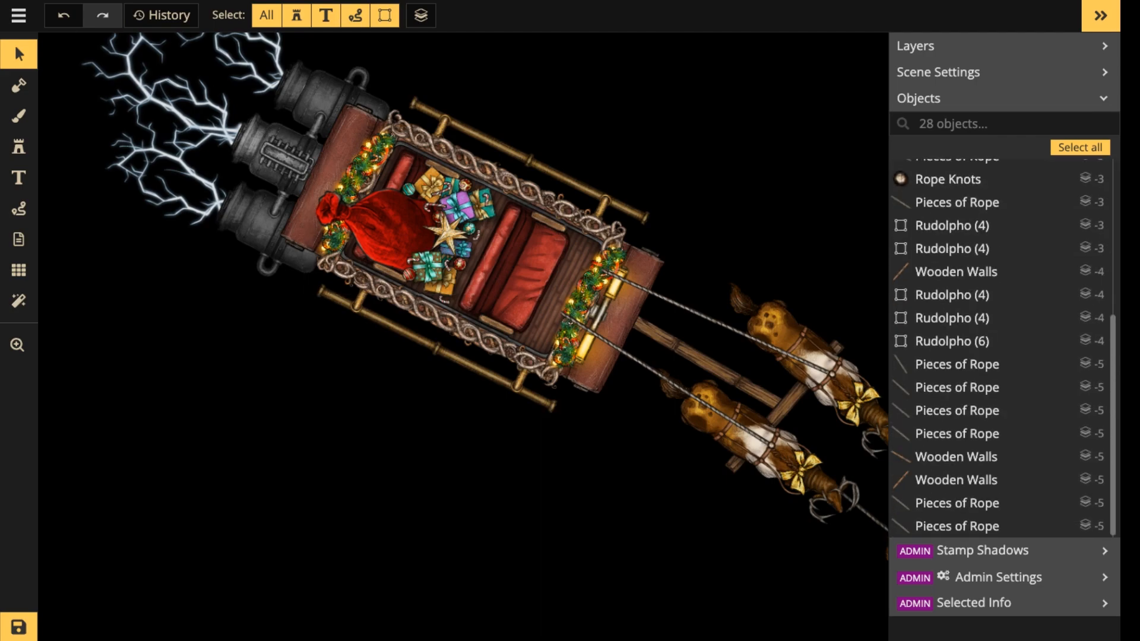
scroll(997, 291, up, 4)
scroll(997, 285, up, 1)
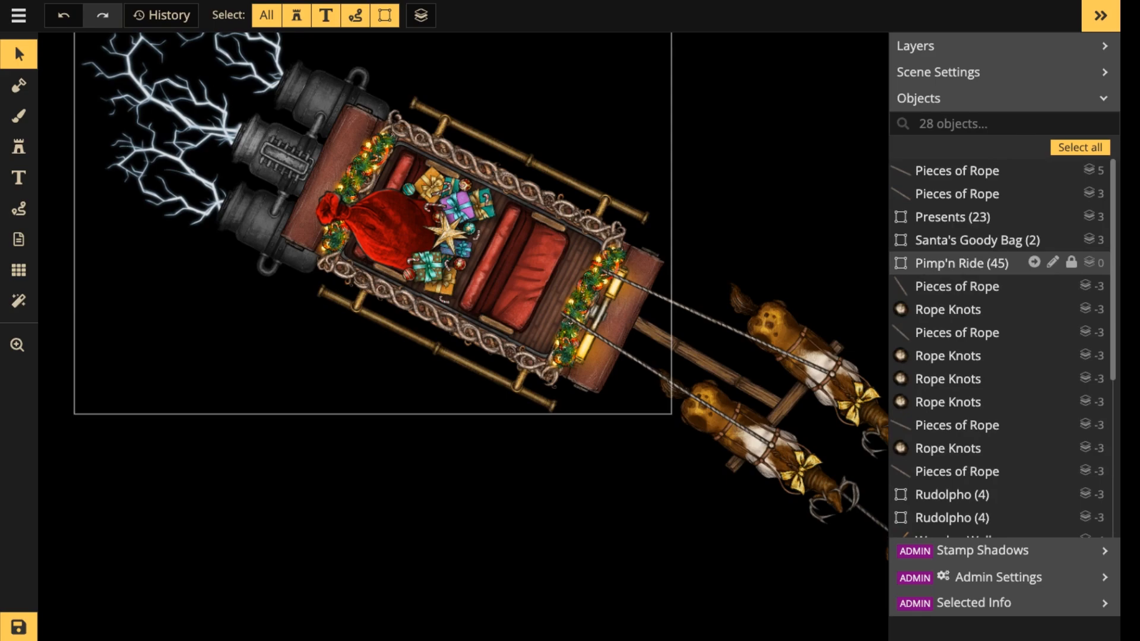
click(1071, 263)
click(1071, 239)
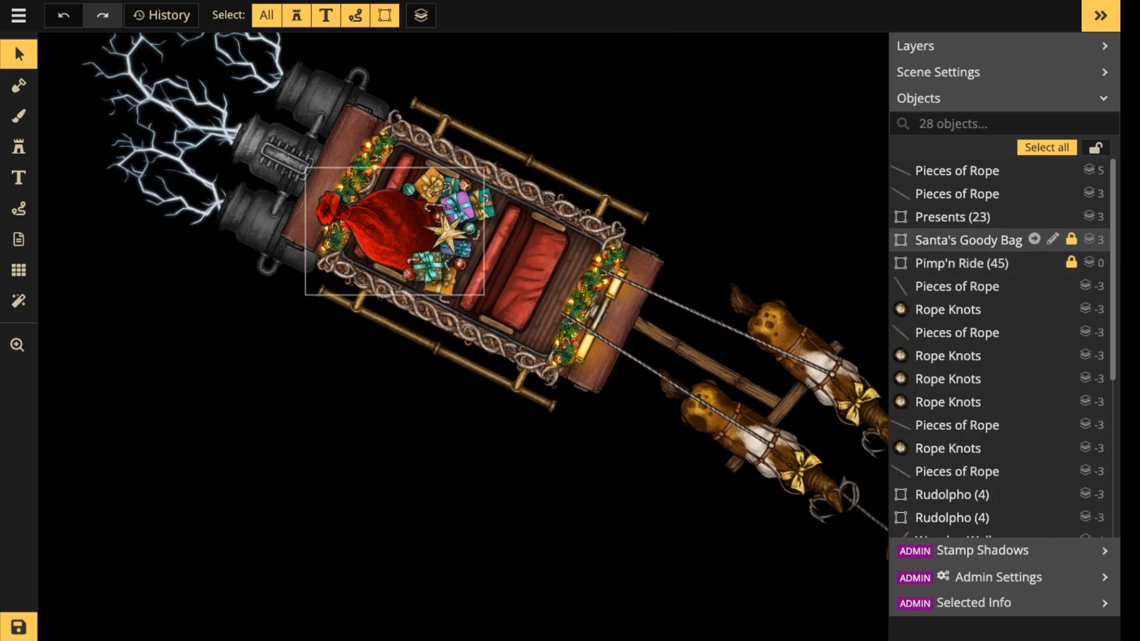
click(1071, 216)
Select all the unlocked reindeer, rope, knot and beam objects together and combine them into one group.
scroll(1067, 356, down, 1)
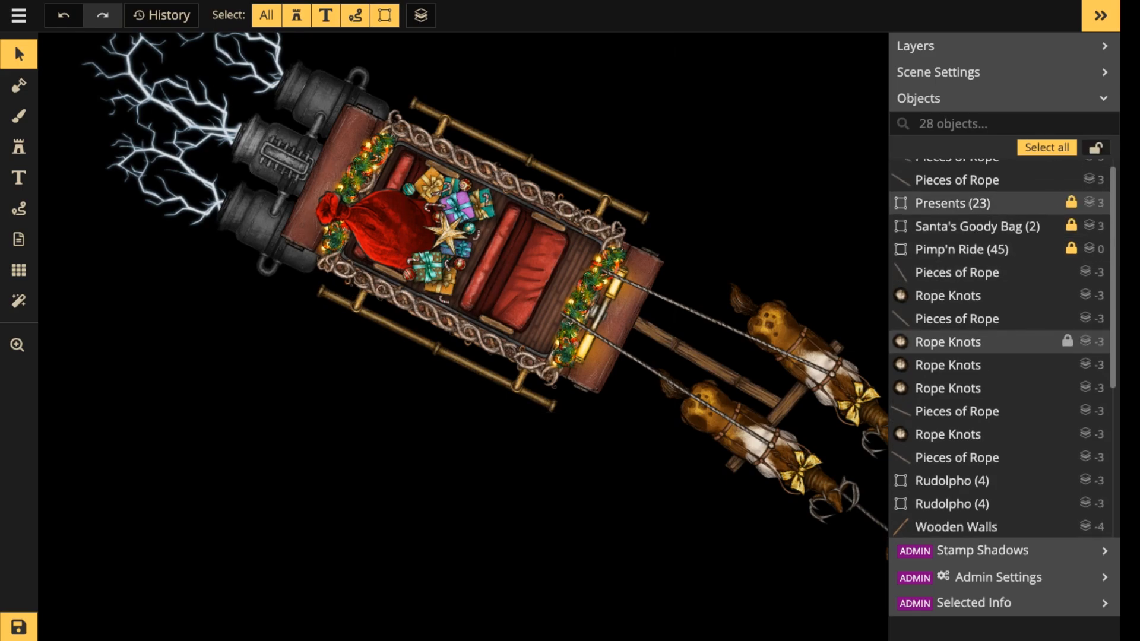
scroll(1067, 353, down, 5)
scroll(706, 249, down, 2)
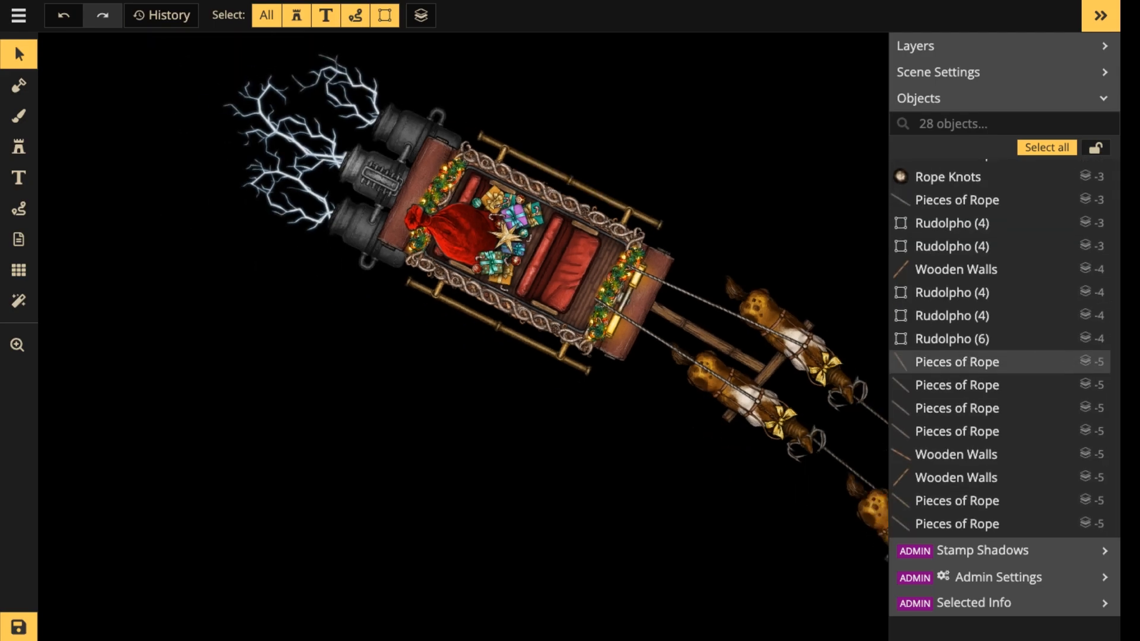
scroll(706, 252, down, 3)
drag(705, 252, 420, 150)
drag(307, 78, 766, 534)
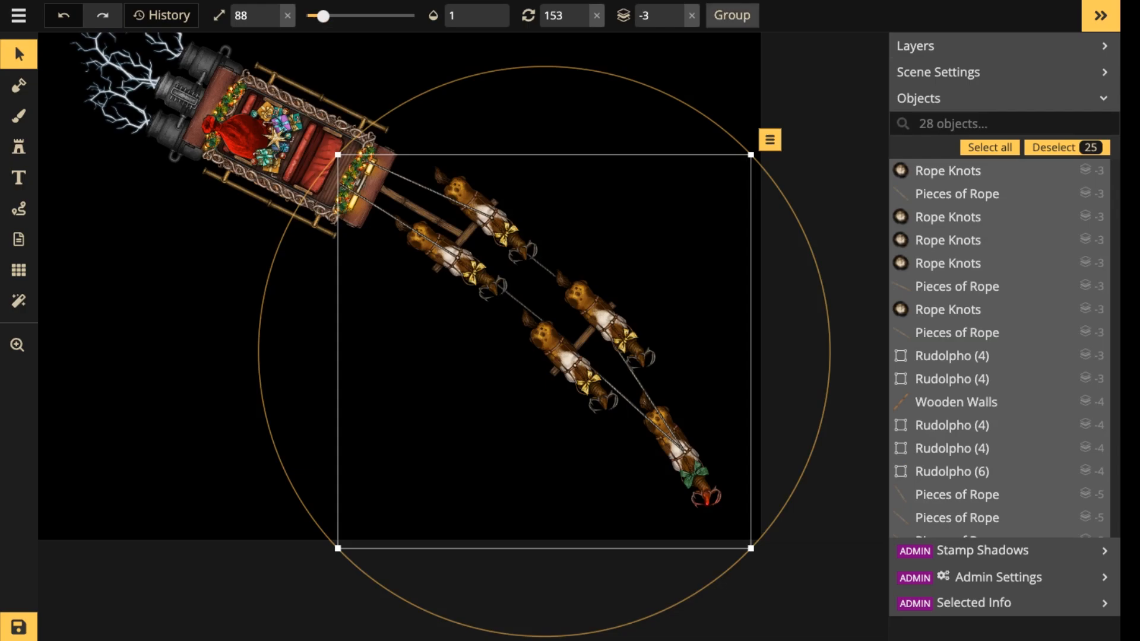
click(732, 15)
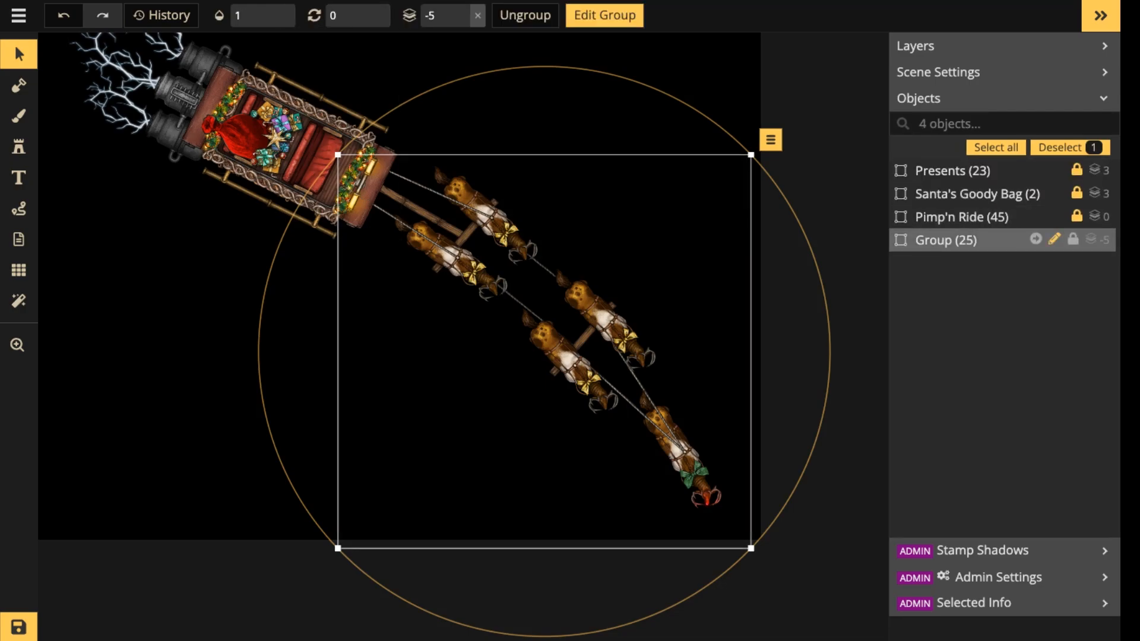
Rename the new reindeer team group as Santa's Wheels.
click(1054, 239)
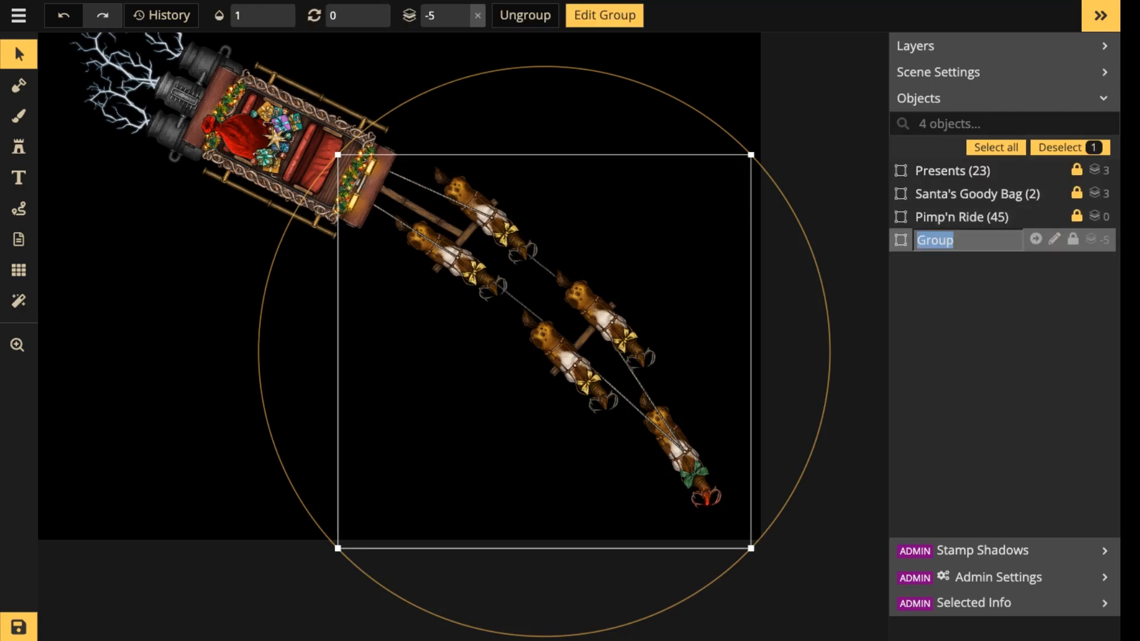
text(Whee)
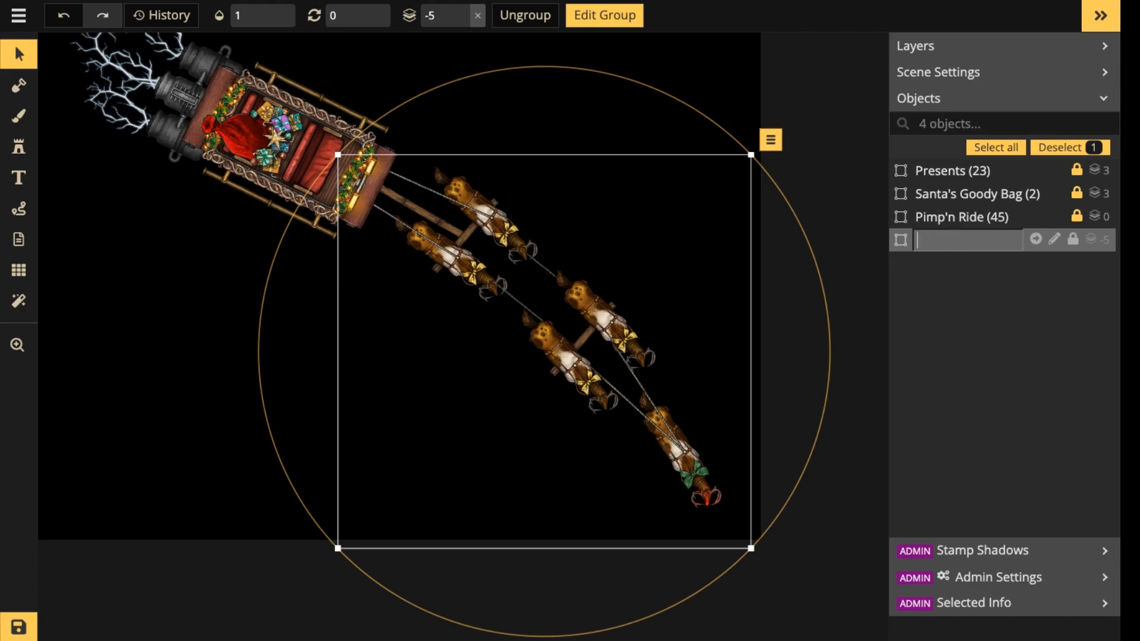
text(Santa's Wheels)
key(Return)
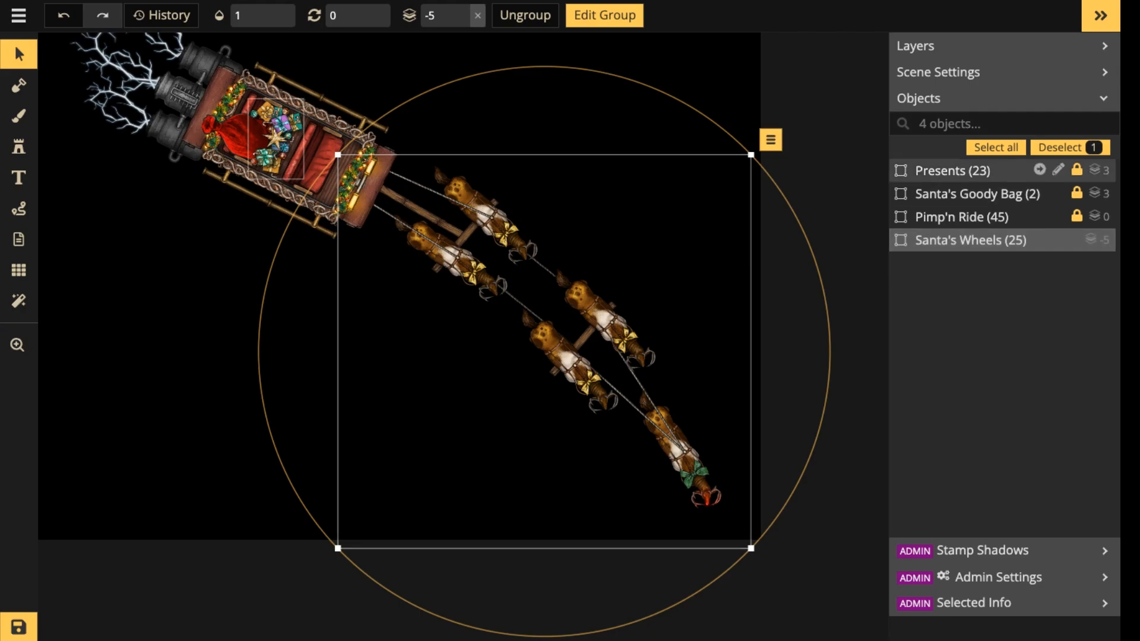
scroll(528, 250, down, 2)
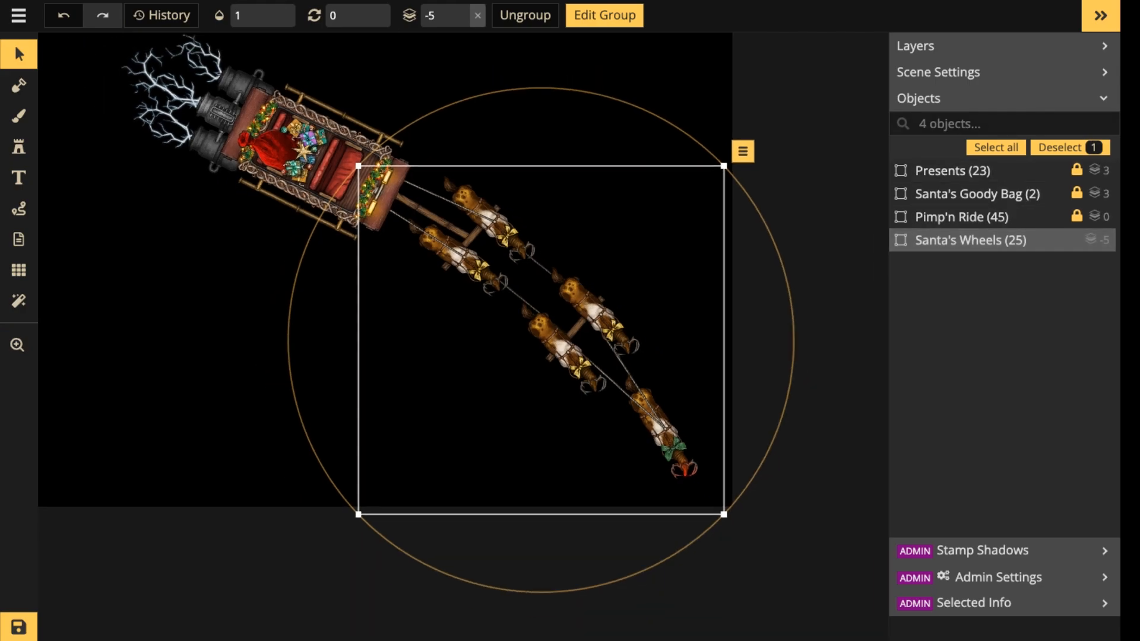
drag(528, 249, 600, 288)
scroll(501, 266, up, 1)
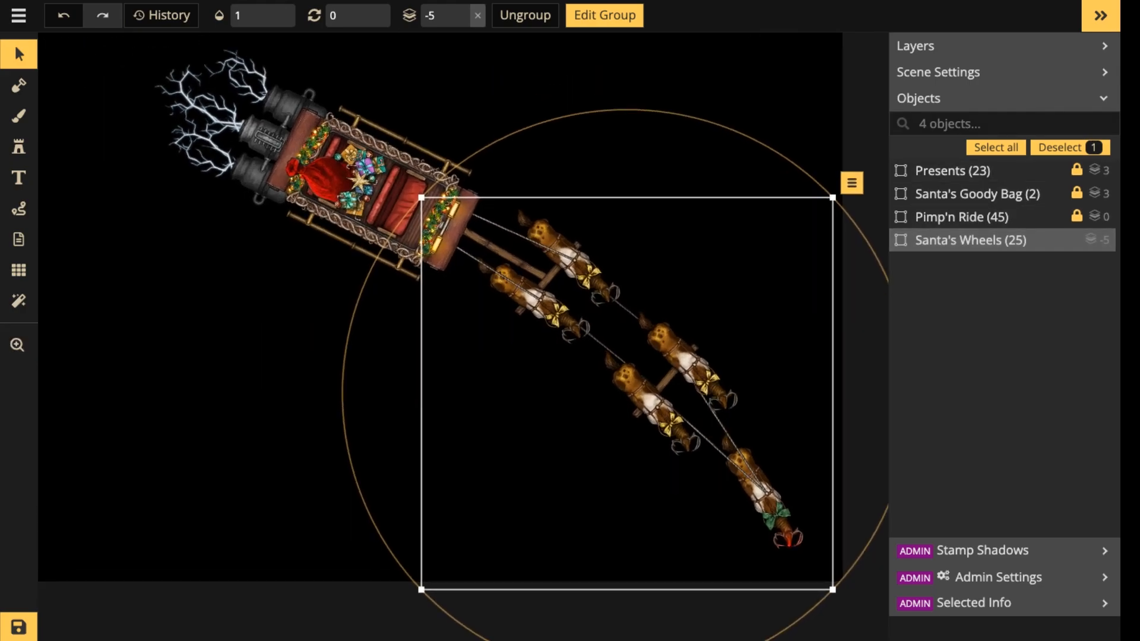
Deselect the reindeer team group and unlock the Pimp'n Ride, Santa's Goody Bag and Presents groups.
click(1009, 239)
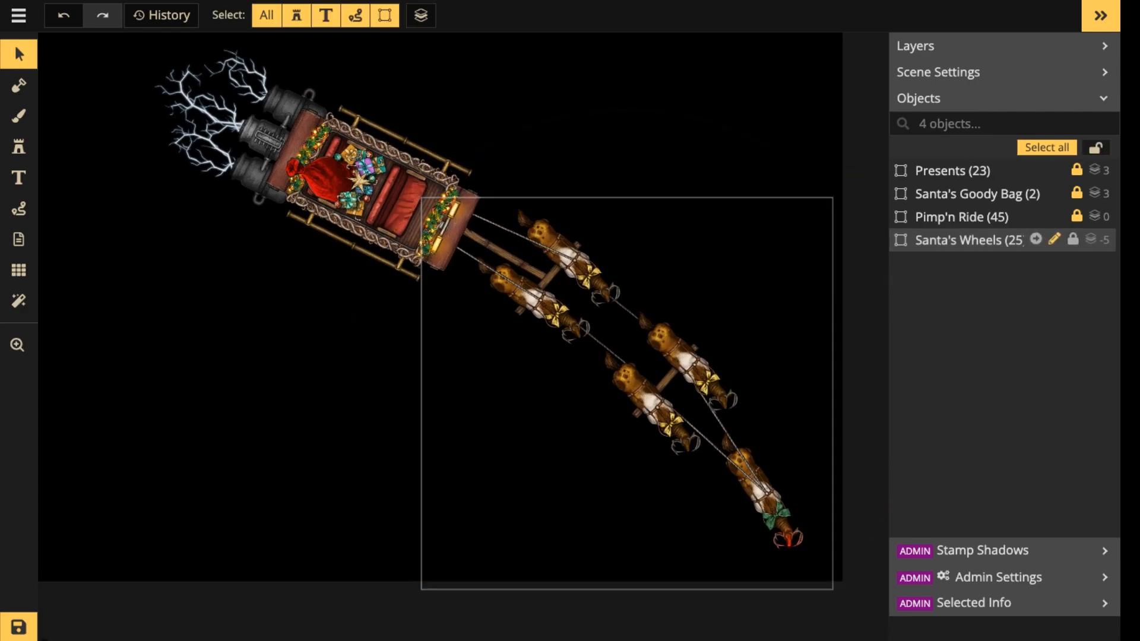
click(1077, 216)
click(1077, 193)
click(1077, 169)
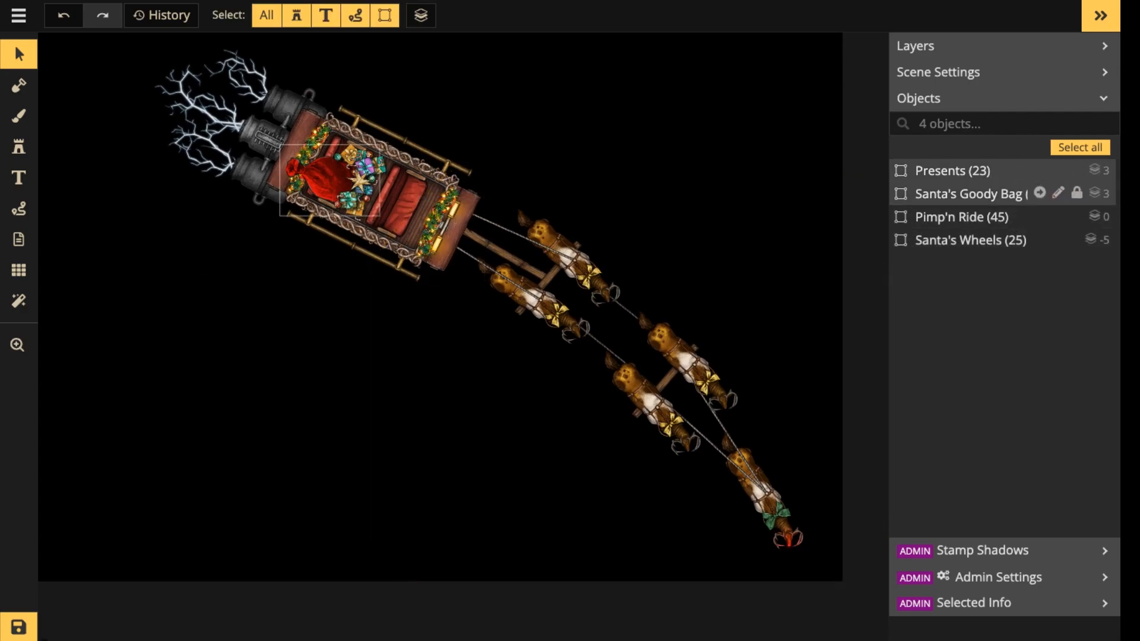
double_click(997, 193)
key(Escape)
click(997, 193)
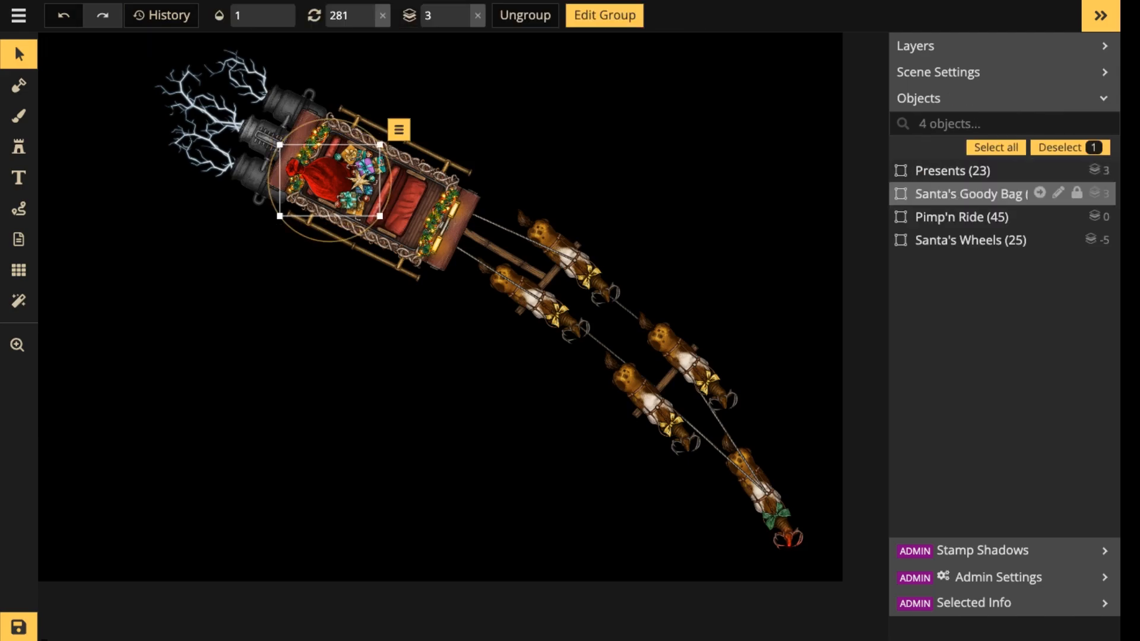
click(997, 171)
double_click(980, 170)
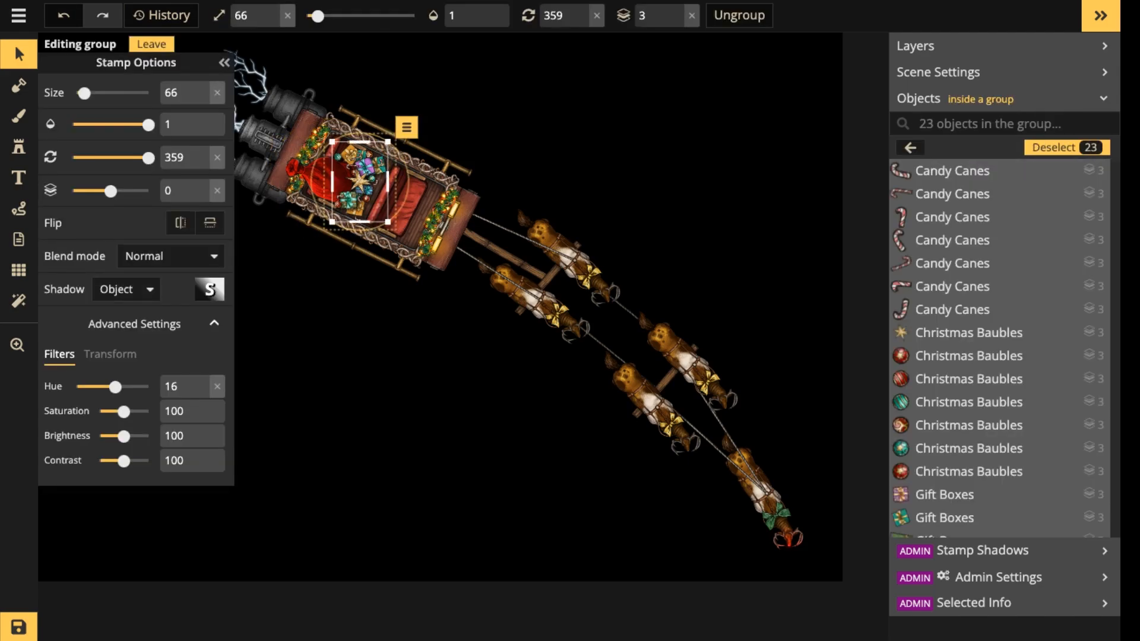
scroll(346, 218, up, 7)
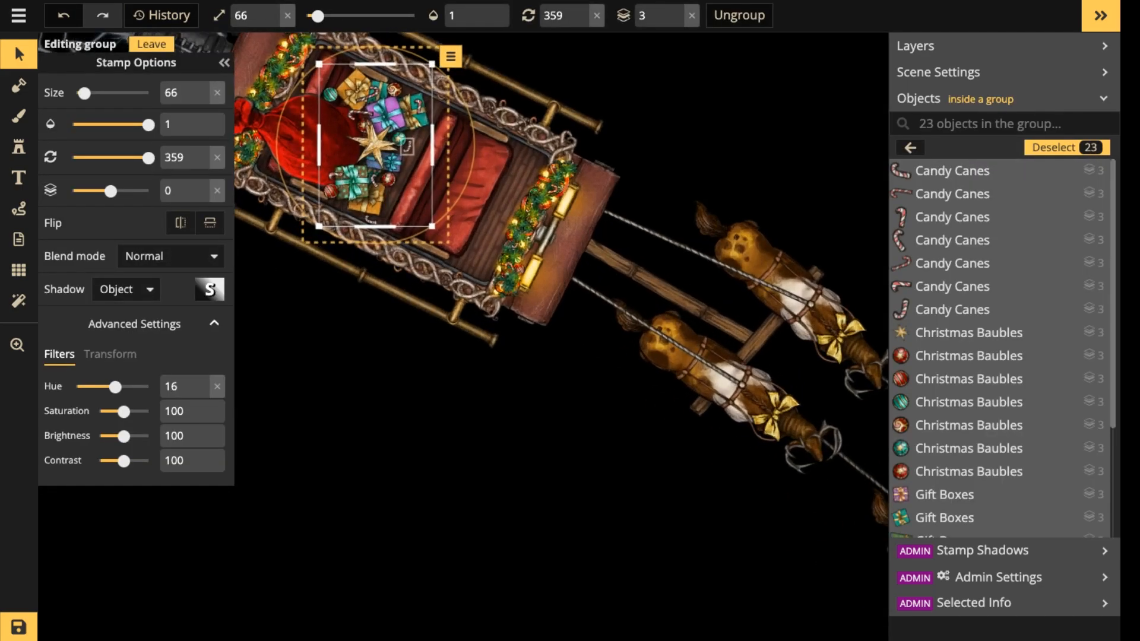
scroll(997, 402, down, 3)
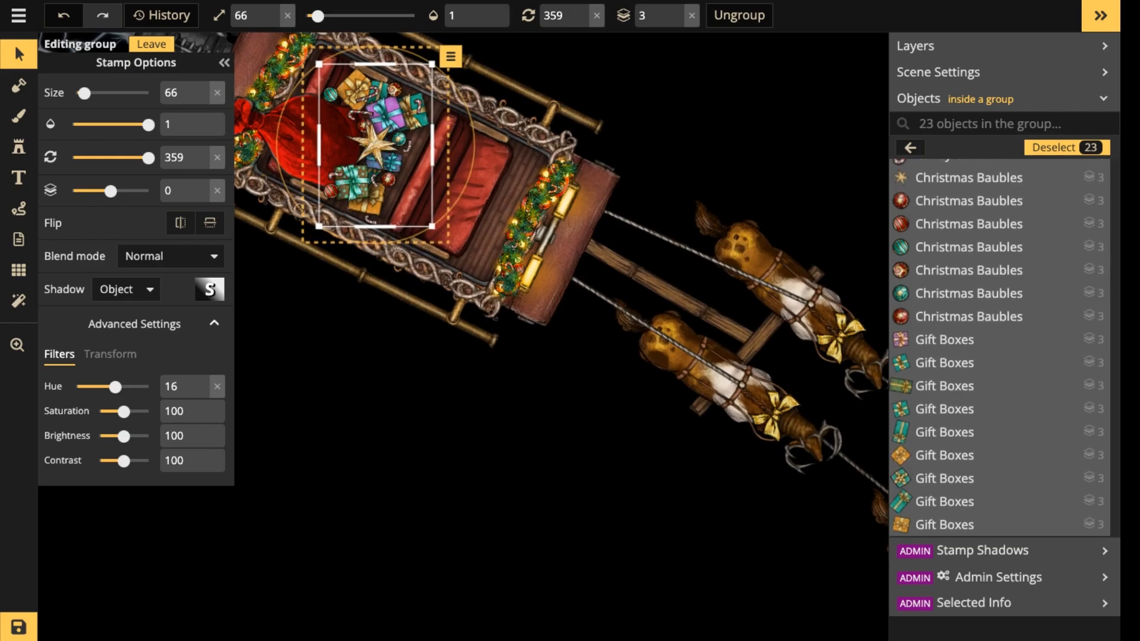
key(Escape)
key(Escape)
key(Escape)
scroll(400, 141, down, 3)
scroll(346, 61, up, 5)
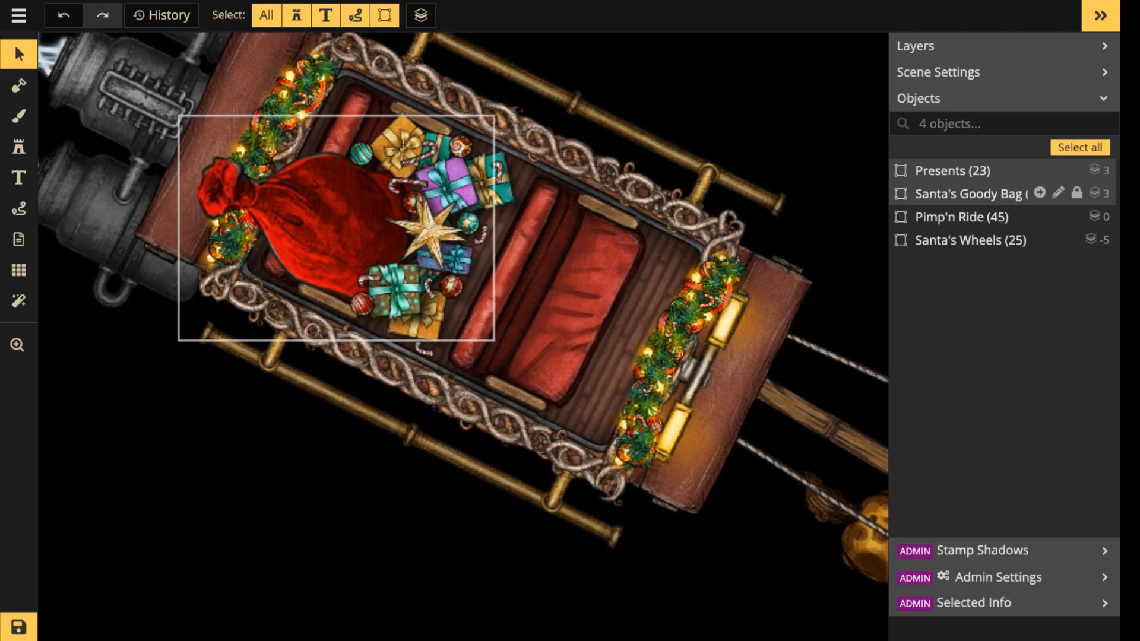
Open the Presents group for editing and darken five of the underlying gift boxes together to brightness 56.
double_click(432, 247)
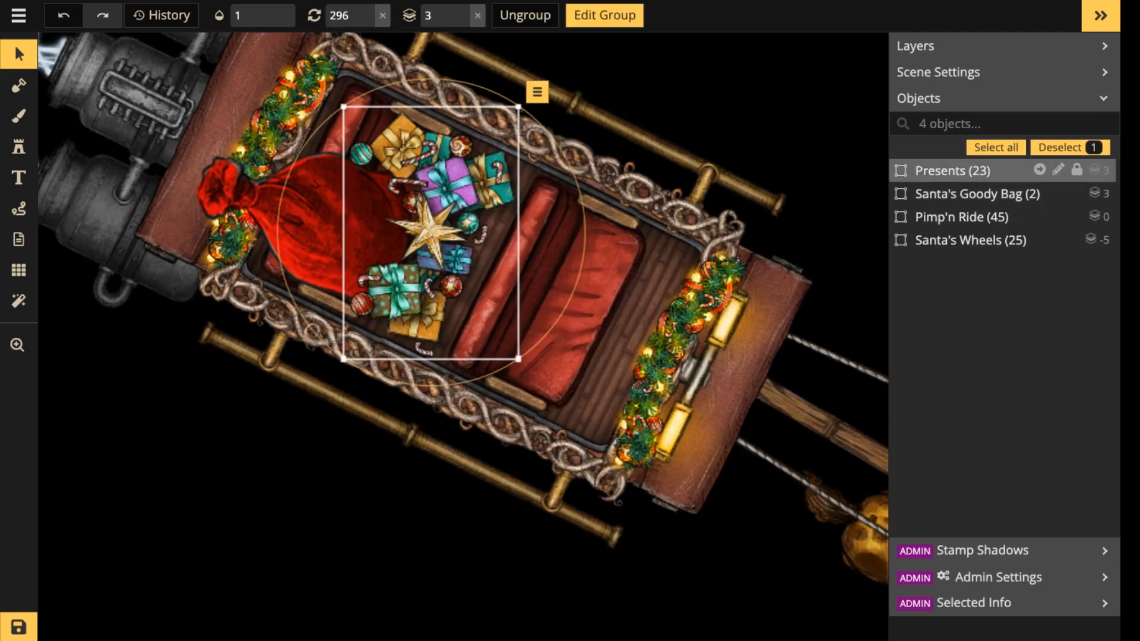
scroll(432, 248, up, 3)
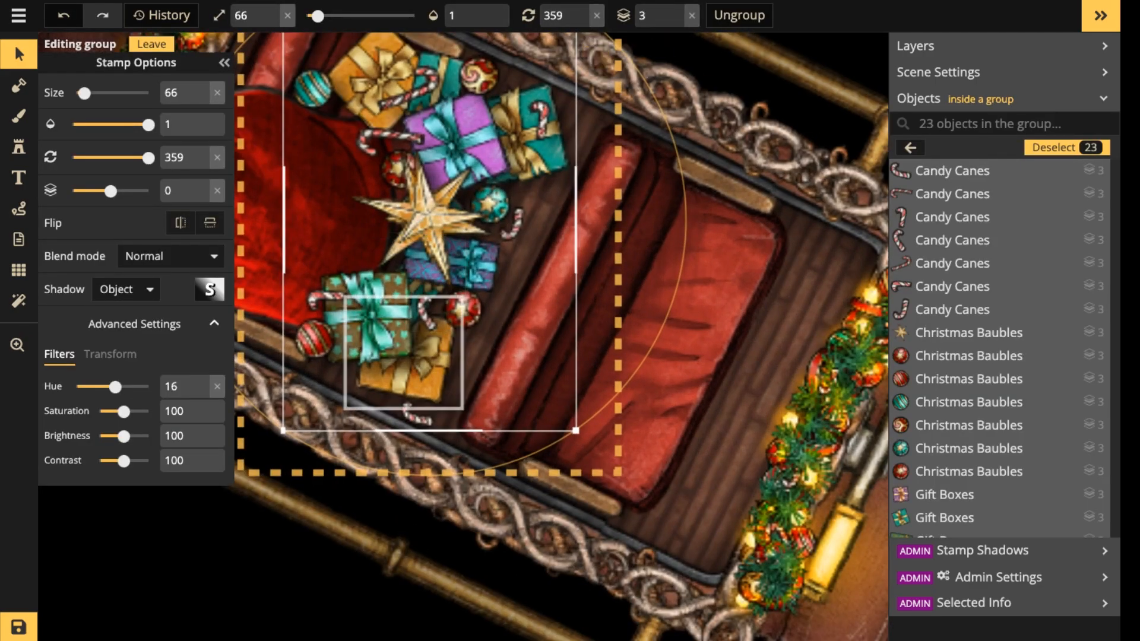
click(423, 359)
shift+click(436, 293)
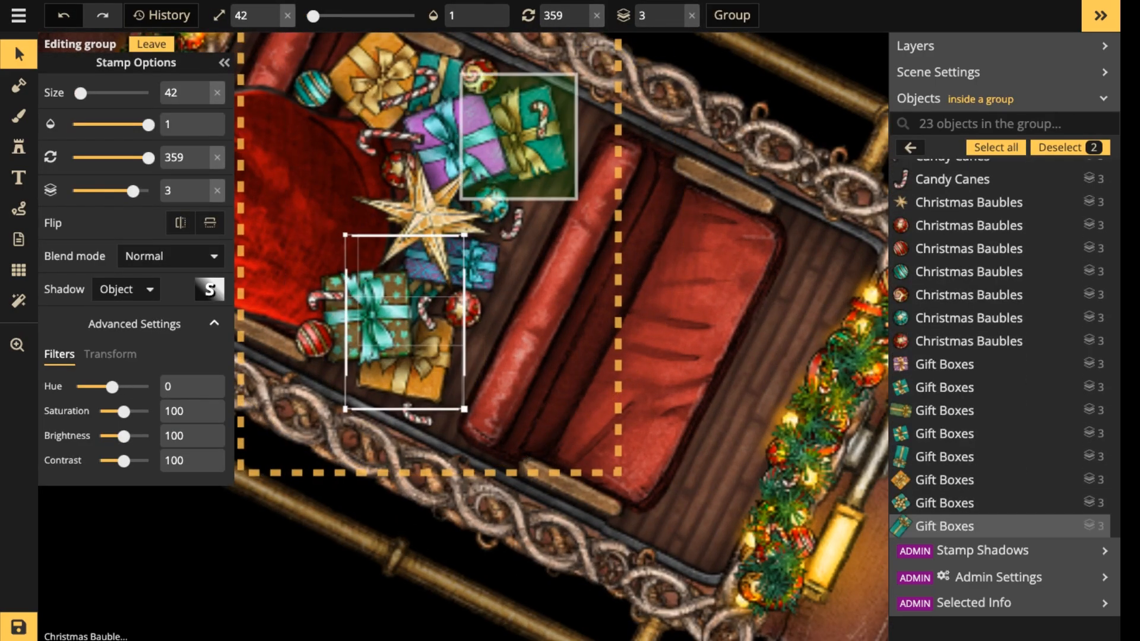
shift+click(521, 138)
shift+click(442, 74)
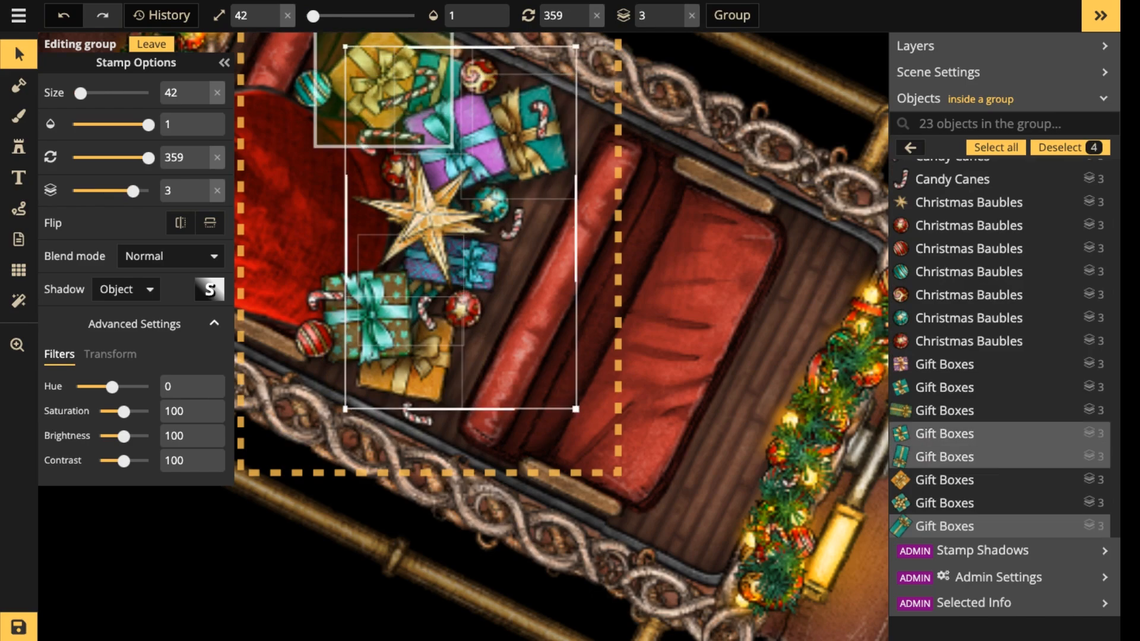
shift+click(380, 82)
drag(124, 436, 111, 435)
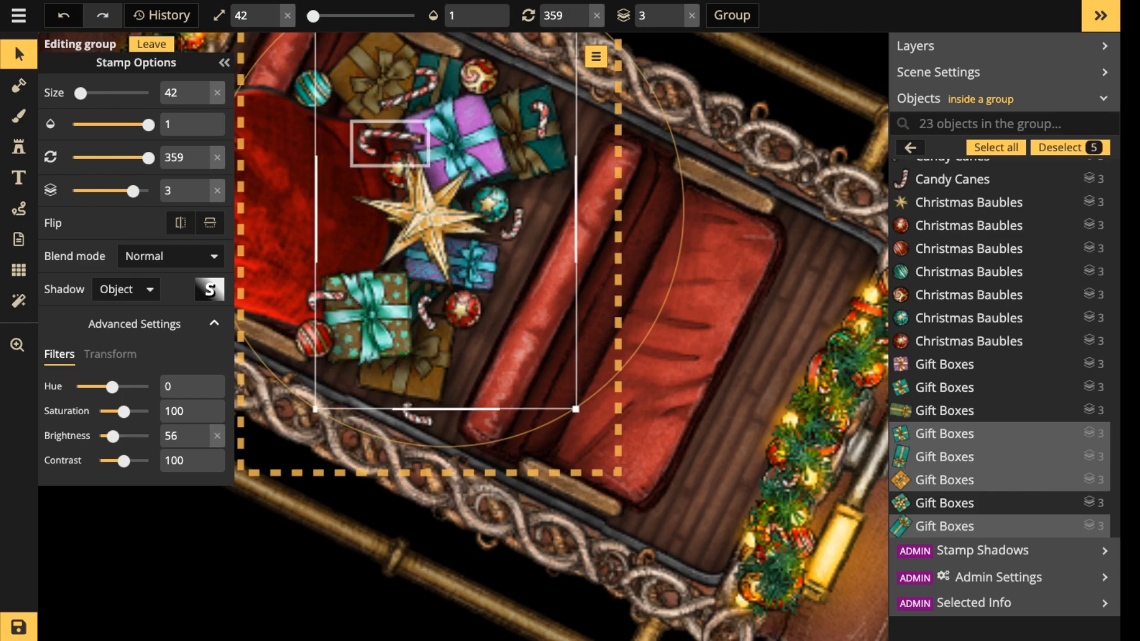
Set the red bauble above the gold star to brightness 72 and nudge the striped teal bauble closer to the gifts.
click(399, 167)
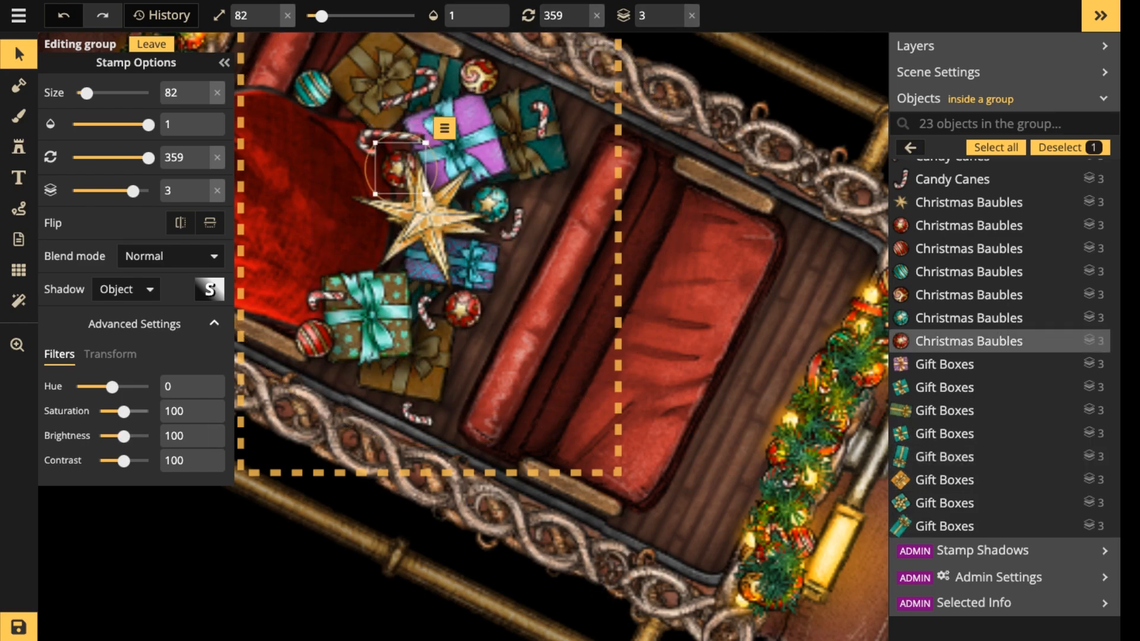
drag(123, 435, 118, 435)
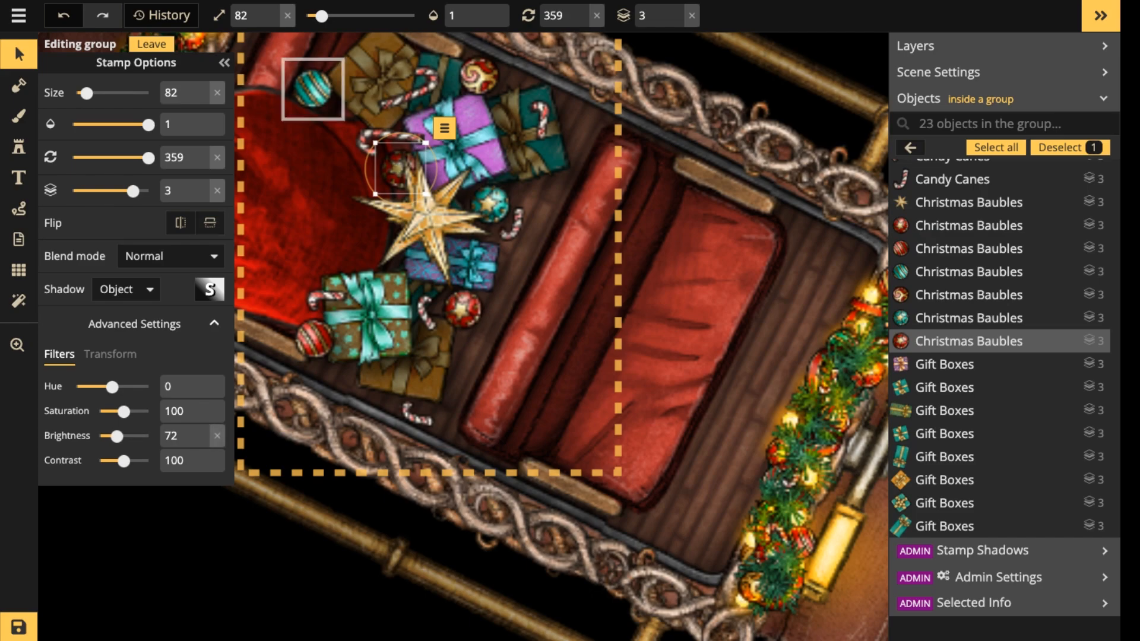
click(313, 89)
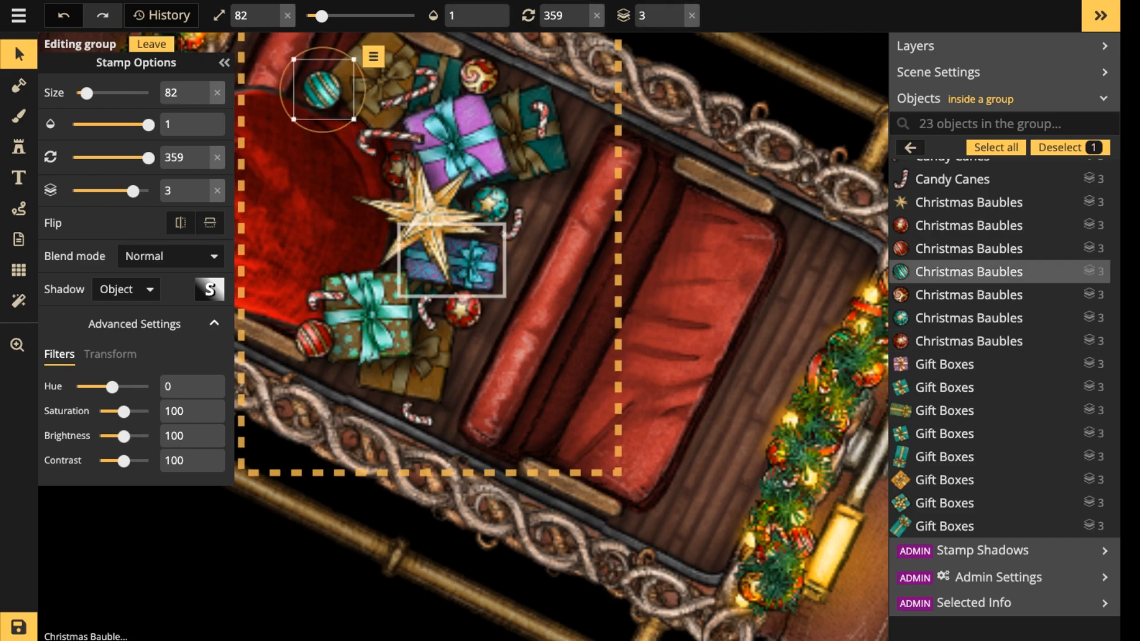
Set the teal bauble beside the gold star to brightness 41 and darken the candy cane below the gift boxes.
click(464, 309)
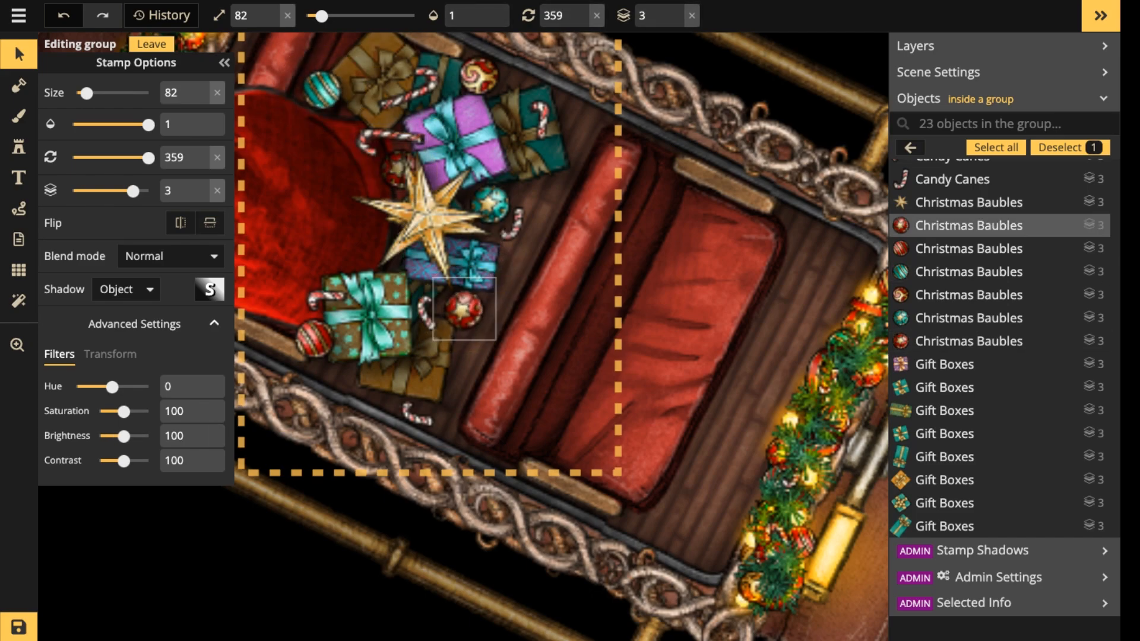
click(490, 205)
drag(123, 435, 110, 435)
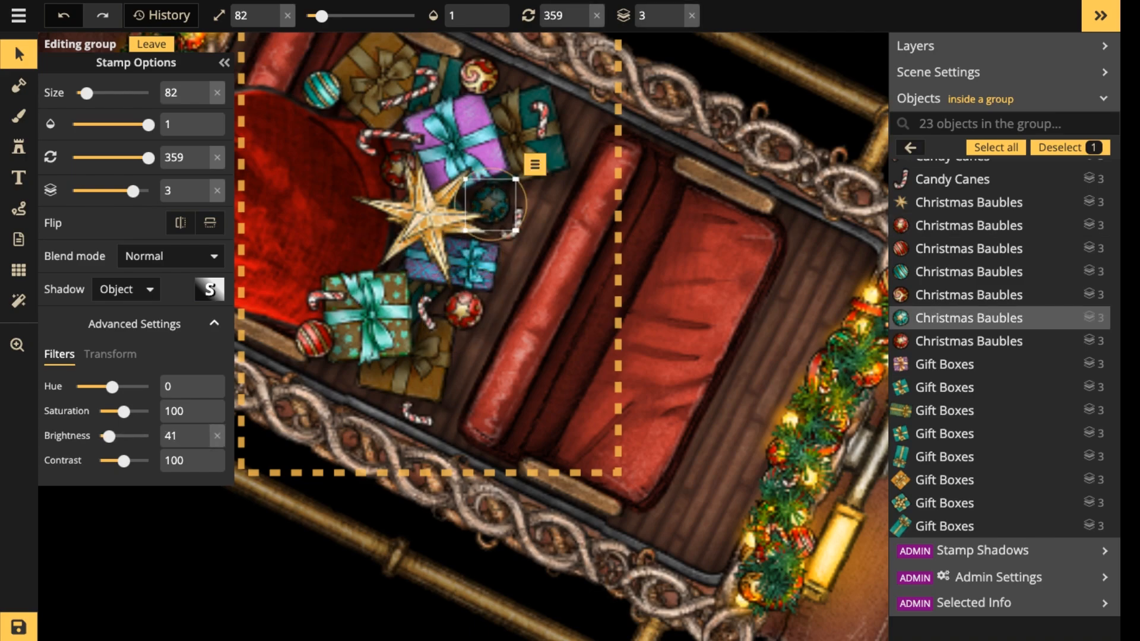
click(379, 429)
click(417, 414)
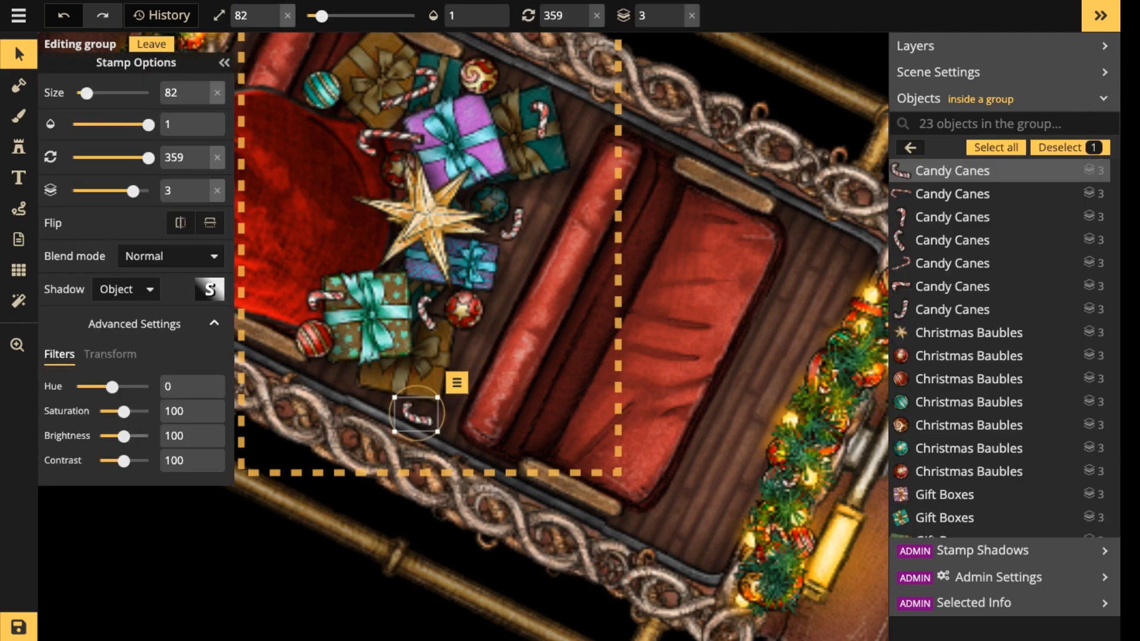
drag(123, 436, 122, 436)
click(310, 344)
click(427, 310)
click(380, 255)
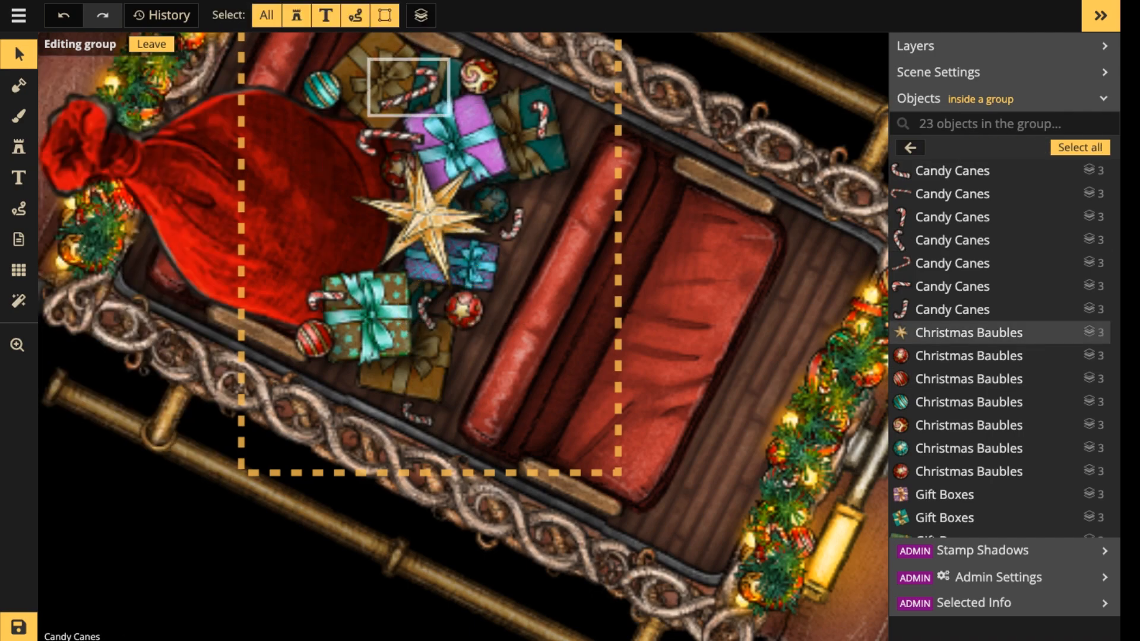
Move the red star bauble slightly away from the gifts, set its brightness to 69 and size to 62, and leave the group.
click(478, 76)
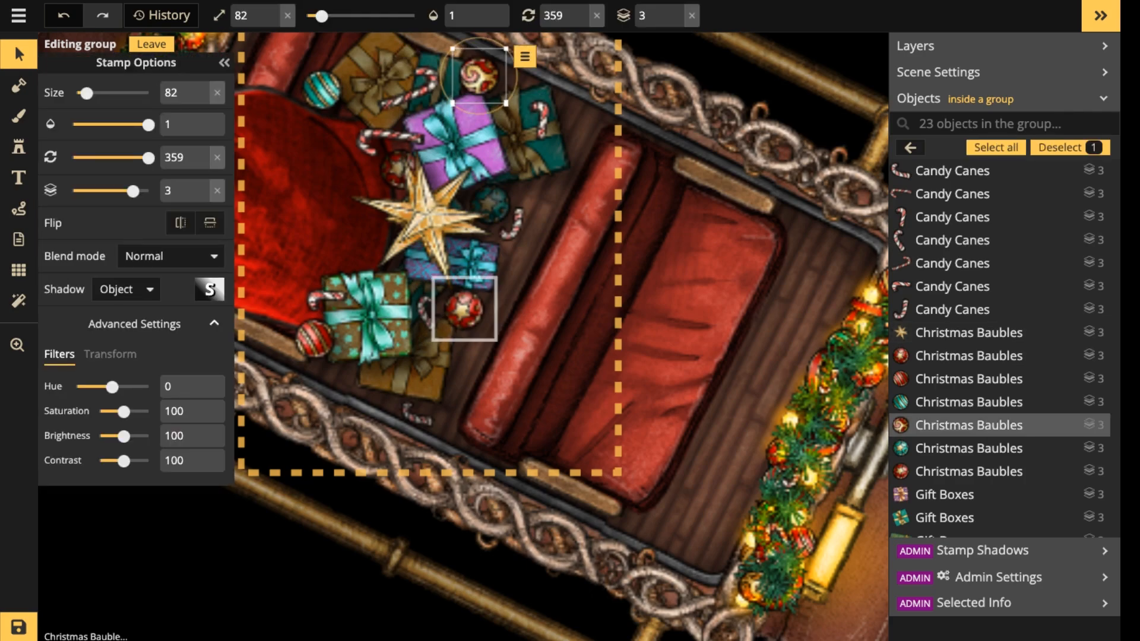
drag(464, 309, 473, 314)
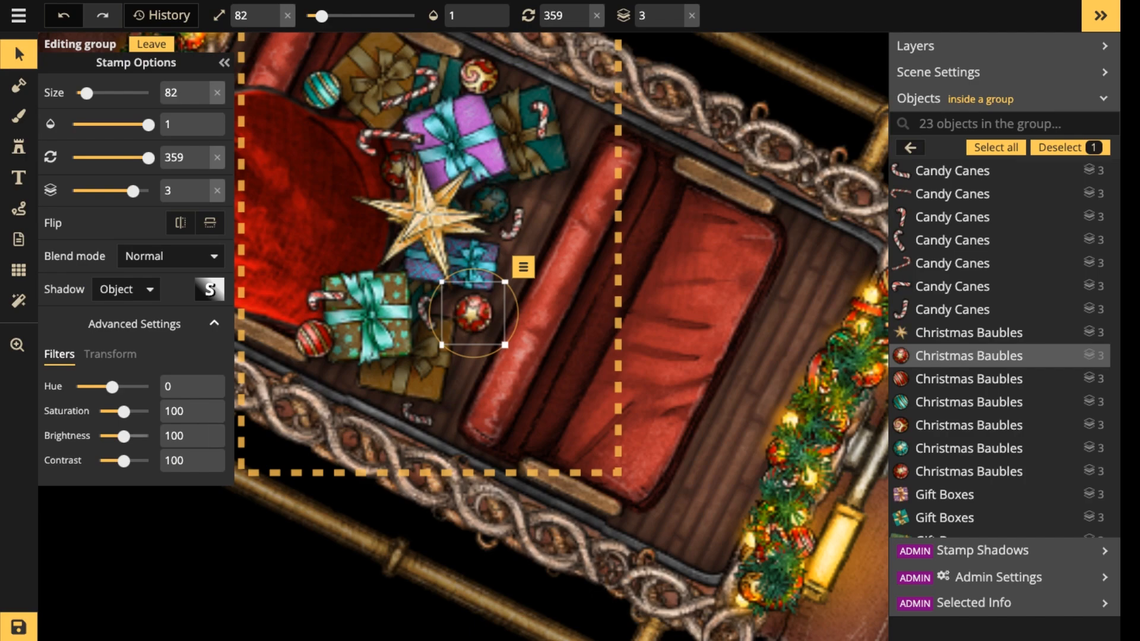
drag(123, 436, 116, 436)
key(bracketleft)
key(bracketleft)
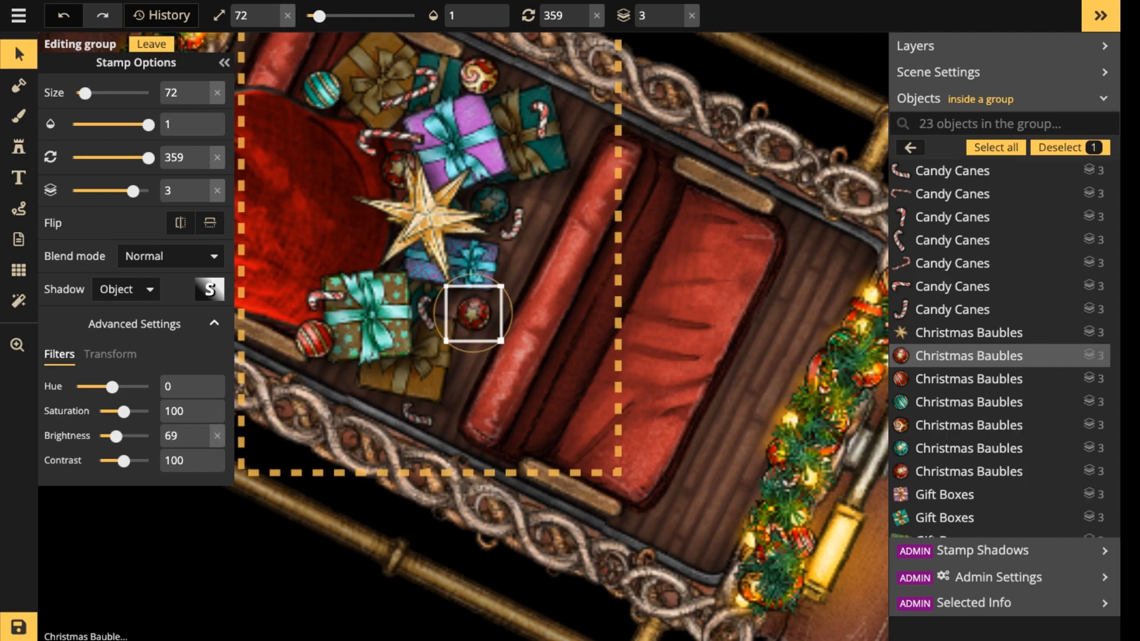
scroll(384, 186, down, 5)
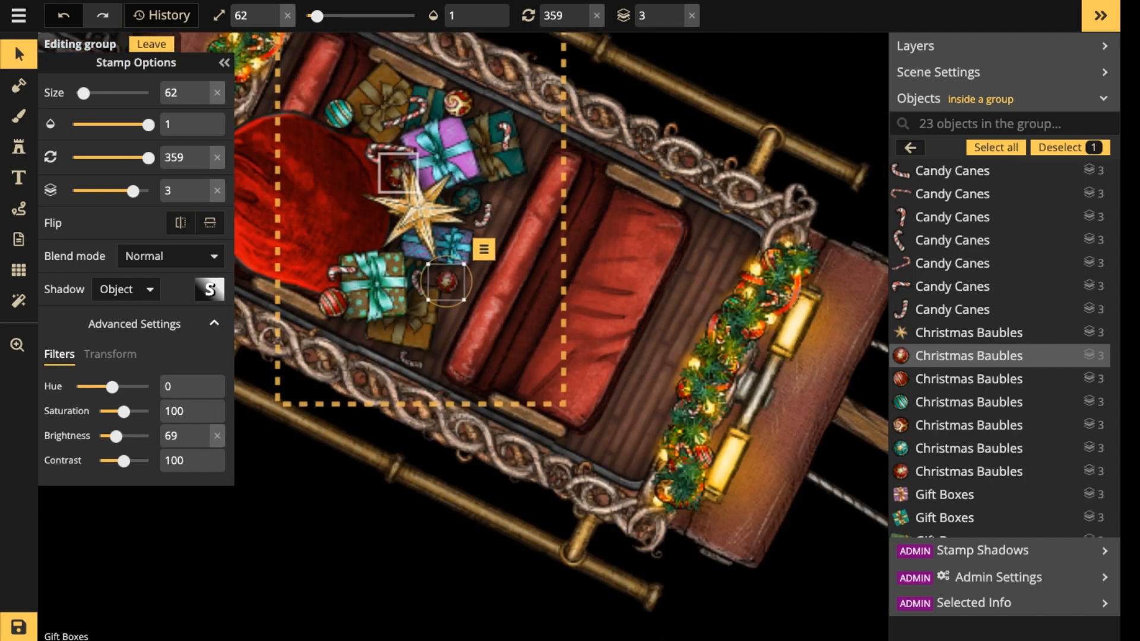
key(Escape)
key(Escape)
Switch the stamp catalog to the Fantasy Regional HD style and choose the Gift Boxes set from Holiday Special.
scroll(386, 164, down, 3)
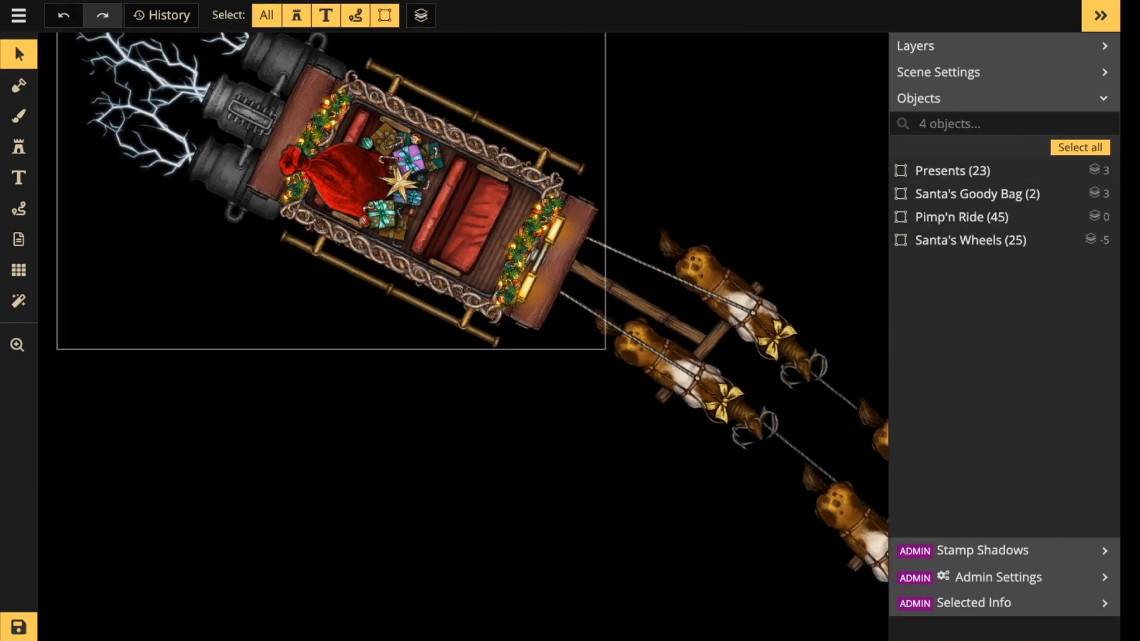
scroll(537, 205, down, 2)
scroll(543, 193, down, 2)
key(space)
drag(543, 193, 699, 361)
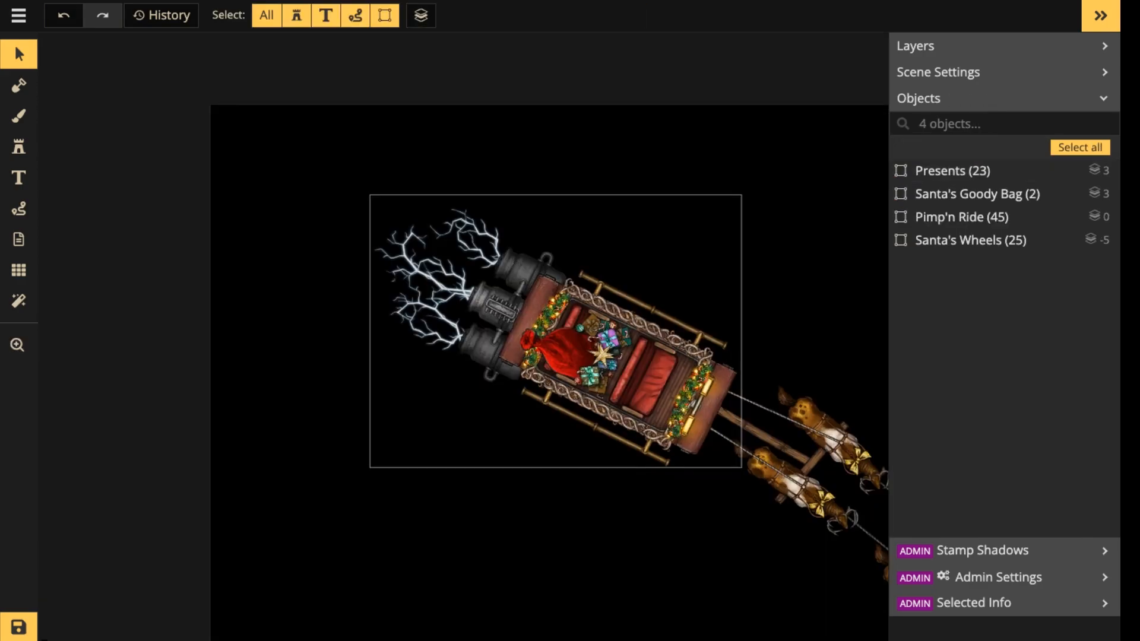
click(18, 147)
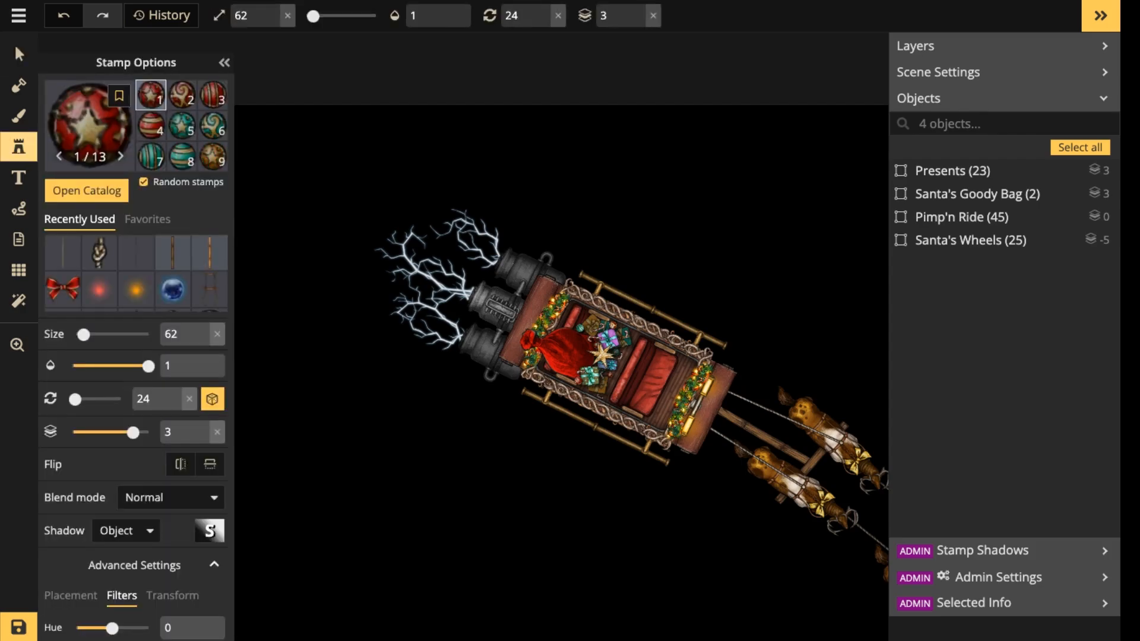
click(94, 122)
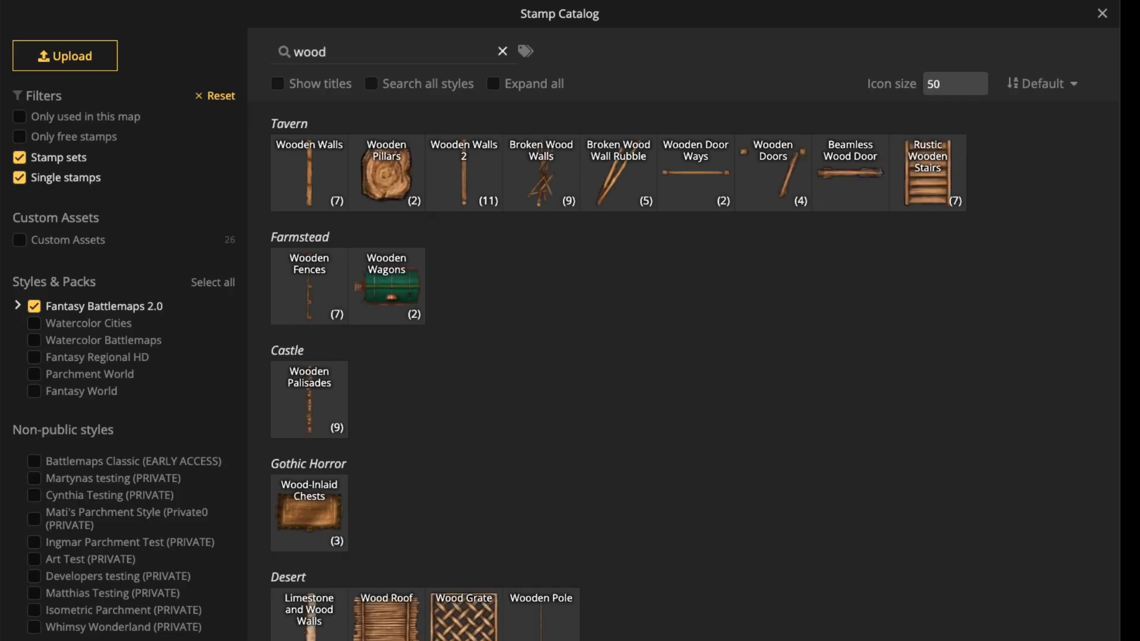
click(97, 357)
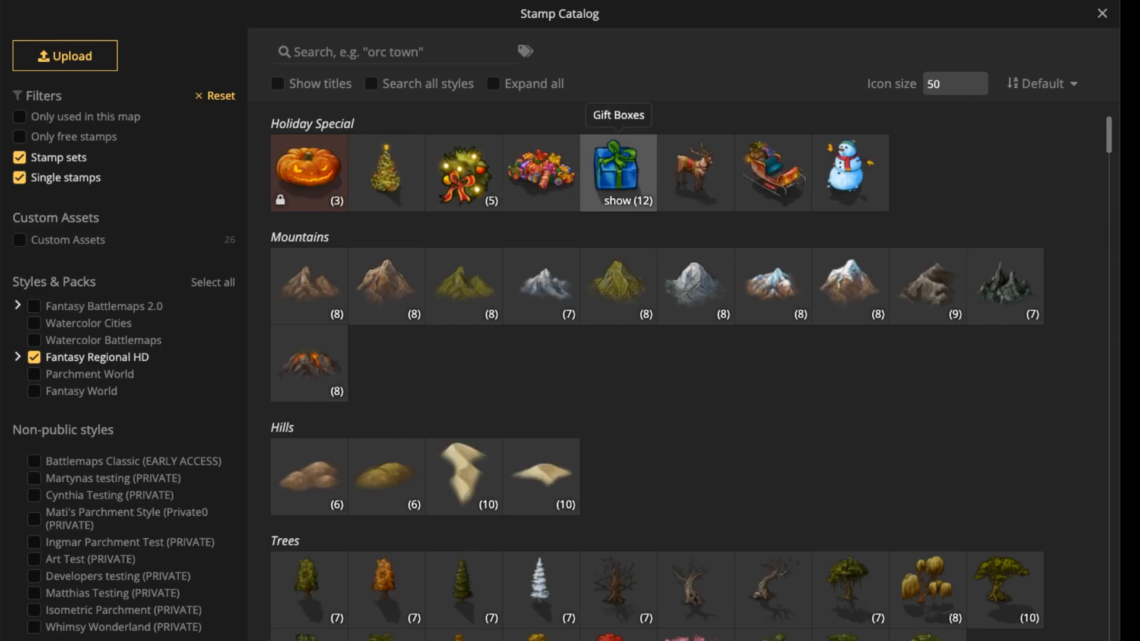
click(618, 175)
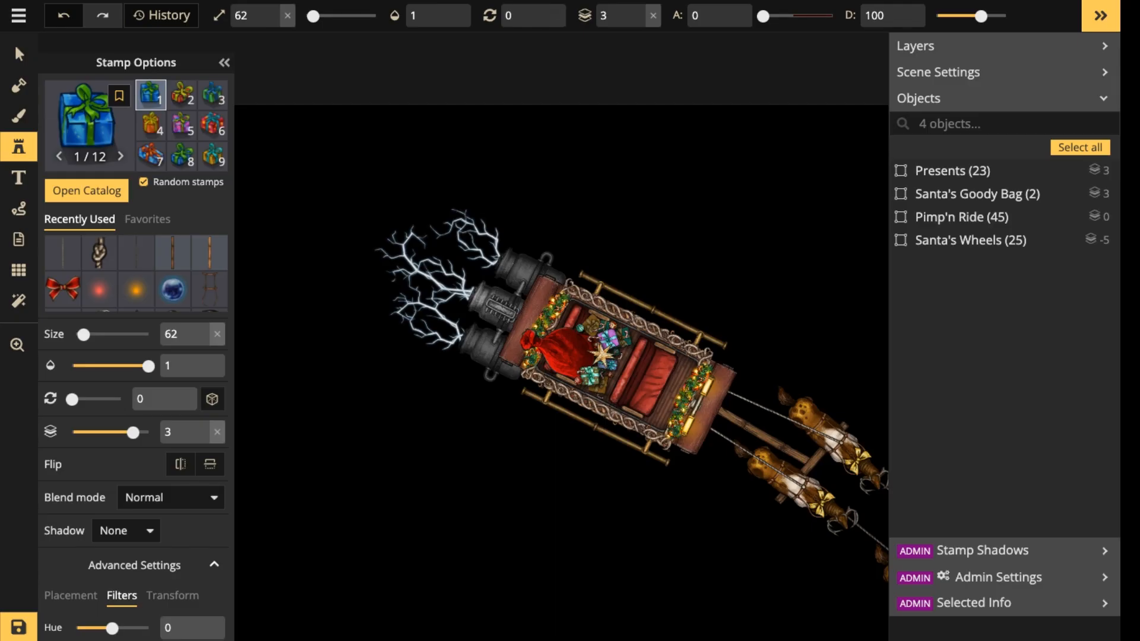
Place a blue gift box of size 62 on layer 5, rotated to 330, between the lower jet engine and the sleigh's rear.
scroll(387, 200, up, 5)
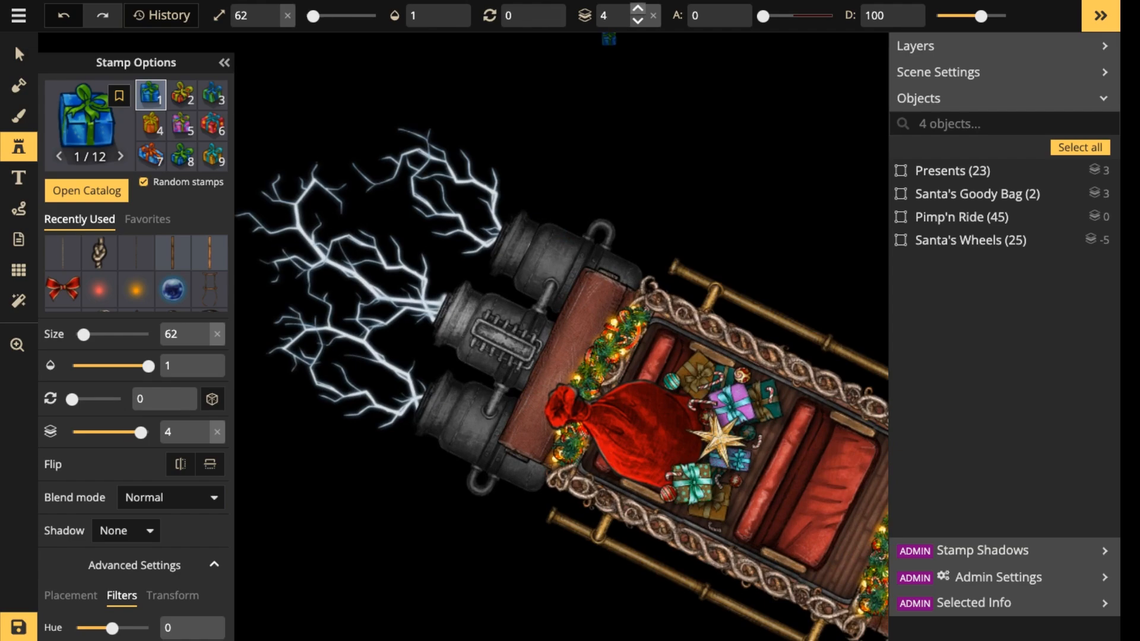
click(637, 9)
scroll(516, 425, up, 3)
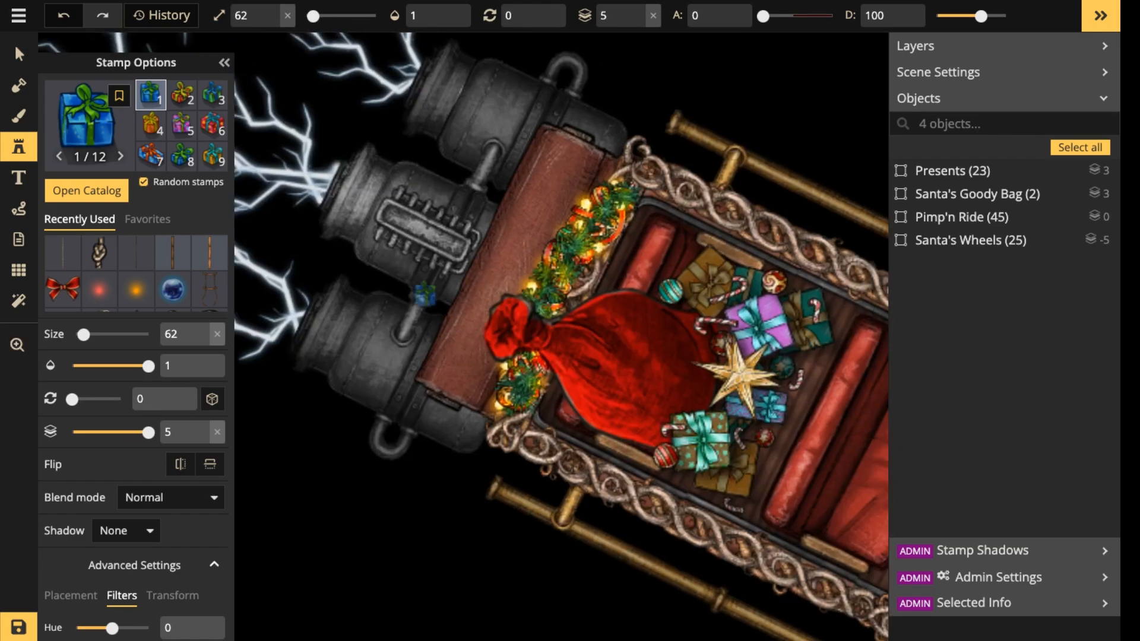
scroll(452, 308, down, 2)
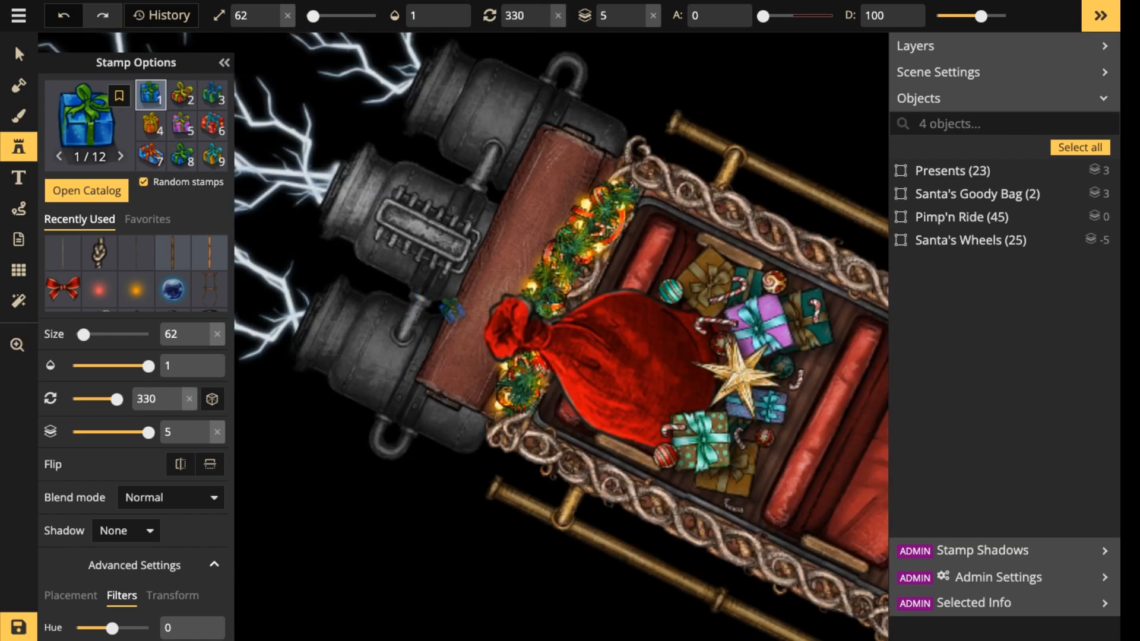
click(451, 309)
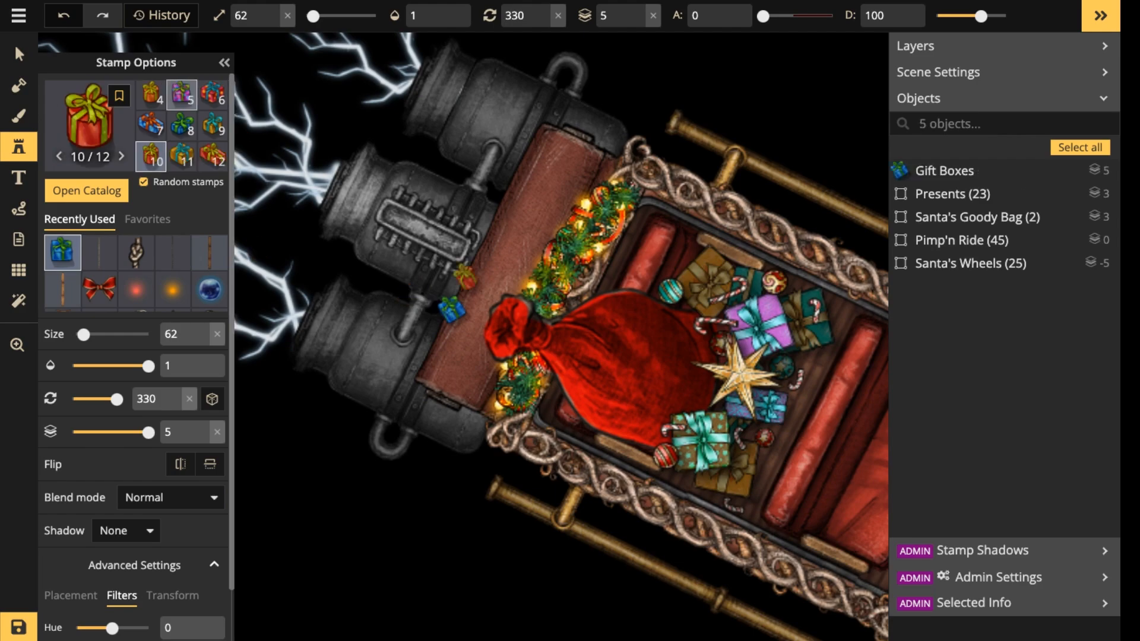
Place a purple gift box of size 102 on layer 5, rotated to 75, in the lightning behind the lower jet engines.
click(181, 95)
scroll(273, 270, up, 4)
scroll(368, 269, up, 7)
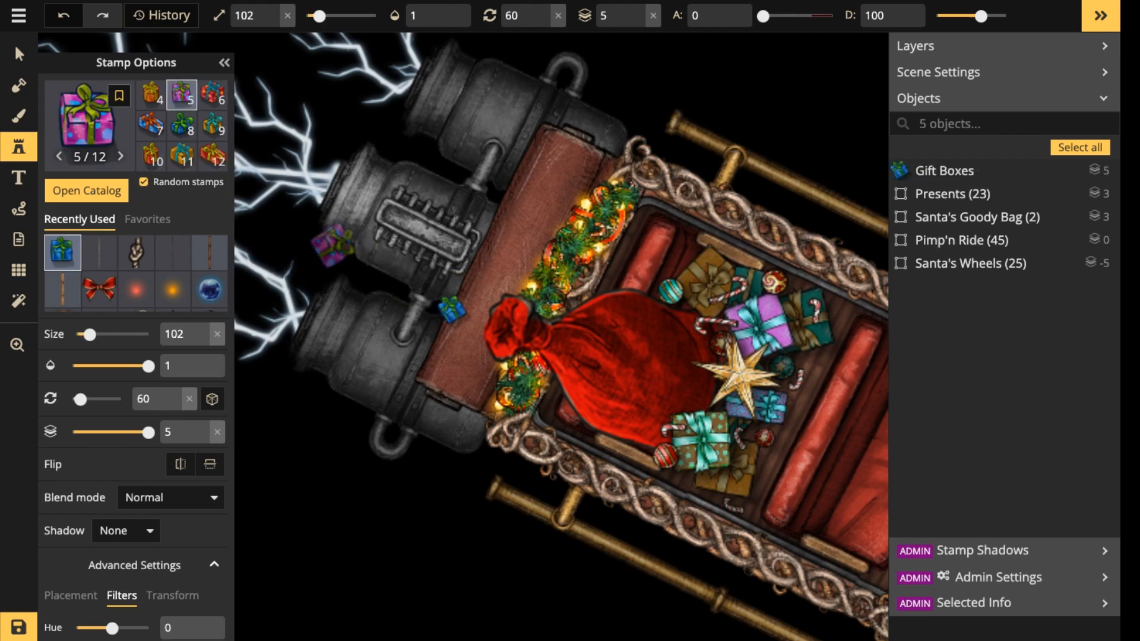
scroll(299, 244, down, 6)
key(space)
drag(299, 244, 490, 248)
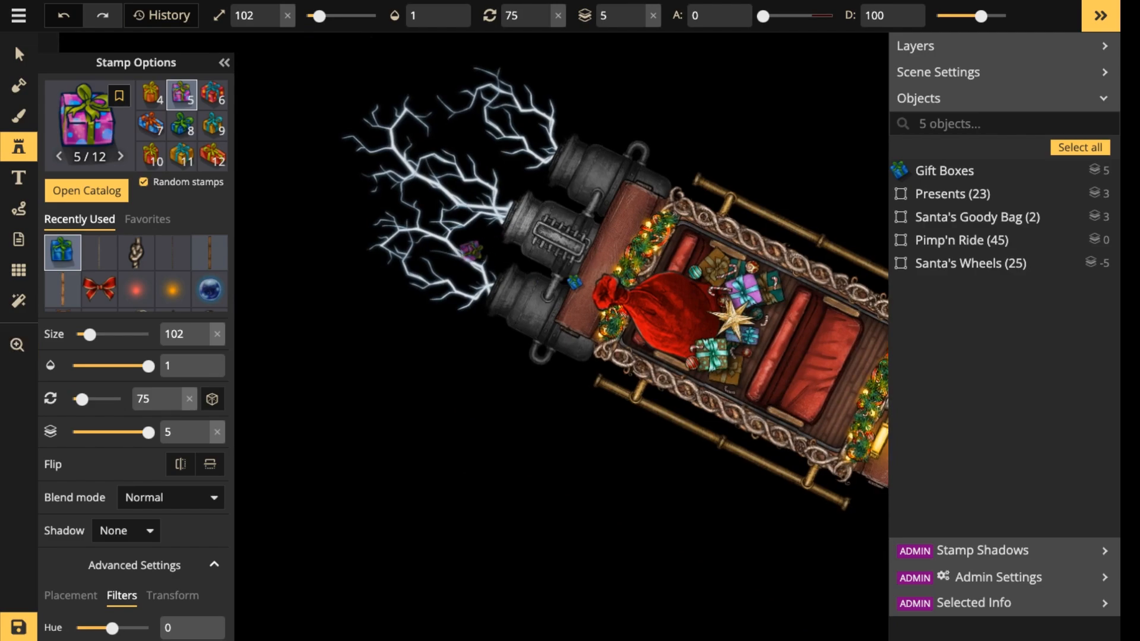
click(460, 248)
Place a red gift box of size 122, rotated to 75, in the empty space behind the lightning bolts.
click(212, 95)
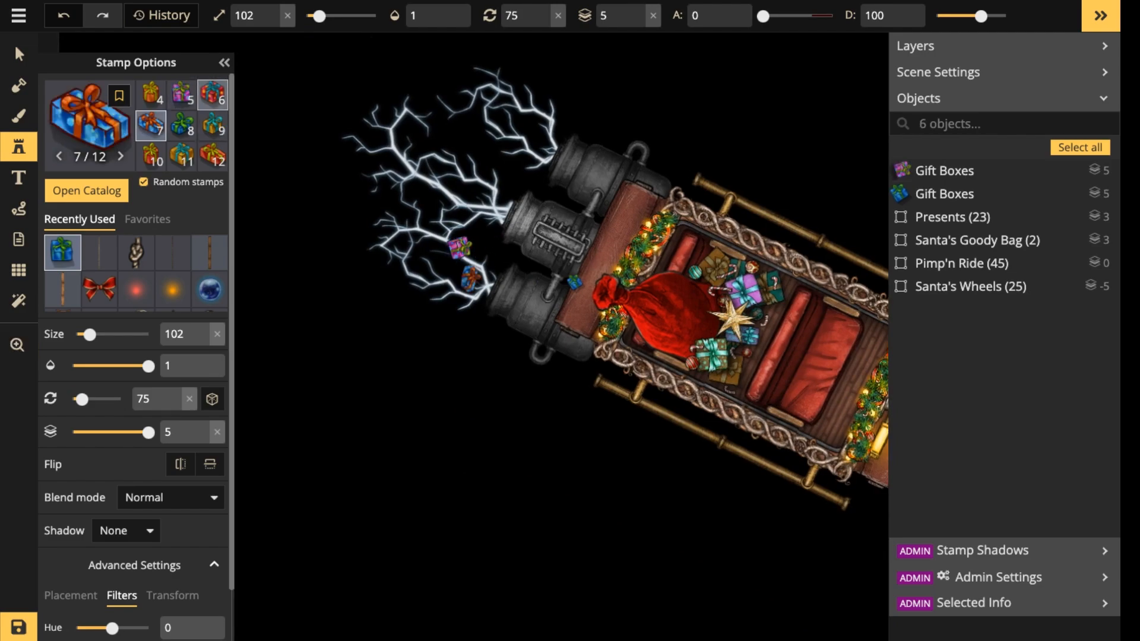
scroll(292, 302, up, 2)
click(295, 276)
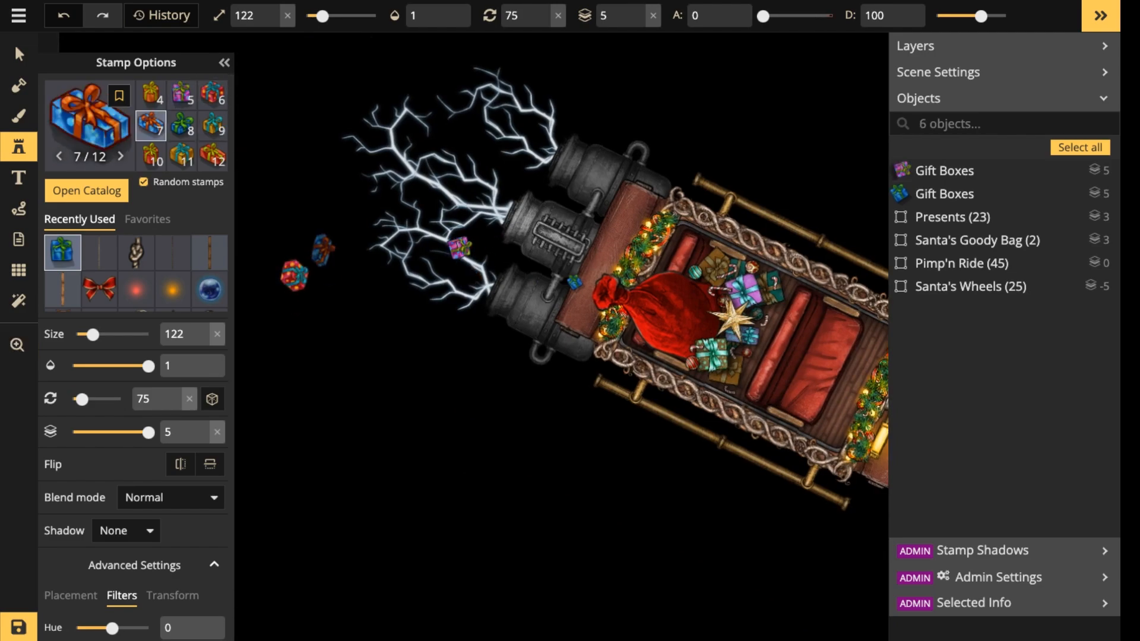
drag(309, 242, 431, 225)
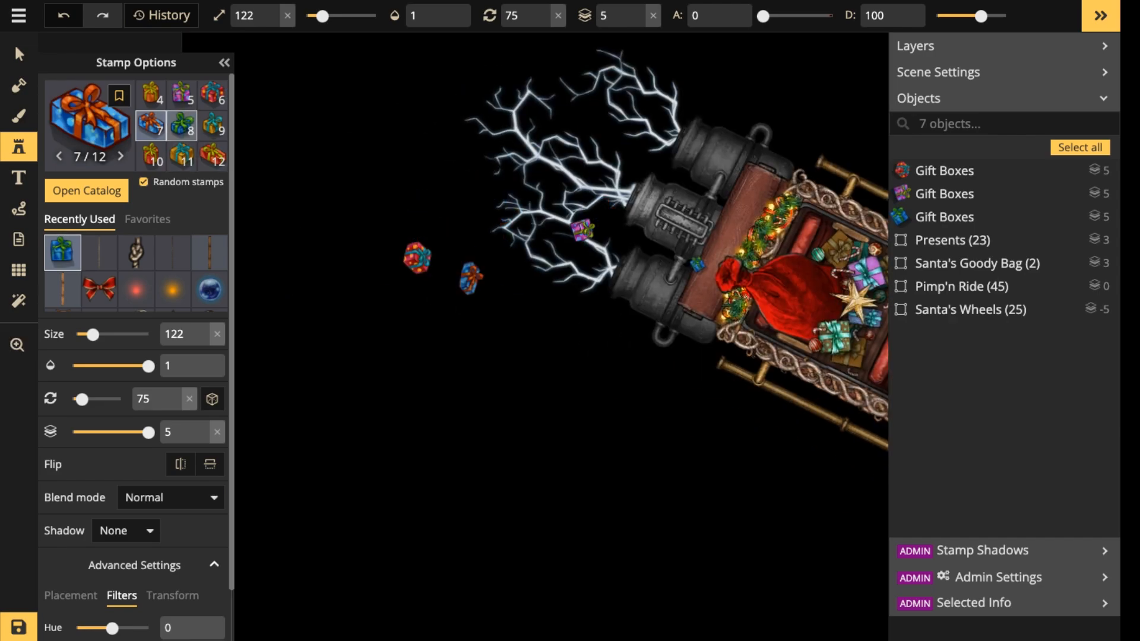
Place a blue gift box with a green ribbon, size 122 and rotated to 75, farther behind the sleigh than the red one.
click(182, 125)
drag(366, 209, 477, 249)
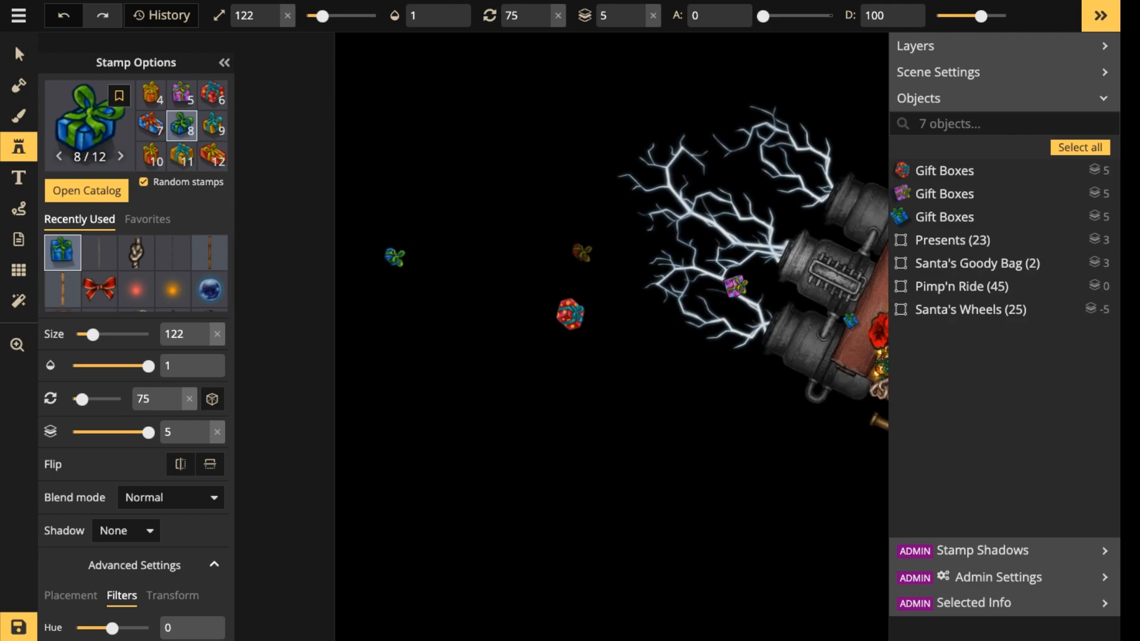
drag(582, 252, 412, 223)
Place a blue gift box with an orange ribbon, size 102 and rotated to 15, at the mouth of the lower jet engine.
click(151, 126)
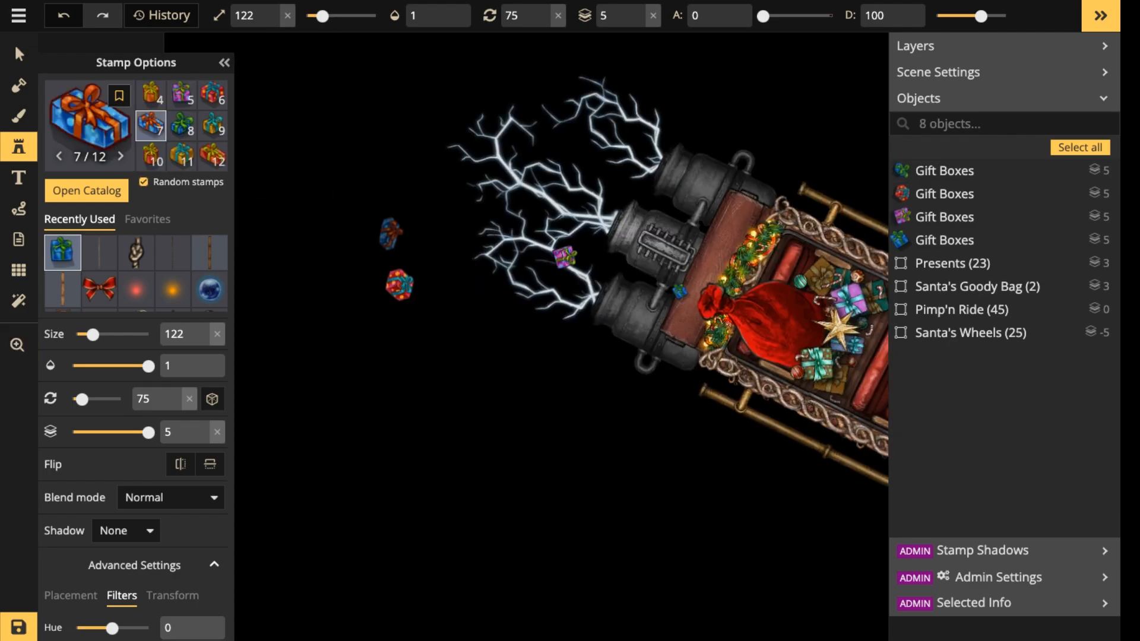
scroll(592, 270, down, 2)
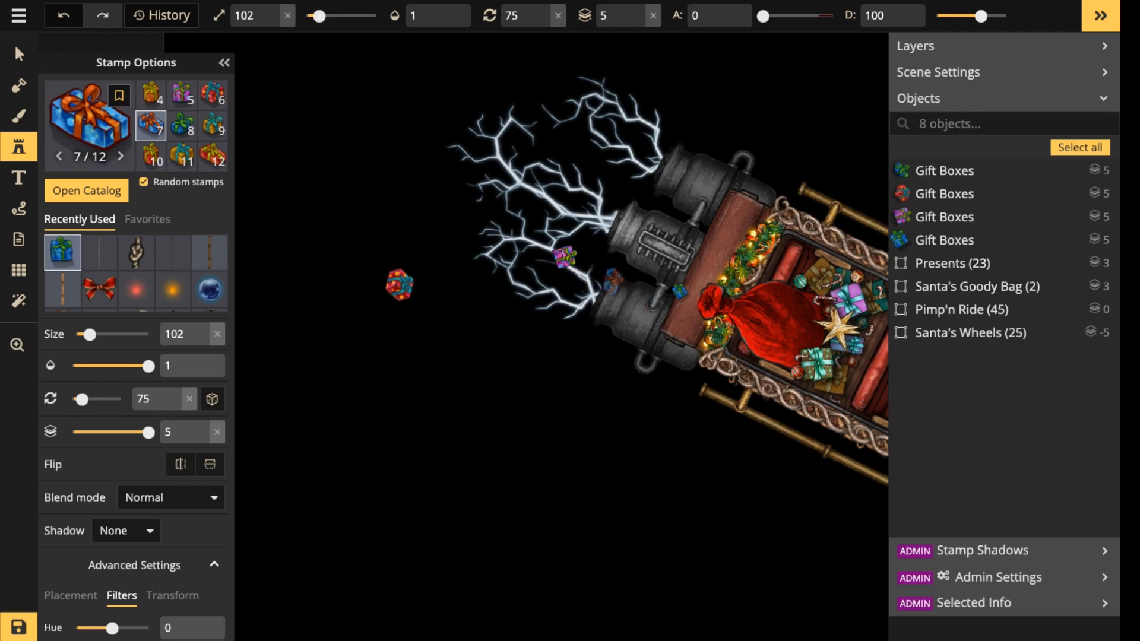
scroll(611, 280, down, 4)
click(611, 280)
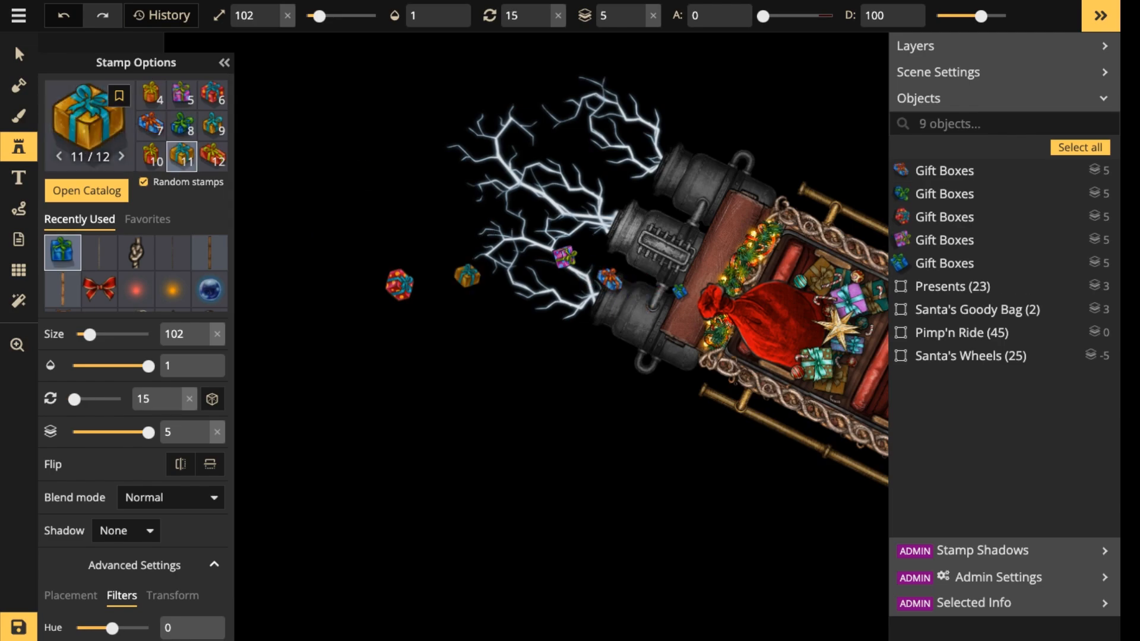
Set the farthest green-ribboned gift box to brightness 59 and darken the red gift box behind the lightning.
click(19, 54)
scroll(371, 291, down, 1)
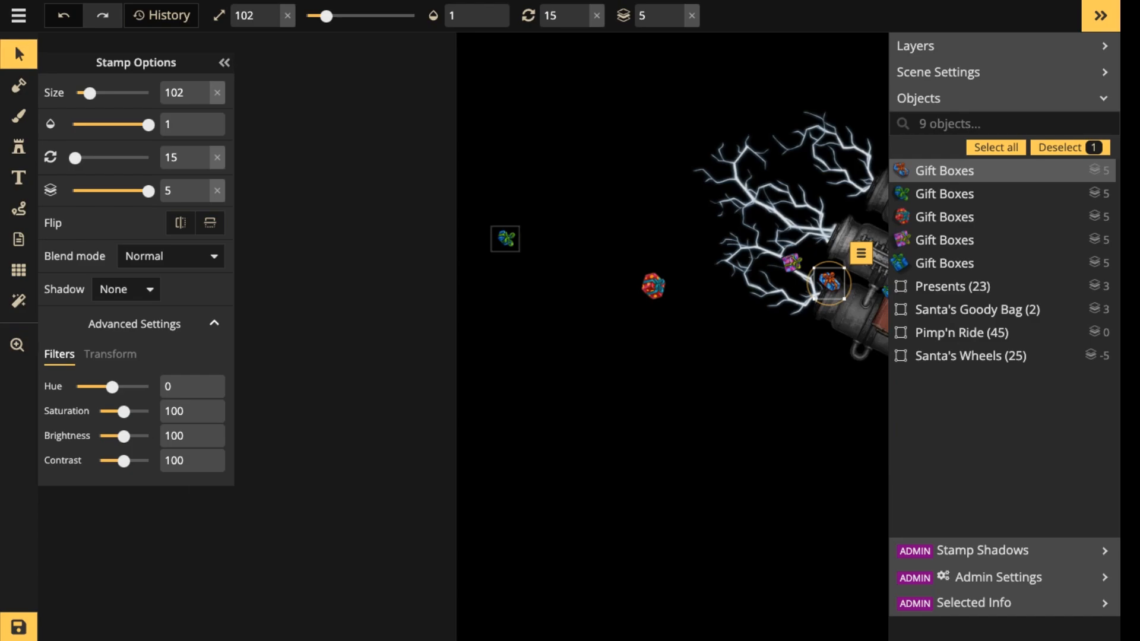
click(506, 238)
drag(123, 436, 114, 436)
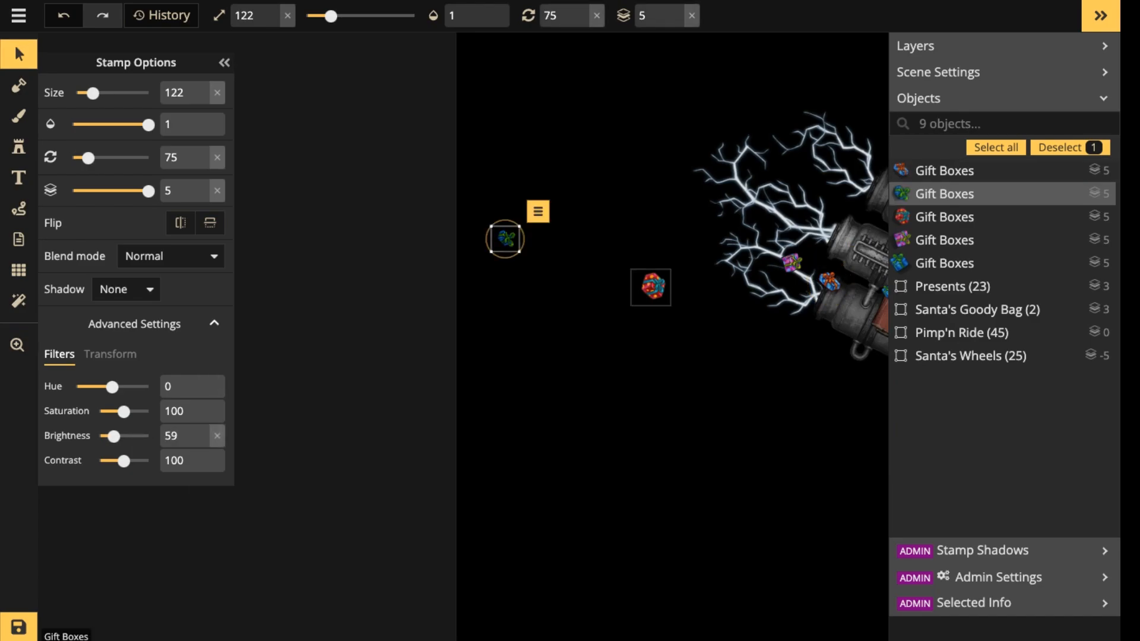
click(653, 287)
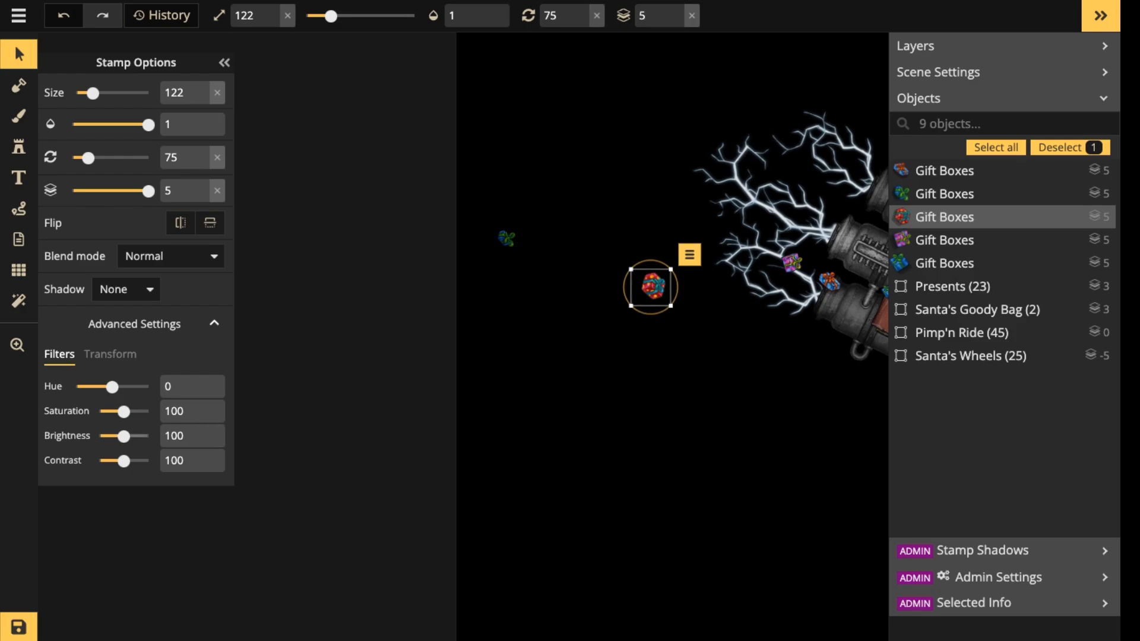
drag(123, 436, 114, 436)
Examine how the scattered gift boxes sit against the sleigh, its lightning and the reindeer team.
click(791, 263)
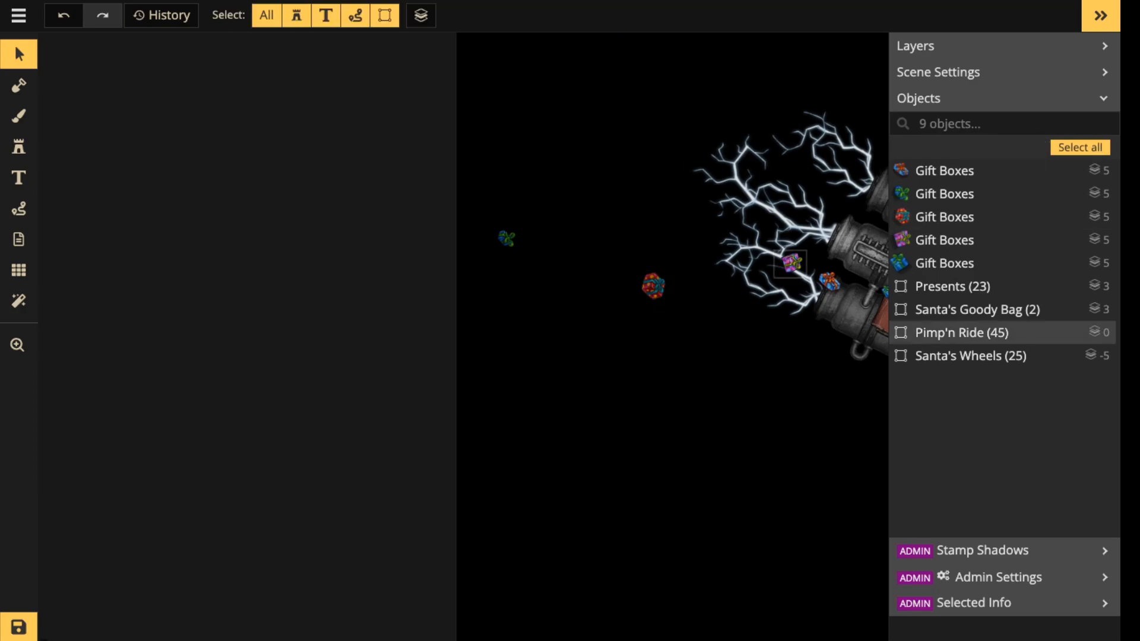
click(791, 263)
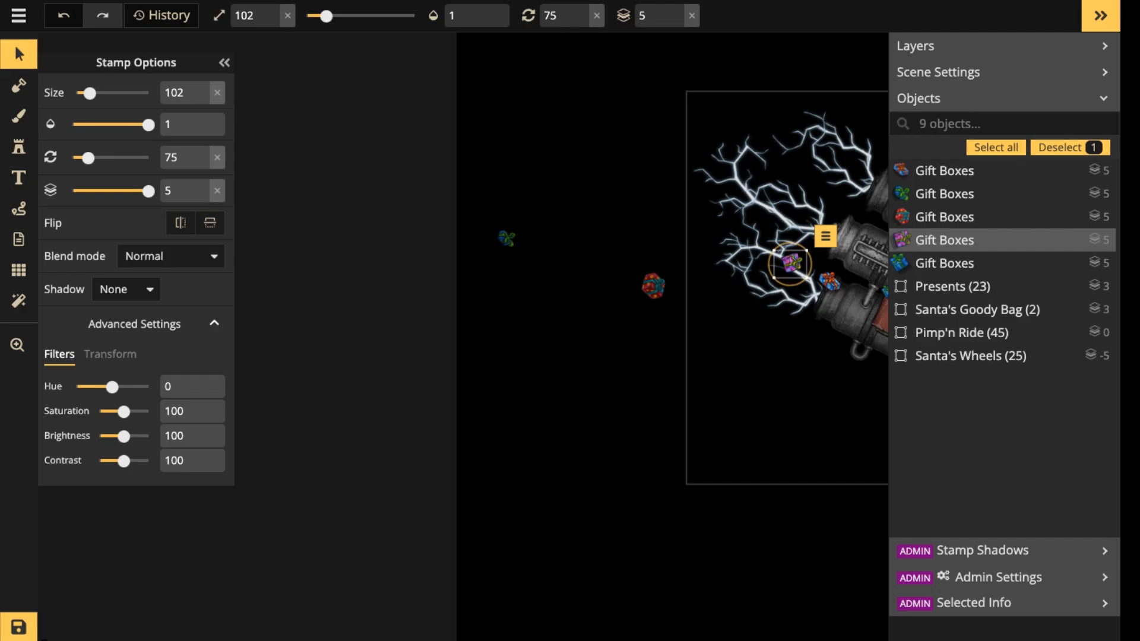
key(space)
drag(791, 267, 532, 280)
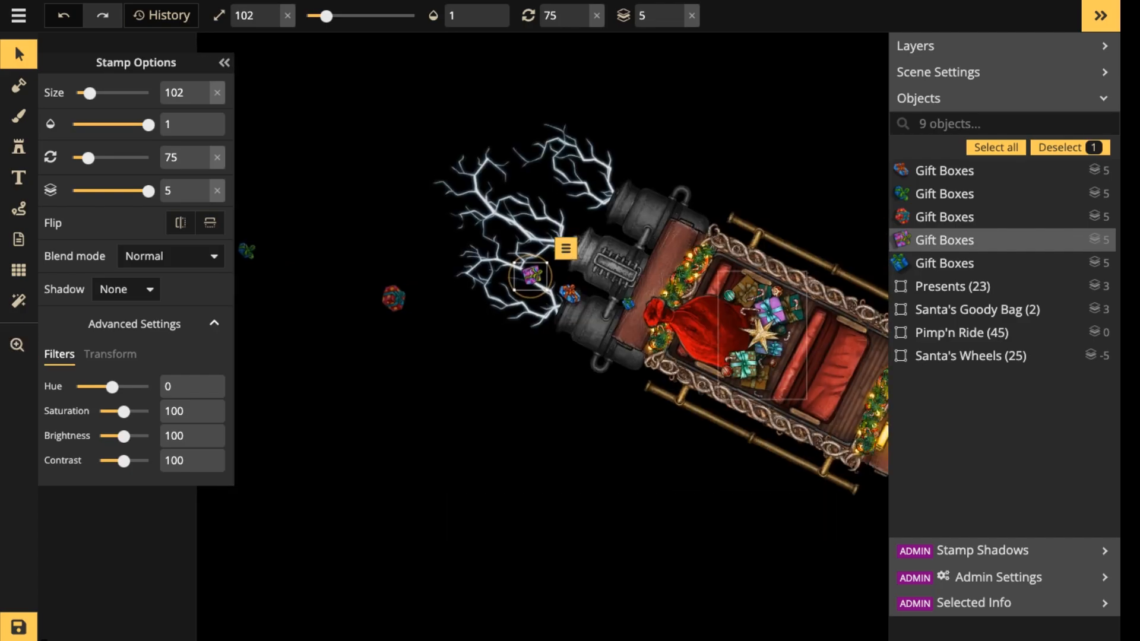
scroll(673, 320, down, 1)
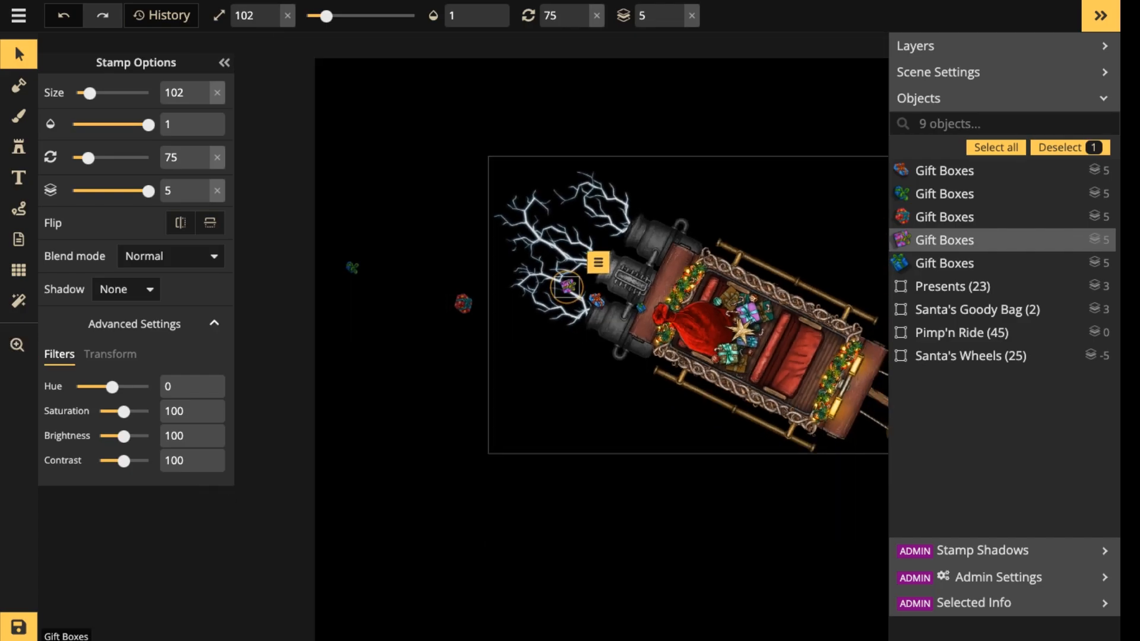
scroll(606, 373, down, 2)
key(space)
drag(606, 372, 422, 231)
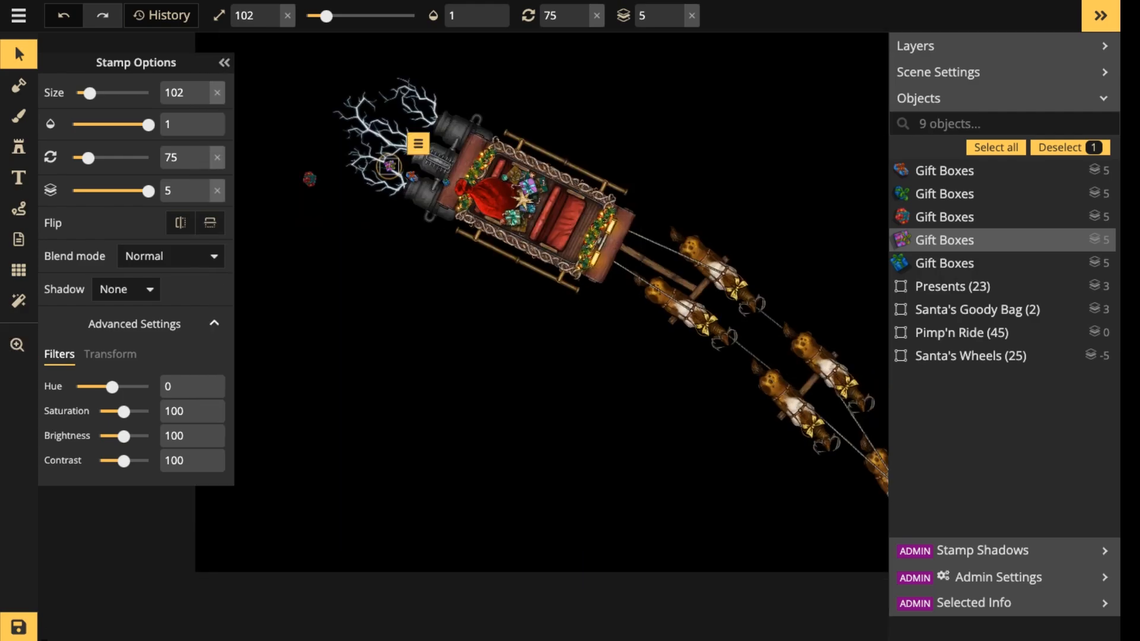
Move the red gift box slightly higher behind the lightning and shift the farthest green-ribboned gift box slightly toward it.
scroll(531, 299, down, 2)
key(space)
drag(531, 299, 647, 314)
drag(472, 222, 405, 209)
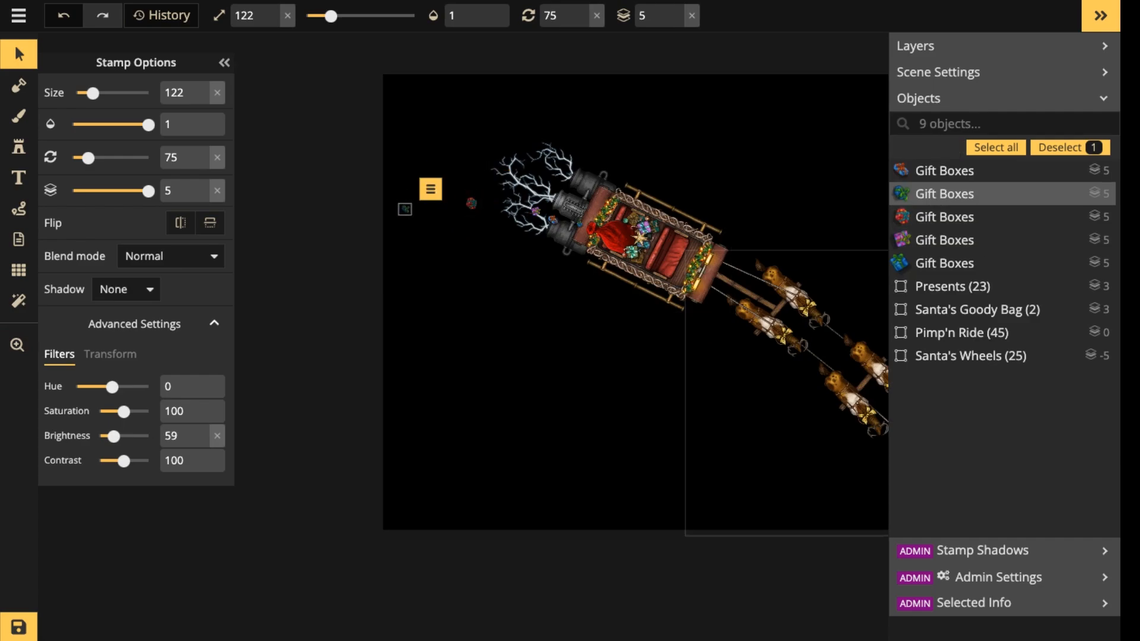
click(1069, 147)
key(ctrl+z)
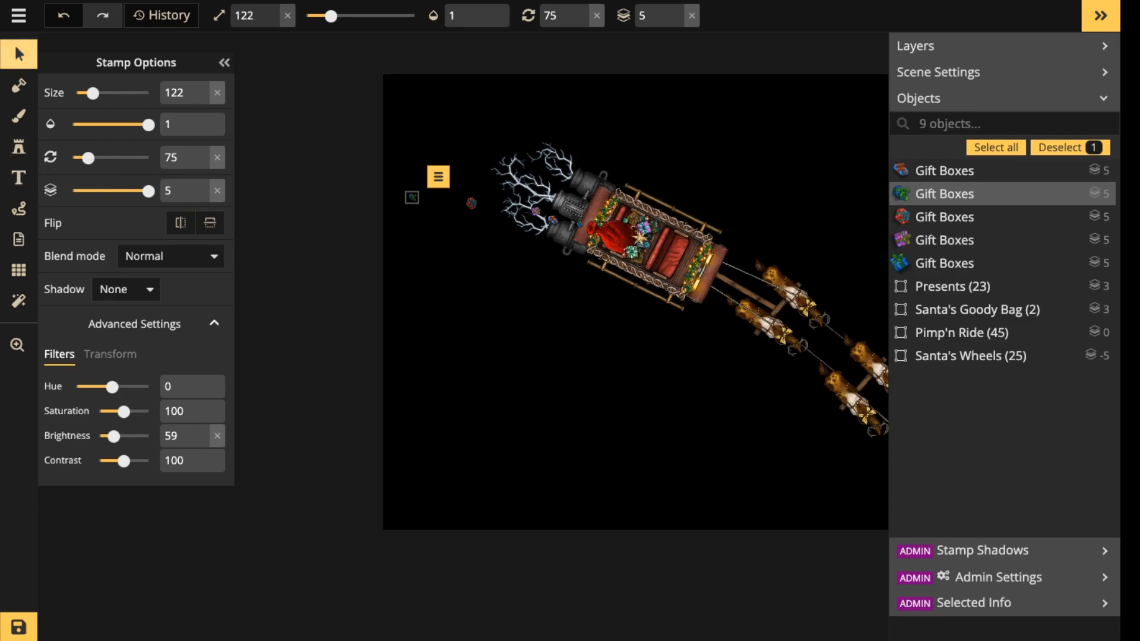
Switch to the recently used flat gift box stamps and place a gold box of size 12, rotated to 24, above the purple gift.
click(18, 54)
click(18, 146)
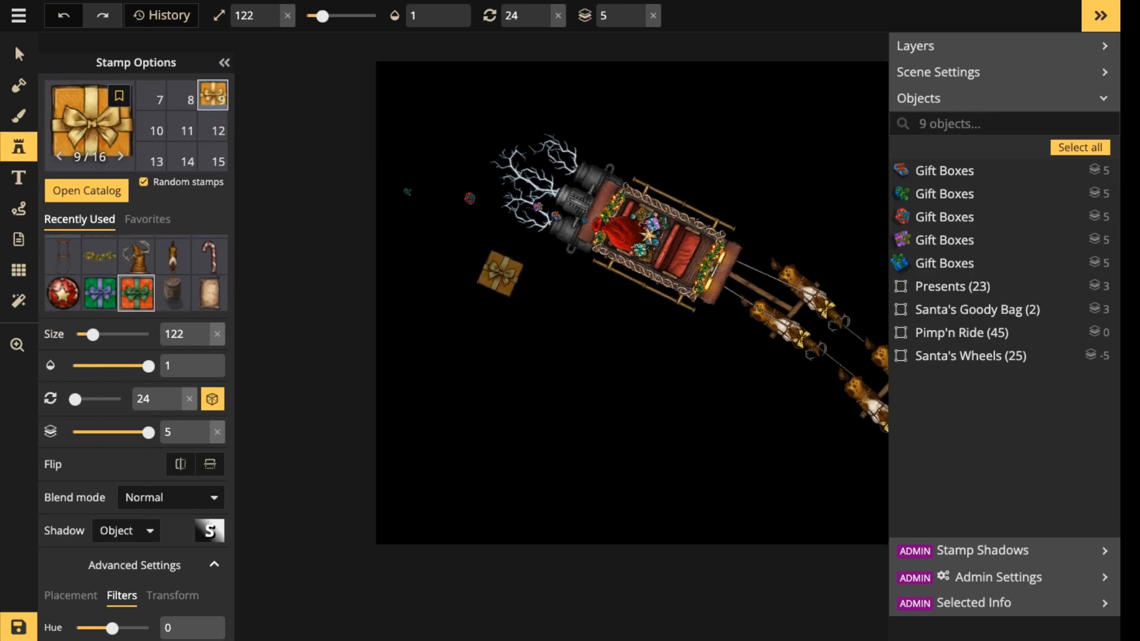
scroll(499, 273, up, 5)
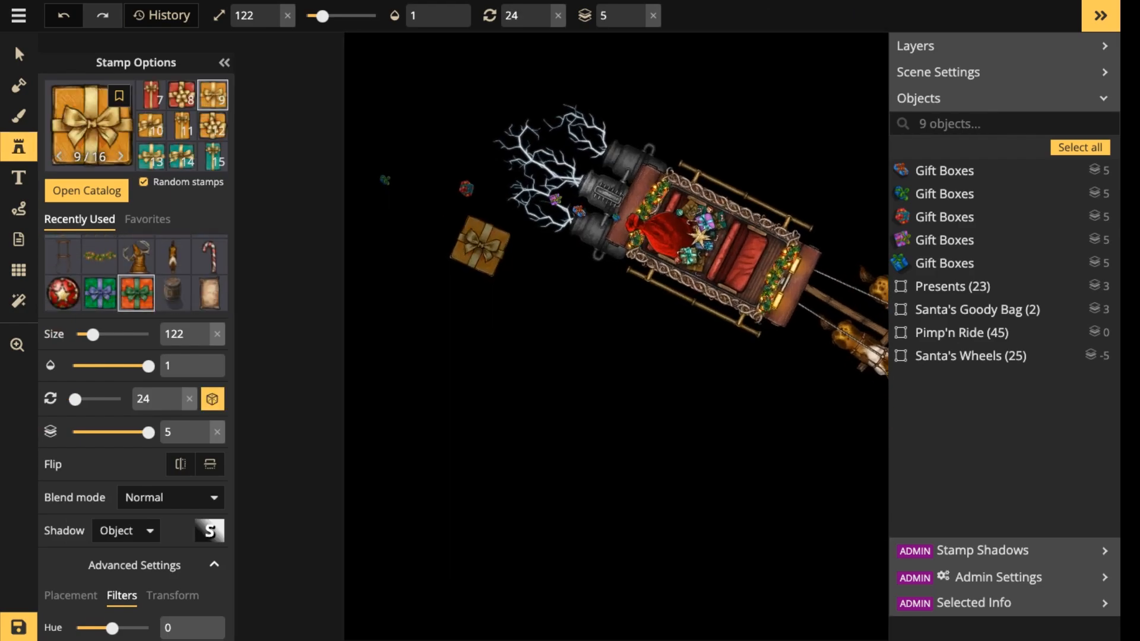
scroll(482, 231, up, 3)
scroll(477, 215, down, 10)
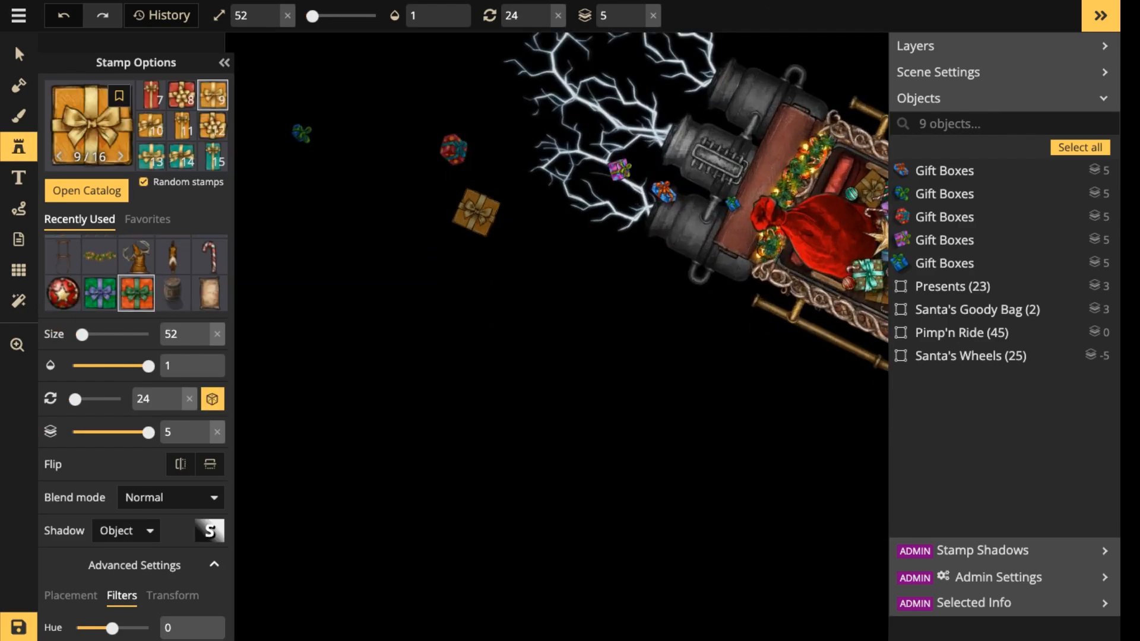
scroll(542, 217, down, 1)
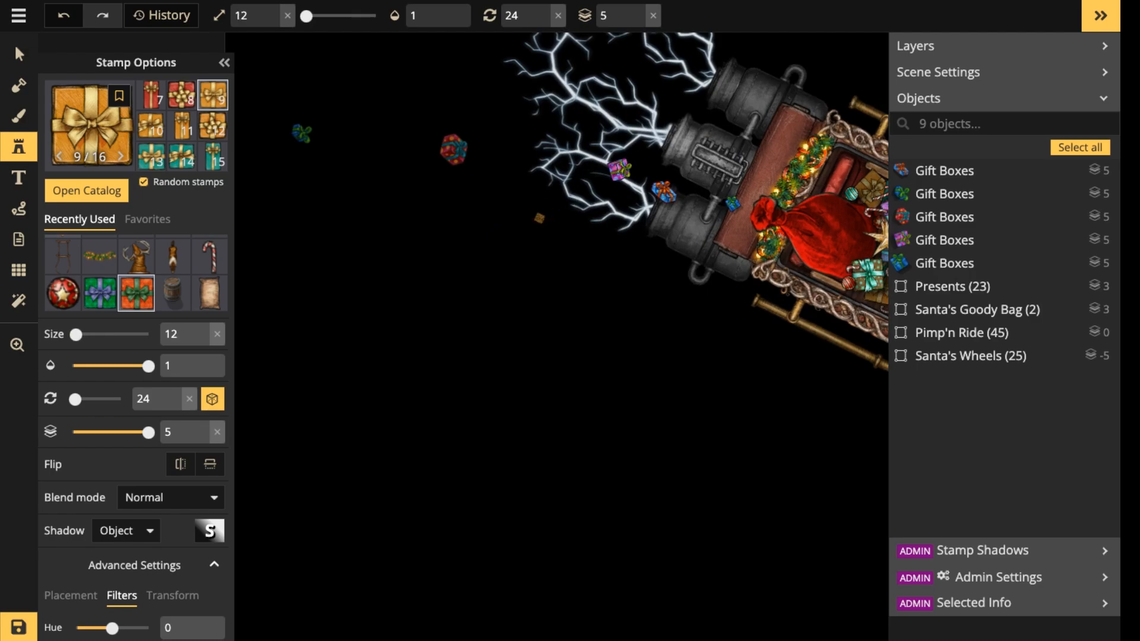
click(609, 154)
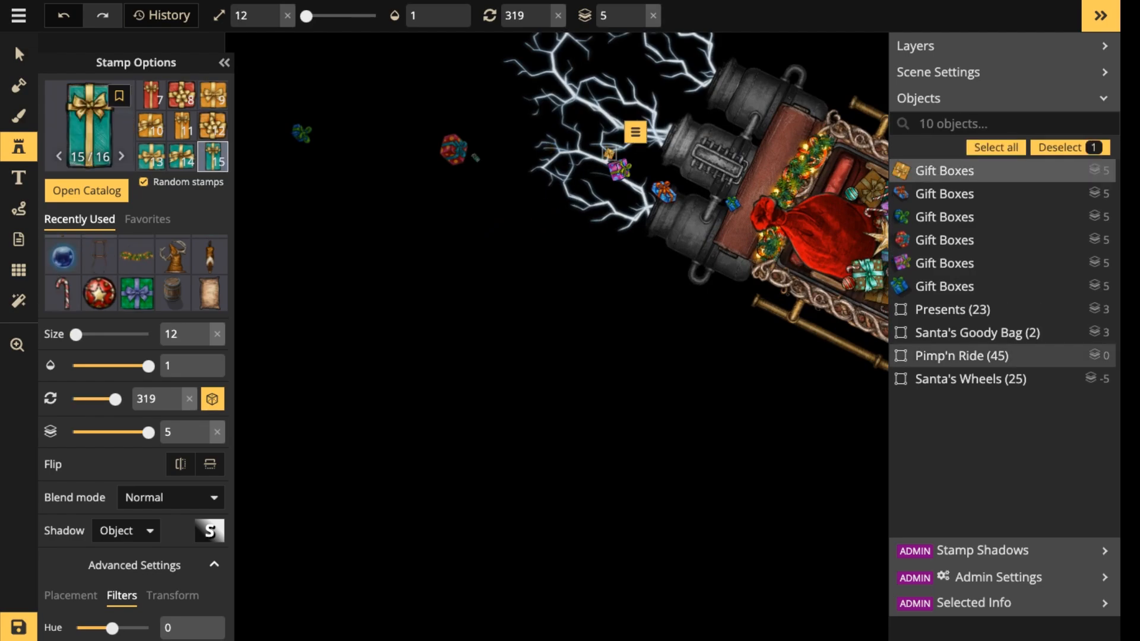
Place a slim teal gift box of size 12, rotated to 319, just behind the red gift box.
scroll(472, 167, up, 1)
scroll(471, 166, down, 1)
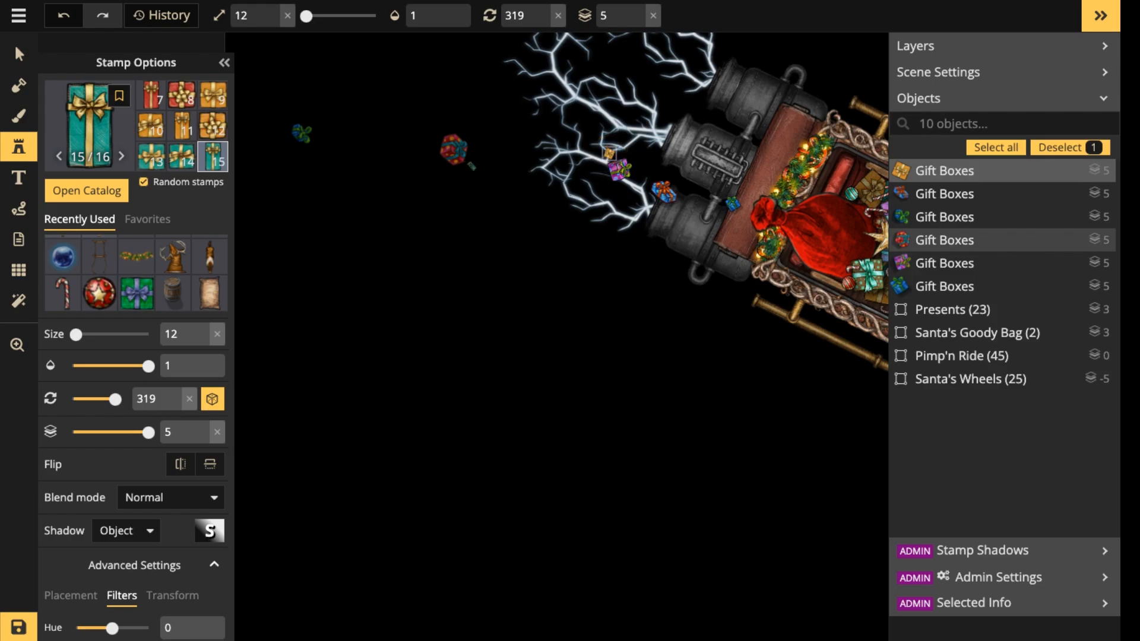
key(Escape)
click(425, 141)
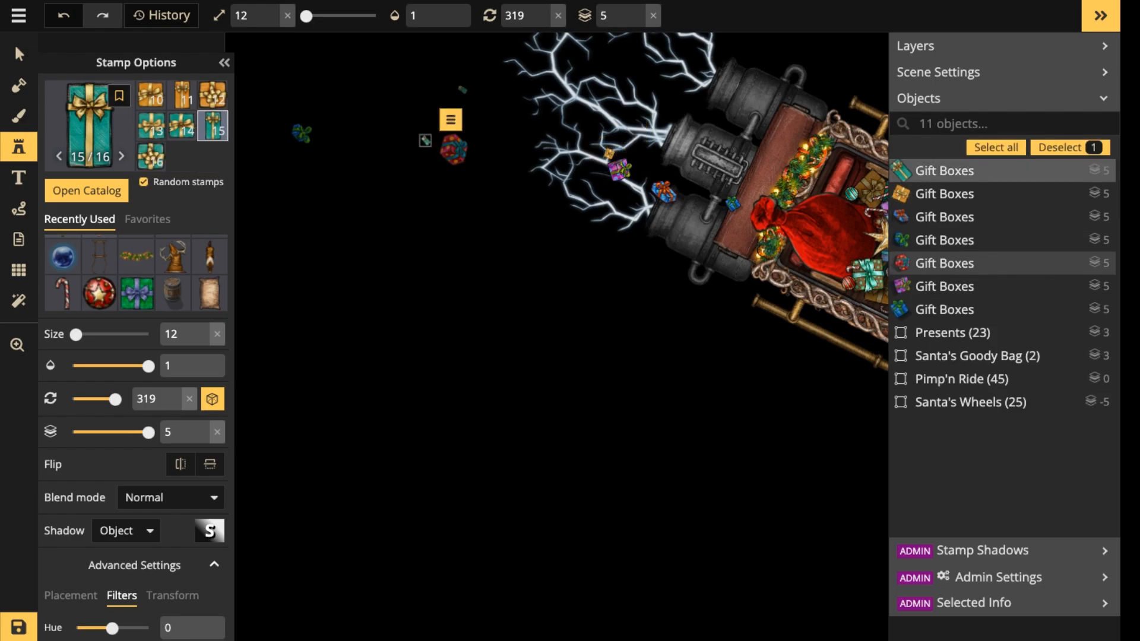
Place a size 22 gold gift box near the red one and a size 22 teal box, rotated to 255, below the farthest gift.
scroll(477, 123, up, 1)
click(487, 123)
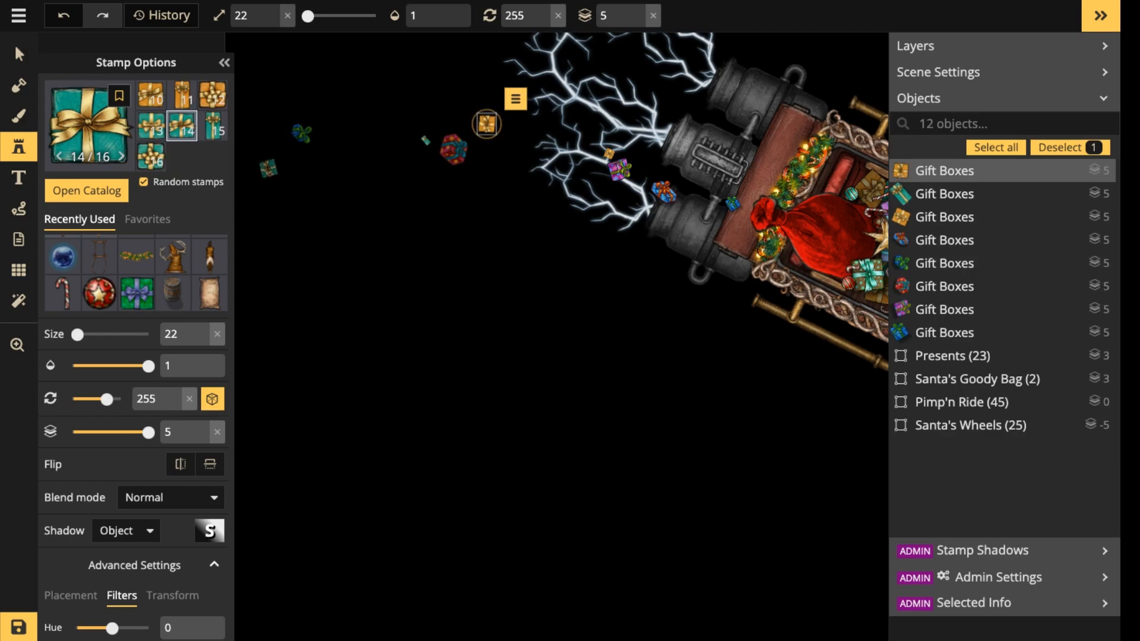
click(268, 168)
Select the larger gold, slim teal and farthest teal gift boxes together and reduce their brightness slightly.
click(19, 55)
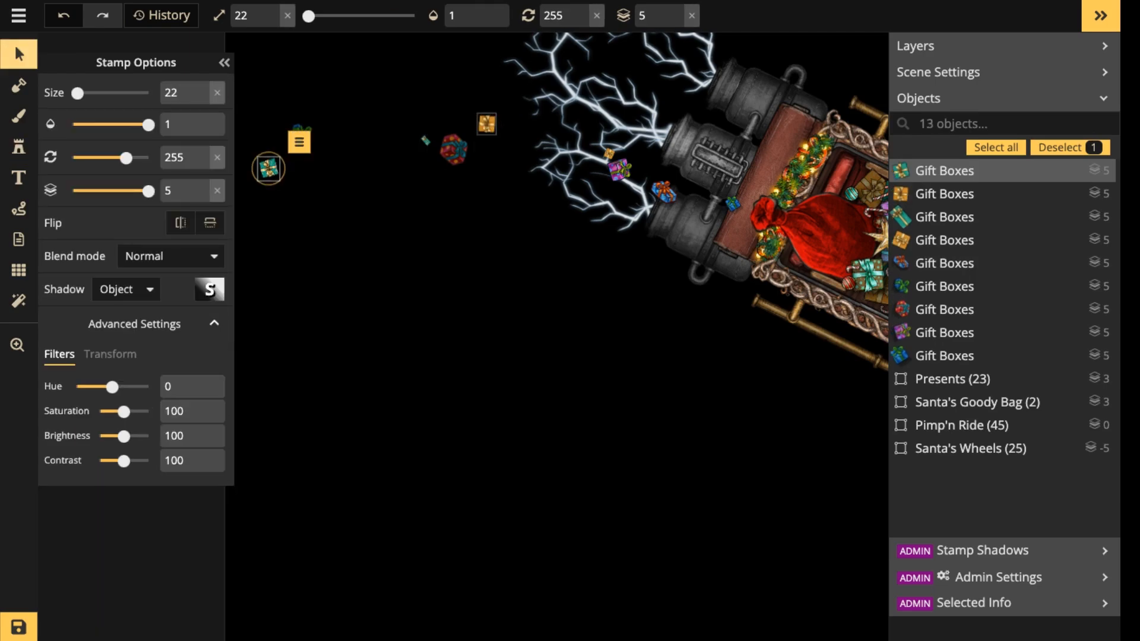
click(486, 124)
shift+click(425, 140)
shift+click(268, 169)
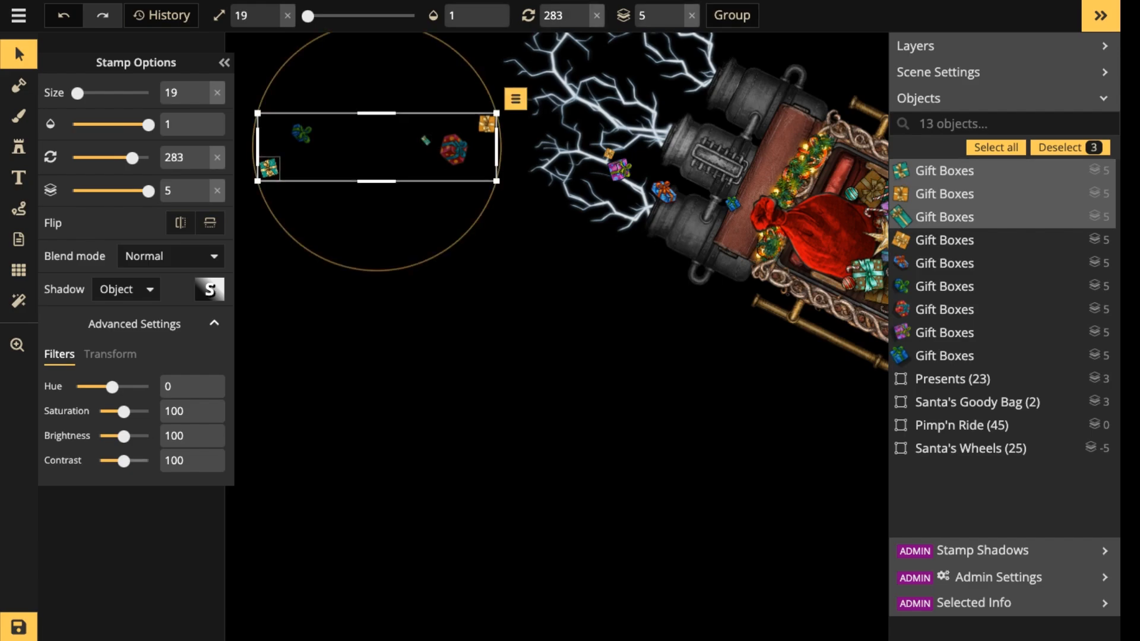
drag(123, 435, 117, 436)
click(392, 250)
Examine the whole scene, from the trailing gift boxes to the sleigh's details and the reindeer team.
scroll(507, 168, down, 5)
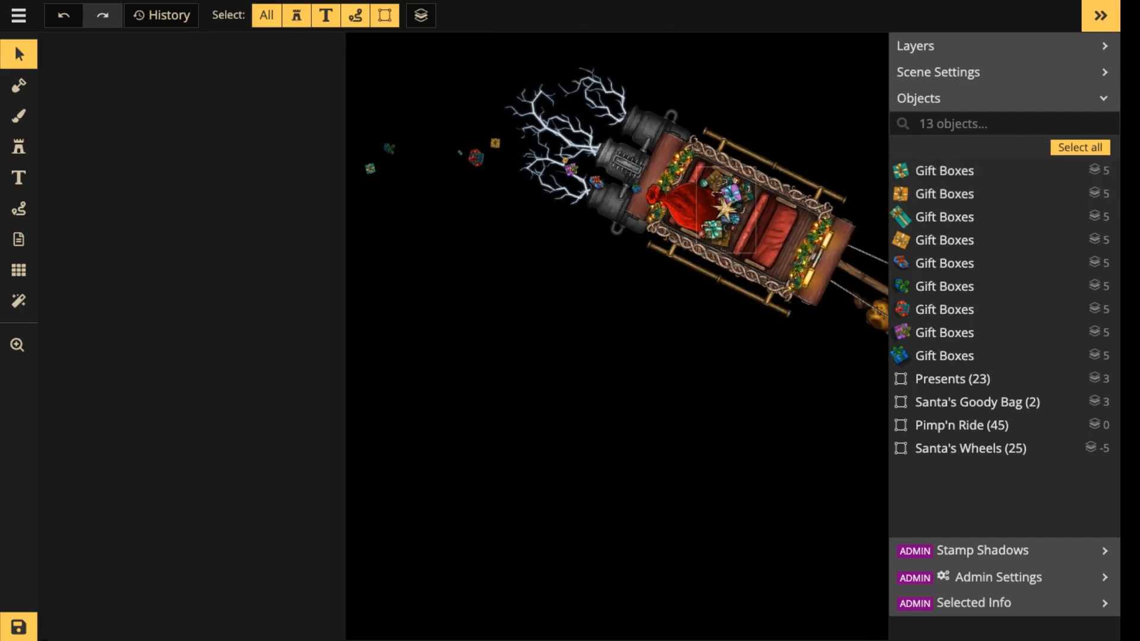
drag(779, 318, 475, 331)
scroll(472, 239, down, 3)
scroll(479, 230, down, 1)
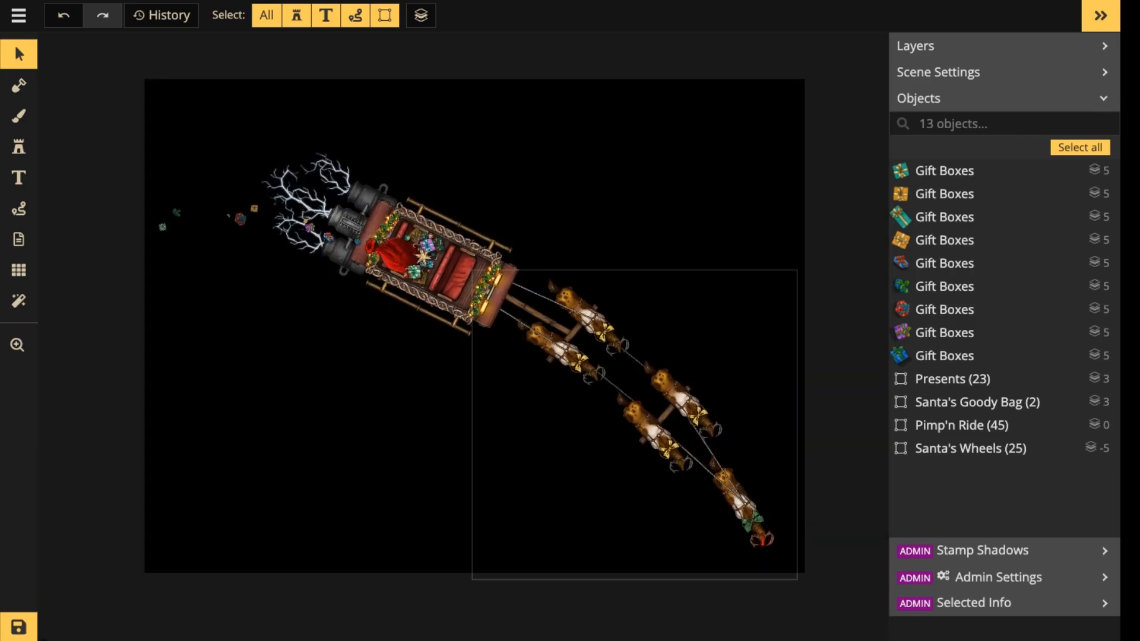
scroll(454, 258, up, 3)
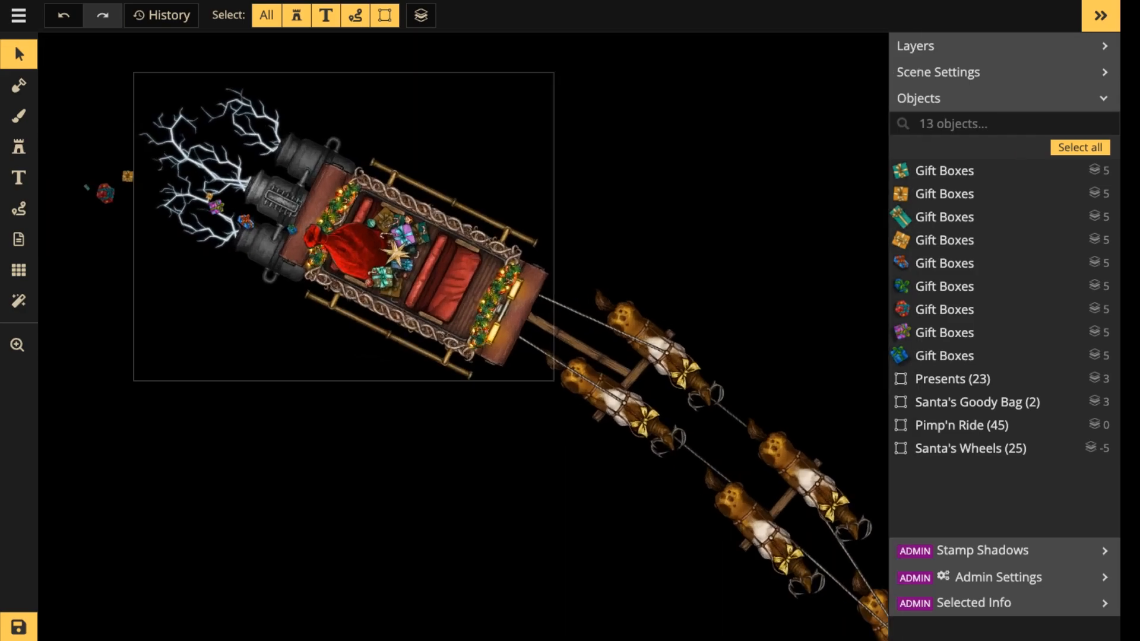
scroll(463, 252, up, 3)
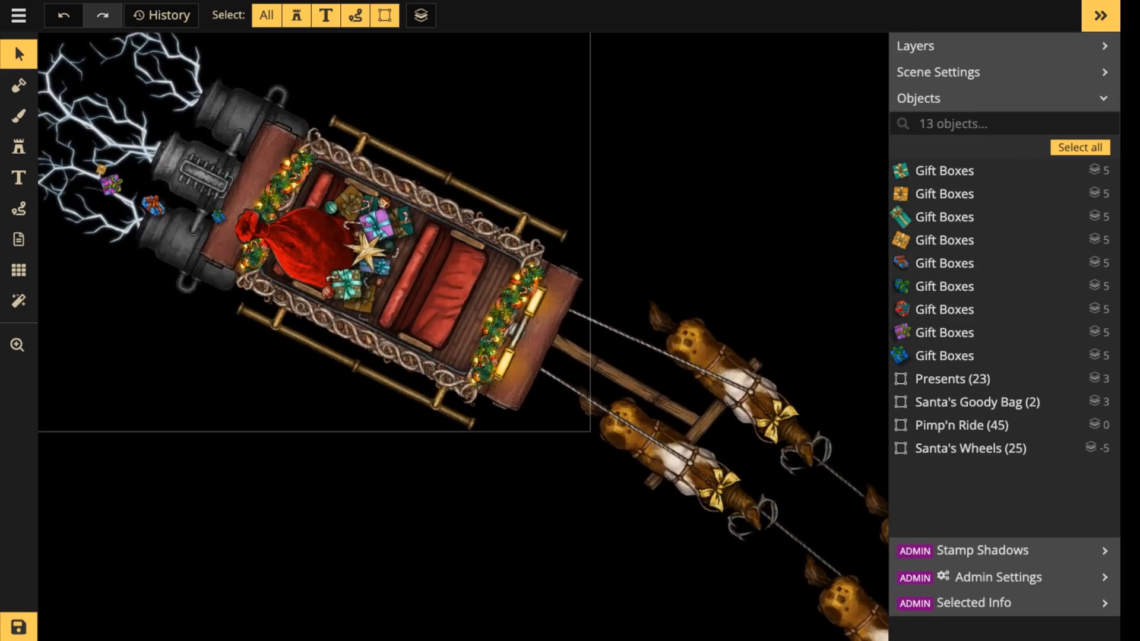
scroll(463, 251, down, 1)
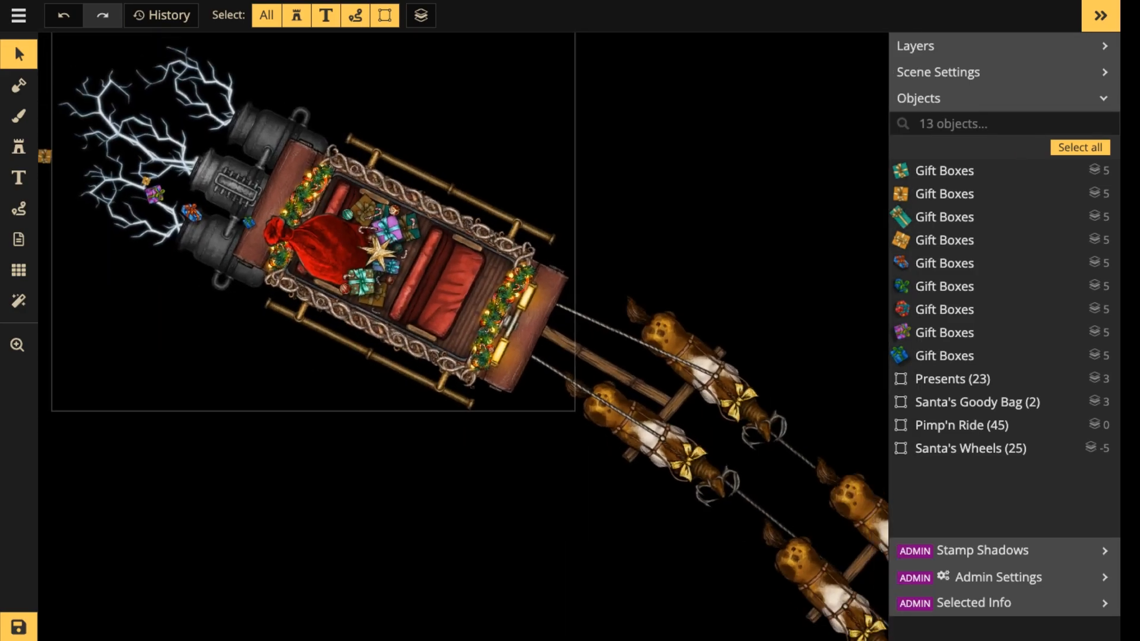
scroll(463, 252, down, 2)
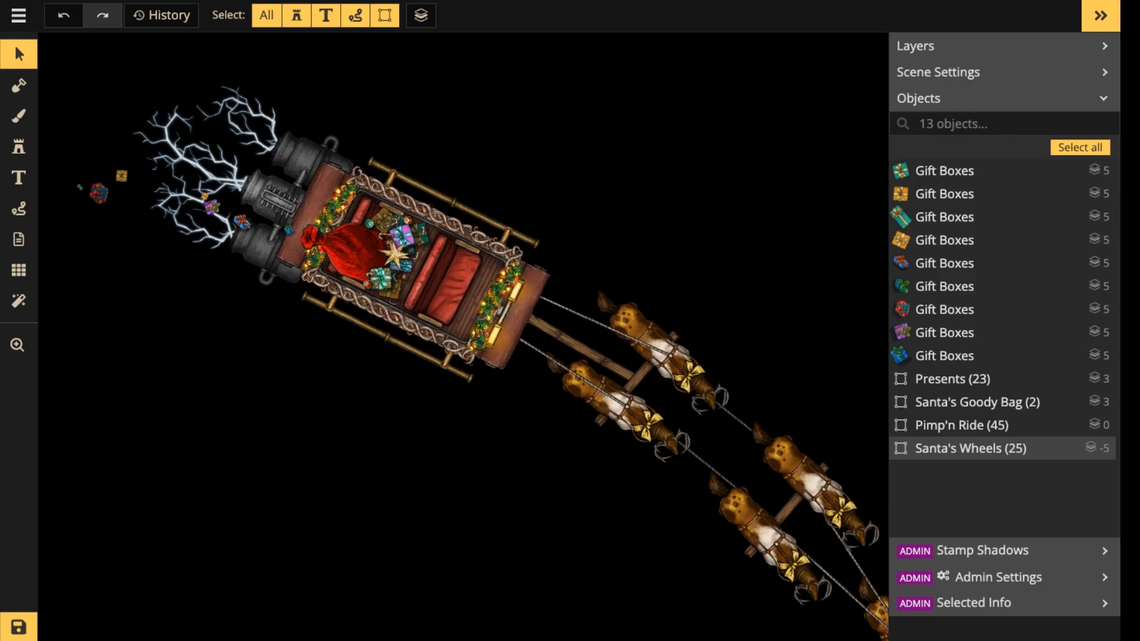
scroll(377, 290, up, 2)
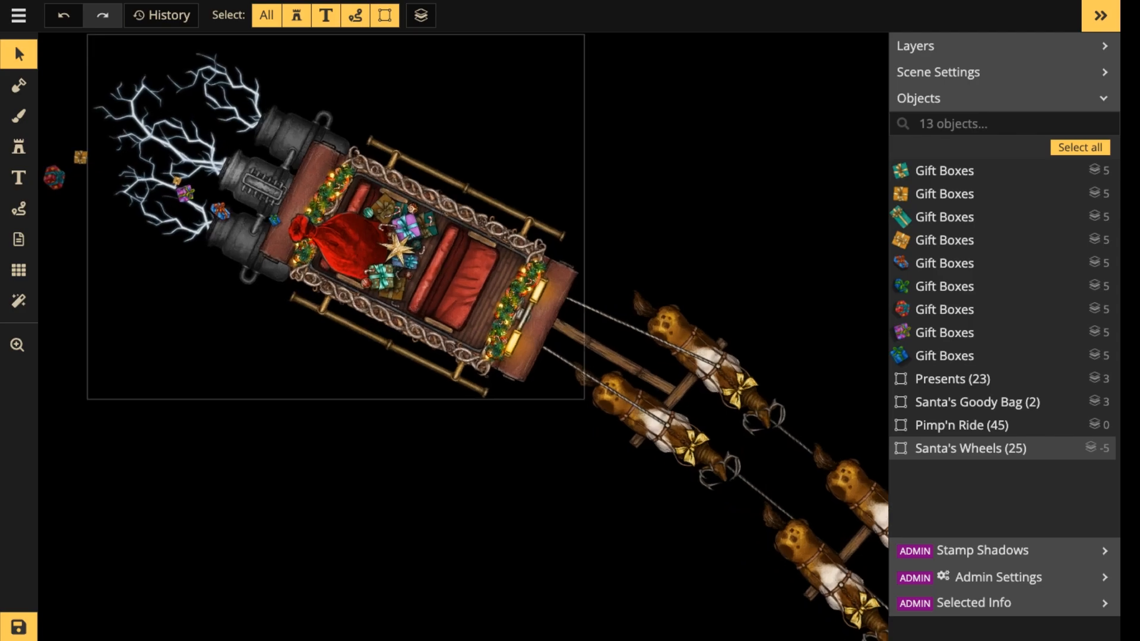
scroll(463, 274, down, 4)
drag(463, 274, 467, 200)
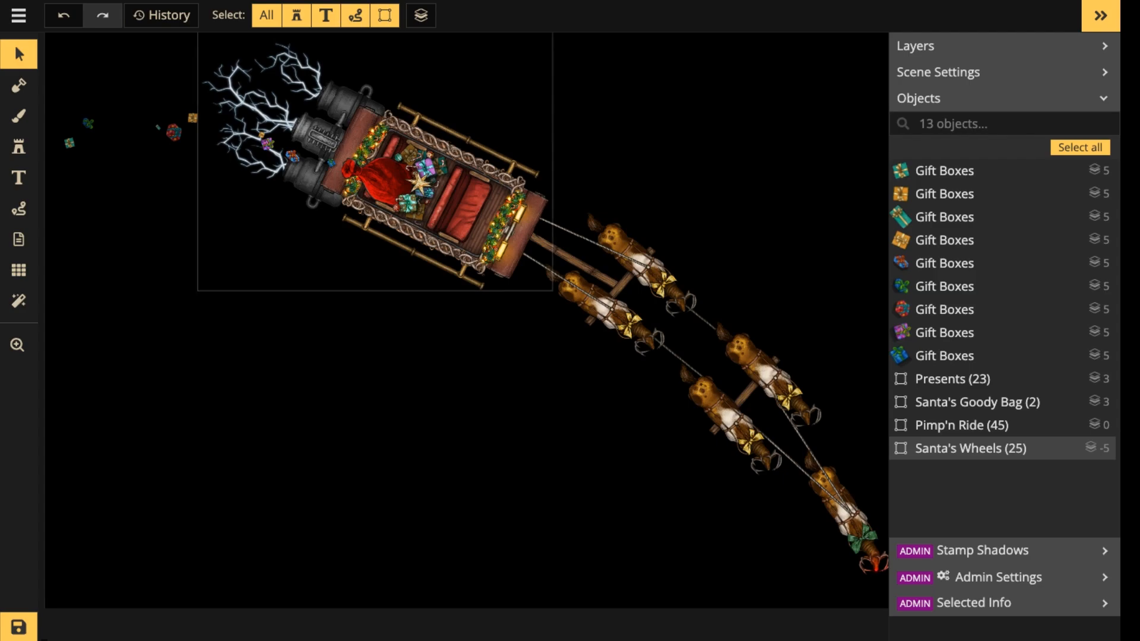
scroll(286, 169, up, 1)
drag(287, 170, 321, 247)
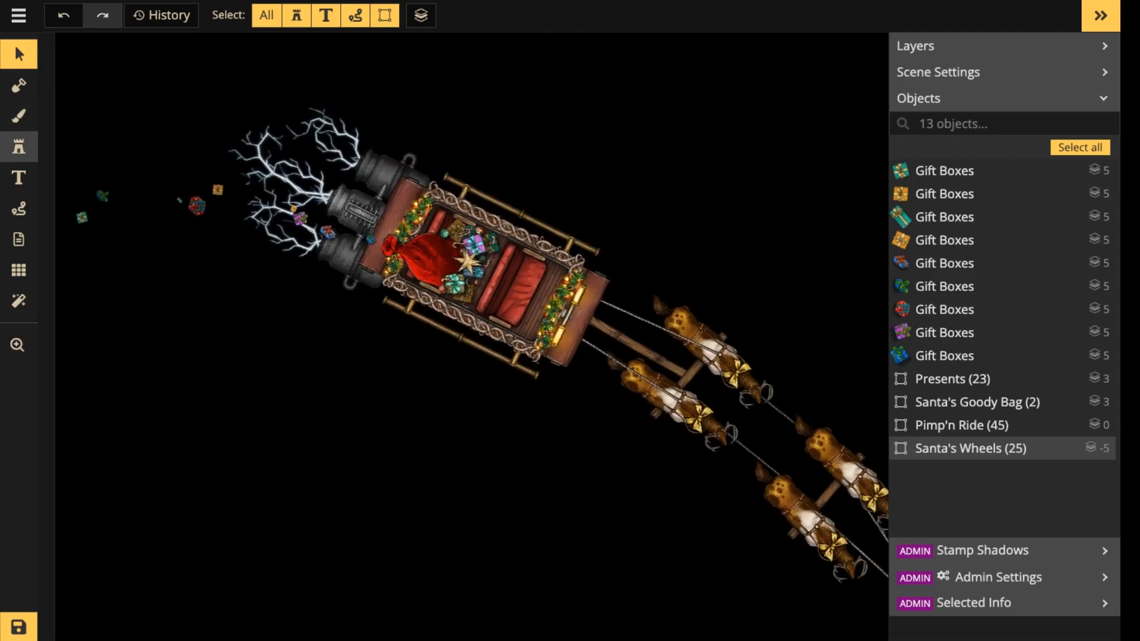
Limit the stamp catalog to Fantasy Battlemaps 2.0, search for "light" and choose the Orange Lights stamp.
click(19, 146)
click(87, 190)
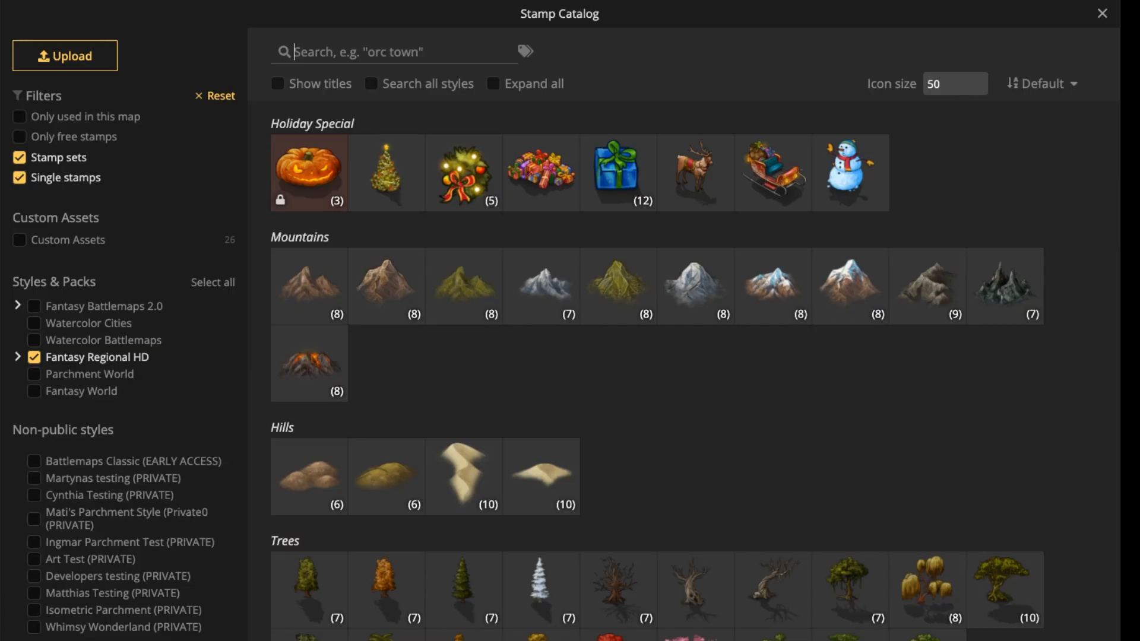
scroll(463, 285, down, 5)
scroll(653, 356, down, 3)
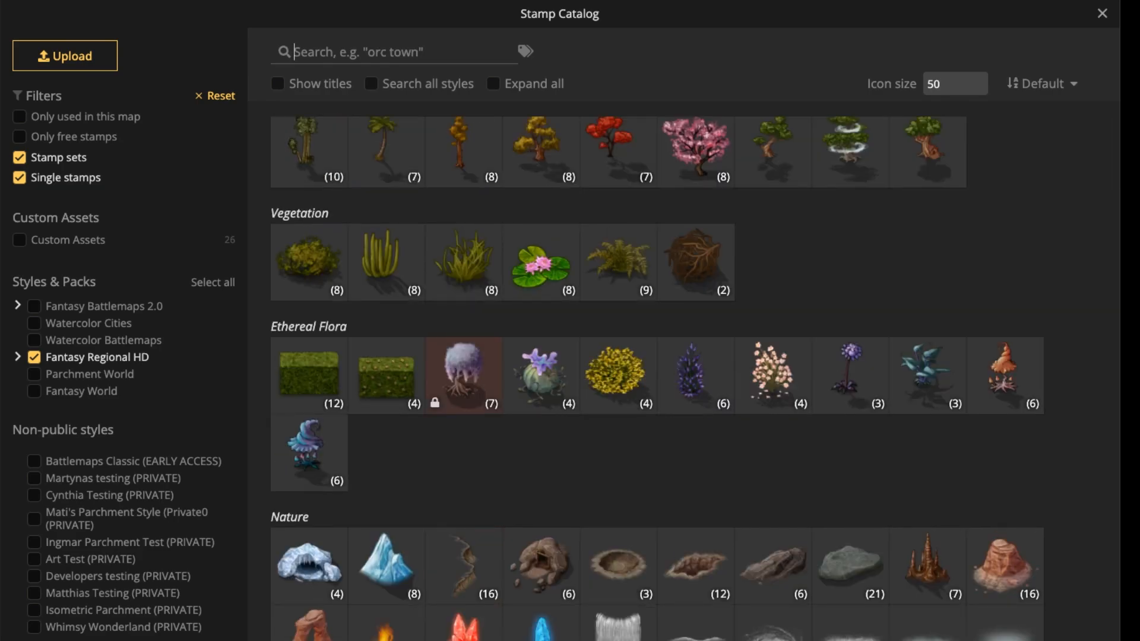
click(34, 357)
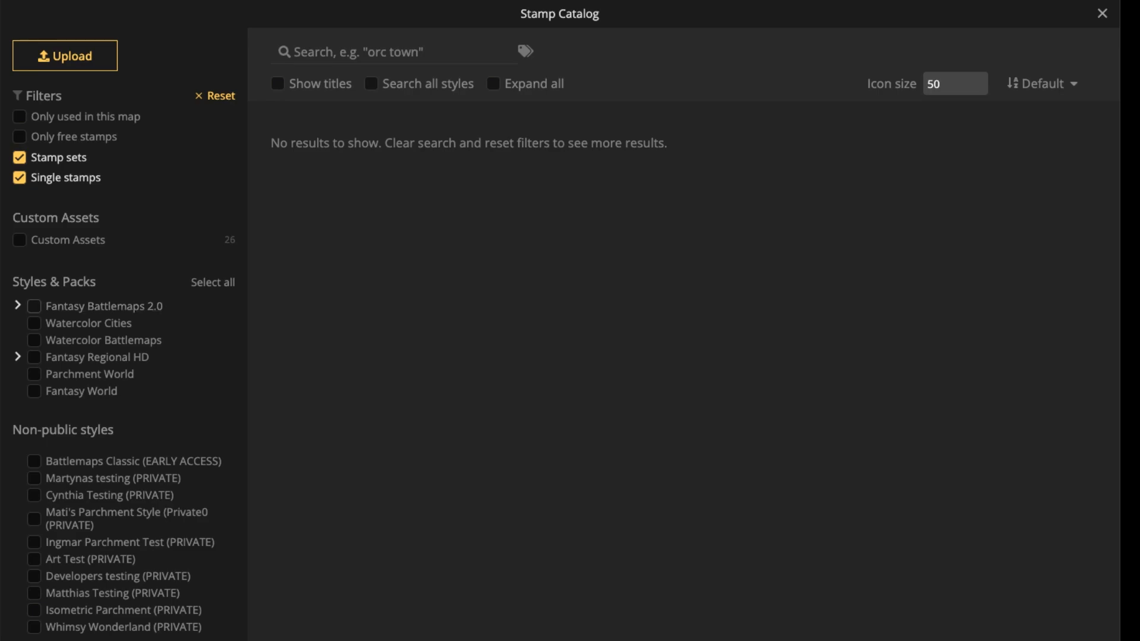
click(34, 305)
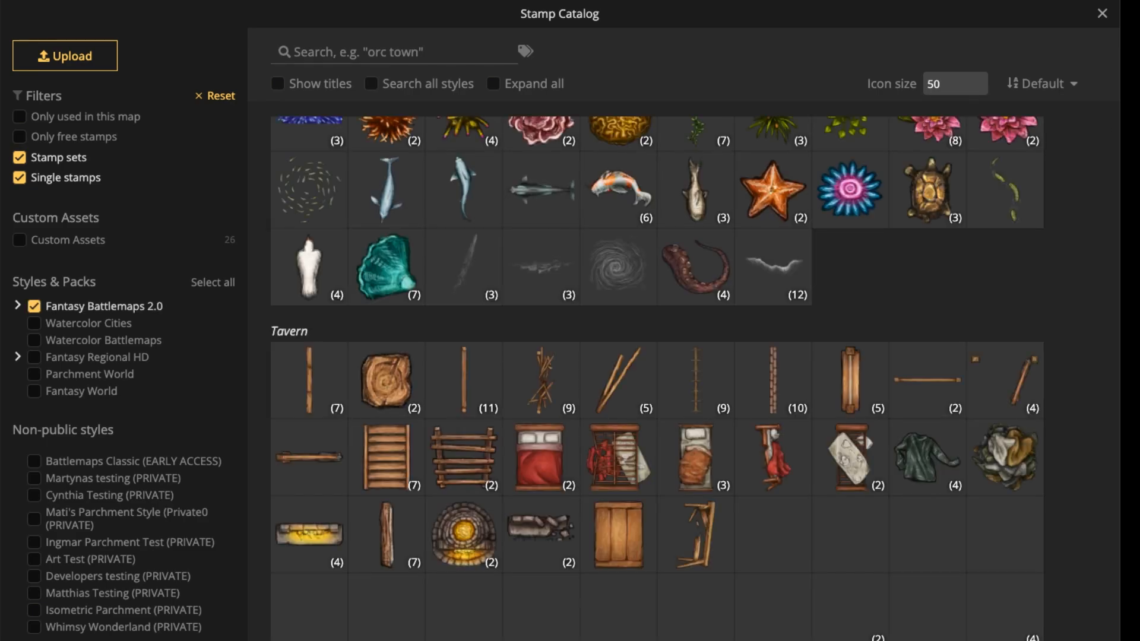
click(358, 52)
text(light)
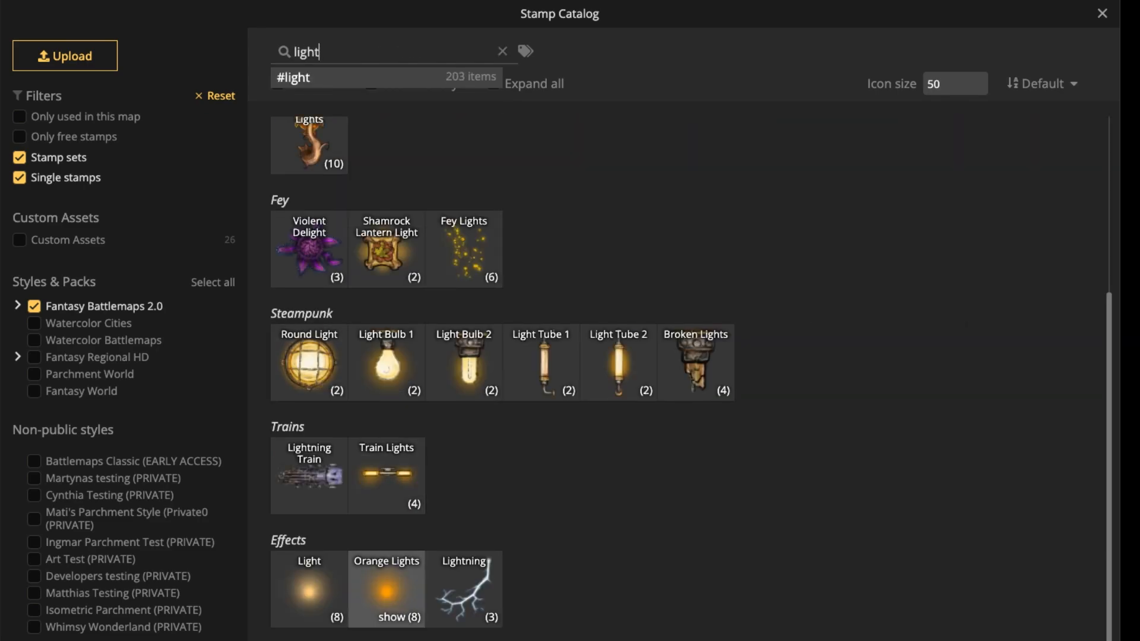
click(386, 590)
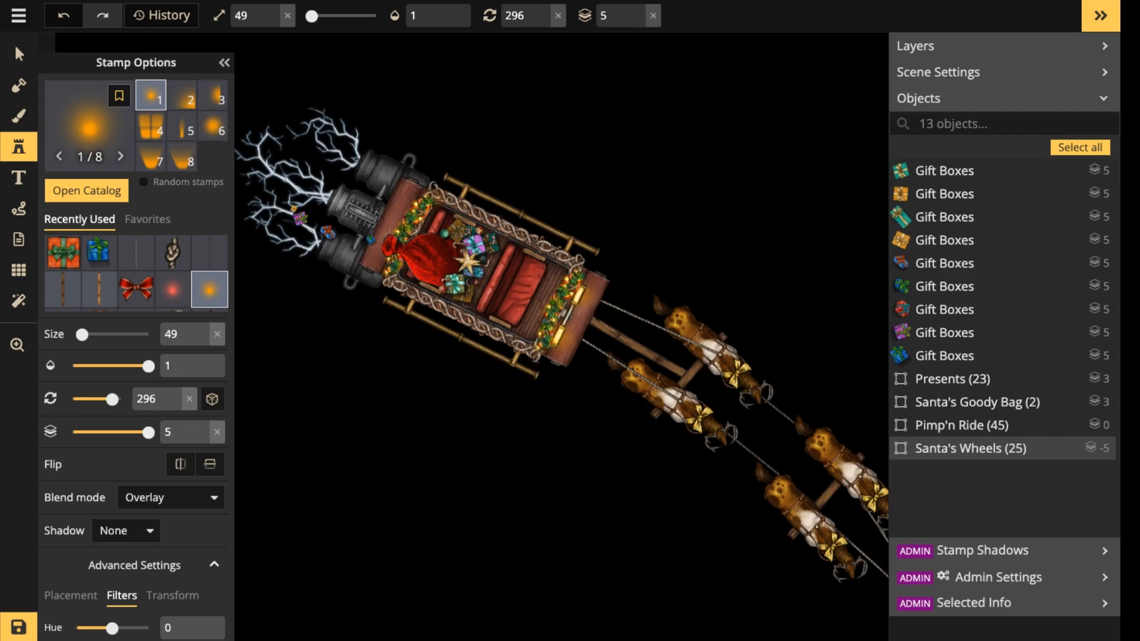
Place an Orange Lights stamp at the sleigh's middle engine, switch it to variant 6 and enlarge it to size 139.
click(470, 163)
drag(352, 159, 411, 248)
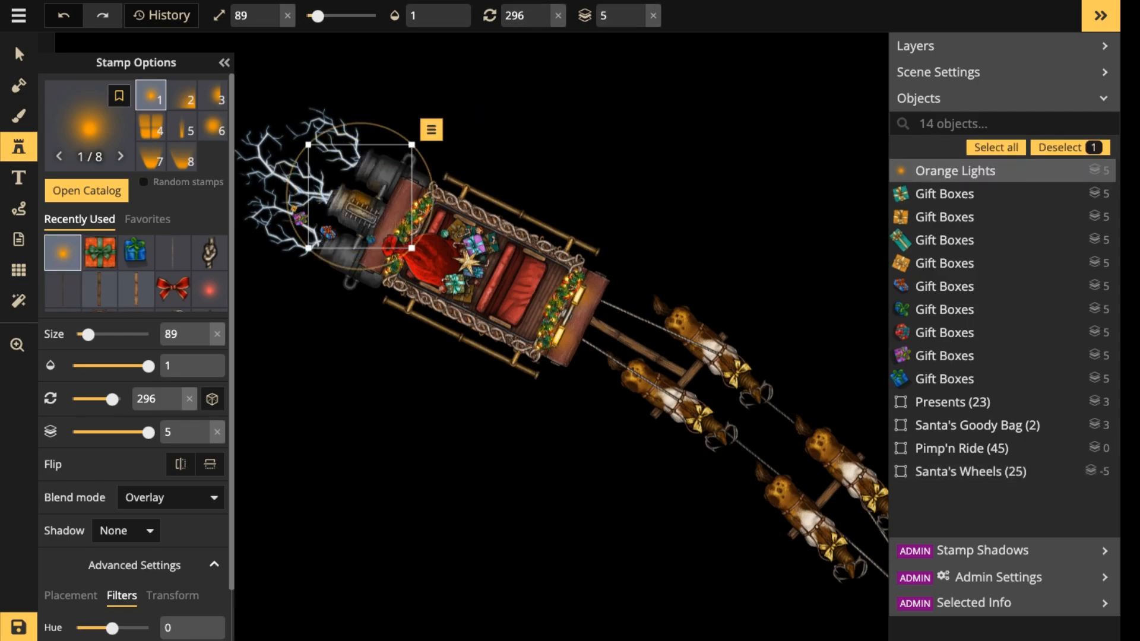
click(213, 126)
scroll(137, 356, down, 2)
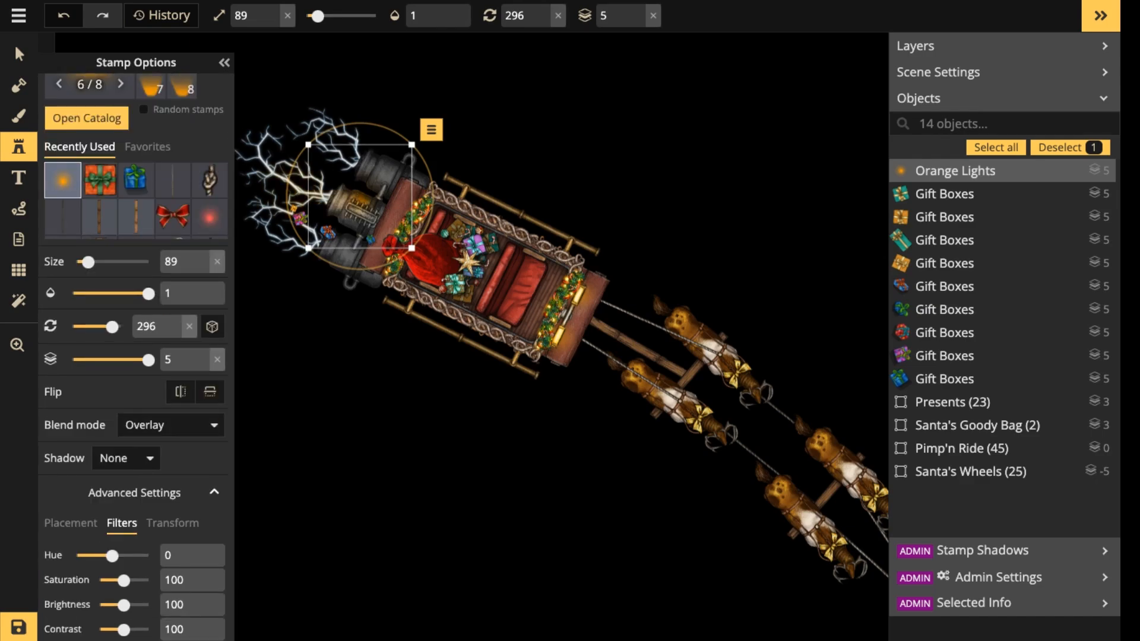
scroll(359, 196, up, 5)
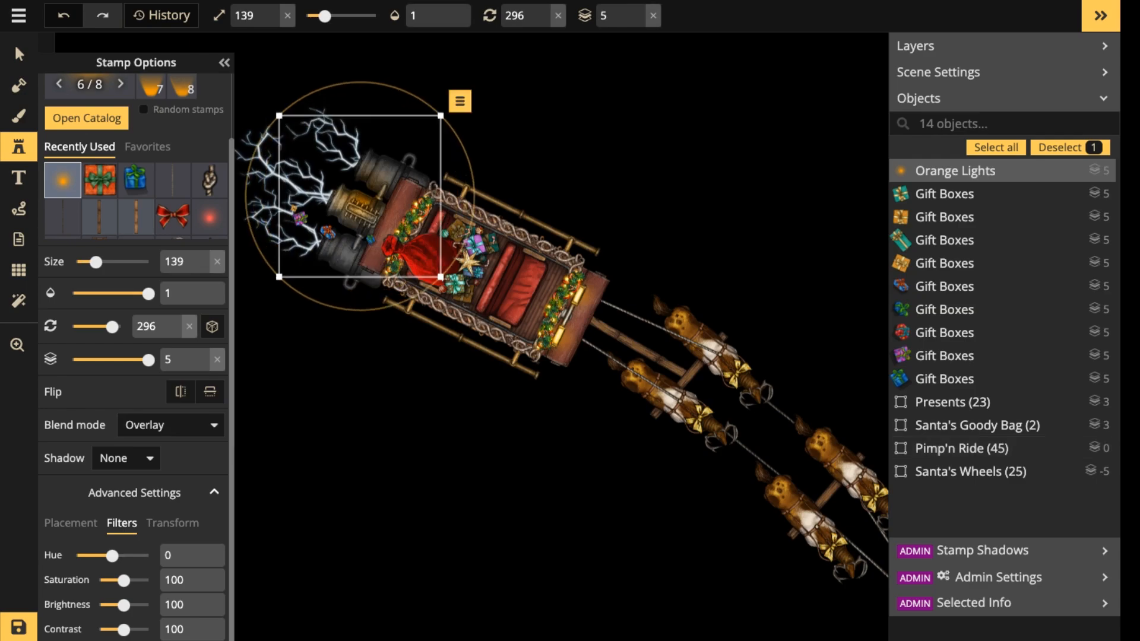
Recolor the engine light to a pale white glow with hue -180, saturation 28 and brightness 172.
drag(123, 581, 101, 556)
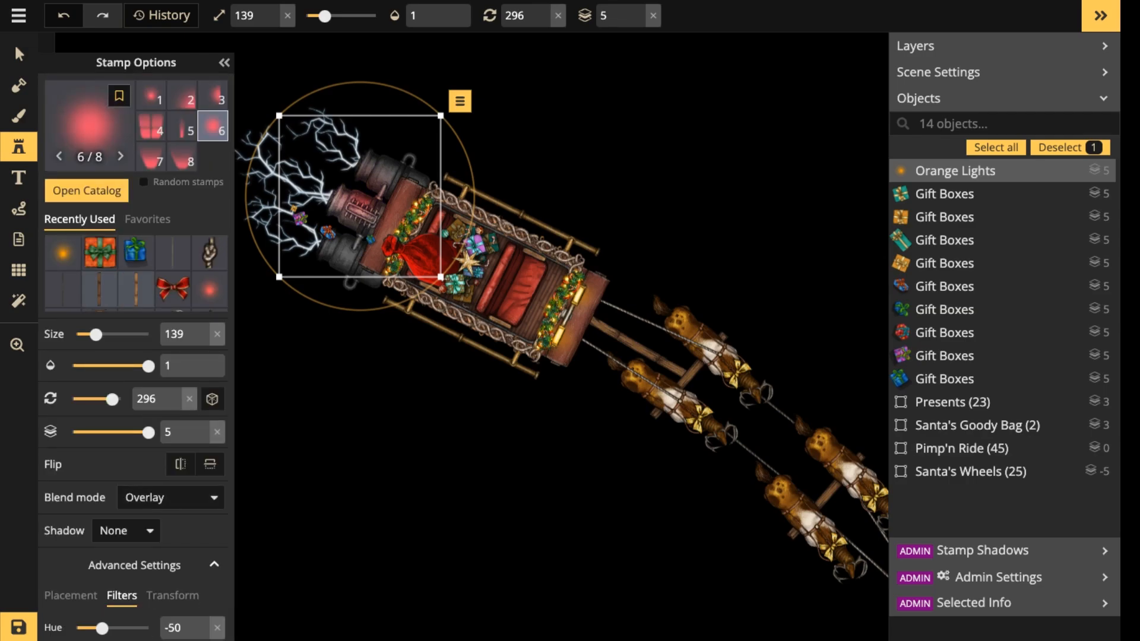
drag(102, 628, 76, 628)
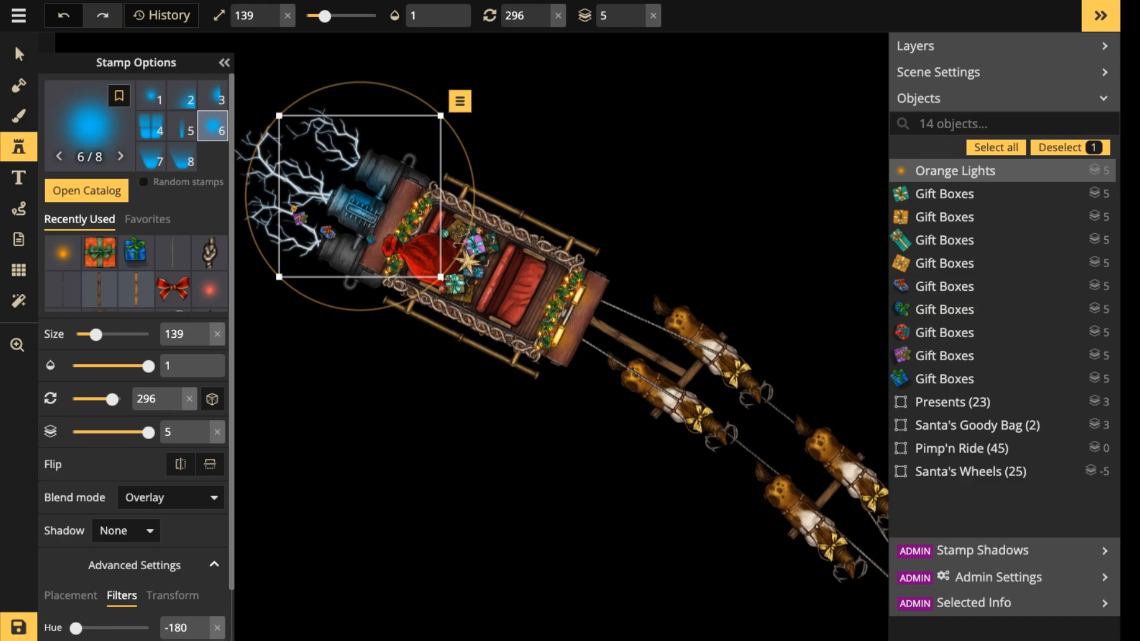
scroll(136, 356, down, 1)
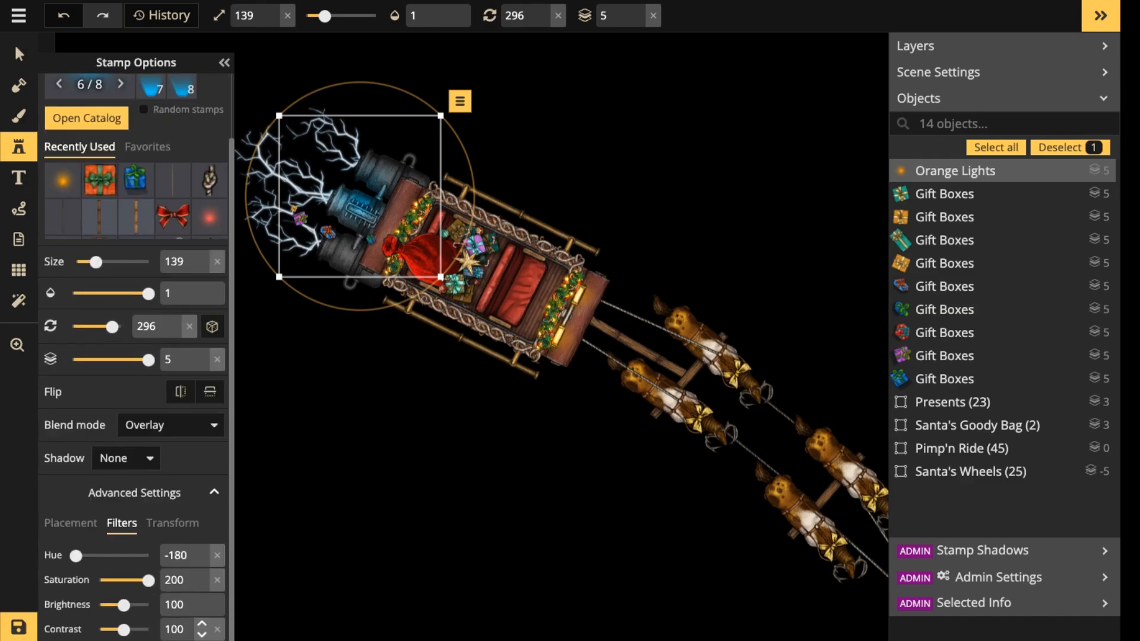
drag(142, 580, 141, 605)
Enlarge the glow to size 299 and shift it over the lightning behind the engines.
drag(279, 277, 262, 294)
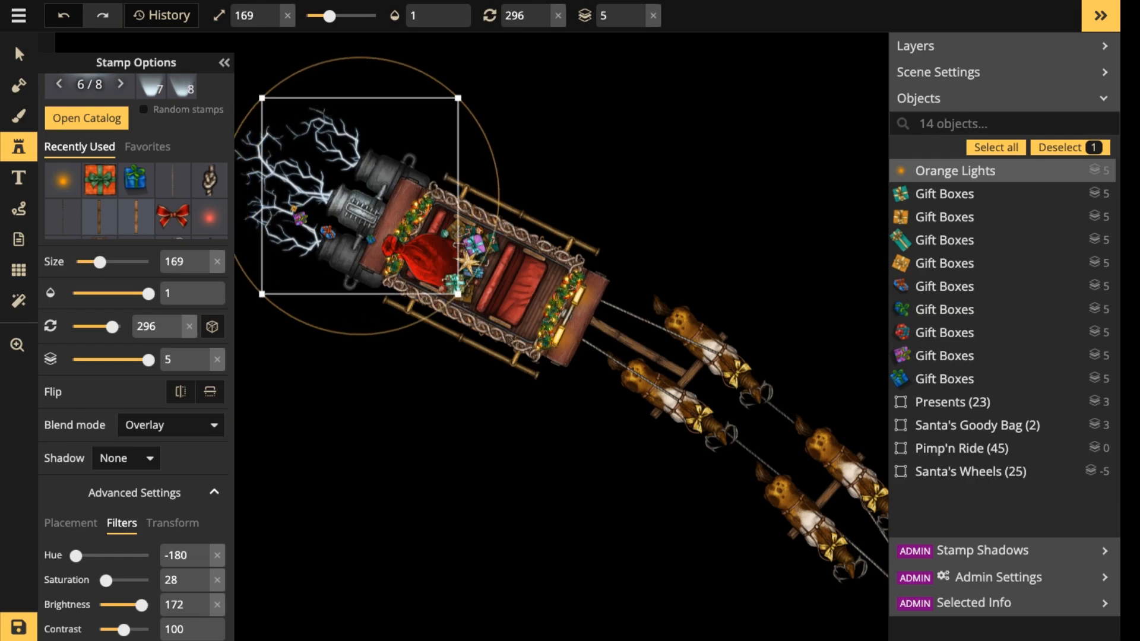
scroll(360, 196, up, 5)
drag(360, 196, 310, 183)
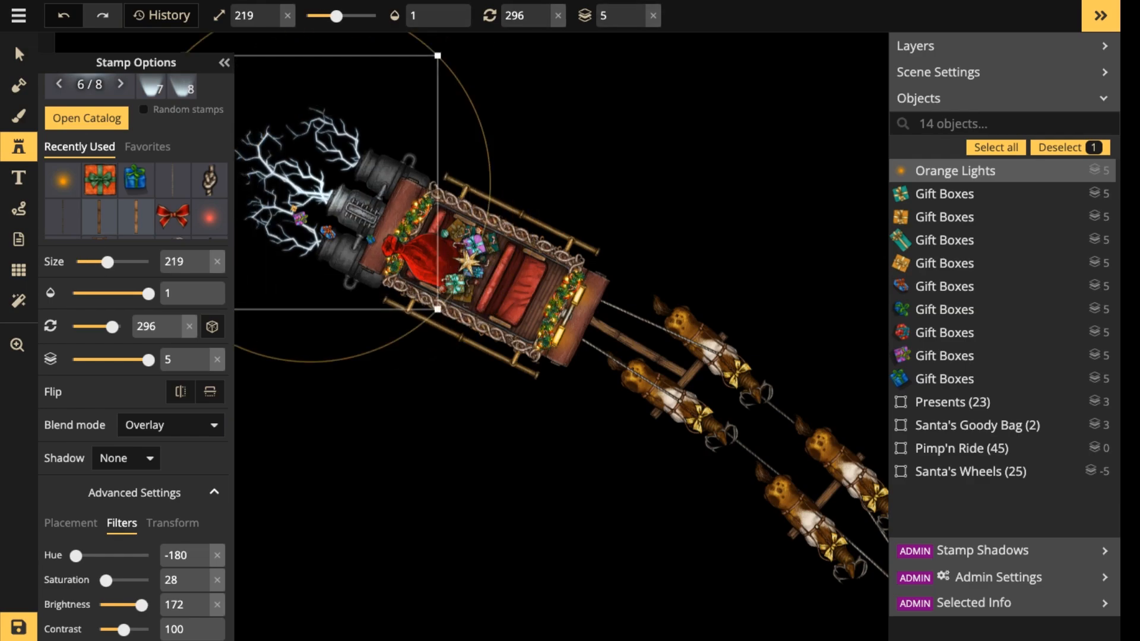
scroll(310, 183, up, 6)
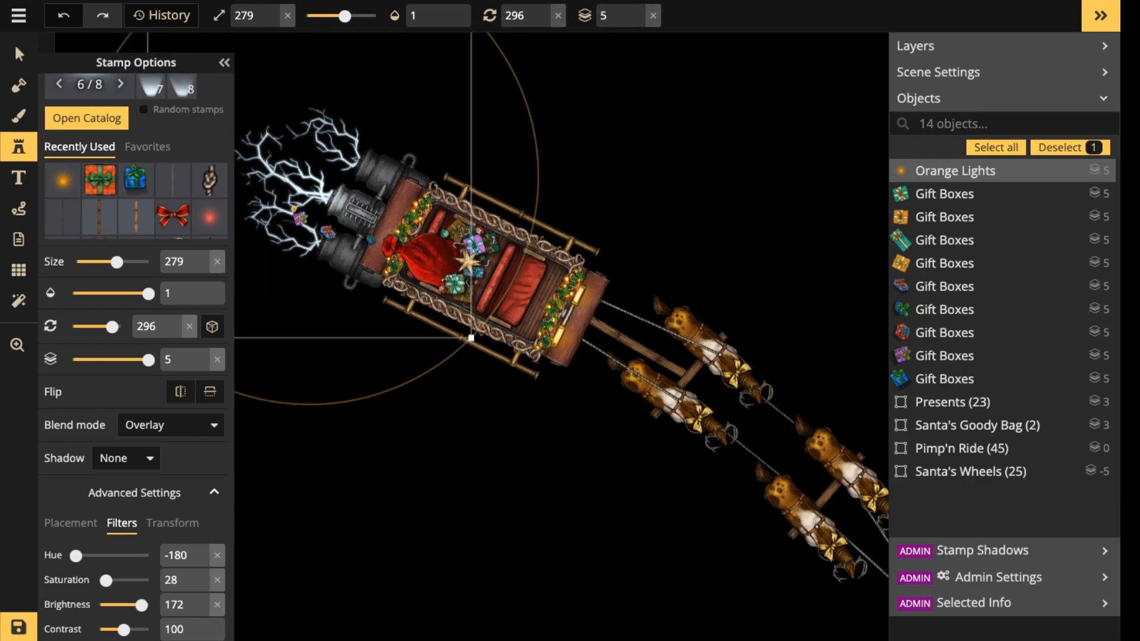
scroll(310, 182, up, 2)
key(z)
scroll(310, 183, down, 3)
mouse_move(326, 186)
mouse_down()
mouse_move(348, 196)
mouse_move(339, 194)
mouse_up()
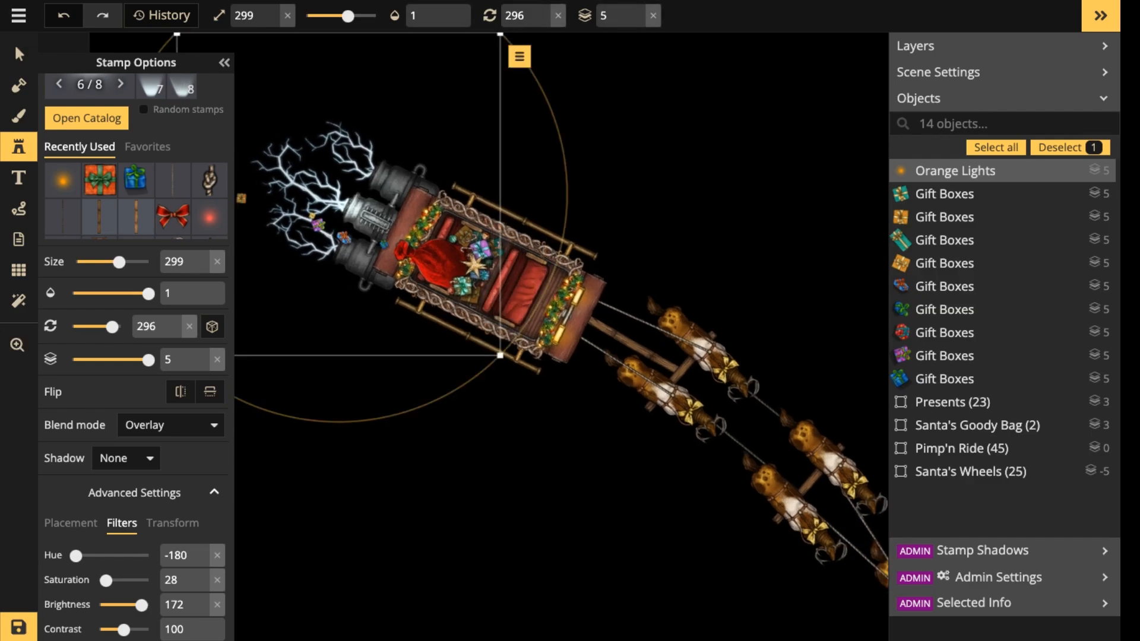
Reduce the glow to size 109 and position it over the middle engine's exhaust opening.
scroll(342, 202, up, 5)
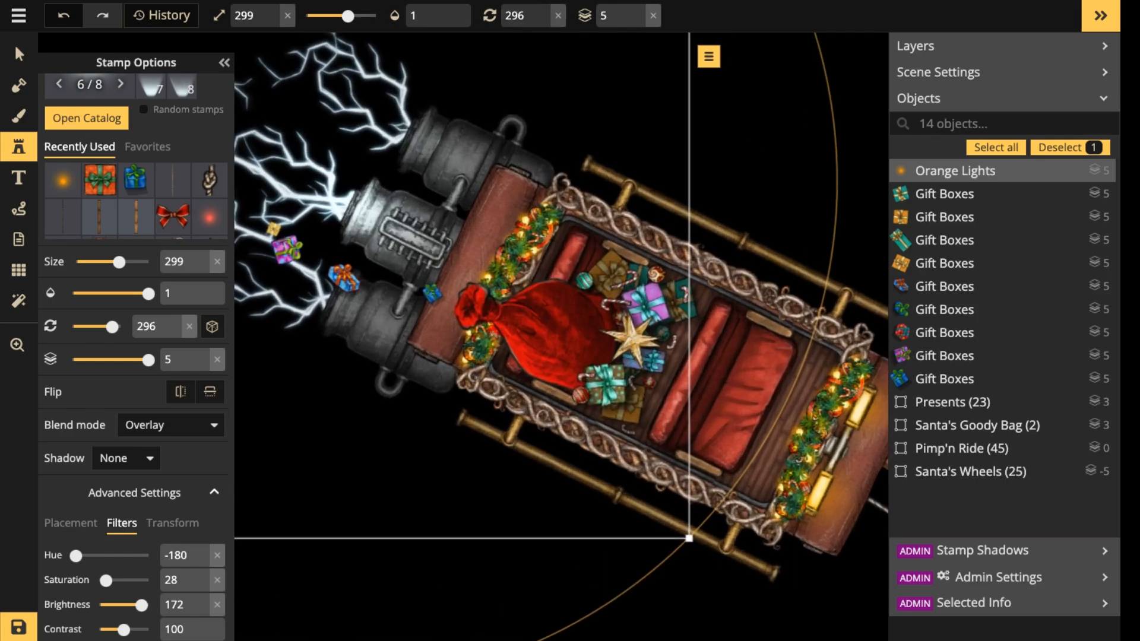
scroll(342, 201, up, 2)
scroll(343, 201, down, 11)
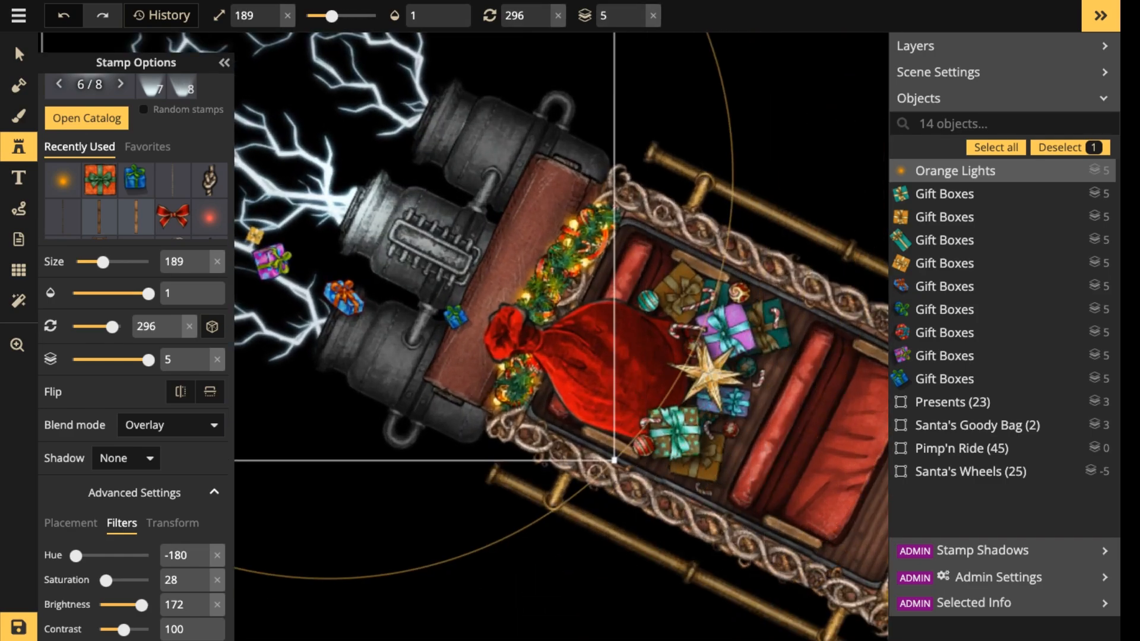
scroll(342, 201, down, 10)
scroll(343, 201, up, 3)
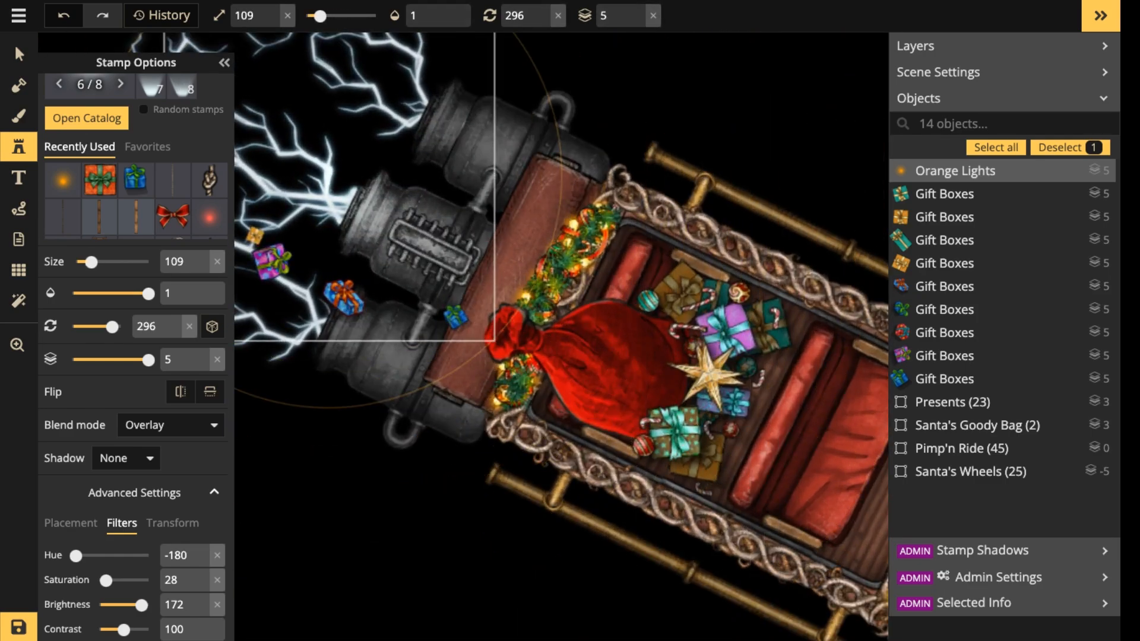
drag(342, 201, 351, 207)
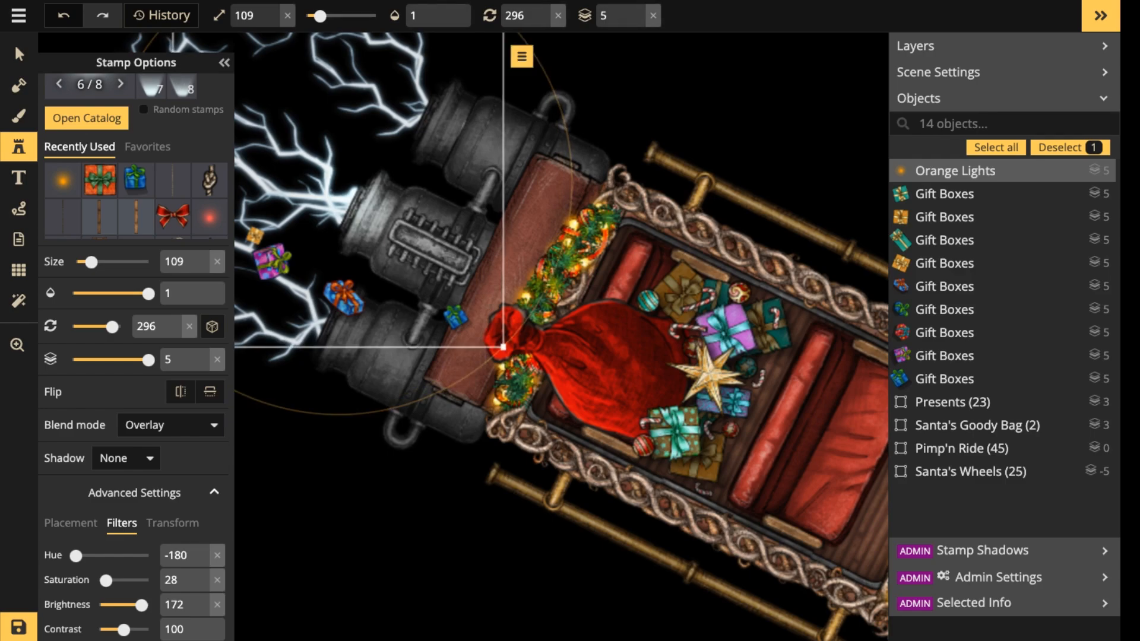
Add two more size 109 pale glows, one on each outer engine's exhaust opening.
key(ctrl+v)
drag(318, 362, 317, 344)
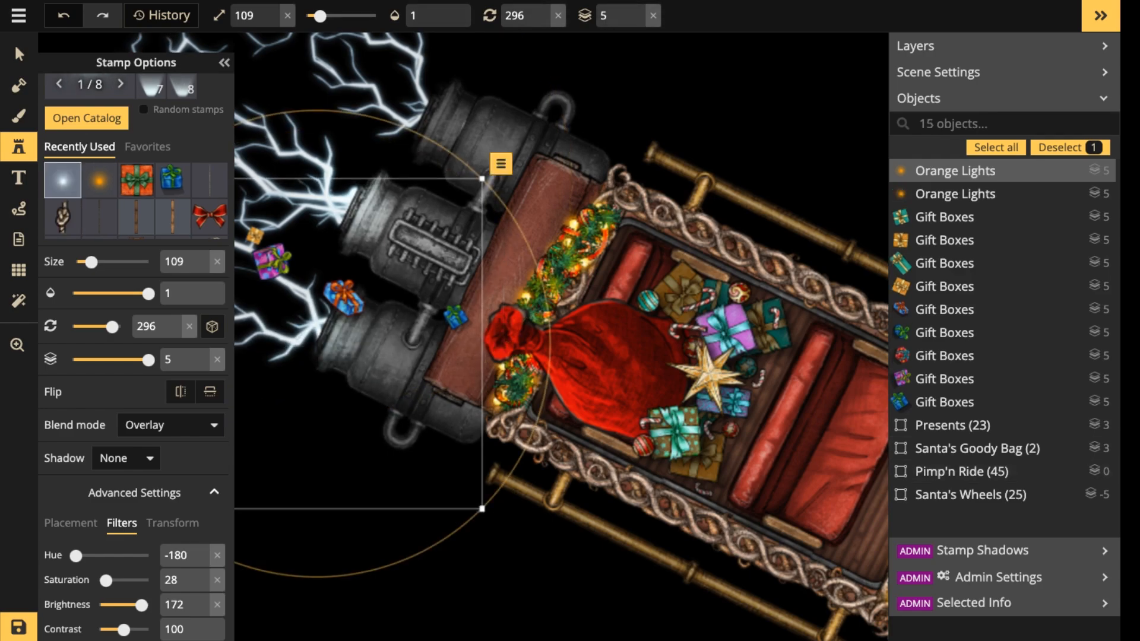
drag(420, 124, 422, 115)
key(Escape)
scroll(417, 118, down, 2)
scroll(418, 114, down, 1)
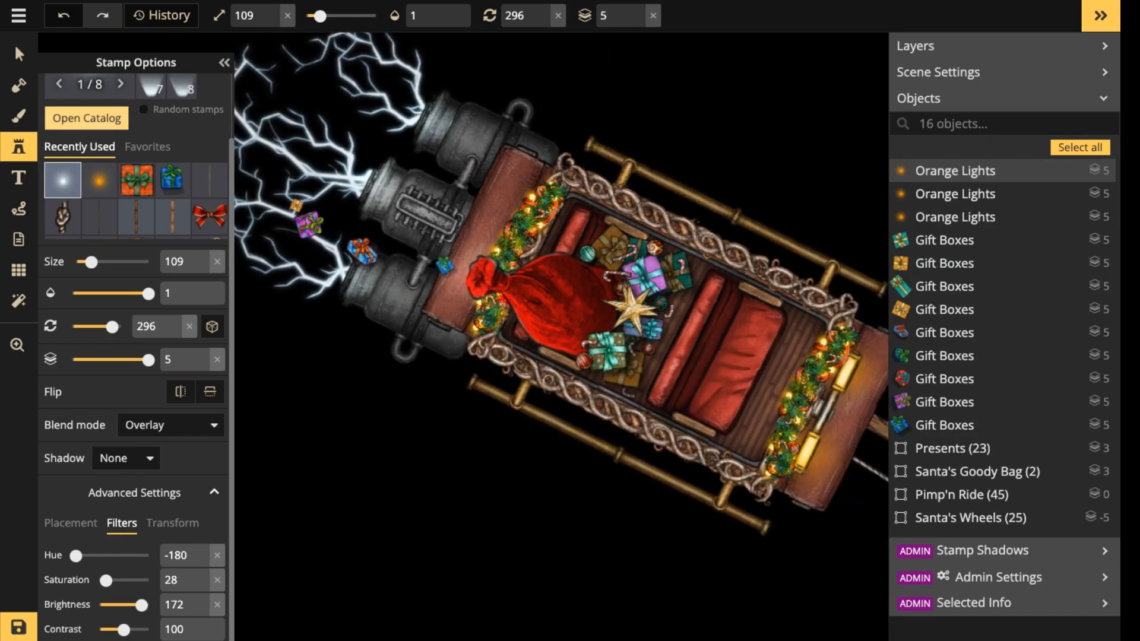
Search the stamp catalog for "spark" and place a size 109 Sparks stamp over the lightning behind the engines.
click(87, 118)
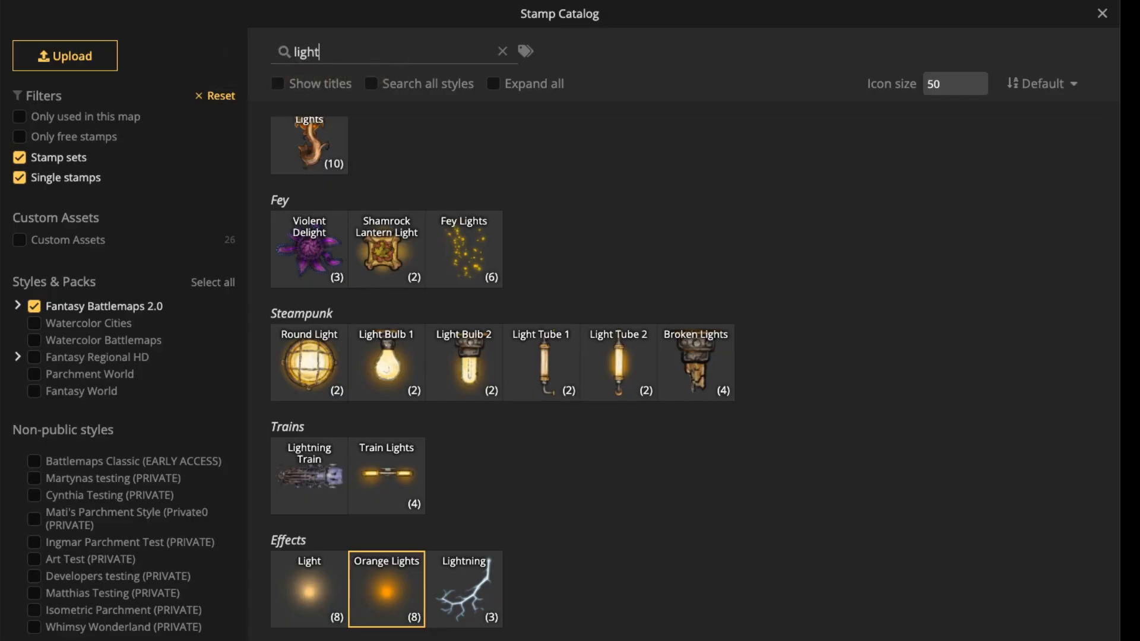
double_click(317, 51)
text(spark)
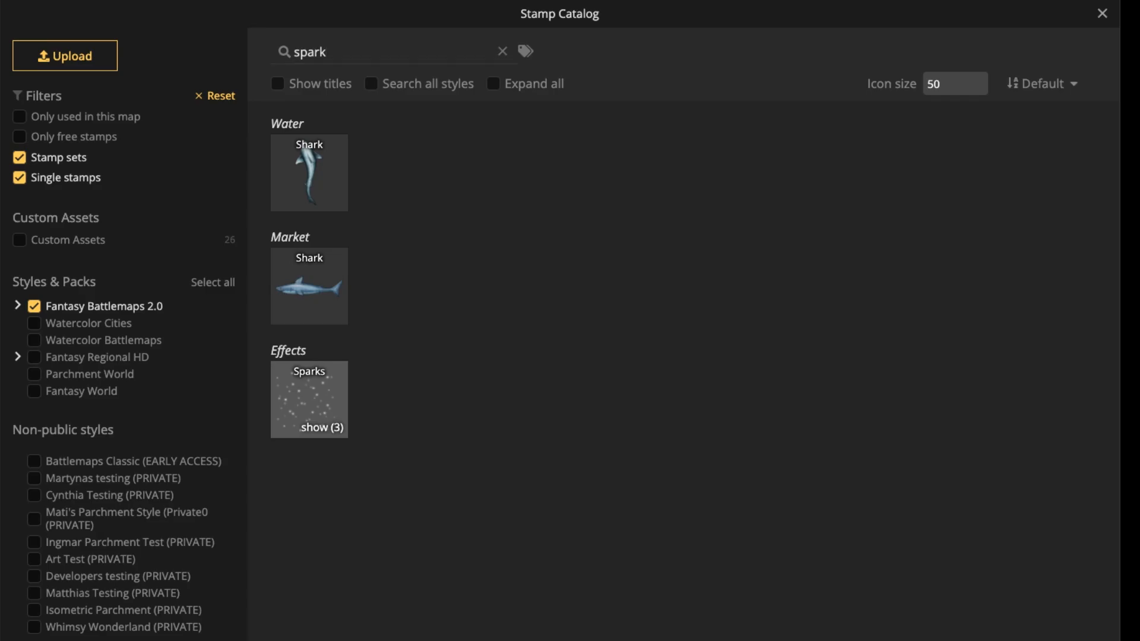
click(309, 397)
drag(260, 137, 412, 142)
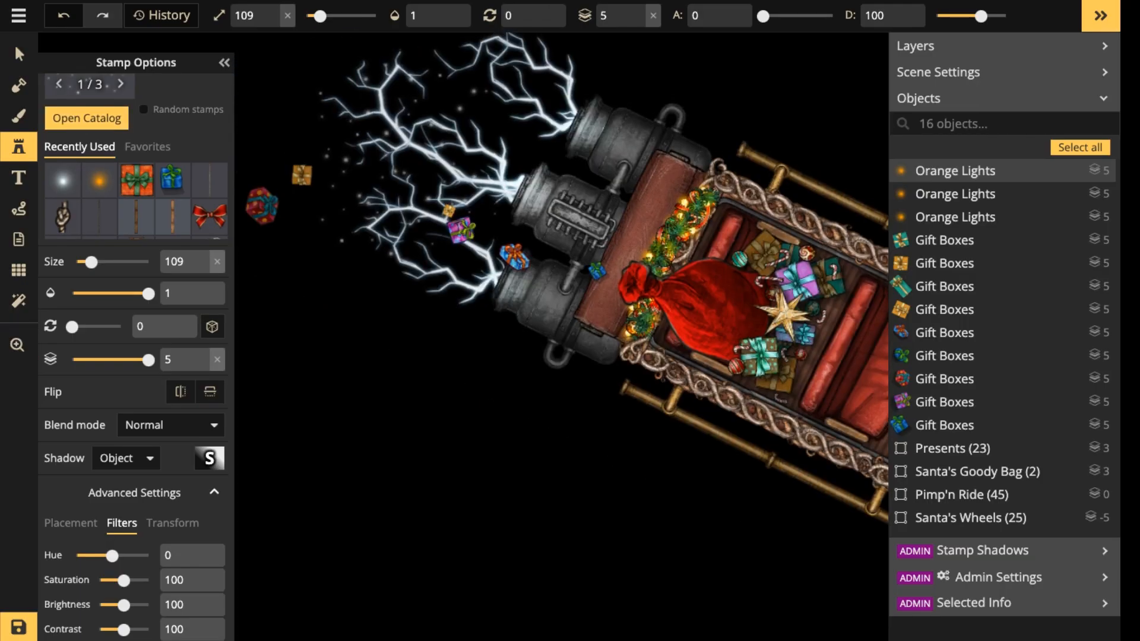
click(413, 142)
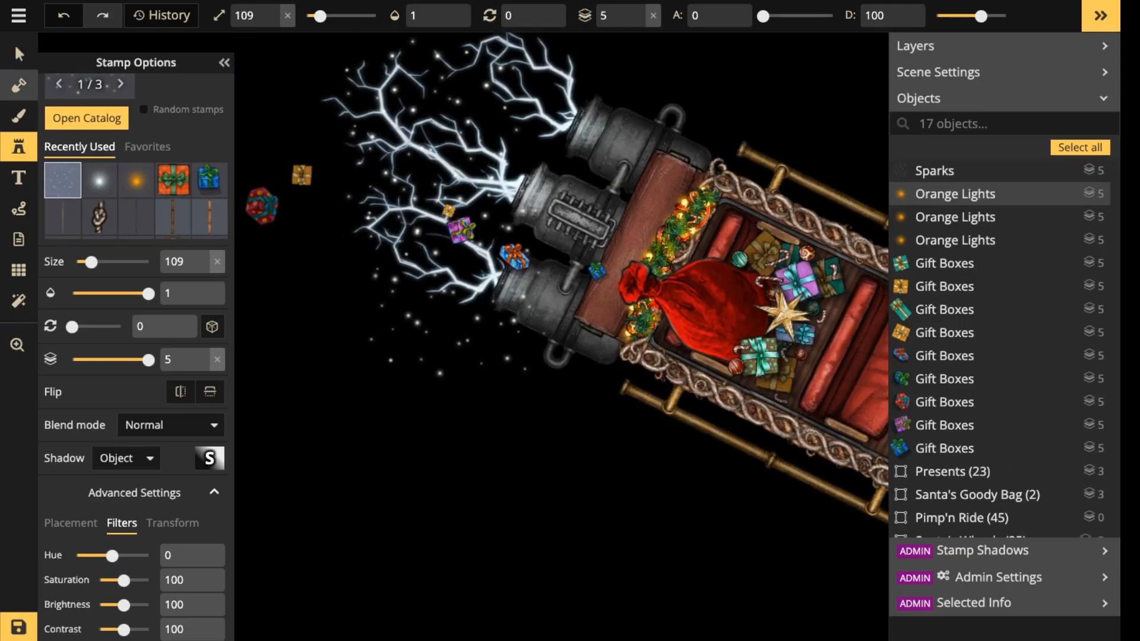
Rotate the Sparks stamp to 15 and shift it slightly so it sits over the upper lightning bolts.
click(19, 54)
click(429, 137)
scroll(429, 137, up, 3)
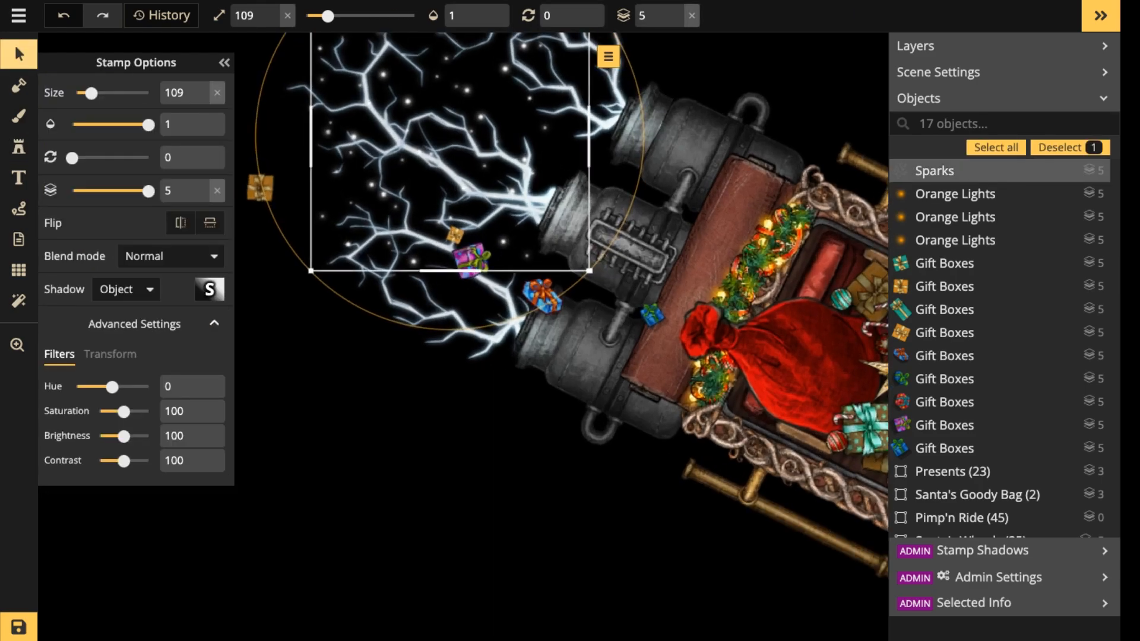
drag(644, 135, 639, 185)
drag(415, 146, 421, 152)
scroll(421, 152, down, 5)
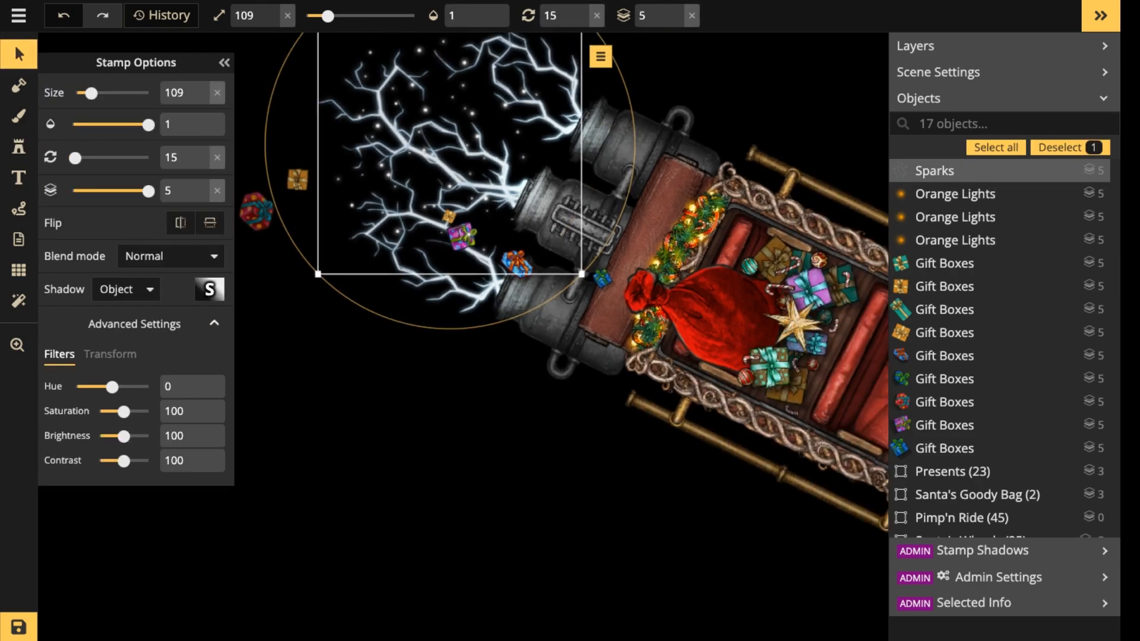
key(Escape)
Bring the whole sleigh and reindeer scene into view and save the map.
scroll(375, 161, down, 3)
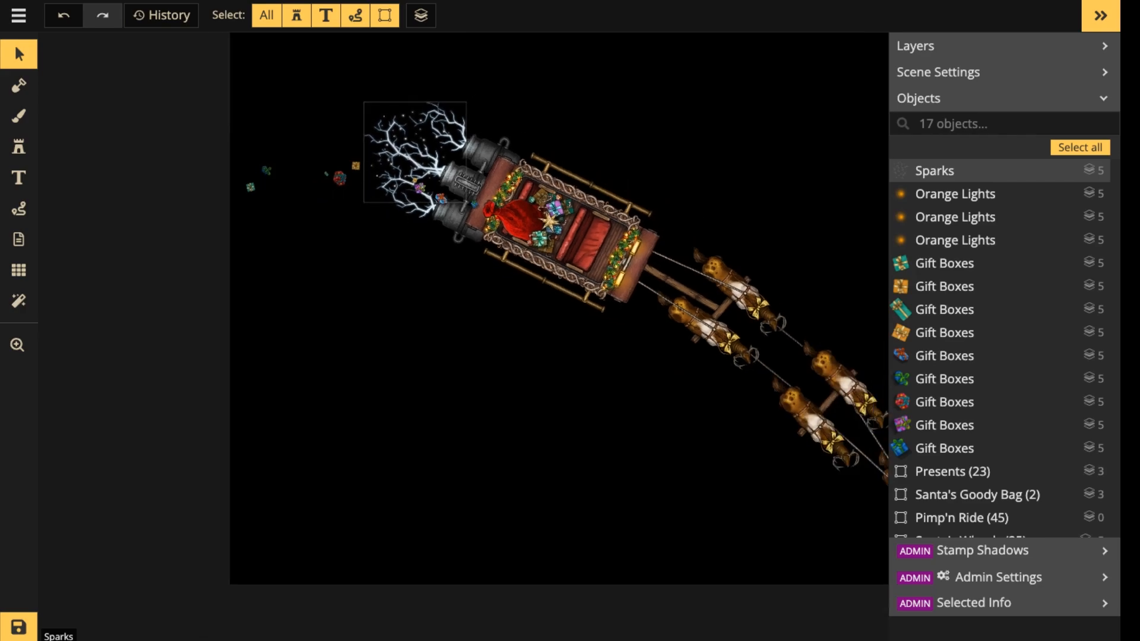
drag(603, 310, 498, 288)
scroll(499, 288, down, 2)
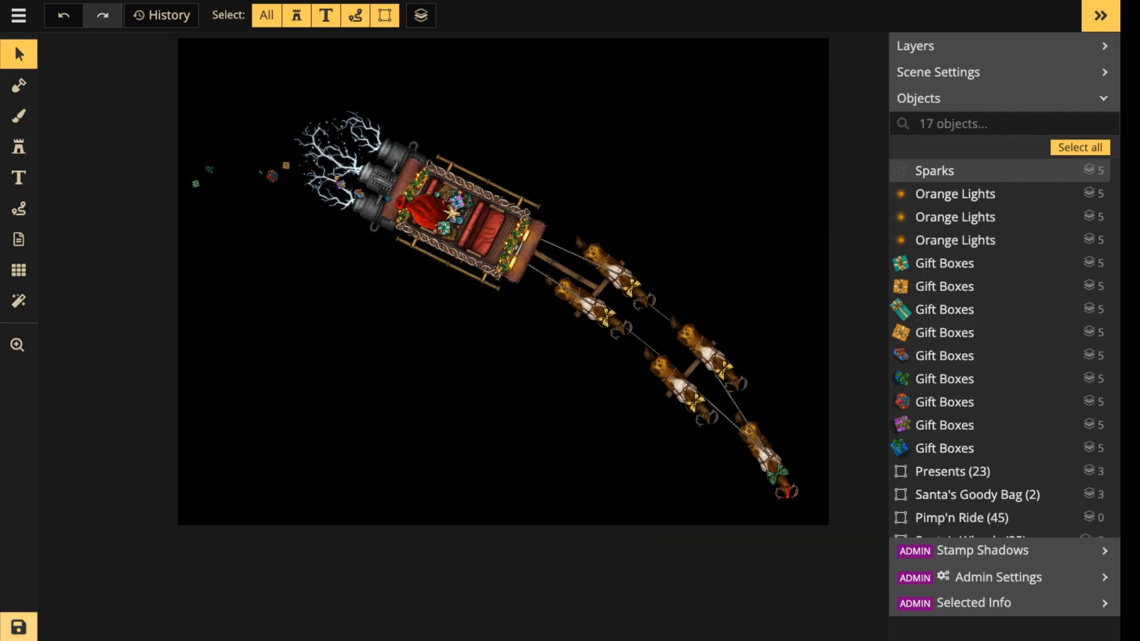
click(19, 627)
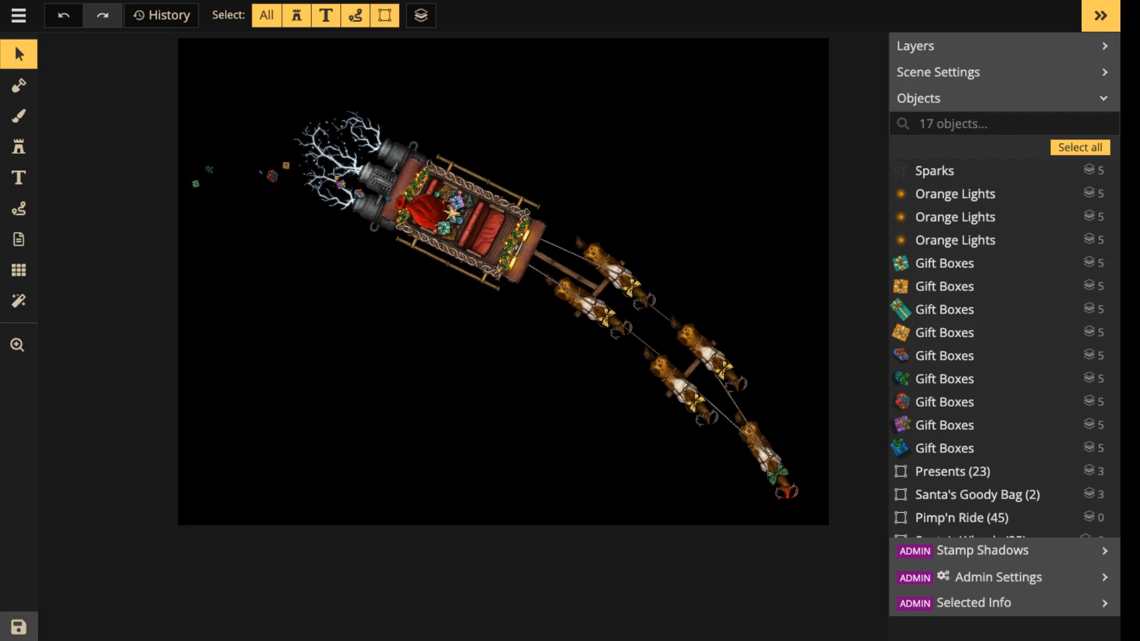
scroll(549, 324, up, 3)
scroll(512, 241, down, 2)
drag(512, 240, 512, 353)
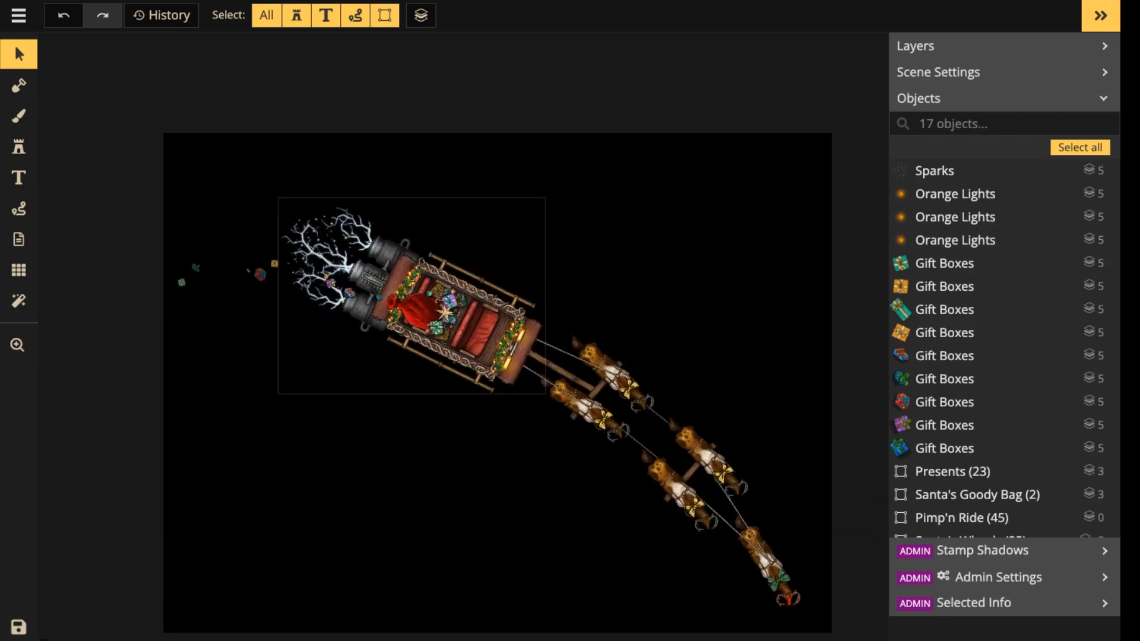
scroll(372, 330, down, 2)
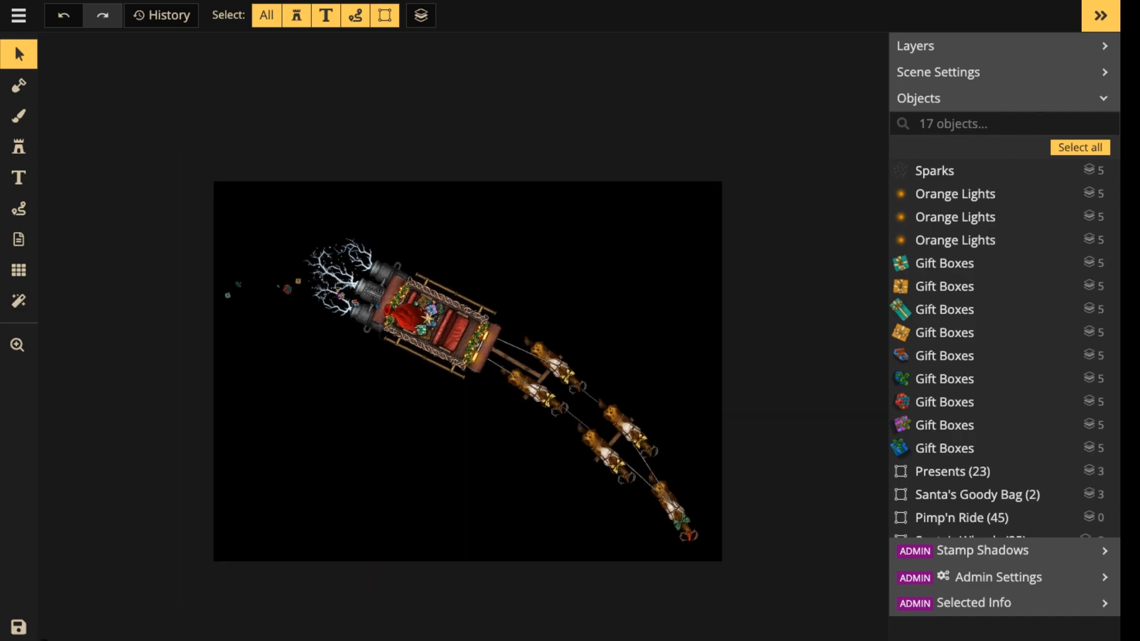
scroll(429, 493, up, 3)
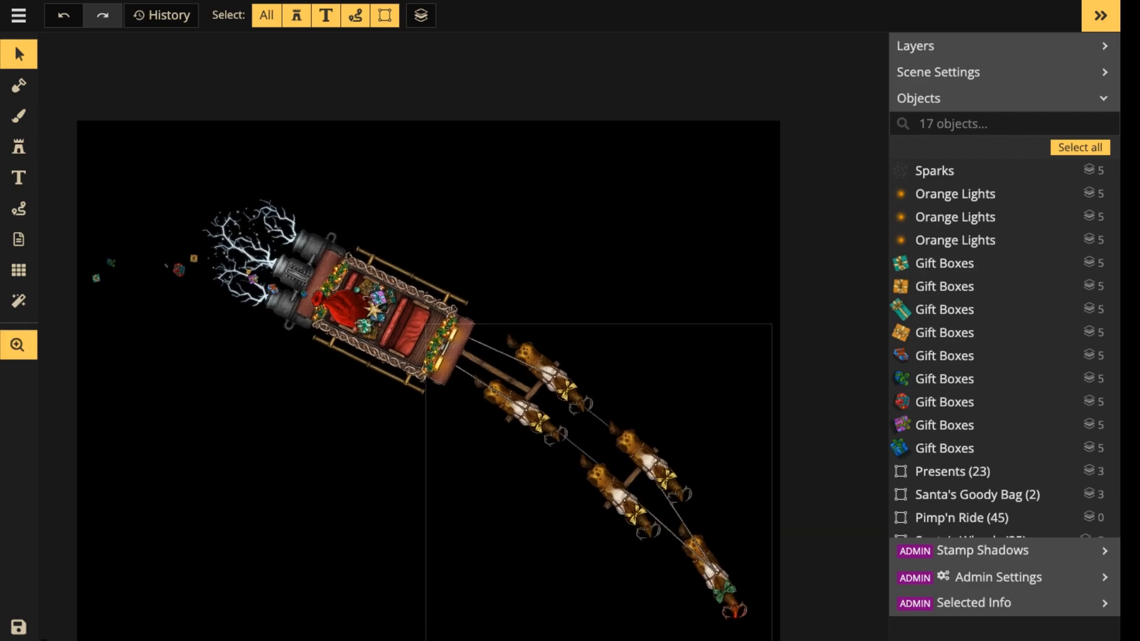
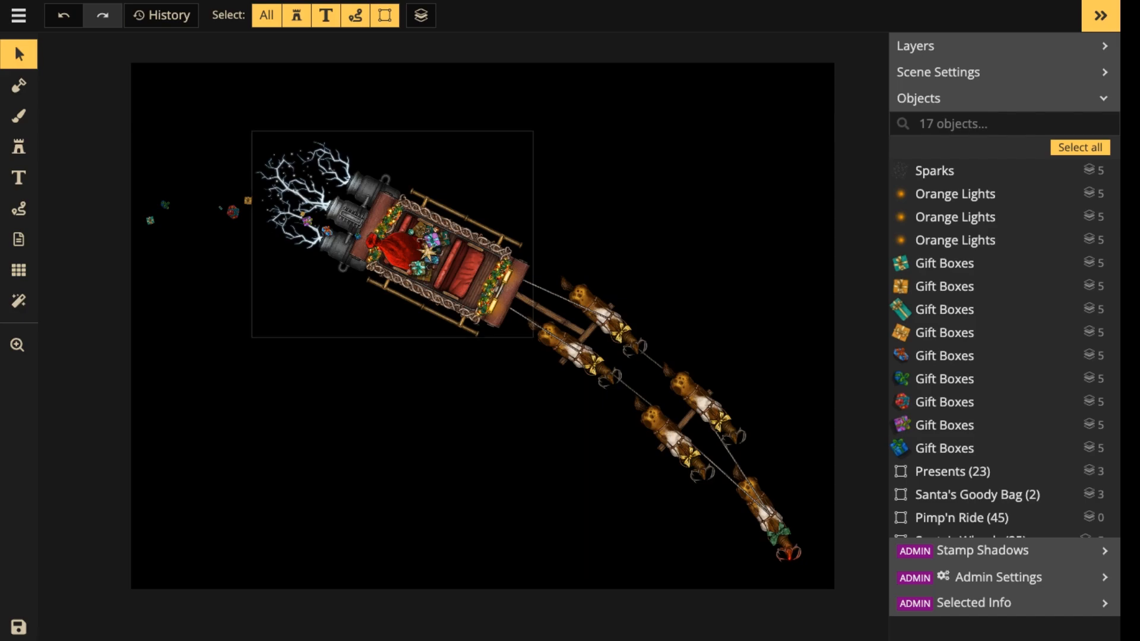
scroll(552, 325, down, 2)
key(space)
drag(552, 325, 631, 315)
scroll(494, 330, up, 3)
key(space)
scroll(436, 305, down, 1)
key(space)
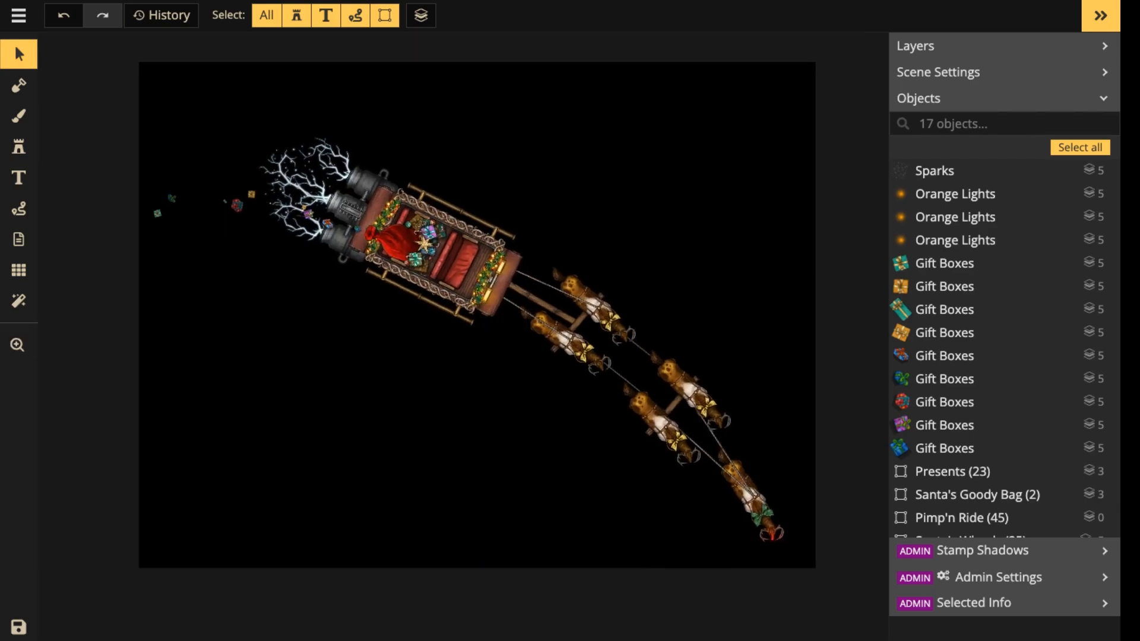
Switch the stamp catalog's style filter from Fantasy Battlemaps 2.0 to Watercolor Cities and clear the search text.
key(s)
key(f)
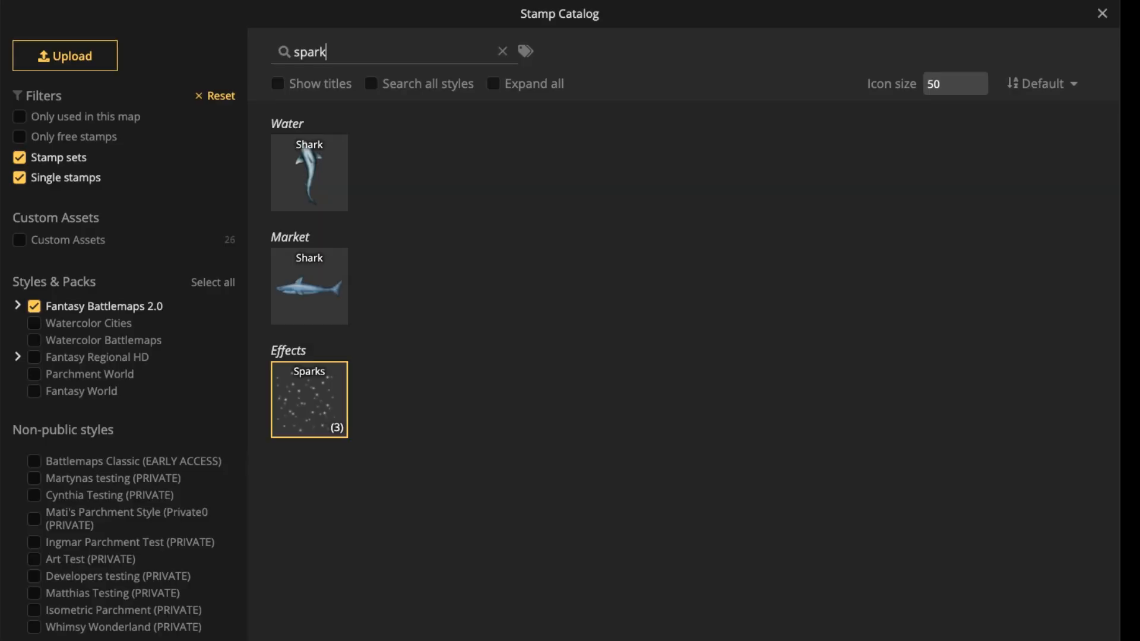
click(34, 306)
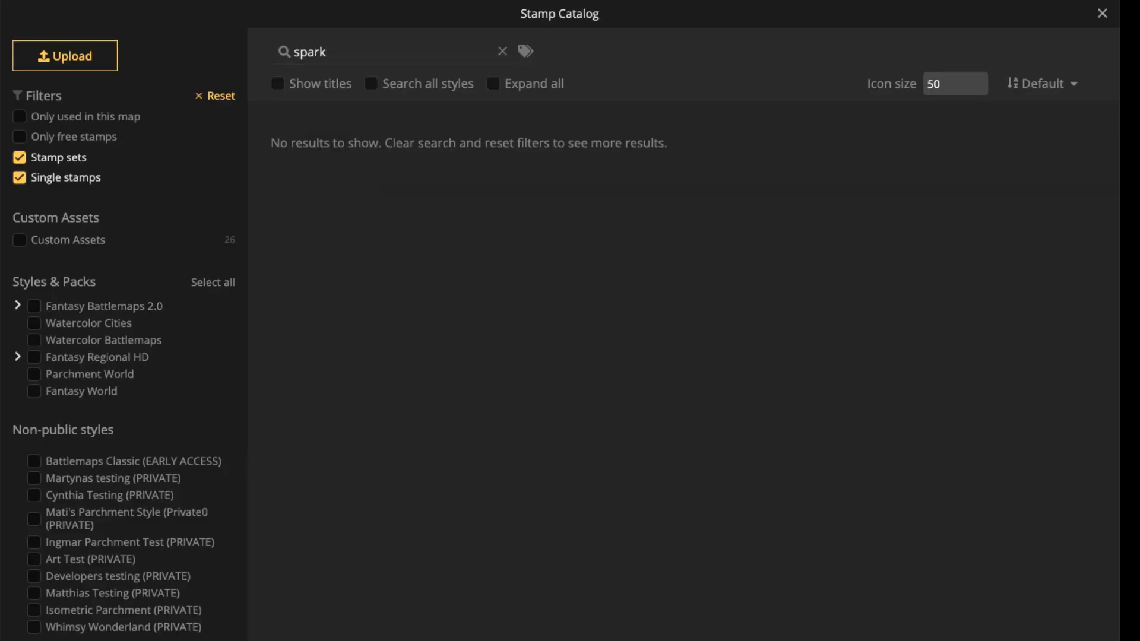
click(34, 323)
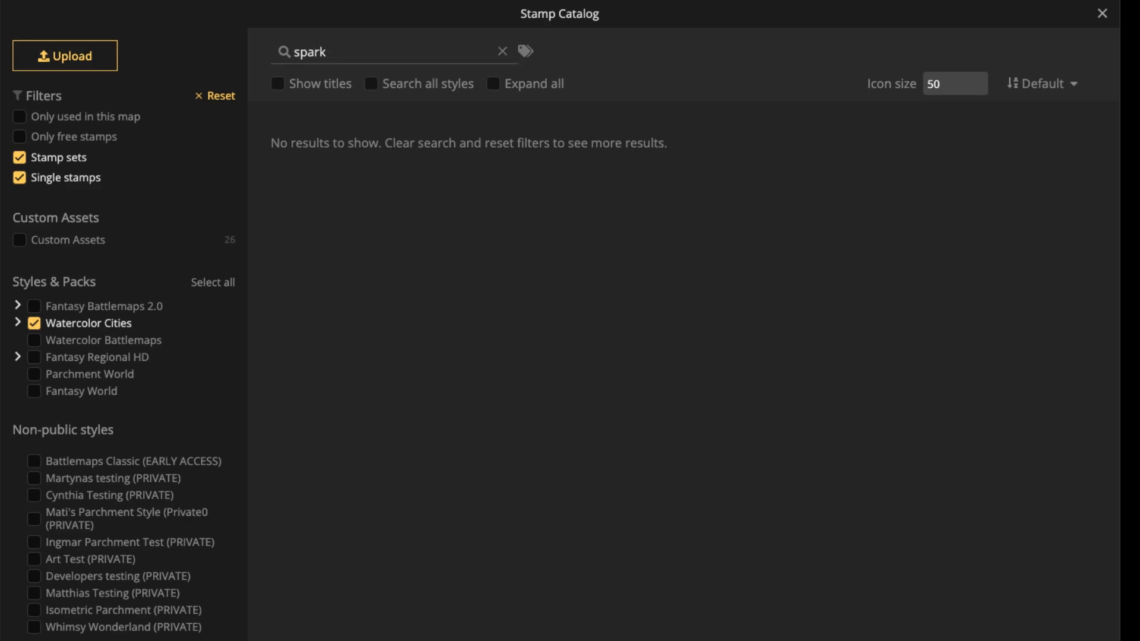
key(ctrl+a)
key(BackSpace)
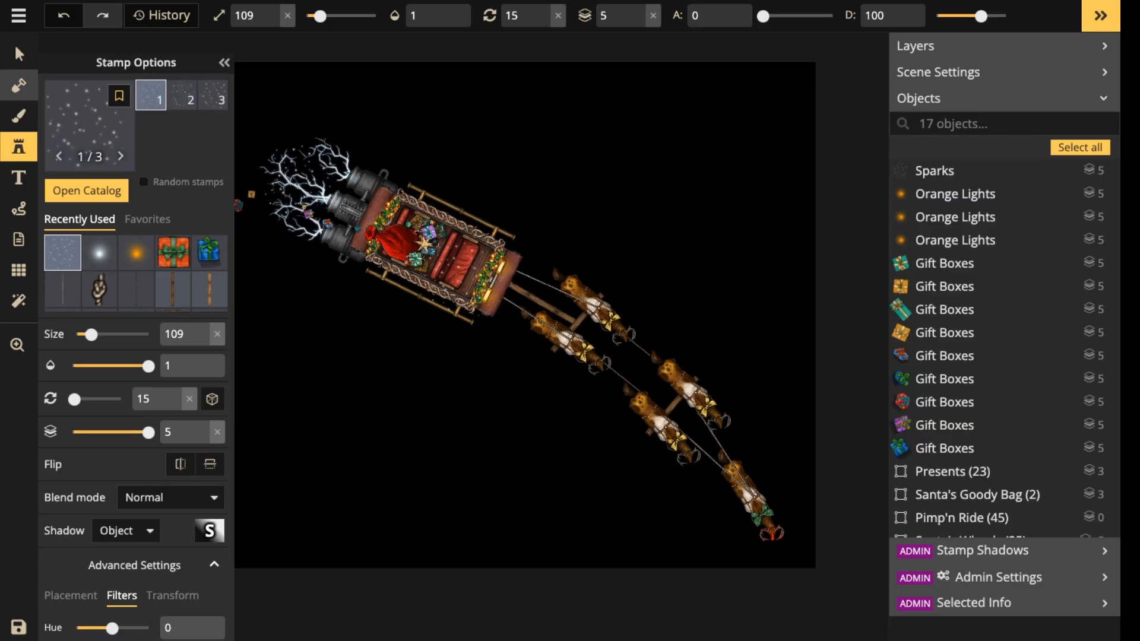
Group all objects of the sleigh scene, name the group FG and set its layer to 5.
click(15, 44)
drag(148, 114, 779, 539)
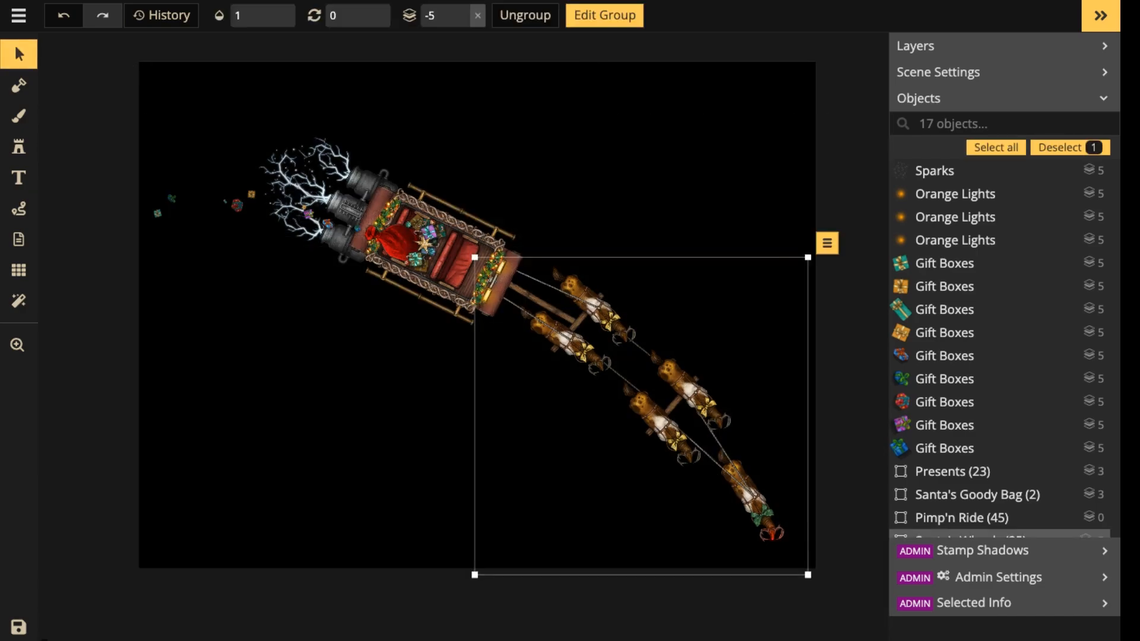
key(Escape)
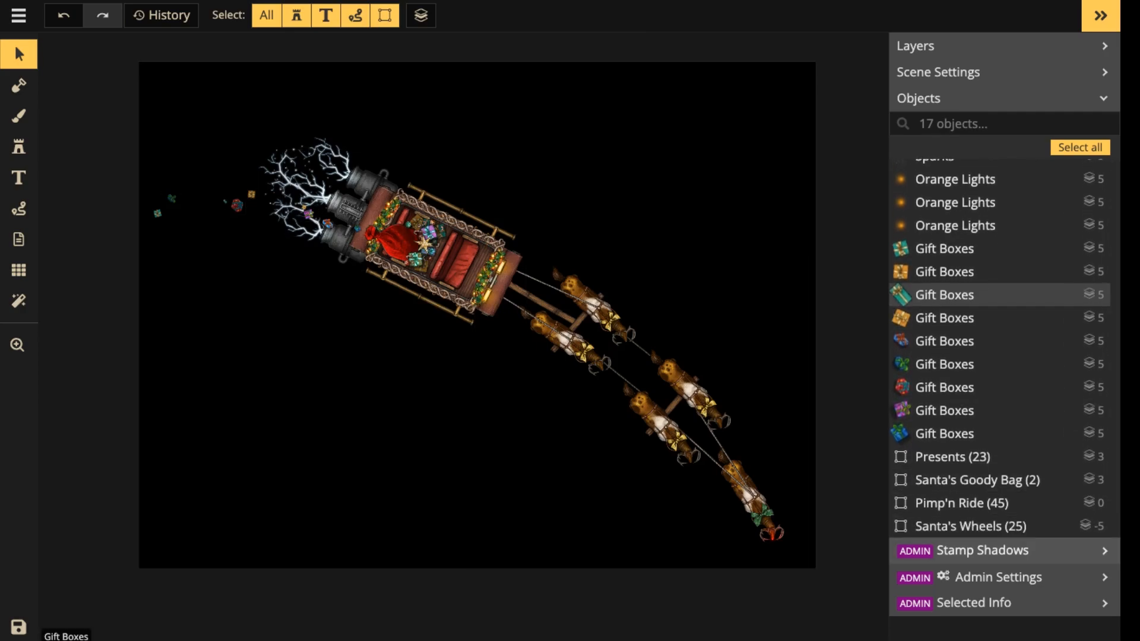
drag(153, 115, 767, 522)
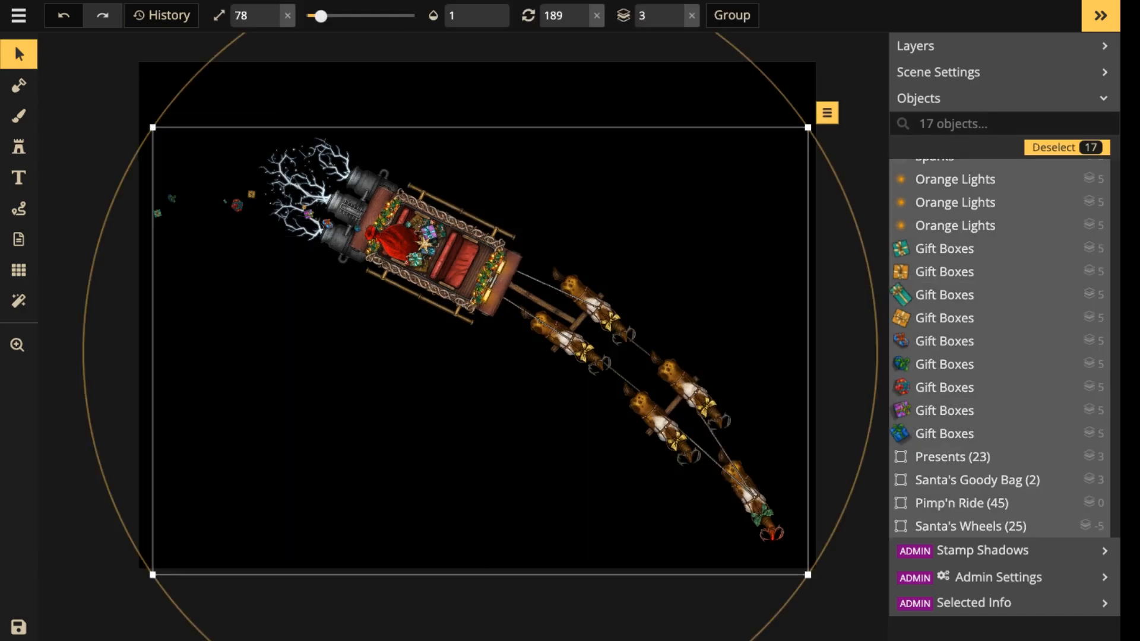
click(732, 15)
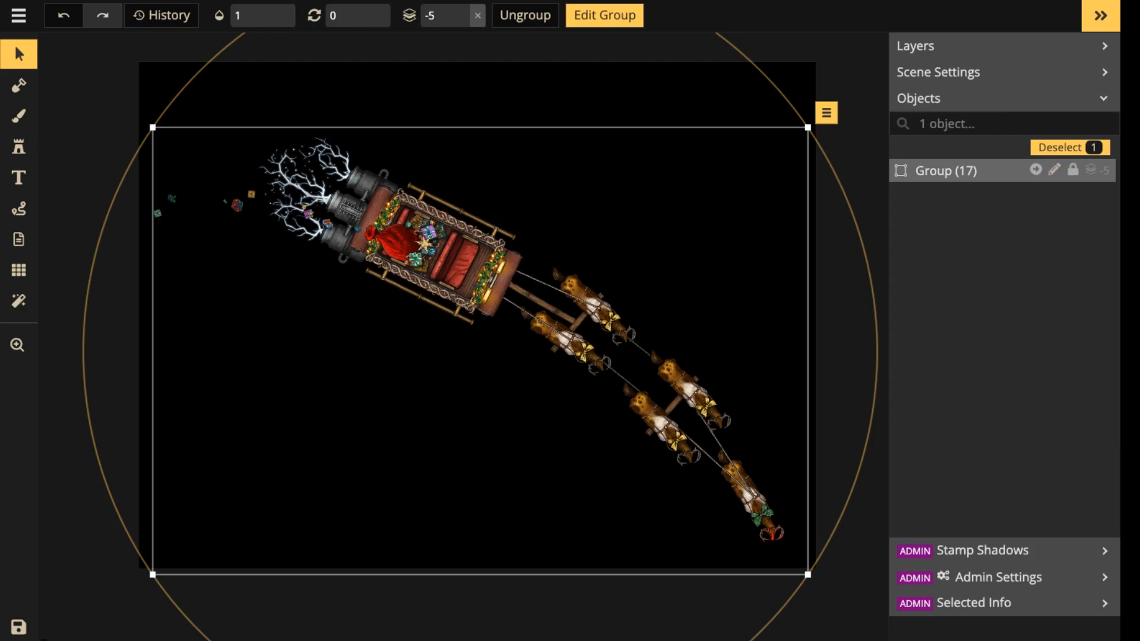
click(478, 16)
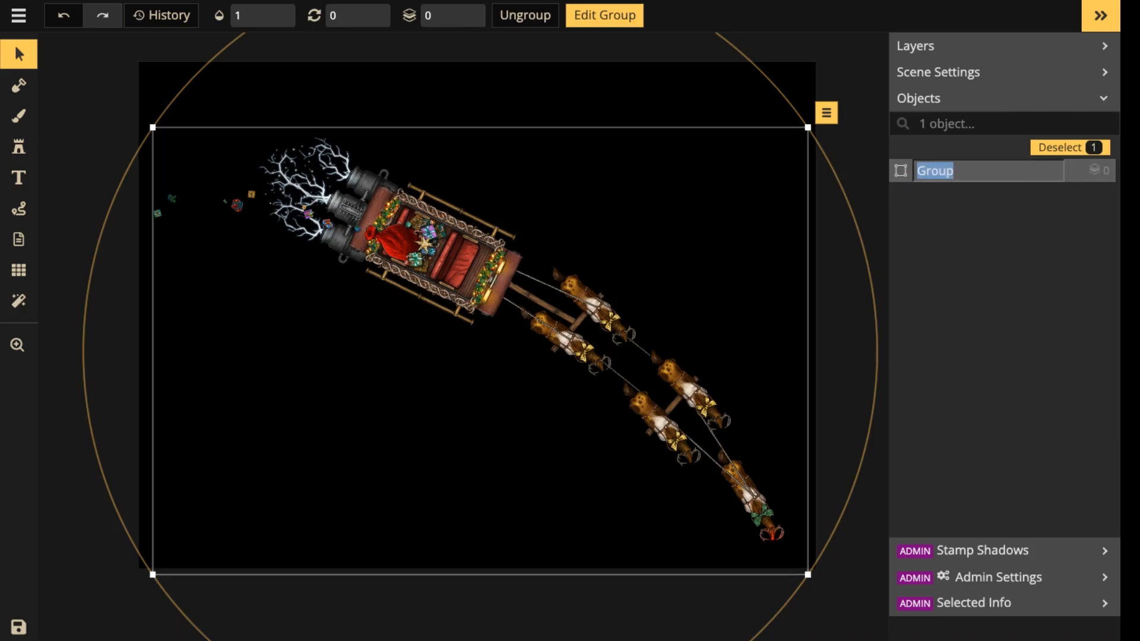
key(Return)
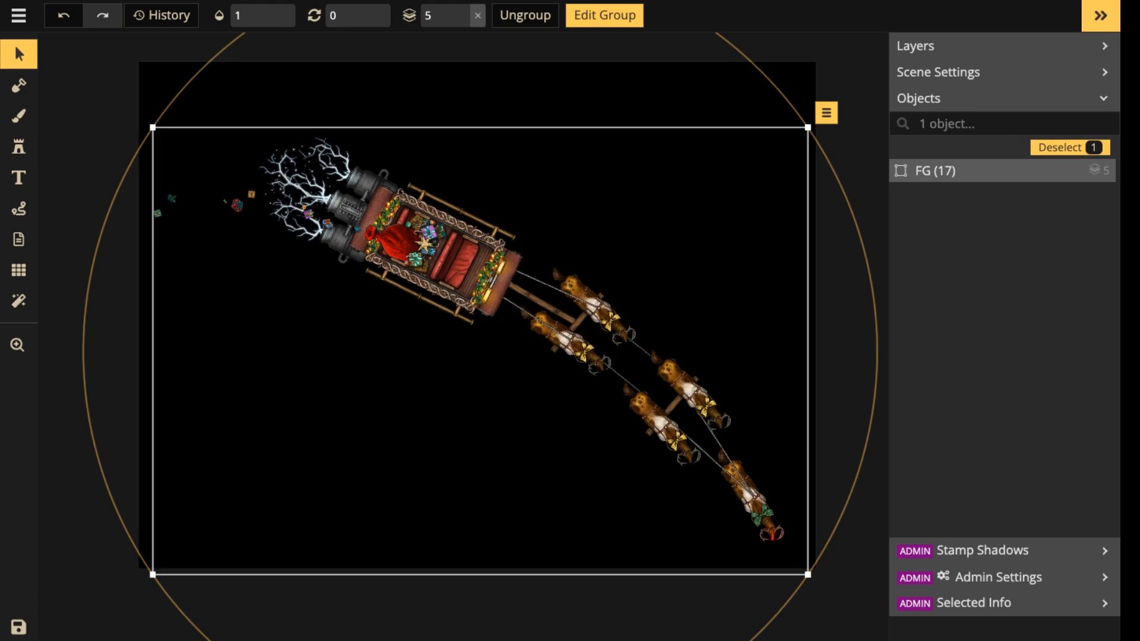
Choose the Medium Red Blocks stamp set from the Blocks section of the Watercolor Cities catalog.
click(18, 147)
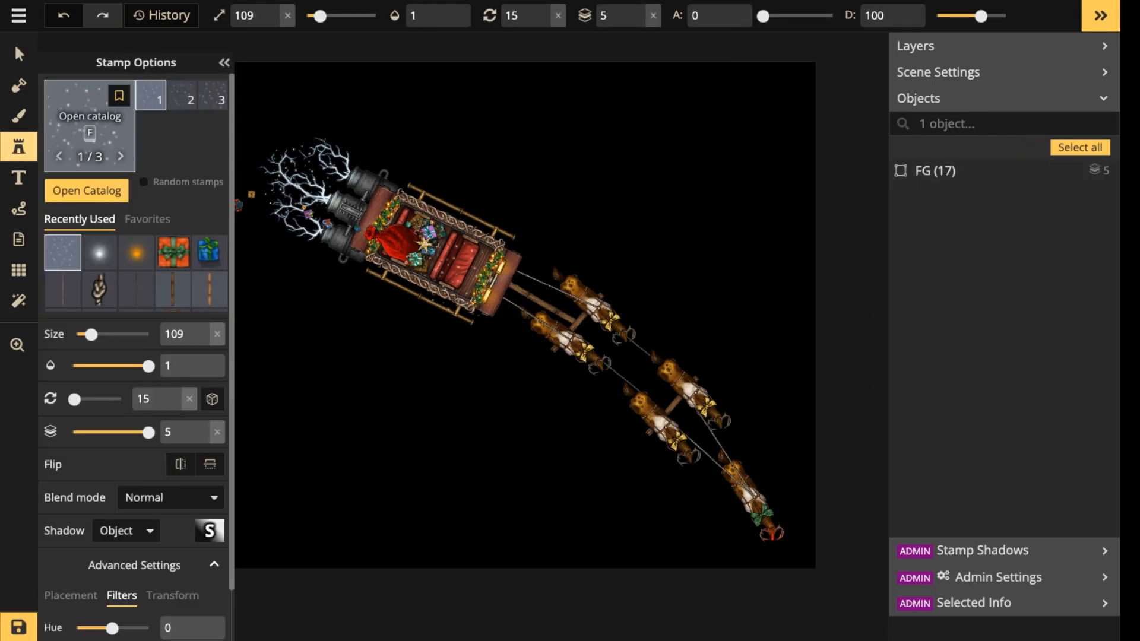
key(f)
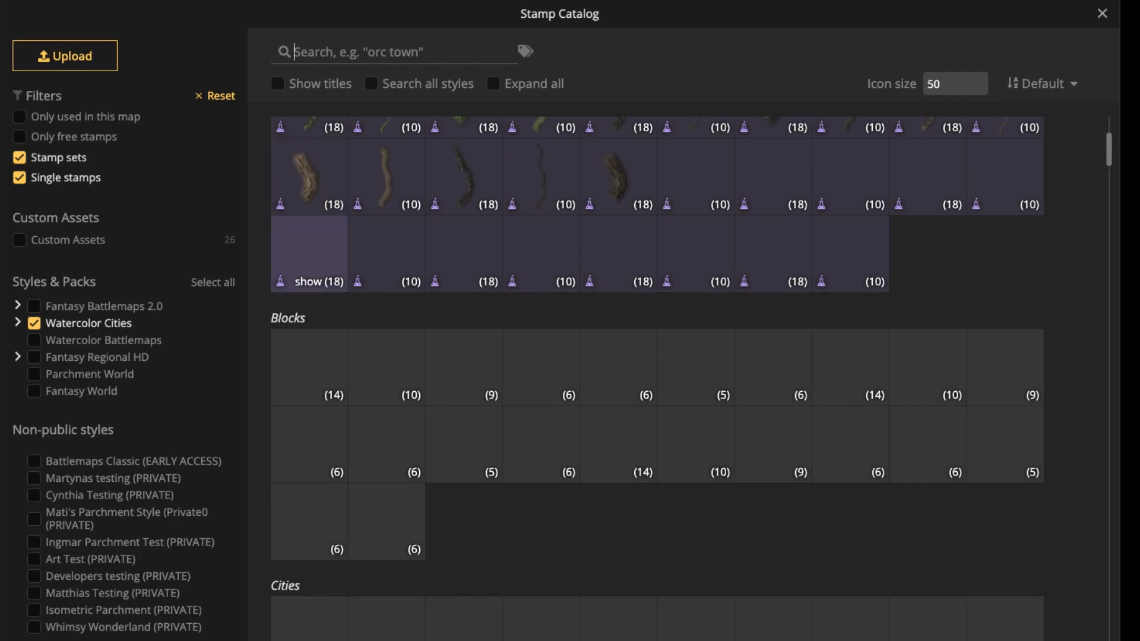
scroll(464, 351, down, 1)
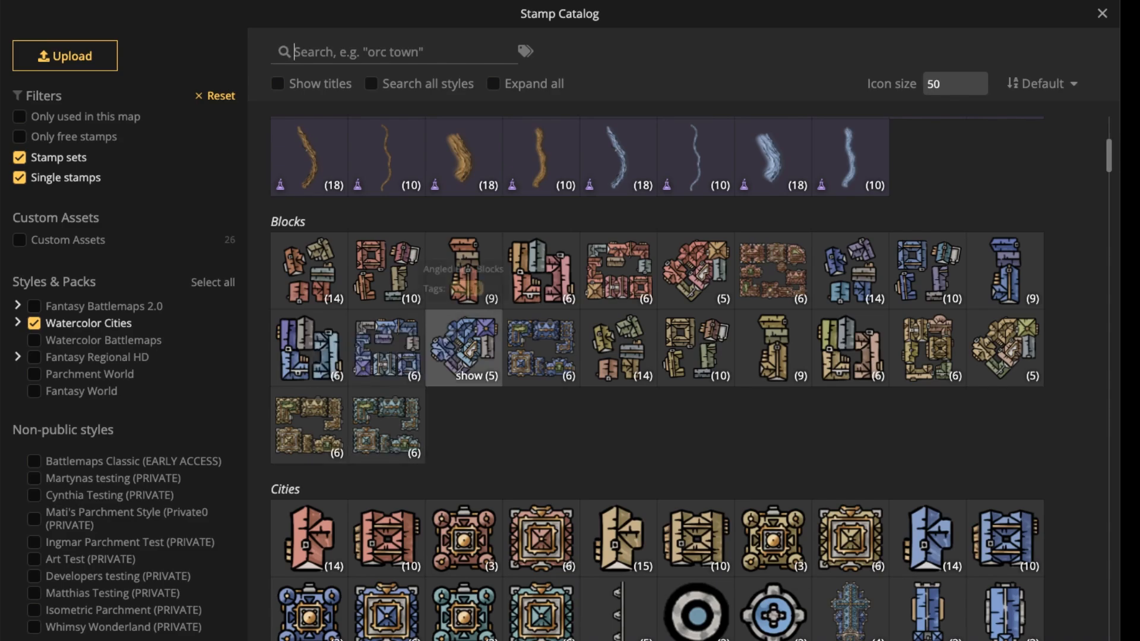
click(618, 270)
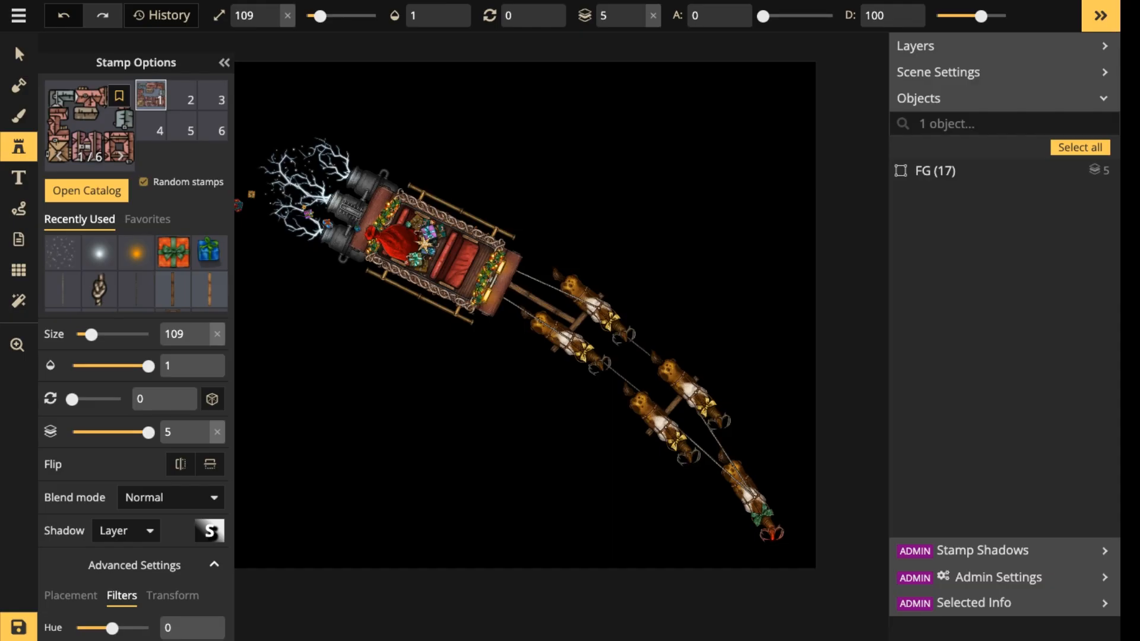
Set the city block stamp's saturation to 0 and its size to 69.
scroll(409, 364, up, 3)
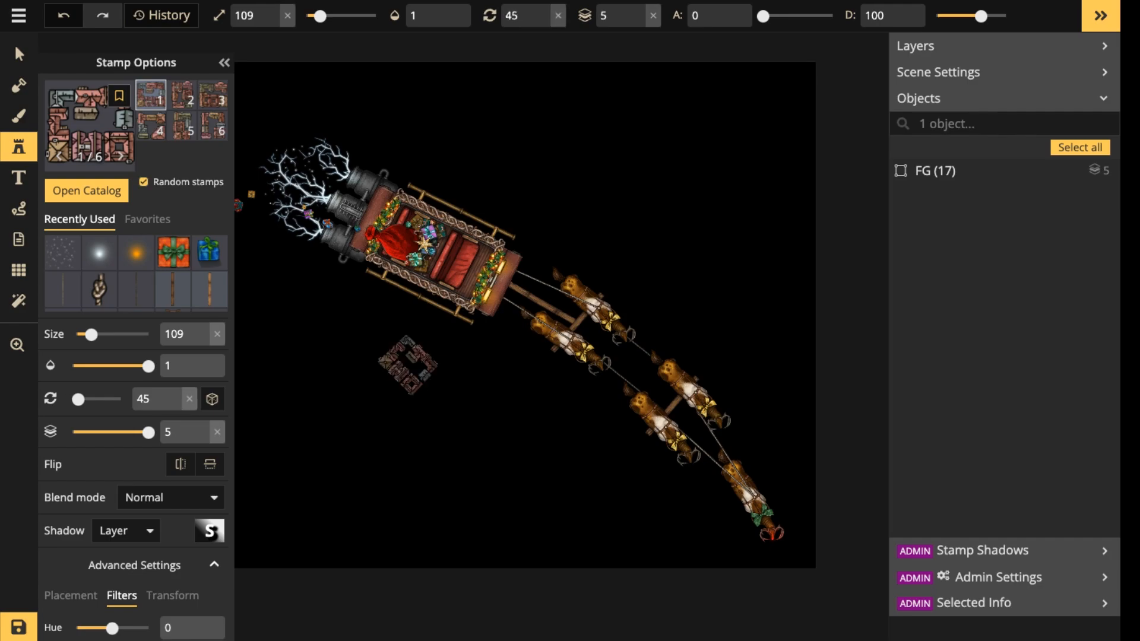
scroll(408, 363, down, 2)
scroll(413, 354, down, 1)
scroll(413, 354, down, 1)
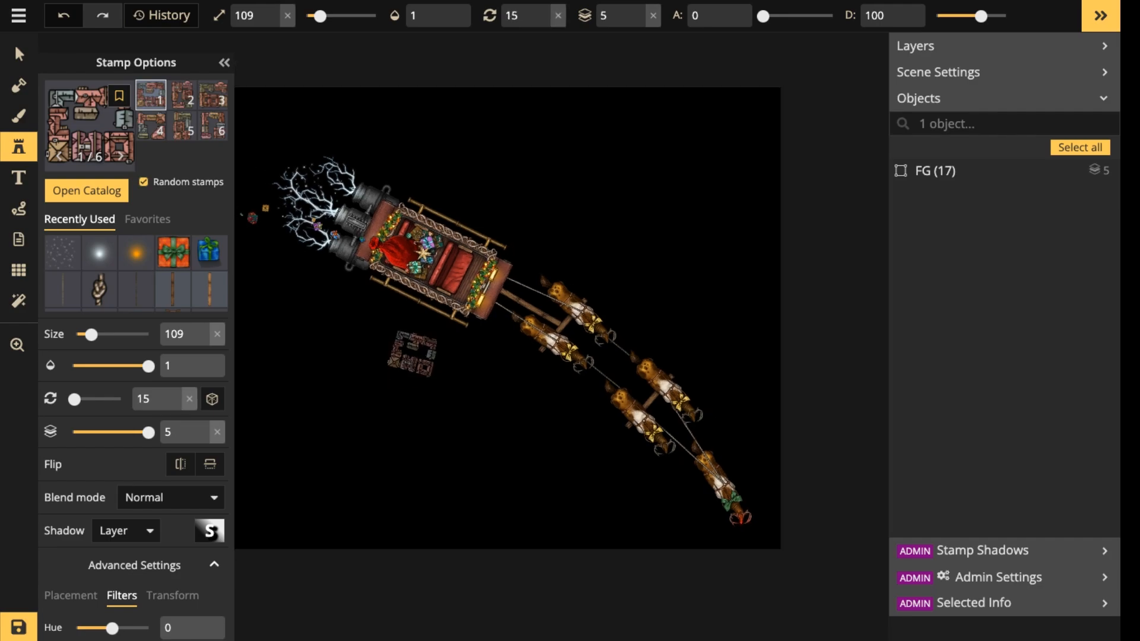
scroll(412, 354, up, 3)
drag(412, 355, 516, 302)
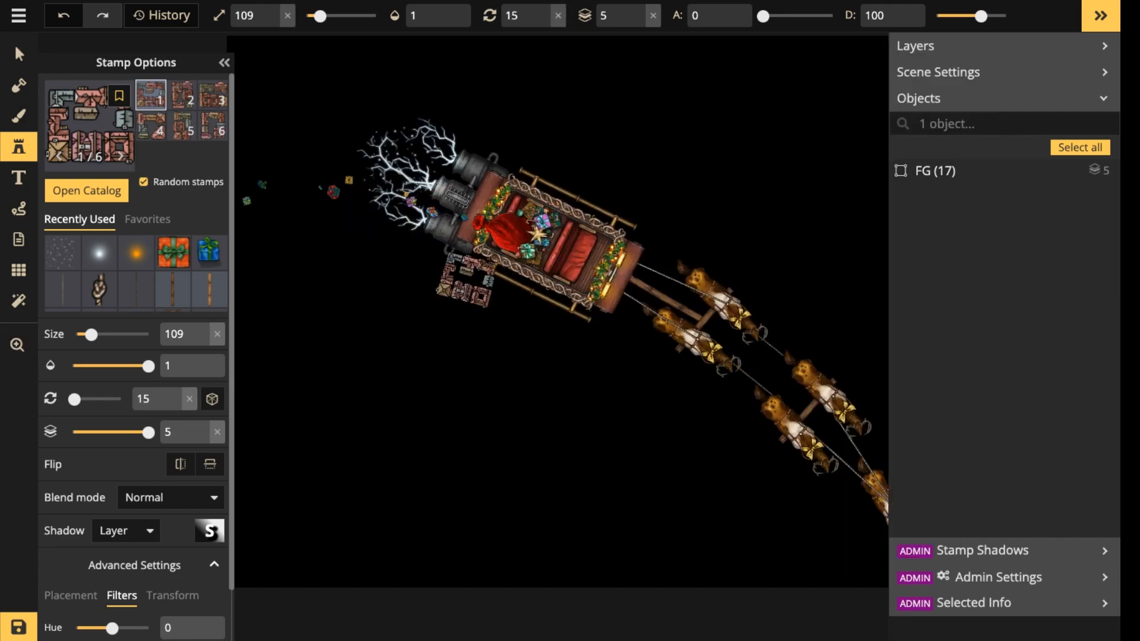
scroll(136, 357, down, 1)
drag(124, 581, 97, 580)
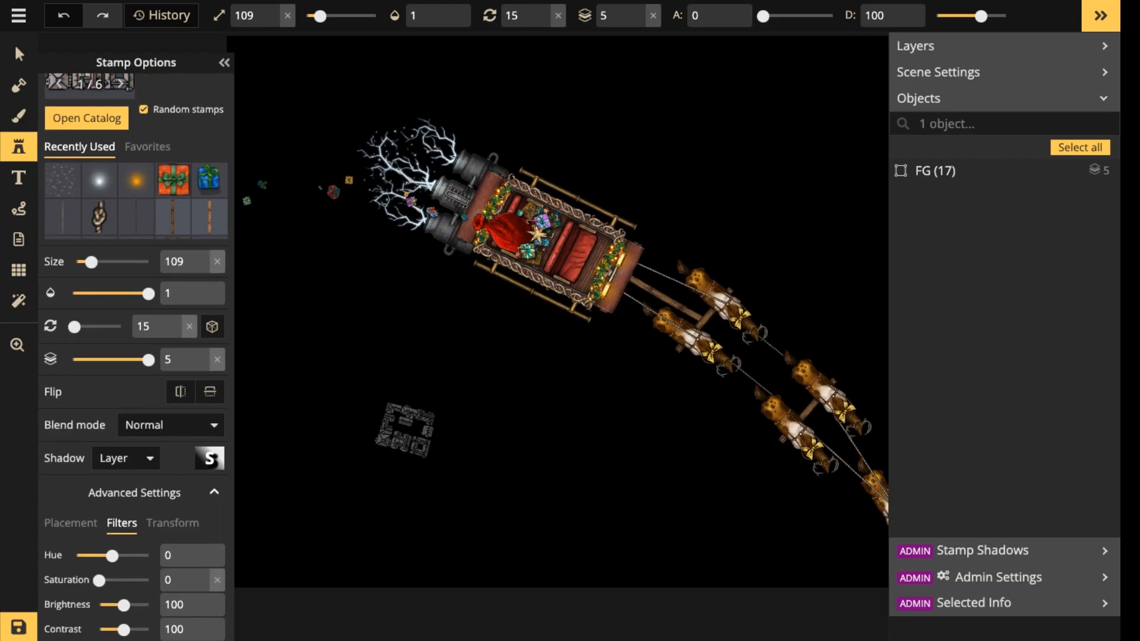
scroll(490, 386, down, 1)
scroll(491, 386, down, 3)
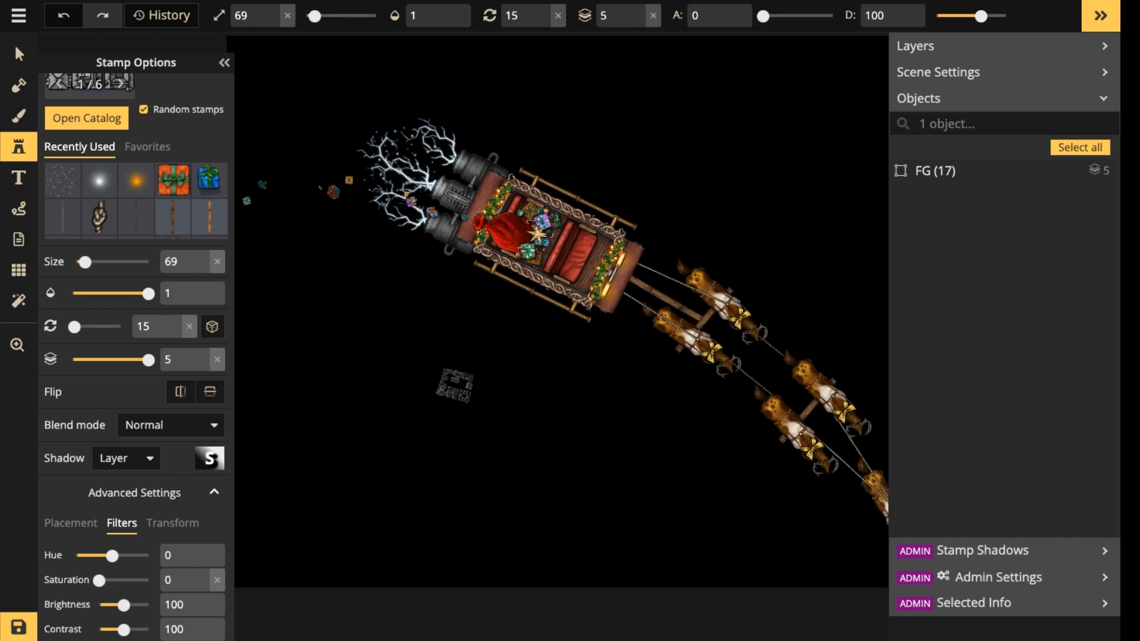
Place two grey city blocks rotated to 90 below the sleigh, the second directly above the first.
scroll(454, 380, up, 5)
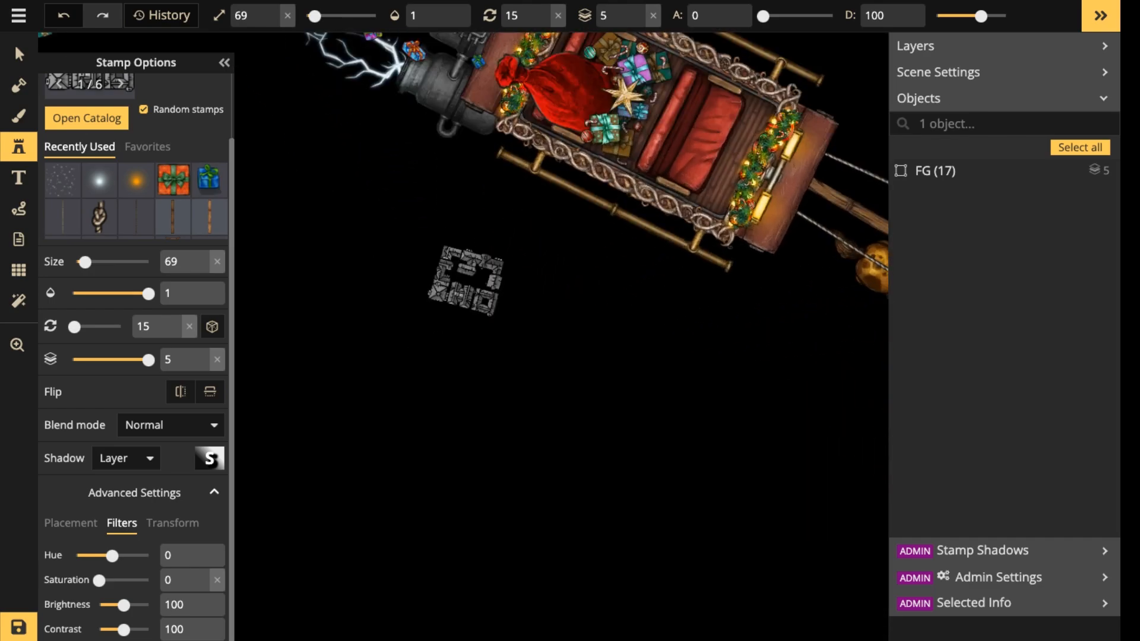
scroll(184, 137, up, 2)
scroll(384, 413, up, 5)
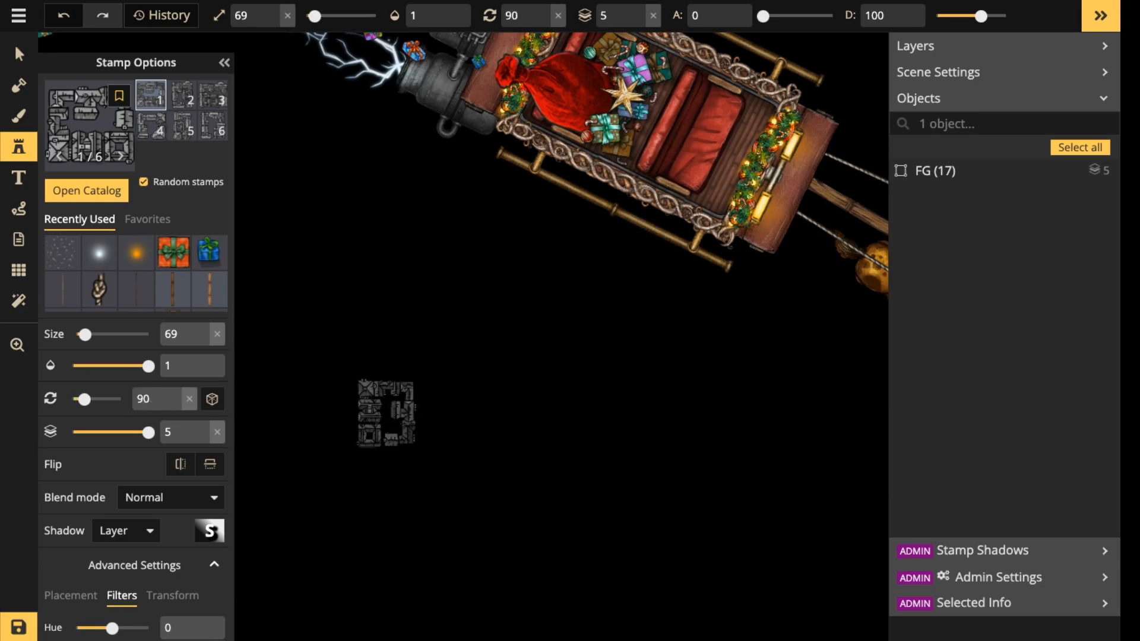
click(386, 414)
scroll(451, 412, up, 3)
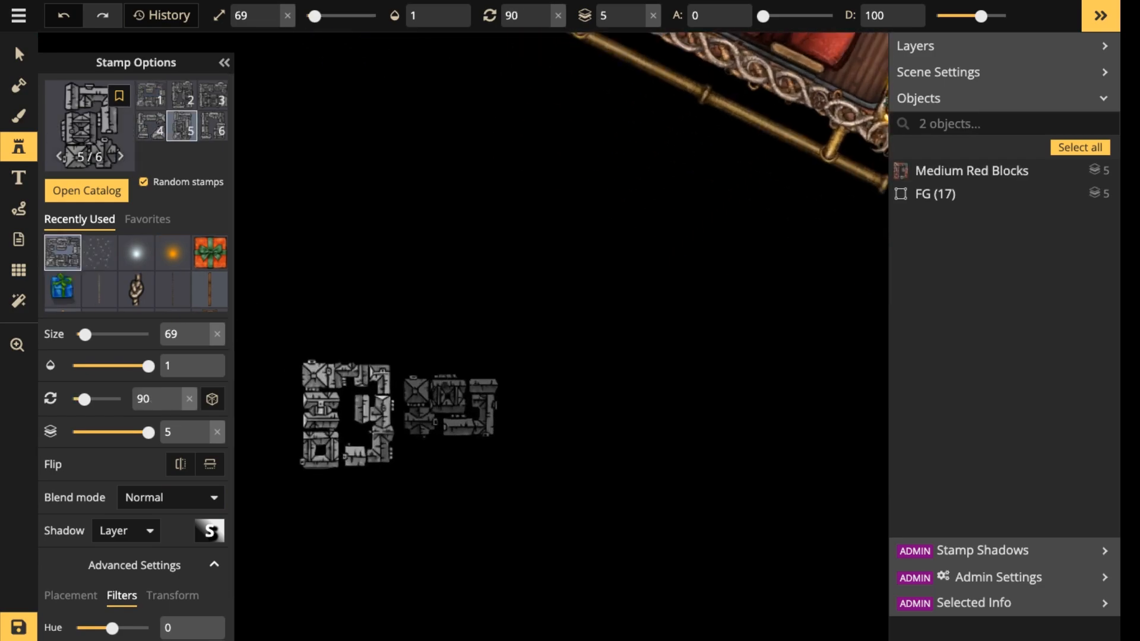
scroll(452, 405, up, 5)
scroll(345, 315, down, 6)
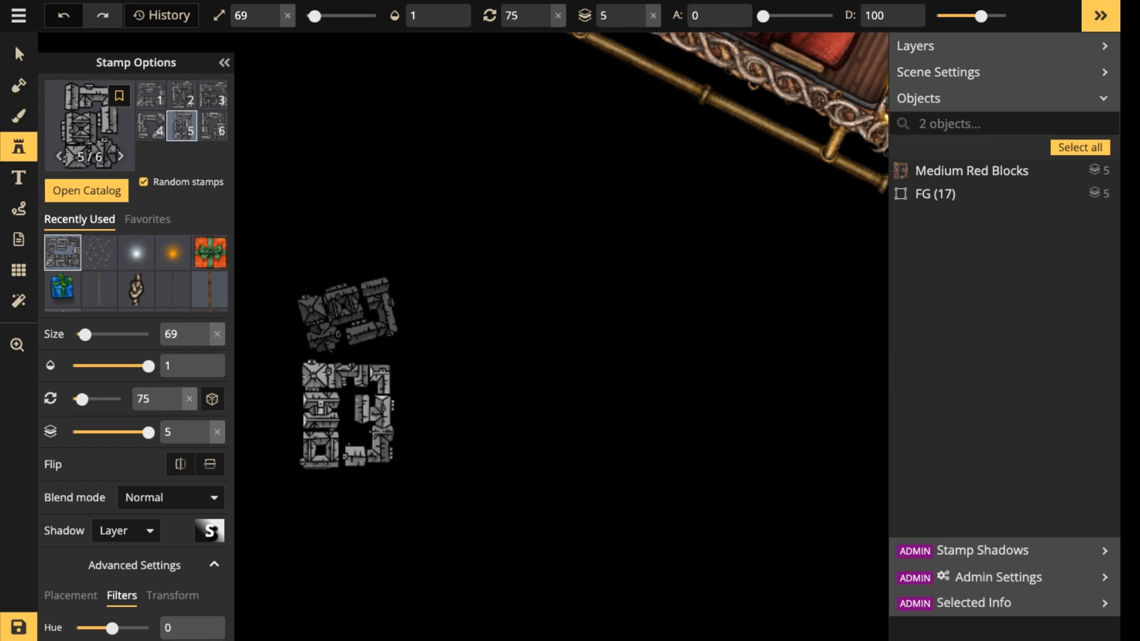
scroll(348, 315, up, 1)
click(347, 314)
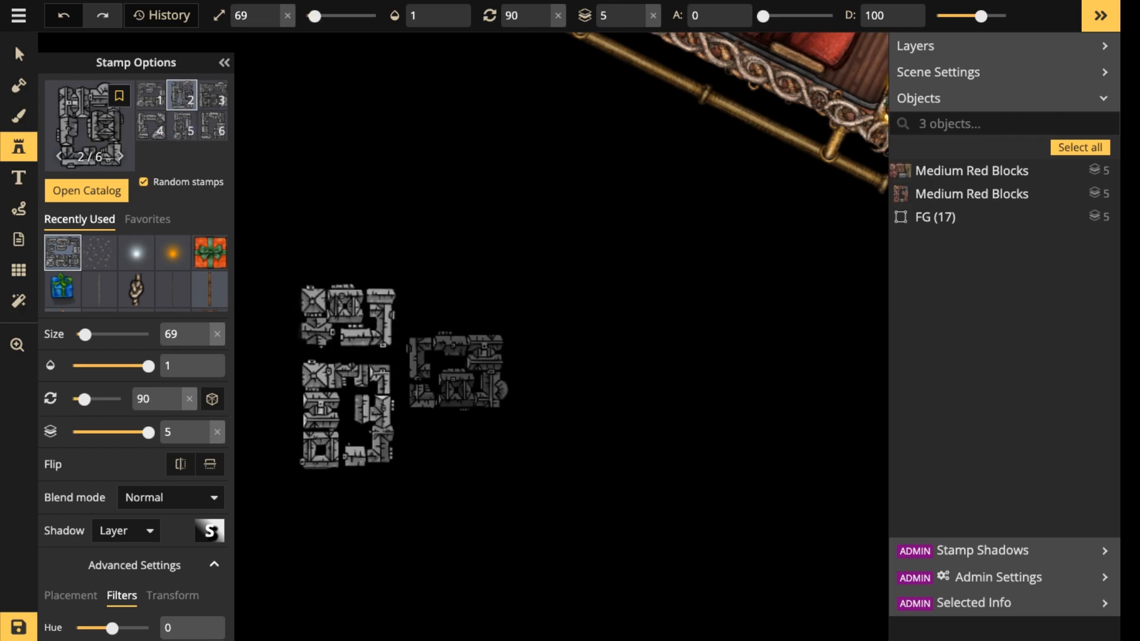
Flank the lower city block with one block rotated to 0 on its right and one rotated to 270 on its left.
scroll(457, 422, down, 4)
scroll(457, 423, down, 3)
scroll(455, 416, up, 1)
click(450, 410)
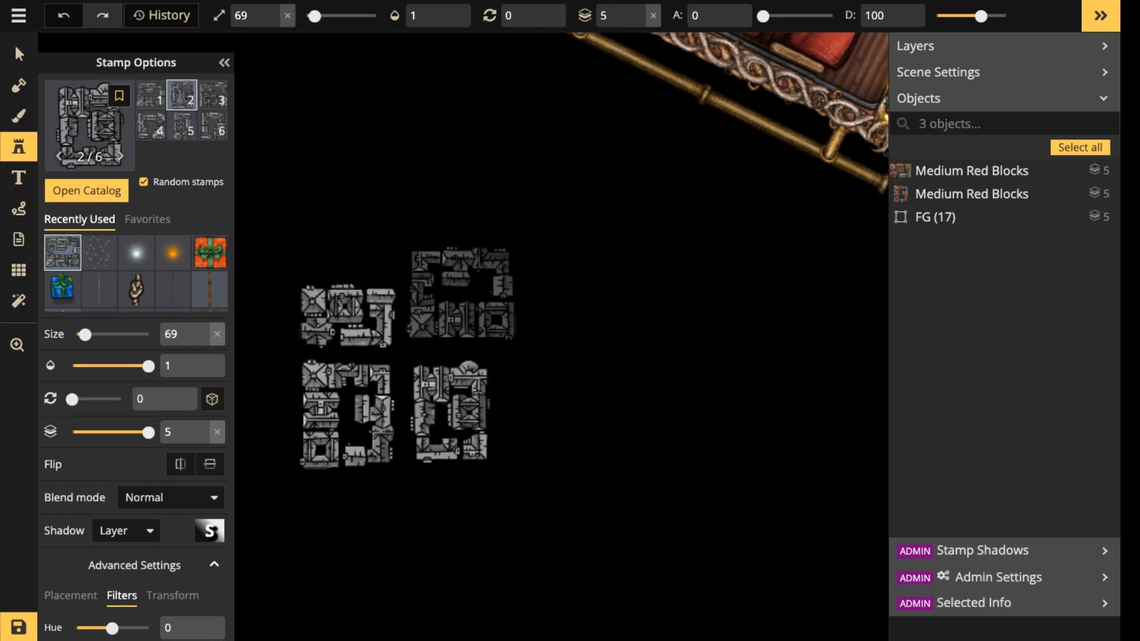
key(space)
drag(269, 431, 456, 426)
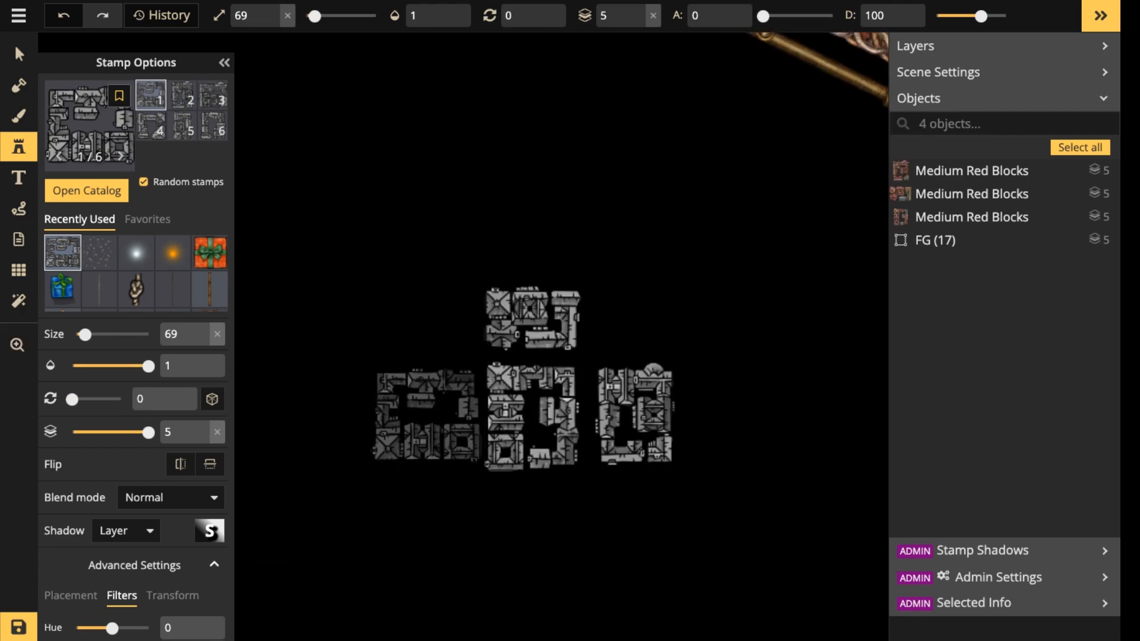
scroll(424, 406, down, 1)
scroll(425, 407, down, 6)
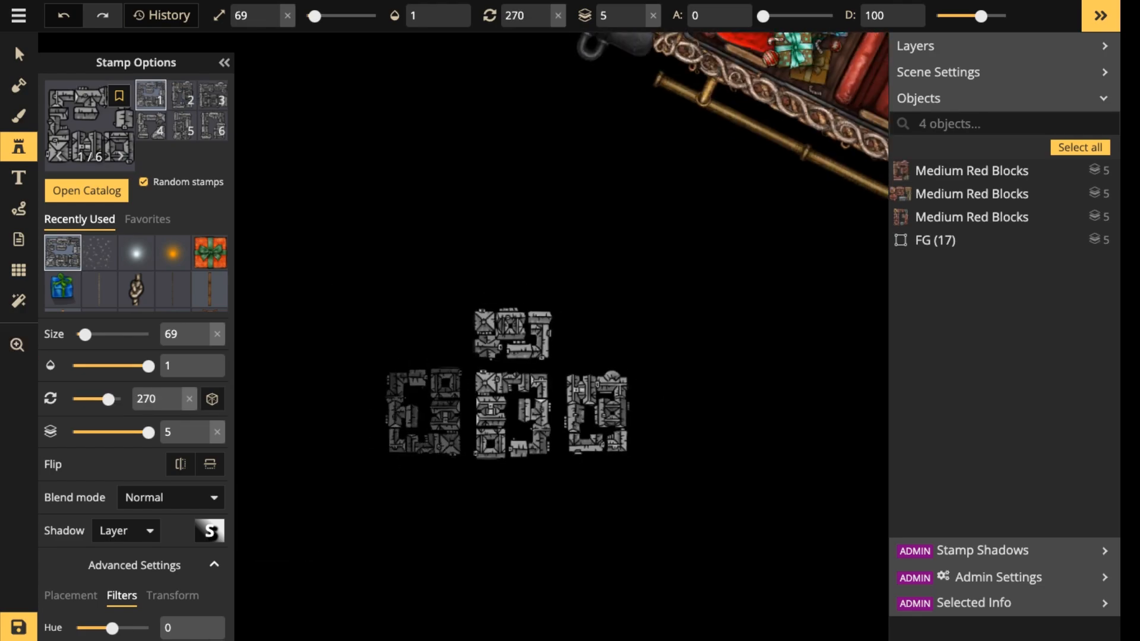
click(423, 412)
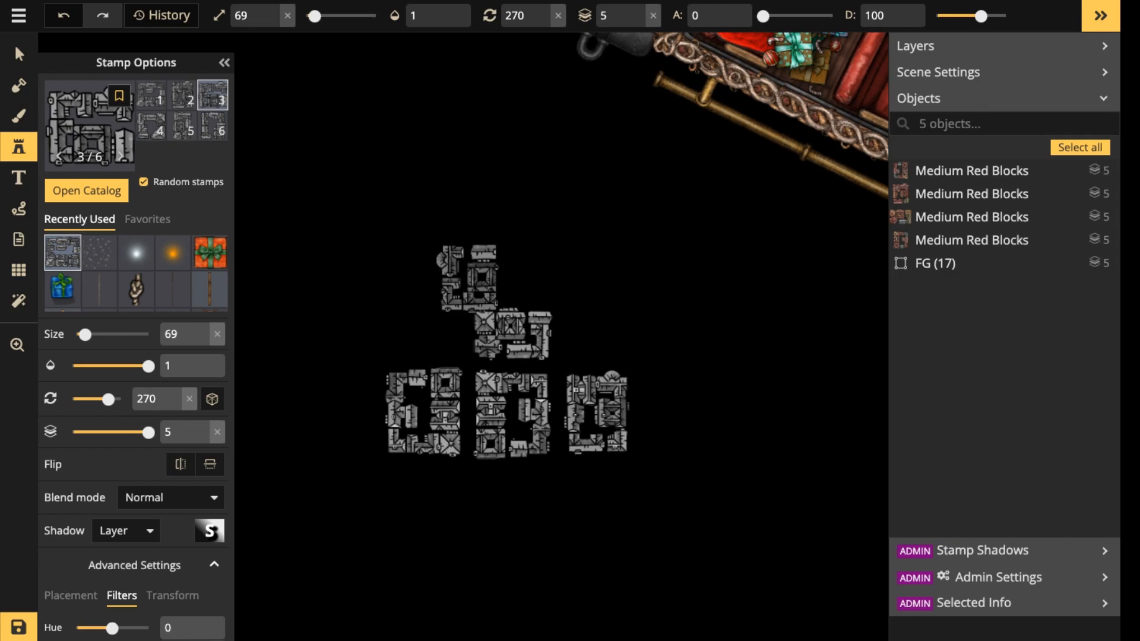
Extend the city upward and to the right with four more blocks rotated to 270, leaving street gaps between them.
scroll(554, 338, up, 3)
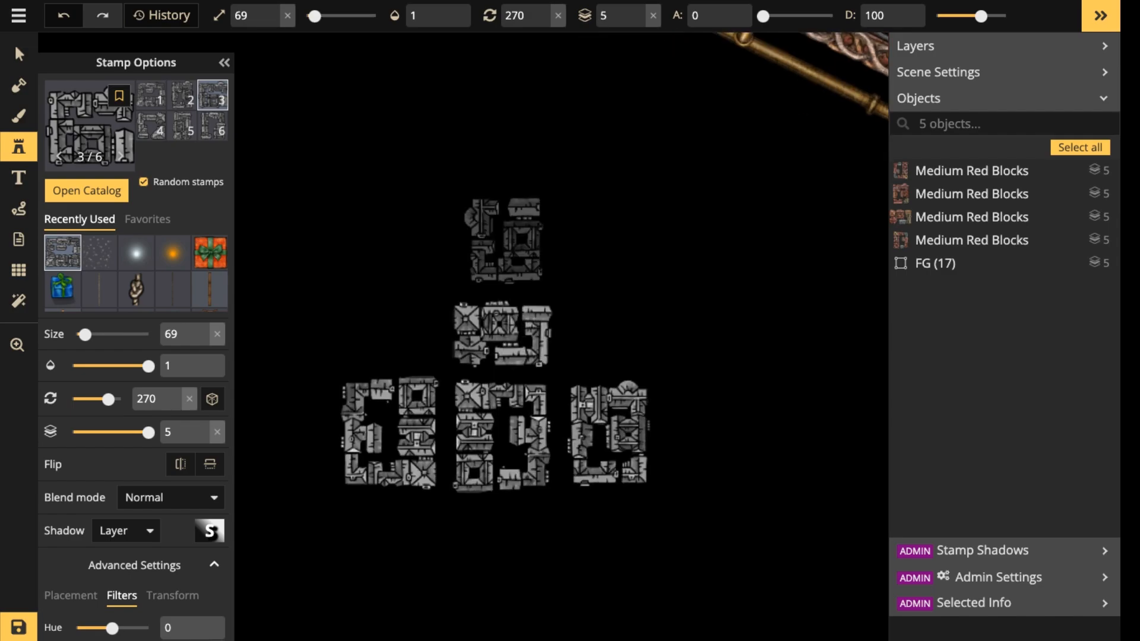
click(467, 278)
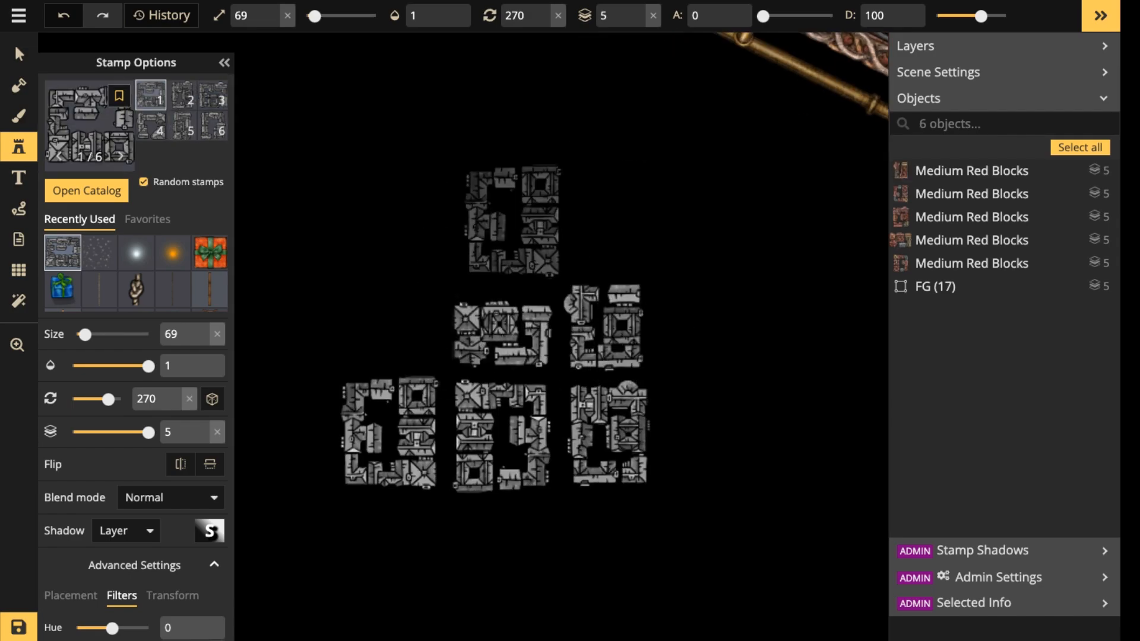
click(500, 226)
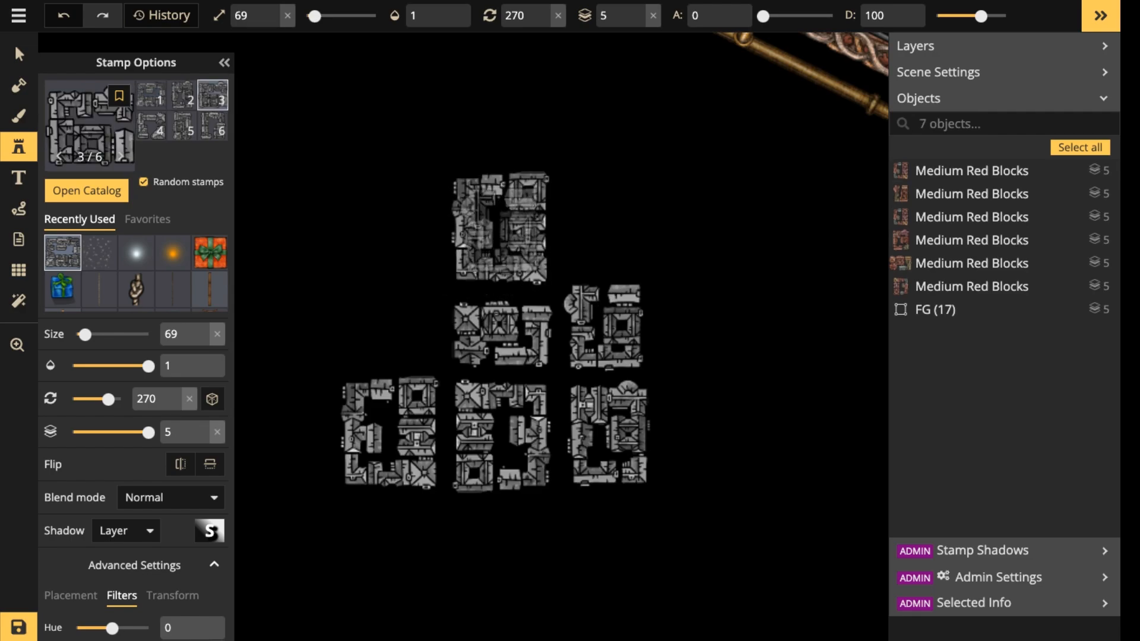
click(698, 324)
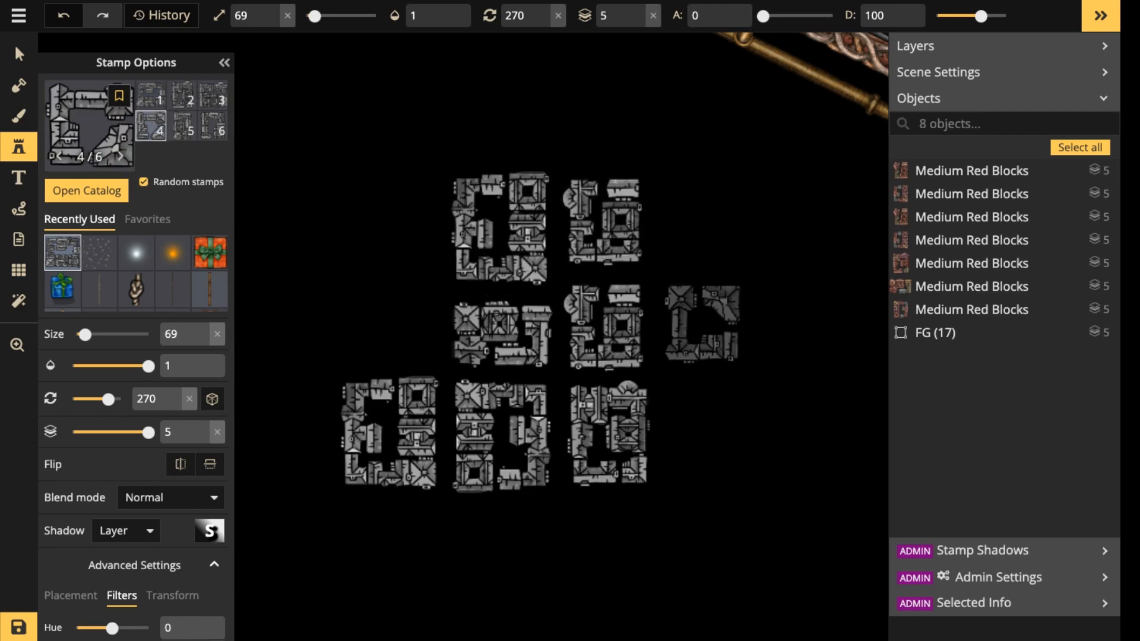
click(694, 324)
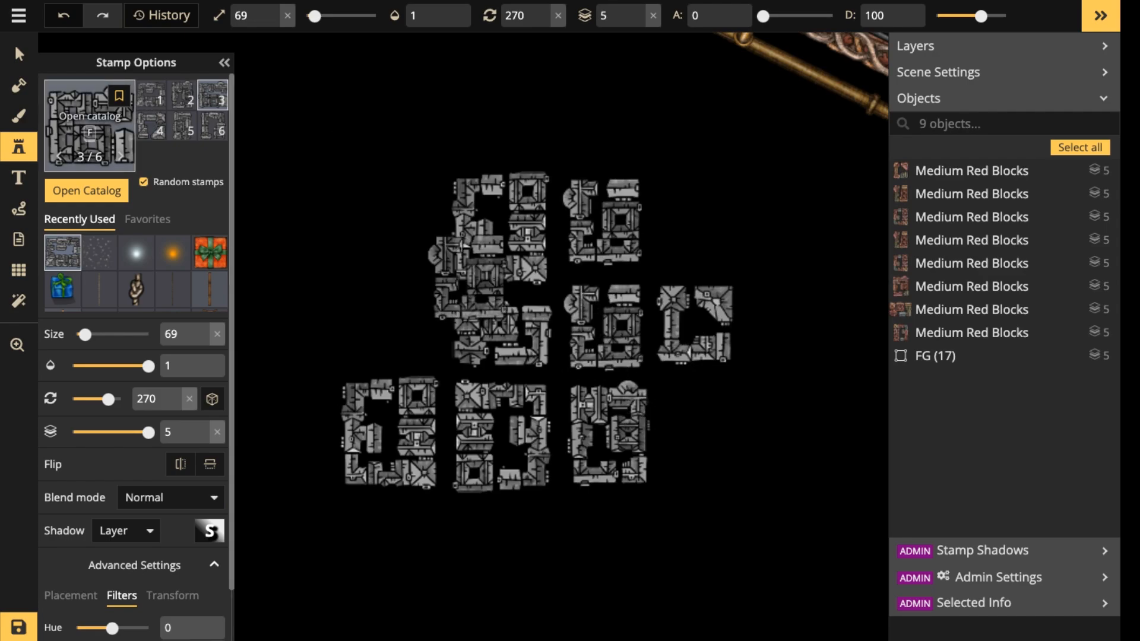
click(90, 125)
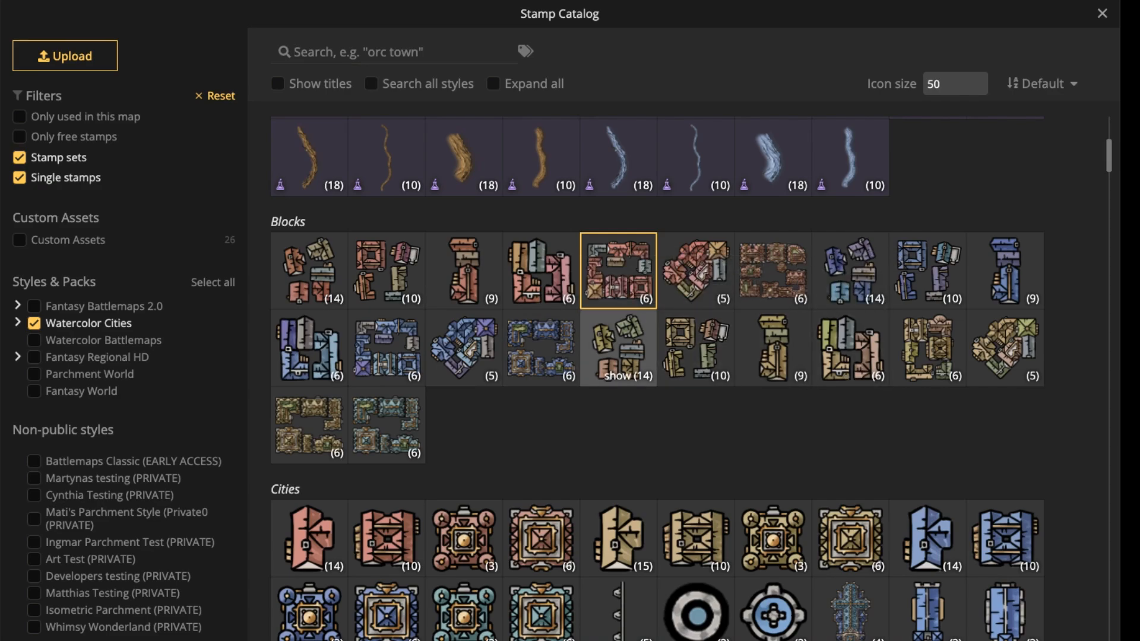
click(617, 348)
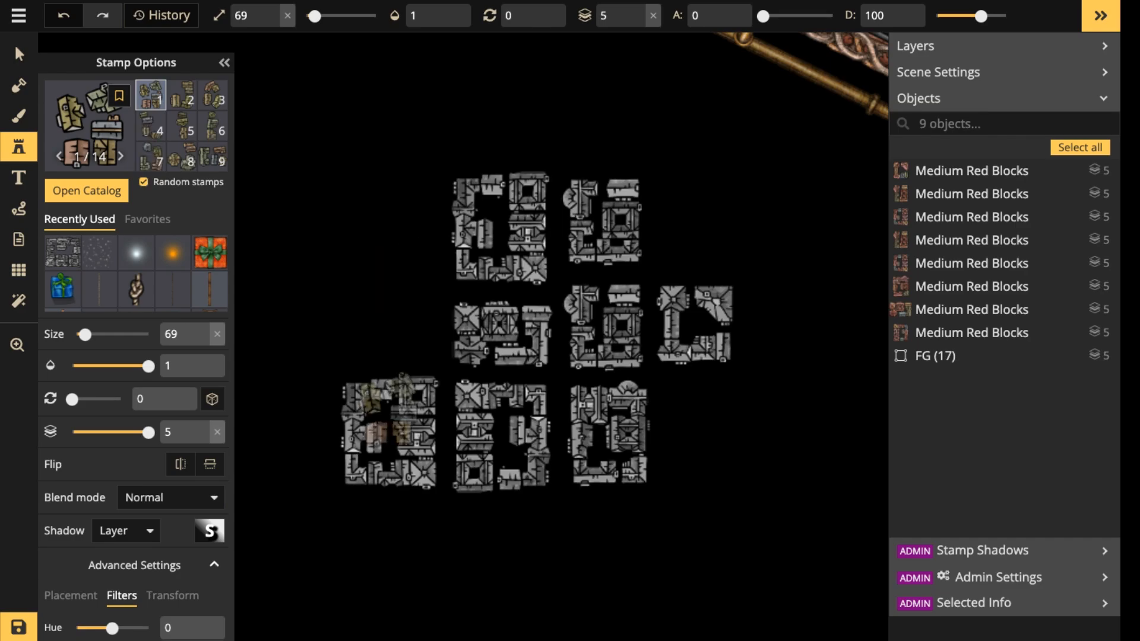
scroll(136, 357, down, 1)
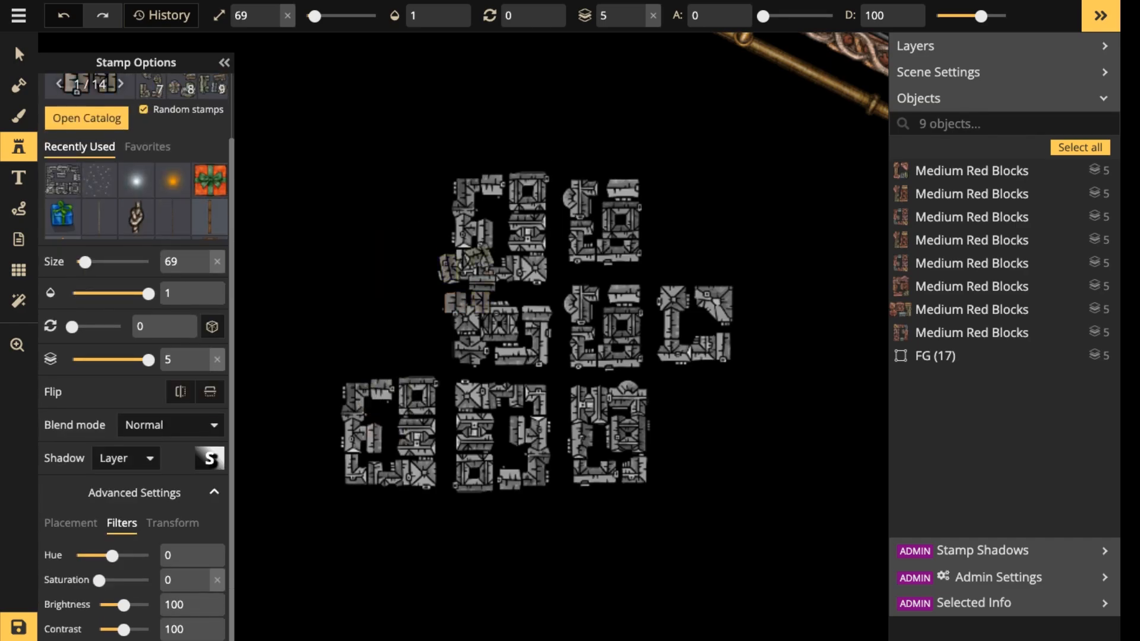
scroll(683, 332, down, 3)
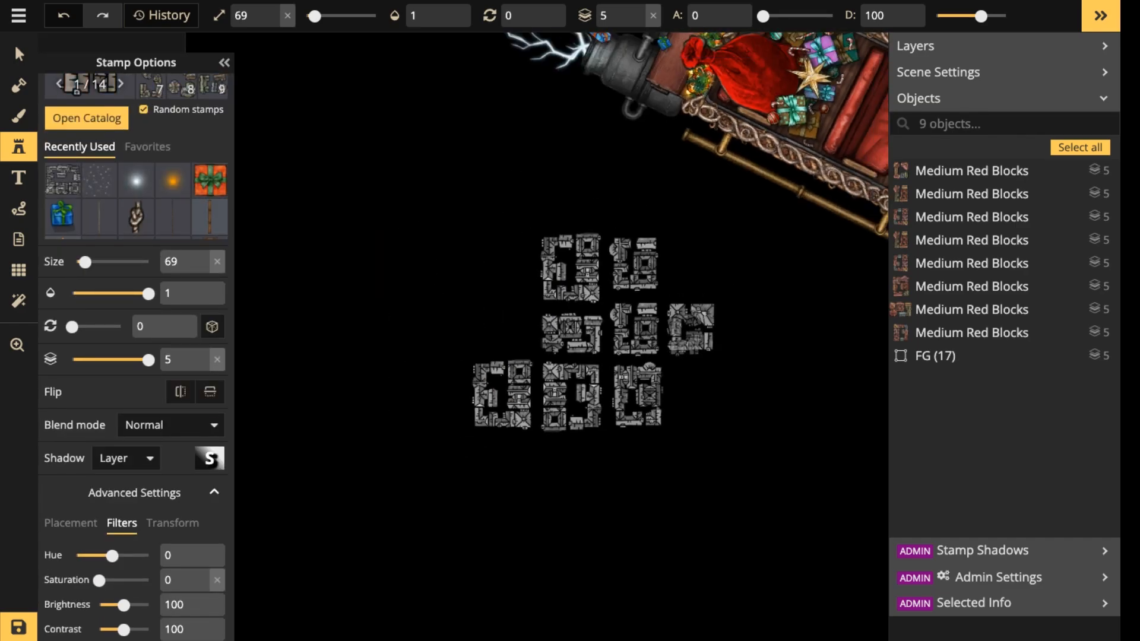
key(space)
drag(686, 333, 520, 506)
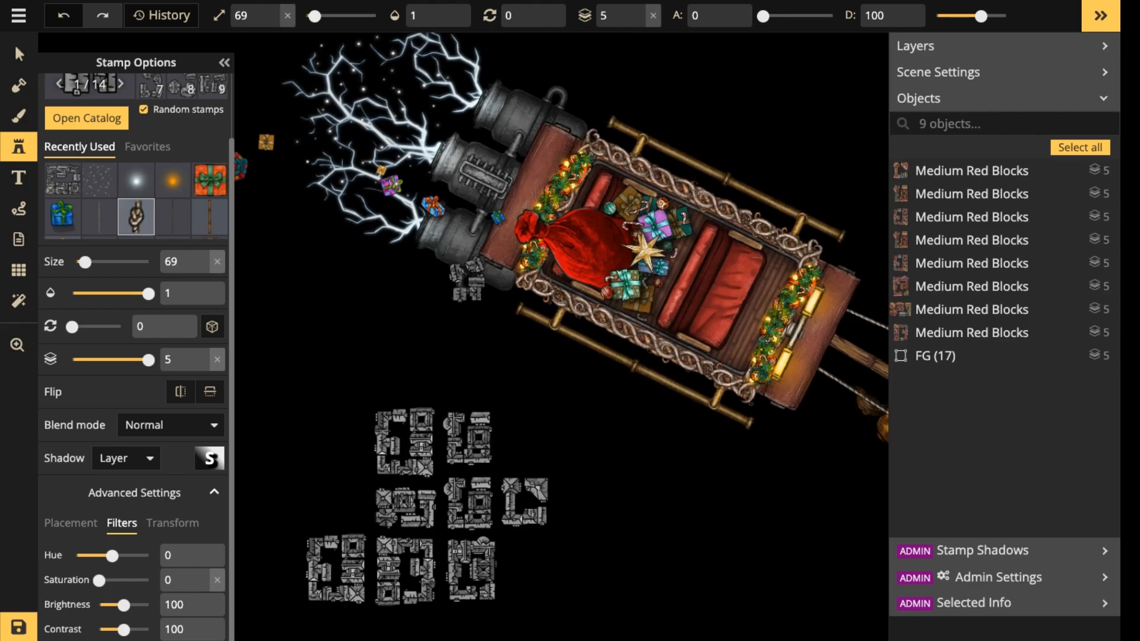
Lock the FG sleigh group so that it cannot be selected together with the city blocks, and clear the selection.
click(19, 54)
scroll(473, 571, down, 1)
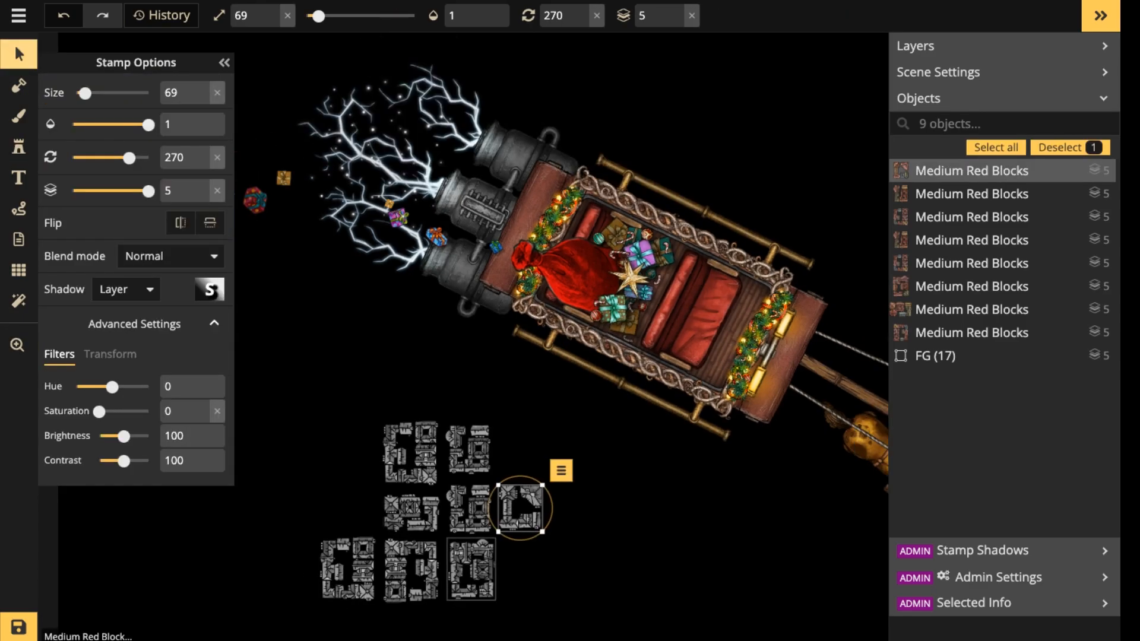
scroll(473, 571, down, 1)
key(space)
drag(473, 571, 483, 392)
drag(326, 282, 548, 413)
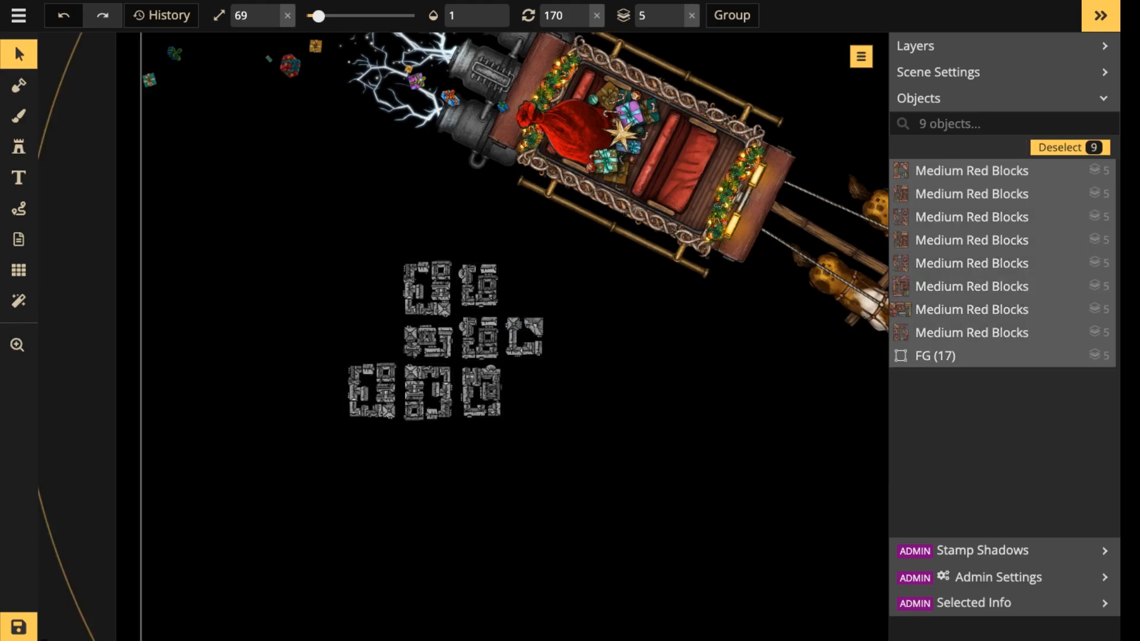
click(684, 204)
scroll(684, 204, down, 1)
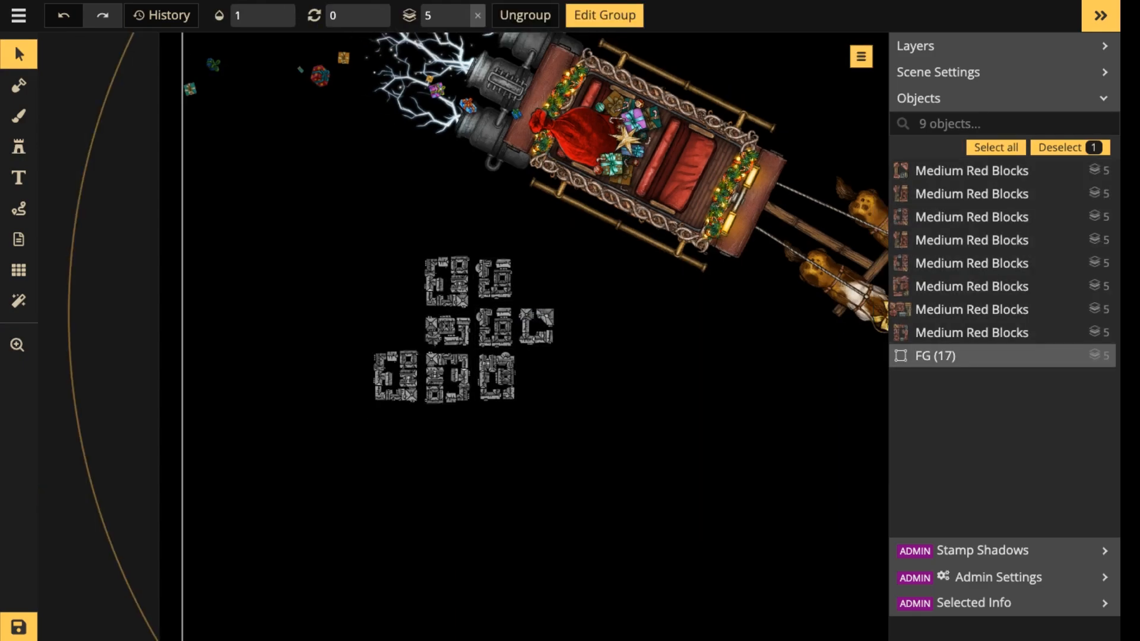
scroll(683, 204, down, 1)
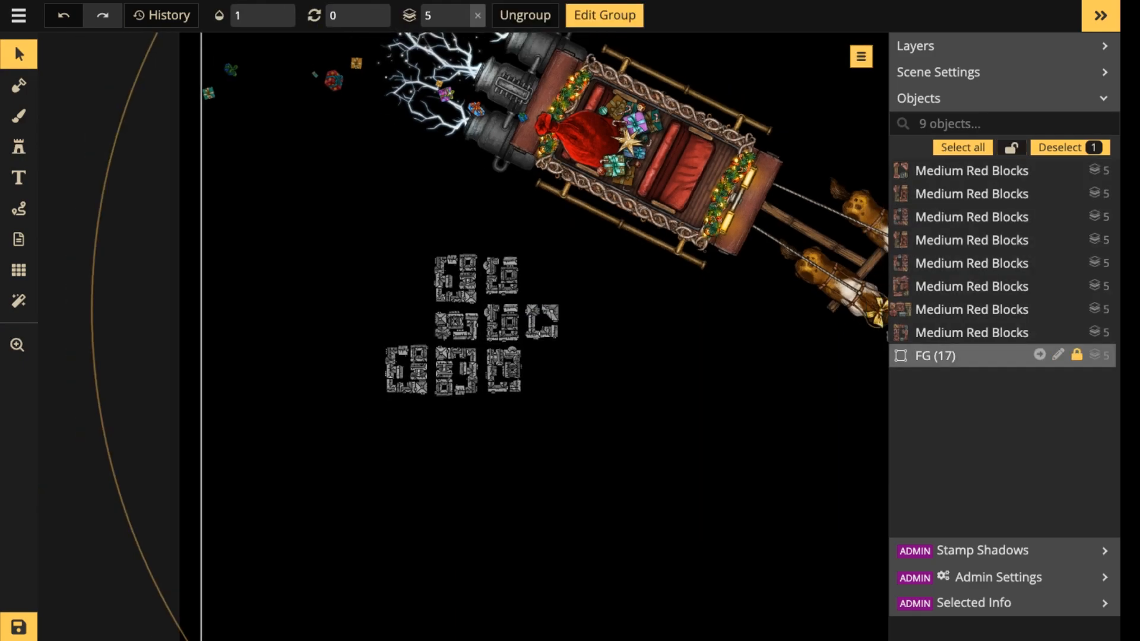
click(995, 147)
key(Escape)
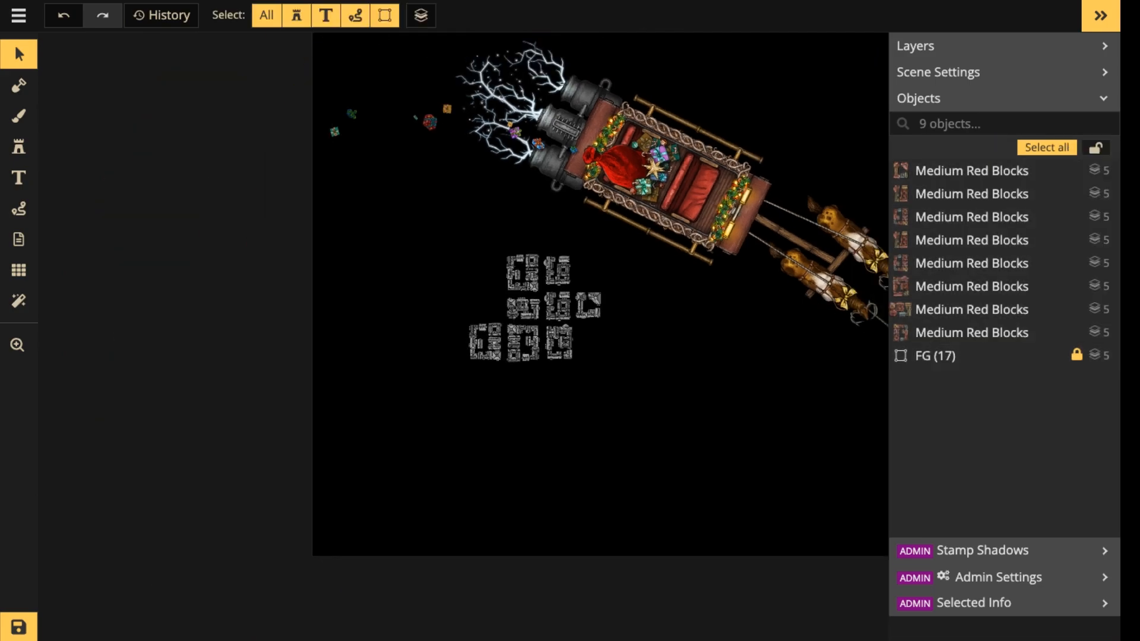
Duplicate the eight city blocks, rotate the copy a half turn and fit it directly beneath the original blocks.
drag(652, 267, 535, 330)
drag(297, 331, 494, 461)
scroll(447, 439, up, 3)
drag(436, 391, 541, 596)
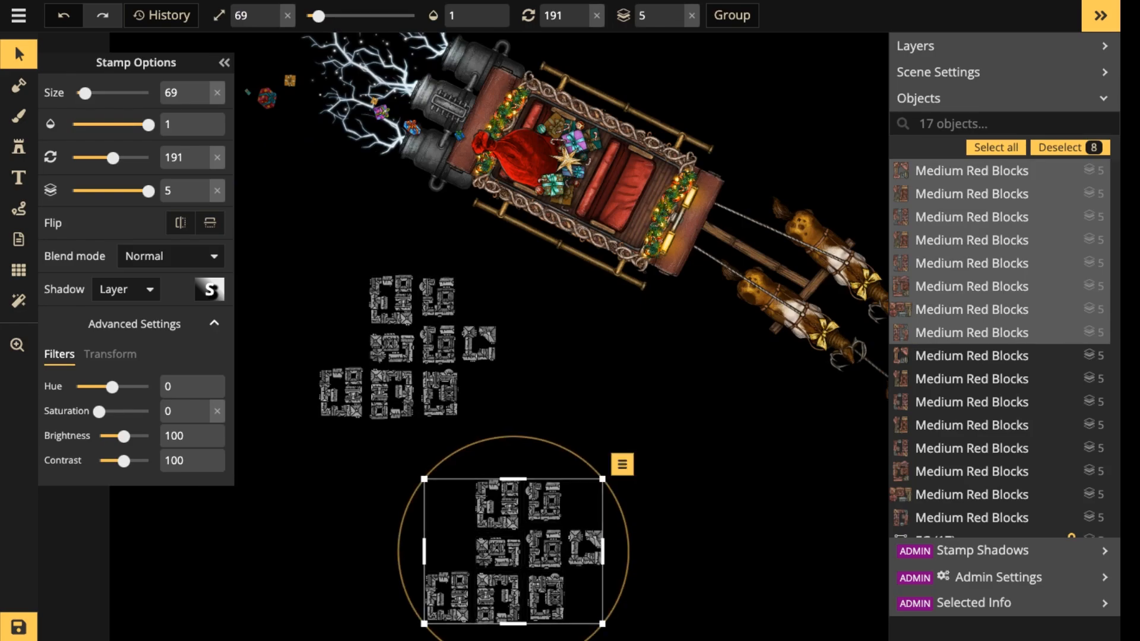
drag(621, 466, 409, 628)
drag(527, 550, 381, 499)
Paste another copy of the eight blocks, give it a quarter turn and fit it along the right side of the cluster.
key(ctrl+c)
key(ctrl+v)
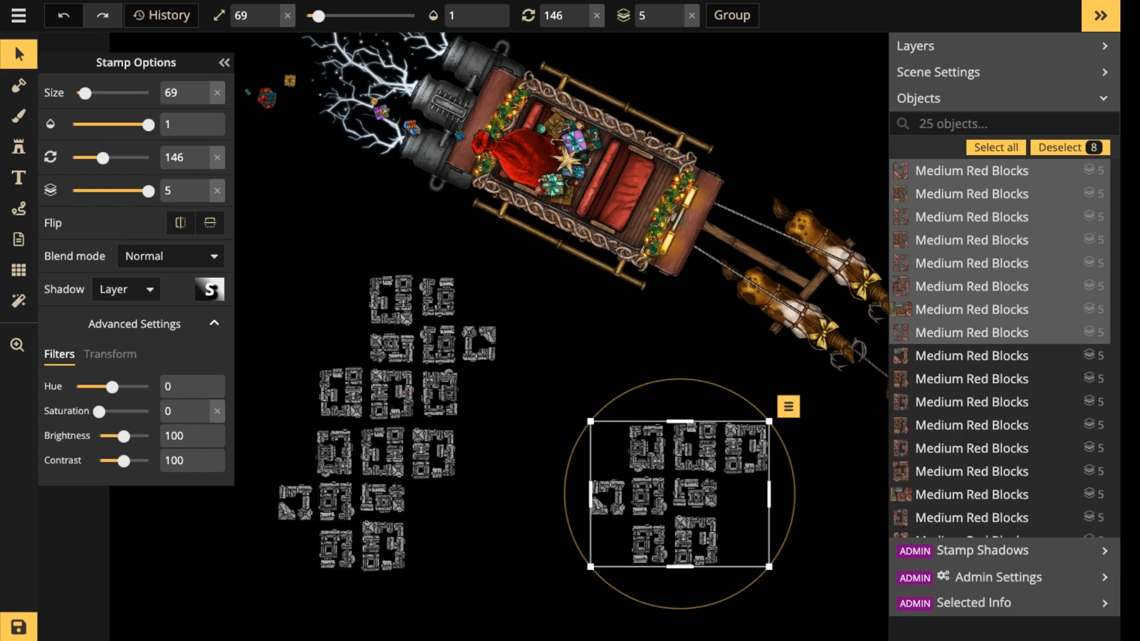
drag(559, 600, 650, 532)
drag(559, 532, 493, 457)
drag(737, 394, 778, 554)
drag(680, 500, 541, 433)
scroll(566, 428, down, 2)
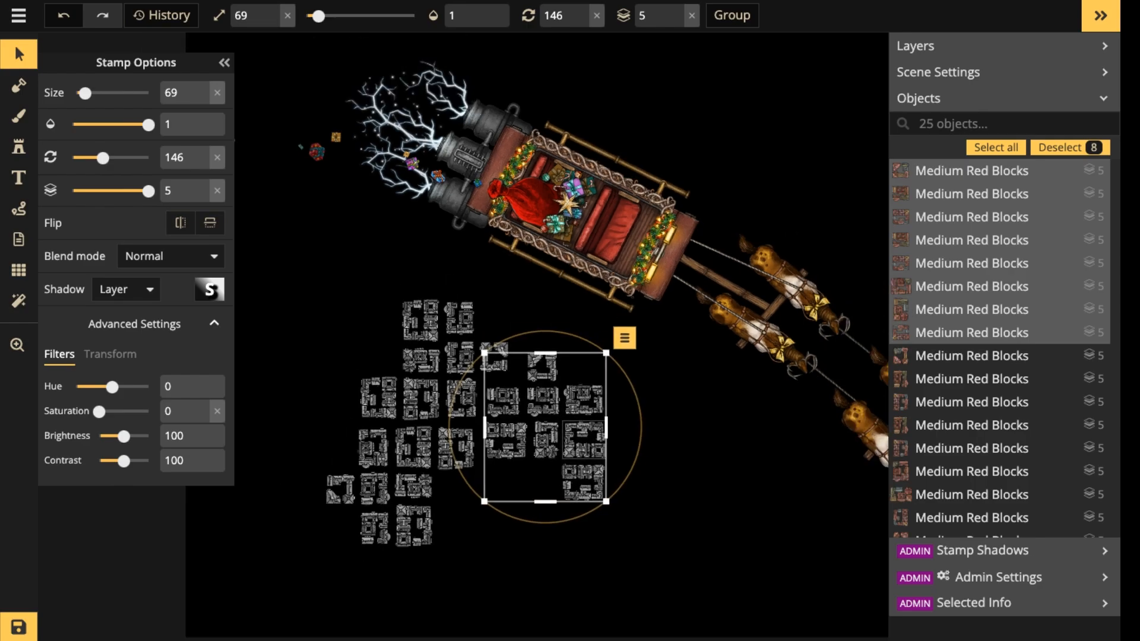
Select all 24 city blocks and paste a copy of the whole cluster.
drag(399, 401, 624, 585)
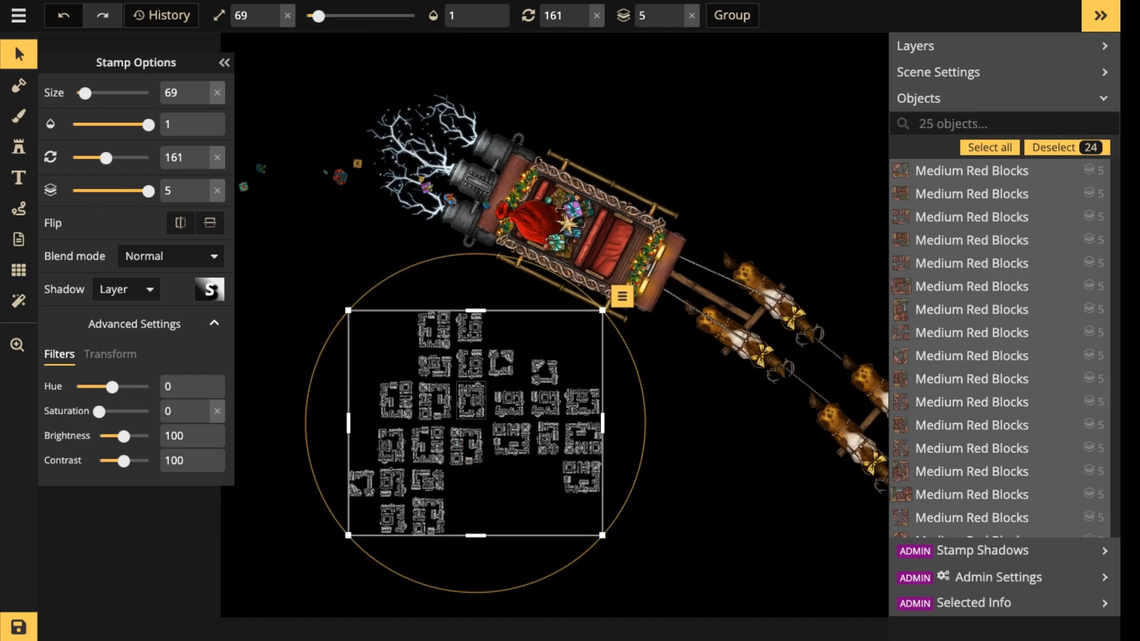
drag(470, 401, 409, 347)
key(ctrl+c)
key(ctrl+v)
scroll(543, 463, down, 2)
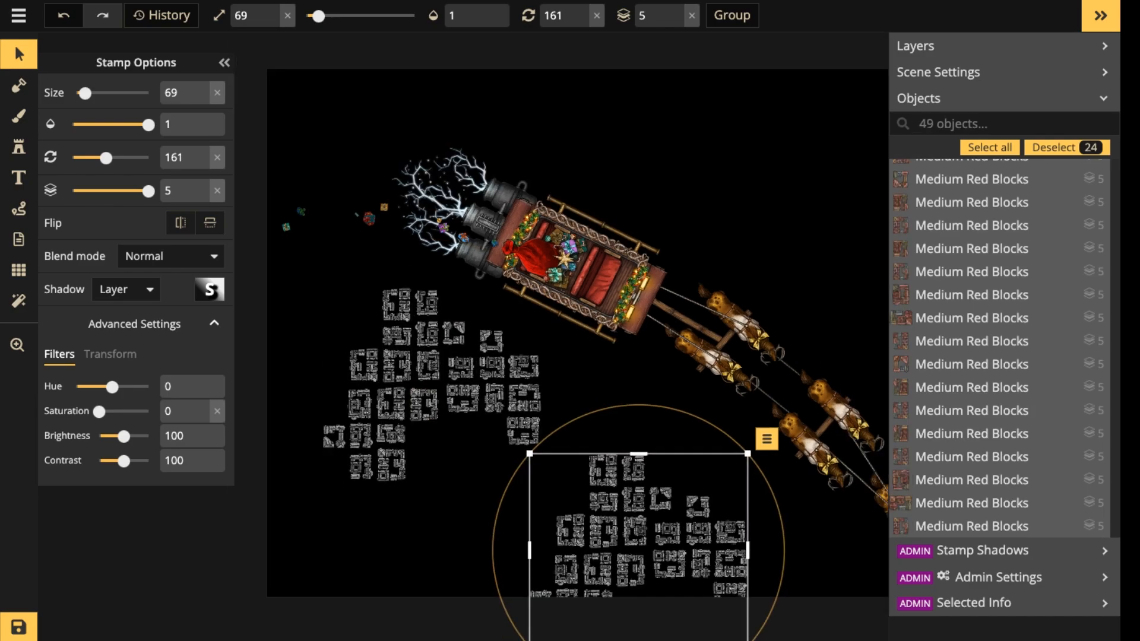
Rotate the pasted 24-block cluster a half turn and move it up against the underside of the original cluster.
key(space)
drag(543, 463, 580, 347)
drag(648, 424, 524, 400)
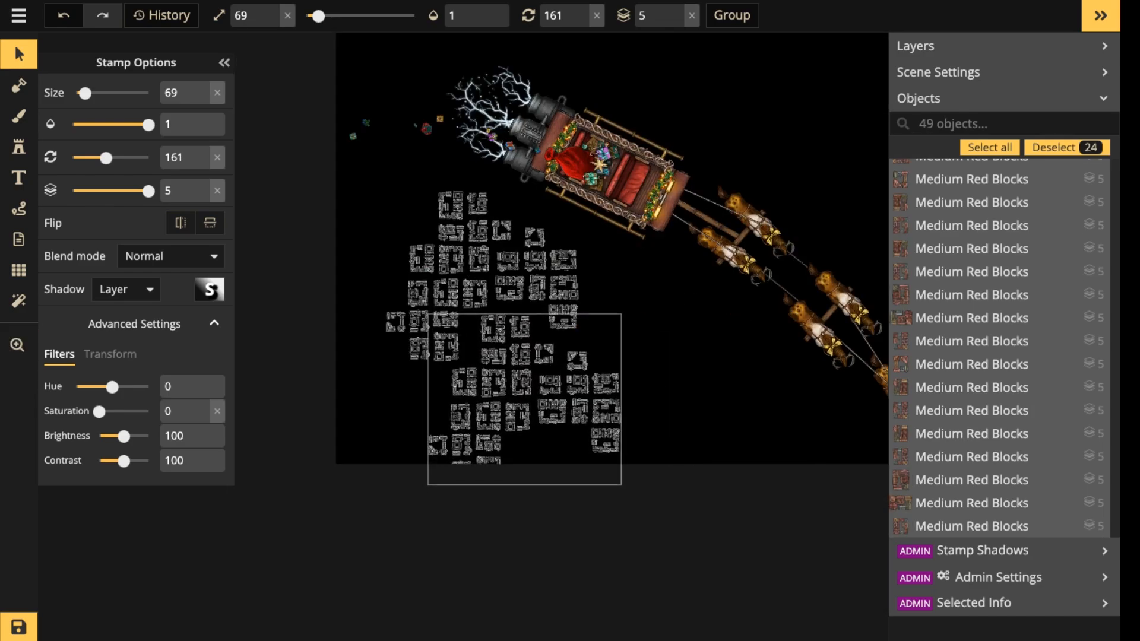
drag(653, 400, 395, 400)
drag(516, 371, 447, 377)
scroll(469, 302, down, 1)
scroll(482, 300, down, 1)
mouse_move(487, 340)
mouse_down()
mouse_move(501, 332)
mouse_move(479, 336)
mouse_up()
scroll(496, 338, down, 1)
Select all 48 city blocks, move them up under the sleigh and set their layer to -2.
drag(386, 236, 617, 478)
drag(485, 368, 609, 253)
double_click(677, 22)
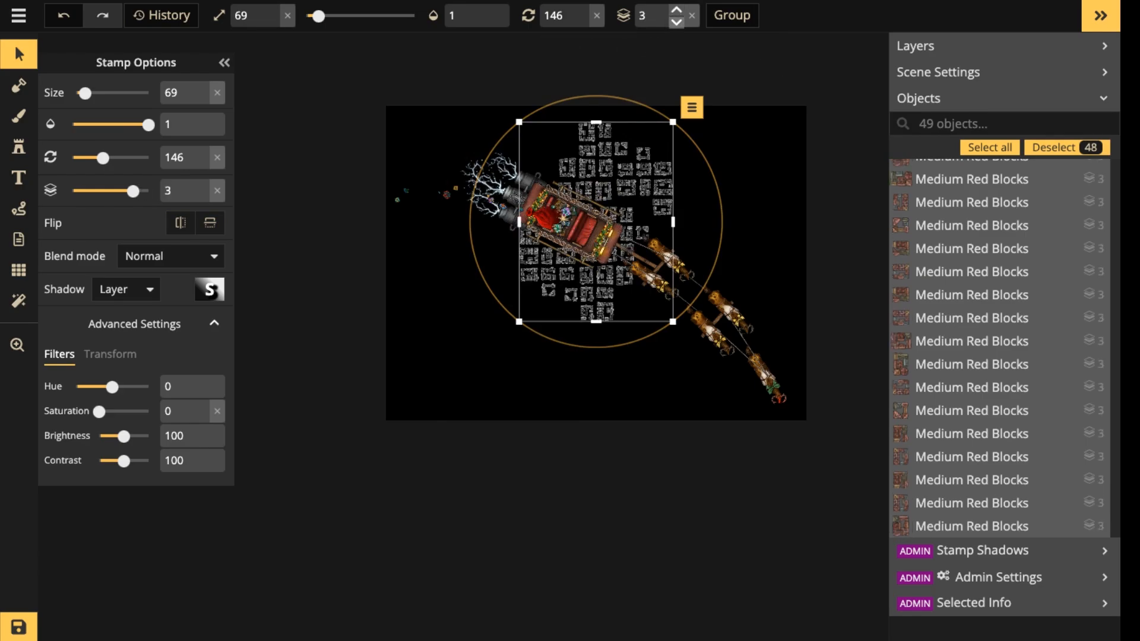
triple_click(676, 22)
Darken the 48 city blocks to brightness 25 and rotate the cluster to 186, keeping it centred behind the sleigh.
scroll(577, 263, up, 3)
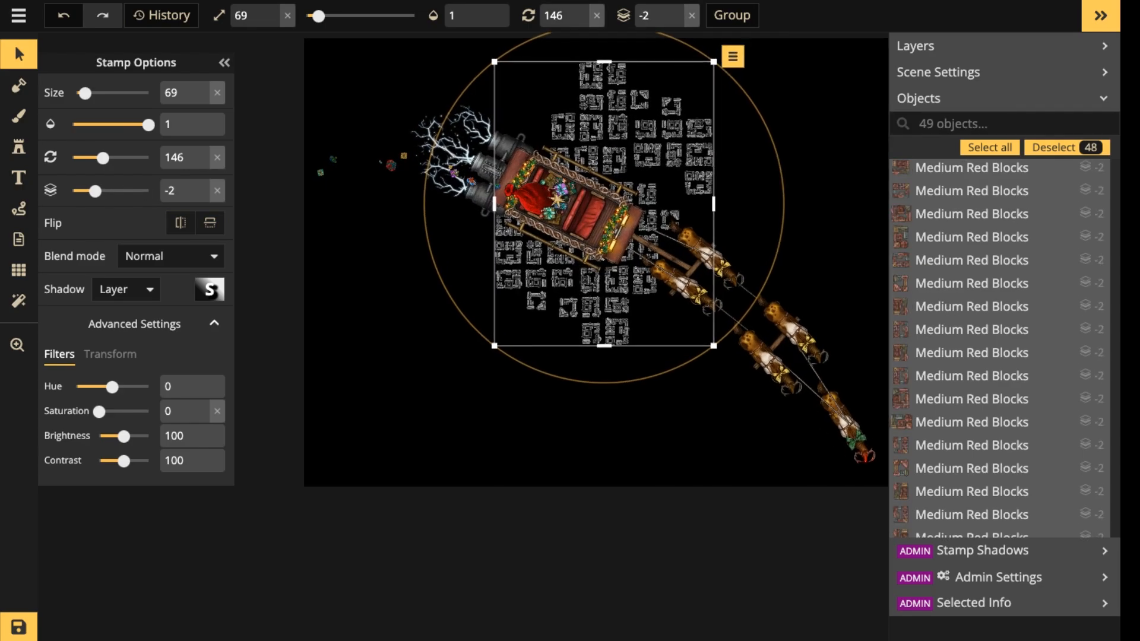
drag(124, 437, 109, 436)
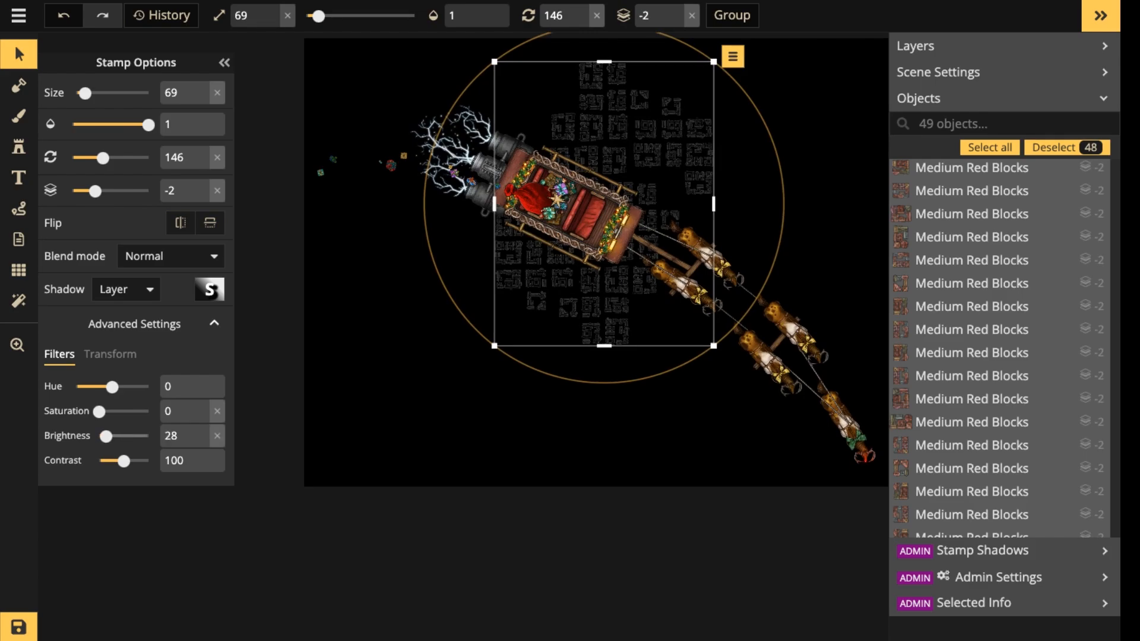
drag(763, 290, 670, 373)
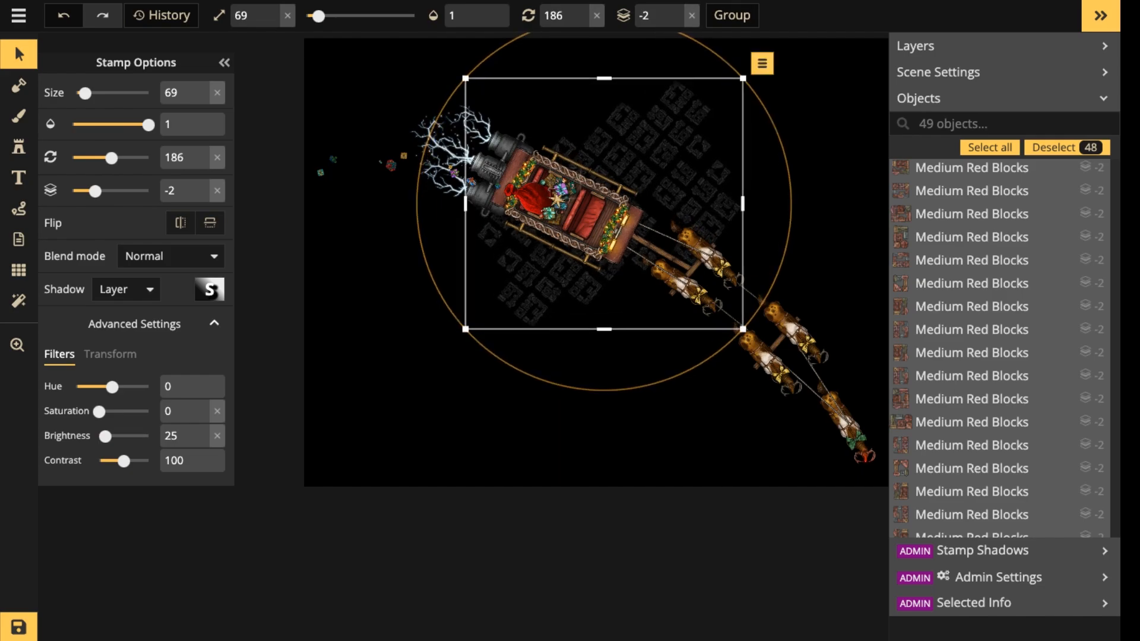
drag(662, 202, 661, 196)
Paste a copy of the 48-block cluster, rotate it to 164 and place it in the lower-left area of the map.
key(ctrl+v)
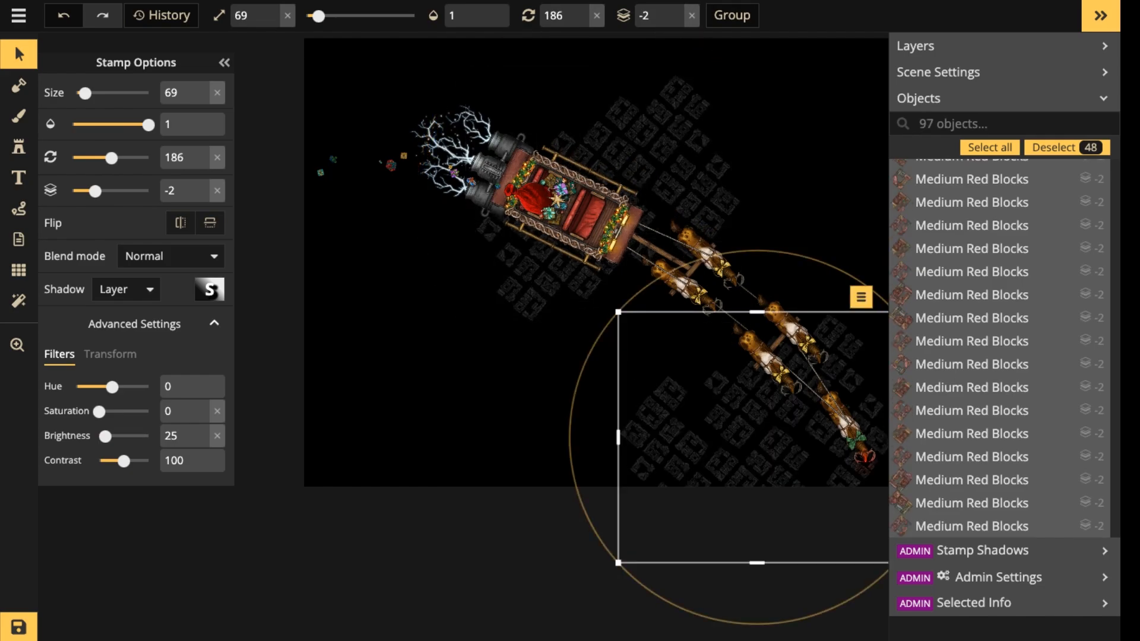
drag(749, 436, 719, 352)
drag(600, 386, 491, 319)
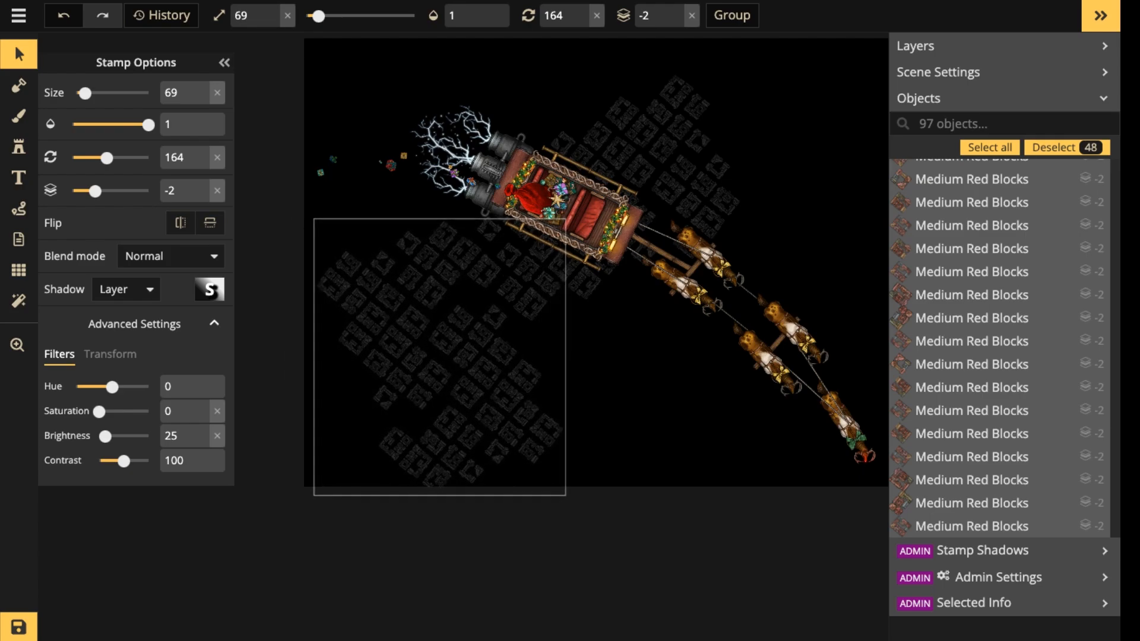
Duplicate the lower-left cluster and fit the copy beside it along the map's bottom edge, below the reindeer.
scroll(425, 172, down, 2)
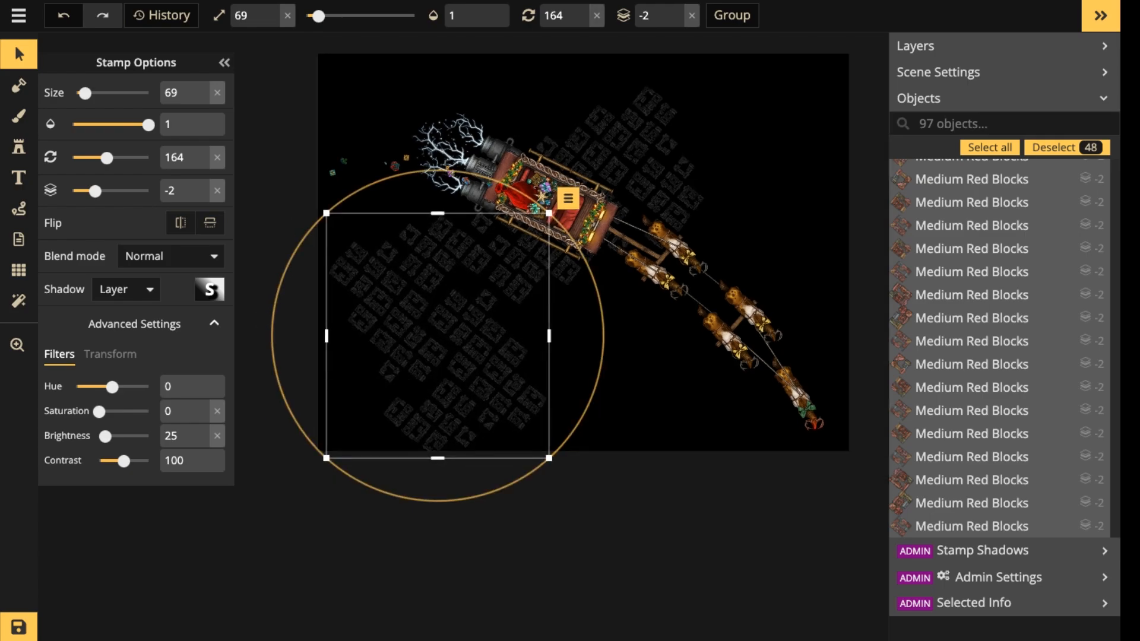
key(shift)
click(438, 336)
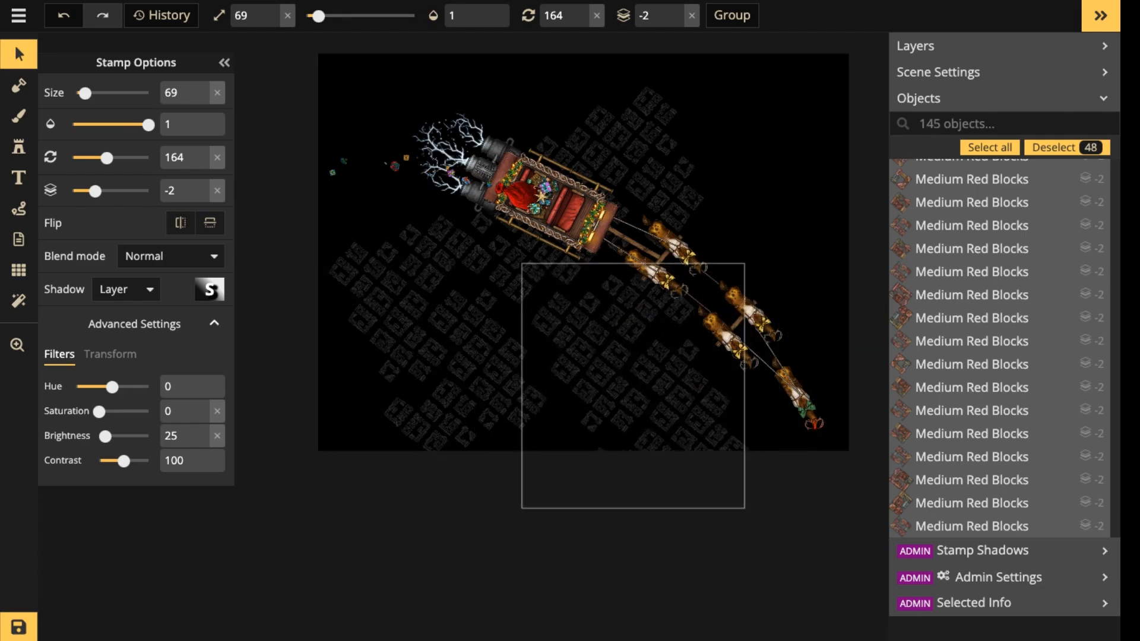
drag(585, 330, 585, 330)
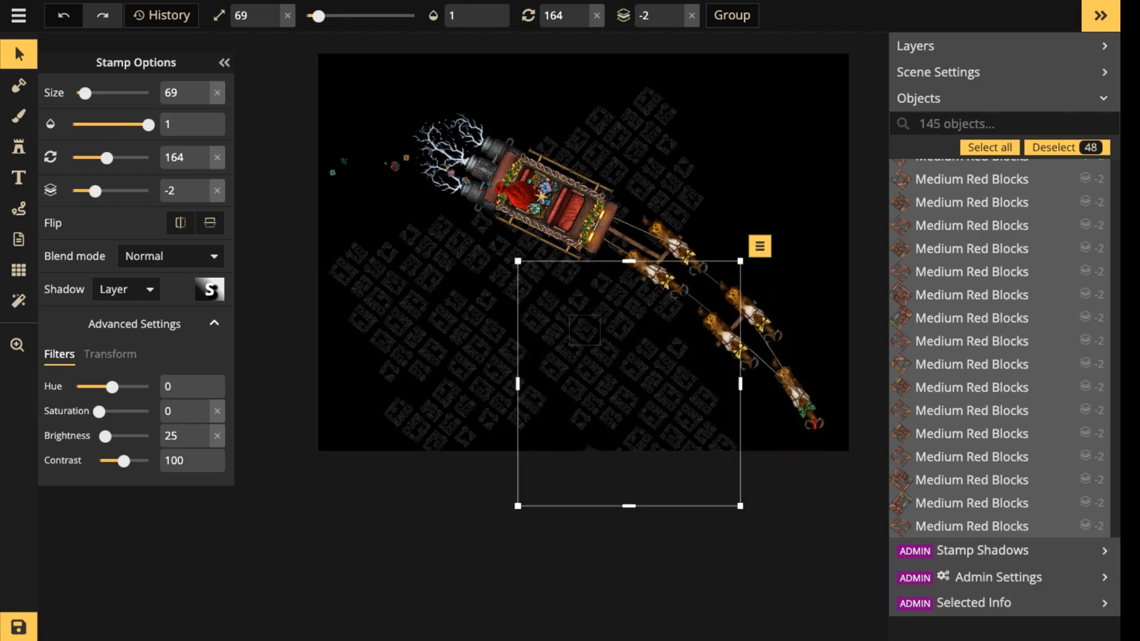
Paste another 48-block cluster, rotate it to 186 and place it in the map's upper-right corner.
key(ctrl+v)
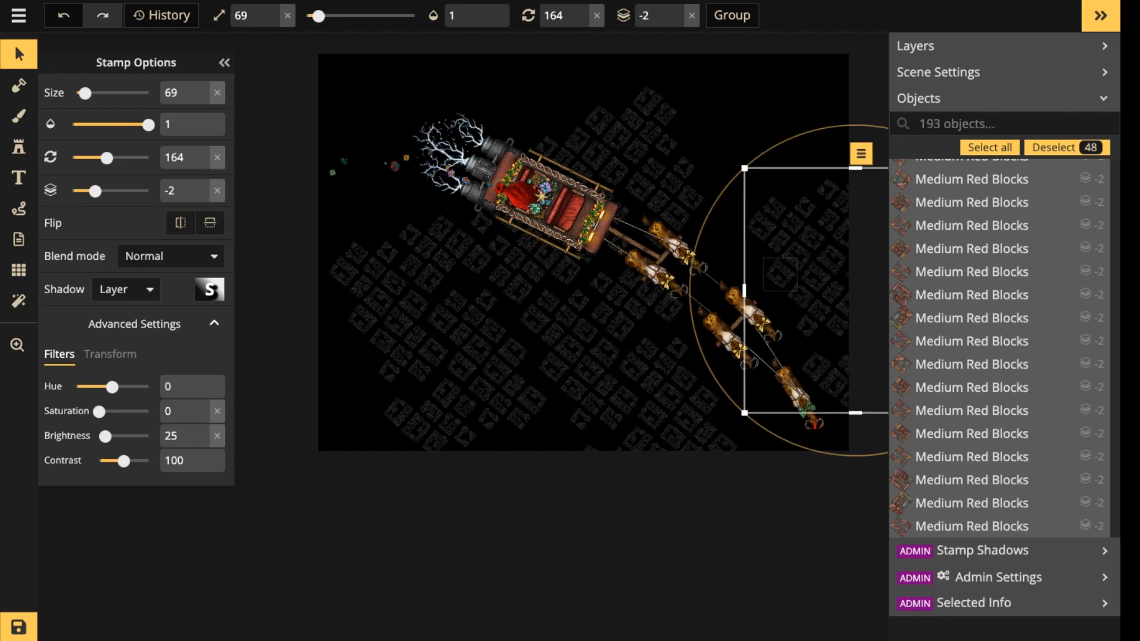
drag(695, 333, 692, 274)
drag(766, 285, 723, 144)
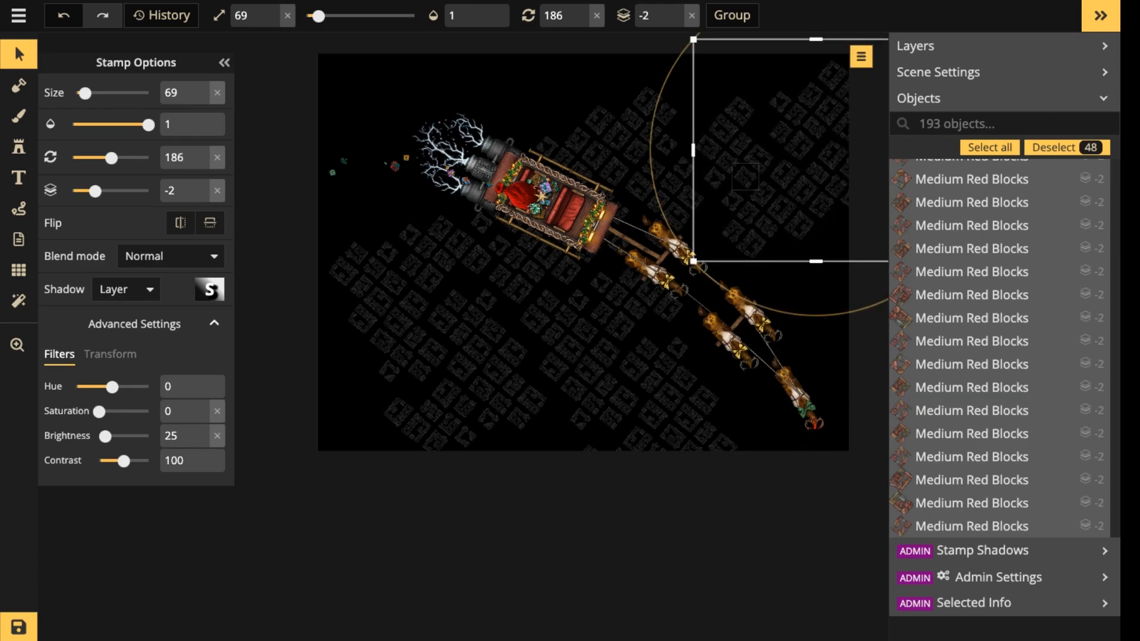
drag(745, 177, 740, 176)
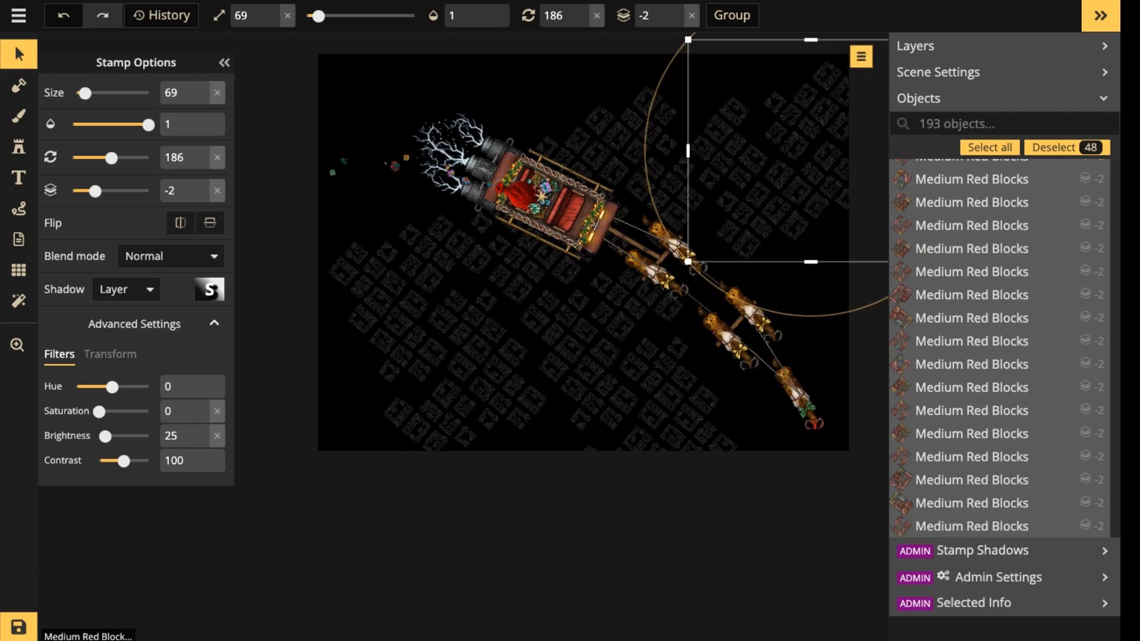
Paste another 48-block cluster, rotate it to 164 and fit it into the map's upper-left corner behind the engine lightning.
key(ctrl+v)
drag(629, 241, 381, 86)
drag(382, 253, 443, 242)
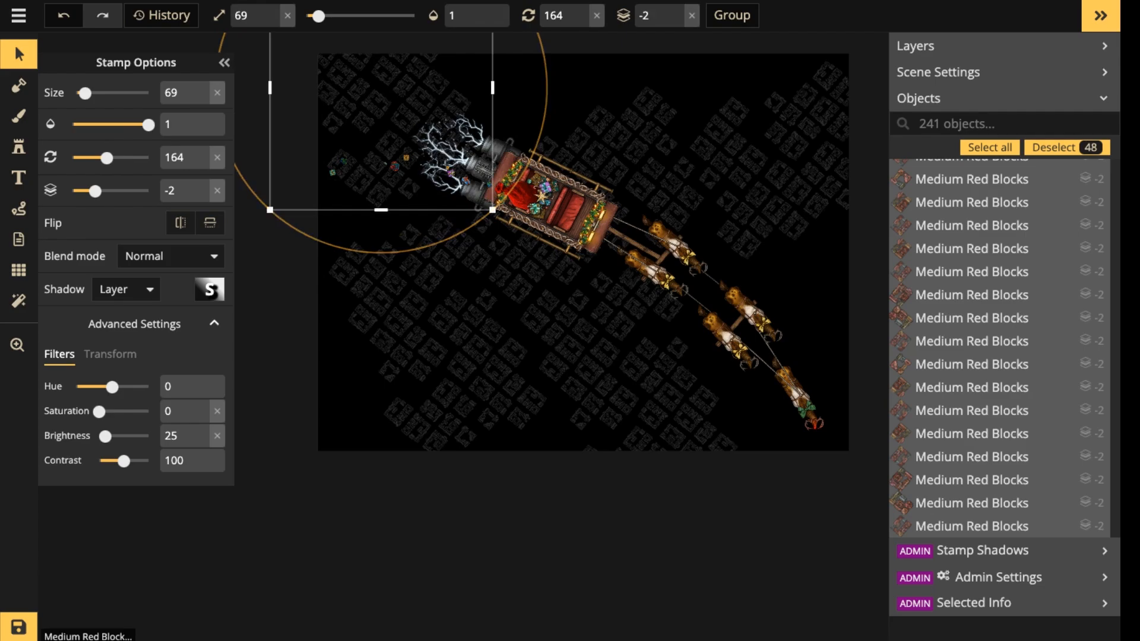
drag(381, 87, 392, 110)
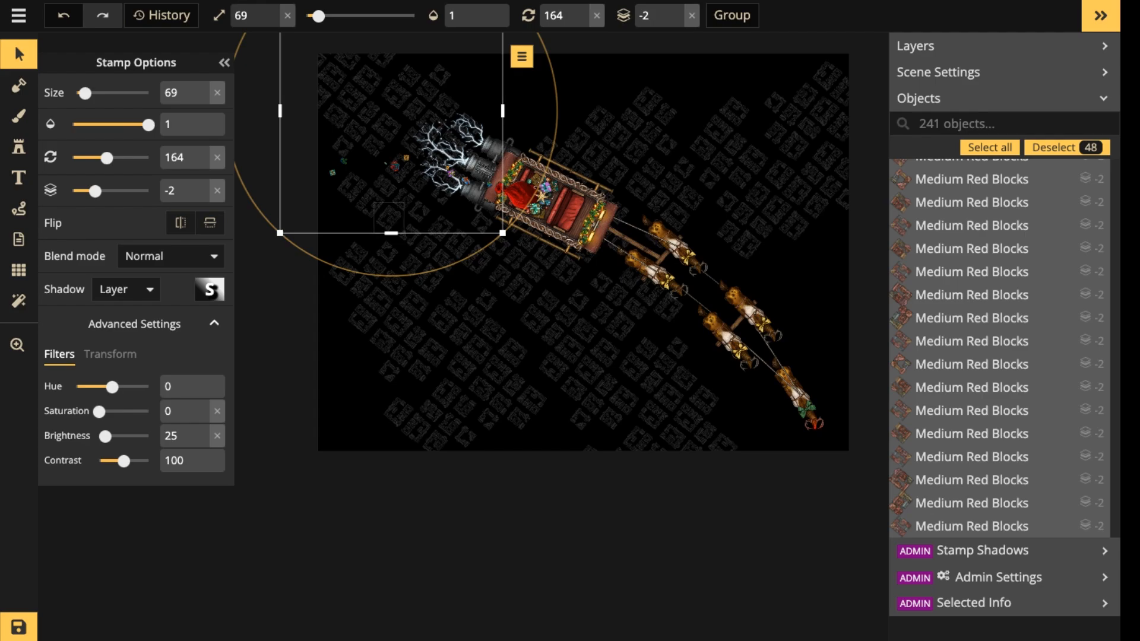
Paste one more 48-block cluster rotated to 186, place it in the map's lower-right corner behind the lead reindeer, and deselect it.
scroll(389, 217, up, 3)
drag(640, 216, 491, 252)
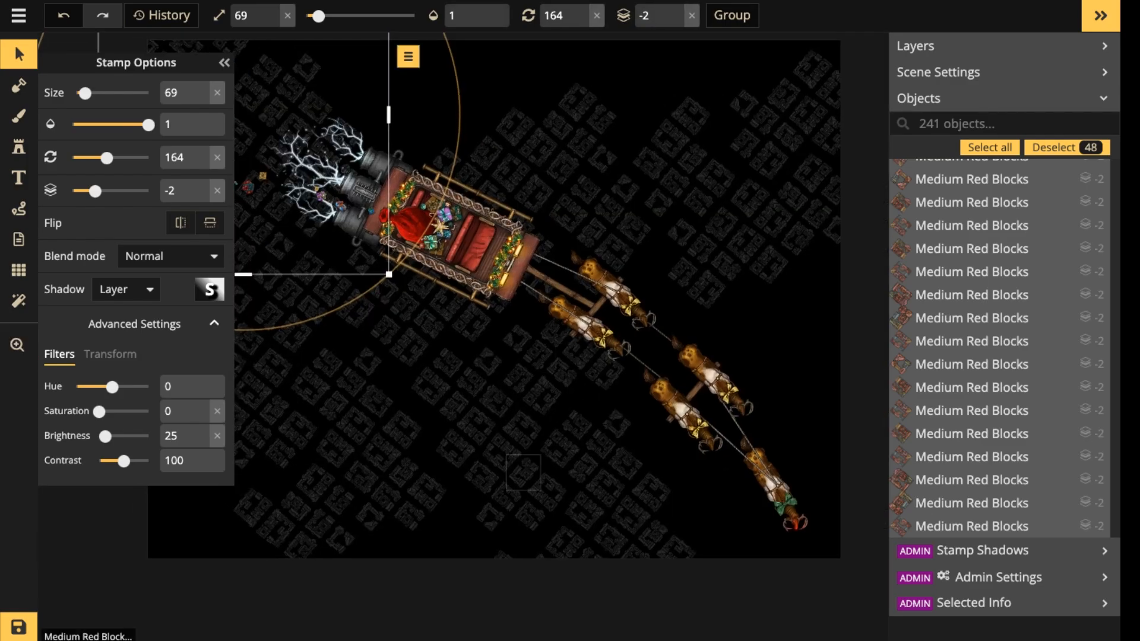
click(404, 473)
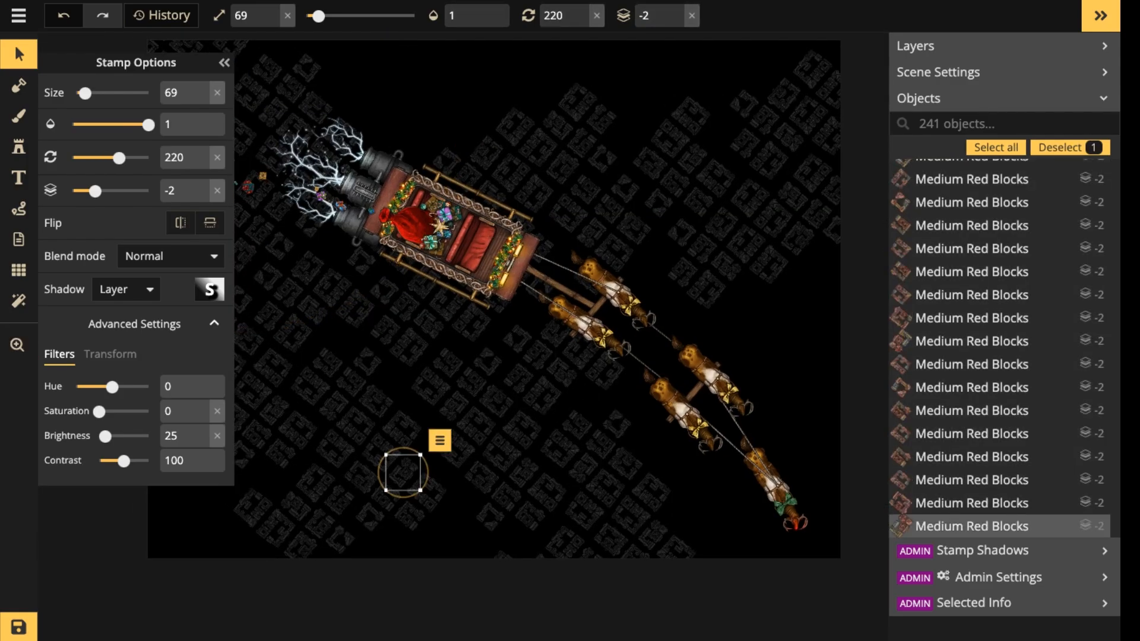
key(ctrl+v)
drag(843, 481, 674, 352)
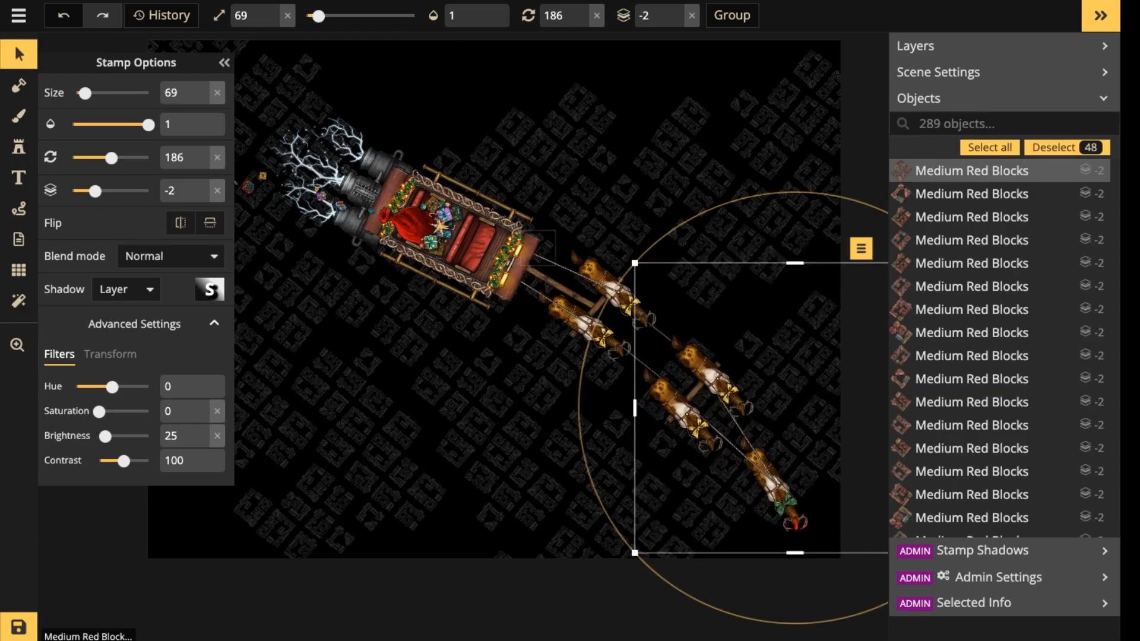
scroll(541, 252, down, 3)
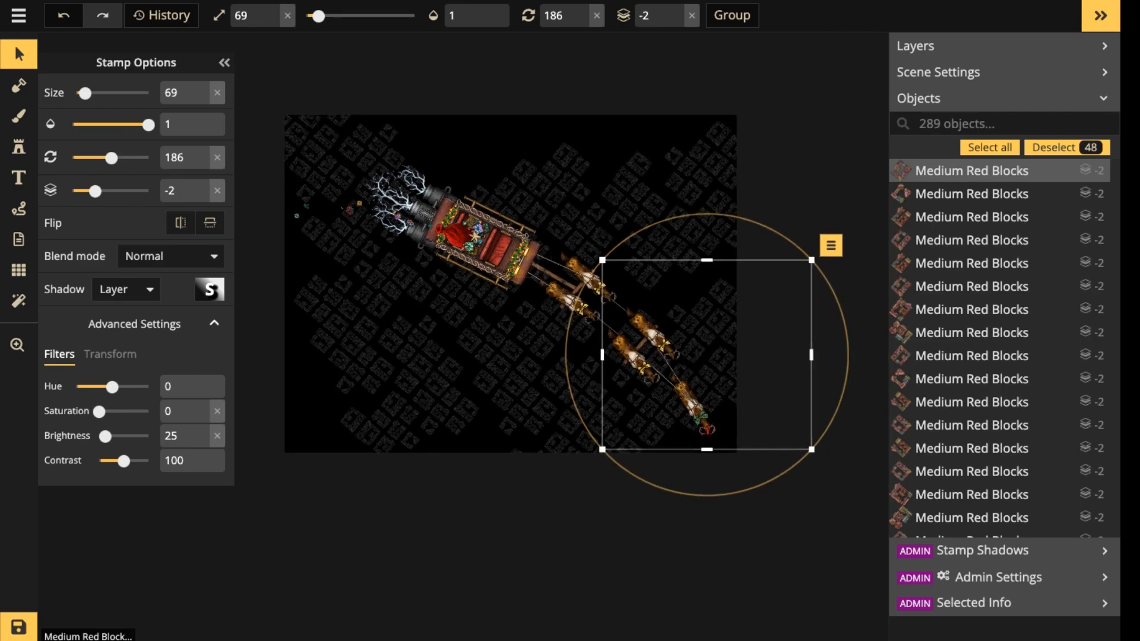
key(Escape)
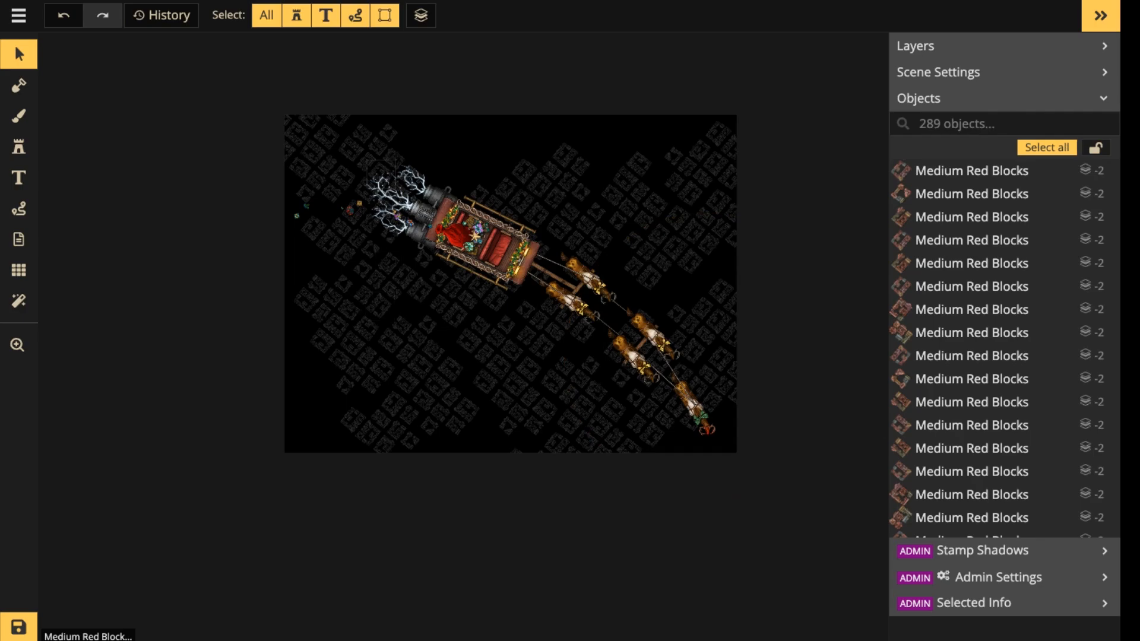
Undo the last removal of a 48-block cluster and deselect the restored blocks.
key(ctrl+z)
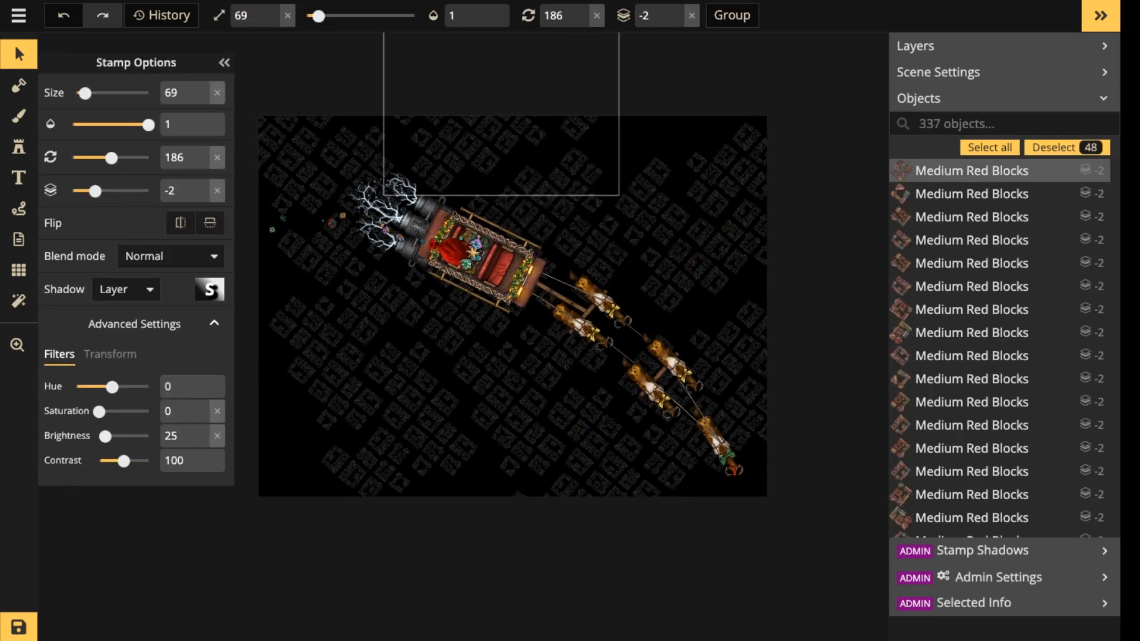
key(Escape)
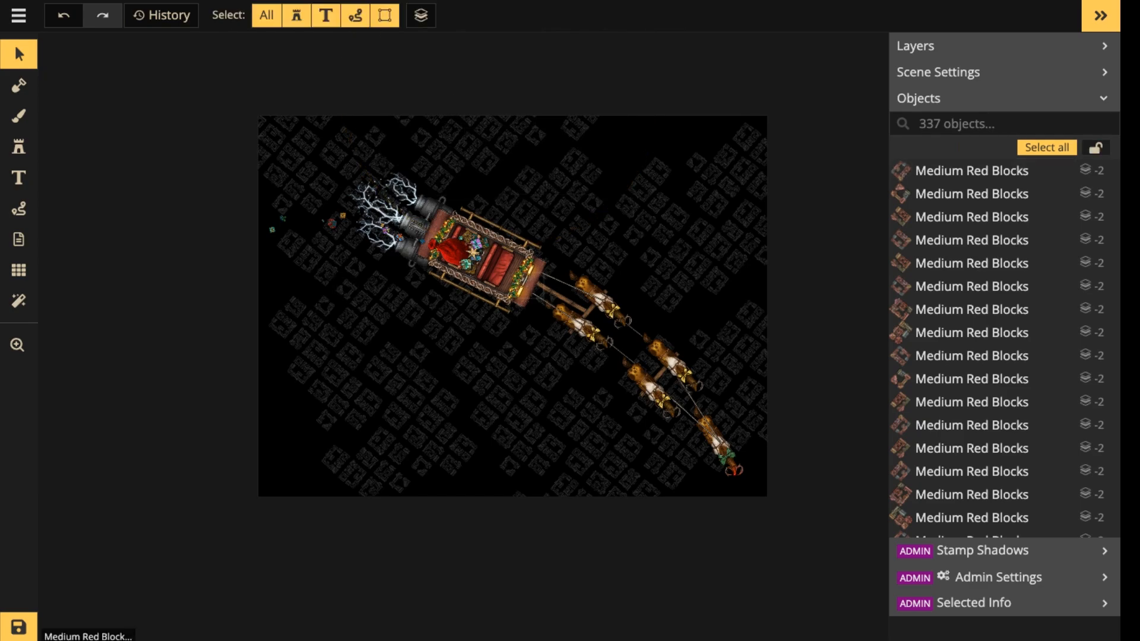
Place the white light stamp on layer 5 at size 29 over a town block below the sleigh.
key(s)
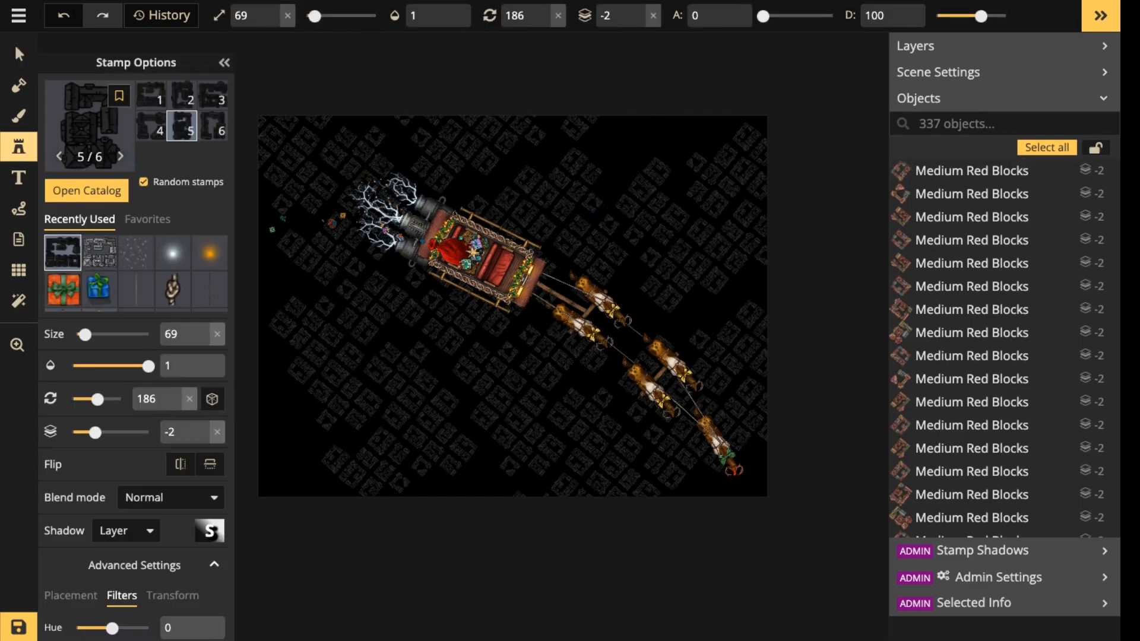
click(173, 253)
scroll(516, 353, up, 5)
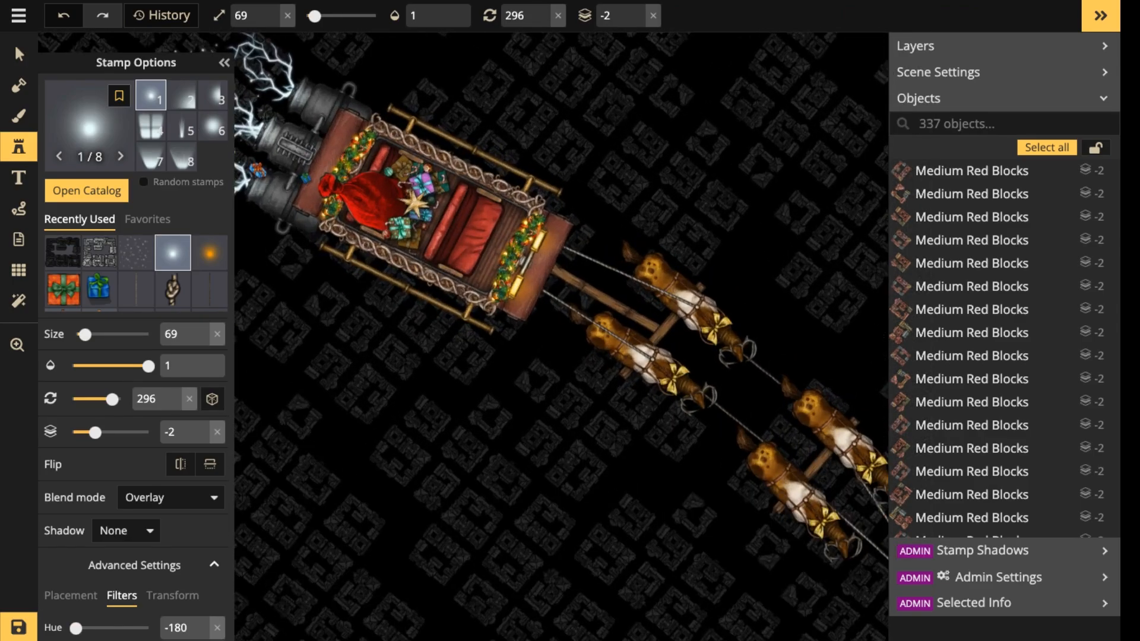
click(638, 10)
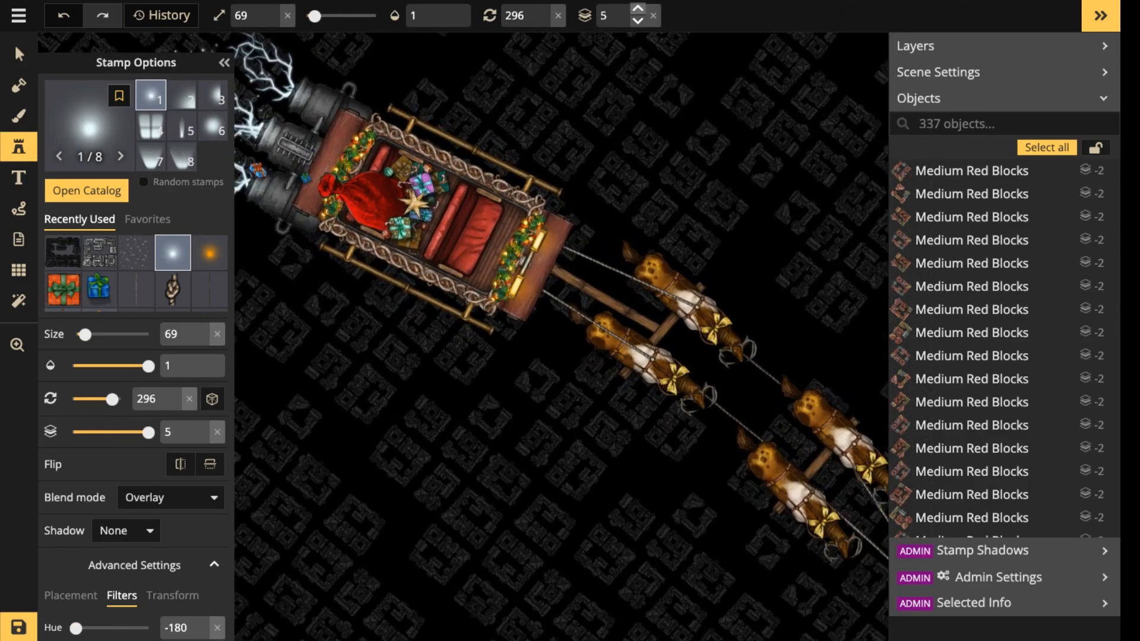
scroll(528, 472, up, 4)
scroll(530, 447, up, 4)
key(bracketleft)
key(bracketleft)
key(bracketleft)
key(bracketleft)
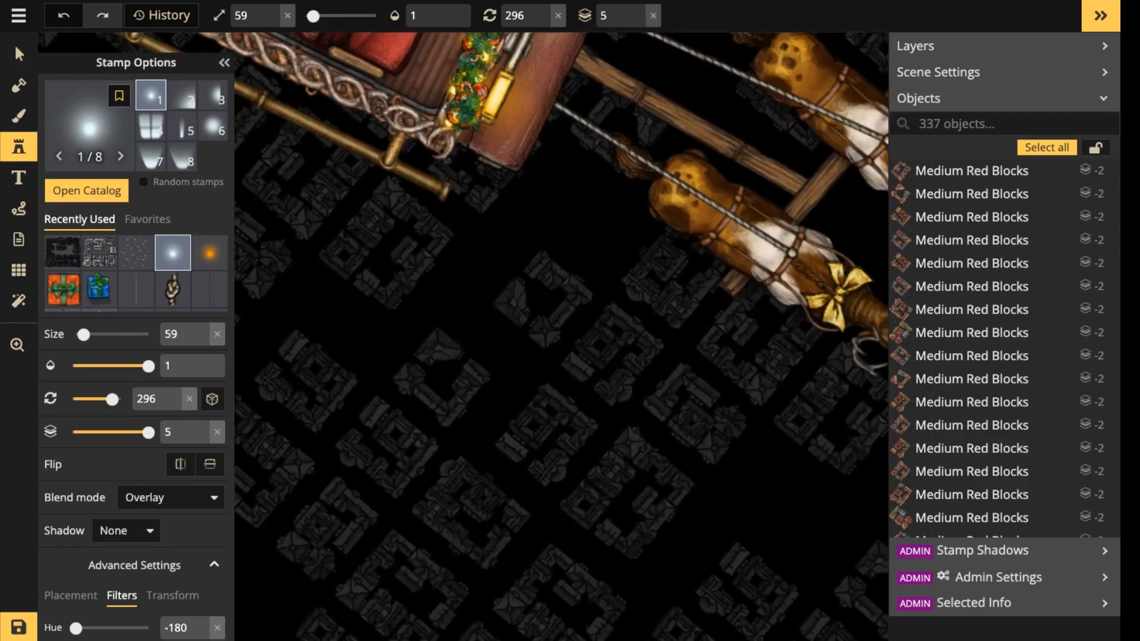
click(393, 426)
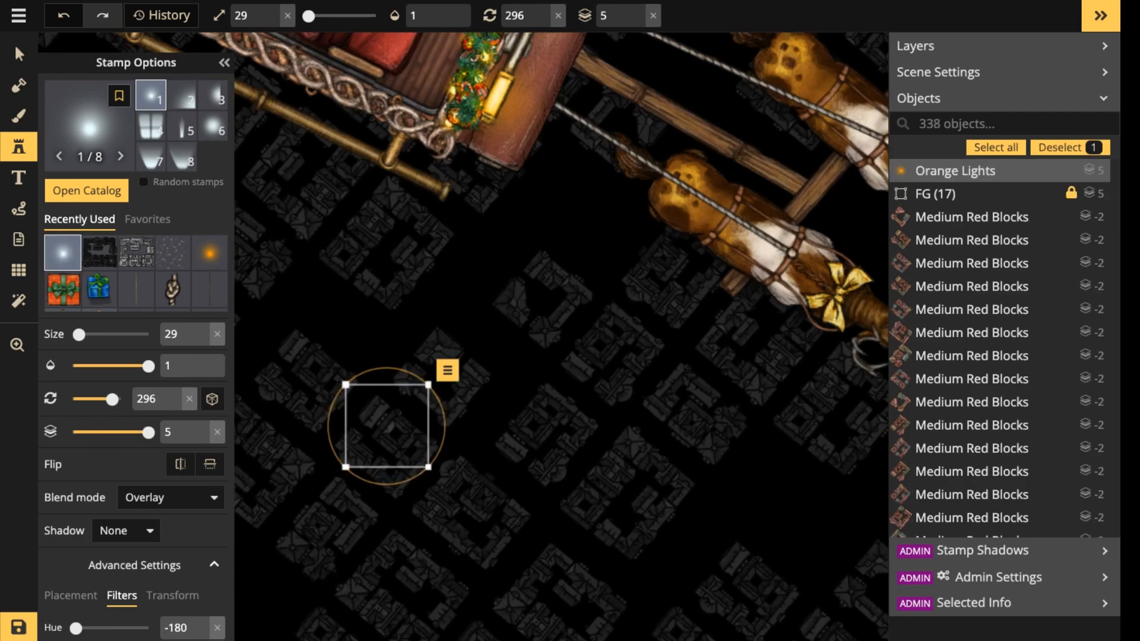
Resize the placed light to 60 and change its blend mode to Normal.
scroll(395, 439, up, 4)
key(bracketleft)
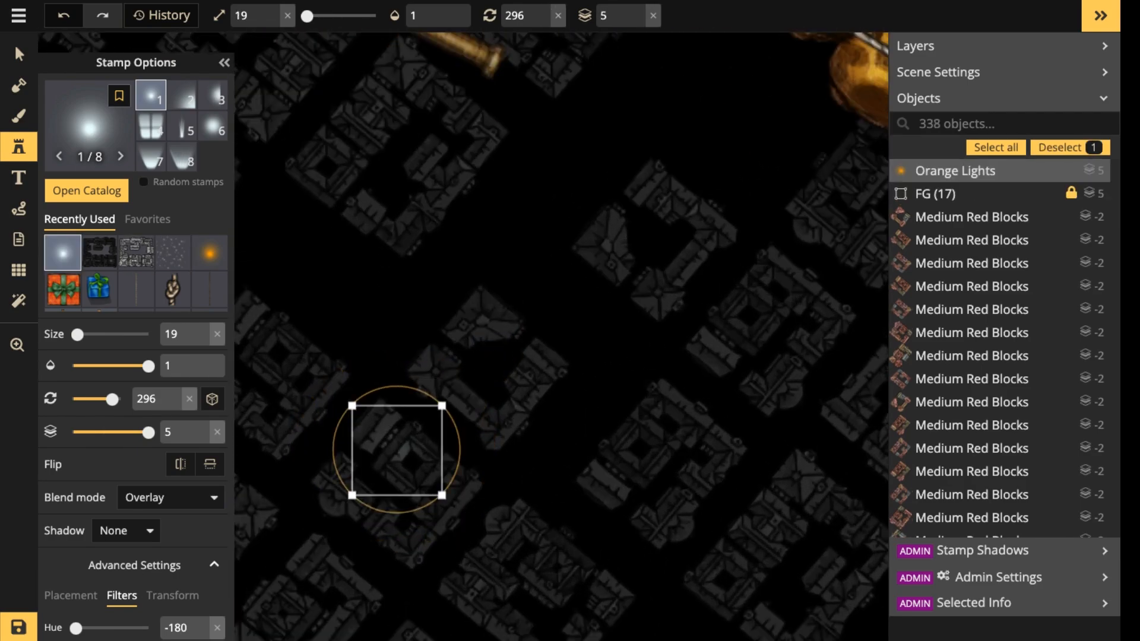
key(bracketleft)
key(bracketright)
key(bracketright)
key(bracketright)
key(bracketright)
key(bracketright)
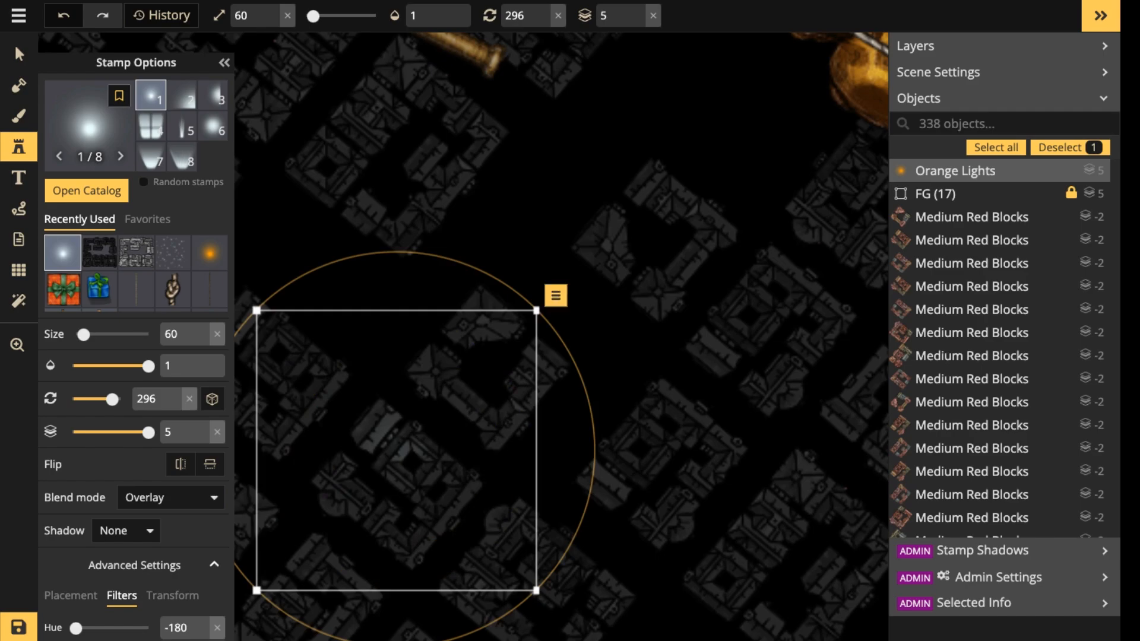
click(171, 497)
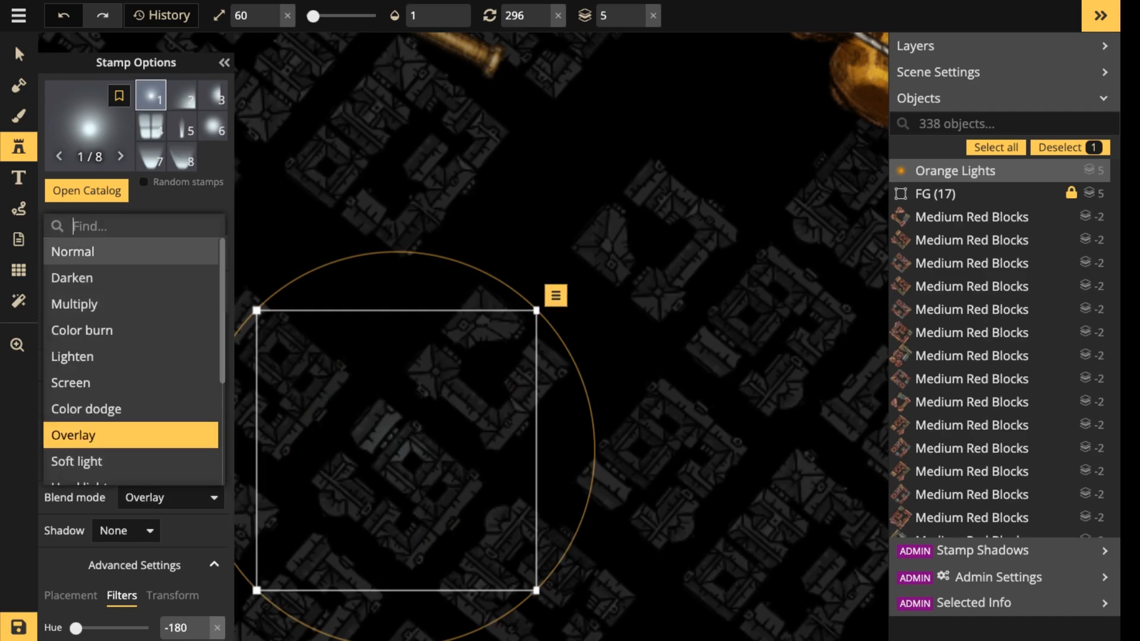
click(131, 252)
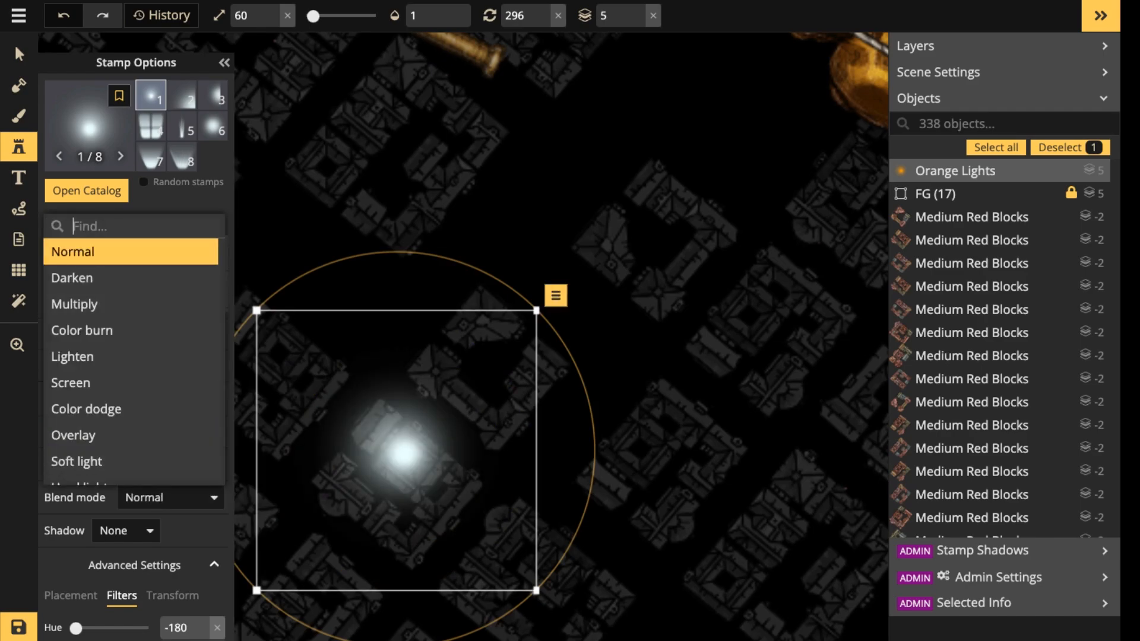
Shrink the light to size 12 and set its opacity to 0.77.
click(447, 21)
click(421, 16)
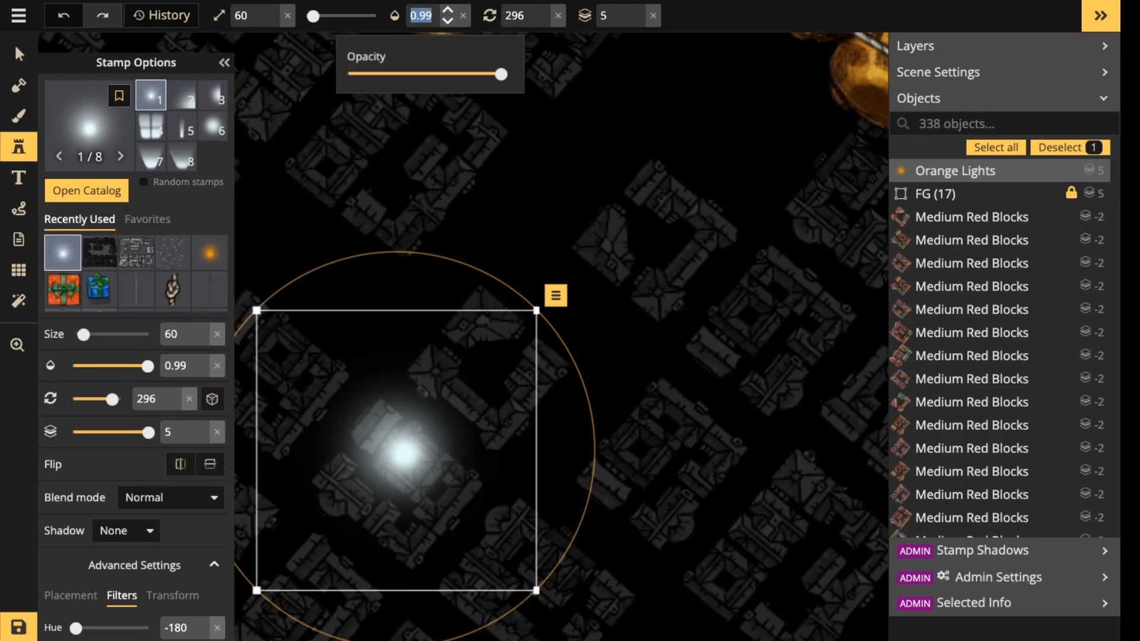
text(0.21)
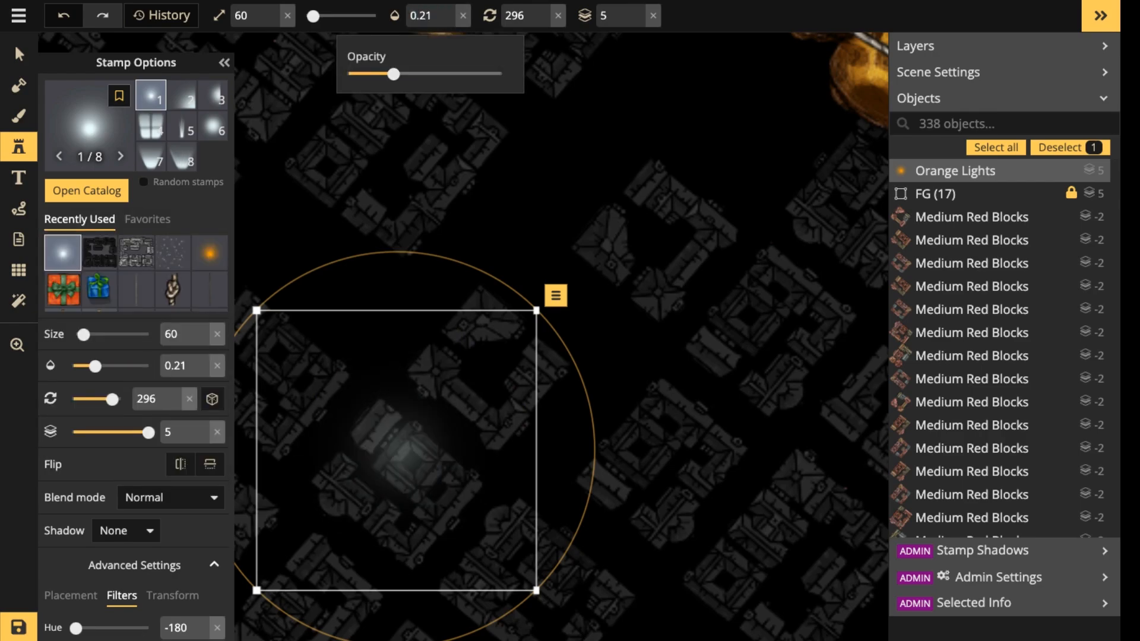
drag(394, 74, 420, 75)
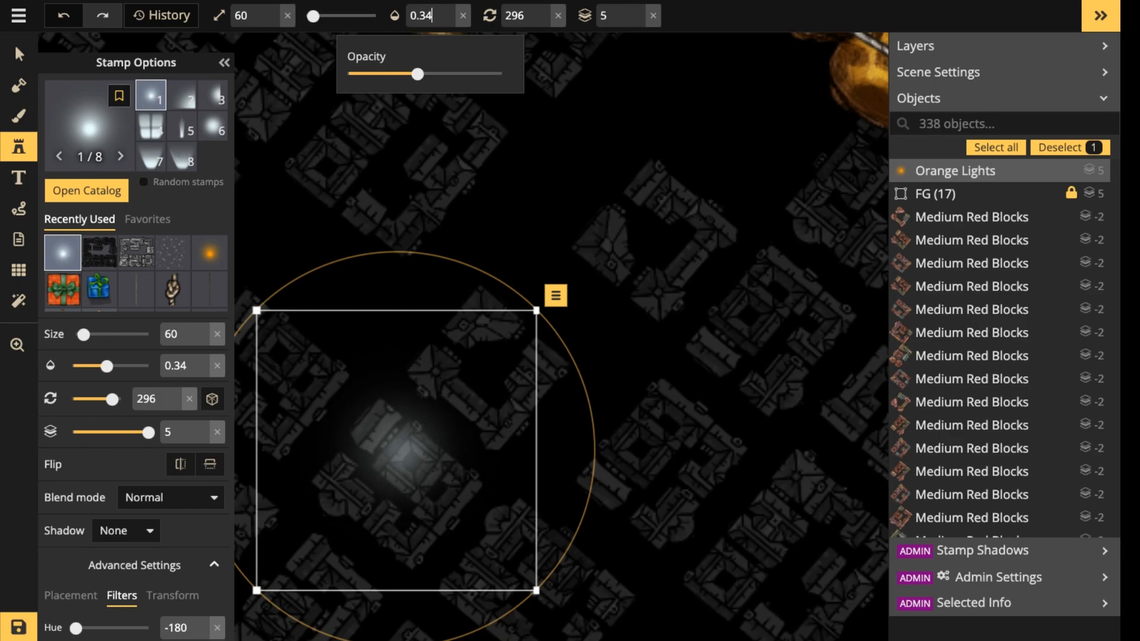
drag(313, 16, 306, 16)
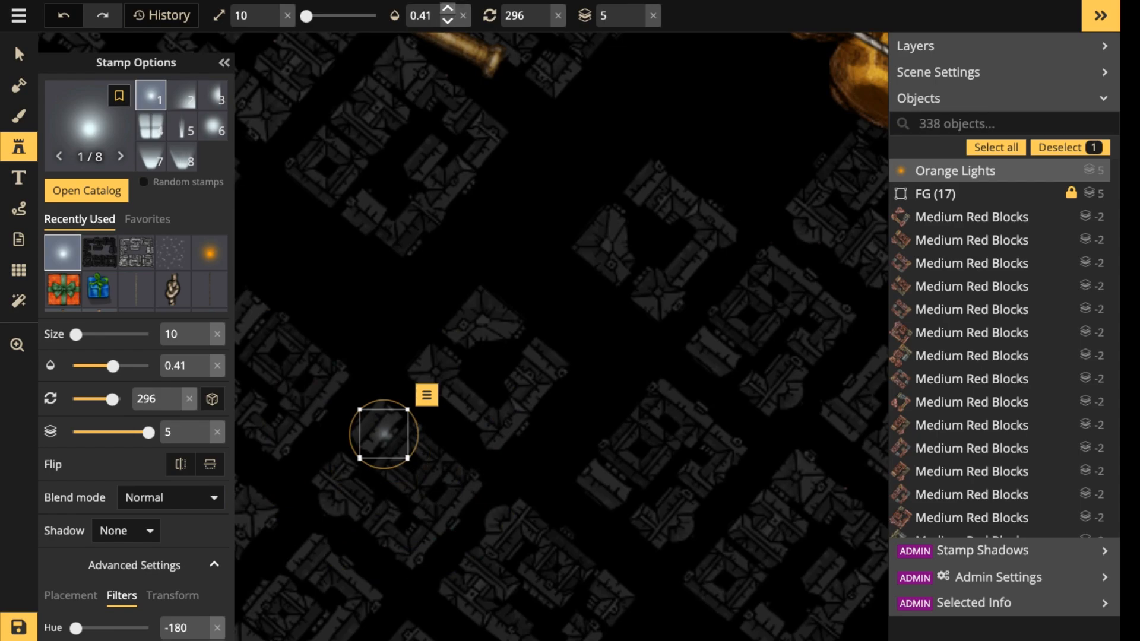
click(448, 8)
click(448, 8)
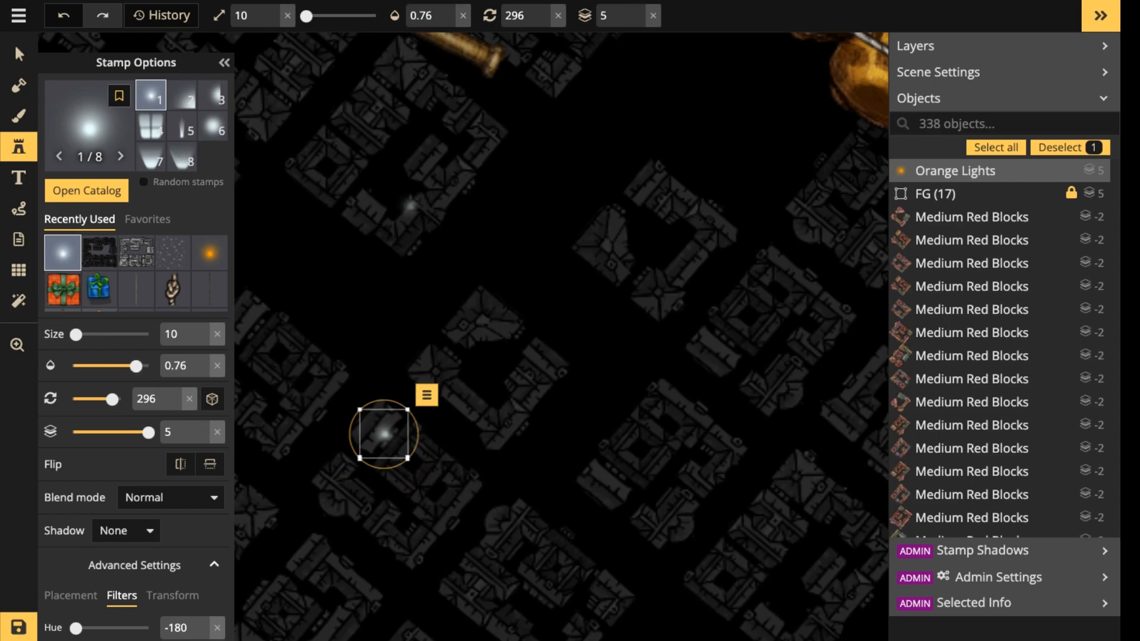
scroll(383, 386, up, 2)
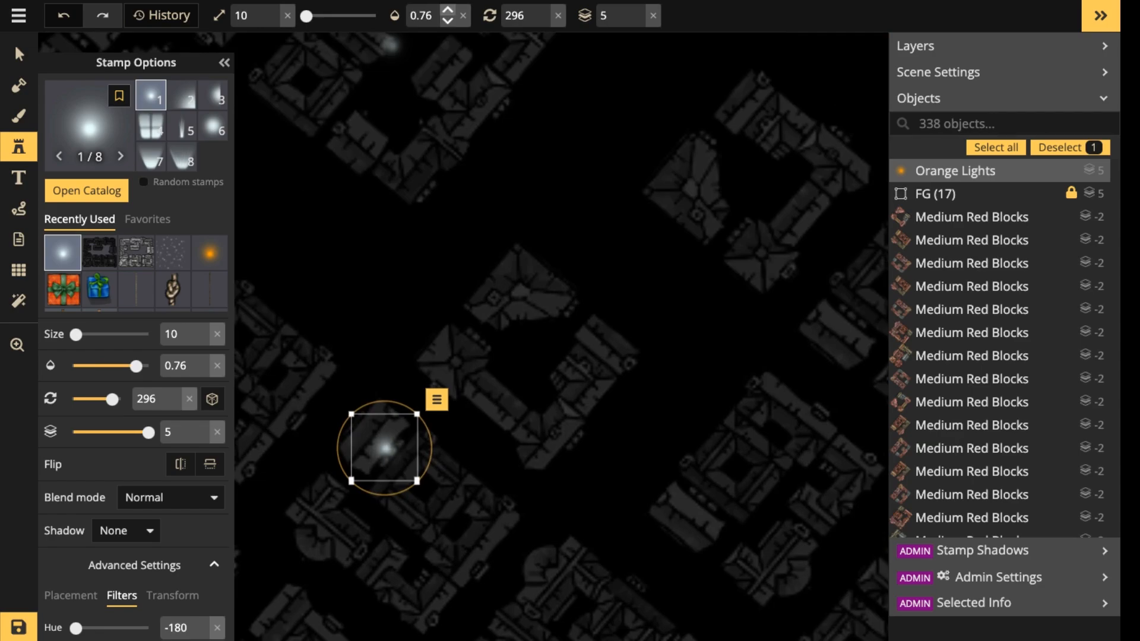
click(273, 9)
click(272, 8)
scroll(352, 324, down, 2)
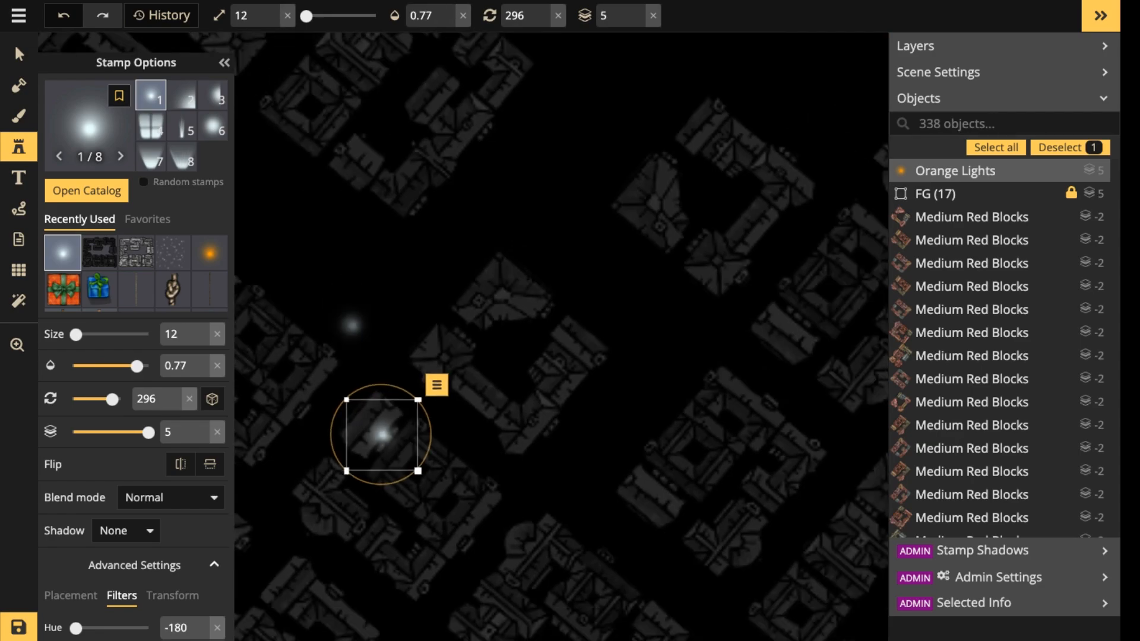
Move the light onto the edge of its block and place a second light on the neighbouring block.
drag(379, 423, 389, 413)
click(461, 400)
drag(461, 400, 479, 411)
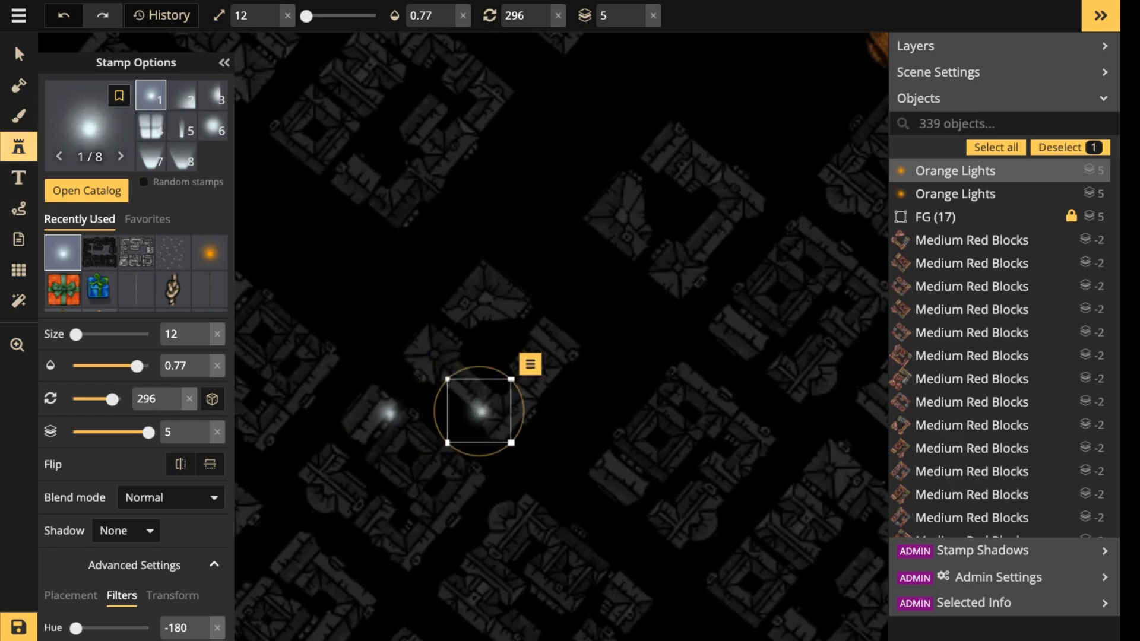
Place five more small lights along the edges of the three blocks surrounding the first two lights.
click(19, 147)
scroll(573, 423, down, 5)
drag(492, 434, 601, 232)
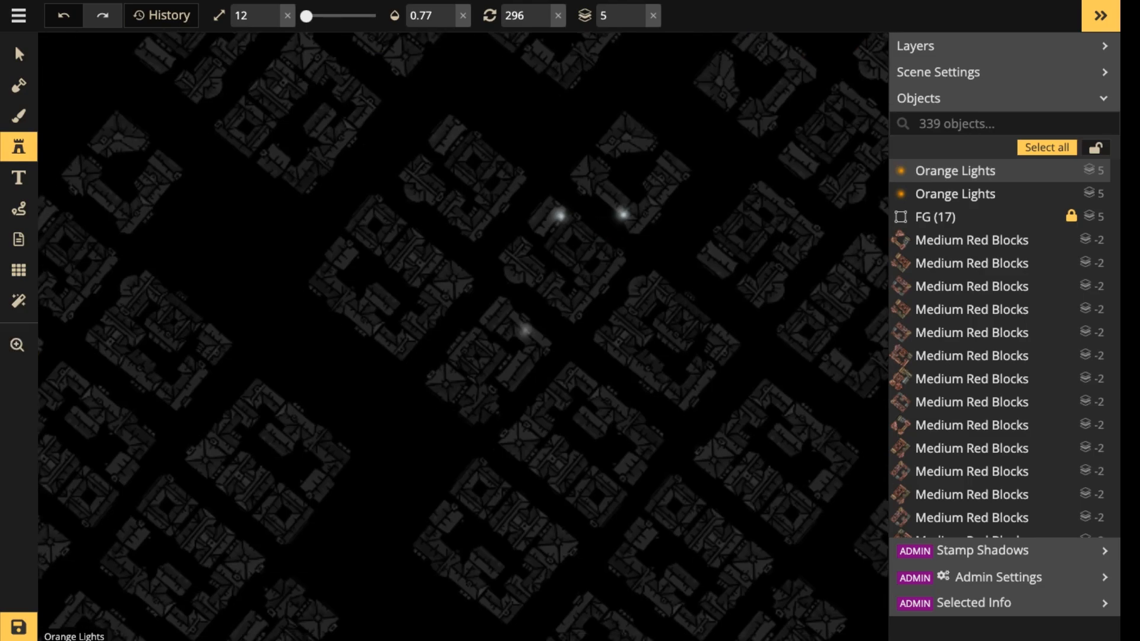
click(511, 316)
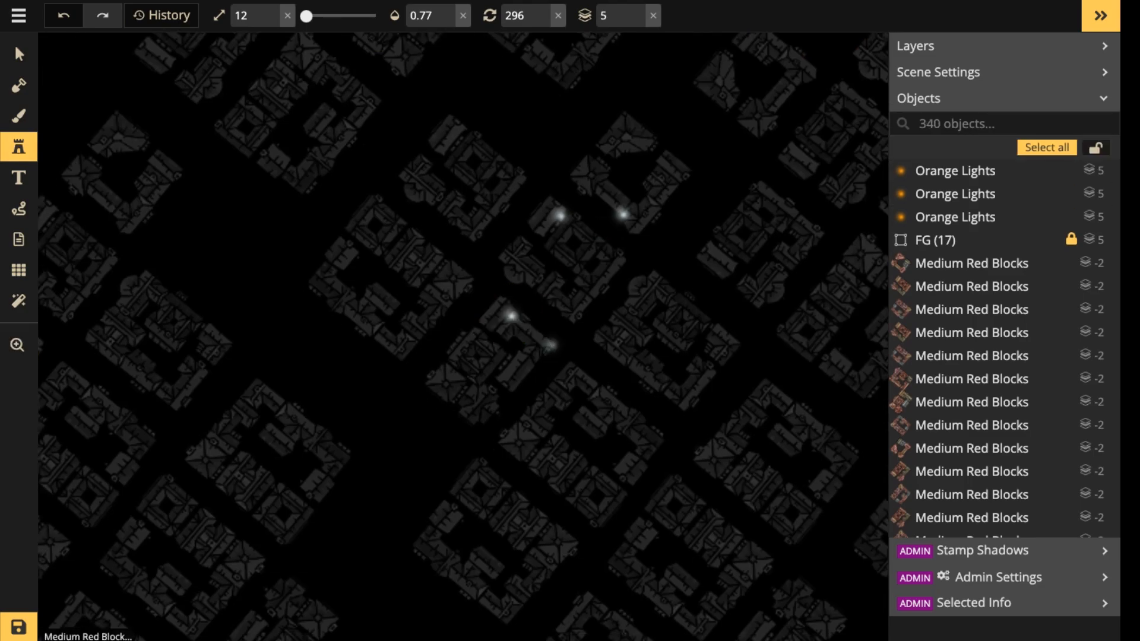
click(550, 345)
click(399, 336)
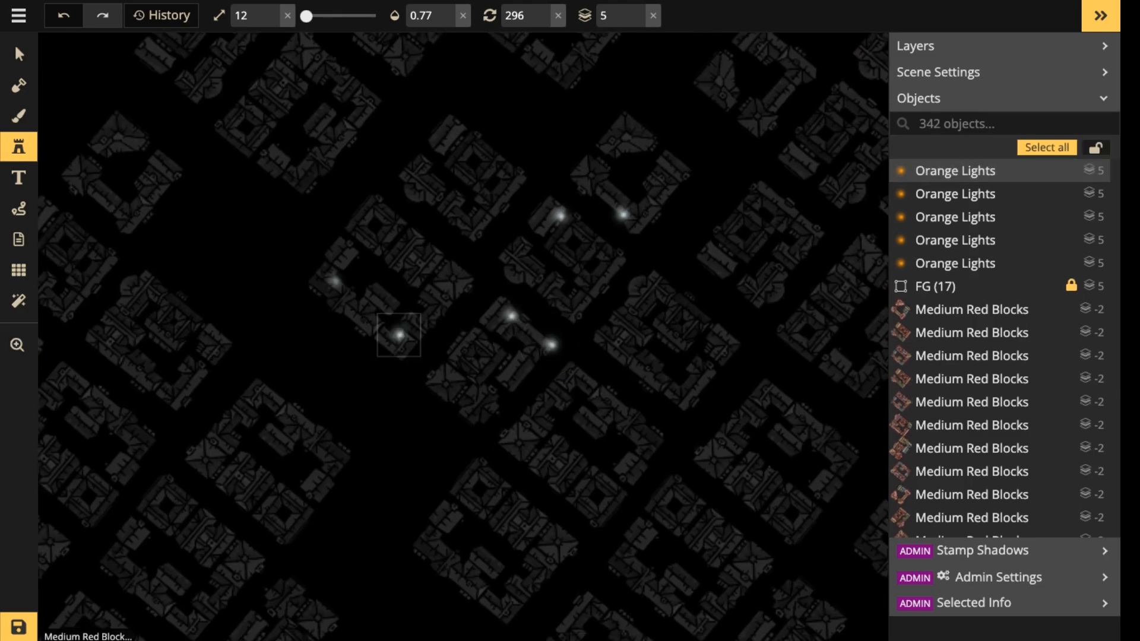
click(333, 276)
click(419, 159)
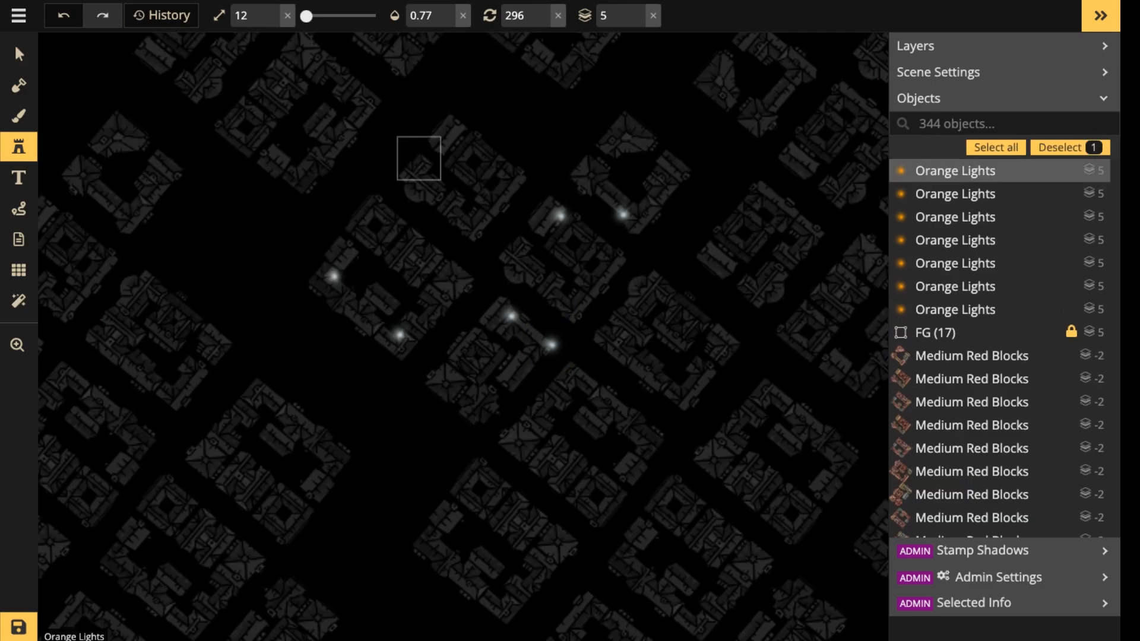
Place four small lights on the edges of the two blocks below the rear reindeer.
scroll(511, 155, down, 2)
drag(790, 101, 629, 303)
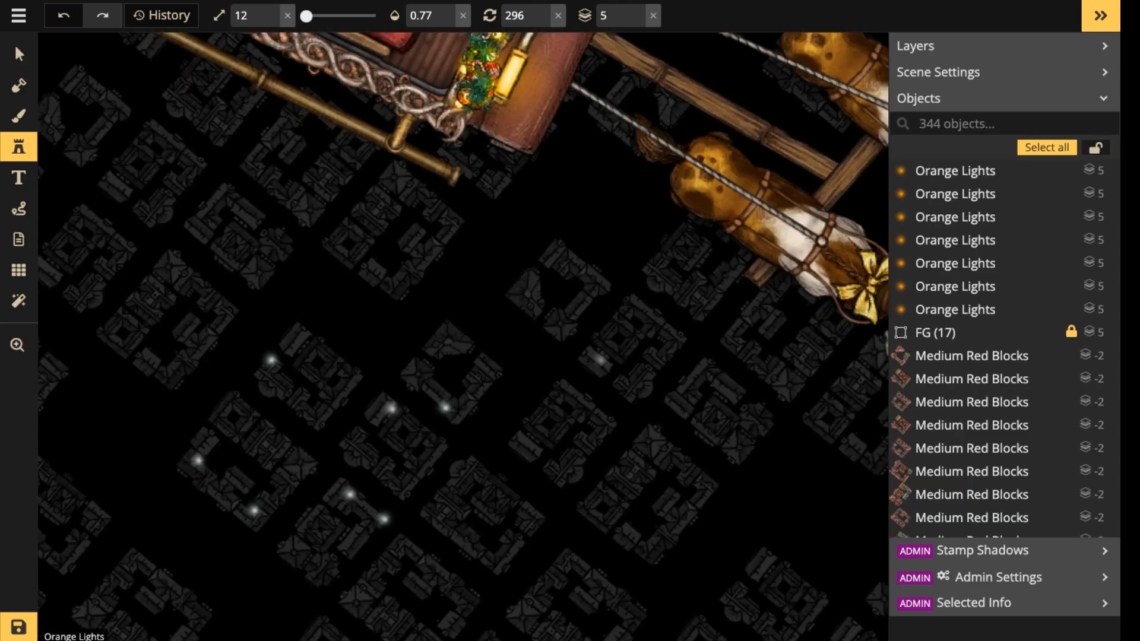
click(593, 350)
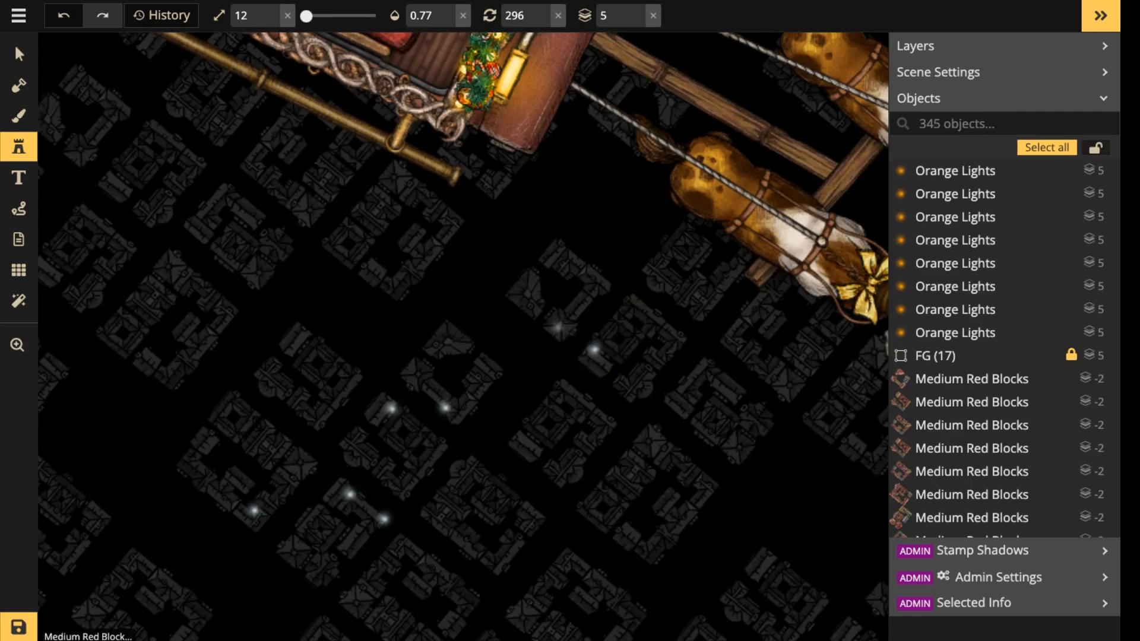
click(581, 359)
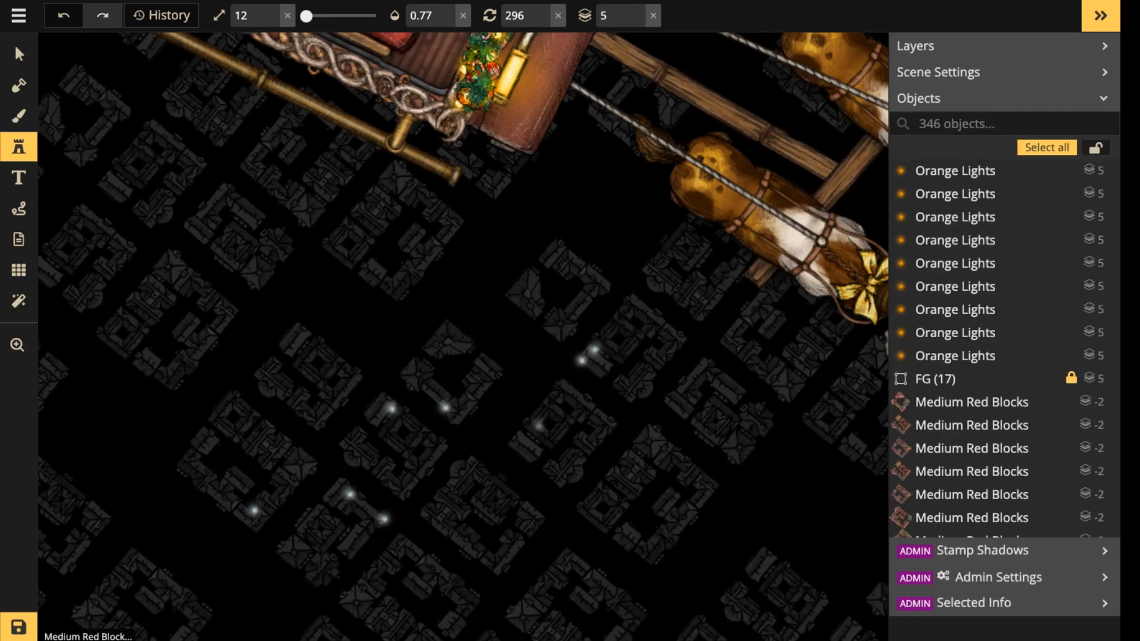
click(512, 444)
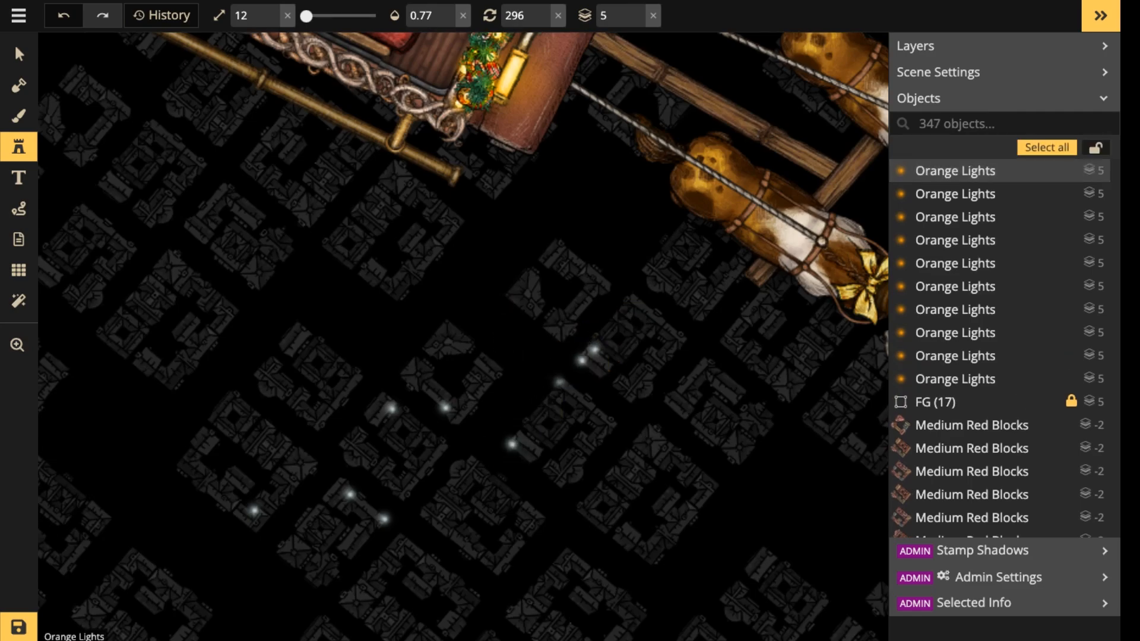
click(559, 382)
Add six small lights around the blocks just below the sleigh's lower rail.
scroll(437, 297, down, 2)
key(space)
drag(400, 234, 530, 263)
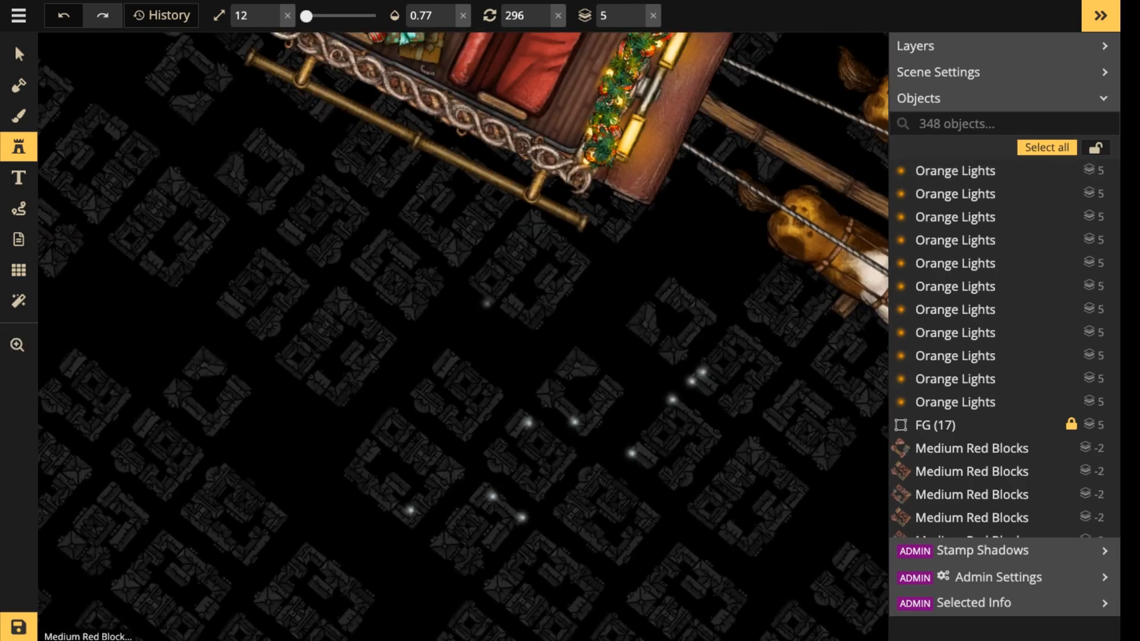
click(468, 283)
click(530, 333)
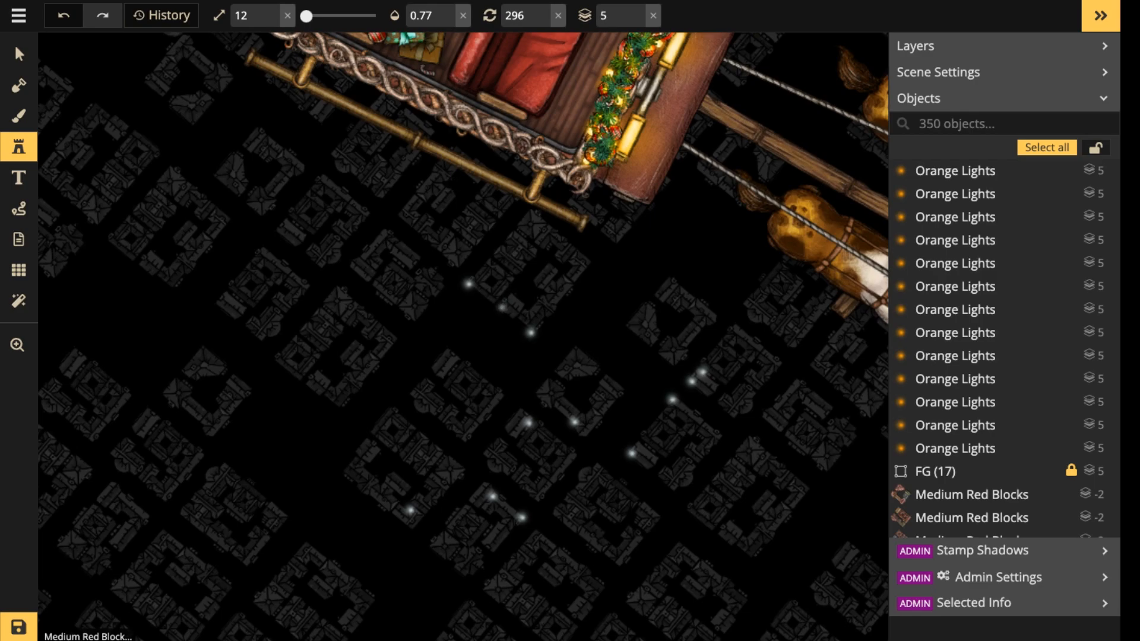
click(501, 308)
click(411, 320)
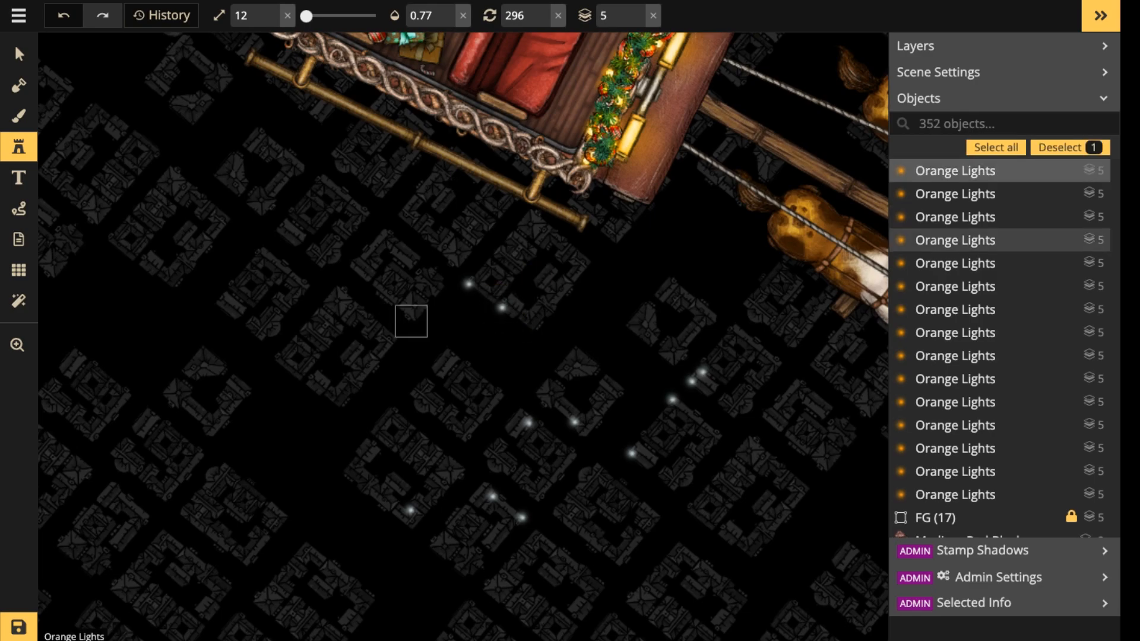
click(353, 267)
click(383, 228)
Continue the street lights with five more across the blocks below and behind the sleigh.
scroll(383, 228, down, 4)
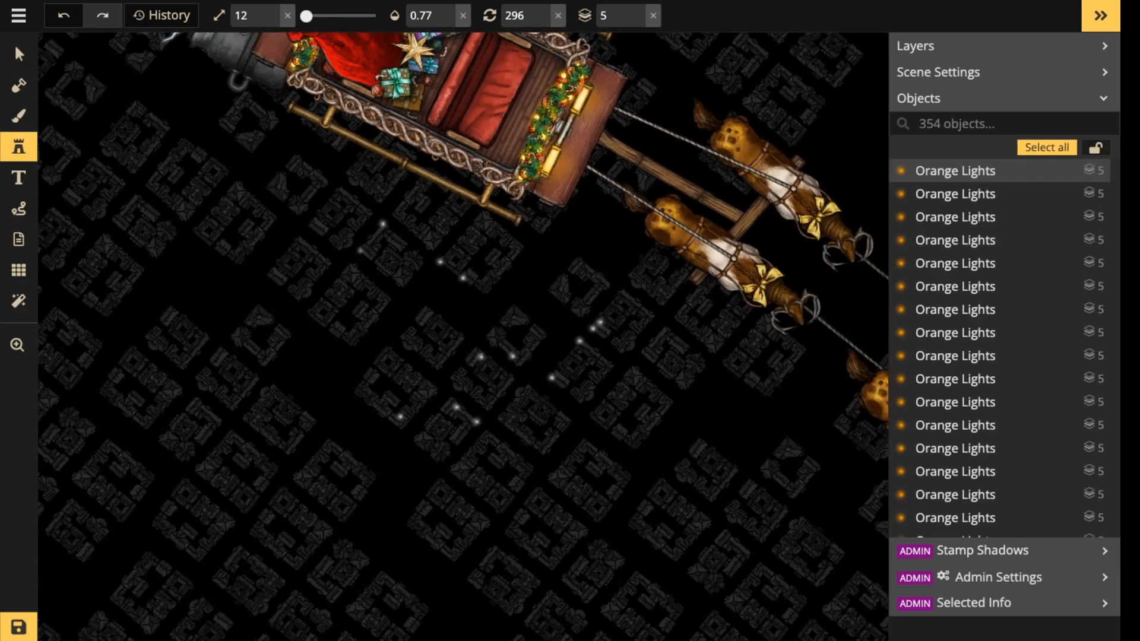
click(402, 292)
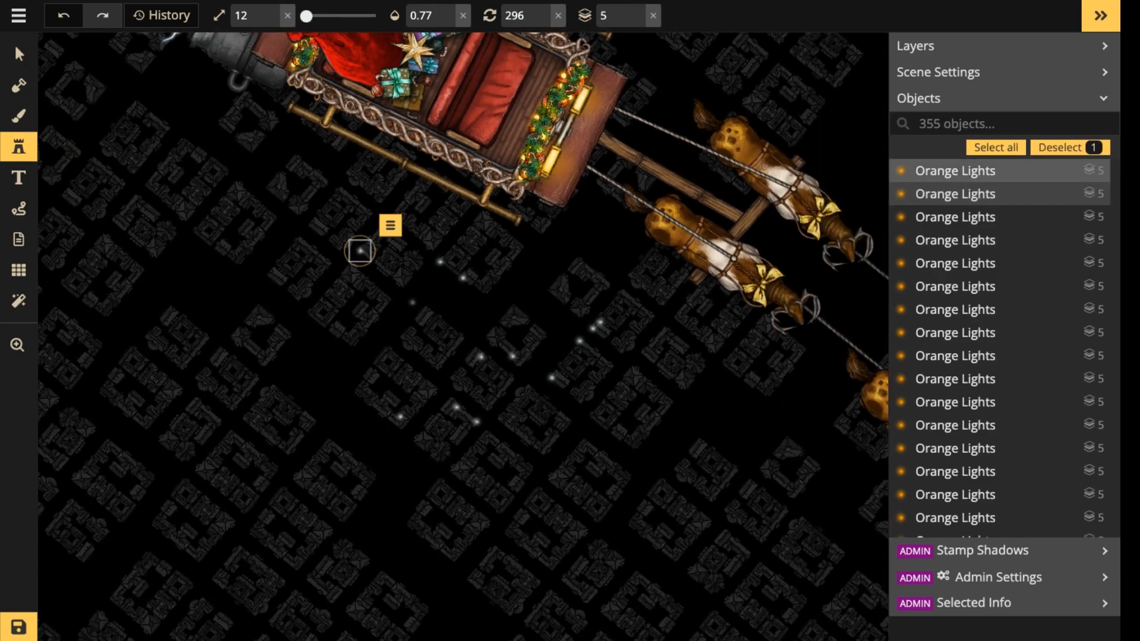
click(340, 348)
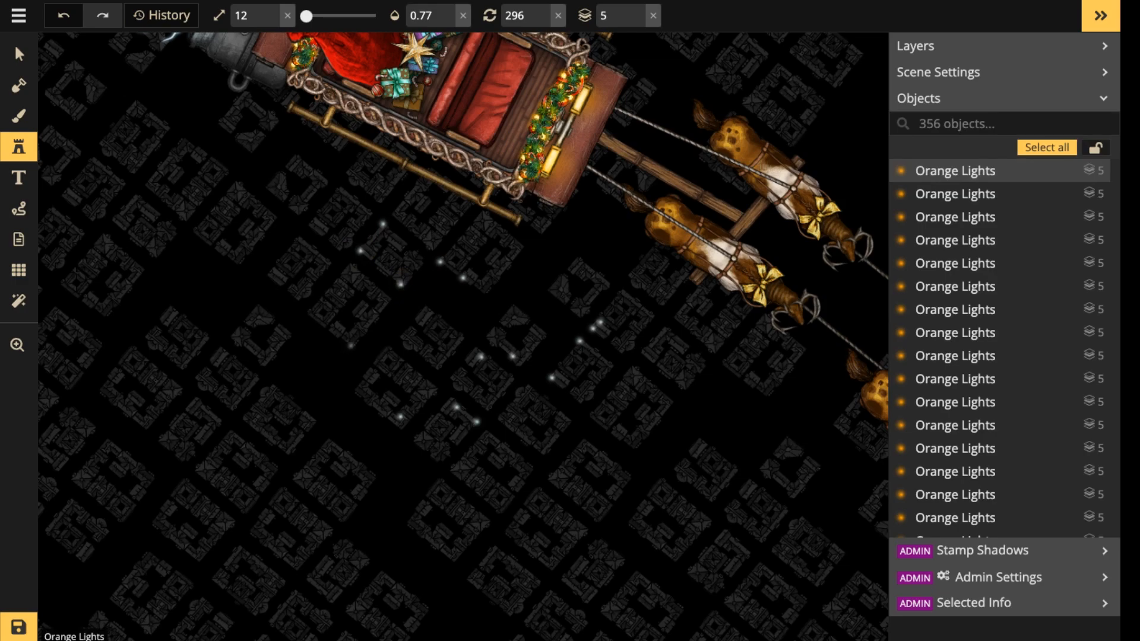
click(350, 345)
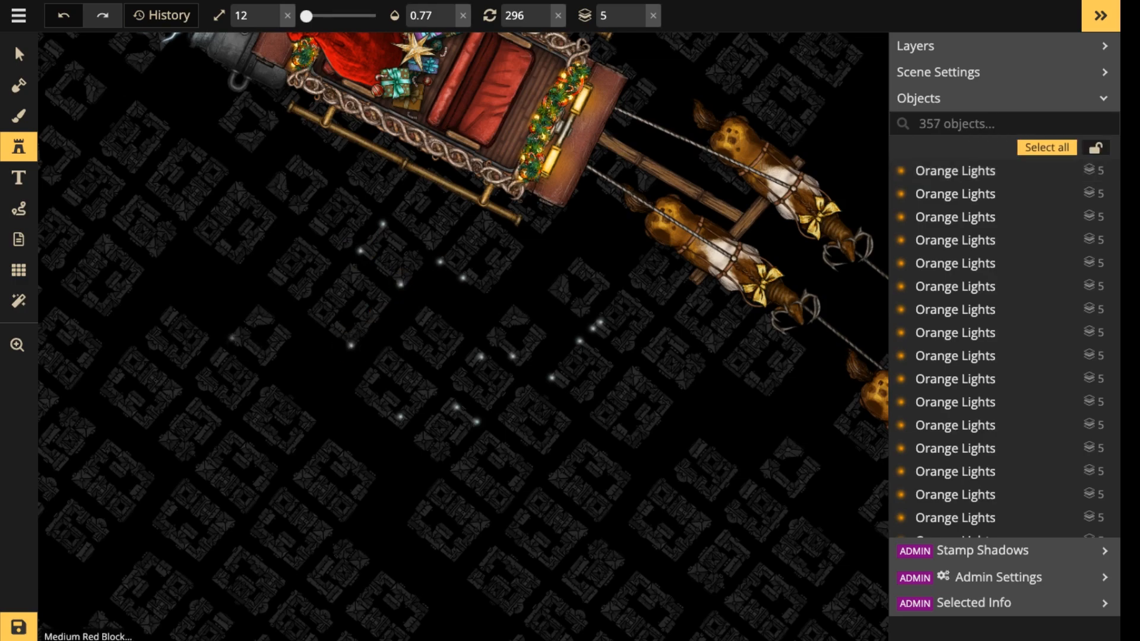
click(232, 338)
click(261, 362)
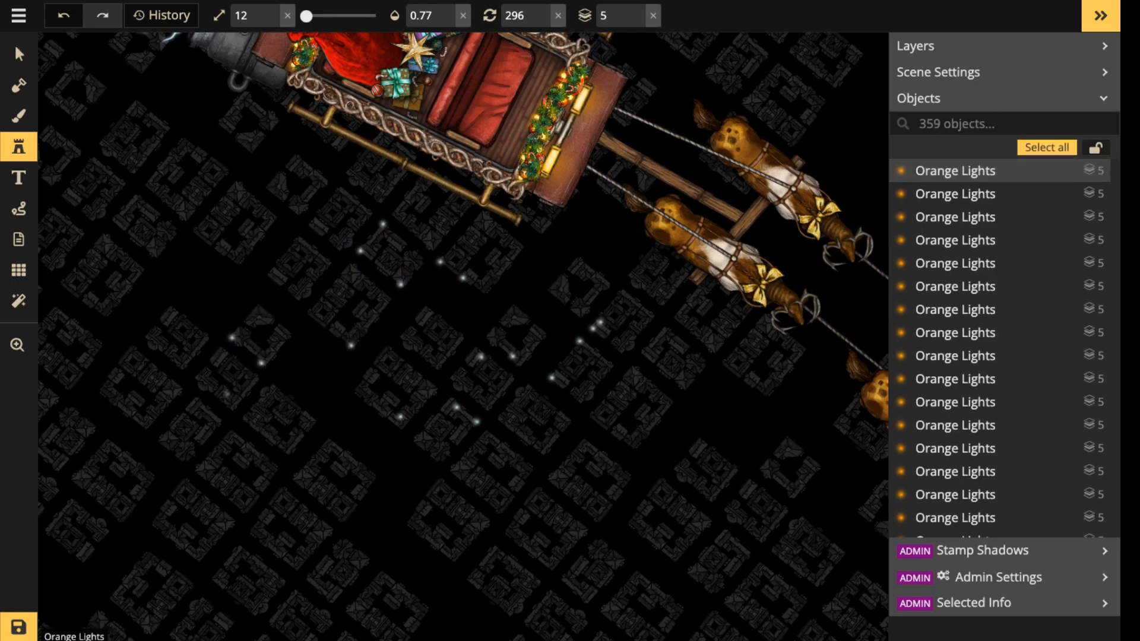
Place three small lights, one on a block behind the existing street lights and two on a block farther below the sleigh.
click(232, 405)
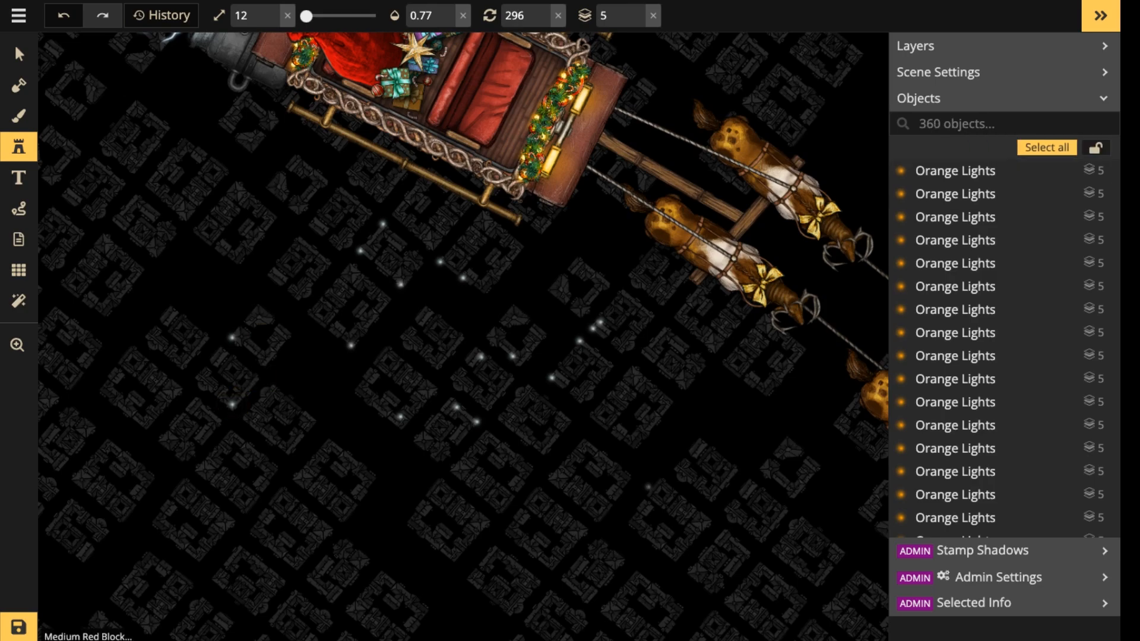
drag(668, 466, 669, 308)
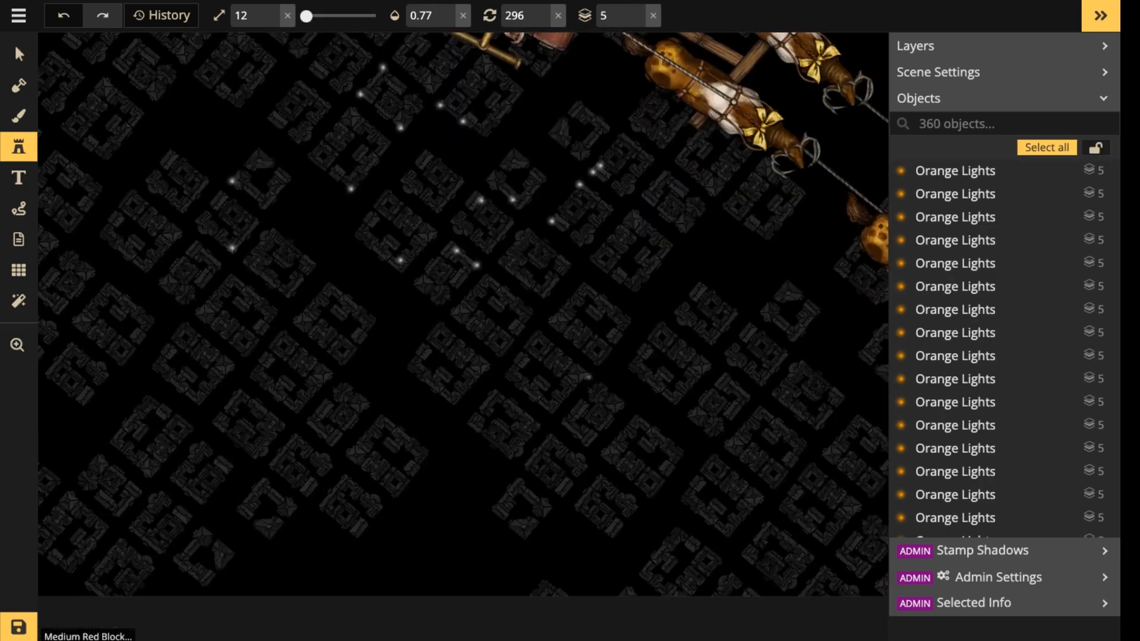
click(584, 374)
click(540, 345)
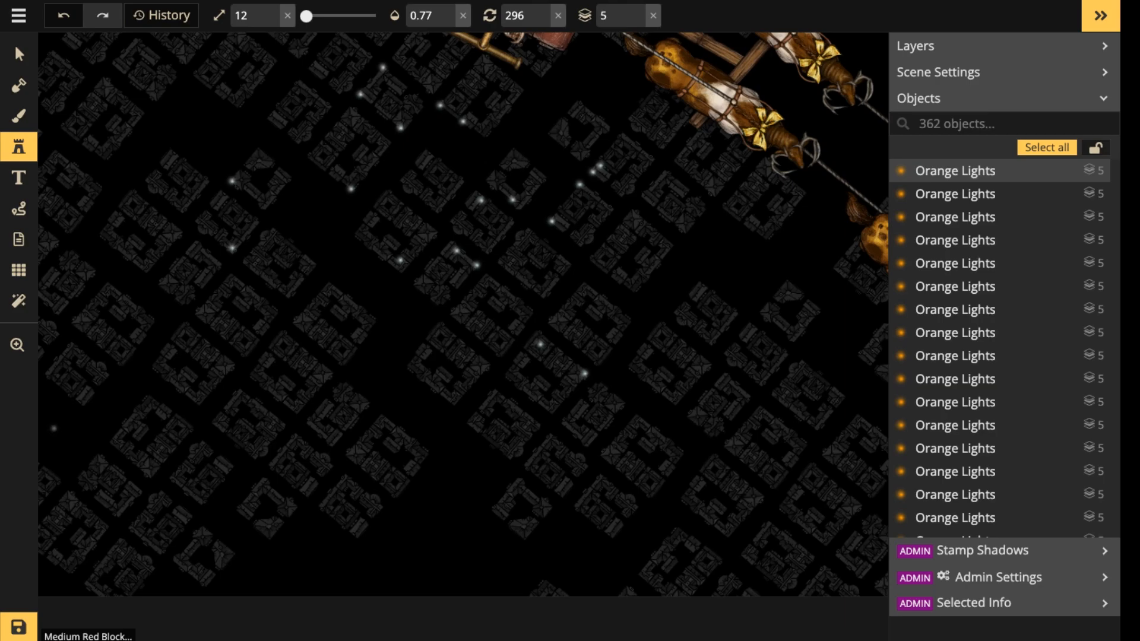
Place three small lights within the courtyard block below and behind the sleigh and one beside the neighbouring block.
scroll(525, 357, up, 2)
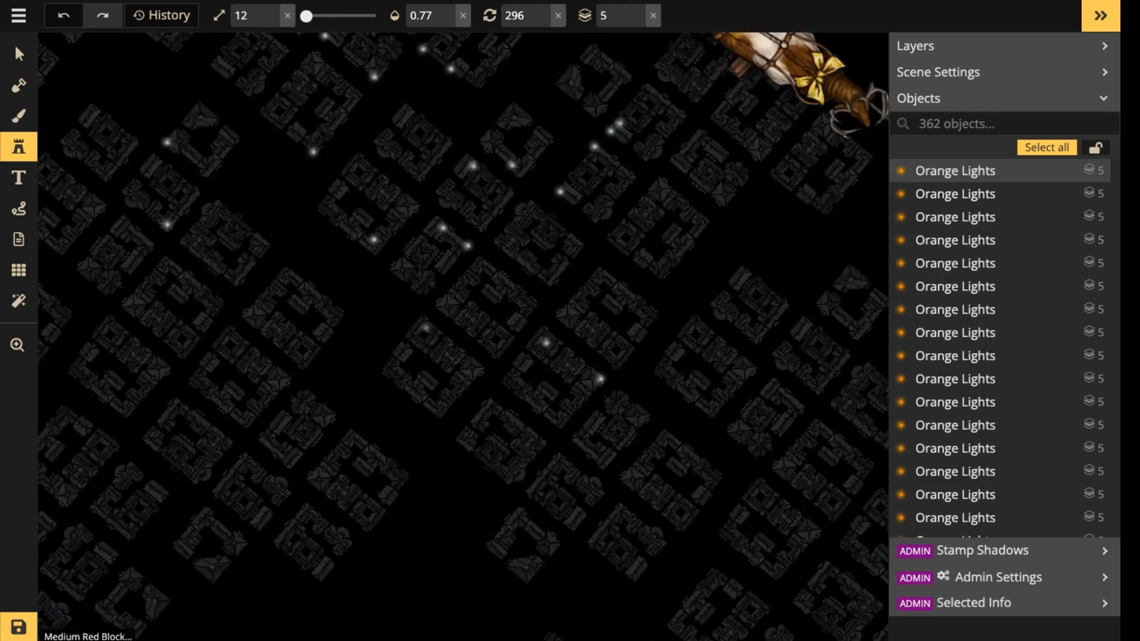
scroll(292, 333, up, 2)
click(295, 327)
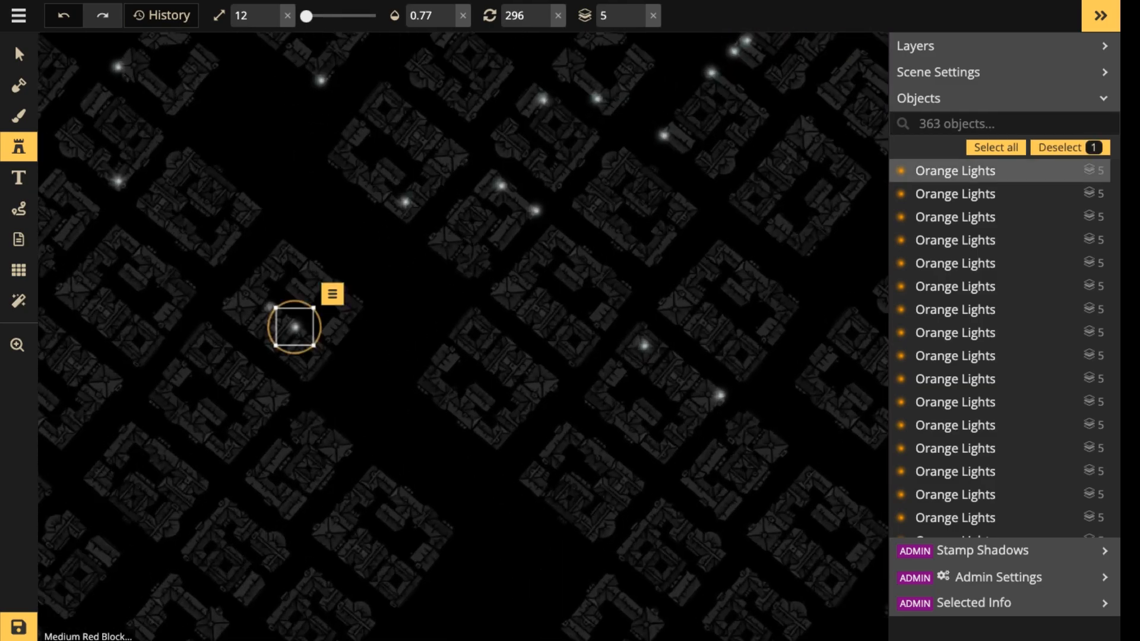
click(269, 305)
click(297, 252)
click(285, 244)
key(space)
drag(221, 166, 410, 230)
click(403, 332)
Add three small lights along the rear edge of the block below the sleigh's back corner.
key(space)
drag(440, 293, 606, 588)
drag(415, 251, 505, 289)
click(502, 280)
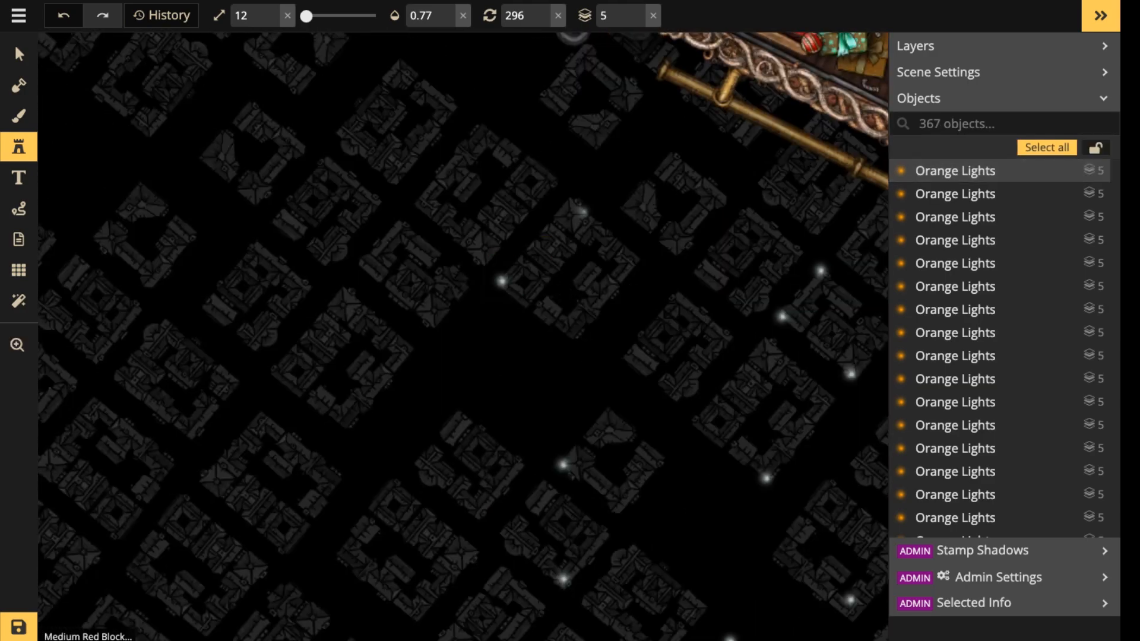
click(570, 202)
click(540, 240)
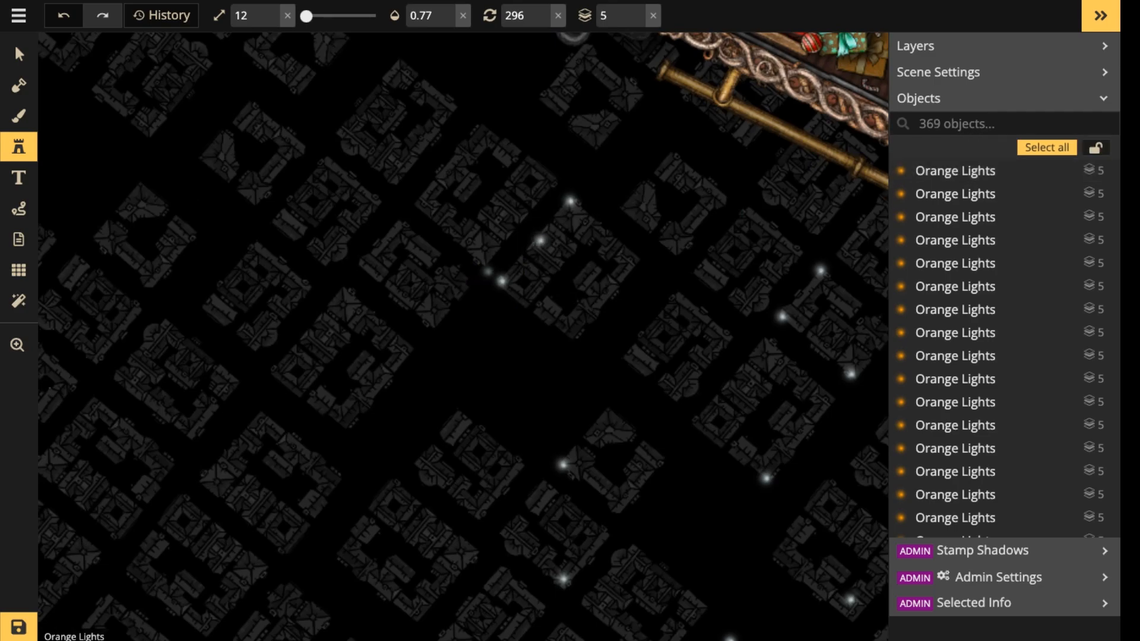
Scatter three more small lights over the blocks below the thrusters, on both sides of the street.
click(429, 323)
click(299, 371)
scroll(346, 268, down, 3)
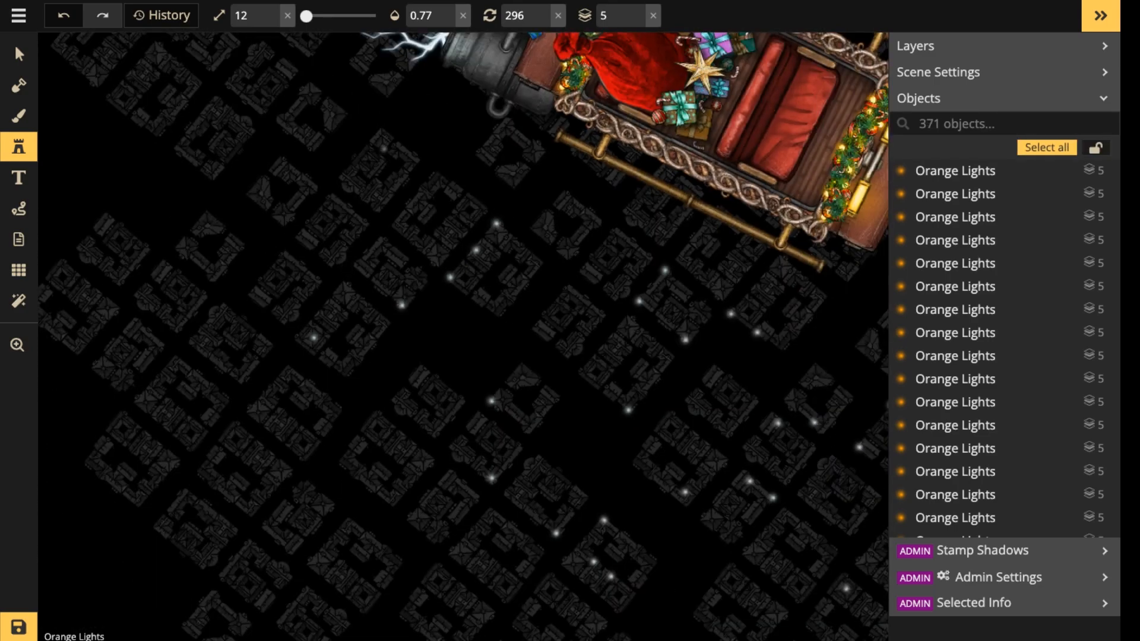
click(384, 148)
Place two small lights on the block close to the map's left edge, behind the existing street lights.
drag(335, 412, 442, 357)
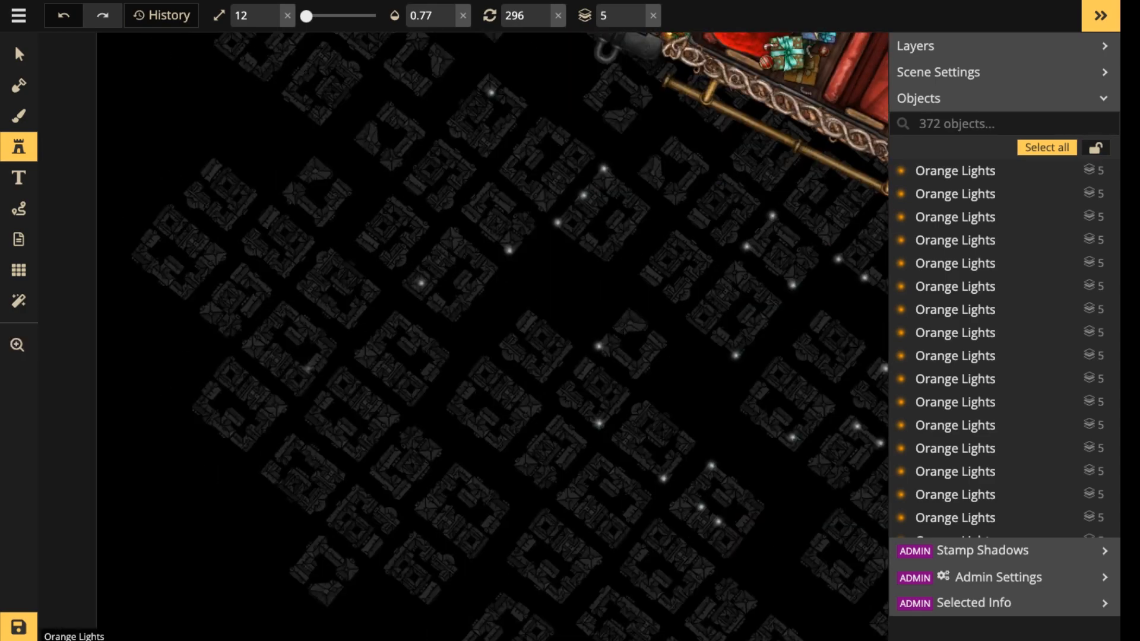
click(298, 366)
click(274, 344)
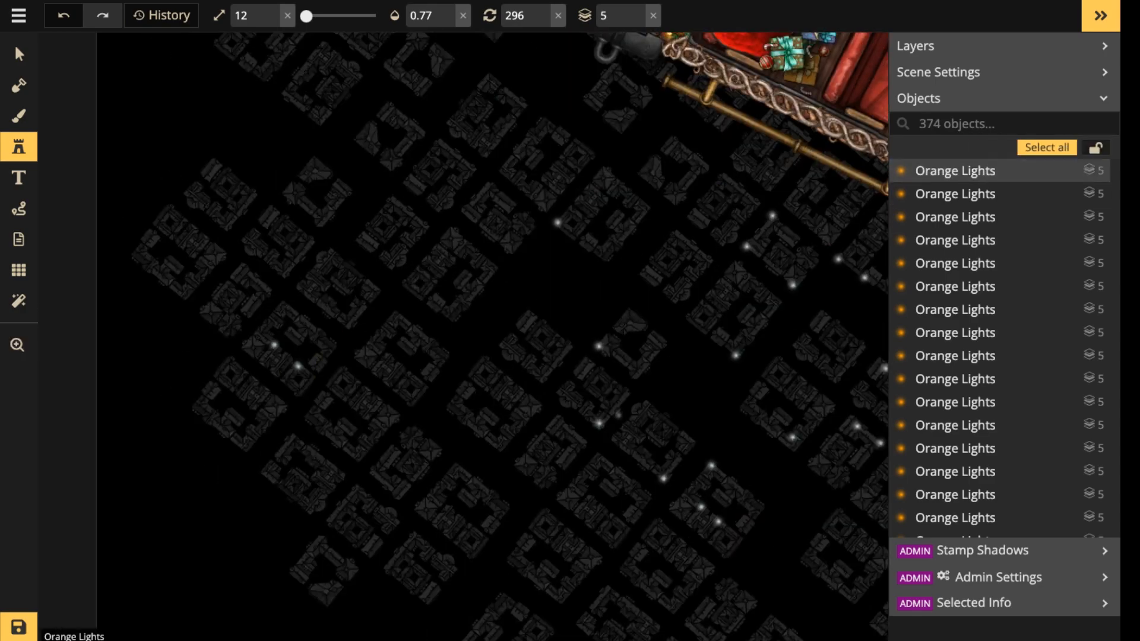
Place three small lights around the block beneath the falling presents and the lightning.
drag(510, 149, 523, 423)
click(389, 315)
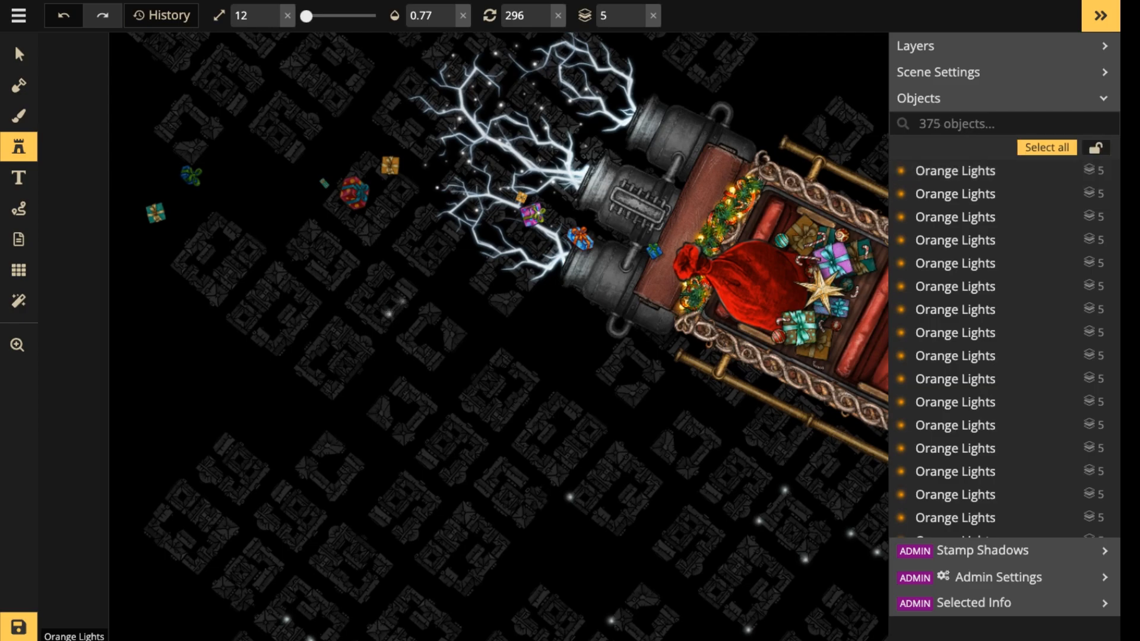
click(402, 301)
click(364, 291)
Place six small lights around the block above the front half of the sleigh's upper rail.
scroll(564, 267, down, 1)
scroll(564, 262, down, 5)
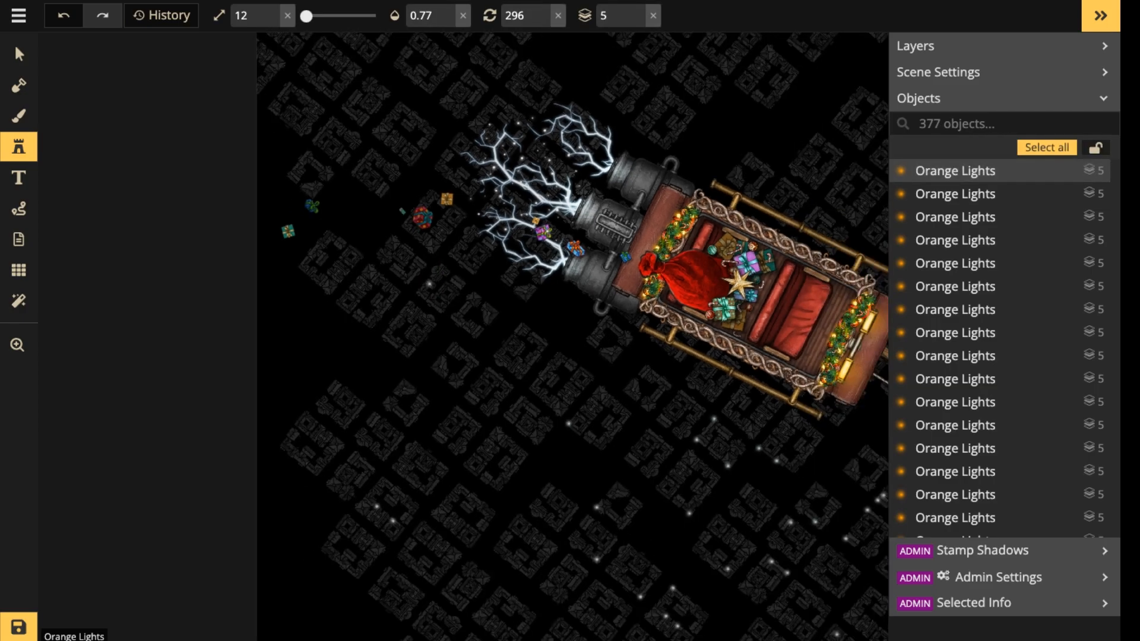
drag(564, 255, 330, 354)
click(599, 252)
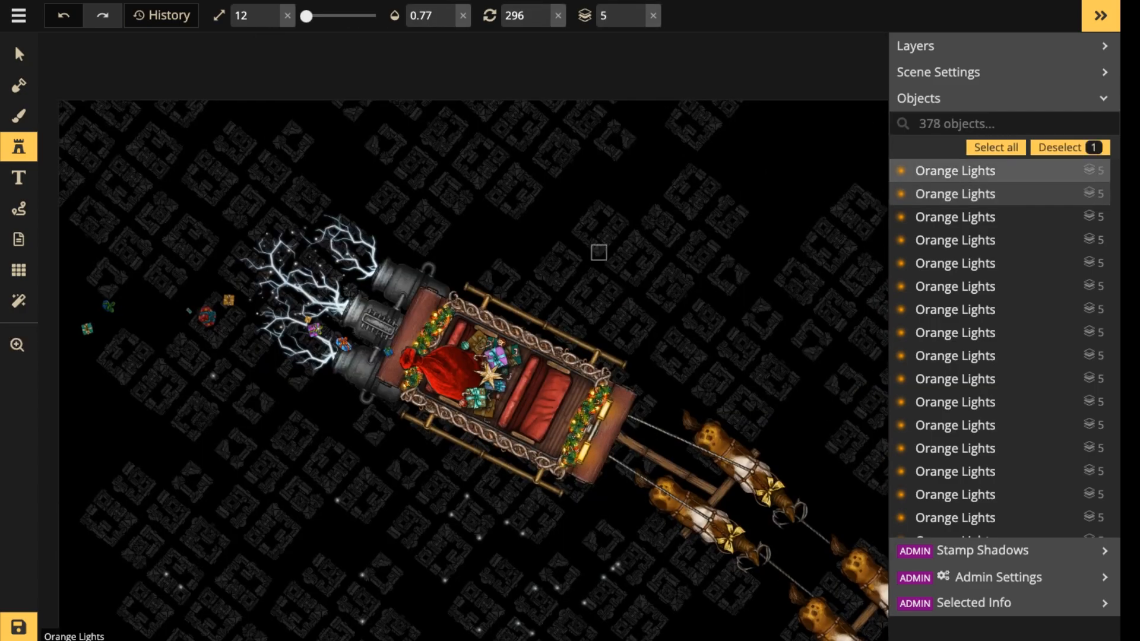
click(611, 240)
click(600, 200)
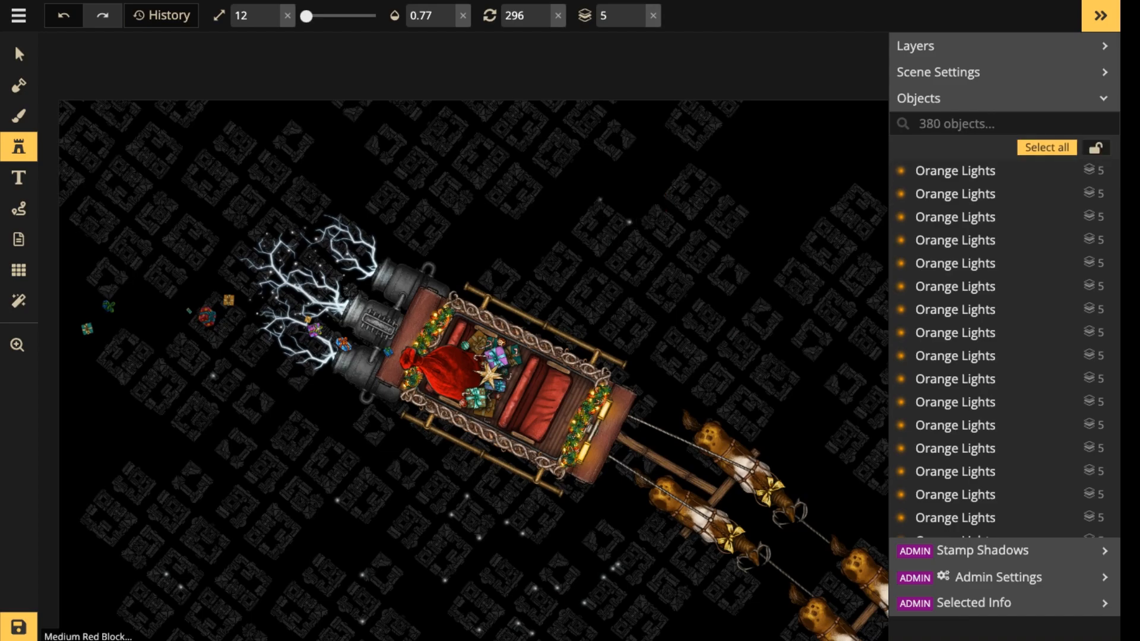
click(616, 235)
click(600, 253)
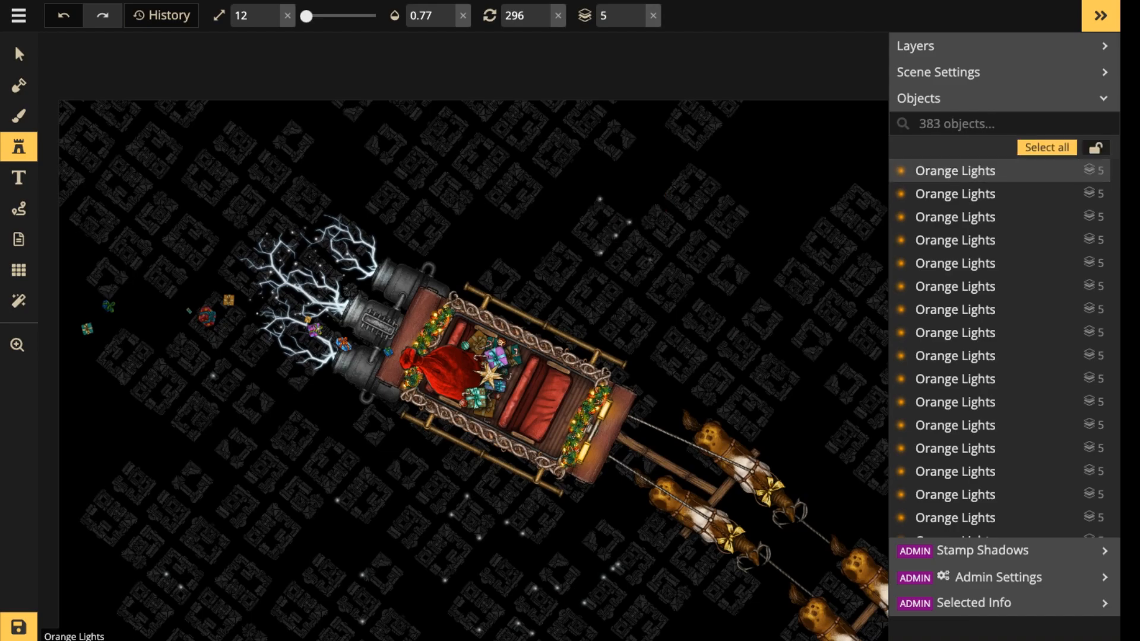
Add five small lights around the adjoining blocks above the front end of the sleigh, toward the reindeer.
click(659, 255)
click(648, 271)
click(637, 281)
click(655, 205)
click(684, 228)
Place three small lights around the blocks between the thrusters and the lower-left cluster of the town.
scroll(617, 248, down, 2)
scroll(617, 249, down, 1)
drag(616, 248, 780, 122)
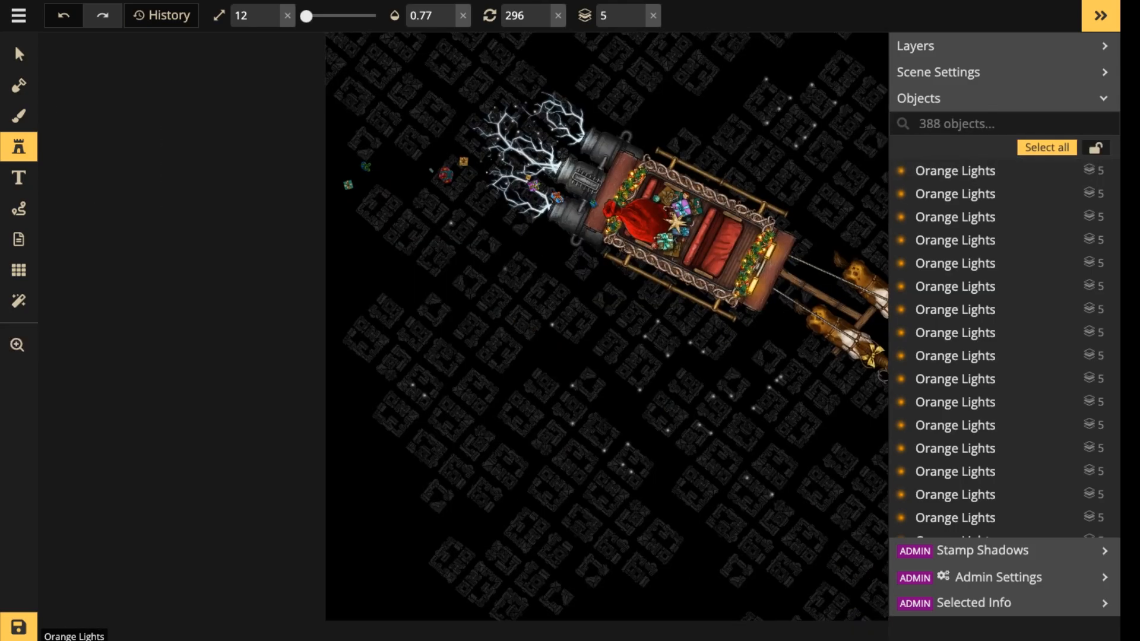
click(470, 265)
click(452, 284)
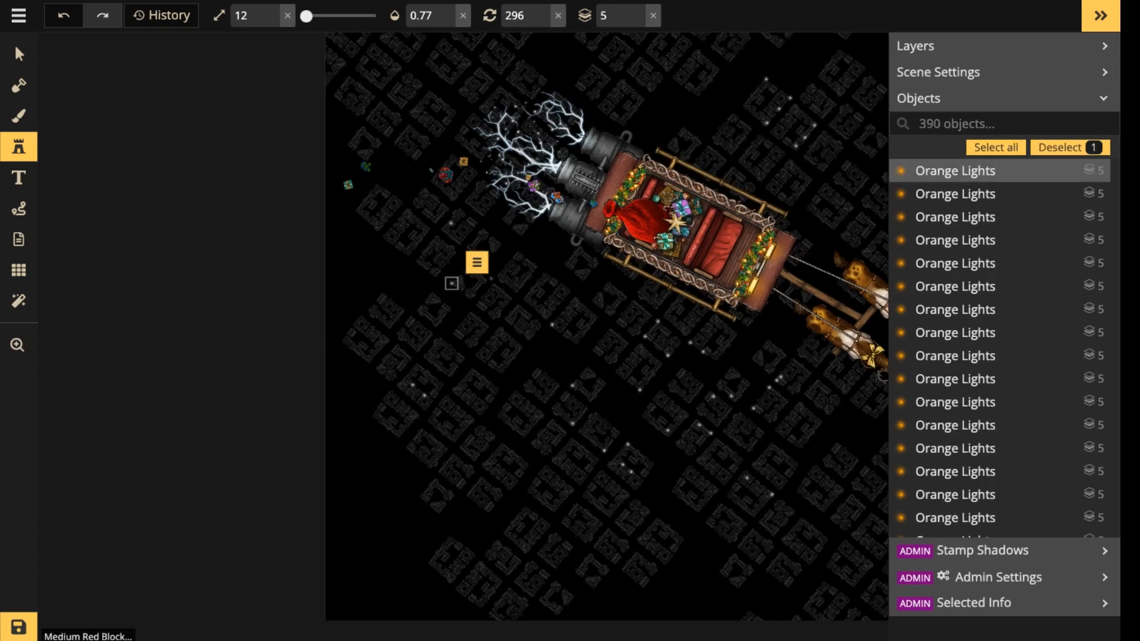
click(497, 245)
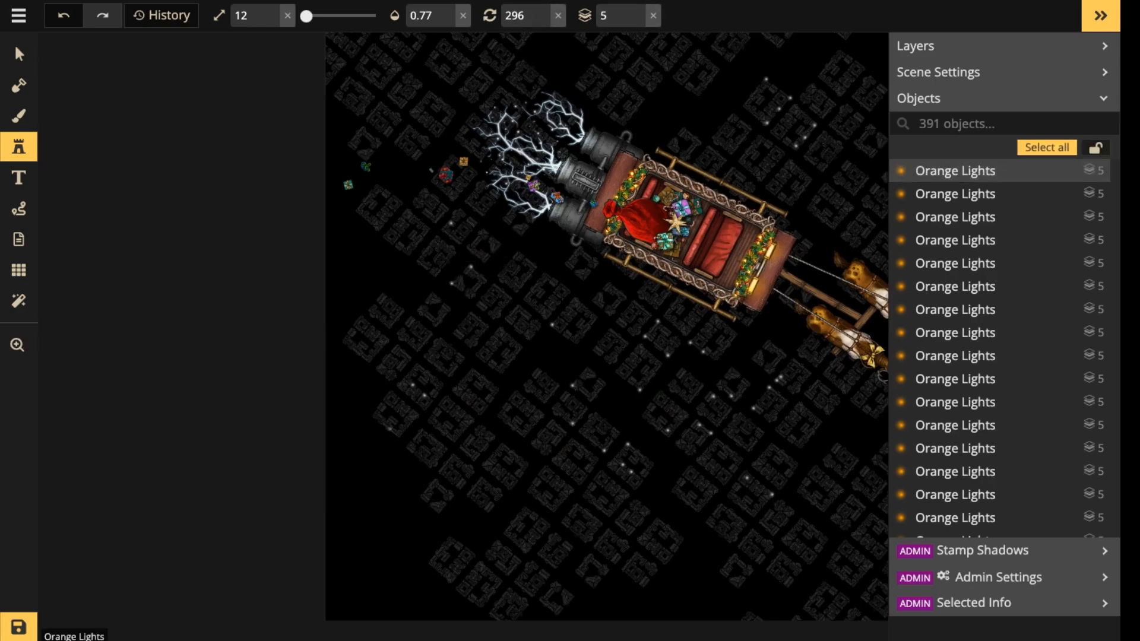
Add four small lights around the town blocks near the map's lower-left edge.
click(373, 415)
click(397, 435)
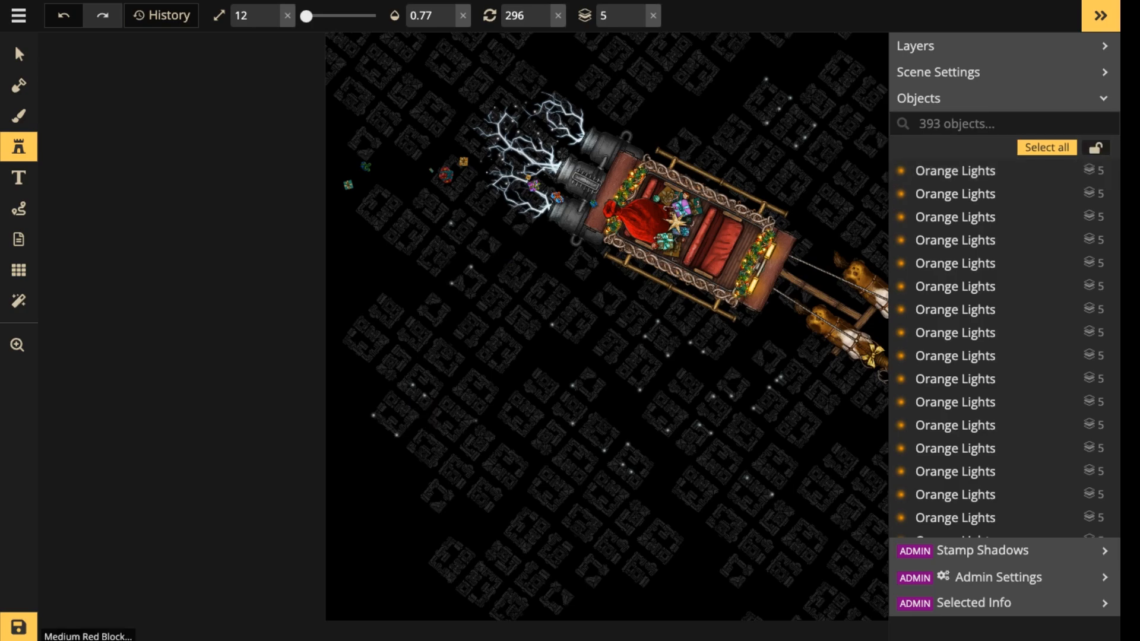
click(474, 421)
click(456, 387)
Place three small lights on the blocks above the thrusters, near the map's upper edge.
scroll(640, 291, down, 2)
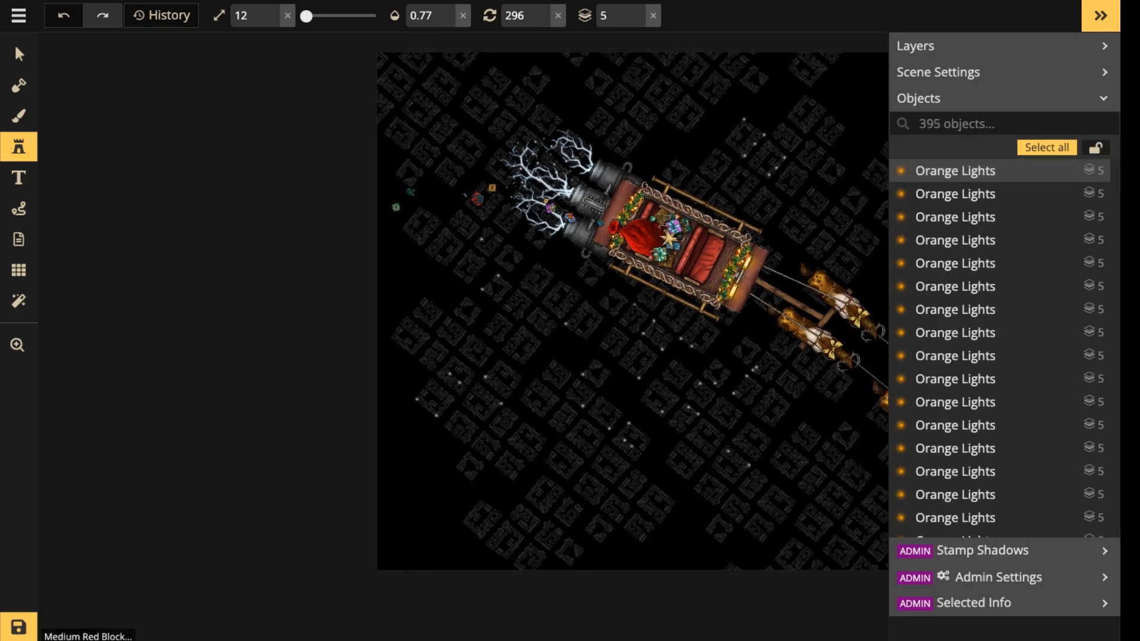
drag(641, 291, 641, 480)
click(618, 273)
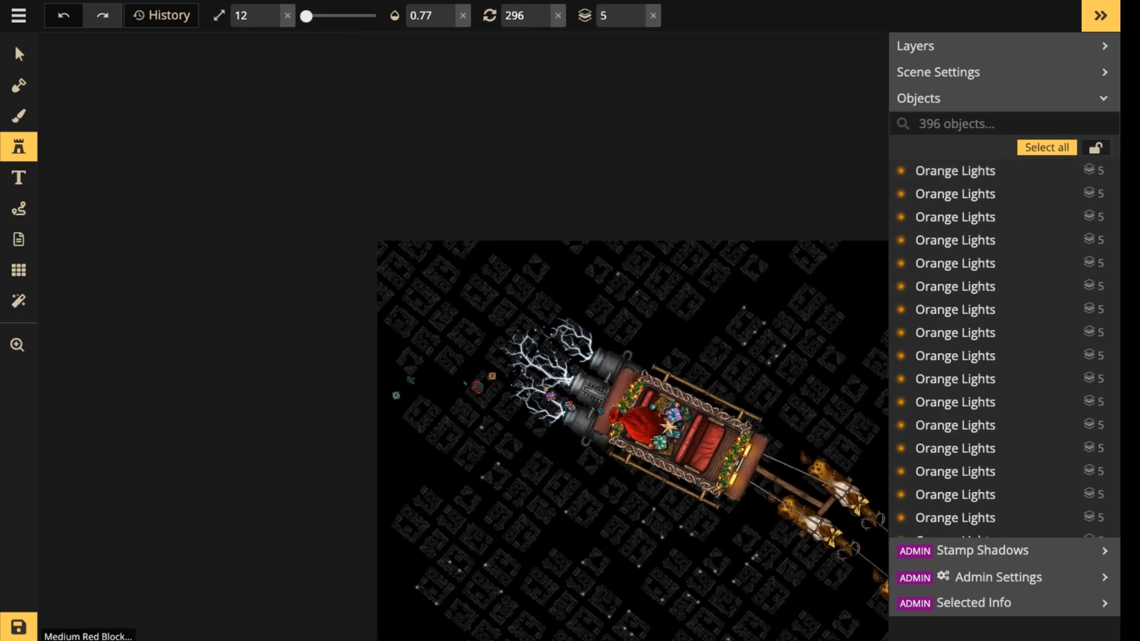
click(633, 284)
click(621, 301)
Scatter seven small lights over the blocks above and behind the lightning in the map's upper-left area.
click(537, 290)
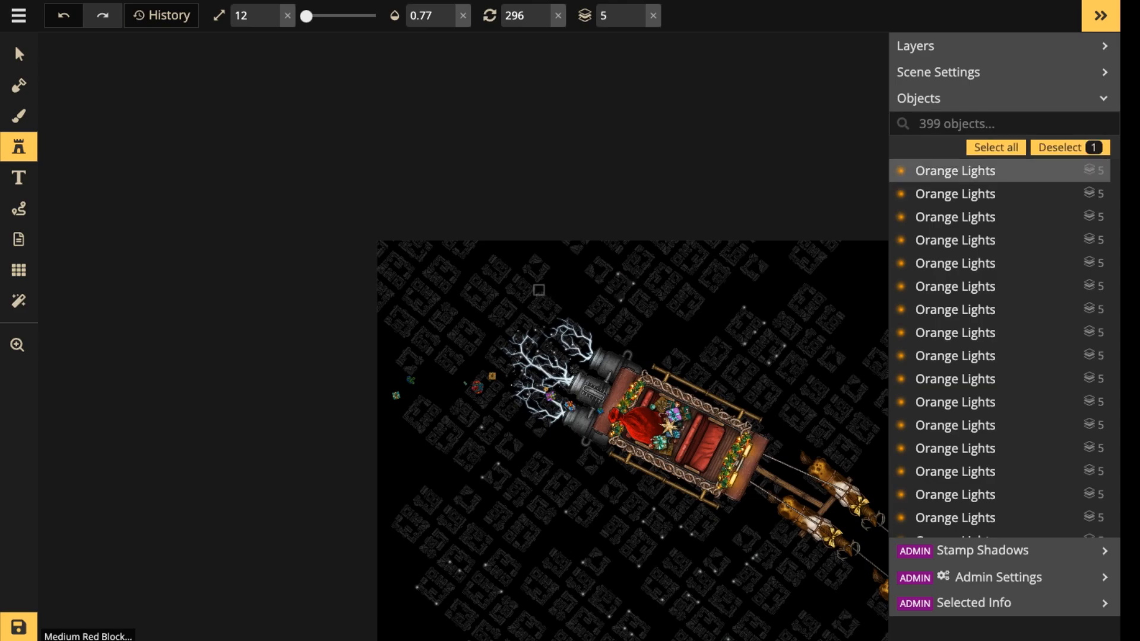
click(527, 309)
click(506, 289)
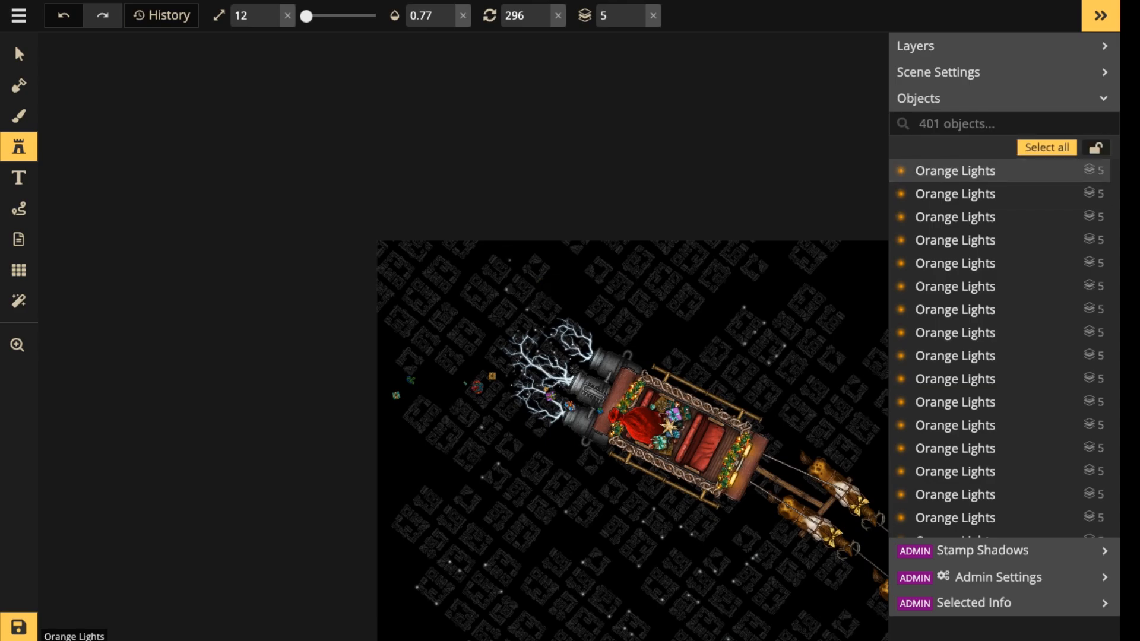
click(511, 269)
click(492, 256)
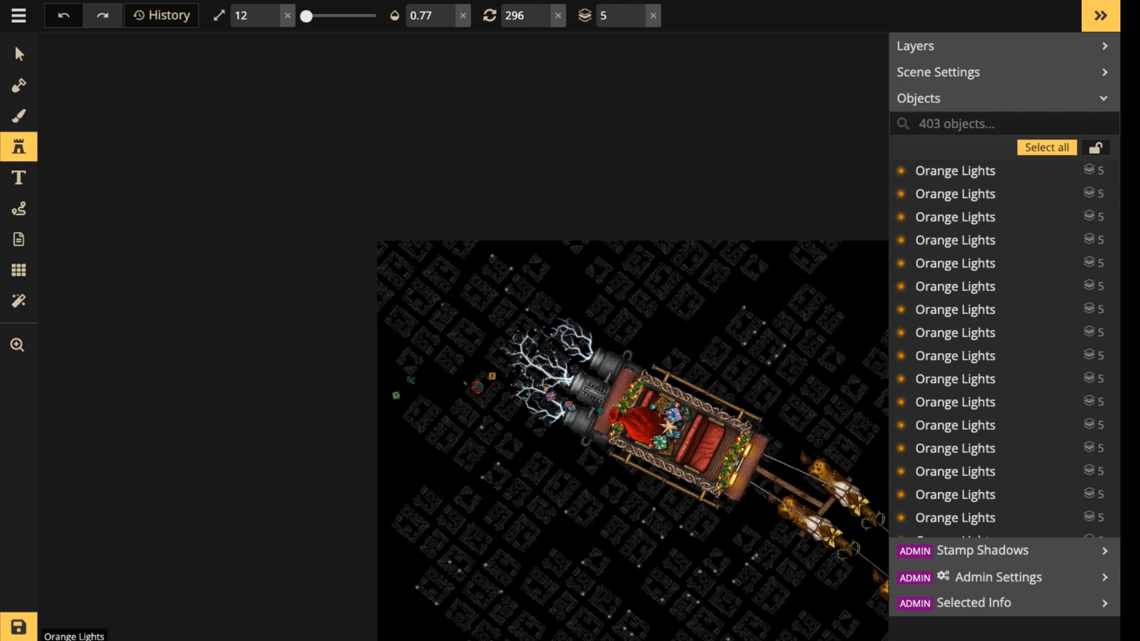
click(442, 304)
click(454, 311)
Place three small lights on the block below the middle pair of reindeer.
scroll(594, 279, down, 3)
key(space)
drag(594, 279, 447, 110)
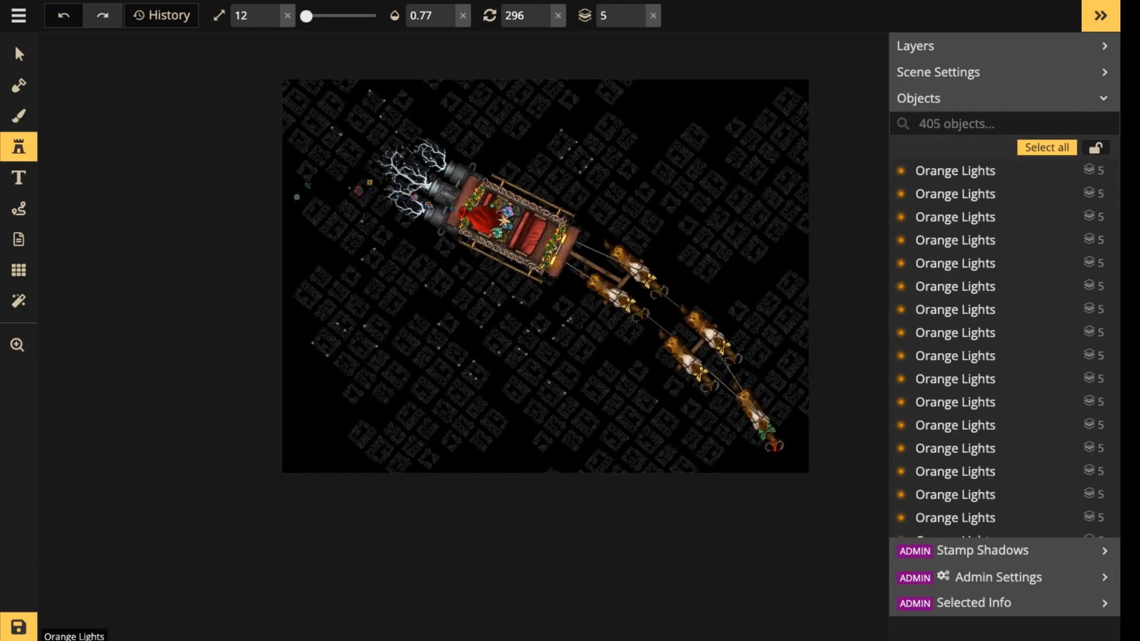
click(657, 401)
click(649, 410)
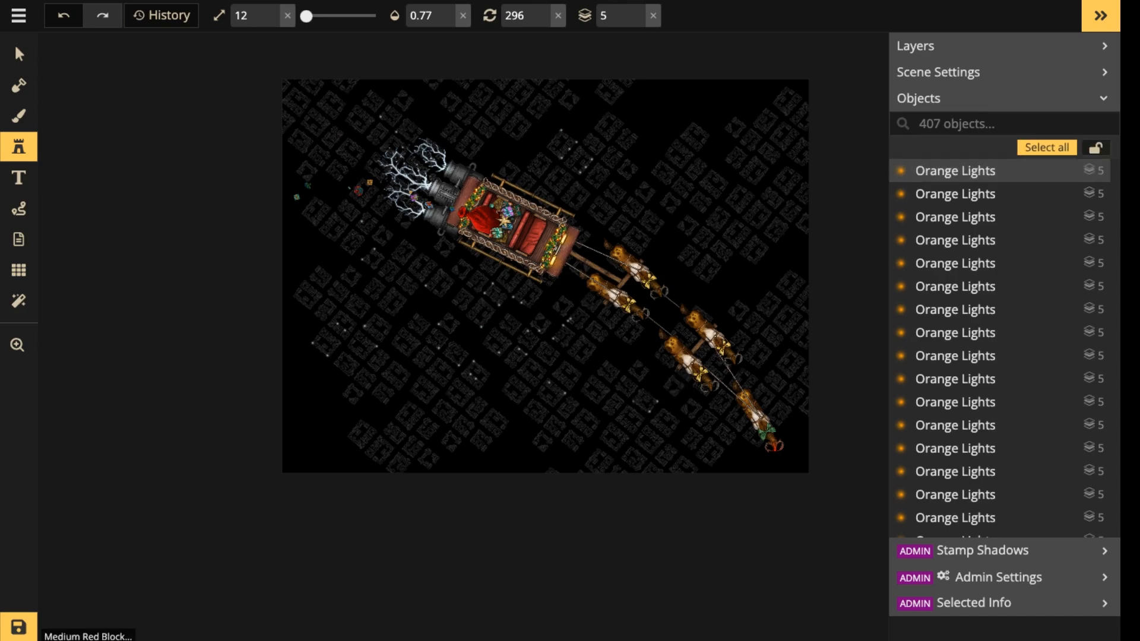
click(633, 402)
Place five small lights around the blocks just above the middle pair of reindeer, near the map's right edge.
click(753, 314)
click(763, 320)
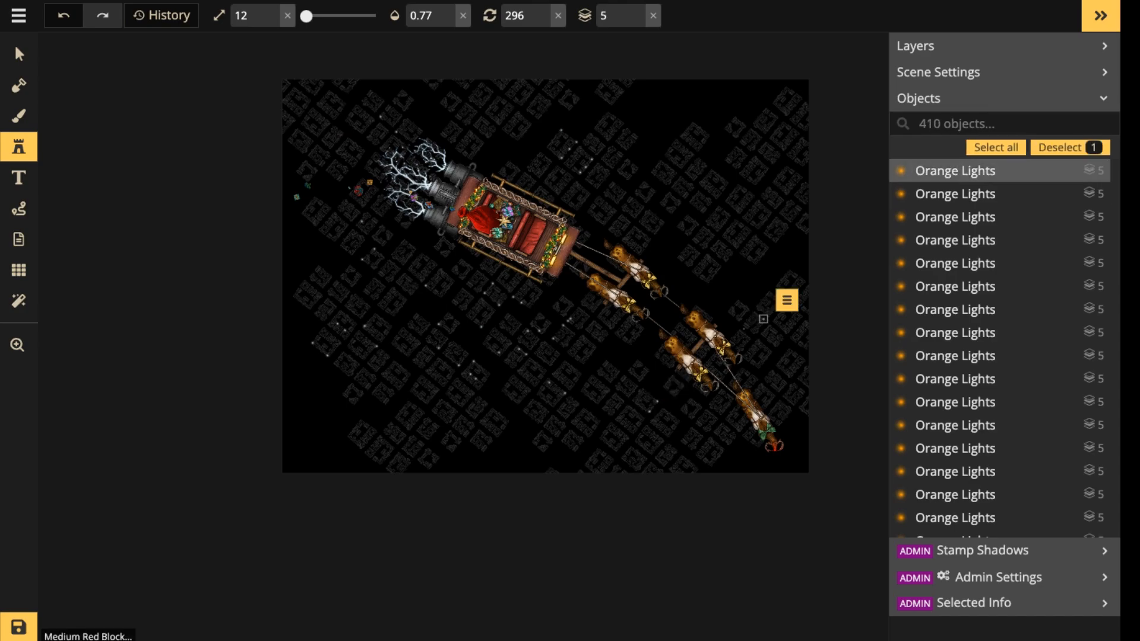
click(745, 326)
click(754, 330)
click(712, 235)
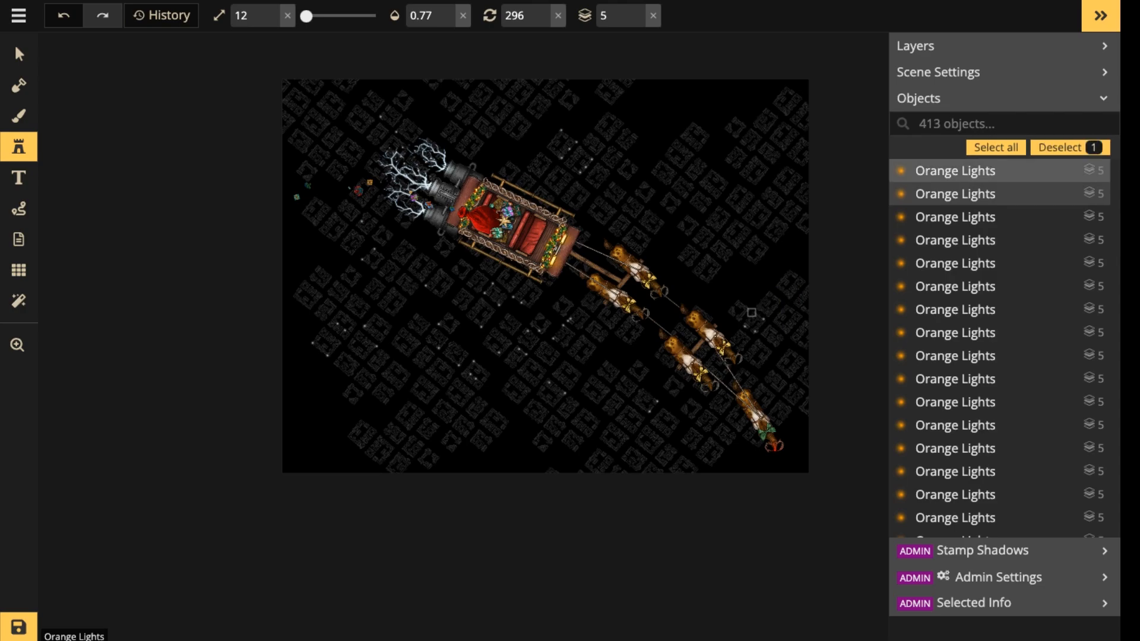
Cluster eight small lights around the blocks above the rear pair of reindeer.
click(703, 228)
click(712, 235)
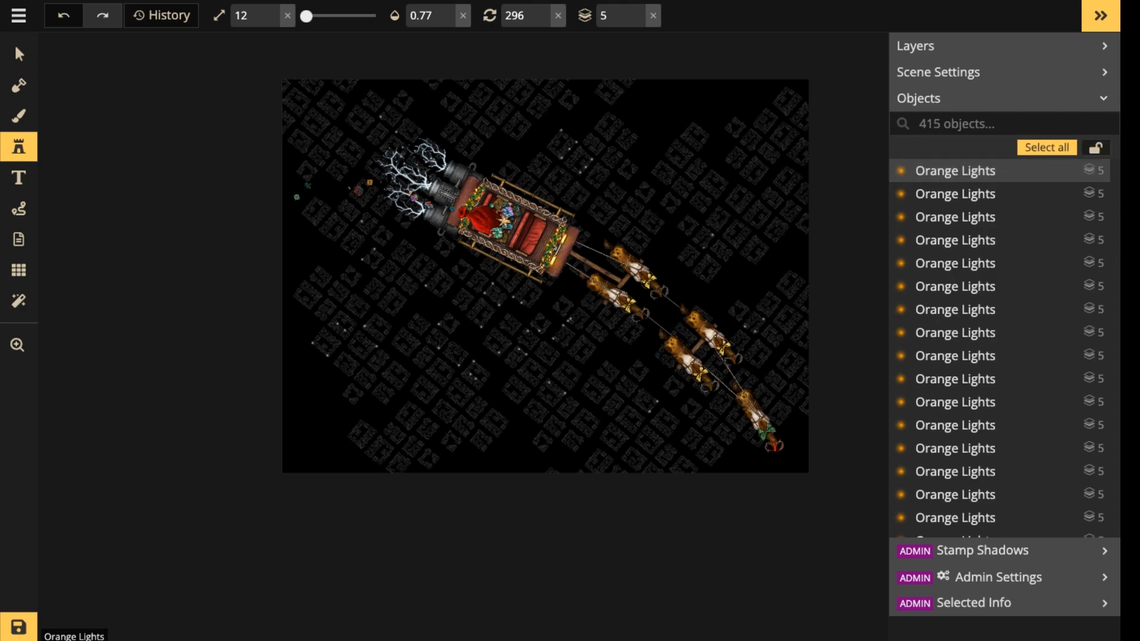
click(704, 247)
click(694, 240)
click(701, 228)
click(711, 231)
click(699, 256)
click(692, 242)
Add two small lights along the lower edge of the lit blocks above the rear reindeer.
scroll(692, 241, up, 2)
scroll(687, 263, up, 1)
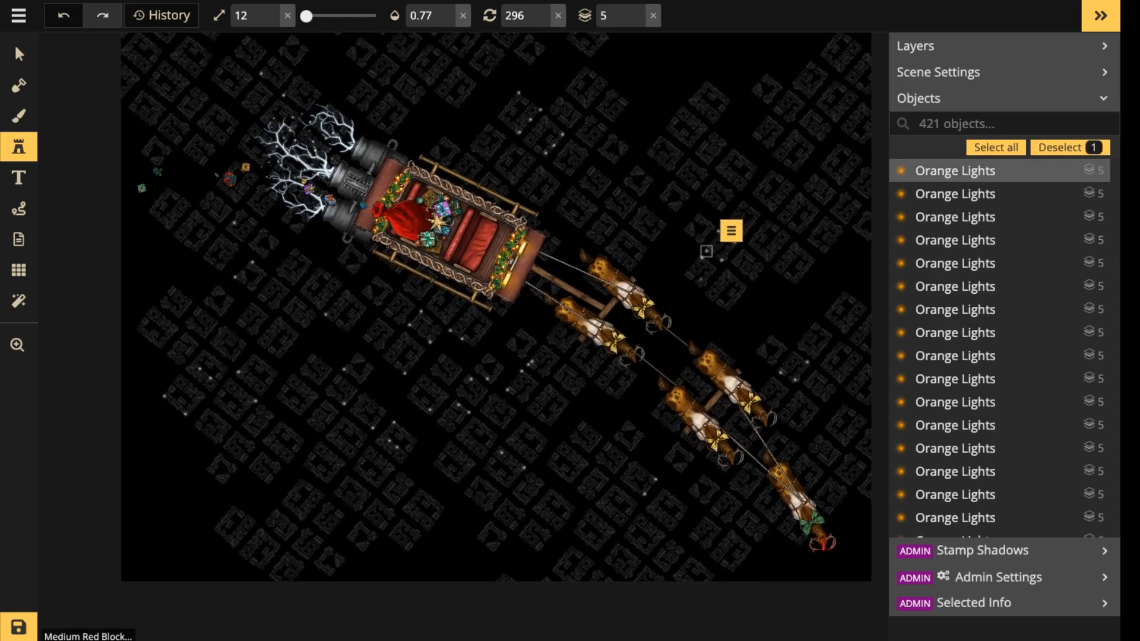
click(704, 286)
click(686, 277)
key(Escape)
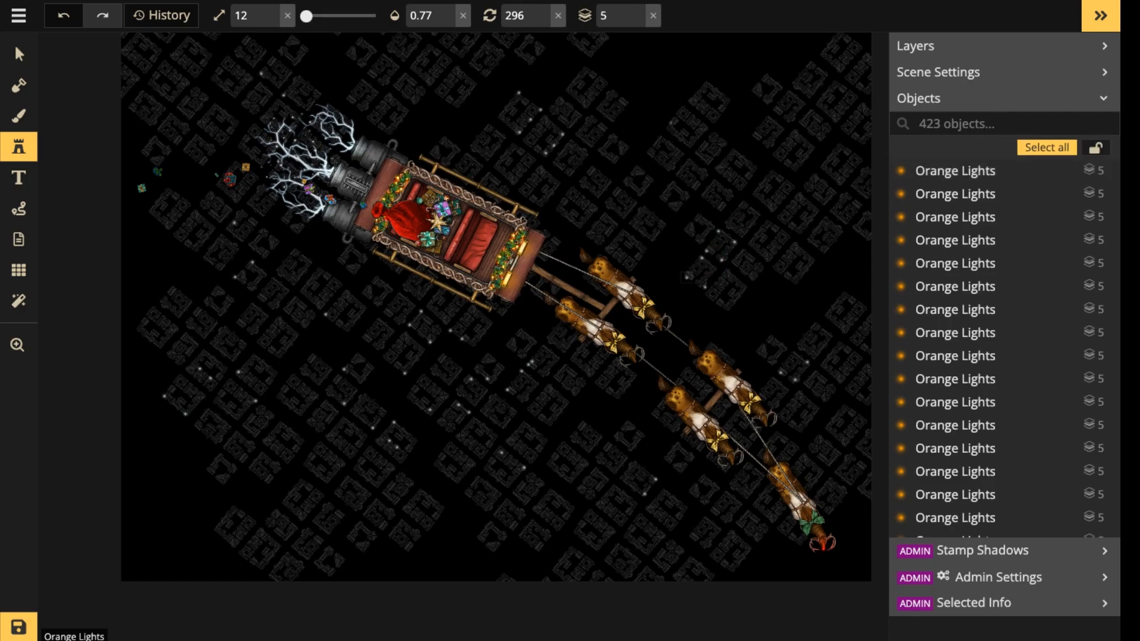
Place five more small lights around the blocks up and ahead of the sleigh's upper rail.
click(661, 138)
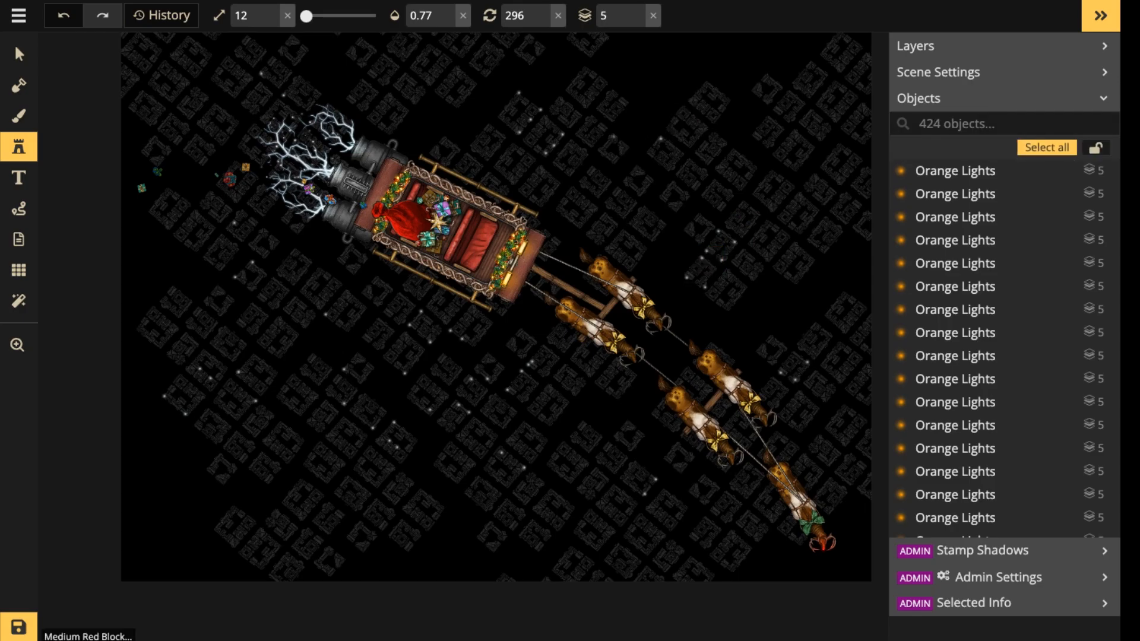
click(613, 136)
click(601, 151)
click(614, 161)
click(630, 147)
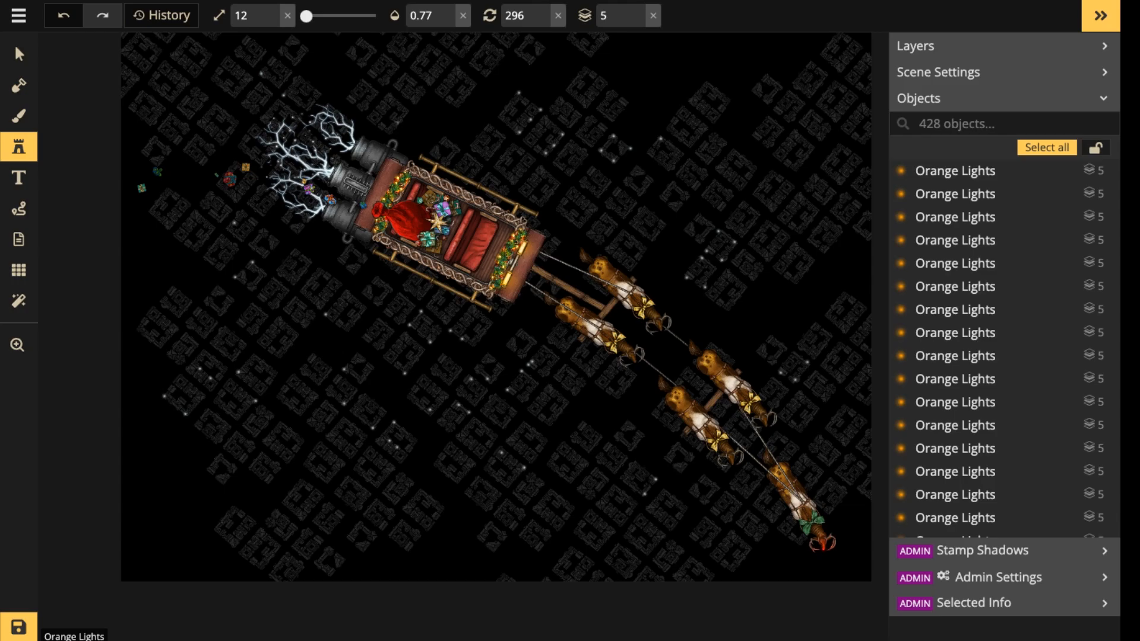
Add three small lights on the blocks near the map's upper-left corner, above the lightning.
key(space)
drag(463, 237, 515, 429)
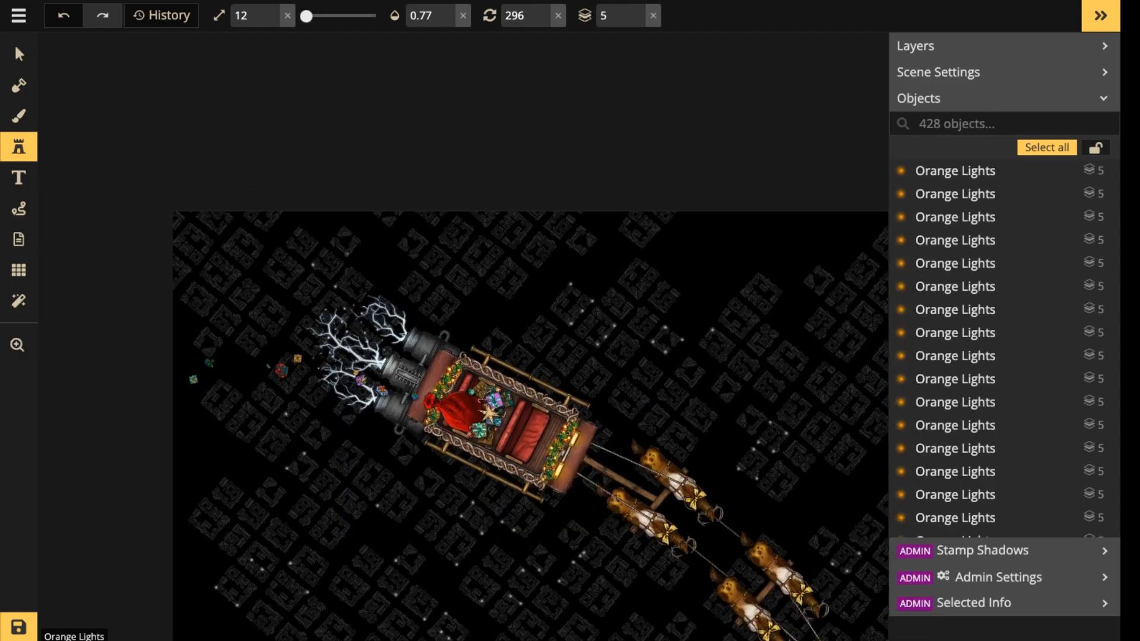
click(313, 264)
click(257, 288)
click(257, 289)
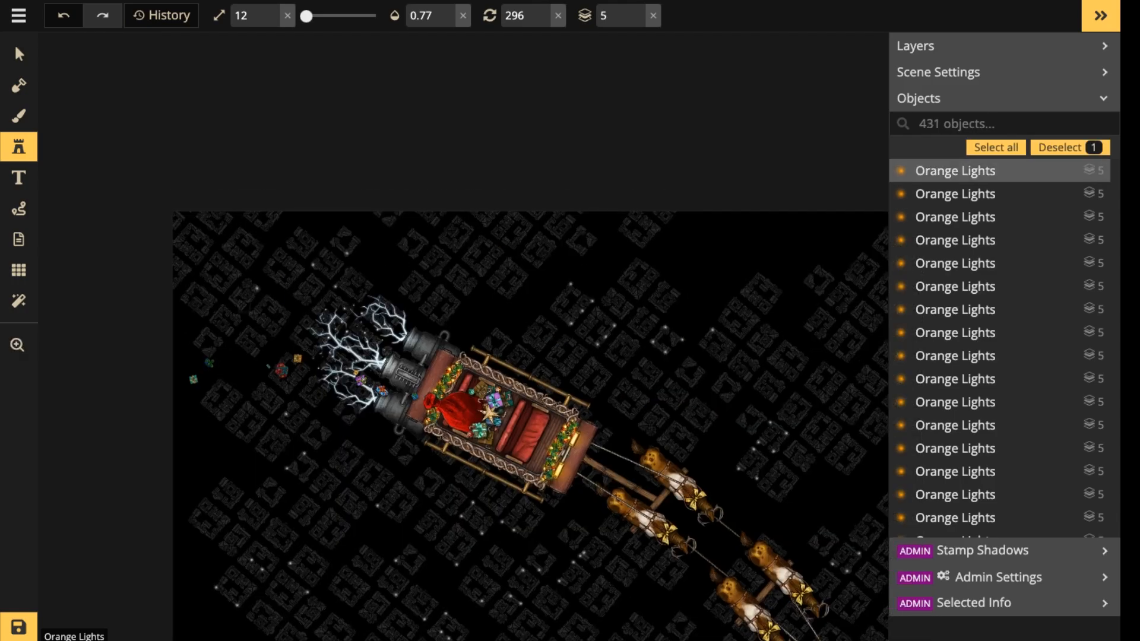
Add three small lights on the blocks in the map's upper-left corner and one on the lit blocks near its upper-right area.
click(245, 306)
click(259, 287)
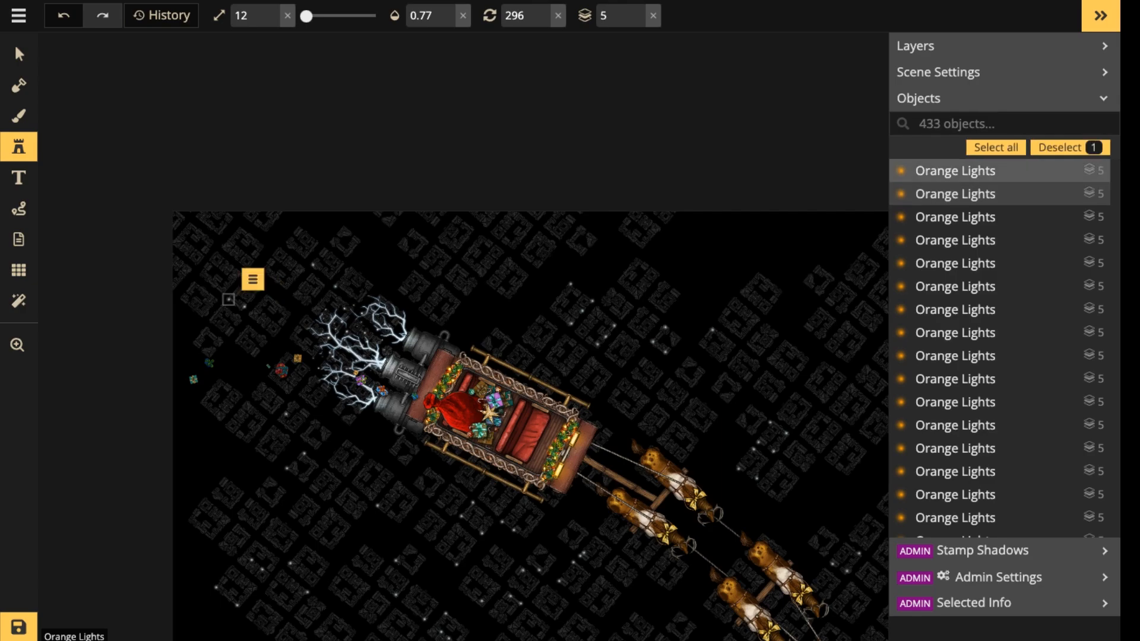
click(259, 286)
key(space)
drag(259, 286, 81, 310)
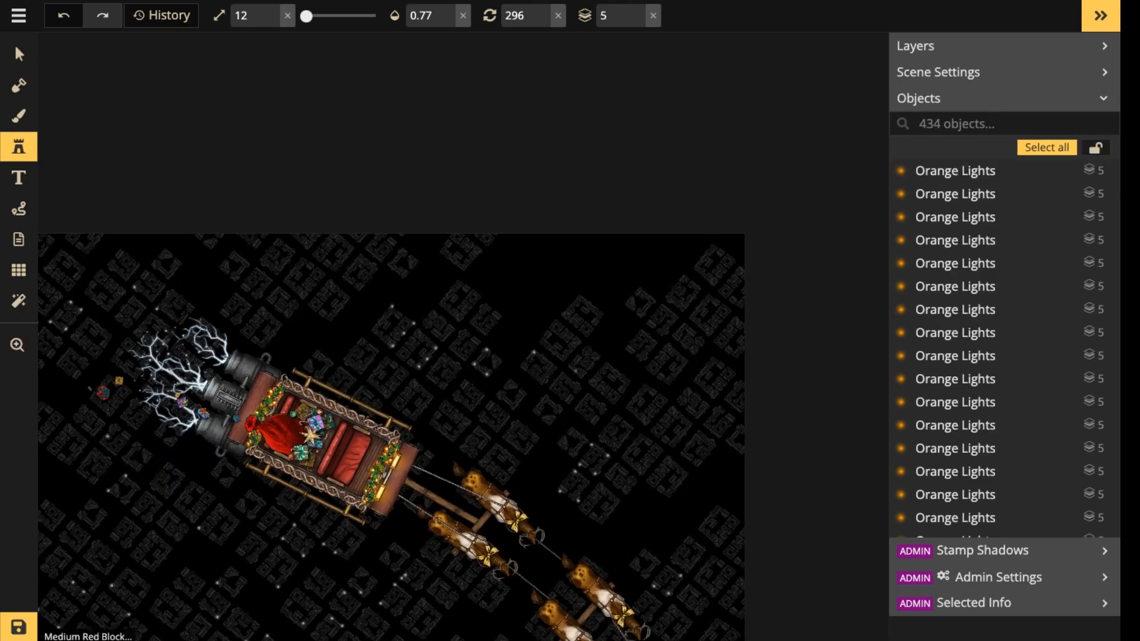
click(578, 343)
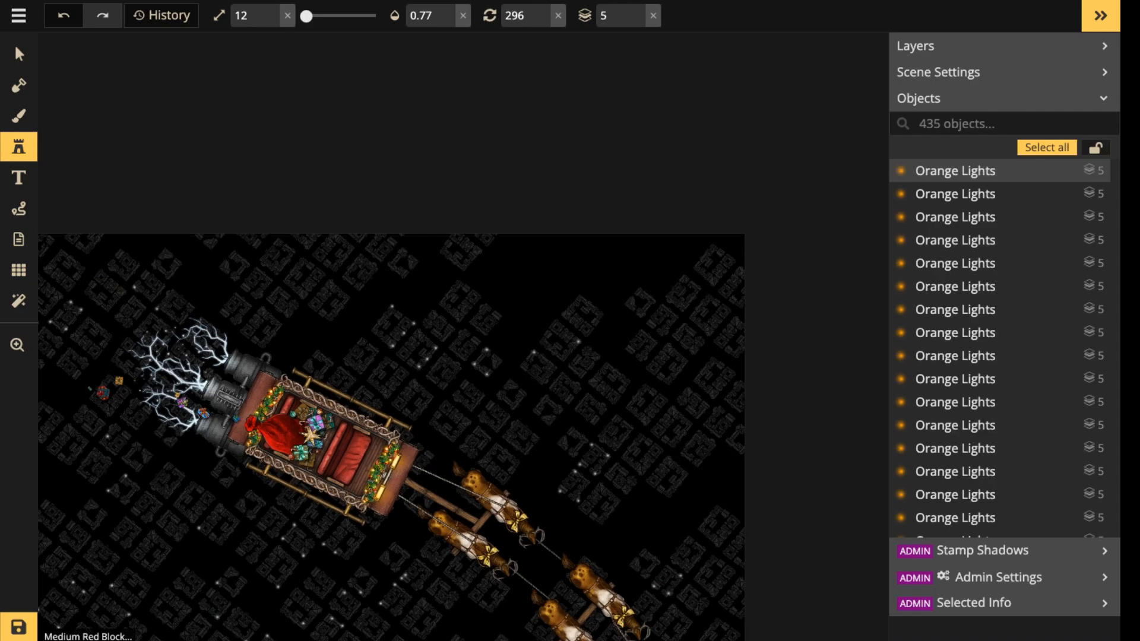
Turn auto select off in the light stamp's advanced placement settings, with the place mode on Auto.
click(19, 147)
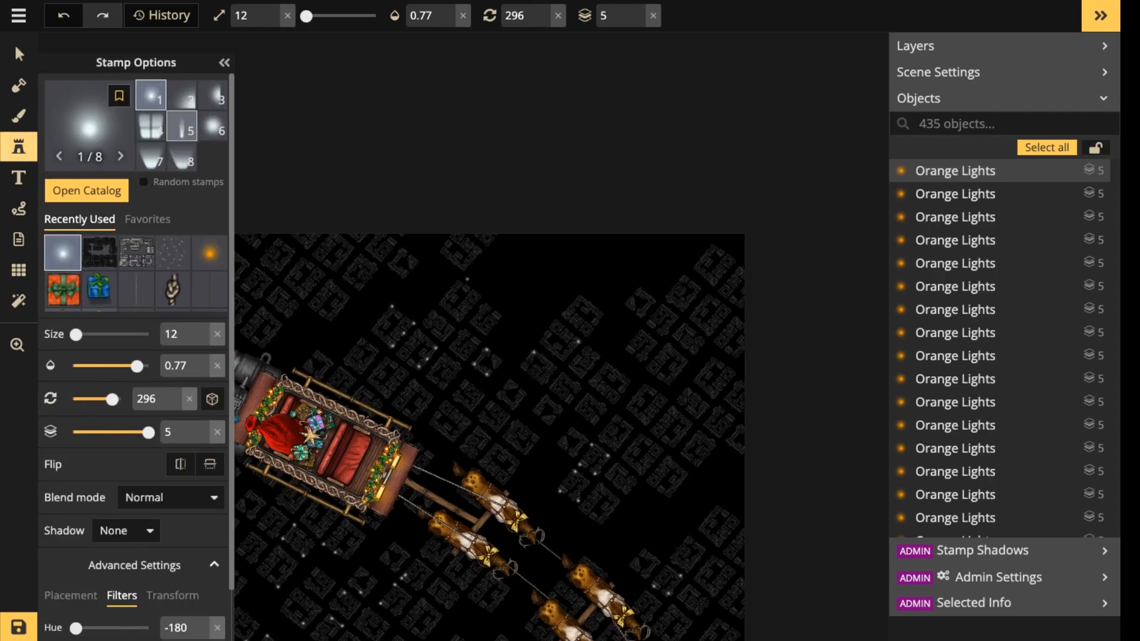
scroll(180, 464, down, 2)
click(70, 523)
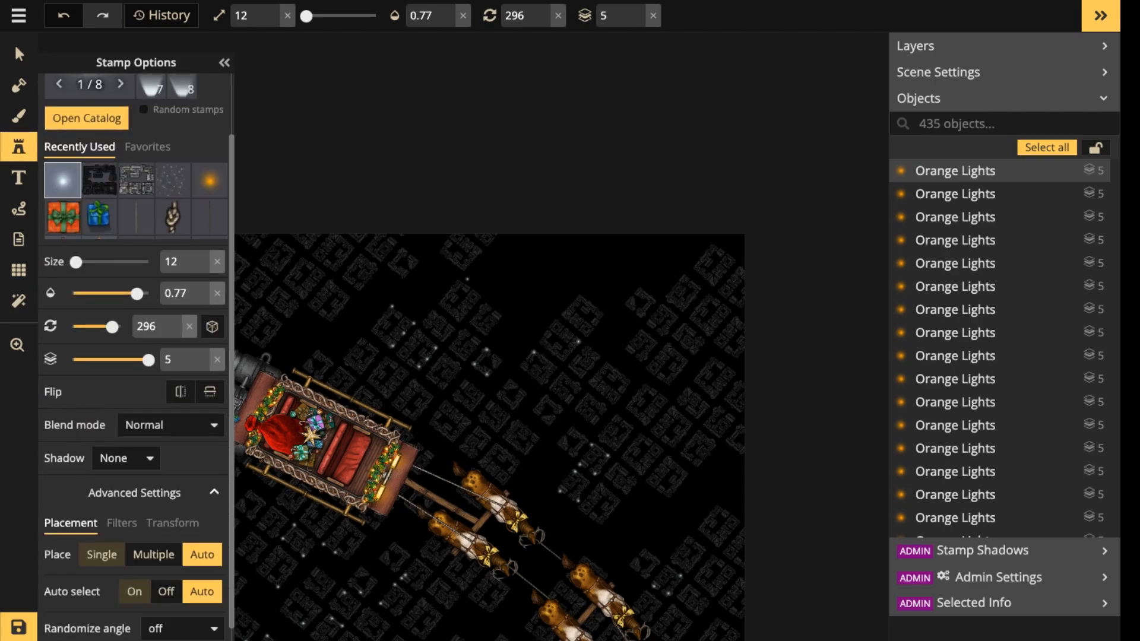
scroll(201, 524, down, 1)
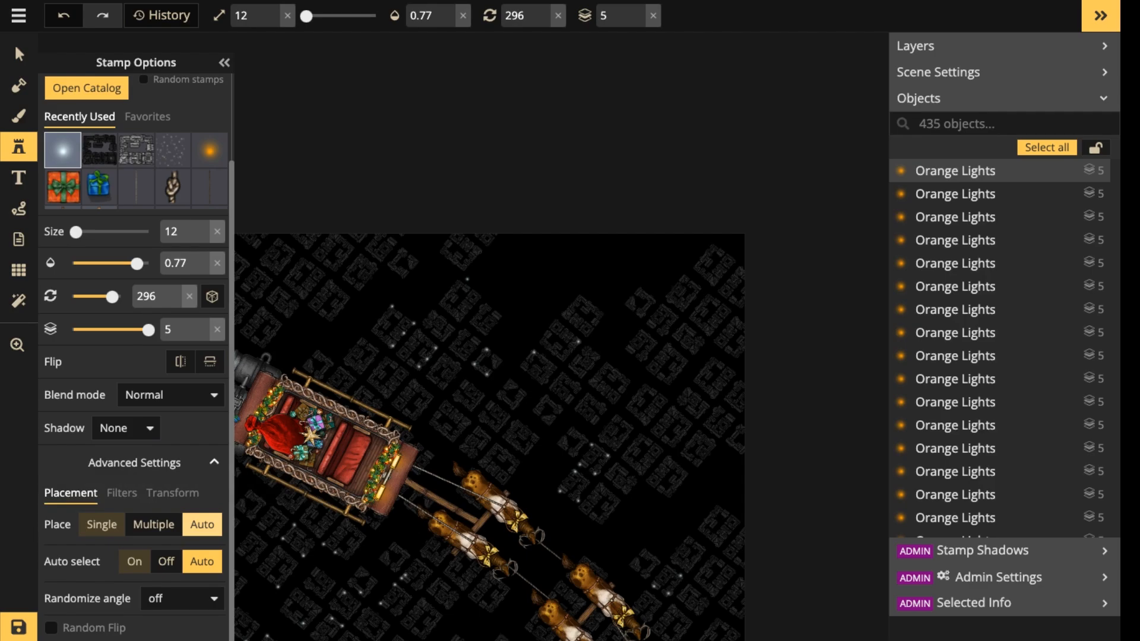
click(154, 524)
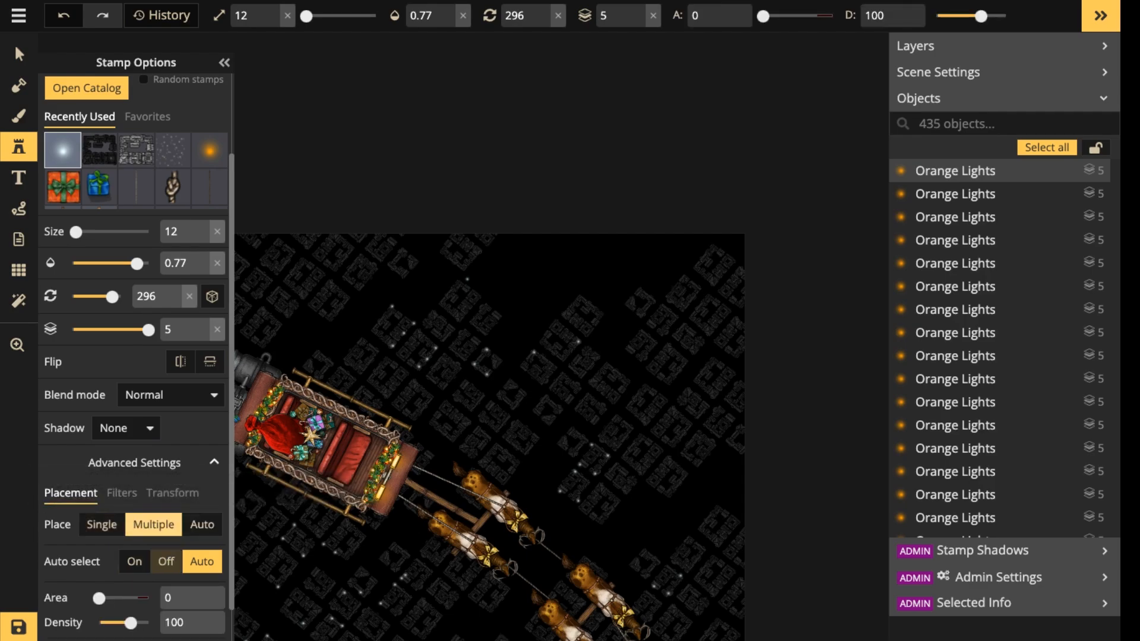
scroll(153, 524, down, 2)
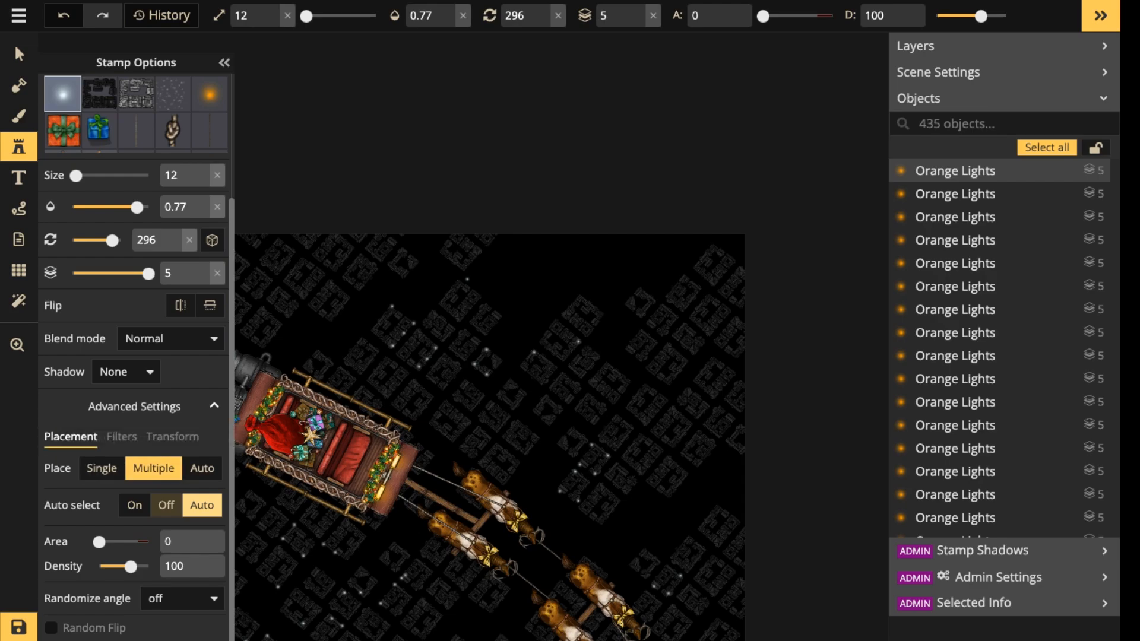
click(166, 505)
click(202, 468)
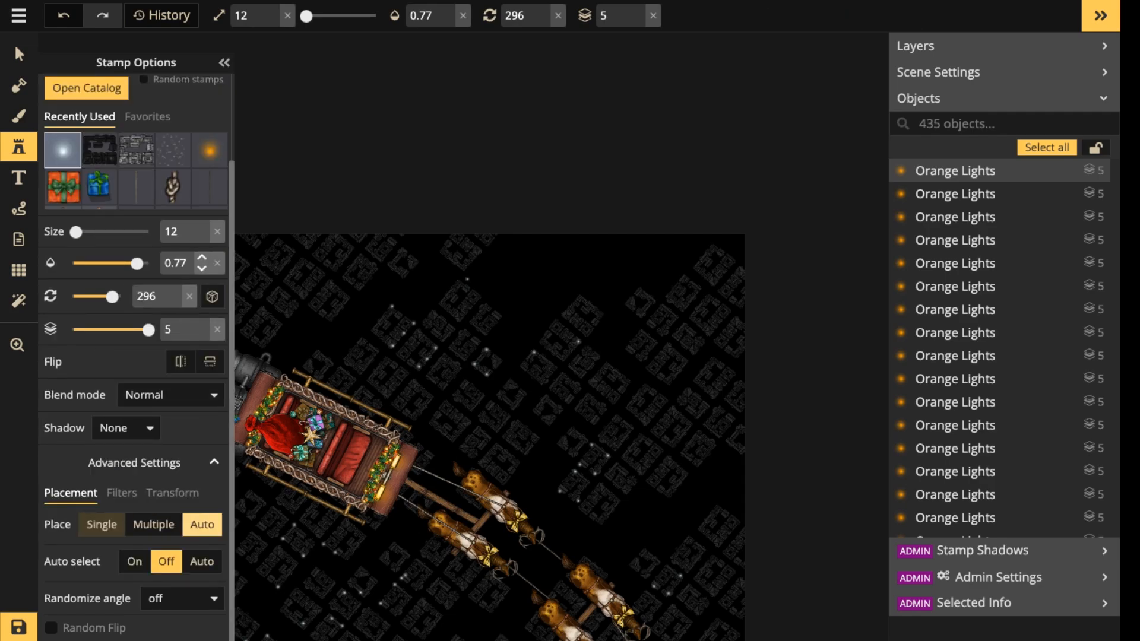
Set the light stamp to Overlay blend mode, choose the soft round glow (variant 6) and enlarge it to size 102.
click(63, 150)
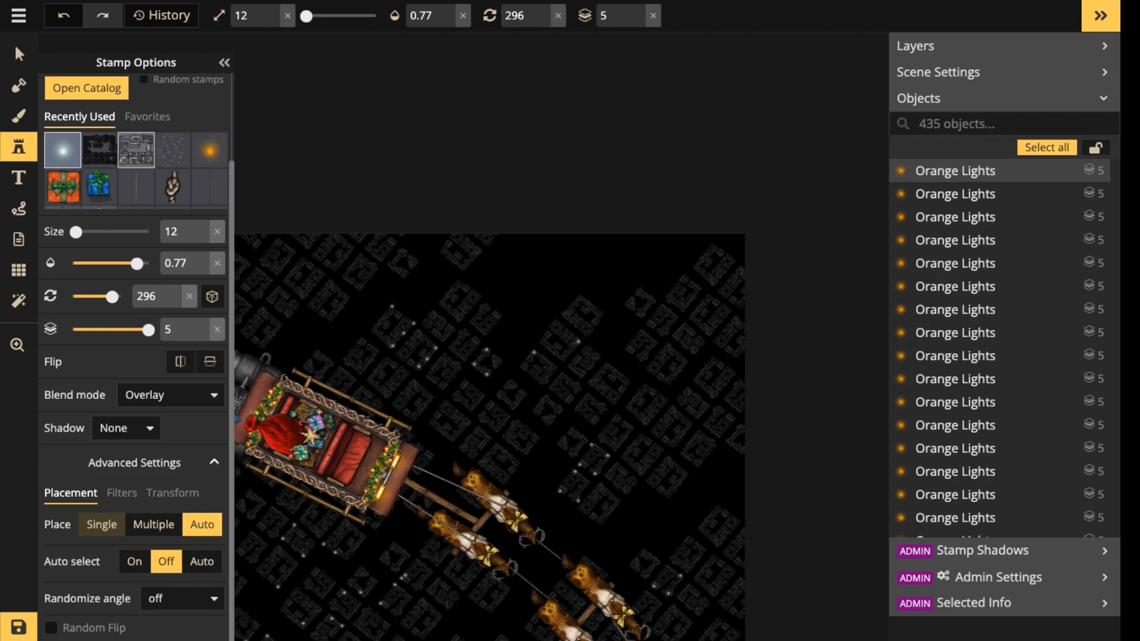
scroll(172, 136, up, 2)
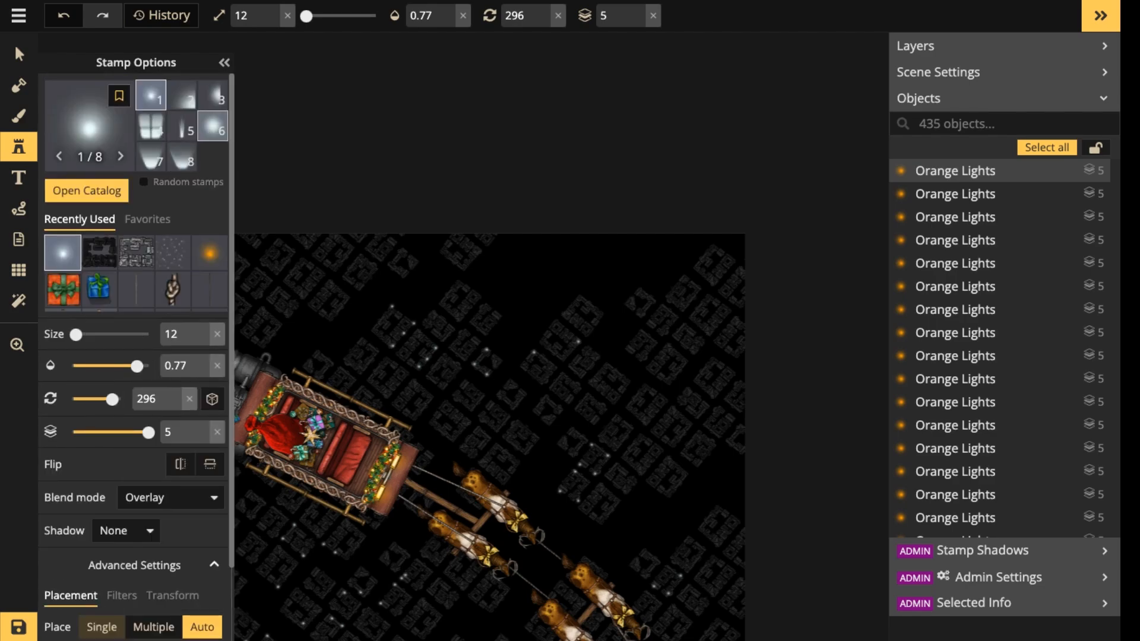
click(213, 126)
key(bracketright)
key(bracketright)
key(bracketright)
key(bracketright)
key(bracketright)
key(bracketright)
key(bracketright)
key(bracketright)
key(bracketright)
key(bracketright)
key(bracketright)
key(bracketright)
key(bracketright)
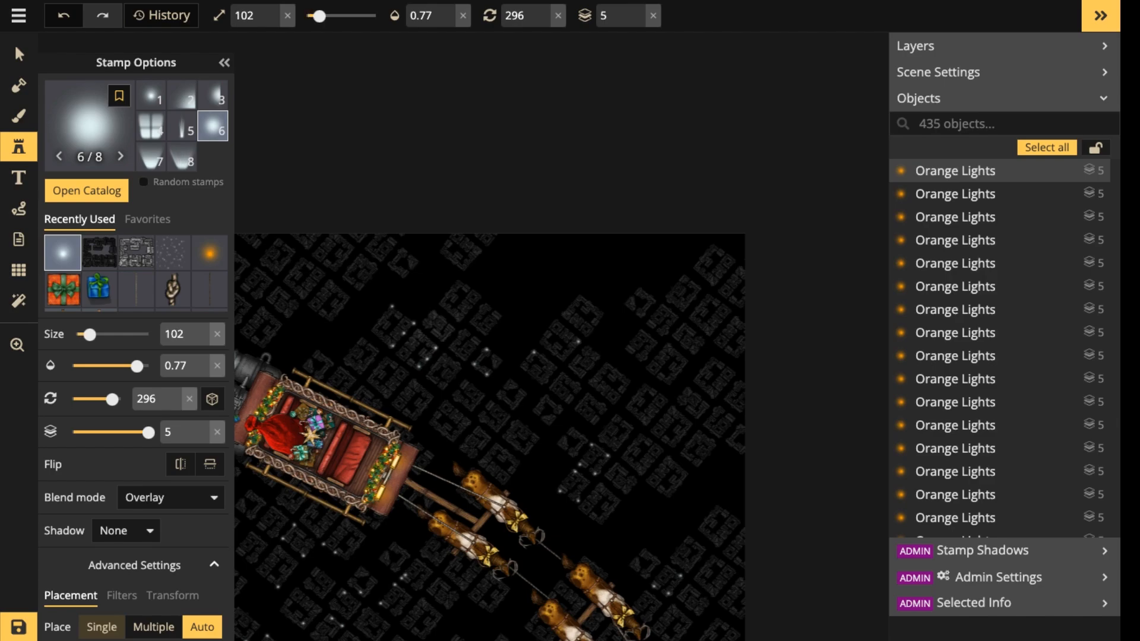
Raise the glow to size 142, placing four over the lit blocks above the sleigh and reindeer and one beneath the sleigh.
click(417, 349)
scroll(414, 343, up, 2)
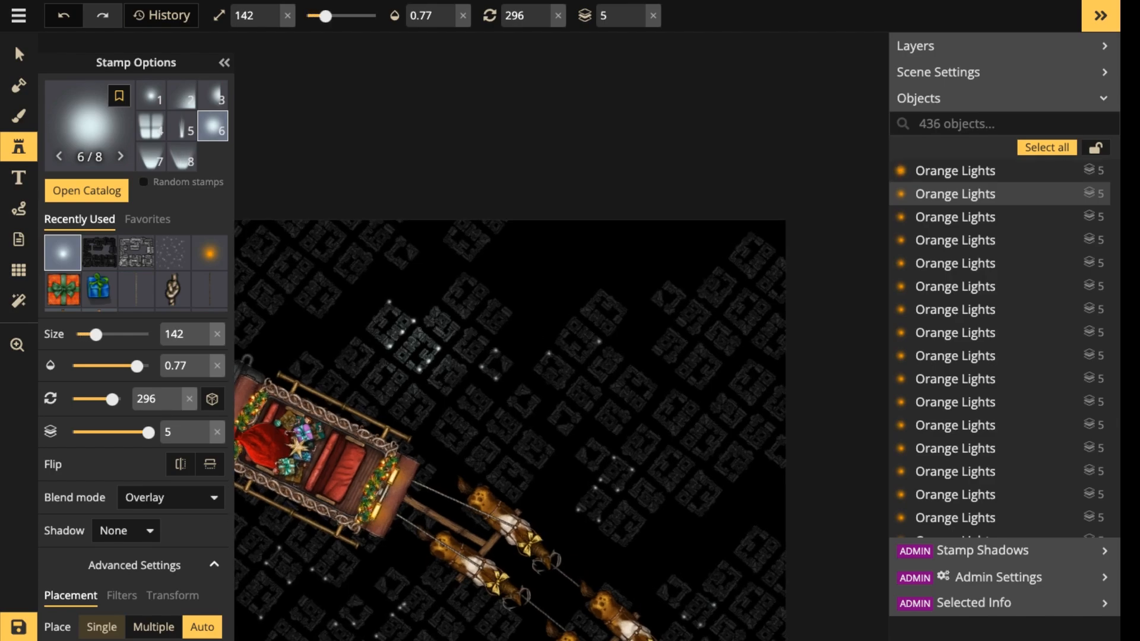
click(496, 364)
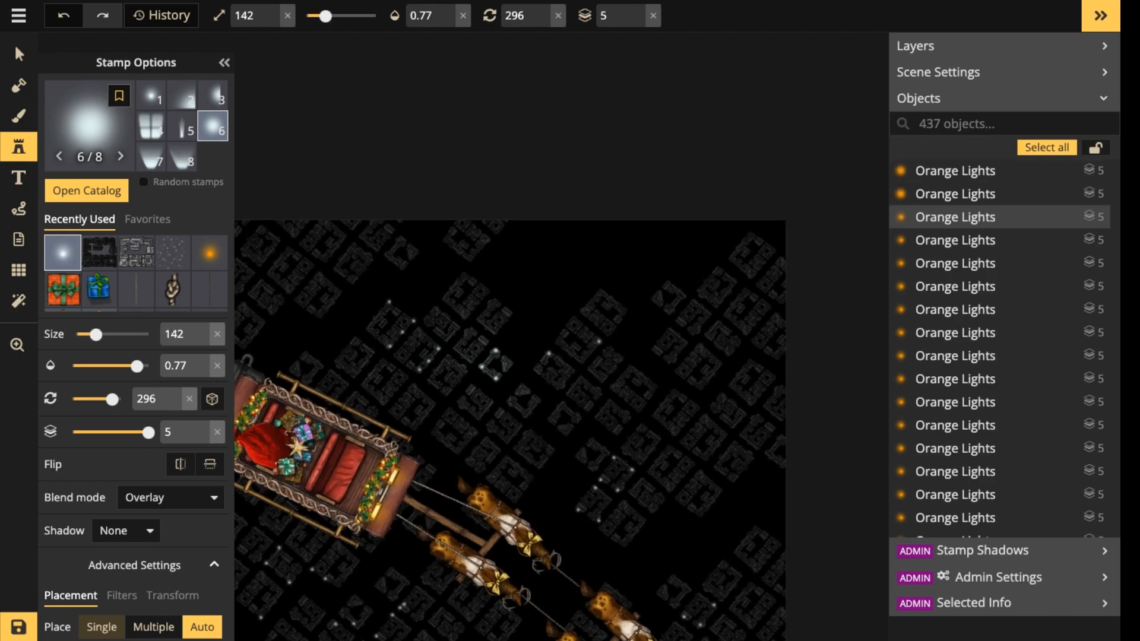
click(596, 342)
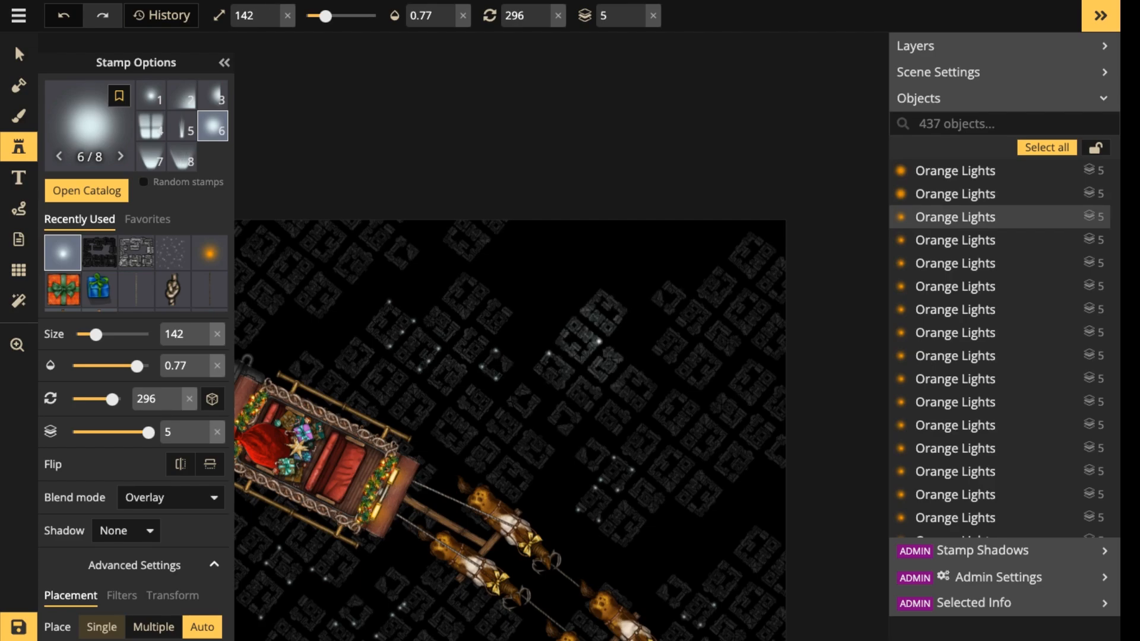
scroll(597, 342, down, 3)
click(618, 320)
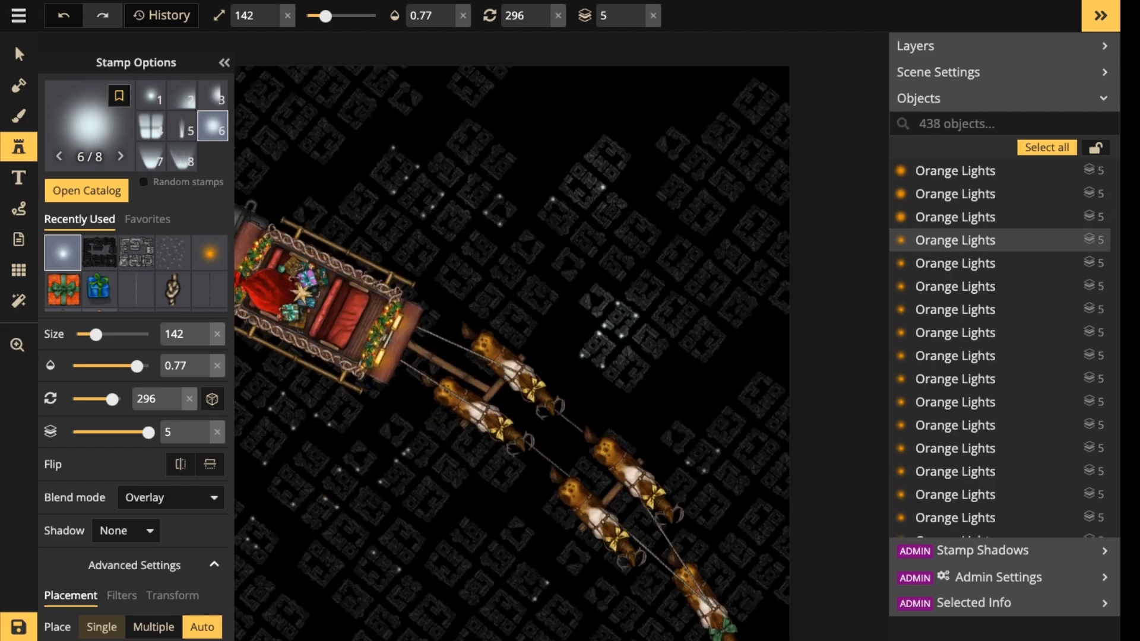
drag(416, 367, 574, 233)
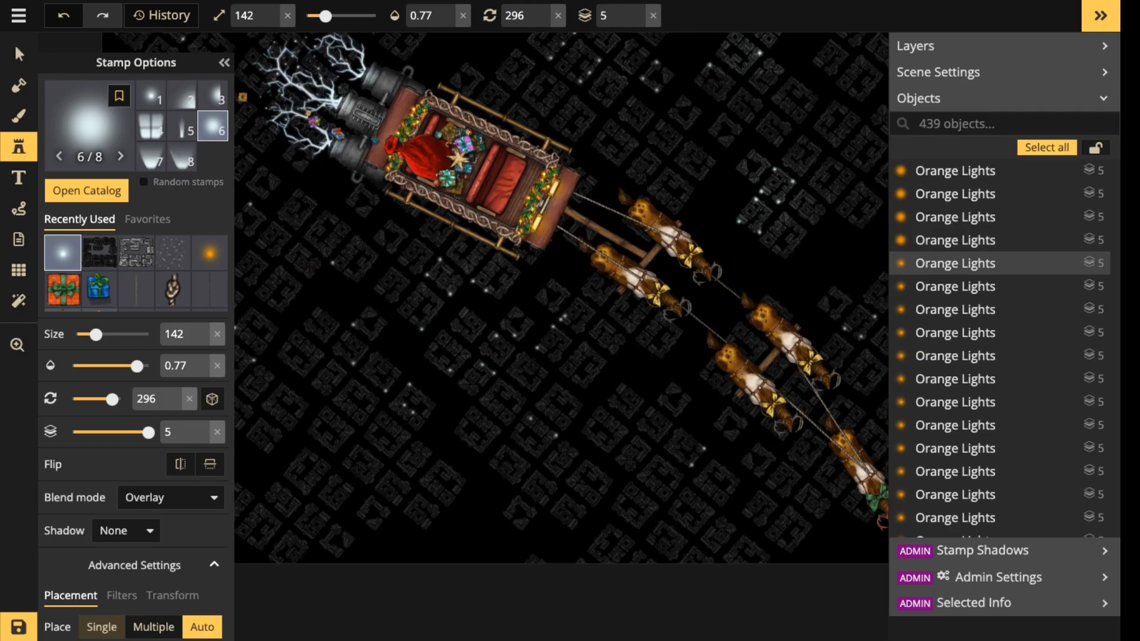
click(485, 267)
Raise the glow's opacity to 1 and stamp four stronger glows over the lit block clusters above the sleigh and reindeer.
click(448, 8)
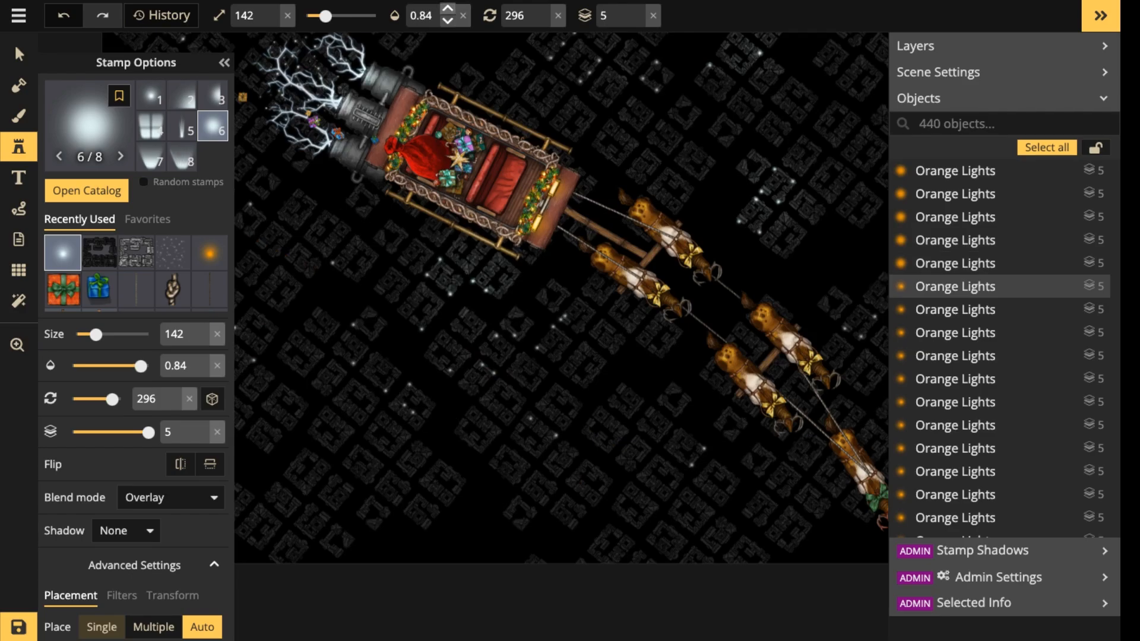
click(447, 9)
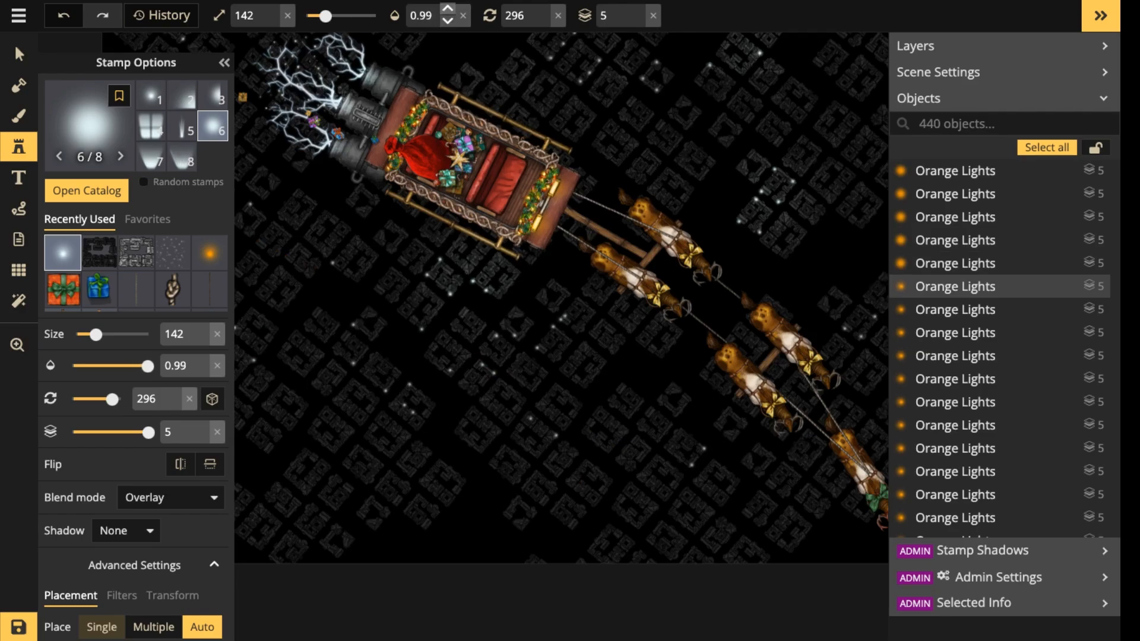
drag(594, 131, 516, 415)
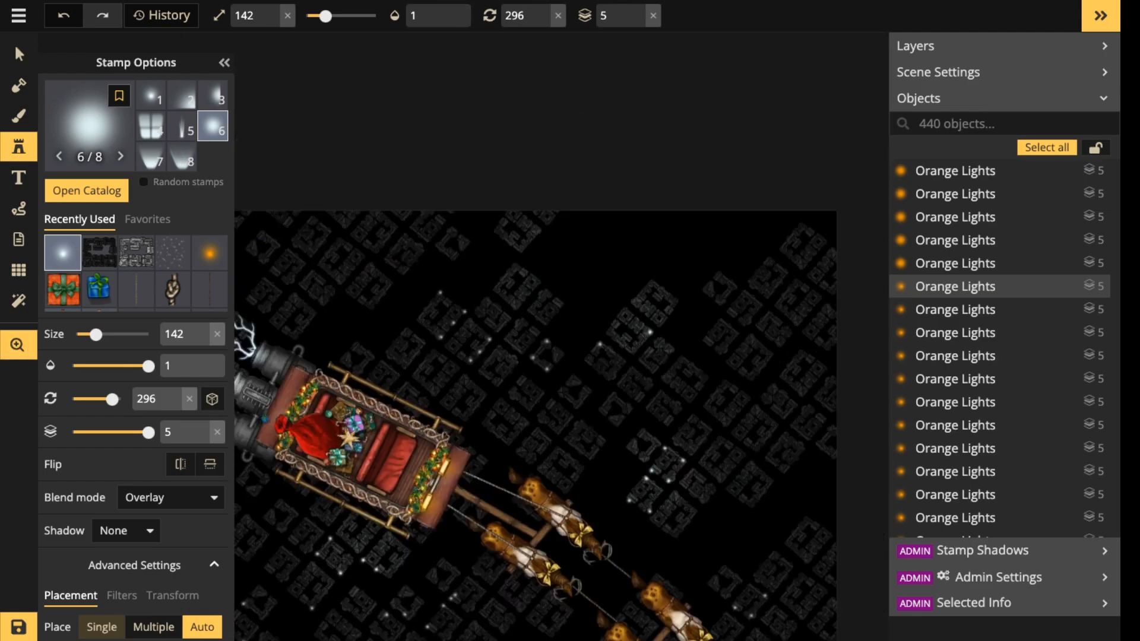
click(633, 330)
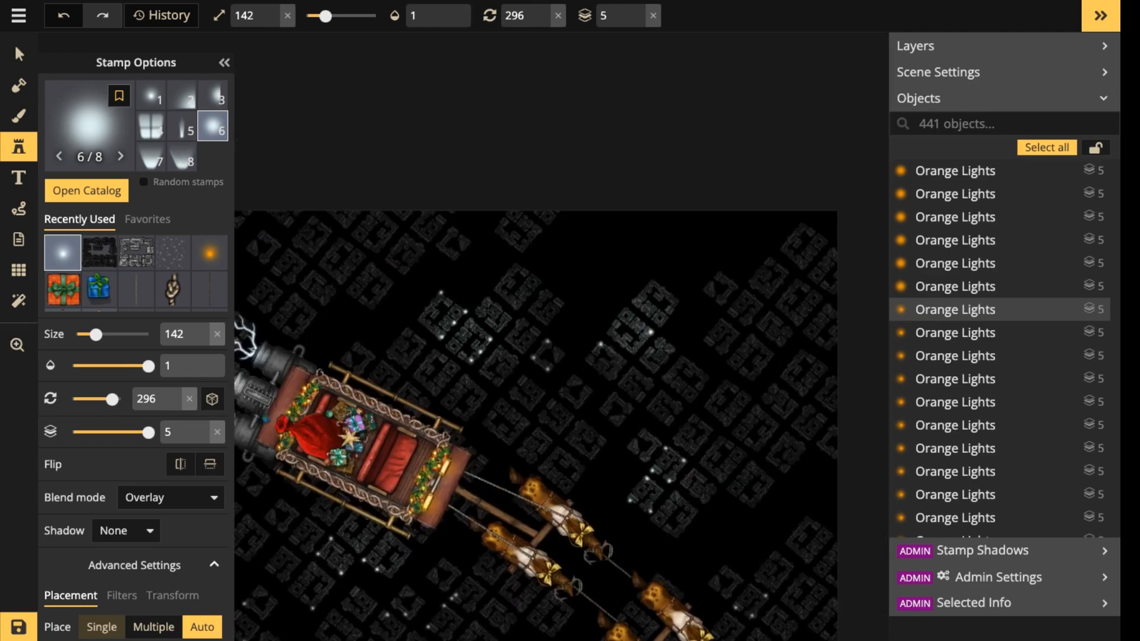
click(610, 378)
drag(611, 403, 608, 296)
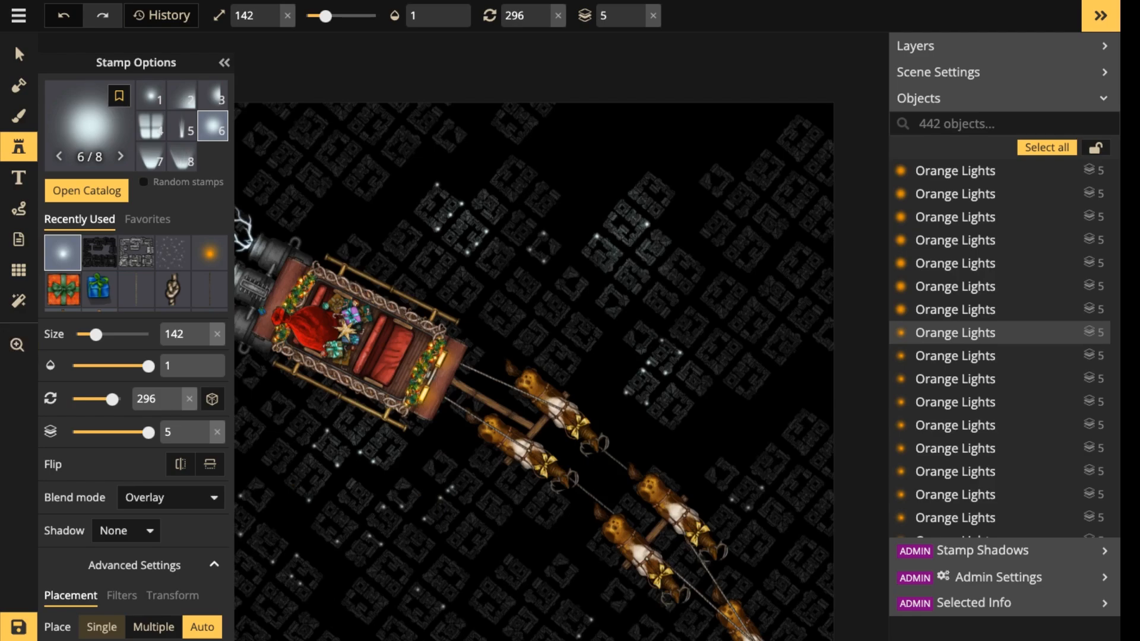
click(561, 294)
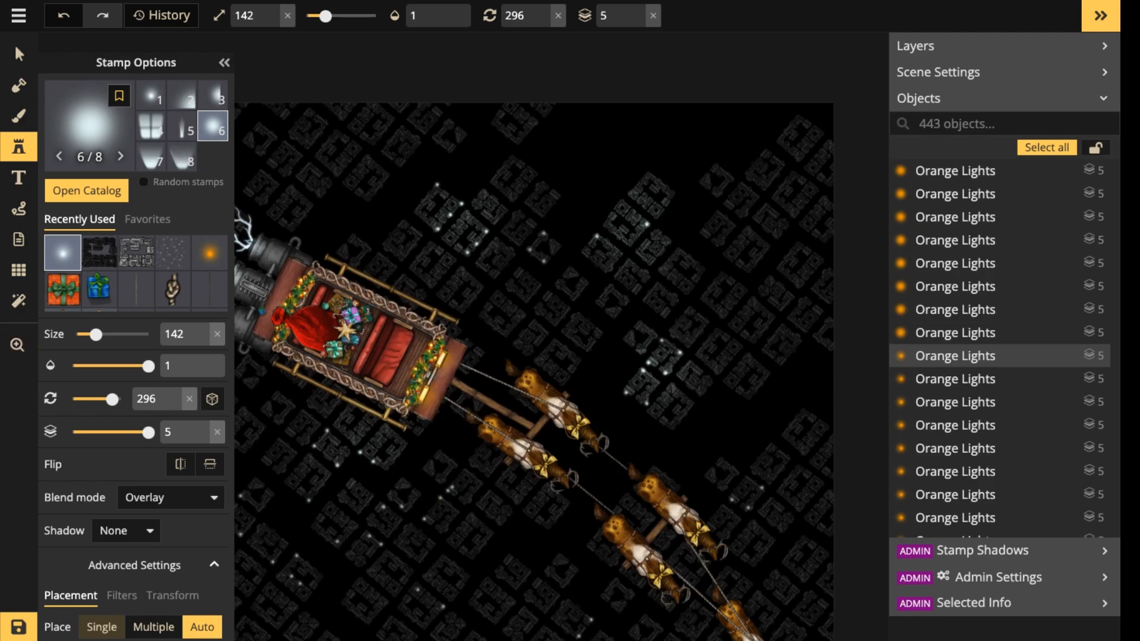
click(655, 352)
Place five full-opacity glows over the lit block clusters below the sleigh and along the underside of the reindeer team.
drag(449, 403, 561, 236)
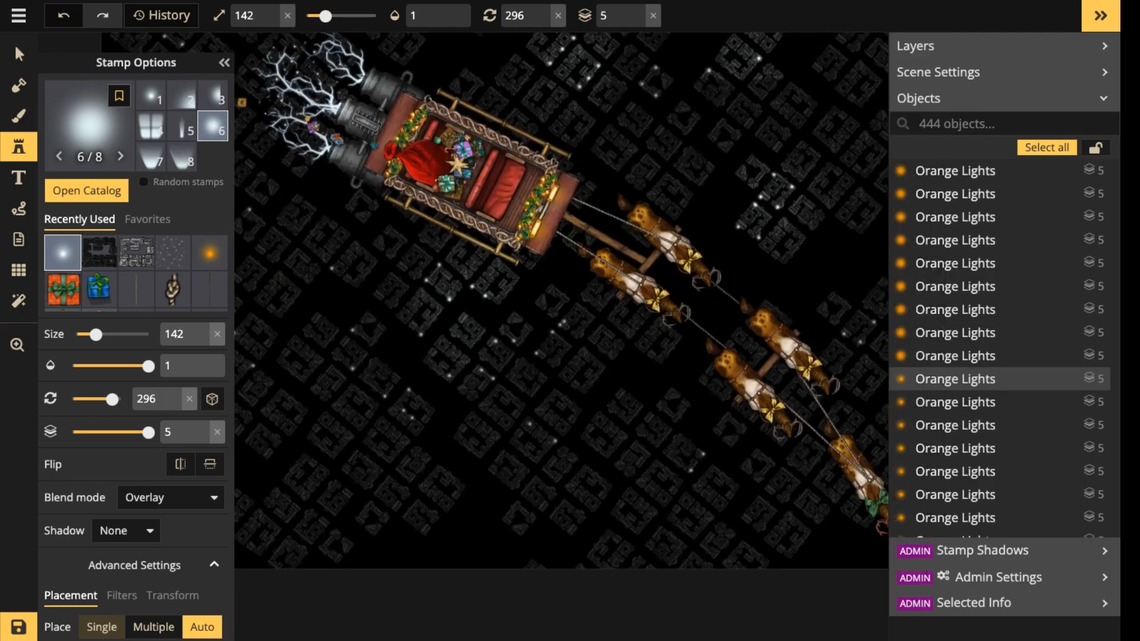
click(476, 277)
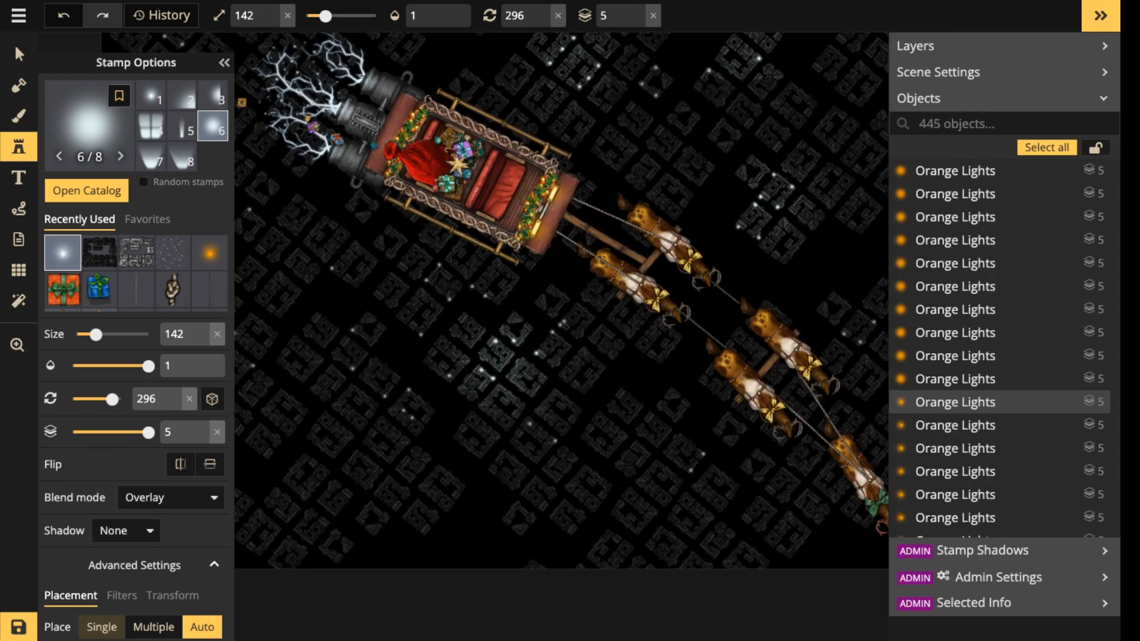
click(498, 350)
click(584, 354)
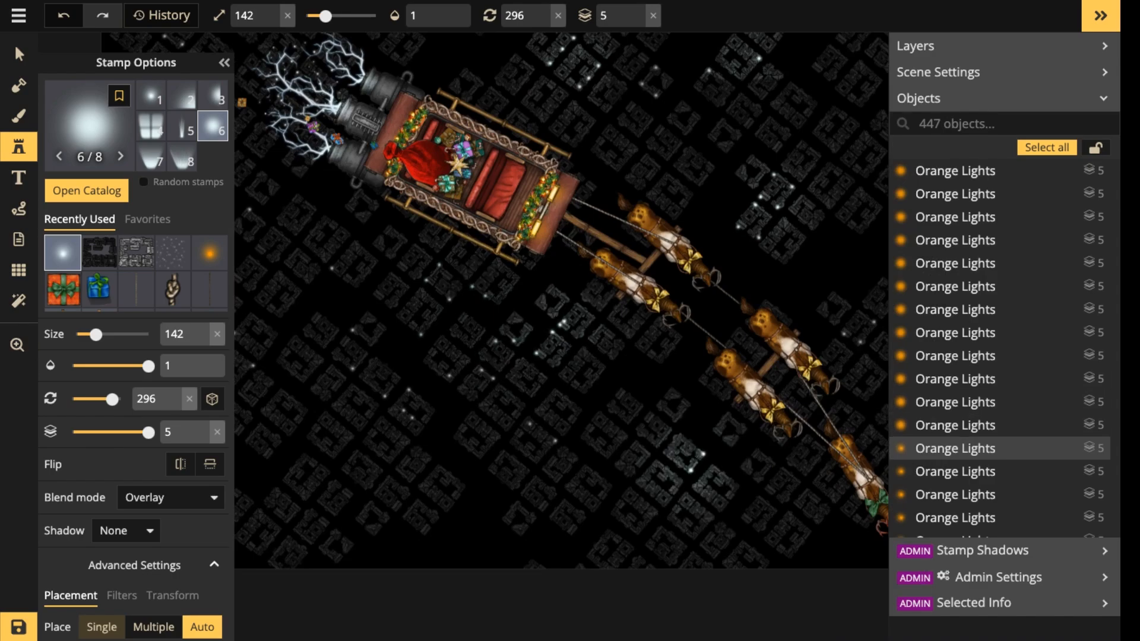
click(698, 469)
click(397, 408)
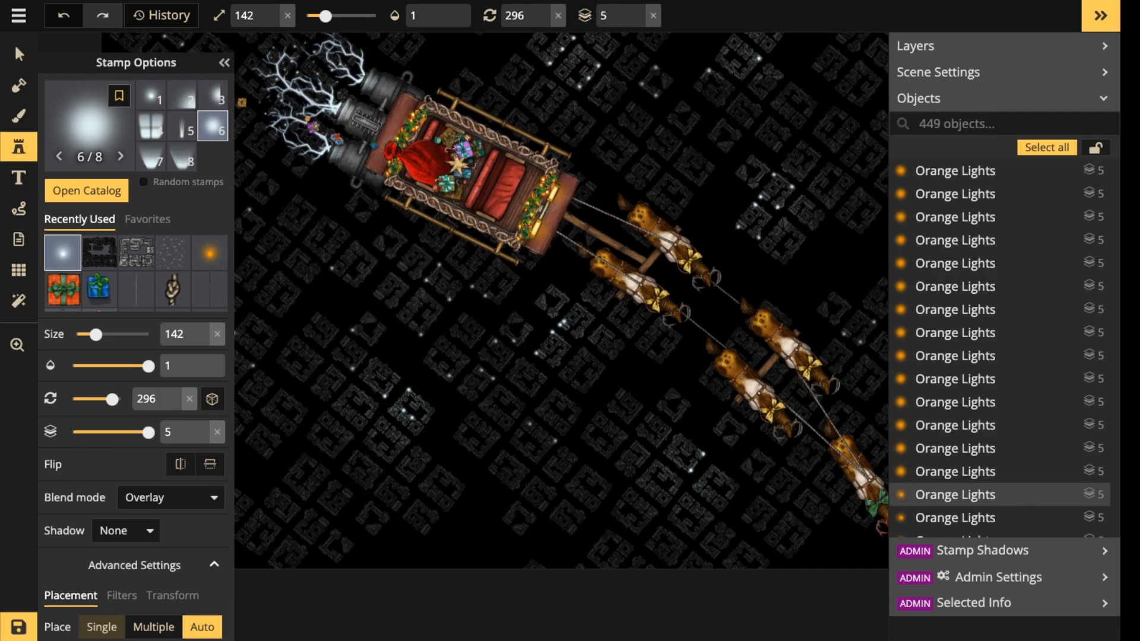
Reinforce the glow with four more stamps: one just beneath the sleigh, two on the central lit blocks and one on the cluster lower left of them.
click(440, 282)
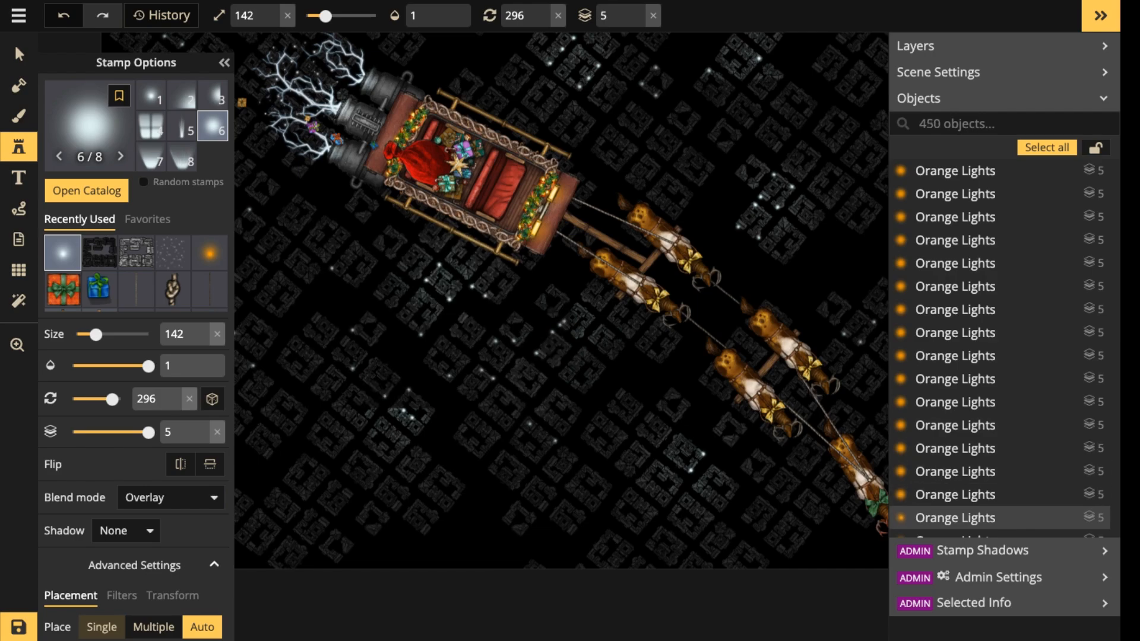
click(499, 355)
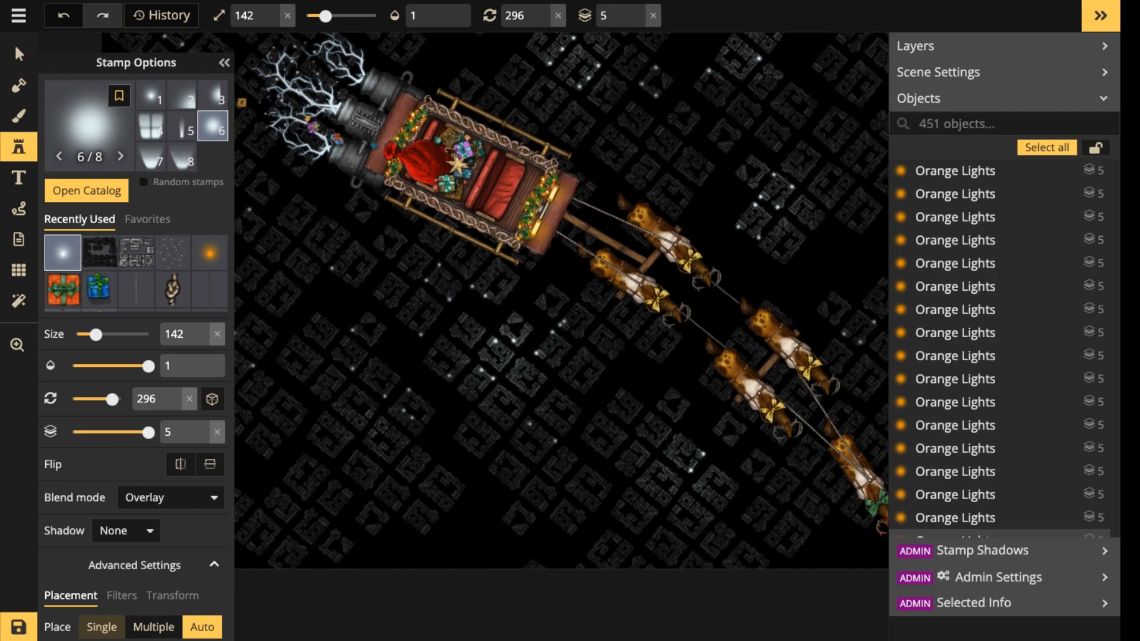
click(410, 411)
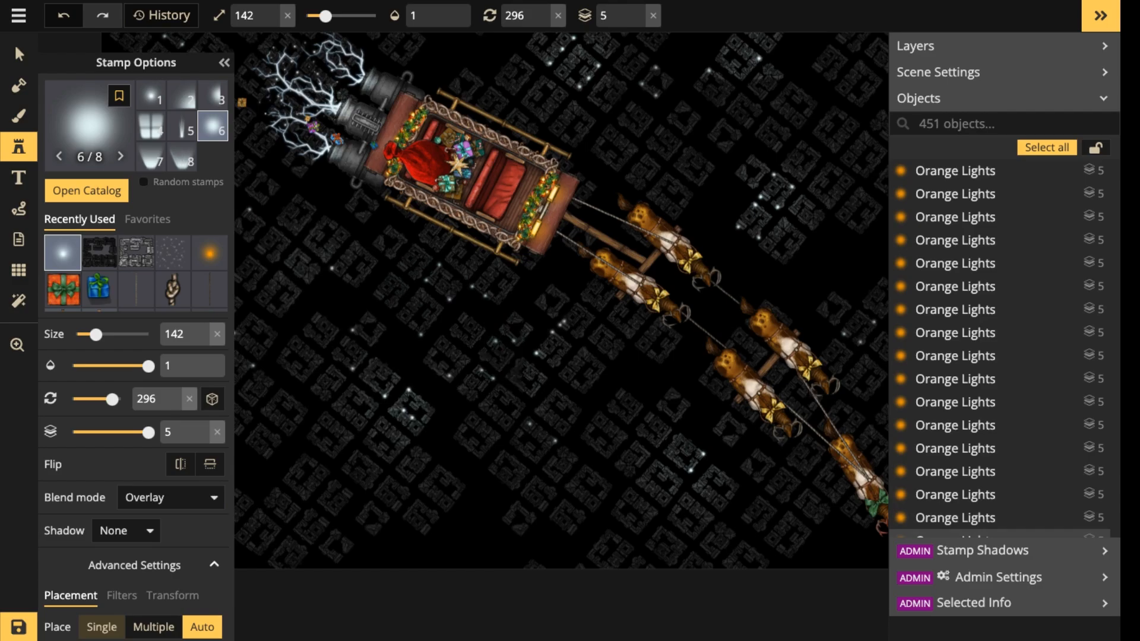
click(502, 353)
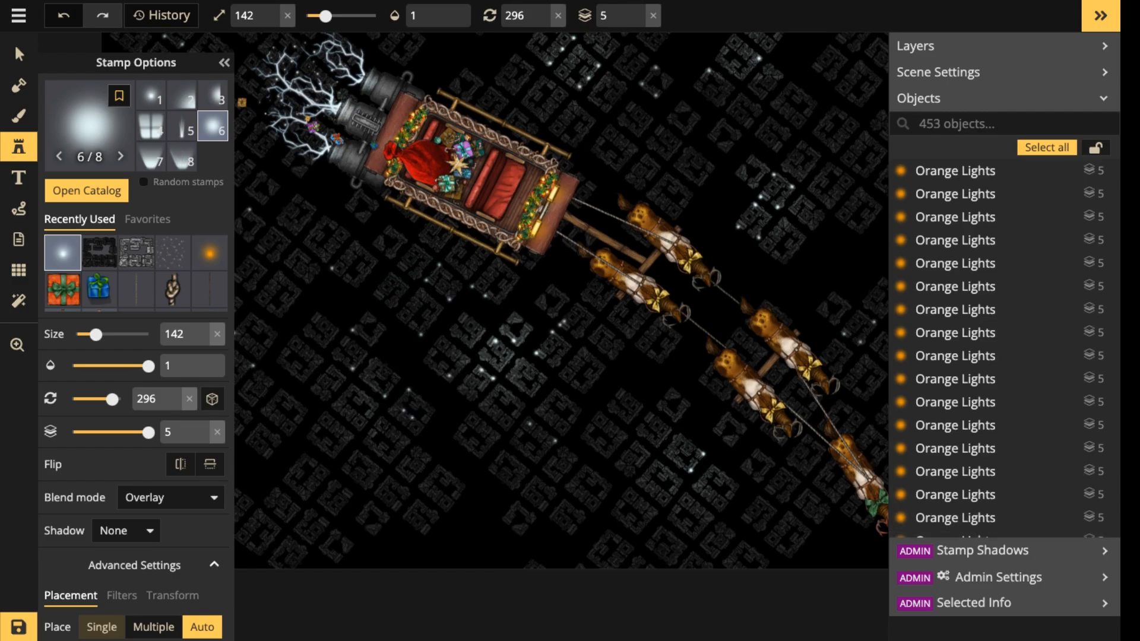
Deselect the last glow and save the map.
click(19, 54)
scroll(502, 301, down, 8)
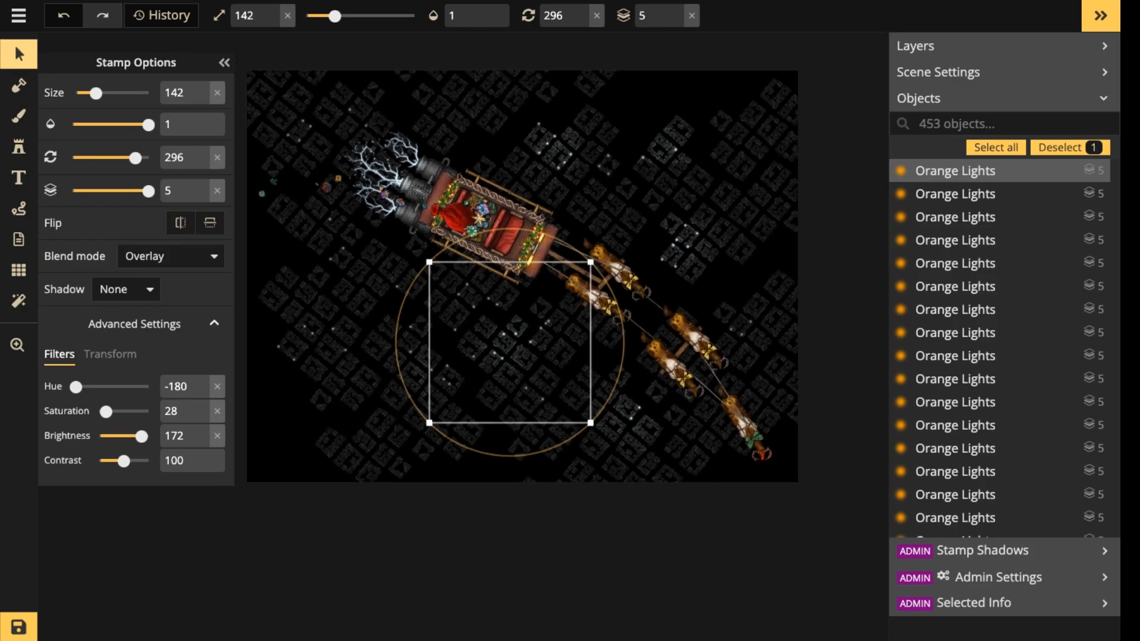
key(Escape)
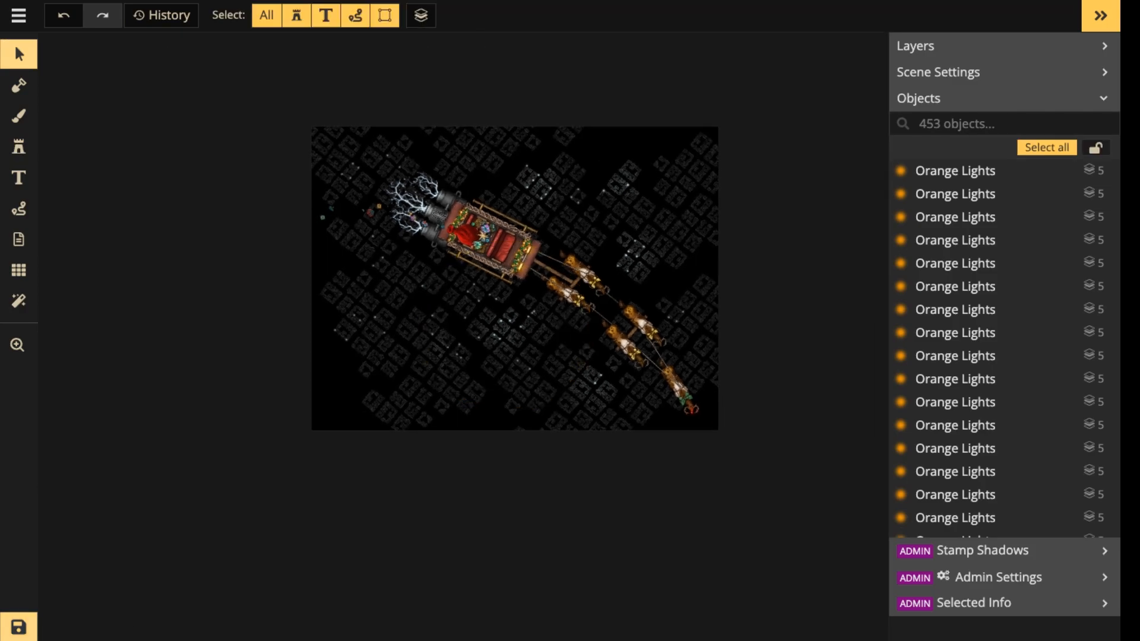
key(ctrl+s)
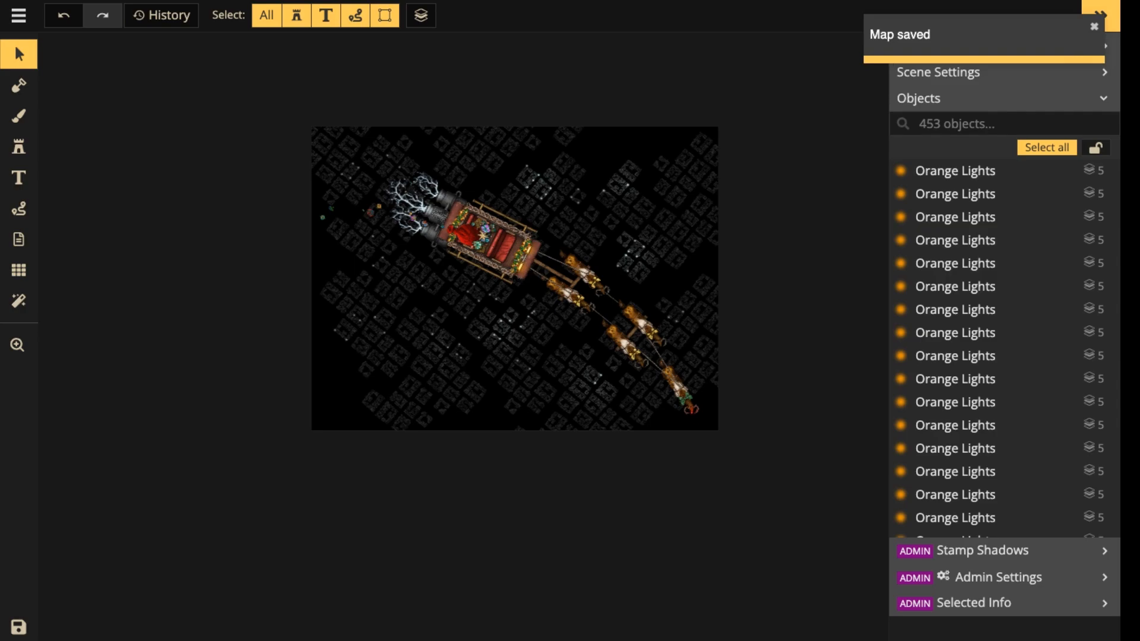
scroll(536, 282, up, 4)
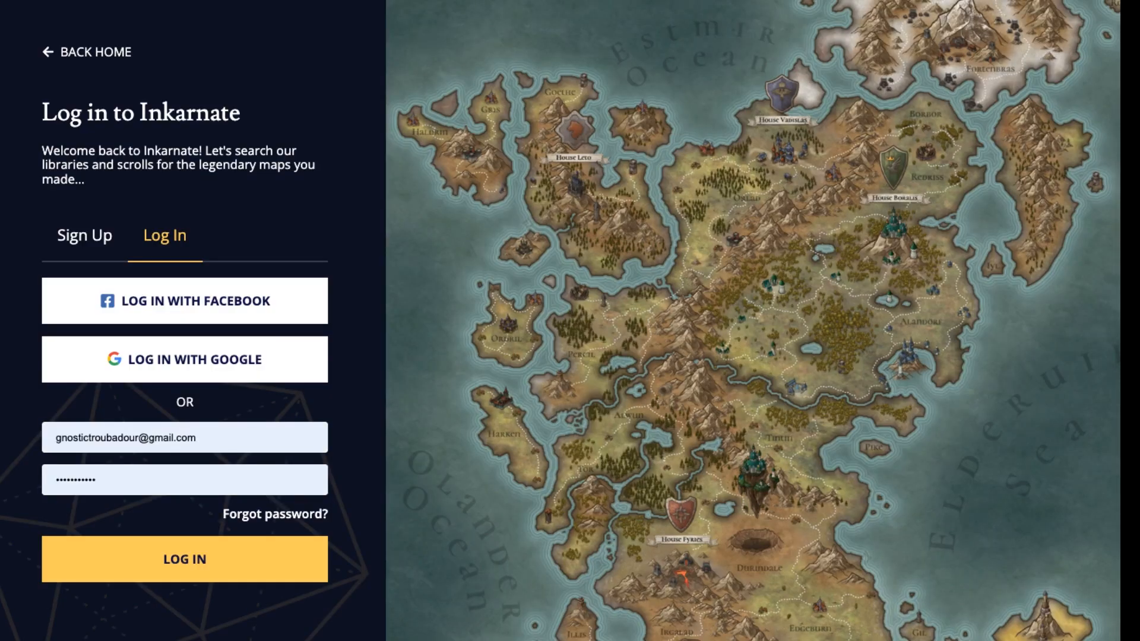
Log in with the saved account e-mail and password and open the Santa's Sleigh map for editing.
click(214, 437)
key(Return)
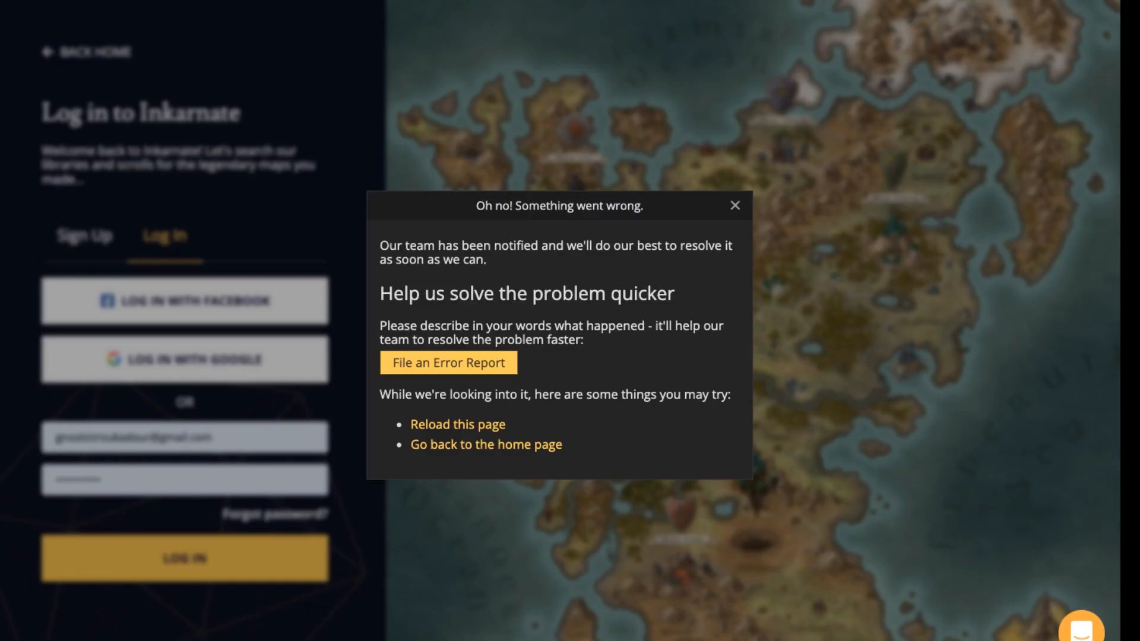
click(735, 206)
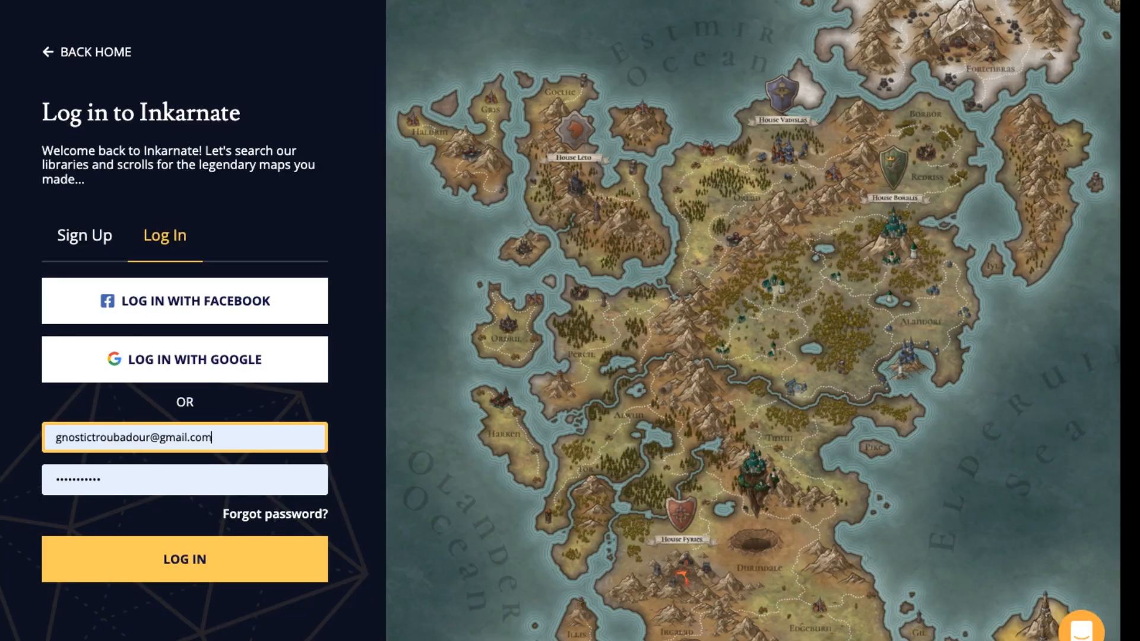
click(185, 558)
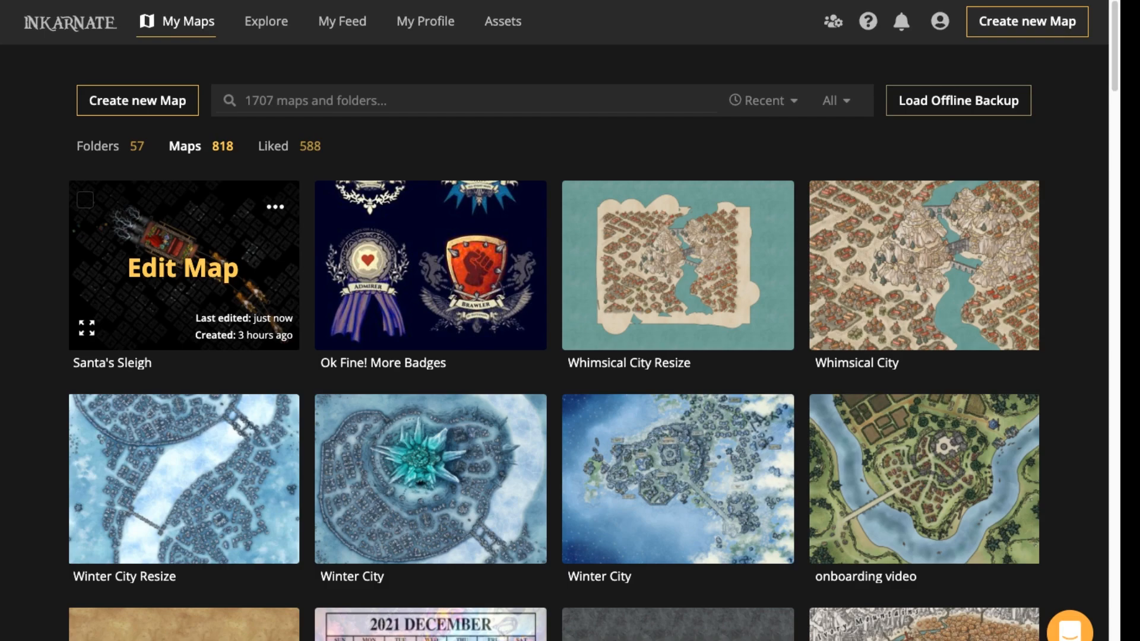
click(183, 268)
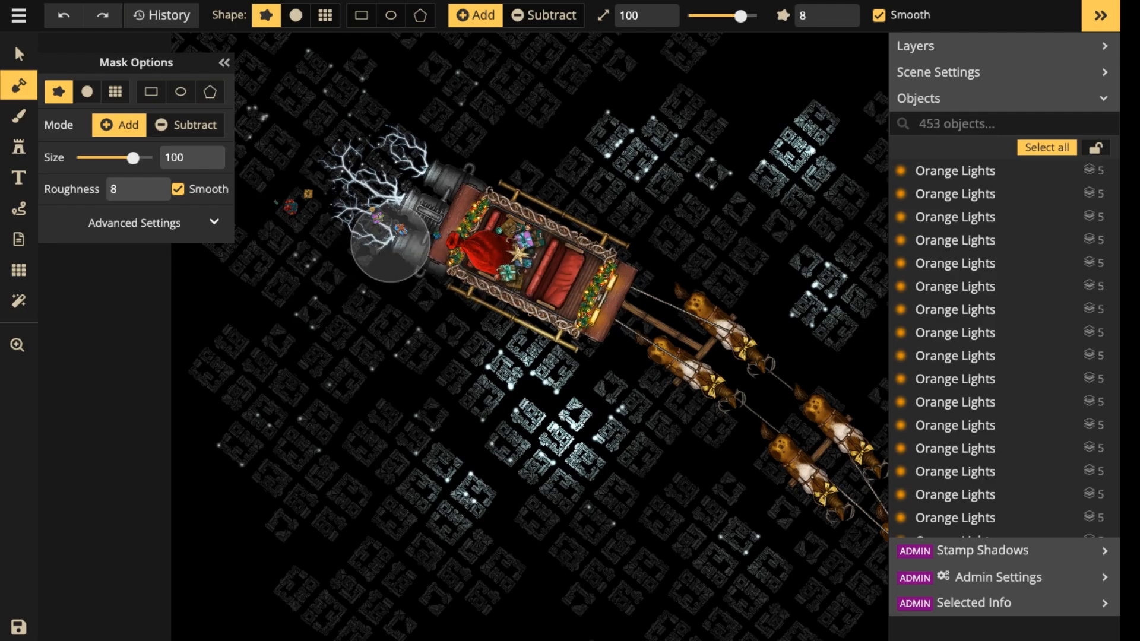
Select and delete the newest overlay glows, including the one over the central blocks below the sleigh.
click(19, 53)
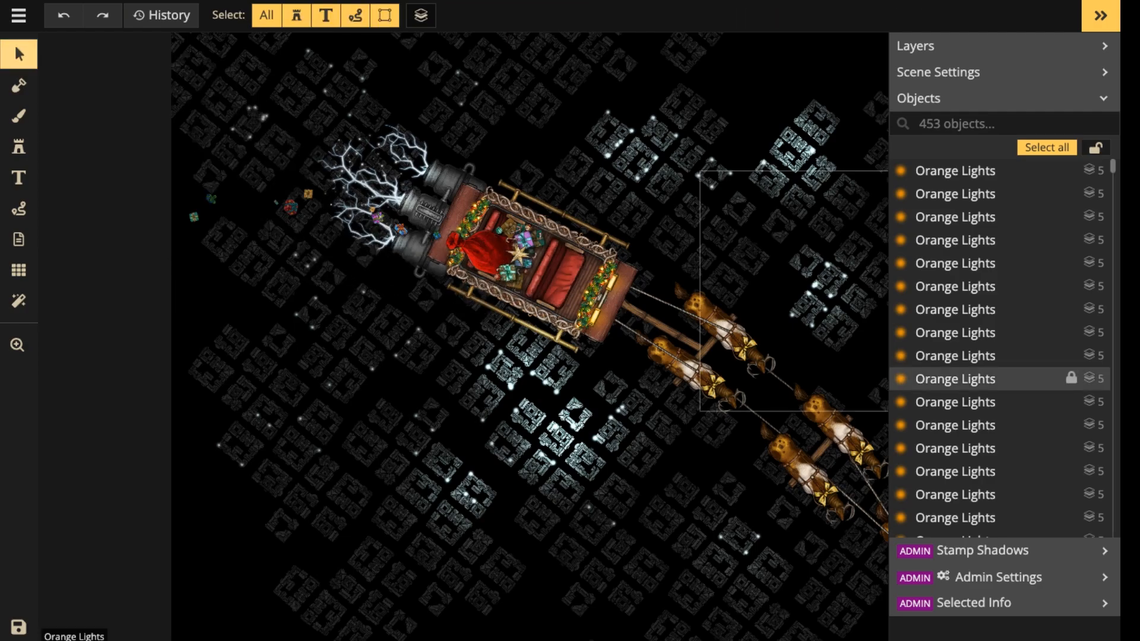
click(955, 171)
key(Delete)
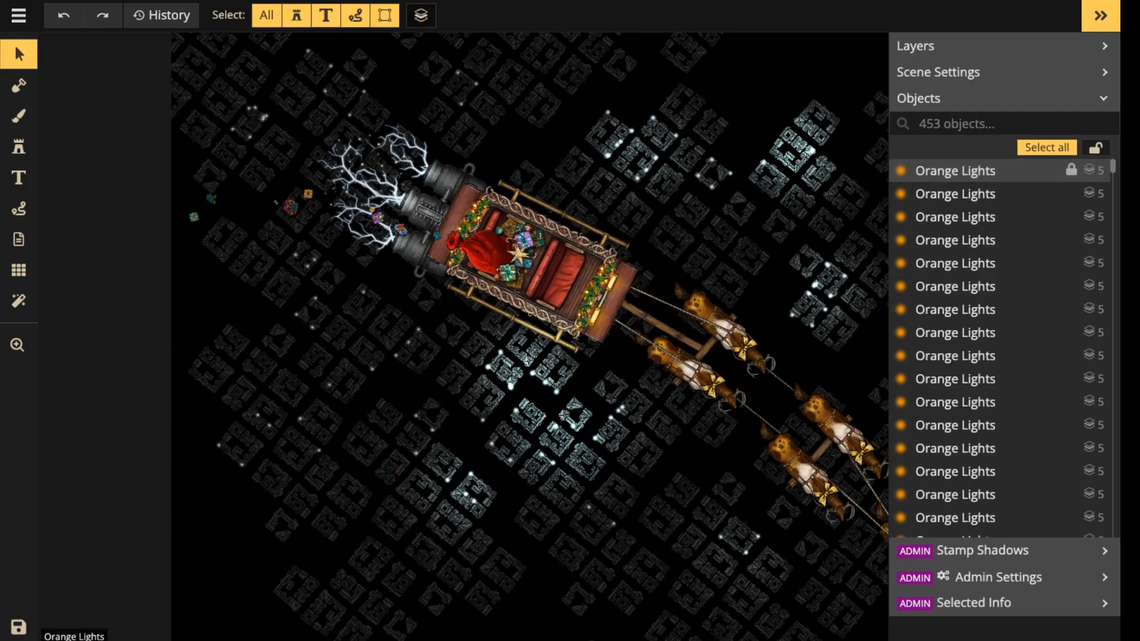
click(955, 170)
key(Delete)
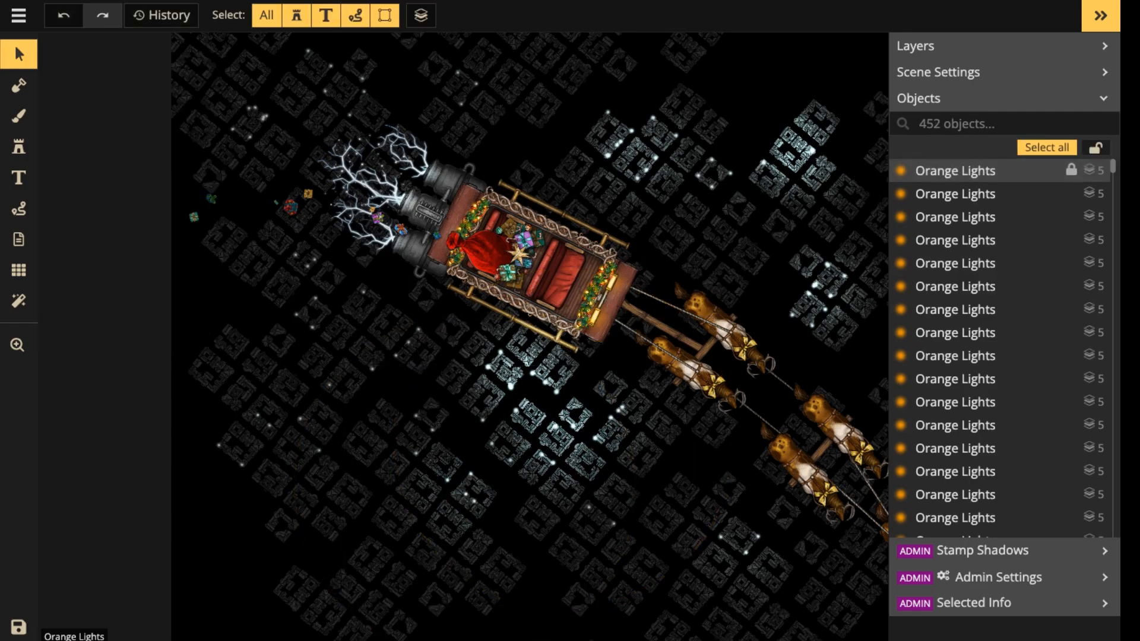
click(956, 170)
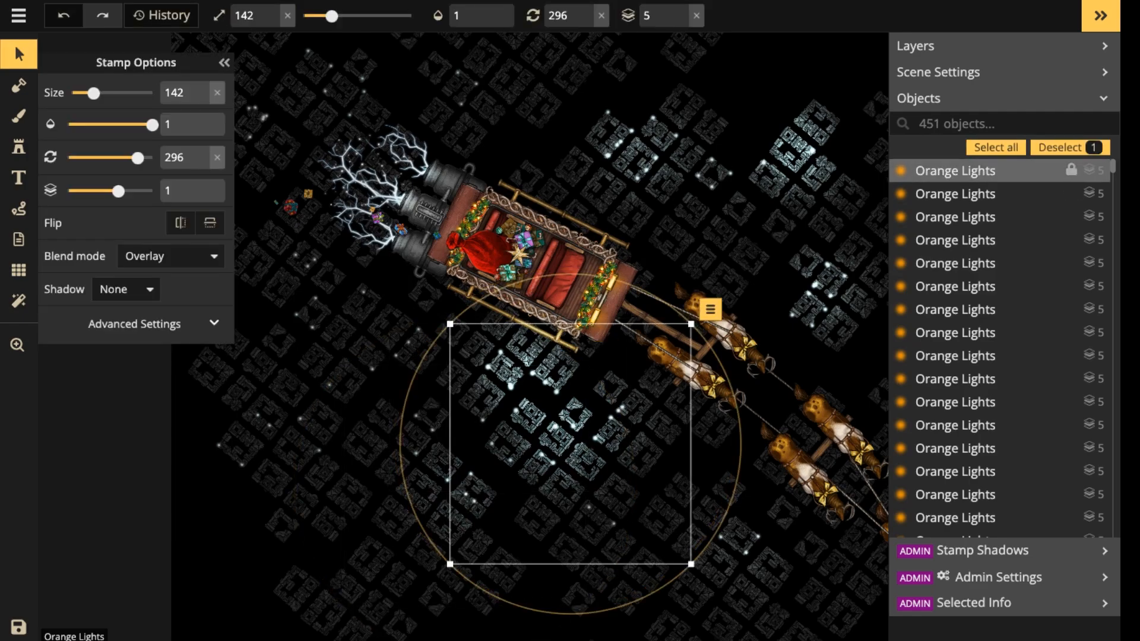
key(Delete)
Delete further overlay glows, including the one on the block cluster lower left of the central blocks.
click(955, 170)
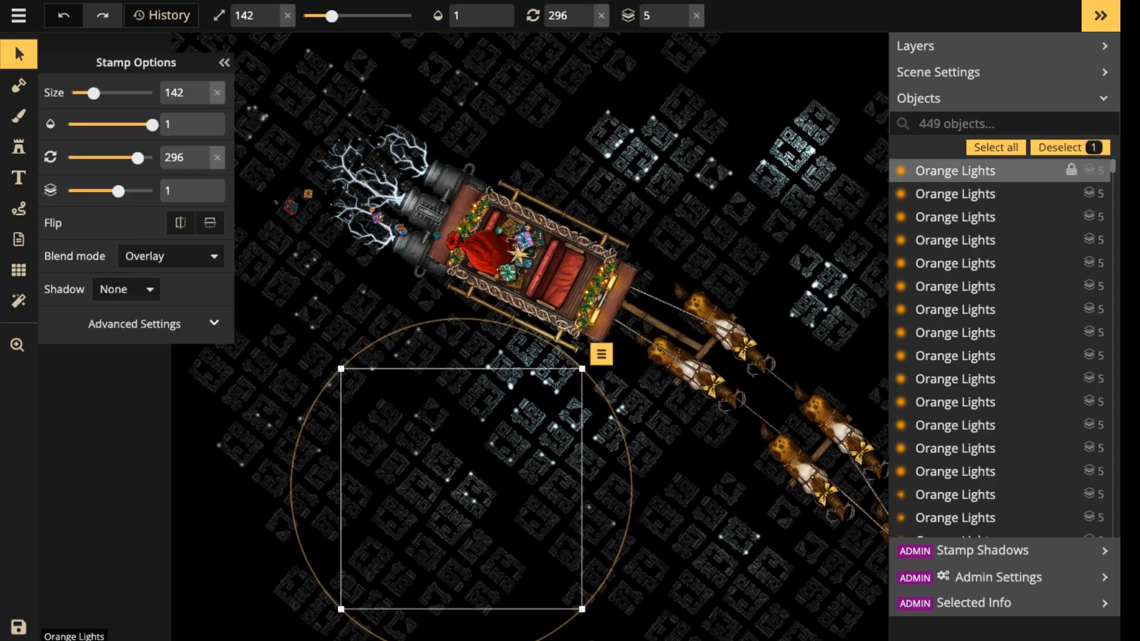
key(Delete)
click(955, 171)
key(Delete)
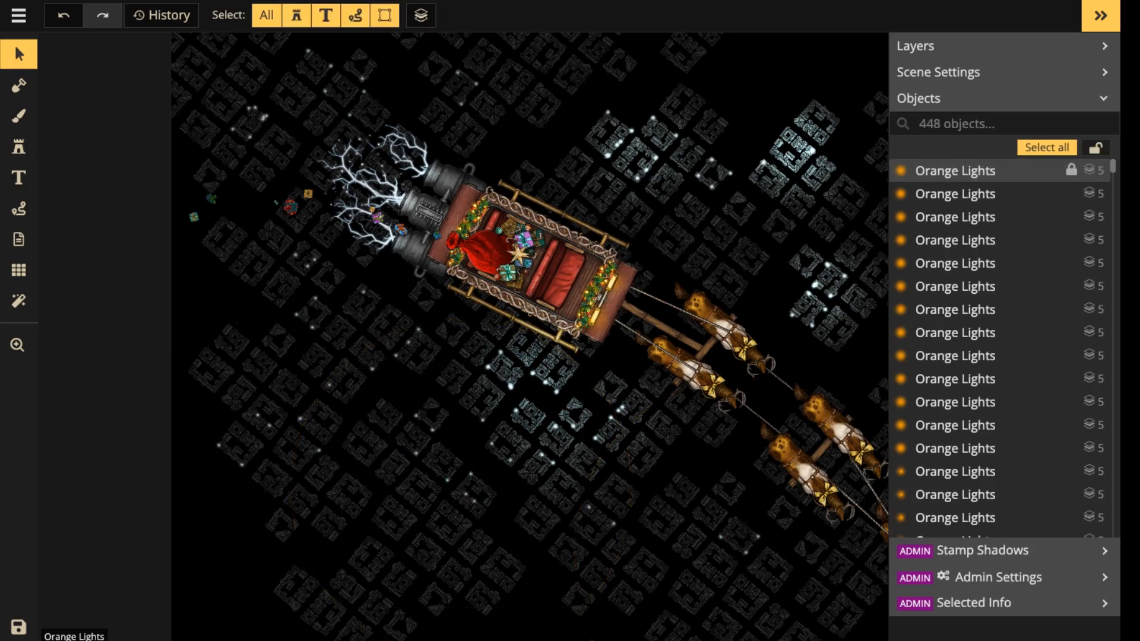
key(Delete)
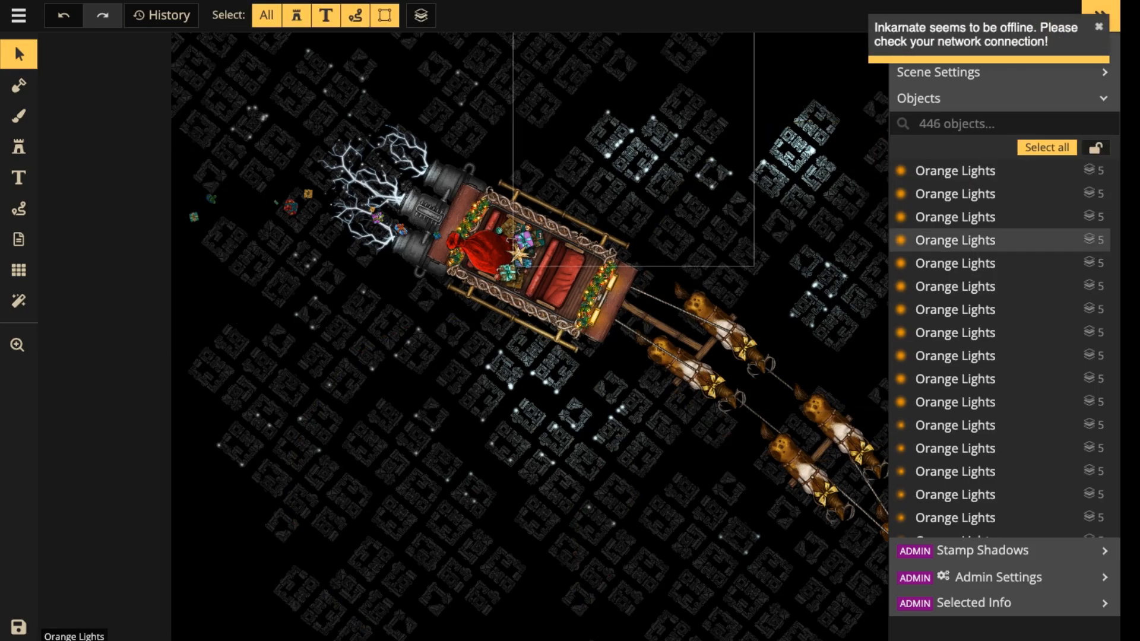
Delete one overlay glow from each of the two lit block clusters above the sleigh and reindeer.
click(648, 159)
key(Delete)
click(792, 150)
key(Delete)
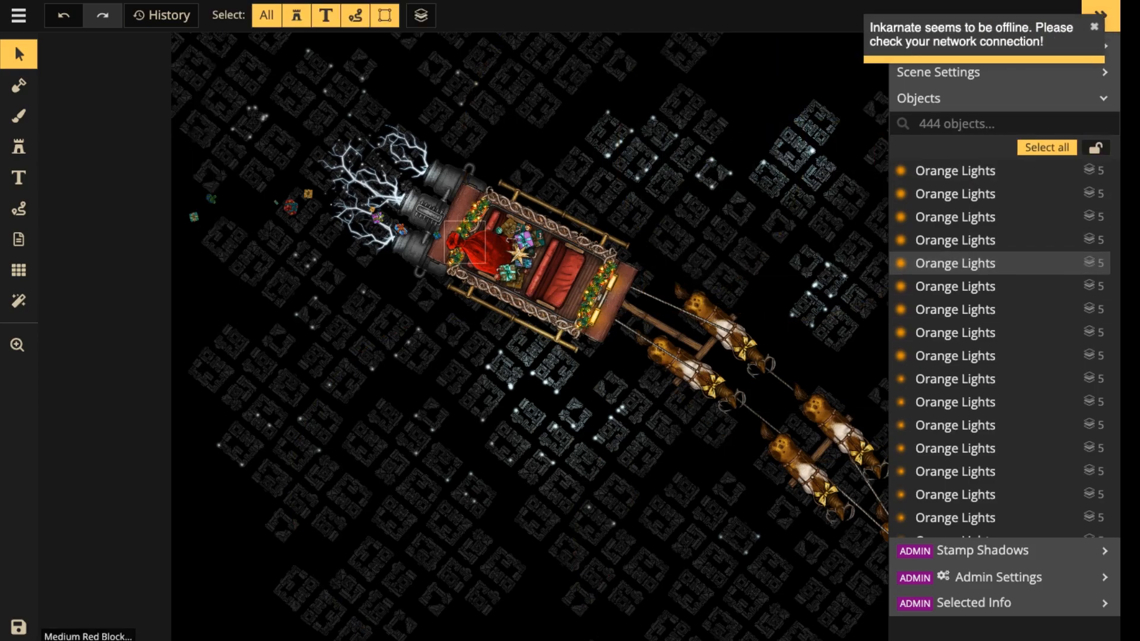
Remove three overlay glows covering the blocks just beneath the front half of the sleigh.
click(542, 380)
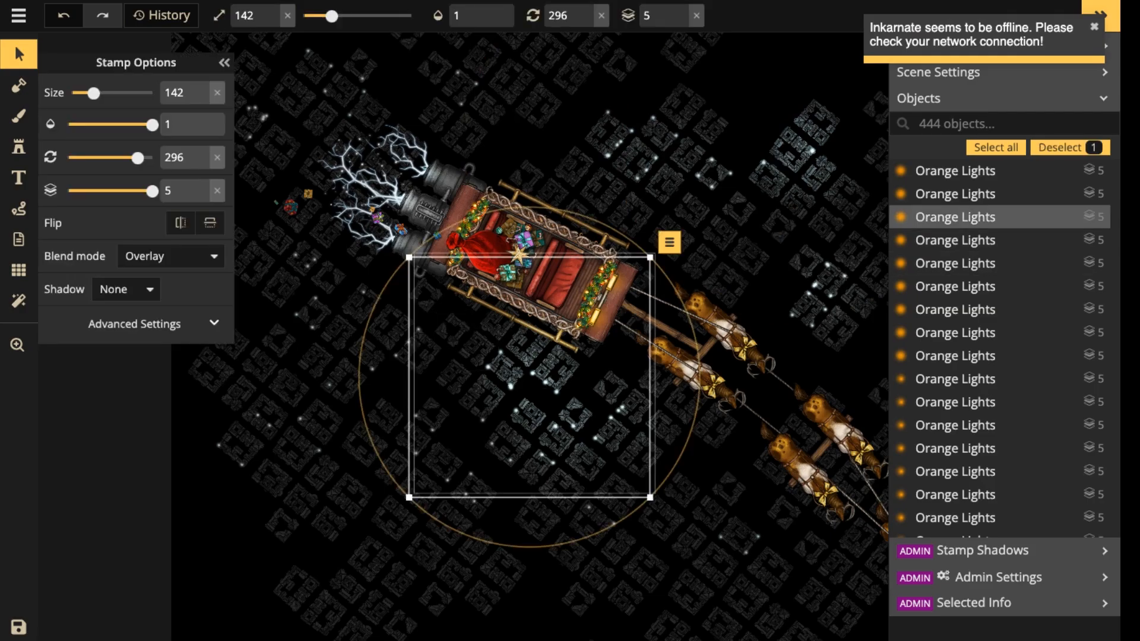
key(Delete)
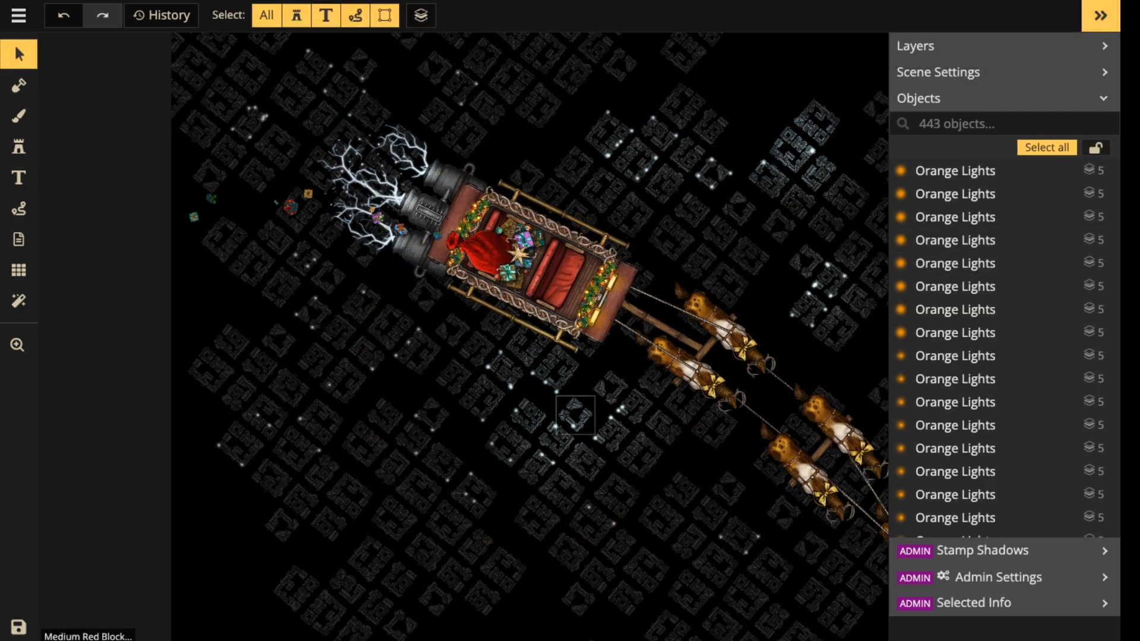
click(587, 380)
key(Delete)
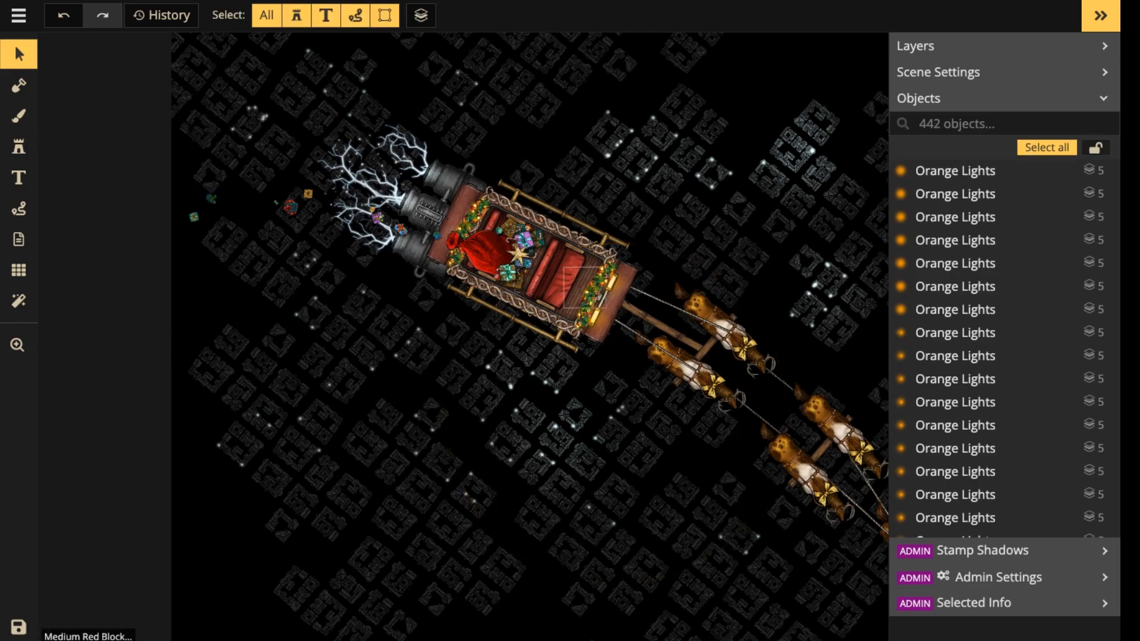
click(545, 381)
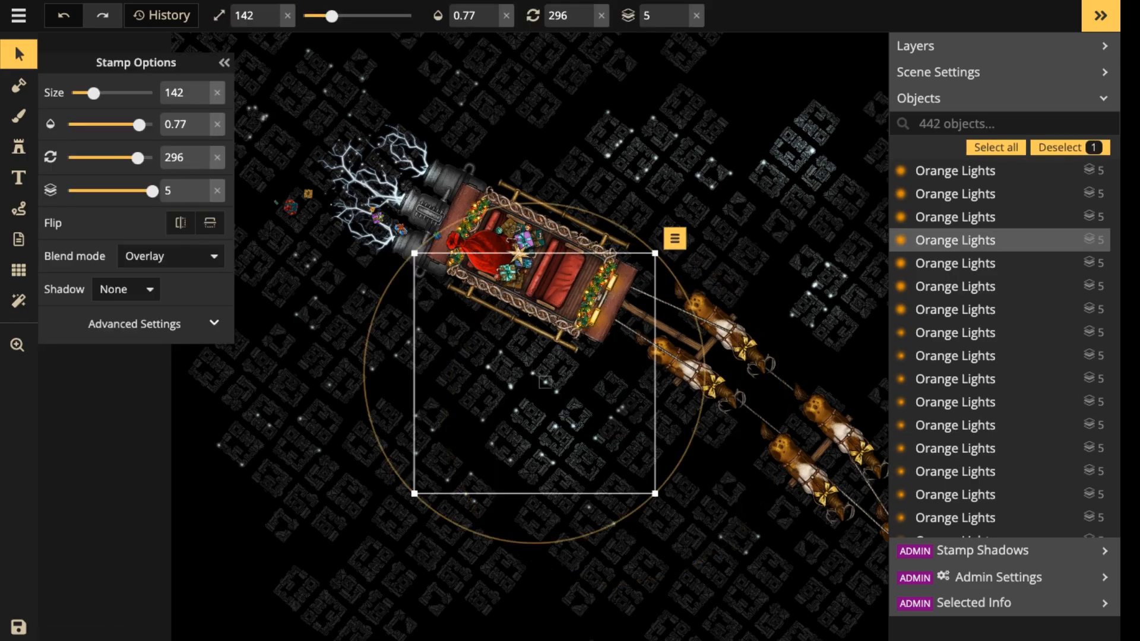
key(Delete)
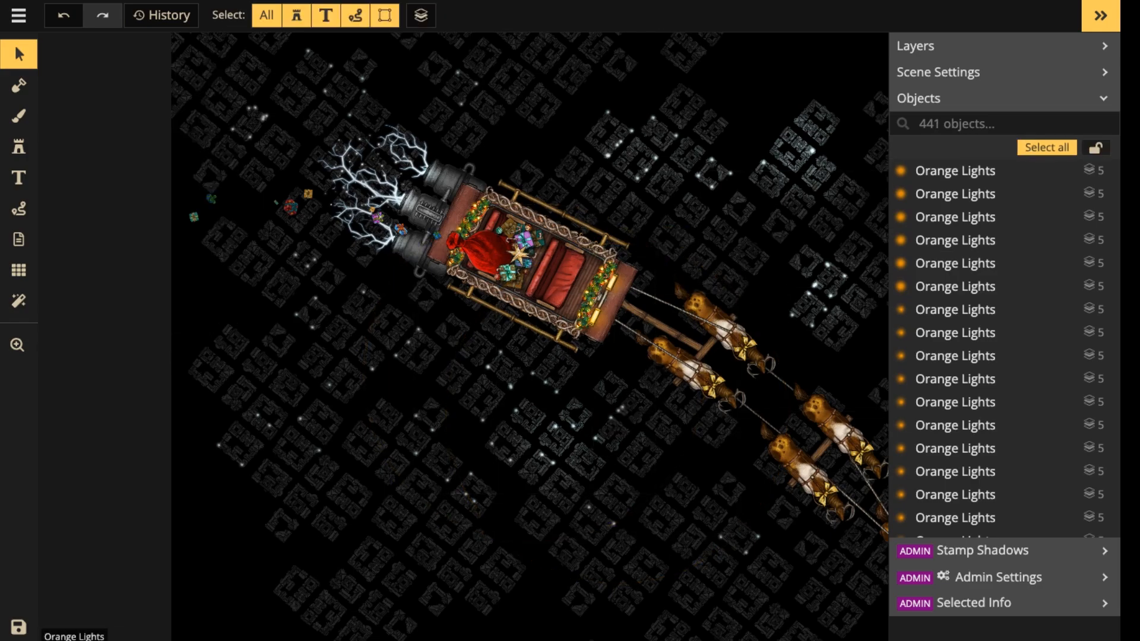
Delete the glows on the cluster above the reindeer, the cluster above the sleigh and the central blocks below it.
click(827, 292)
key(Delete)
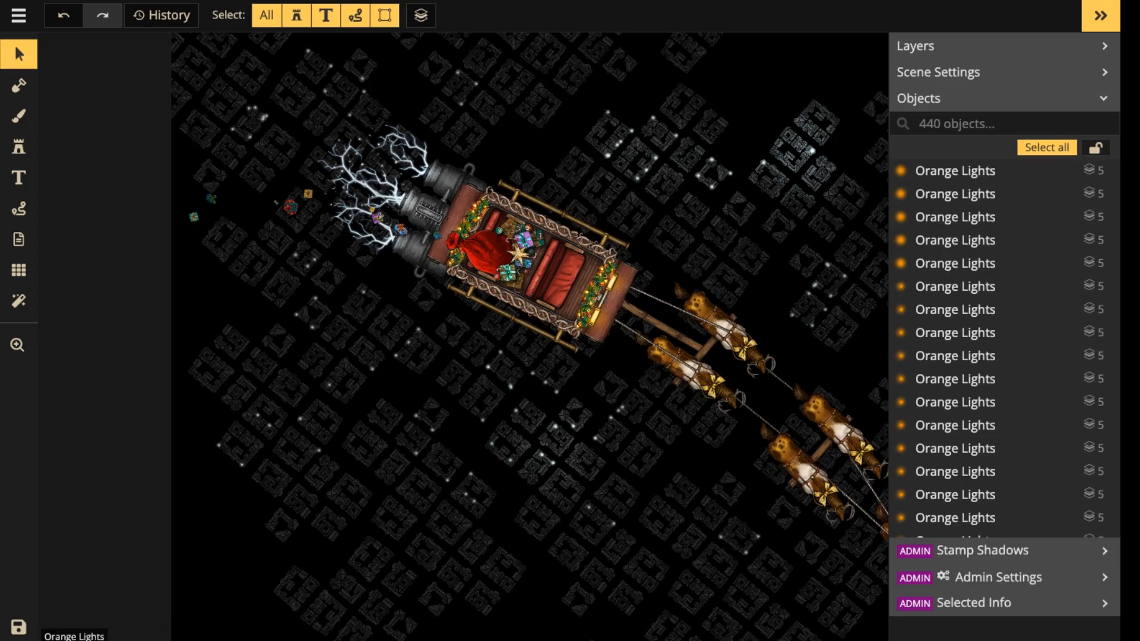
click(636, 136)
key(Delete)
click(558, 444)
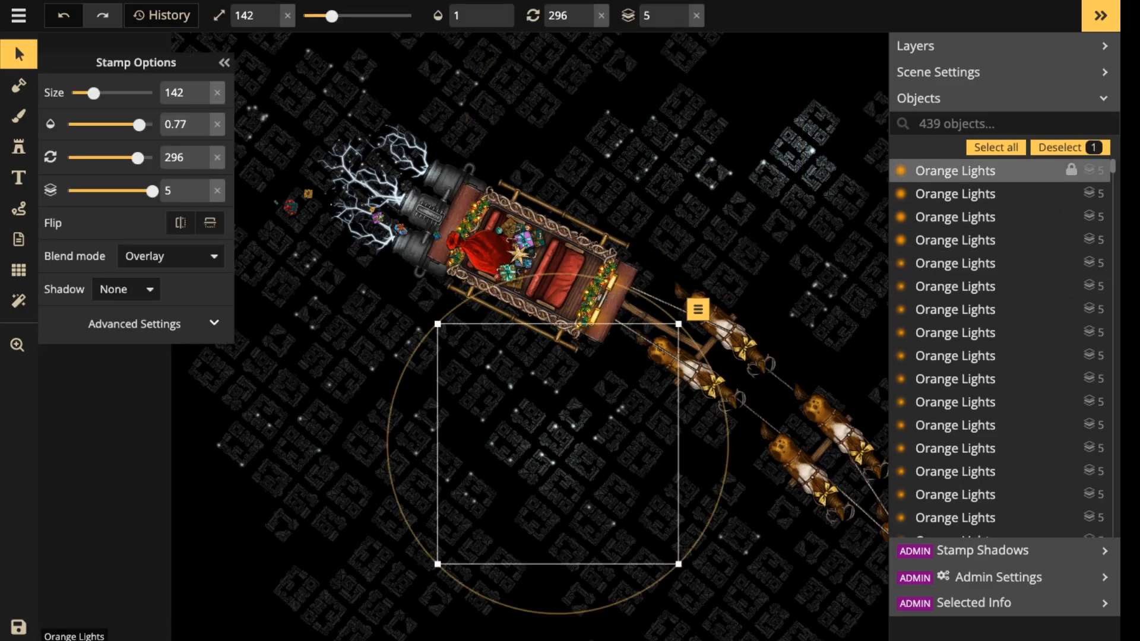
key(Delete)
Clear the remaining overlay glows from the far upper-right block cluster and the blocks above the front of the sleigh.
click(799, 149)
key(Delete)
click(807, 150)
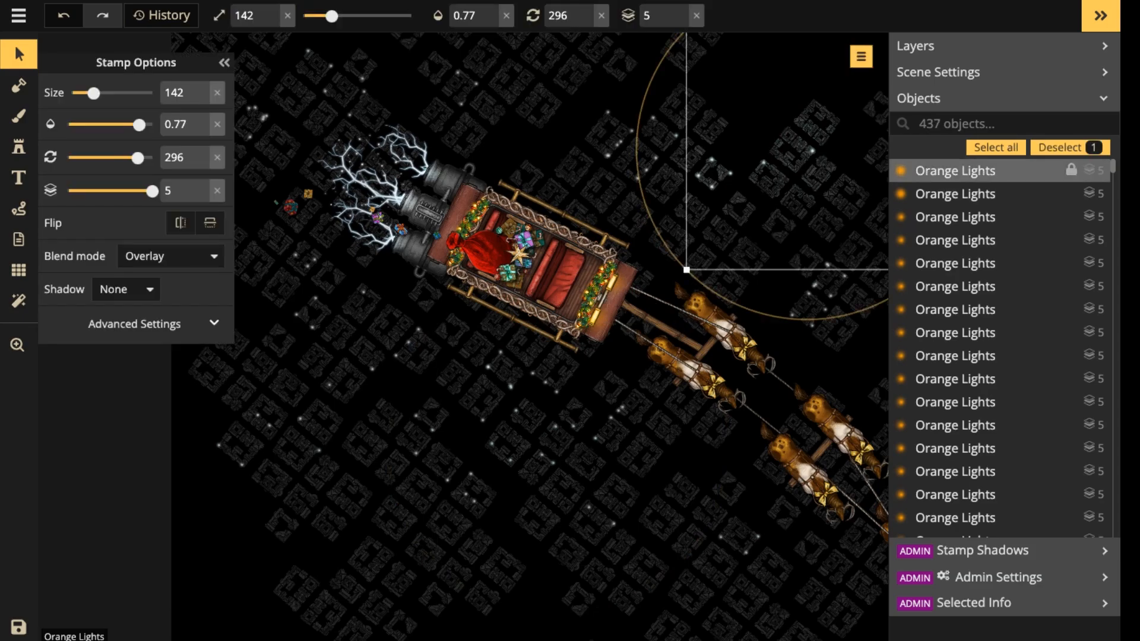
key(Delete)
click(714, 173)
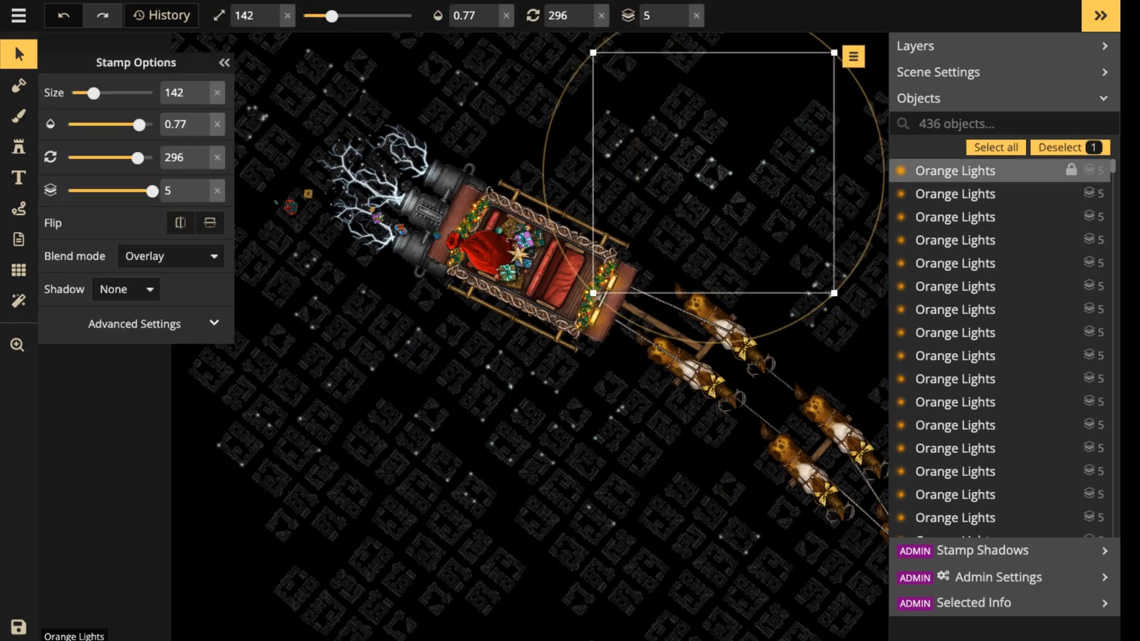
key(Delete)
key(Delete)
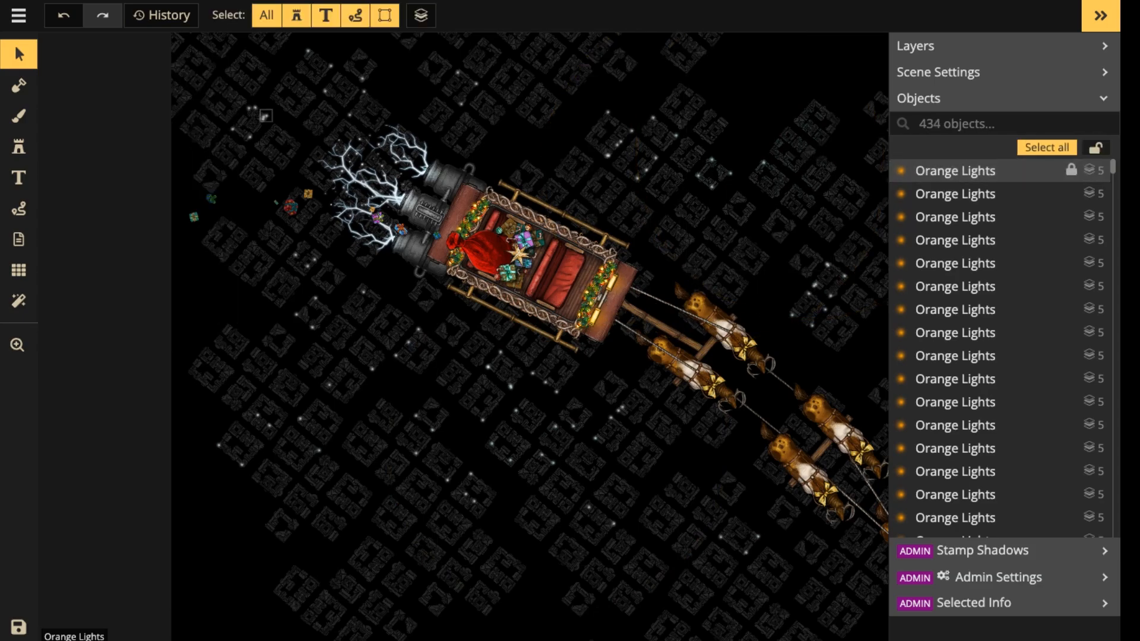
Delete two of the small white street lights grouped on the blocks above and behind the sleigh's engines.
click(266, 115)
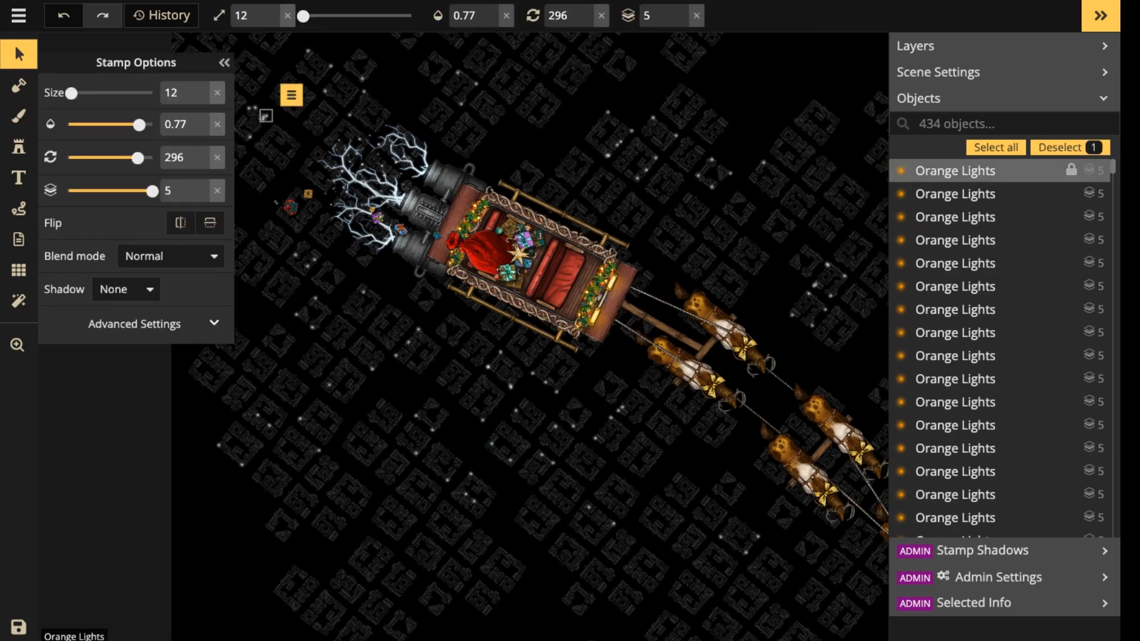
key(Delete)
click(233, 130)
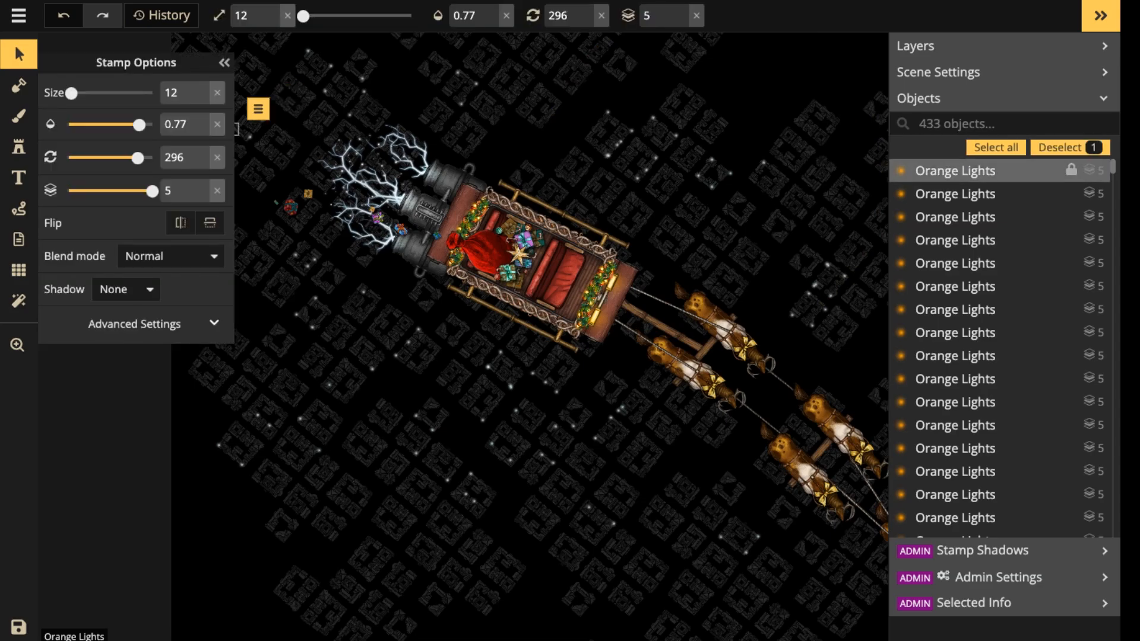
key(Delete)
click(254, 107)
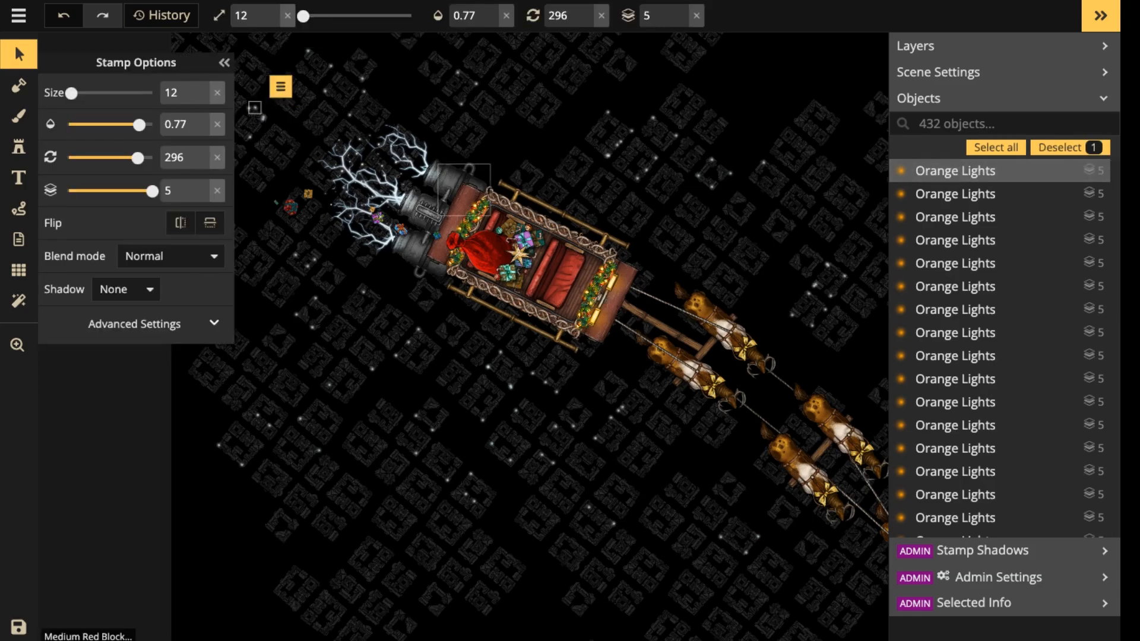
Stamp an overlay glow of size 102 and opacity 0.77 over the central block cluster below the sleigh.
click(18, 147)
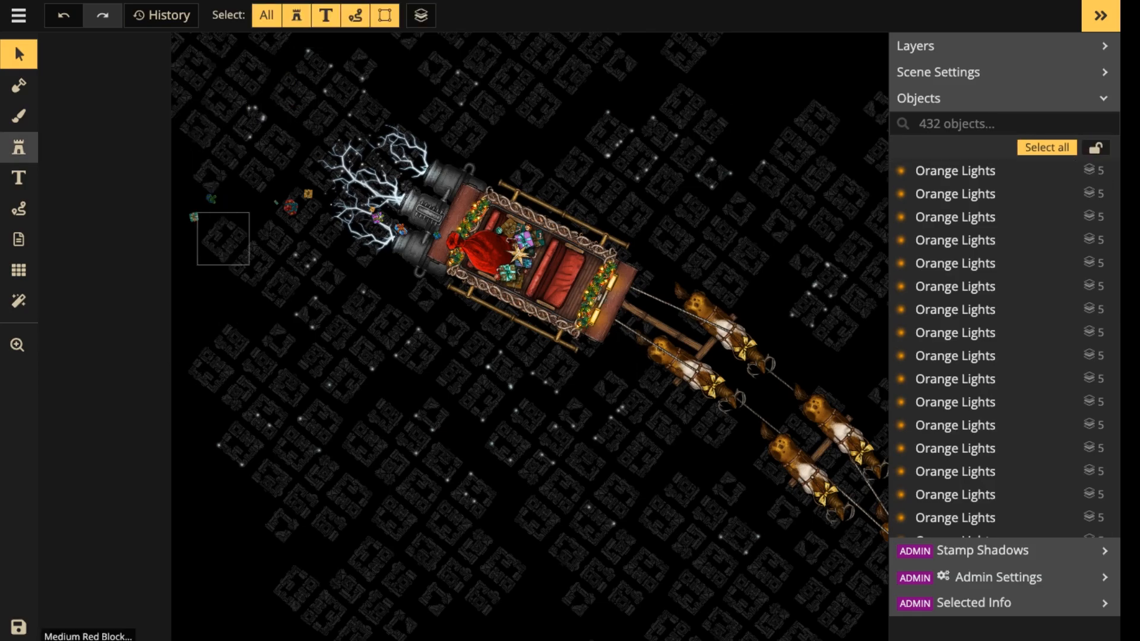
scroll(520, 431, up, 5)
scroll(521, 431, up, 9)
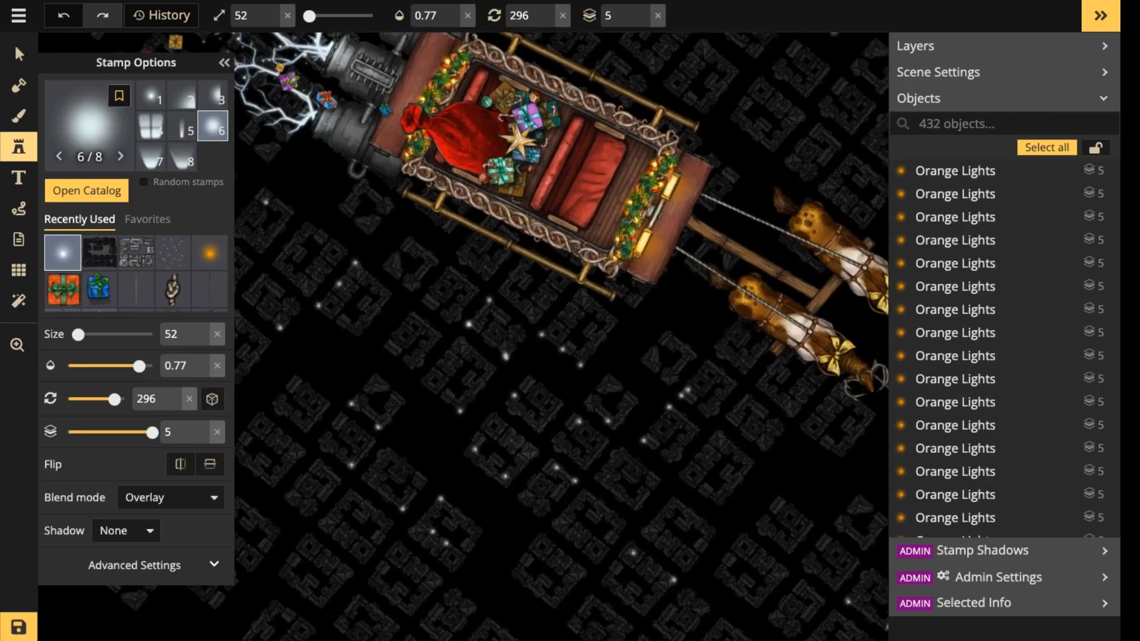
click(496, 437)
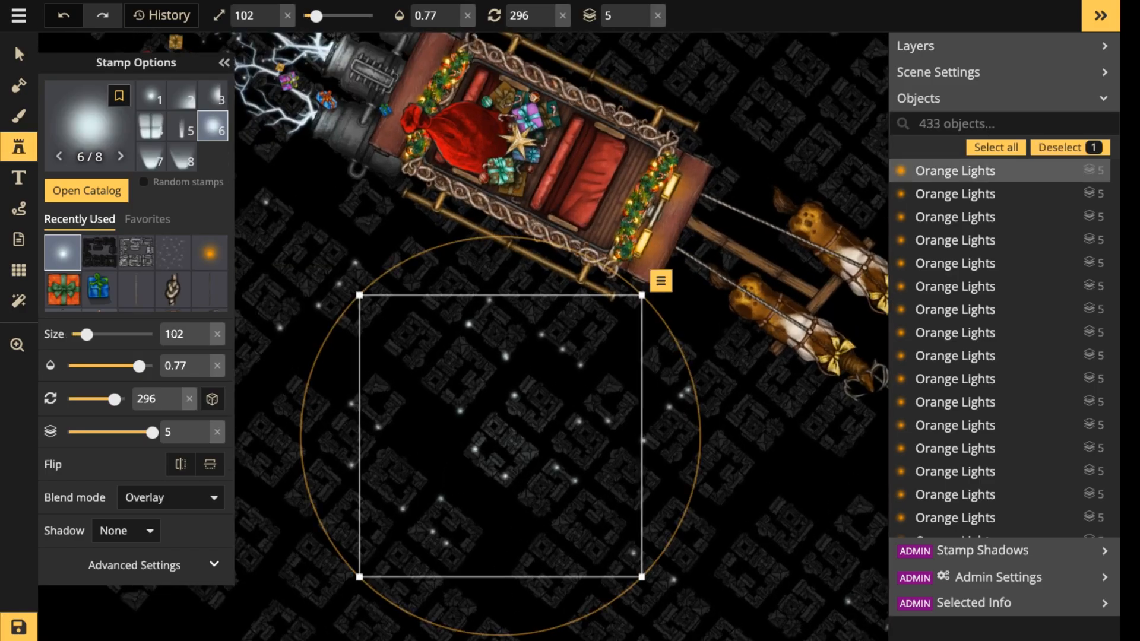
Increase the glow's size to 122 and its opacity to 1, and deselect it.
scroll(496, 437, up, 1)
scroll(497, 436, up, 1)
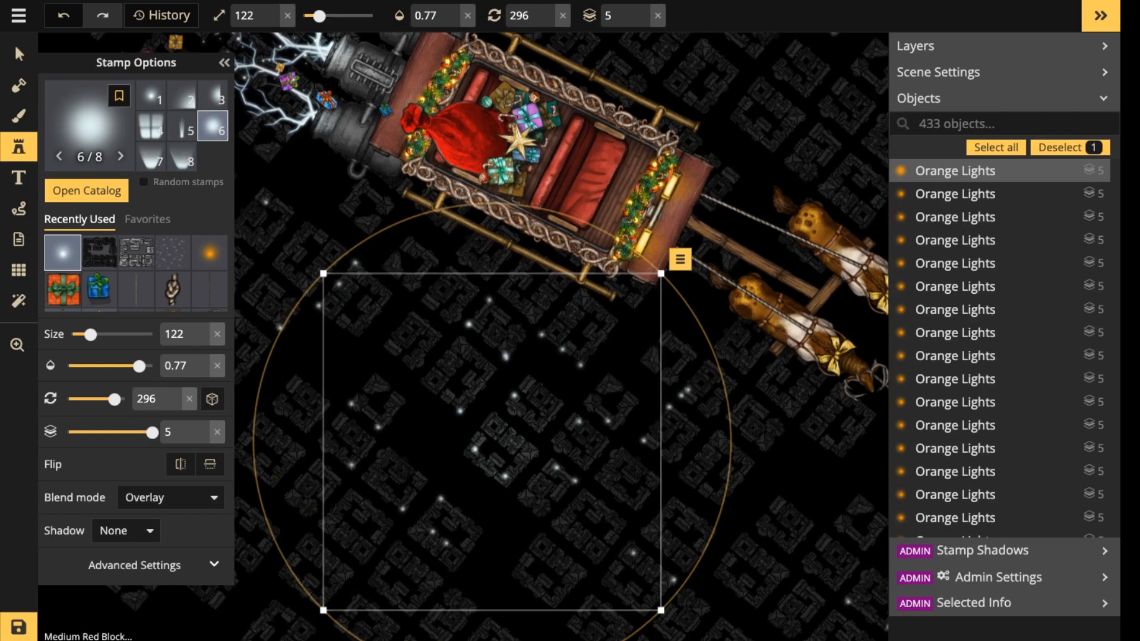
click(453, 10)
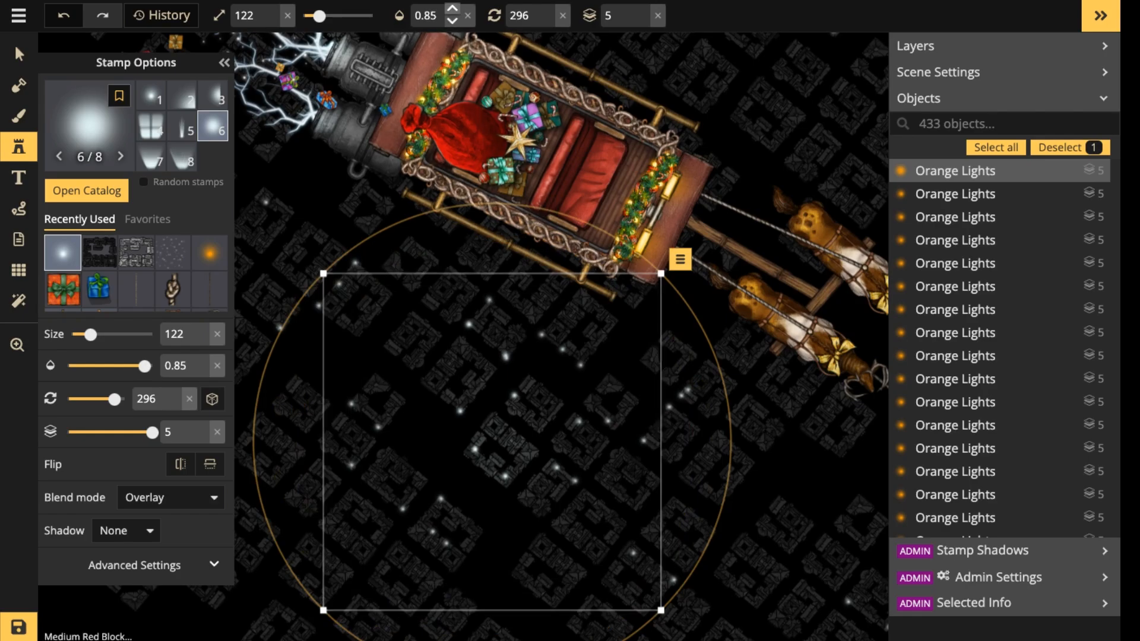
click(452, 10)
click(452, 10)
click(452, 9)
click(452, 10)
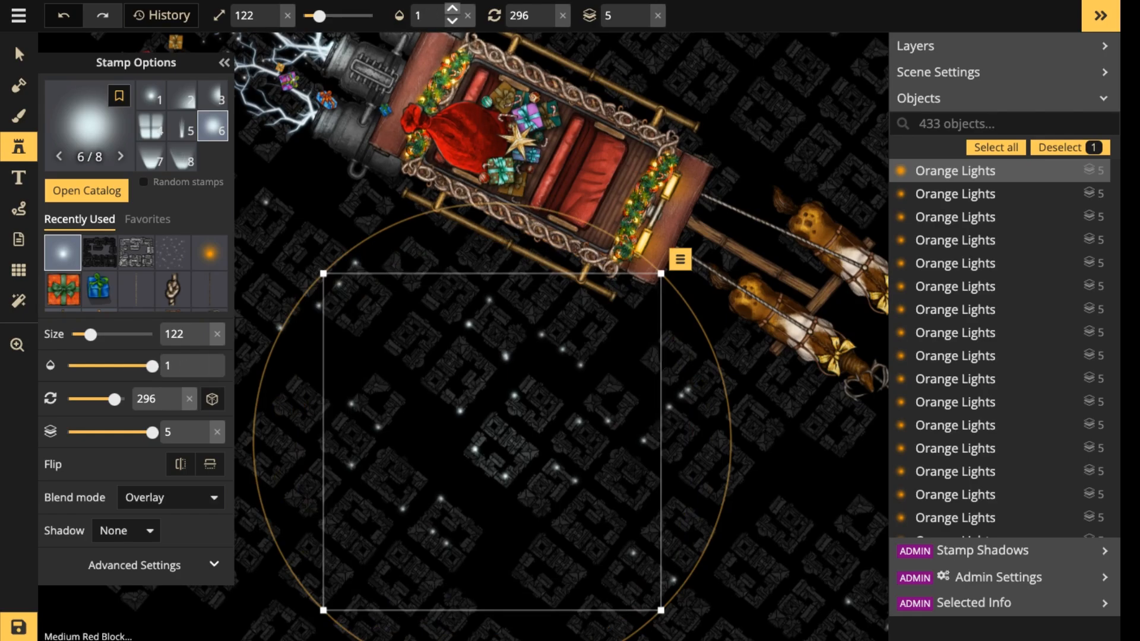
key(Escape)
Reduce the glow size to 102 and stamp a full-opacity glow on the lit blocks beneath the rear of the sleigh.
scroll(356, 301, down, 2)
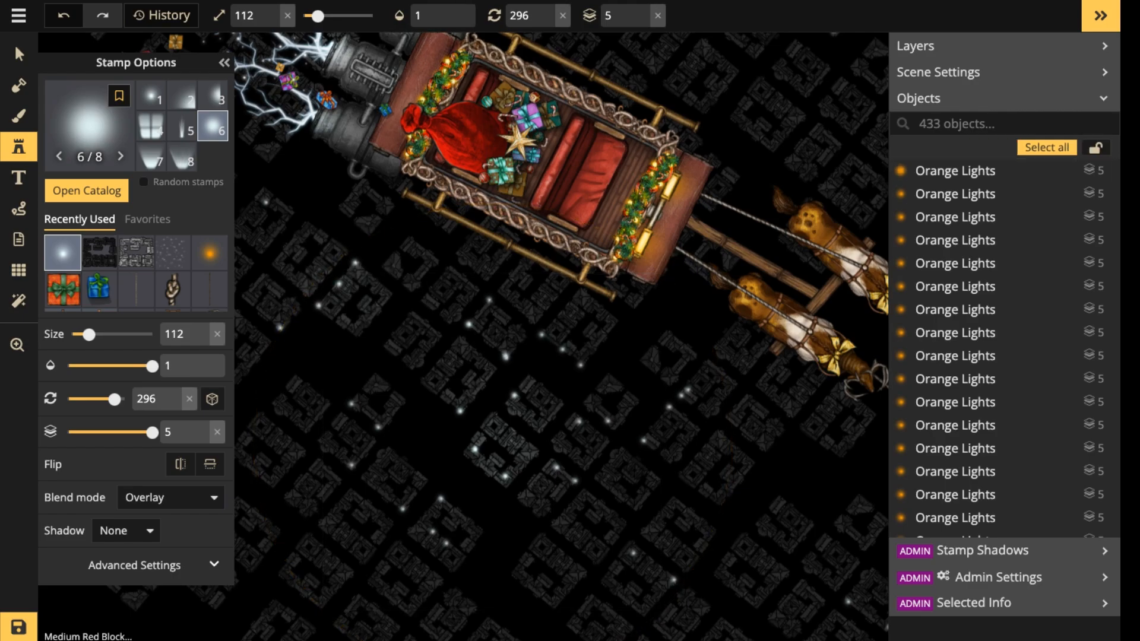
click(332, 283)
scroll(416, 202, down, 3)
drag(416, 202, 337, 415)
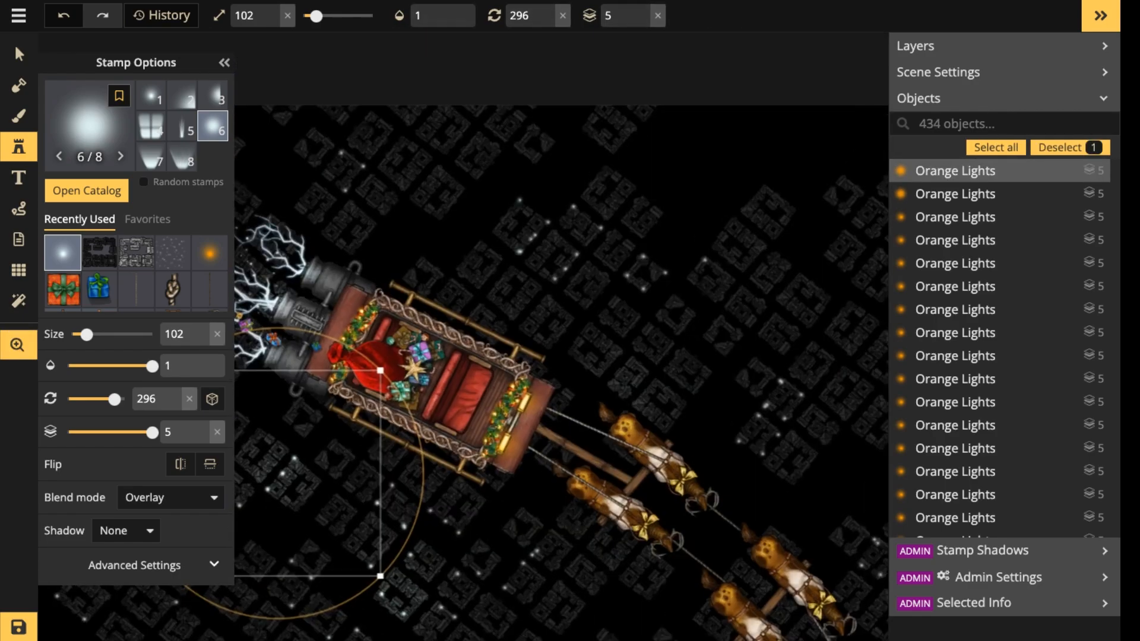
Stamp three more size 102 full-opacity glows: one on the cluster above the reindeer and two on the clusters above the sleigh.
click(776, 419)
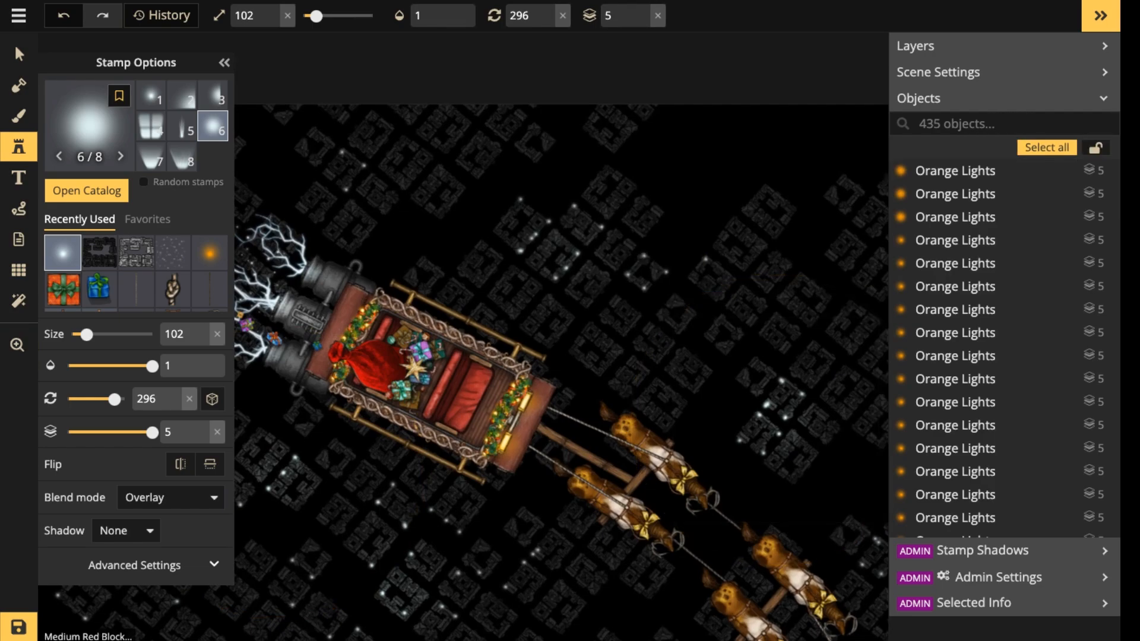
click(555, 250)
click(653, 267)
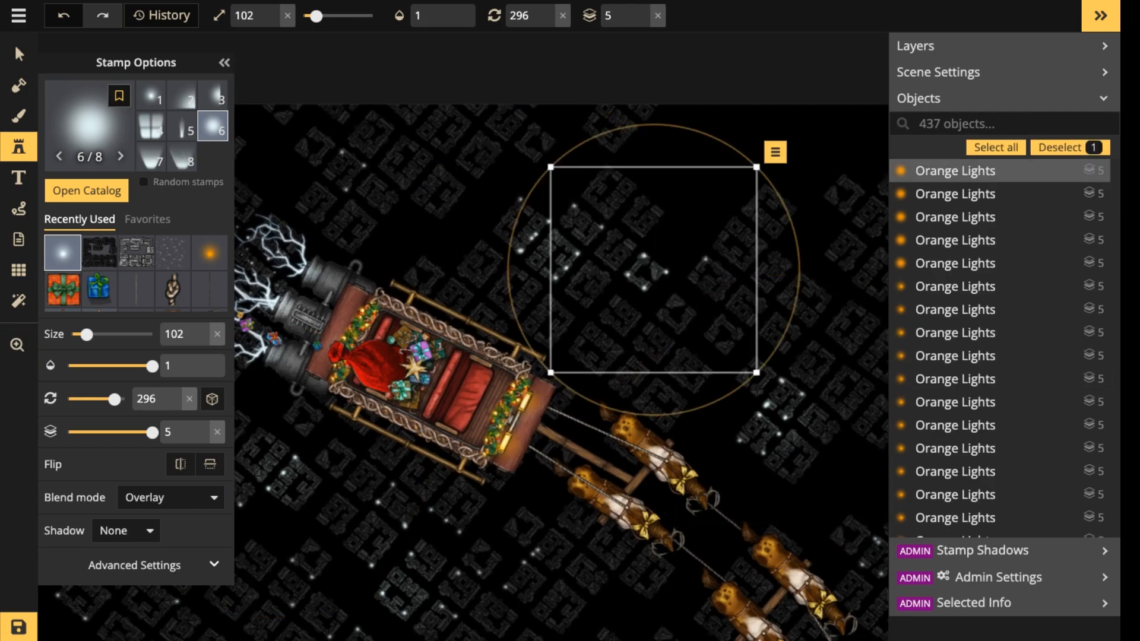
Stamp two more size 102 full-opacity overlay glows on the lit block clusters below the sleigh's engines, near the map's left edge.
scroll(580, 259, down, 3)
key(space)
drag(492, 359, 628, 227)
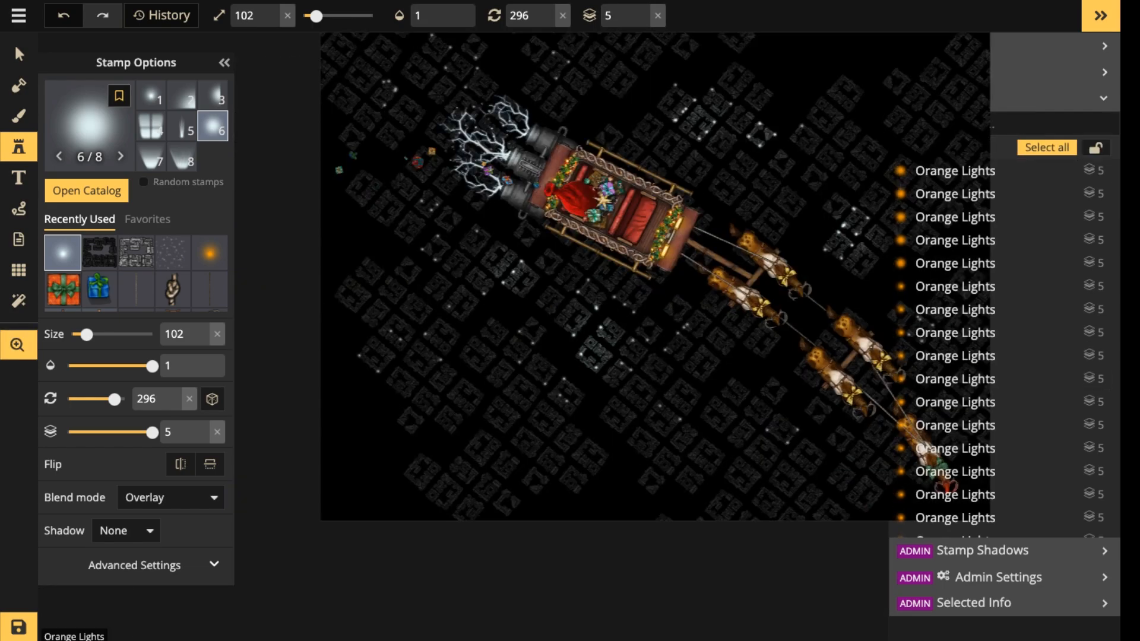
scroll(605, 288, down, 1)
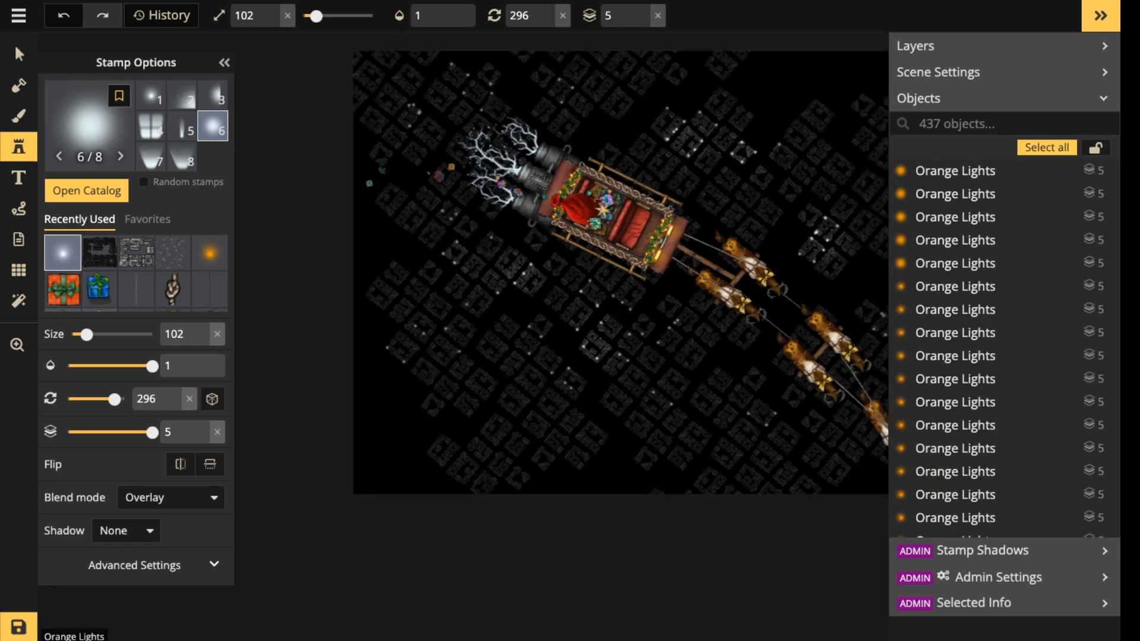
click(454, 253)
click(443, 337)
click(412, 339)
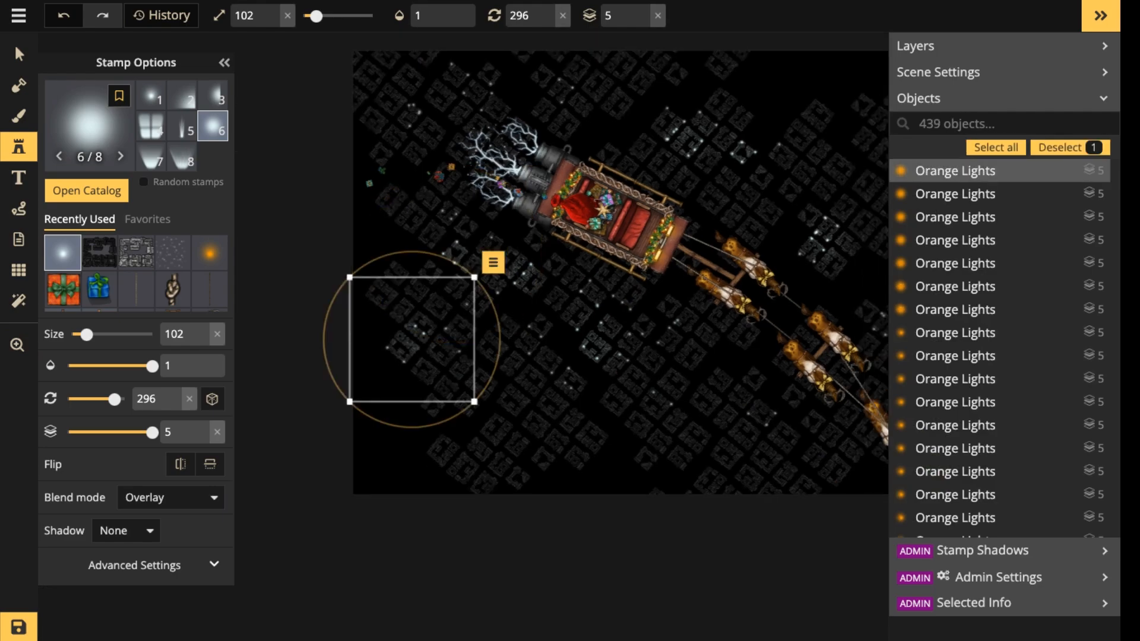
Stamp two size 102 full-opacity glows on the lit clusters in the map's upper-left corner, above the lightning from the engines.
scroll(440, 324, down, 1)
key(space)
drag(441, 324, 450, 426)
click(473, 203)
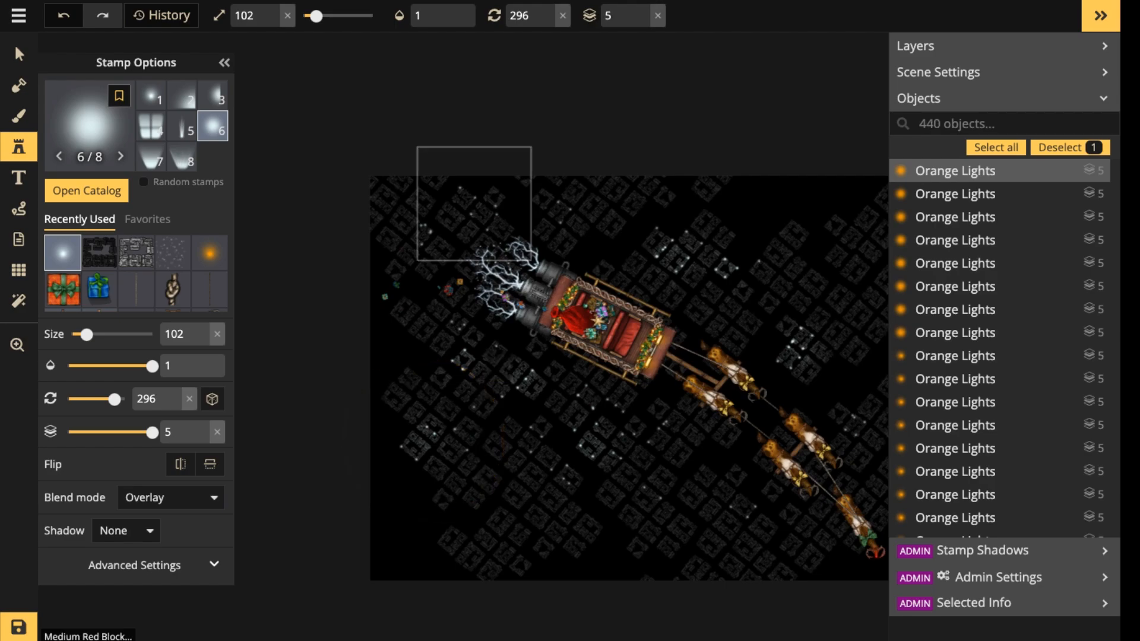
click(421, 235)
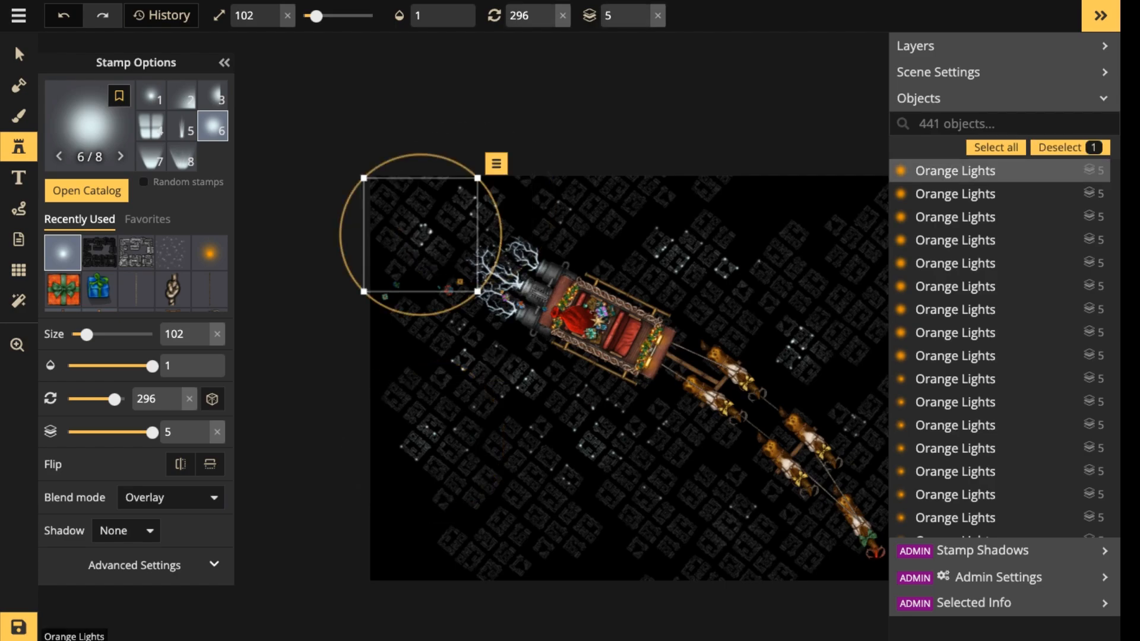
Stamp two size 102 full-opacity glows on the clusters below and to the right of the reindeer, and deselect the last one.
click(738, 504)
key(space)
drag(737, 505, 424, 409)
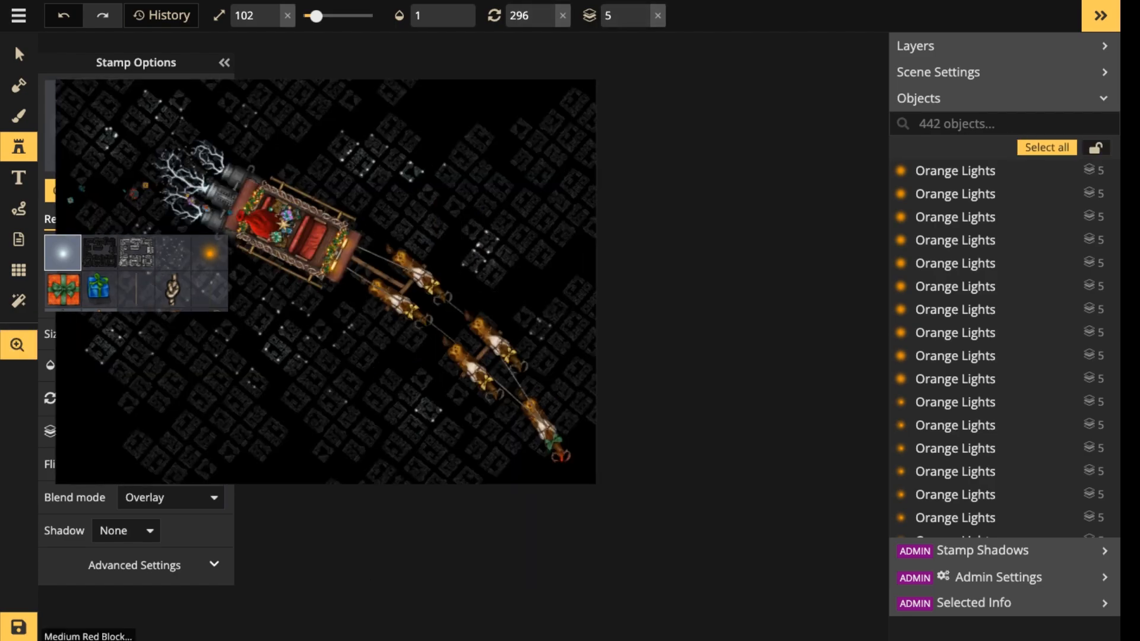
click(541, 324)
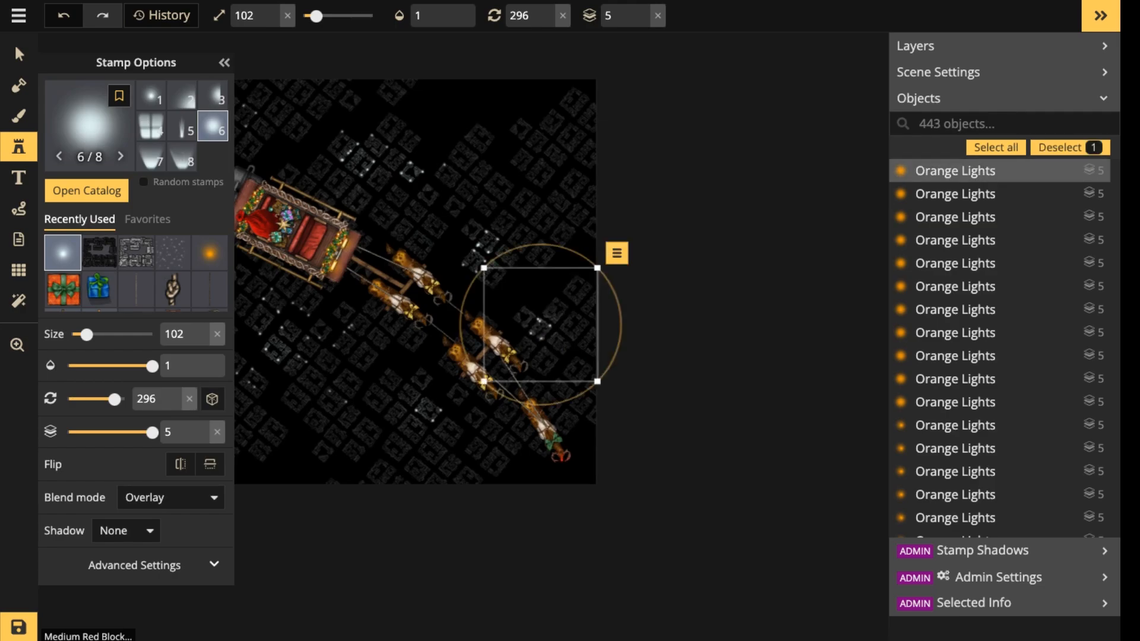
click(19, 54)
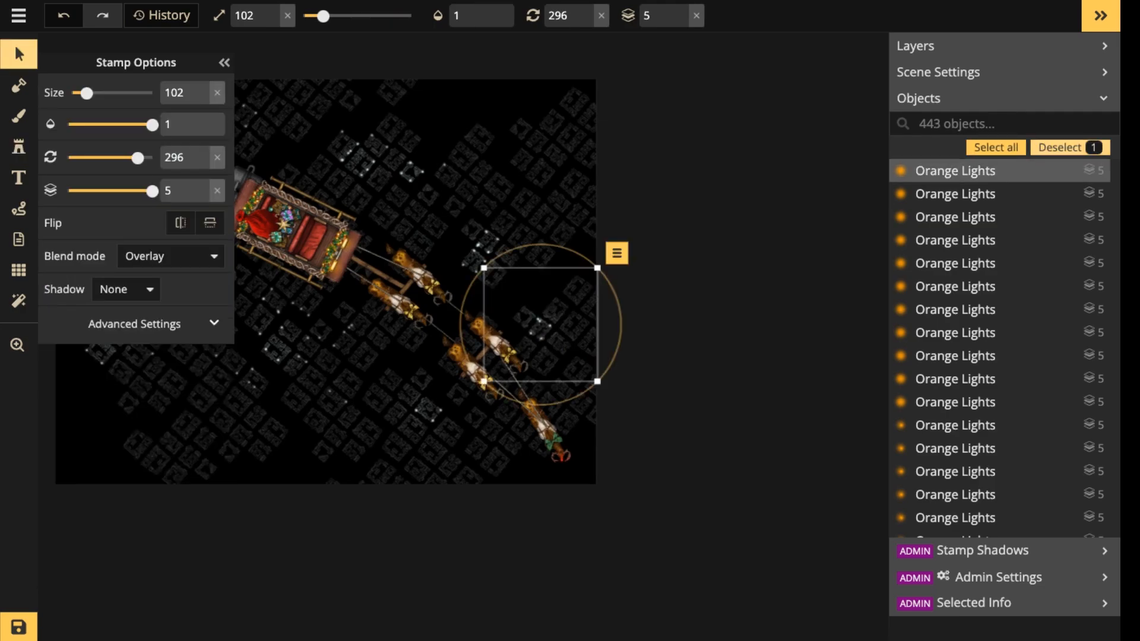
scroll(962, 257, down, 20)
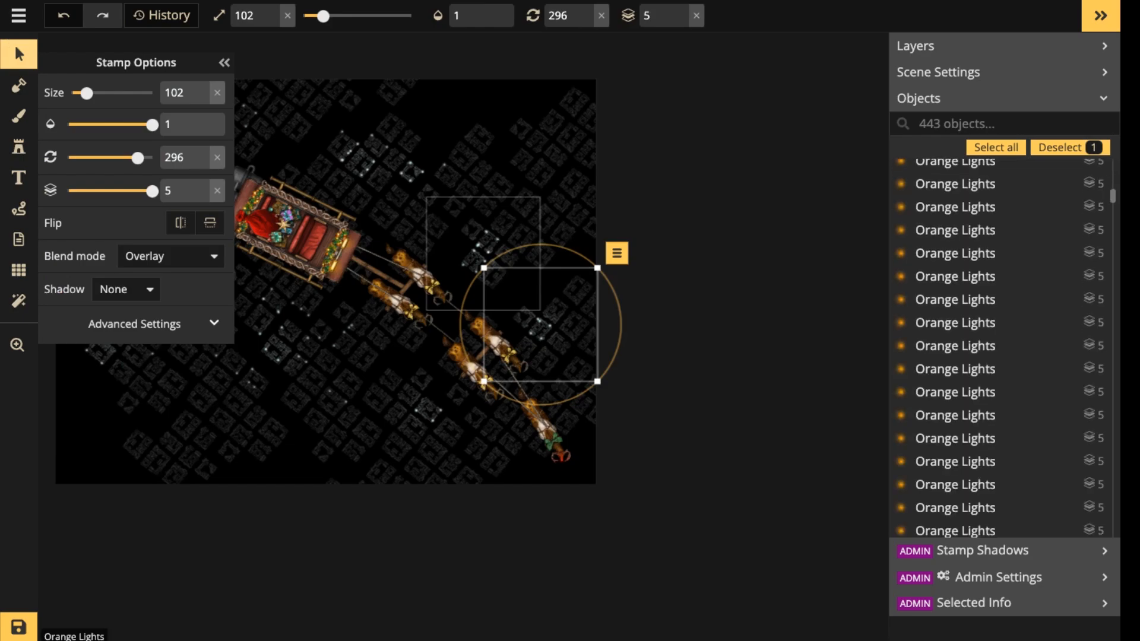
click(19, 54)
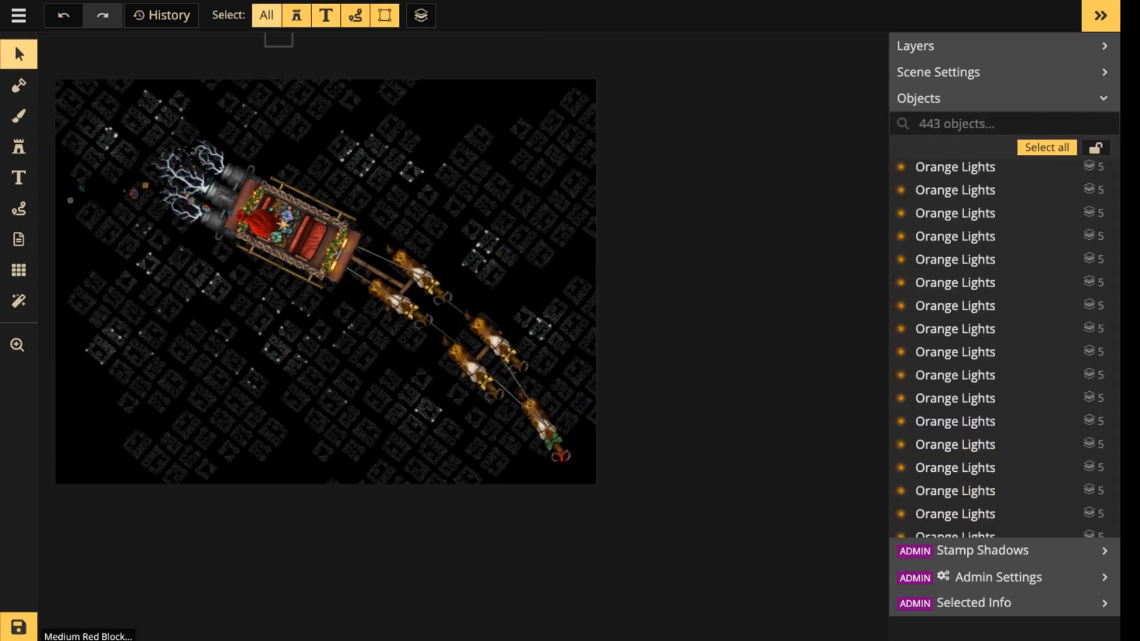
click(267, 15)
click(384, 15)
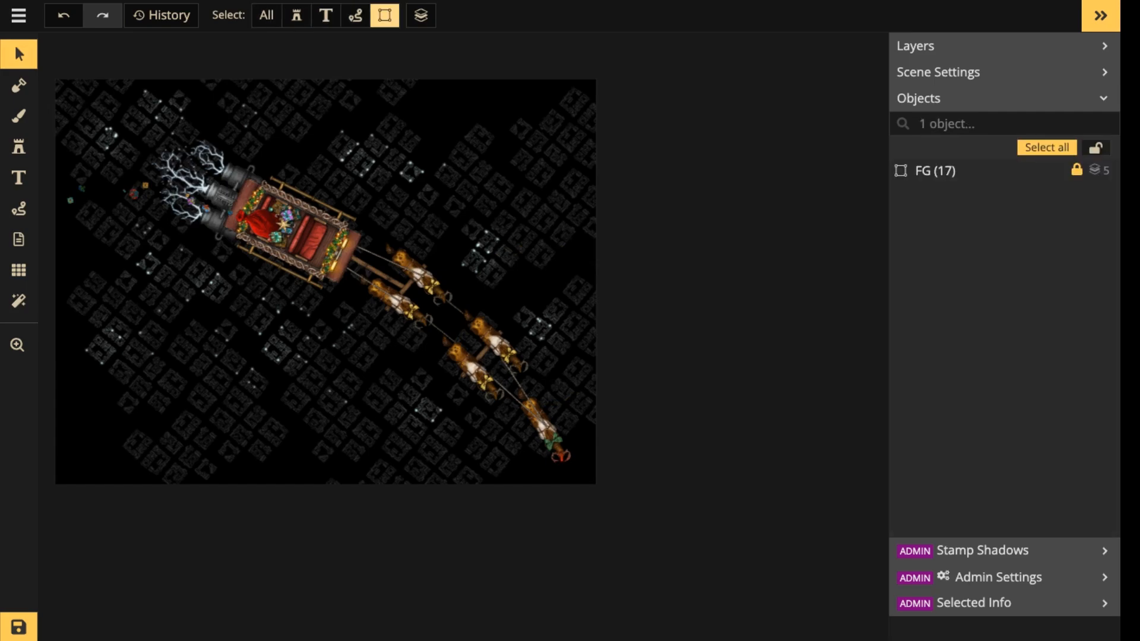
click(1065, 148)
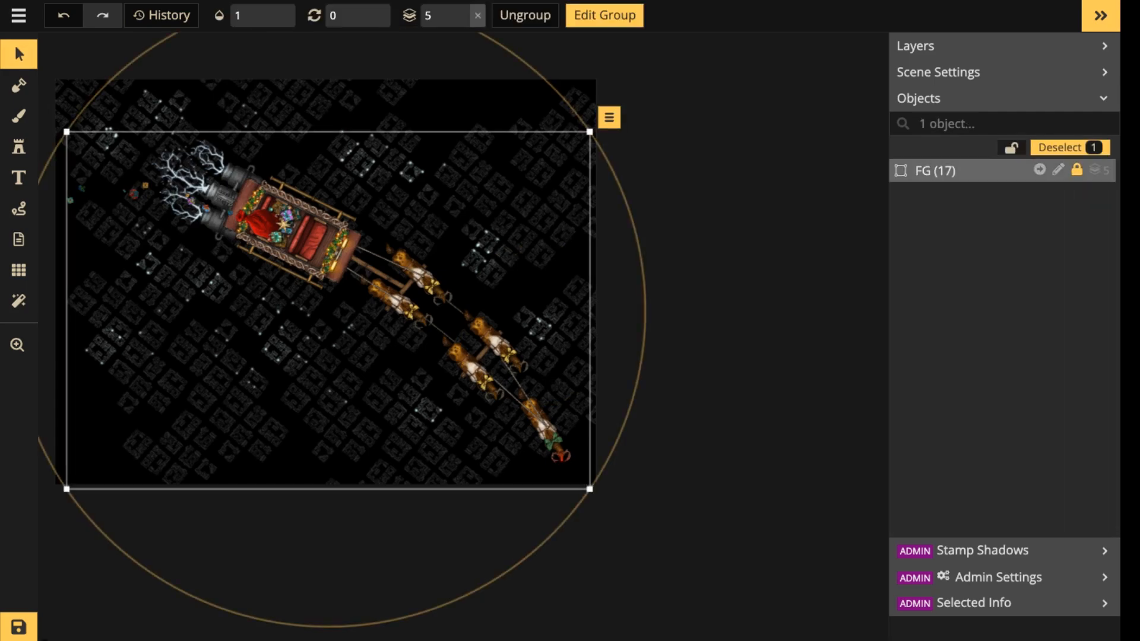
click(1068, 147)
scroll(256, 171, down, 3)
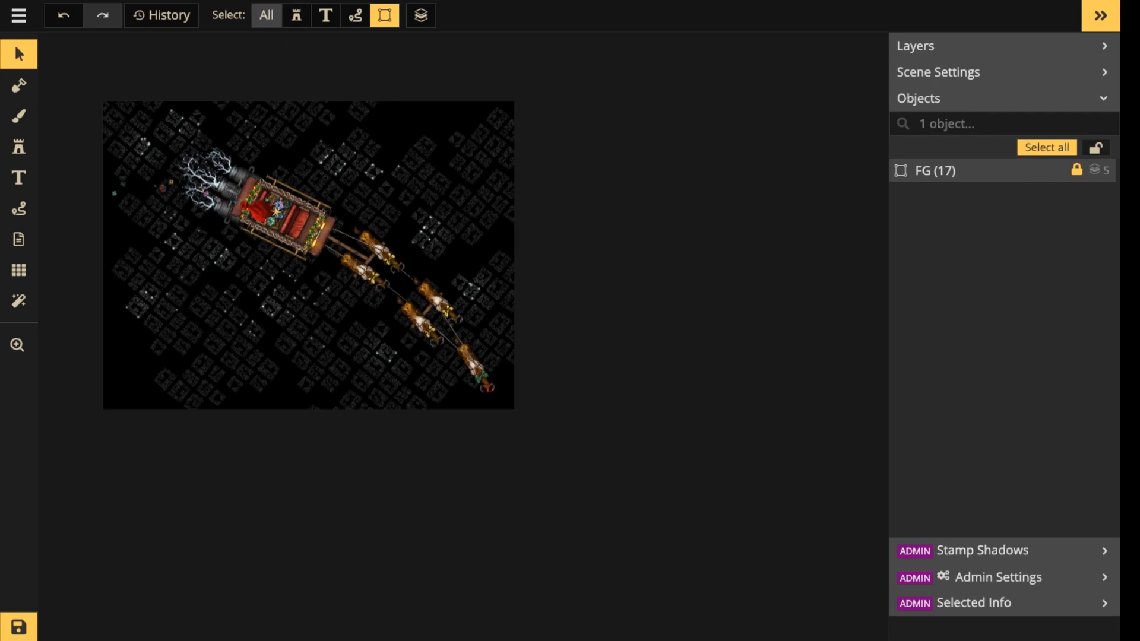
Select the whole town scene with all object types enabled and combine everything except the locked FG group into one group.
click(266, 15)
drag(53, 53, 617, 457)
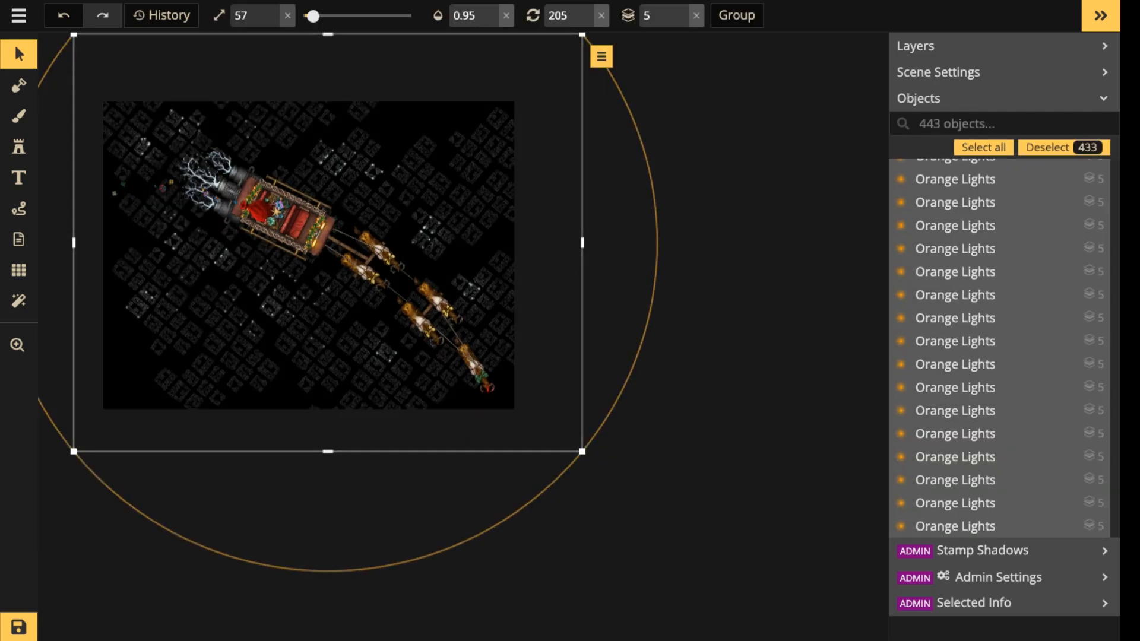
click(736, 15)
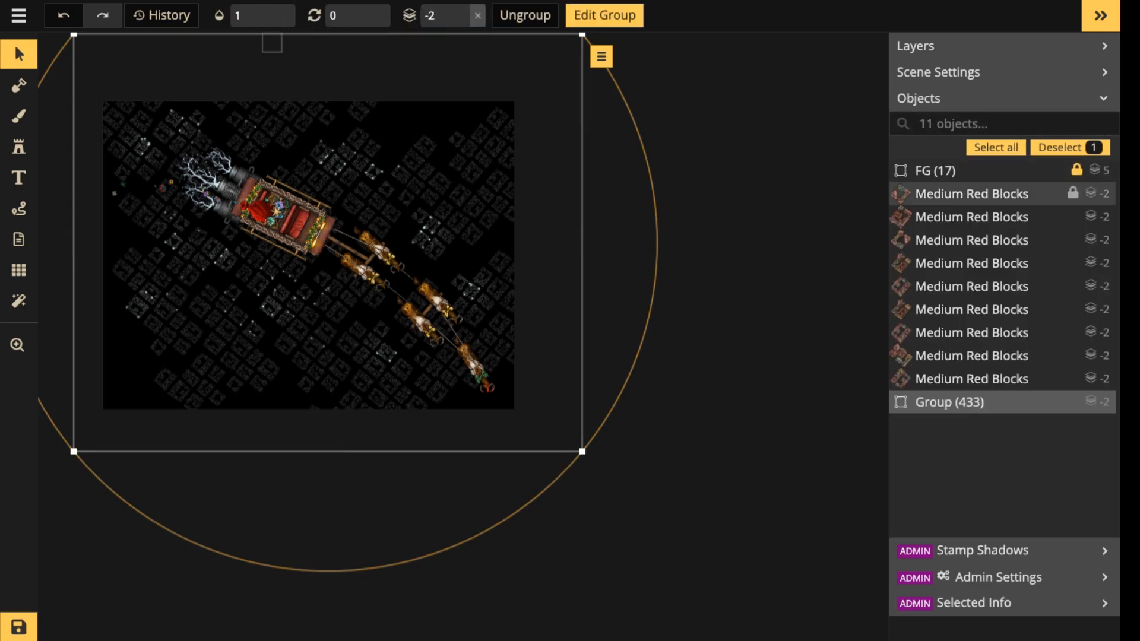
Delete all the stray Medium Red Blocks stamps that lie outside the new group.
click(972, 241)
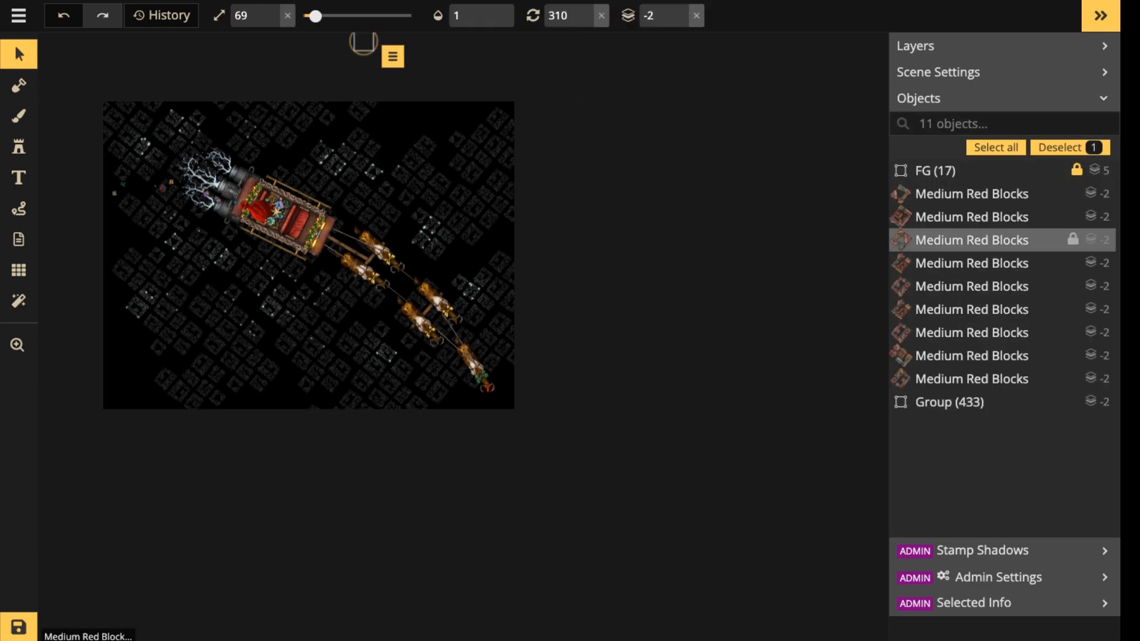
click(971, 194)
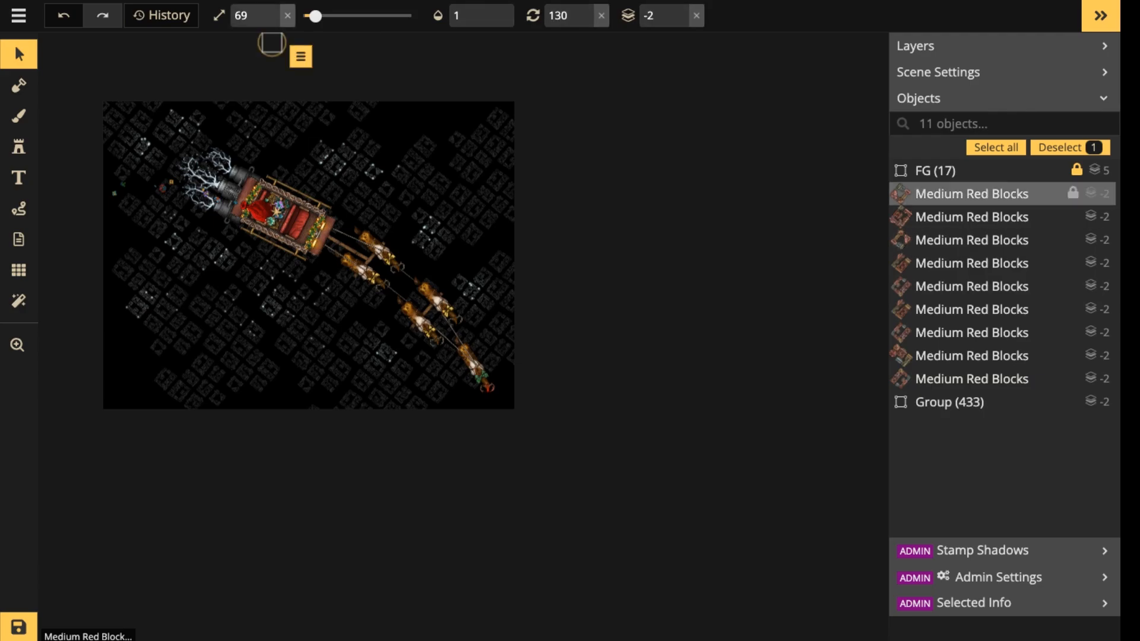
key(Delete)
click(971, 194)
key(Delete)
click(972, 194)
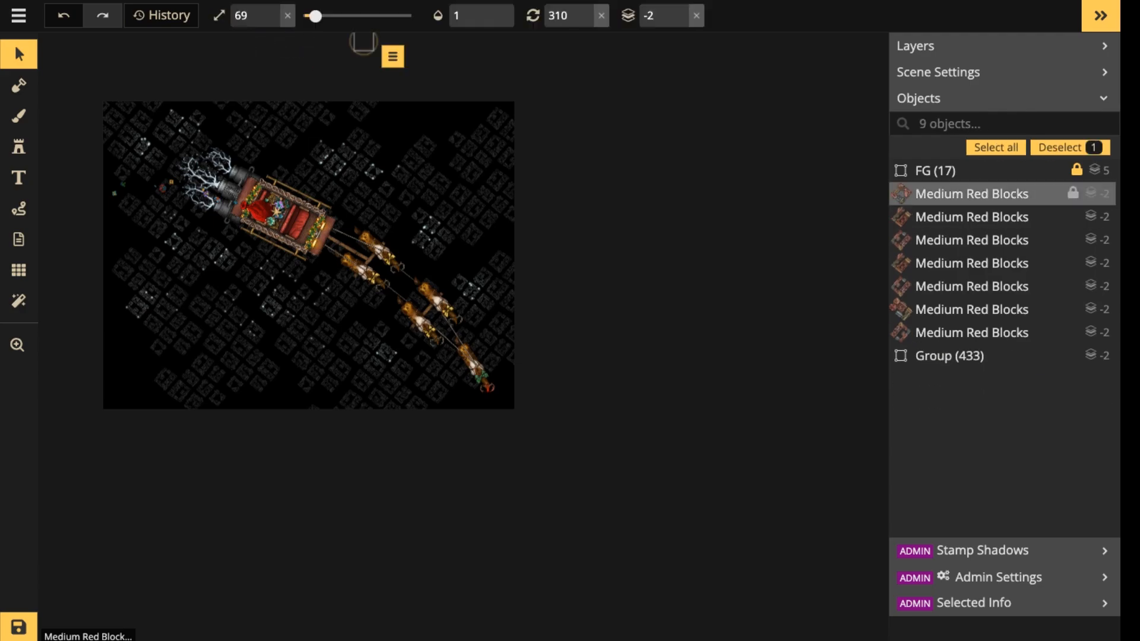
key(Delete)
click(972, 194)
key(Delete)
click(972, 194)
key(Delete)
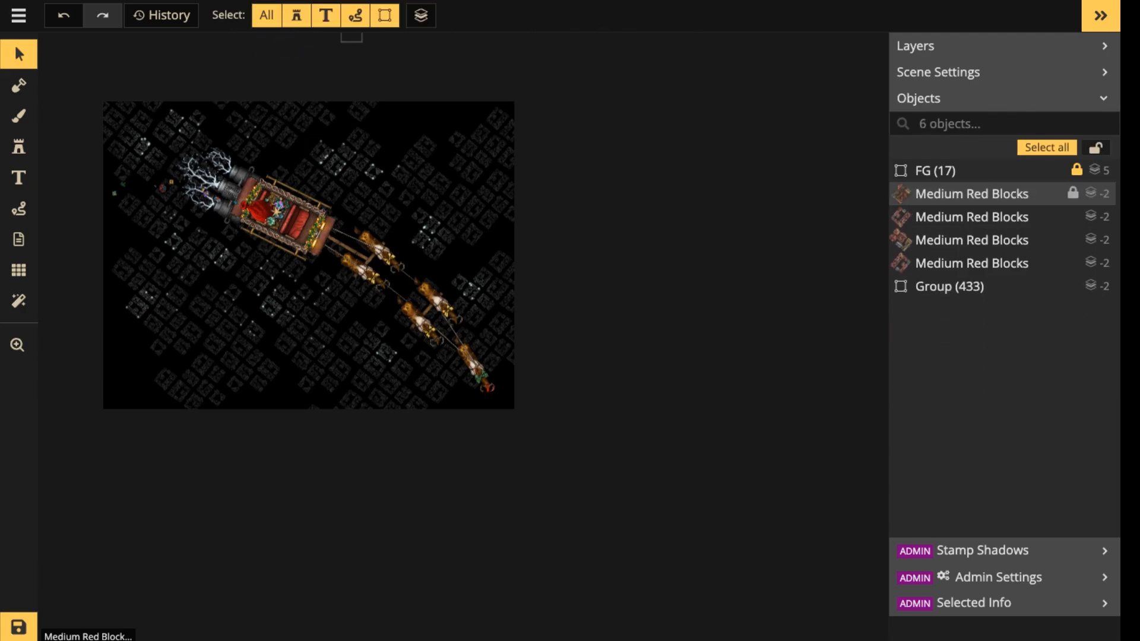
key(Delete)
key(Delete)
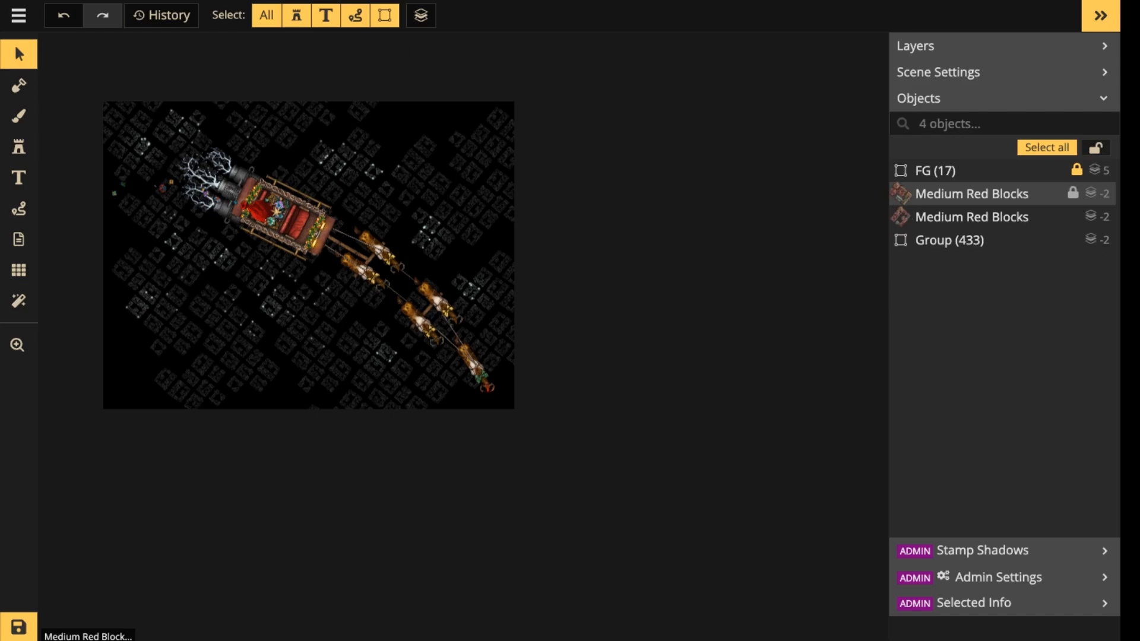
key(Delete)
click(972, 194)
key(Delete)
Rename the new town group to BG.
click(972, 194)
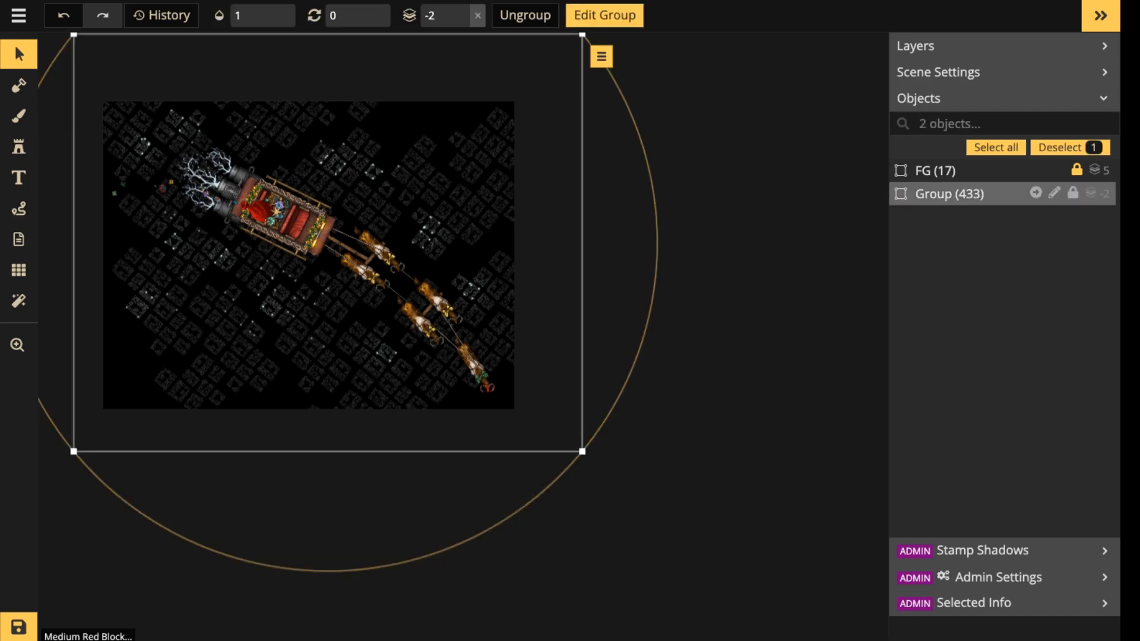
click(1055, 193)
key(ctrl+a)
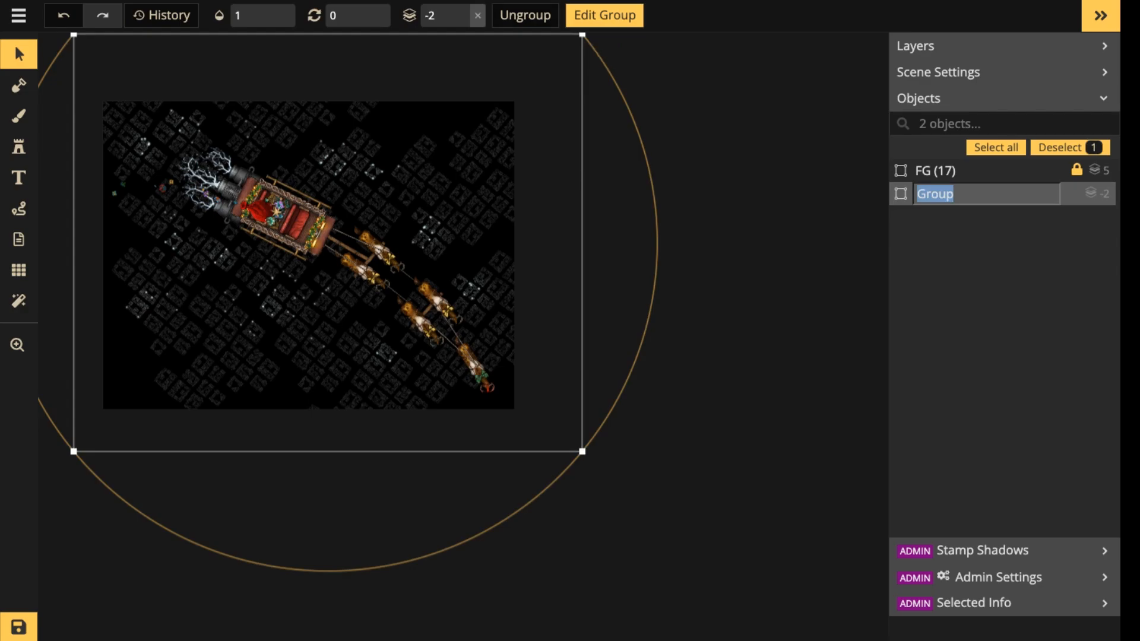
text(BG)
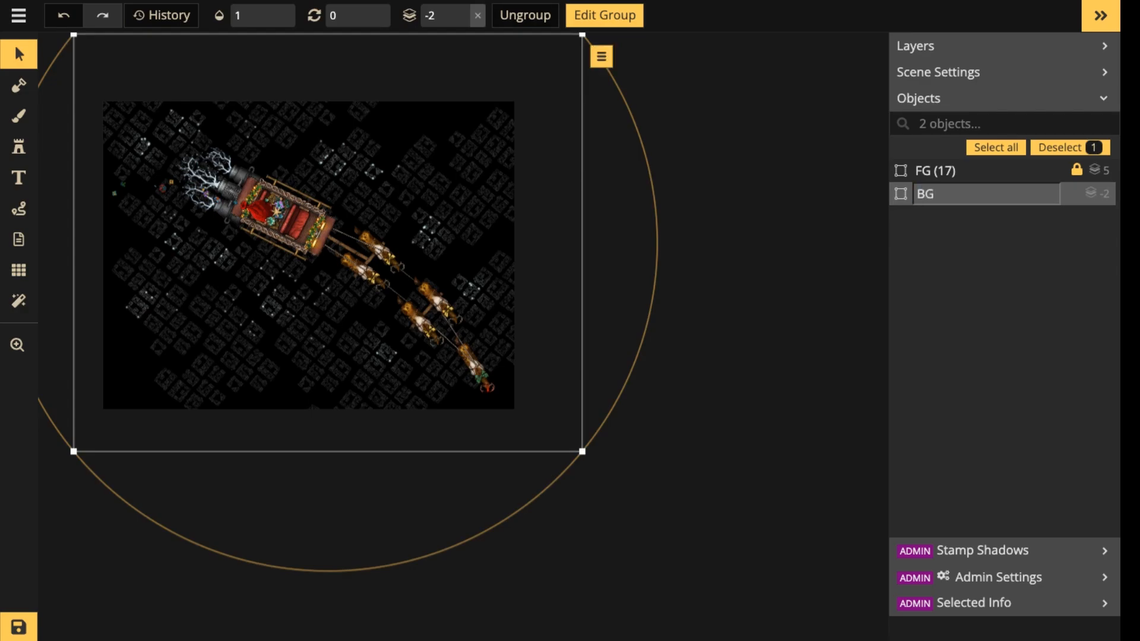
key(Return)
Move the FG sleigh group slightly up and to the left over the town, and deselect it.
scroll(649, 181, down, 2)
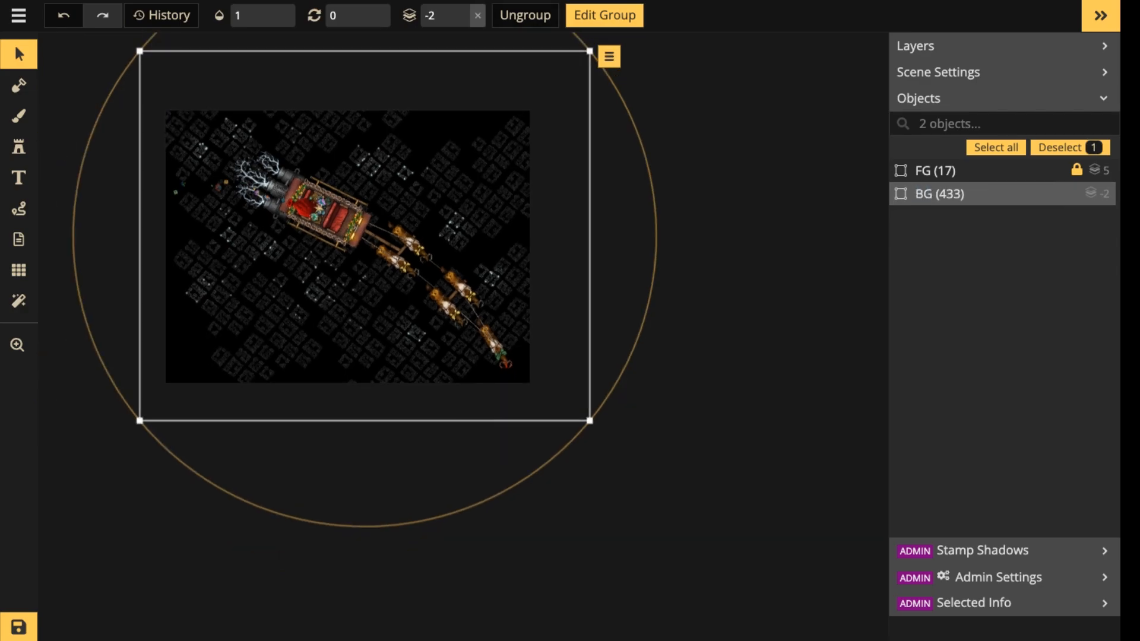
click(944, 171)
mouse_move(392, 243)
mouse_down()
mouse_move(379, 234)
mouse_move(387, 227)
mouse_up()
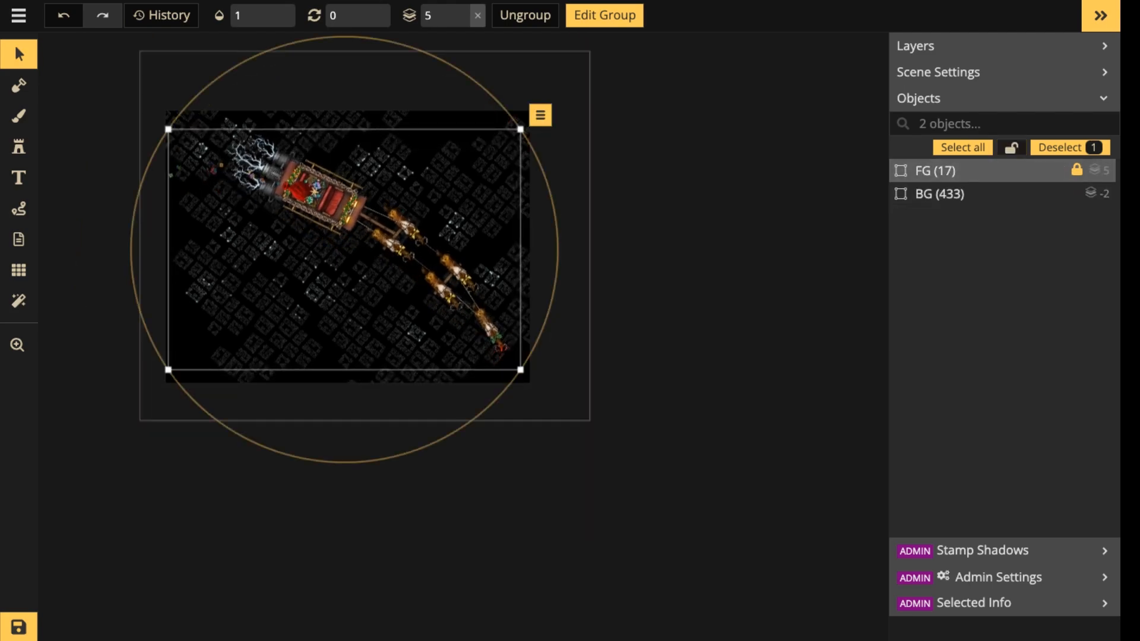
scroll(328, 228, up, 3)
key(Escape)
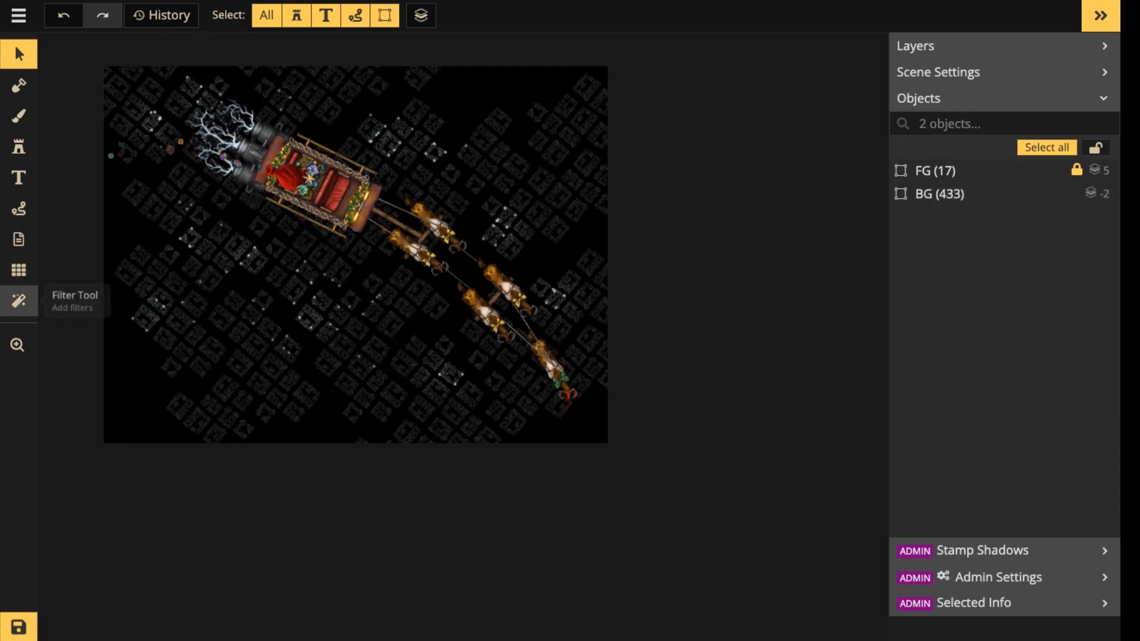
Add the Vignette texture filter to the scene and set its opacity to 1.
click(19, 301)
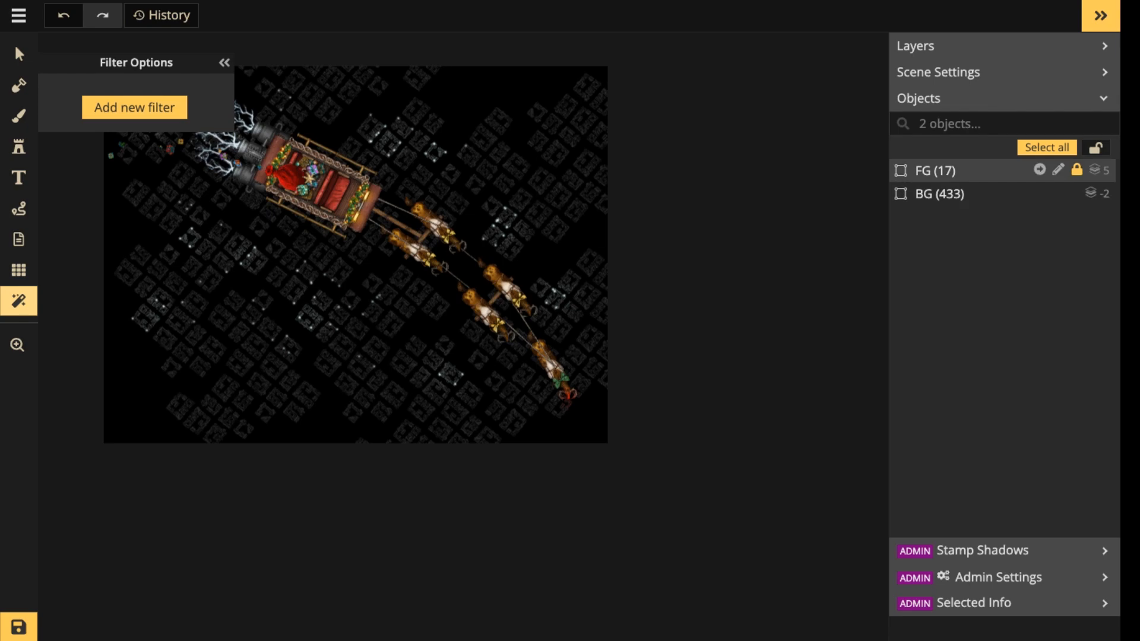
click(134, 108)
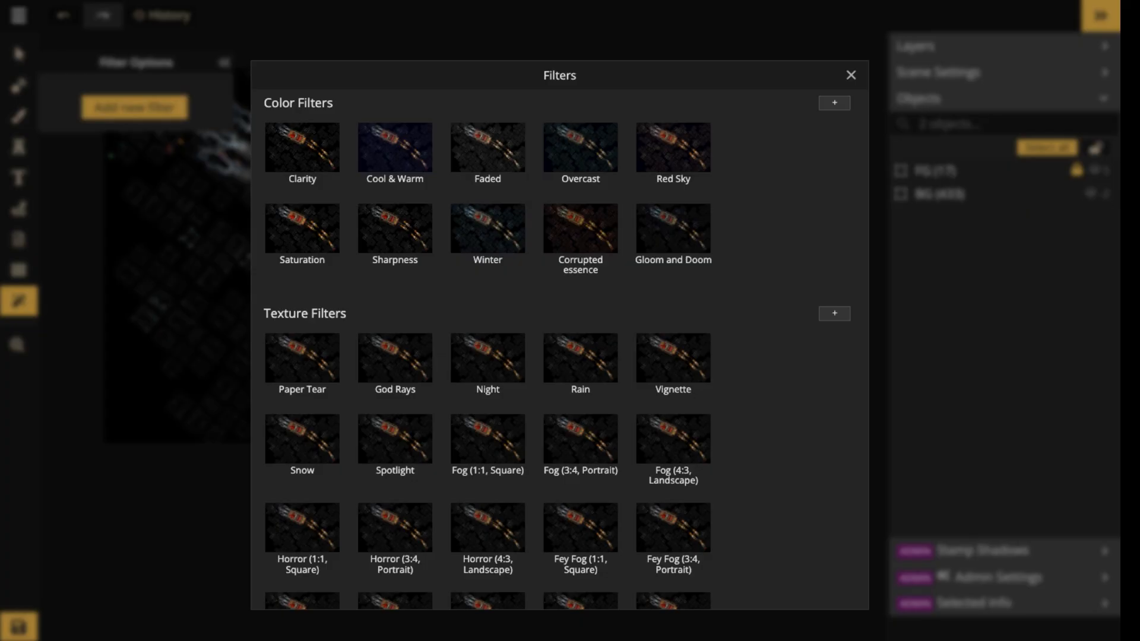
scroll(487, 423, down, 2)
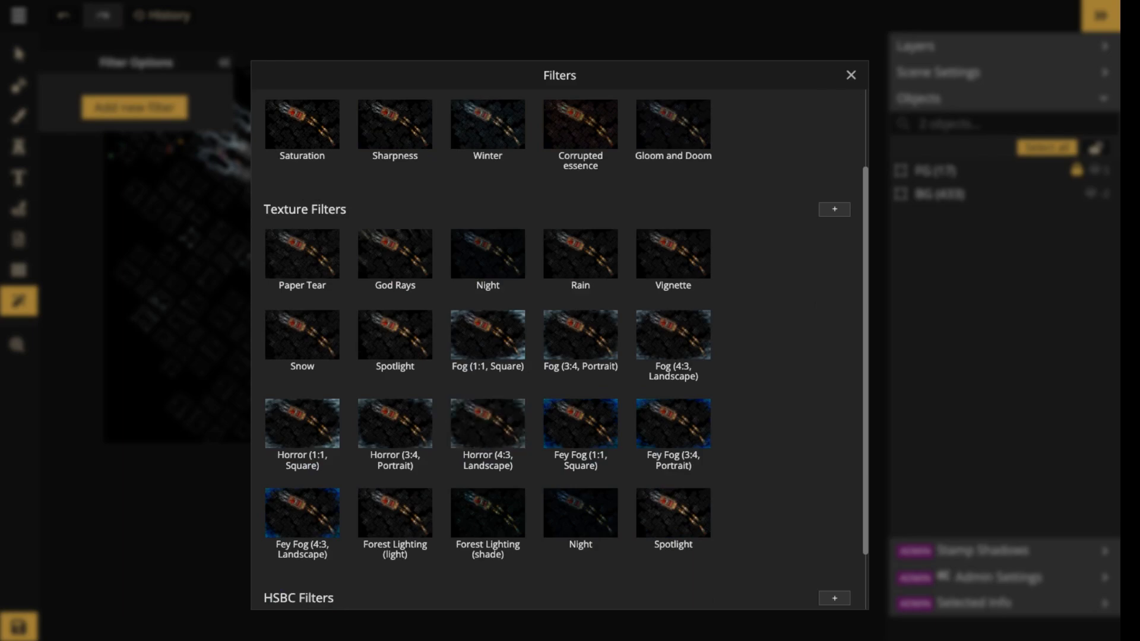
click(673, 254)
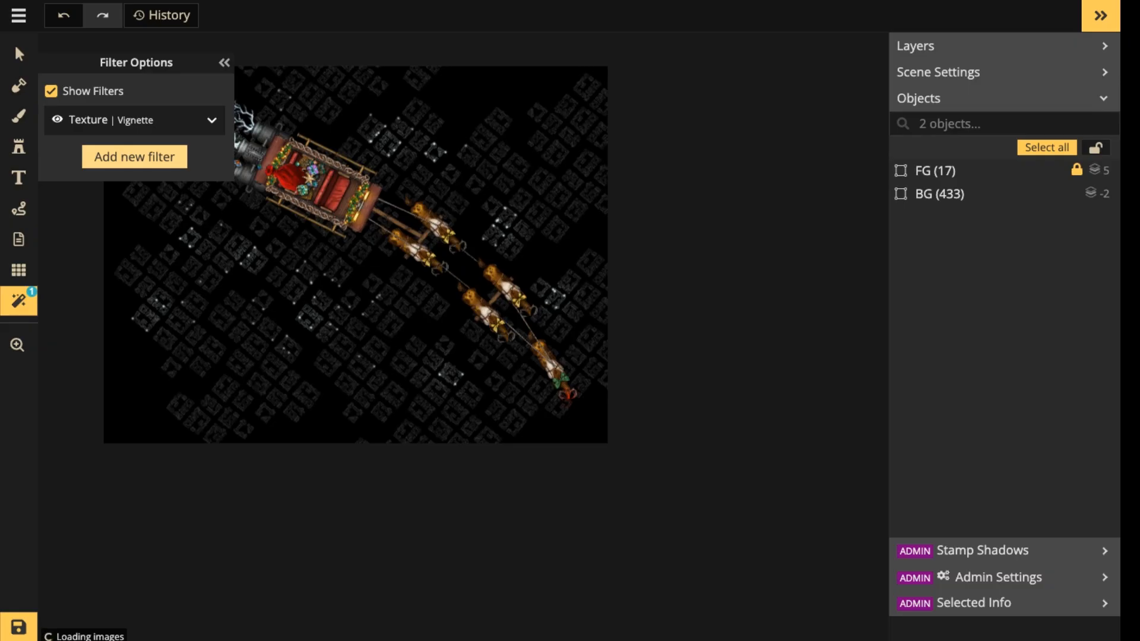
click(211, 120)
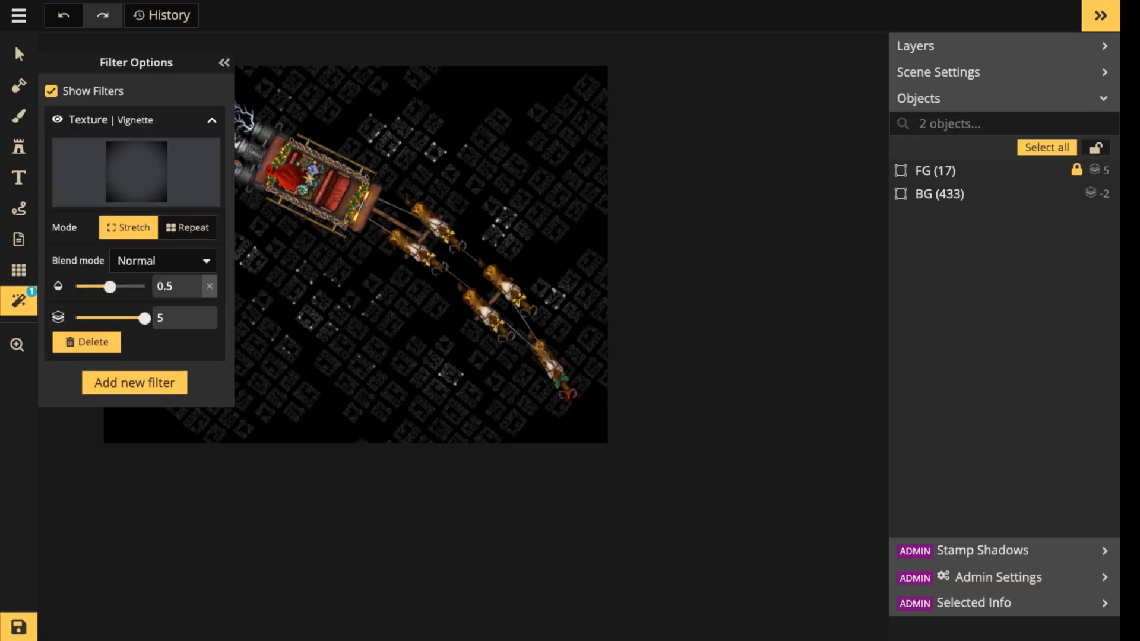
drag(110, 286, 144, 286)
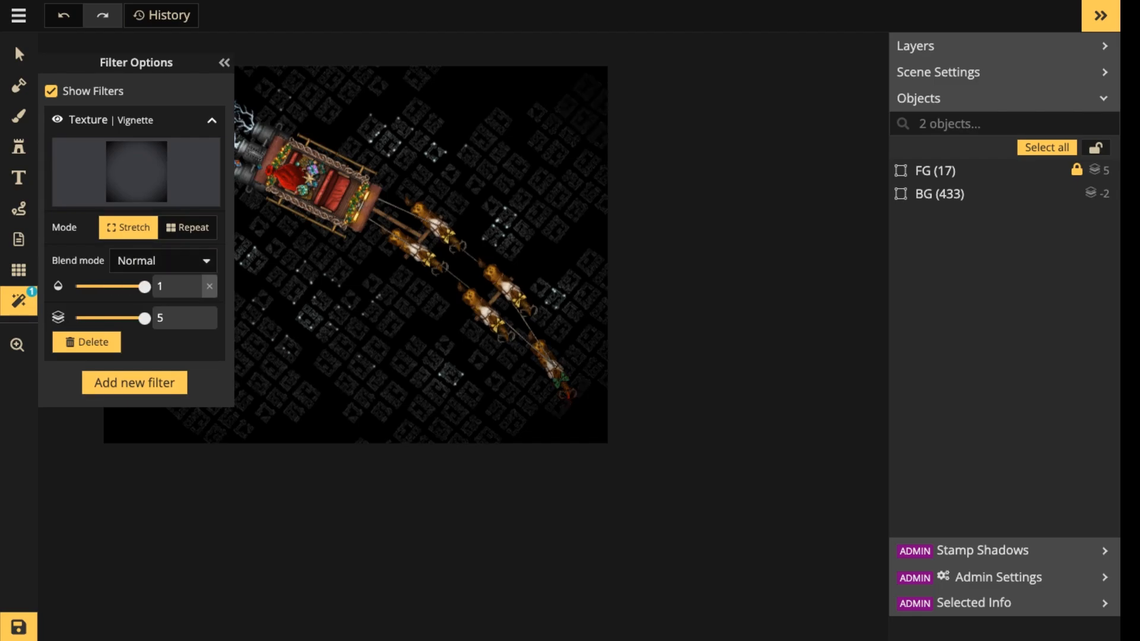
click(224, 62)
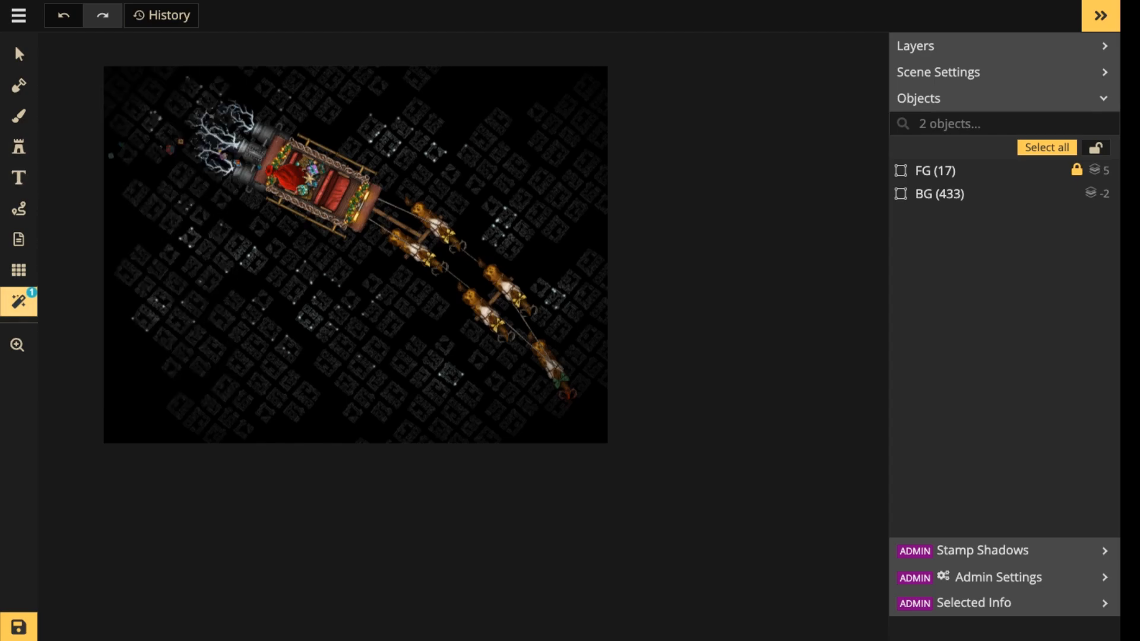
Add the Cool & Warm color filter to the scene and set its opacity to 0.73.
click(19, 301)
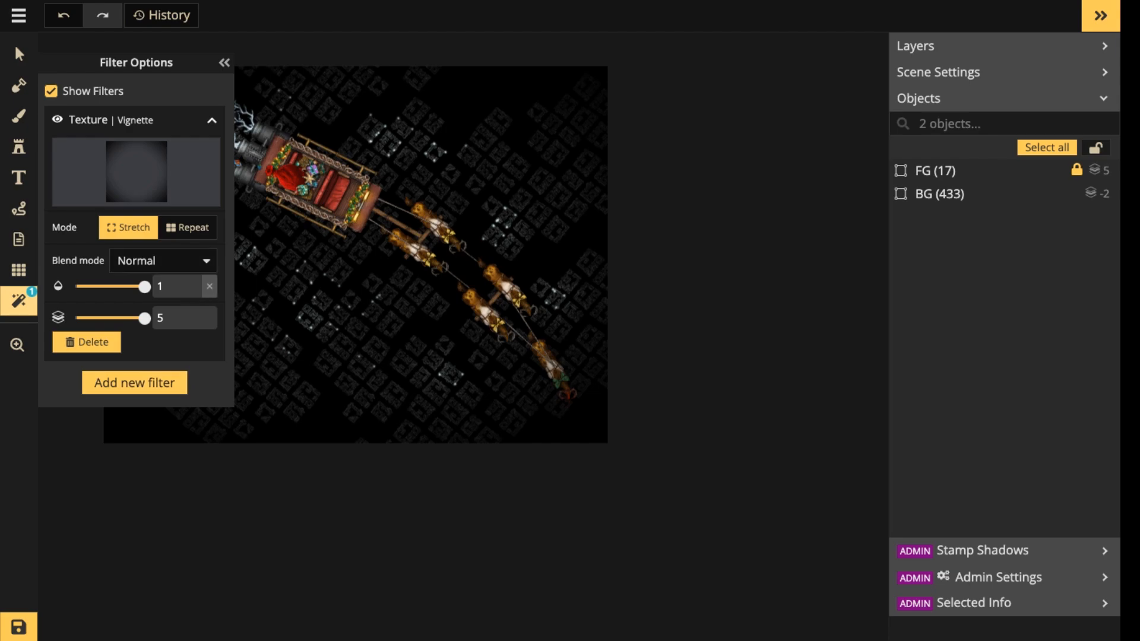
click(135, 383)
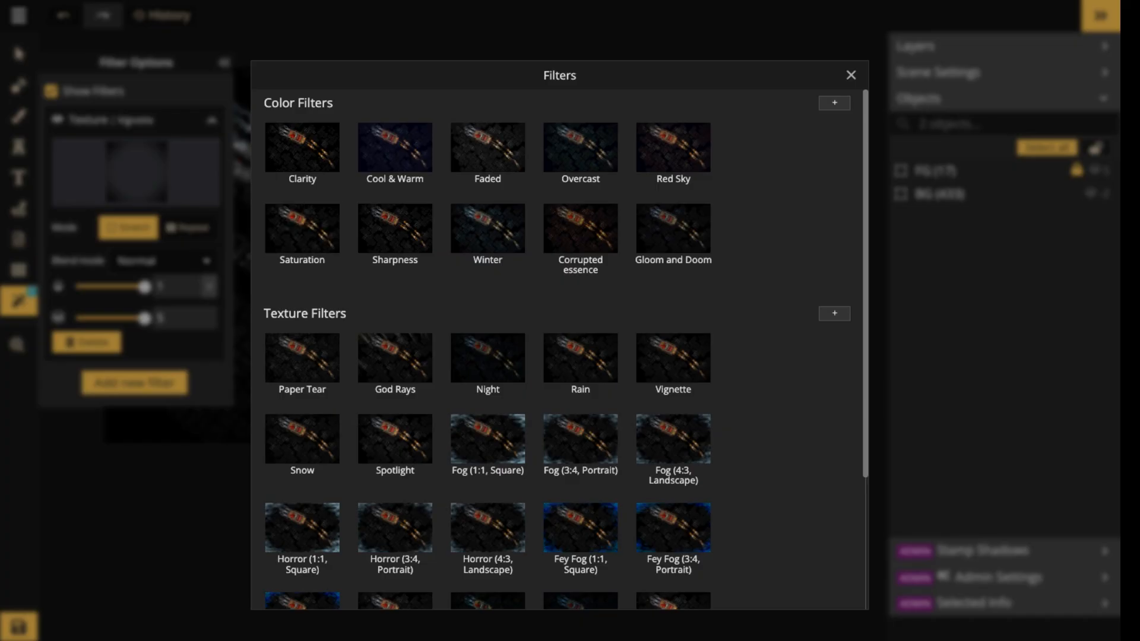
click(395, 147)
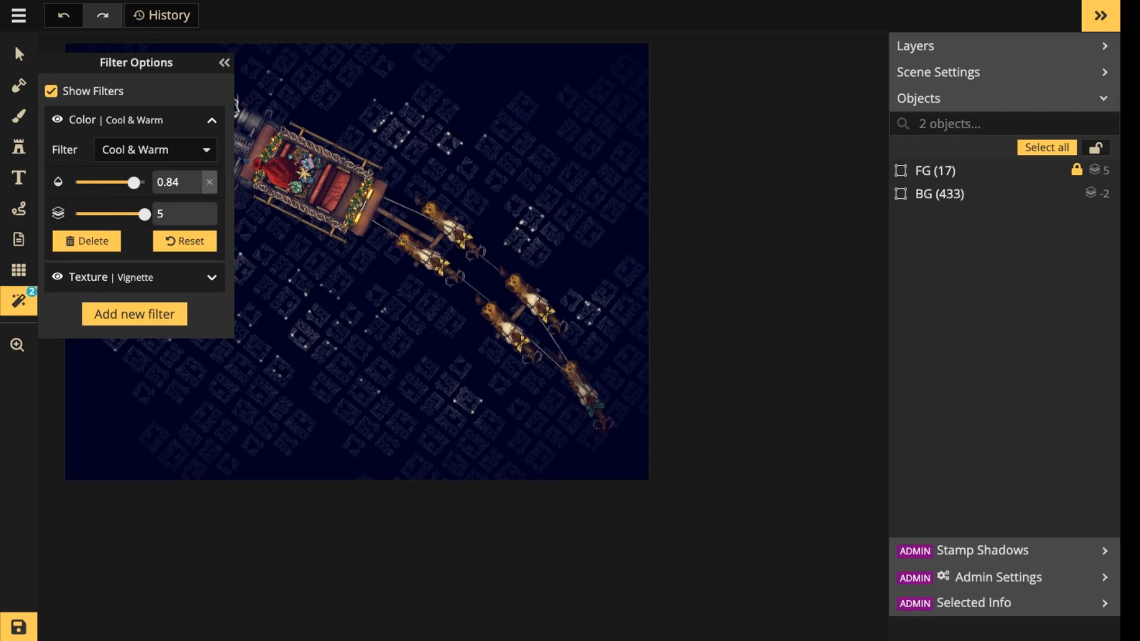
mouse_move(134, 182)
mouse_down()
mouse_move(116, 183)
mouse_move(126, 183)
mouse_up()
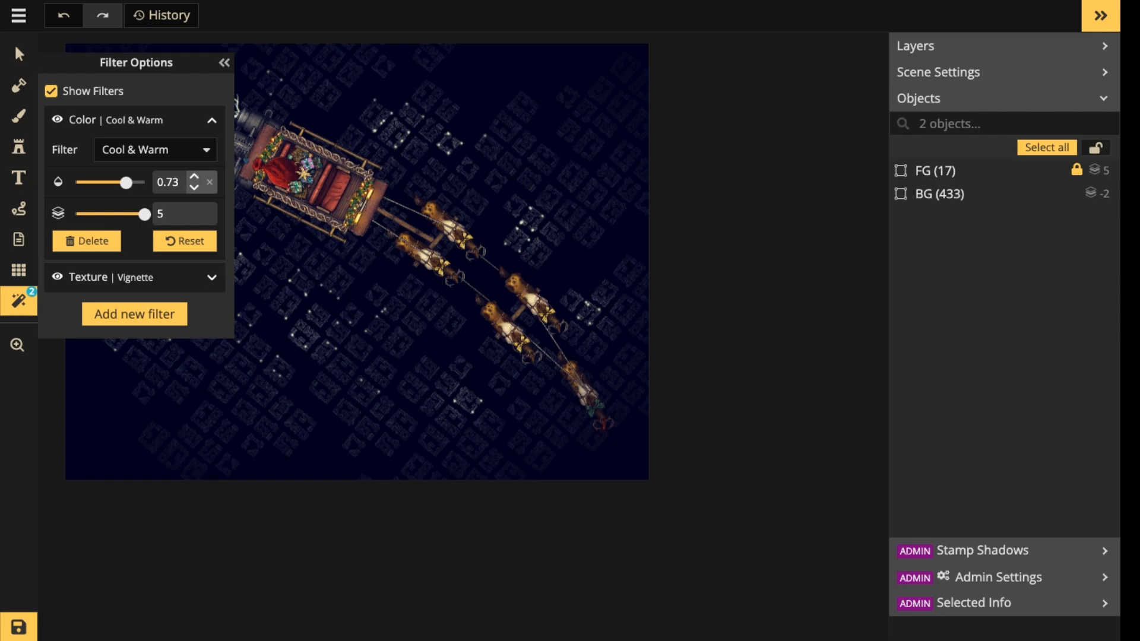
click(224, 62)
scroll(256, 168, up, 2)
scroll(255, 167, up, 2)
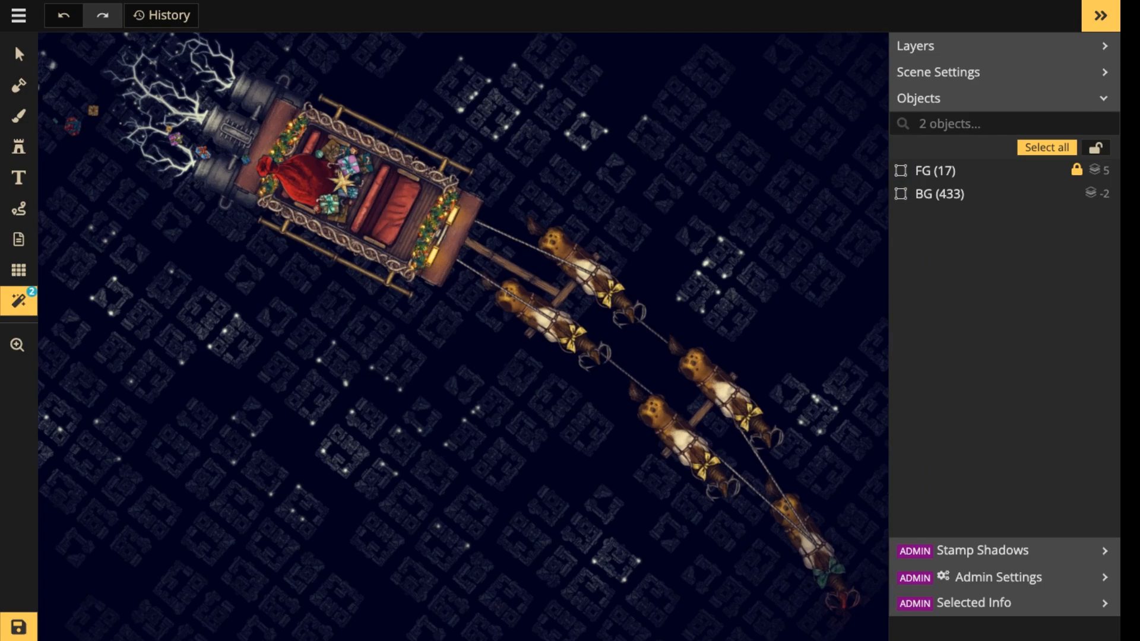
scroll(751, 461, down, 3)
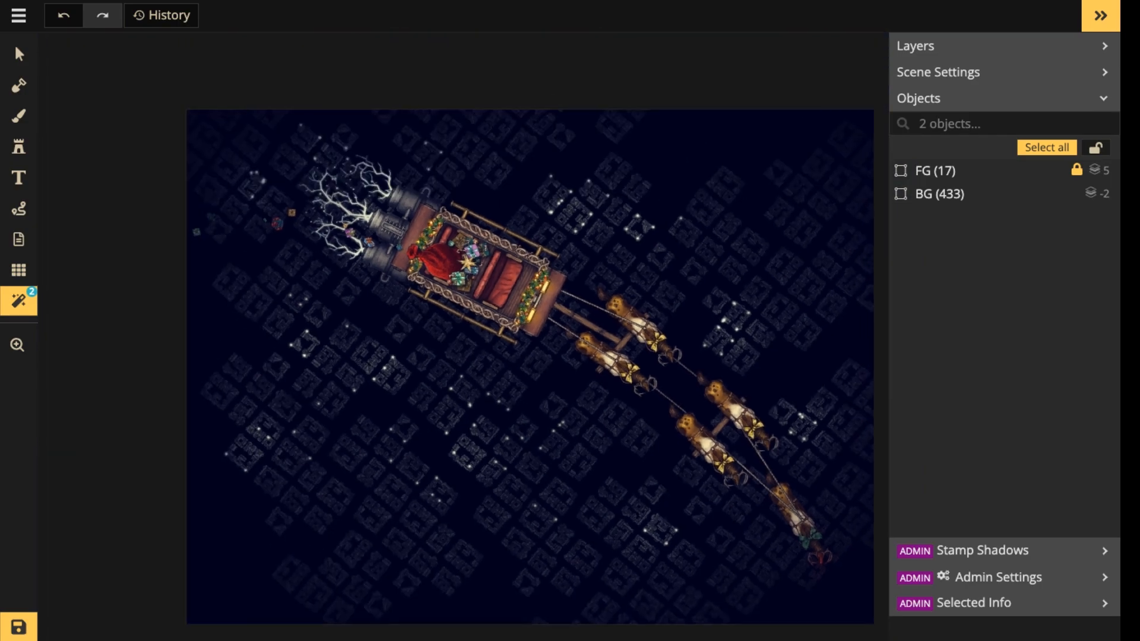
drag(751, 462, 640, 391)
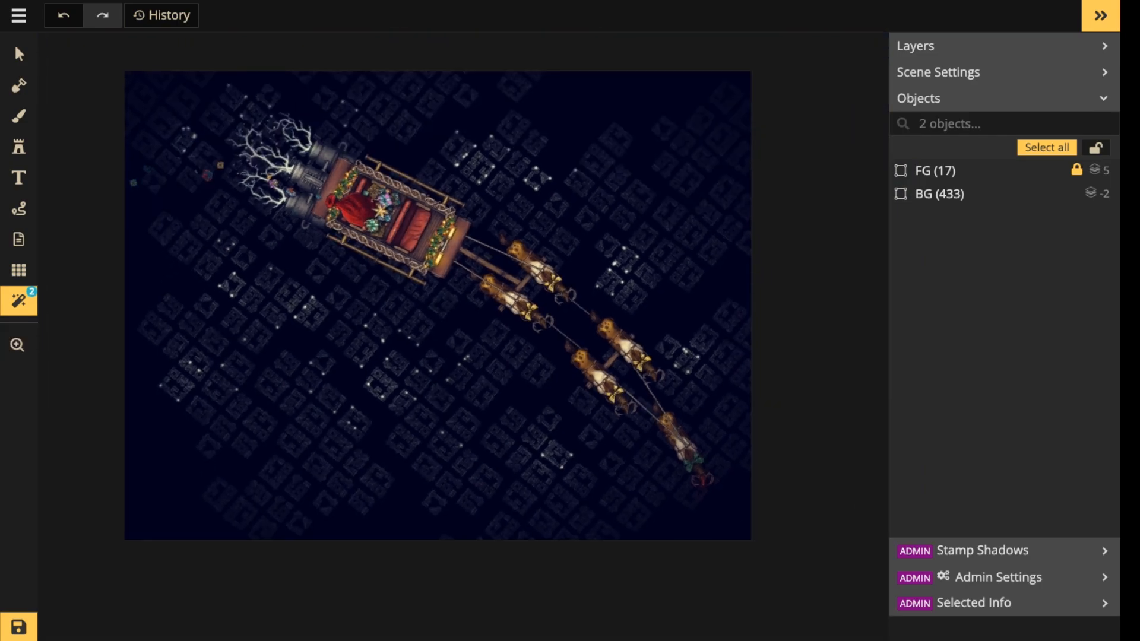
click(18, 301)
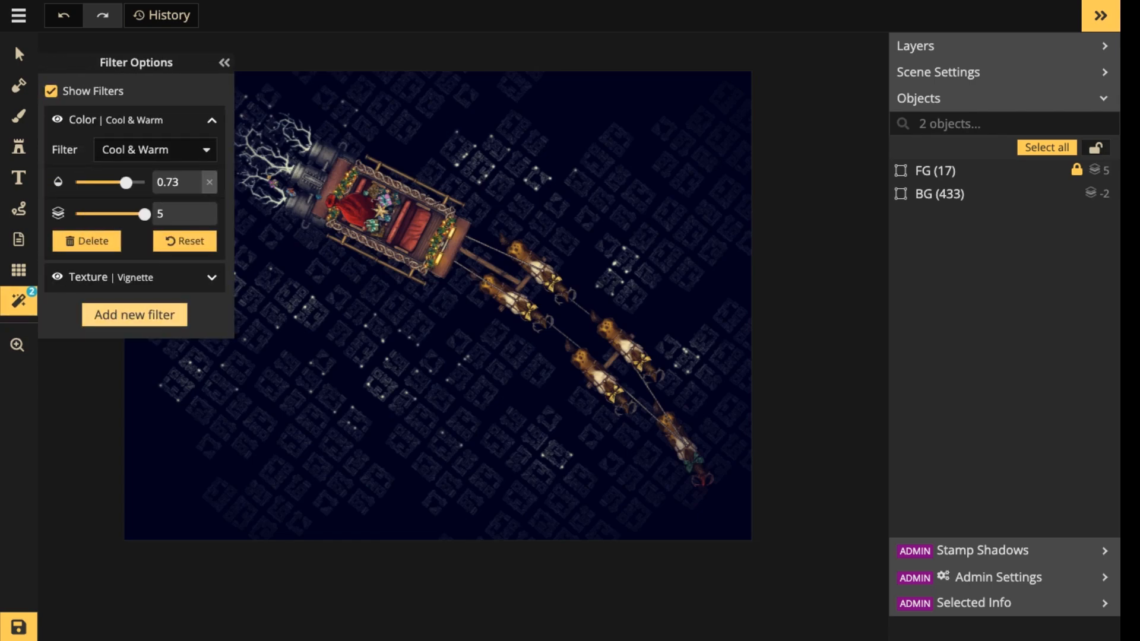
click(134, 313)
scroll(559, 332, down, 2)
scroll(487, 300, down, 1)
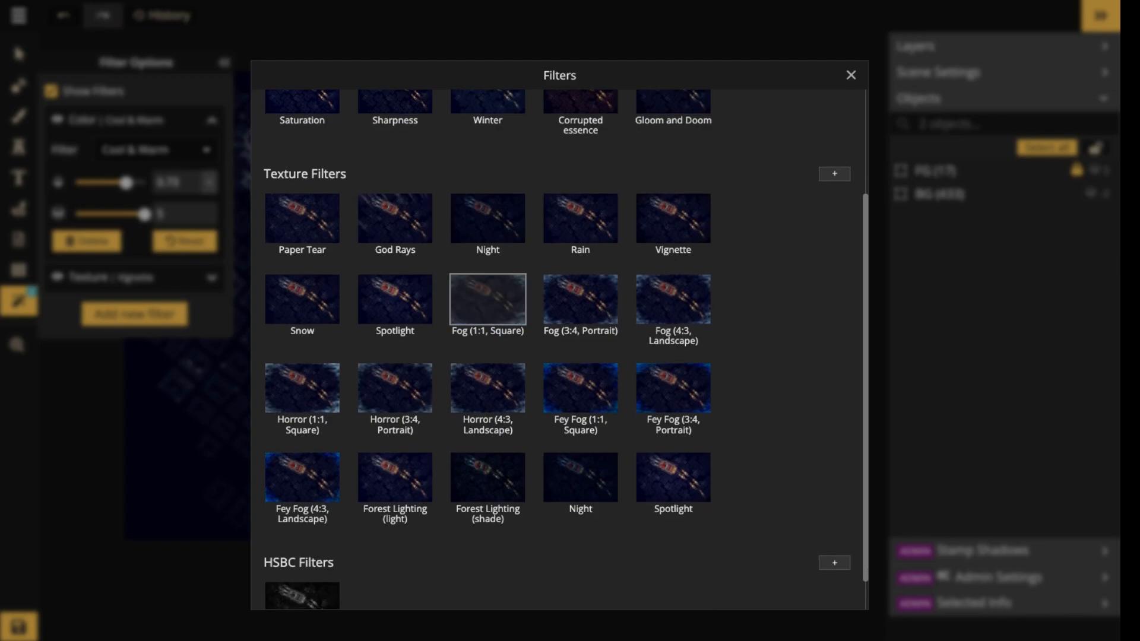
key(Escape)
Search the stamp catalog for "cloud" across all styles.
click(19, 147)
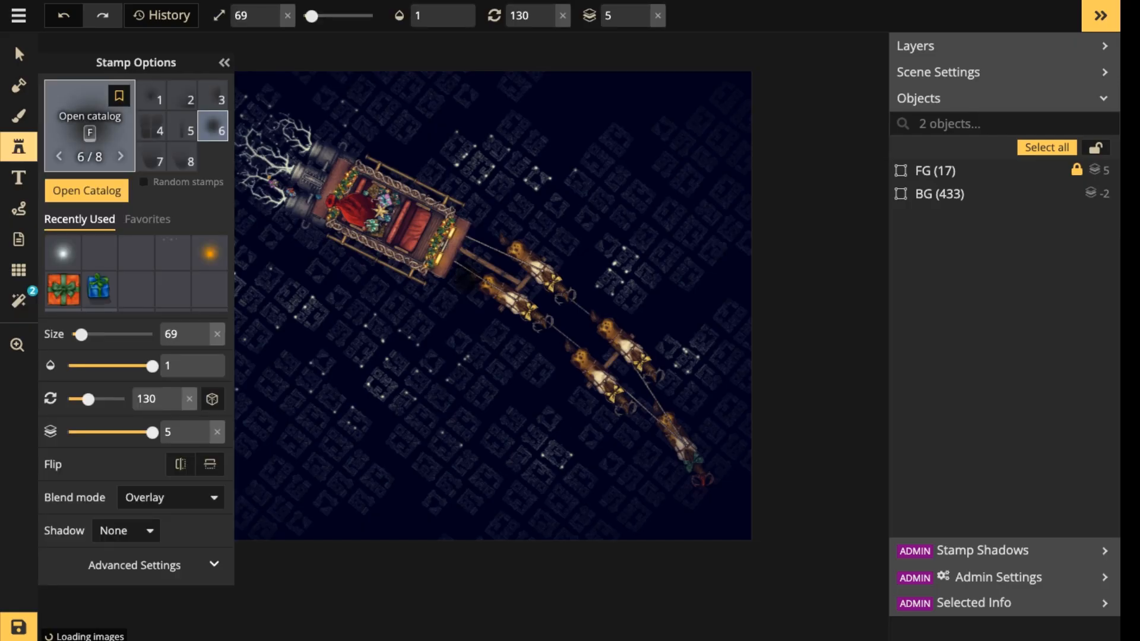
key(f)
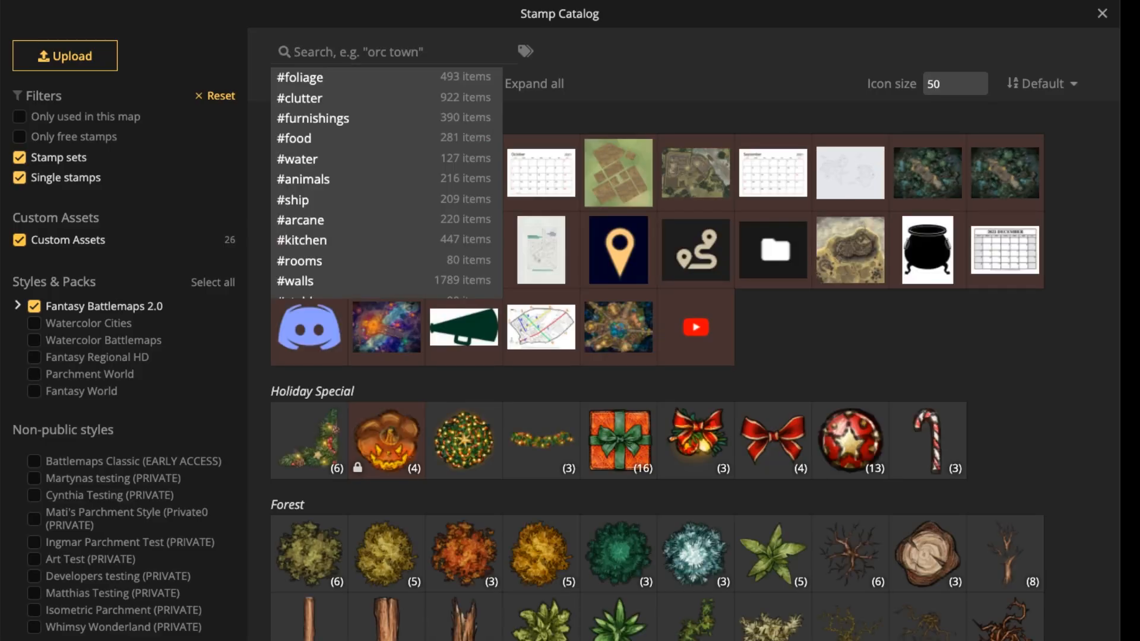
key(Escape)
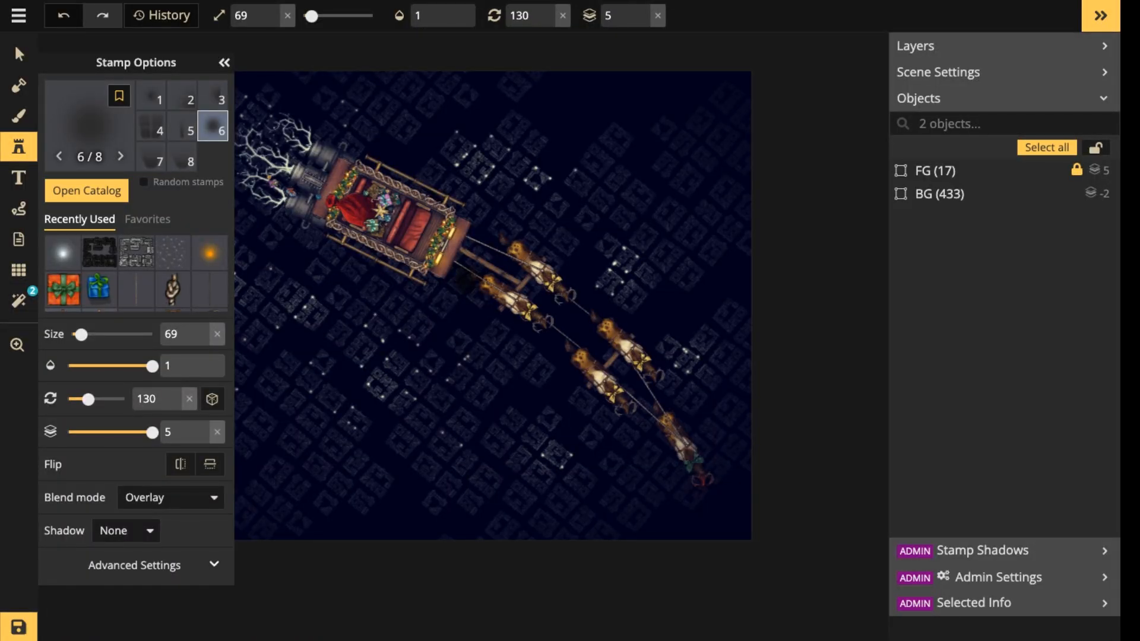
key(f)
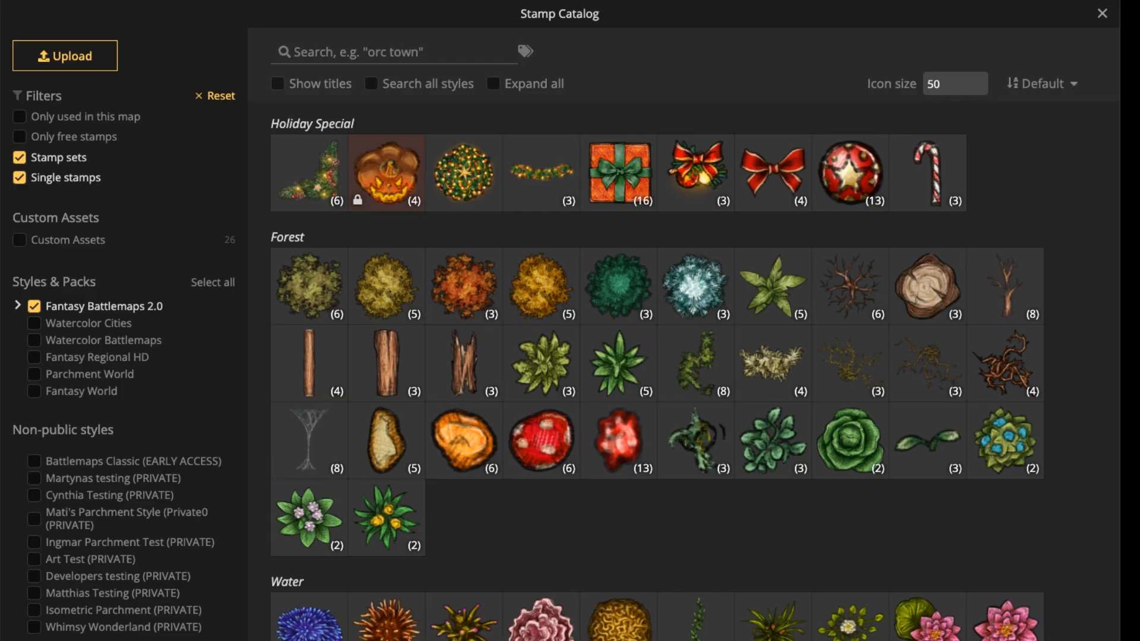
click(372, 84)
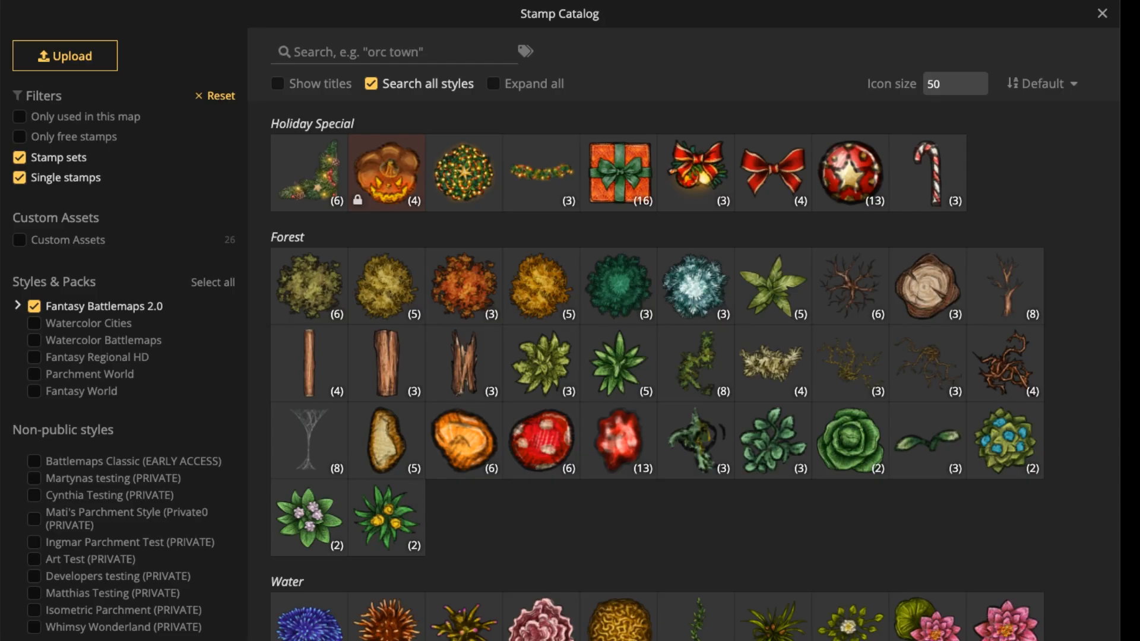
click(392, 52)
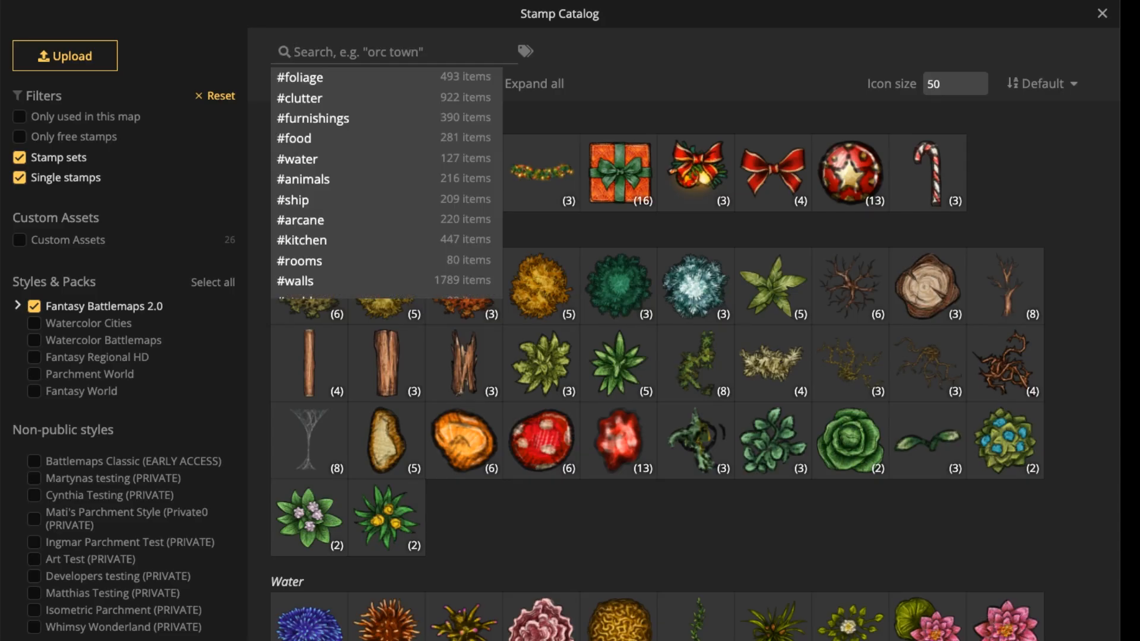
text(cloud)
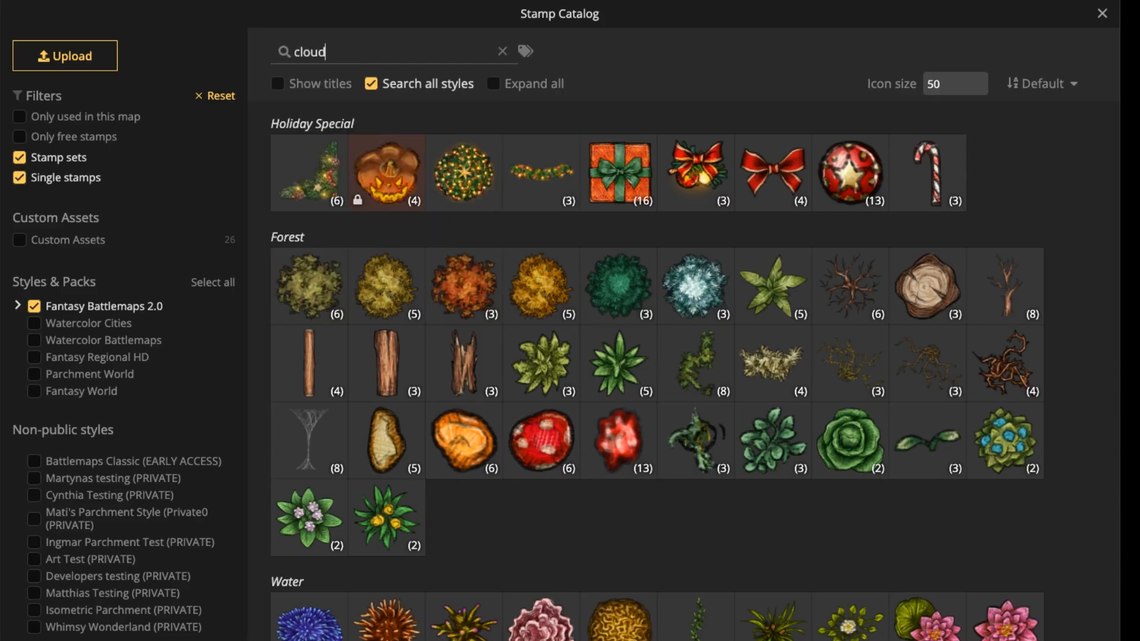
Look through the cloud stamp sets and choose the Clouds set from the Tavern category.
scroll(308, 285, down, 2)
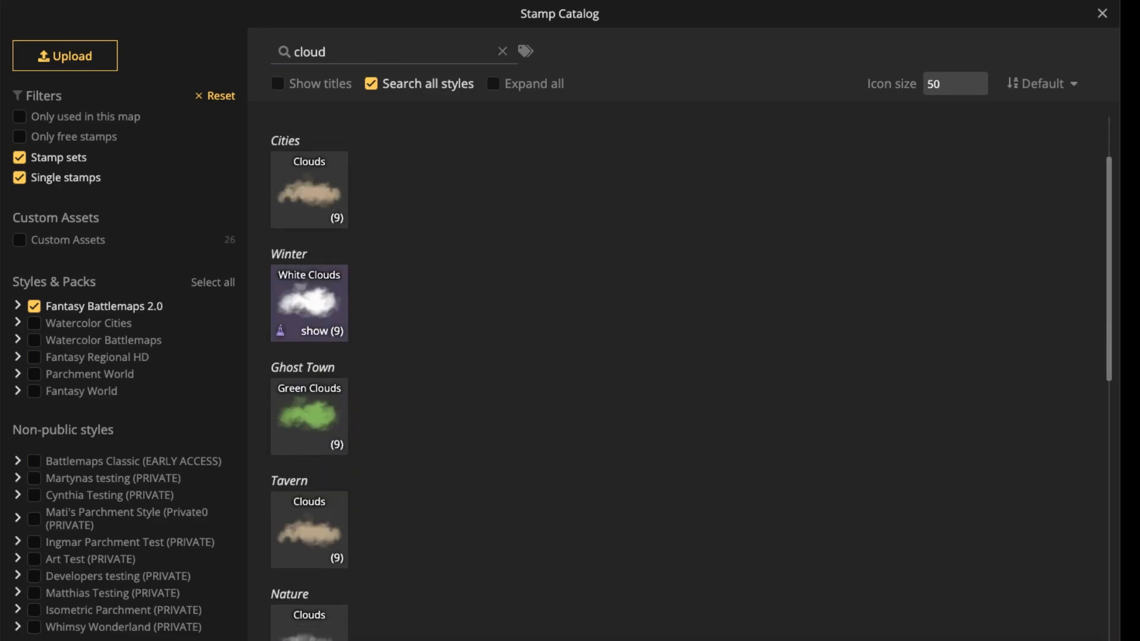
scroll(308, 302, down, 2)
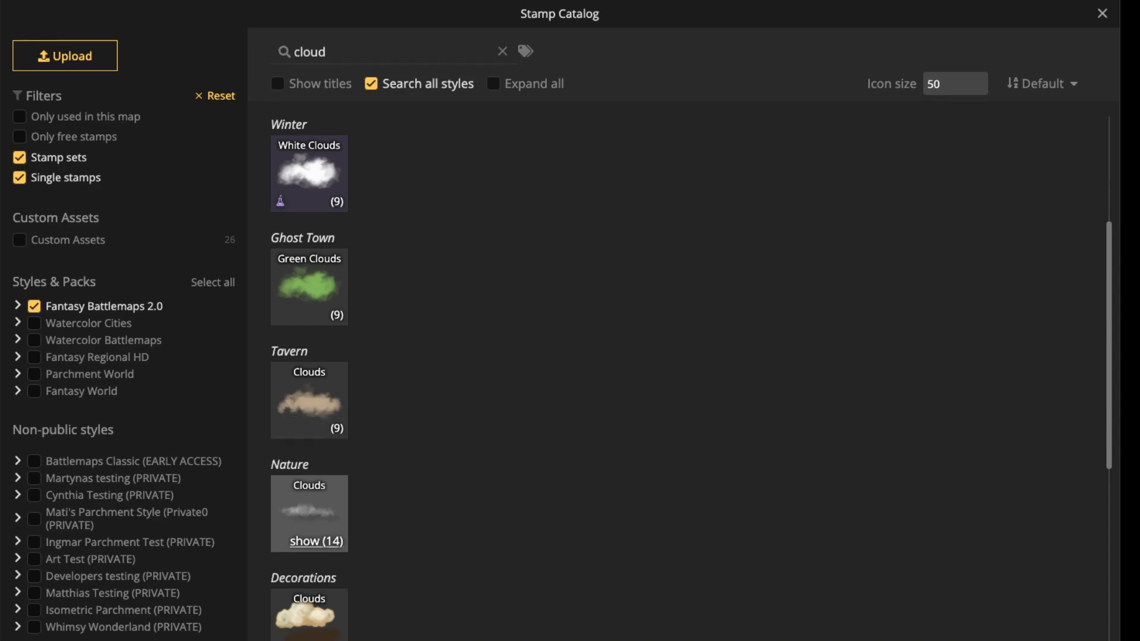
click(320, 542)
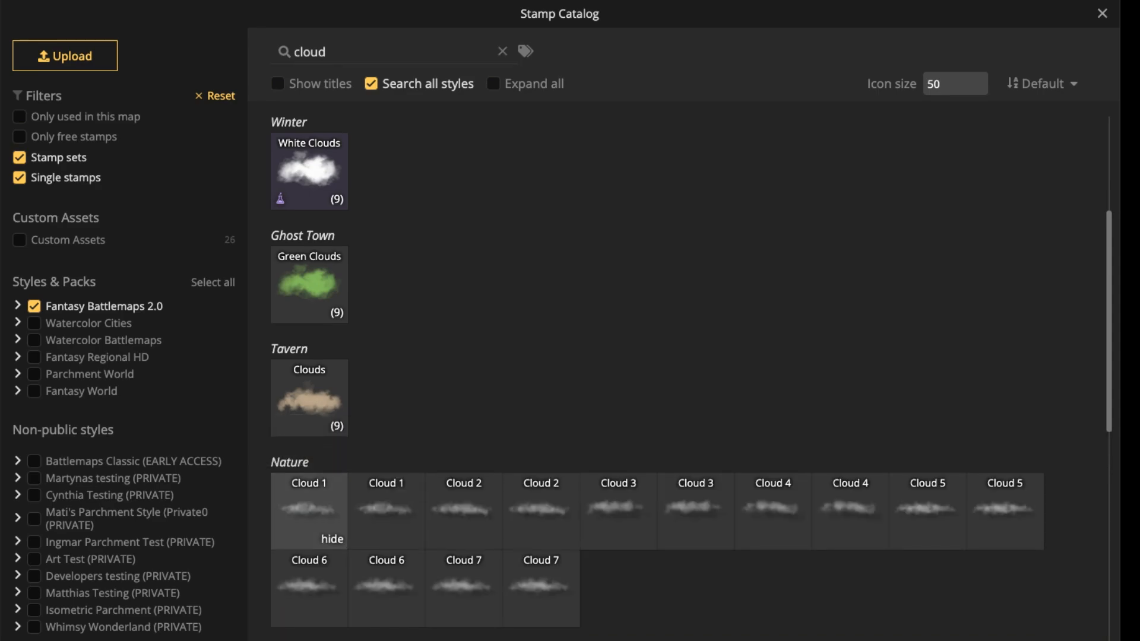
scroll(320, 534, down, 5)
scroll(653, 380, down, 1)
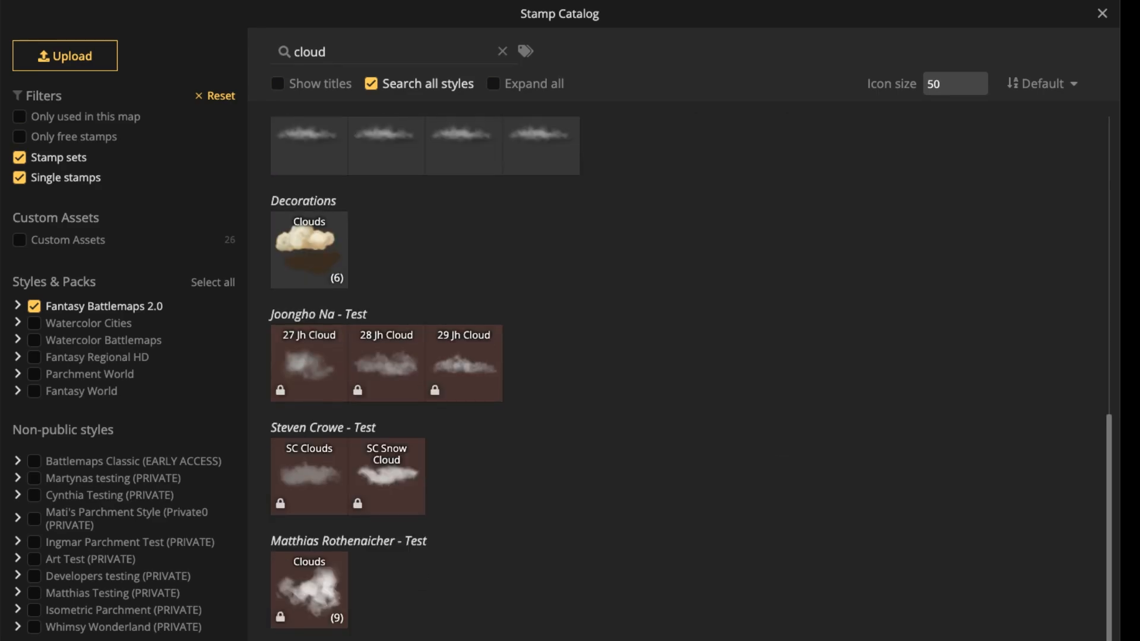
scroll(653, 380, up, 5)
scroll(309, 564, down, 1)
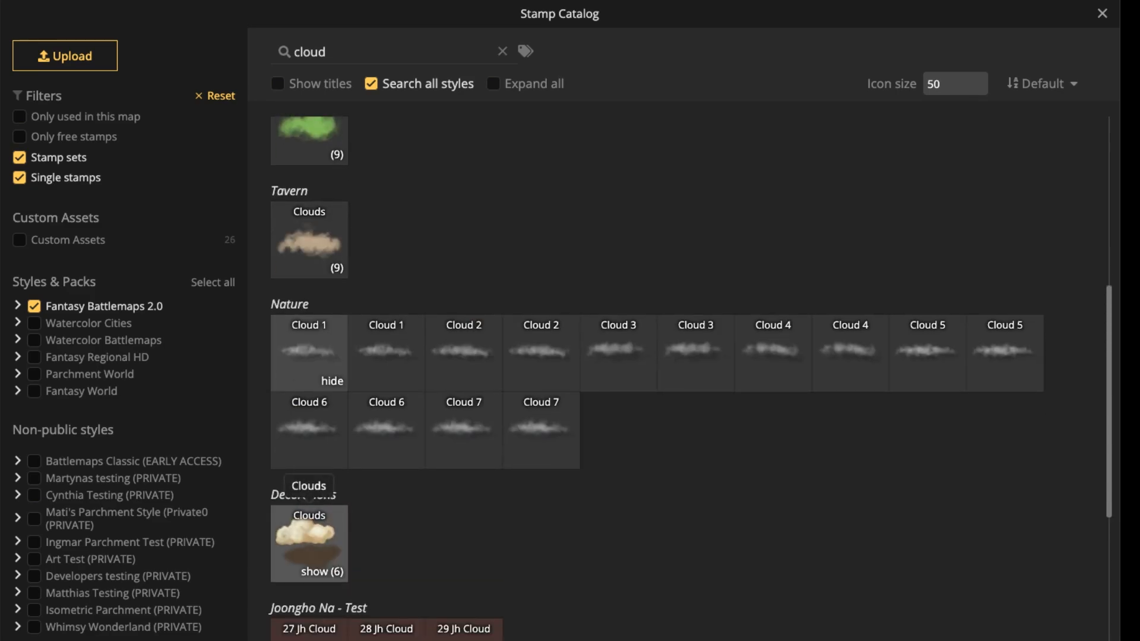
scroll(308, 546, up, 5)
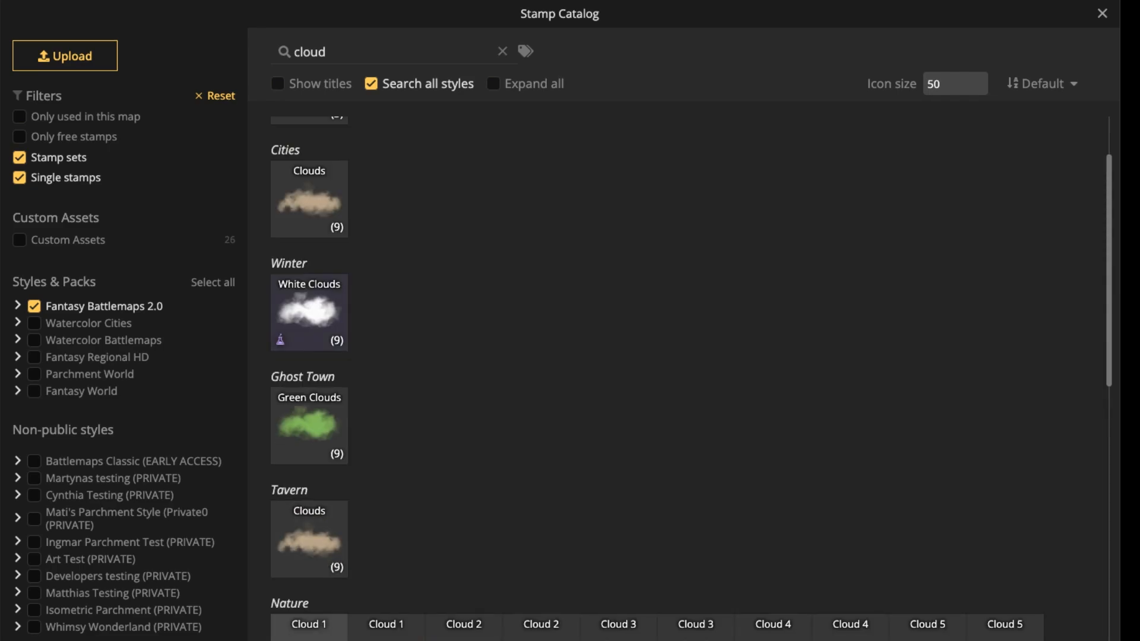
click(309, 539)
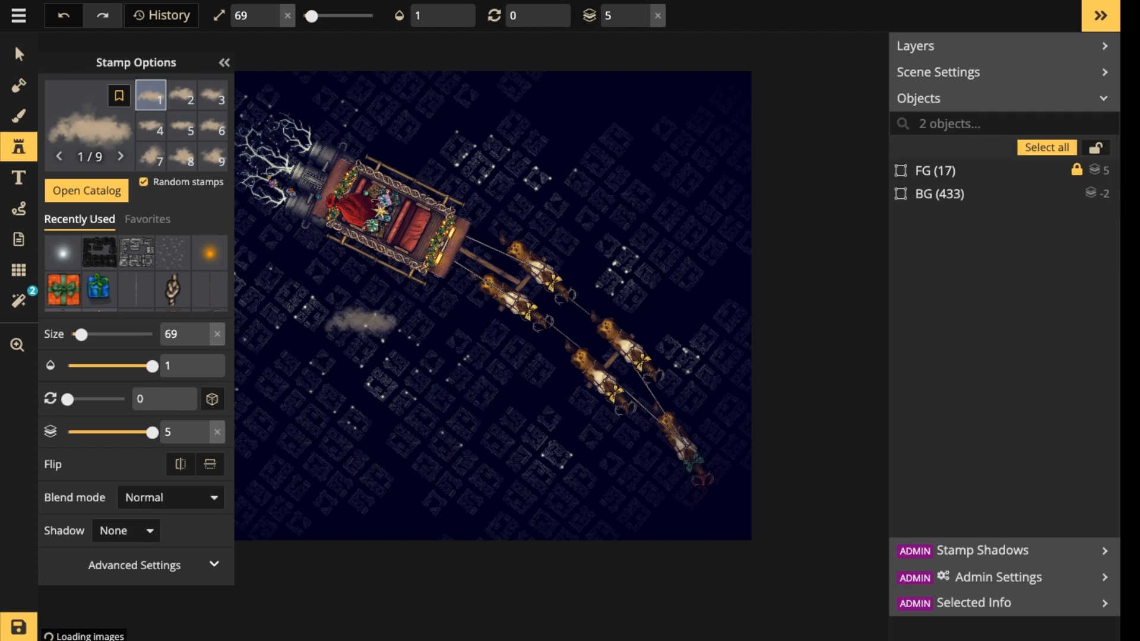
Set the cloud stamp's size to 189, its saturation to 0 and its opacity to 0.4.
scroll(361, 325, up, 5)
scroll(362, 325, up, 7)
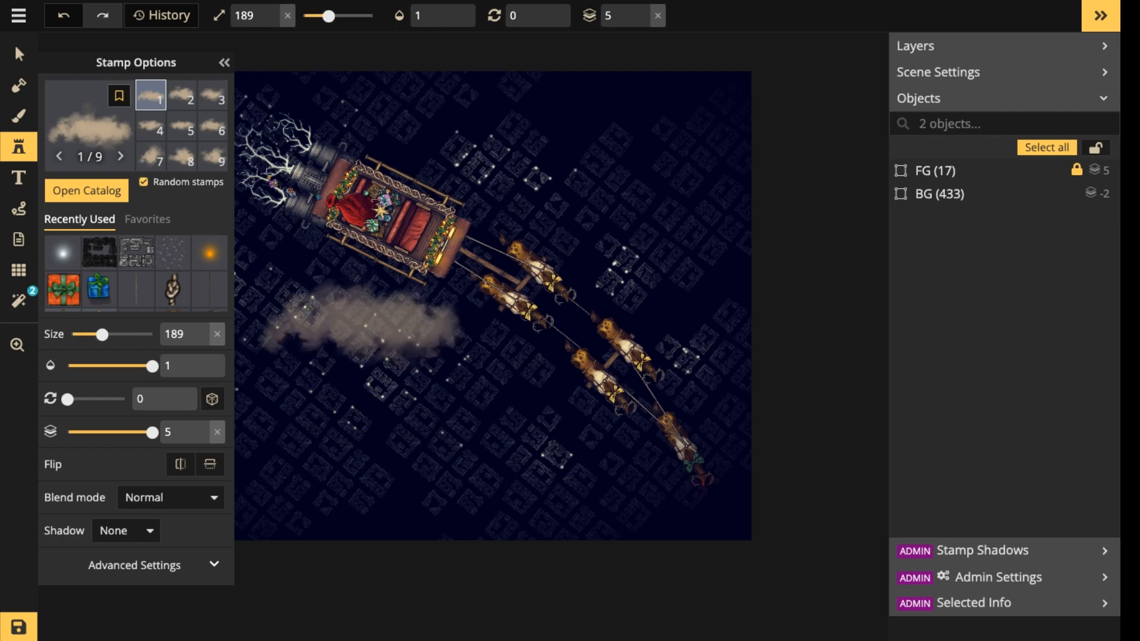
key(space)
drag(299, 339, 540, 339)
click(467, 283)
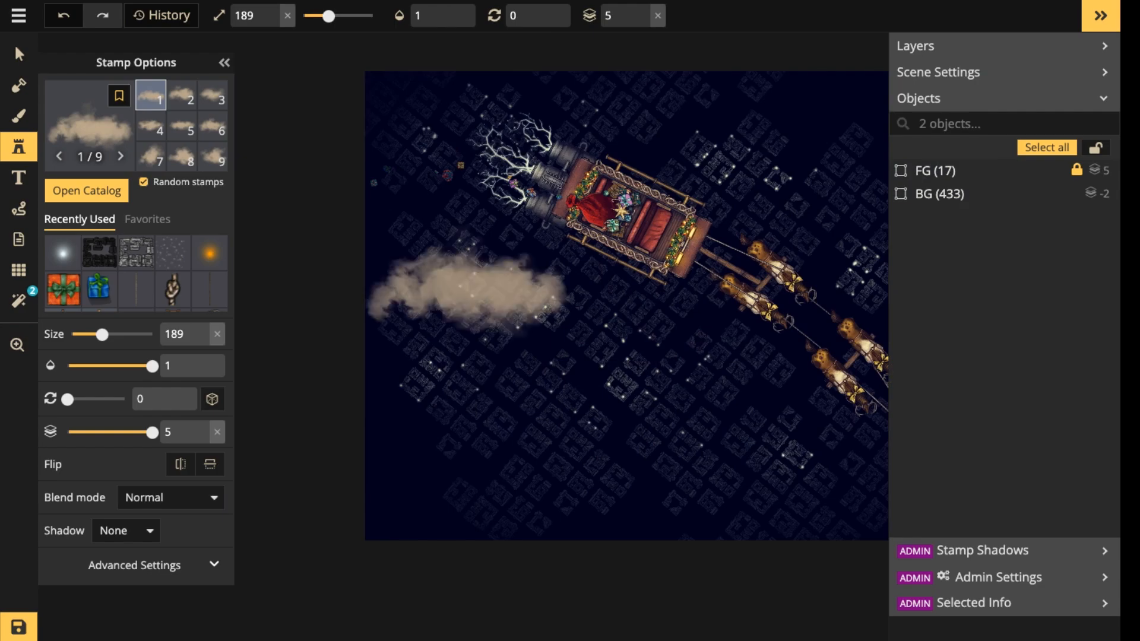
click(214, 564)
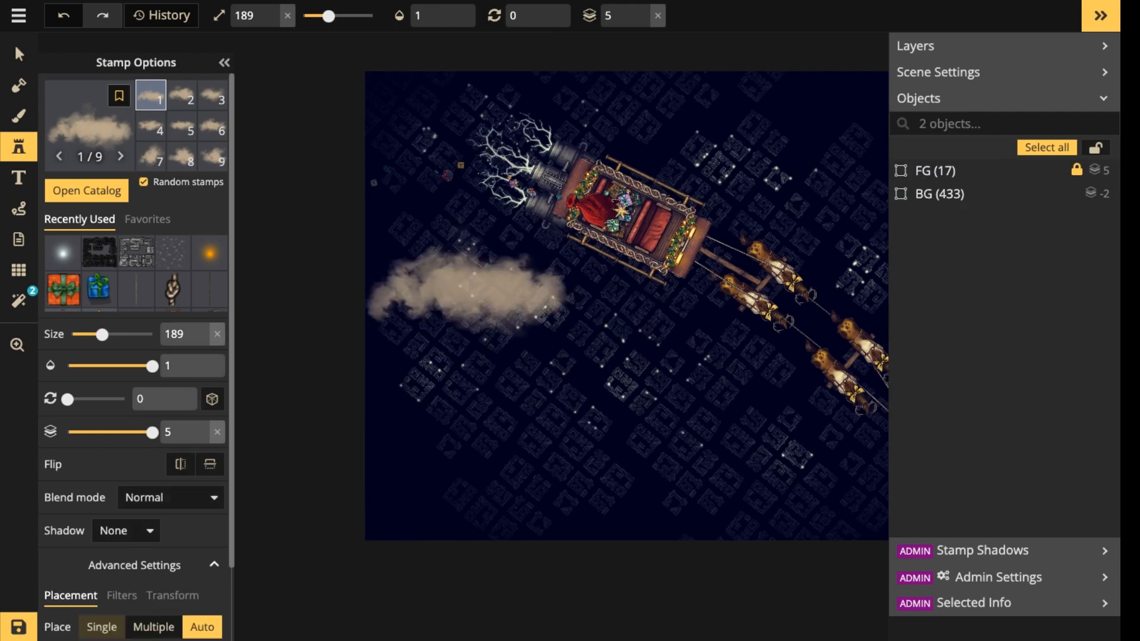
click(122, 595)
scroll(124, 595, down, 3)
drag(124, 580, 94, 580)
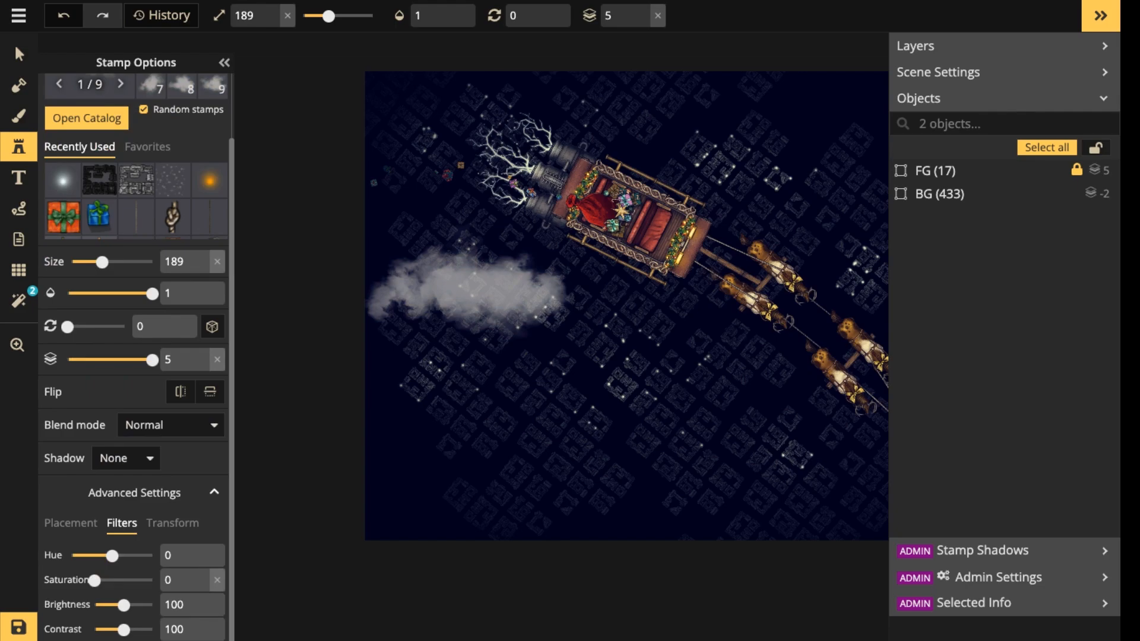
click(126, 293)
drag(126, 293, 111, 293)
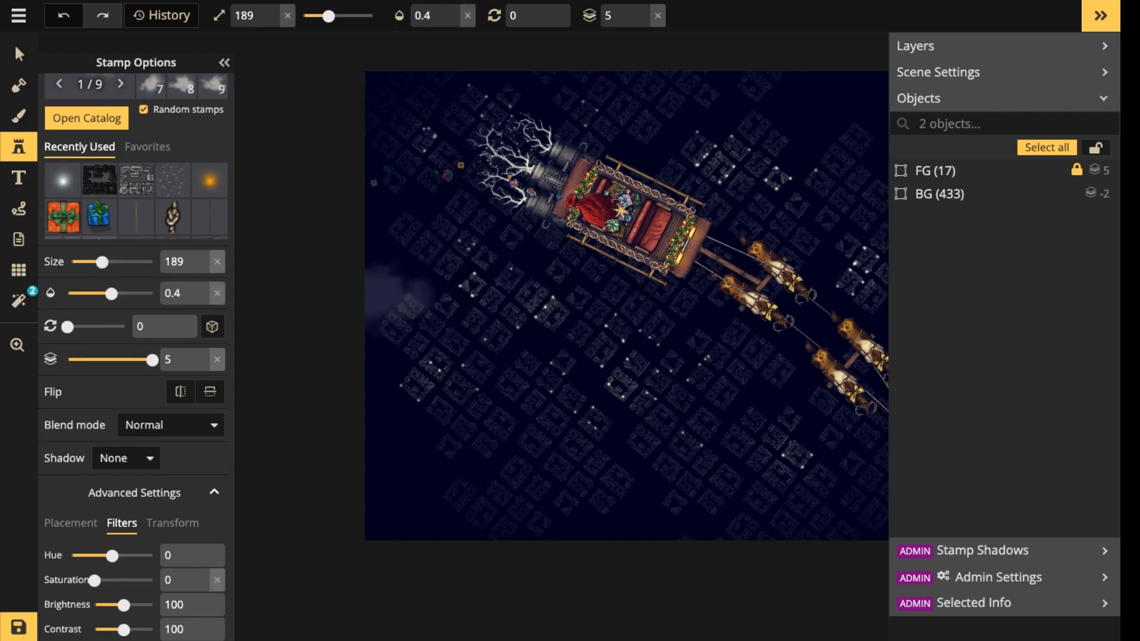
Place a size 329 cloud over the town at the map's left edge and set its opacity to 0.29.
scroll(463, 303, up, 4)
scroll(534, 368, up, 10)
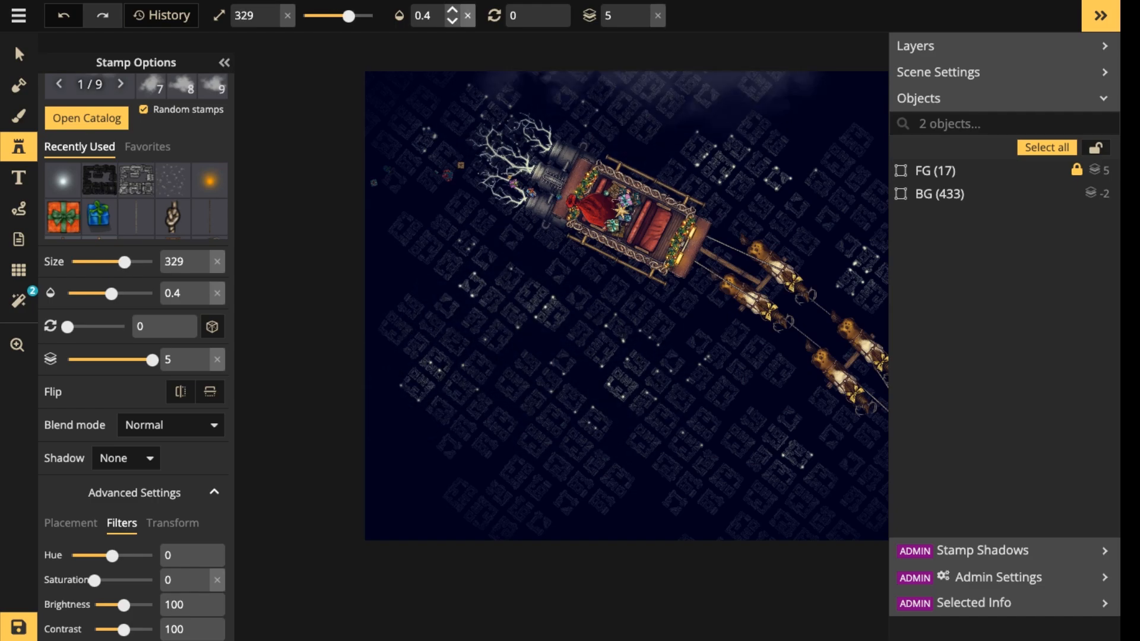
click(376, 303)
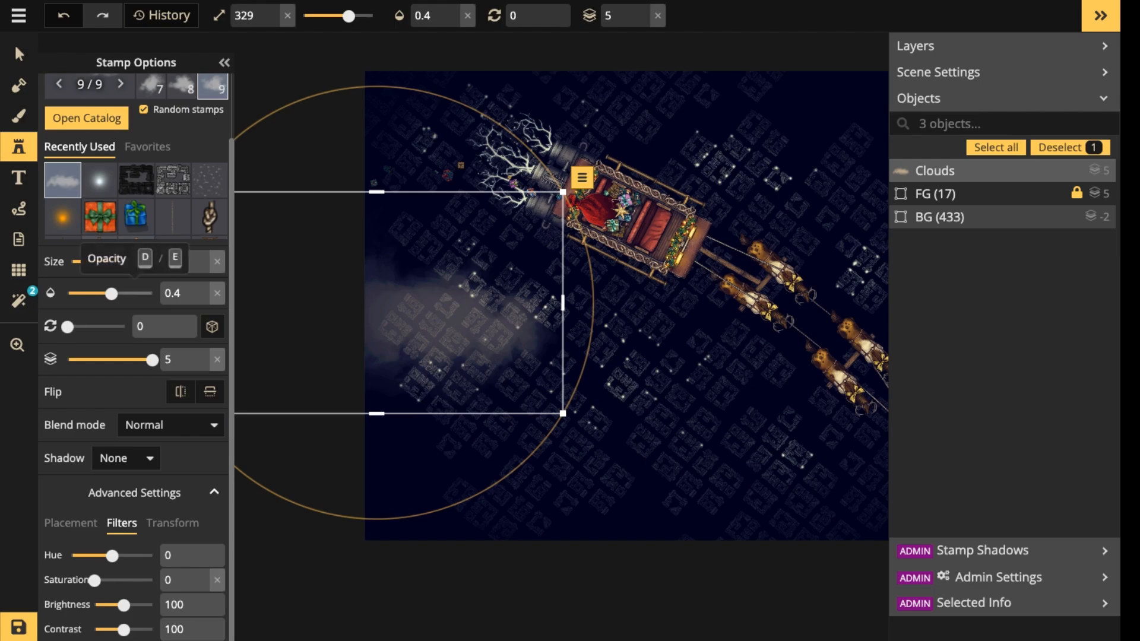
drag(111, 293, 101, 293)
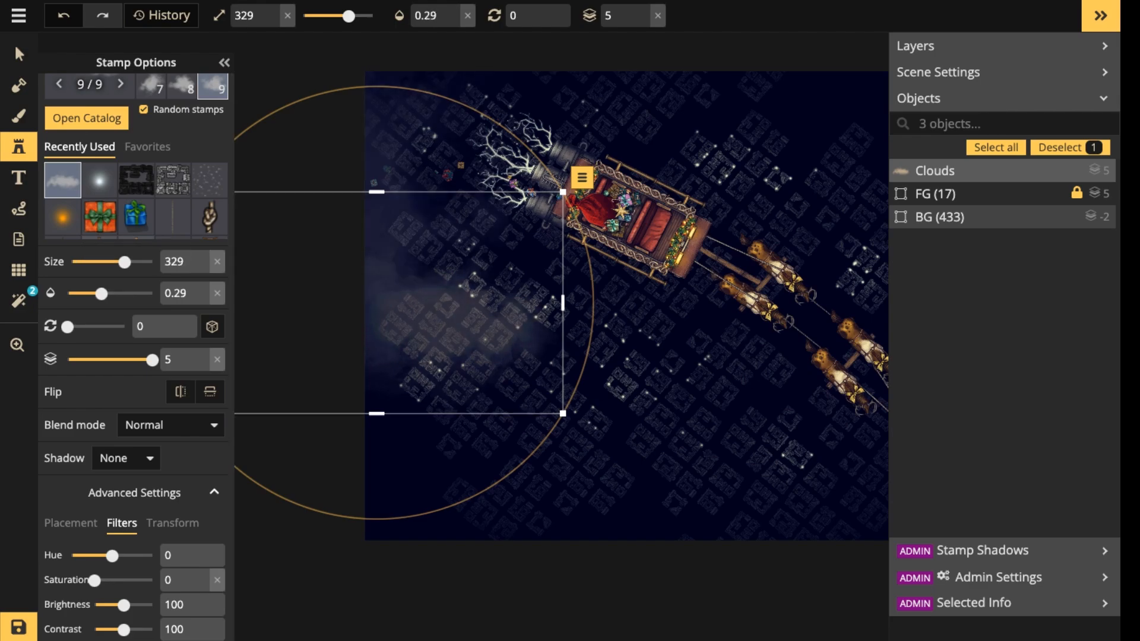
Place a size 239 cloud of variant 2 over the town, below and right of the first cloud, and deselect it.
scroll(136, 332, up, 2)
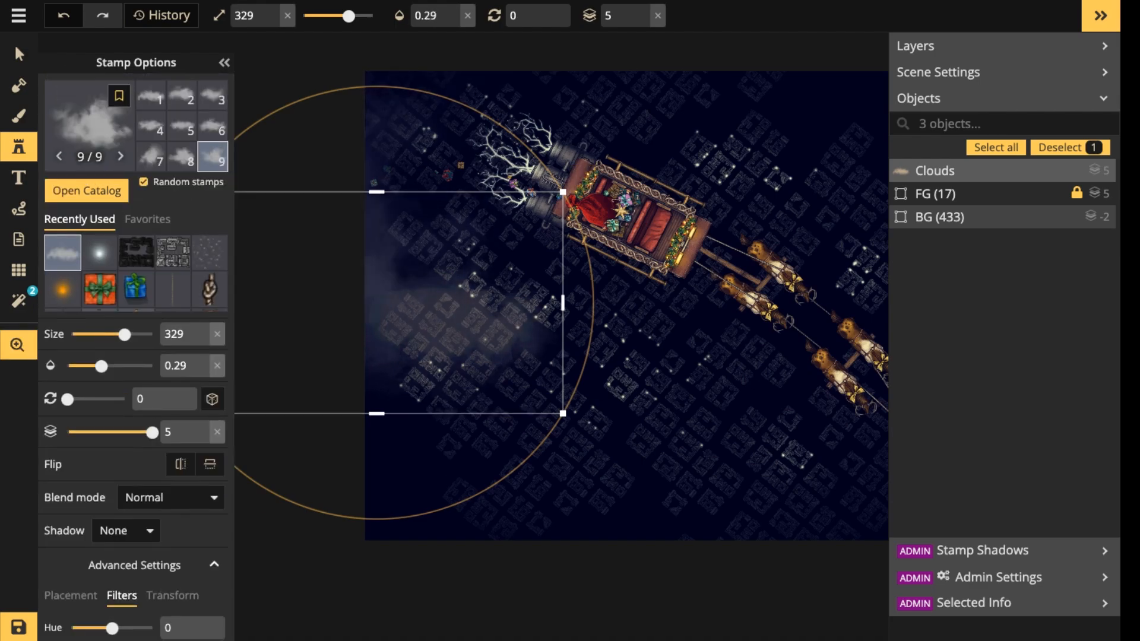
click(181, 95)
key(Escape)
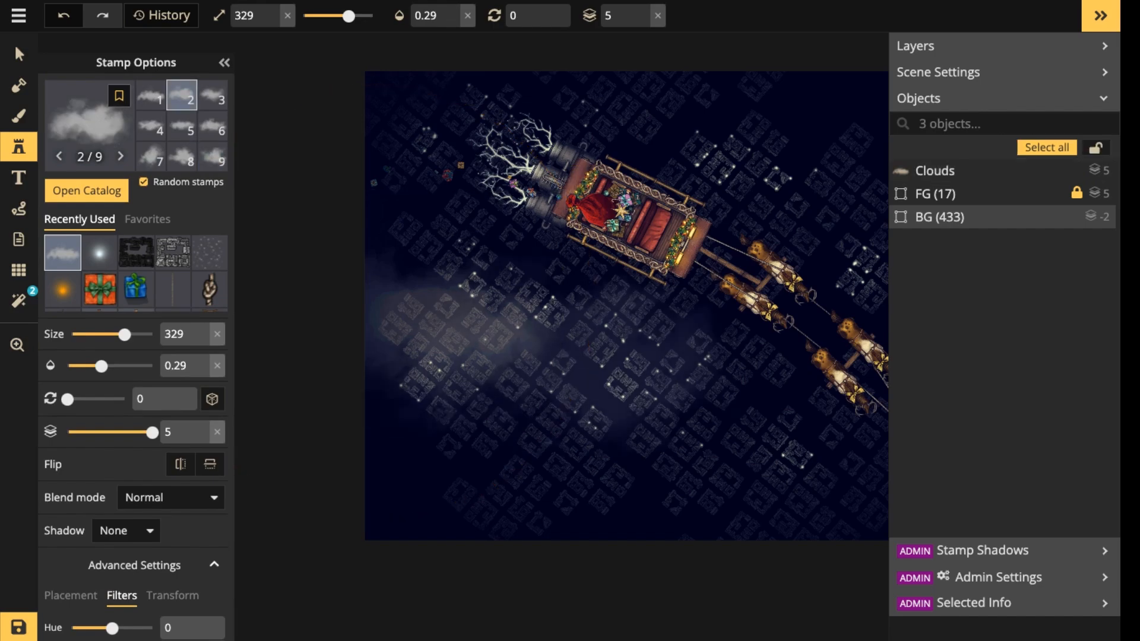
key(bracketleft)
key(bracketleft)
key(bracketleft)
key(bracketleft)
key(bracketleft)
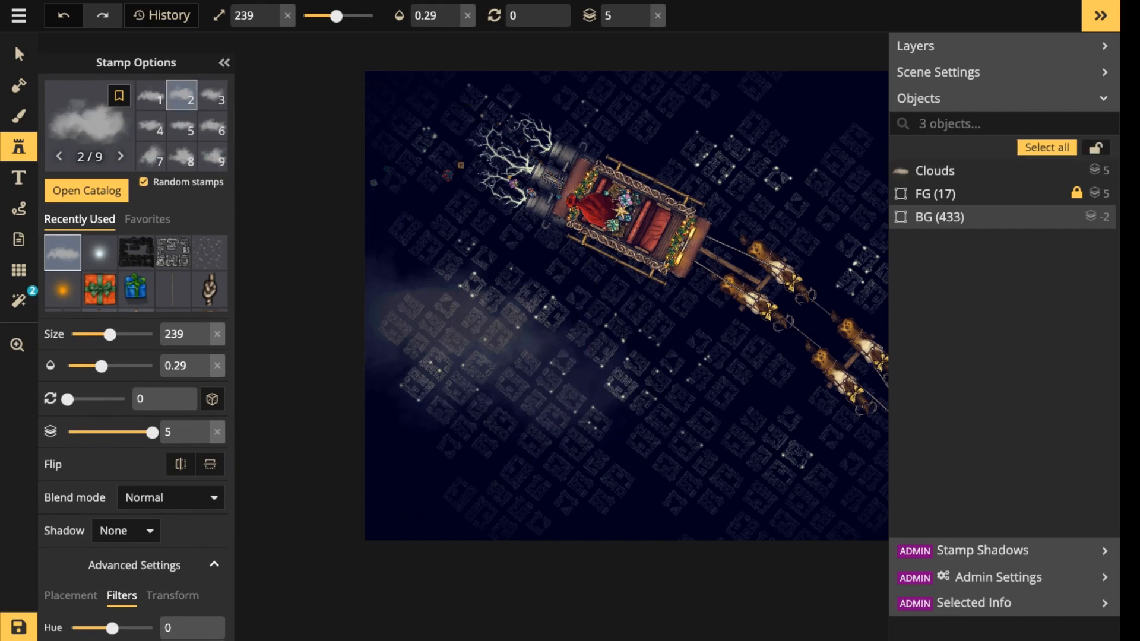
click(523, 384)
key(Escape)
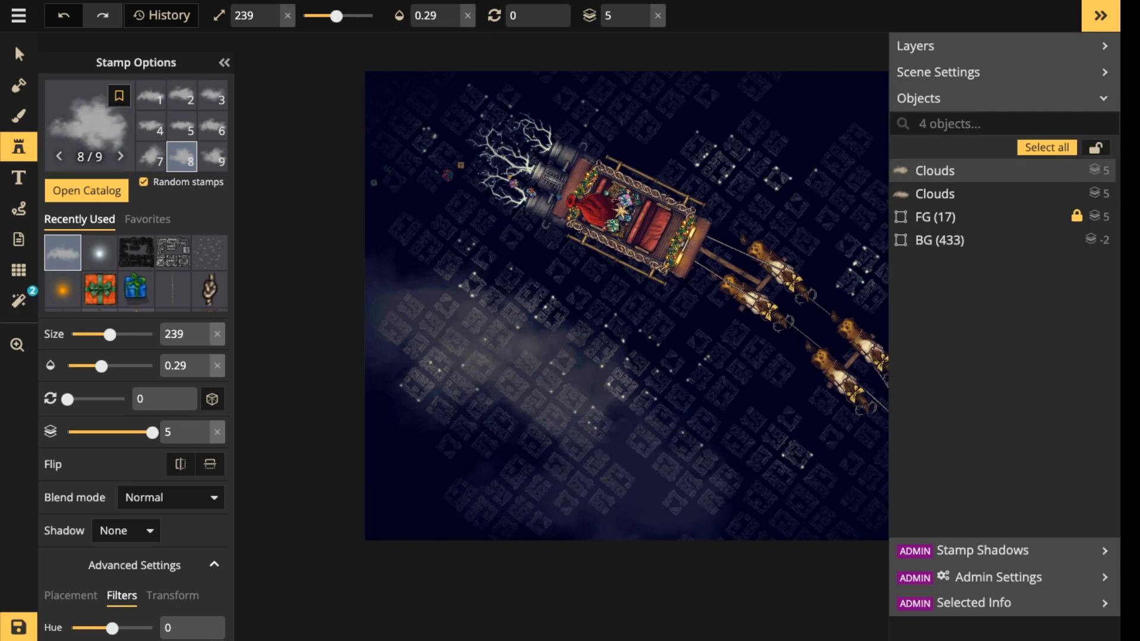
Place three more size 239 clouds at 0.29 opacity: over the map's lower edge, above the sleigh at the upper edge, and at the right edge.
click(603, 482)
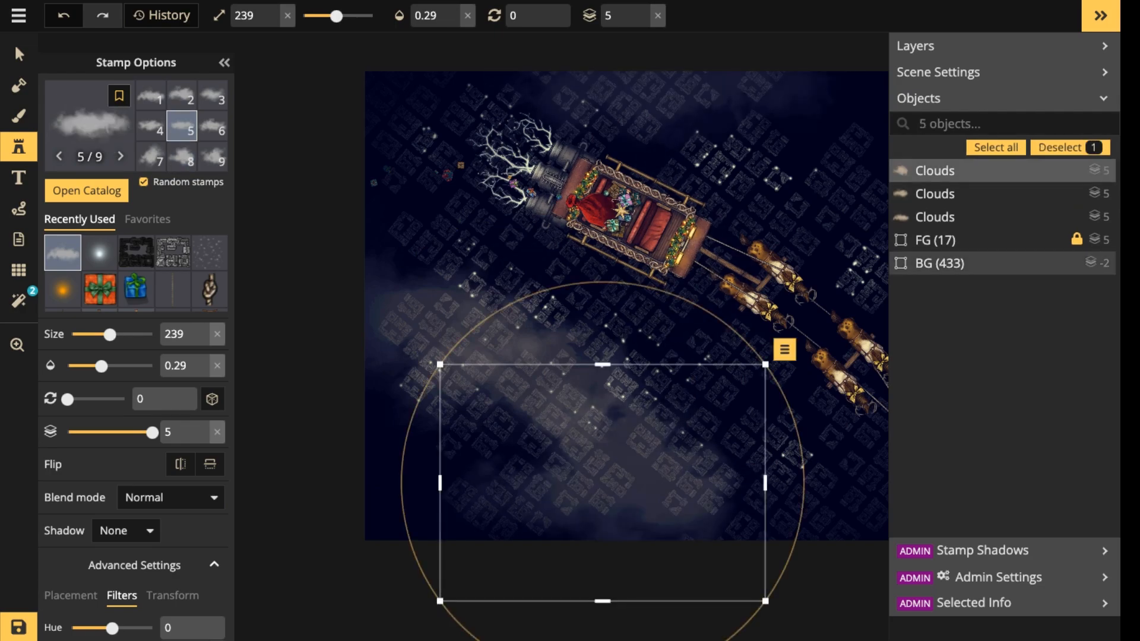
click(665, 93)
key(space)
drag(665, 94, 440, 97)
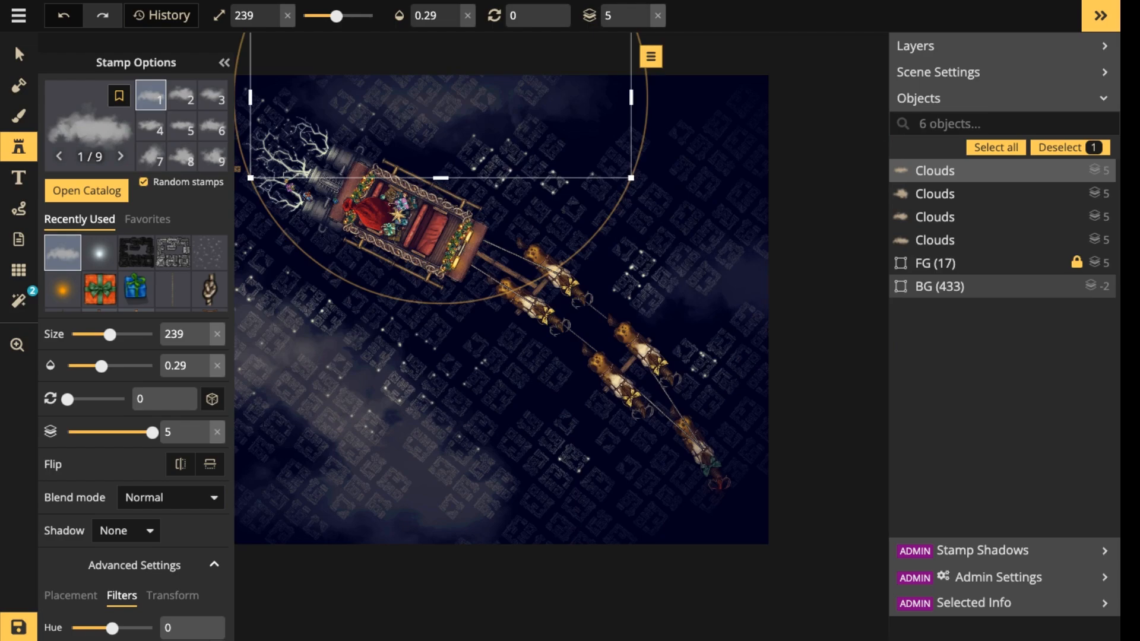
click(761, 270)
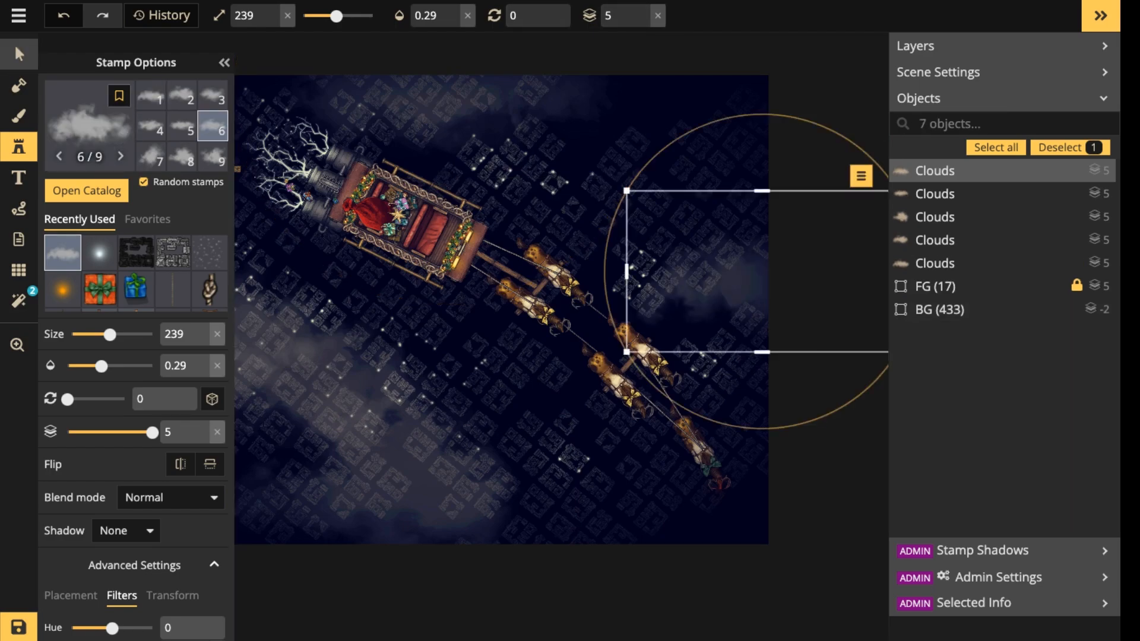
Shrink the cloud at the map's lower edge, move it to the lower-left part of the town and deselect it.
click(19, 54)
scroll(287, 344, down, 2)
key(Escape)
scroll(308, 279, down, 3)
key(space)
drag(309, 279, 556, 308)
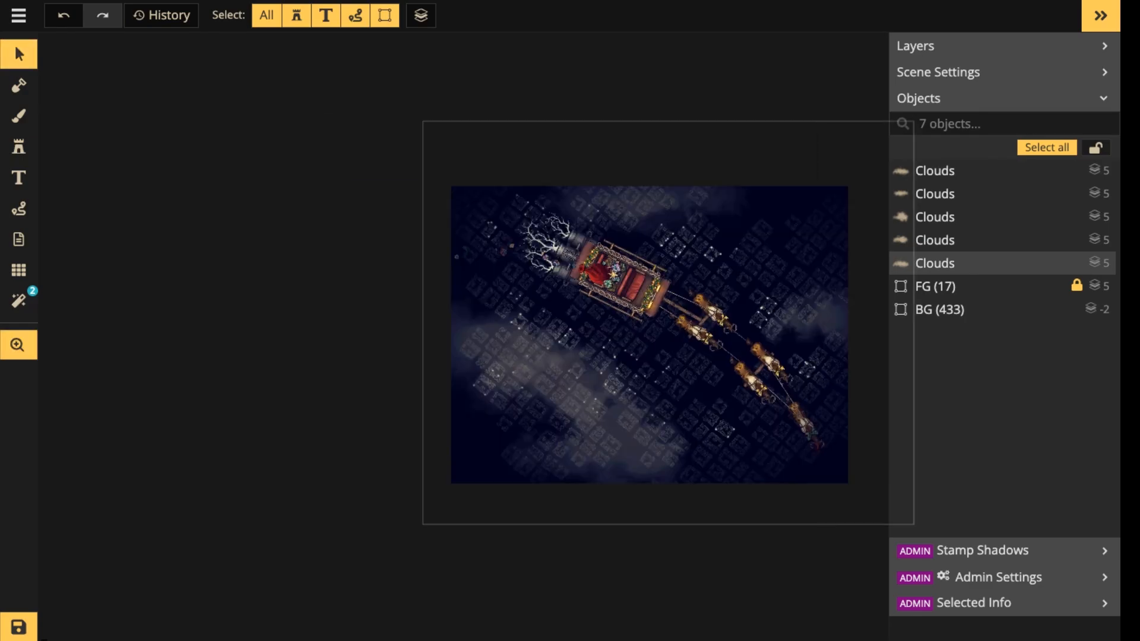
drag(594, 425, 621, 409)
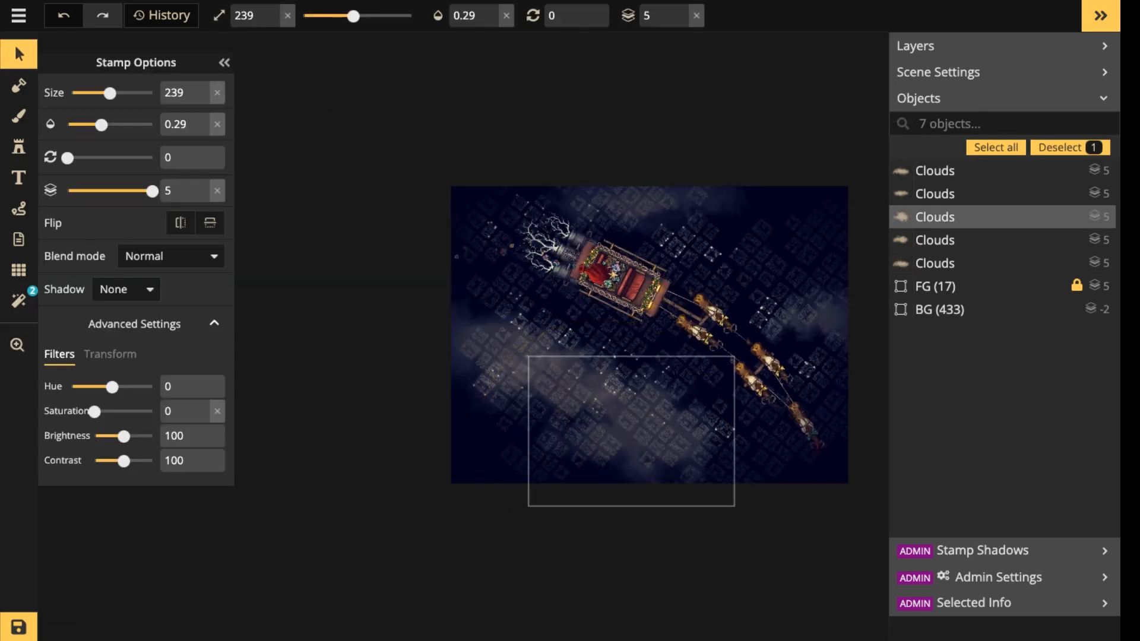
drag(732, 357, 664, 399)
drag(546, 450, 561, 404)
drag(519, 436, 518, 443)
drag(560, 410, 574, 402)
drag(518, 443, 523, 449)
key(Escape)
scroll(574, 202, down, 3)
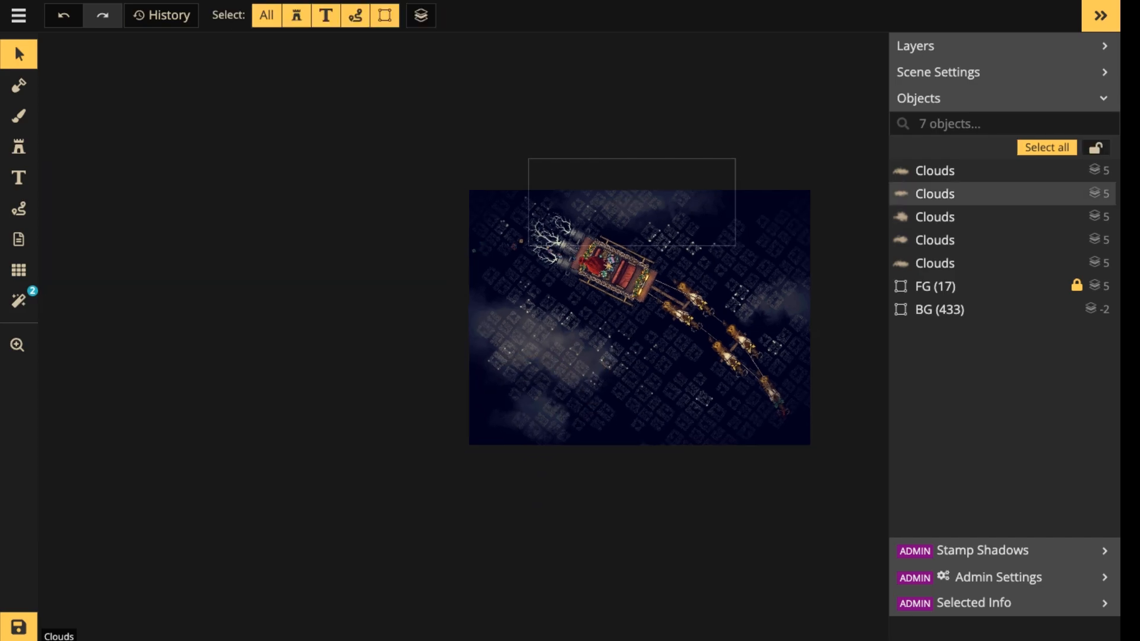
Select all five Clouds objects and combine them into one group.
key(space)
drag(599, 249, 420, 272)
scroll(434, 281, up, 2)
scroll(444, 290, up, 5)
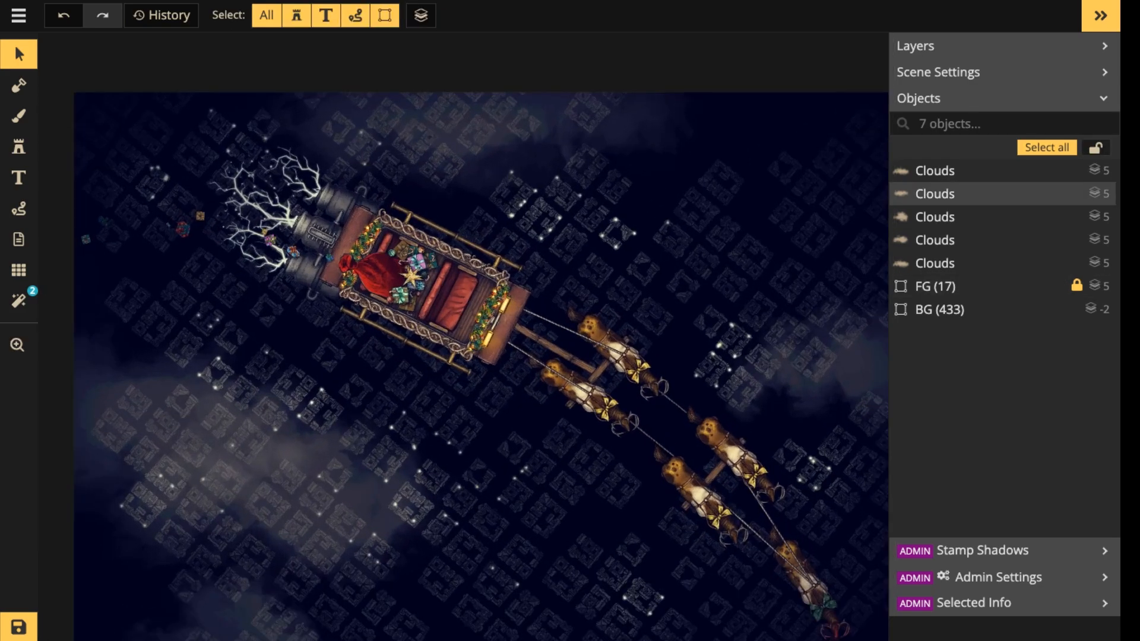
click(962, 170)
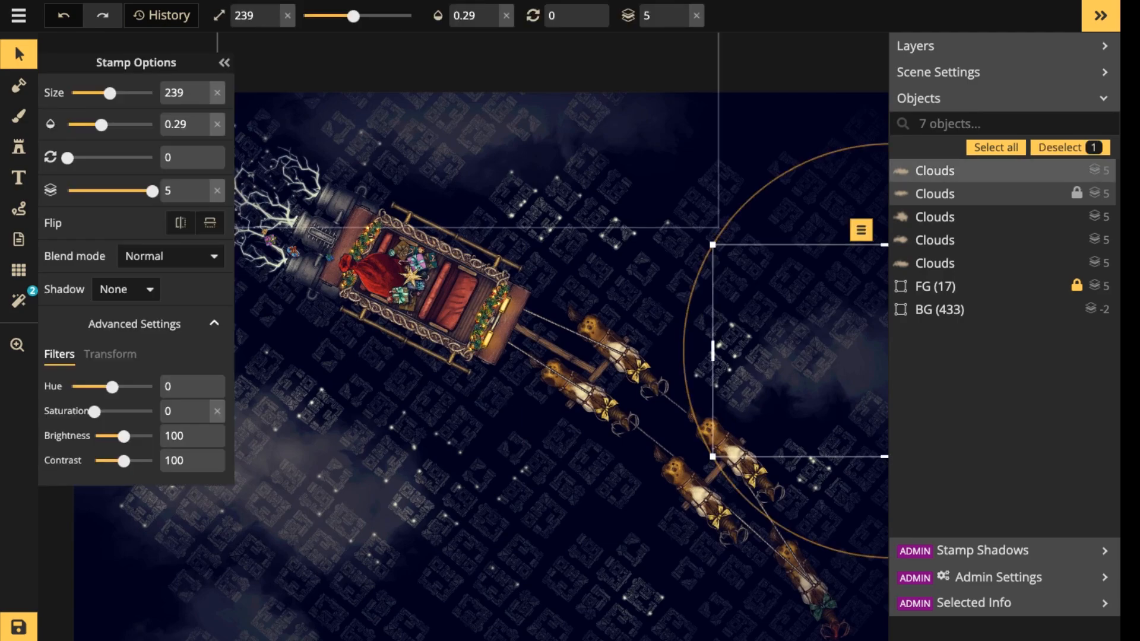
shift+click(962, 263)
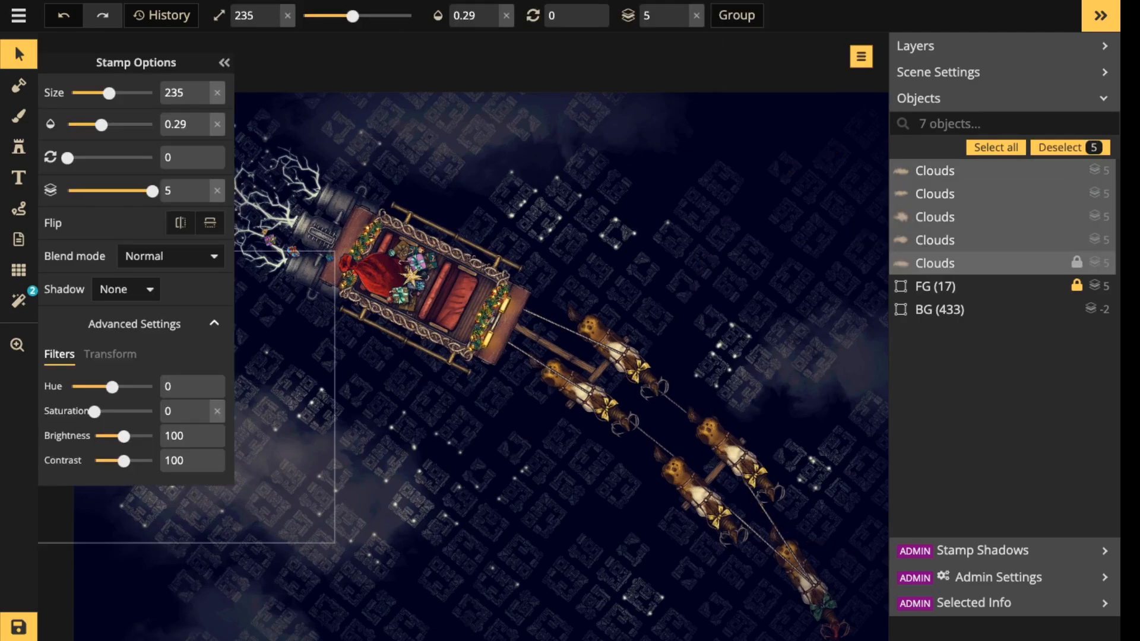
click(736, 14)
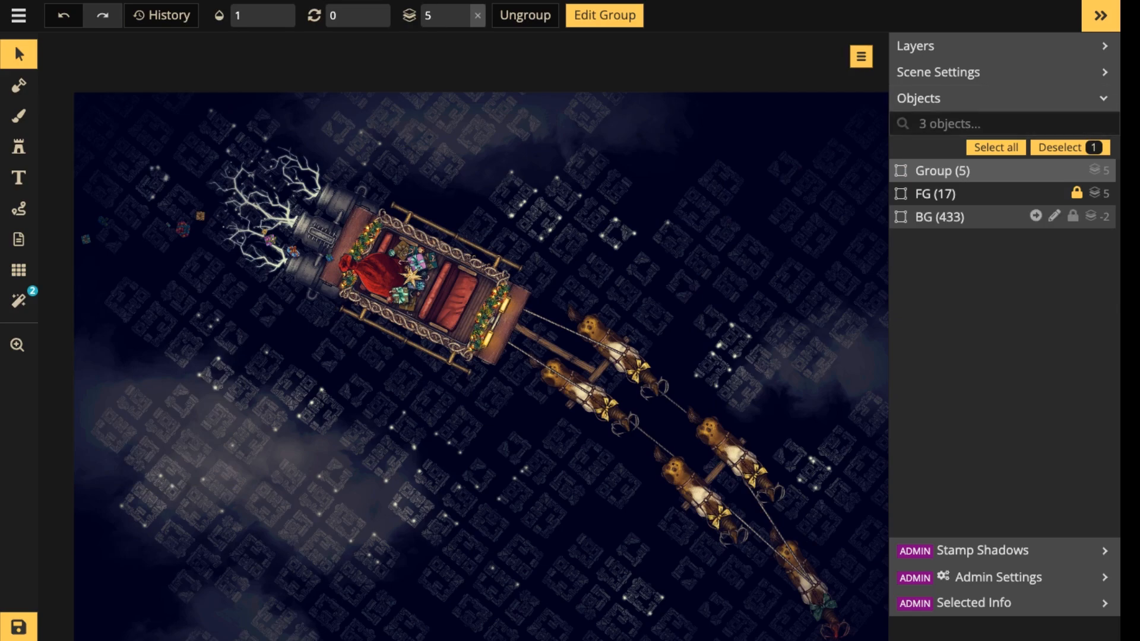
Rename the new group of five cloud stamps to "Clouds".
click(1057, 171)
key(Return)
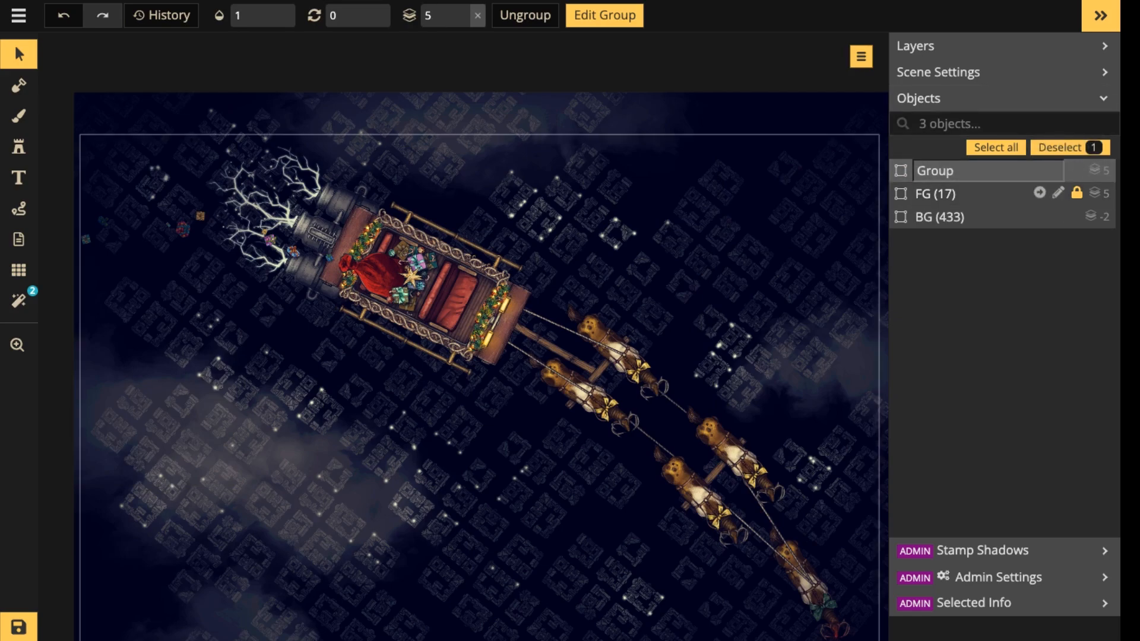
key(BackSpace)
key(BackSpace)
key(BackSpace)
key(BackSpace)
key(BackSpace)
text(Clouds)
key(Return)
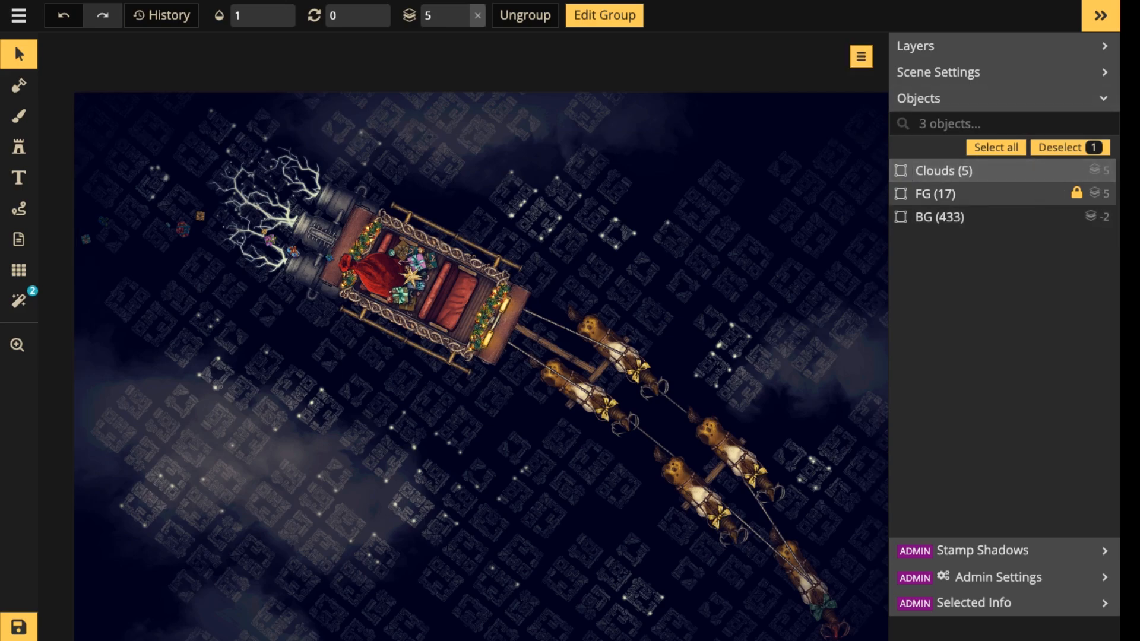
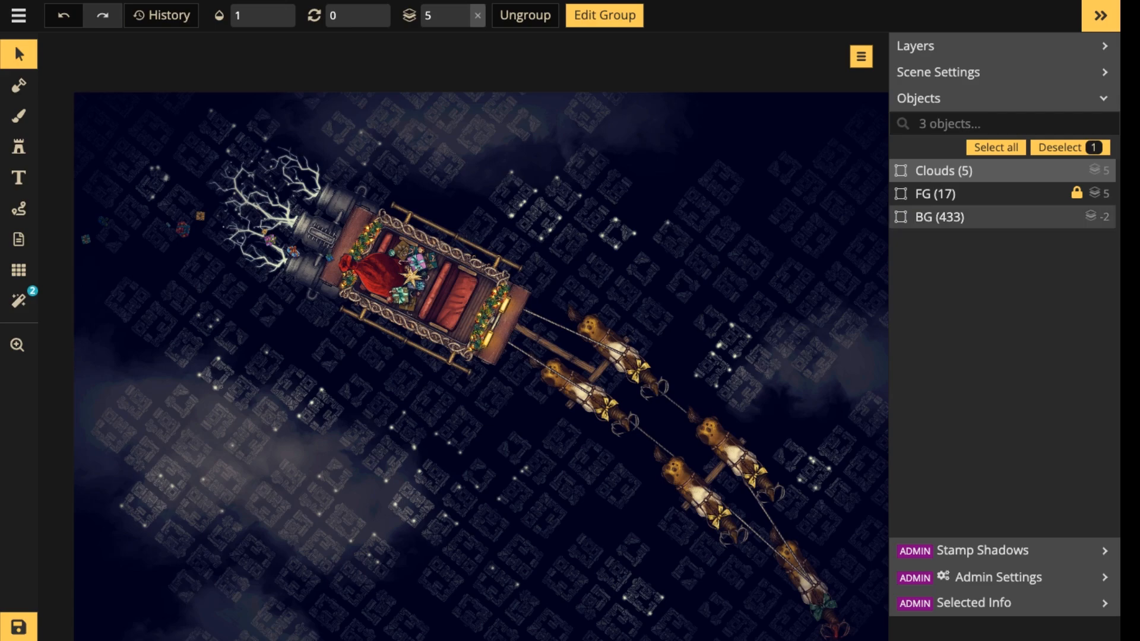
Save the map and deselect the Clouds group.
scroll(313, 250, down, 2)
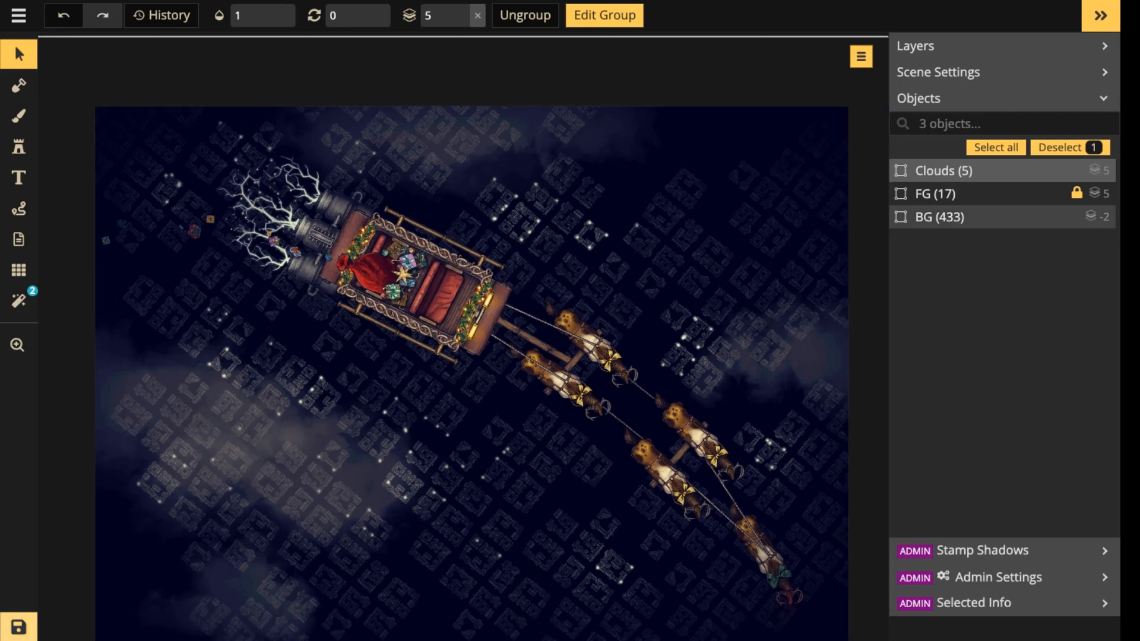
click(18, 627)
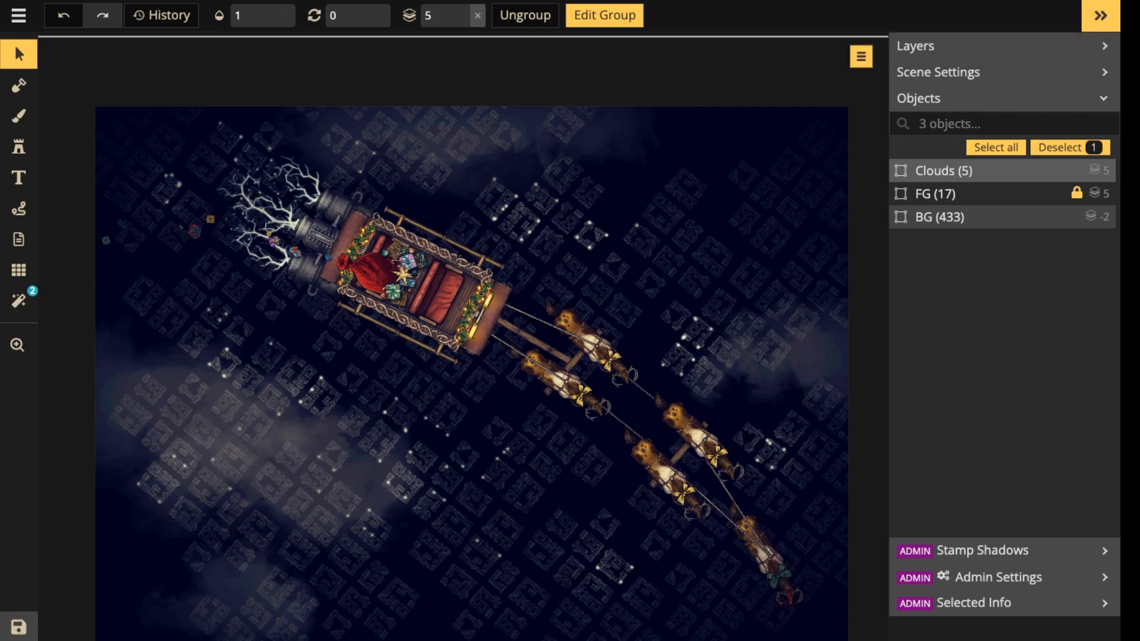
key(Escape)
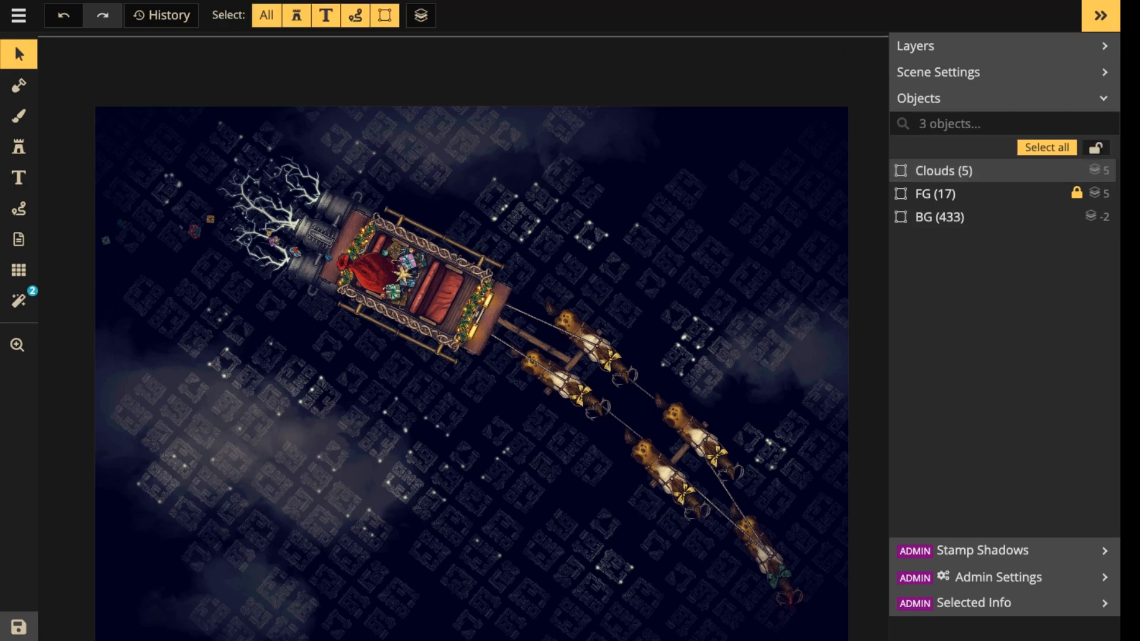
Return to the map list and reopen the Santa's Sleigh map at Ultra (4K) resolution.
click(18, 16)
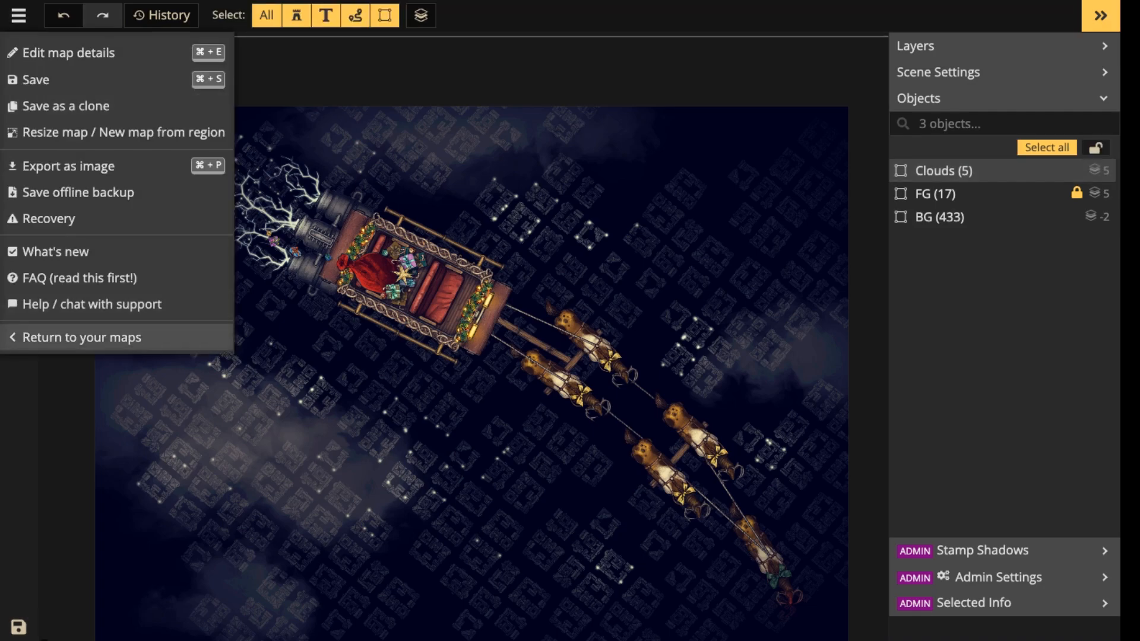
click(82, 337)
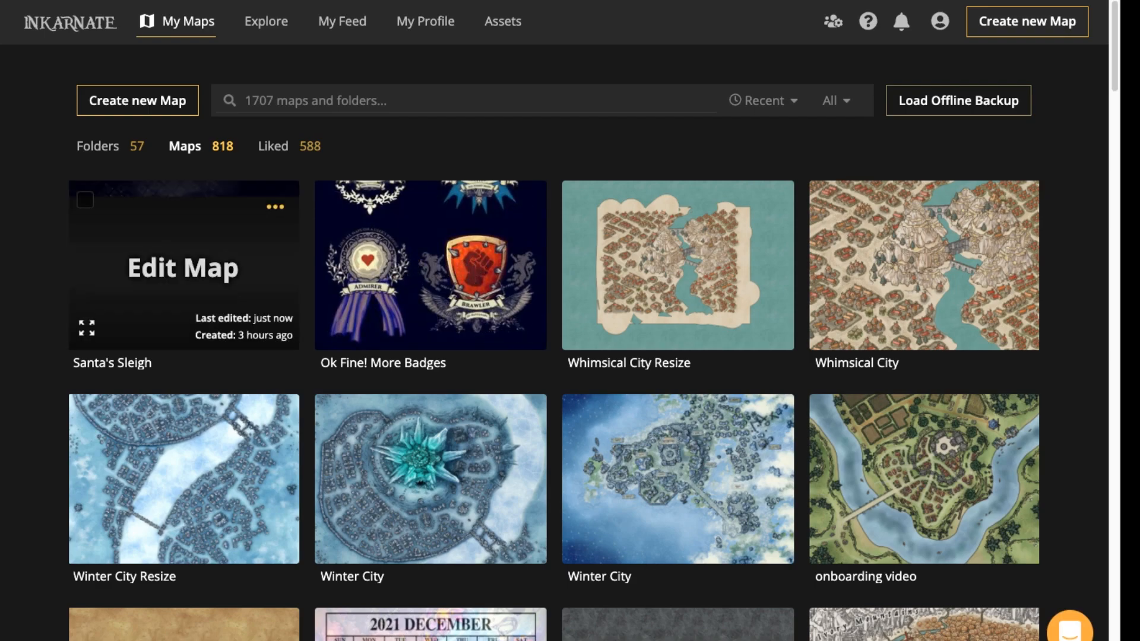
click(275, 206)
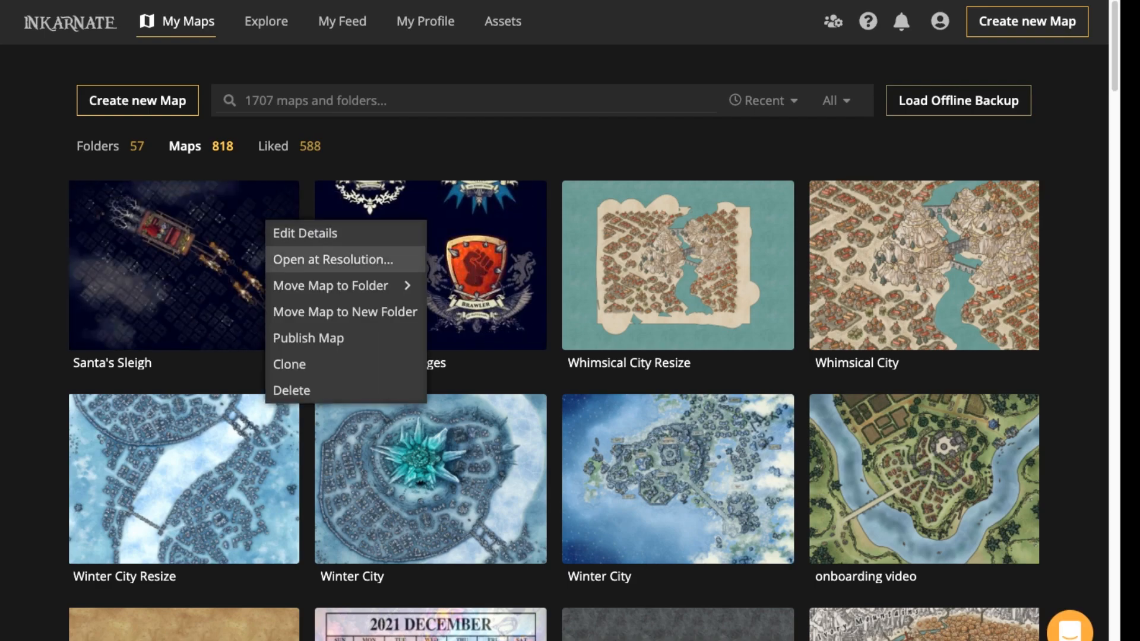
click(333, 259)
click(633, 267)
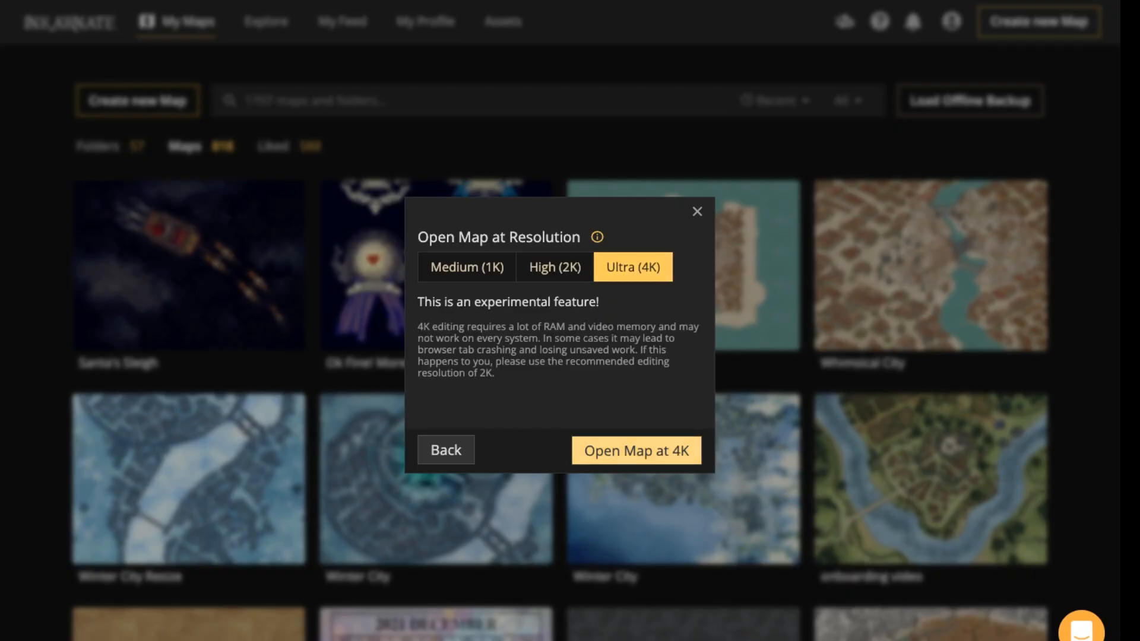
click(636, 451)
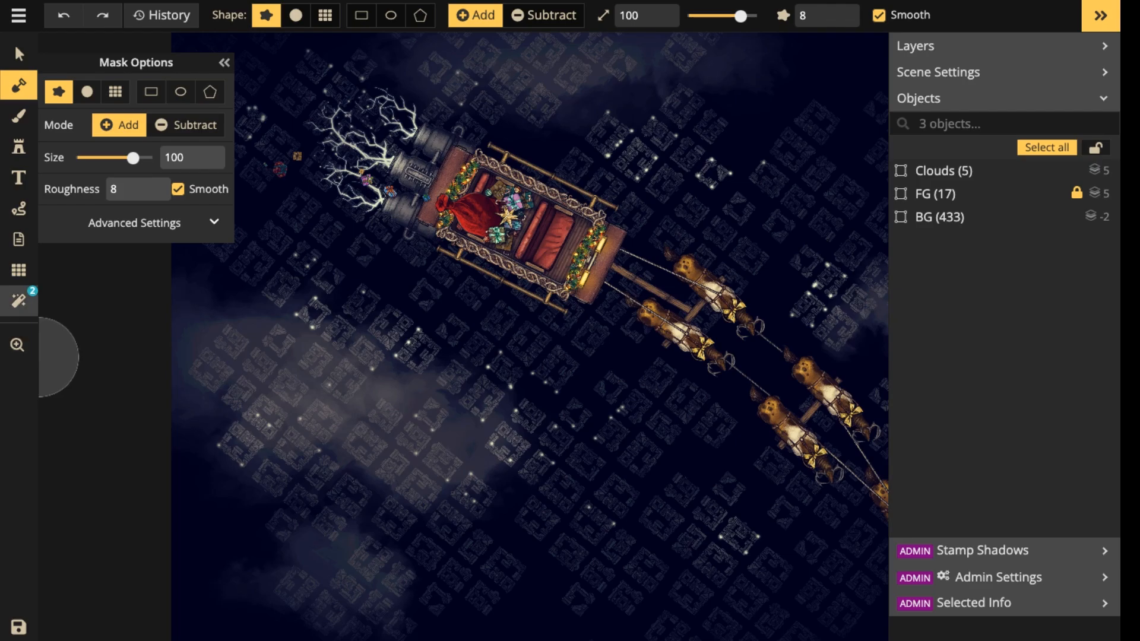
Set the Cool & Warm color filter's opacity to 1 and return to the Select tool.
click(19, 270)
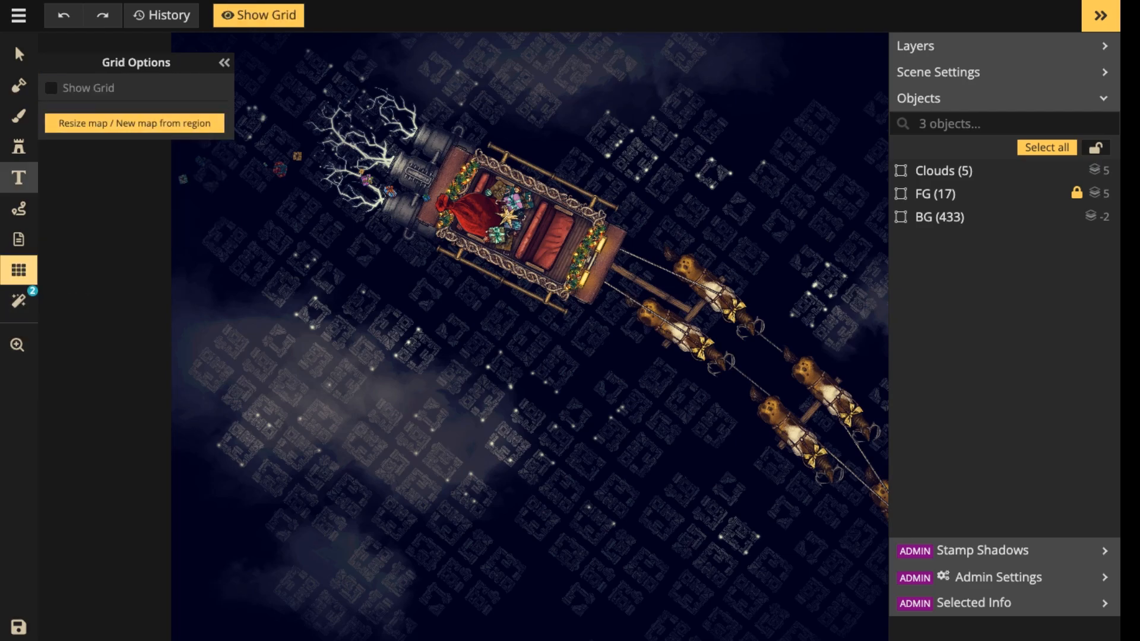
click(19, 301)
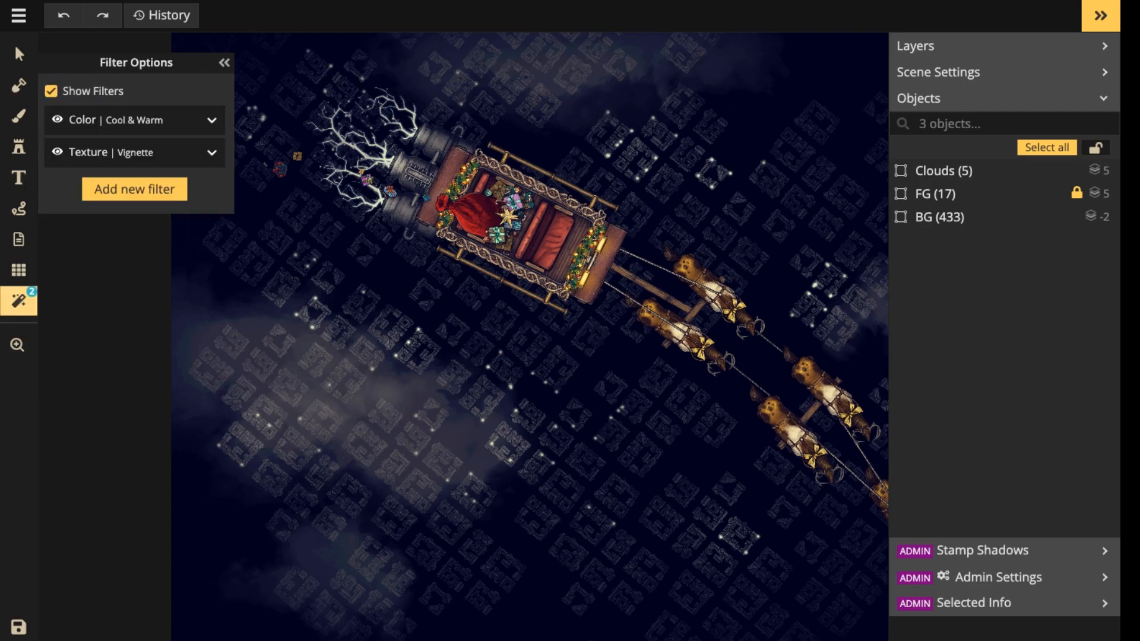
click(212, 120)
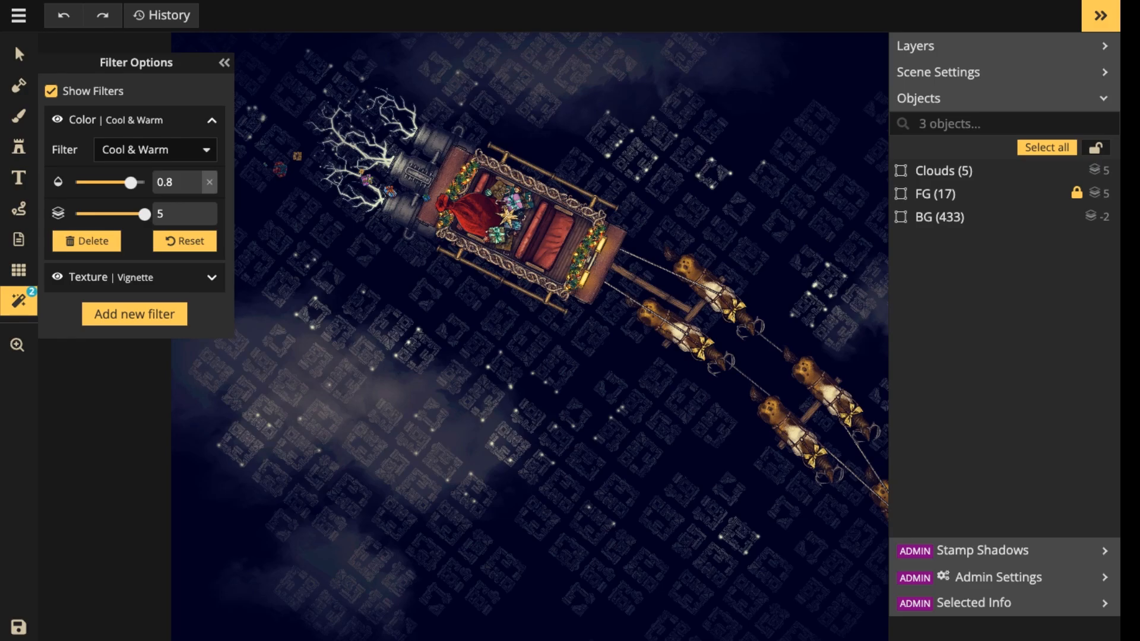
scroll(436, 172, down, 3)
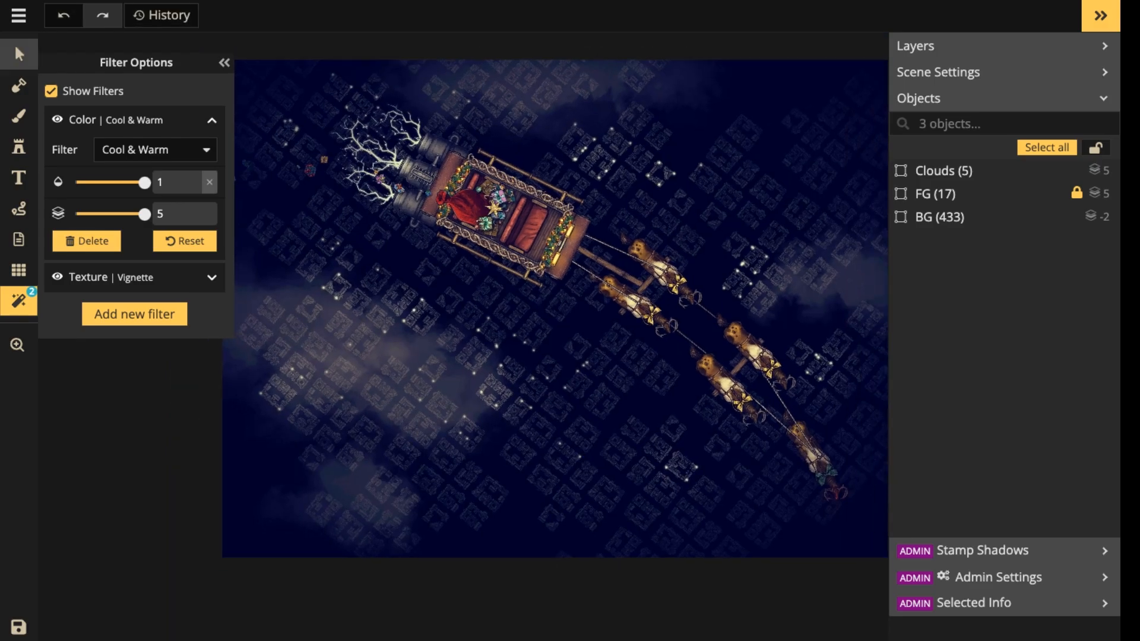
click(14, 44)
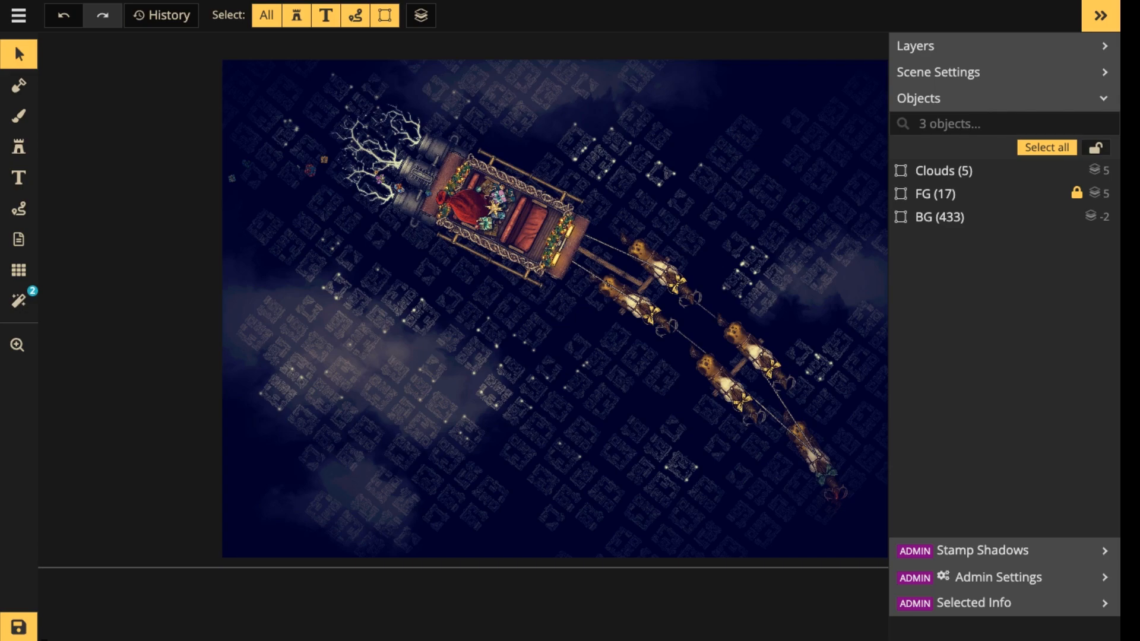
Examine the overall composition of the sleigh, reindeer, clouds and dark town across the whole map.
scroll(367, 214, down, 4)
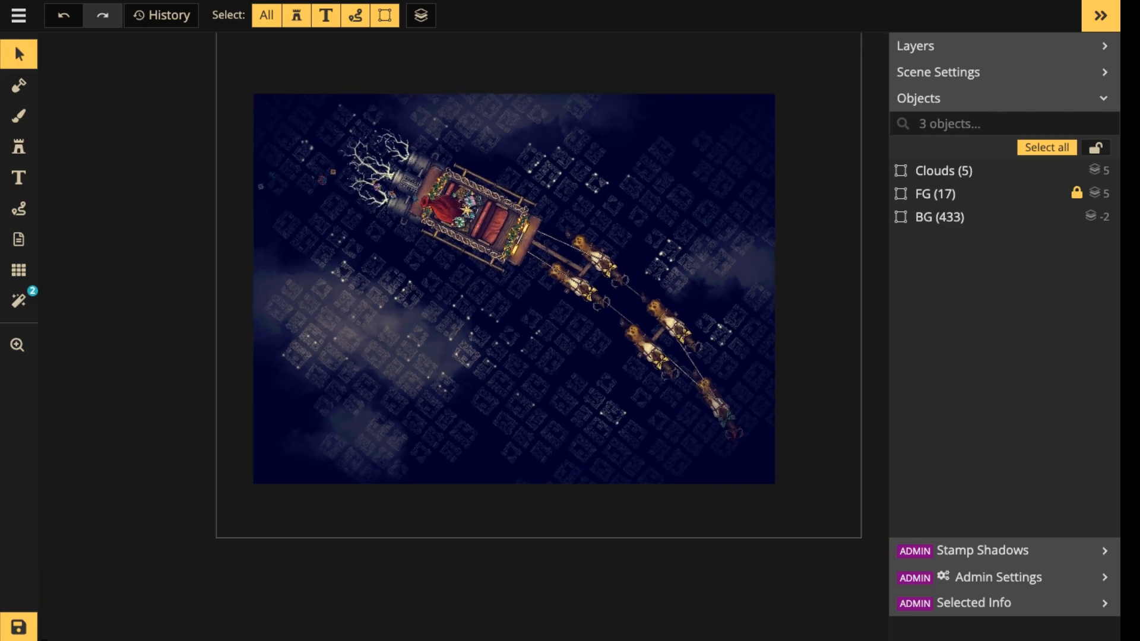
scroll(653, 193, up, 4)
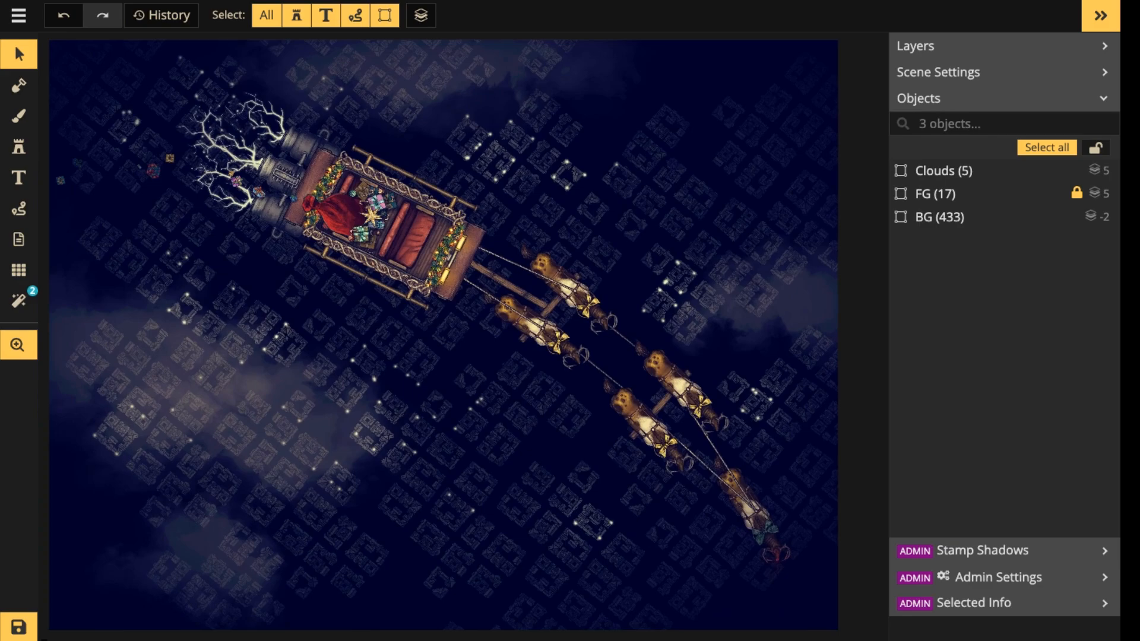
drag(653, 193, 665, 189)
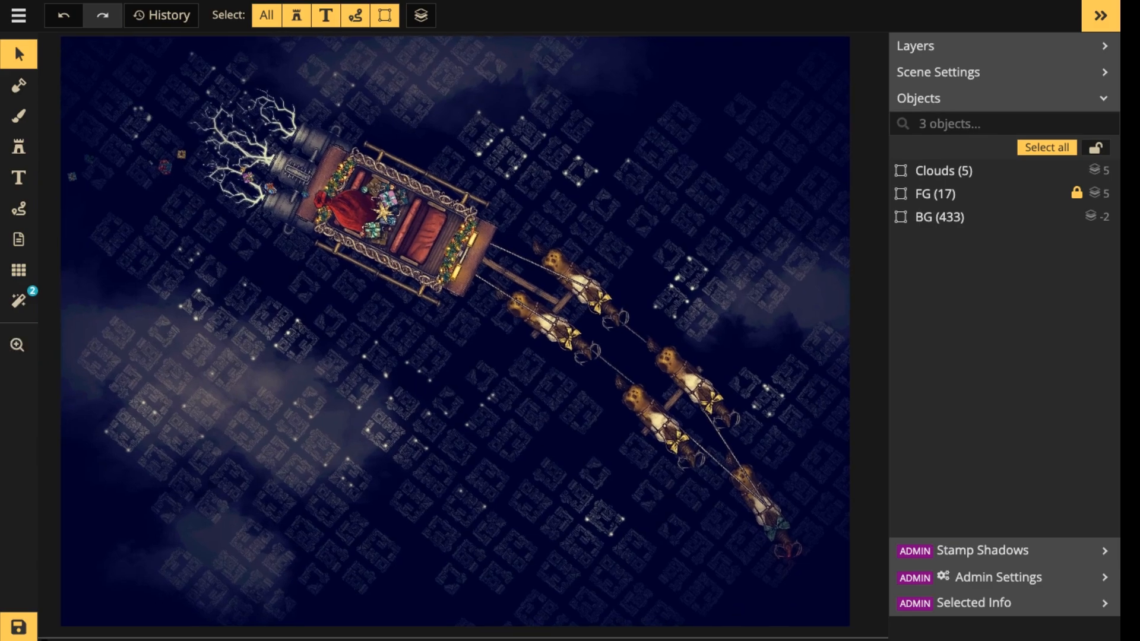
scroll(356, 242, down, 2)
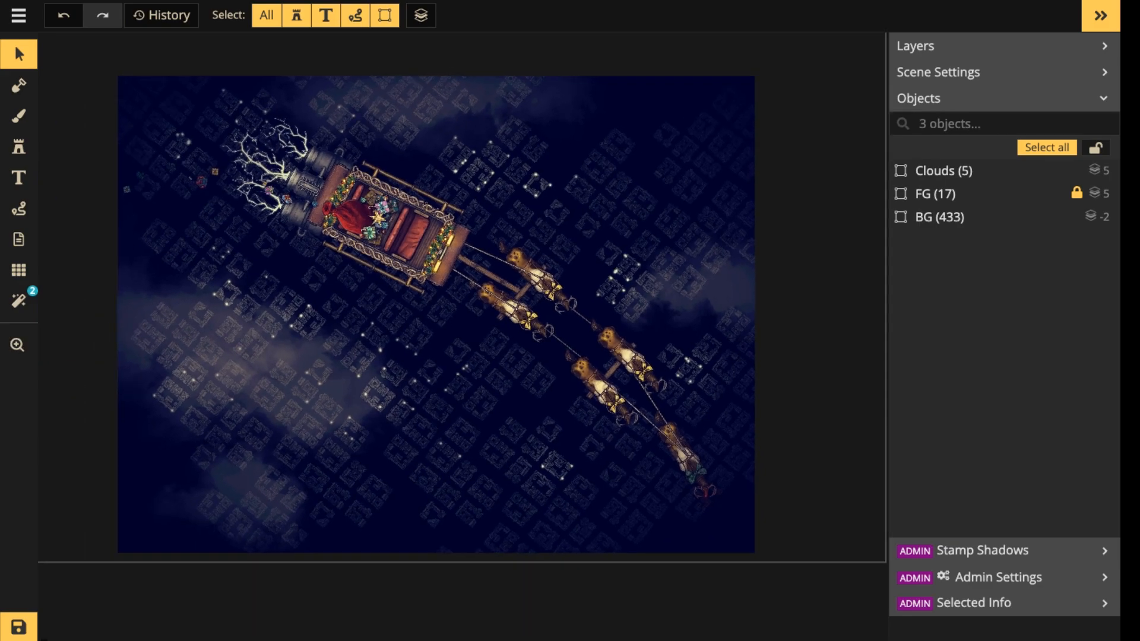
scroll(341, 245, down, 3)
scroll(342, 245, up, 2)
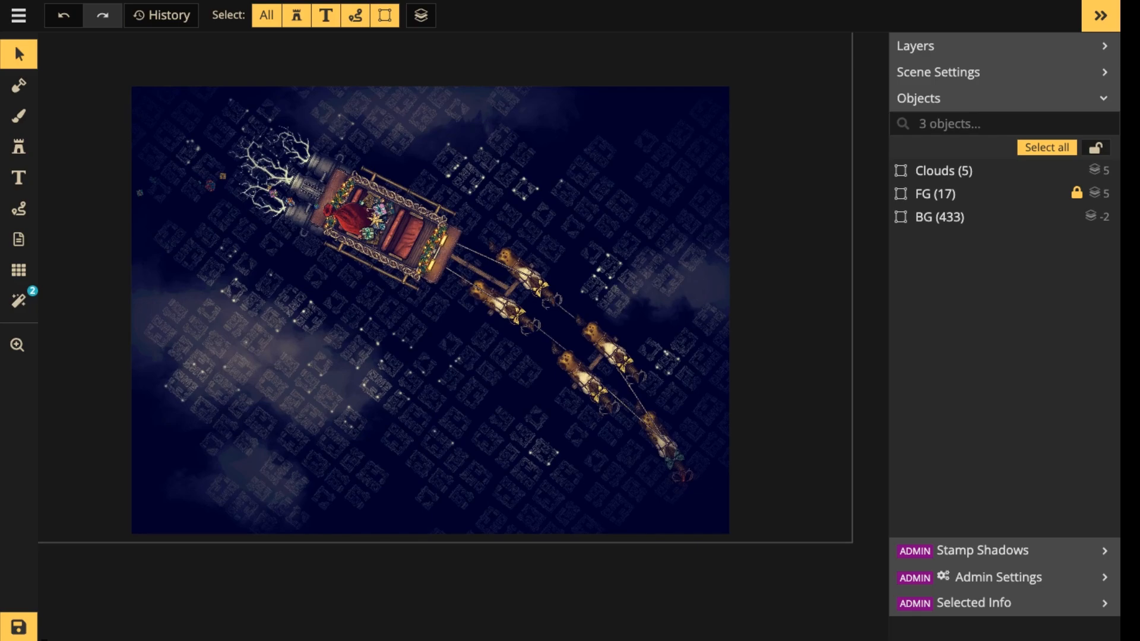
scroll(343, 243, down, 2)
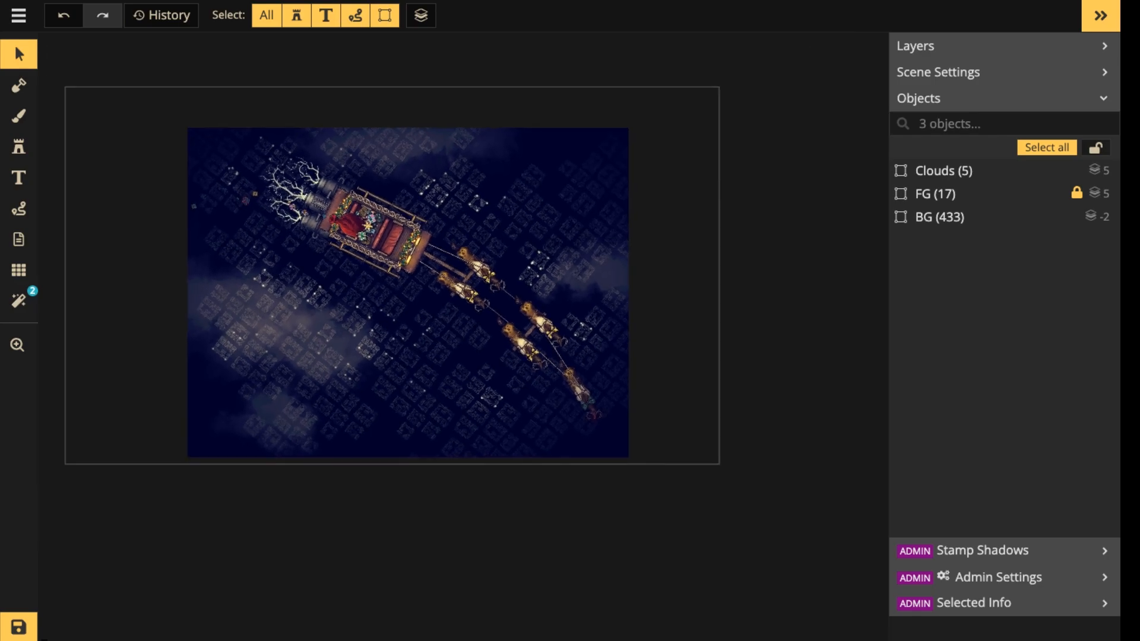
scroll(451, 254, up, 3)
scroll(440, 247, up, 1)
key(space)
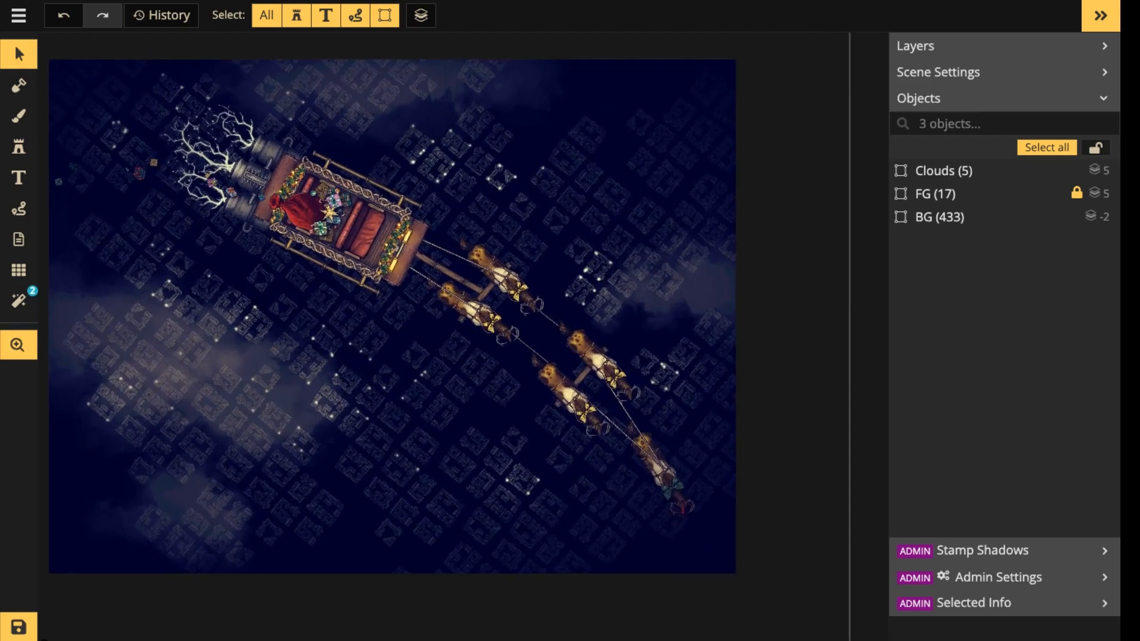
drag(440, 246, 500, 261)
scroll(486, 276, up, 1)
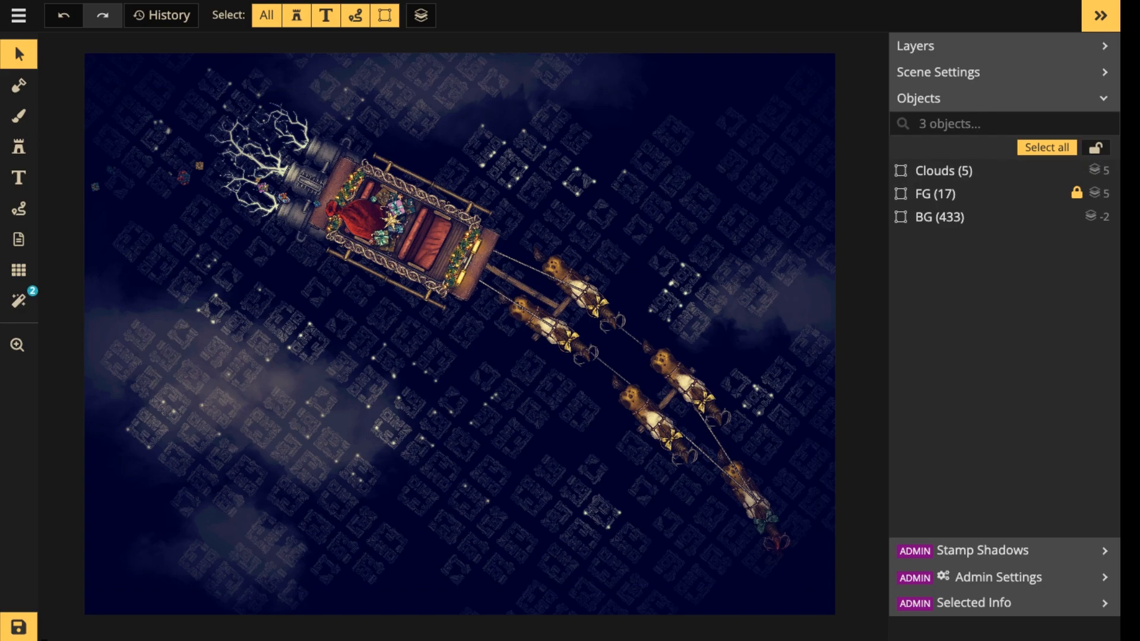
scroll(385, 293, down, 1)
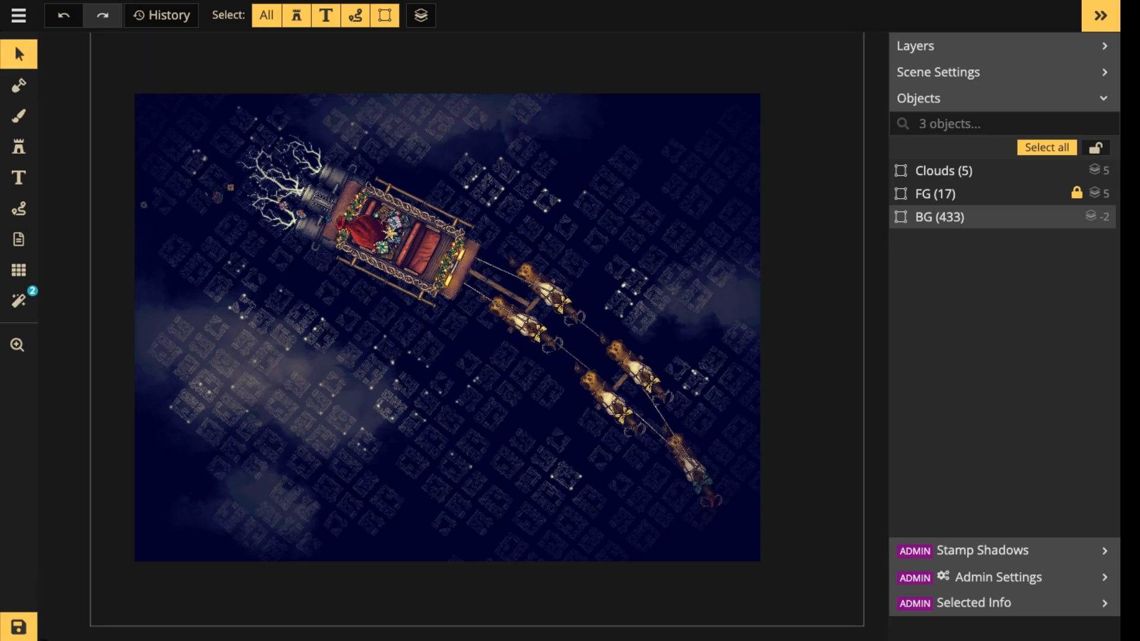
Open the BG group of town blocks and lights for editing and bring the map's upper-right area into view.
double_click(491, 411)
scroll(490, 411, up, 2)
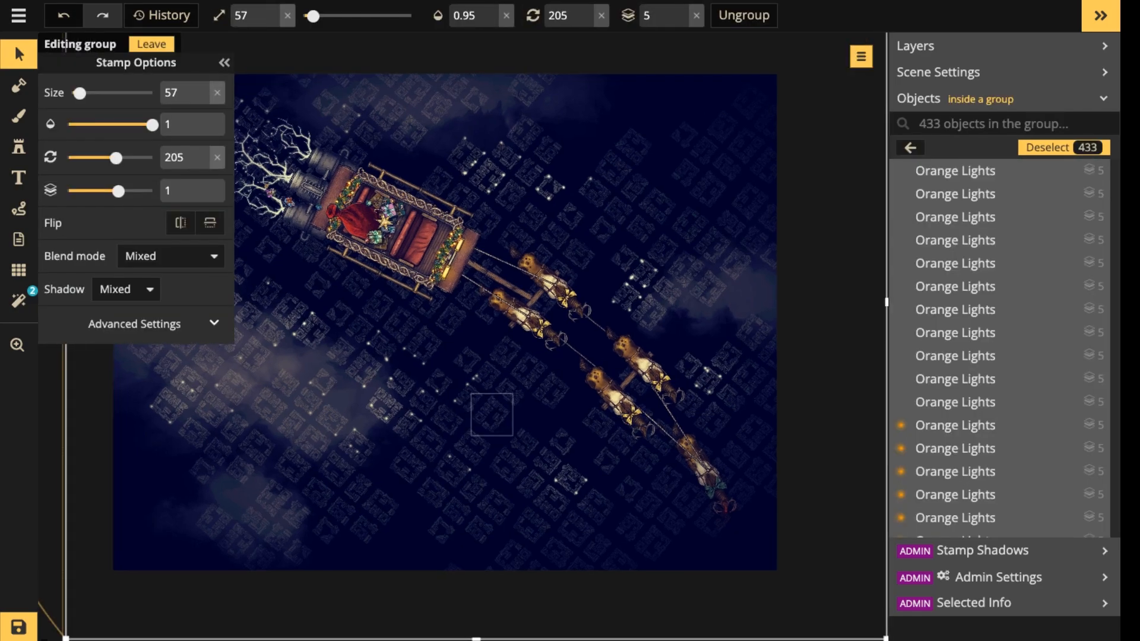
scroll(1003, 318, down, 4)
scroll(1004, 318, down, 5)
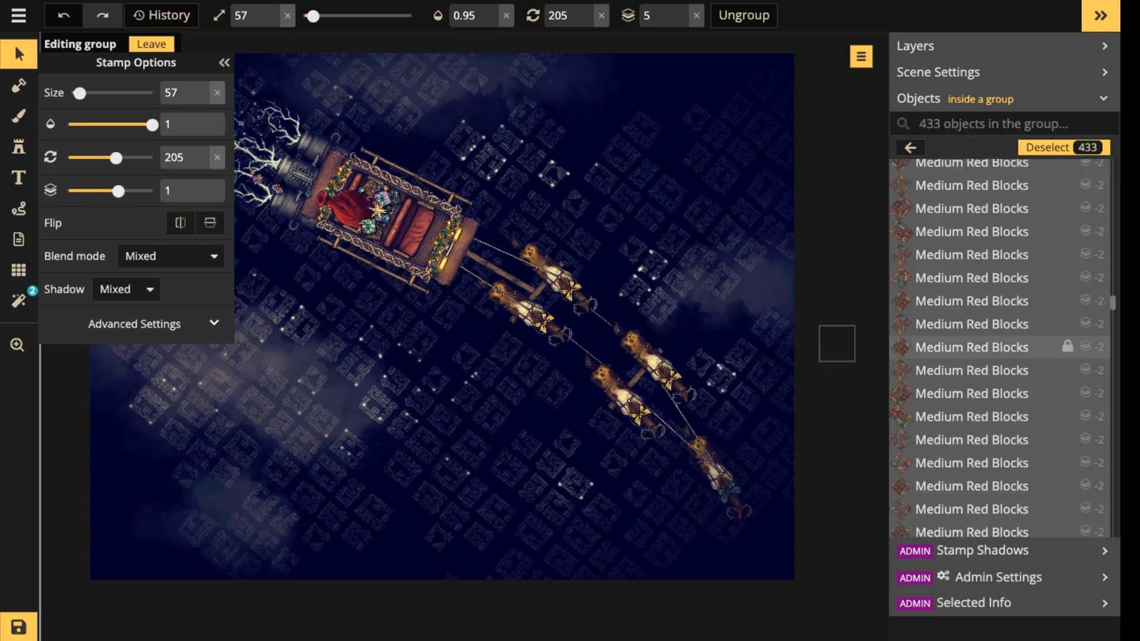
drag(402, 427, 549, 375)
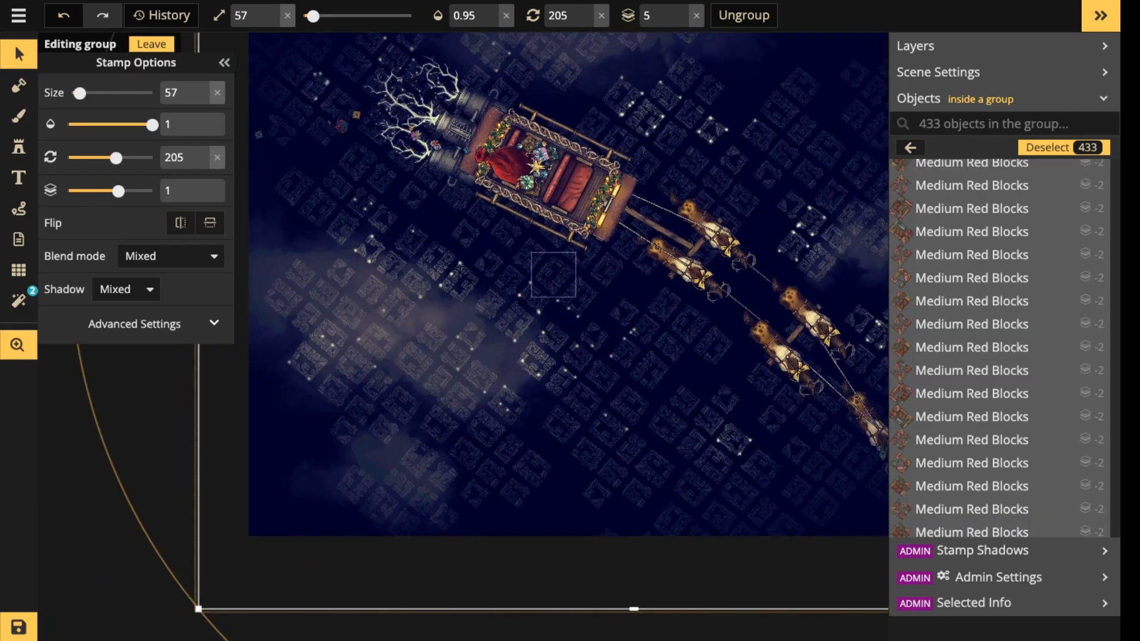
drag(541, 270, 426, 434)
scroll(428, 432, down, 3)
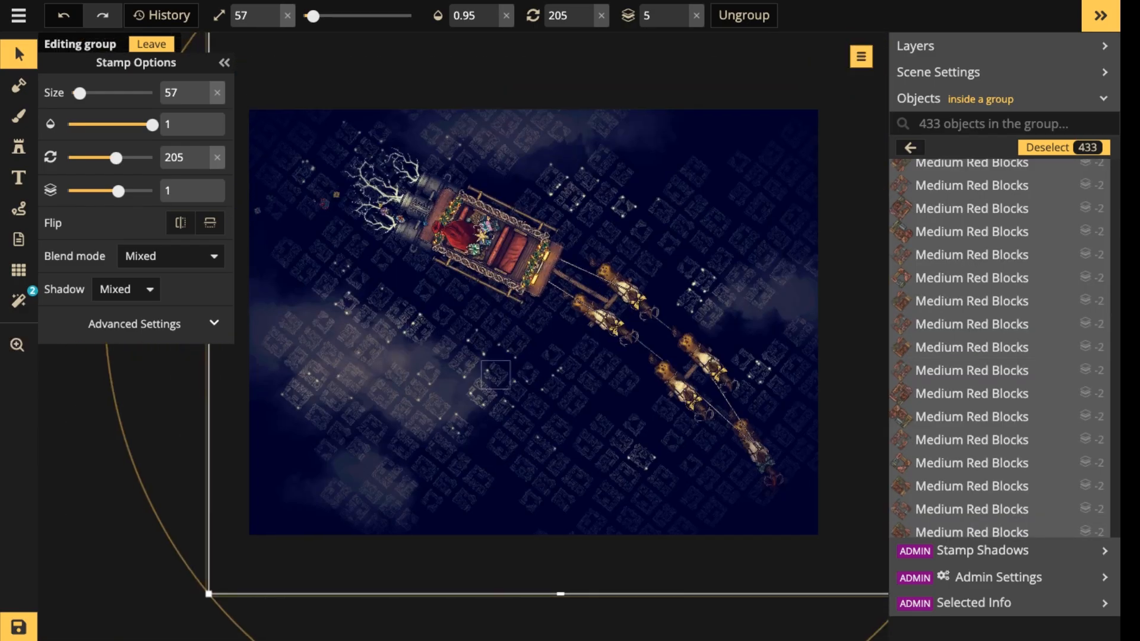
scroll(640, 399, up, 1)
drag(746, 233, 617, 390)
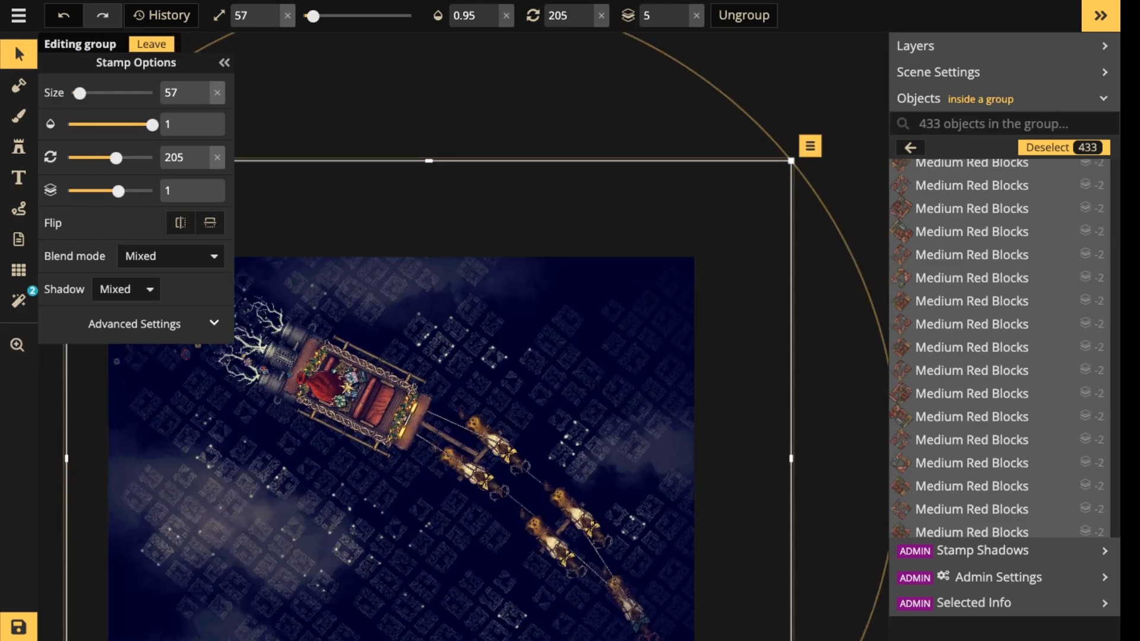
Delete six individual town blocks from the upper-right part of the town, above the reindeer.
click(614, 344)
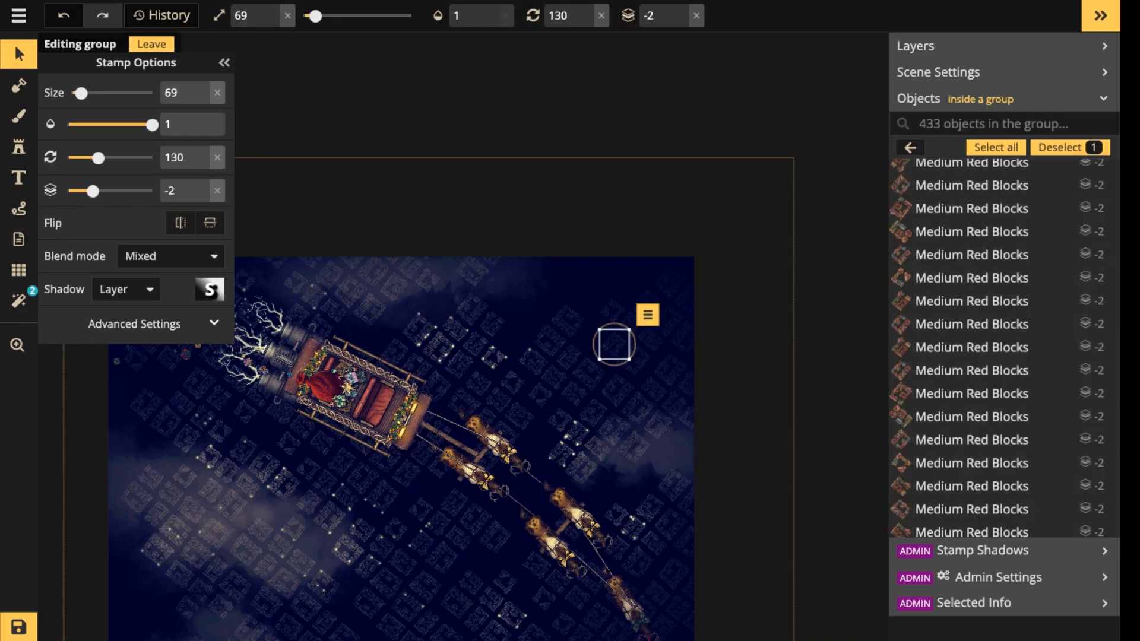
scroll(613, 344, up, 5)
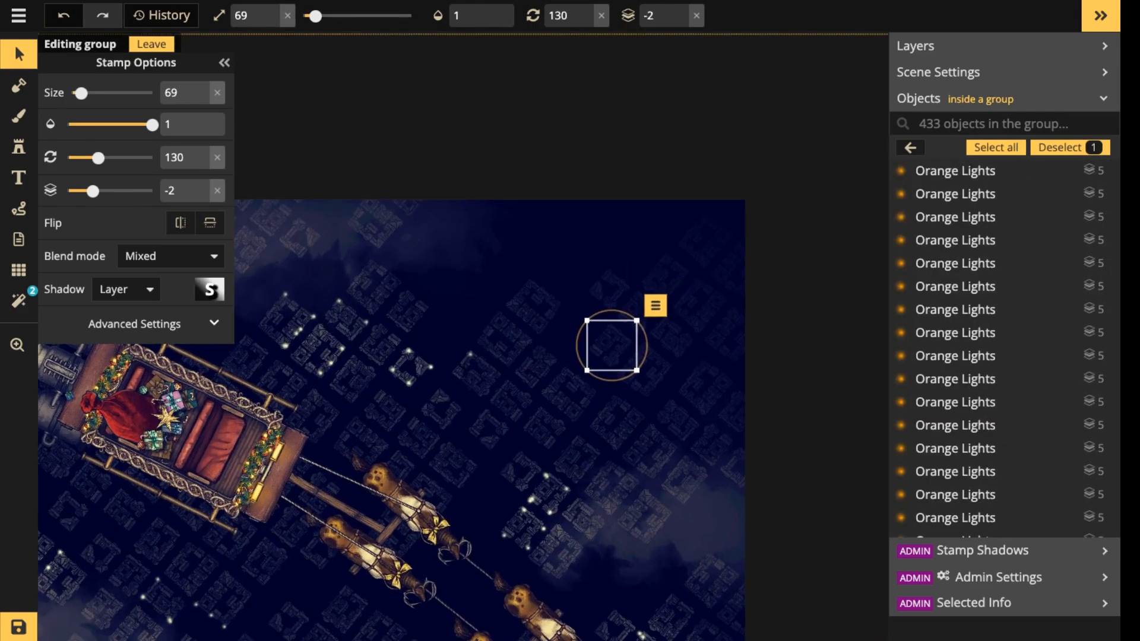
key(Delete)
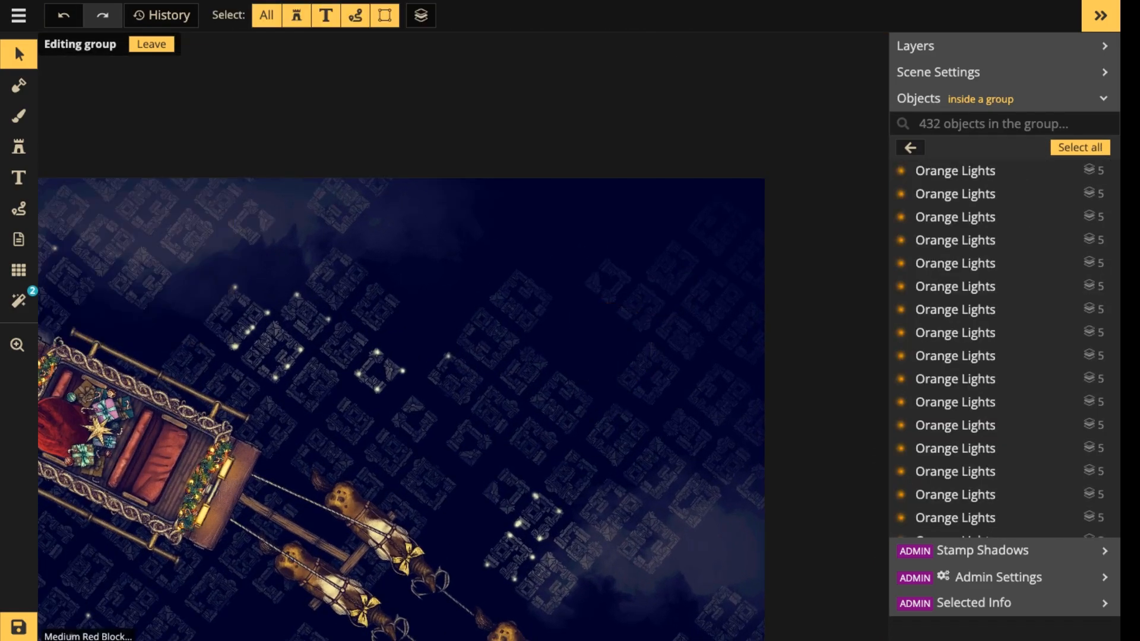
click(562, 401)
key(Delete)
click(522, 371)
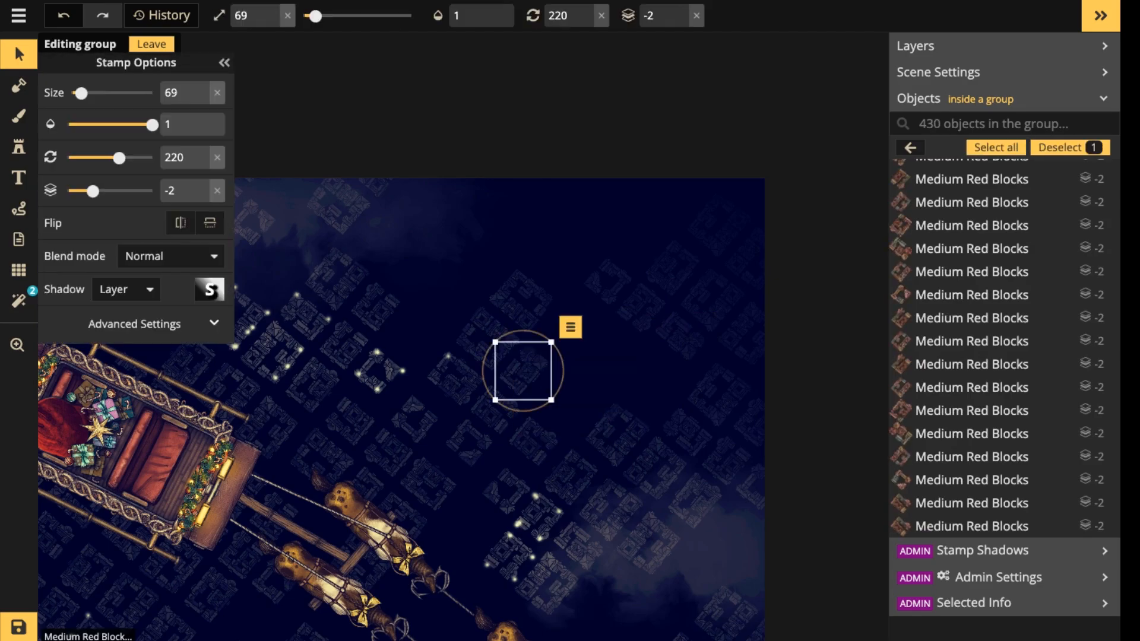
key(Delete)
click(487, 340)
key(Delete)
click(521, 301)
key(Delete)
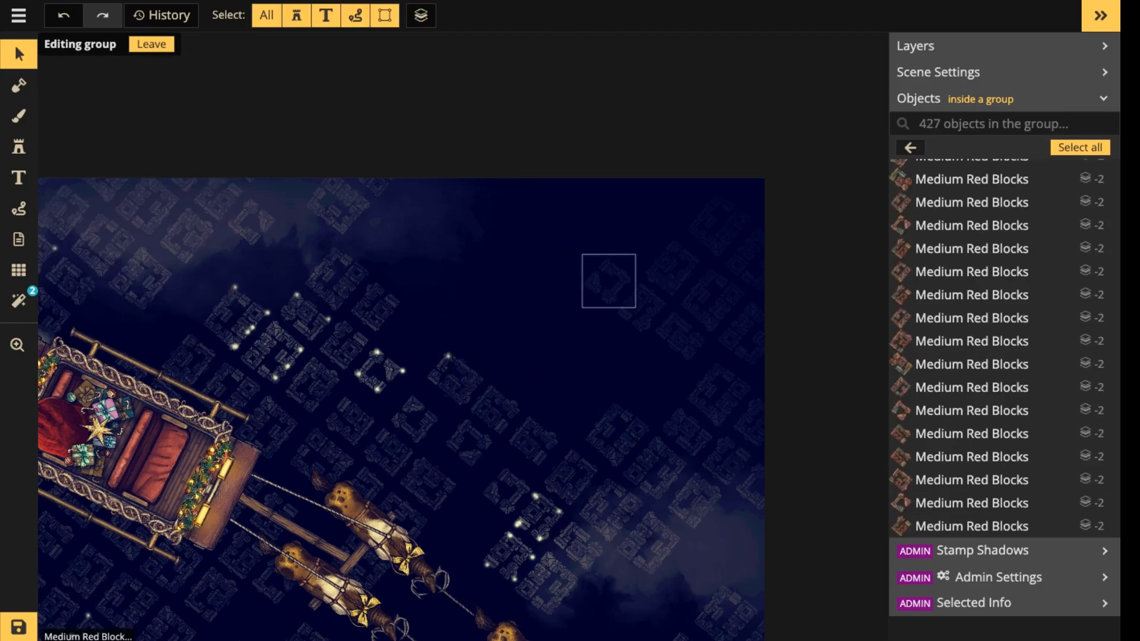
Delete three more town blocks along the inner edge of the cluster near the map's upper-right corner.
click(609, 281)
key(Delete)
click(642, 307)
key(Delete)
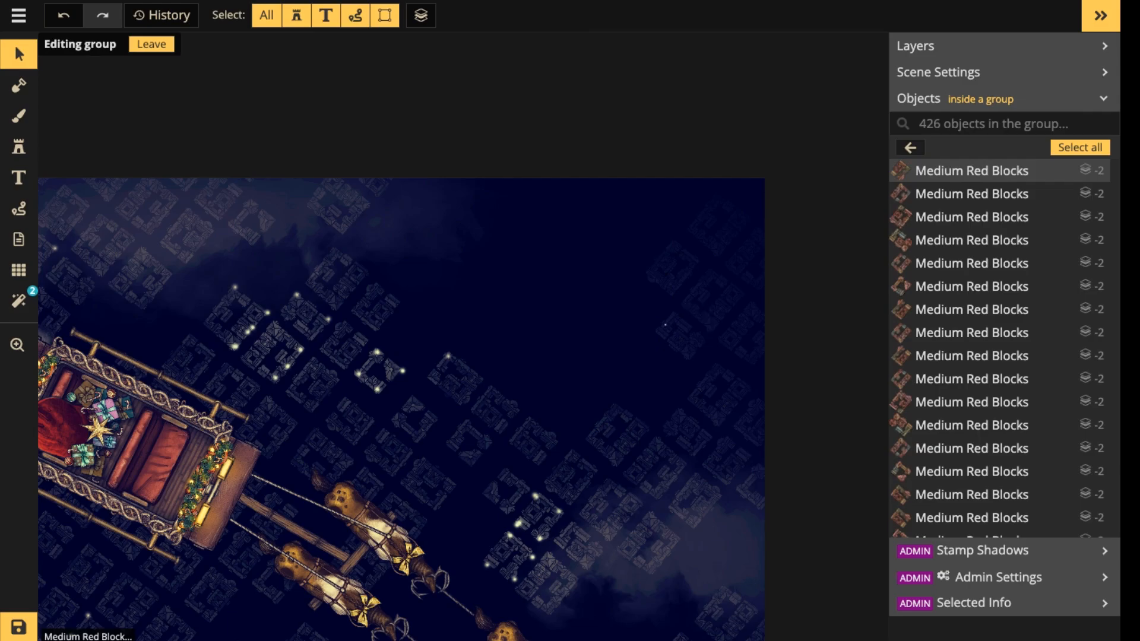
click(680, 335)
key(Delete)
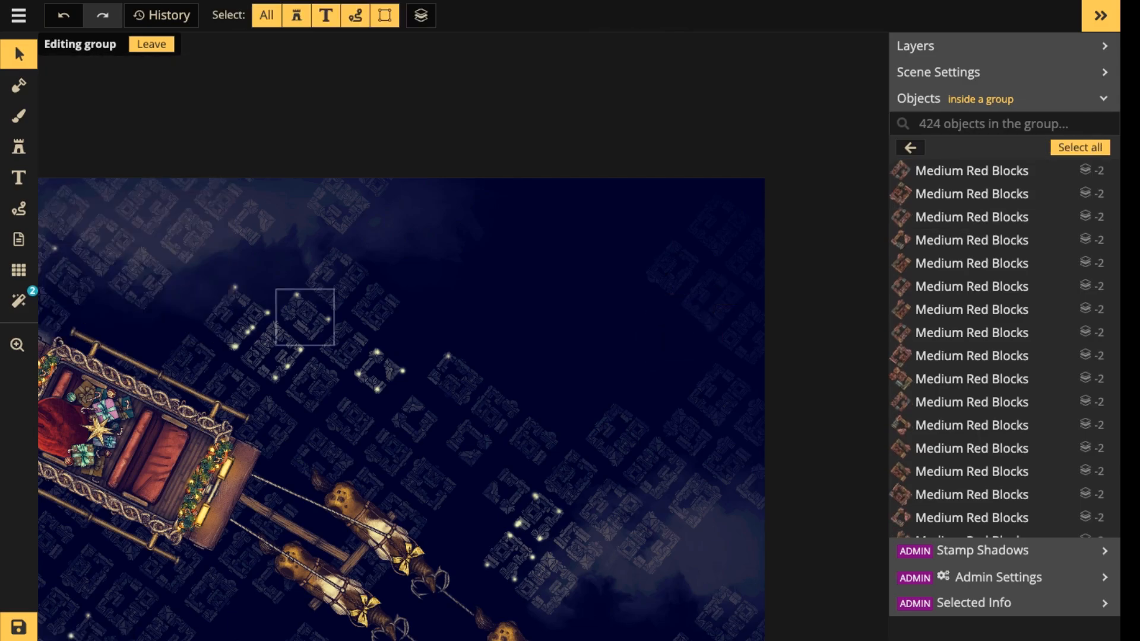
Place a size 69 Stadium stamp from the Watercolor Cities style, rotated to 300, in the cleared area above the reindeer.
key(s)
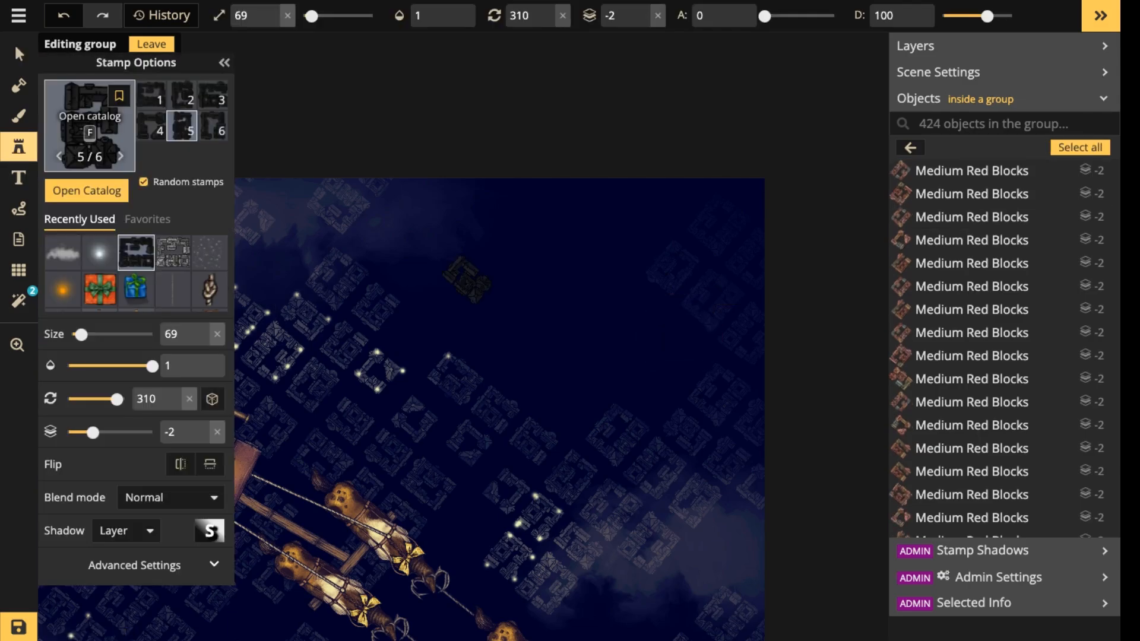
key(f)
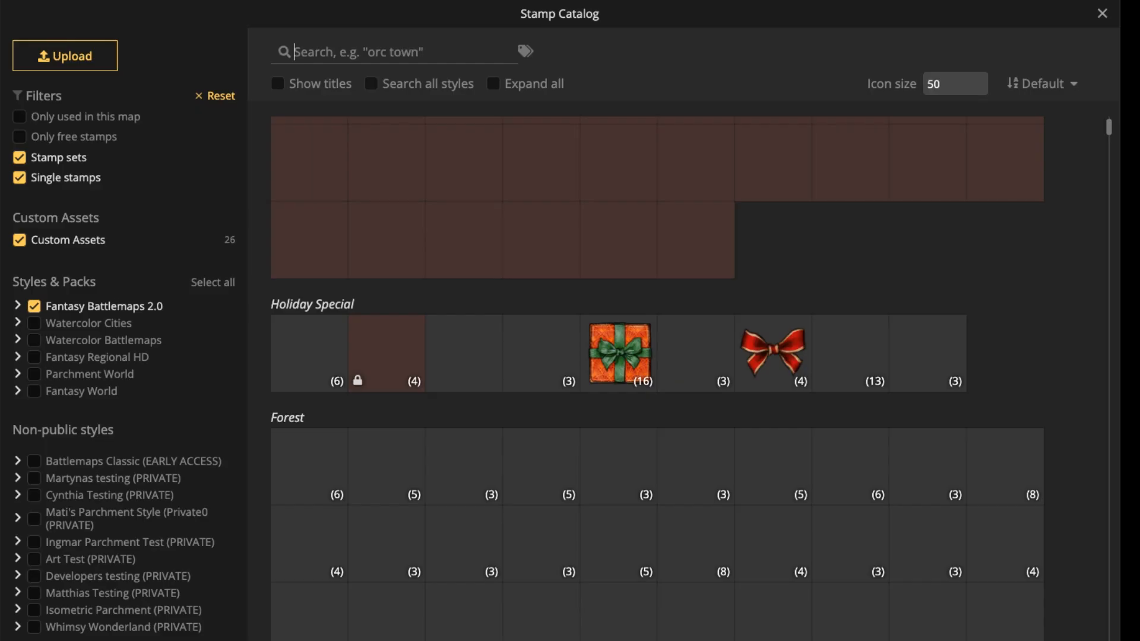
scroll(657, 315, down, 5)
scroll(658, 315, down, 3)
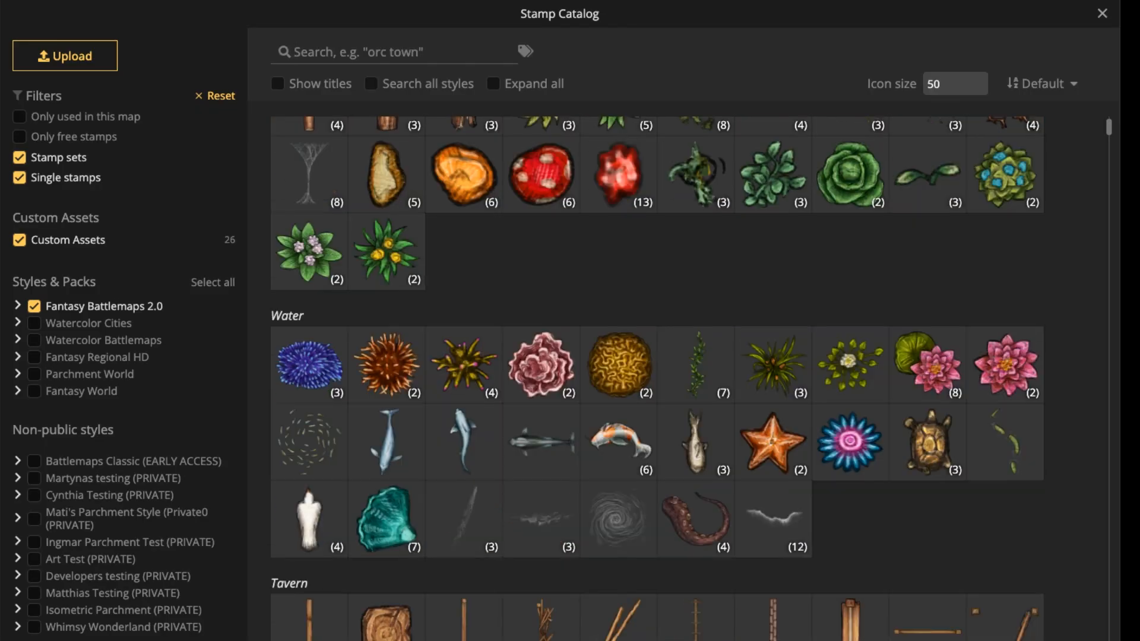
scroll(657, 314, down, 5)
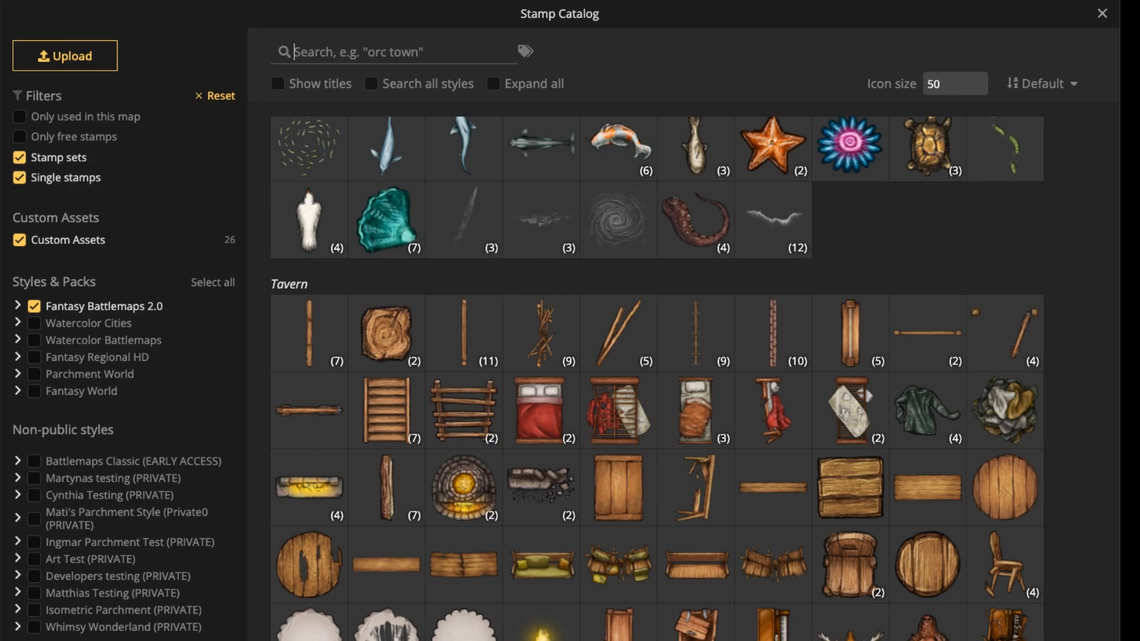
click(89, 323)
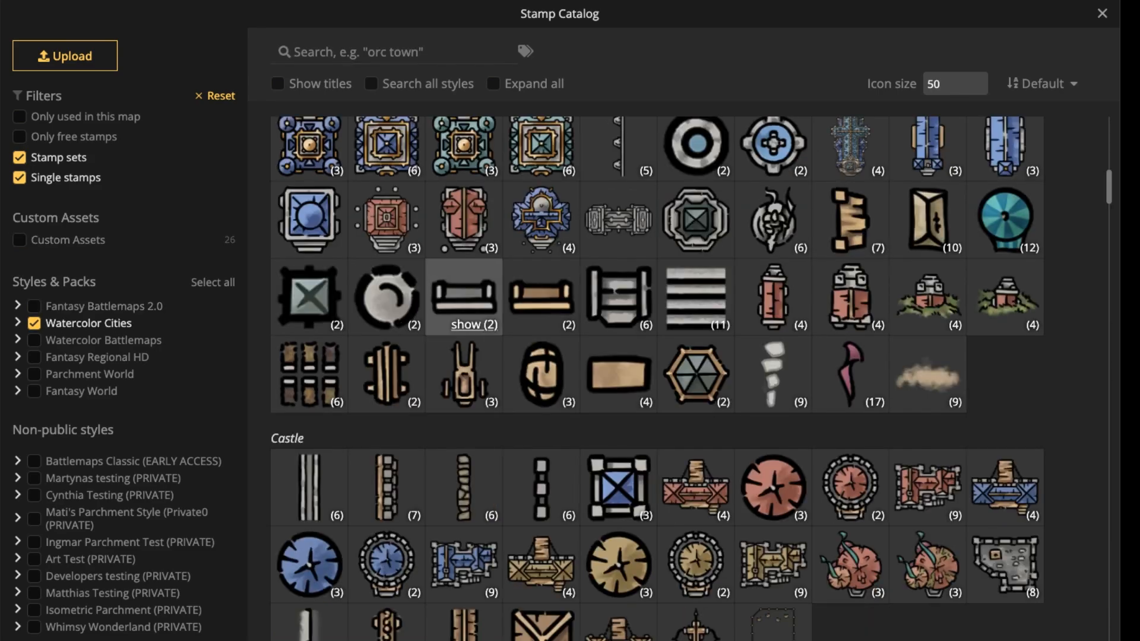
scroll(656, 378, down, 10)
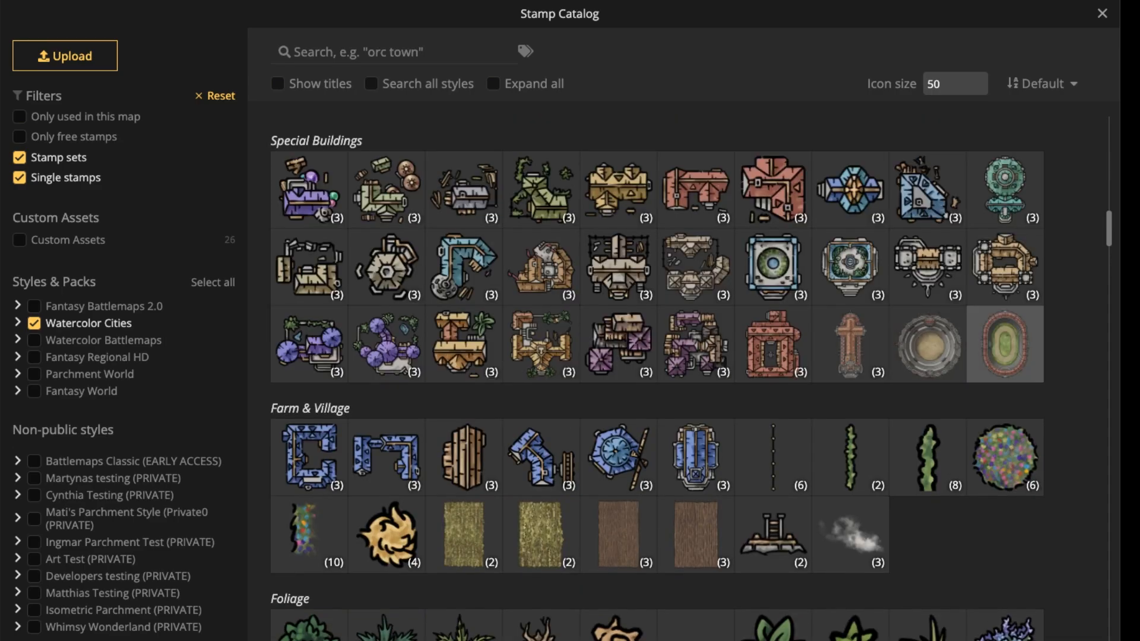
click(1004, 344)
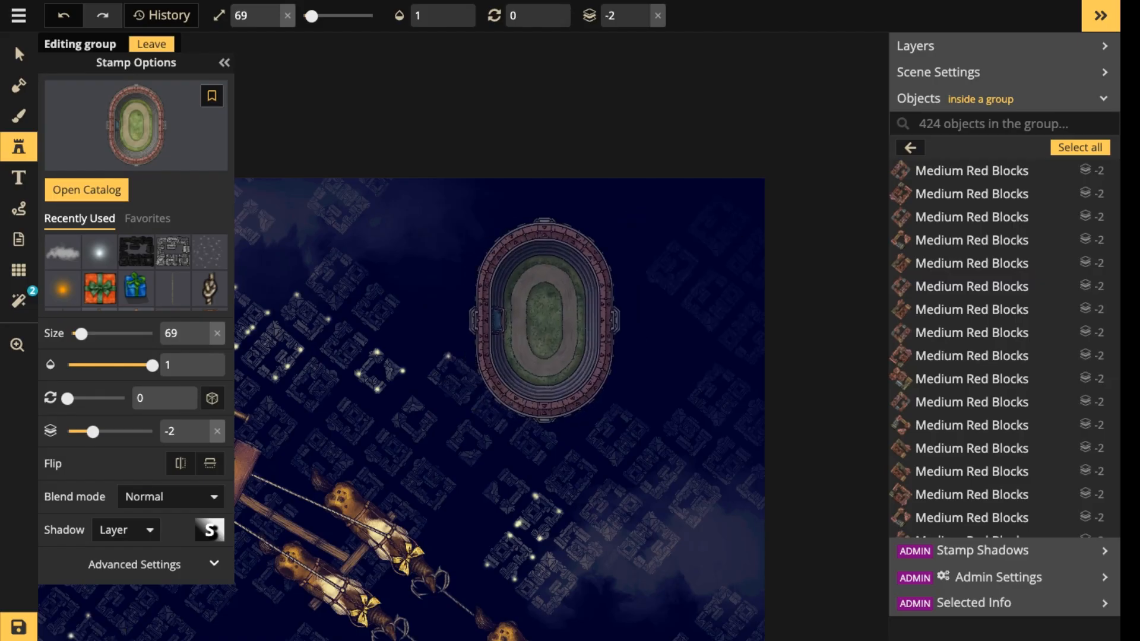
scroll(557, 295, down, 4)
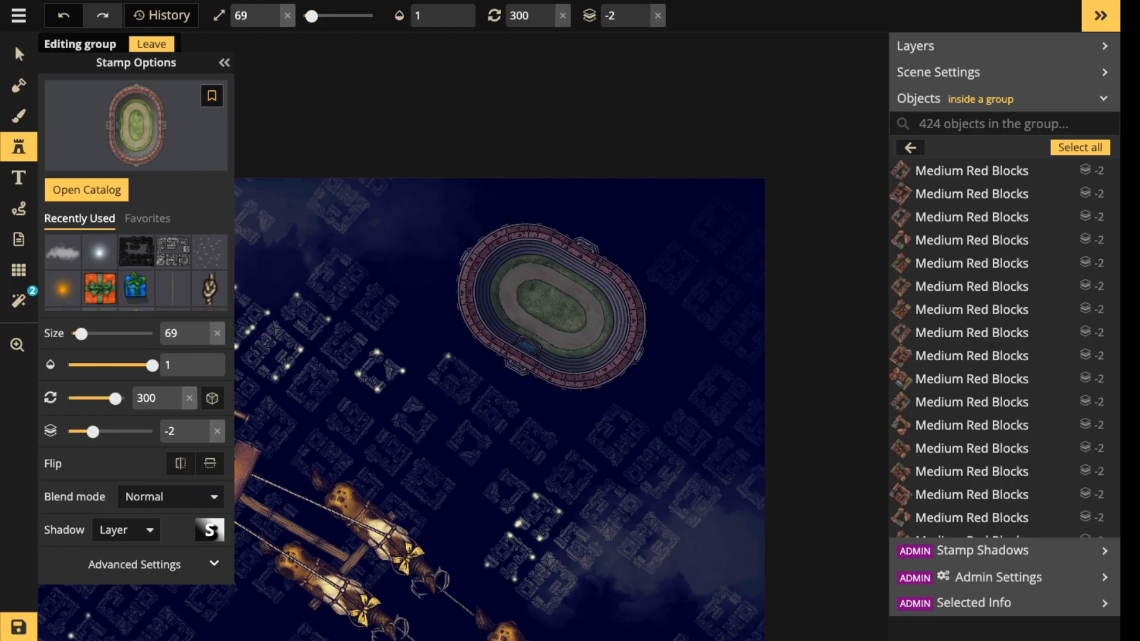
click(549, 312)
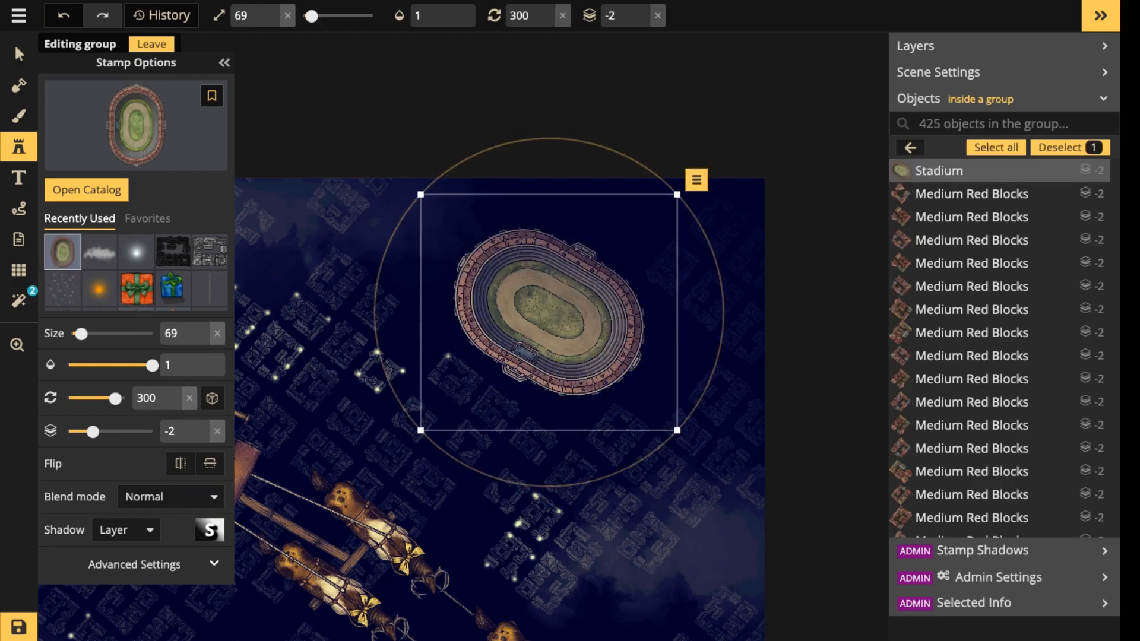
Set the stadium's shadow to None, its saturation to 0 and its brightness to 24.
click(14, 44)
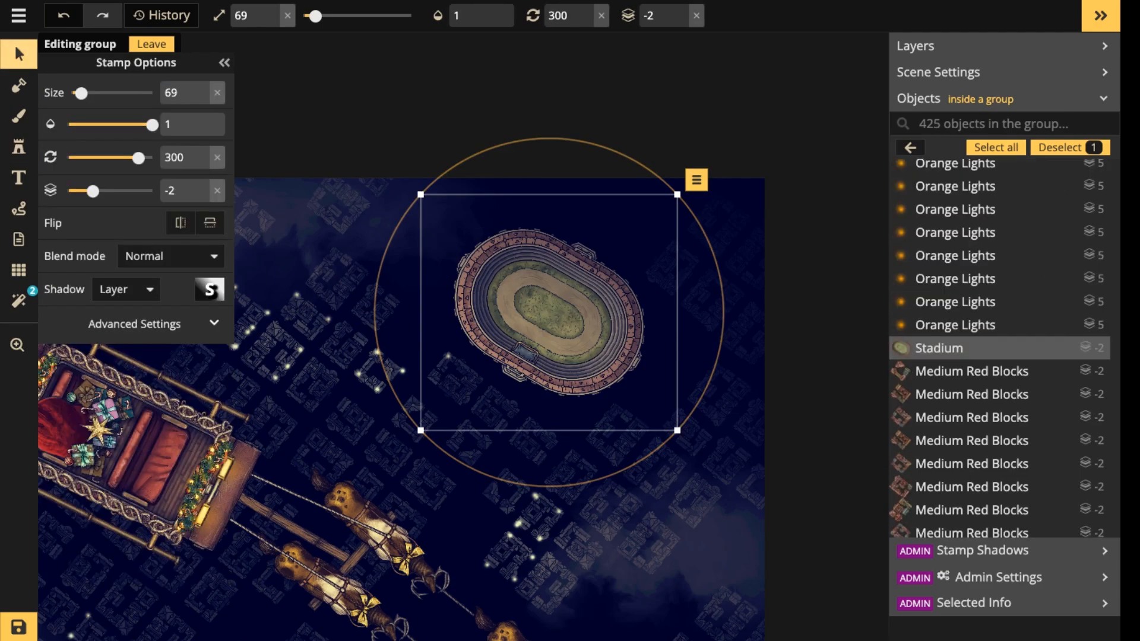
click(125, 289)
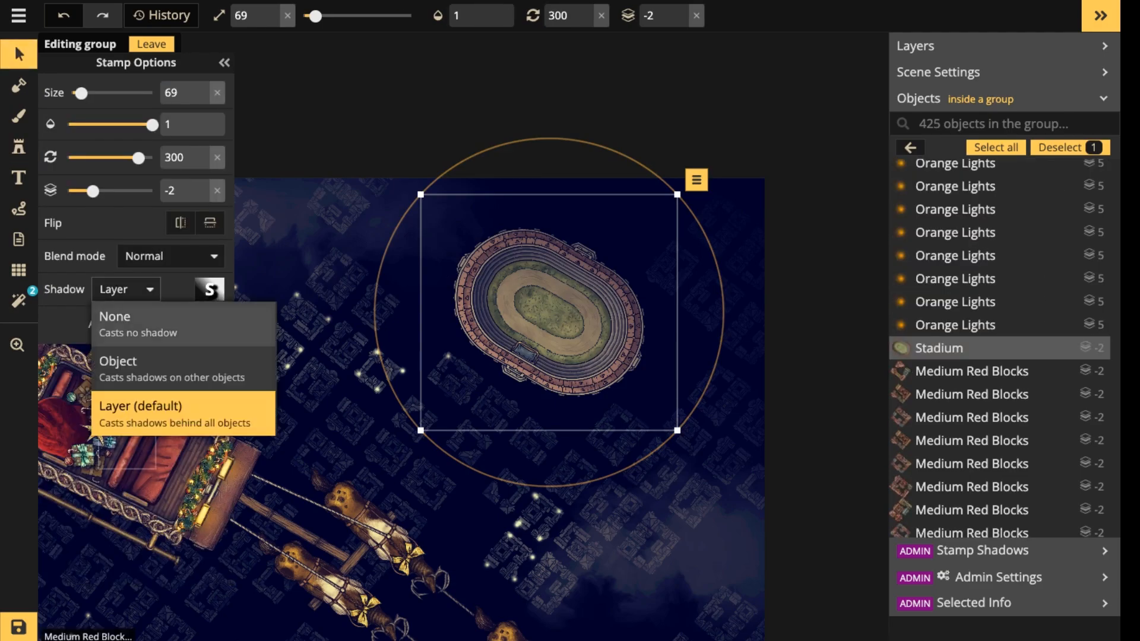
click(136, 324)
click(136, 325)
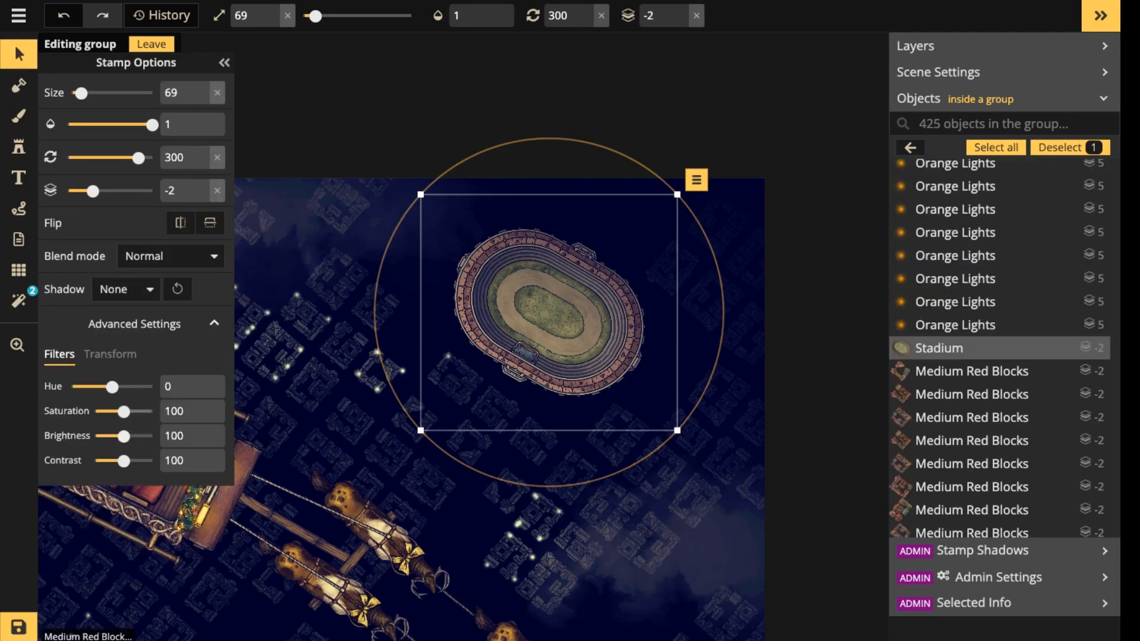
drag(124, 412, 102, 435)
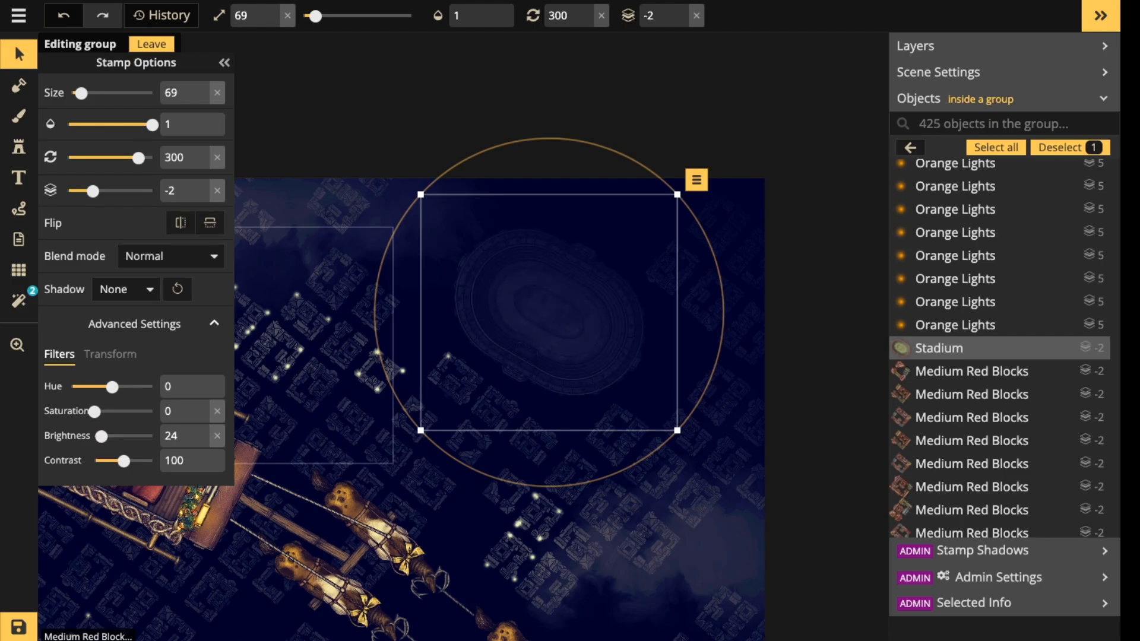
Move the stadium to the cloudy lower-left part of the town and rotate it to 304.
drag(375, 312, 540, 230)
scroll(446, 243, down, 5)
key(Escape)
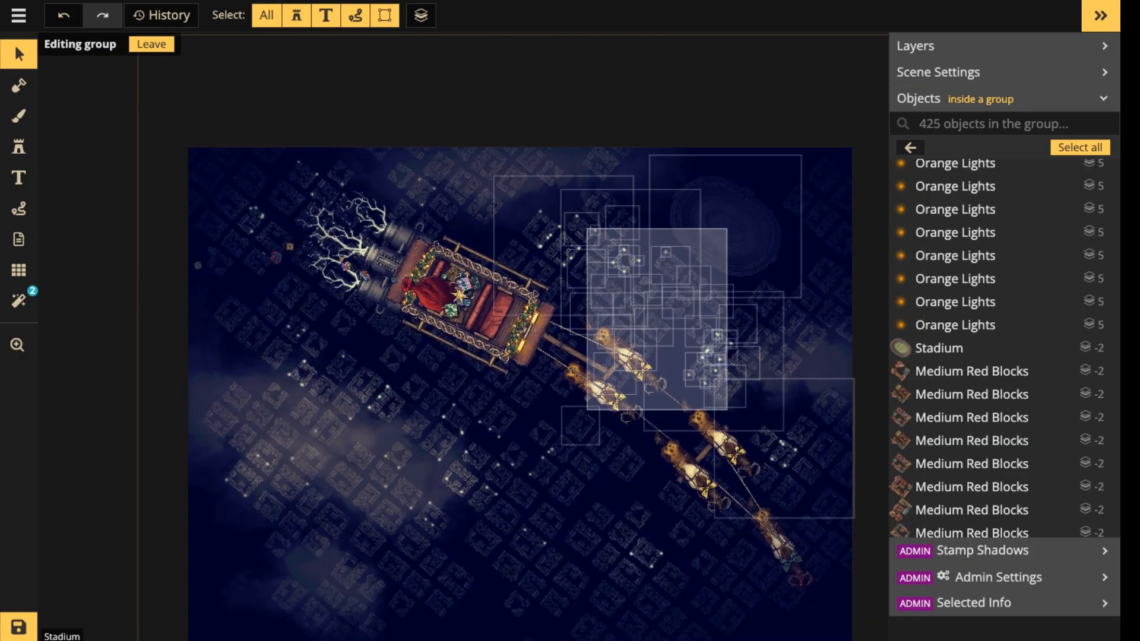
drag(726, 229, 379, 524)
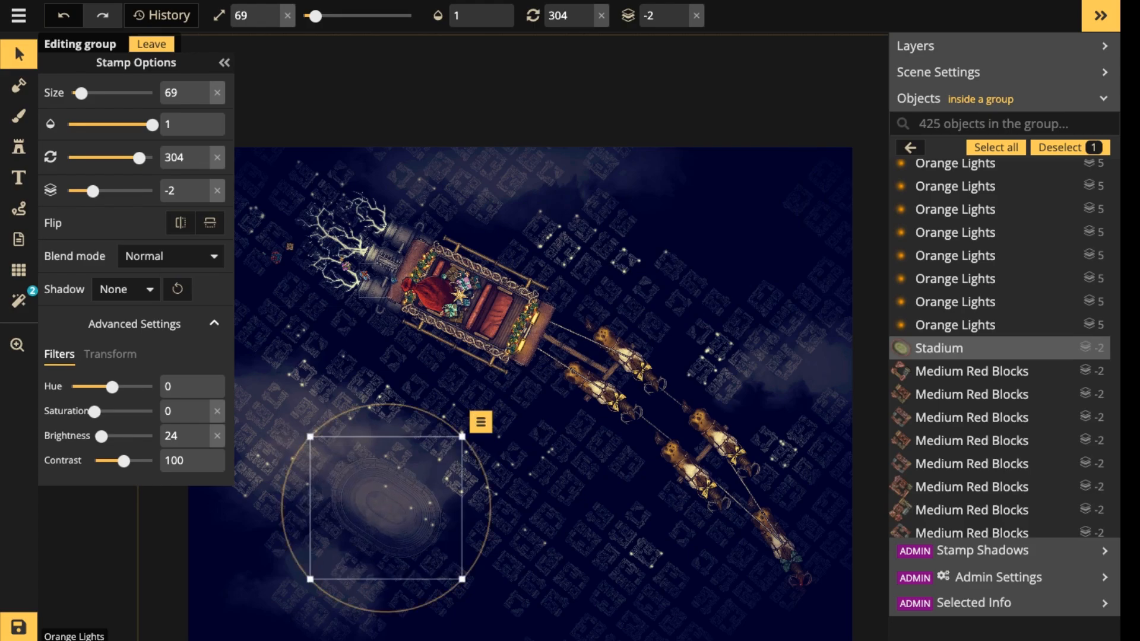
Fine-tune the stadium's position among the lower-left town blocks and rotate it to 307.
scroll(379, 505, up, 2)
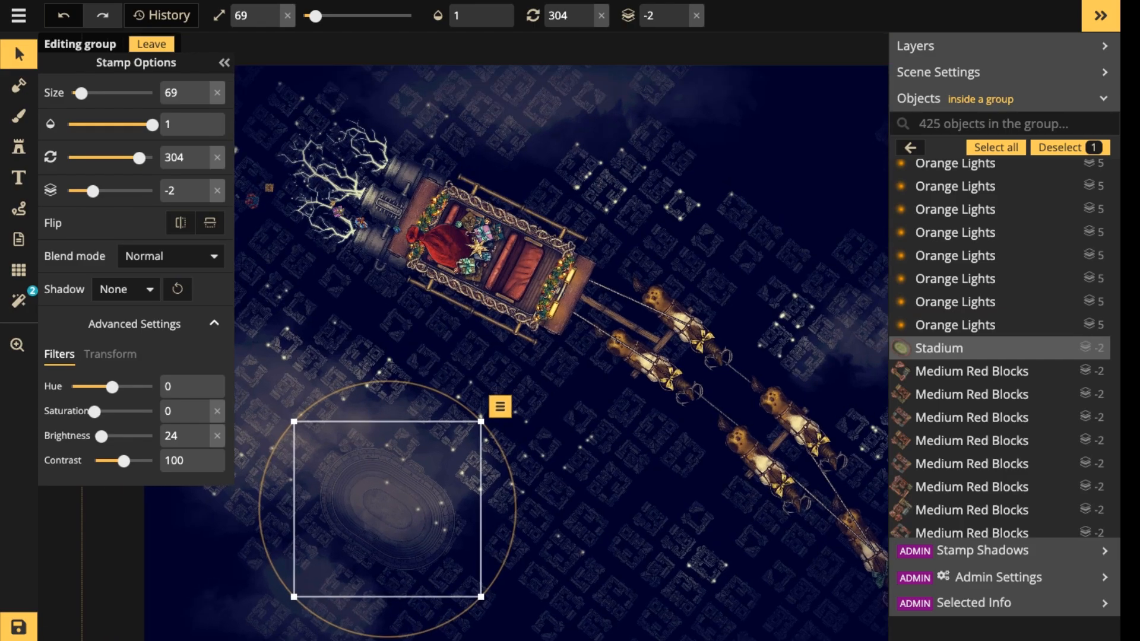
scroll(389, 511, up, 3)
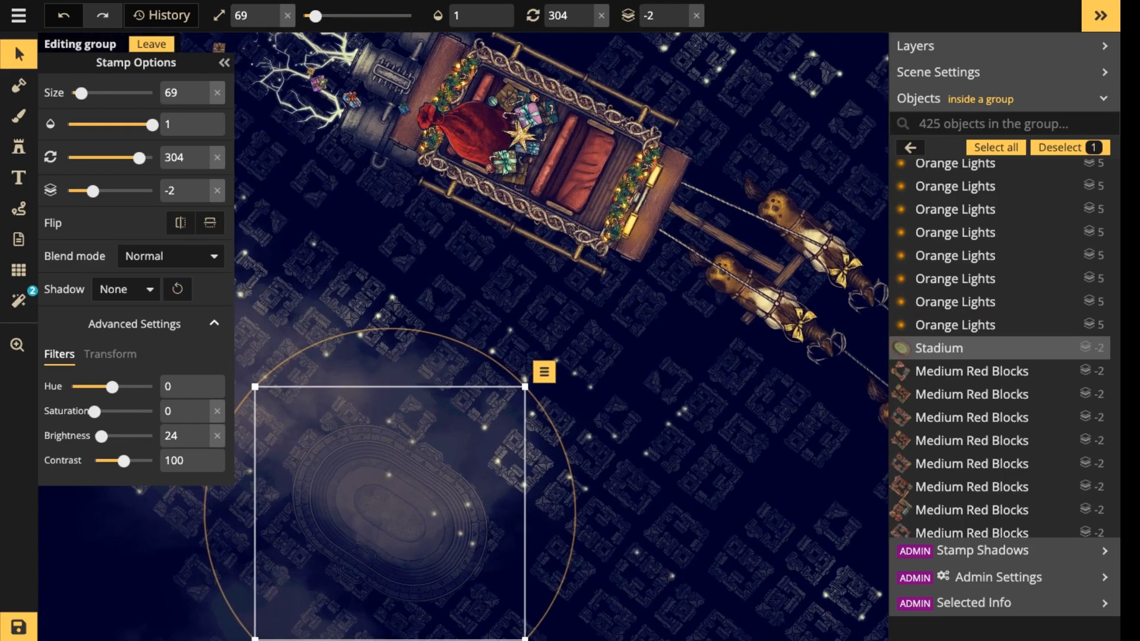
scroll(380, 503, up, 1)
drag(380, 502, 369, 469)
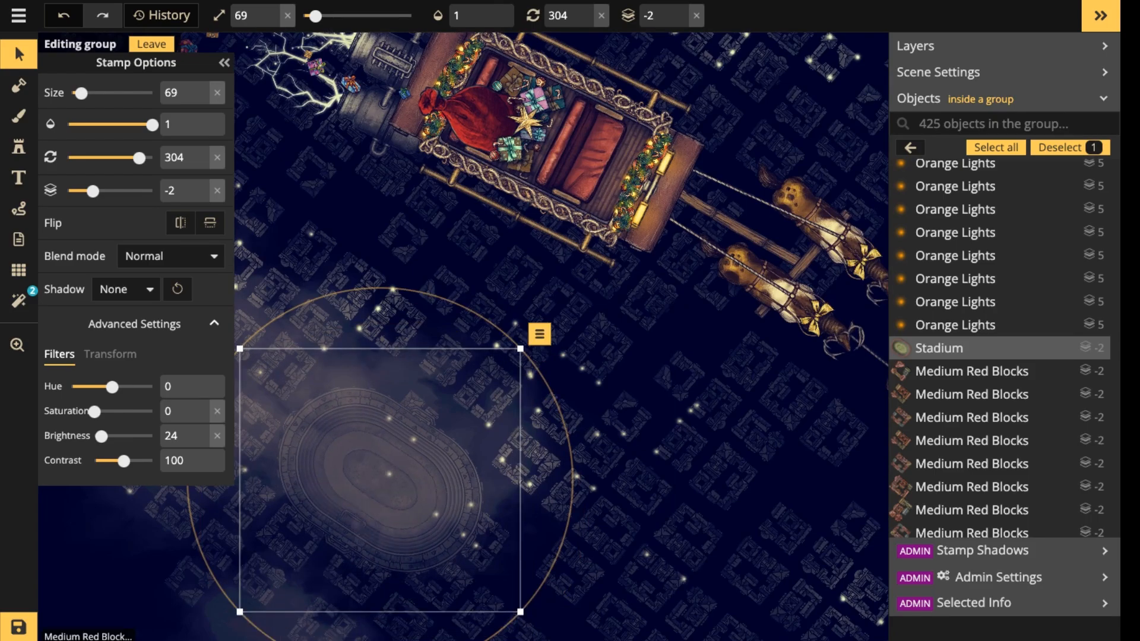
drag(571, 452, 572, 462)
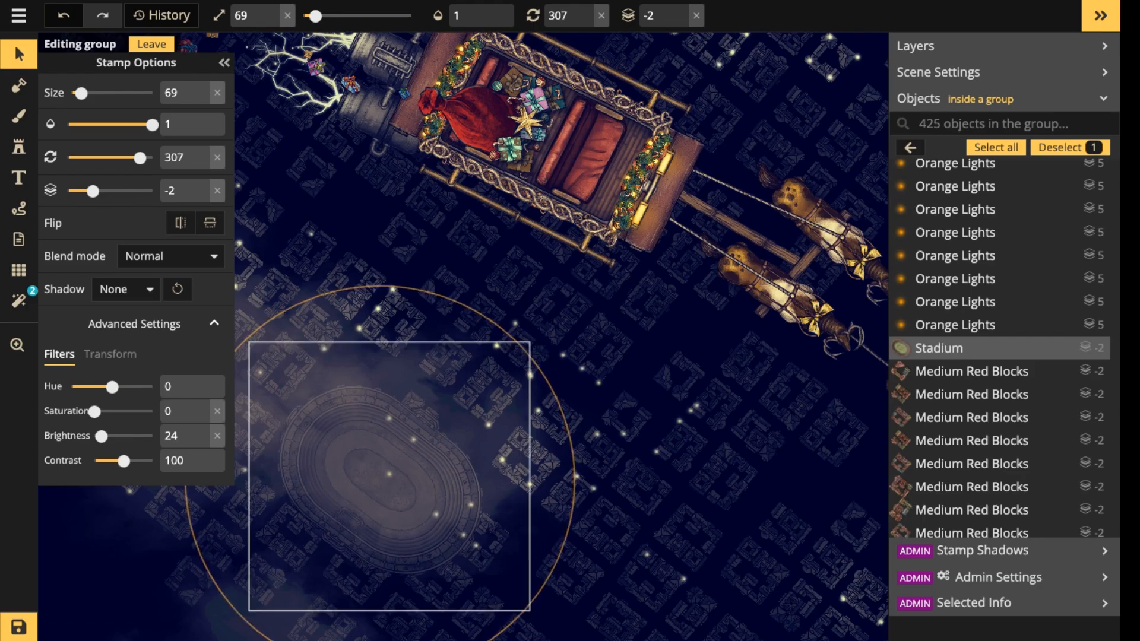
drag(396, 428, 414, 417)
Delete the five town blocks that overlap or crowd the edges of the stadium.
click(414, 417)
key(Delete)
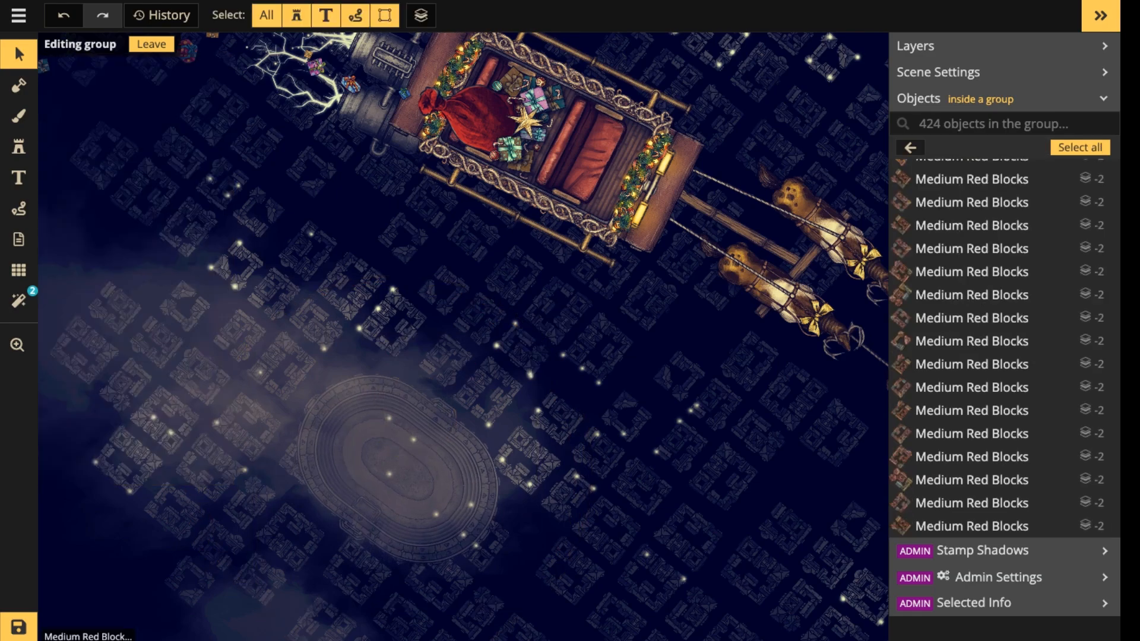
click(299, 461)
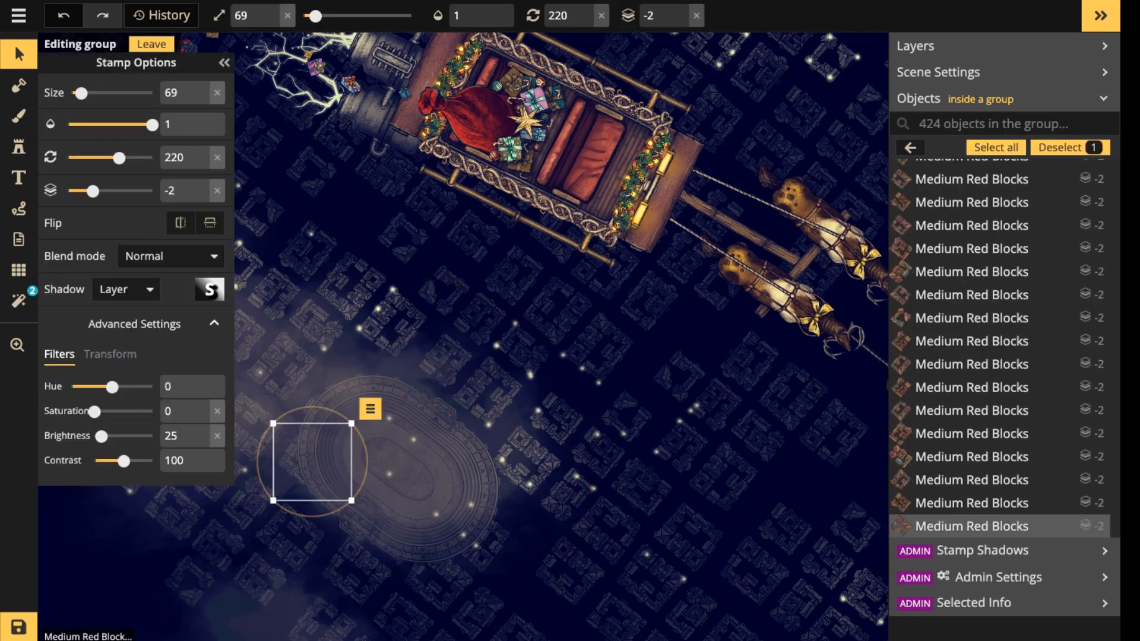
key(Escape)
drag(312, 461, 476, 535)
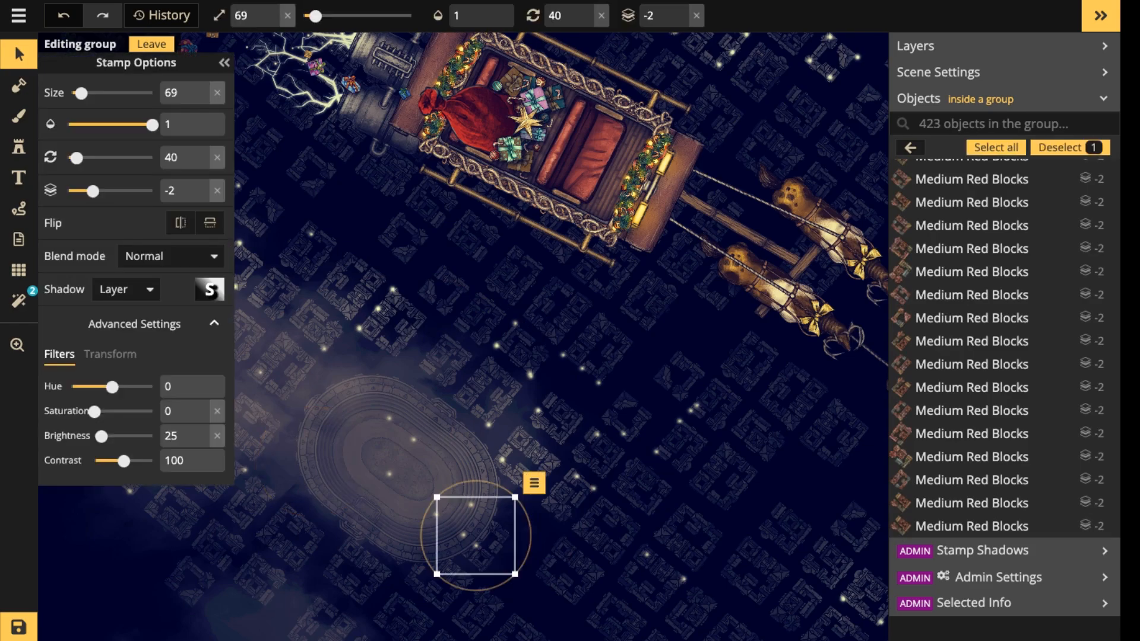
key(Delete)
click(526, 459)
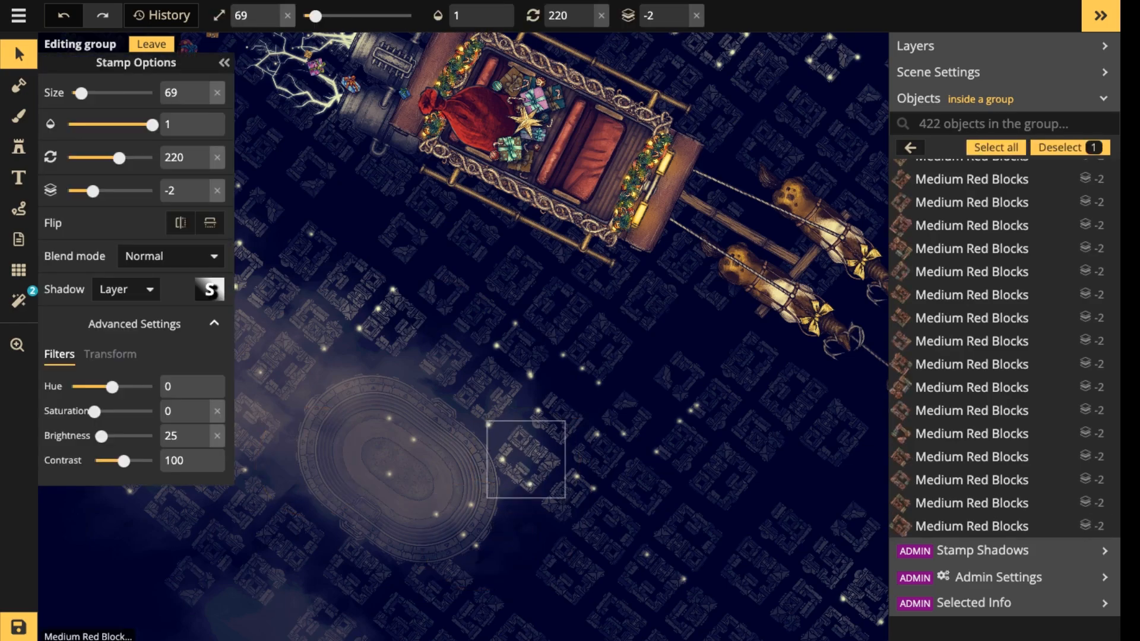
key(Delete)
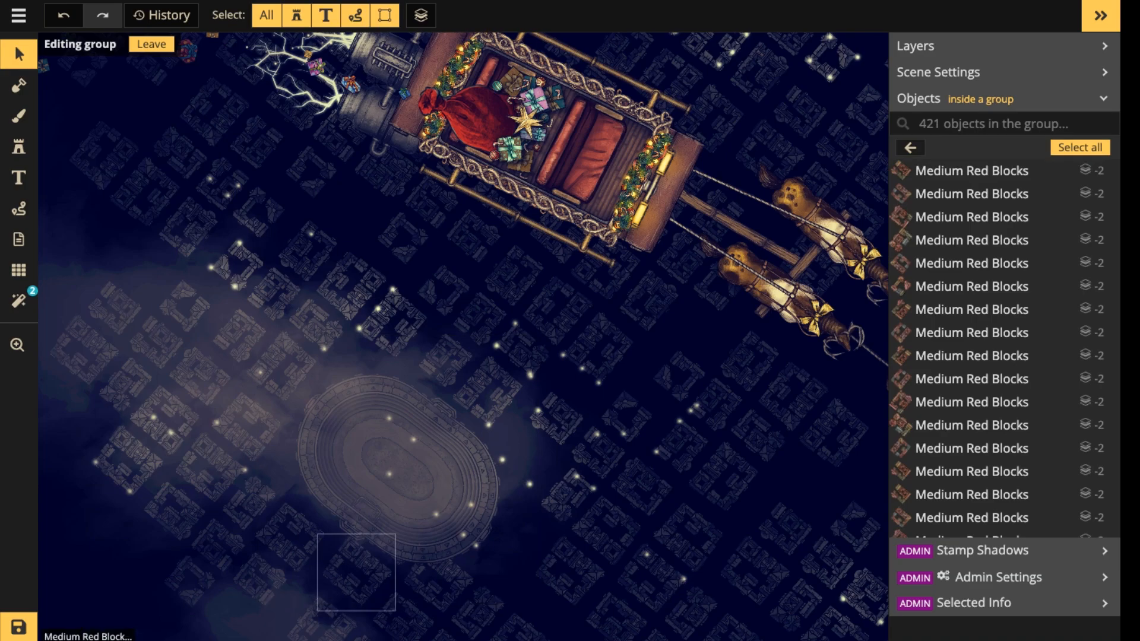
click(356, 572)
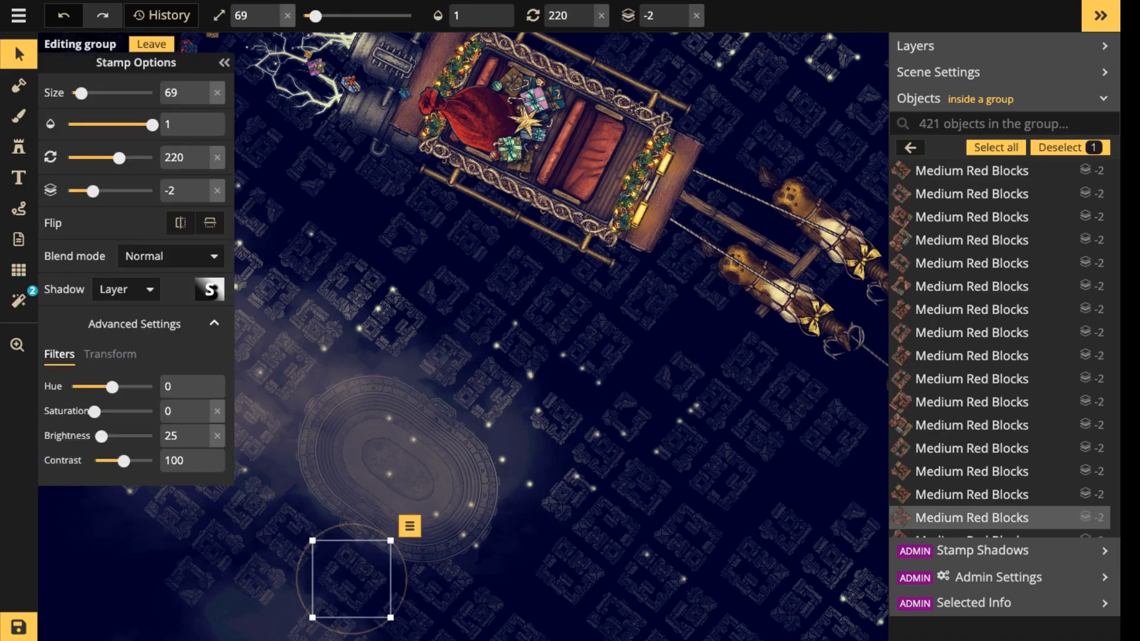
key(Delete)
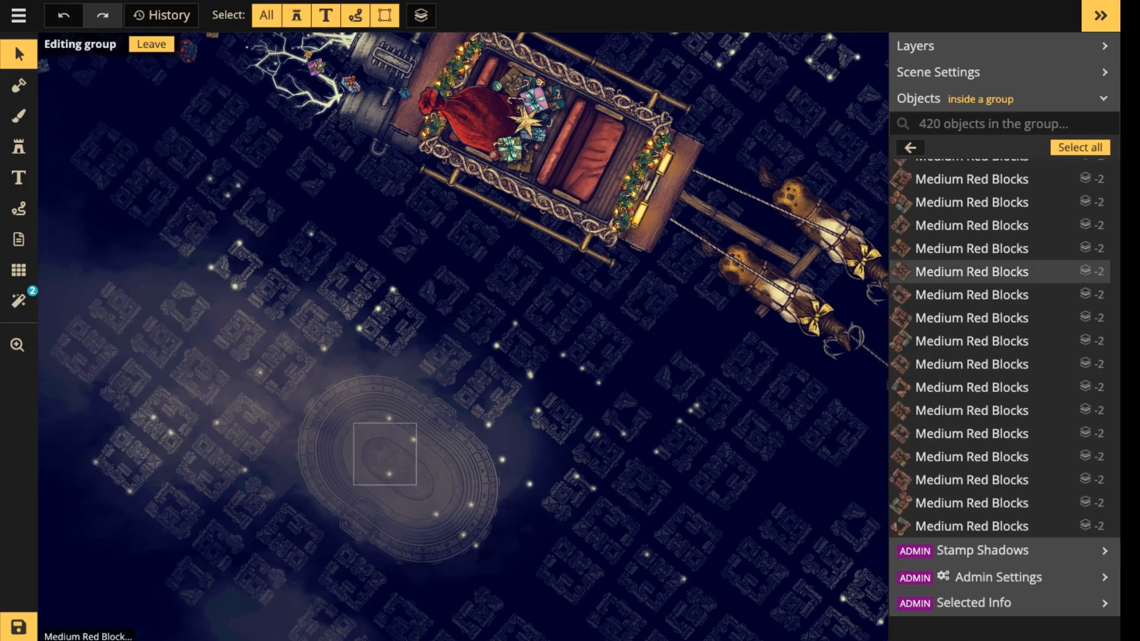
Lower the stadium's brightness to 12 and leave the BG group.
scroll(393, 430, down, 2)
click(418, 473)
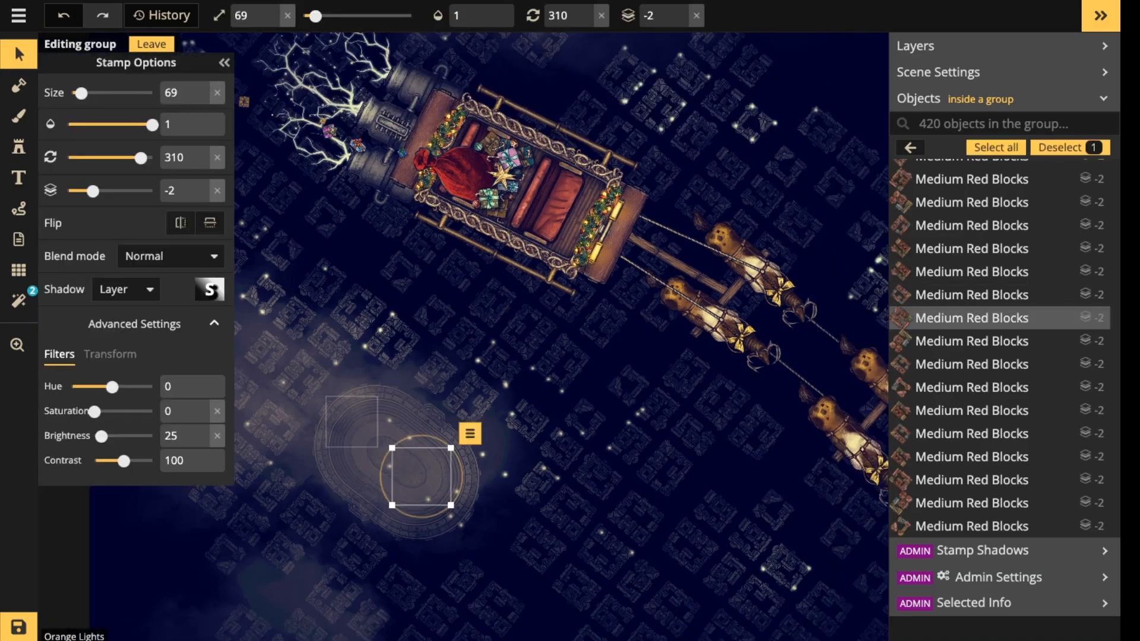
click(351, 422)
click(389, 475)
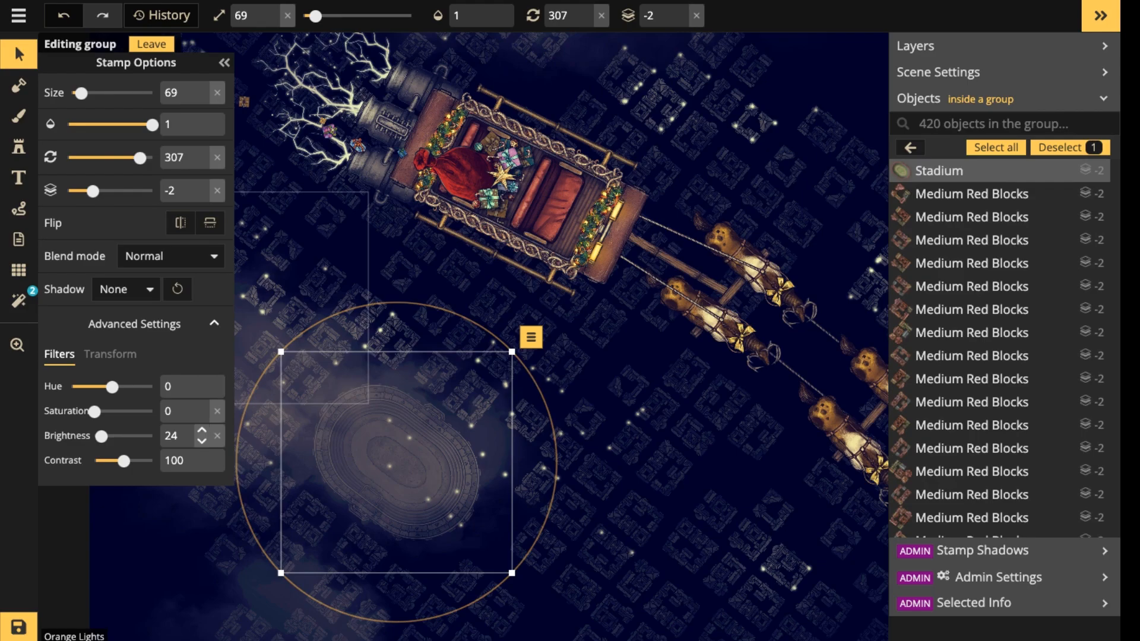
click(201, 443)
click(202, 443)
click(202, 443)
click(202, 443)
click(202, 443)
click(202, 442)
click(201, 443)
click(202, 442)
click(201, 443)
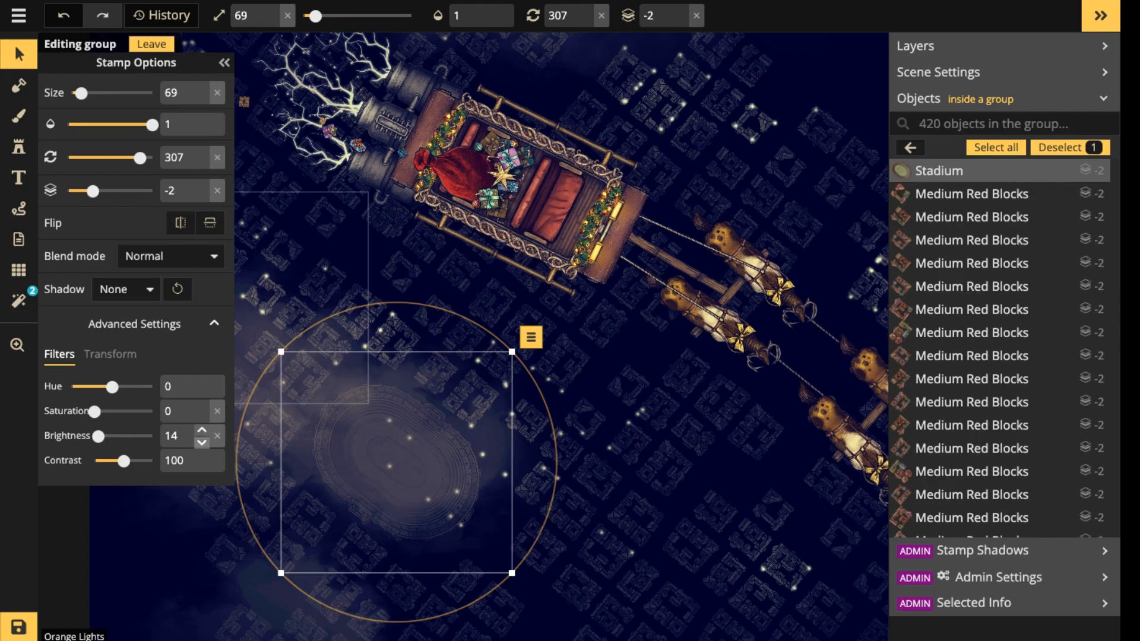
click(202, 443)
click(202, 443)
click(202, 443)
click(202, 443)
click(202, 428)
click(201, 428)
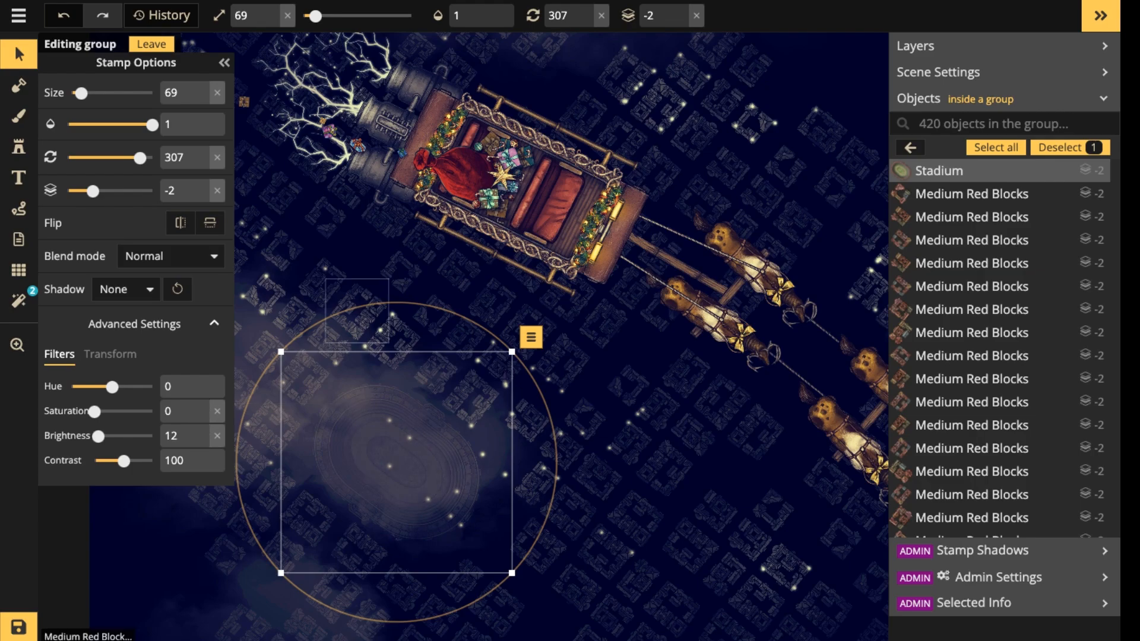
key(Escape)
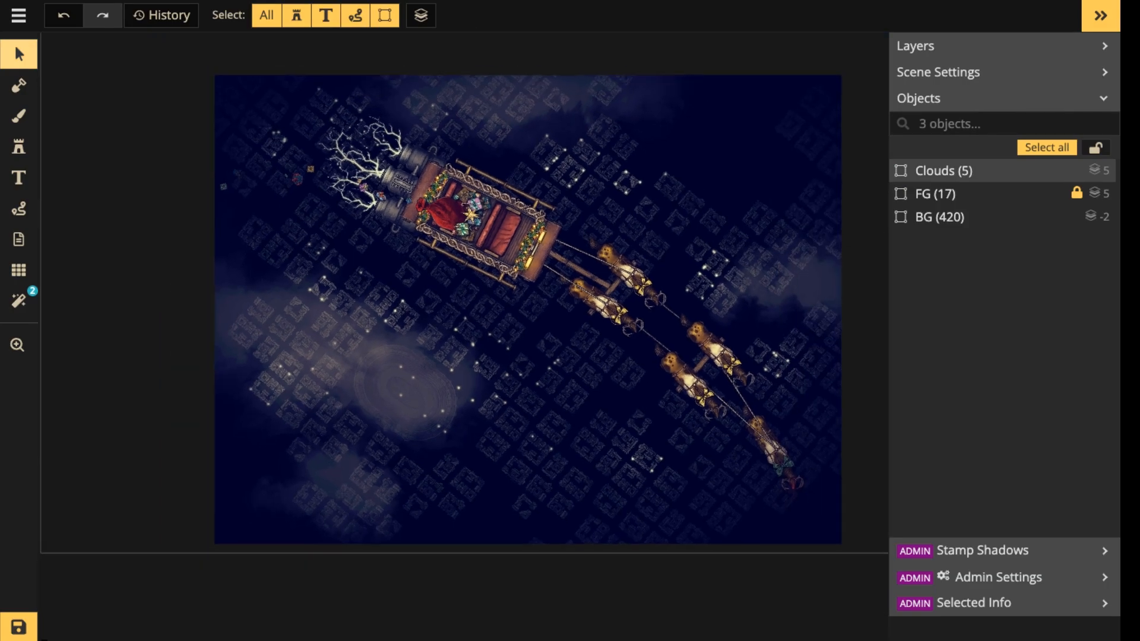
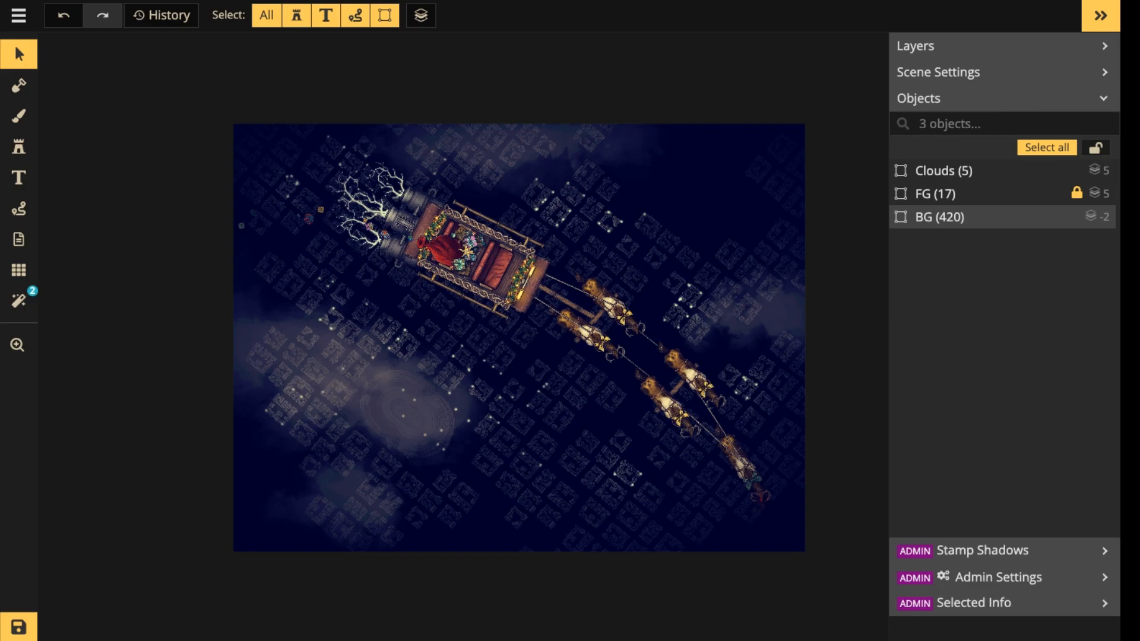
Save the sleigh scene with its finished town, clouds and darkened stadium.
scroll(493, 269, up, 3)
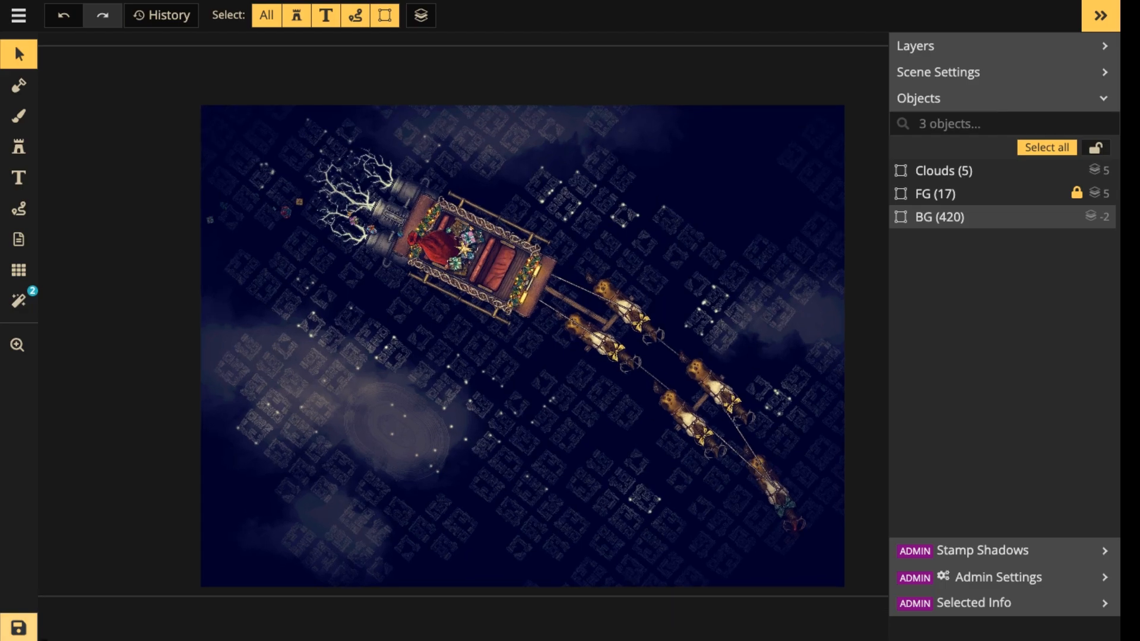
key(ctrl+s)
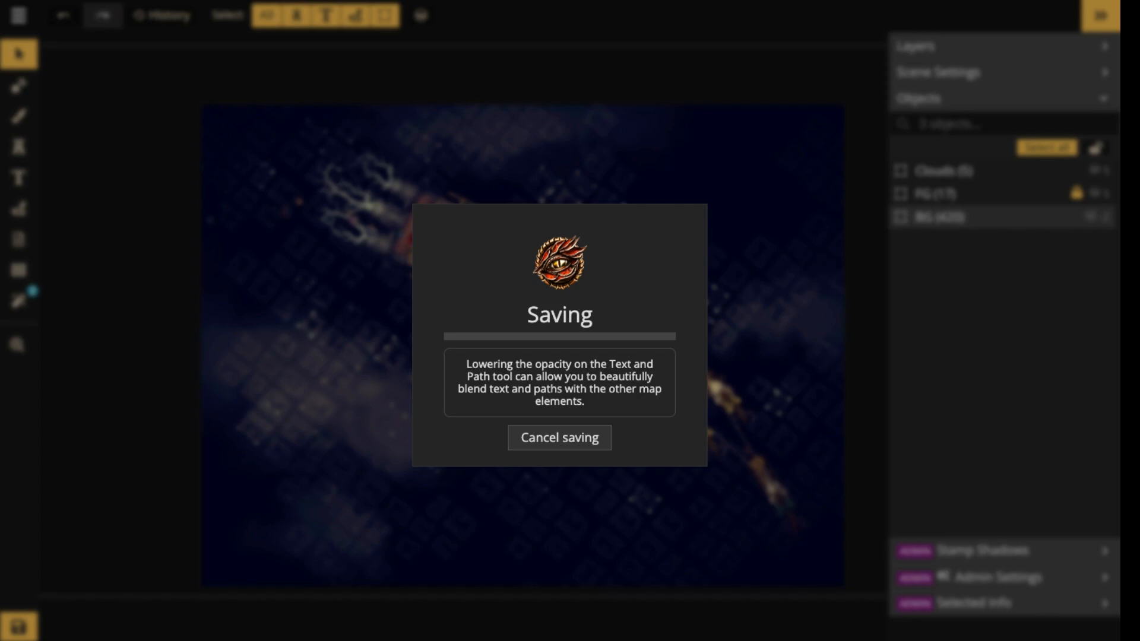